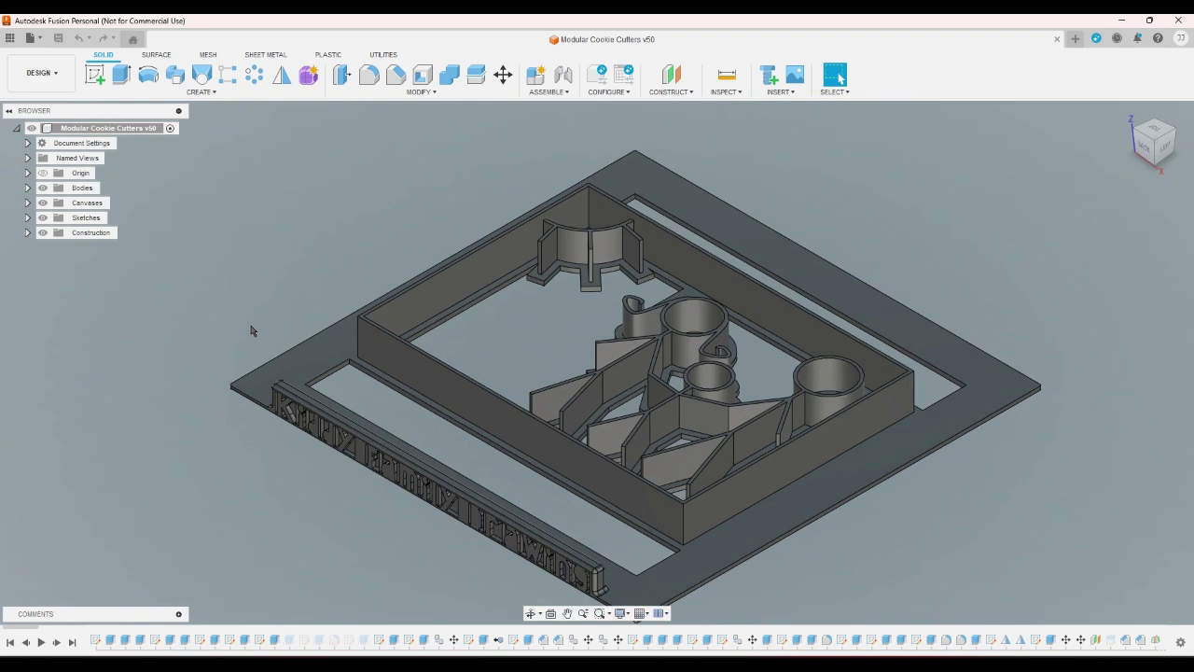
pyautogui.scroll(1, 121, 319)
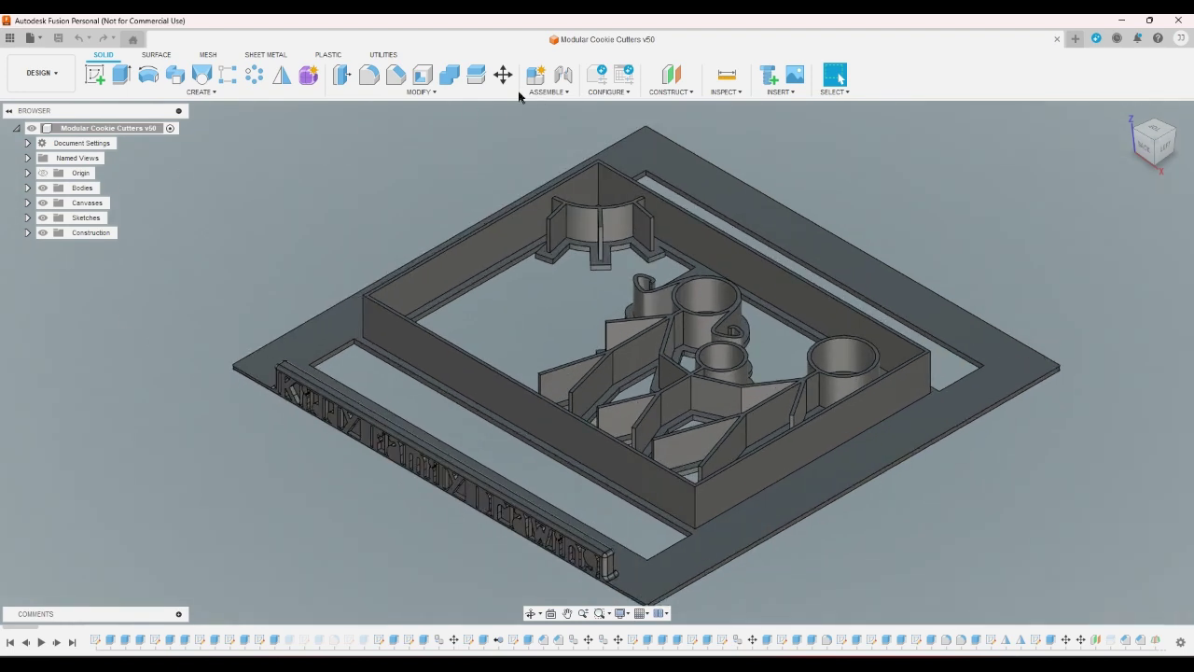
pyautogui.click(772, 94)
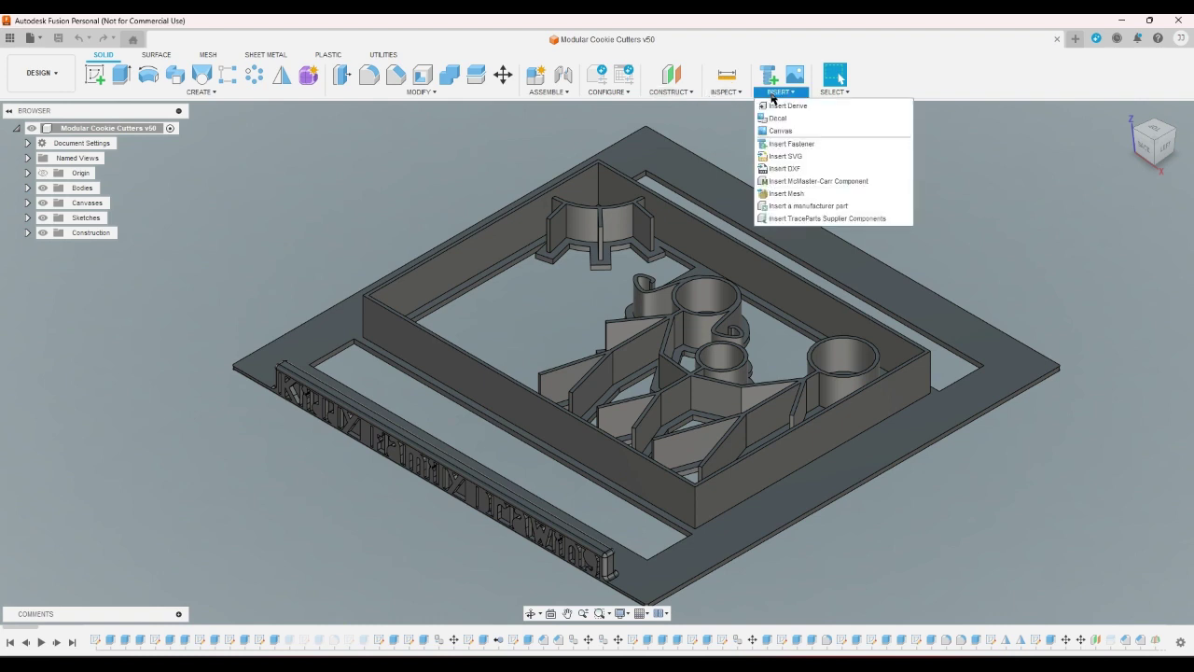
pyautogui.click(782, 132)
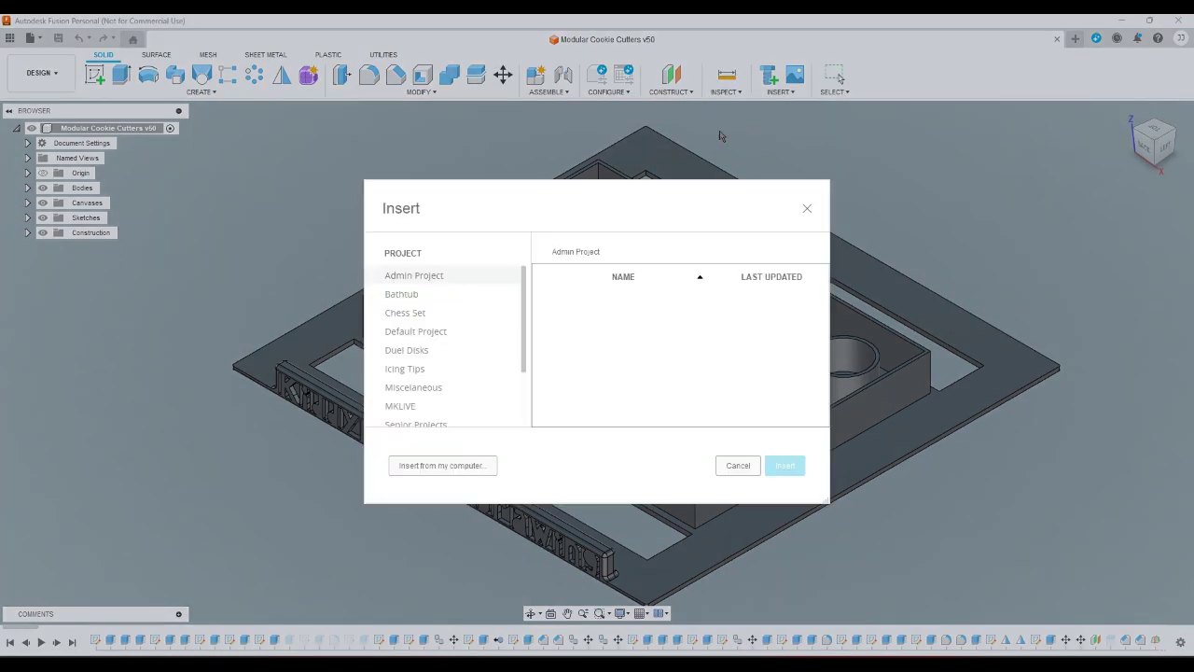
pyautogui.moveTo(519, 322); pyautogui.dragTo(520, 400)
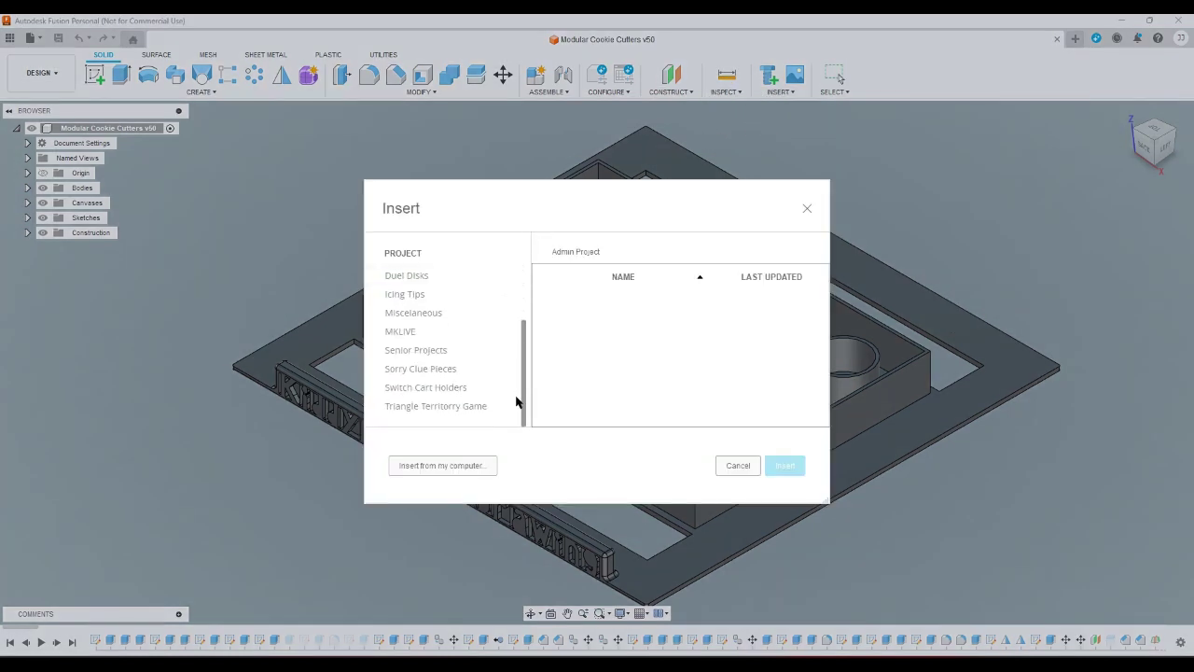
pyautogui.click(489, 469)
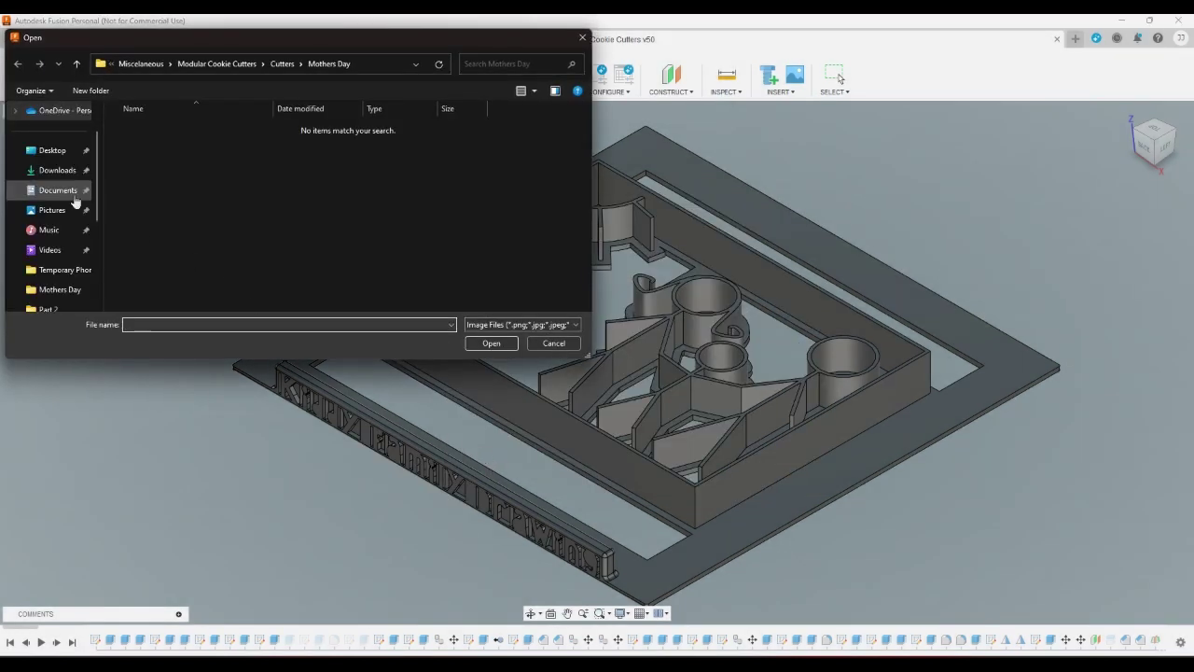
pyautogui.click(52, 152)
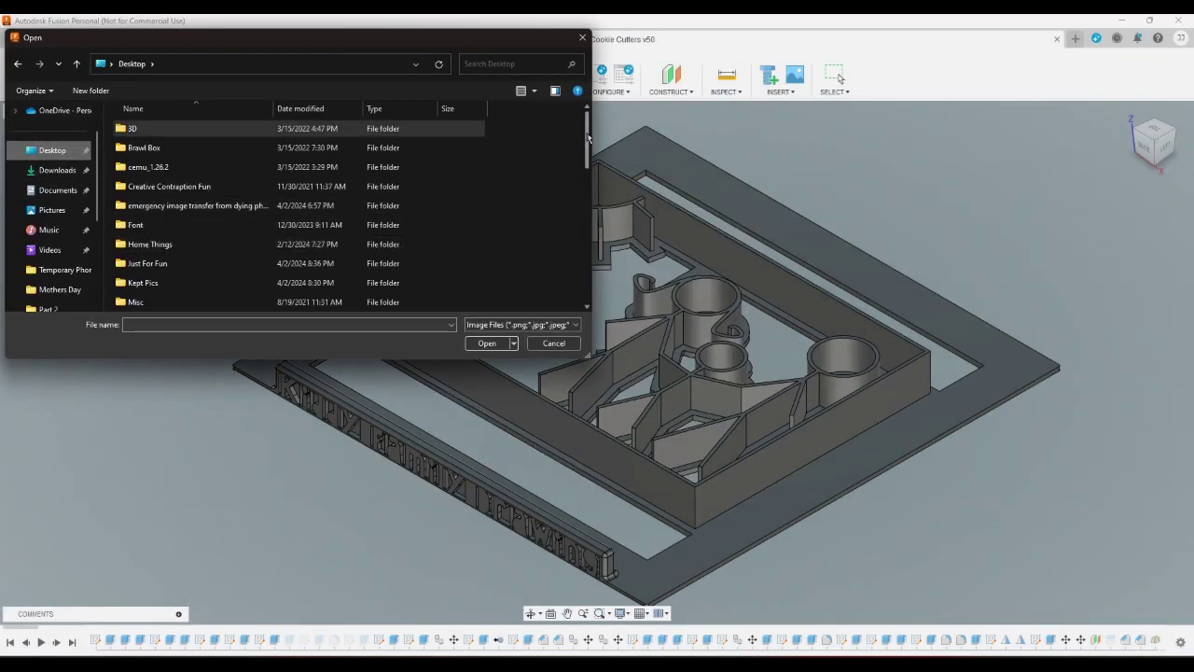
pyautogui.moveTo(585, 139); pyautogui.dragTo(565, 256)
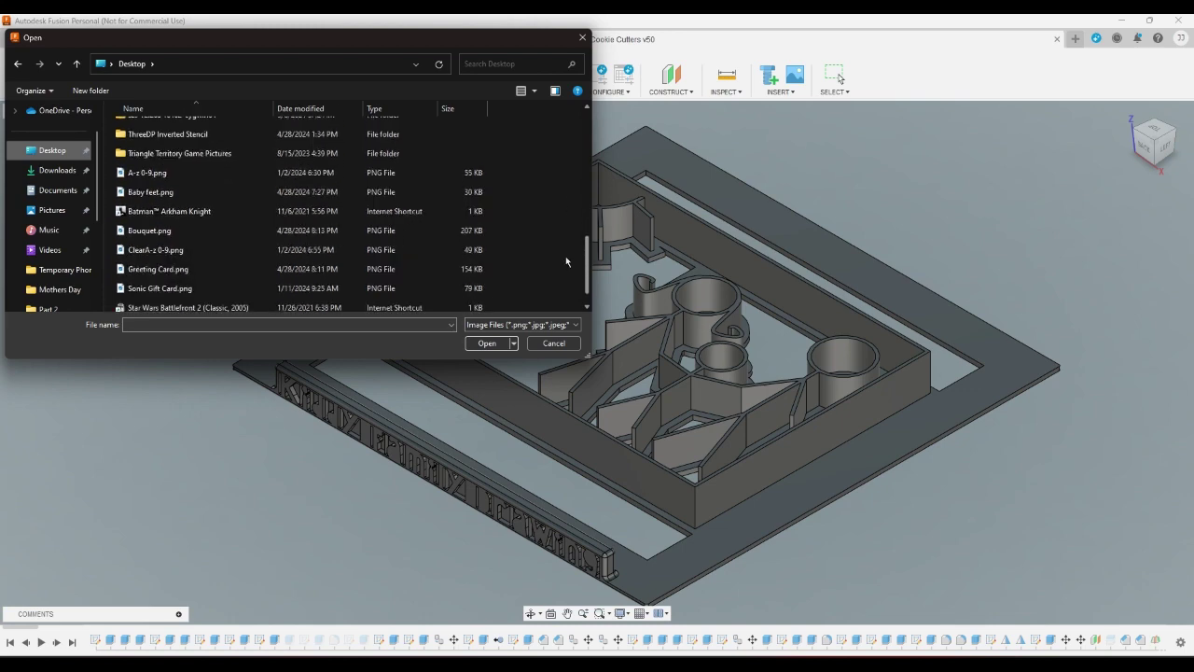
pyautogui.click(163, 272)
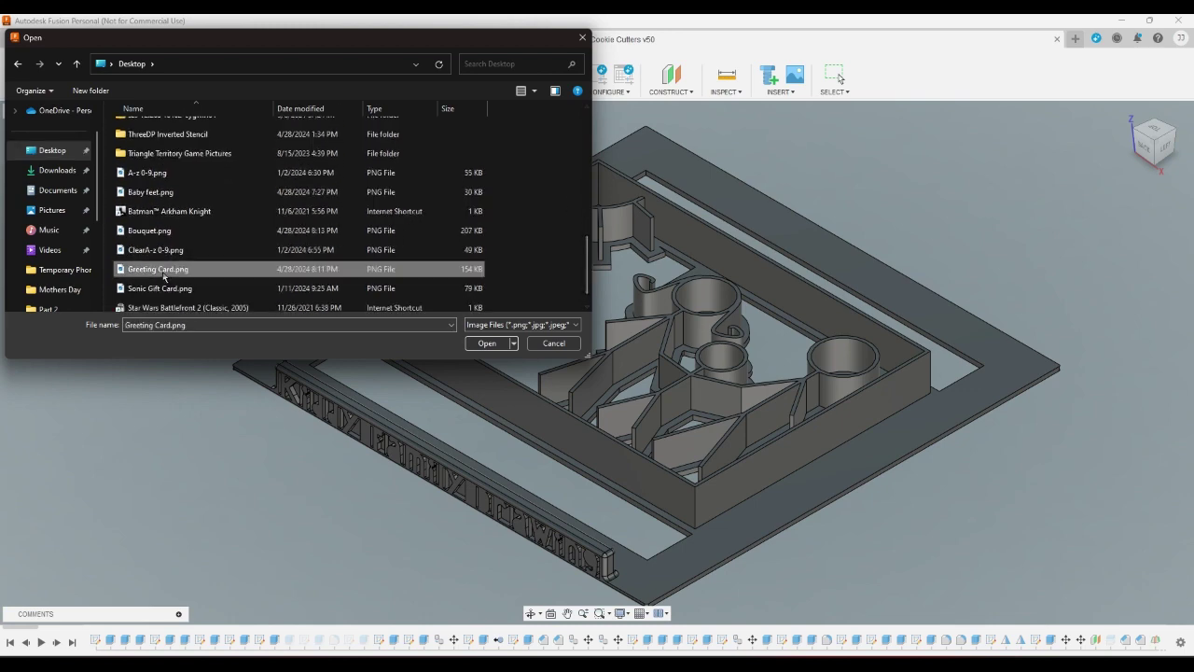
pyautogui.click(487, 344)
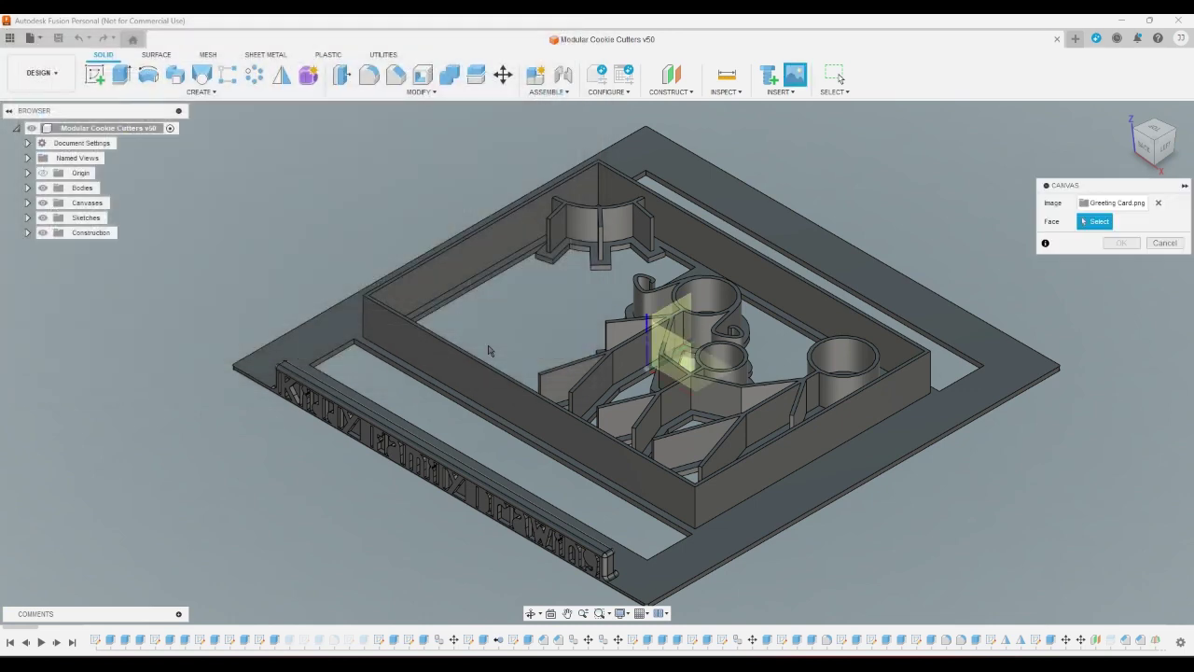
pyautogui.click(1153, 129)
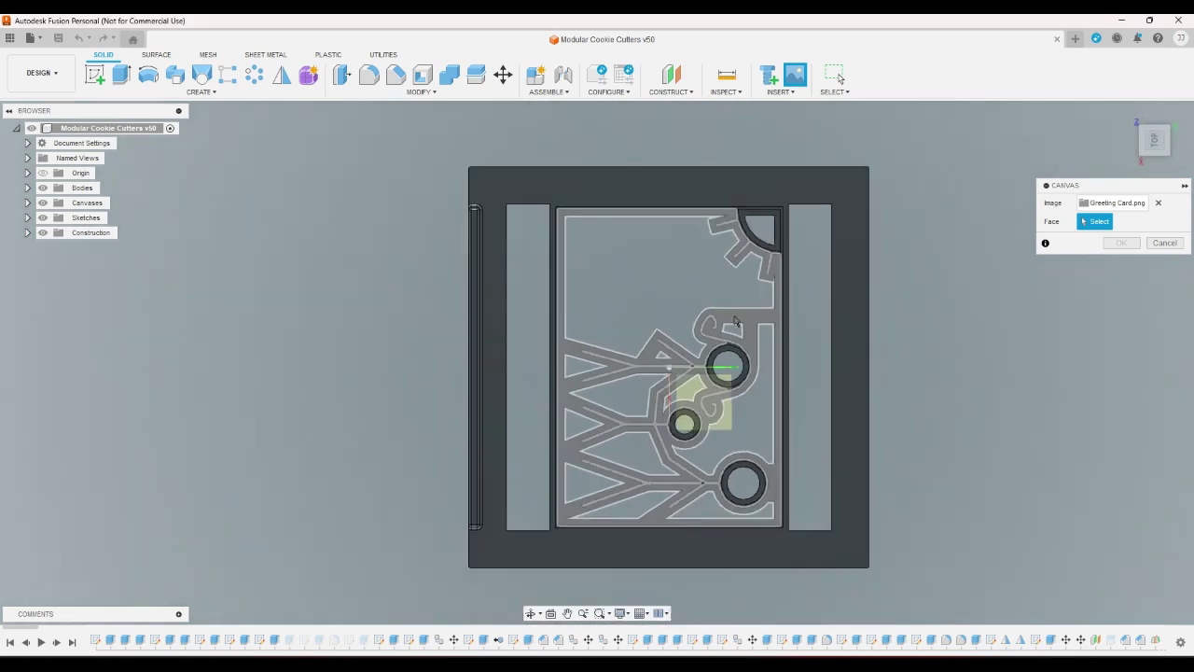
pyautogui.scroll(5, 671, 382)
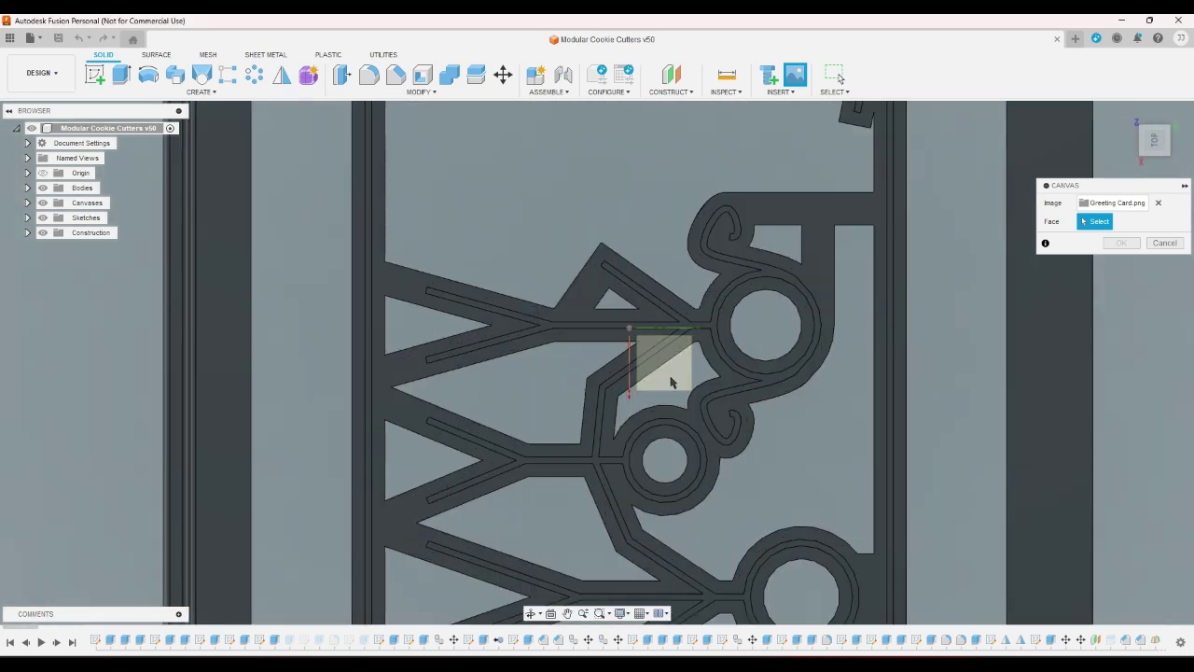
pyautogui.click(671, 382)
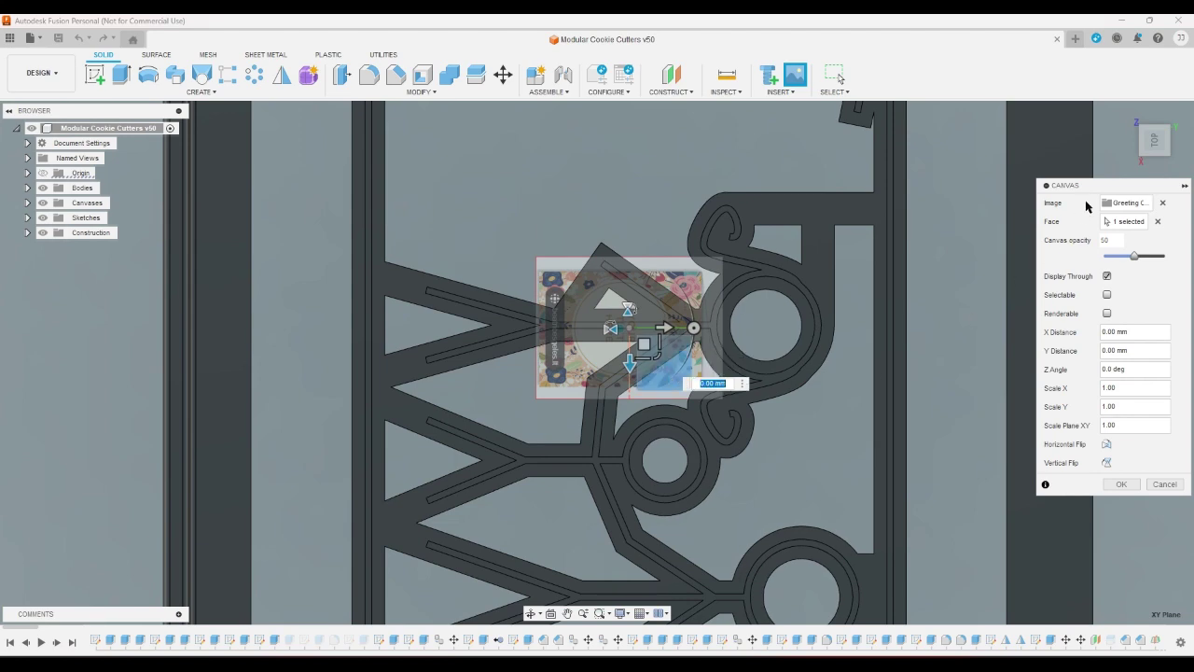
pyautogui.click(1155, 142)
pyautogui.scroll(2, 571, 353)
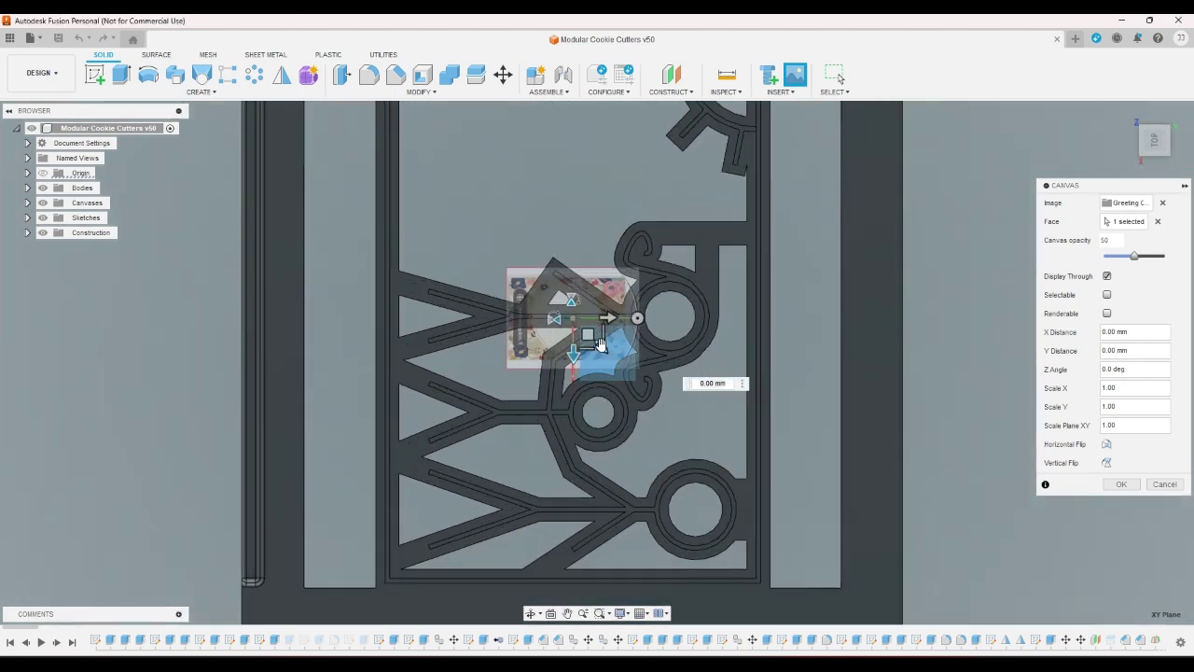
pyautogui.moveTo(597, 345); pyautogui.dragTo(860, 432)
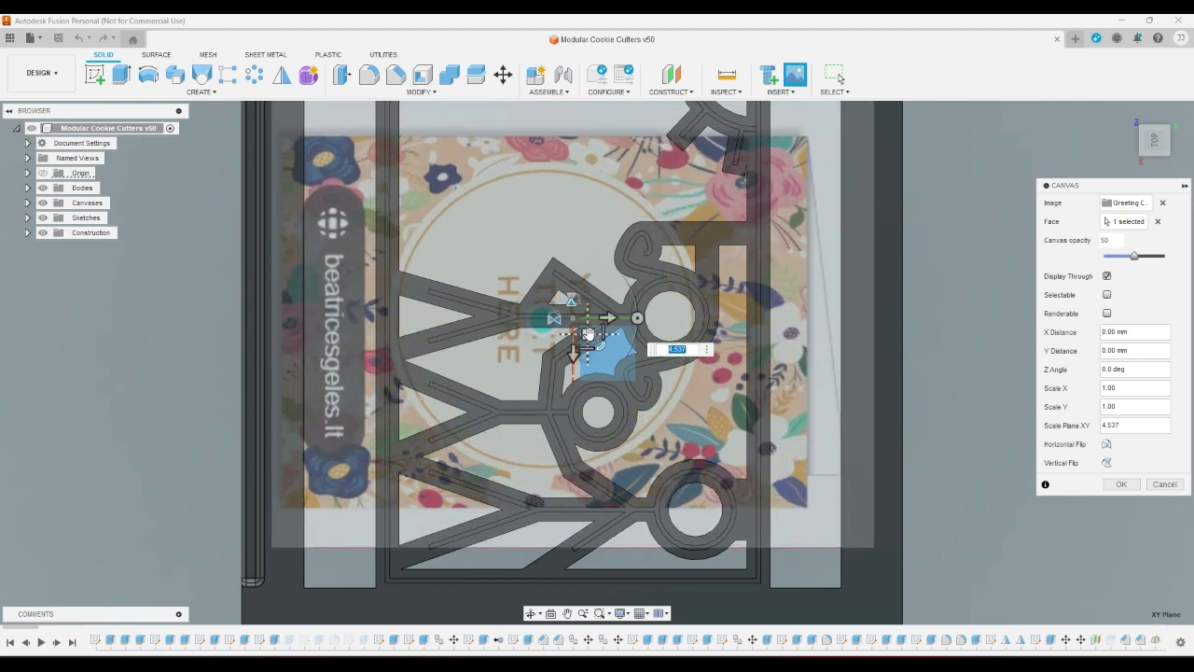
pyautogui.moveTo(588, 333); pyautogui.dragTo(609, 326)
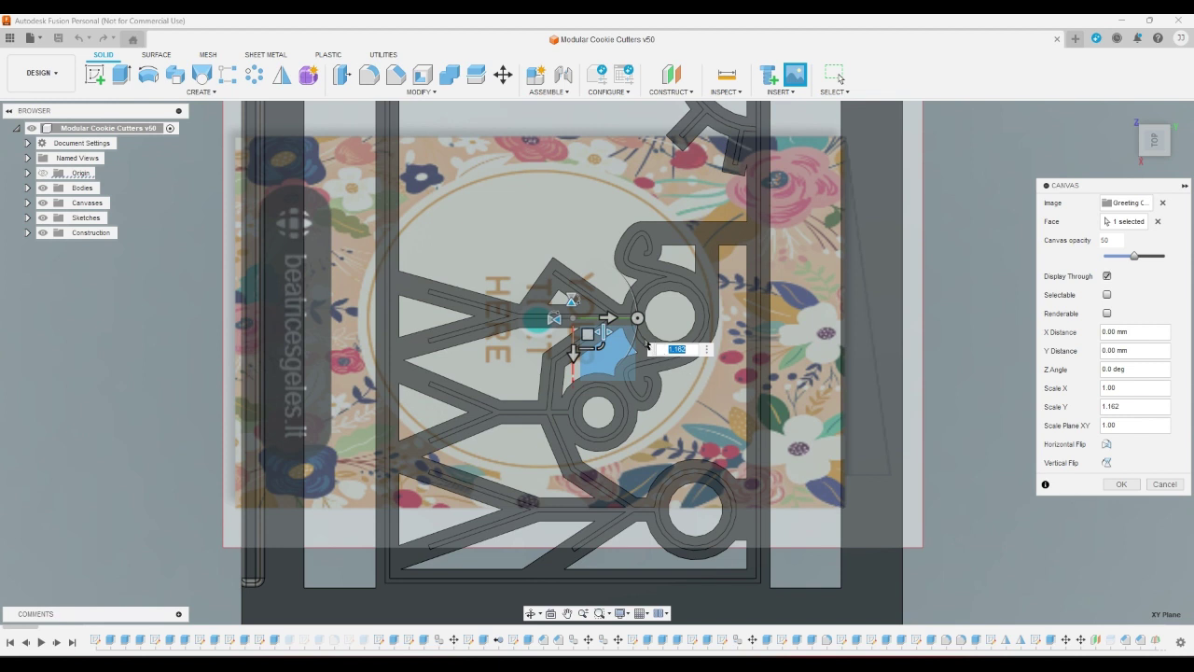
pyautogui.click(611, 318)
pyautogui.moveTo(612, 319); pyautogui.dragTo(572, 334)
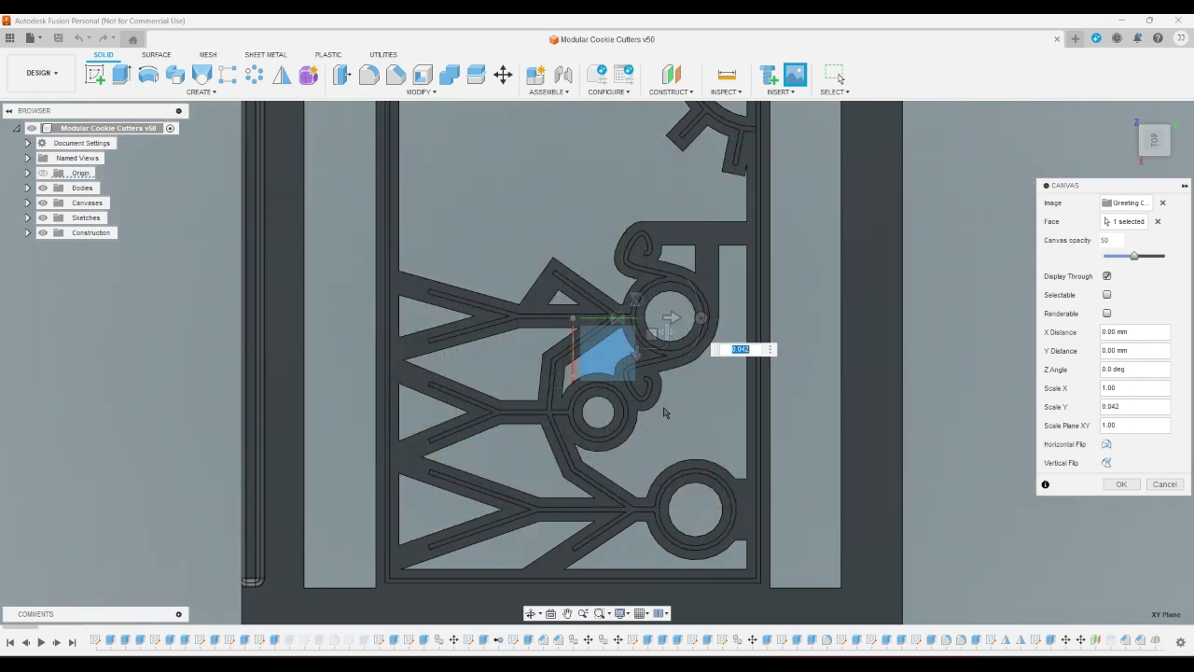
pyautogui.click(1165, 484)
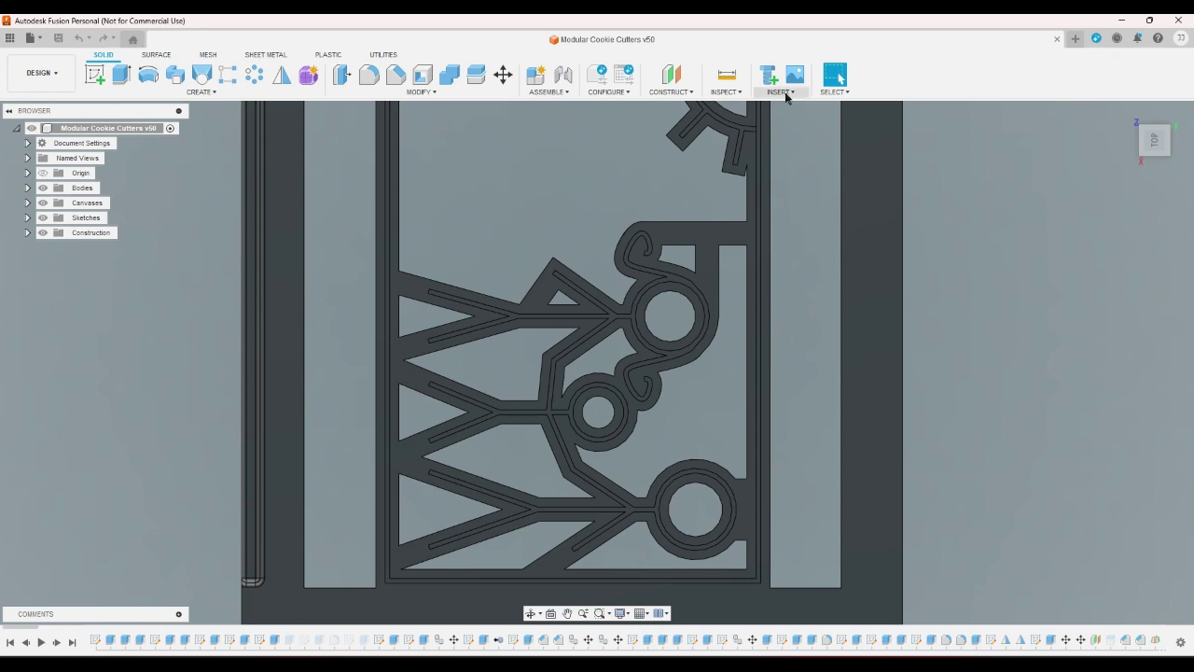
# Step: Insert Greeting Card.png from the computer's Desktop folder as a canvas on the XY plane
pyautogui.click(785, 94)
pyautogui.click(803, 151)
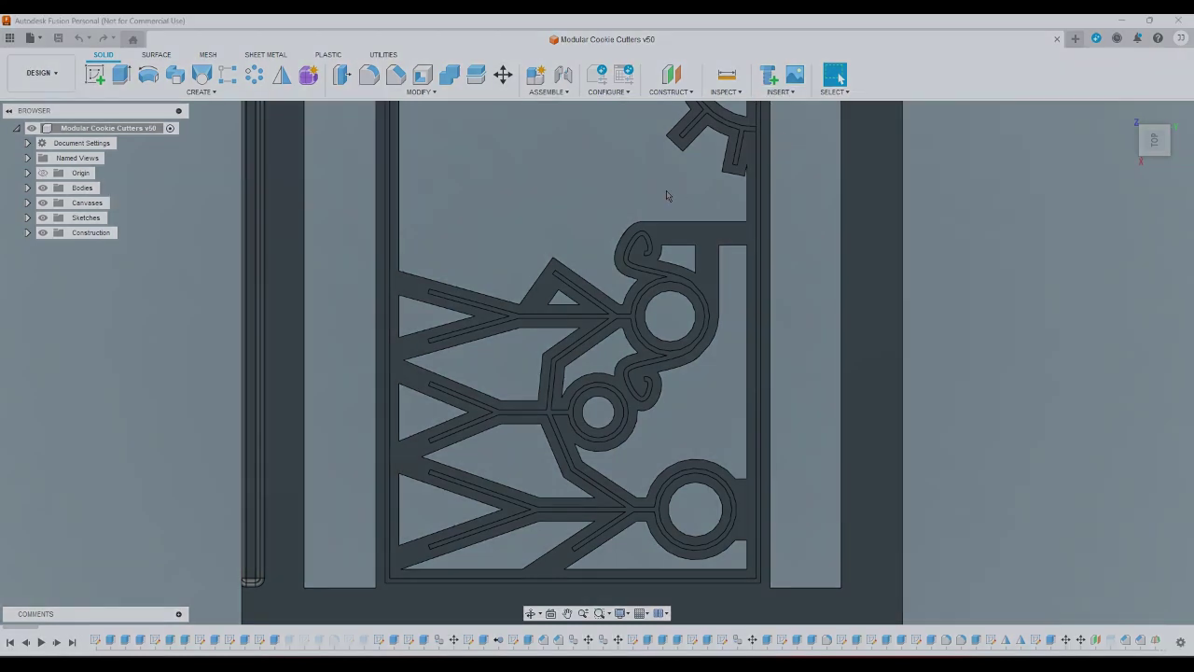
pyautogui.click(483, 466)
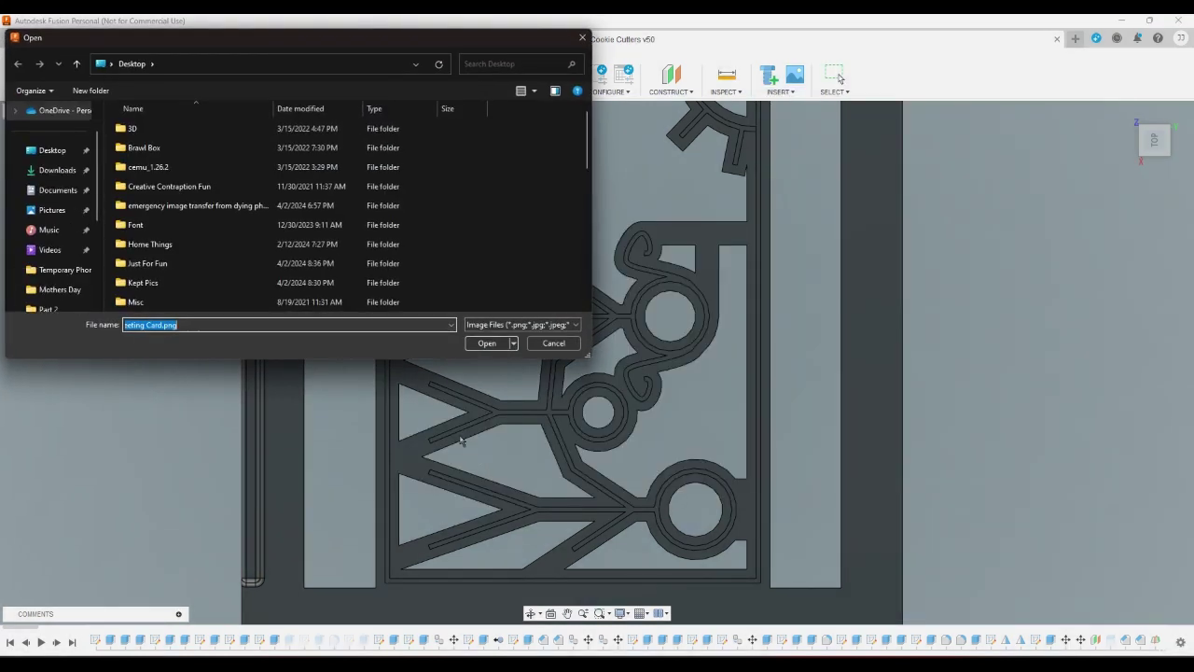
pyautogui.click(482, 344)
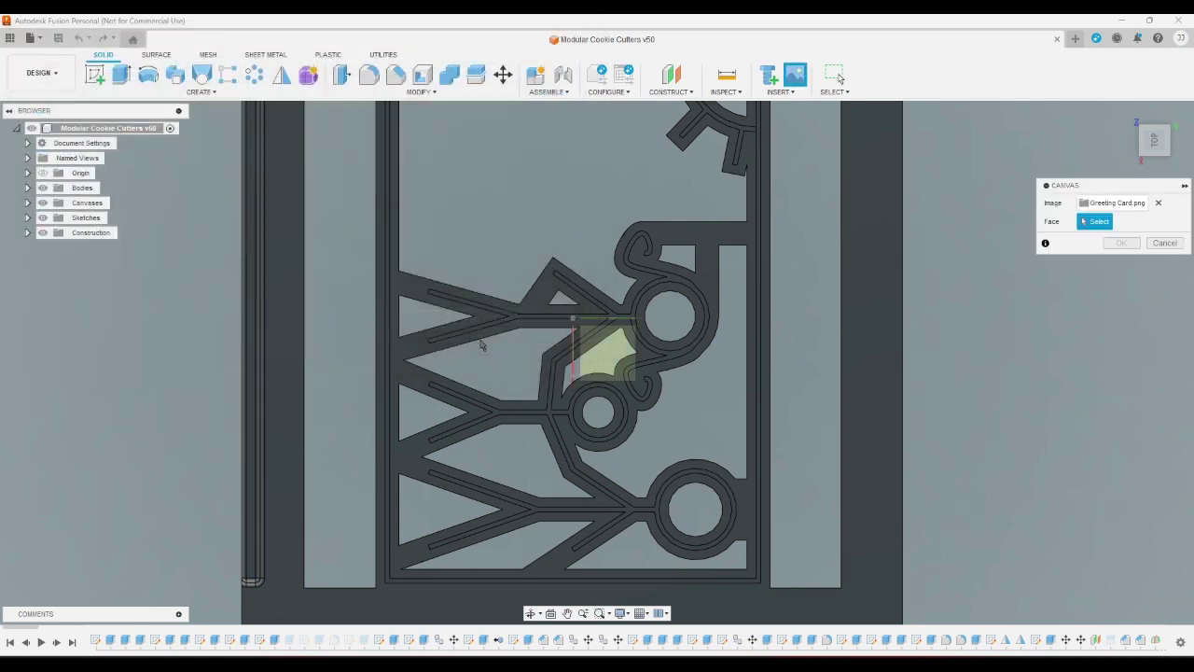
pyautogui.click(599, 351)
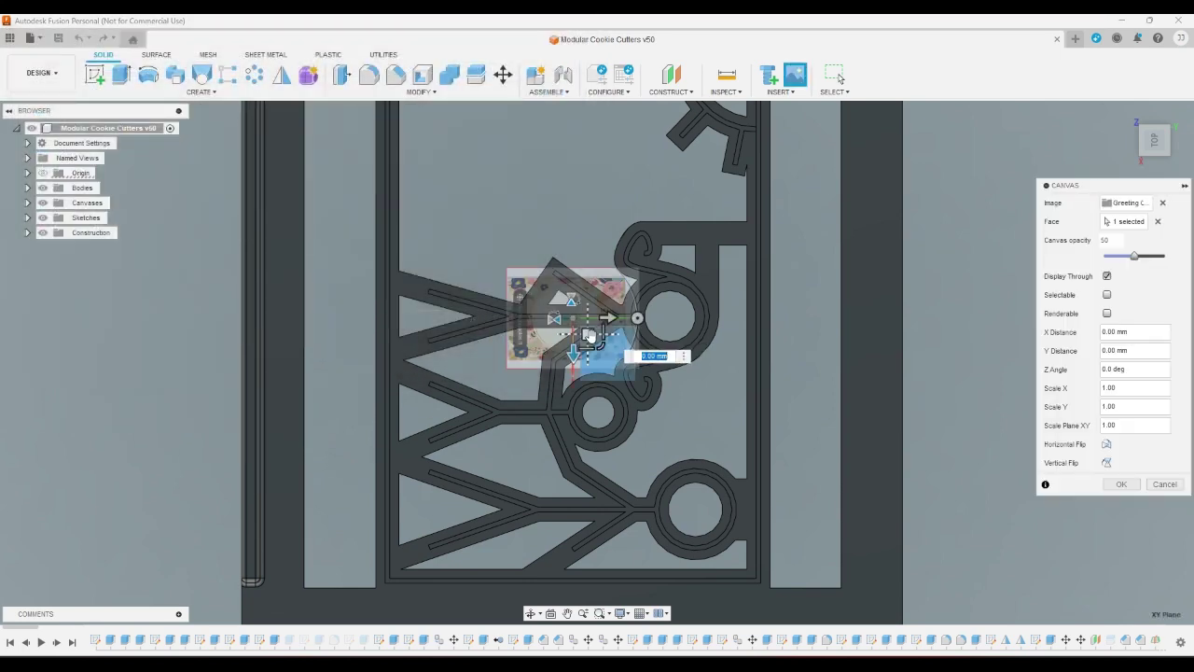
# Step: Enlarge the greeting card canvas uniformly by about 4.31 and shift it 3 mm along Y
pyautogui.moveTo(600, 344); pyautogui.dragTo(796, 456)
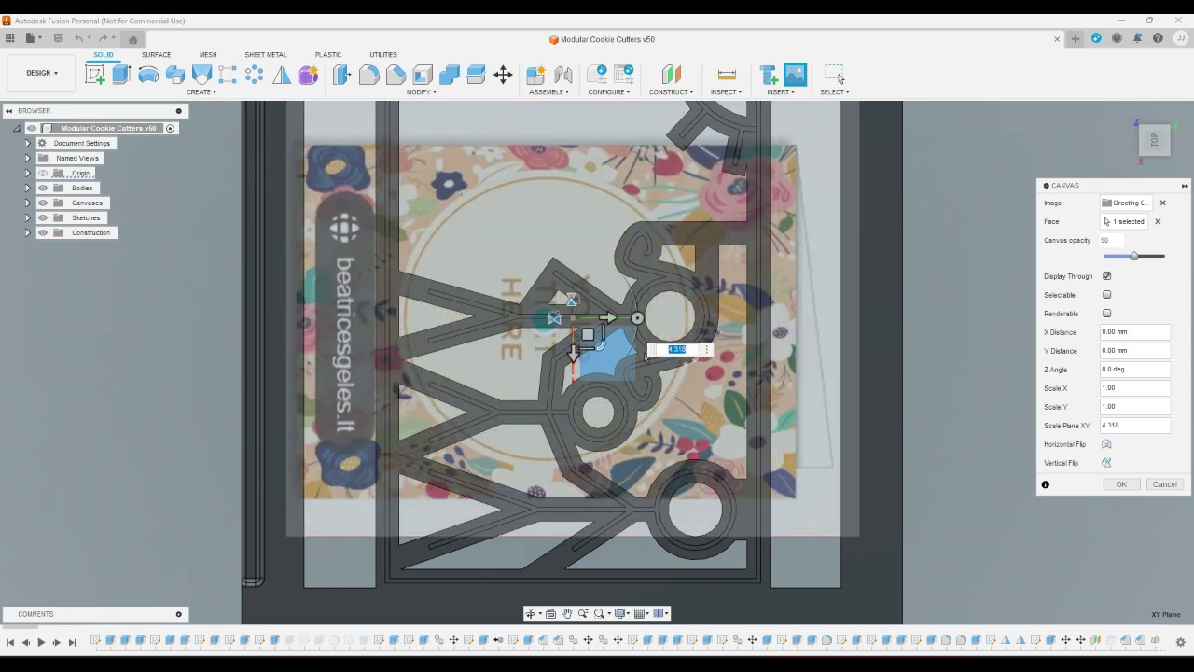
pyautogui.click(589, 334)
pyautogui.moveTo(608, 318); pyautogui.dragTo(624, 319)
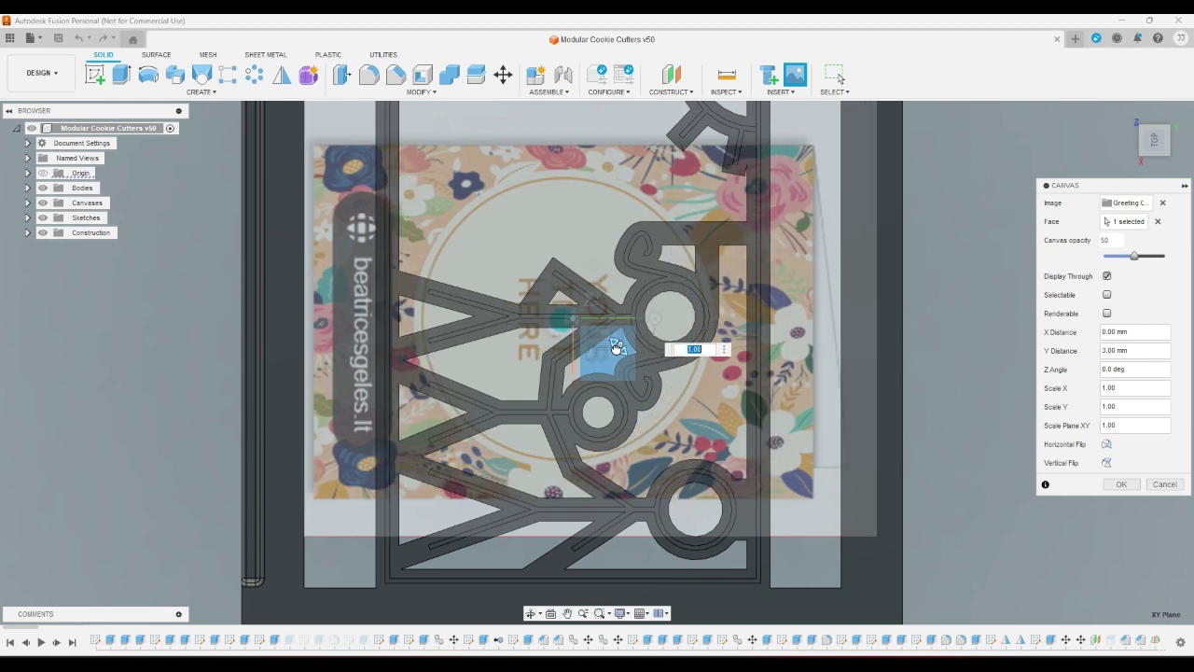
# Step: Scale the canvas uniformly by a further 1.068, flip it top to bottom in the view, and accept the placement
pyautogui.write('1.068')
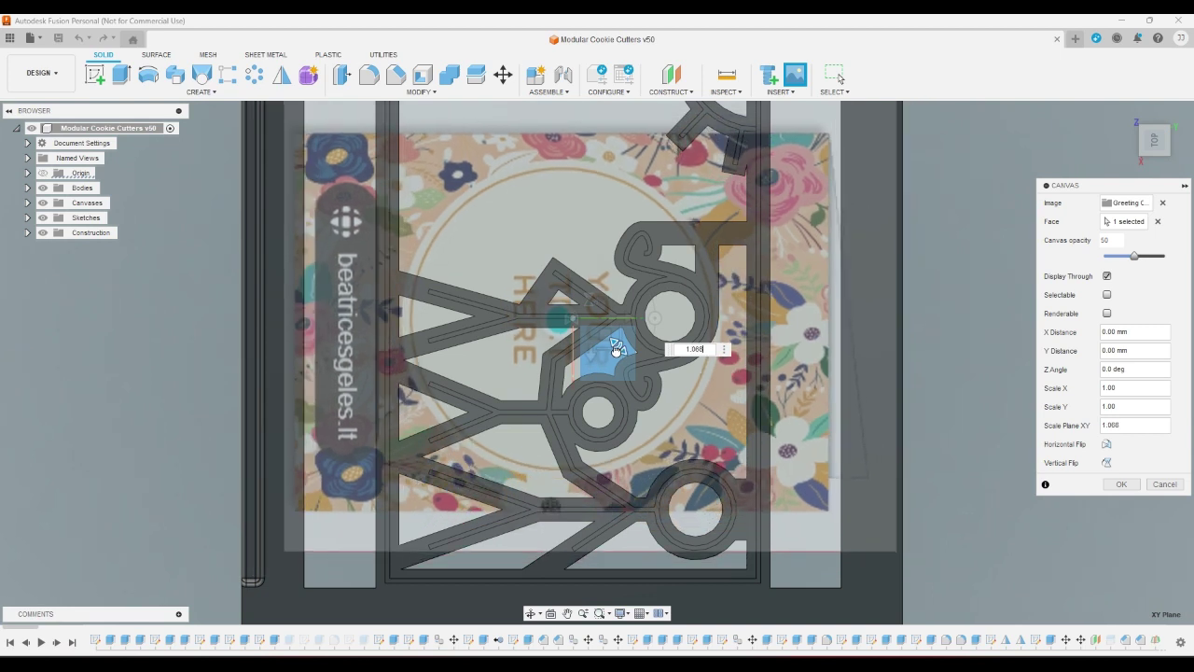
pyautogui.press('Return')
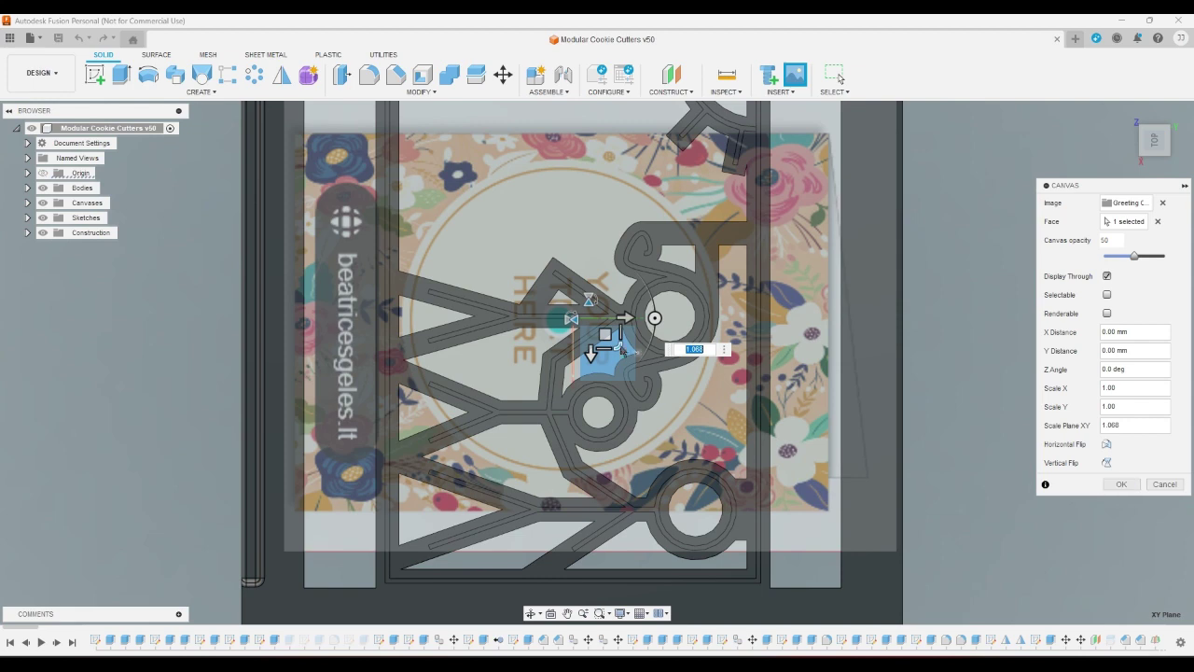
pyautogui.click(594, 301)
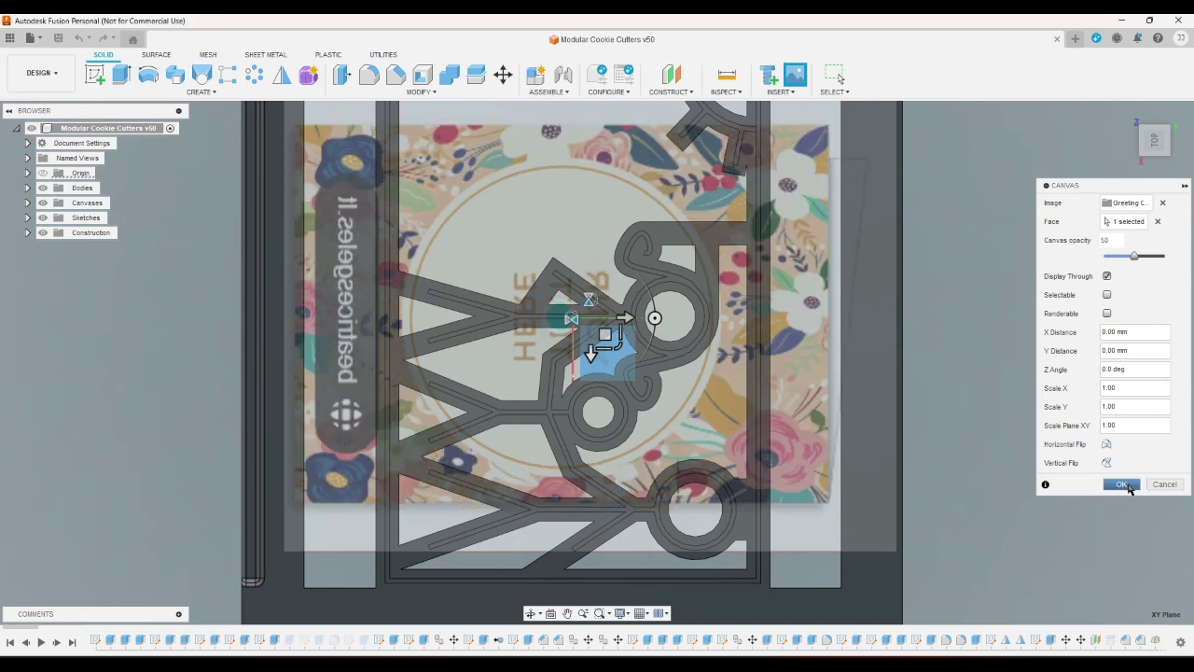
pyautogui.click(1123, 484)
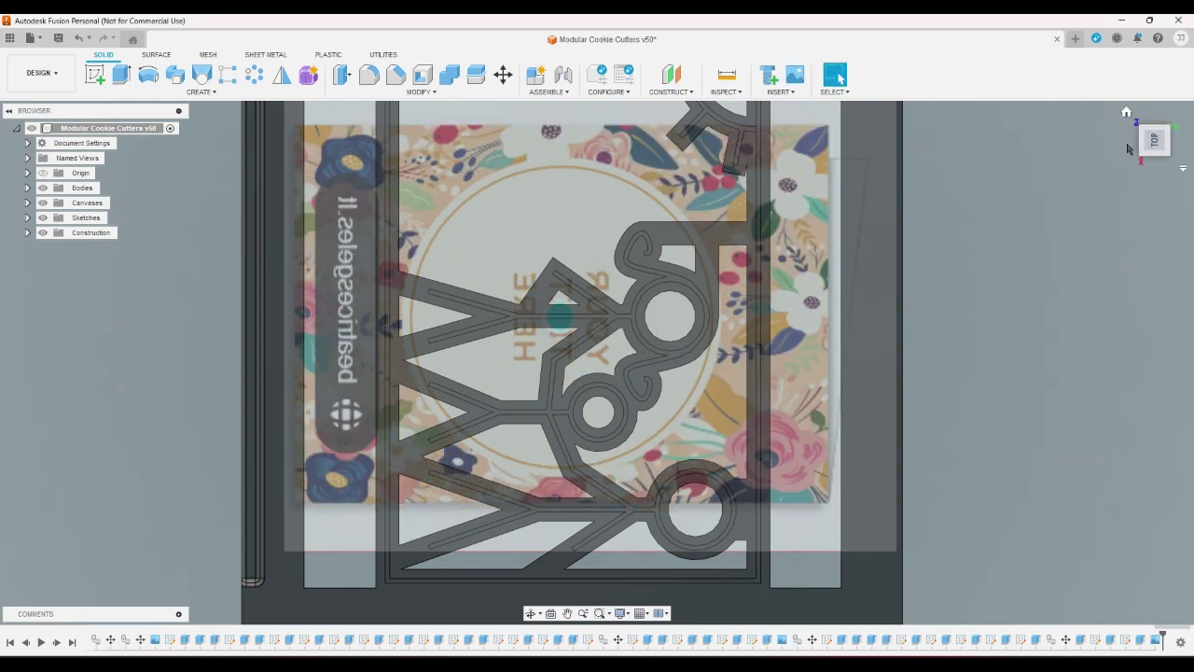
# Step: Copy the Cutter Base body and paste the duplicate in place without moving it
pyautogui.click(1129, 112)
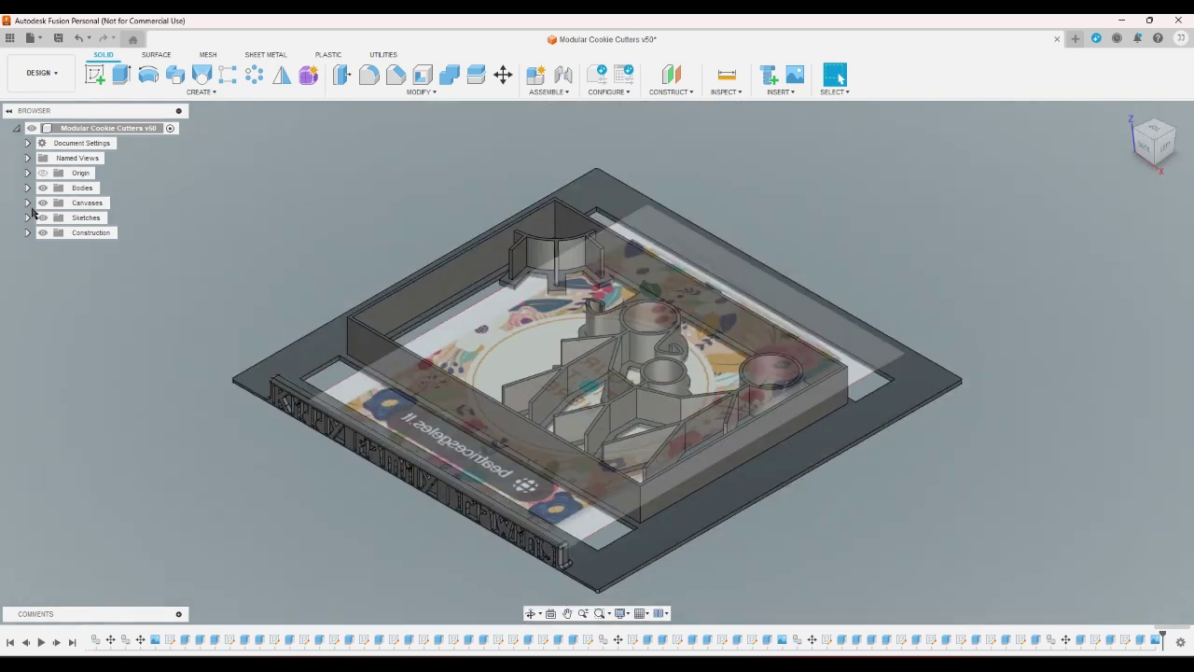
pyautogui.click(26, 188)
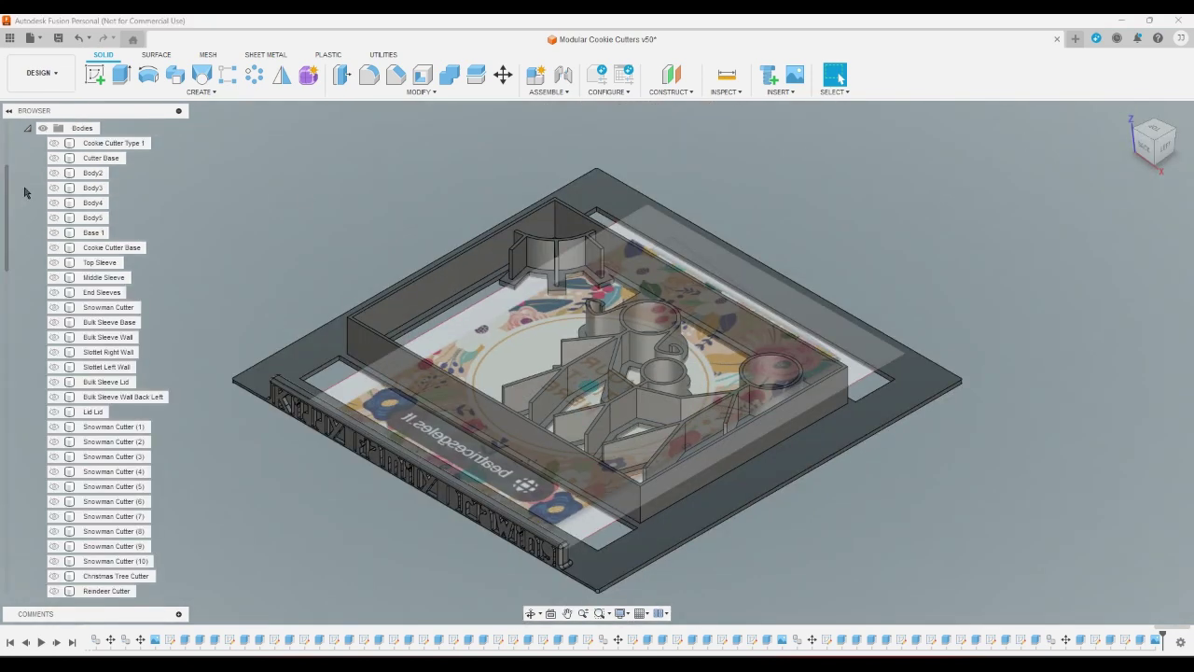
pyautogui.click(97, 158)
pyautogui.rightClick(97, 158)
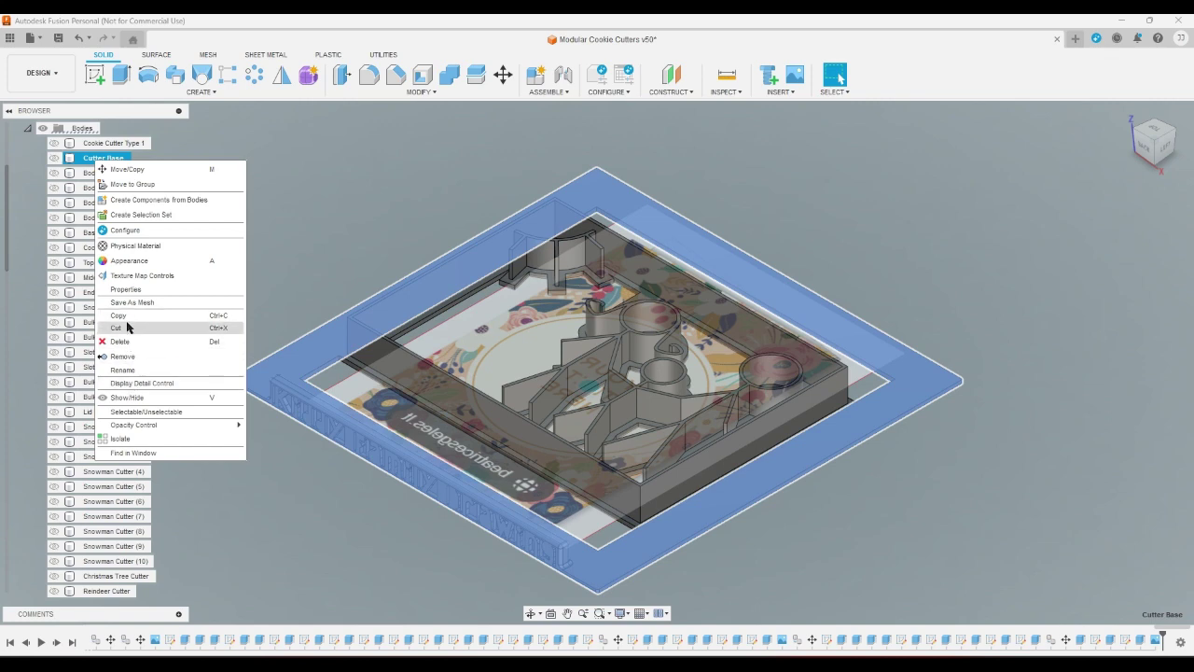
pyautogui.click(131, 317)
pyautogui.rightClick(169, 308)
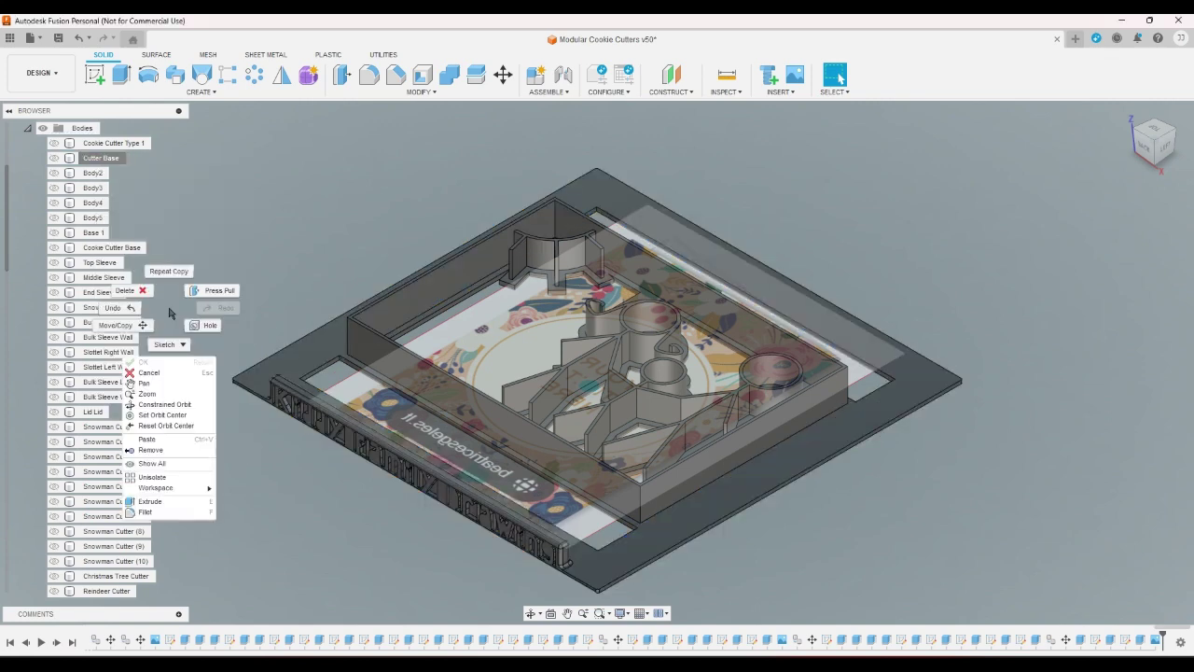
pyautogui.click(162, 440)
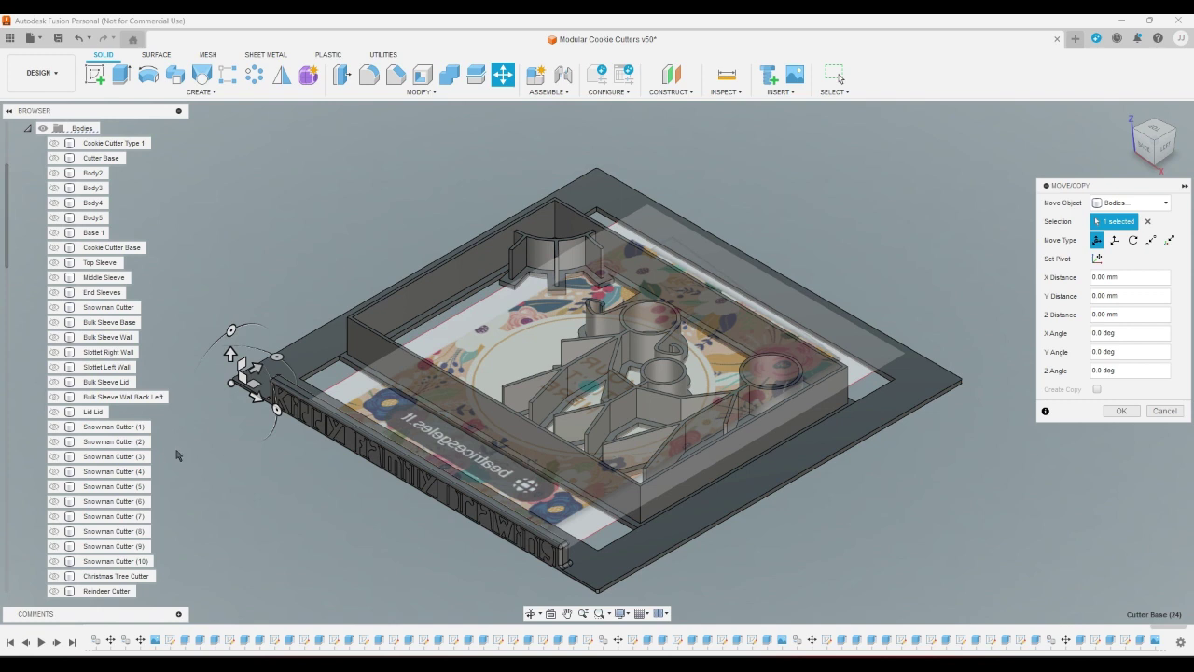
pyautogui.press('Return')
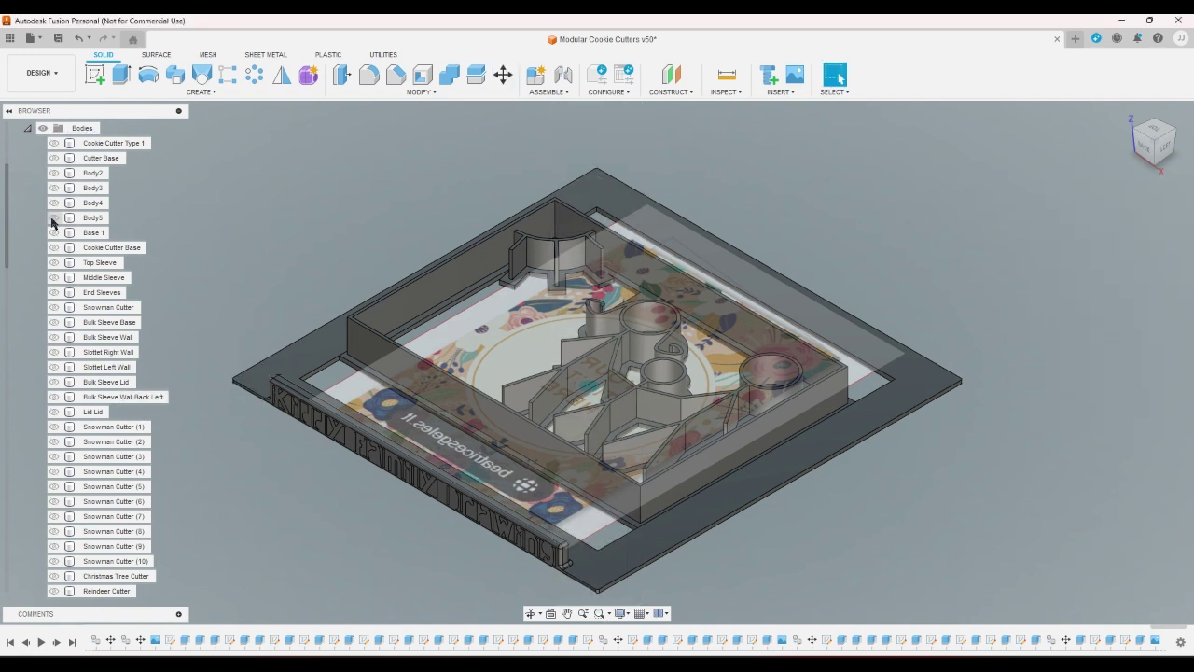
# Step: Hide the Kiddy Family Drawing body in the list of bodies
pyautogui.moveTo(11, 237); pyautogui.dragTo(11, 580)
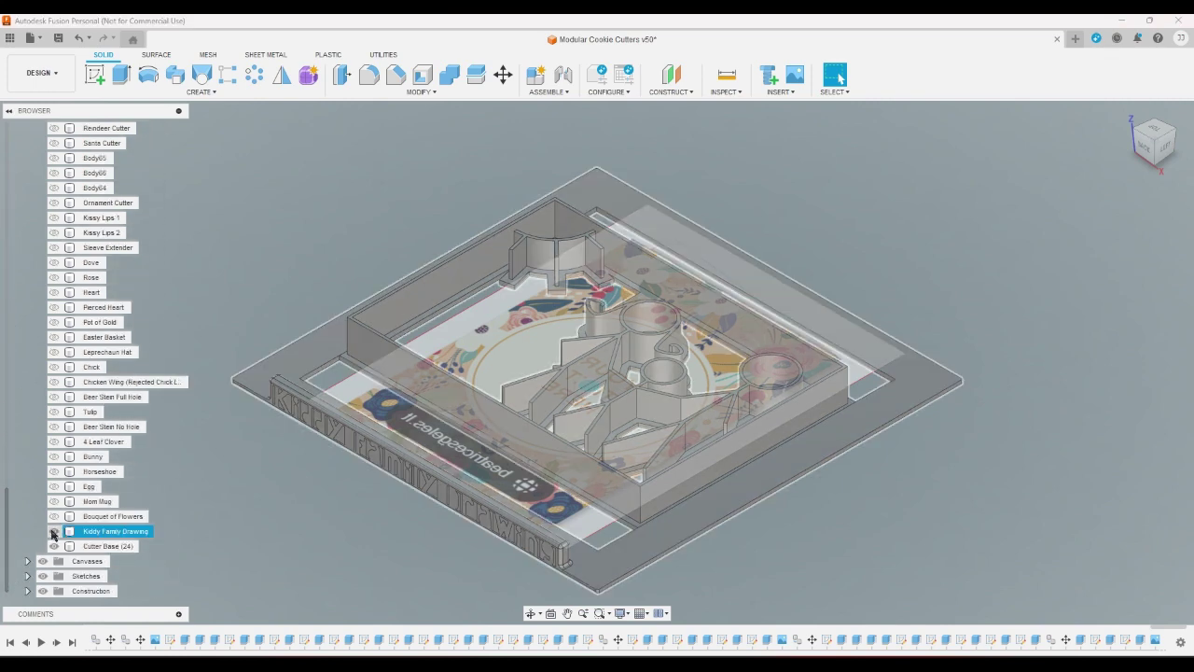
pyautogui.click(53, 531)
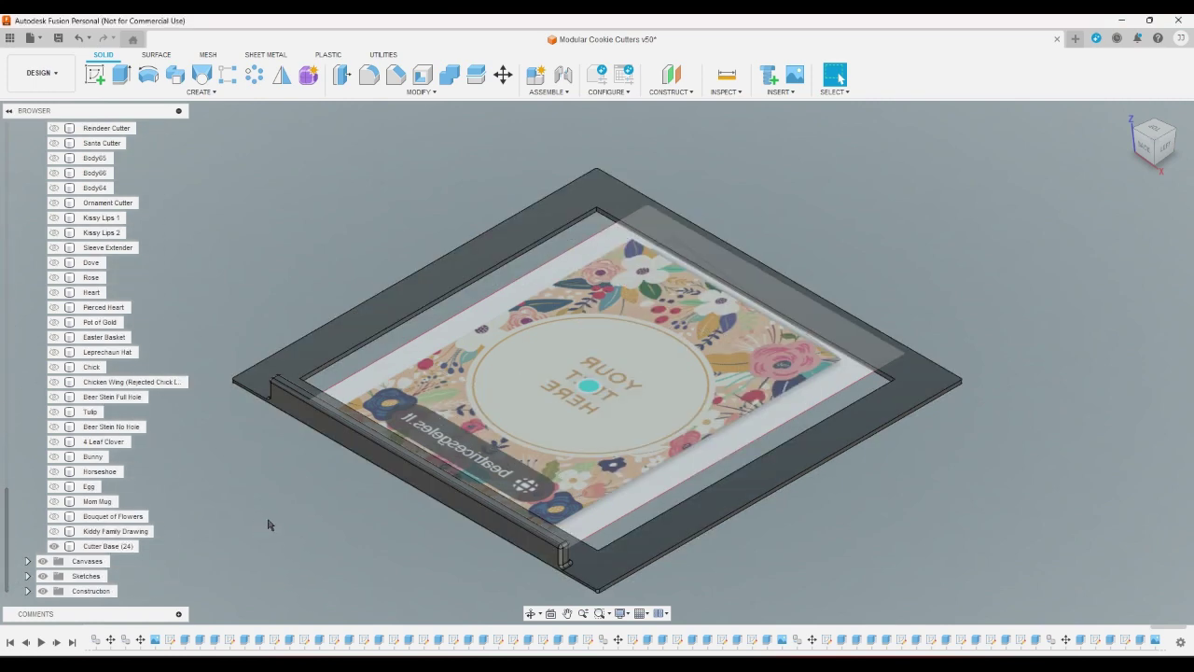
# Step: Start a new sketch on the bottom face of the cutter base frame, viewed from below
pyautogui.click(1158, 155)
pyautogui.click(1158, 155)
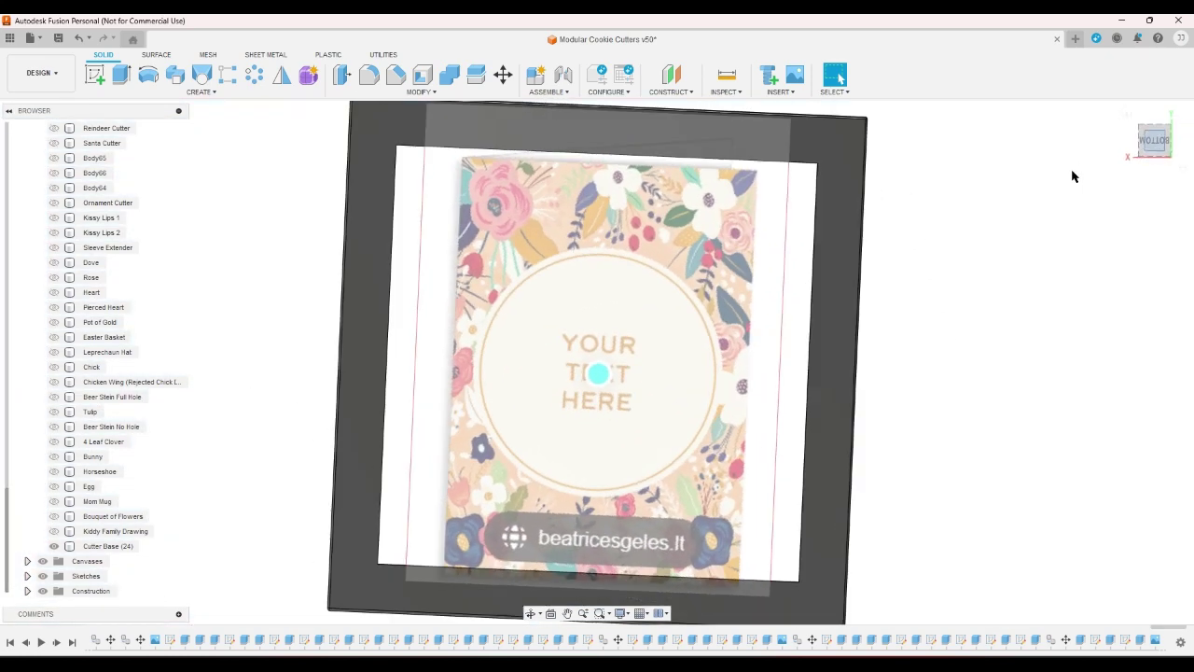
pyautogui.click(97, 79)
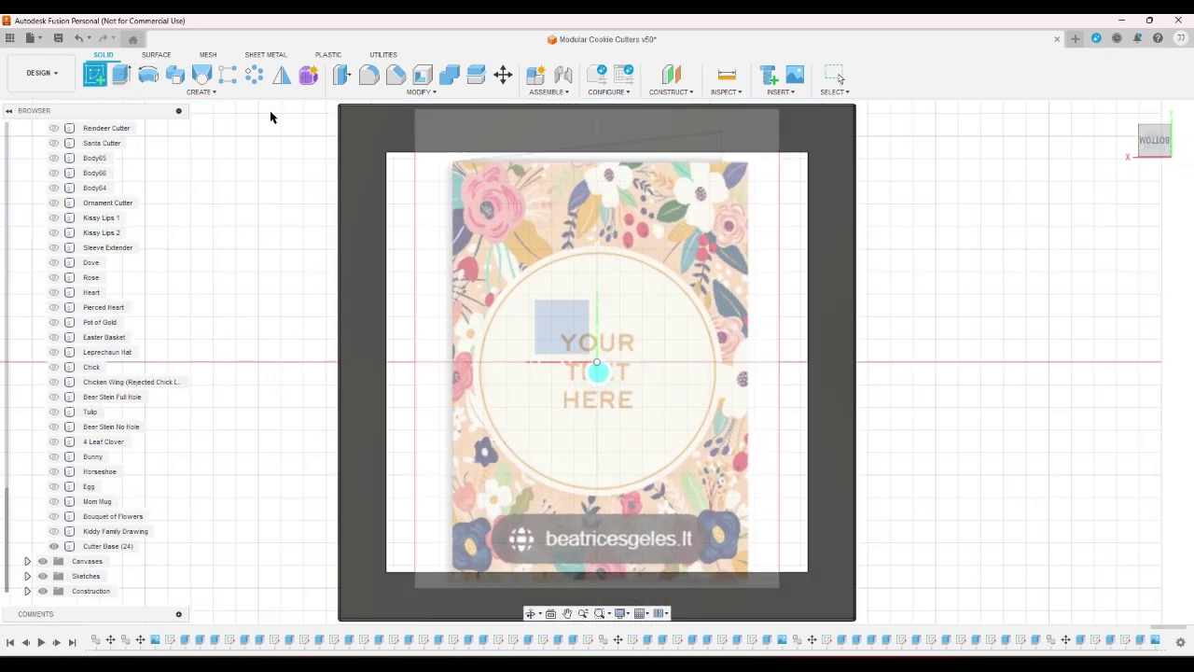
pyautogui.click(364, 124)
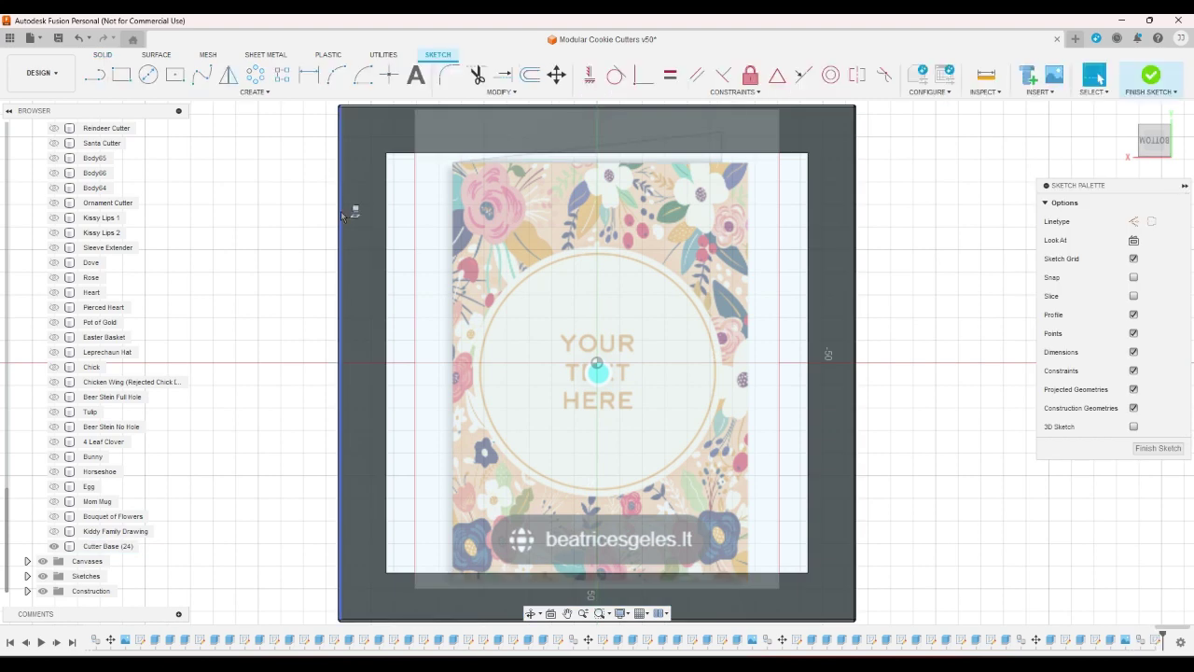
pyautogui.scroll(-3, 387, 202)
pyautogui.scroll(3, 788, 273)
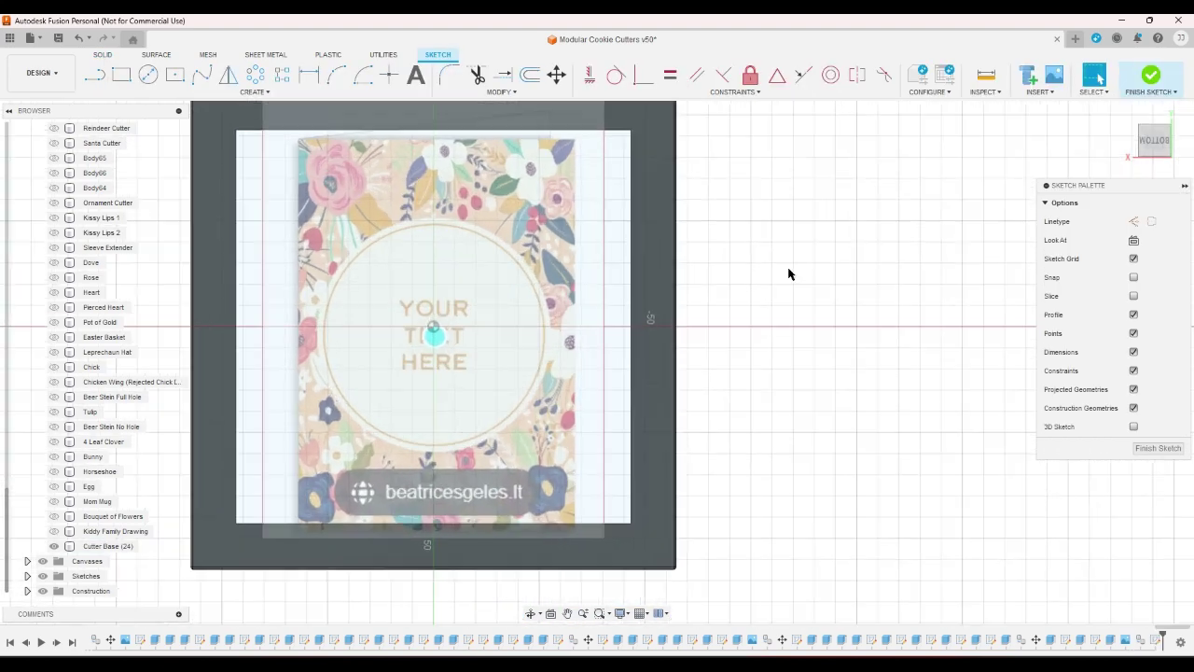
pyautogui.scroll(-2, 863, 328)
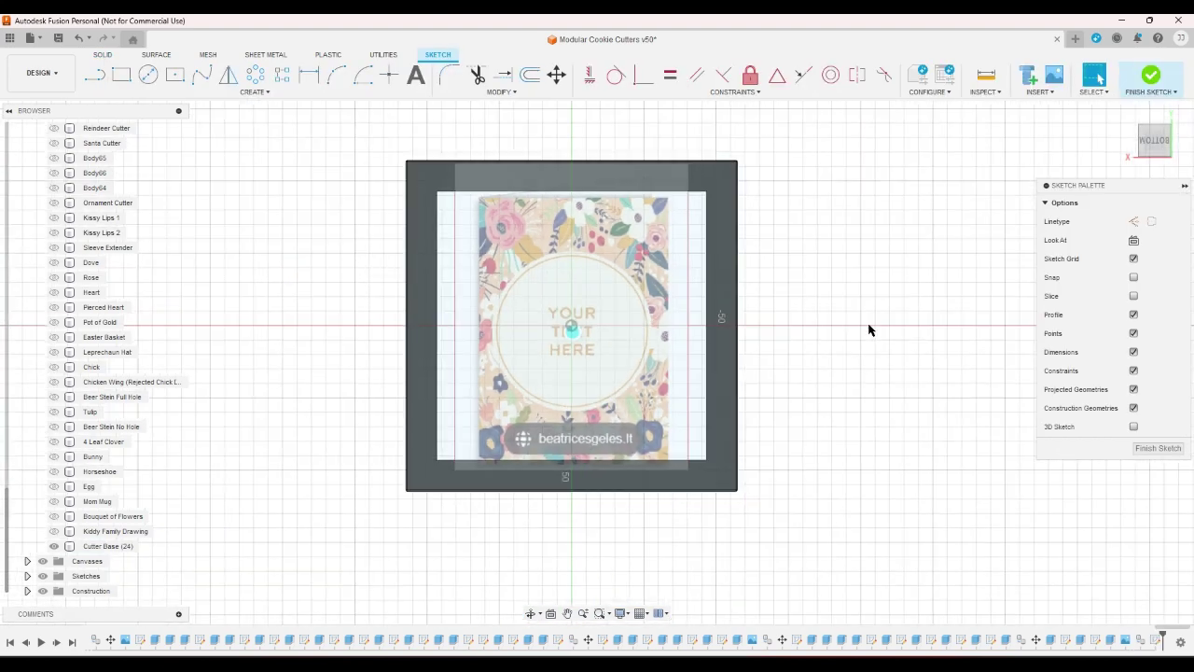
pyautogui.scroll(2, 850, 340)
pyautogui.scroll(1, 794, 215)
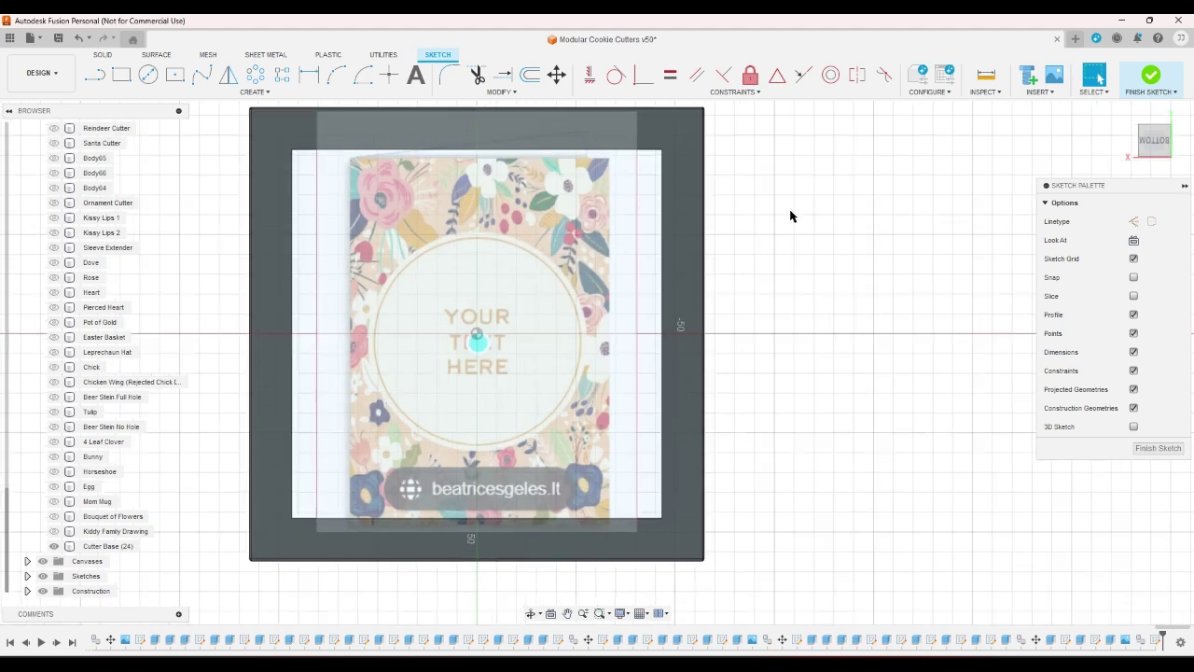
pyautogui.scroll(-2, 794, 214)
pyautogui.scroll(1, 522, 228)
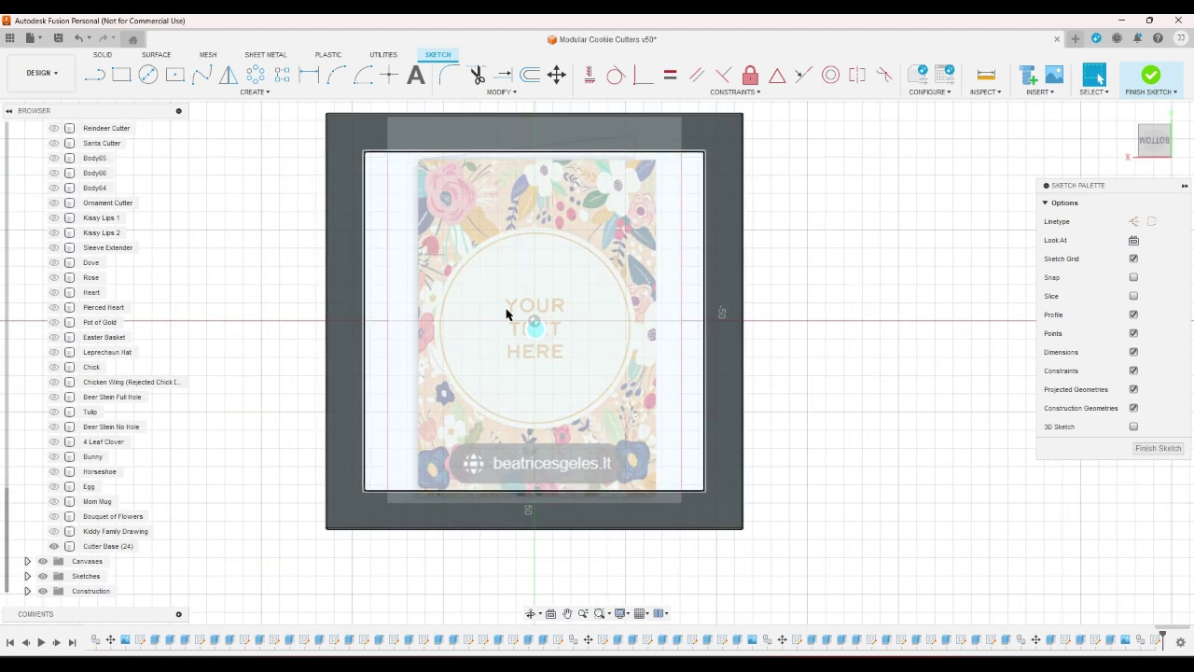
pyautogui.scroll(-1, 472, 187)
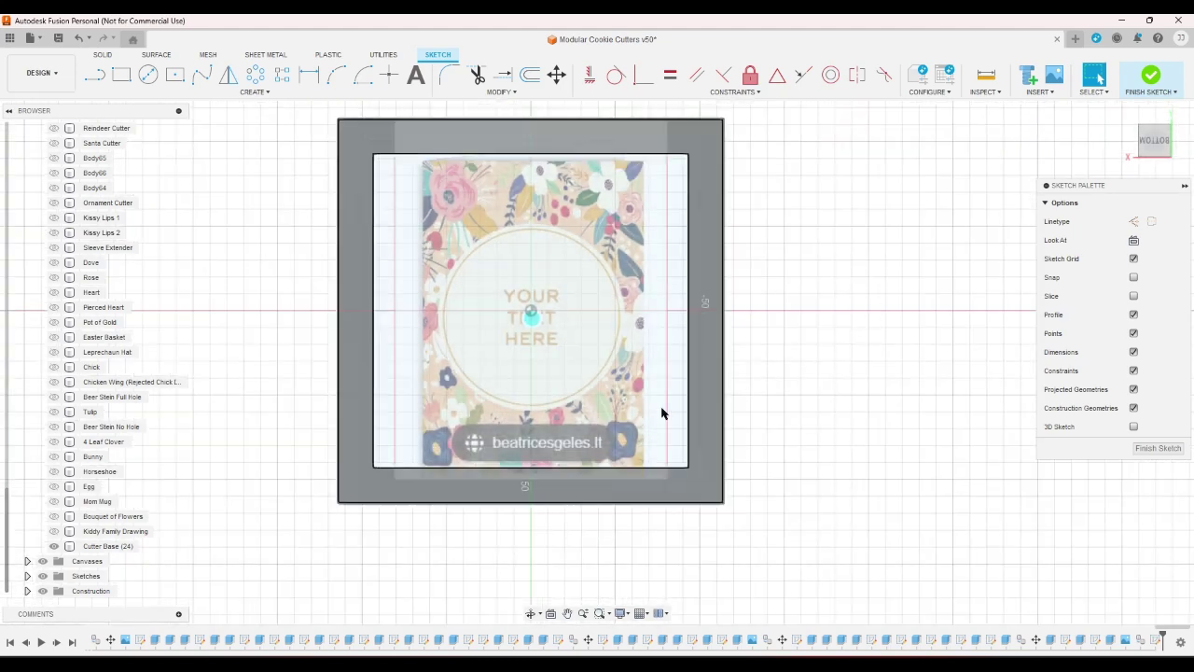
pyautogui.scroll(1, 533, 469)
pyautogui.scroll(-1, 401, 271)
pyautogui.scroll(1, 261, 182)
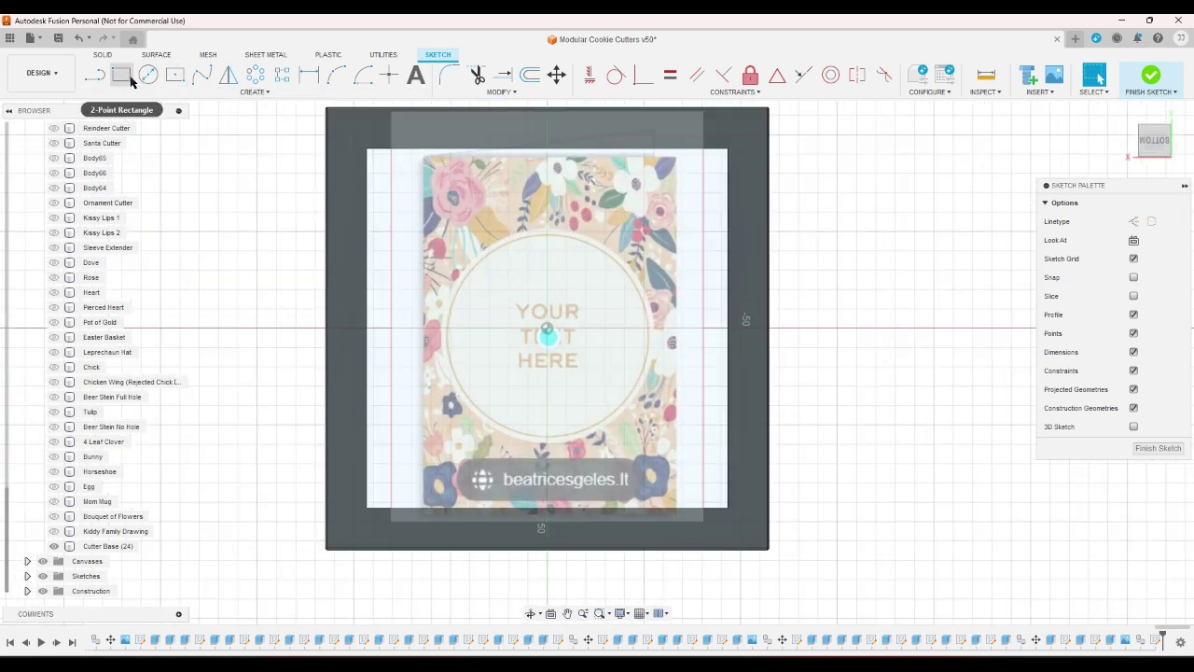
# Step: Sketch a two-point rectangle about 65 mm wide from the card image's lower-left corner up to the top of its circle
pyautogui.press('r')
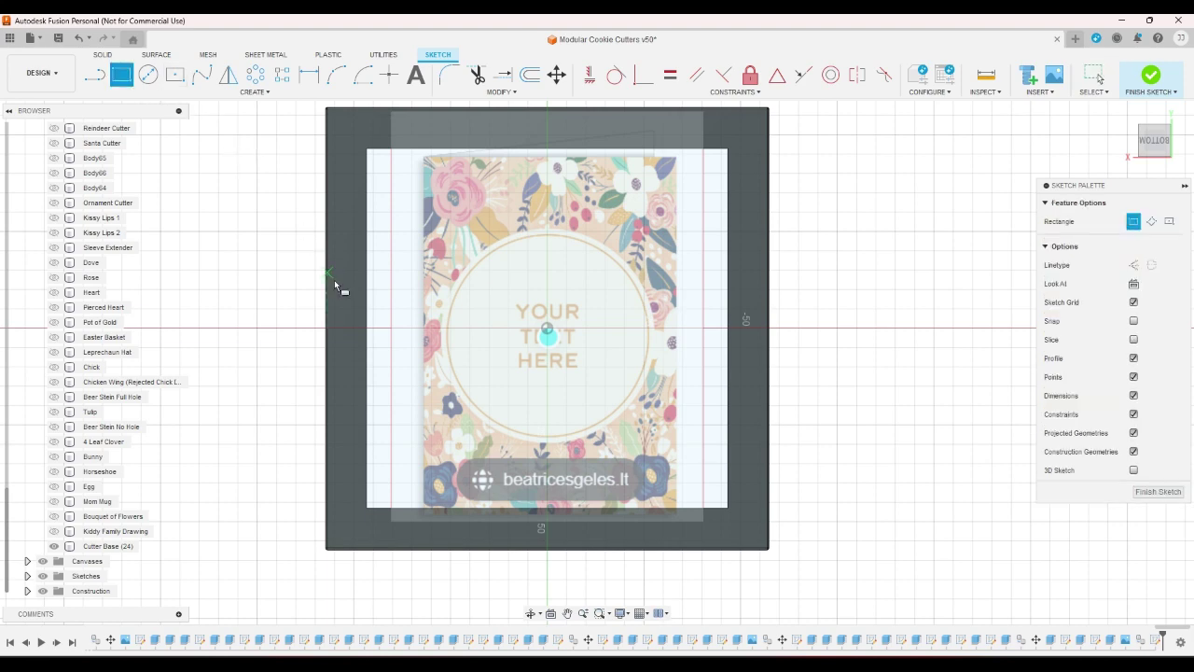
pyautogui.scroll(2, 432, 495)
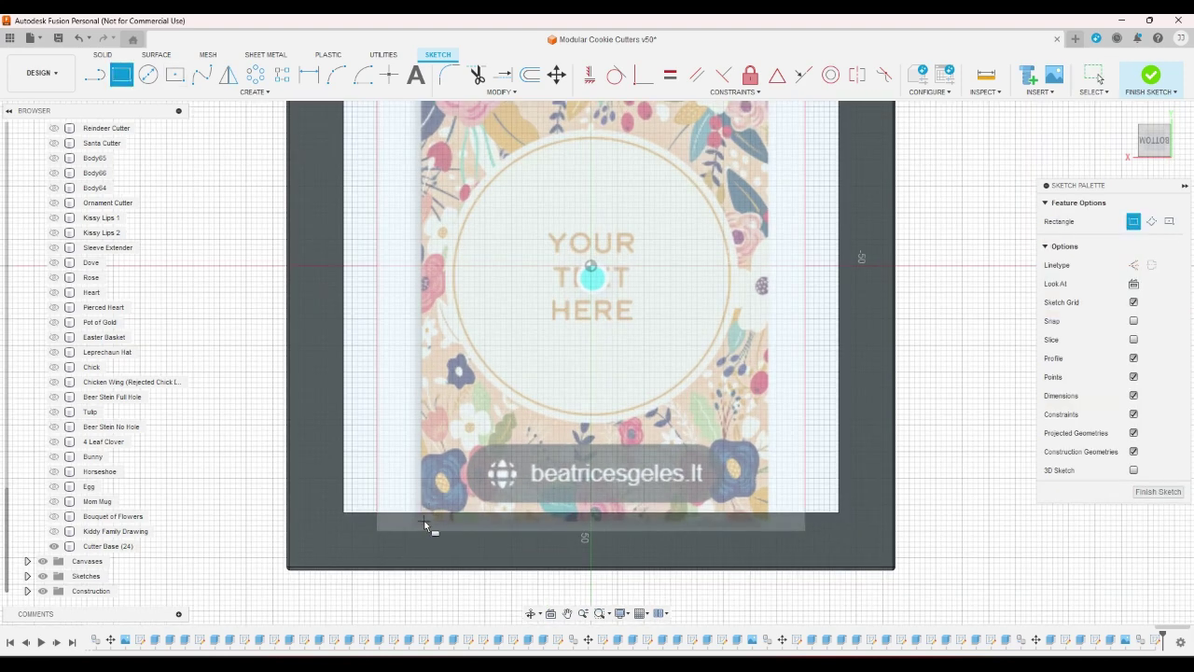
pyautogui.click(424, 520)
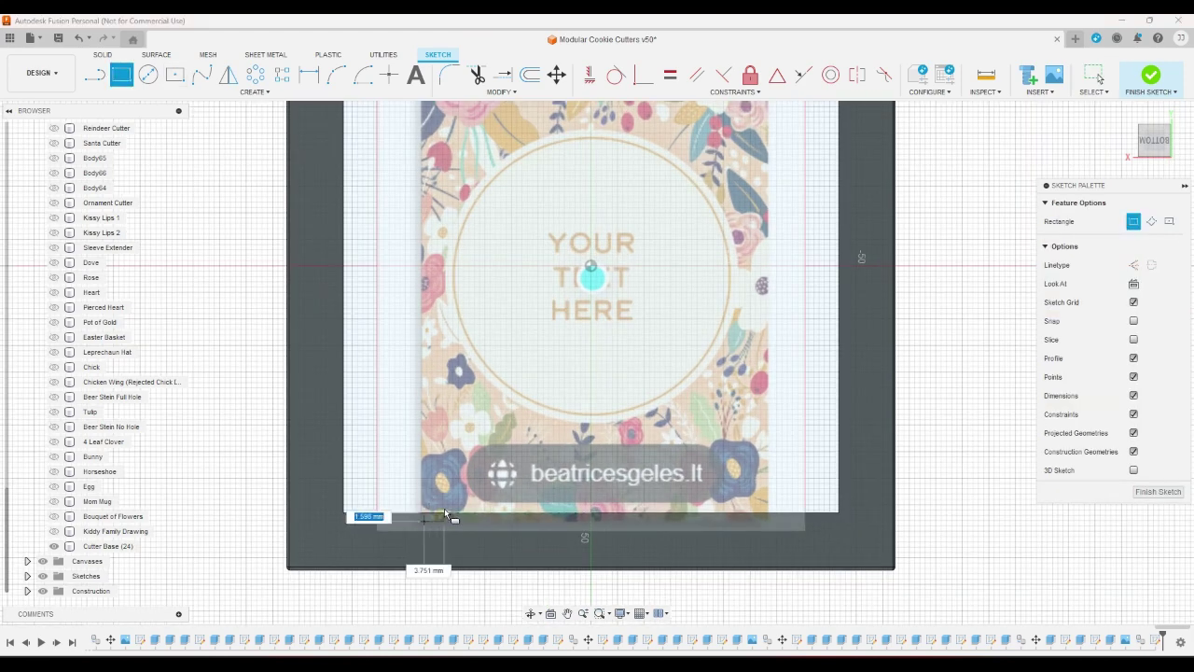
pyautogui.click(767, 132)
pyautogui.rightClick(647, 278)
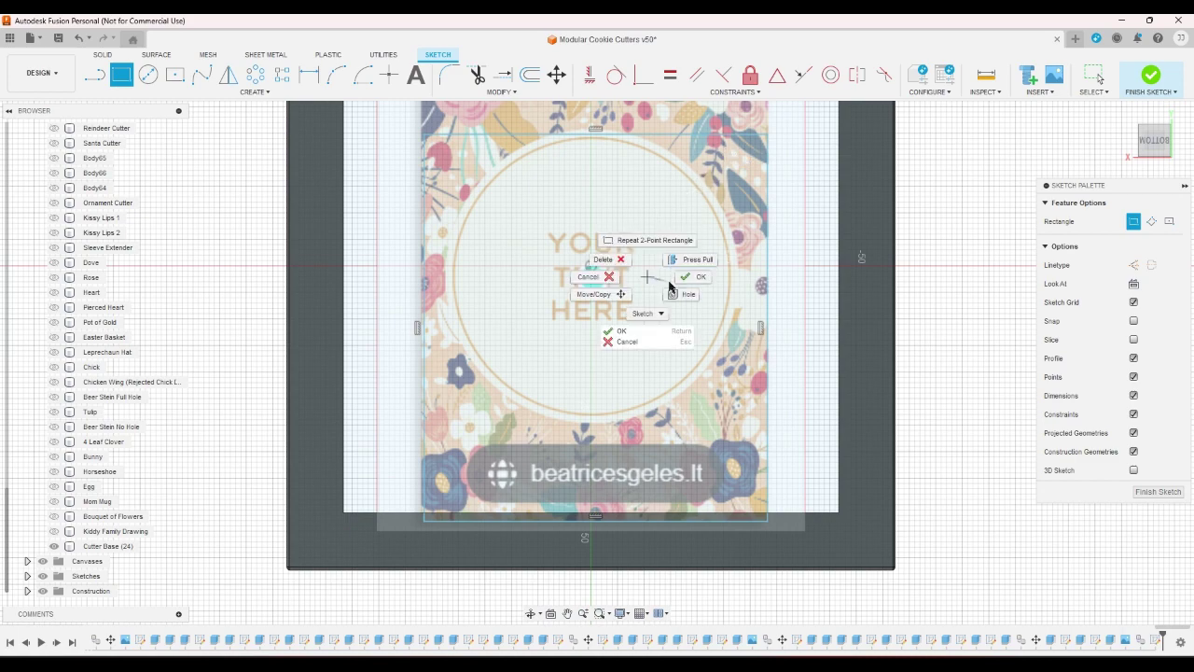
pyautogui.click(669, 286)
# Step: Move the rectangle's top and left edges onto the card's outline, making the rectangle about 92 mm tall
pyautogui.scroll(2, 581, 251)
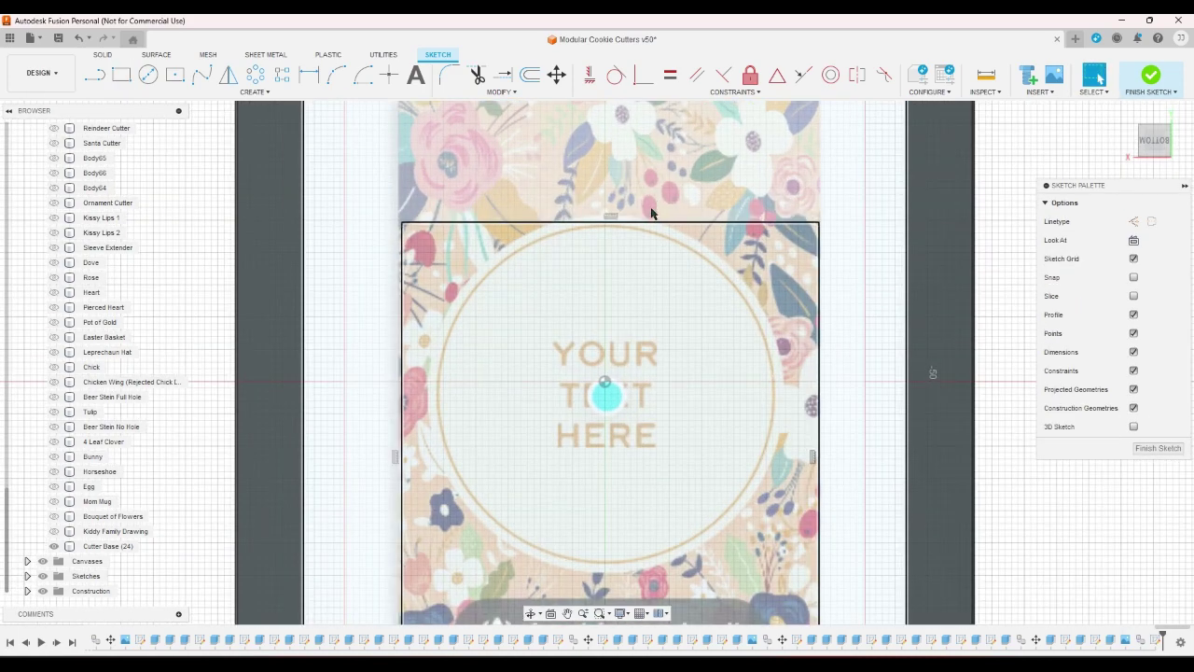
pyautogui.scroll(-5, 651, 212)
pyautogui.scroll(4, 652, 305)
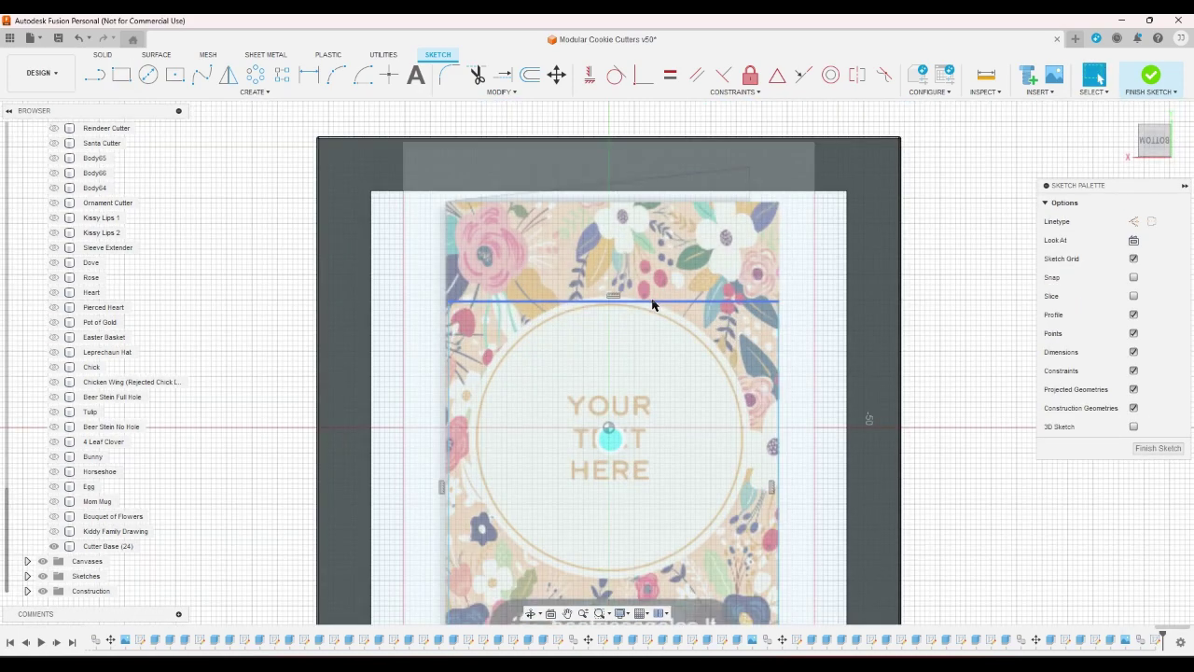
pyautogui.moveTo(653, 305); pyautogui.dragTo(644, 207)
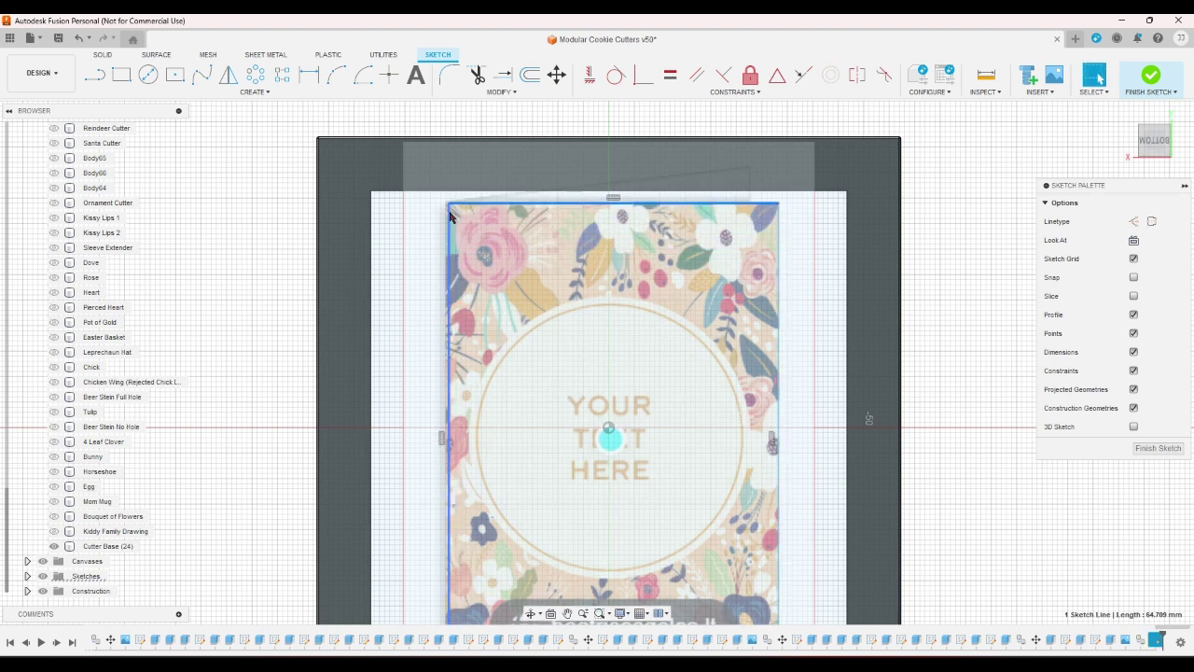
pyautogui.moveTo(450, 217); pyautogui.dragTo(447, 217)
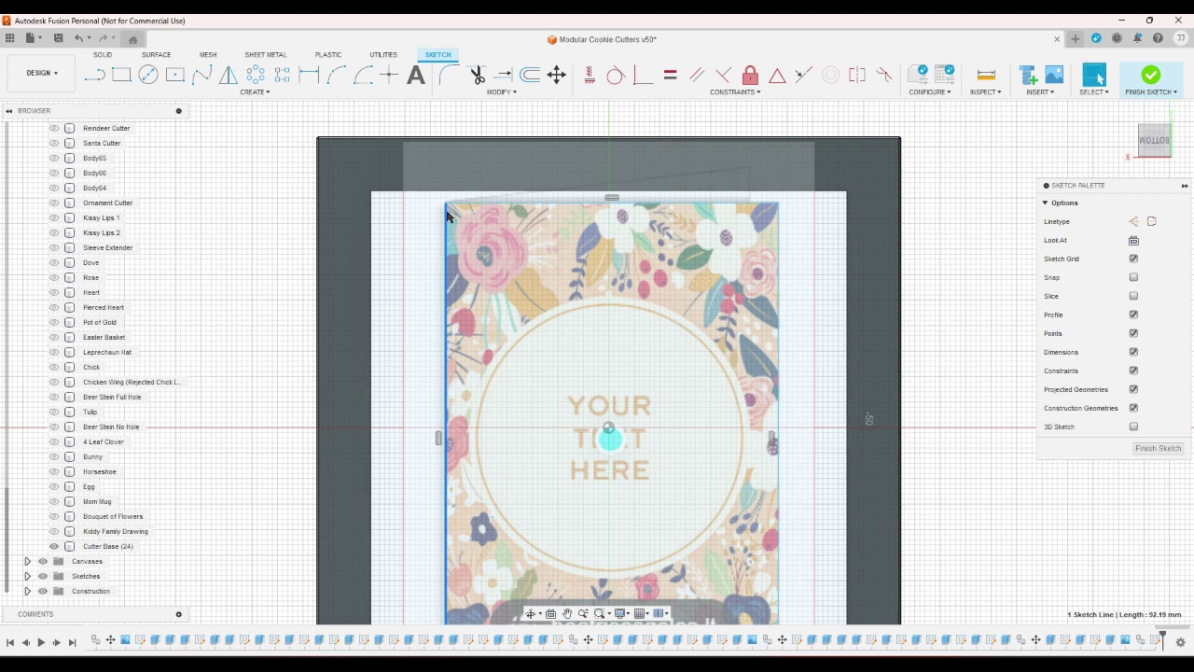
# Step: Sketch the card's rear flap as a slanted line from the rectangle's upper-left corner and a vertical line down to its top edge
pyautogui.click(95, 74)
pyautogui.click(445, 203)
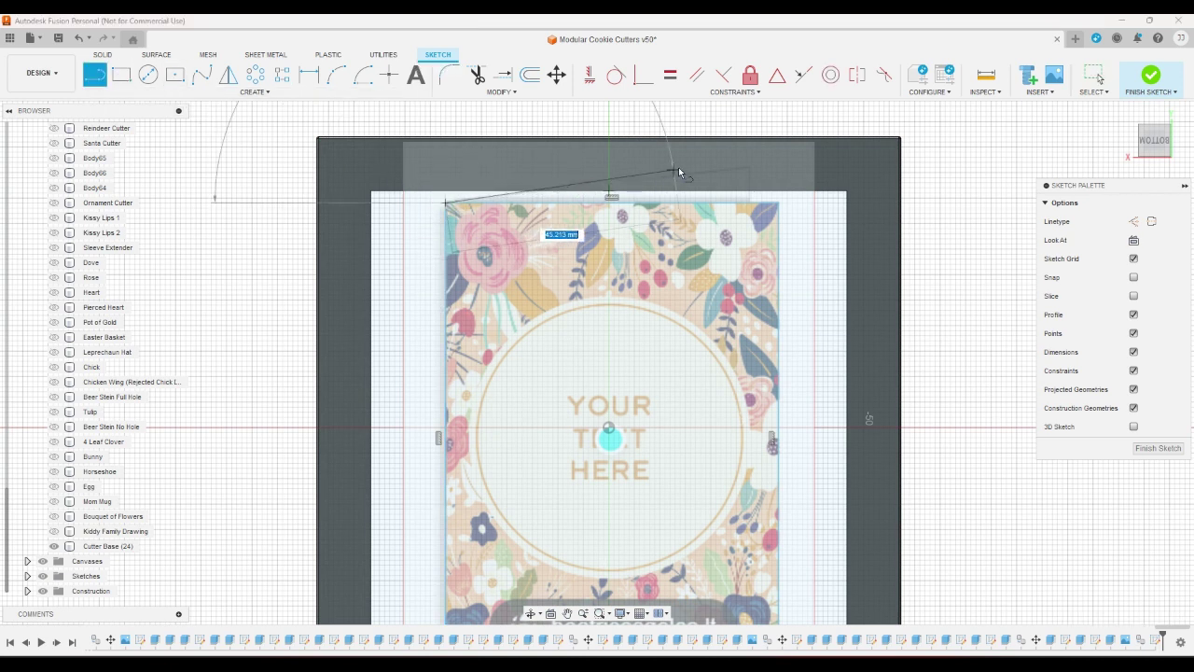
pyautogui.click(744, 156)
pyautogui.click(744, 205)
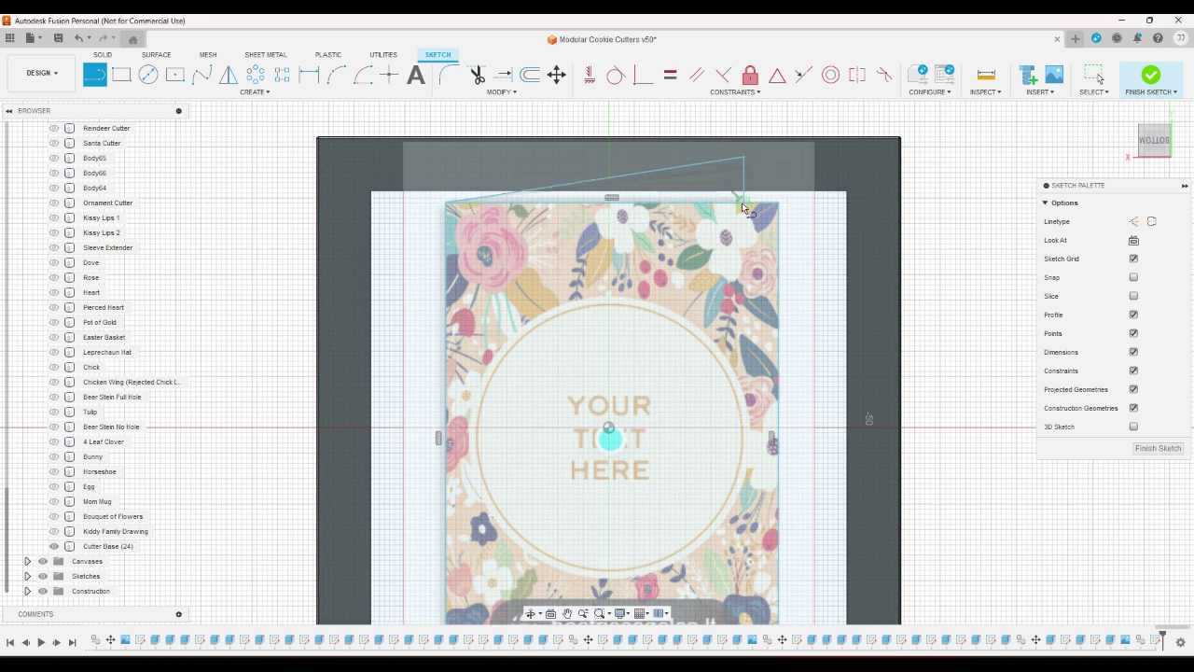
# Step: Offset the two flap lines inward by 0.8 mm
pyautogui.click(530, 75)
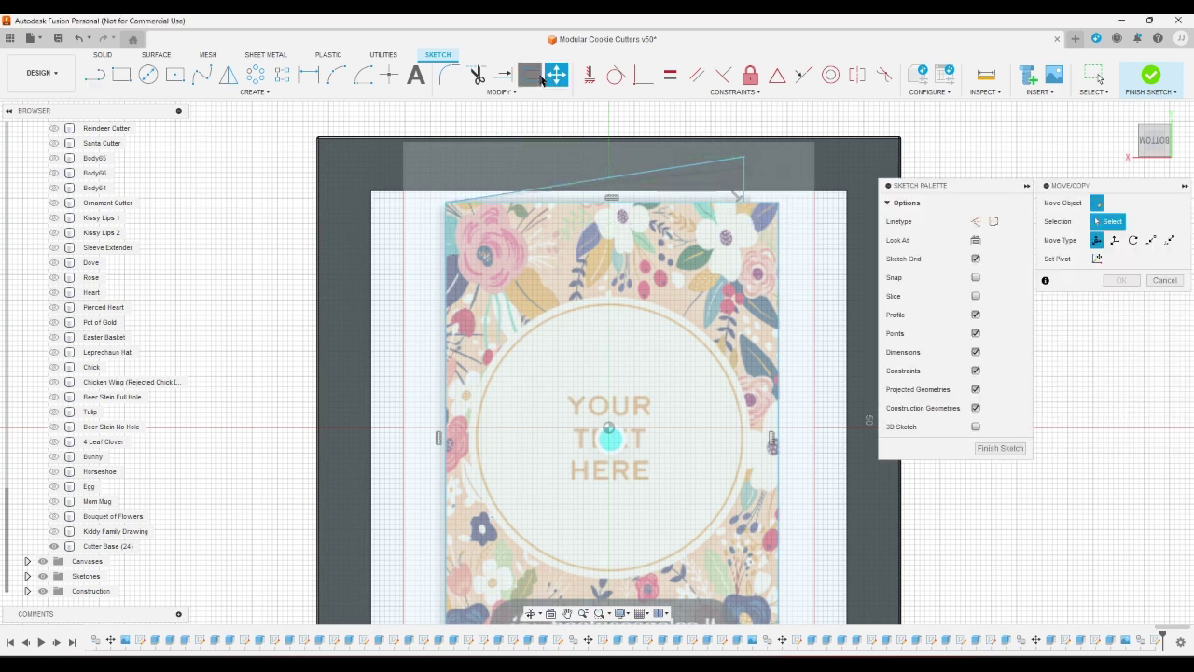
pyautogui.click(744, 192)
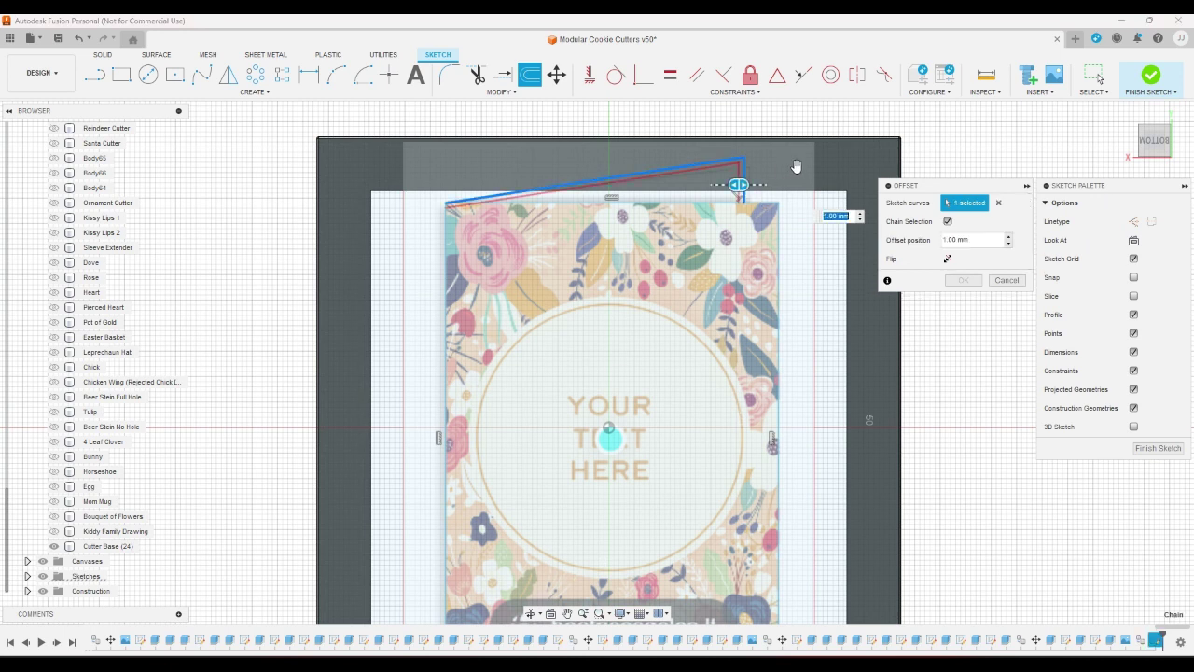
pyautogui.write('.8')
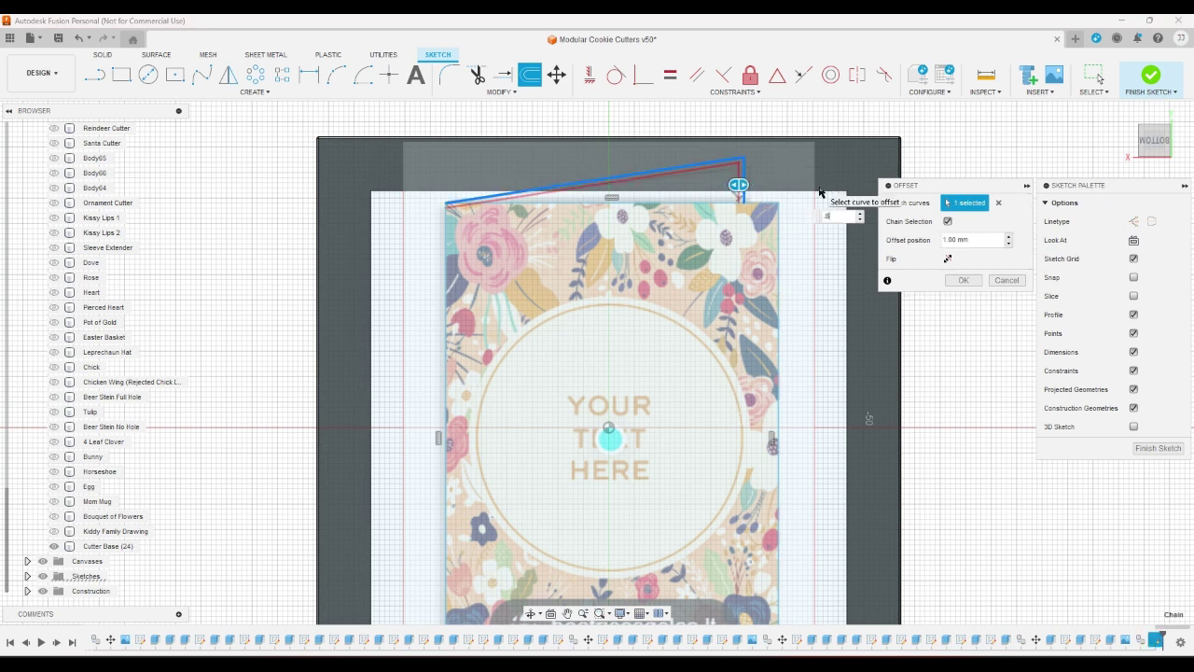
pyautogui.press('Return')
# Step: Offset the card rectangle inward by 0.8 mm
pyautogui.press('o')
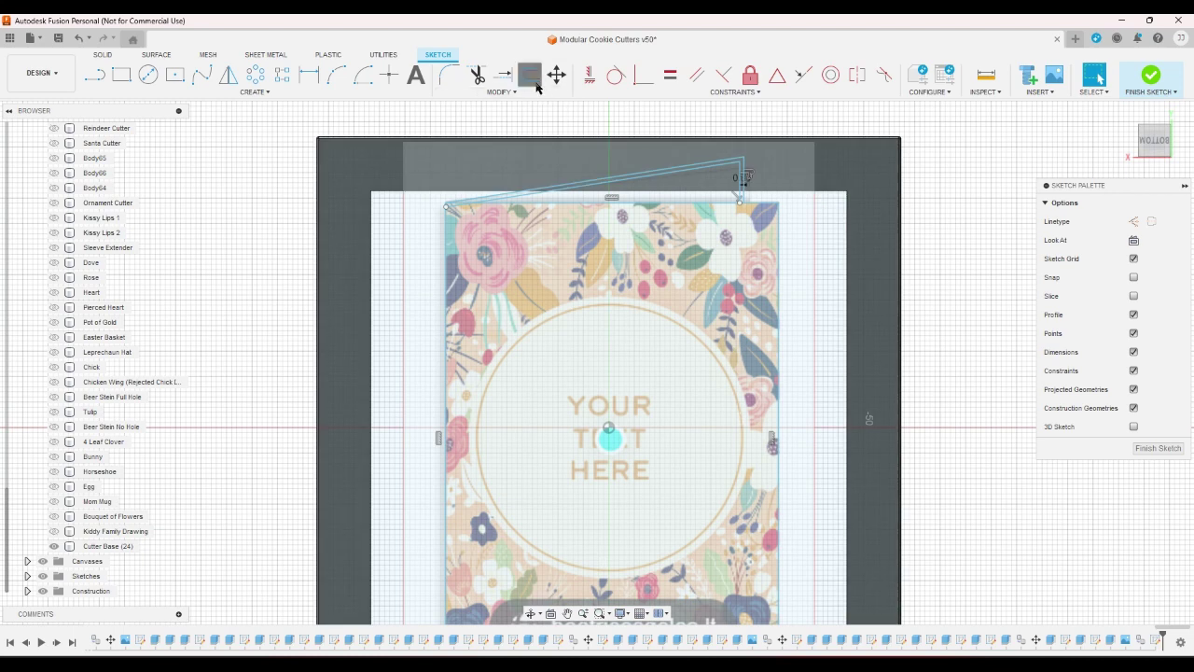
pyautogui.click(449, 283)
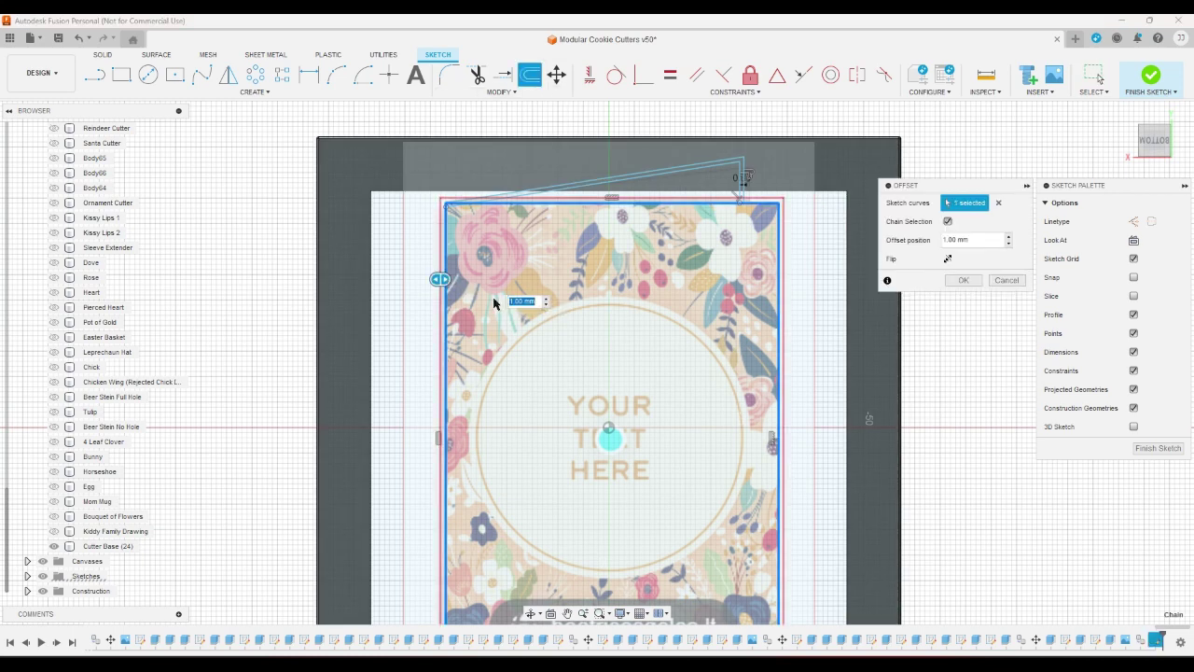
pyautogui.press('Return')
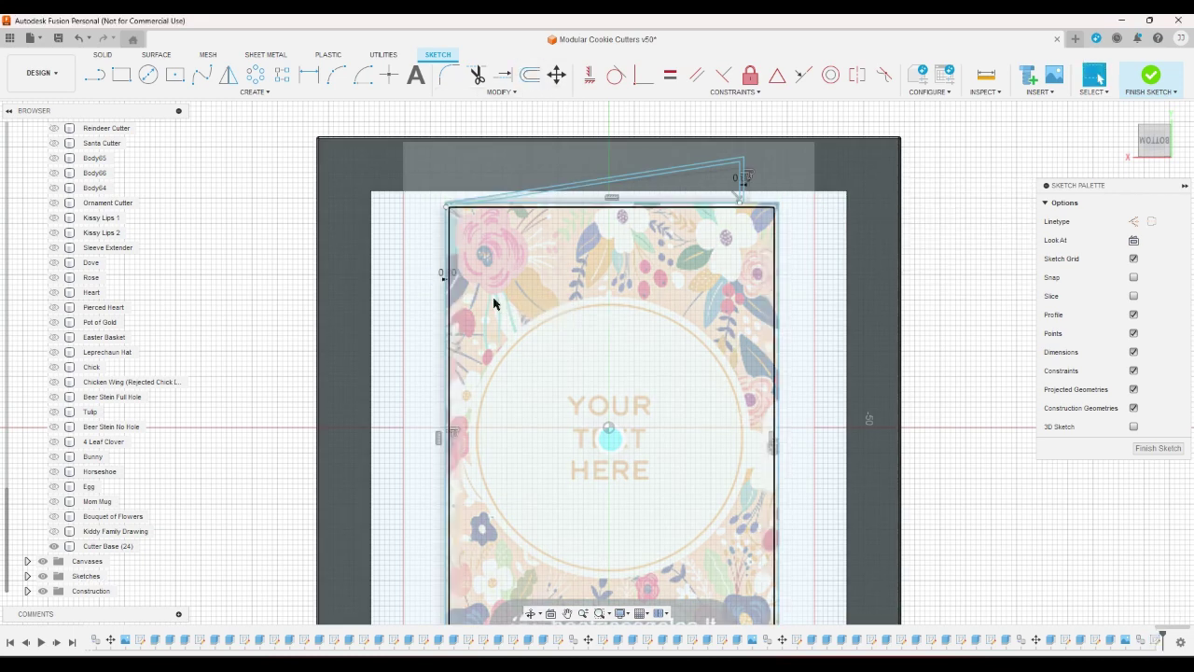
# Step: Trim the overlapping segments where the flap meets the rectangle's upper-left corner, and extend the inner slanted line to the inner rectangle
pyautogui.scroll(5, 486, 187)
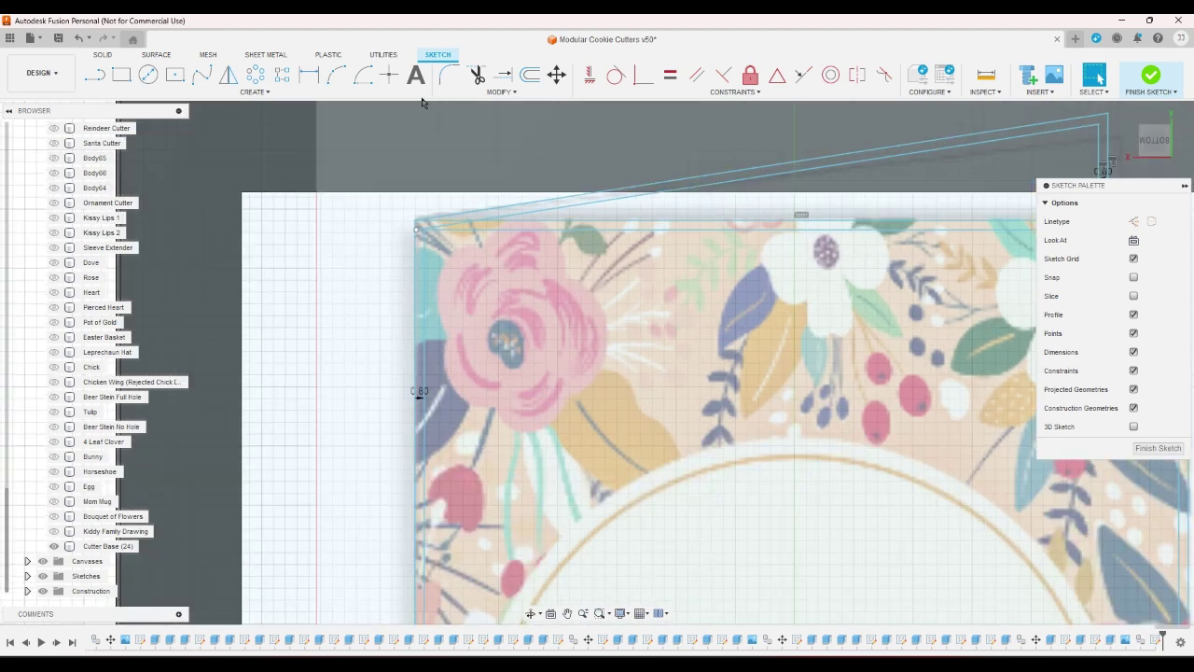
pyautogui.click(477, 74)
pyautogui.scroll(4, 447, 232)
pyautogui.scroll(1, 447, 233)
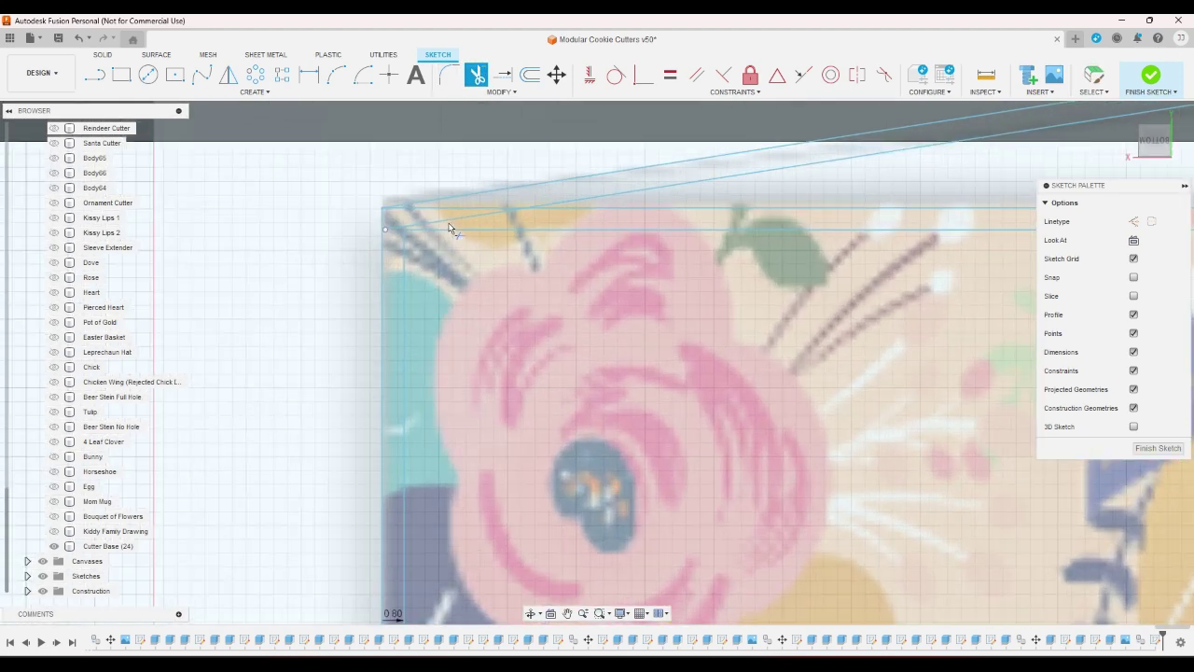
pyautogui.click(460, 207)
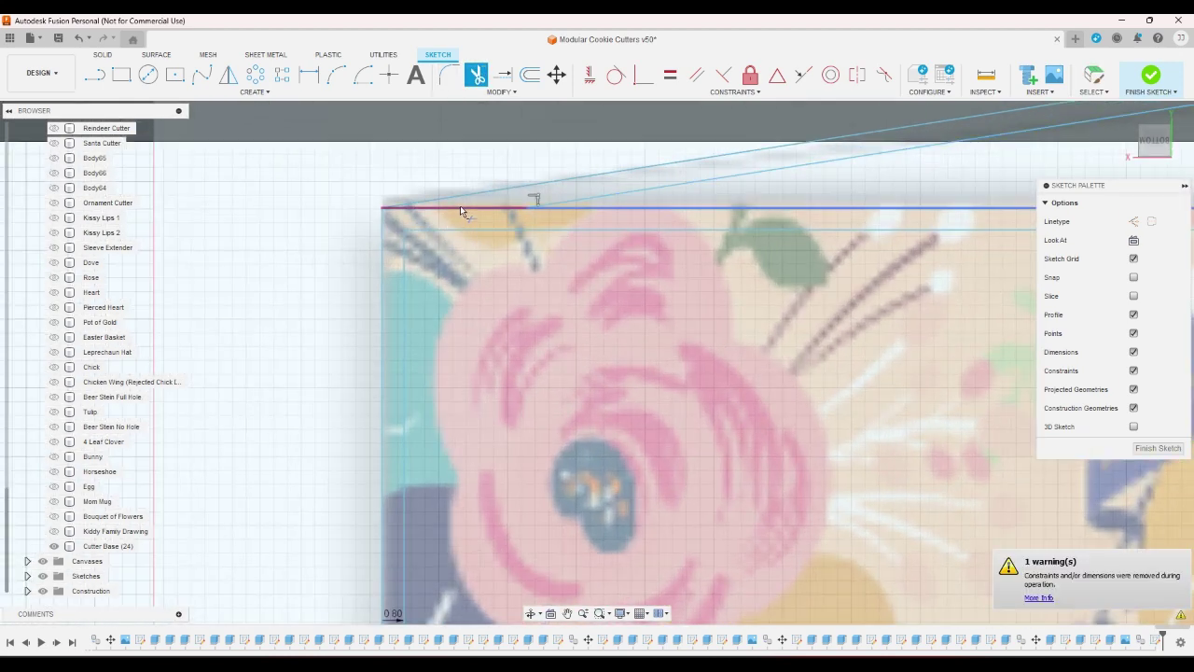
pyautogui.click(460, 210)
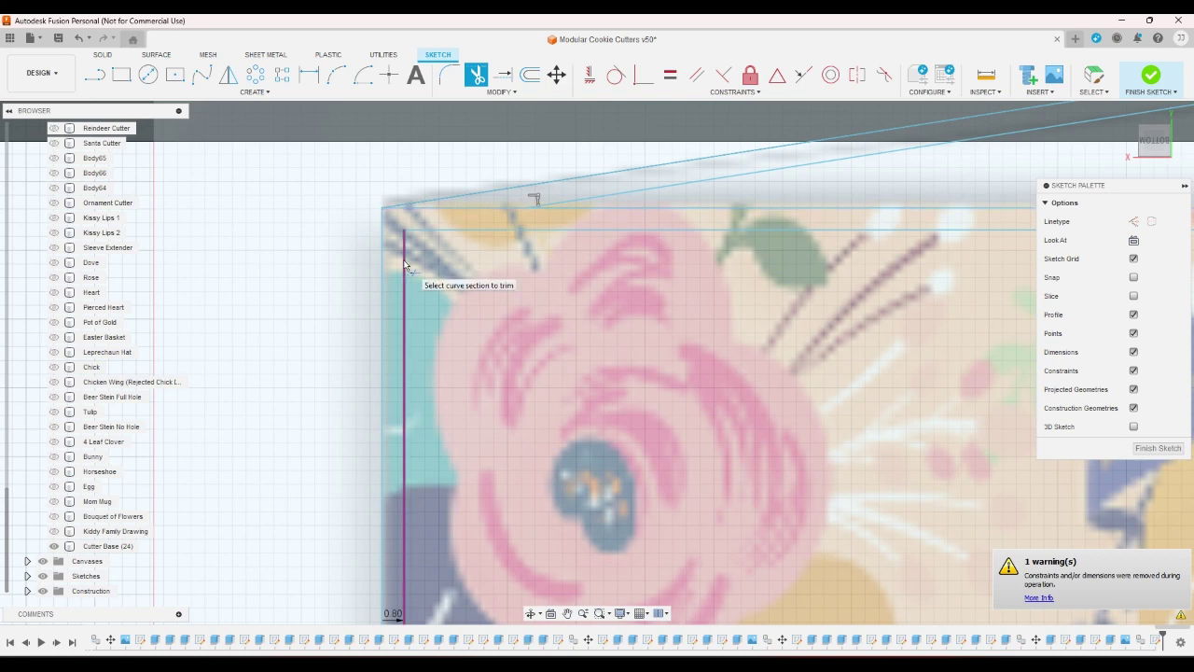
pyautogui.scroll(-3, 404, 261)
pyautogui.scroll(2, 429, 229)
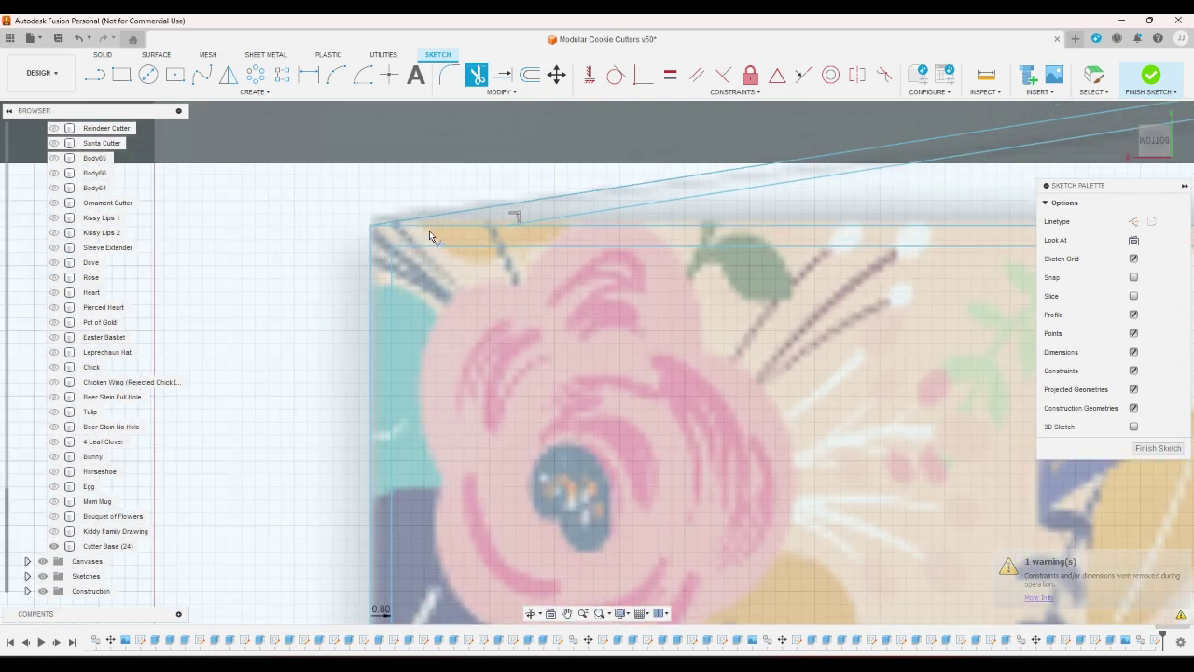
pyautogui.click(431, 224)
pyautogui.scroll(-3, 431, 223)
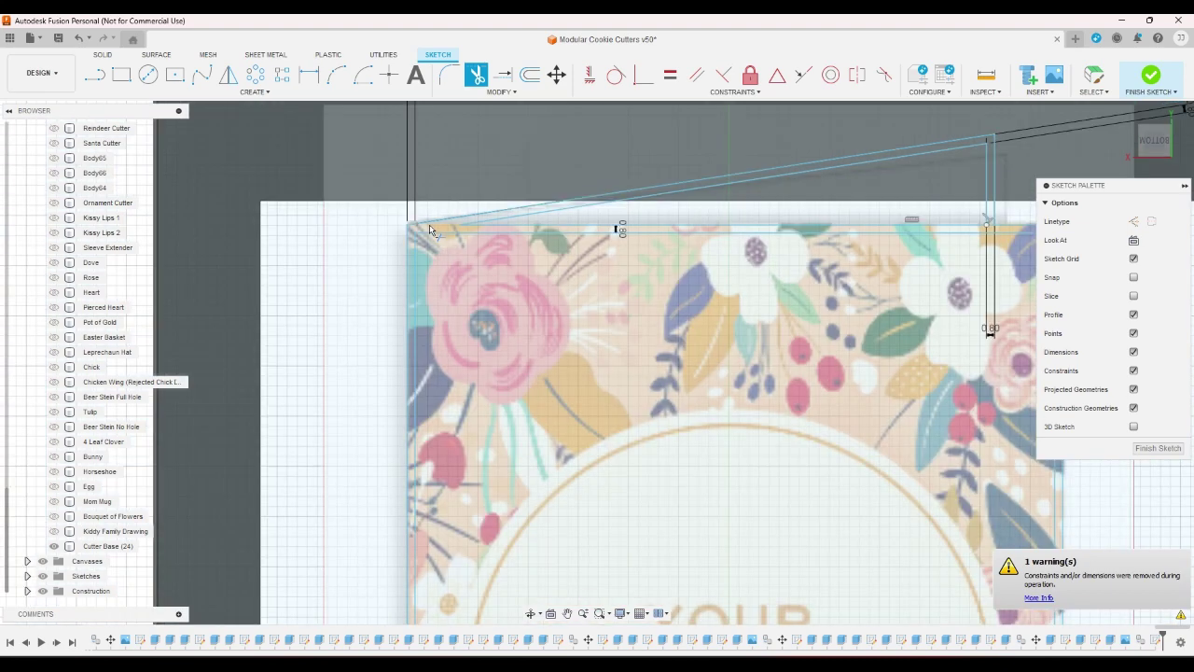
pyautogui.click(503, 75)
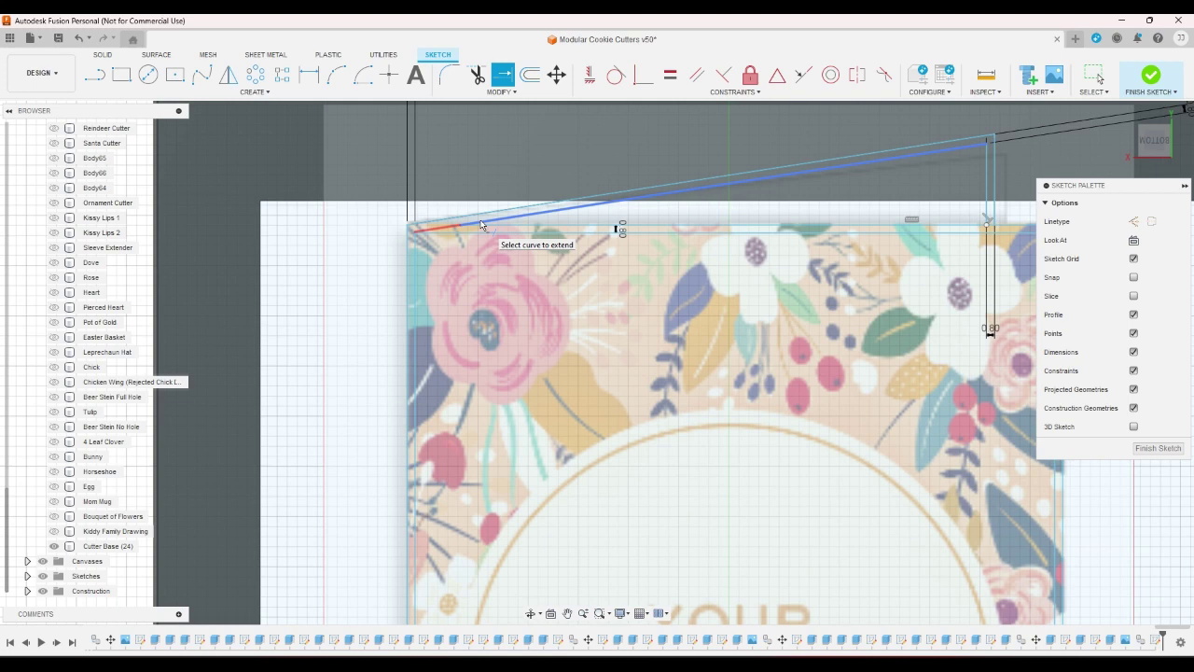
# Step: Draw a short line joining the lower end of the flap's inner vertical line to the inner rectangle's top edge
pyautogui.scroll(-2, 791, 223)
pyautogui.scroll(6, 782, 243)
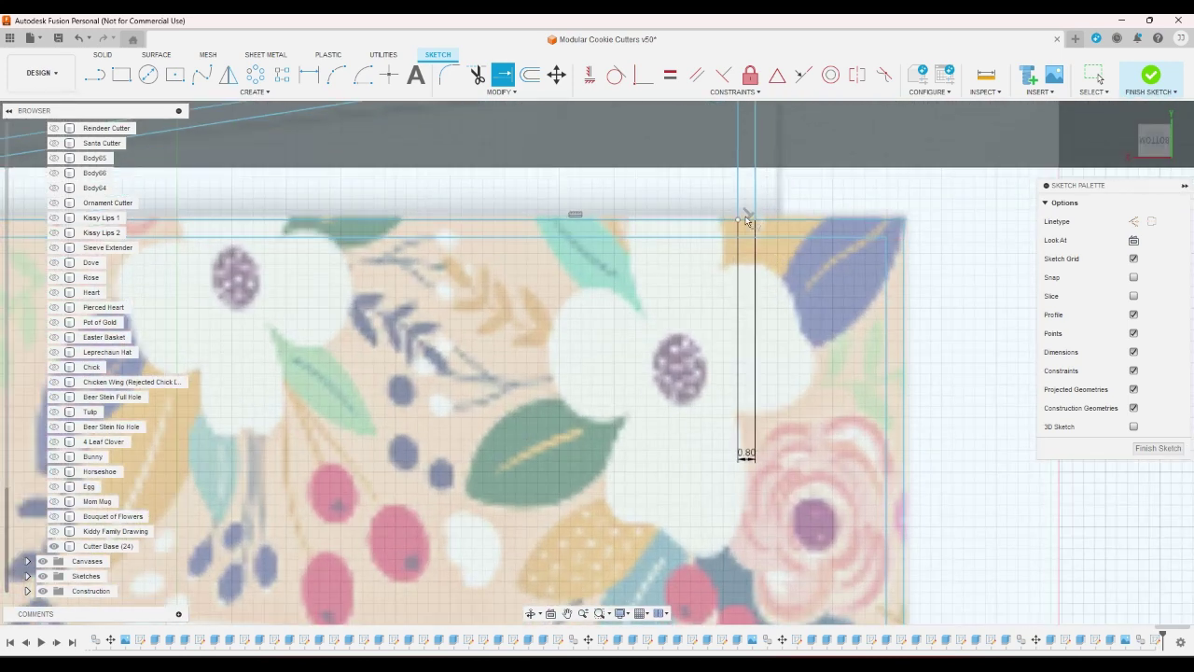
pyautogui.click(95, 75)
pyautogui.scroll(2, 721, 257)
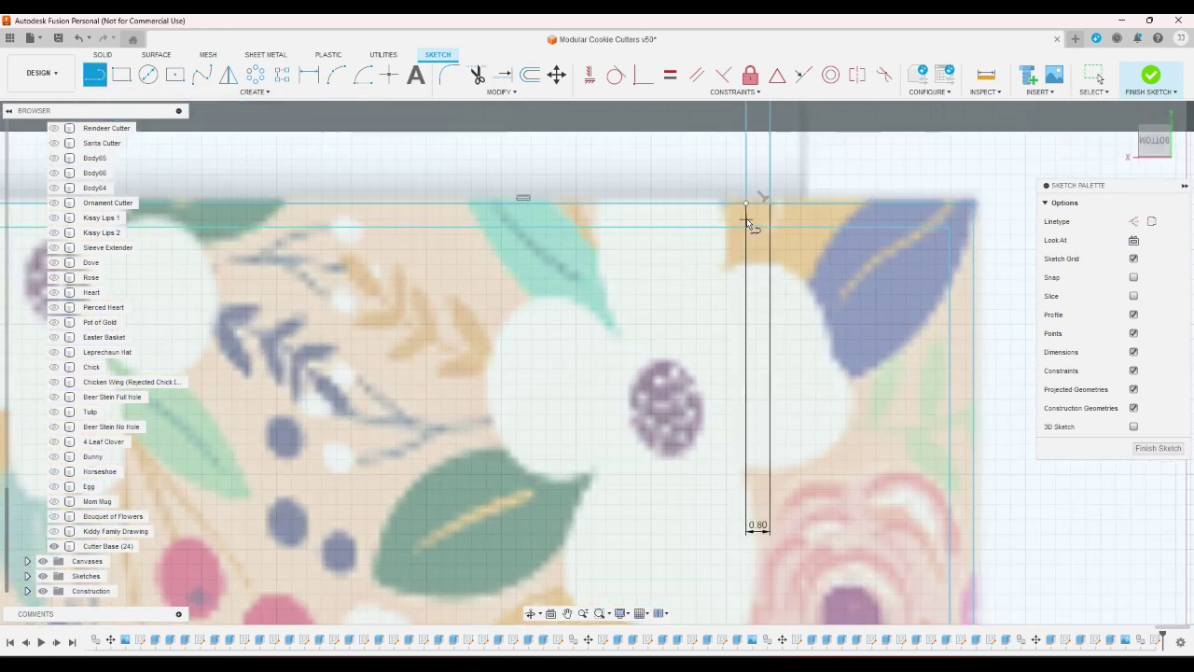
pyautogui.click(746, 203)
pyautogui.click(743, 227)
pyautogui.rightClick(749, 244)
pyautogui.click(779, 258)
pyautogui.scroll(-3, 779, 258)
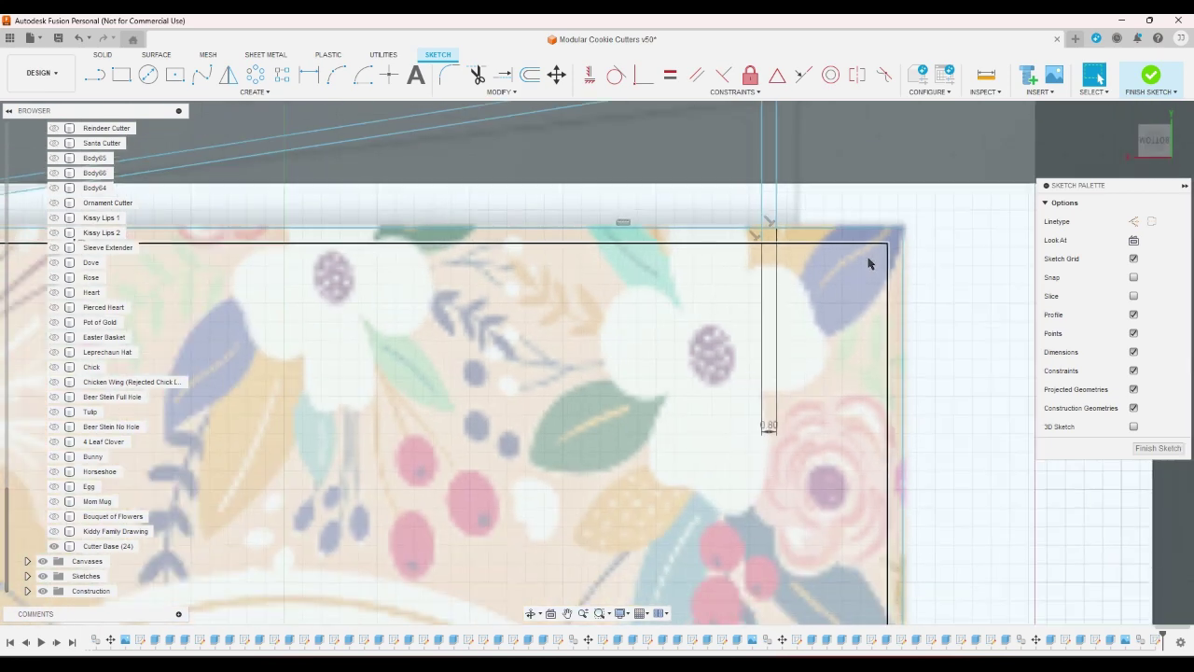
# Step: Extend the flap's inner slanted line to the inner rectangle's left edge near the card's upper-left corner
pyautogui.click(889, 243)
pyautogui.click(898, 254)
pyautogui.scroll(-5, 898, 255)
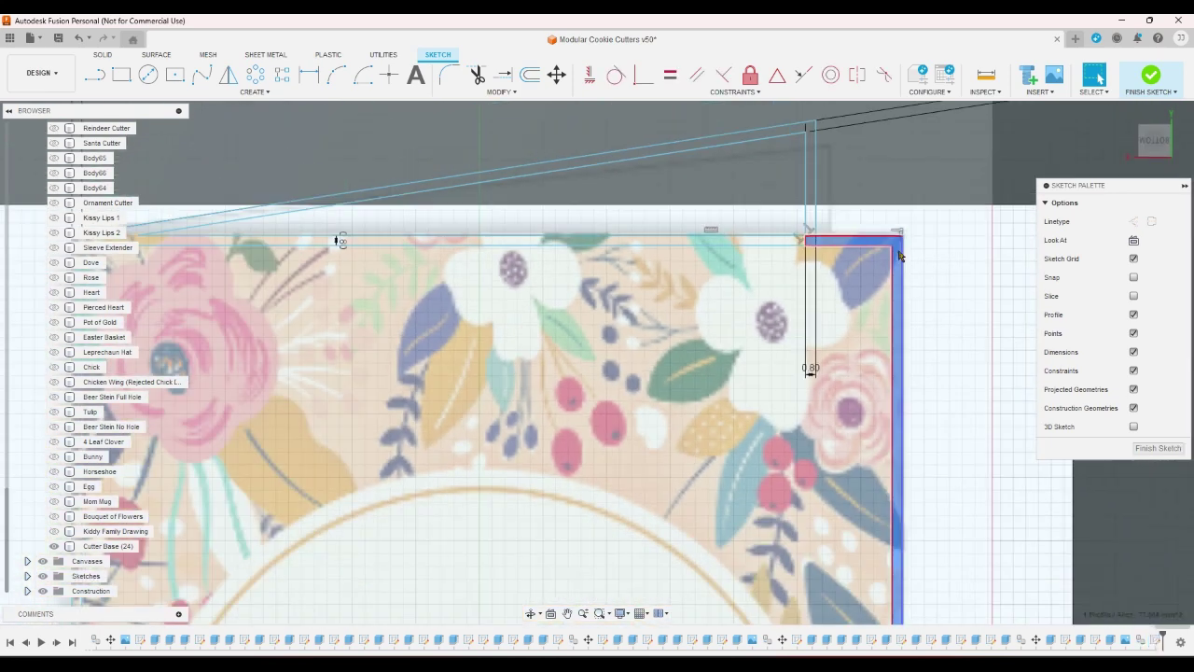
pyautogui.scroll(4, 448, 234)
pyautogui.scroll(4, 335, 244)
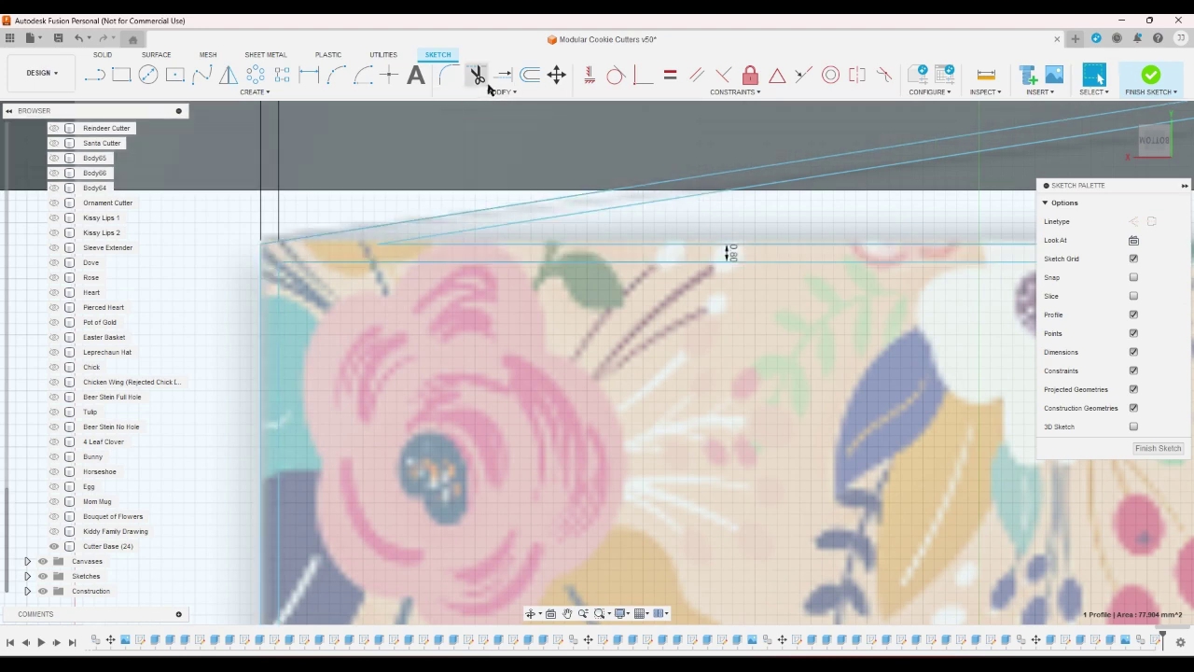
pyautogui.click(502, 75)
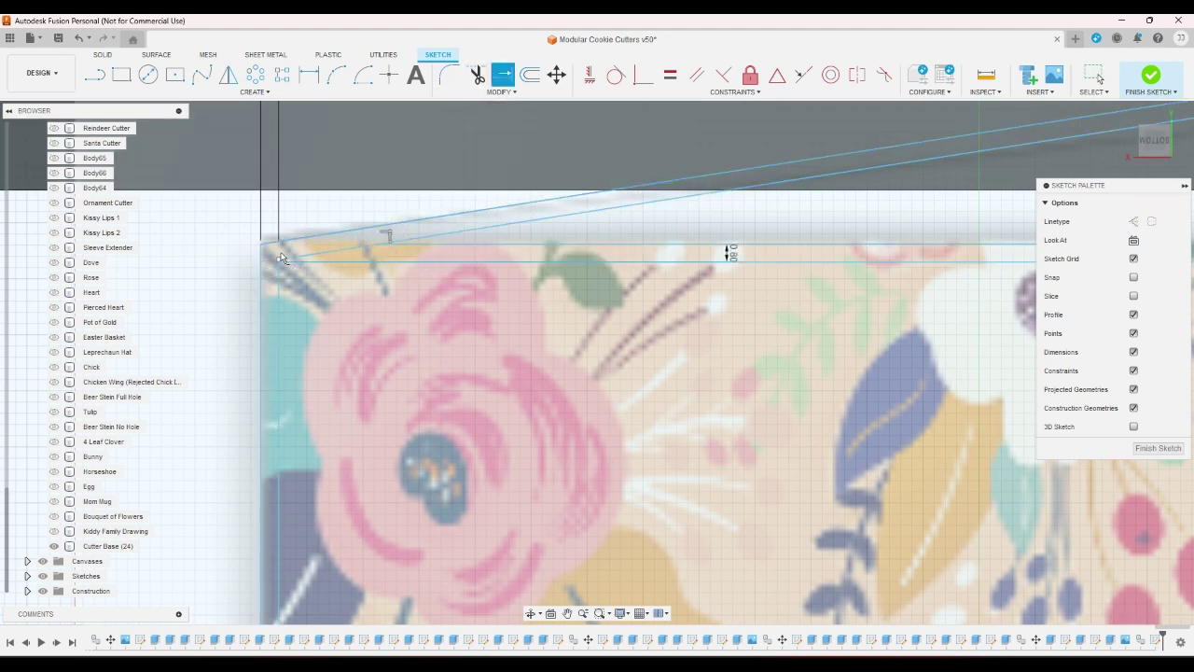
pyautogui.scroll(5, 280, 266)
pyautogui.scroll(-4, 280, 229)
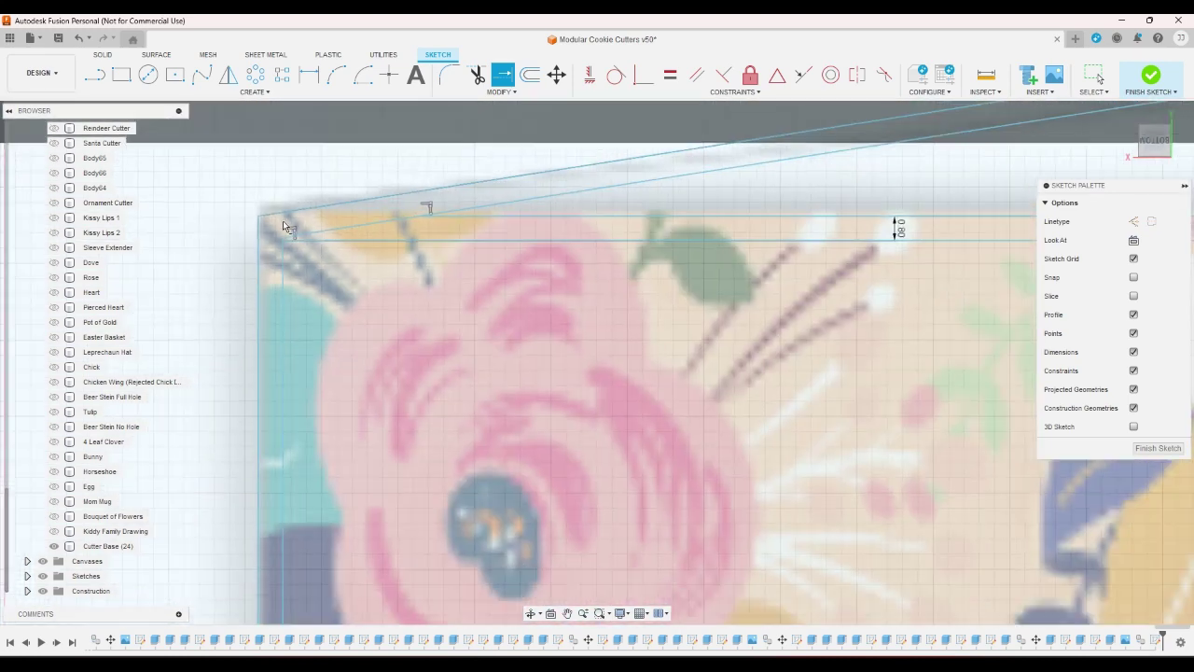
pyautogui.scroll(-5, 285, 259)
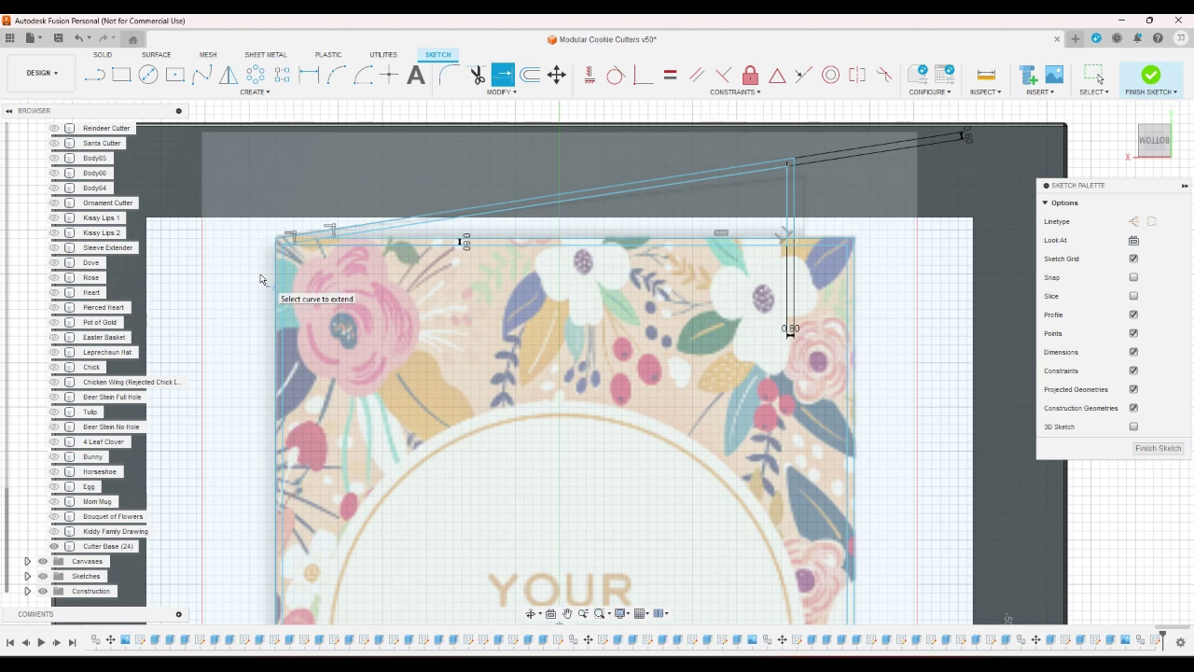
pyautogui.scroll(4, 279, 234)
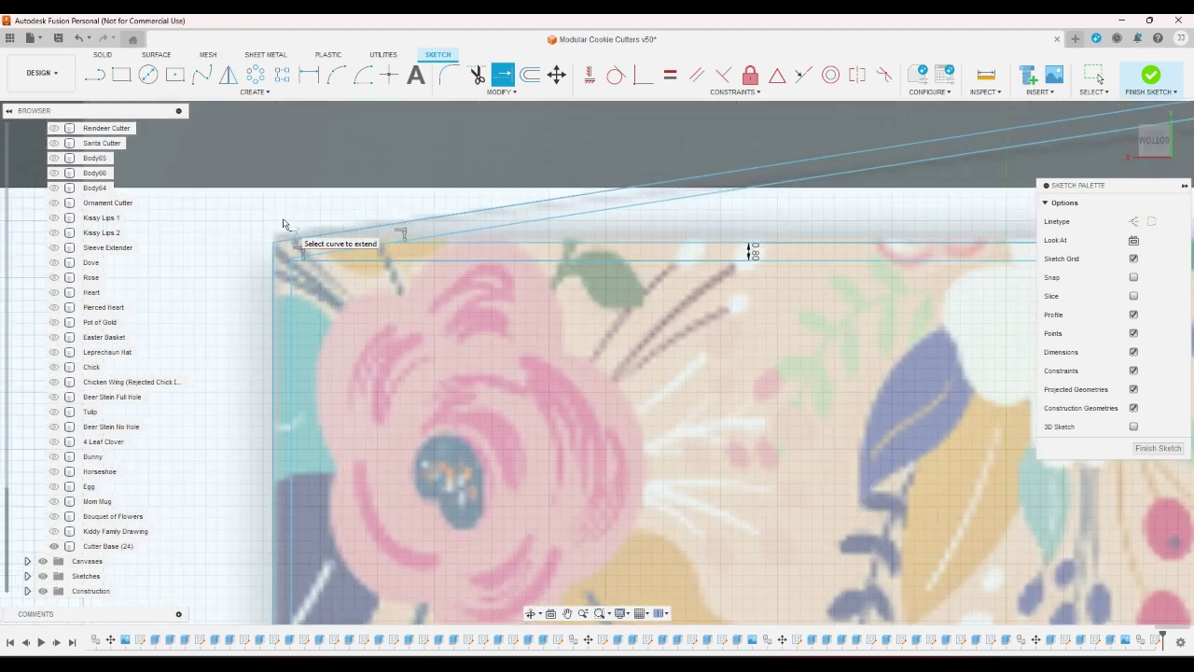
pyautogui.click(419, 241)
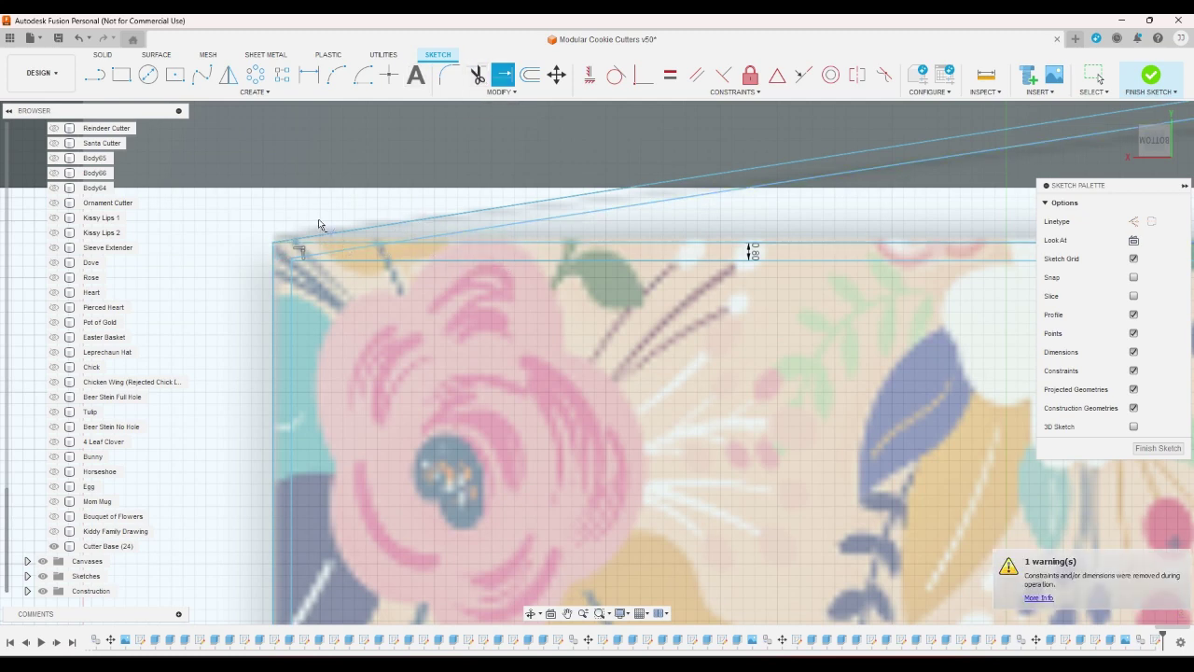
pyautogui.rightClick(318, 220)
pyautogui.click(352, 224)
pyautogui.scroll(3, 280, 244)
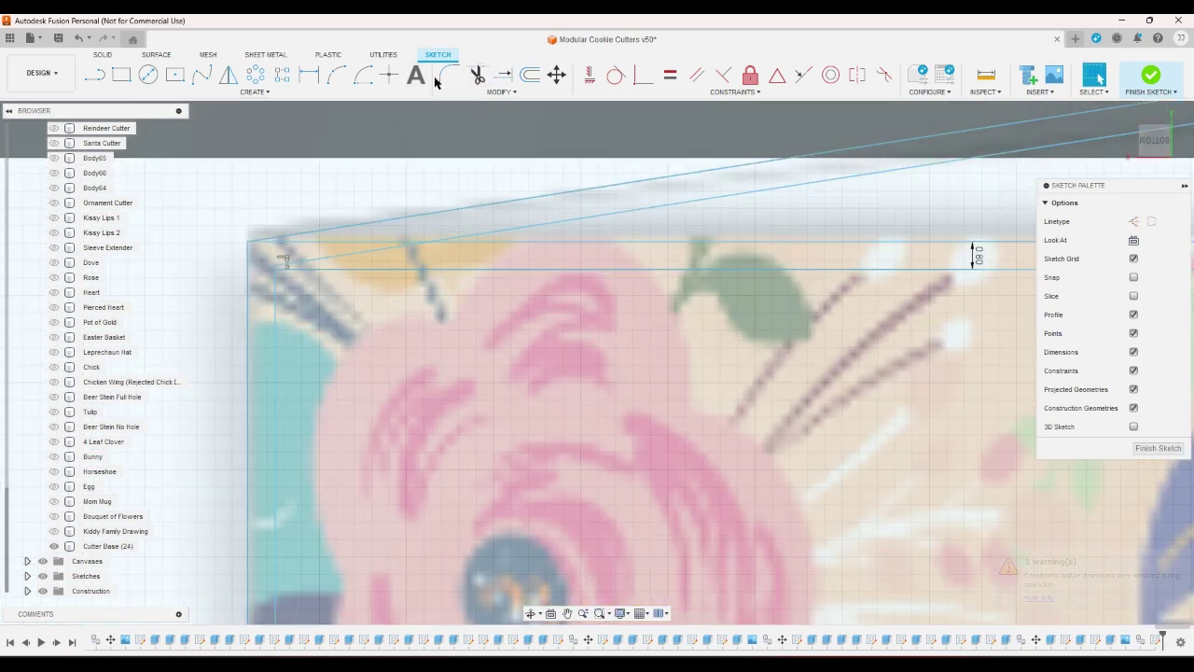
# Step: Examine the closed profiles where the flap walls meet the card rectangle's upper-left corner
pyautogui.click(495, 78)
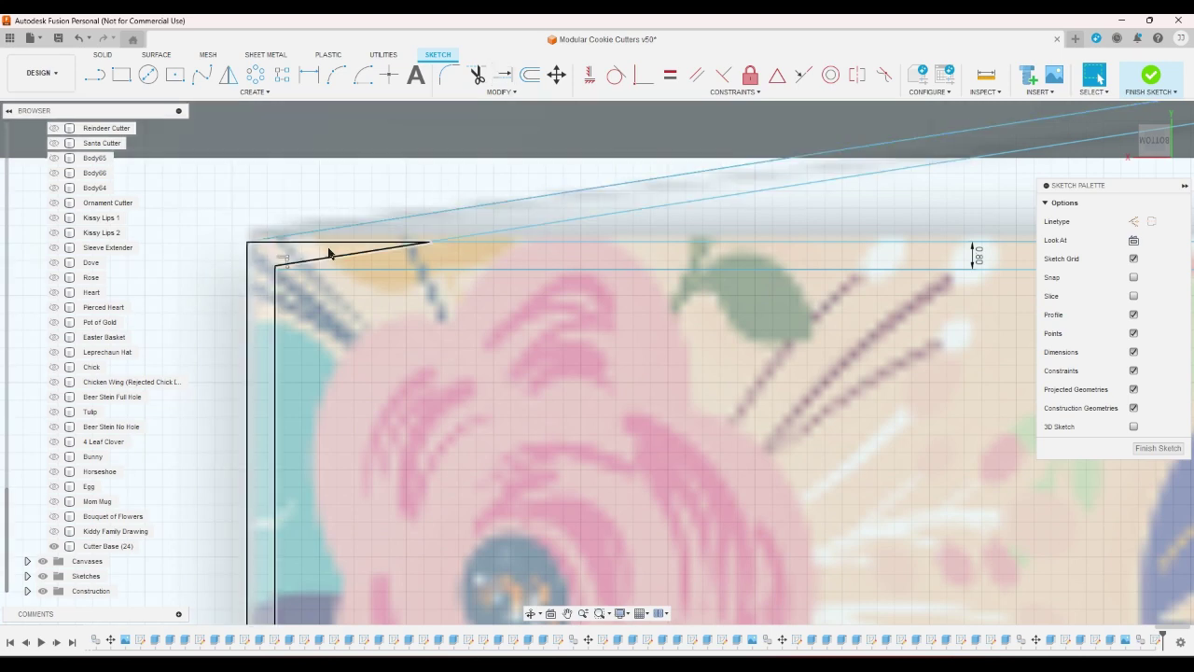
pyautogui.scroll(-3, 308, 244)
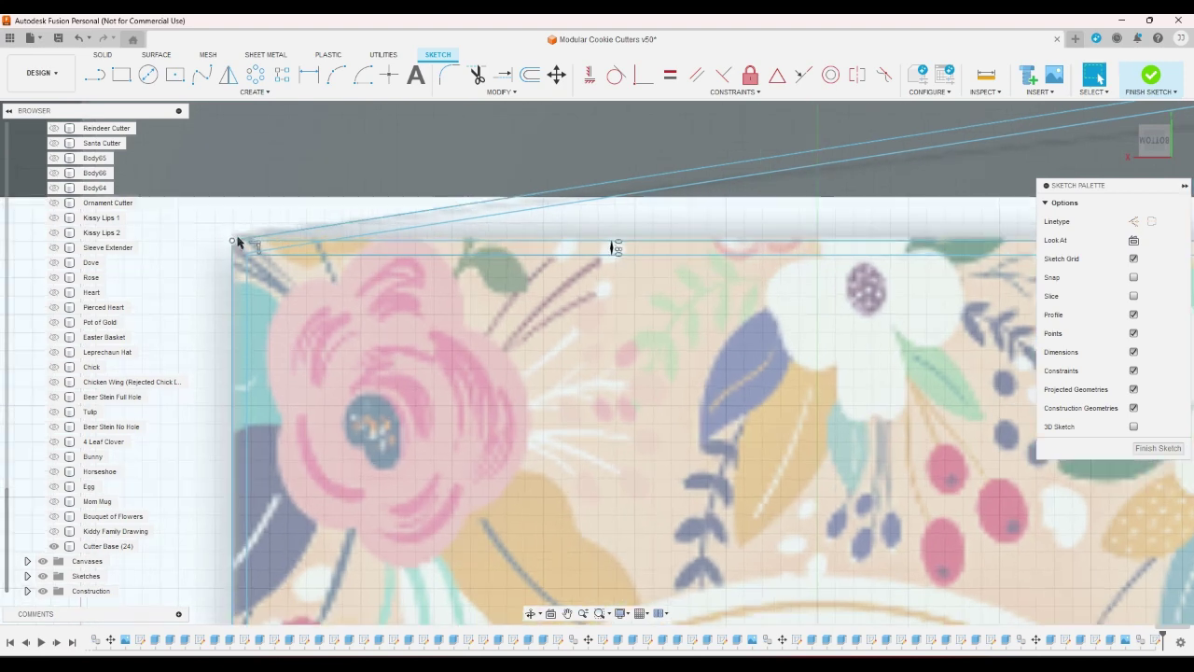
pyautogui.scroll(3, 249, 237)
pyautogui.scroll(-1, 242, 238)
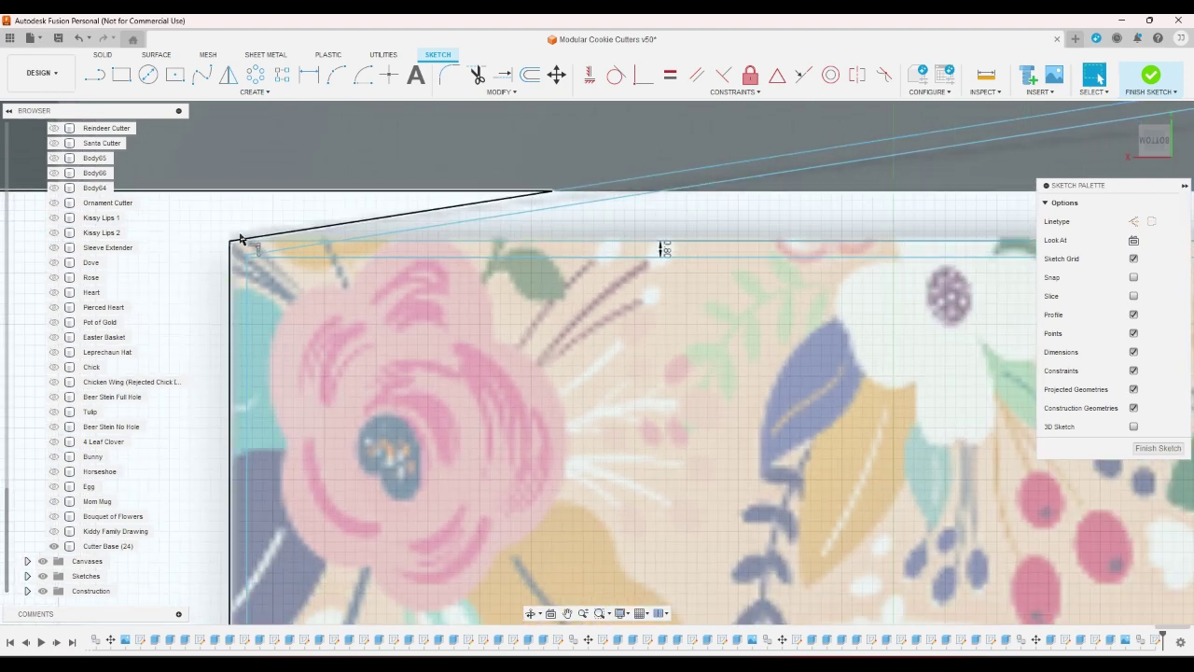
pyautogui.scroll(2, 326, 235)
pyautogui.click(327, 235)
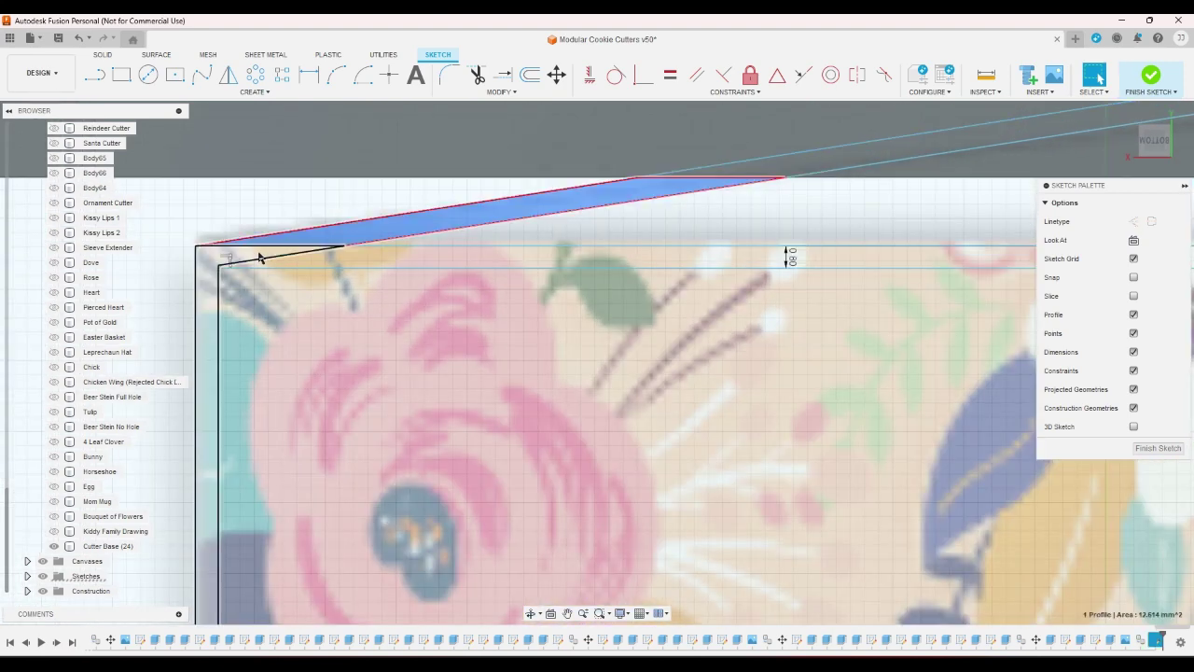
pyautogui.scroll(-3, 261, 258)
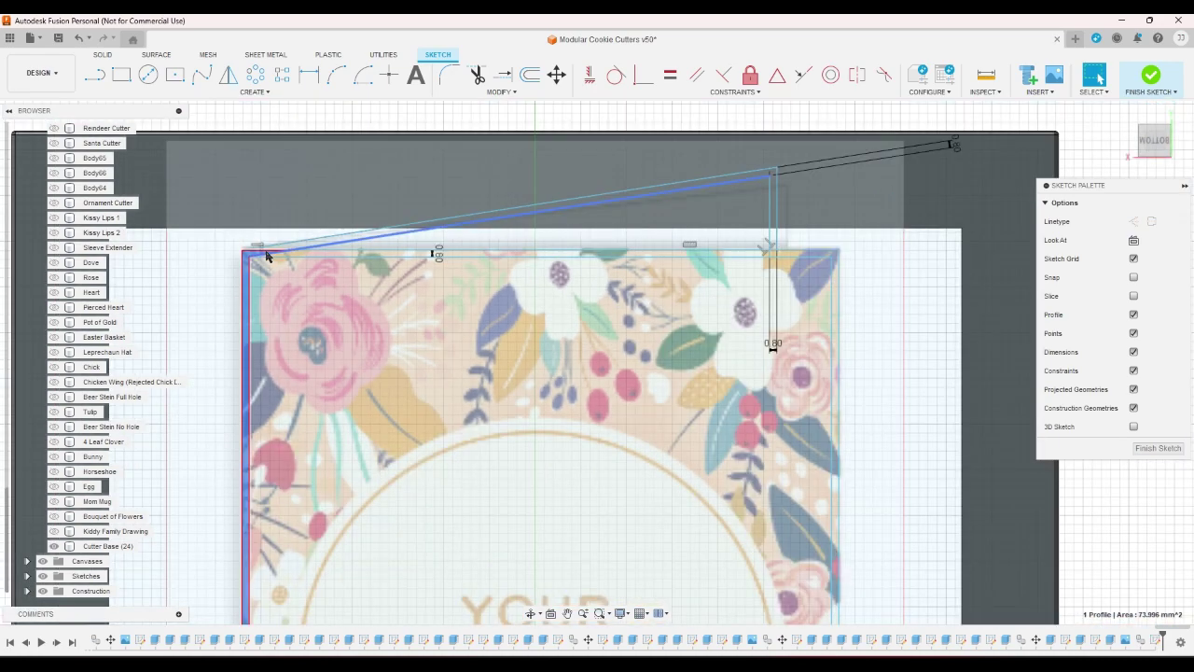
pyautogui.scroll(1, 493, 253)
pyautogui.scroll(-3, 535, 203)
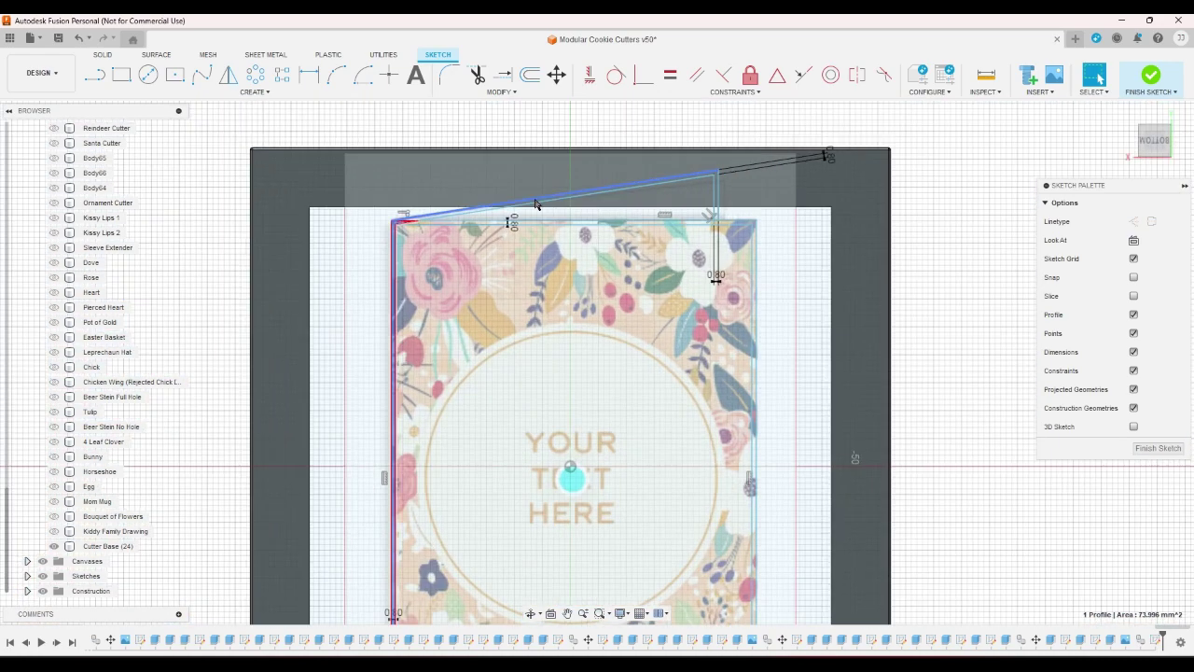
pyautogui.scroll(2, 535, 204)
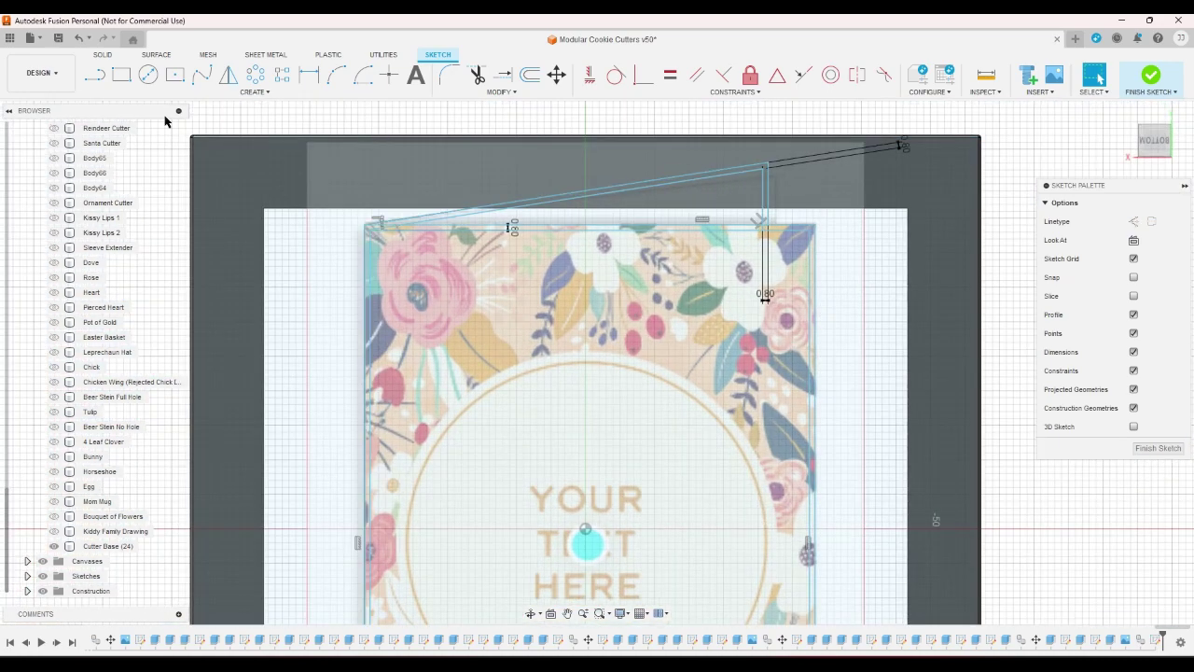
# Step: Hide the Cutter Base (24) body and the Greeting Card canvas
pyautogui.click(54, 546)
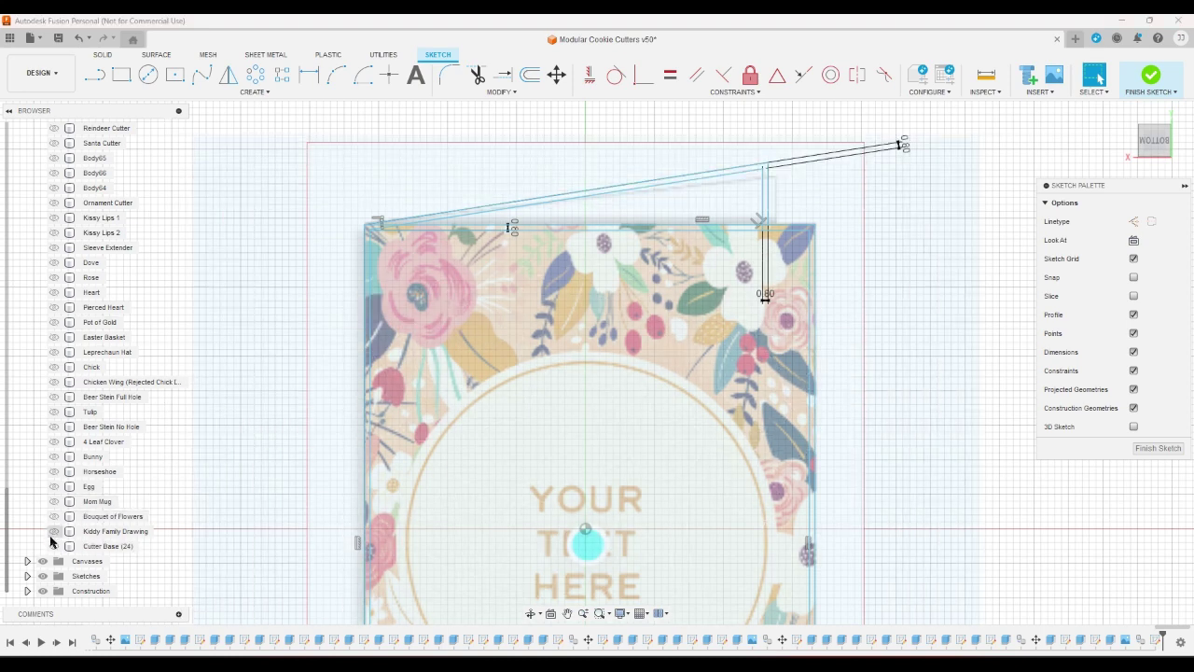
pyautogui.click(28, 563)
pyautogui.scroll(-4, 42, 560)
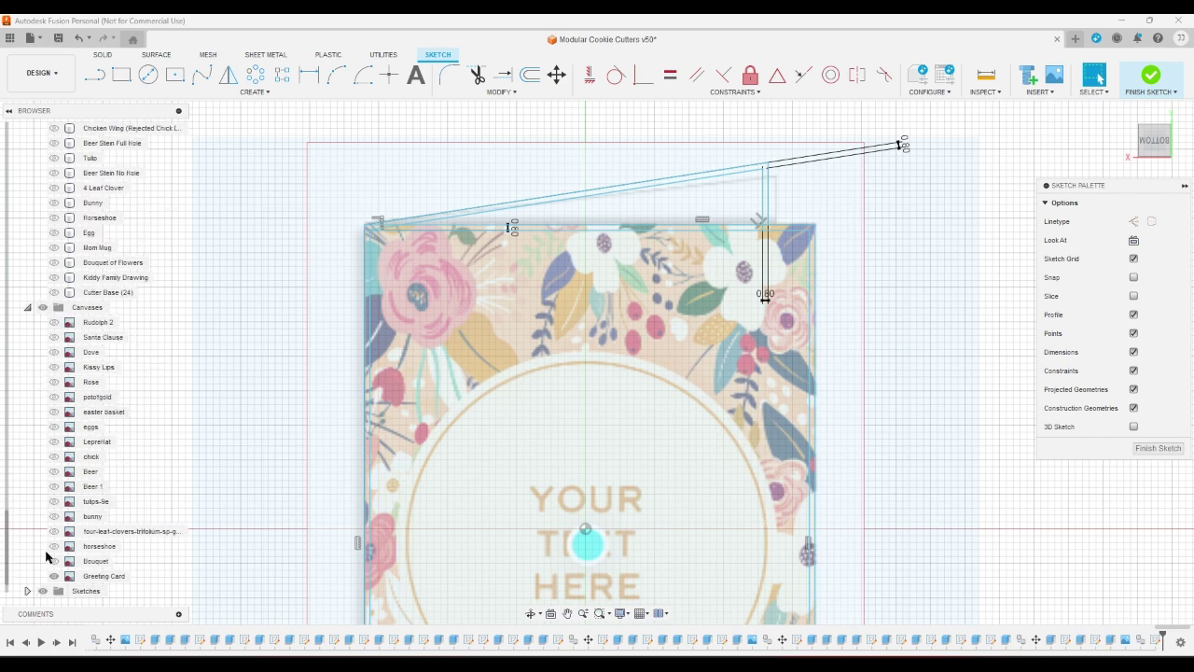
pyautogui.click(54, 561)
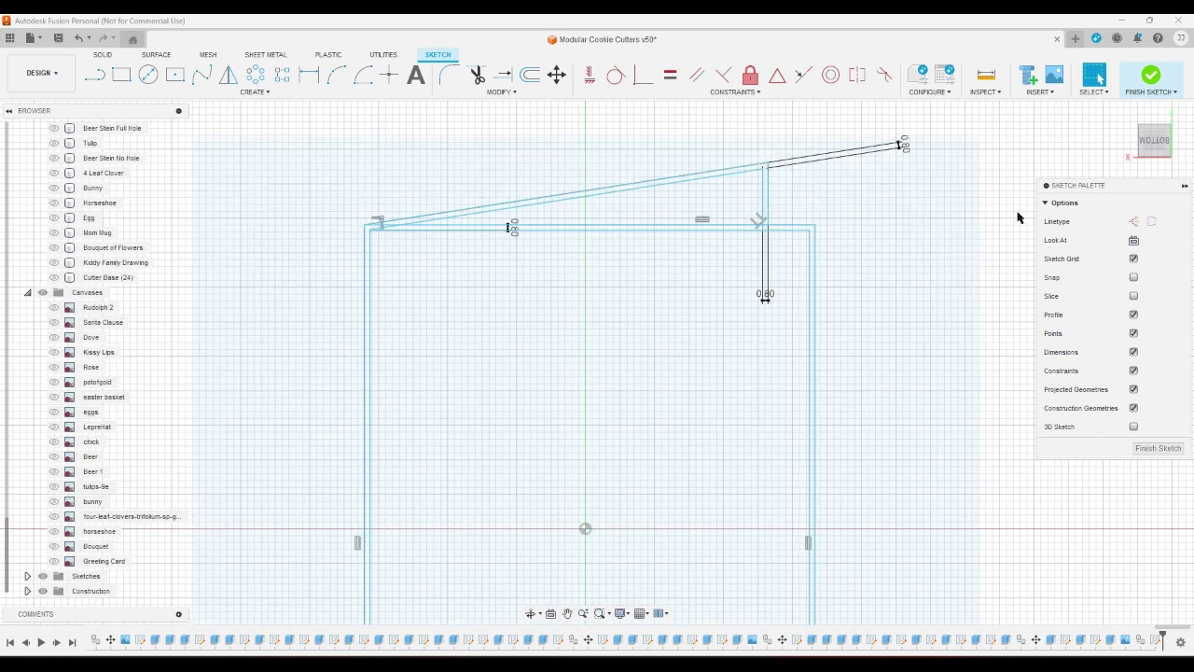
pyautogui.scroll(-4, 942, 217)
pyautogui.scroll(1, 988, 317)
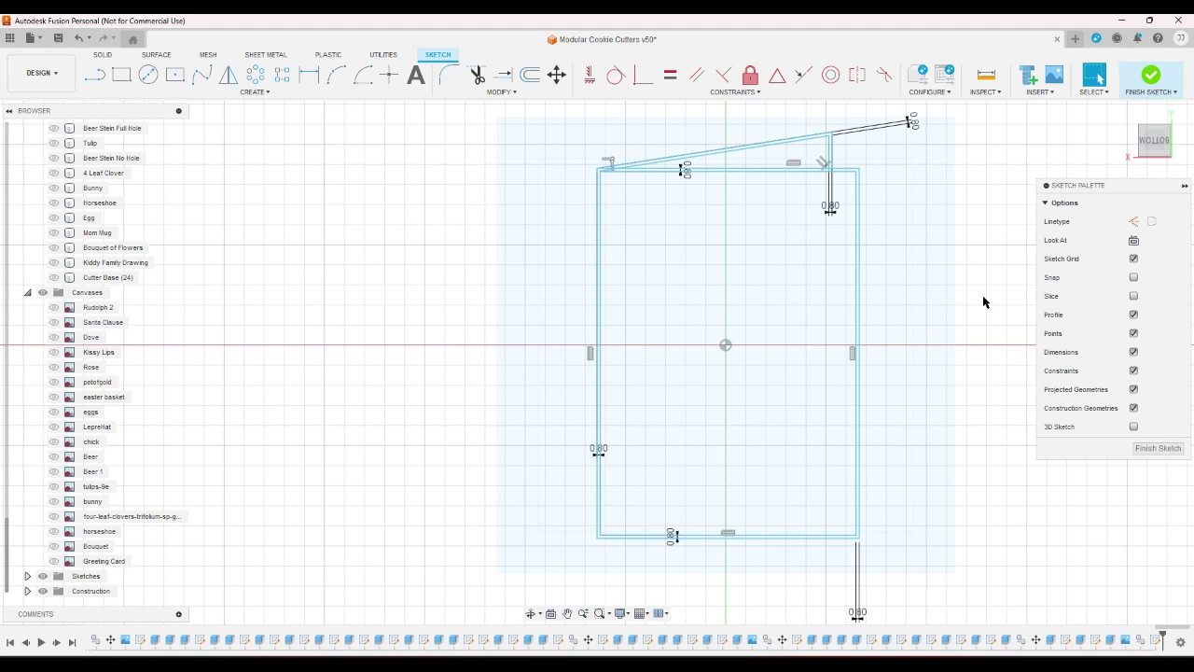
# Step: Trim the short end of the flap's inner slanted line between the rectangle's inner left edge and outer top edge
pyautogui.scroll(5, 541, 152)
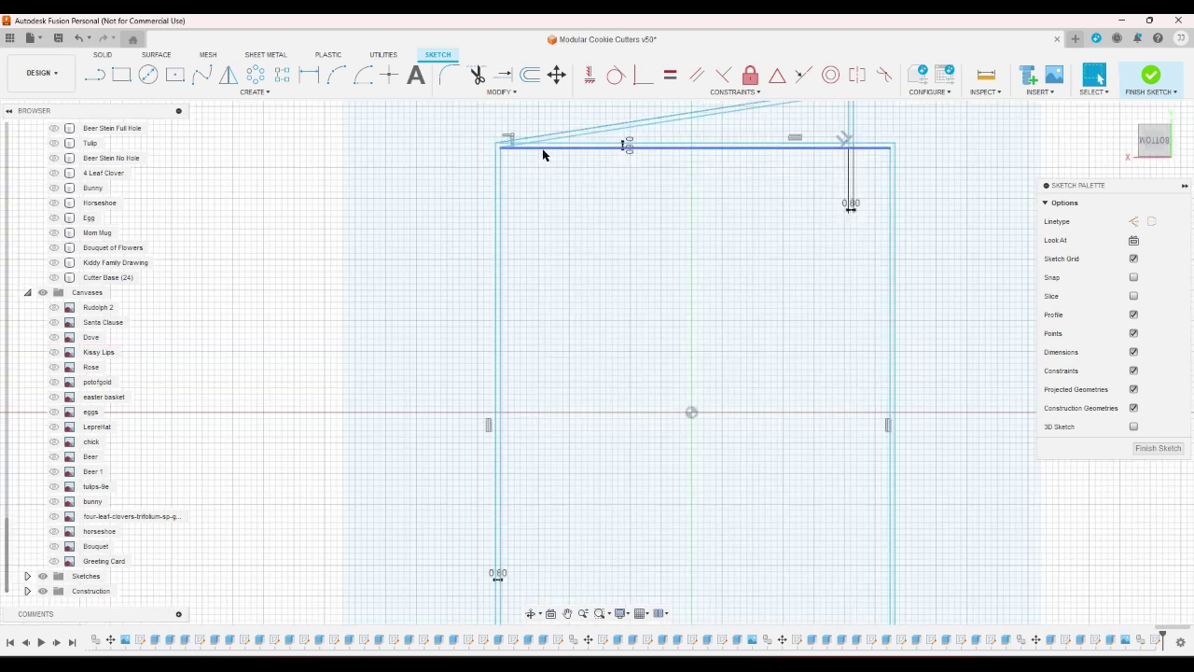
pyautogui.scroll(-5, 521, 227)
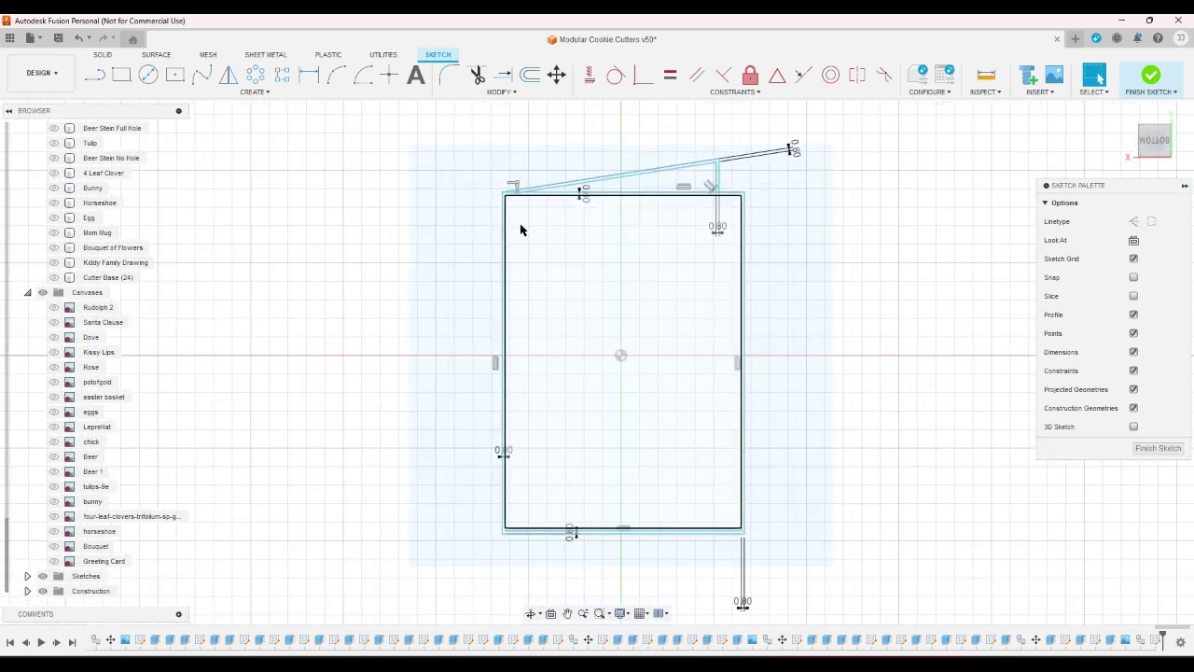
pyautogui.scroll(5, 323, 268)
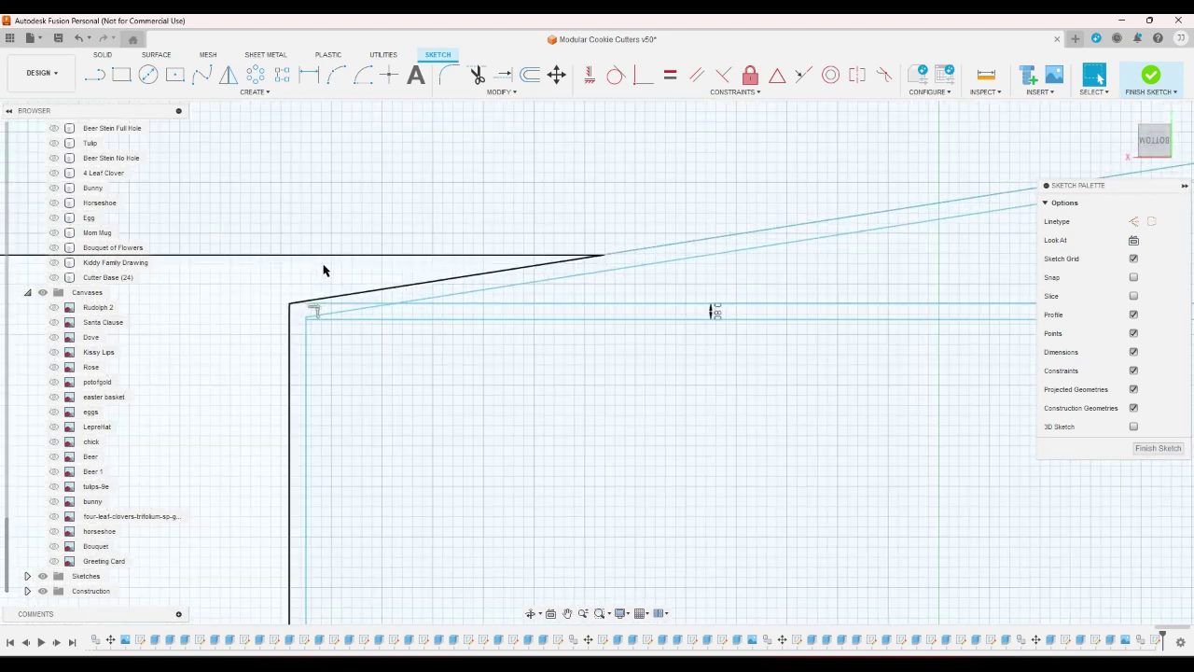
pyautogui.click(477, 75)
pyautogui.scroll(3, 334, 296)
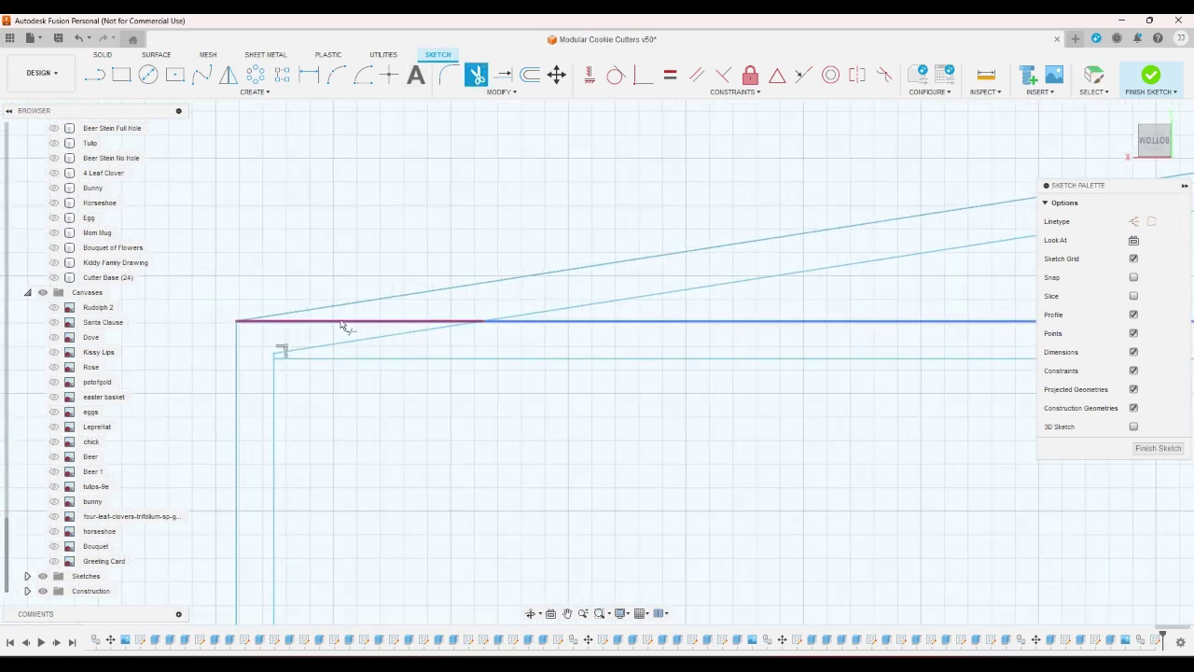
pyautogui.click(349, 338)
pyautogui.scroll(-5, 359, 322)
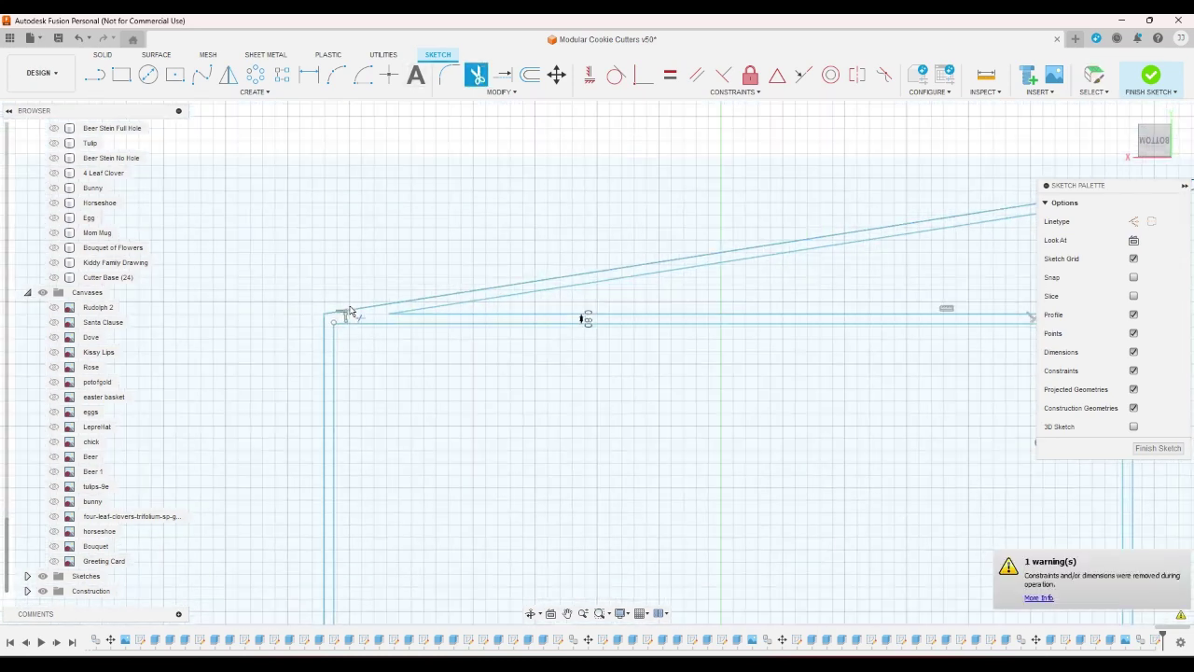
pyautogui.rightClick(827, 304)
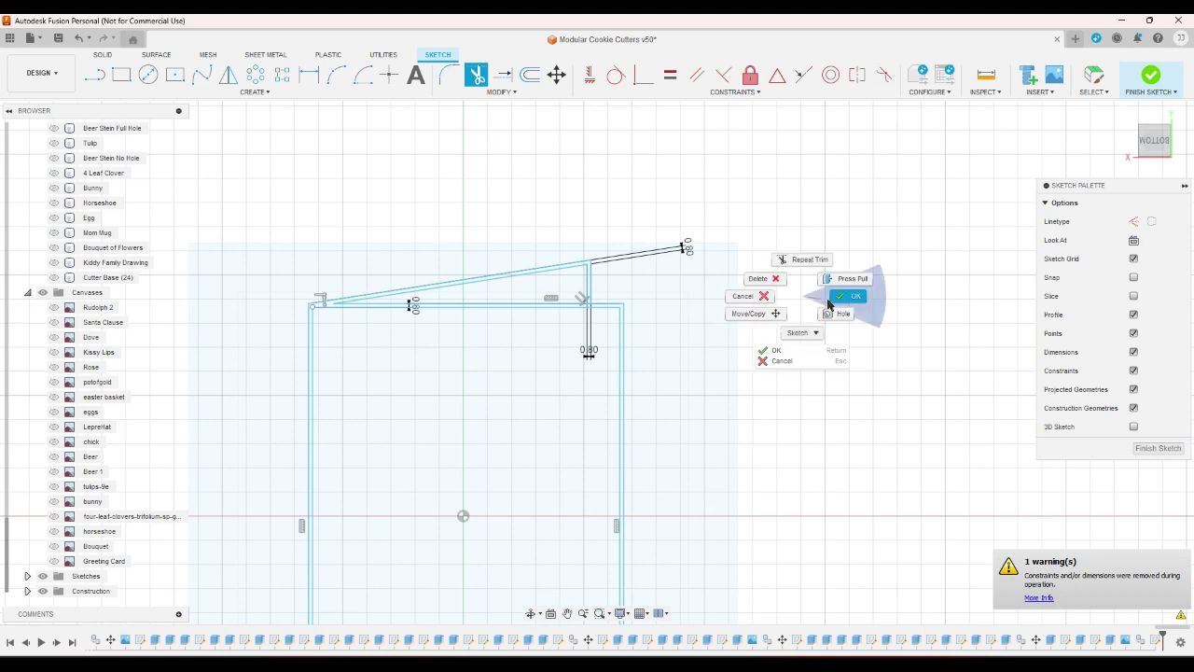
pyautogui.press('Escape')
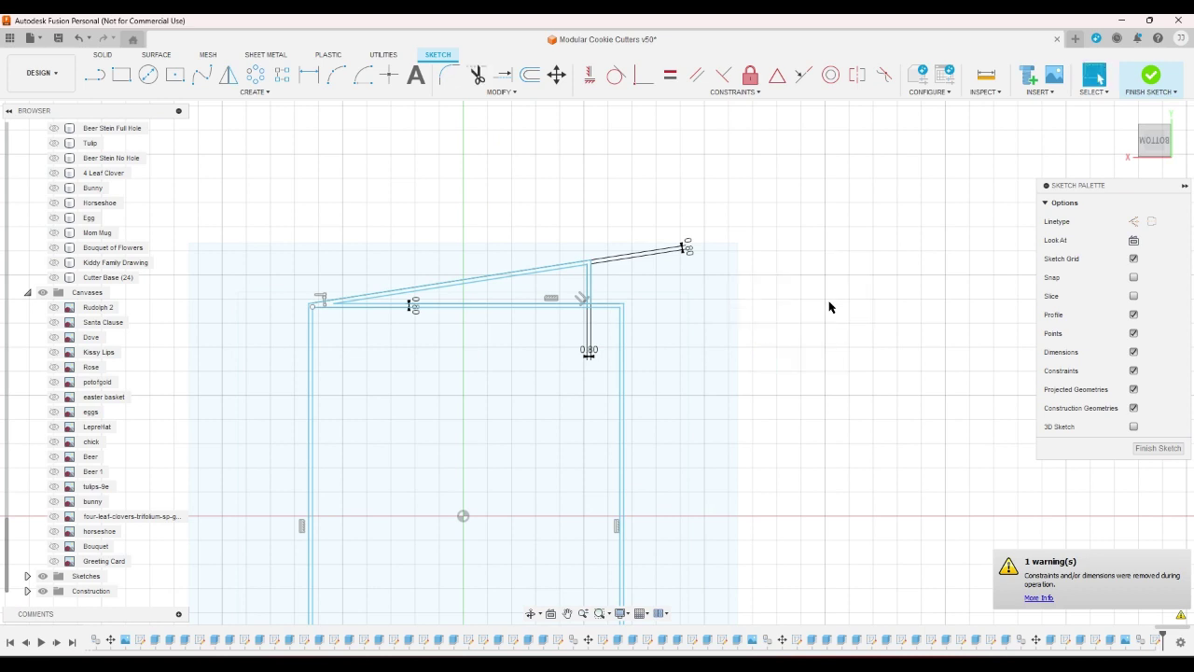
# Step: Draw a line from the inner rectangle's upper-left corner to the trimmed end of the flap's inner slanted line
pyautogui.scroll(5, 318, 306)
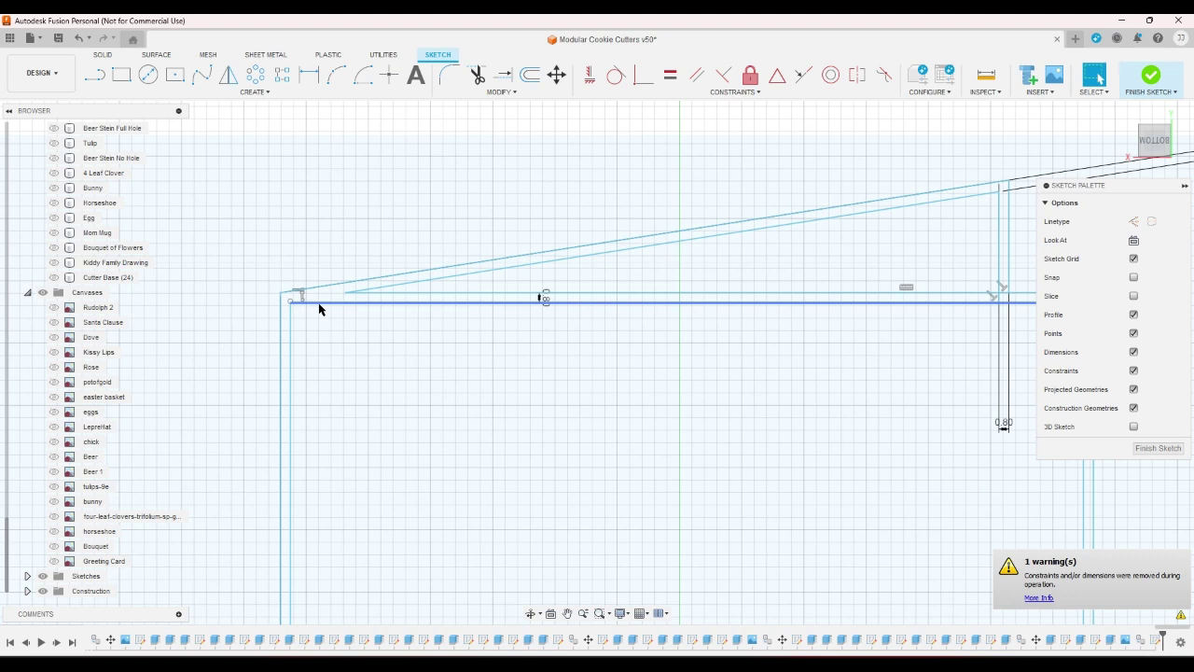
pyautogui.press('l')
pyautogui.scroll(2, 319, 307)
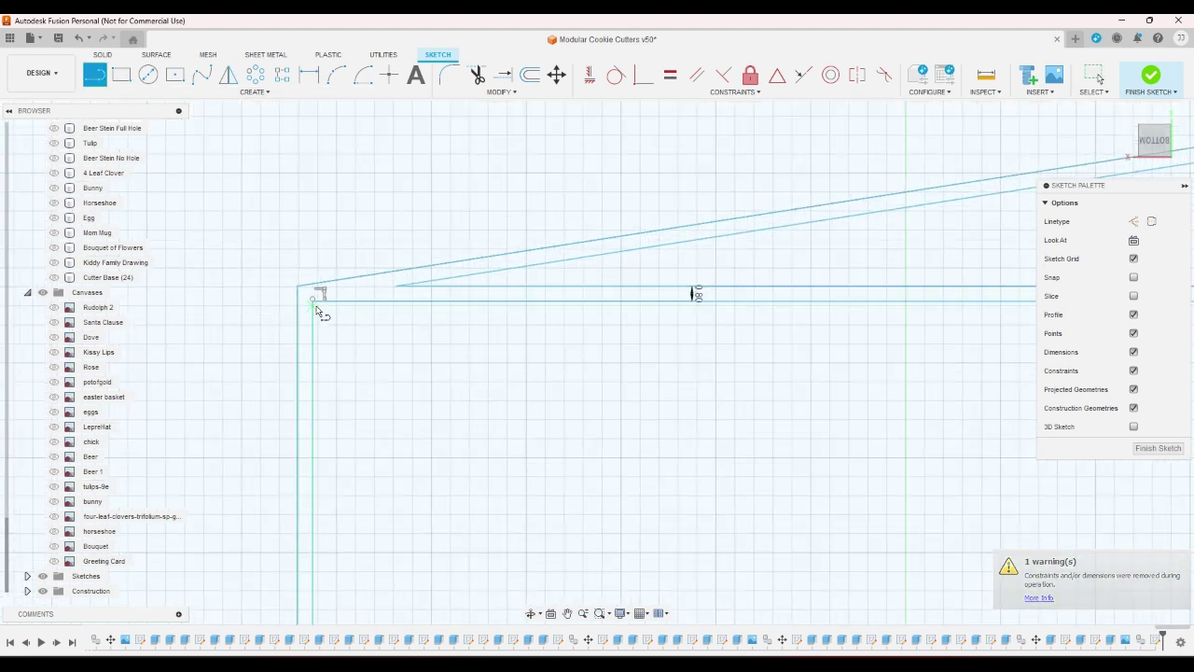
pyautogui.click(316, 306)
pyautogui.click(398, 290)
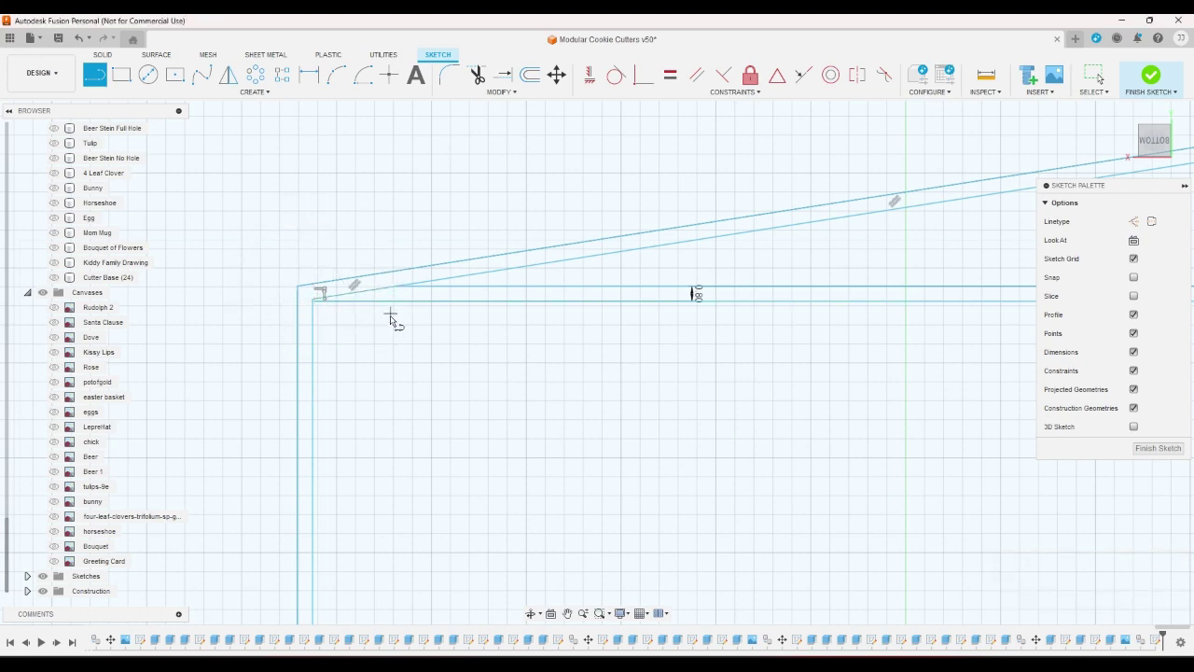
pyautogui.rightClick(392, 319)
pyautogui.click(420, 317)
pyautogui.scroll(-4, 378, 395)
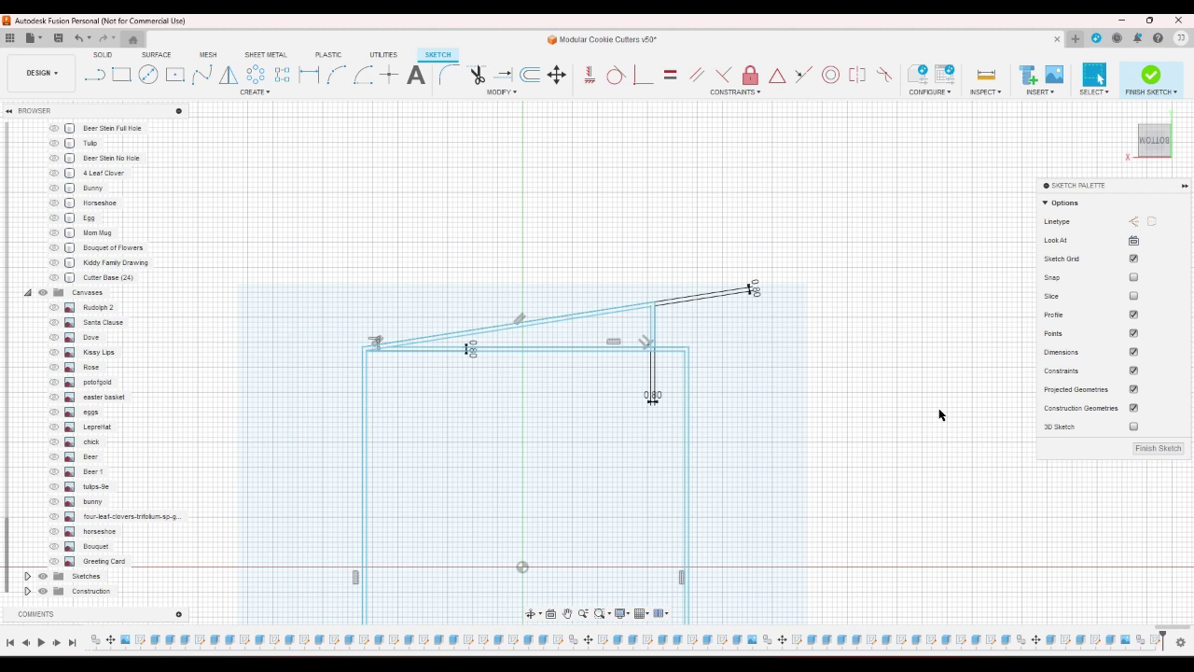
# Step: Undo the redrawn segment, the trim and the canvas hiding, and delete the flap's outer slanted line
pyautogui.scroll(5, 376, 348)
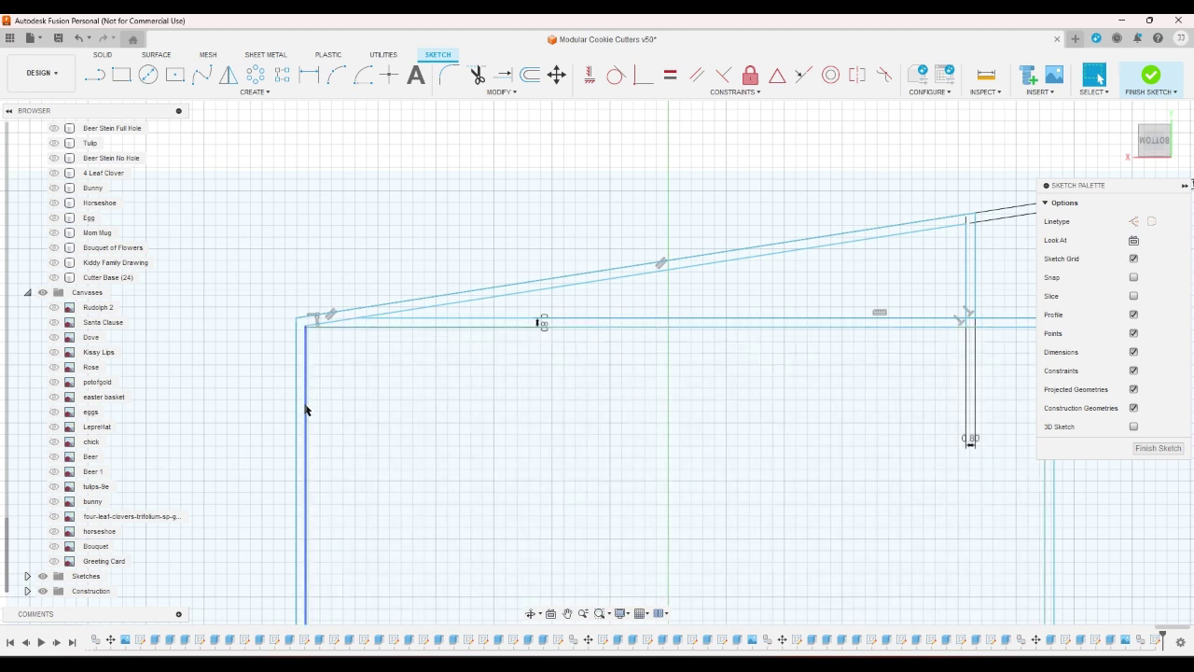
pyautogui.scroll(-5, 305, 412)
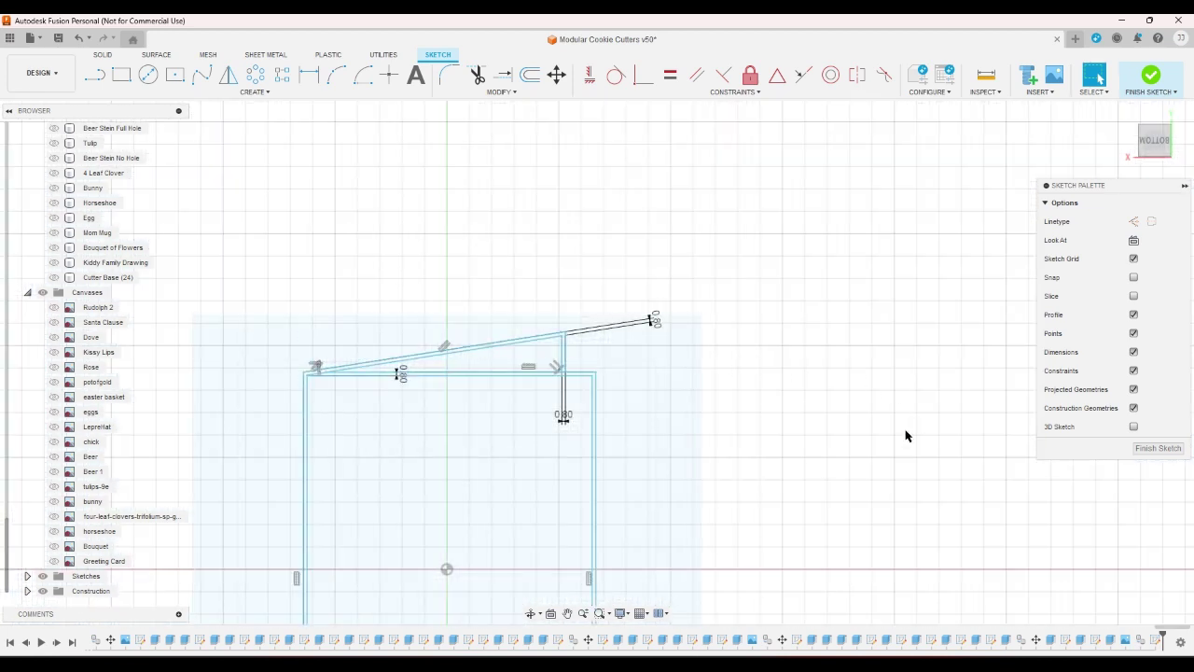
pyautogui.scroll(5, 320, 385)
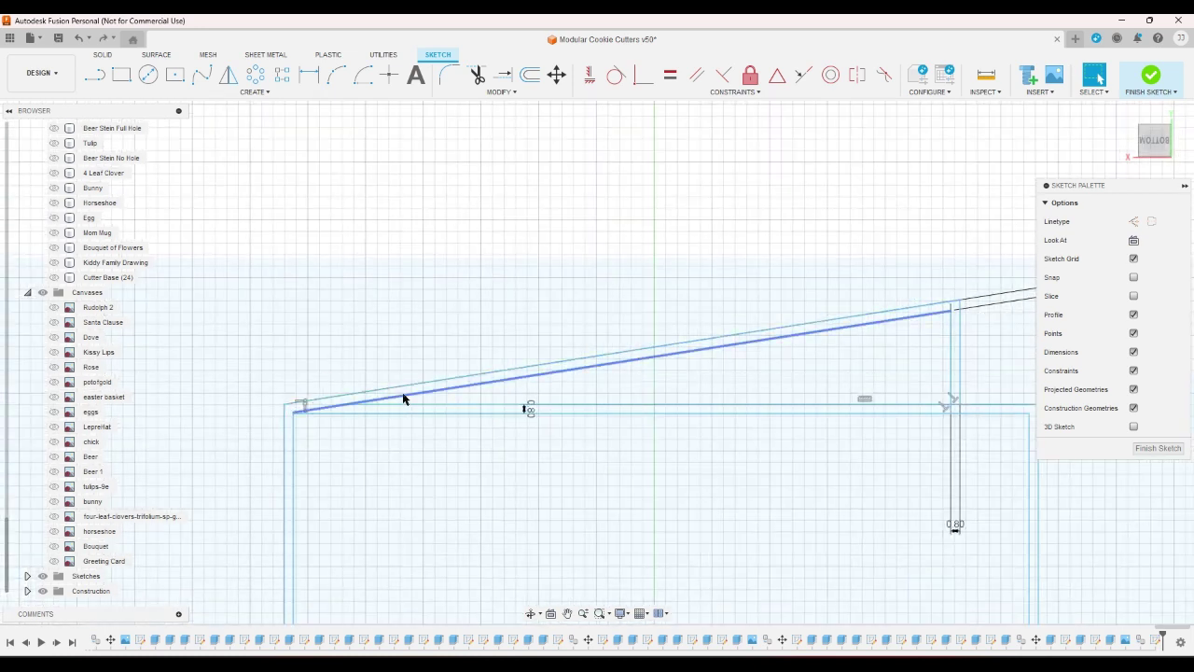
pyautogui.scroll(5, 322, 411)
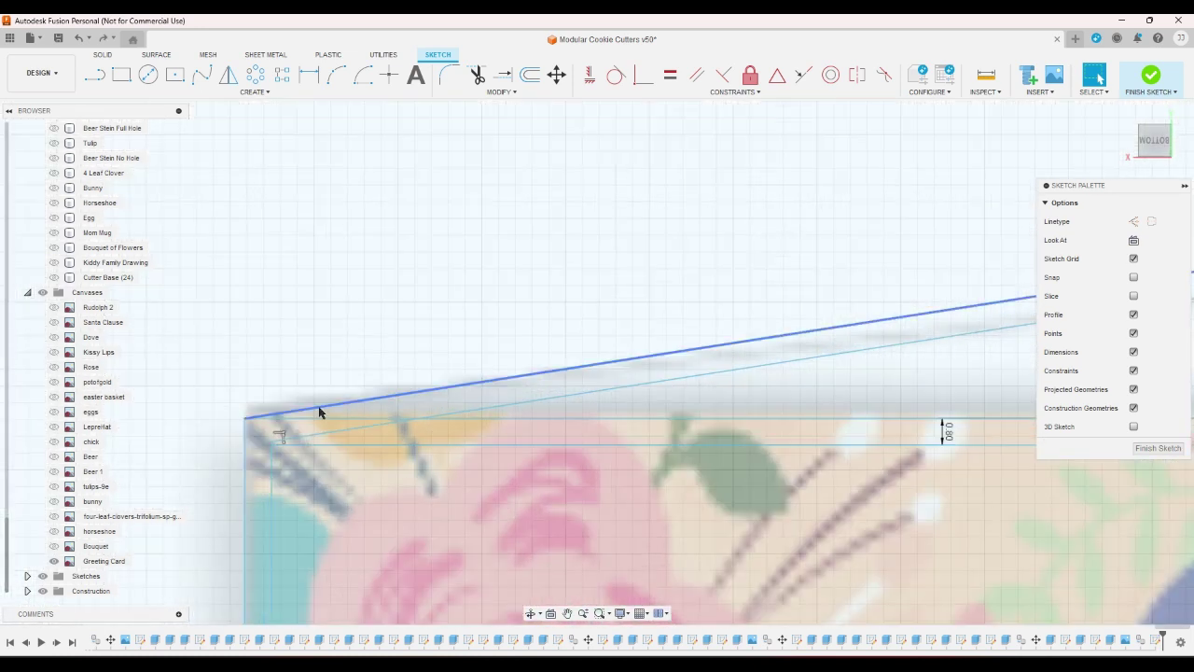
pyautogui.click(320, 411)
pyautogui.press('Delete')
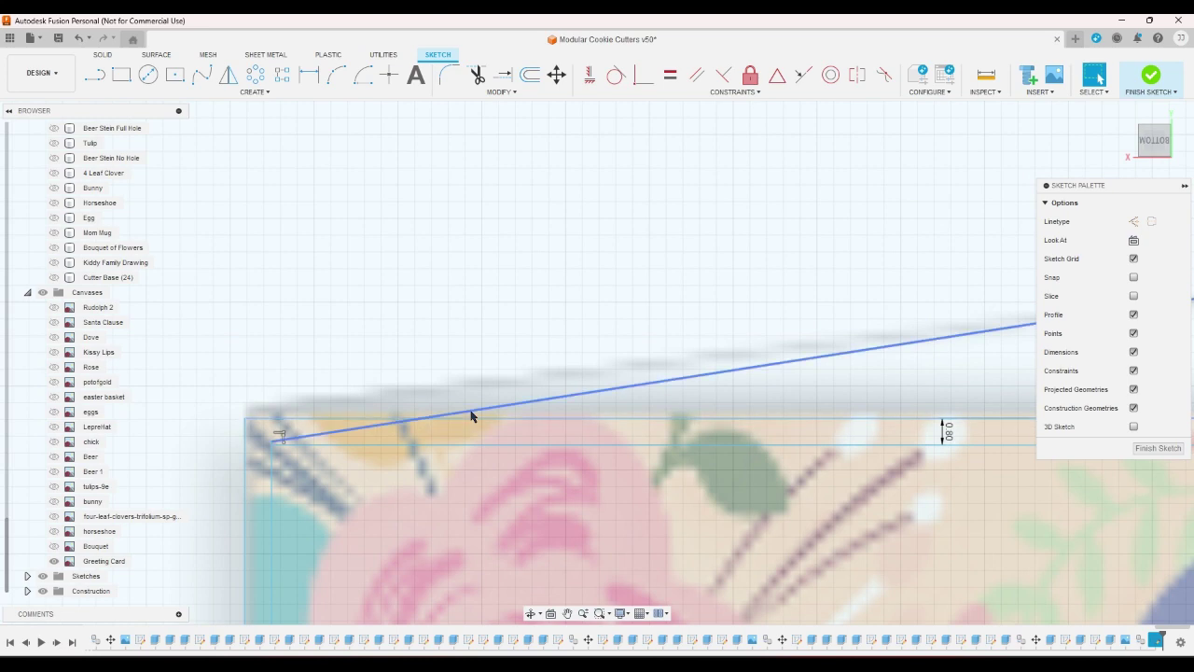
# Step: Delete the flap's remaining slanted line and the vertical lines at its tall end
pyautogui.click(473, 412)
pyautogui.press('Delete')
pyautogui.scroll(-3, 321, 373)
pyautogui.scroll(-5, 285, 368)
pyautogui.scroll(3, 710, 353)
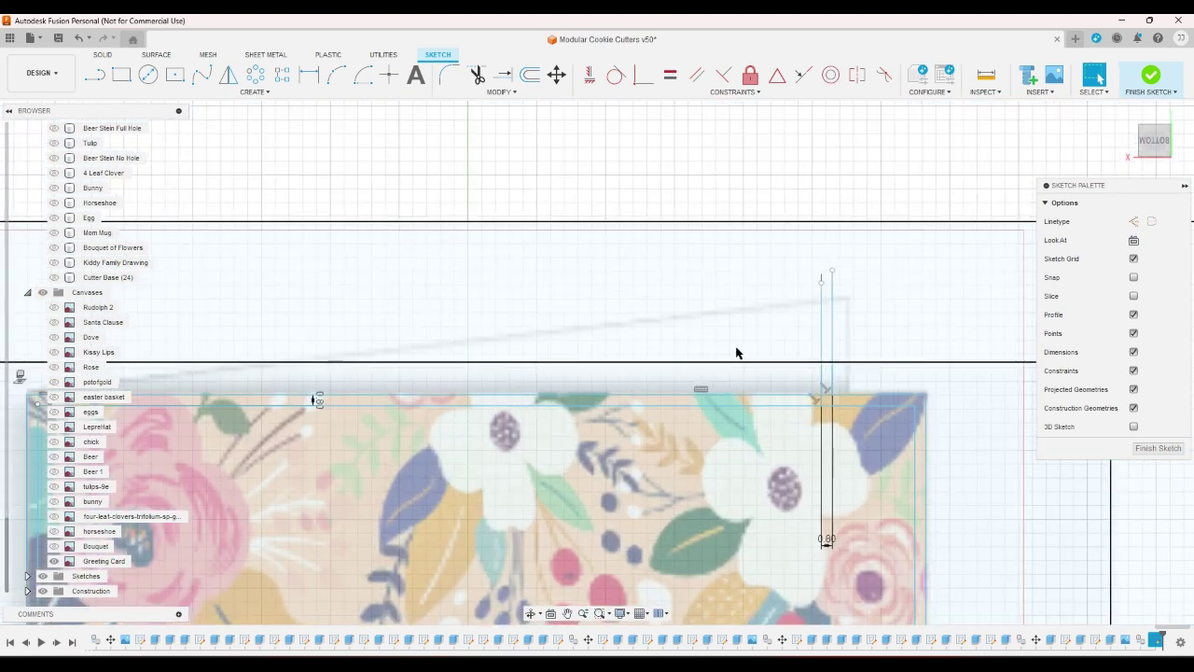
pyautogui.click(823, 308)
pyautogui.press('Delete')
pyautogui.scroll(5, 831, 403)
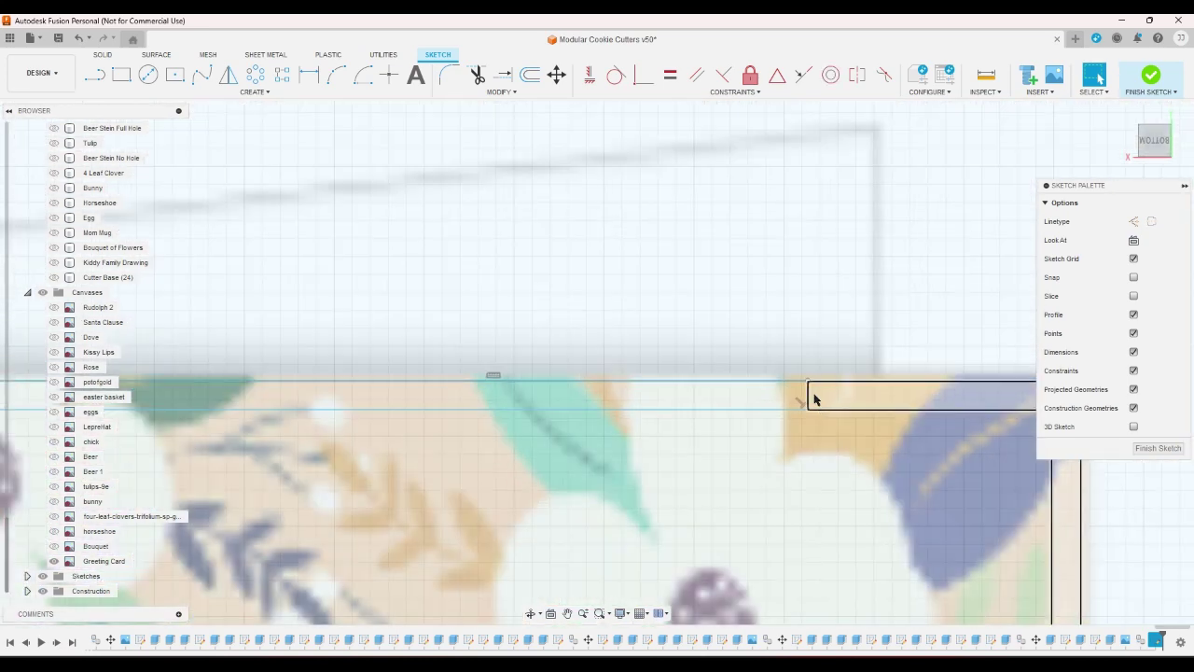
# Step: Offset the card rectangle outward by 0.8 mm
pyautogui.scroll(-5, 868, 299)
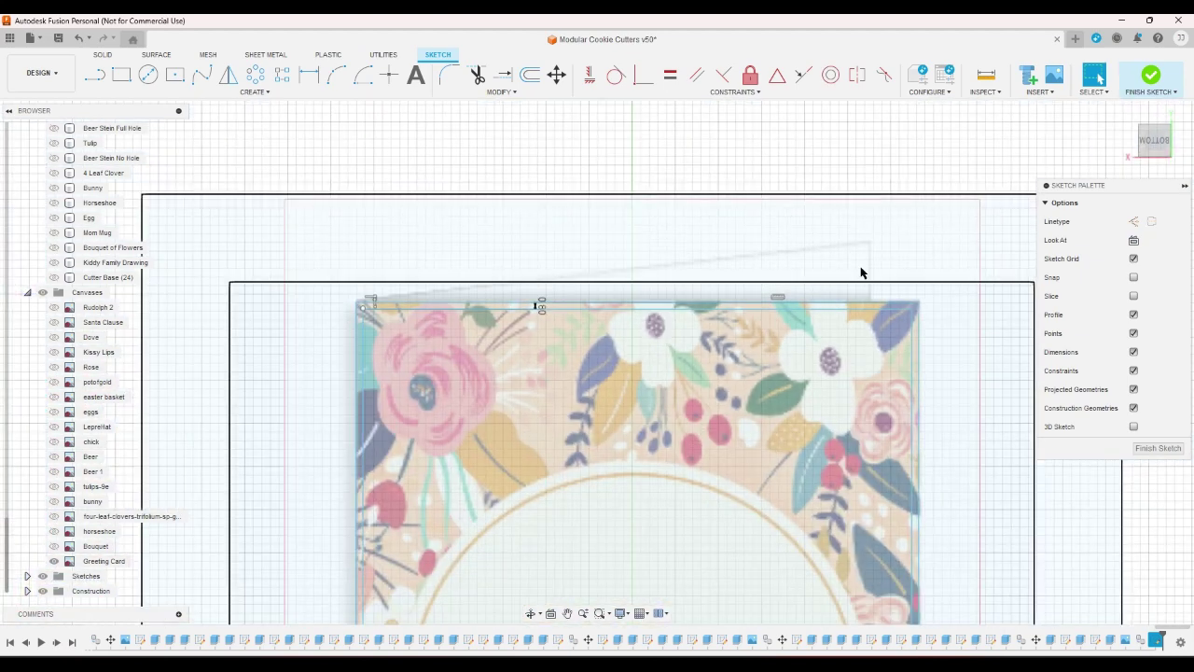
pyautogui.scroll(5, 386, 286)
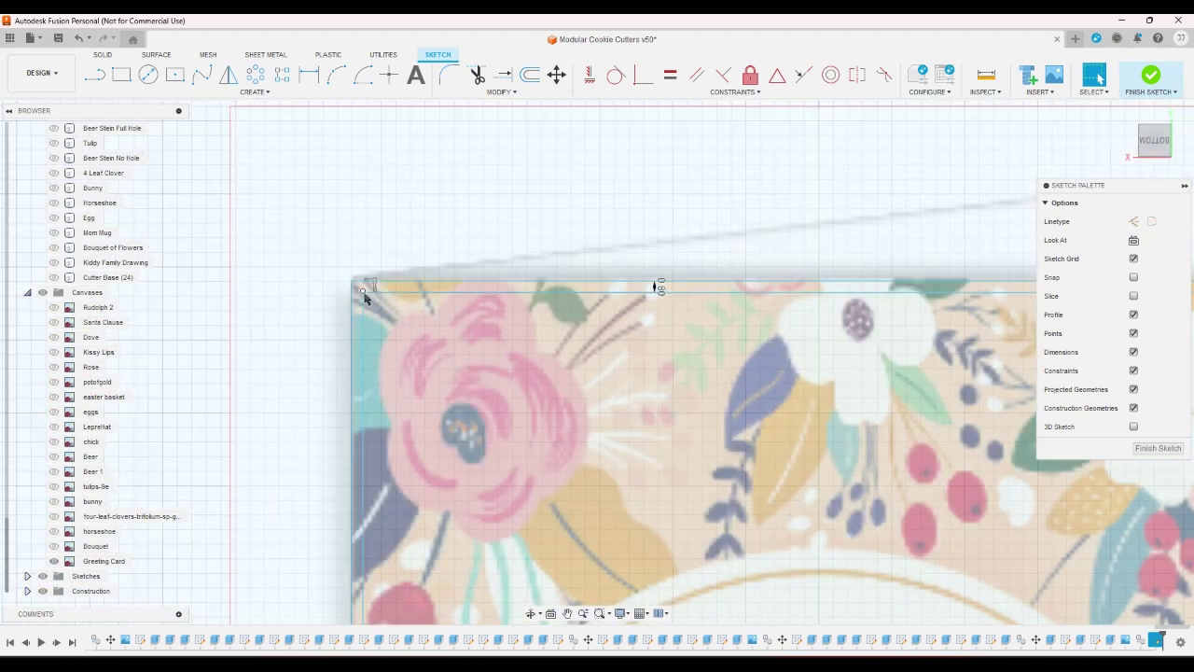
pyautogui.scroll(-2, 373, 271)
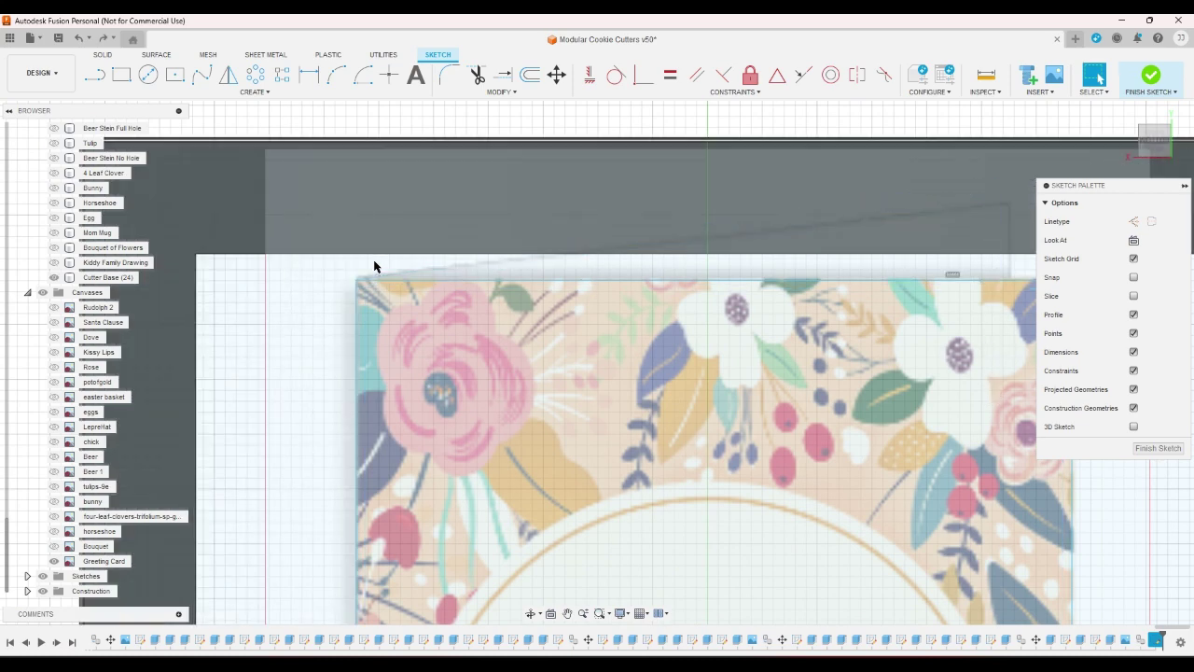
pyautogui.scroll(-3, 271, 154)
pyautogui.scroll(1, 262, 140)
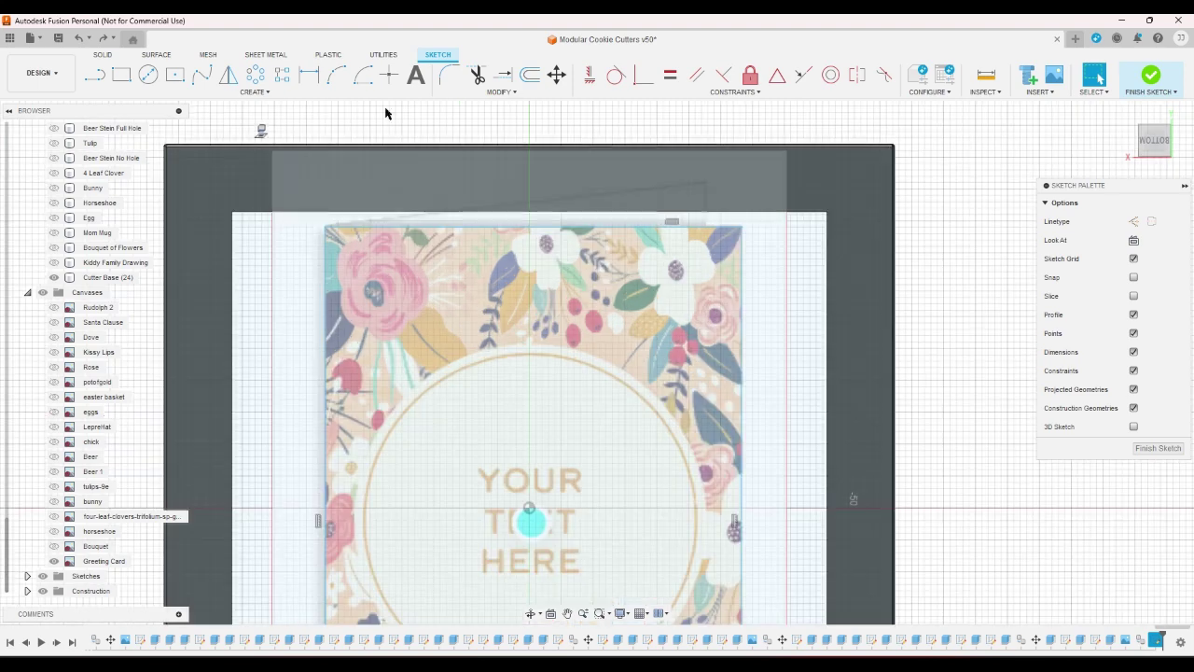
pyautogui.click(530, 75)
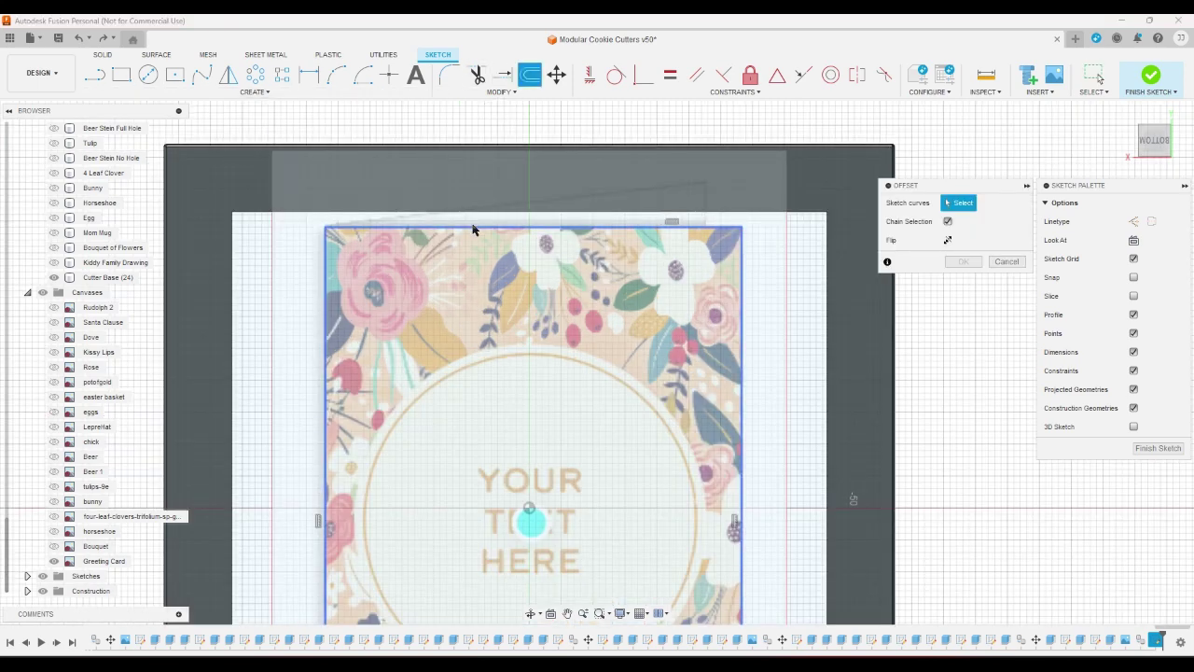
pyautogui.click(473, 226)
pyautogui.write('0.8')
pyautogui.press('Return')
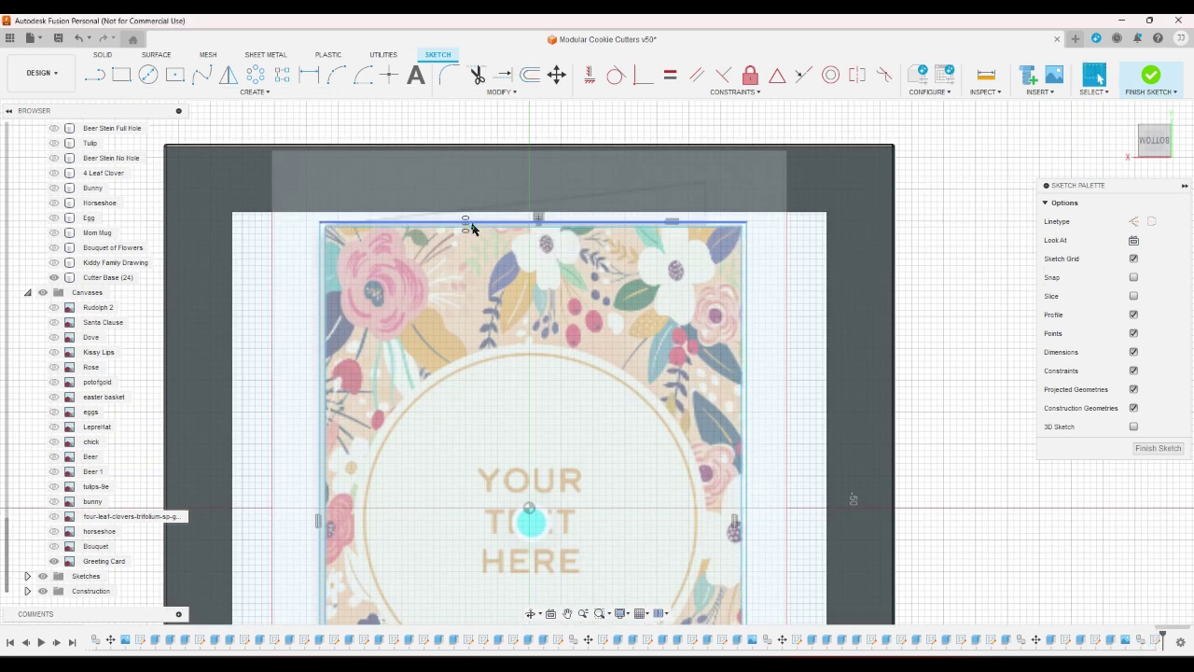
pyautogui.click(94, 75)
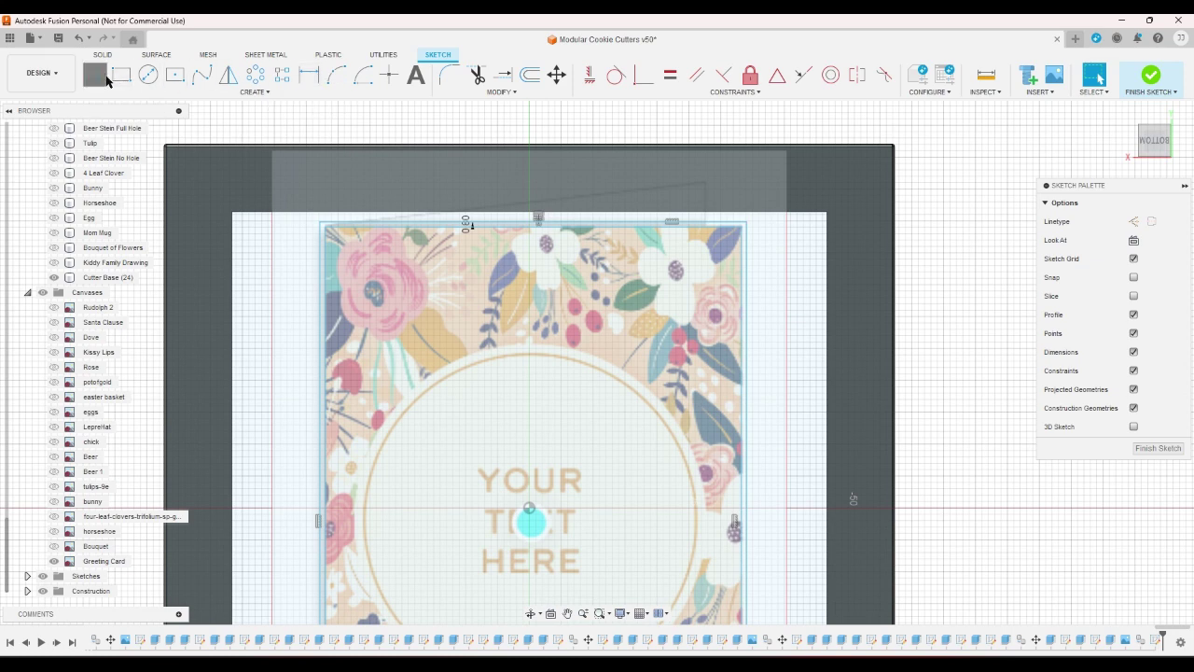
pyautogui.scroll(4, 352, 169)
pyautogui.scroll(-3, 349, 169)
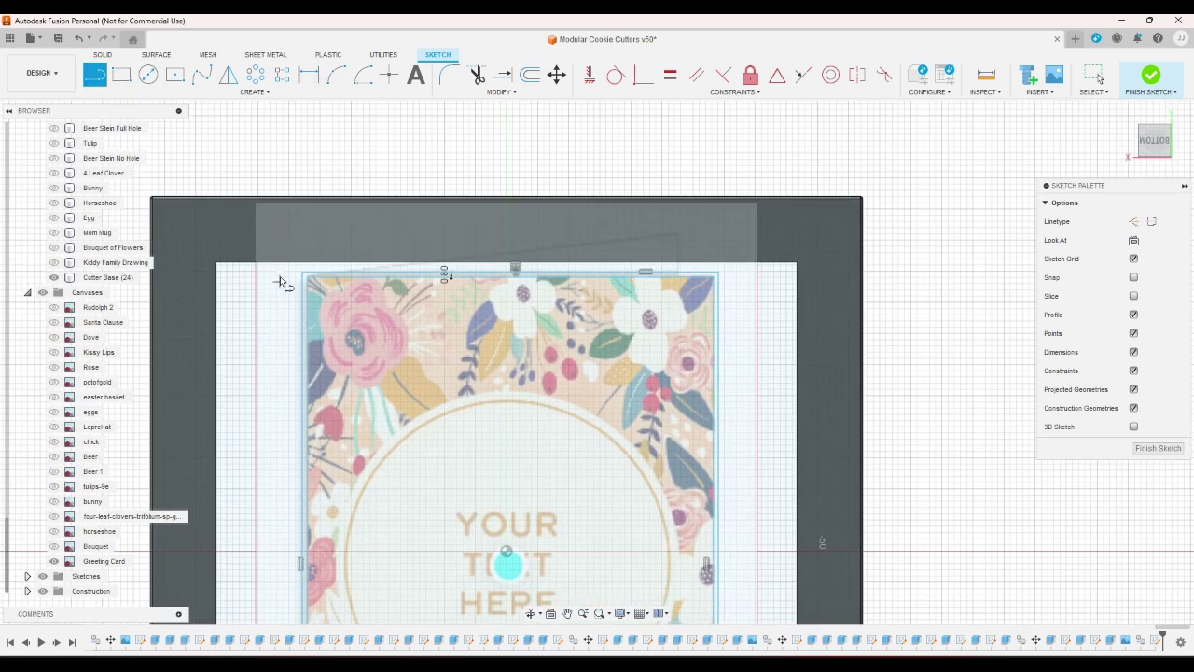
pyautogui.scroll(2, 298, 262)
pyautogui.click(306, 284)
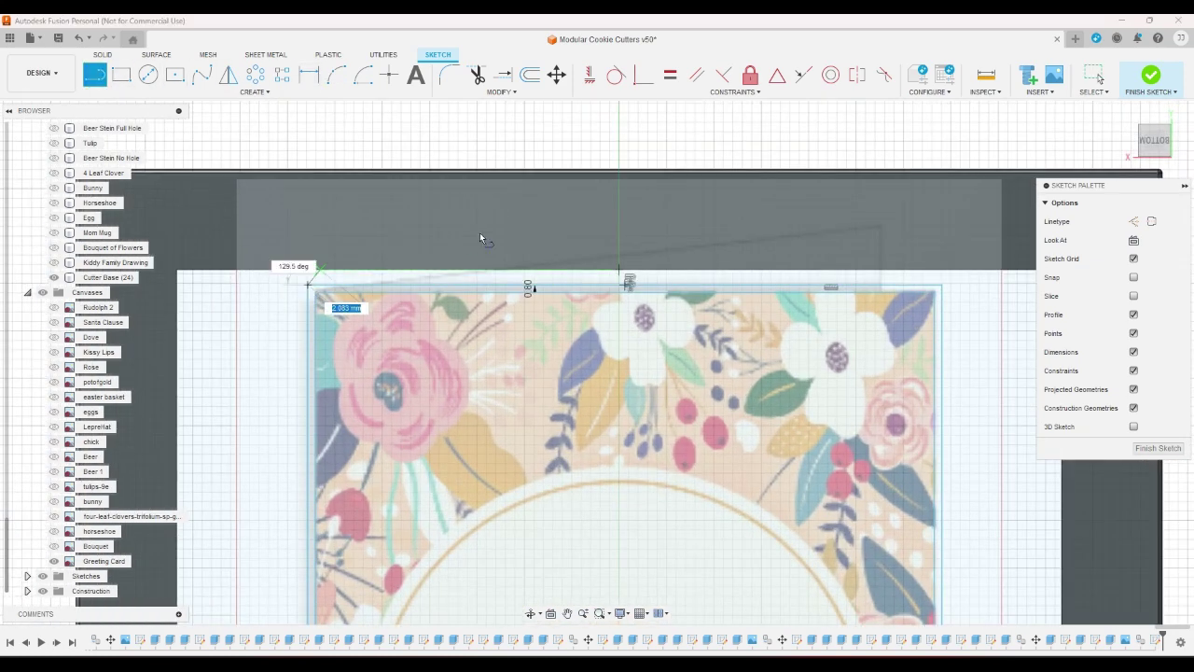
pyautogui.rightClick(750, 205)
pyautogui.click(708, 208)
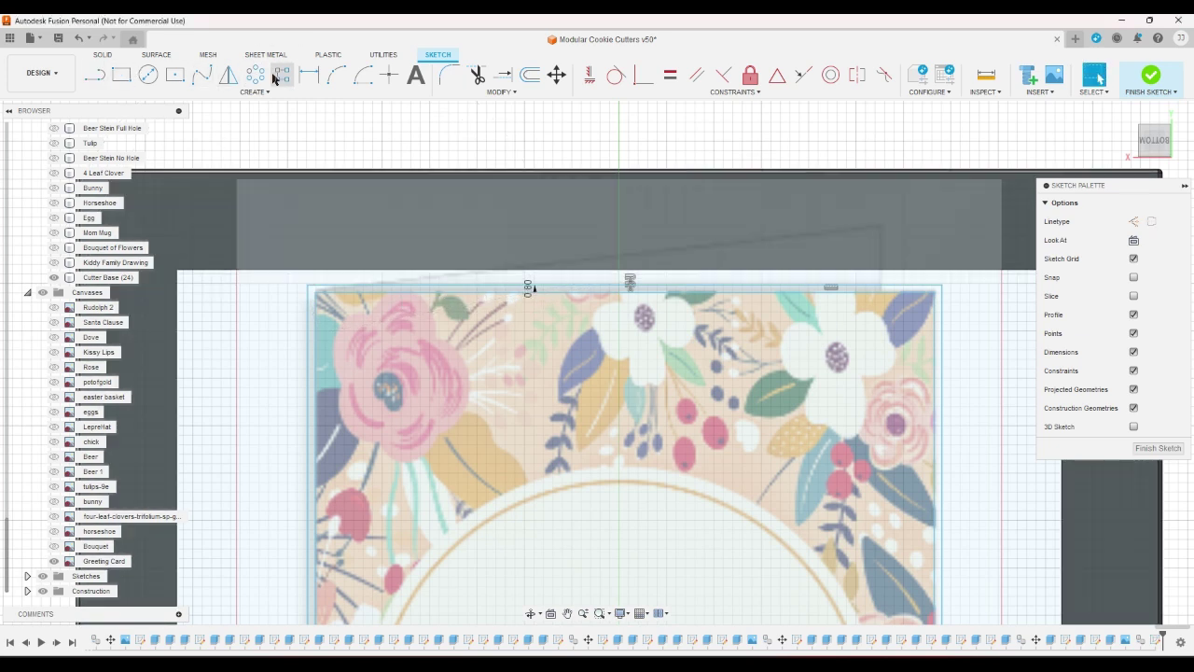
pyautogui.click(94, 75)
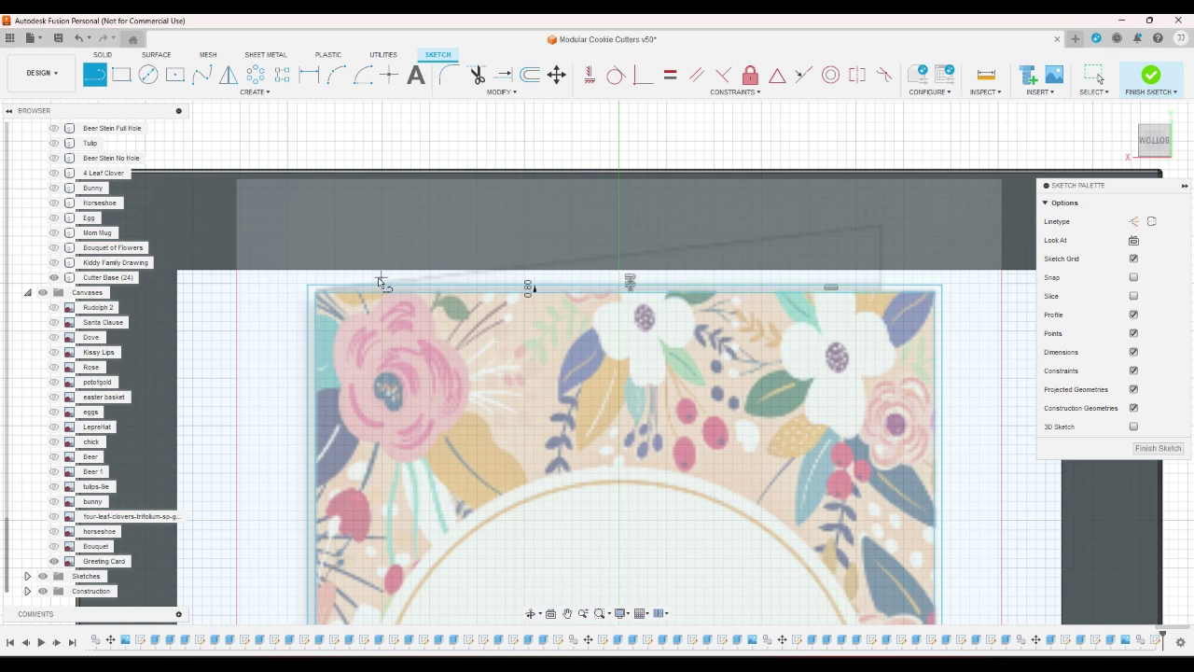
pyautogui.scroll(4, 378, 277)
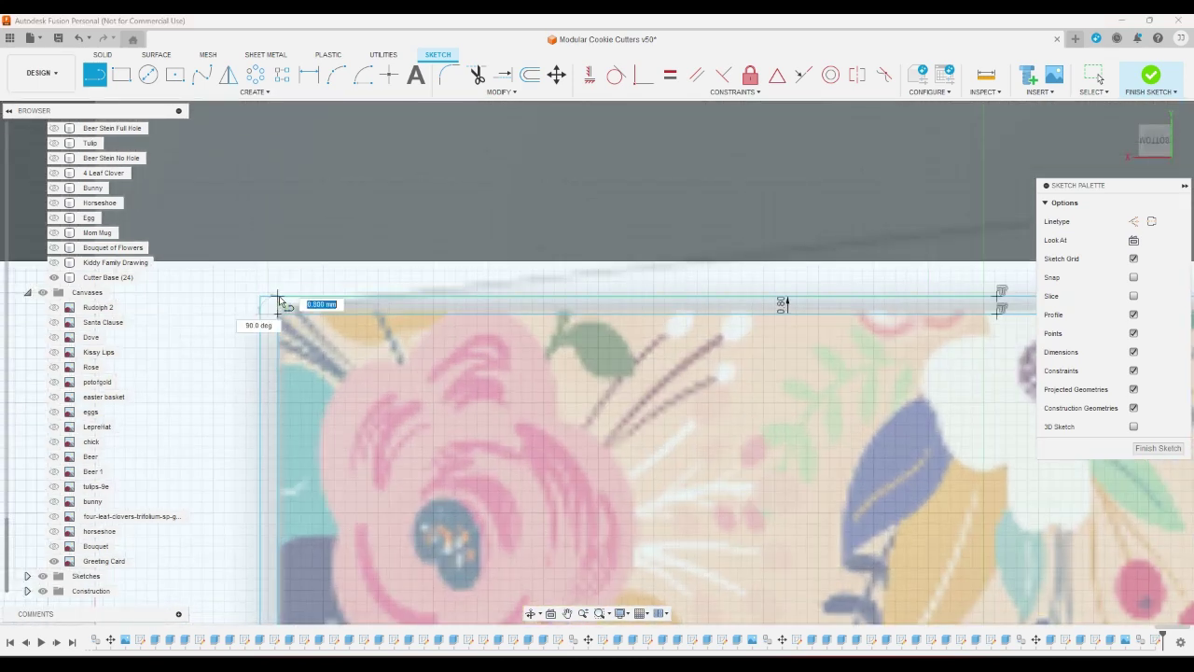
pyautogui.scroll(-2, 250, 312)
pyautogui.scroll(3, 249, 312)
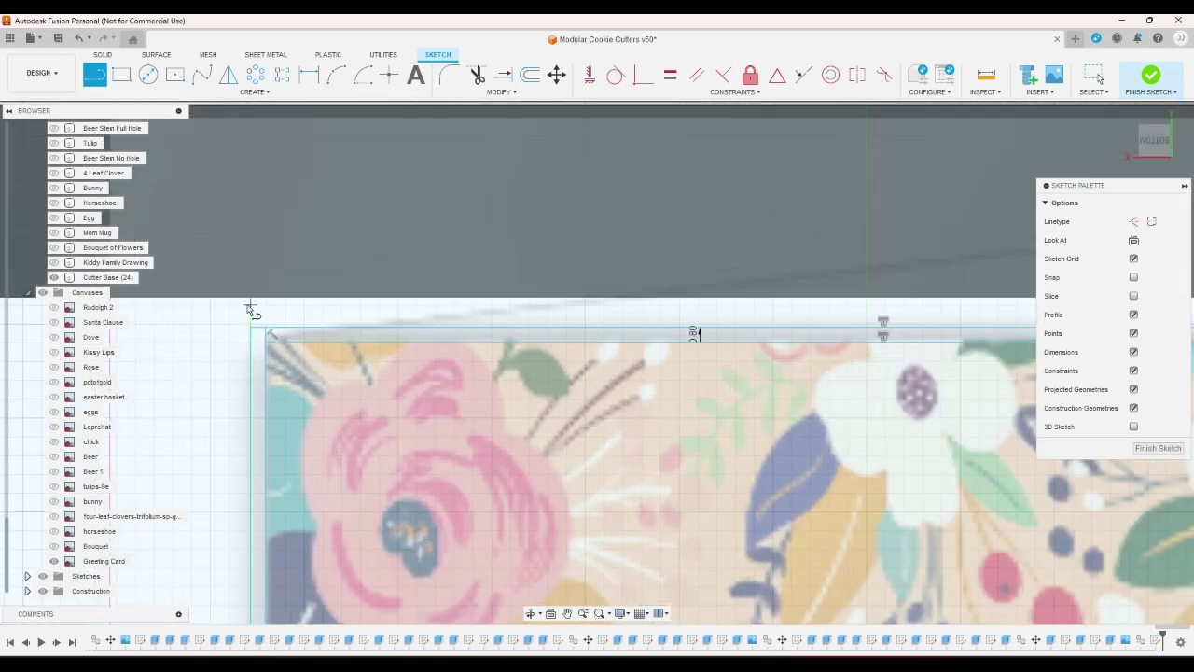
pyautogui.scroll(-4, 251, 316)
pyautogui.scroll(1, 252, 328)
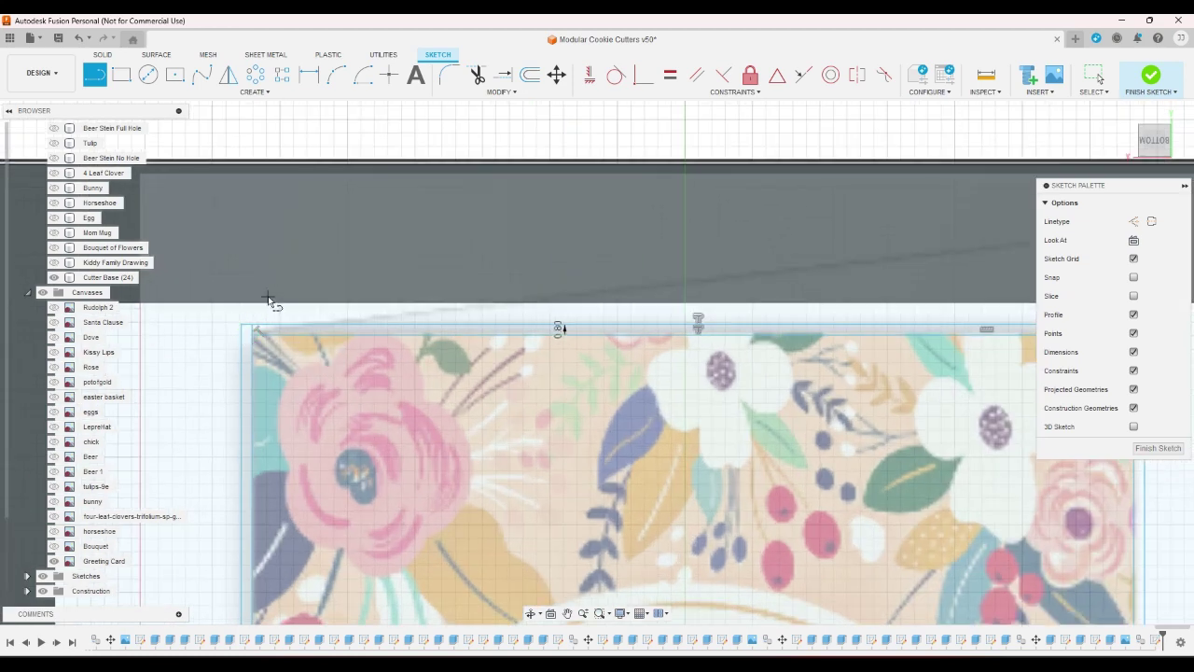
pyautogui.press('Escape')
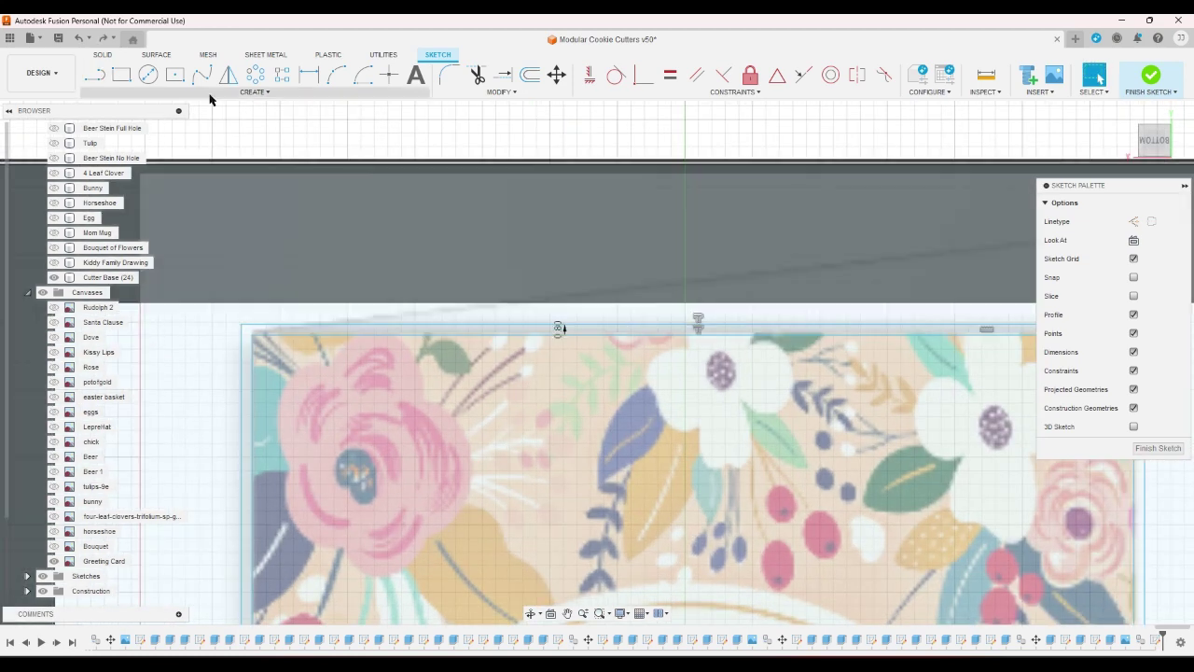
# Step: Draw a slanted flap line from the outer rectangle's left edge near its upper corner, ending high above the card's upper-right area
pyautogui.click(97, 76)
pyautogui.scroll(2, 257, 334)
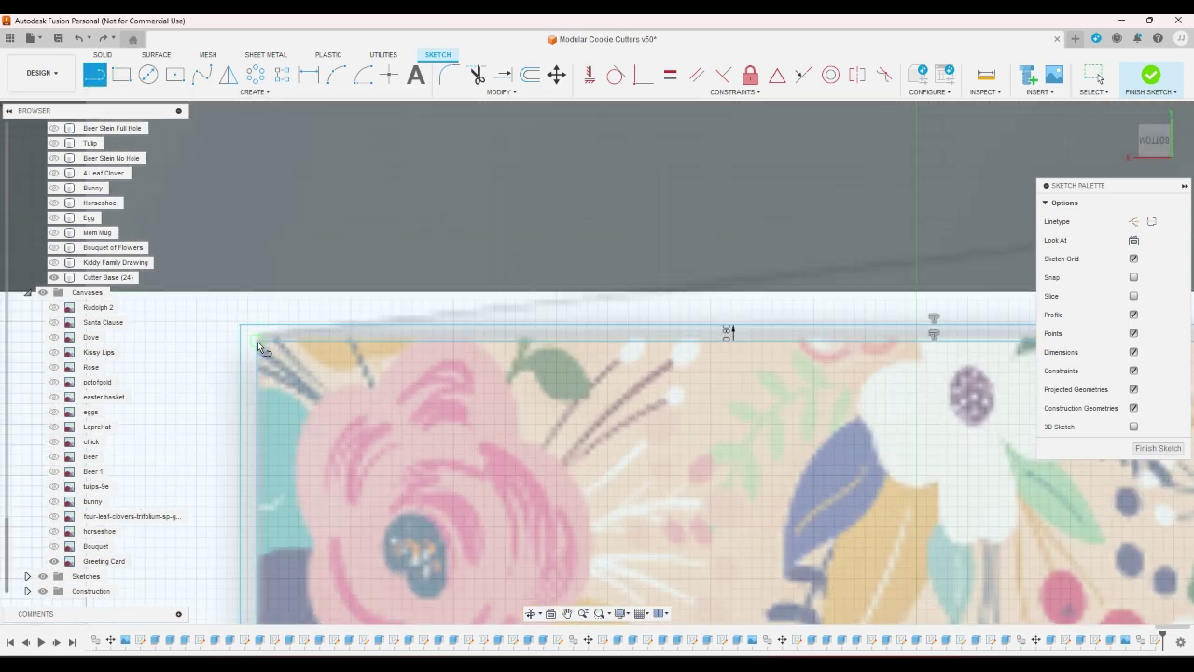
pyautogui.scroll(-2, 247, 292)
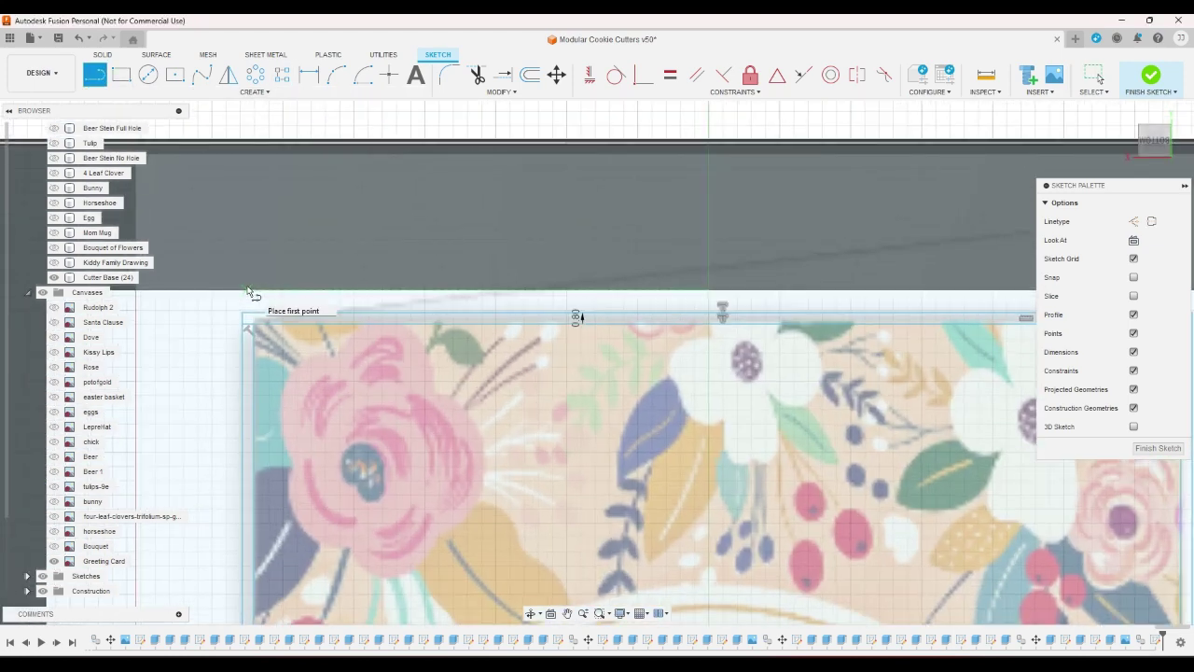
pyautogui.scroll(1, 247, 292)
pyautogui.click(246, 329)
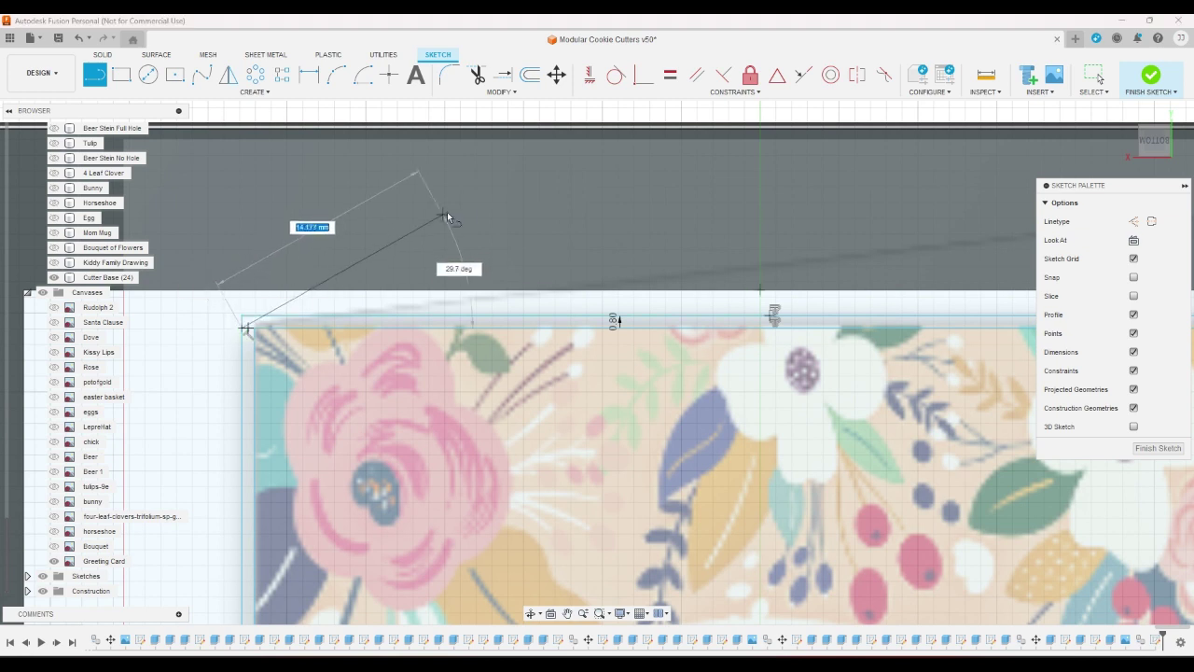
pyautogui.click(521, 182)
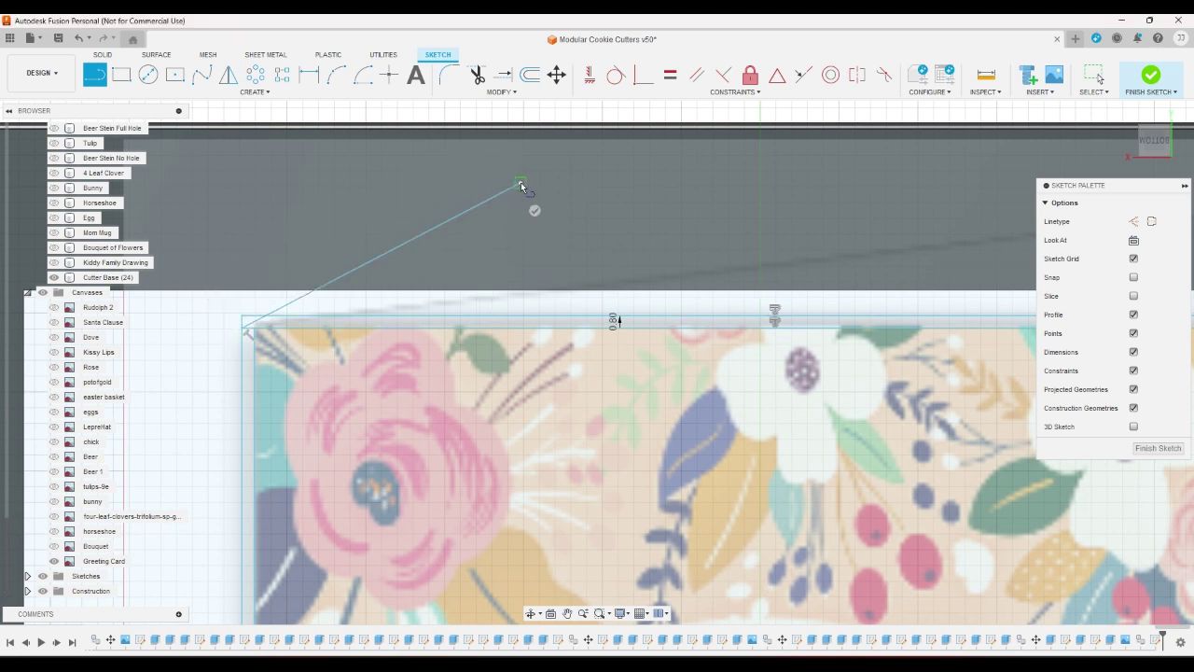
pyautogui.press('Escape')
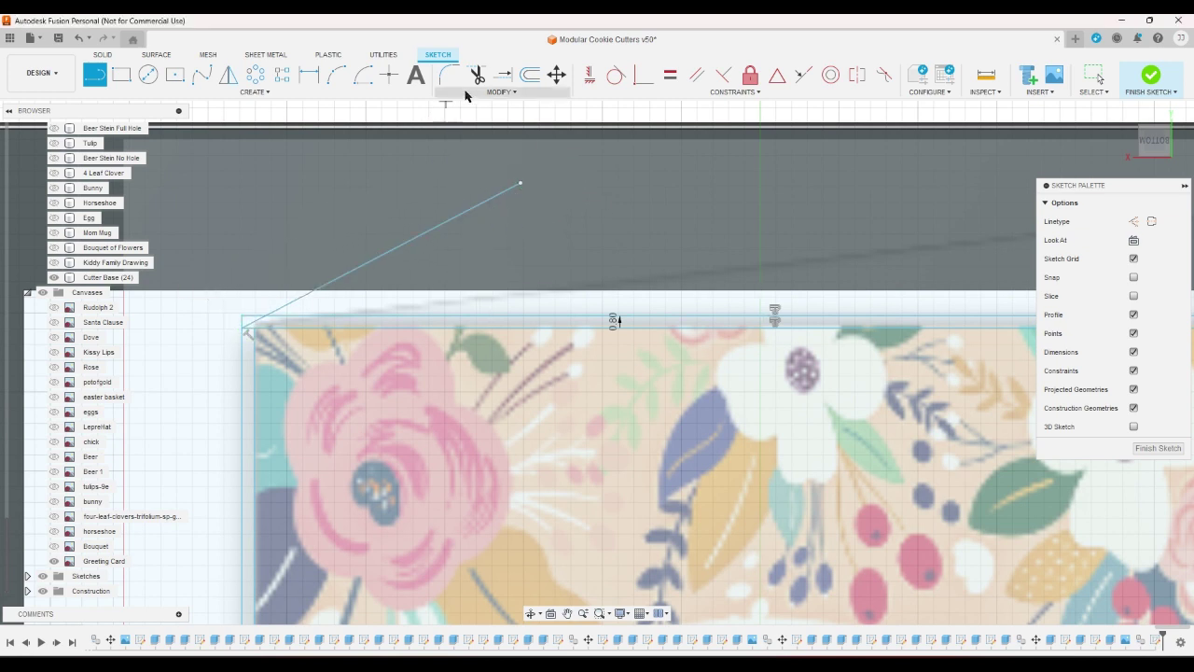
pyautogui.scroll(-4, 439, 205)
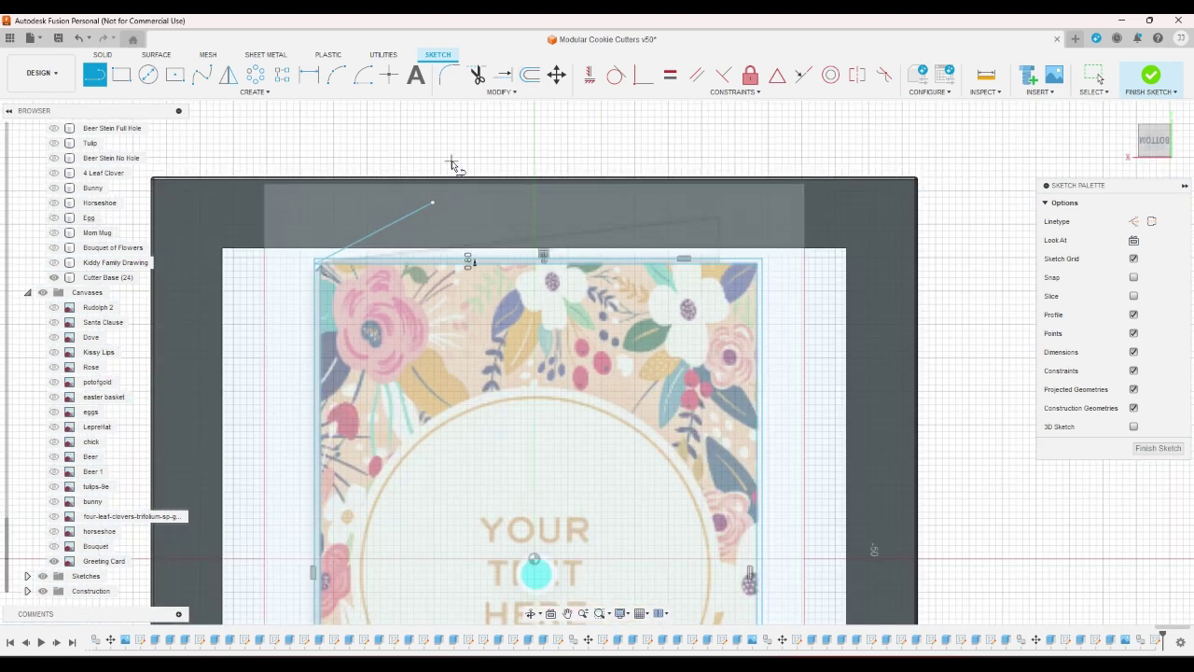
pyautogui.moveTo(432, 201); pyautogui.dragTo(696, 205)
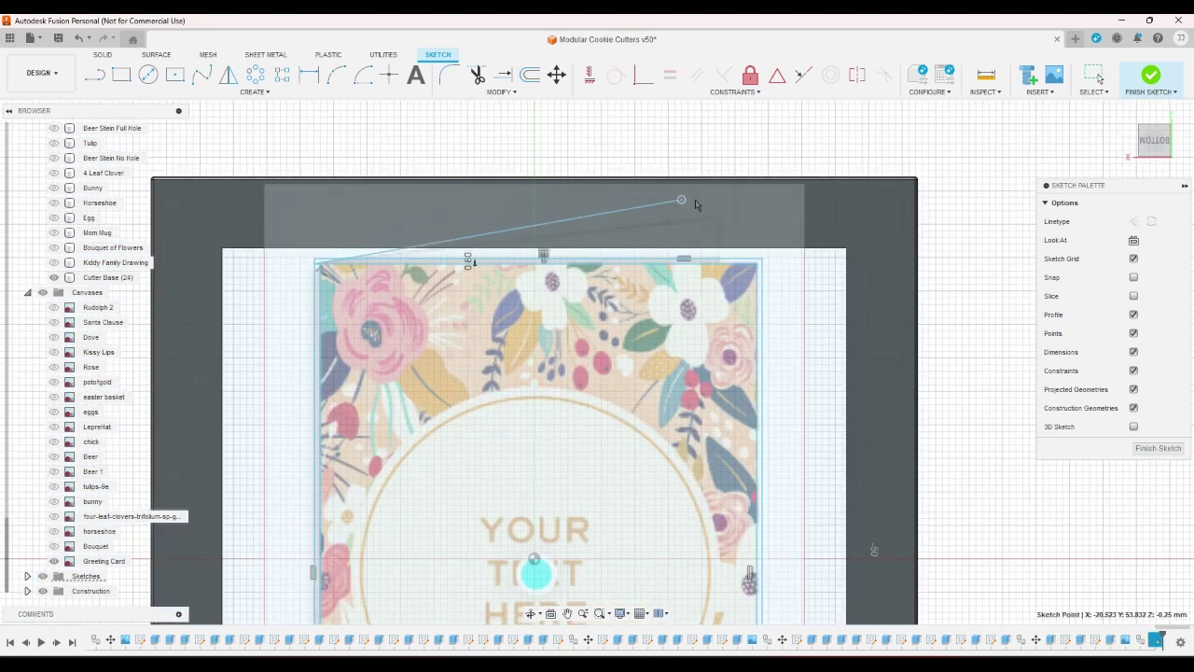
# Step: Draw a vertical line from the slanted line's raised end down to the outer rectangle's top edge
pyautogui.press('l')
pyautogui.scroll(2, 587, 200)
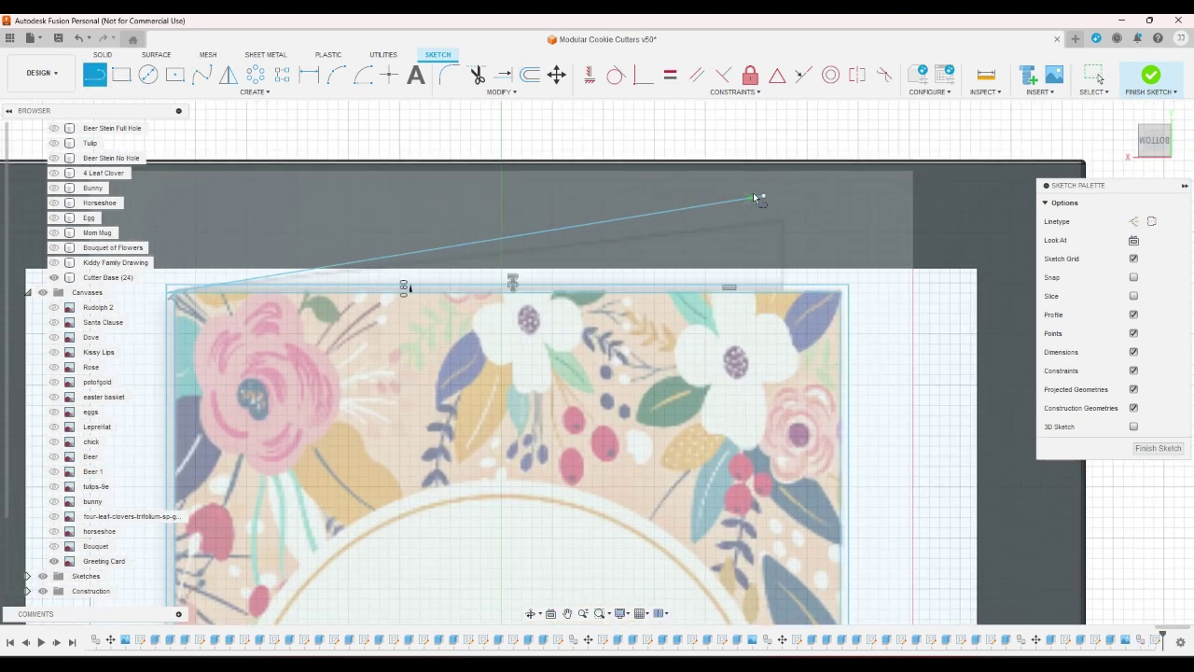
pyautogui.click(763, 196)
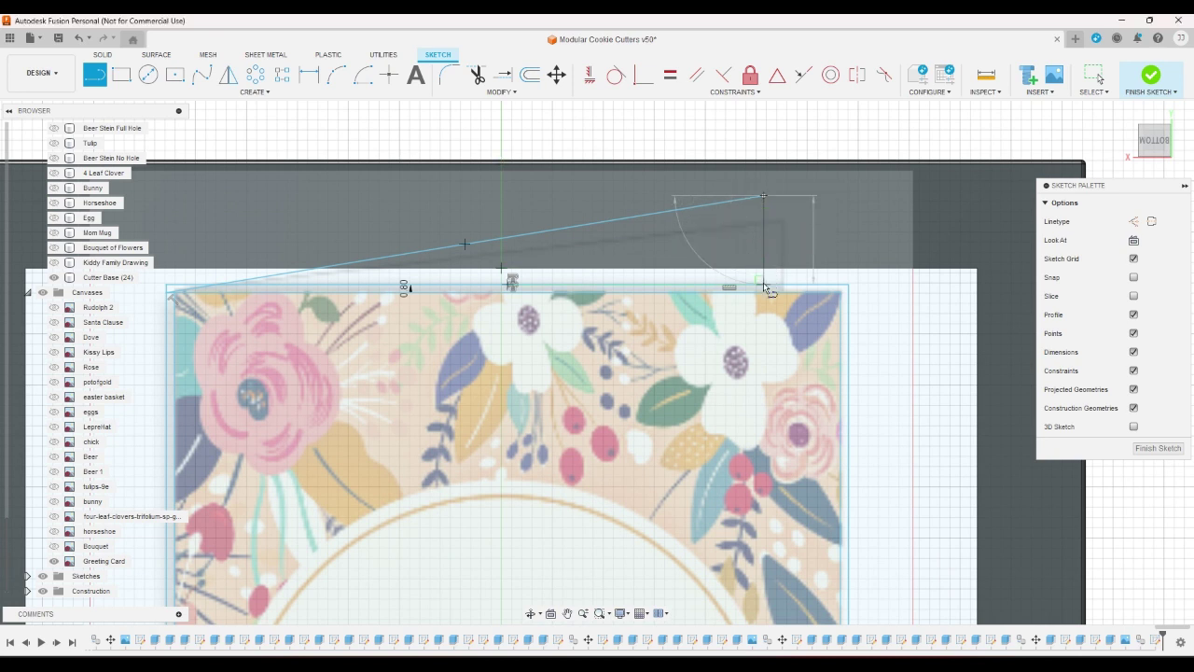
pyautogui.doubleClick(763, 278)
# Step: Offset the flap's slanted and vertical lines outward with an offset position of -0.8 mm
pyautogui.click(529, 76)
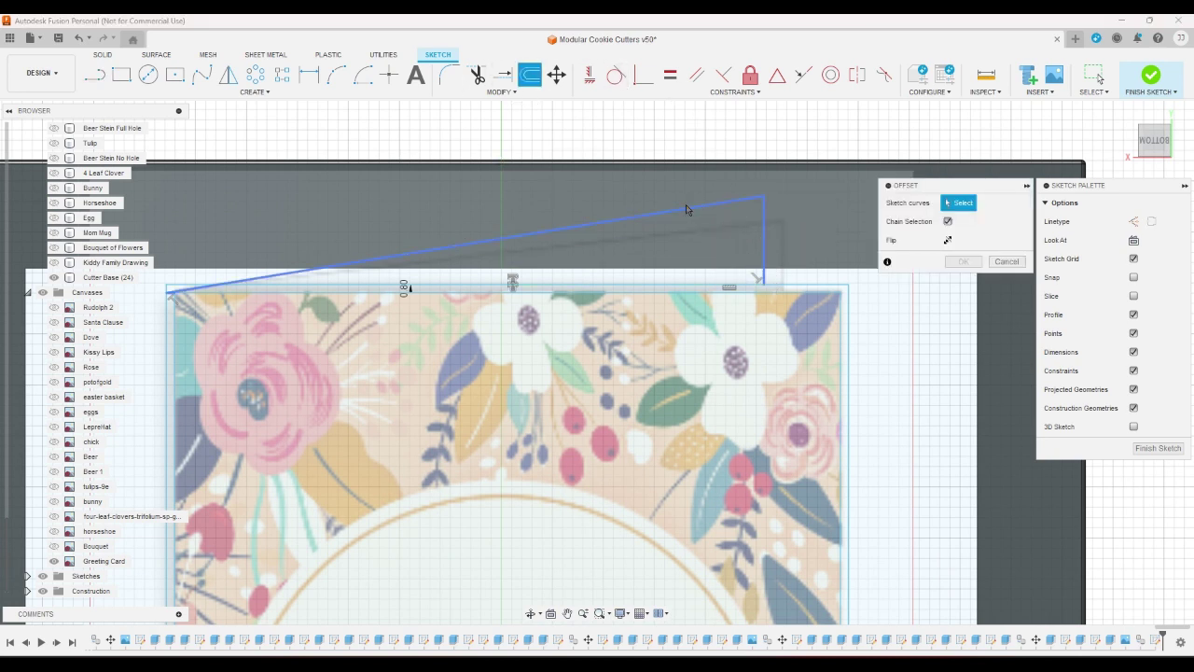
pyautogui.click(711, 206)
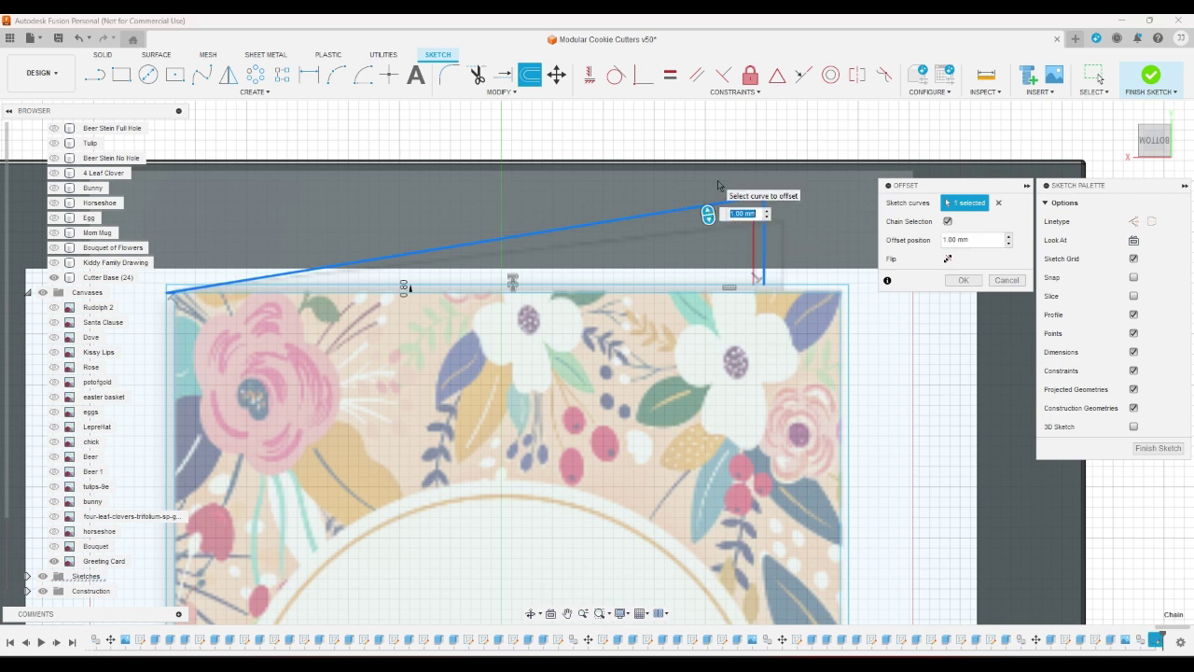
pyautogui.write('-.8')
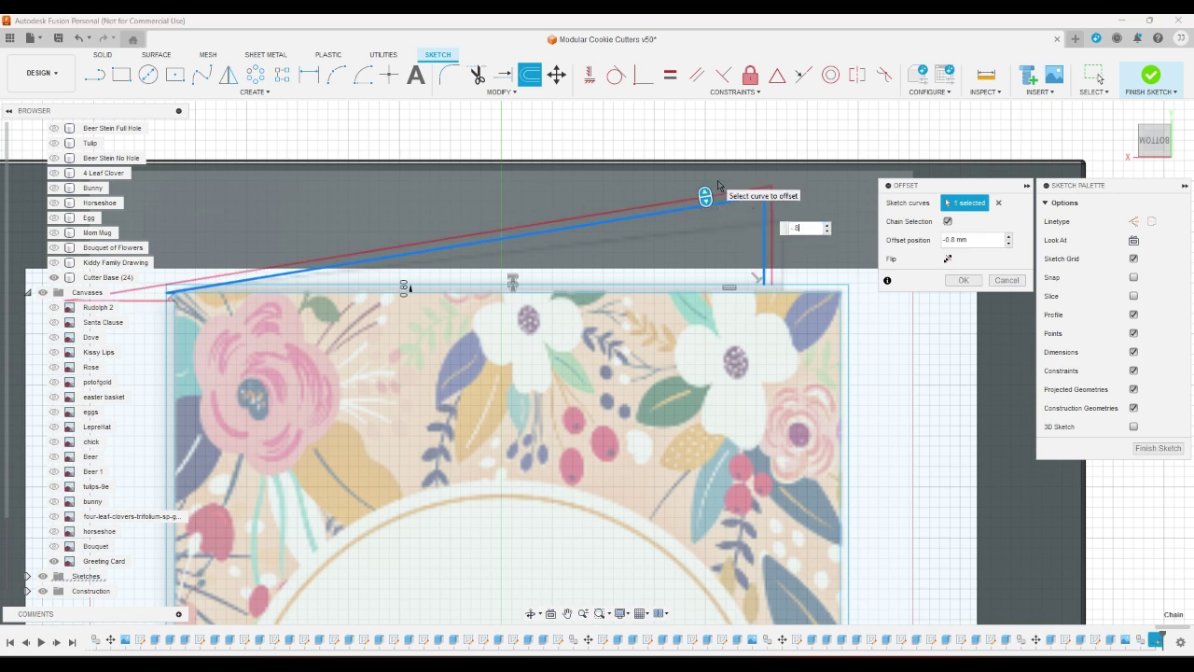
pyautogui.press('Return')
# Step: Trim the excess of the flap's offset outline that overshoots the card's left side
pyautogui.press('t')
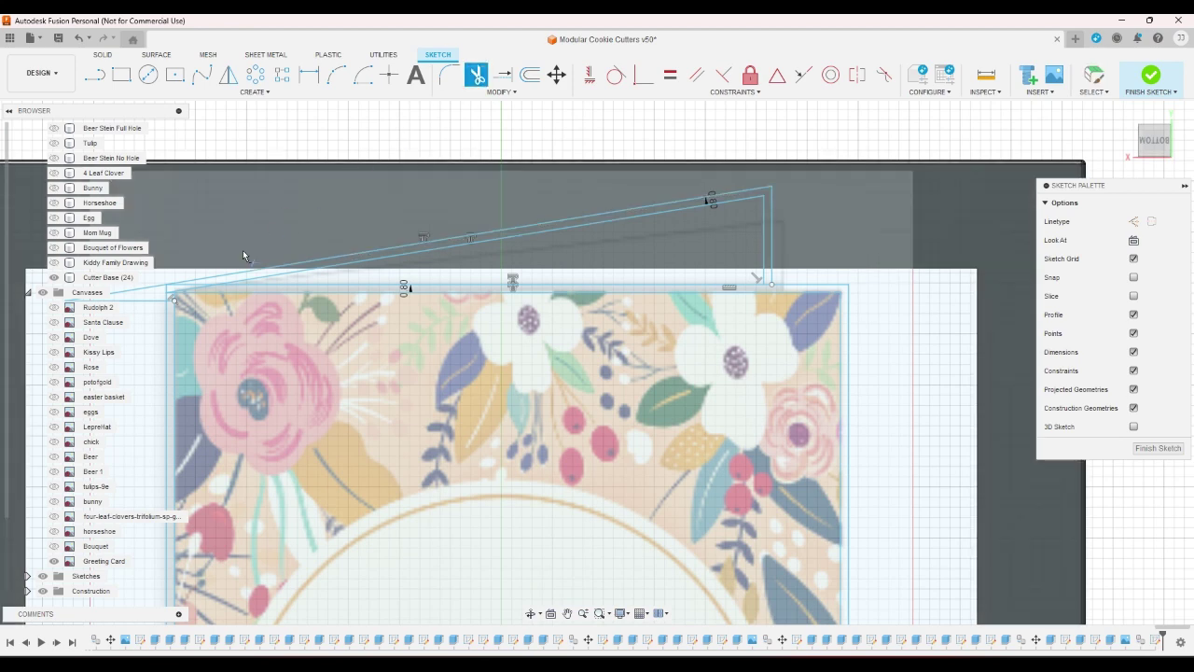
pyautogui.click(146, 292)
pyautogui.scroll(-2, 181, 333)
pyautogui.scroll(-1, 181, 333)
pyautogui.scroll(5, 270, 322)
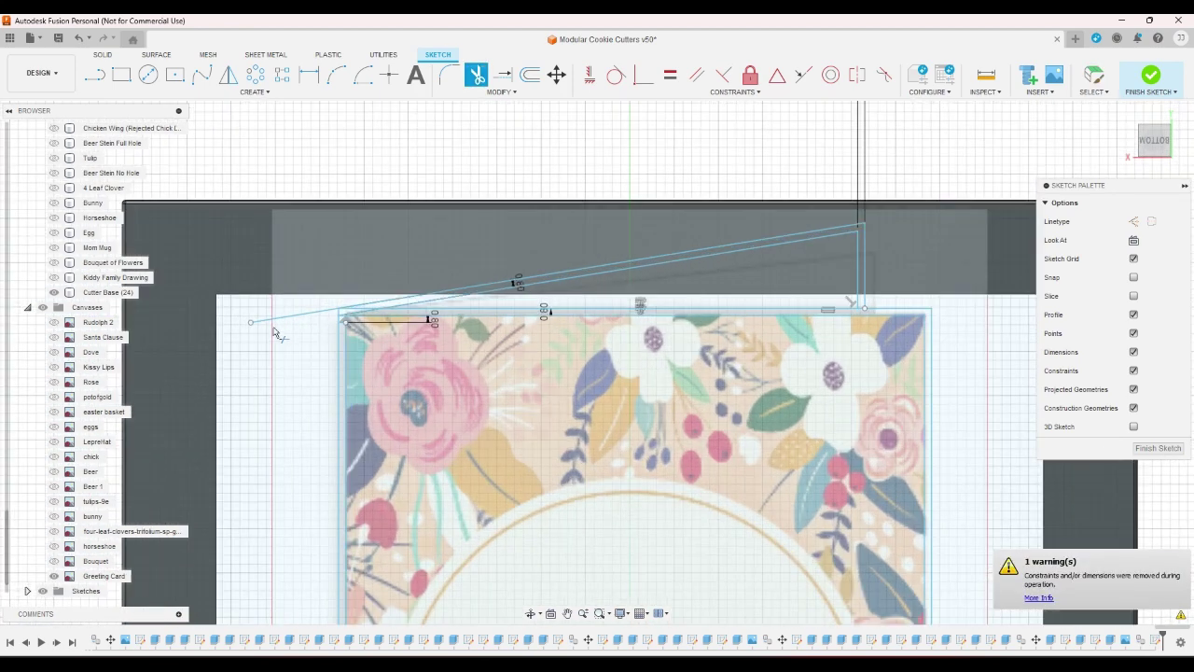
pyautogui.click(277, 316)
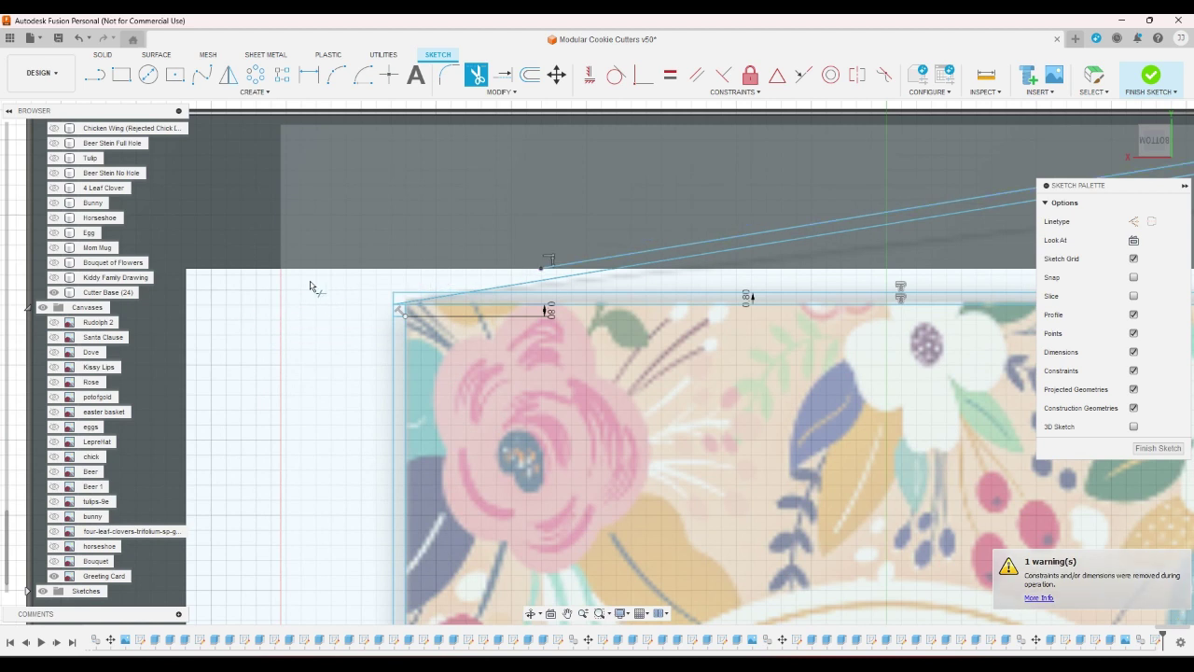
# Step: Extend the flap's outer slanted line to align with the outer rectangle's left edge
pyautogui.click(503, 75)
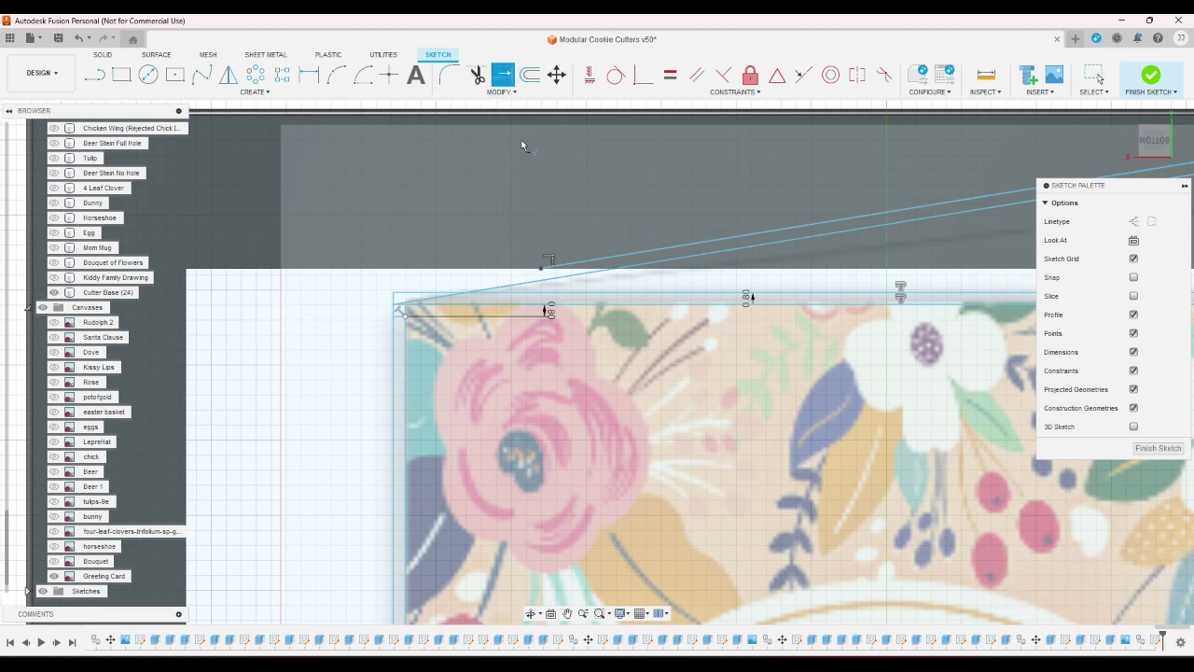
pyautogui.scroll(3, 402, 288)
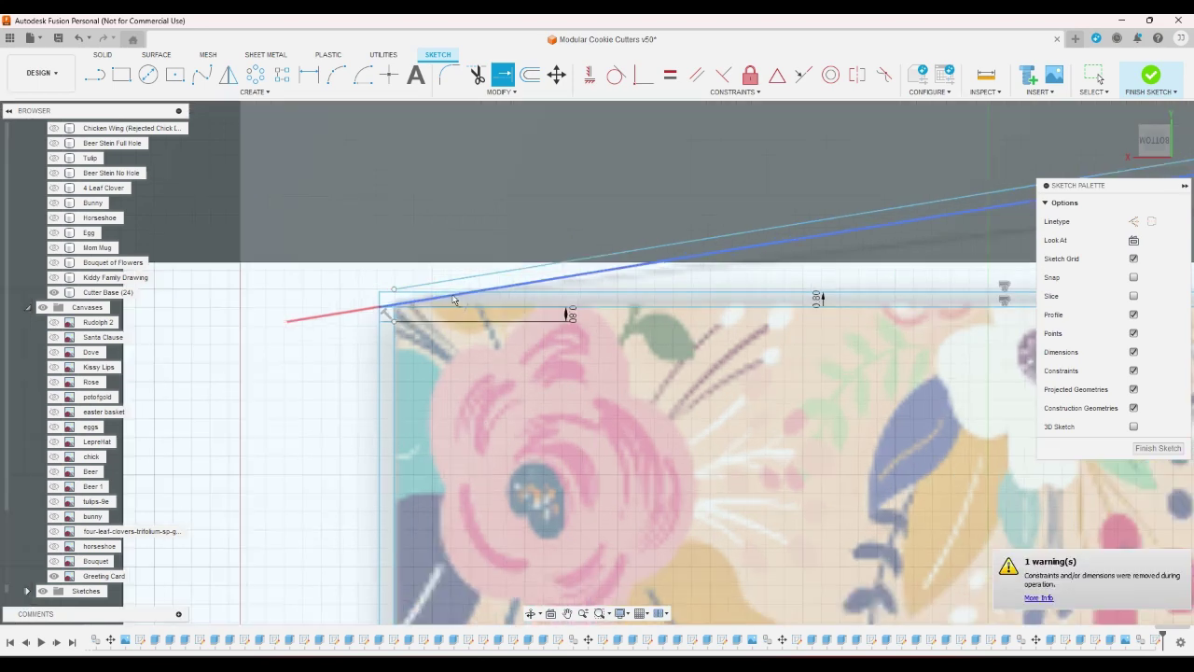
pyautogui.scroll(-5, 402, 287)
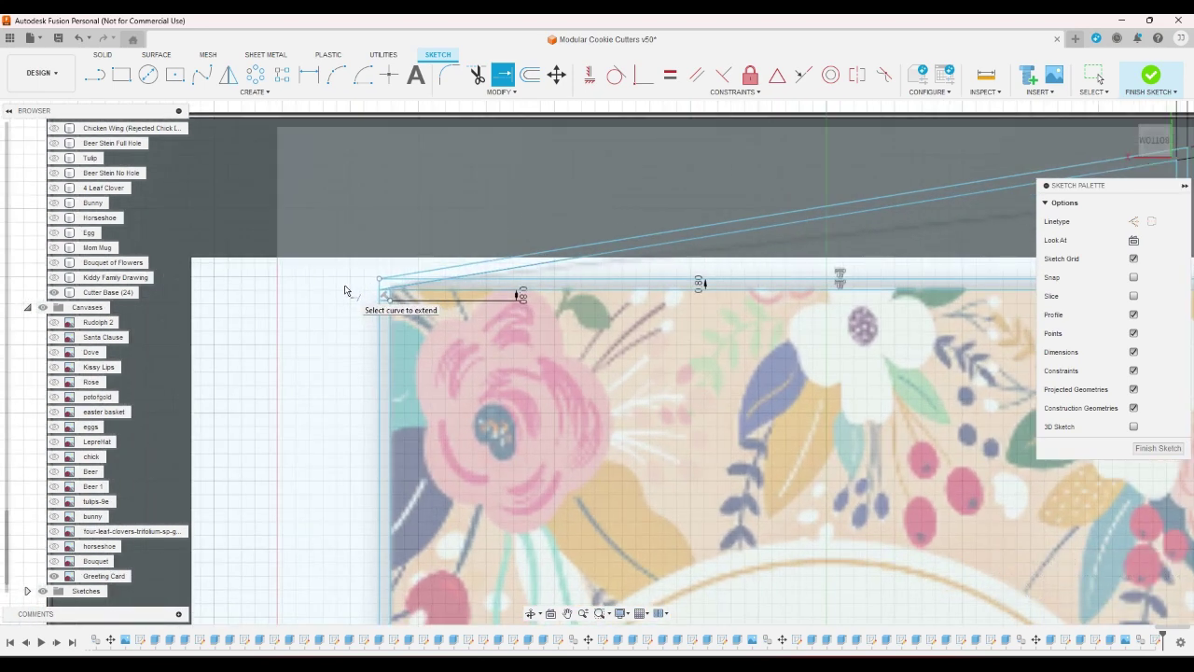
# Step: Extend the inner rectangle's left edge up to the outer rectangle's top edge
pyautogui.scroll(3, 405, 271)
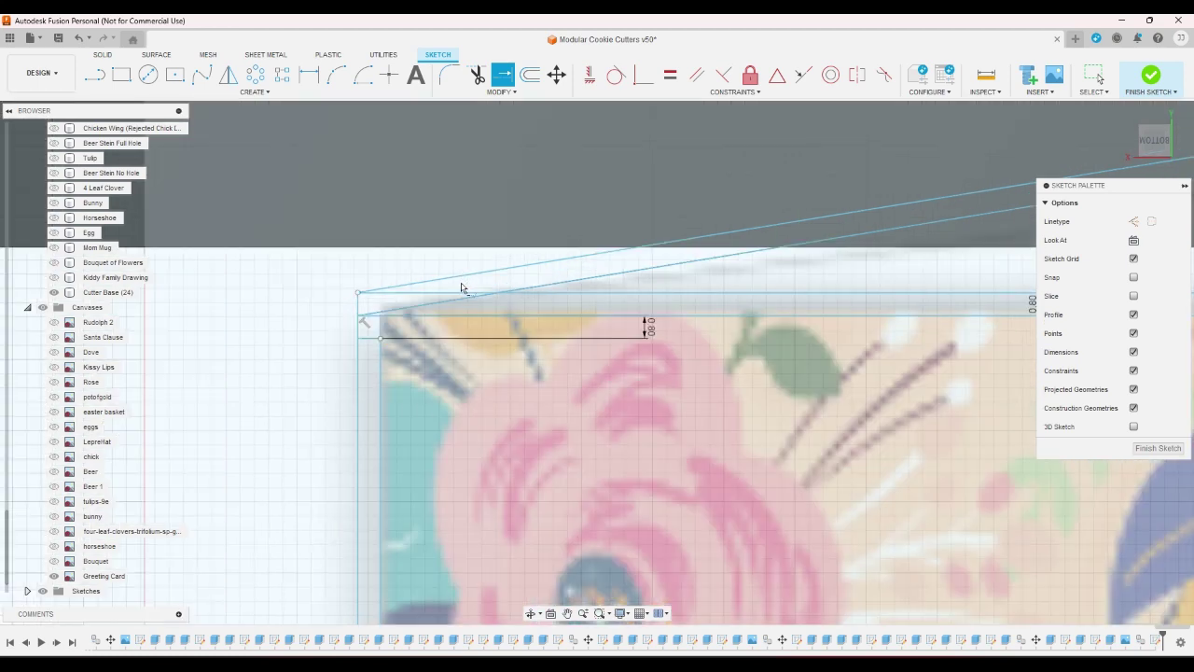
pyautogui.scroll(2, 395, 296)
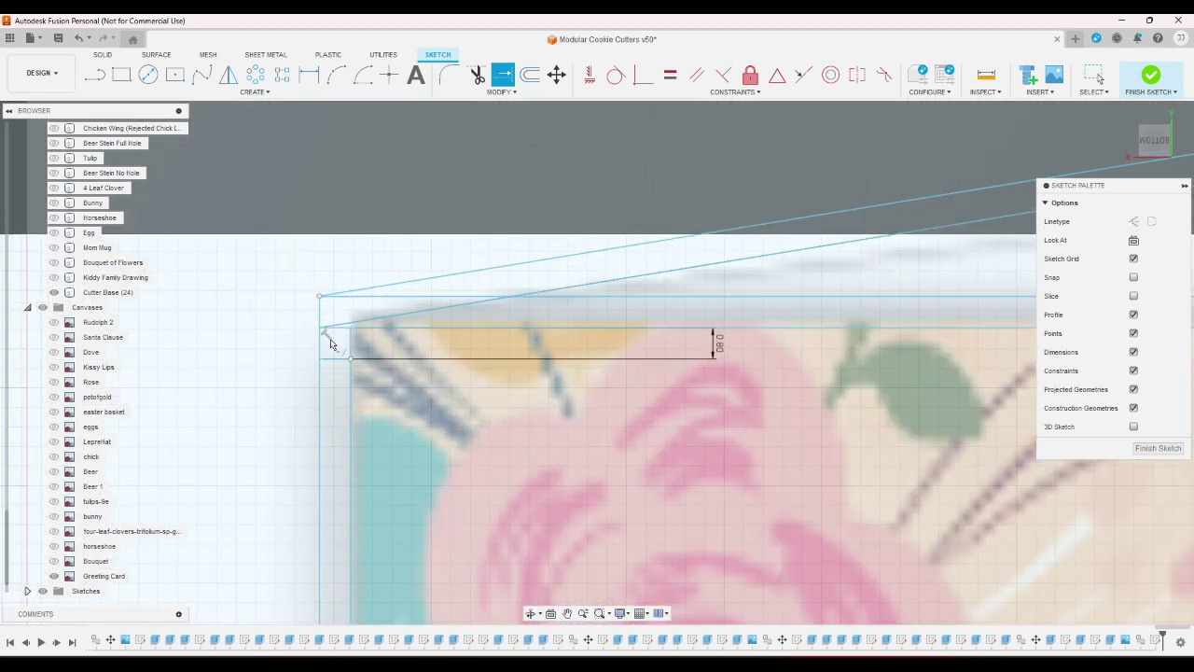
pyautogui.scroll(-3, 332, 353)
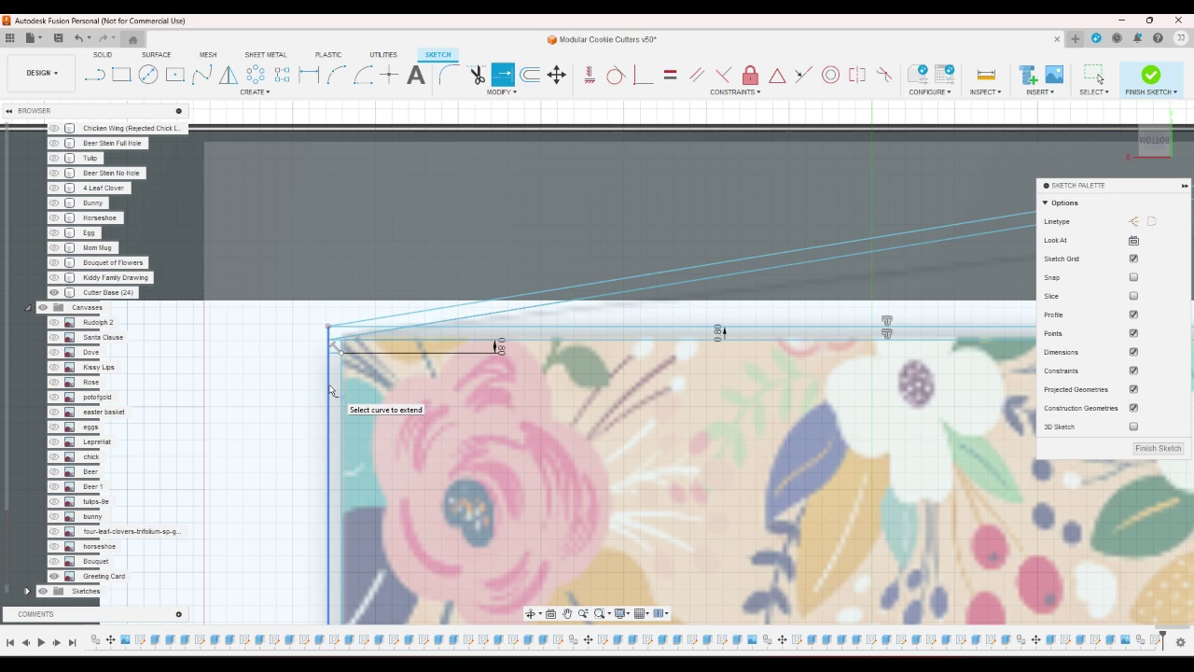
pyautogui.scroll(3, 341, 336)
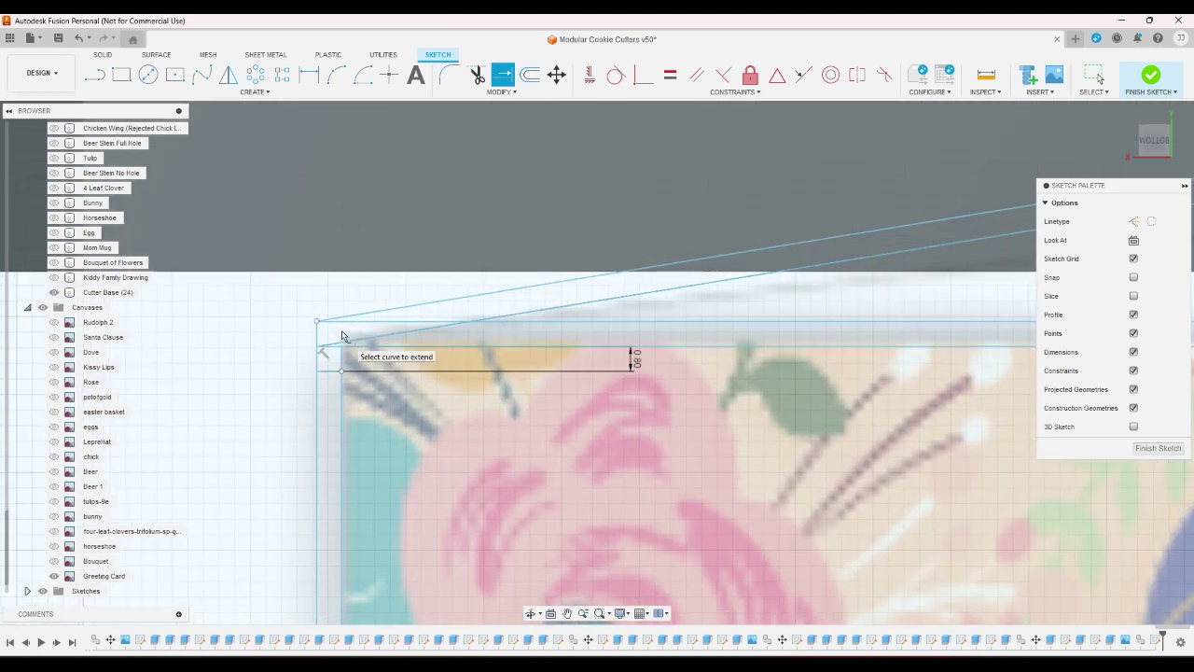
pyautogui.scroll(2, 381, 320)
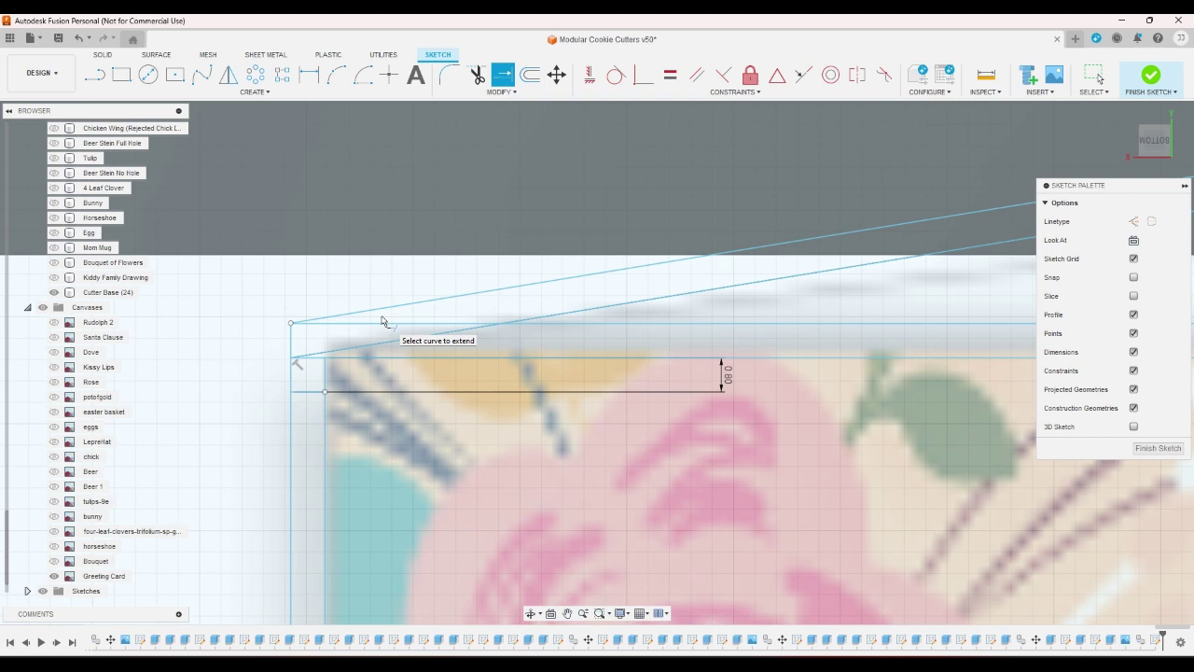
pyautogui.click(326, 369)
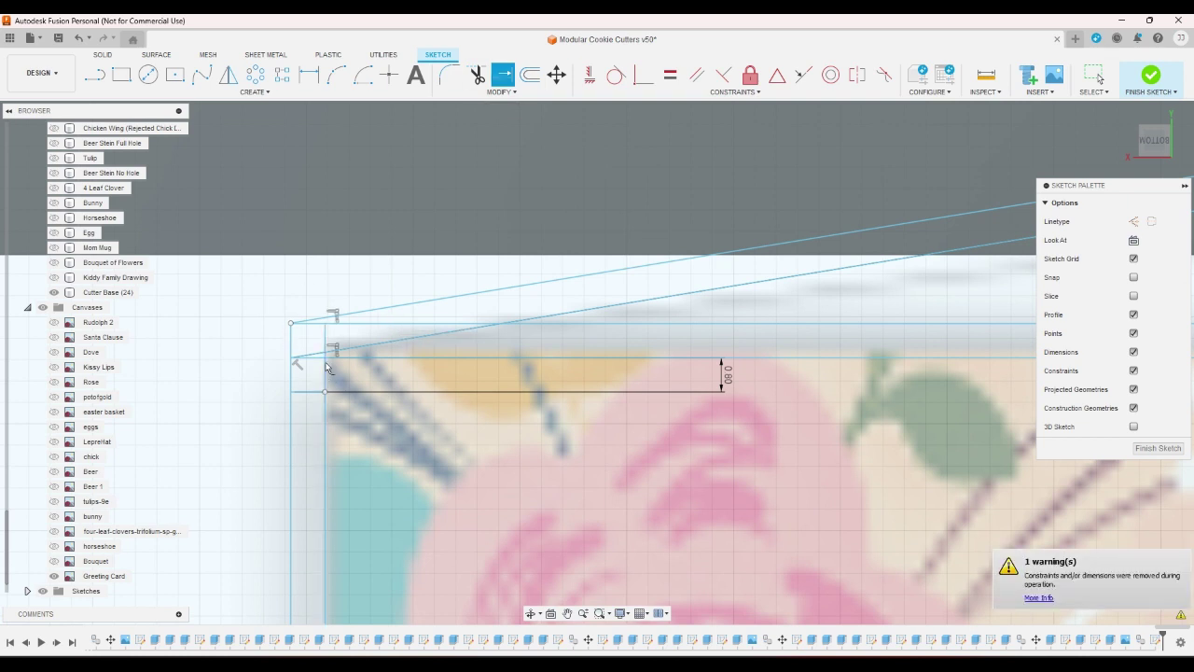
pyautogui.scroll(-1, 325, 366)
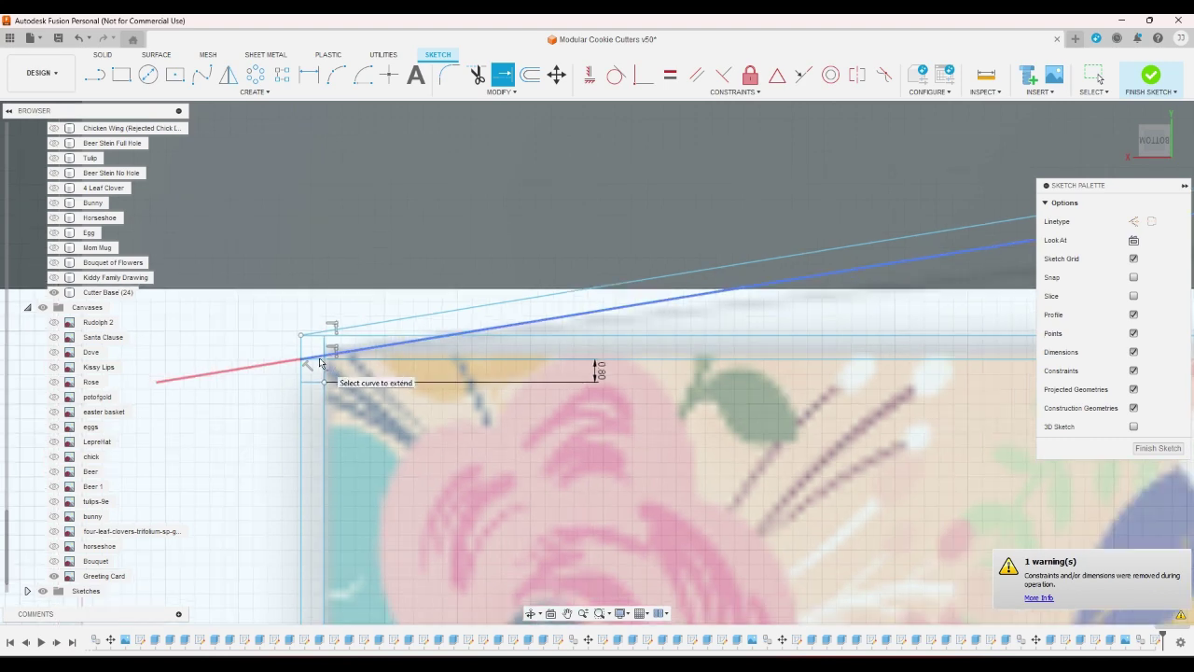
pyautogui.scroll(-2, 291, 342)
pyautogui.press('Escape')
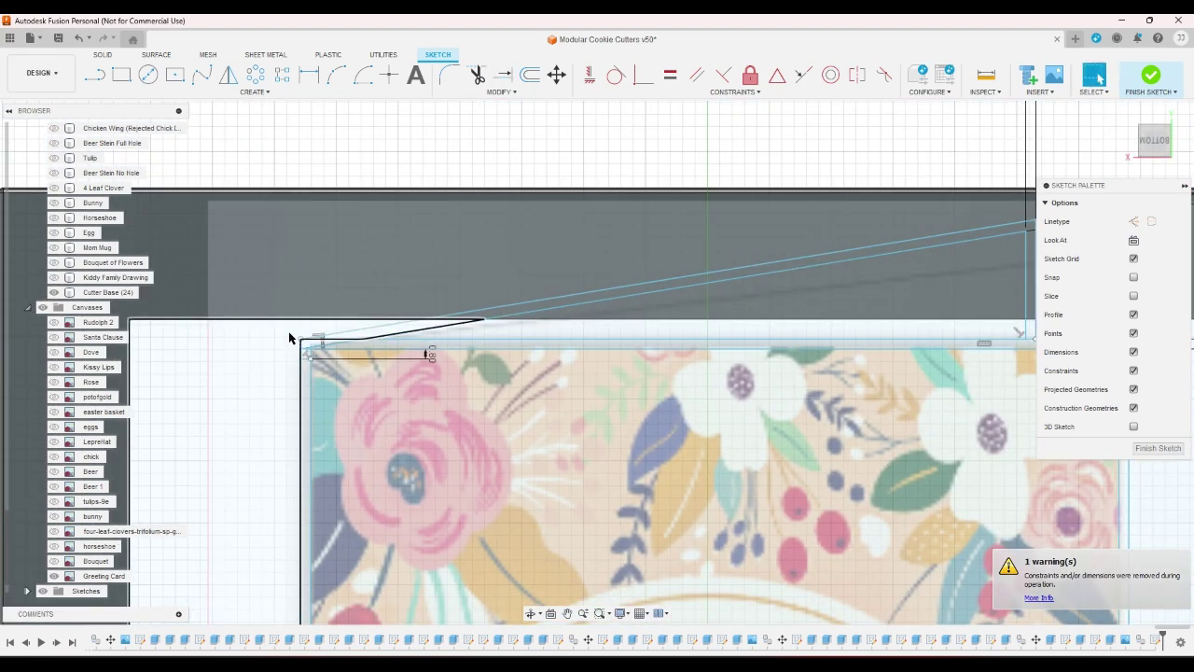
# Step: Undo the edge extension and the flap's slanted and vertical lines with their offset outline
pyautogui.hotkey('ctrl', 'z')
pyautogui.hotkey('ctrl', 'z')
pyautogui.hotkey('ctrl', 'z')
pyautogui.hotkey('ctrl', 'z')
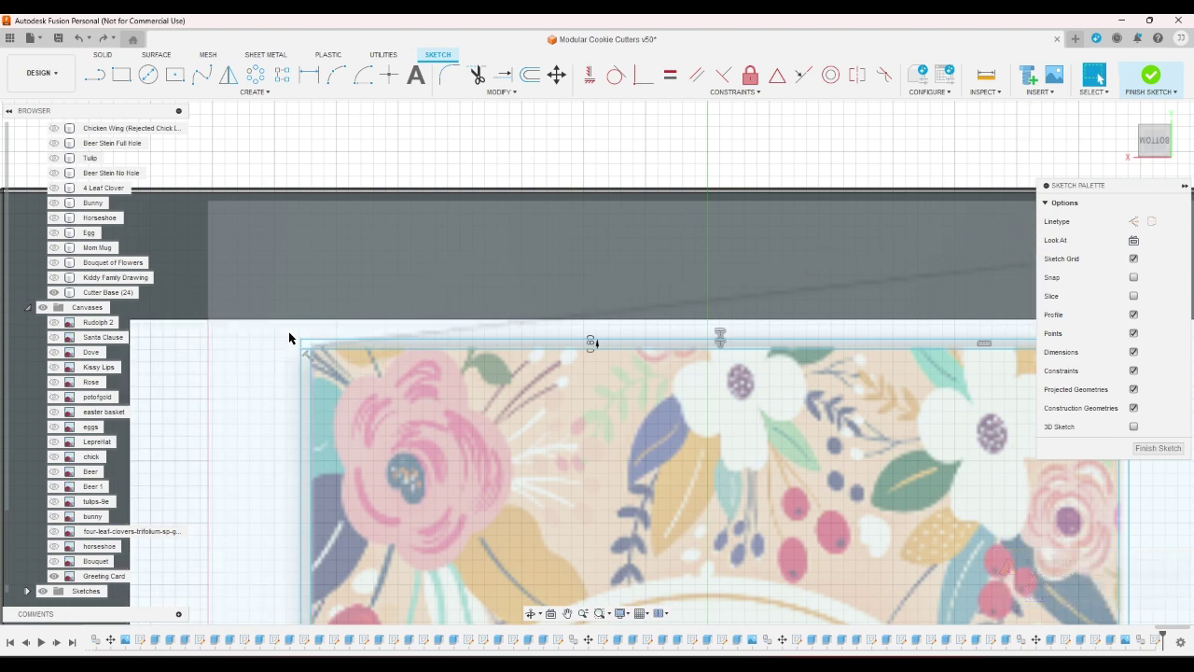
# Step: Extend the inner rectangle's left edge again so it meets the outer rectangle's top edge
pyautogui.scroll(-2, 288, 334)
pyautogui.scroll(2, 257, 182)
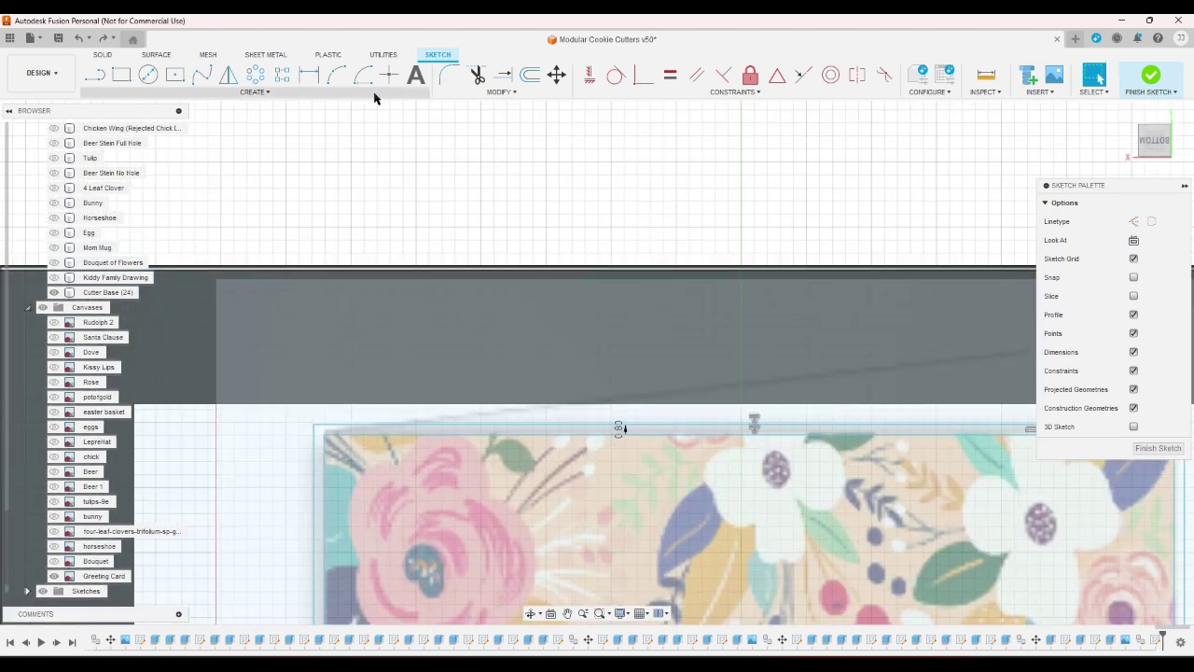
pyautogui.click(513, 84)
pyautogui.scroll(2, 365, 359)
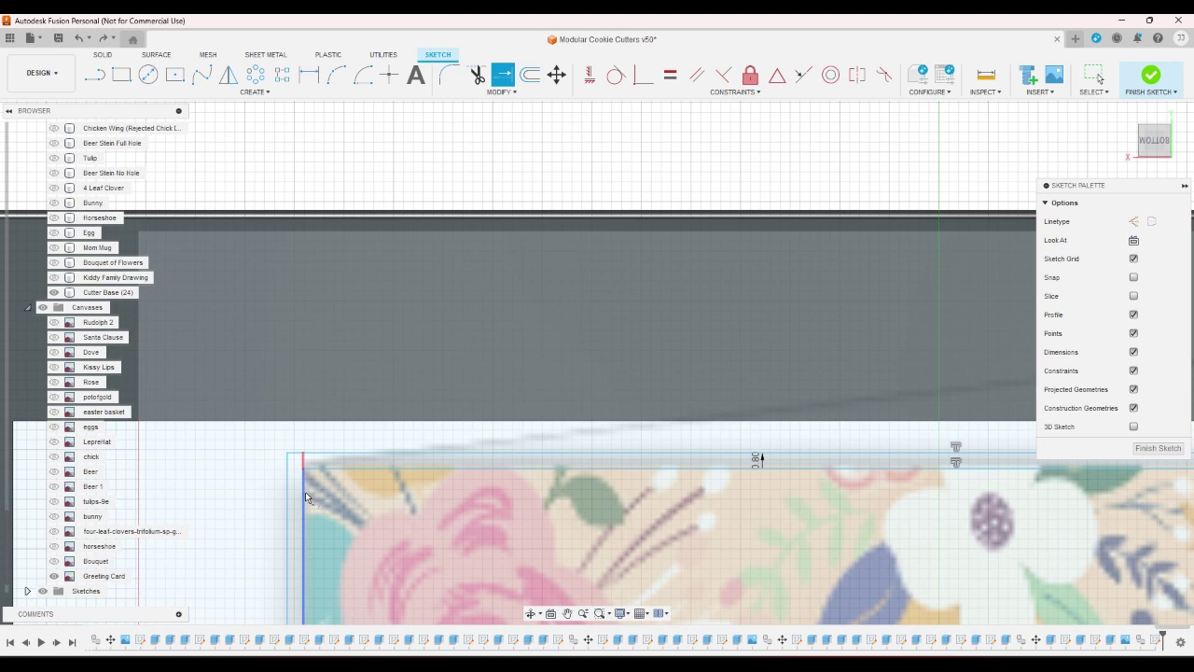
pyautogui.click(305, 492)
# Step: Draw a slanted line about 12 mm long with a short perpendicular leg from the extended edge, and another about 14 mm from the outer corner
pyautogui.click(94, 75)
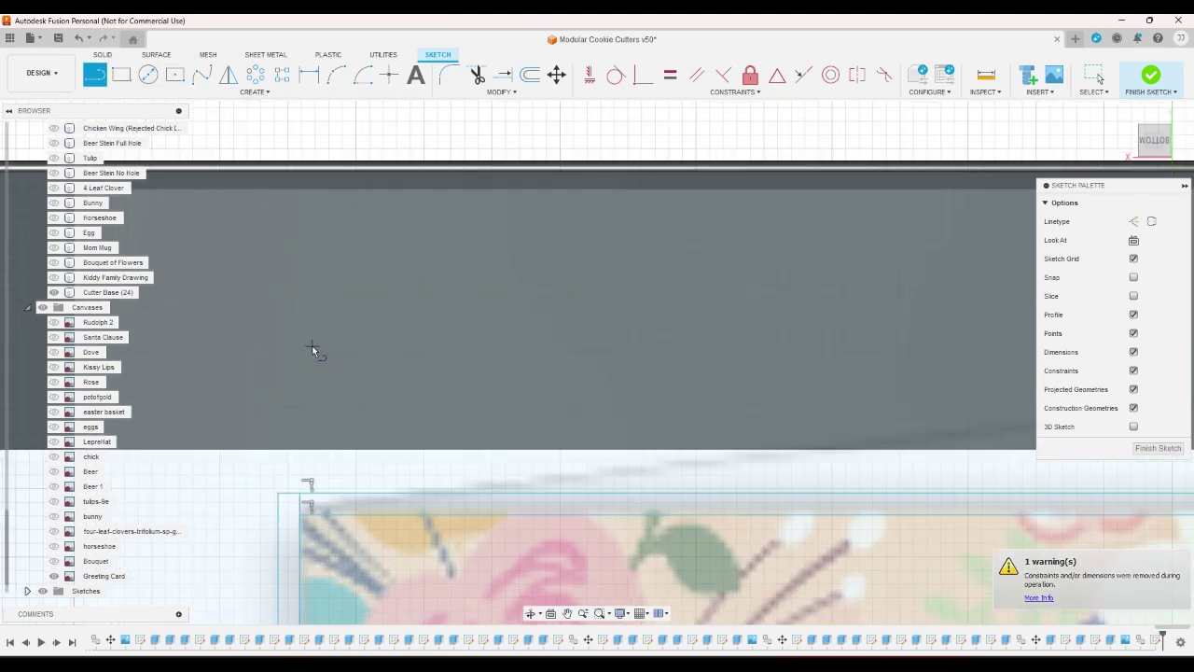
pyautogui.scroll(-1, 300, 362)
pyautogui.scroll(1, 304, 404)
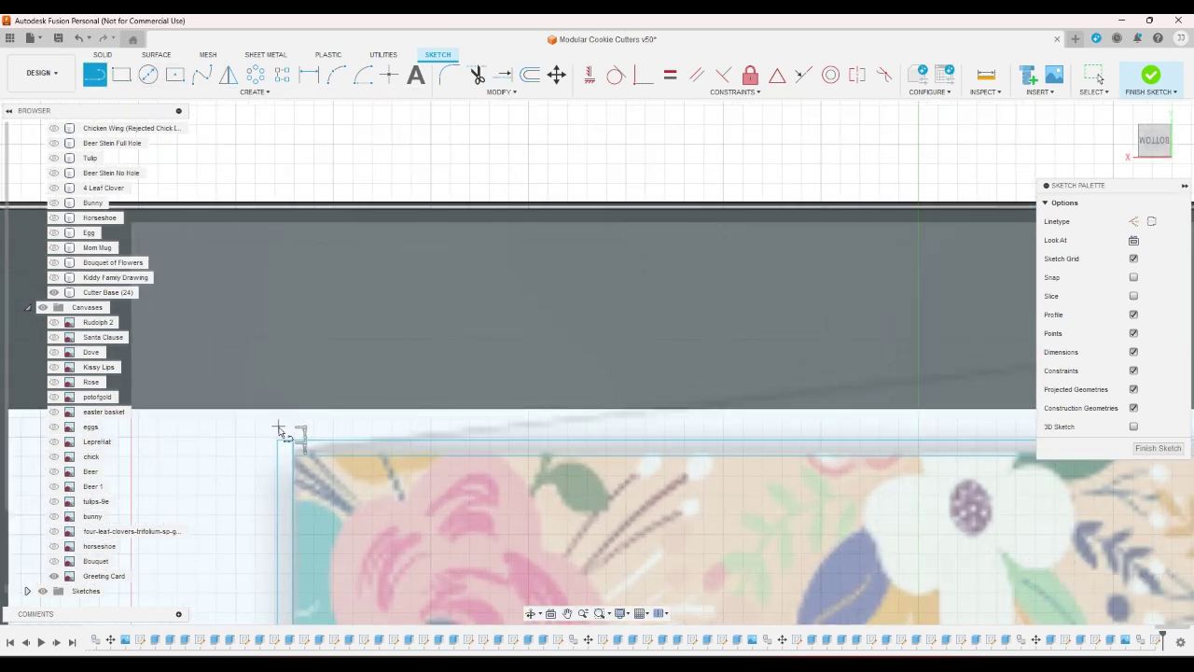
pyautogui.click(298, 443)
pyautogui.click(521, 378)
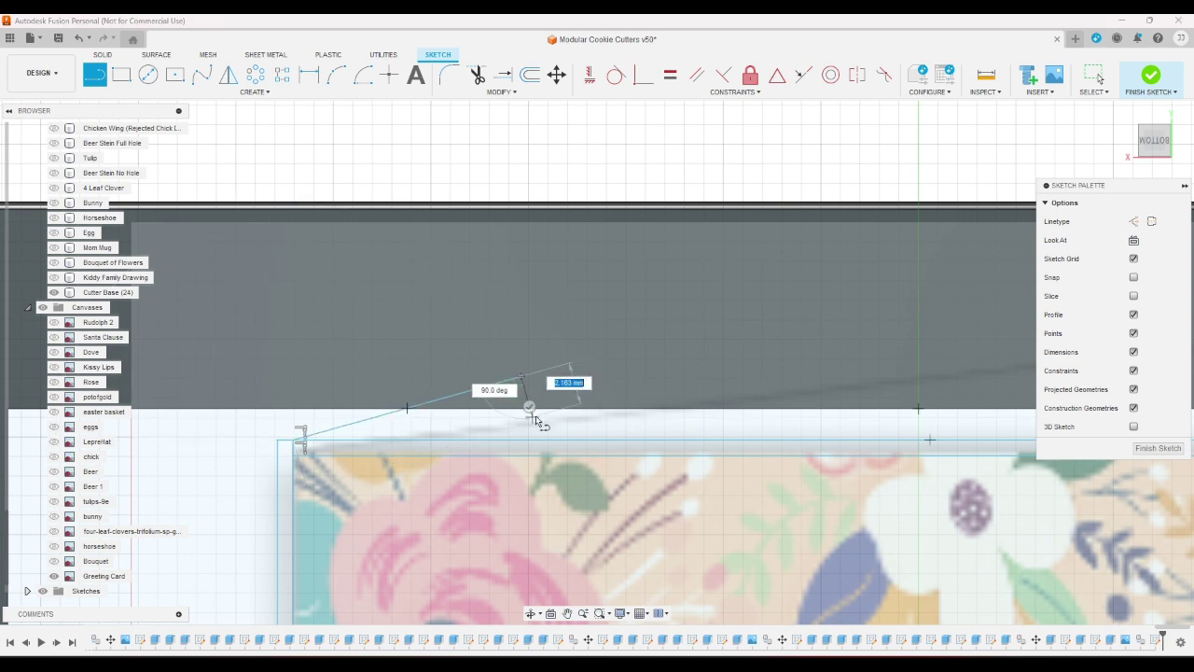
pyautogui.doubleClick(532, 416)
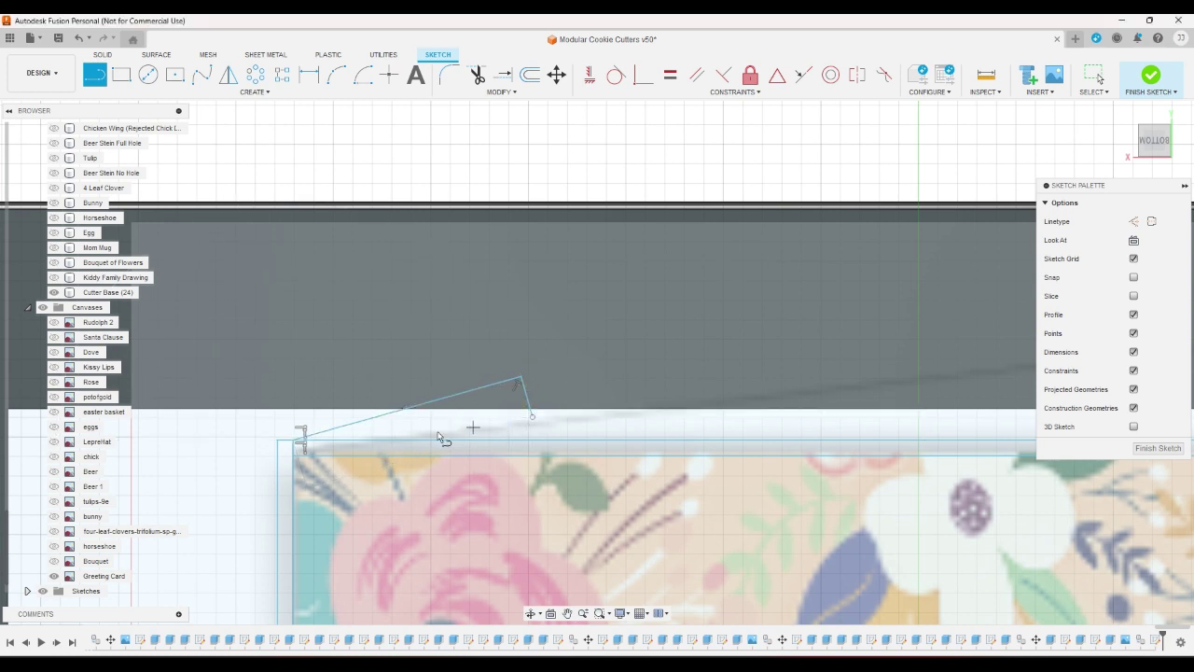
pyautogui.click(278, 442)
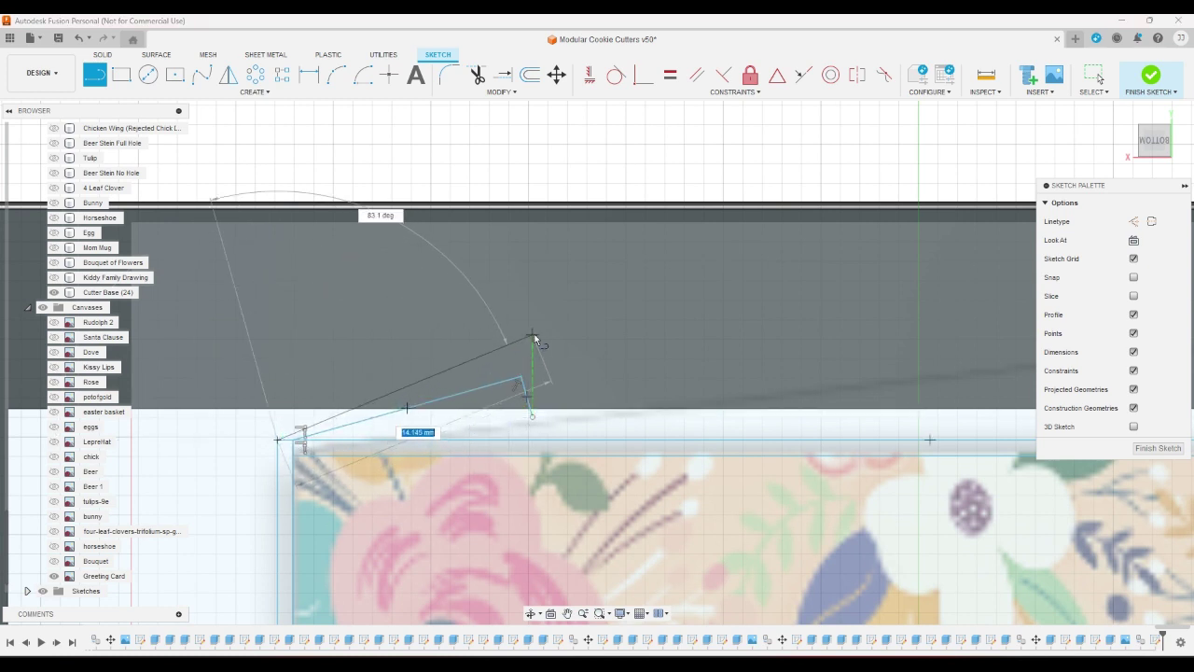
pyautogui.click(532, 334)
pyautogui.scroll(-5, 392, 351)
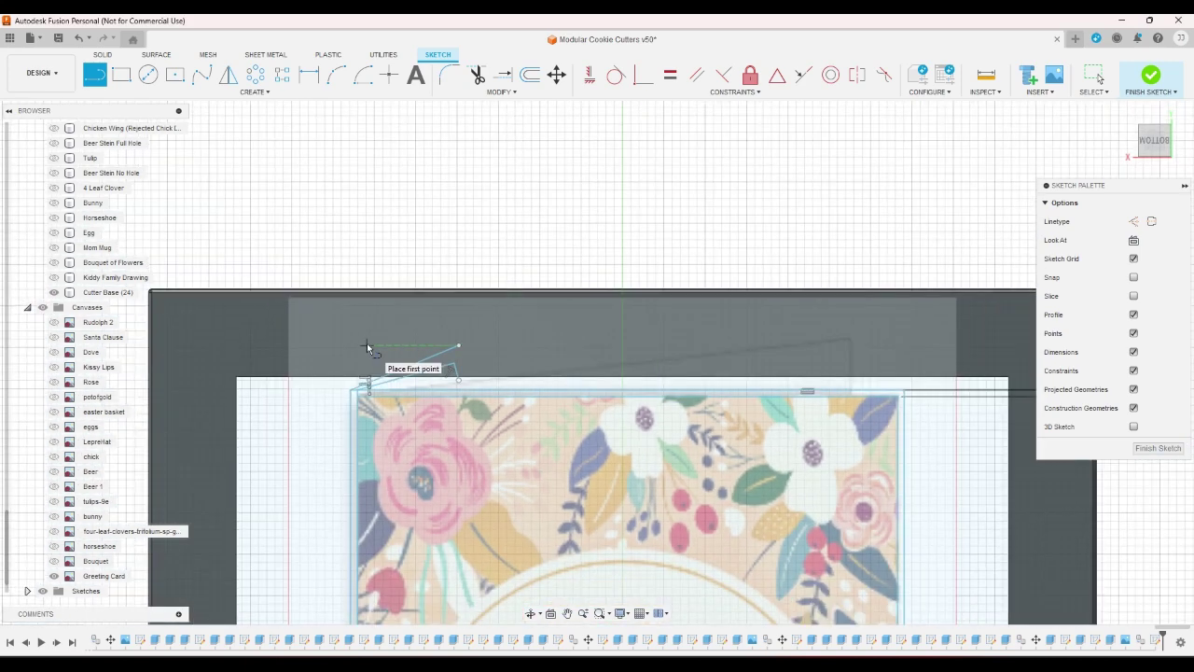
pyautogui.scroll(5, 383, 378)
pyautogui.press('Escape')
# Step: Delete the two slanted lines that start at the card's upper-left corner
pyautogui.click(382, 371)
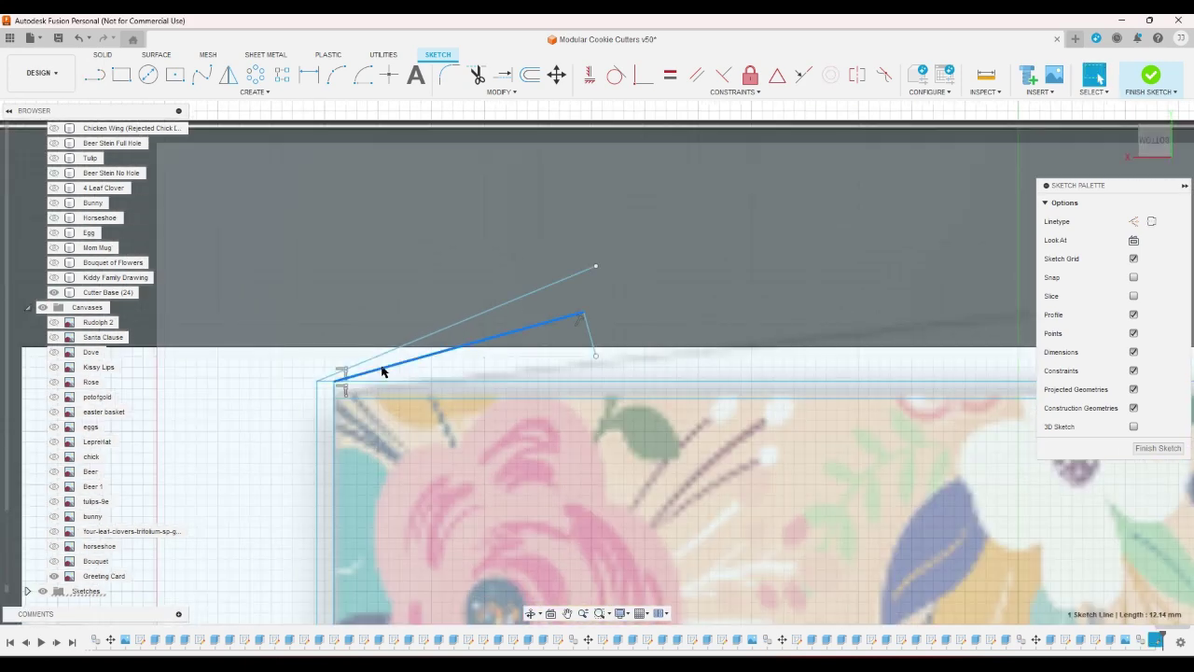
pyautogui.press('Delete')
pyautogui.click(482, 322)
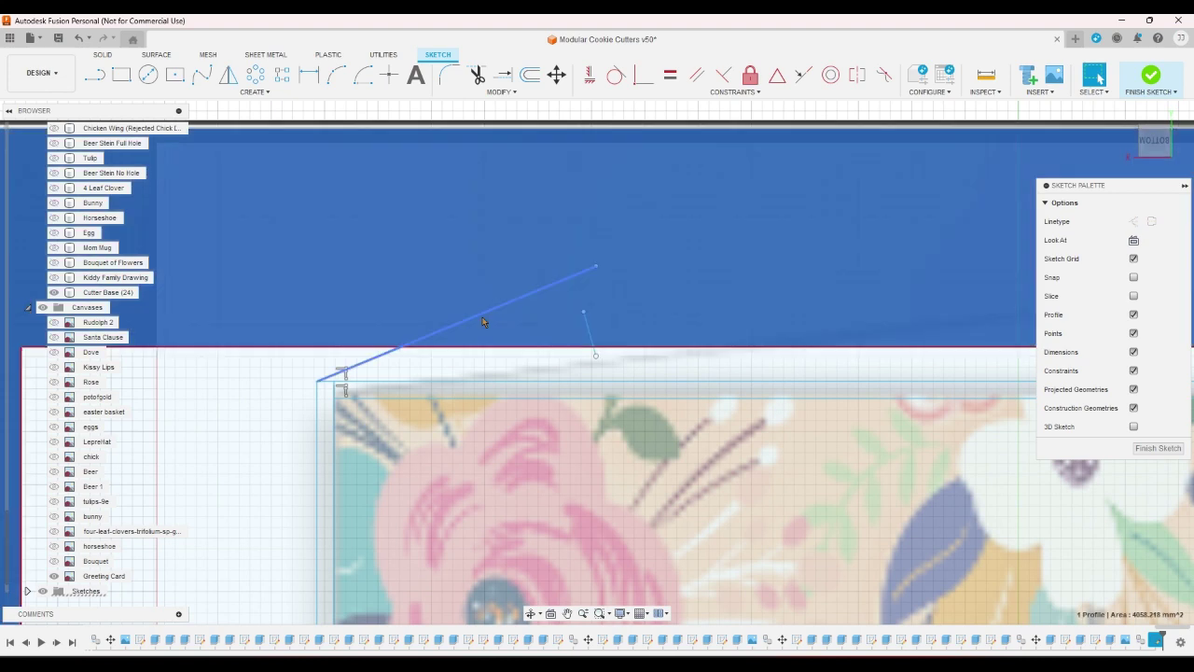
pyautogui.click(486, 312)
pyautogui.press('Delete')
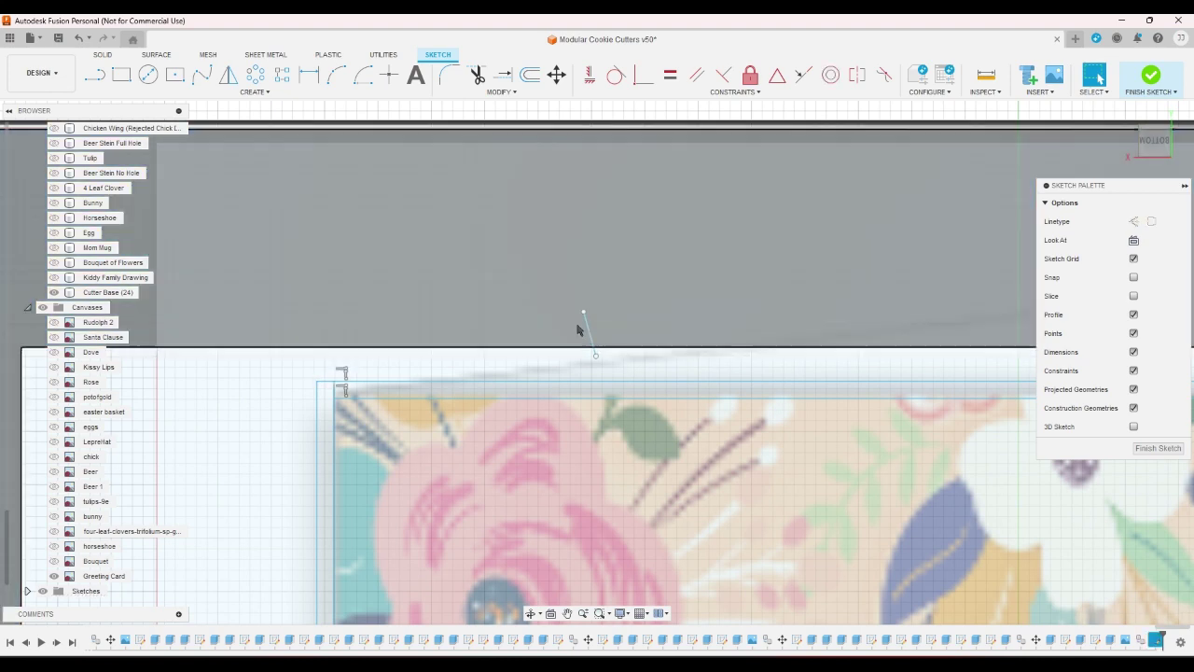
# Step: Delete all remaining card outline lines from the sketch, including both rectangles and the short leftover line
pyautogui.scroll(-5, 395, 248)
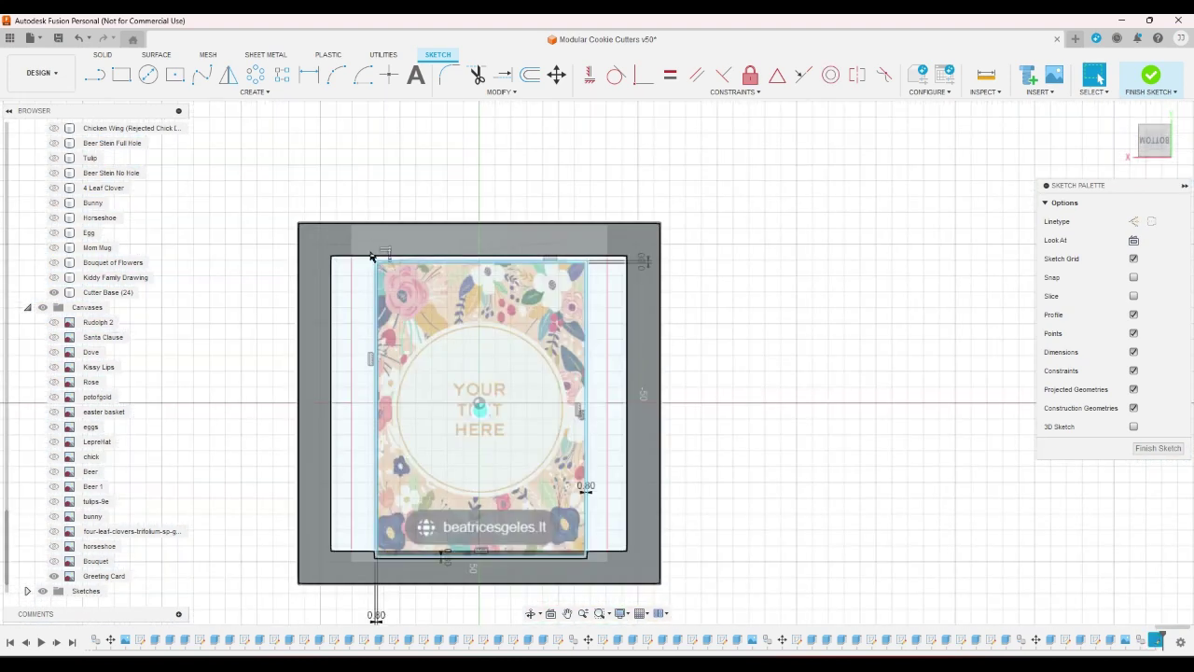
pyautogui.scroll(2, 367, 247)
pyautogui.moveTo(365, 259); pyautogui.dragTo(657, 380)
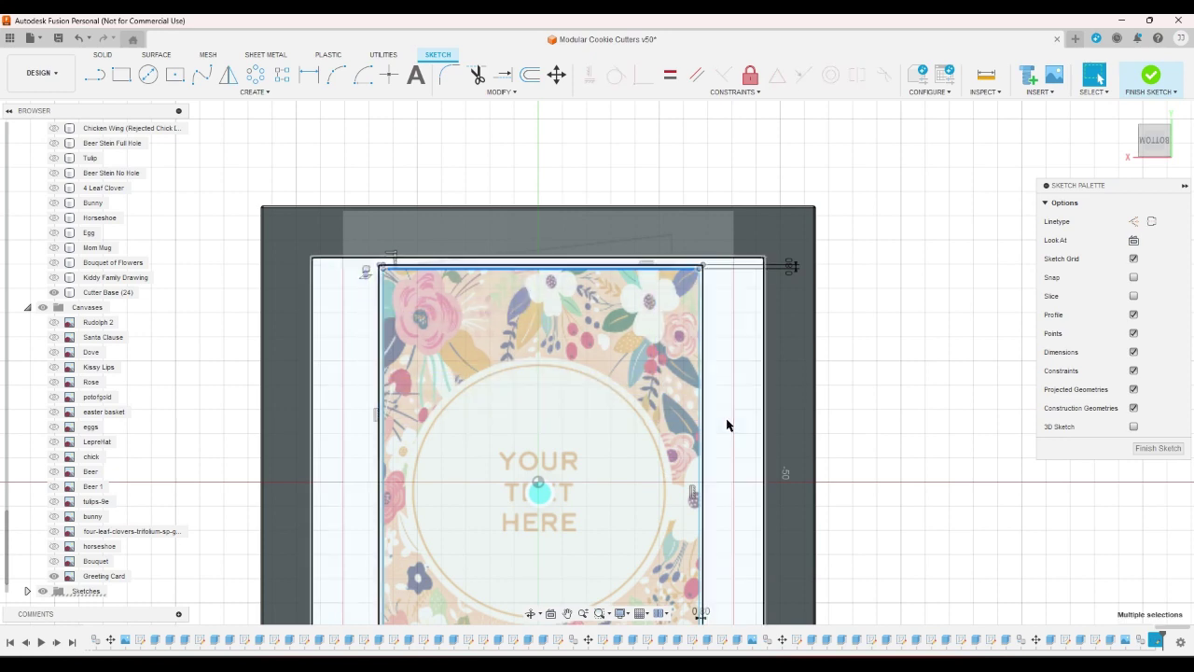
pyautogui.scroll(-4, 727, 332)
pyautogui.scroll(2, 742, 455)
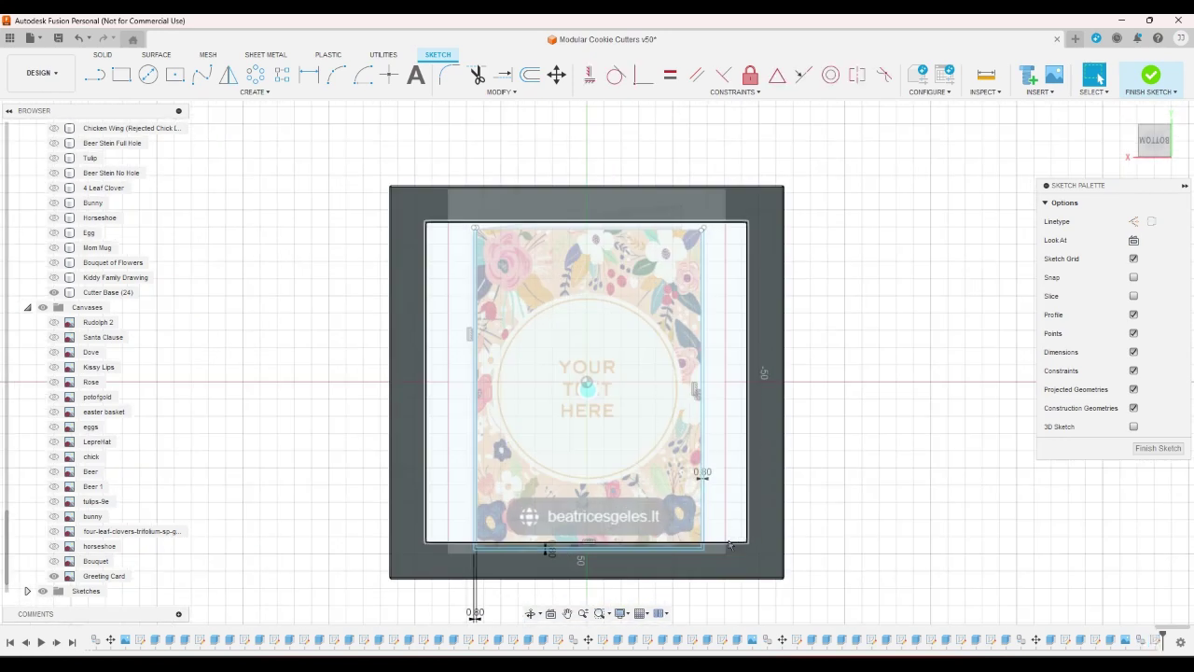
pyautogui.moveTo(718, 558)
pyautogui.mouseDown()
pyautogui.moveTo(517, 231)
pyautogui.moveTo(450, 187)
pyautogui.mouseUp()
pyautogui.click(979, 333)
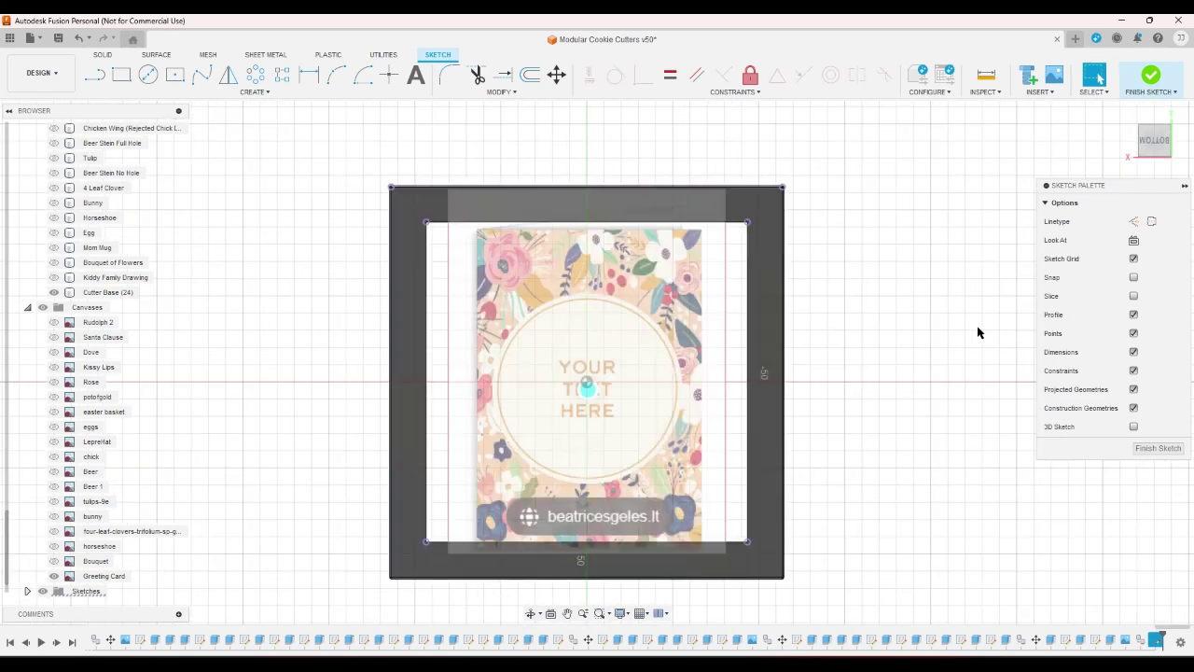
# Step: Draw a closed triangle around the card's raised flap, starting at the card's upper-left corner, with a vertical side about 8.7 mm high
pyautogui.scroll(2, 880, 301)
pyautogui.click(94, 72)
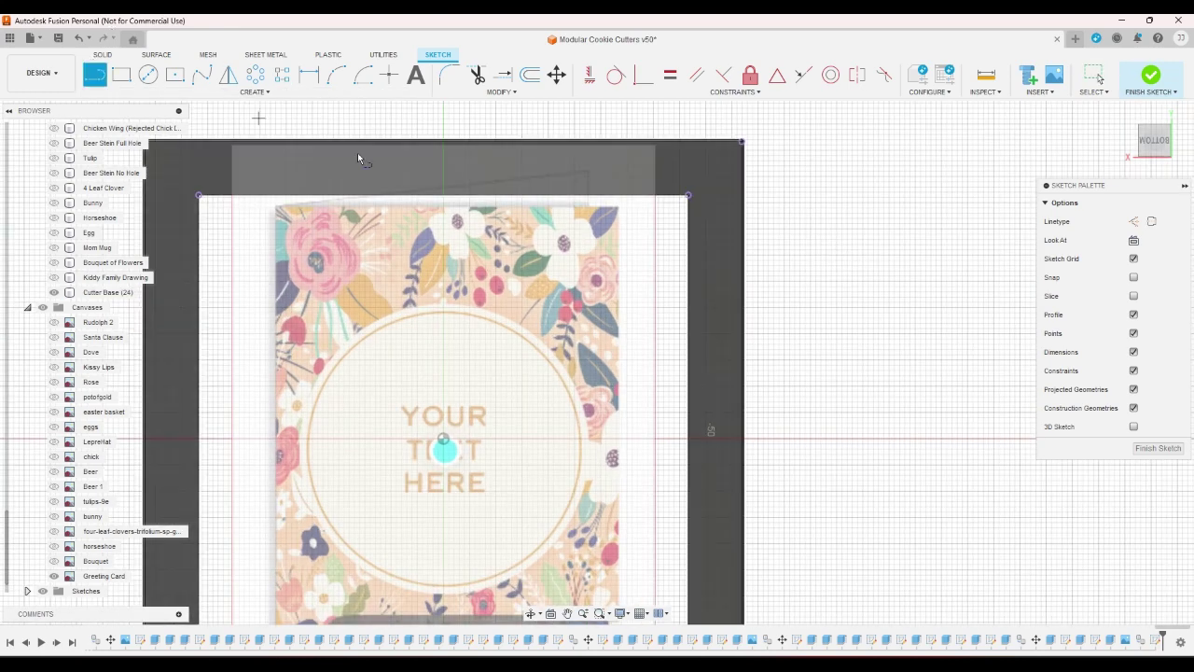
pyautogui.scroll(2, 551, 211)
pyautogui.scroll(-2, 564, 209)
pyautogui.scroll(2, 569, 207)
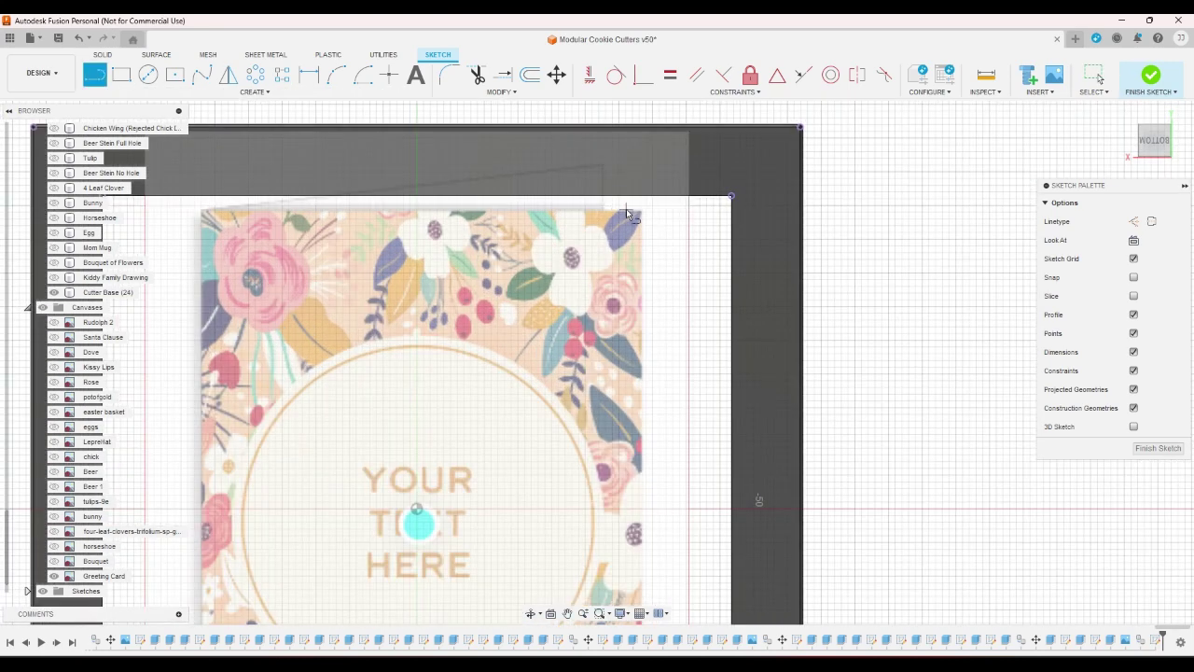
pyautogui.scroll(1, 233, 211)
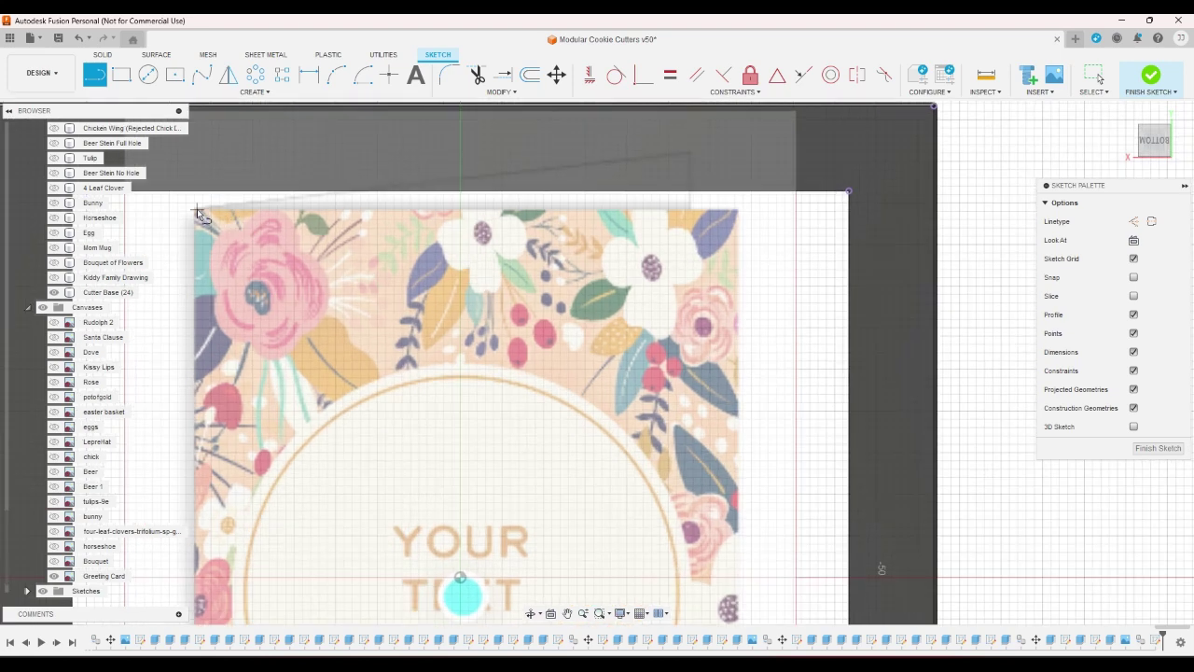
pyautogui.click(193, 207)
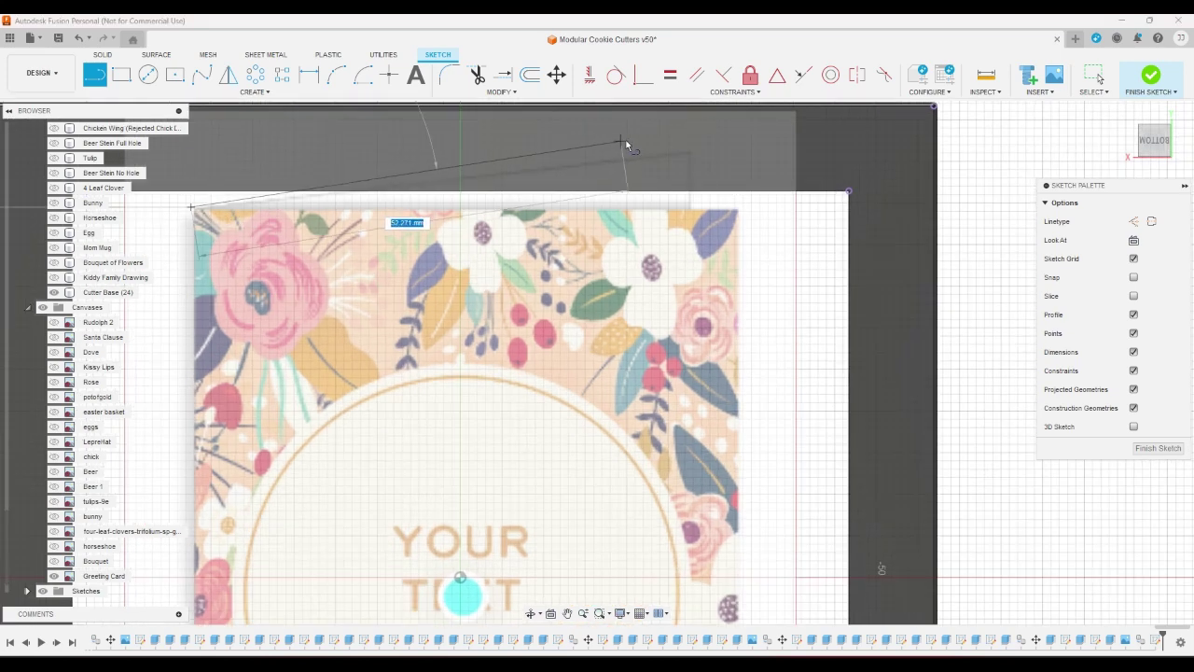
pyautogui.click(697, 137)
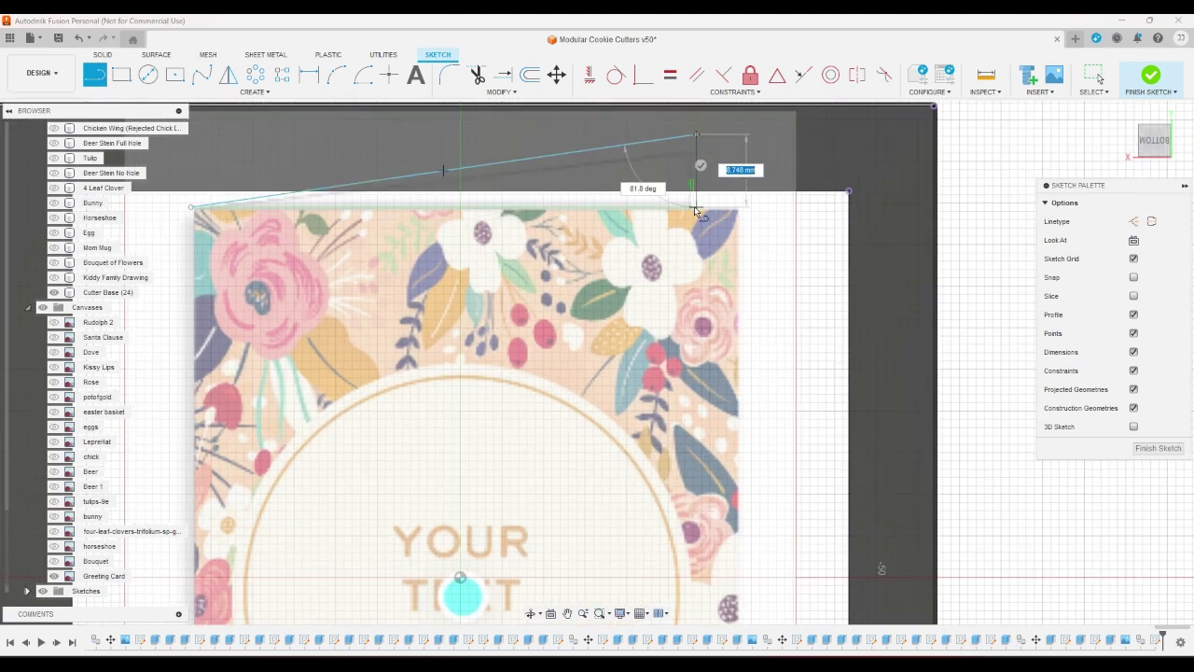
pyautogui.click(696, 206)
pyautogui.click(192, 208)
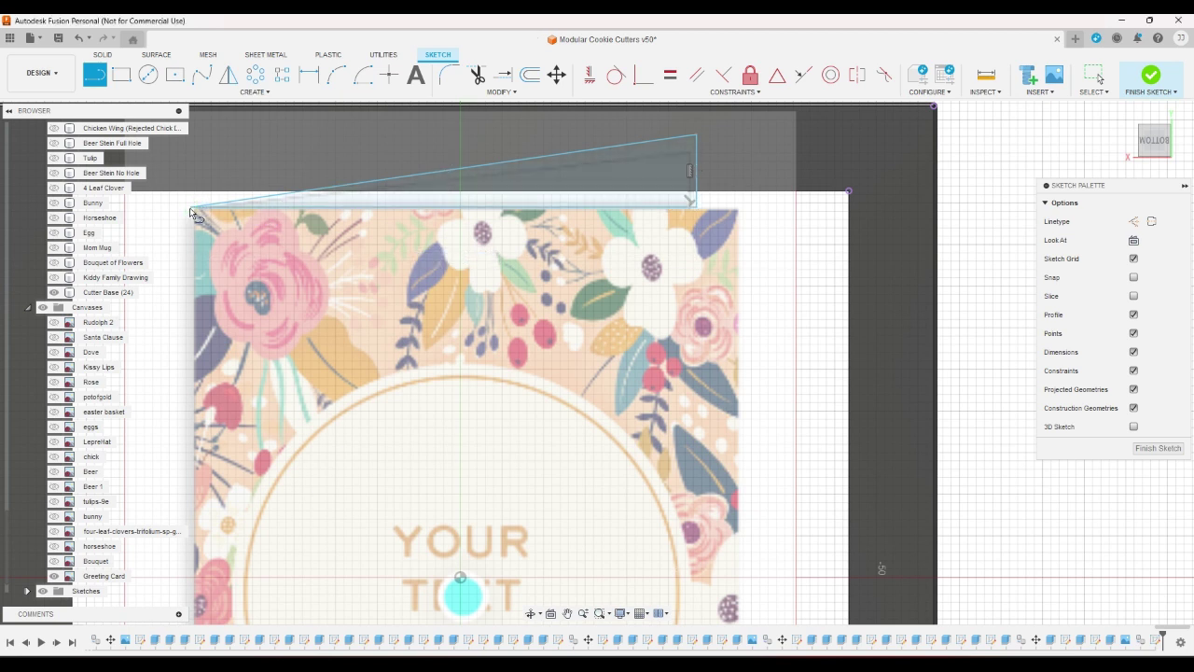
# Step: Offset the flap triangle outward with an offset position of -0.8 mm
pyautogui.click(530, 75)
pyautogui.click(579, 154)
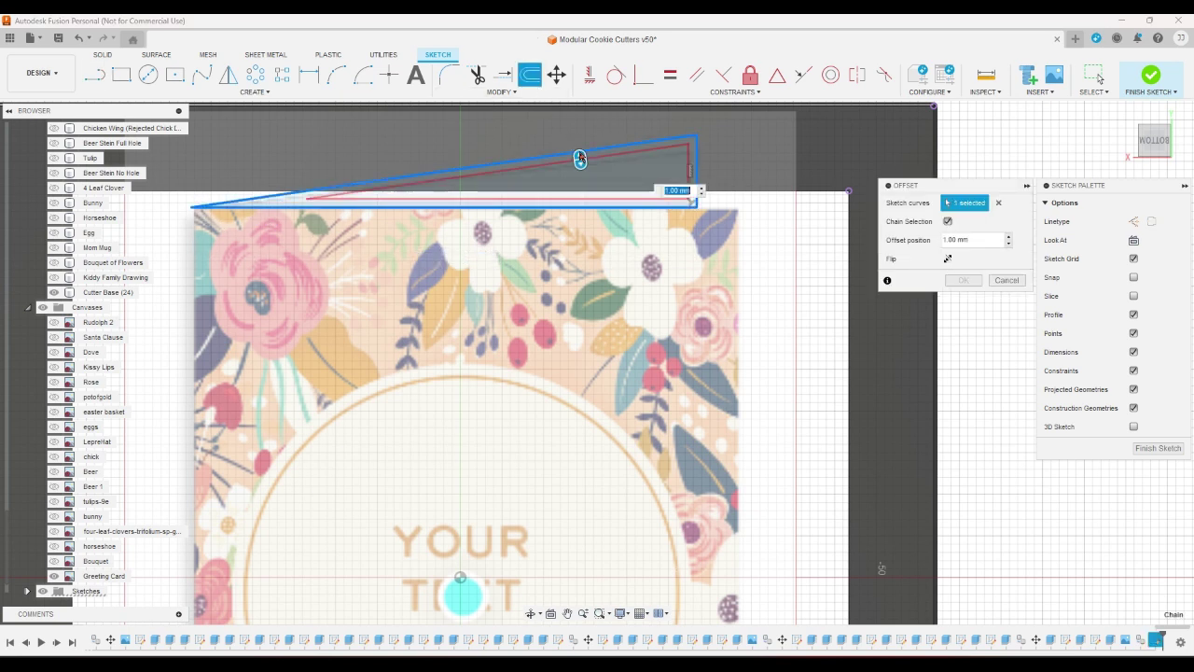
pyautogui.write('-.8')
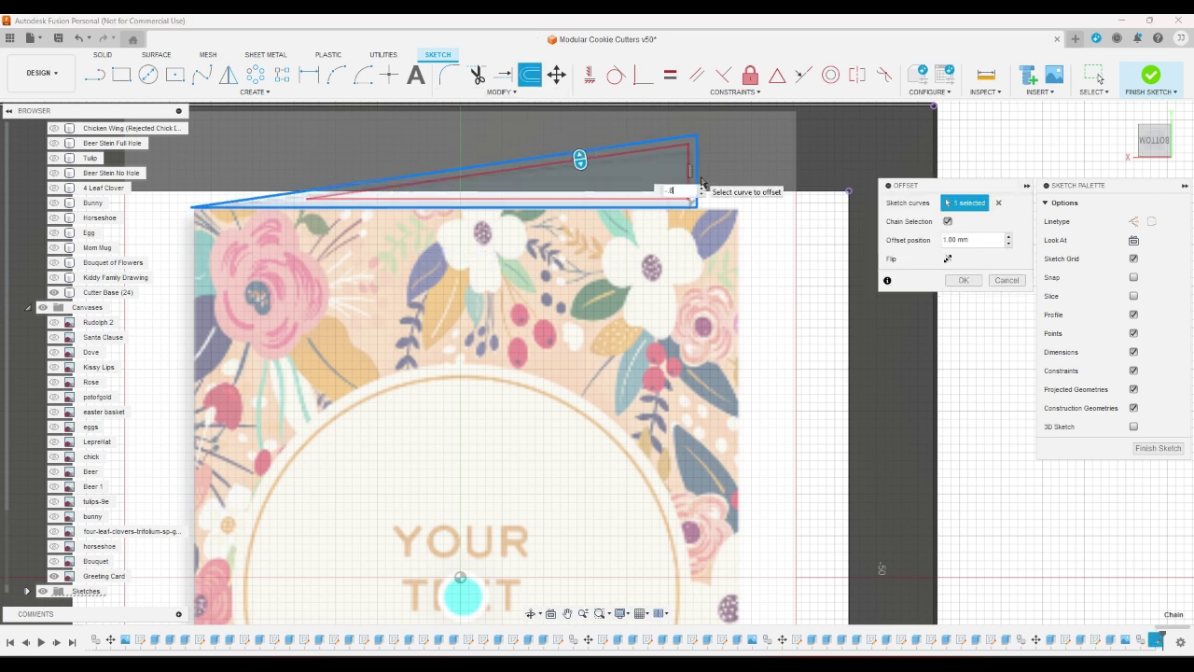
pyautogui.press('Return')
pyautogui.scroll(-3, 771, 221)
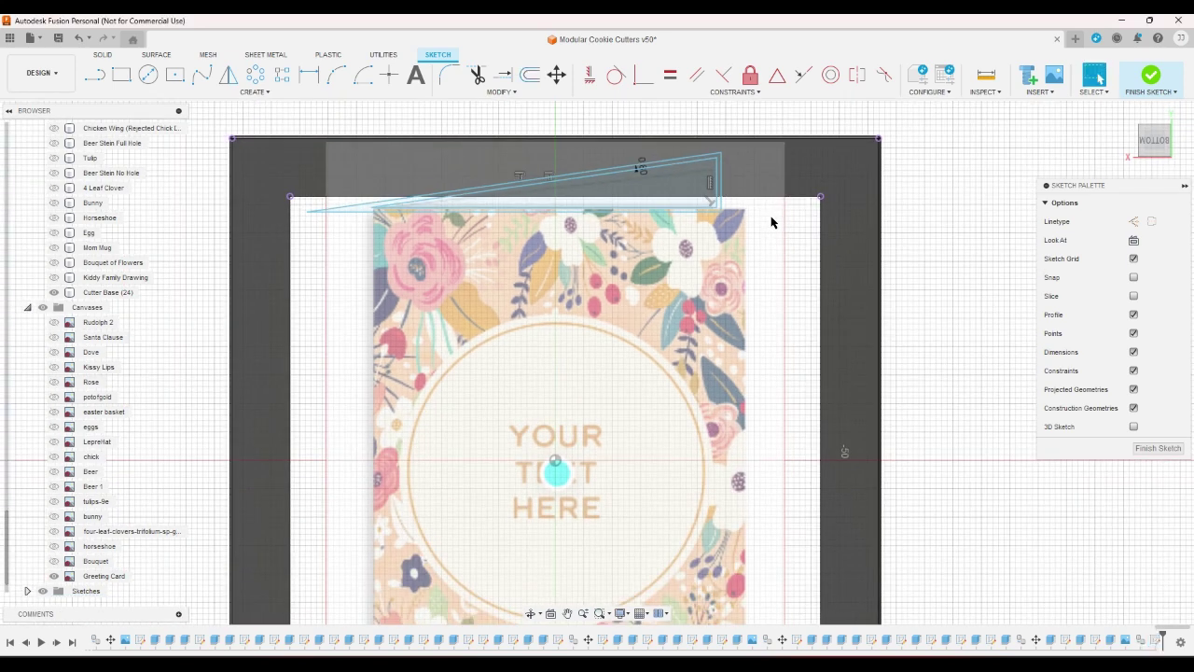
pyautogui.rightClick(782, 264)
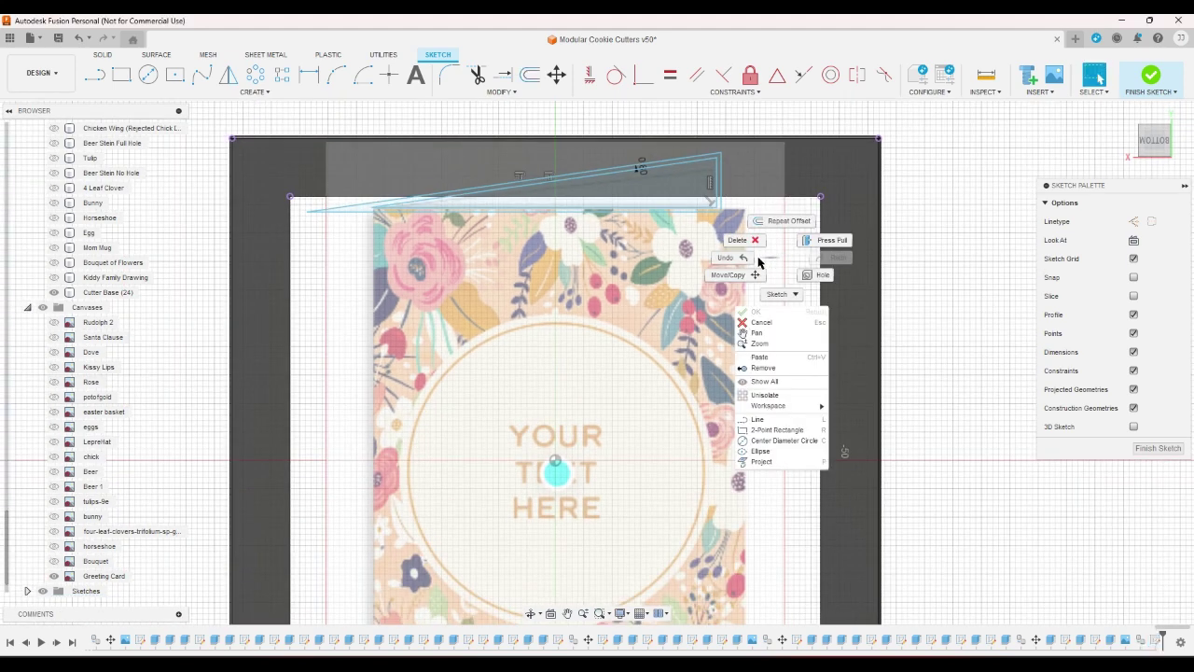
pyautogui.scroll(2, 439, 186)
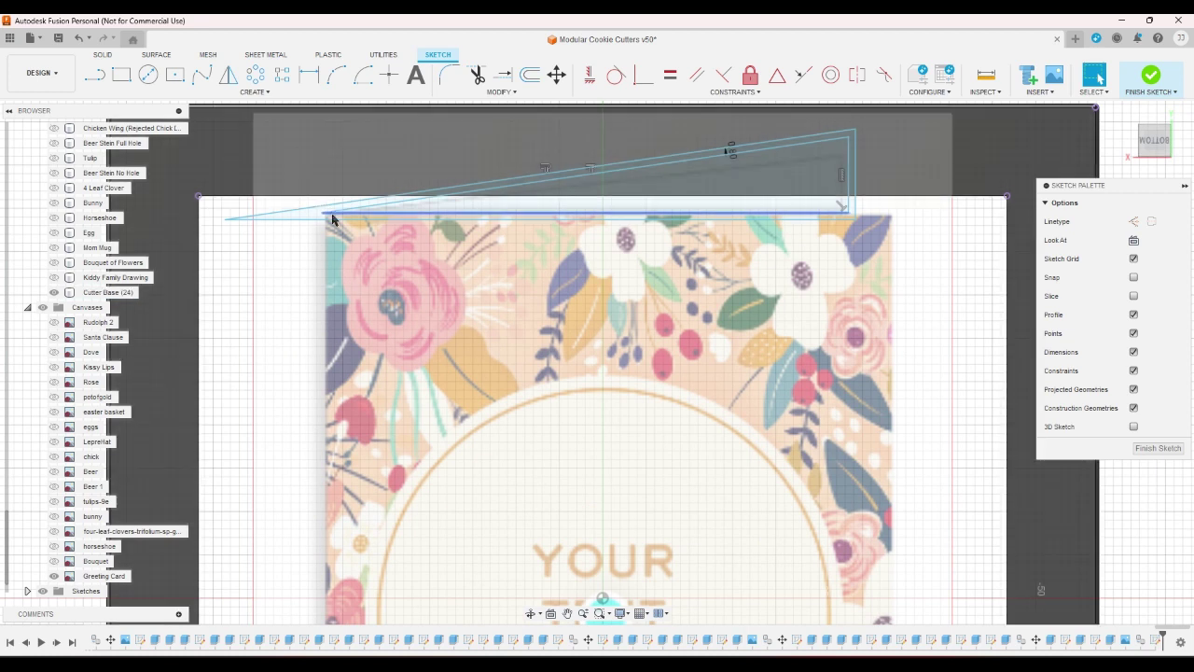
# Step: Move the inner flap triangle's left tip inward, and draw a horizontal line from it to the outer slanted side
pyautogui.moveTo(338, 218)
pyautogui.mouseDown()
pyautogui.moveTo(389, 204)
pyautogui.moveTo(366, 214)
pyautogui.mouseUp()
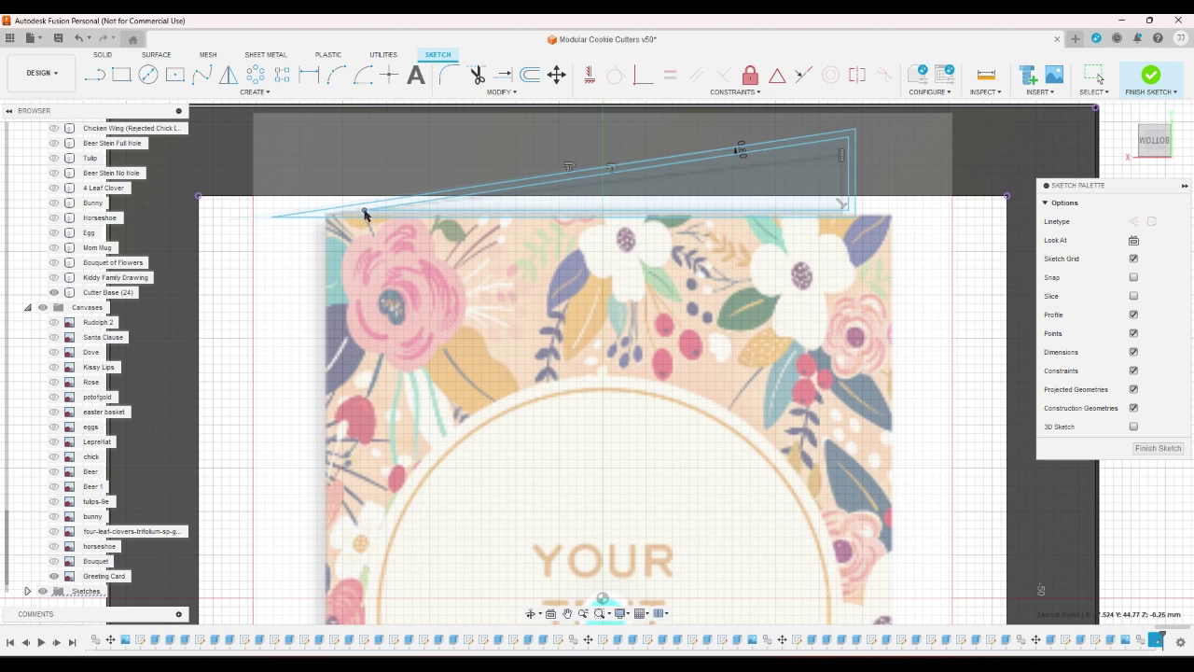
pyautogui.press('l')
pyautogui.scroll(4, 362, 217)
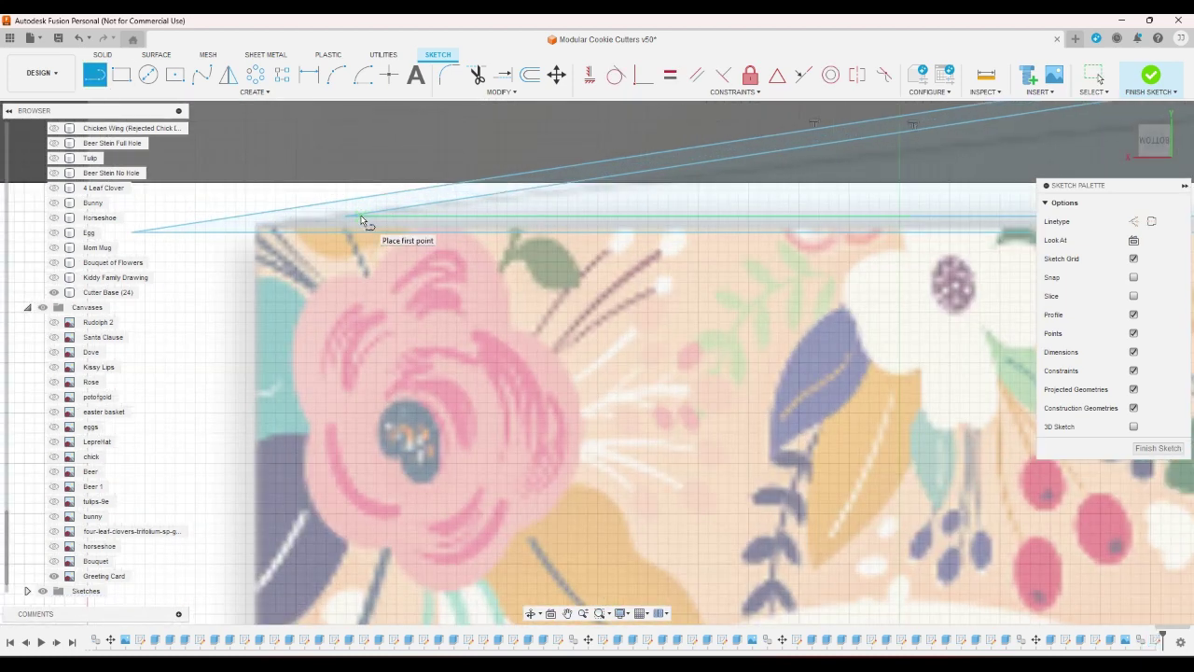
pyautogui.scroll(2, 350, 216)
pyautogui.click(345, 217)
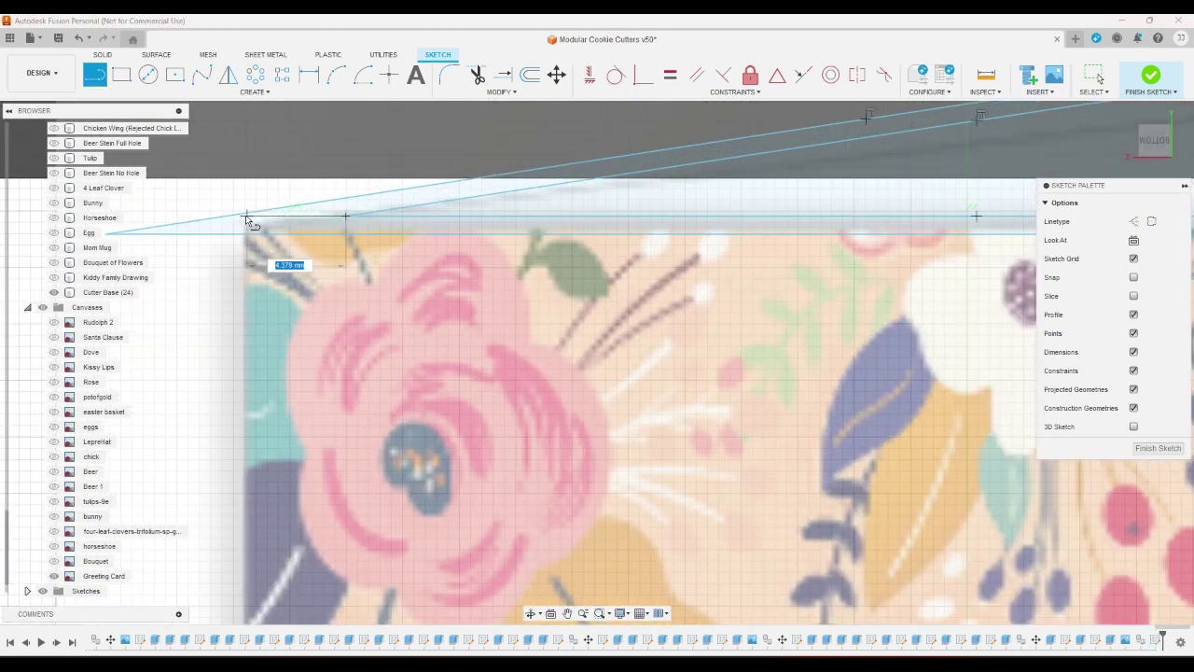
pyautogui.click(231, 221)
pyautogui.scroll(-3, 233, 222)
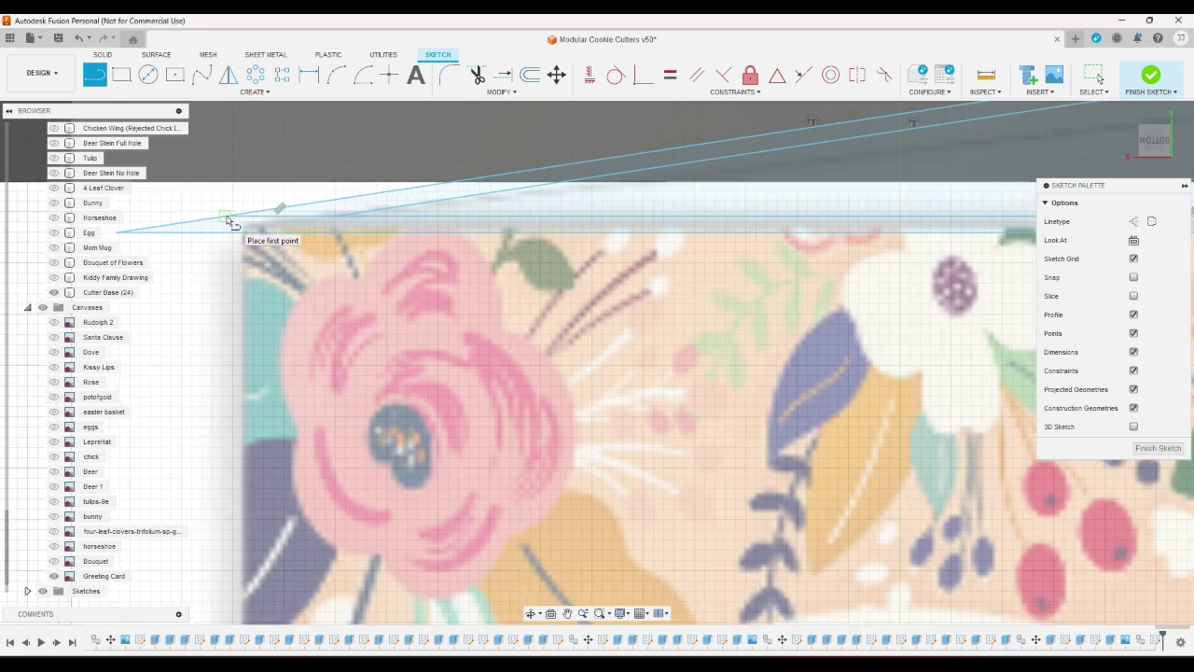
# Step: Draw two vertical lines about 11.7 mm long down from the flap's base line near the card's upper-left corner
pyautogui.scroll(1, 233, 221)
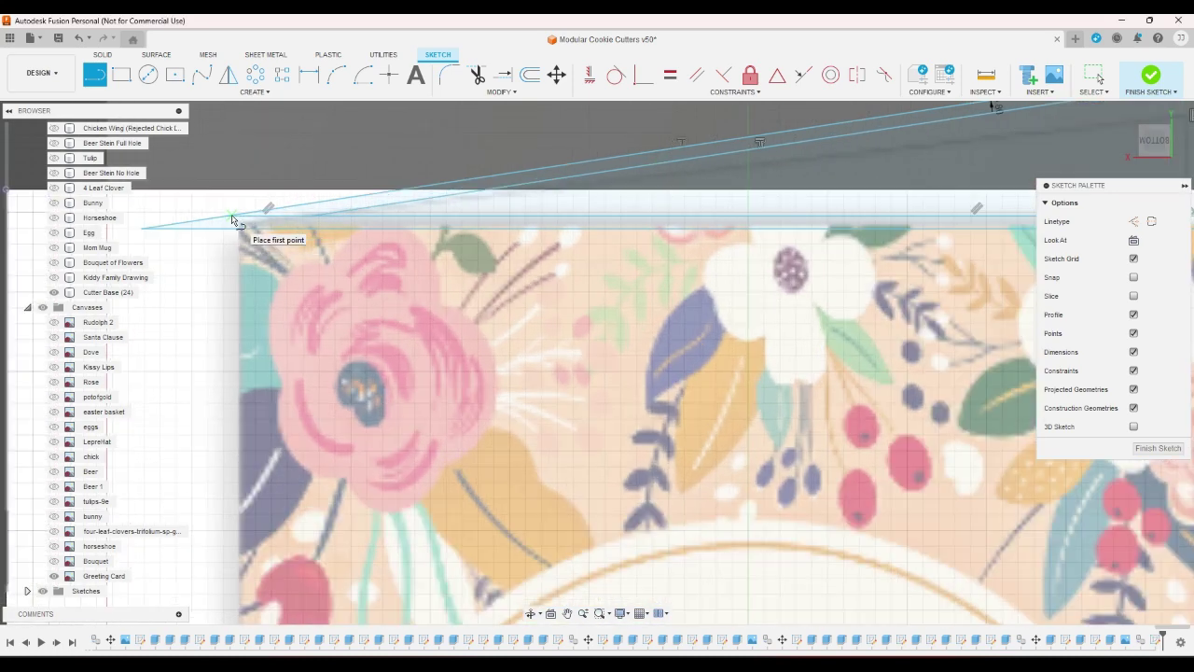
pyautogui.click(227, 226)
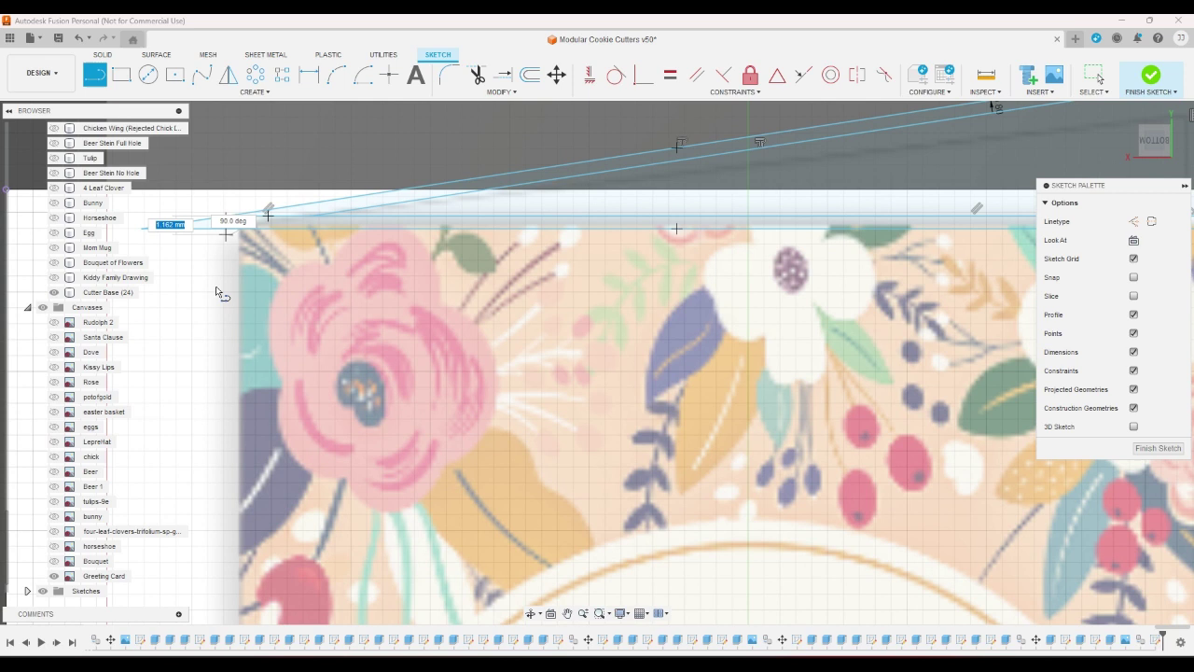
pyautogui.click(225, 403)
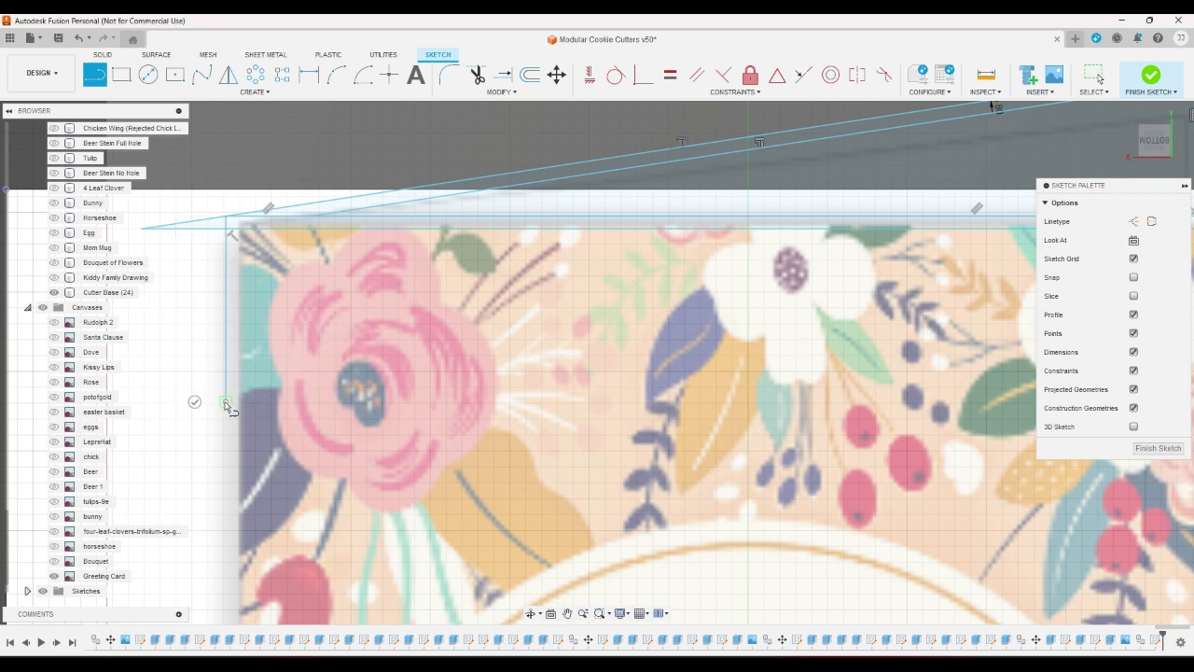
pyautogui.click(272, 215)
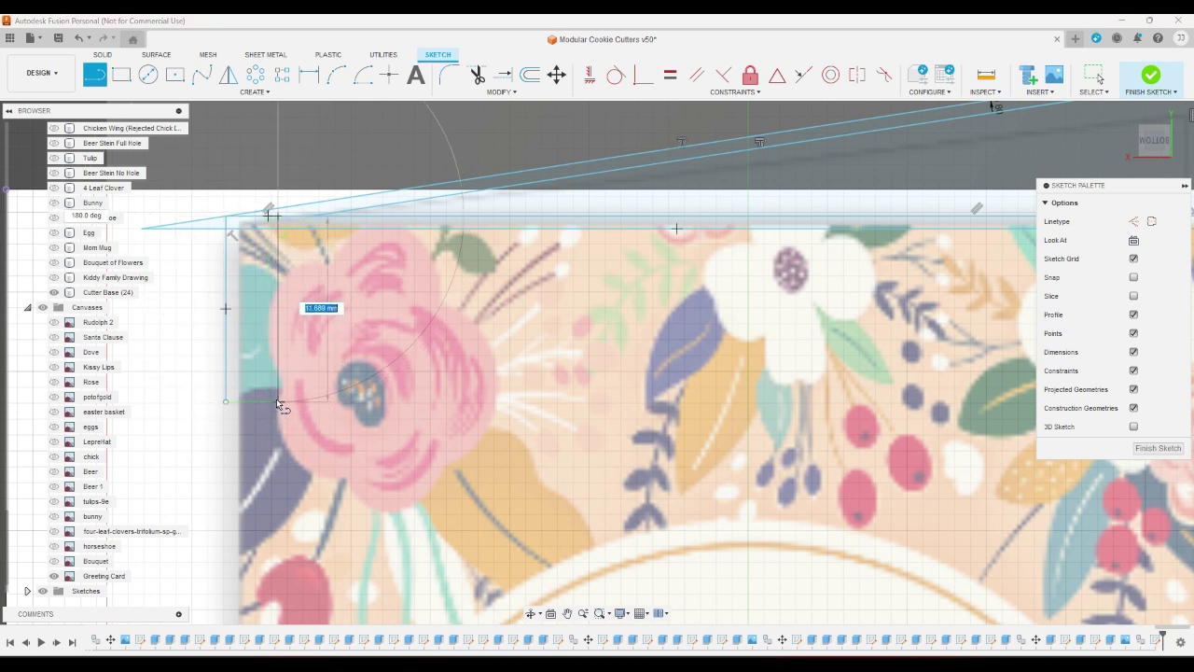
pyautogui.click(278, 403)
# Step: Dimension the spacing between the two vertical lines to 0.8 mm
pyautogui.click(309, 75)
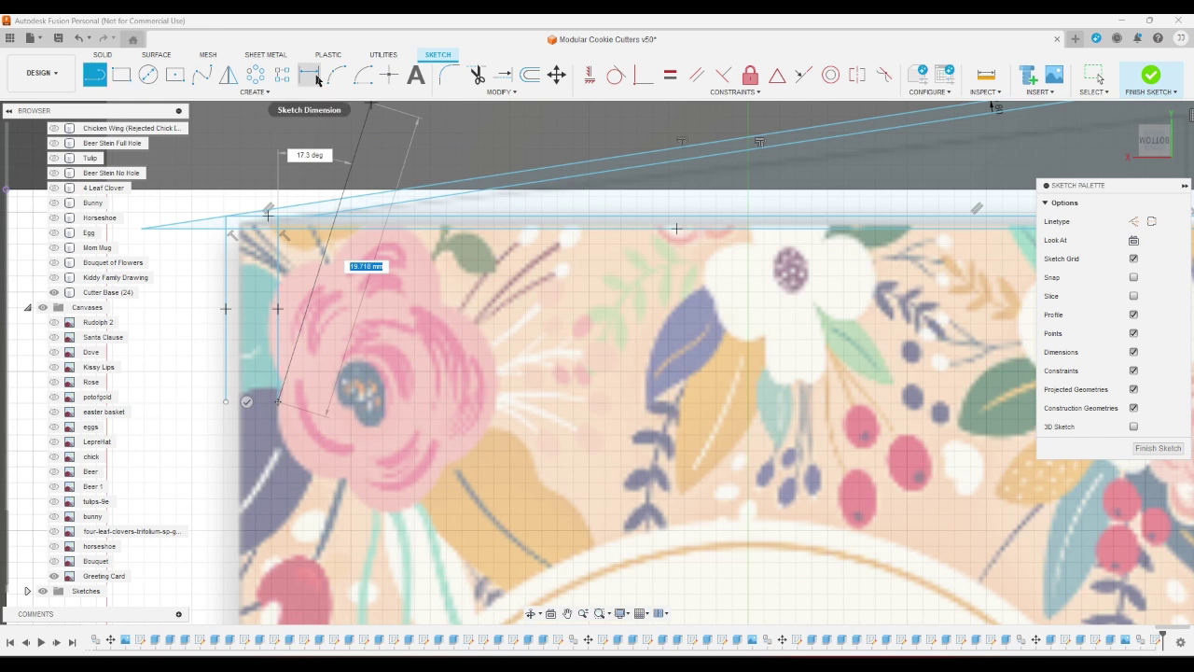
pyautogui.click(277, 271)
pyautogui.click(244, 281)
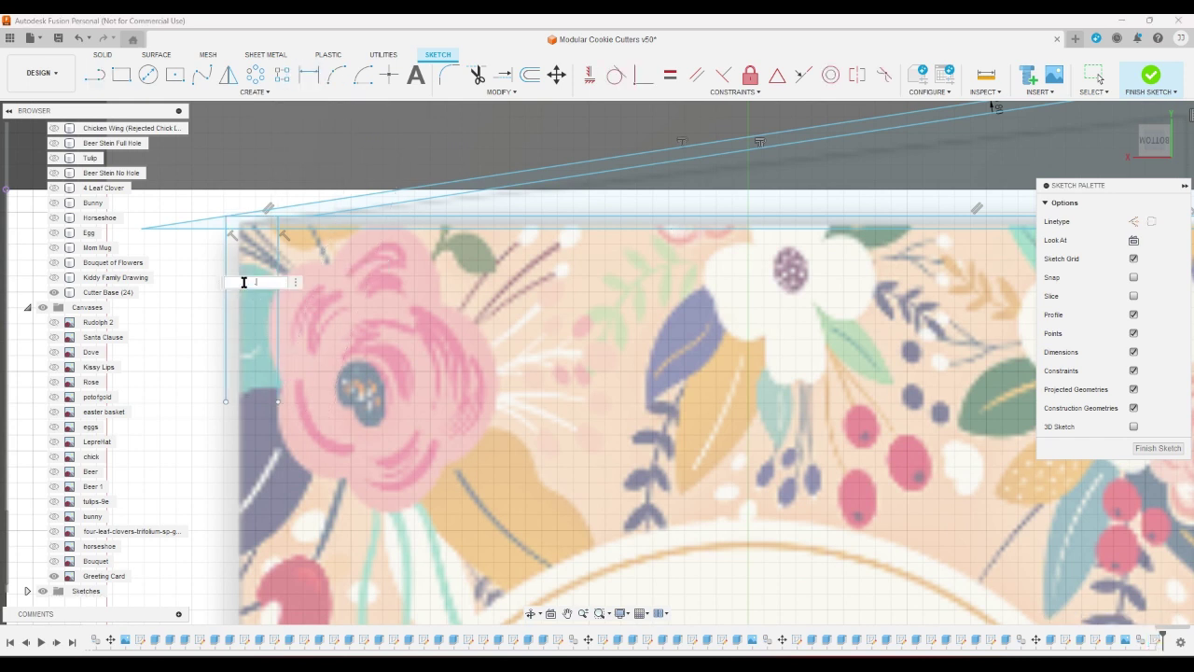
pyautogui.write('.8')
pyautogui.press('Return')
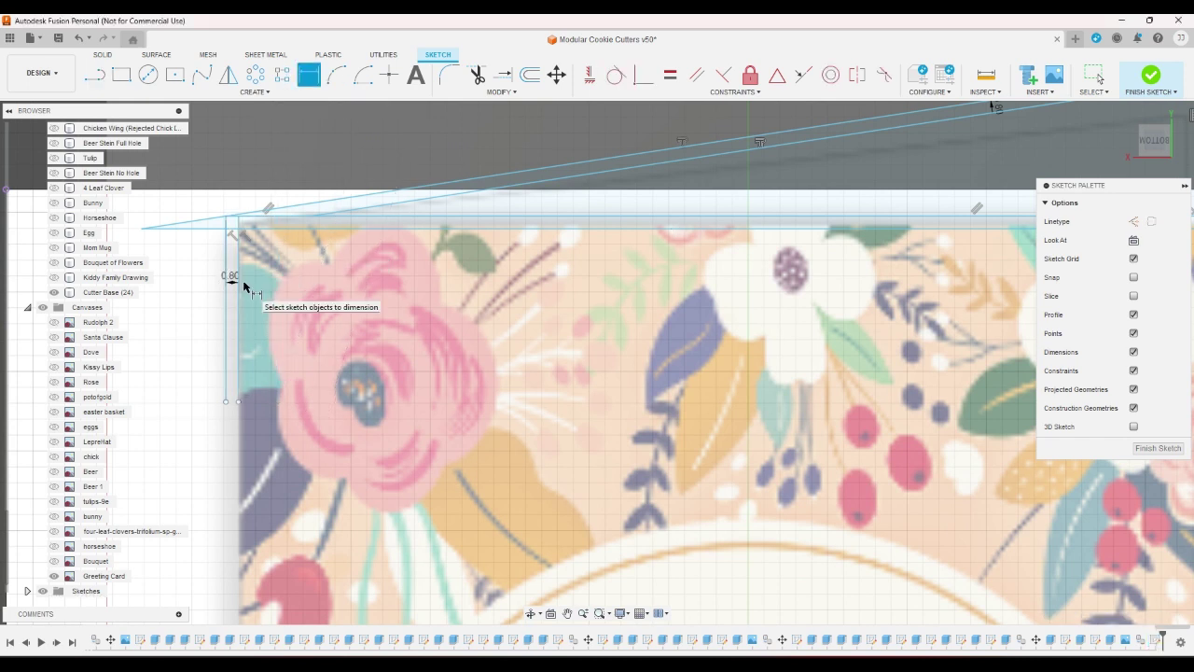
# Step: Undo the 0.8 mm spacing dimension and the two vertical lines
pyautogui.scroll(2, 244, 285)
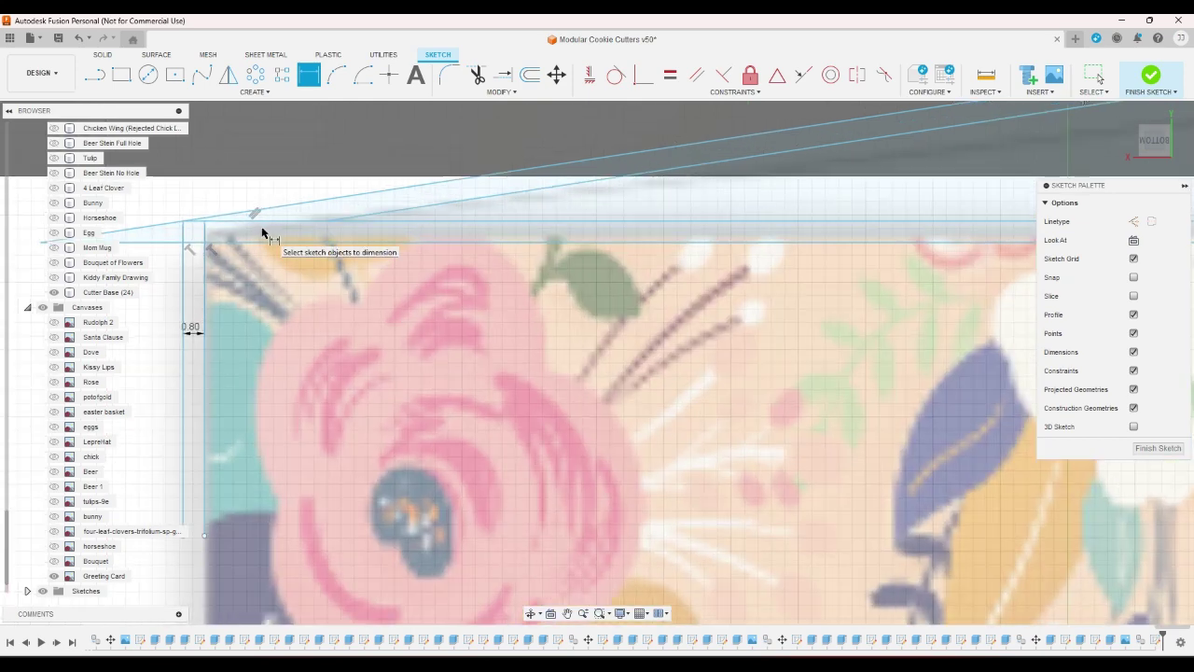
pyautogui.click(206, 264)
pyautogui.rightClick(238, 270)
pyautogui.click(199, 272)
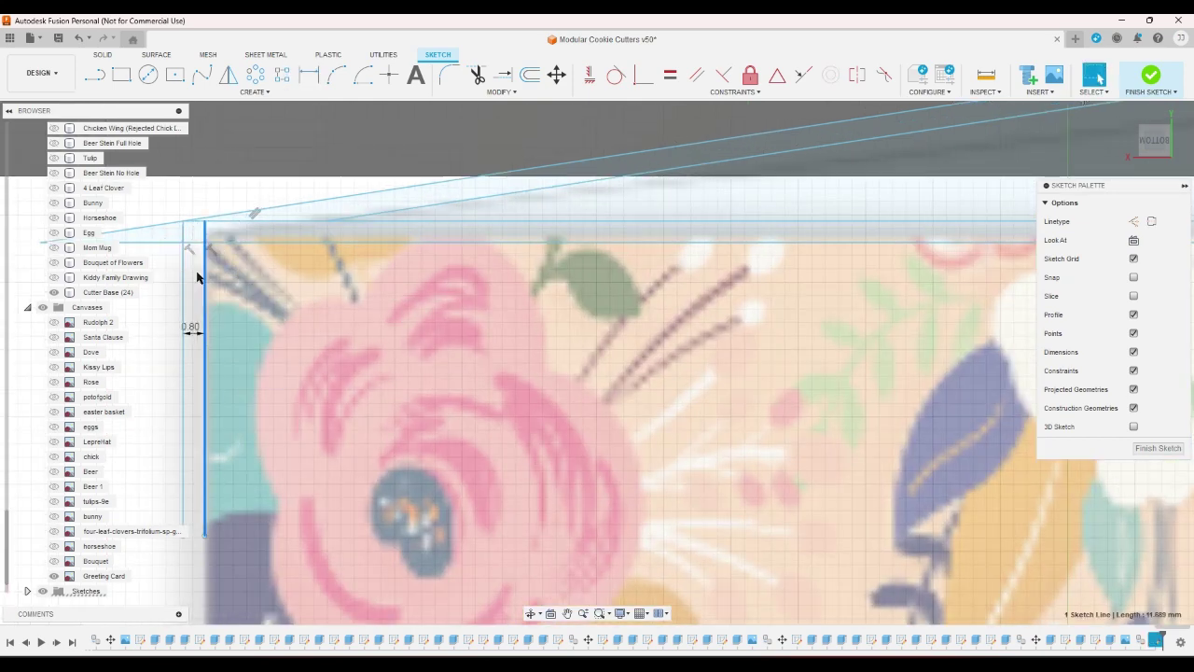
pyautogui.hotkey('ctrl', 'z')
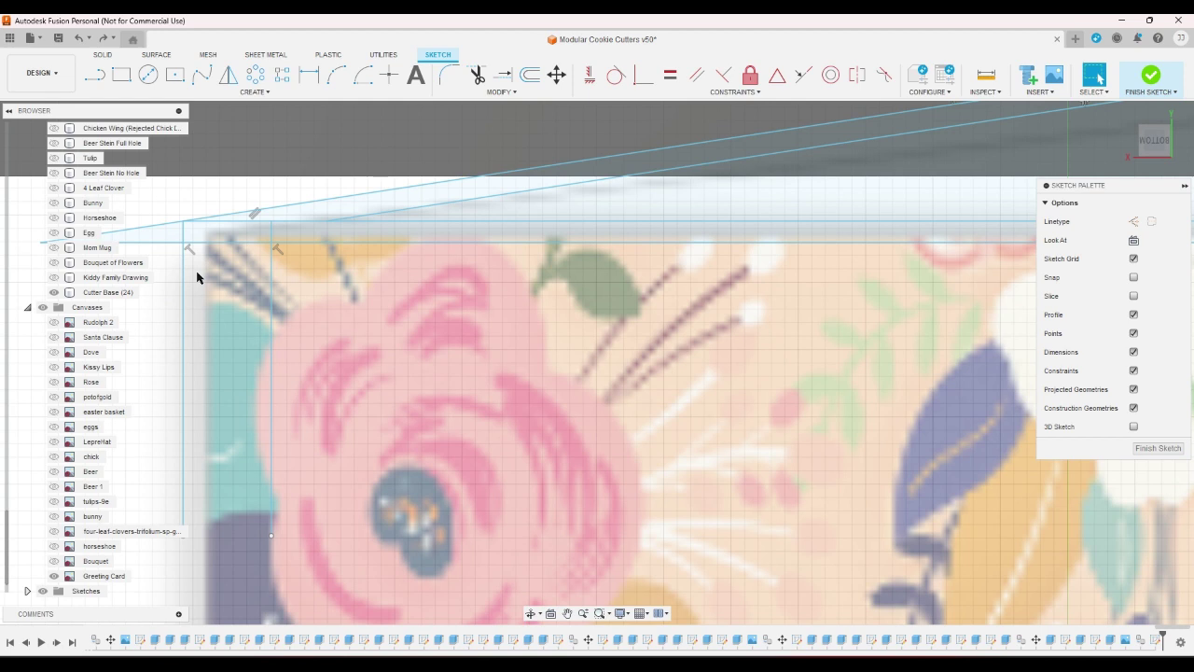
pyautogui.hotkey('ctrl', 'z')
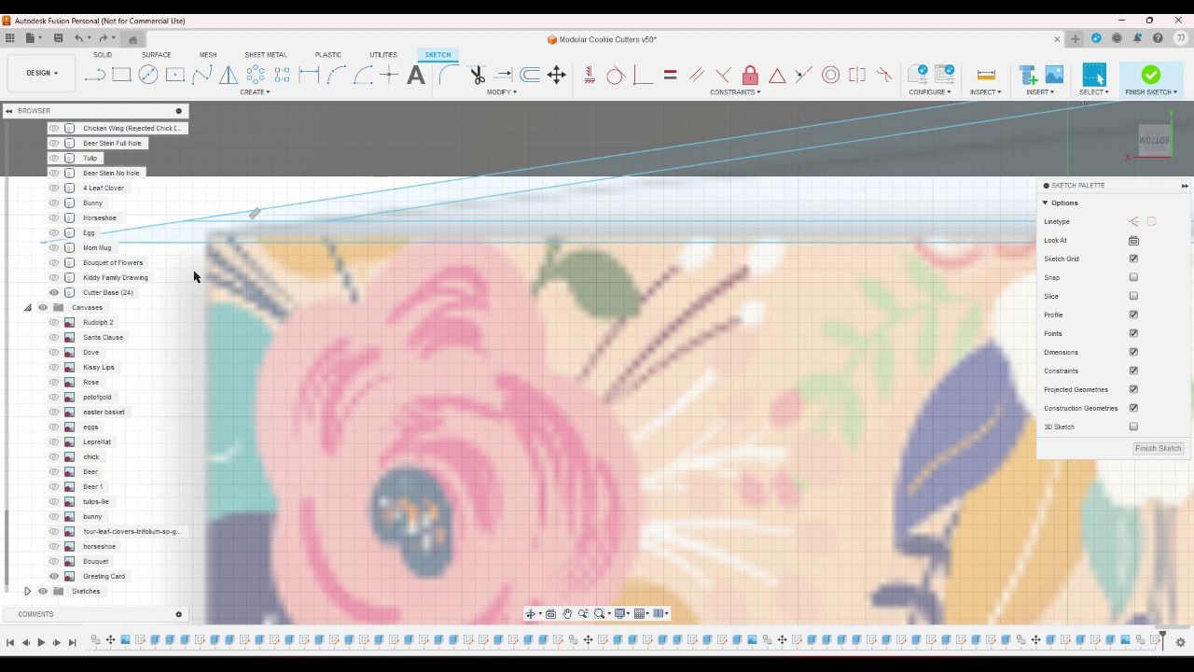
# Step: Draw a vertical line about 4.9 mm long down from the inner flap triangle's left tip and a matching parallel line to its left
pyautogui.click(97, 77)
pyautogui.click(327, 224)
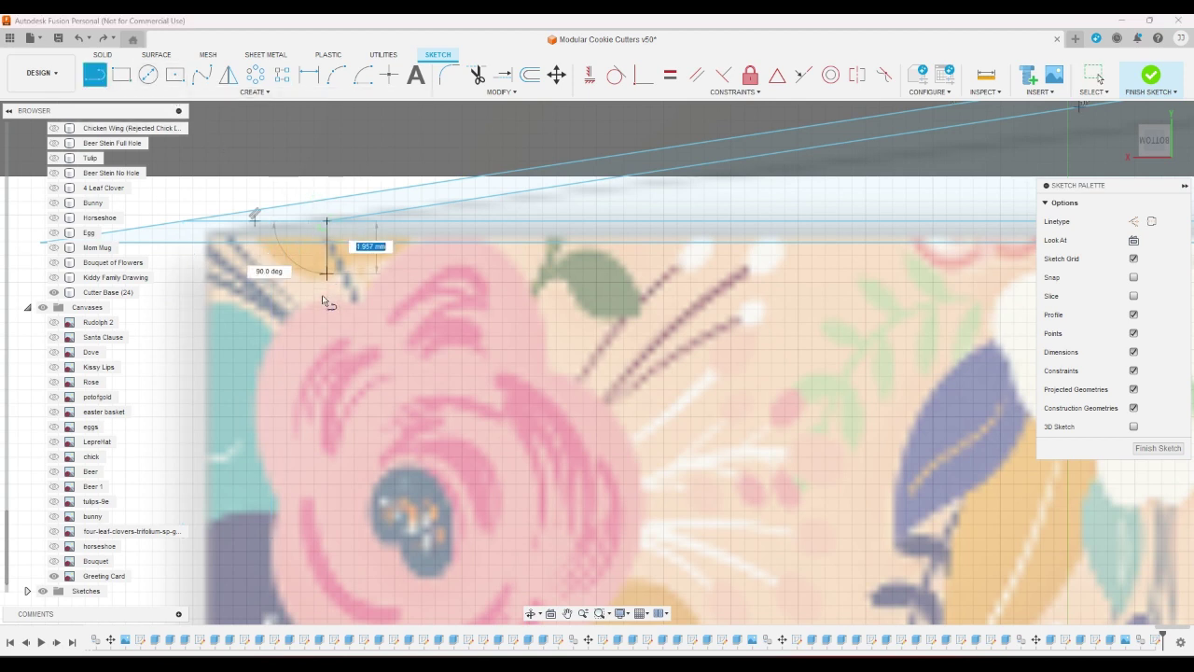
pyautogui.click(327, 354)
pyautogui.click(295, 355)
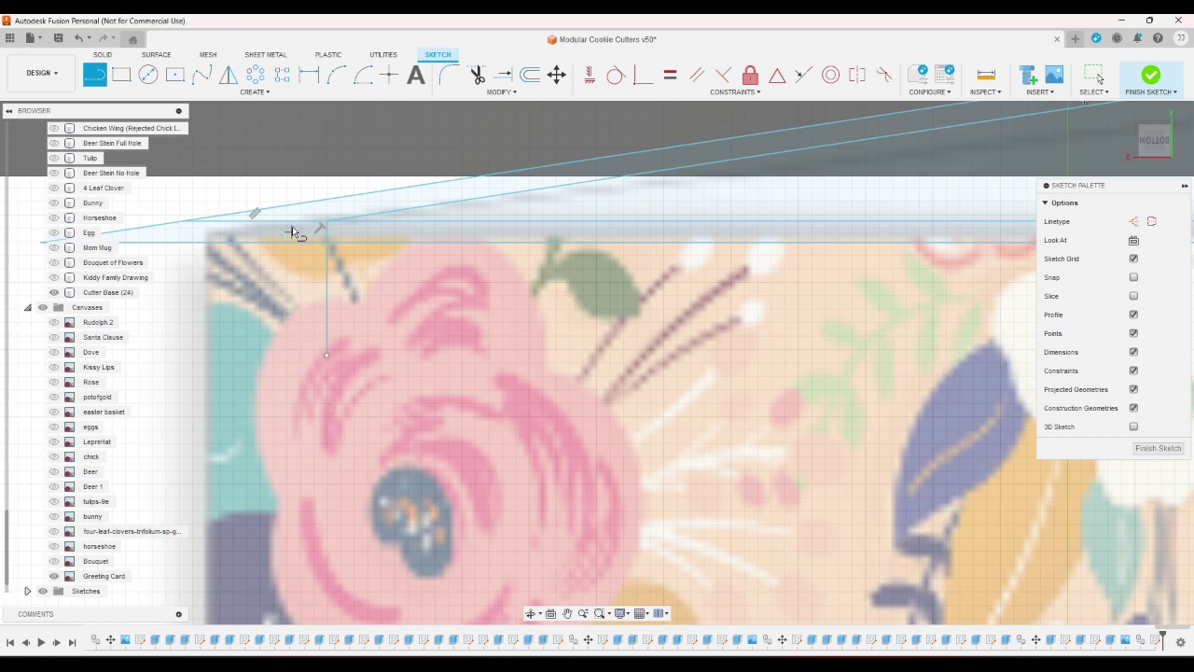
pyautogui.click(292, 221)
pyautogui.click(292, 356)
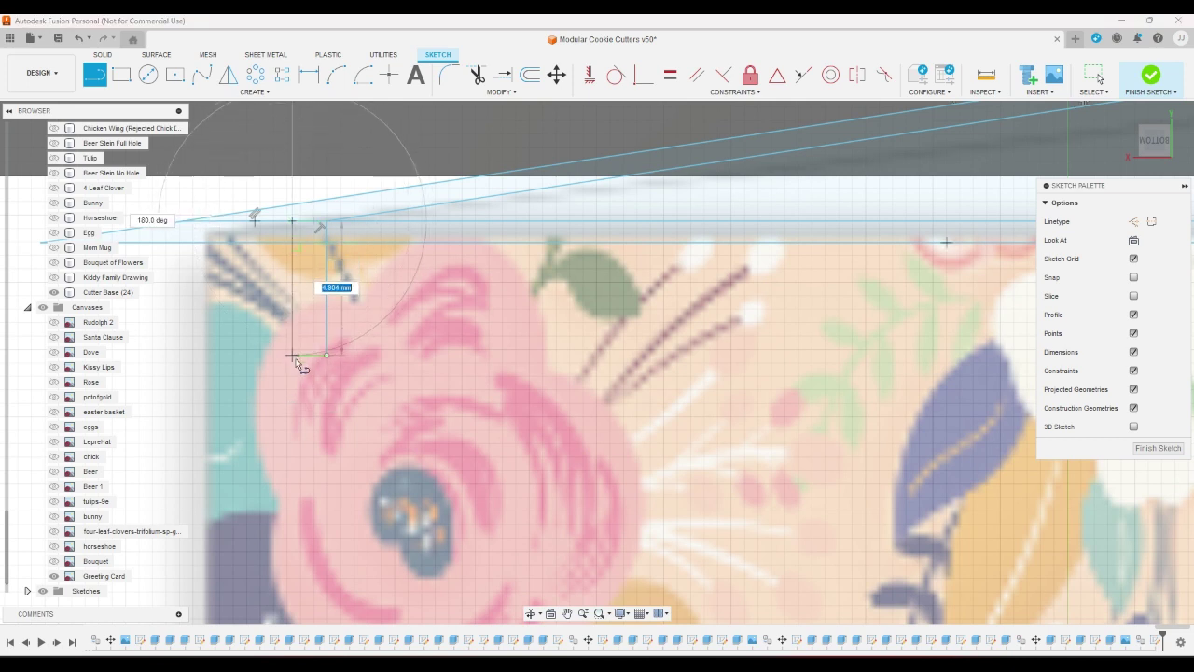
# Step: Dimension the spacing between the two short vertical lines at the flap tip to 0.8 mm
pyautogui.click(309, 75)
pyautogui.click(326, 281)
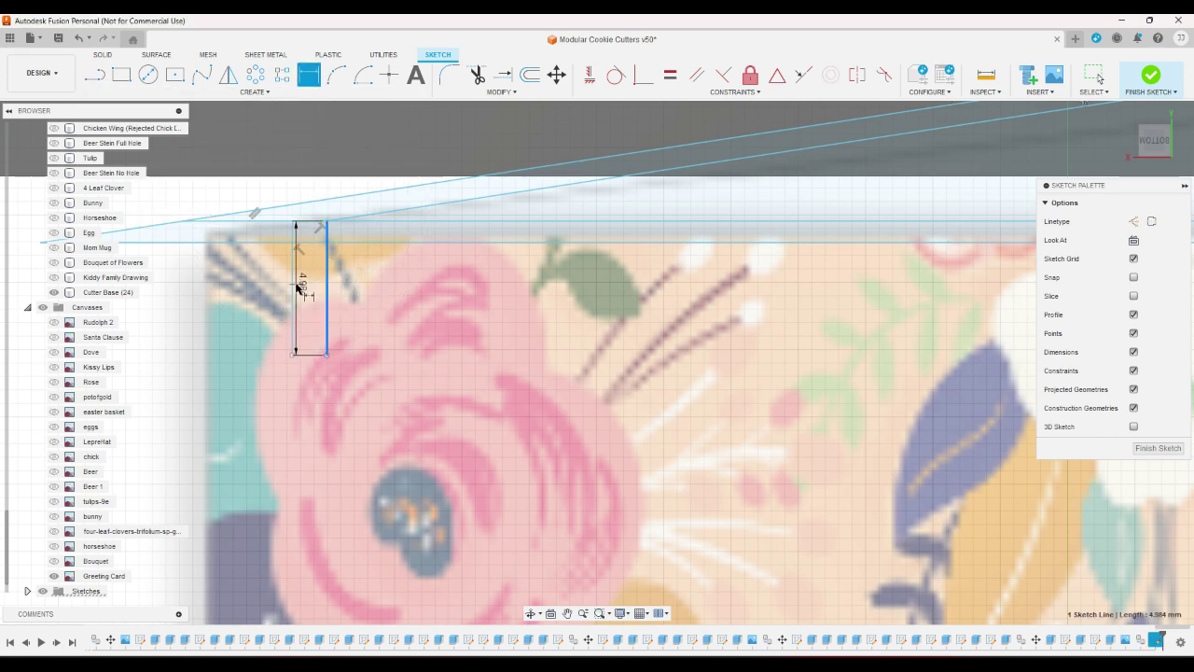
pyautogui.click(293, 277)
pyautogui.click(315, 292)
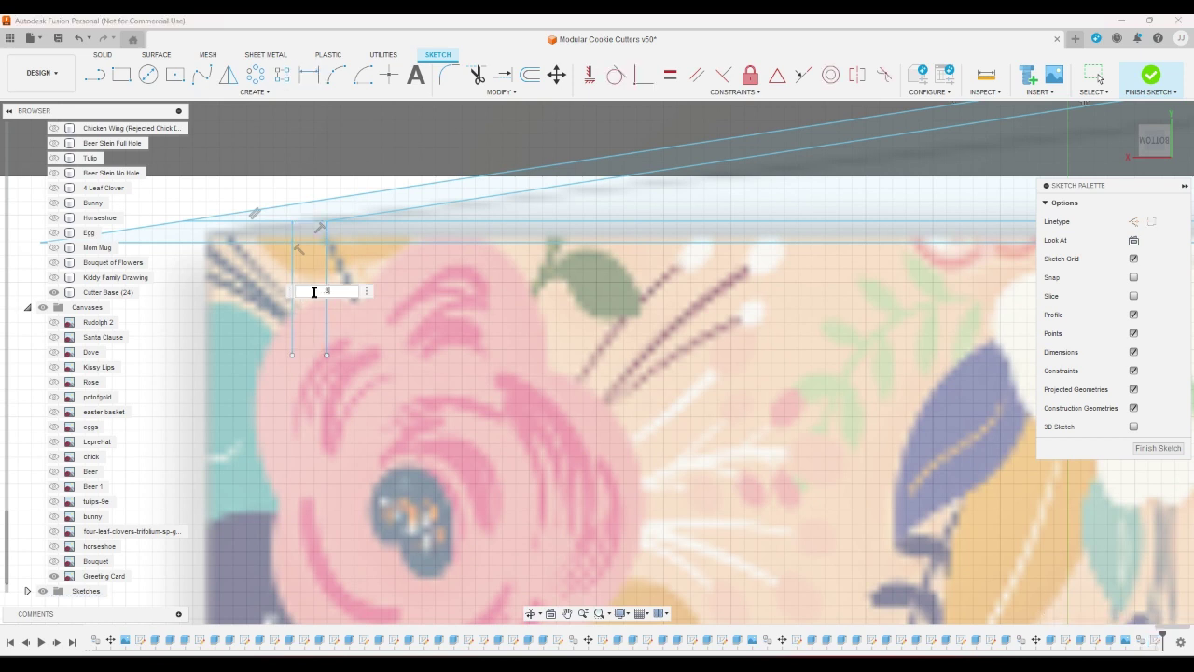
pyautogui.write('.8')
pyautogui.press('Return')
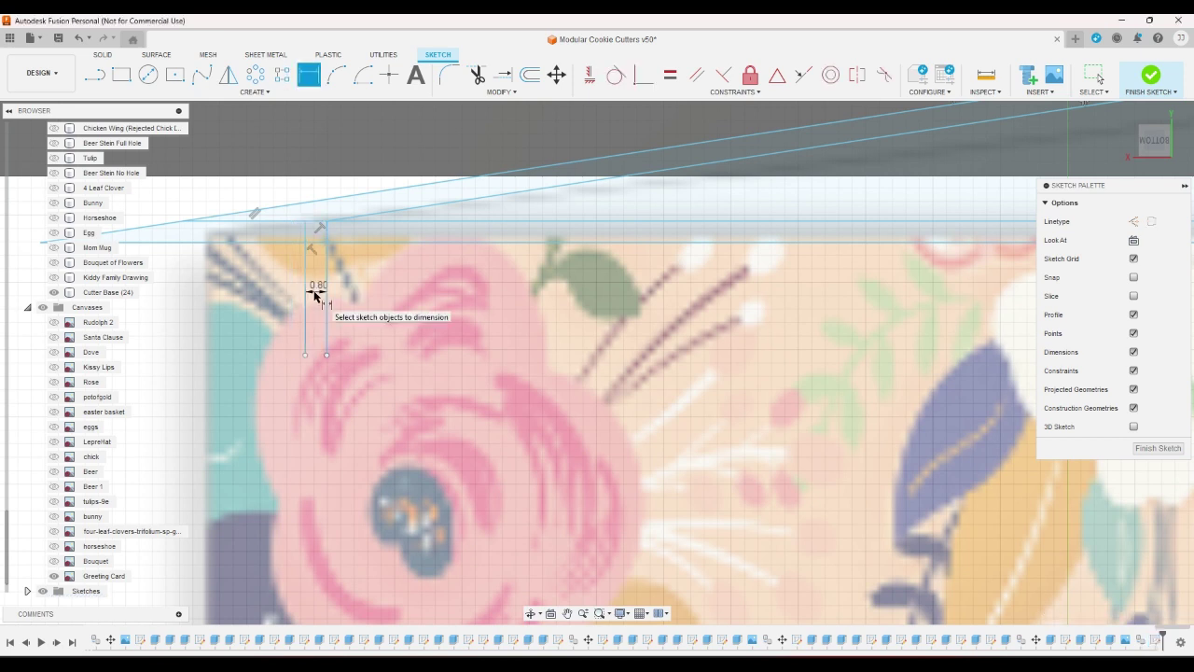
# Step: Extend the left short vertical line up to the flap's outer slanted side
pyautogui.click(477, 75)
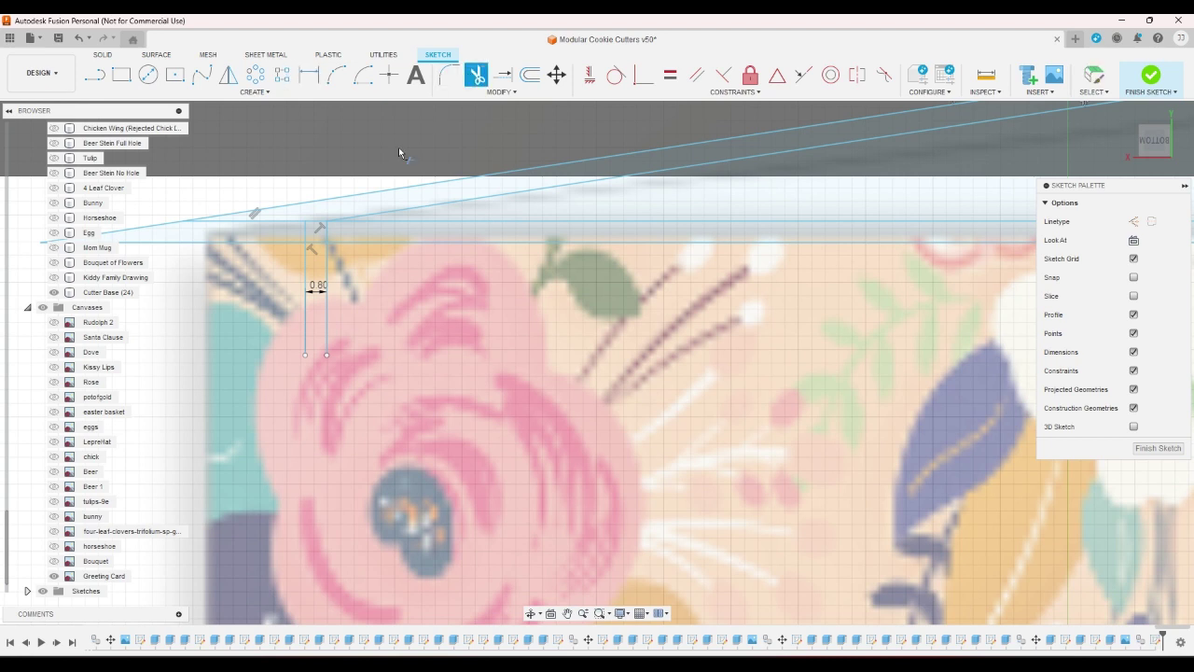
pyautogui.click(503, 75)
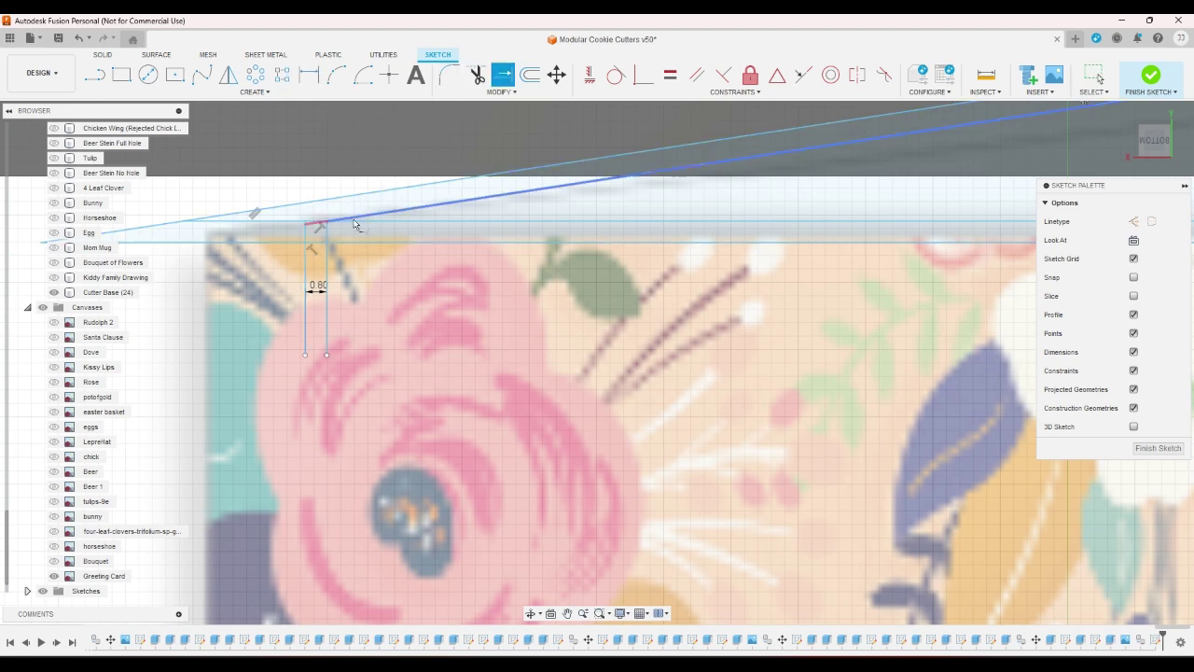
pyautogui.click(301, 247)
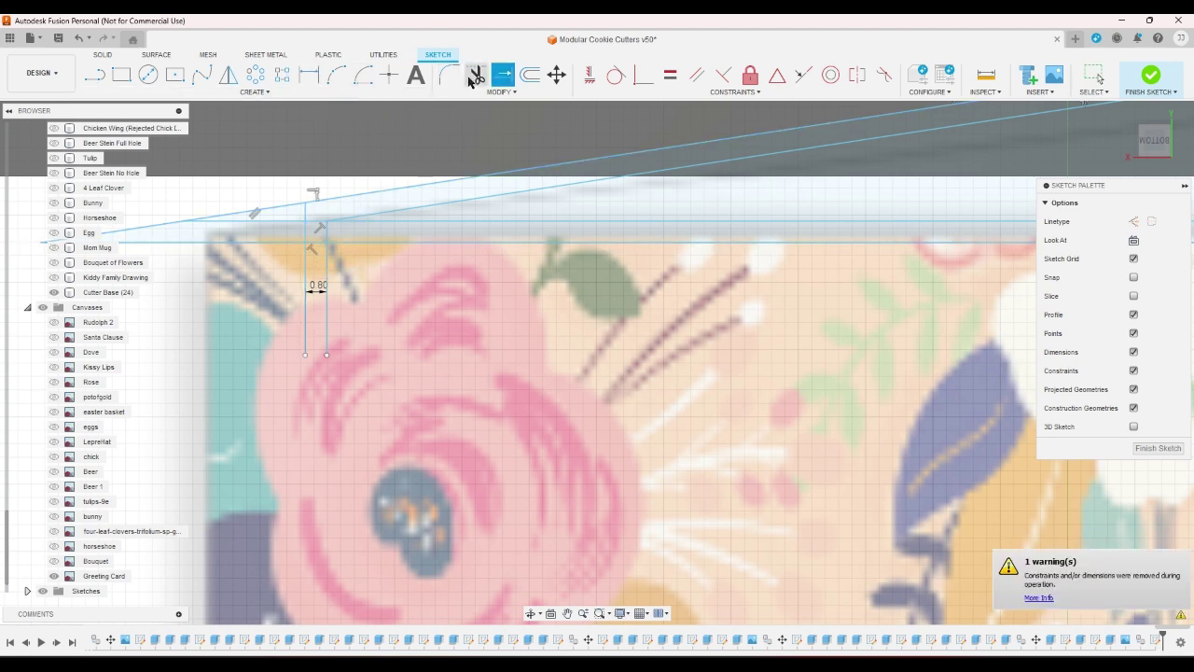
# Step: Trim away the outer triangle's pointed end and the excess base line left of the short vertical lines
pyautogui.click(472, 78)
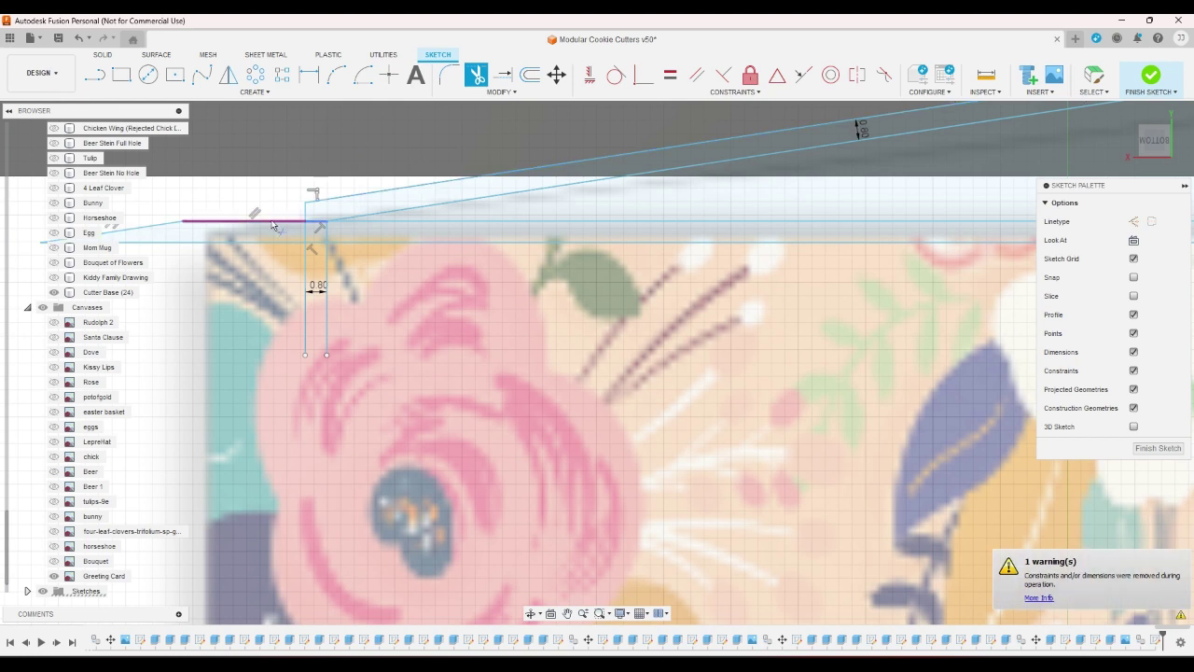
pyautogui.click(216, 227)
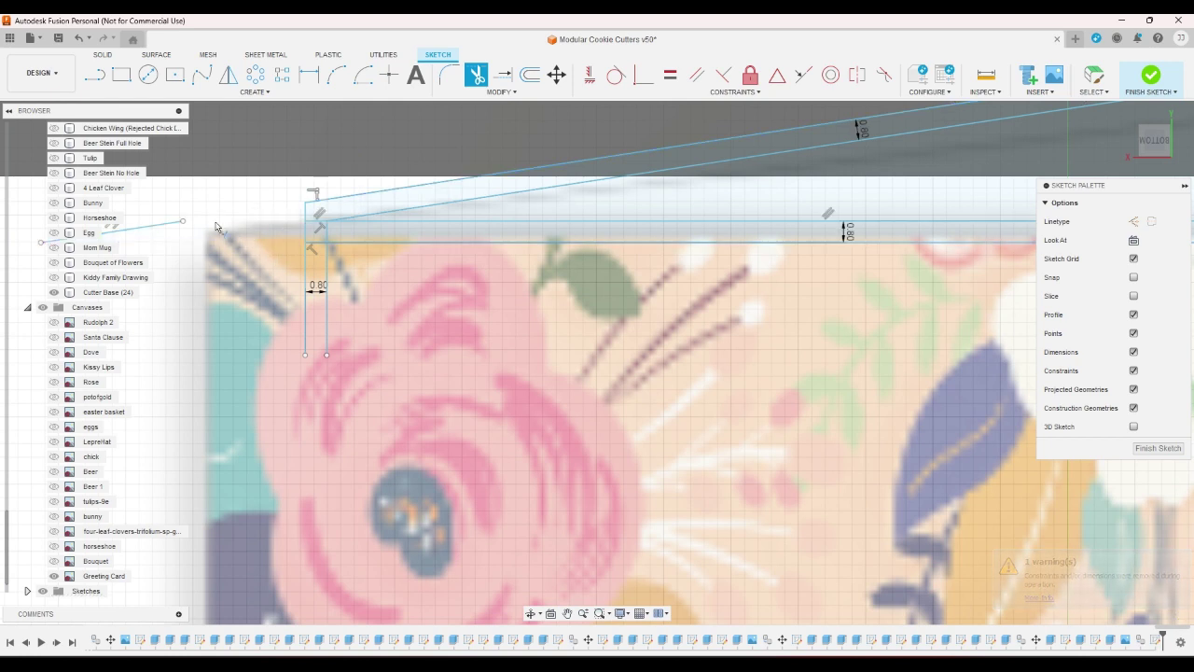
pyautogui.click(175, 227)
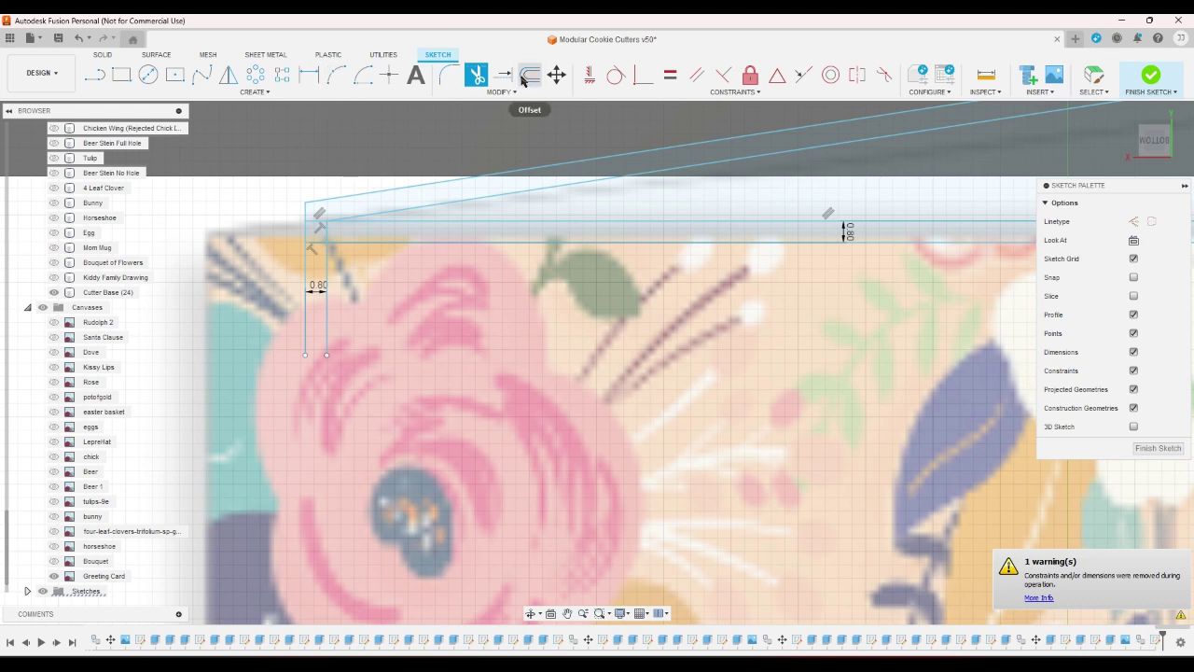
pyautogui.scroll(-5, 338, 169)
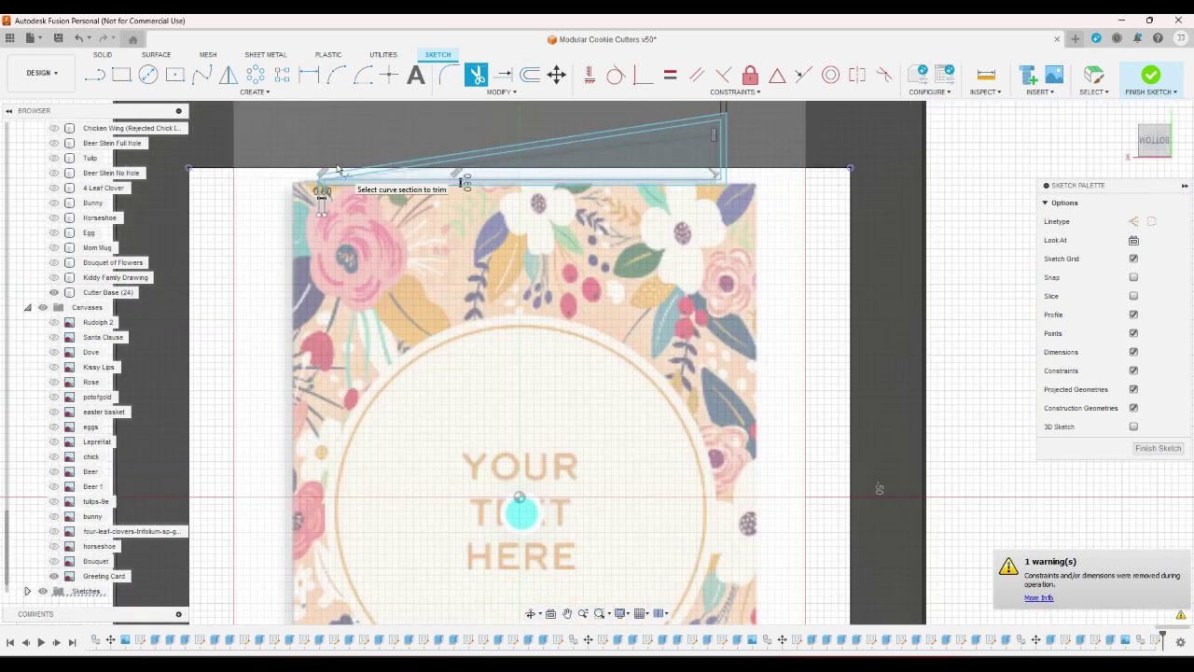
pyautogui.rightClick(253, 193)
pyautogui.click(199, 193)
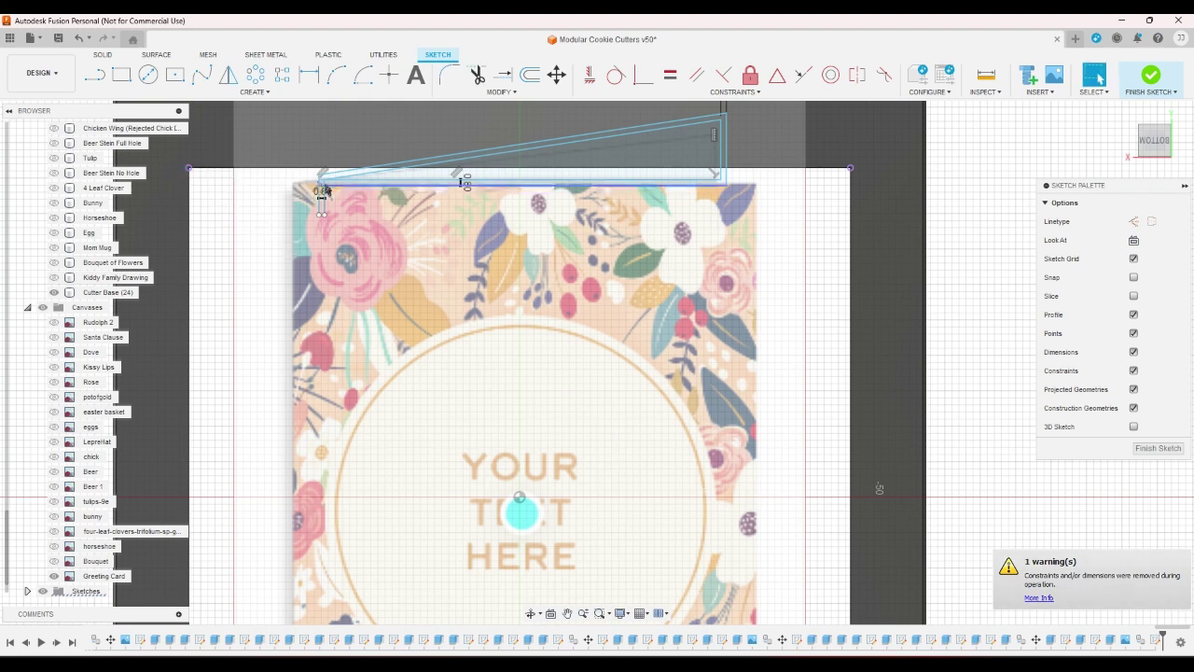
# Step: Move the flap's inner tip left to bring the 0.8 mm wall close to the card's upper-left corner
pyautogui.scroll(5, 324, 191)
pyautogui.click(313, 181)
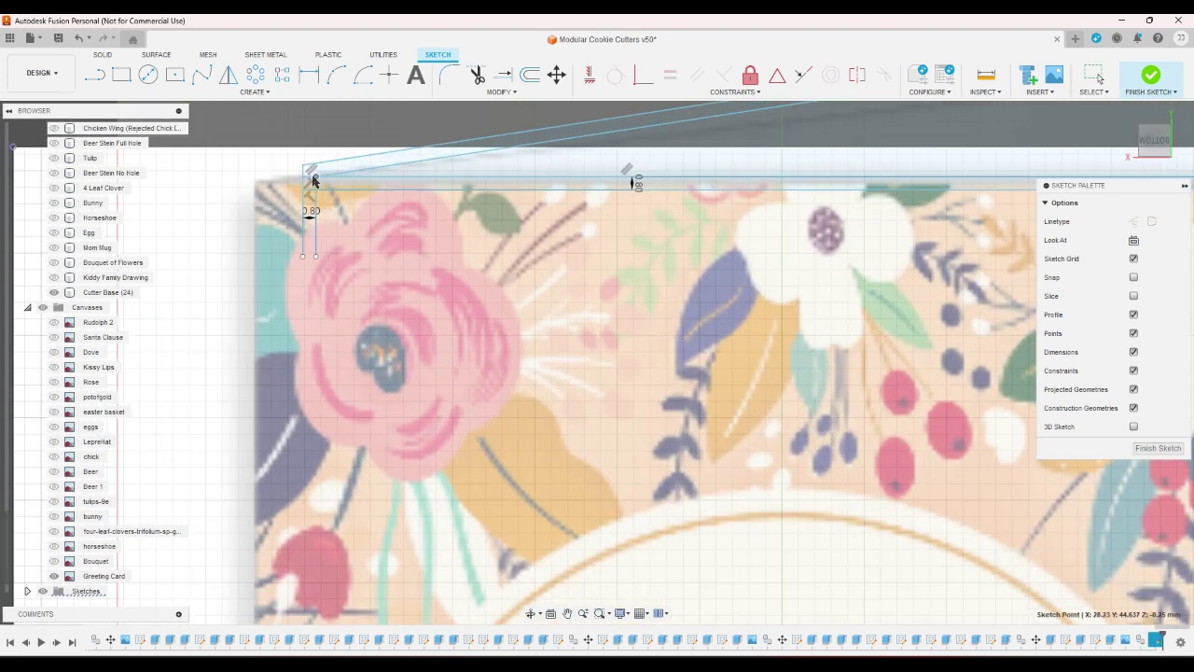
pyautogui.moveTo(314, 181); pyautogui.dragTo(278, 179)
pyautogui.scroll(-3, 308, 266)
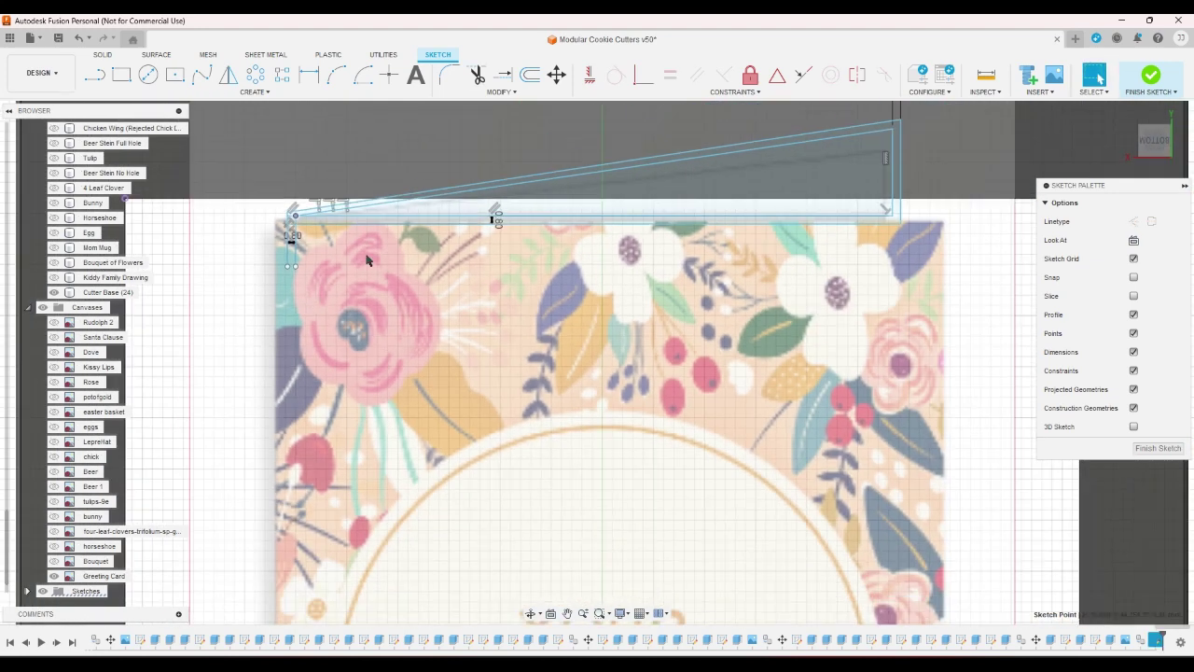
pyautogui.scroll(4, 259, 166)
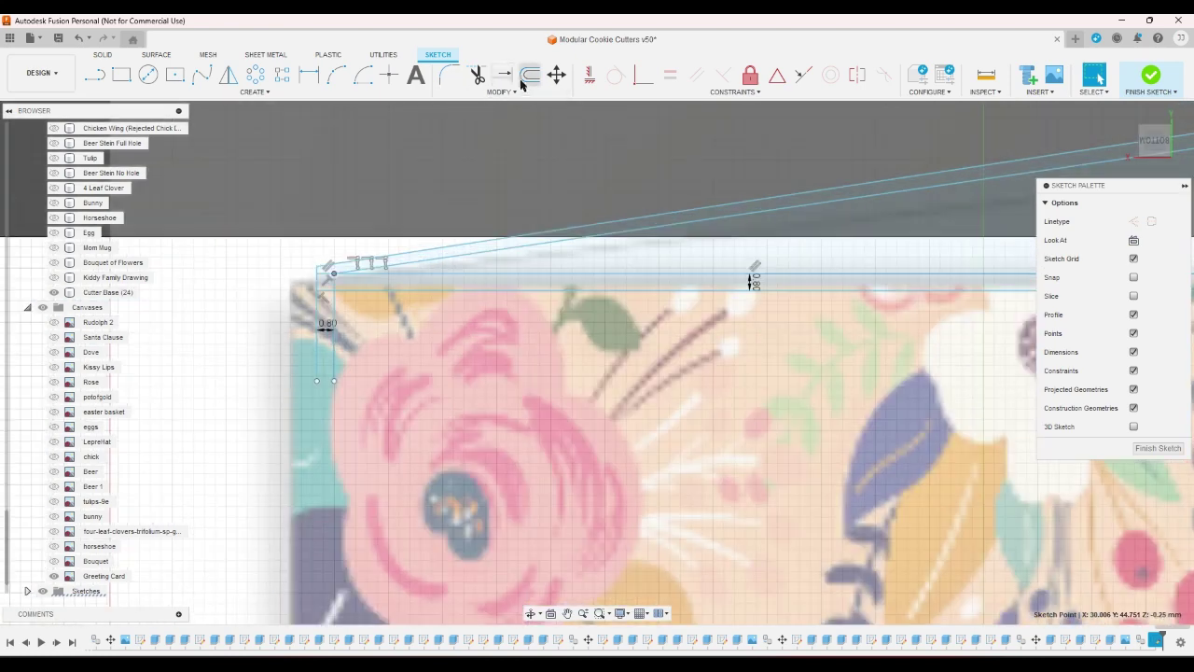
# Step: Apply a Parallel constraint between the flap's outer and inner slanted lines
pyautogui.rightClick(693, 78)
pyautogui.click(226, 296)
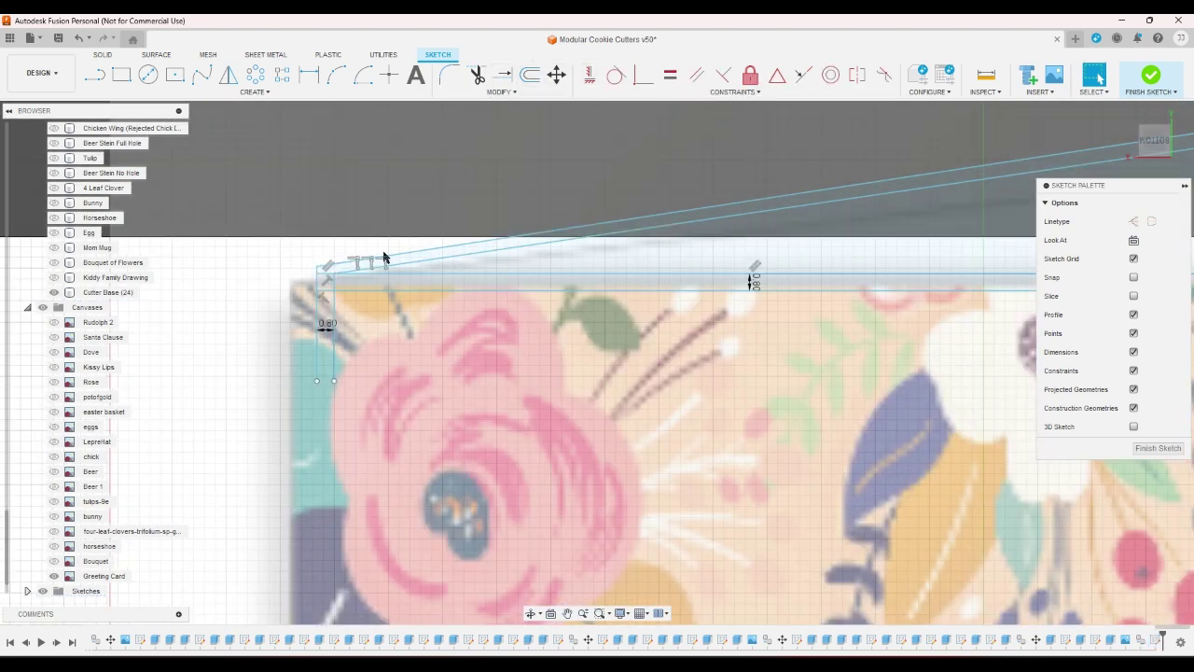
pyautogui.click(697, 74)
pyautogui.click(538, 245)
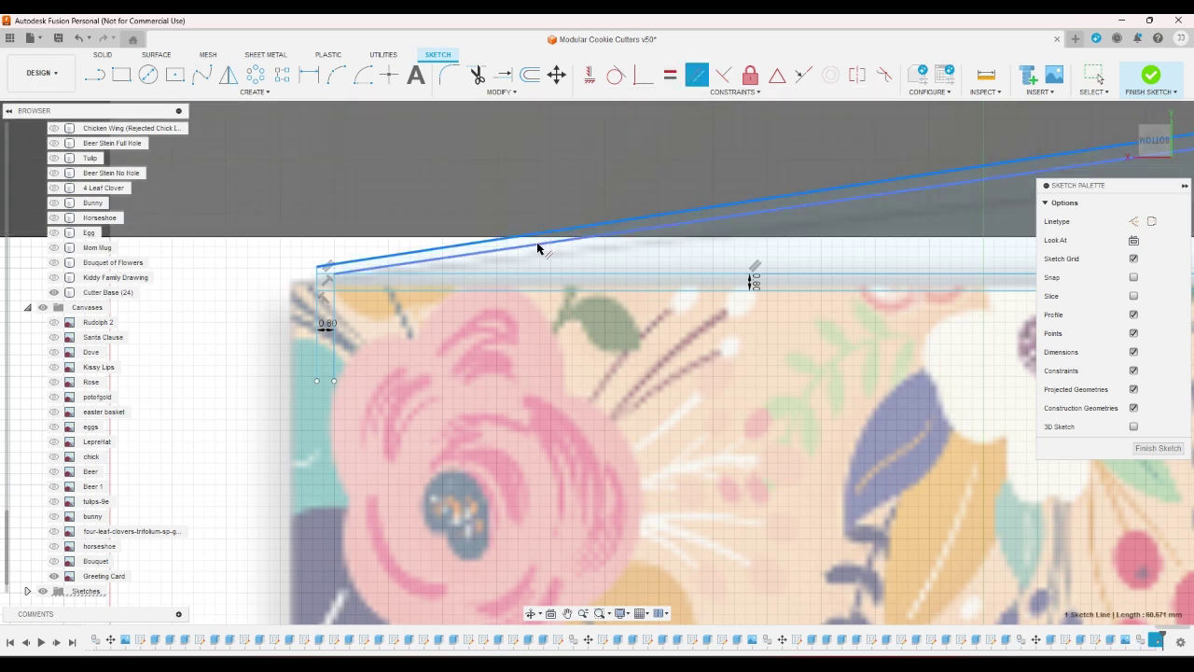
pyautogui.click(538, 246)
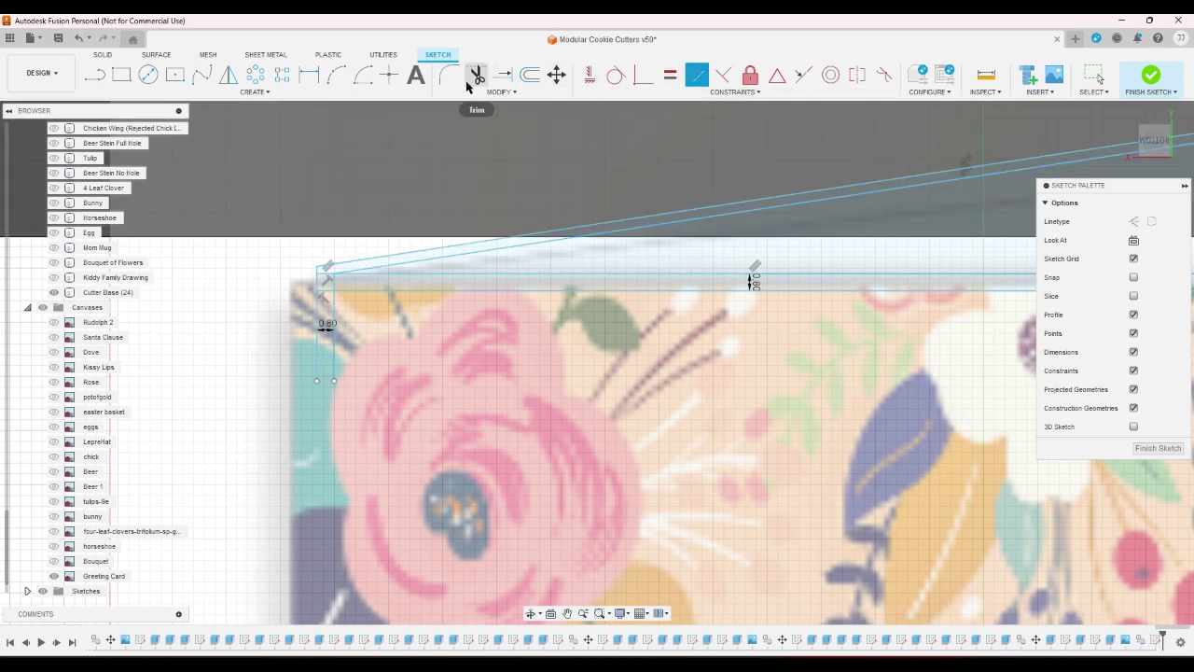
# Step: Dimension the gap between the flap's outer and inner slanted lines as 0.8 mm
pyautogui.click(309, 75)
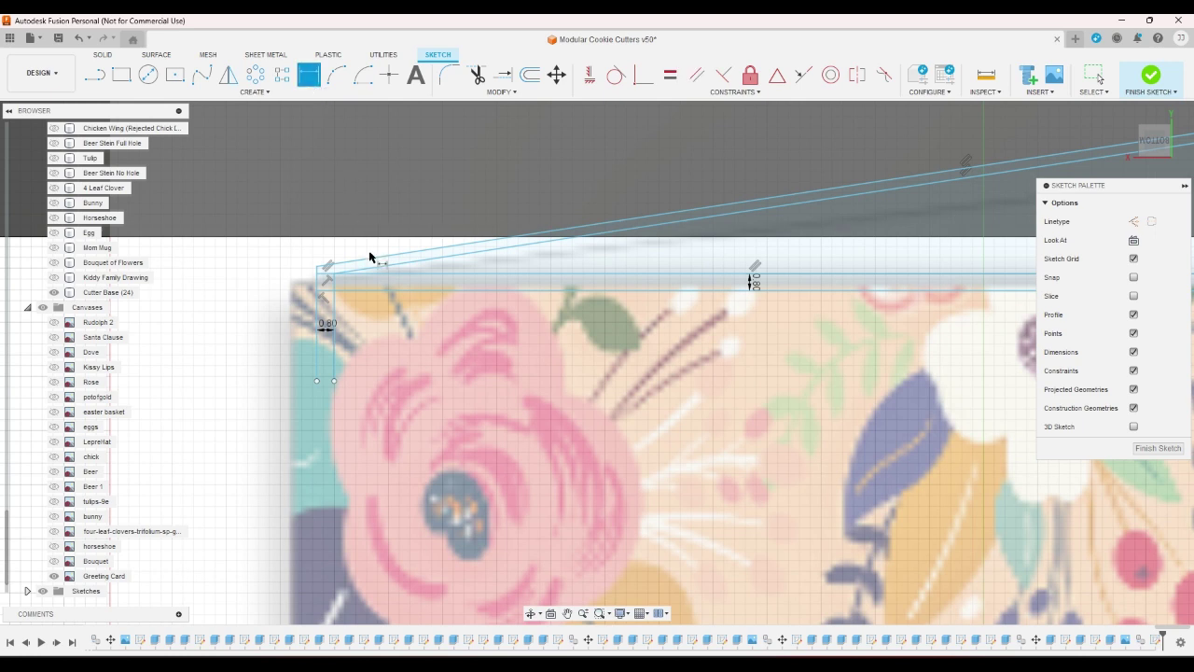
pyautogui.click(379, 265)
pyautogui.click(376, 261)
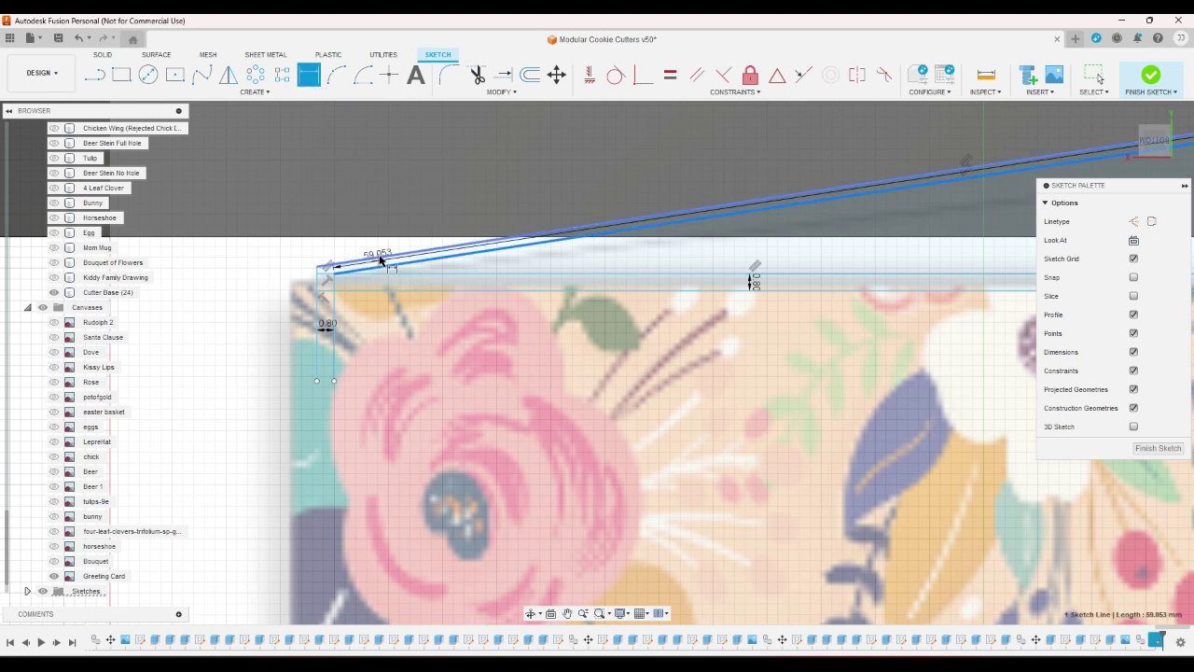
pyautogui.click(292, 272)
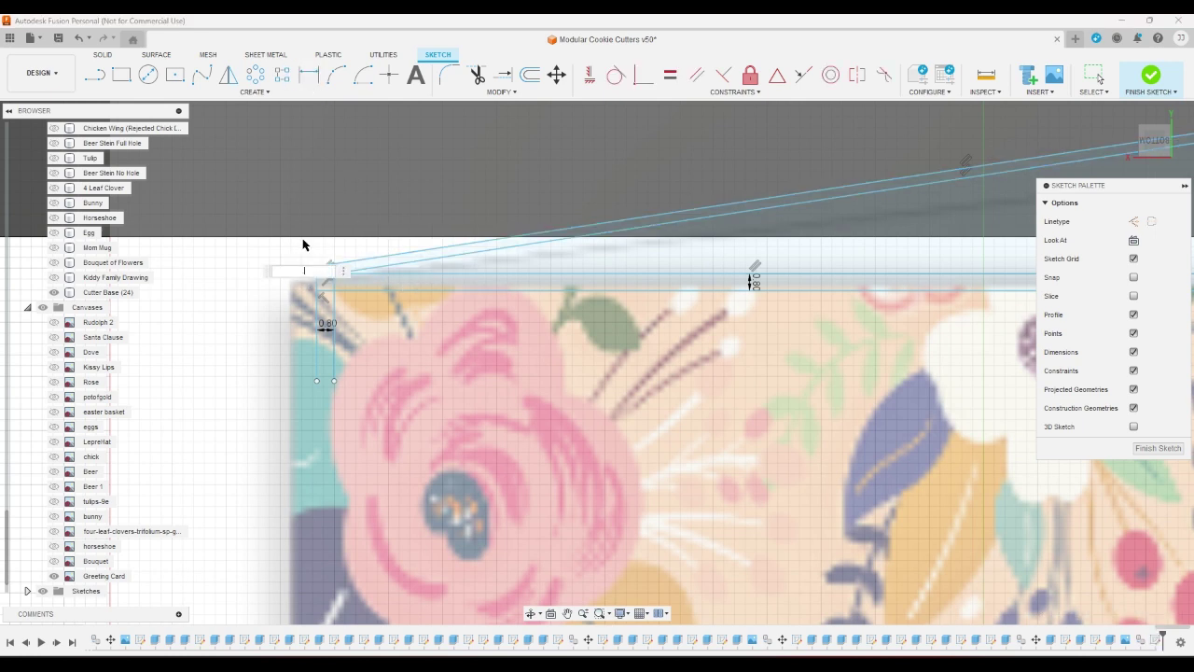
pyautogui.write('.8')
pyautogui.press('Return')
pyautogui.scroll(-5, 303, 244)
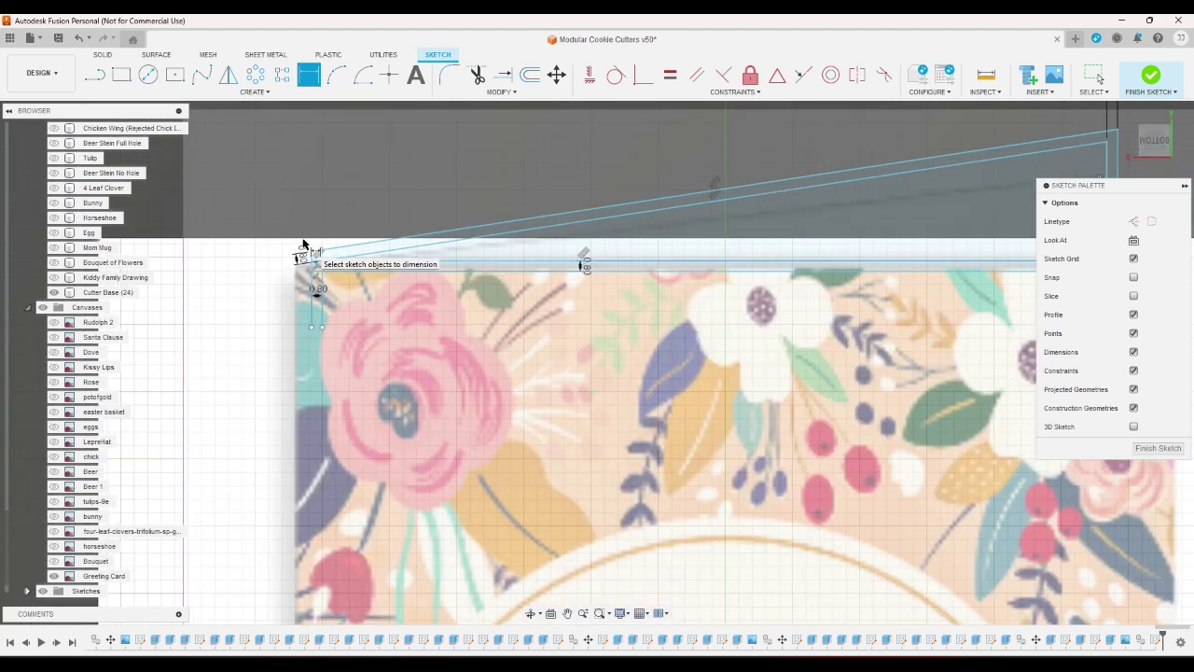
pyautogui.scroll(3, 729, 150)
pyautogui.scroll(-3, 780, 129)
pyautogui.scroll(3, 415, 226)
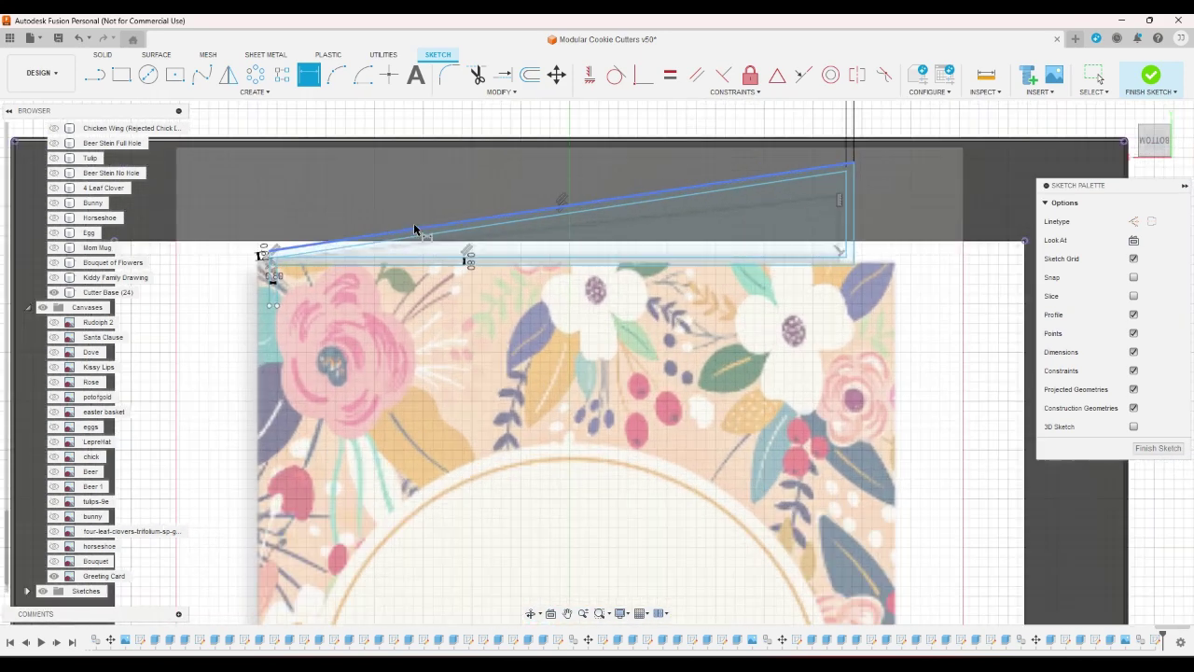
pyautogui.scroll(-1, 414, 225)
pyautogui.scroll(-2, 414, 223)
# Step: Draw the outer wall line from the flap's lower-right end across to the card's upper-right corner and a short way down its right edge
pyautogui.press('l')
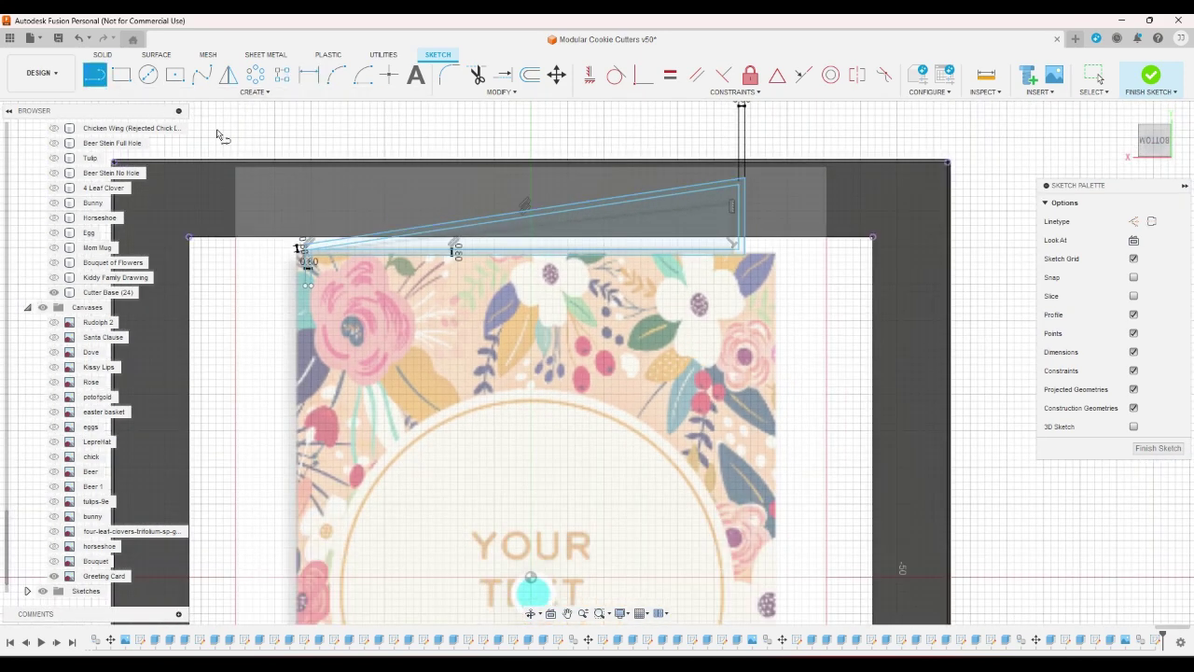
pyautogui.scroll(3, 785, 267)
pyautogui.scroll(4, 782, 261)
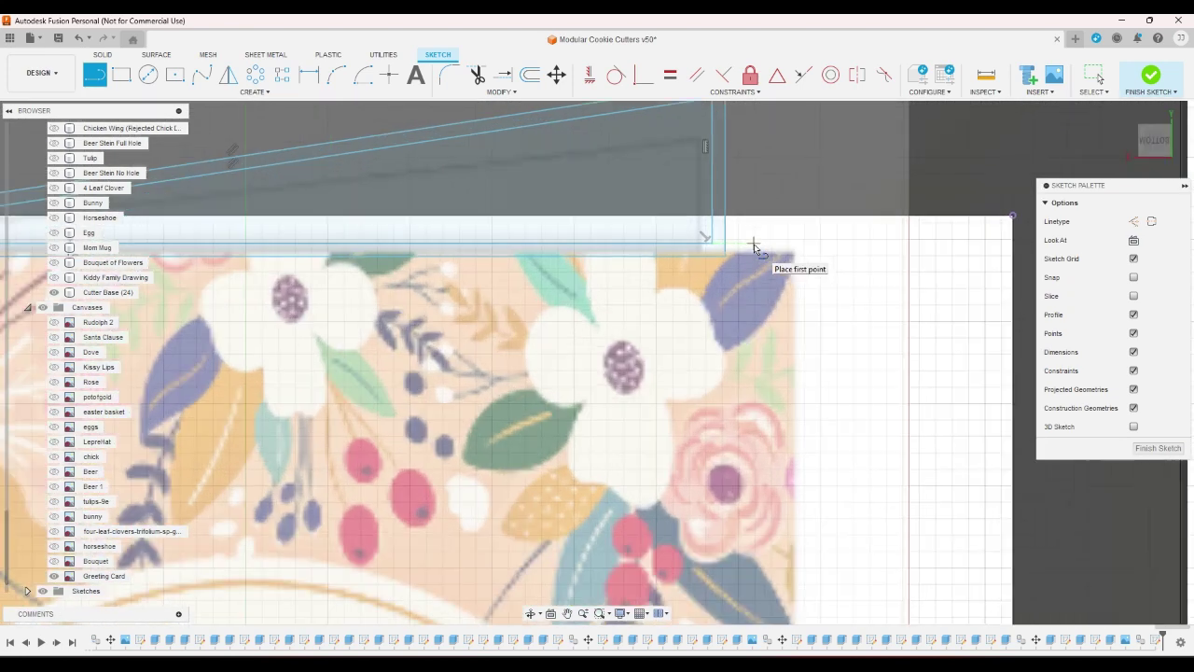
pyautogui.scroll(2, 754, 245)
pyautogui.click(698, 243)
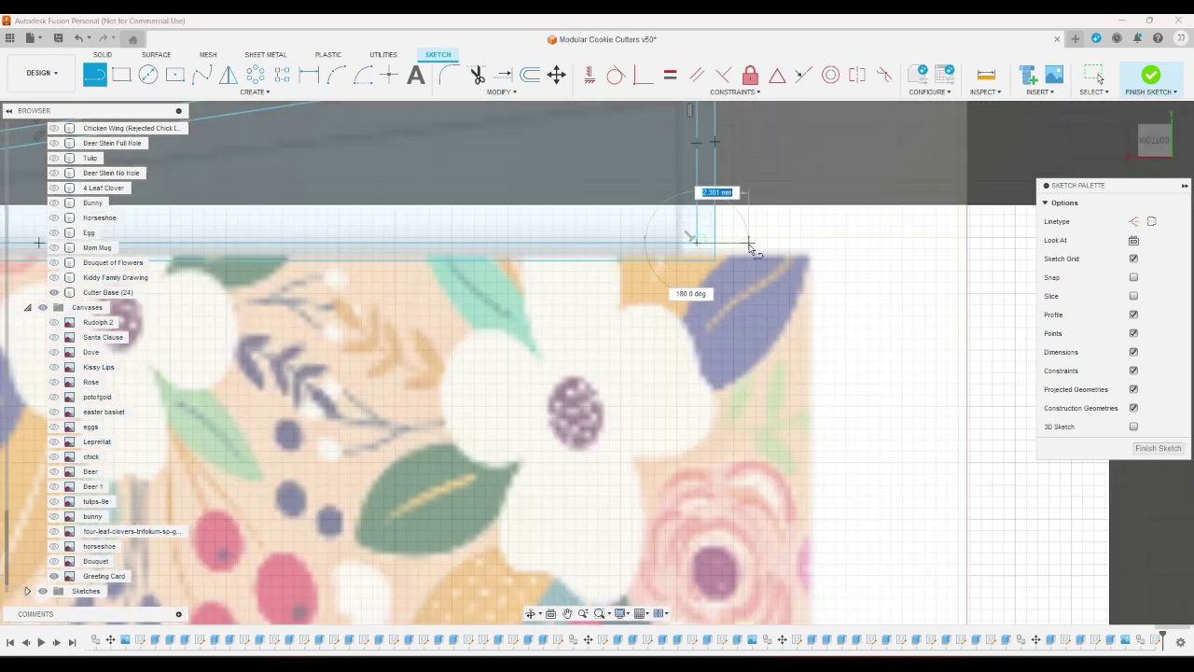
pyautogui.click(814, 245)
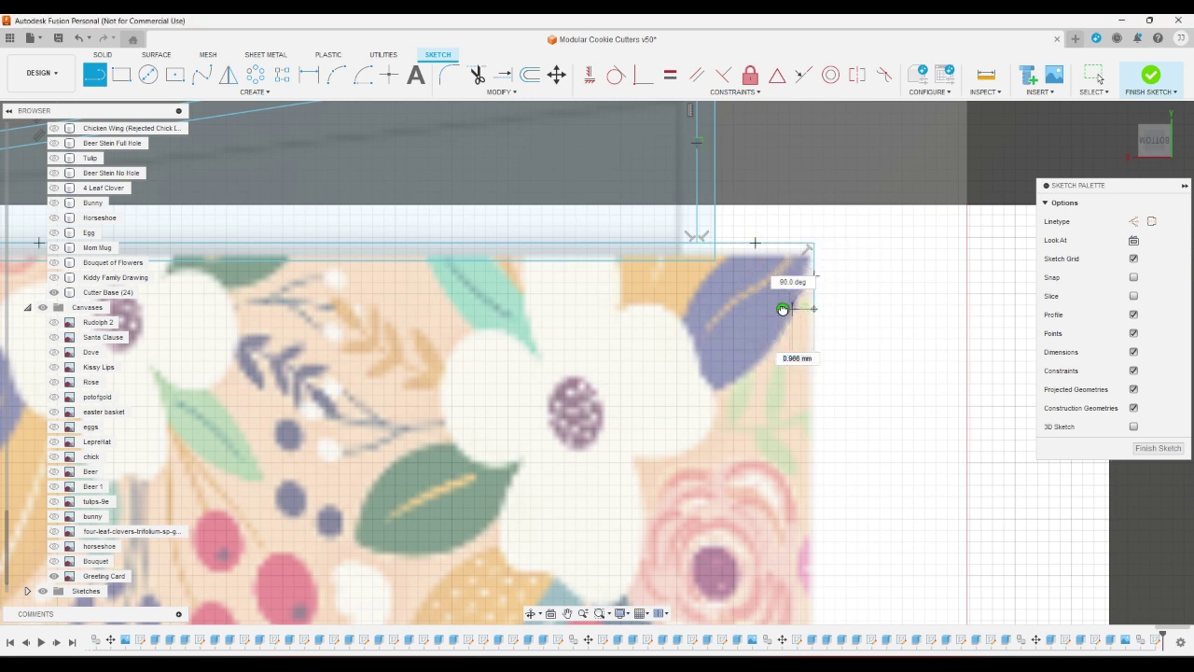
# Step: Draw the inner wall line from the flap's outer vertical side toward the card's right edge and a short way down, inside the outer line
pyautogui.click(714, 261)
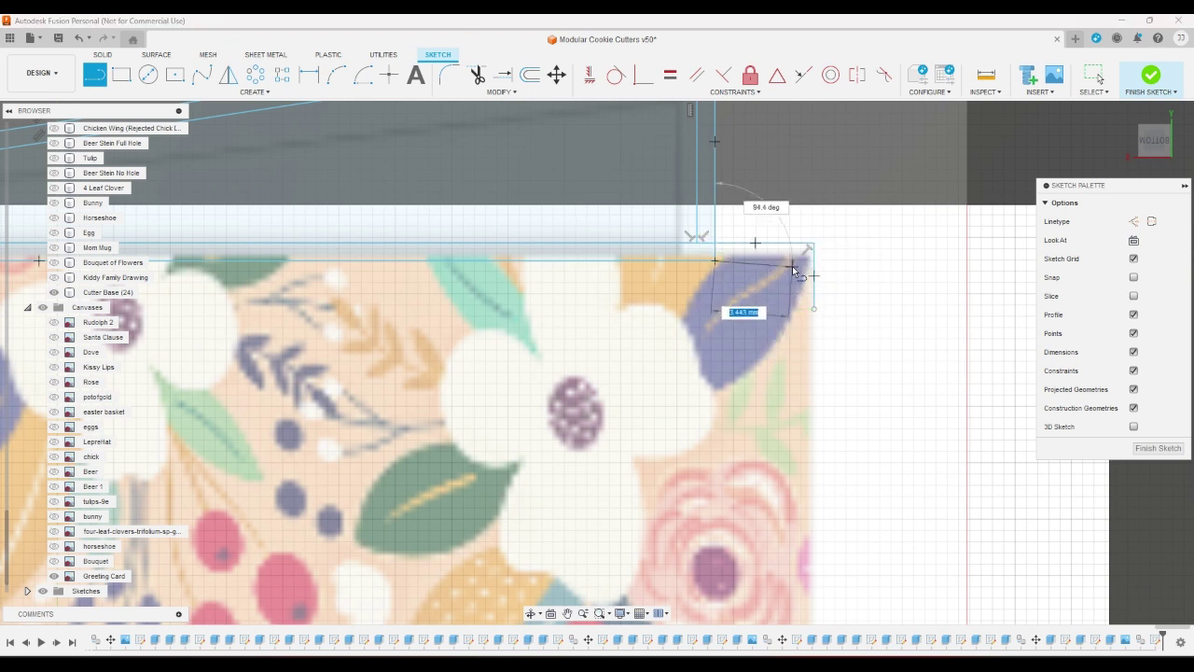
pyautogui.click(792, 261)
pyautogui.click(792, 307)
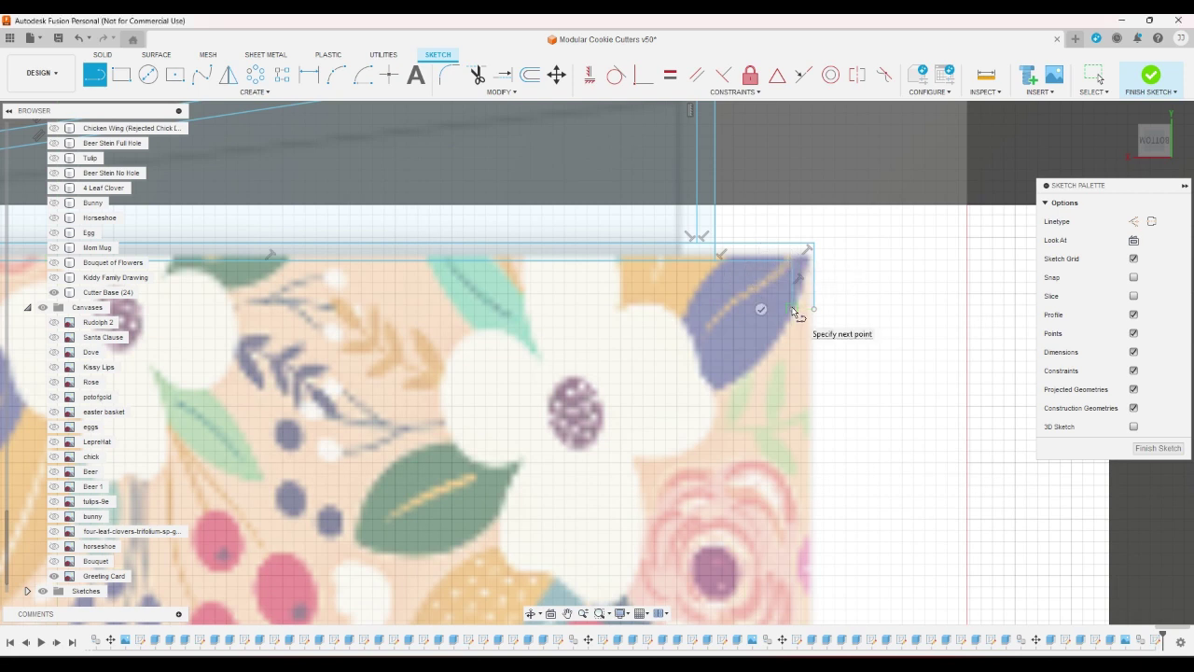
# Step: Dimension the gap between the two short vertical lines at the card's right edge as 0.8 mm
pyautogui.press('d')
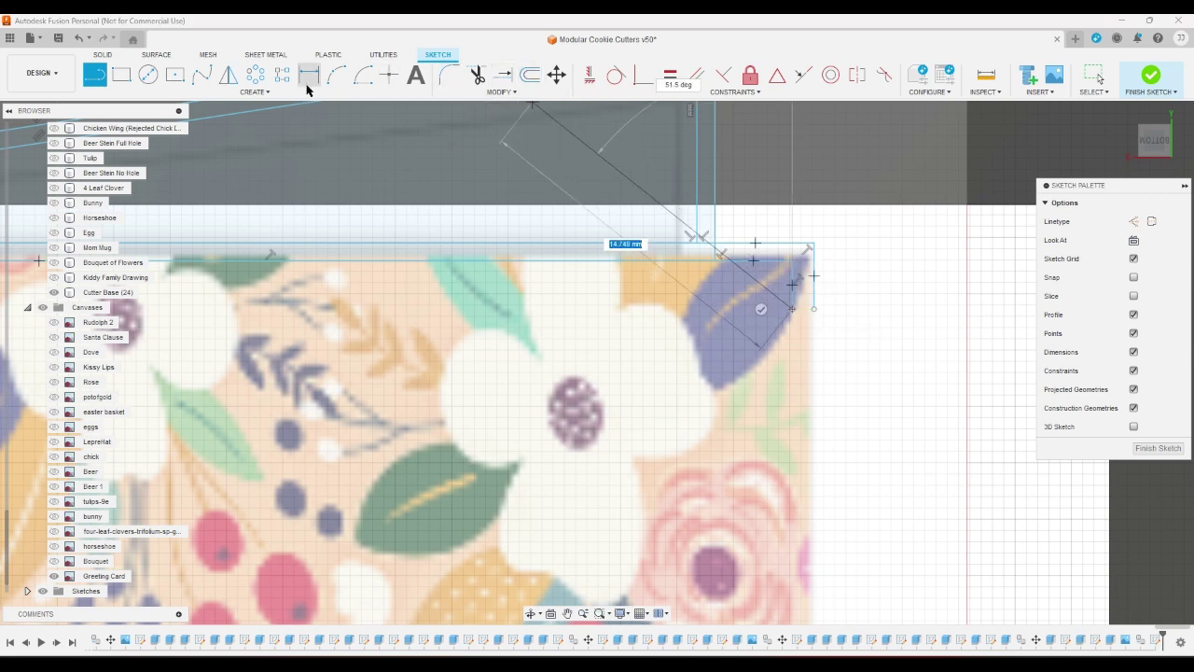
pyautogui.click(791, 280)
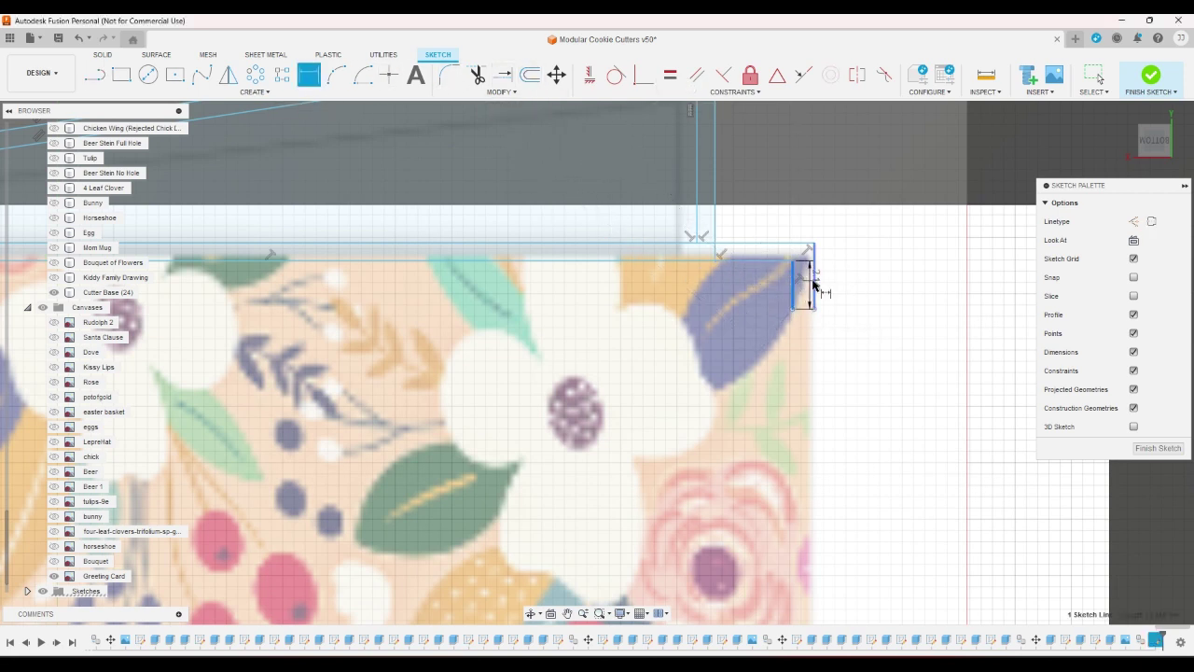
pyautogui.click(799, 283)
pyautogui.write('4')
pyautogui.press('Return')
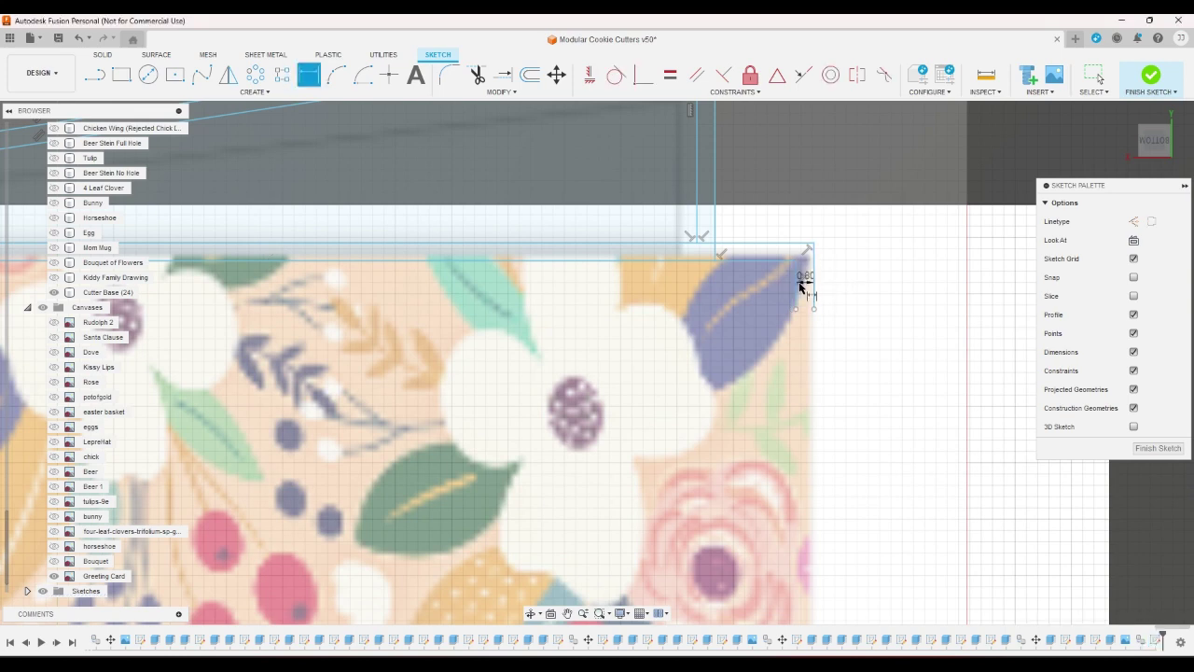
pyautogui.scroll(-5, 800, 280)
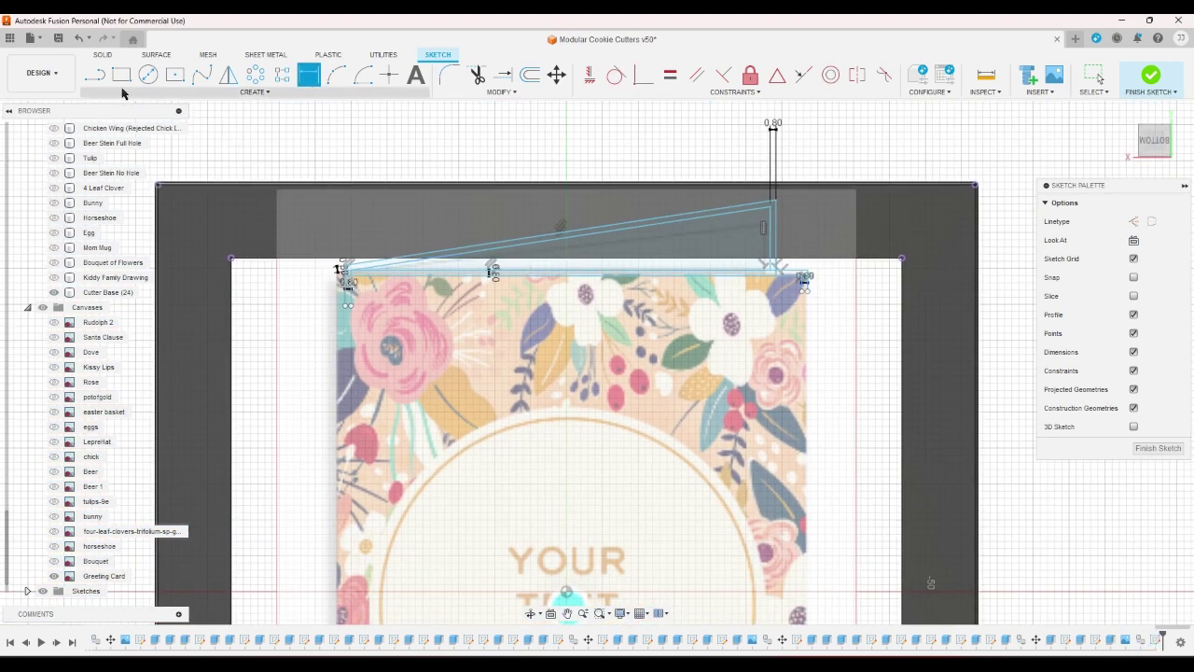
# Step: Extend the outer outline down from the left wall, horizontally across the card through the flowers, and up to the short right wall
pyautogui.press('l')
pyautogui.scroll(4, 355, 325)
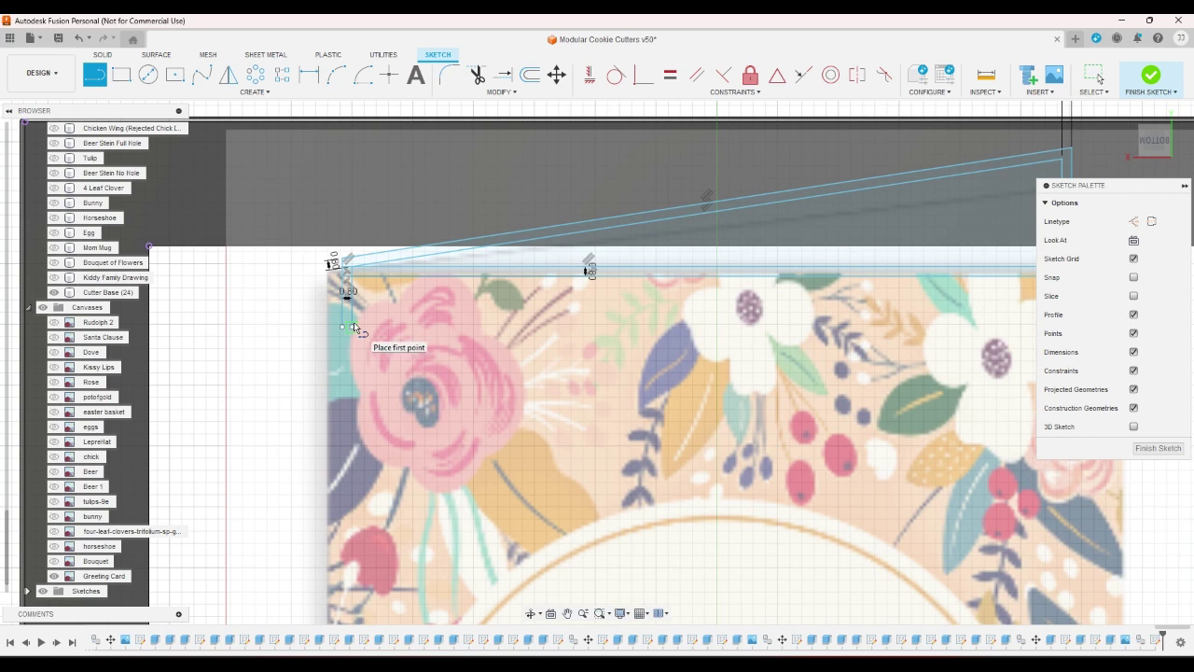
pyautogui.scroll(-4, 346, 312)
pyautogui.scroll(3, 328, 299)
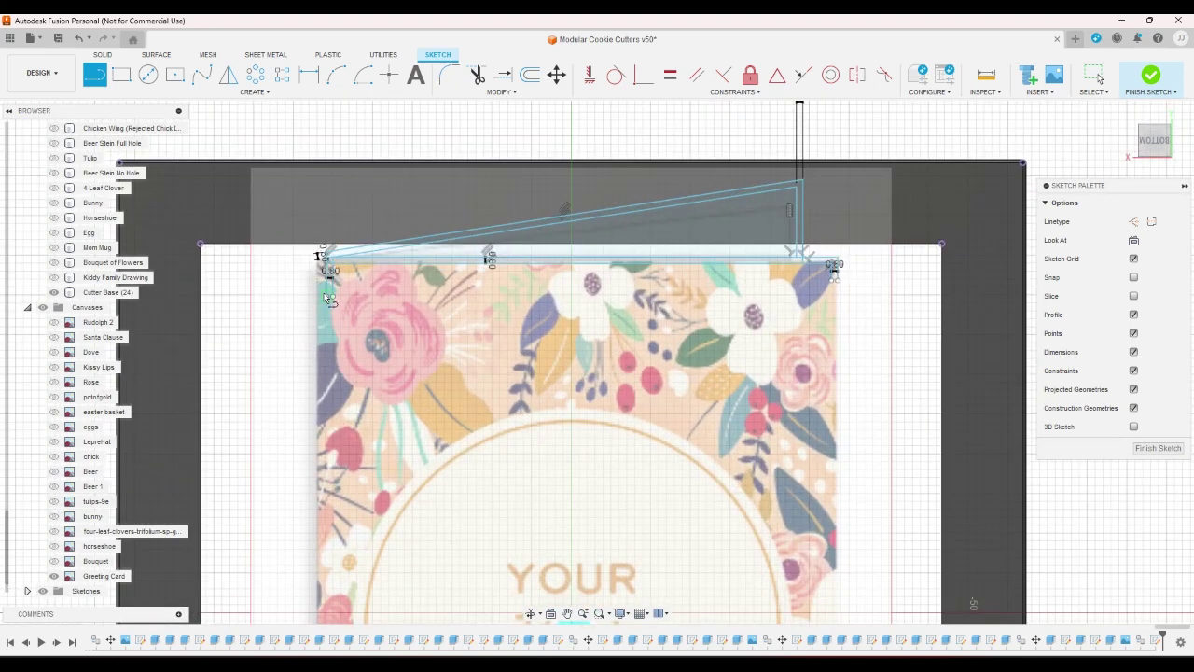
pyautogui.click(326, 347)
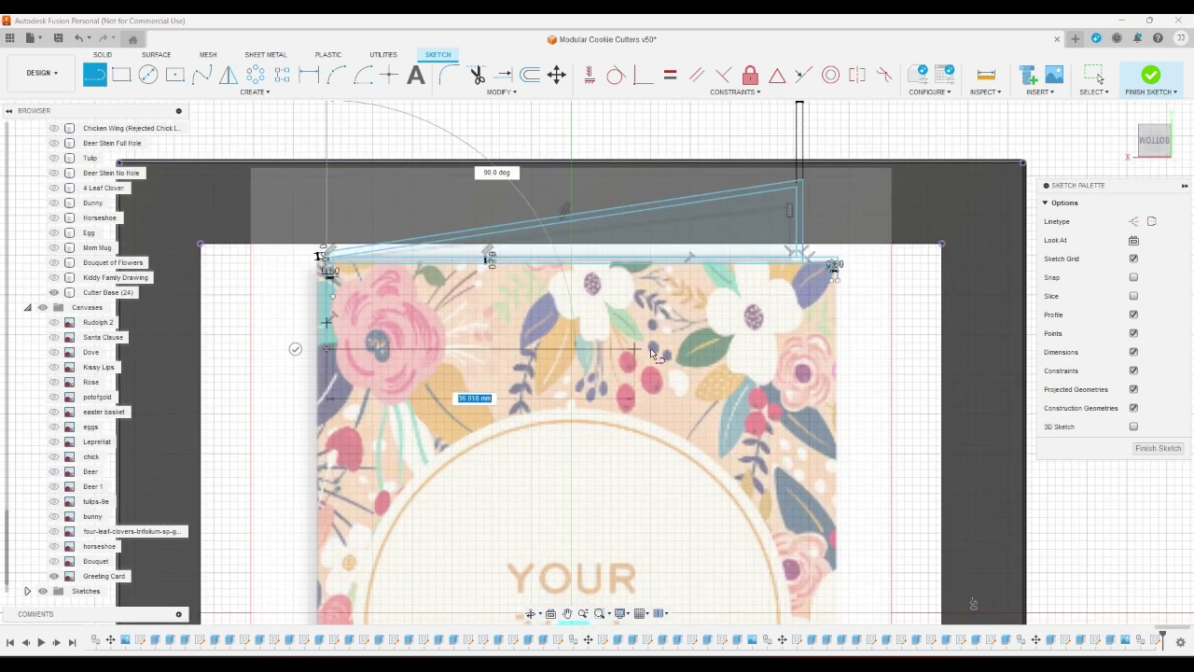
pyautogui.click(838, 355)
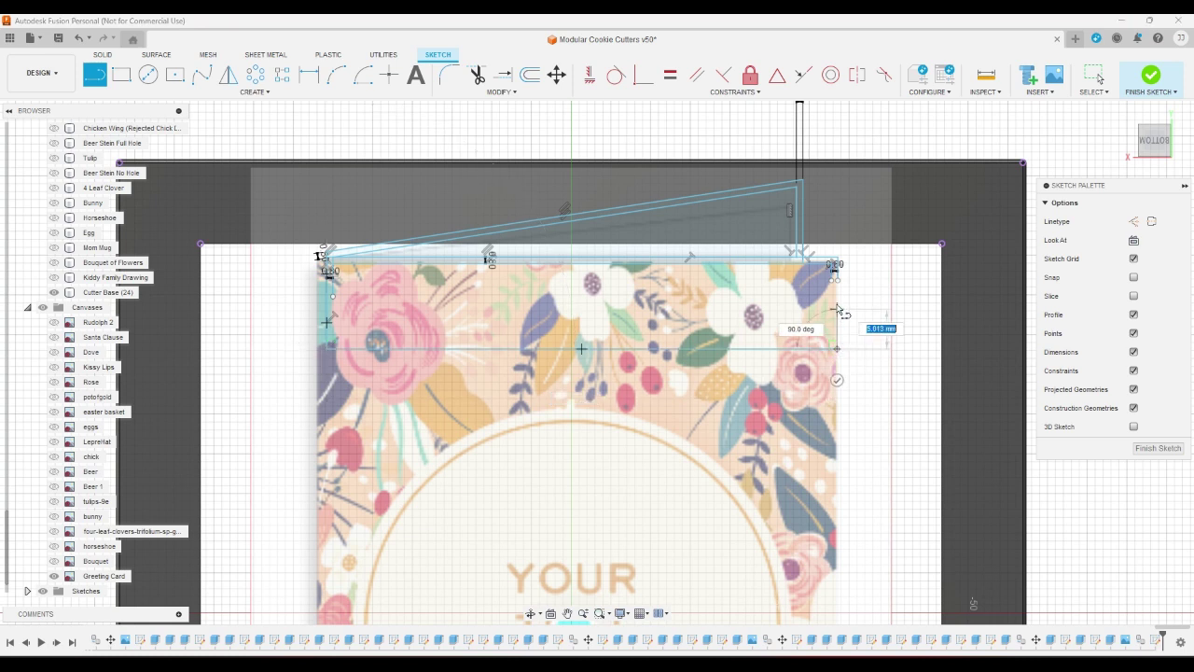
# Step: Apply a Collinear constraint between the new right vertical line and the short outer vertical line above it
pyautogui.click(804, 75)
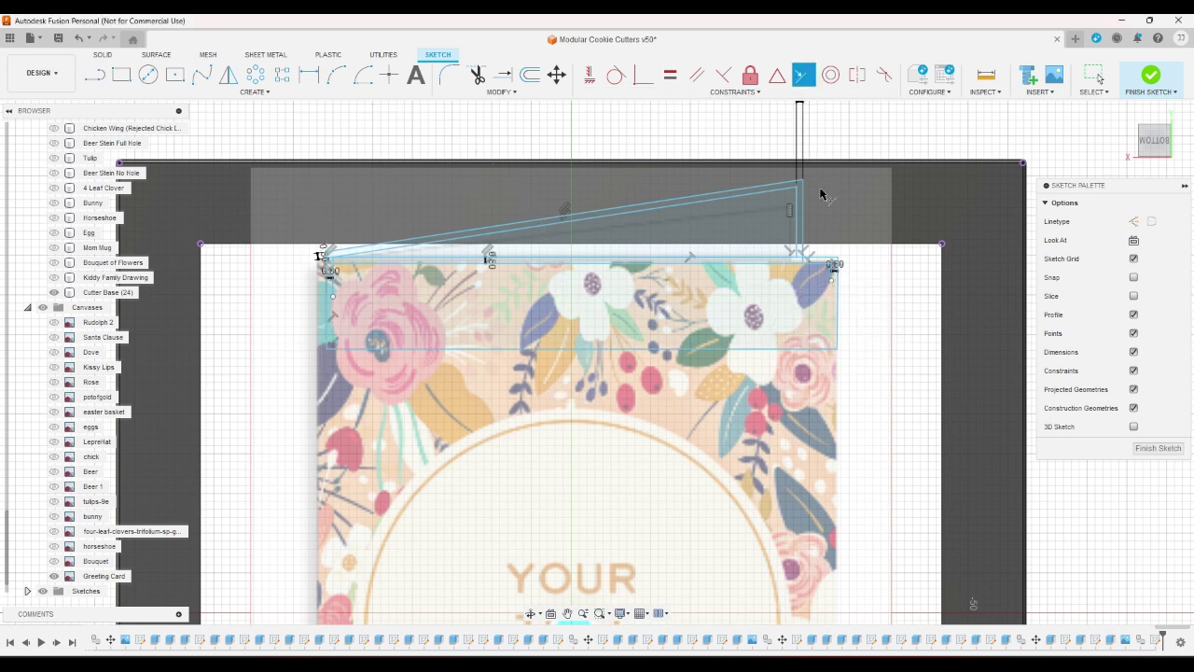
pyautogui.click(840, 298)
pyautogui.click(836, 273)
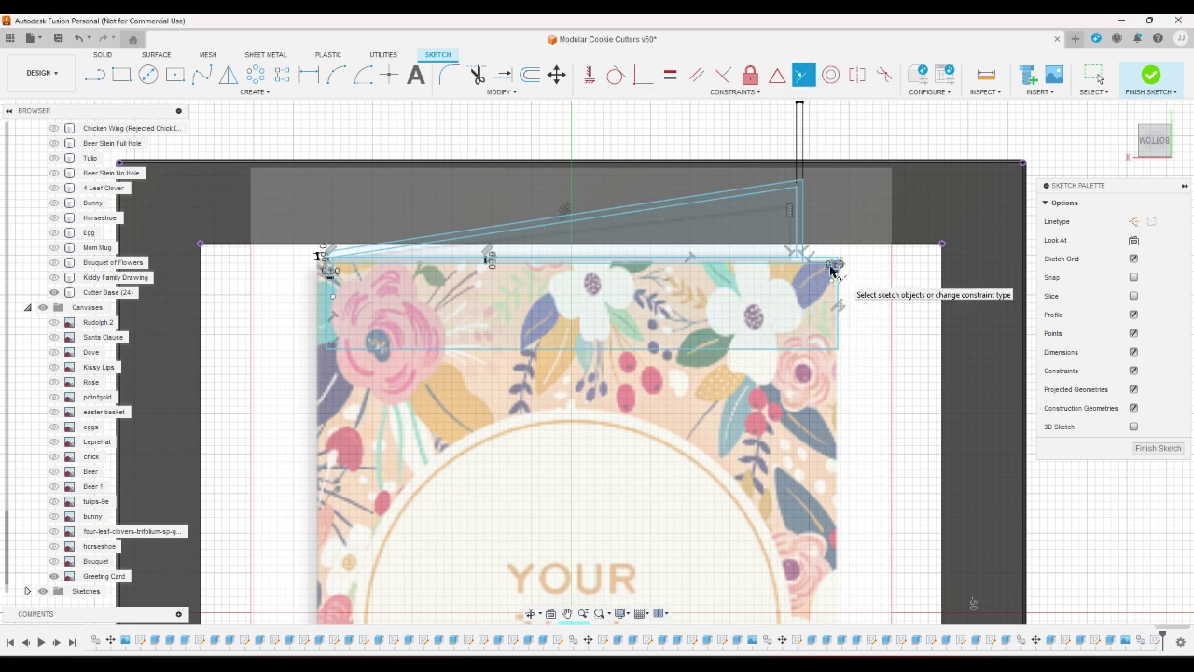
# Step: Draw the inner bottom line between the ends of the short inner vertical lines and make it perpendicular to the right one
pyautogui.press('l')
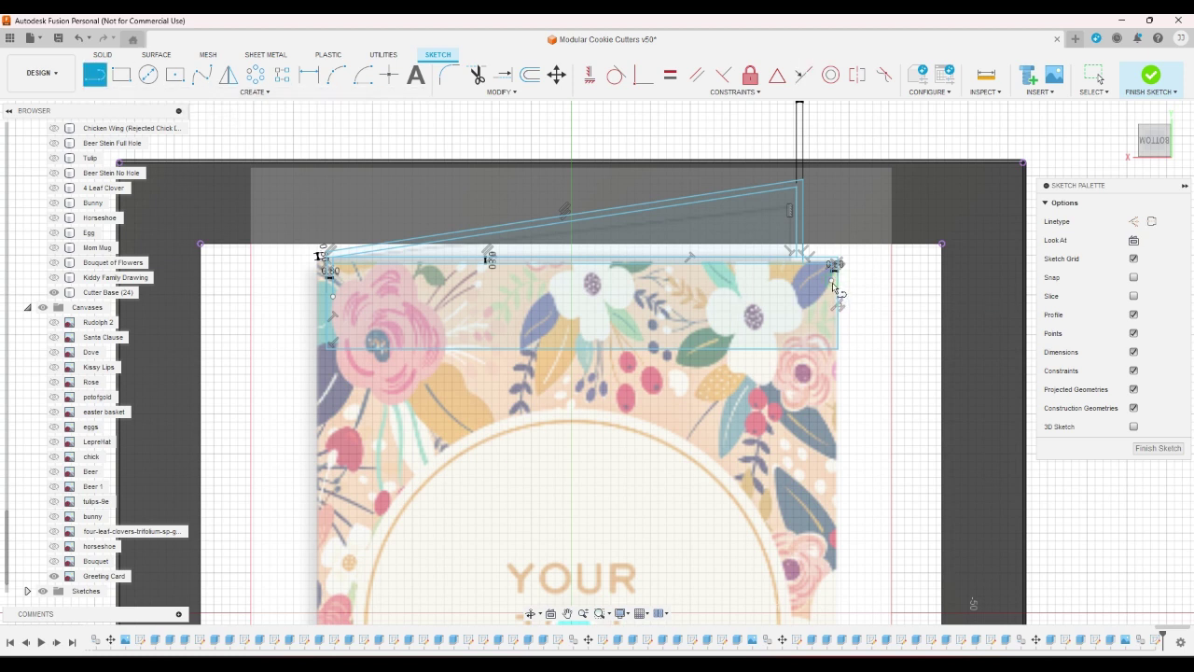
pyautogui.click(836, 286)
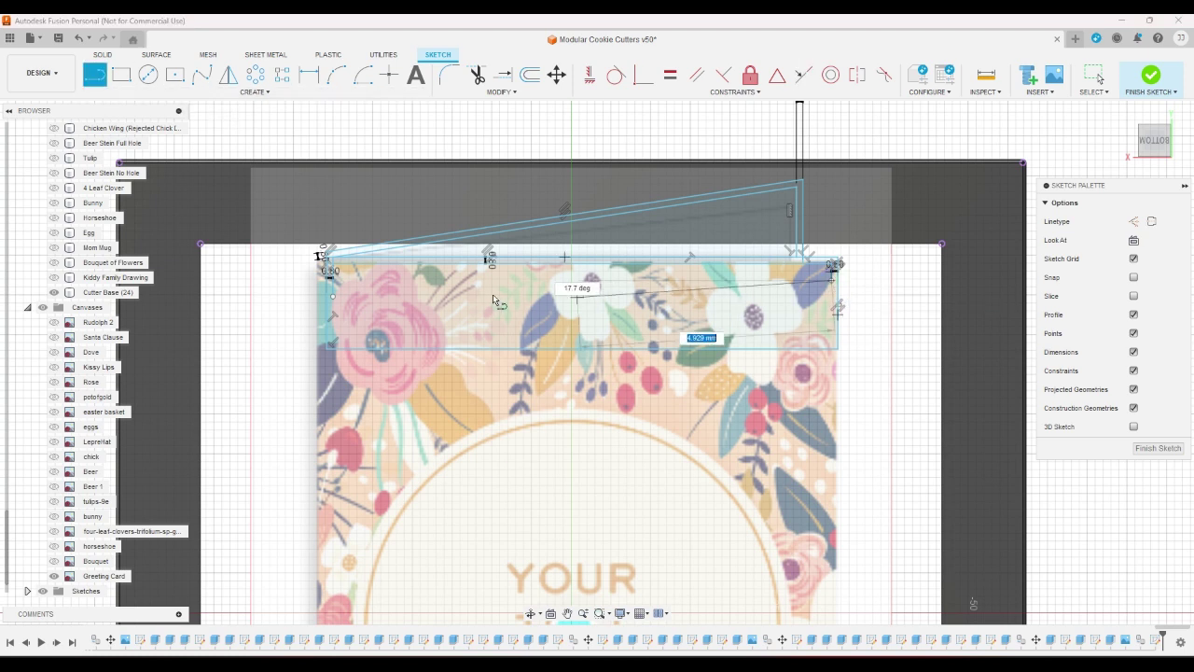
pyautogui.click(334, 298)
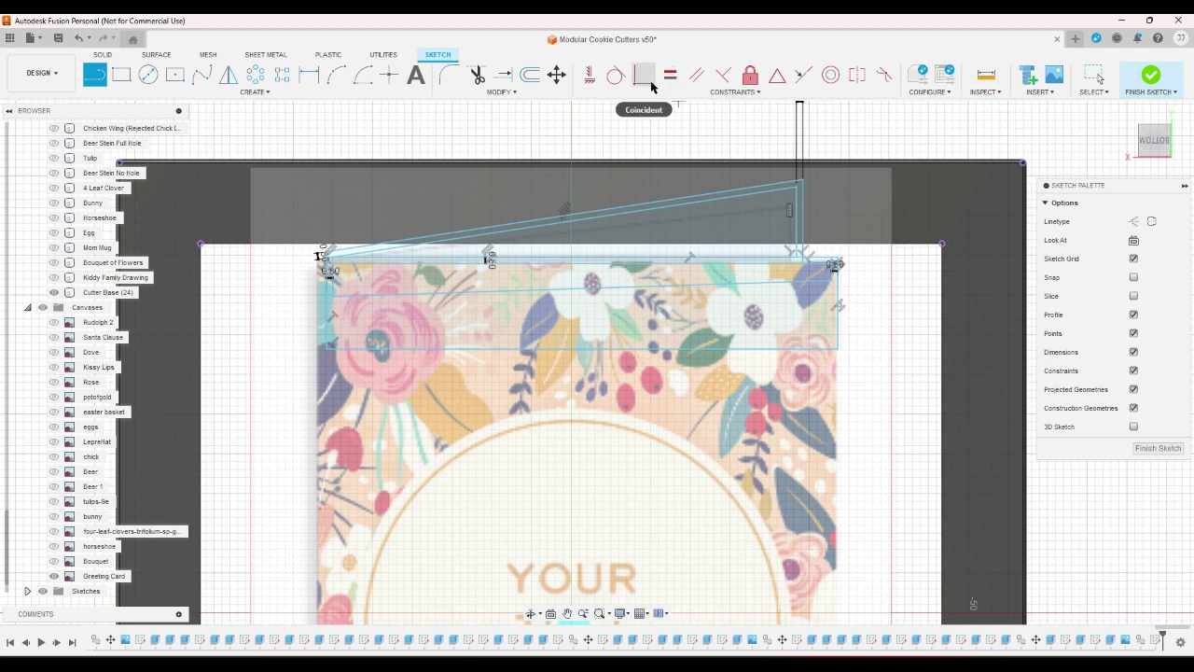
pyautogui.click(723, 75)
pyautogui.scroll(5, 840, 280)
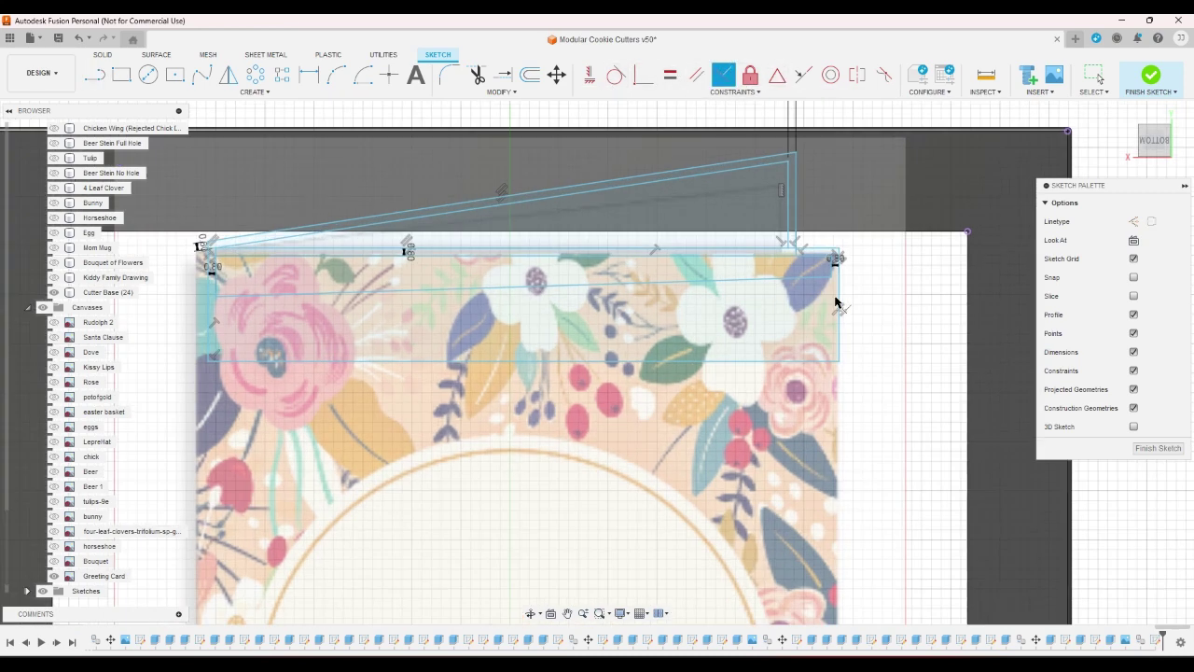
pyautogui.click(829, 235)
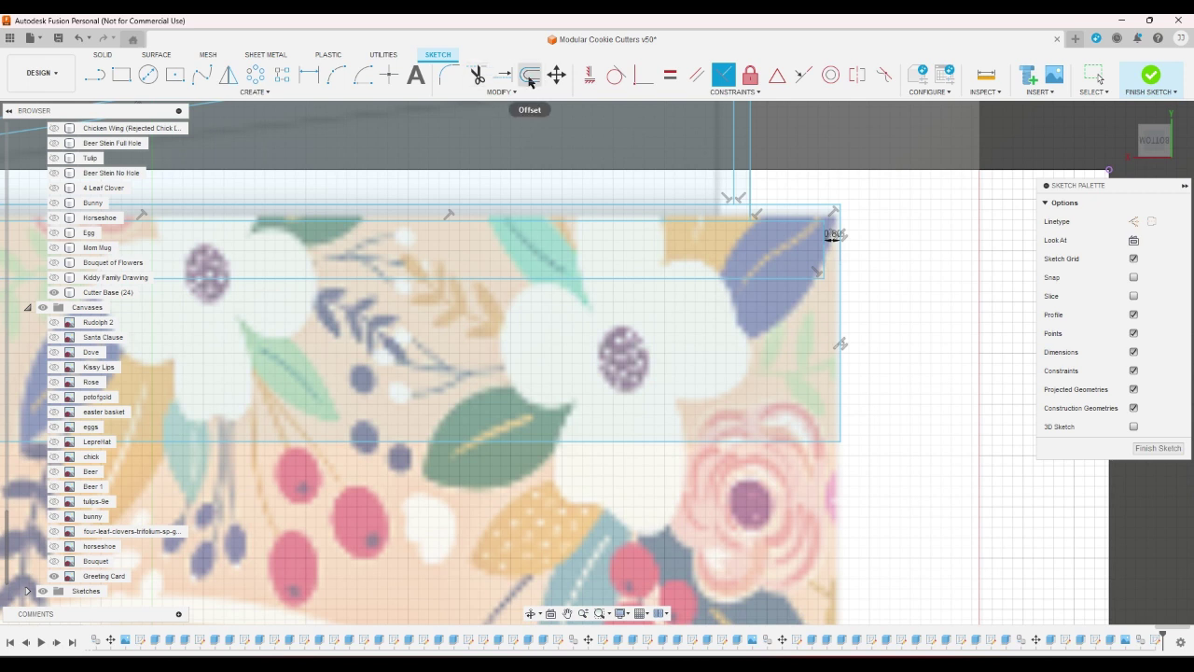
# Step: Dimension the gap between the inner and outer bottom lines of the card strip as 0.8 mm
pyautogui.click(309, 74)
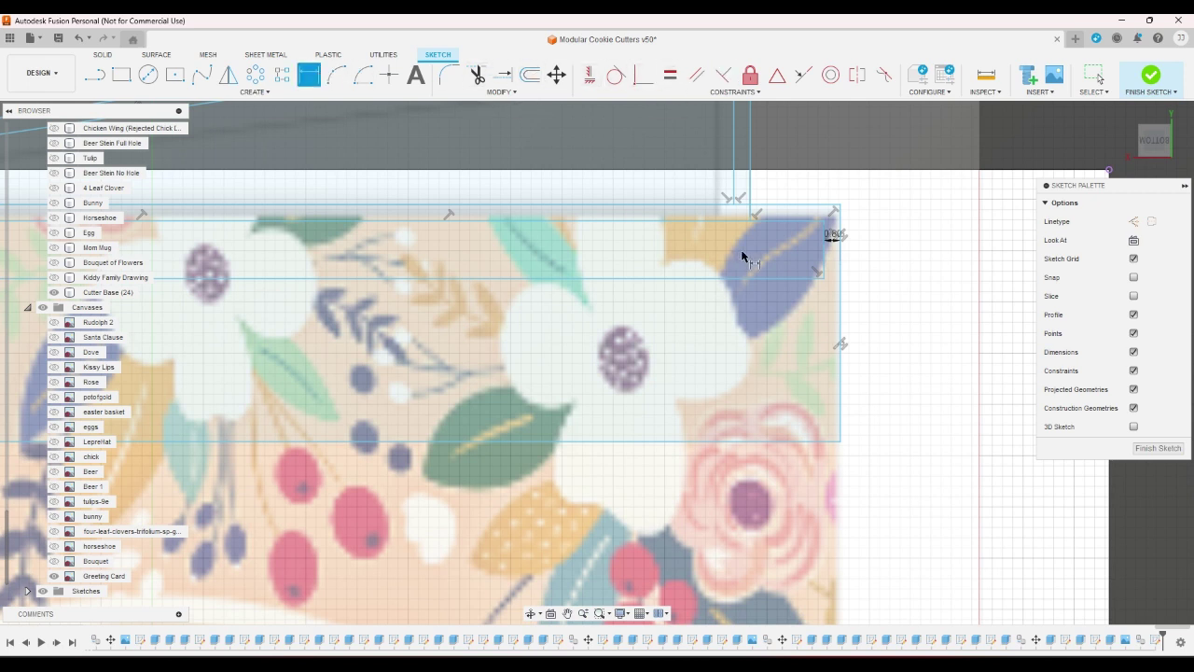
pyautogui.click(758, 279)
pyautogui.click(767, 441)
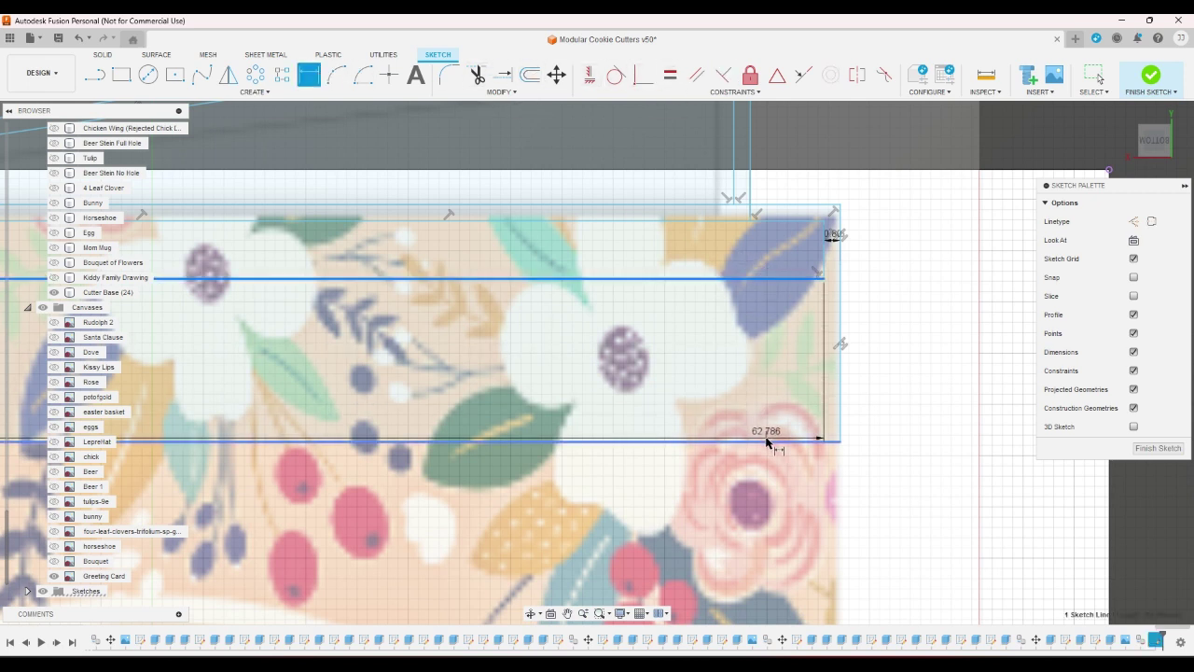
pyautogui.click(767, 411)
pyautogui.press('Return')
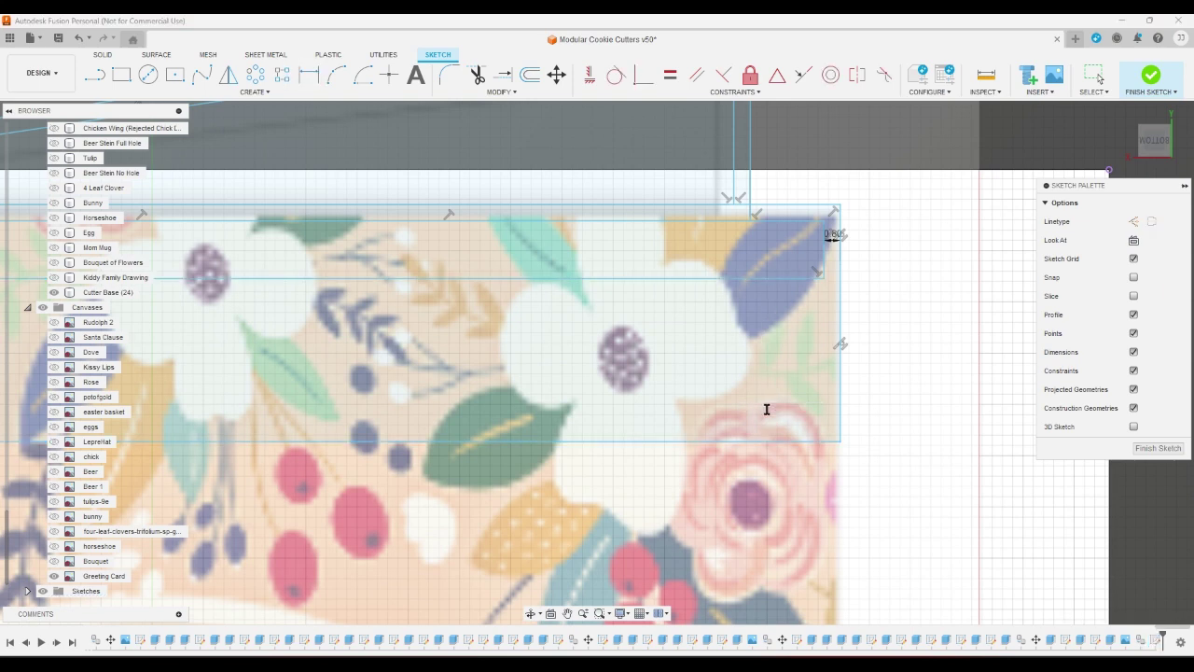
pyautogui.scroll(-5, 767, 413)
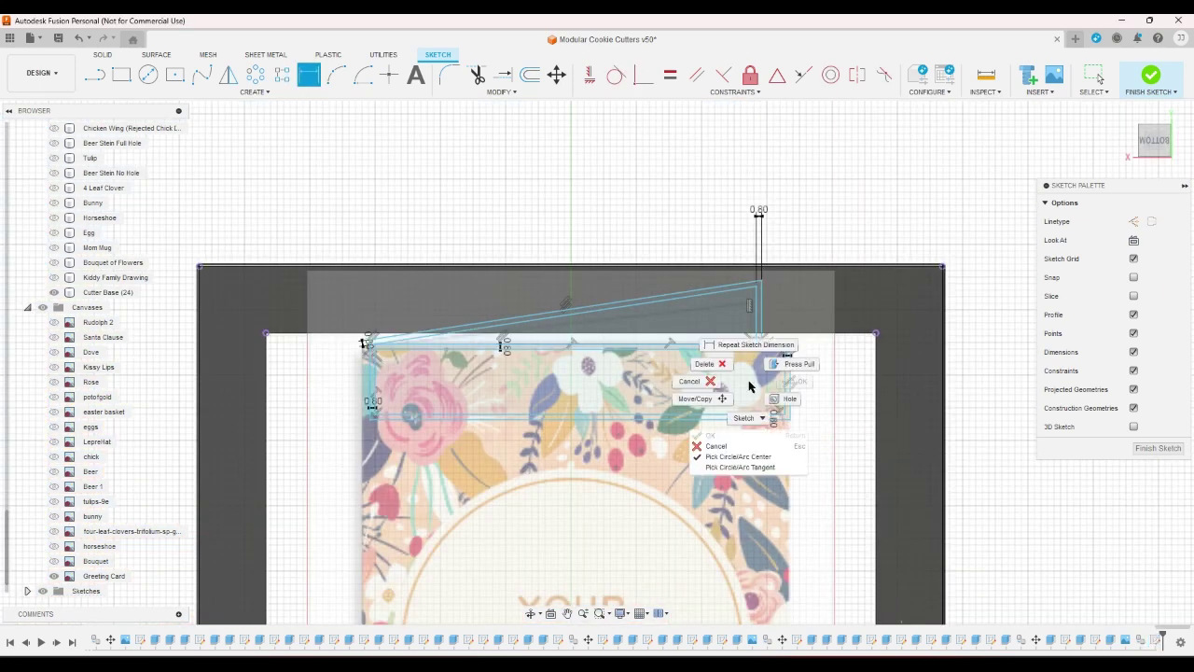
# Step: Move the strip's left wall outward over the card image's left edge
pyautogui.scroll(-3, 705, 331)
pyautogui.scroll(5, 484, 322)
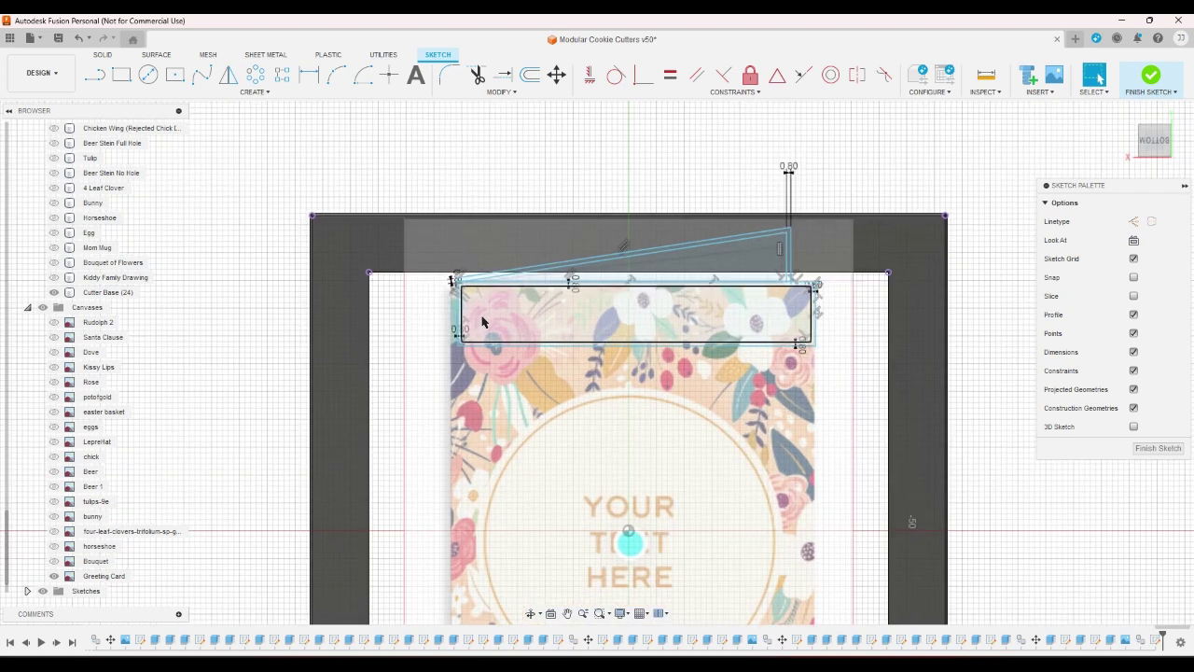
pyautogui.scroll(3, 464, 319)
pyautogui.click(434, 309)
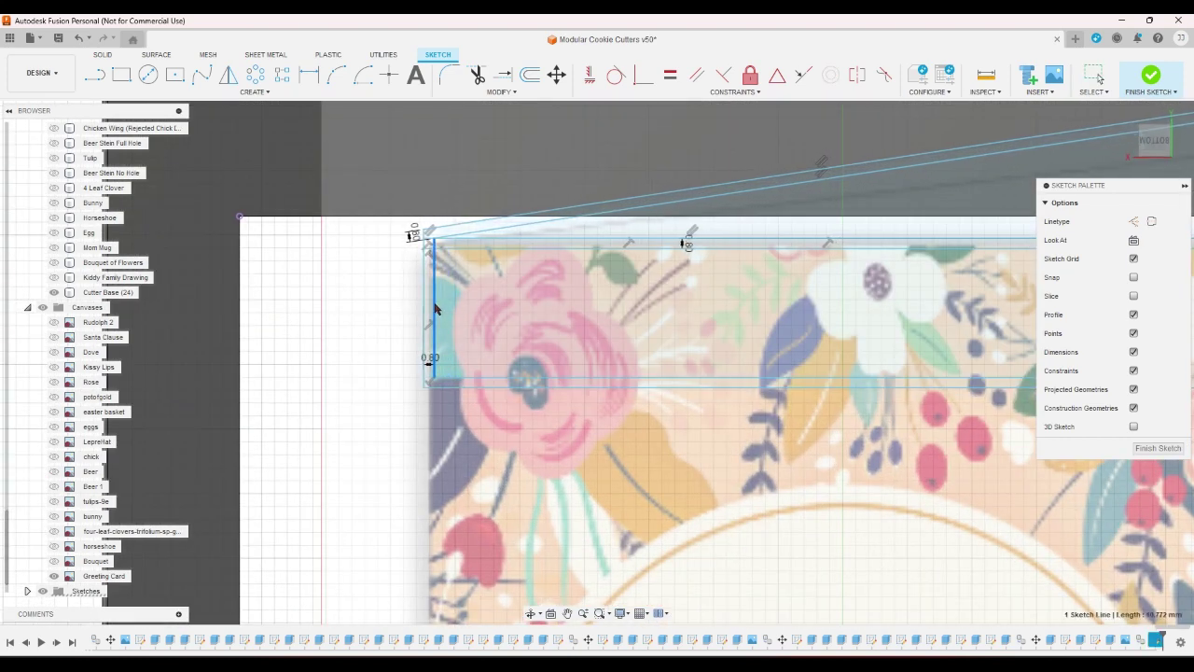
# Step: Move the strip's right wall outward until its inner line follows the card image's right edge
pyautogui.scroll(-3, 285, 339)
pyautogui.scroll(5, 659, 324)
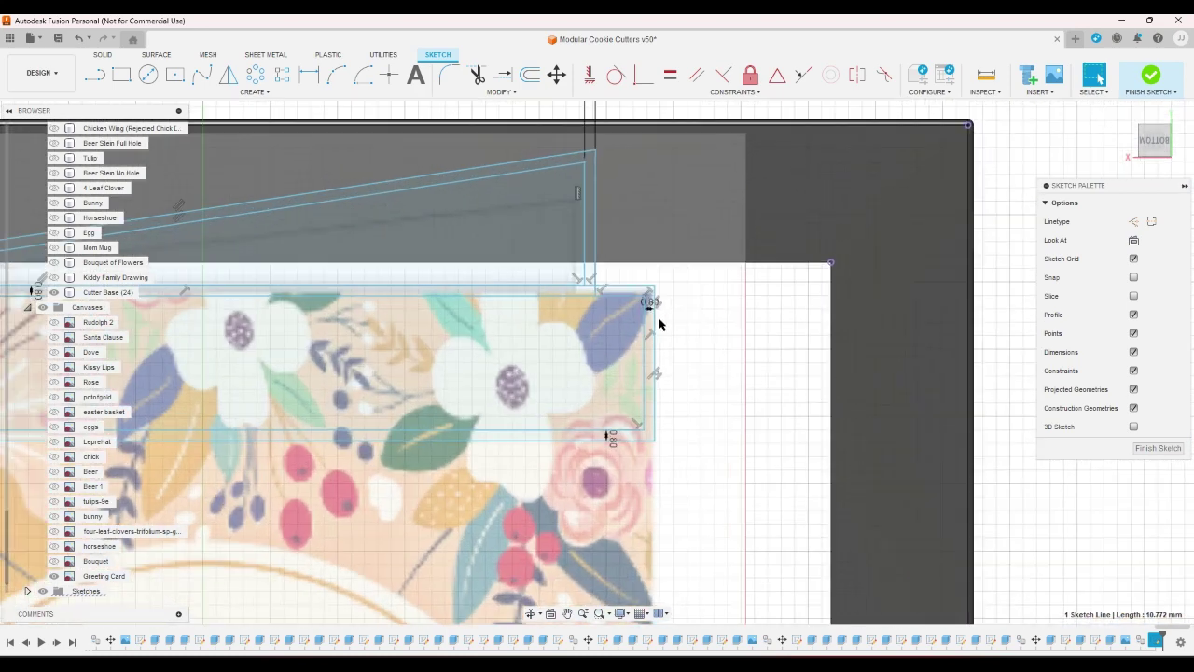
pyautogui.moveTo(649, 338); pyautogui.dragTo(657, 336)
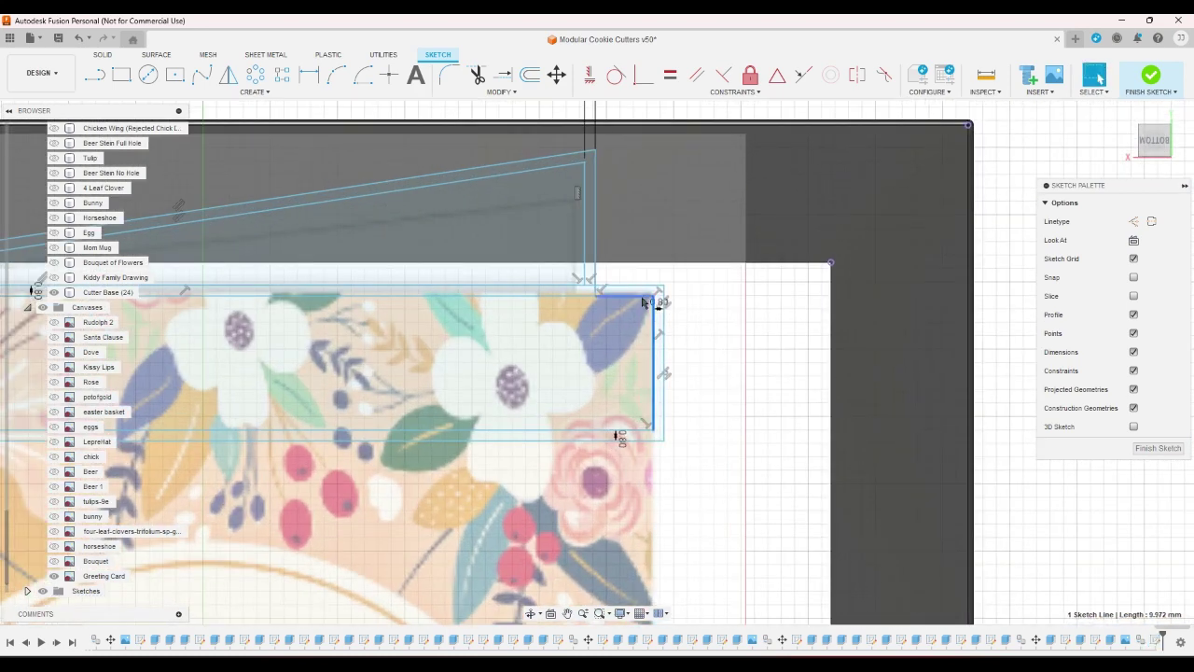
pyautogui.click(643, 301)
pyautogui.scroll(-3, 800, 245)
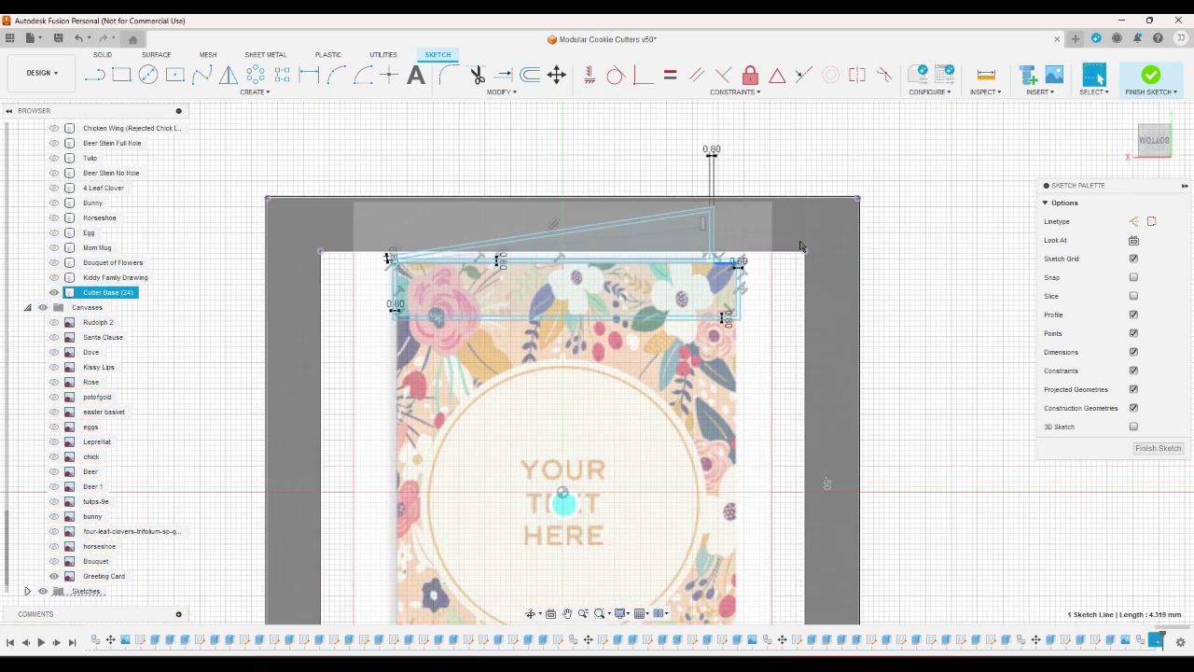
# Step: Move the strip's bottom wall down past the card image's bottom edge and hide the Greeting Card canvas
pyautogui.scroll(-3, 799, 245)
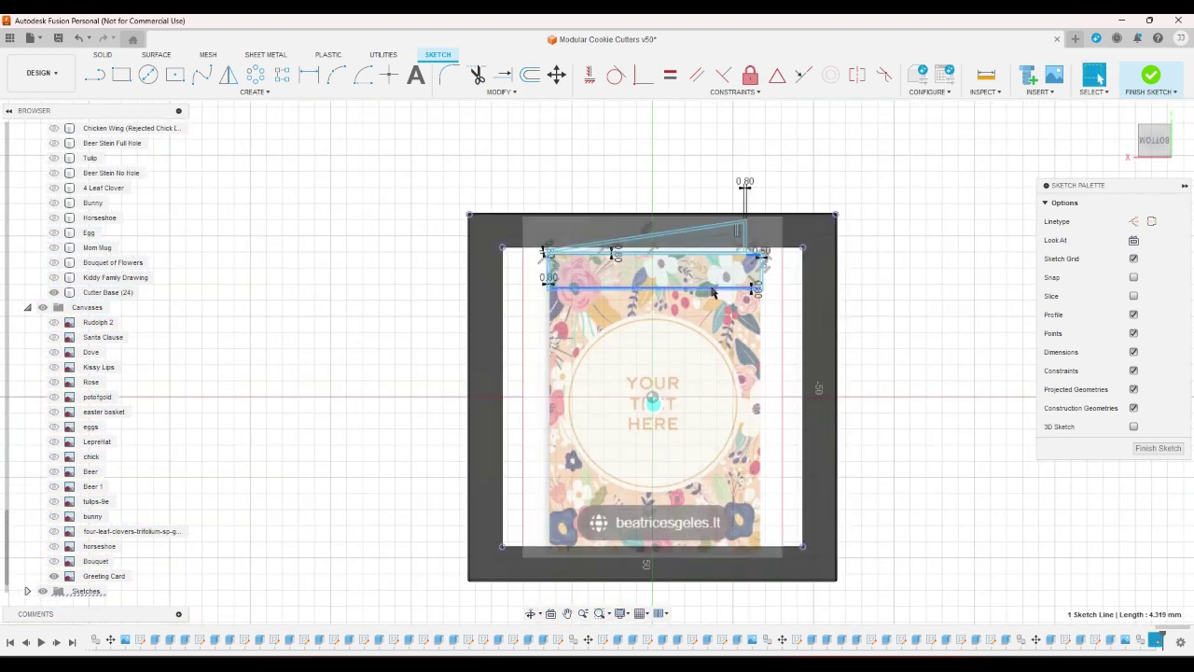
pyautogui.moveTo(712, 292); pyautogui.dragTo(699, 558)
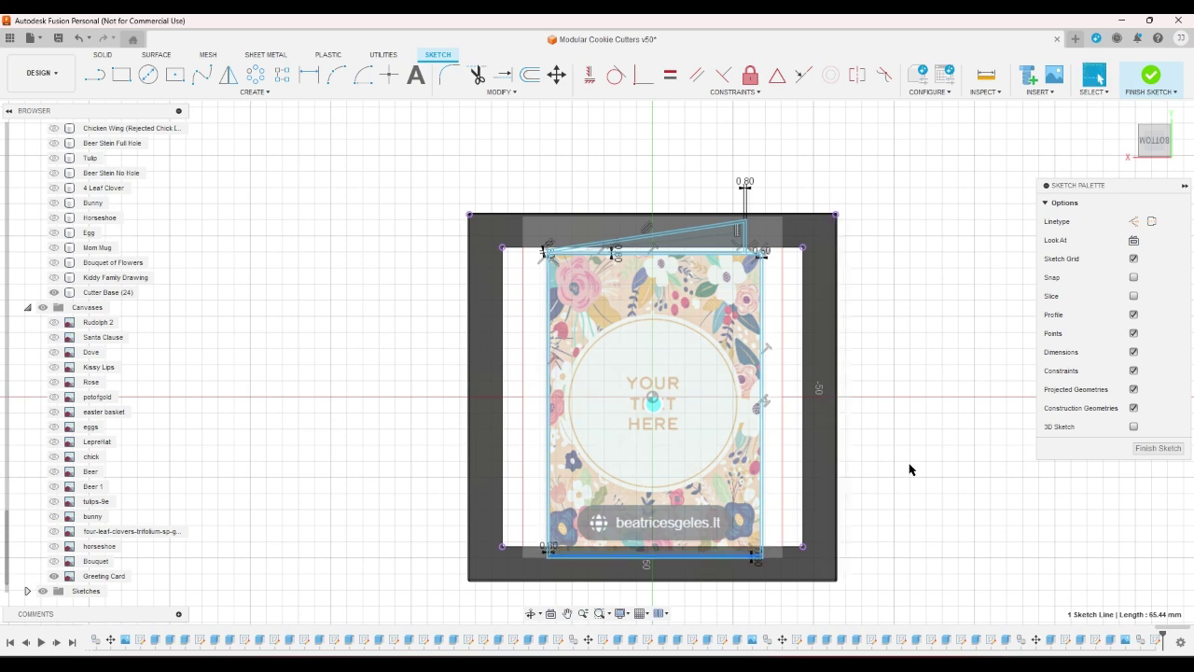
pyautogui.click(1127, 114)
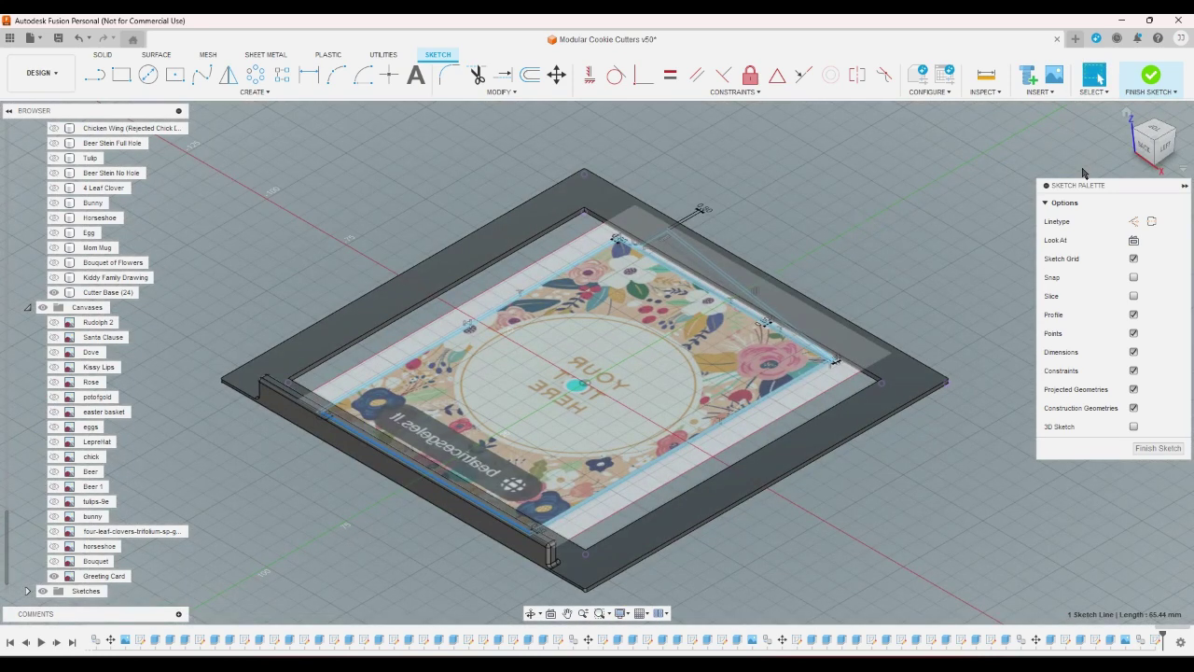
pyautogui.click(1159, 153)
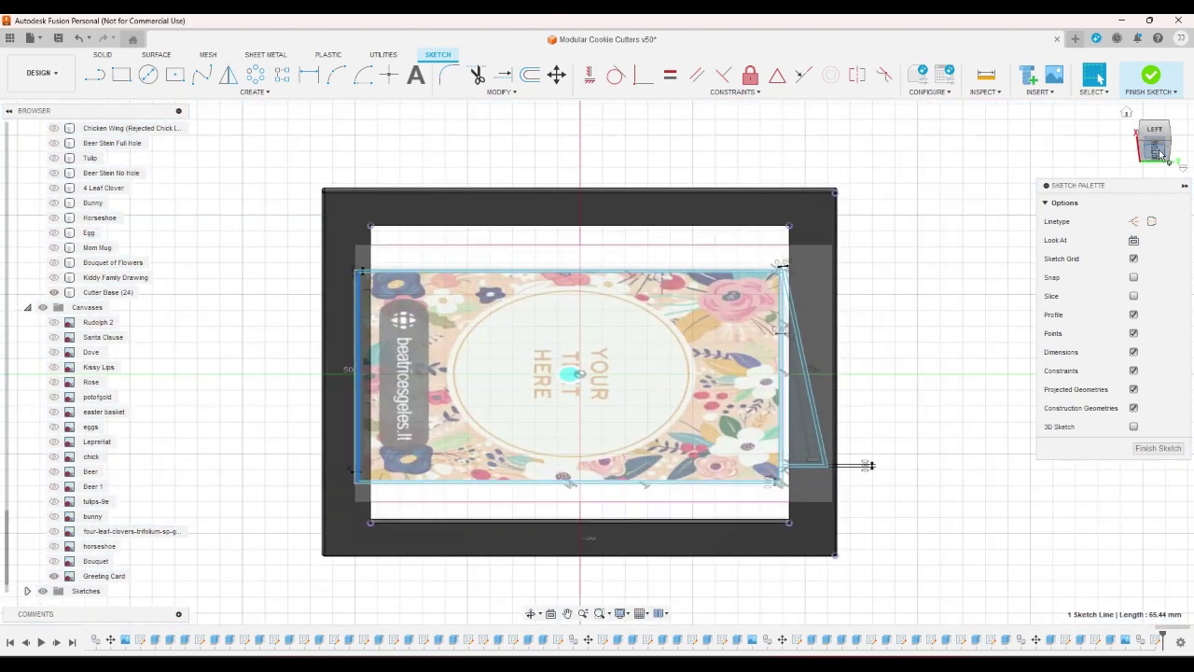
pyautogui.click(1172, 119)
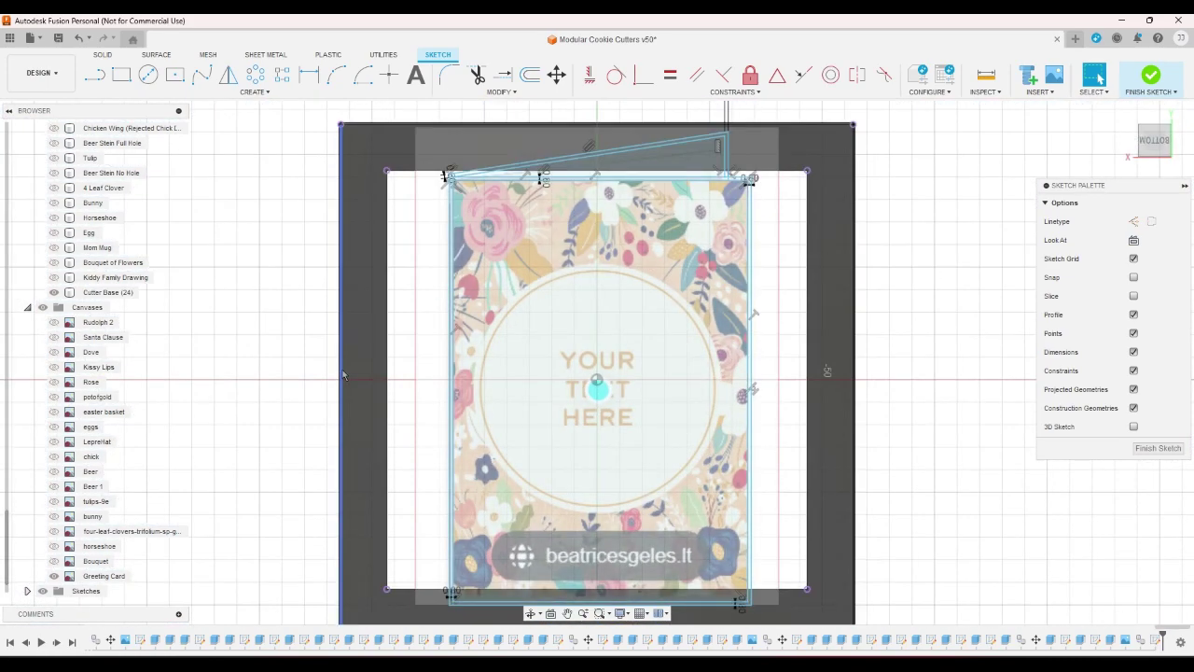
pyautogui.click(53, 573)
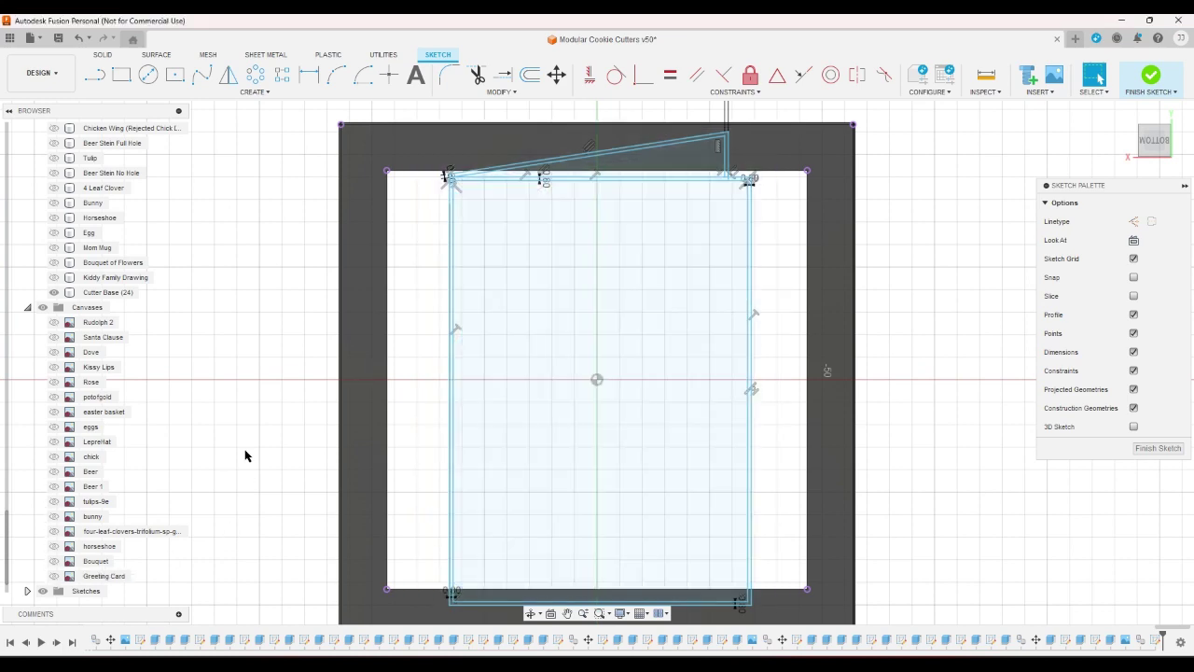
# Step: Extend the flap triangle's inner vertical line down to the inner top line of the card outline
pyautogui.scroll(5, 467, 175)
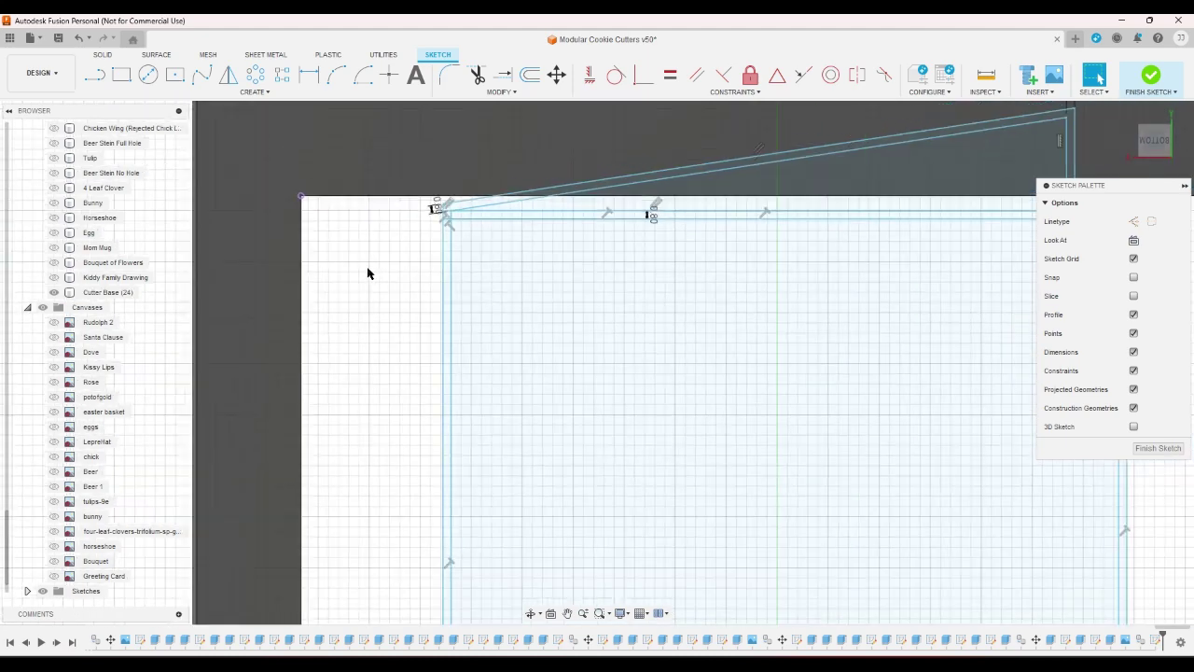
pyautogui.scroll(-5, 367, 274)
pyautogui.scroll(8, 815, 242)
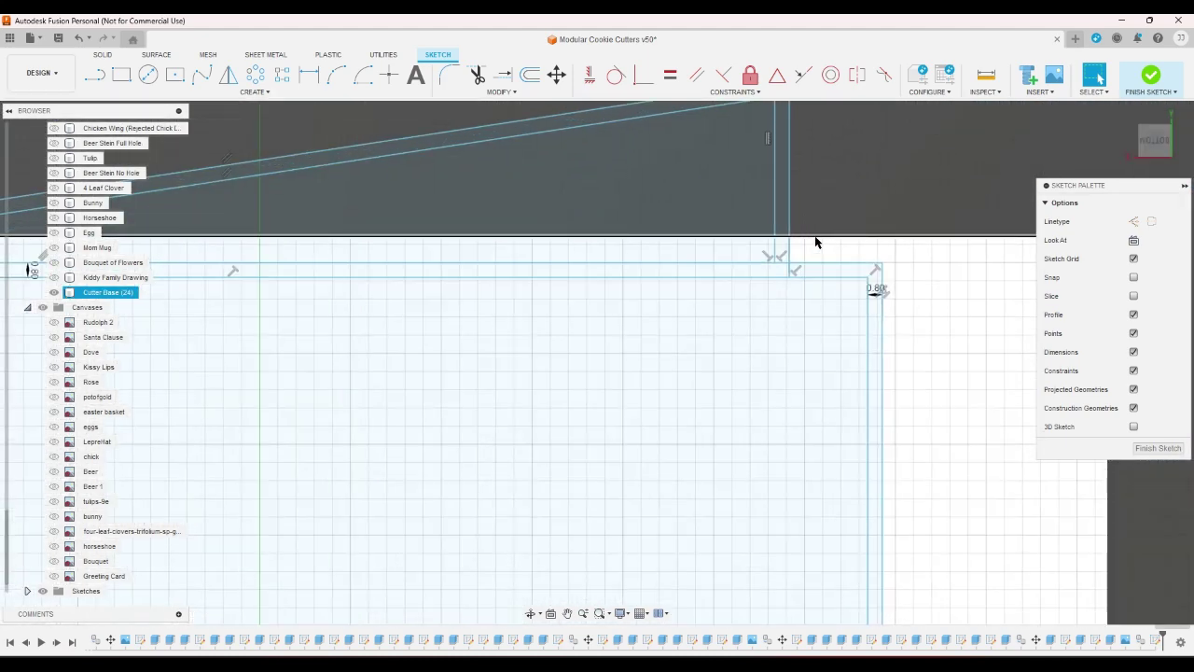
pyautogui.scroll(1, 816, 242)
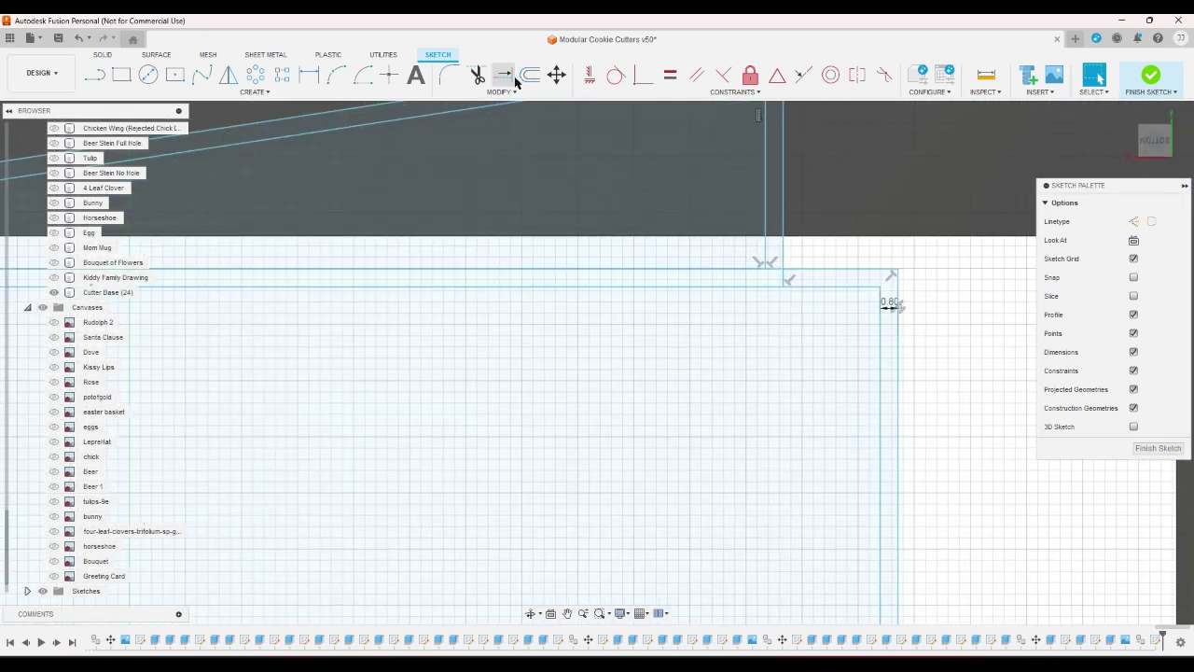
pyautogui.click(514, 81)
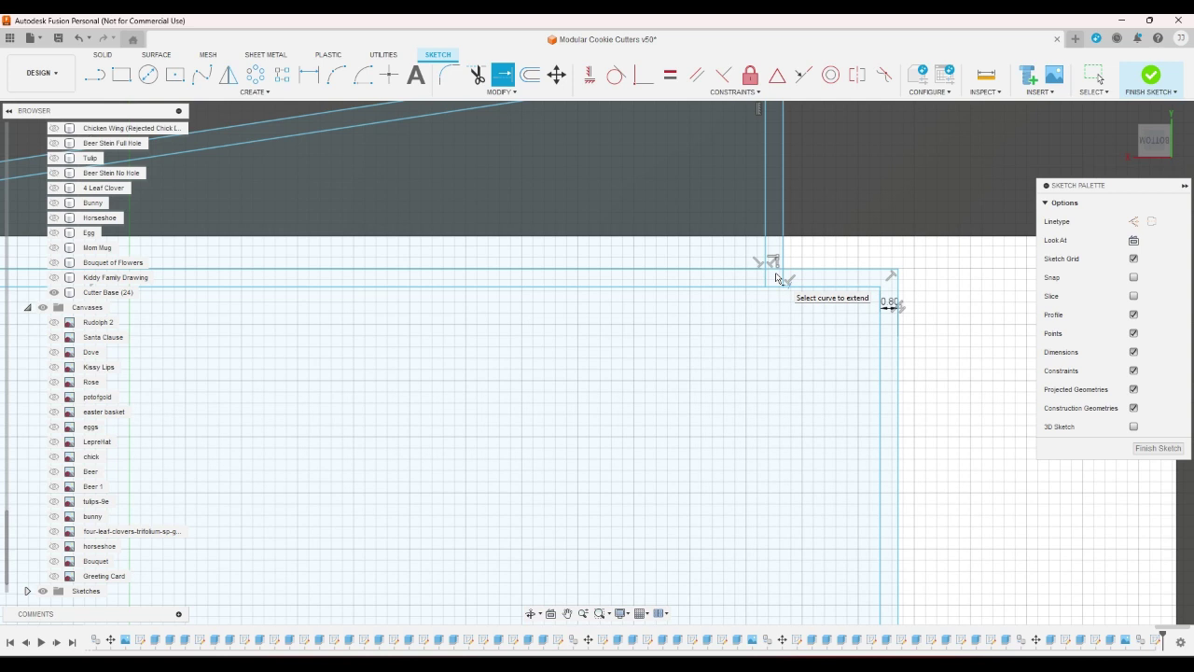
pyautogui.scroll(-2, 776, 278)
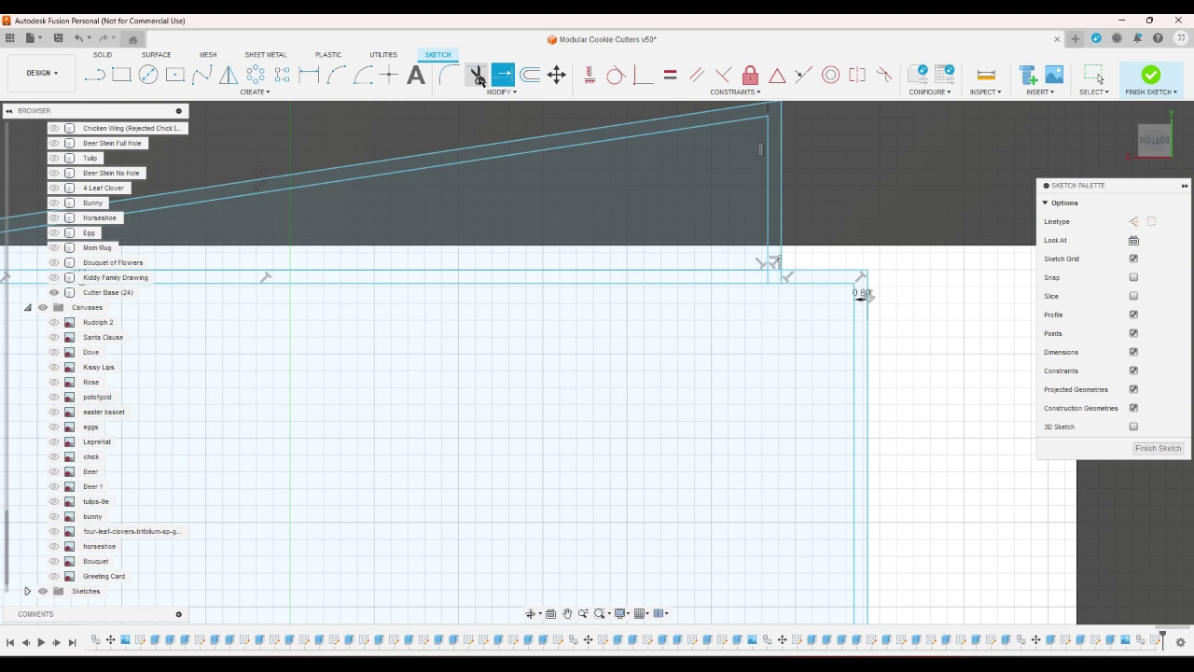
# Step: Trim the outer top line between the flap's two vertical lines and the outer vertical line's end below it
pyautogui.click(478, 78)
pyautogui.scroll(2, 747, 242)
pyautogui.click(804, 304)
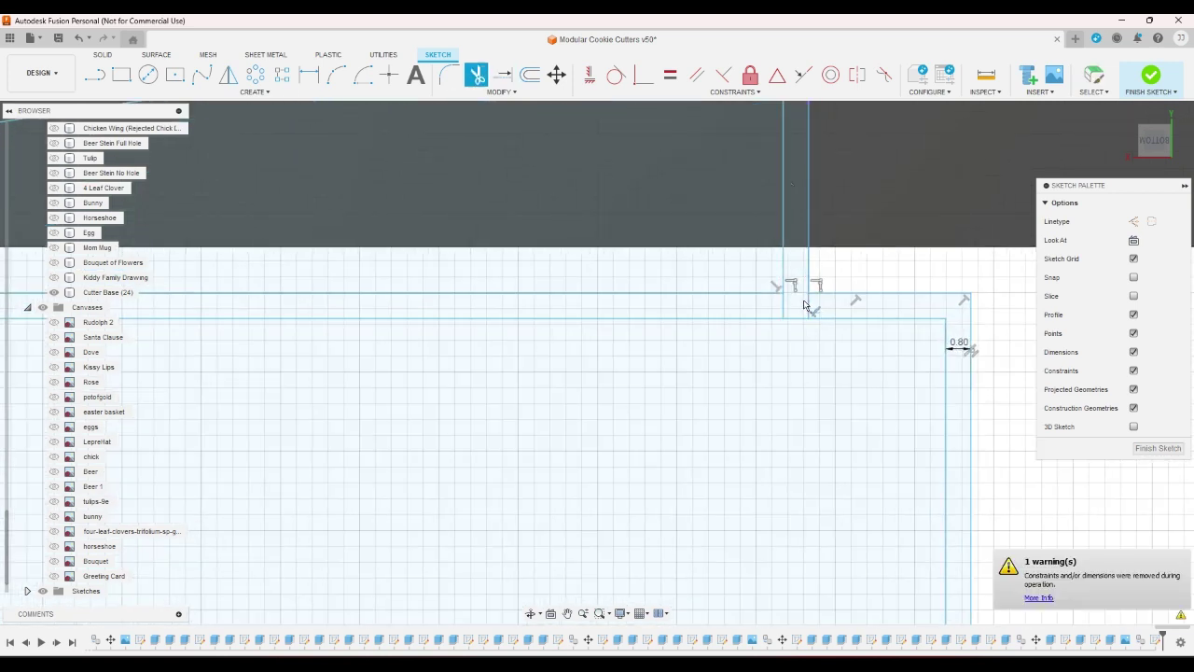
pyautogui.click(810, 308)
pyautogui.rightClick(840, 274)
pyautogui.click(870, 277)
# Step: Trim the short segments of both card top lines that cross the left wall at the flap's pointed corner
pyautogui.scroll(-3, 860, 272)
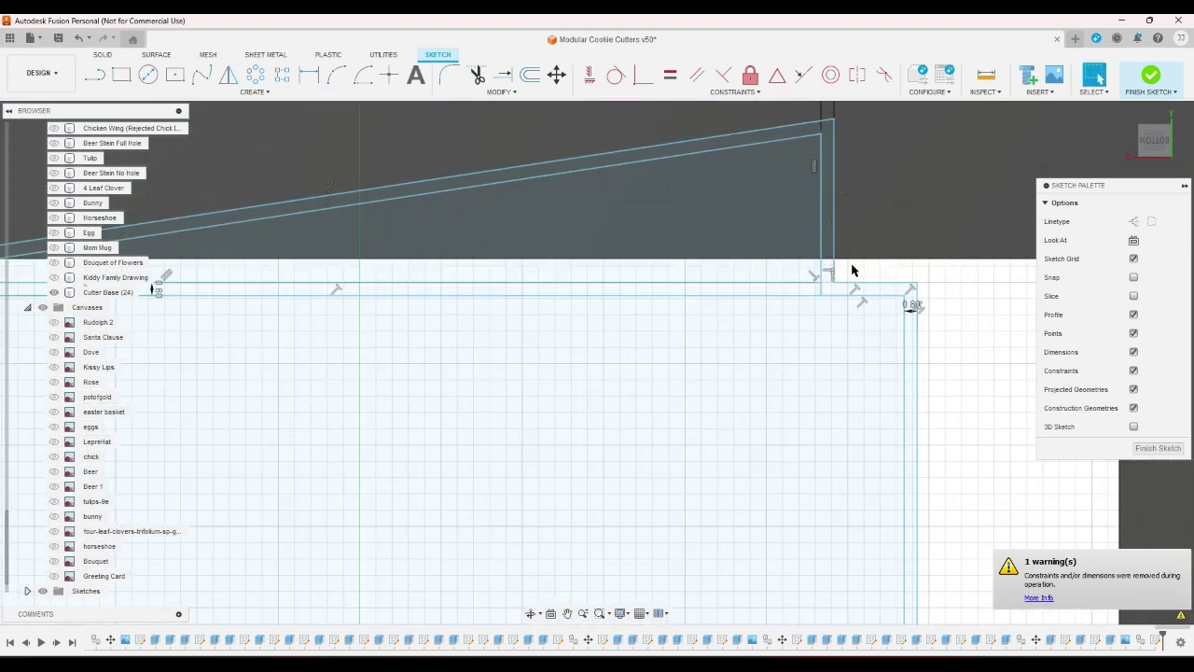
pyautogui.scroll(-3, 852, 271)
pyautogui.scroll(-2, 934, 288)
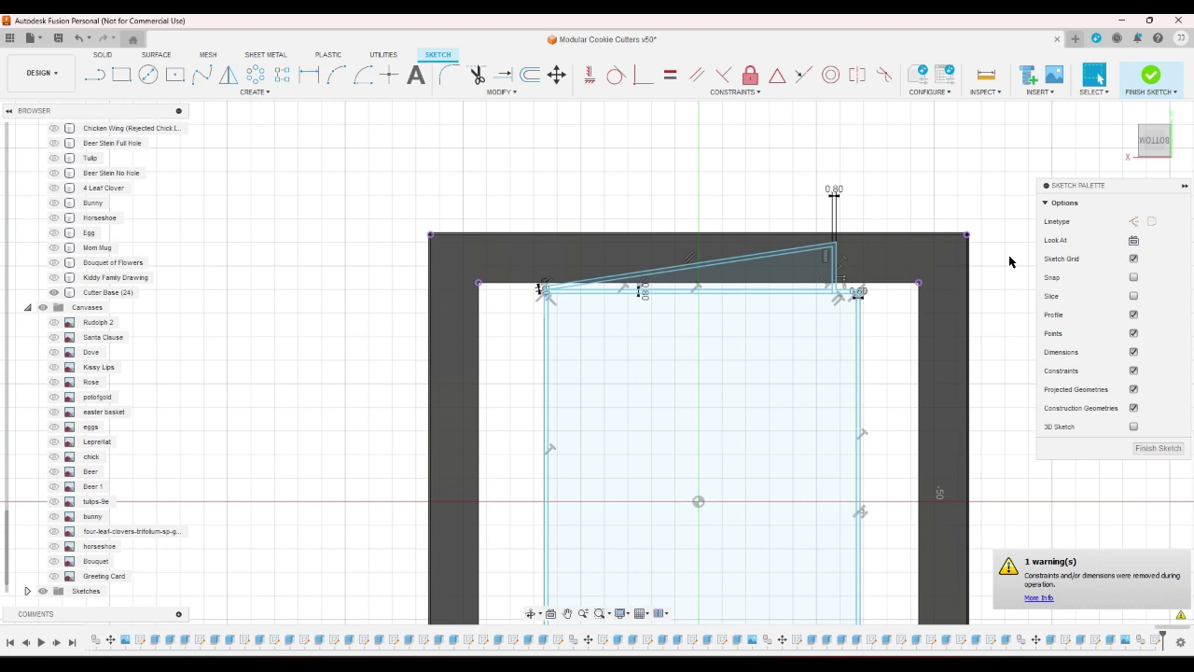
pyautogui.scroll(-2, 1009, 254)
pyautogui.scroll(1, 1011, 254)
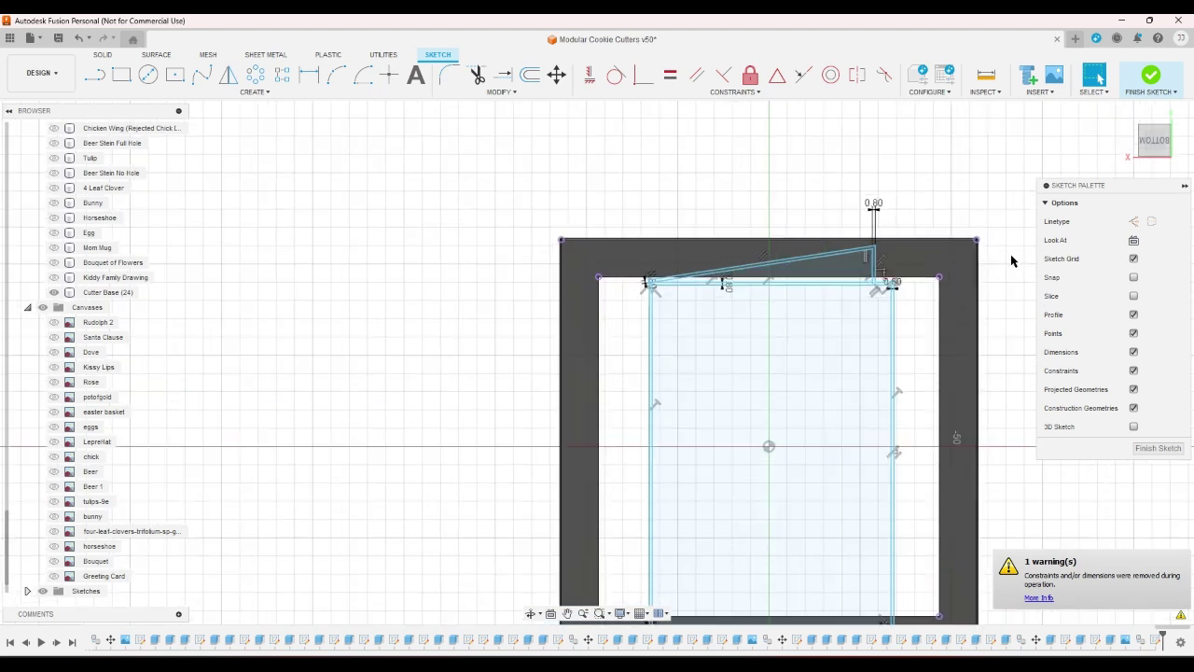
pyautogui.scroll(3, 914, 280)
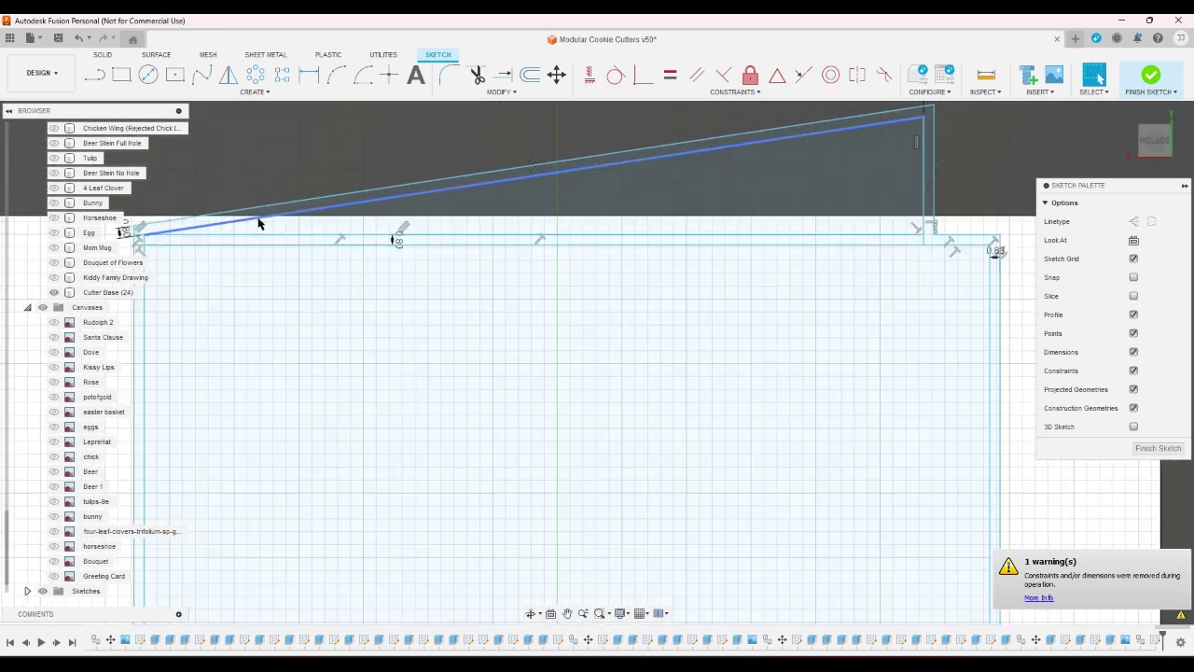
pyautogui.scroll(1, 260, 222)
pyautogui.scroll(-1, 448, 245)
pyautogui.click(477, 75)
pyautogui.scroll(4, 227, 249)
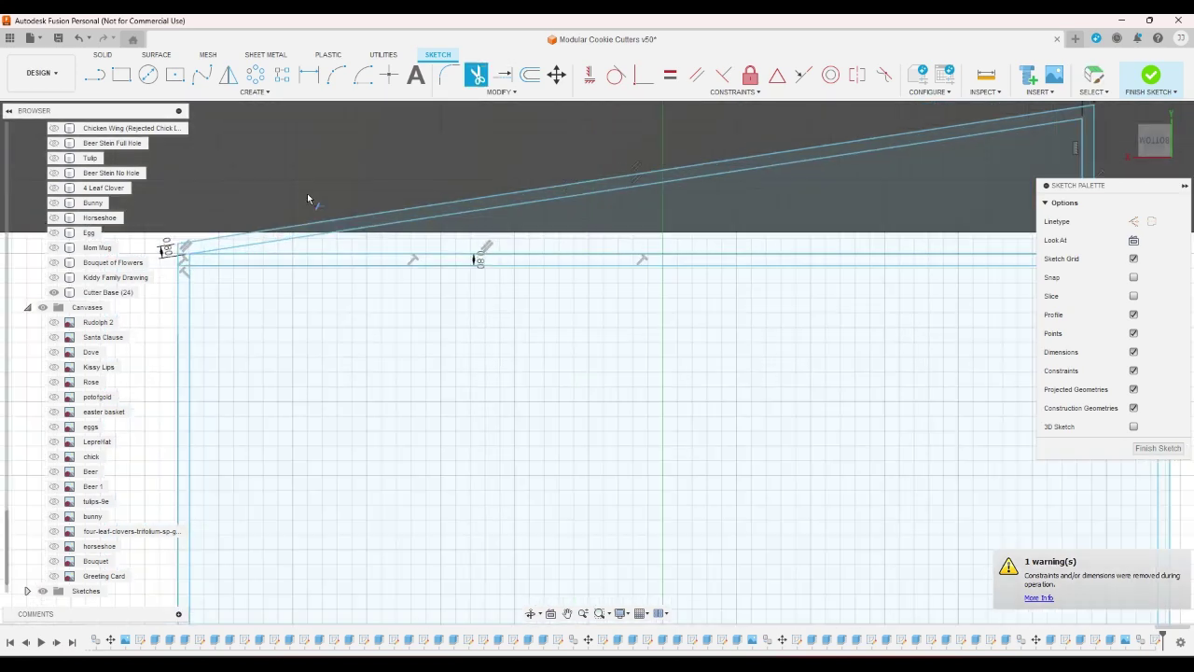
pyautogui.scroll(3, 227, 249)
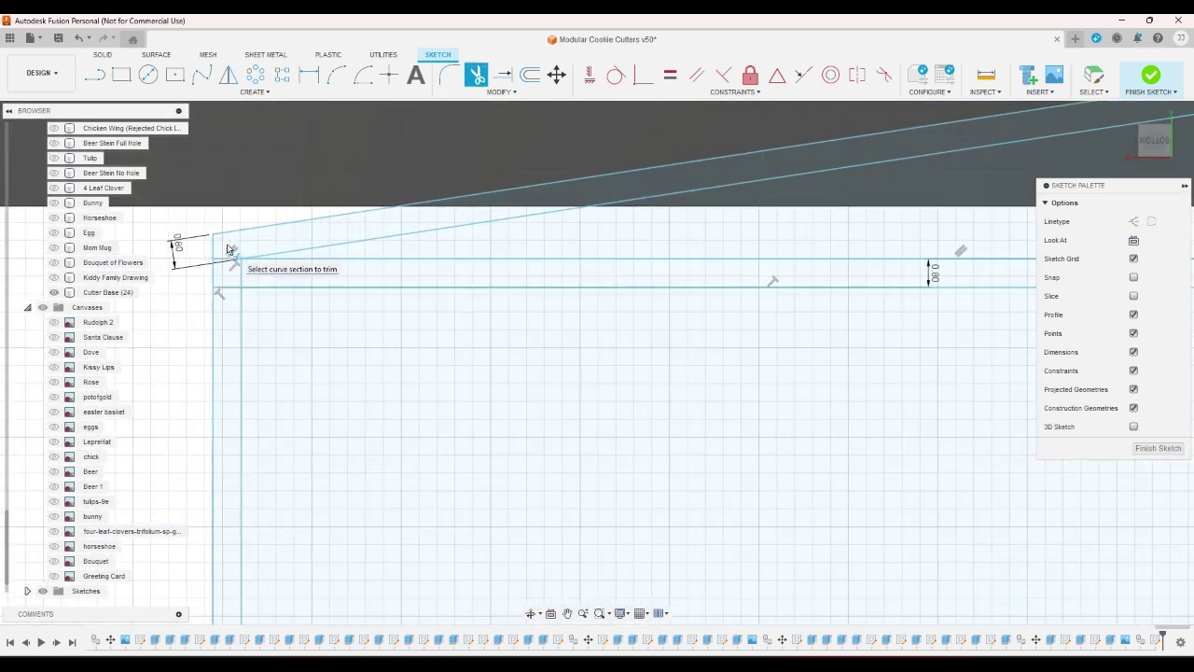
pyautogui.click(230, 262)
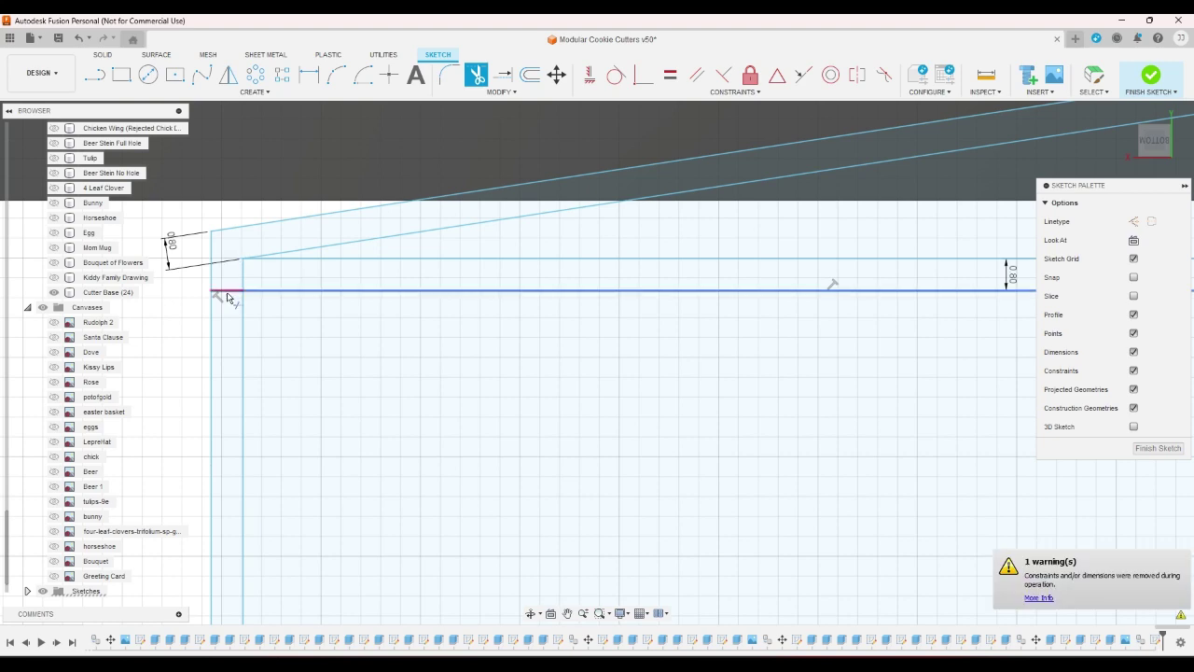
pyautogui.click(227, 292)
pyautogui.rightClick(228, 279)
pyautogui.click(254, 280)
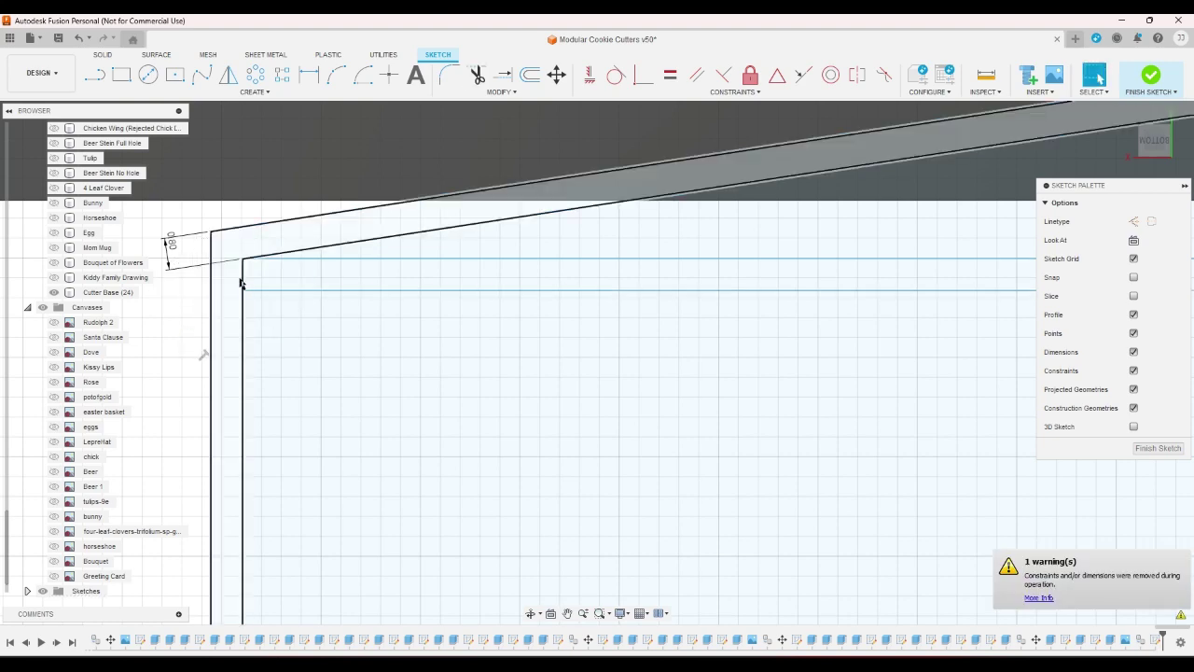
# Step: Select the wall profile to check which areas it joins around the flap and card outline, then clear the selection
pyautogui.click(240, 280)
pyautogui.scroll(-6, 244, 279)
pyautogui.scroll(-2, 724, 206)
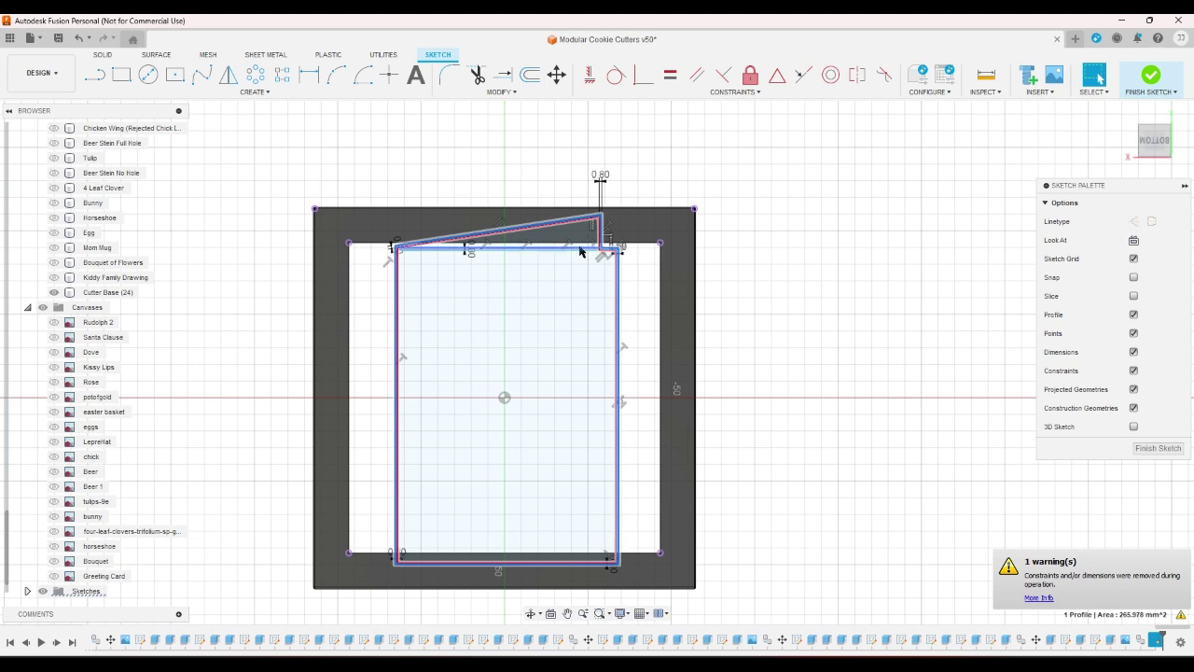
pyautogui.click(780, 252)
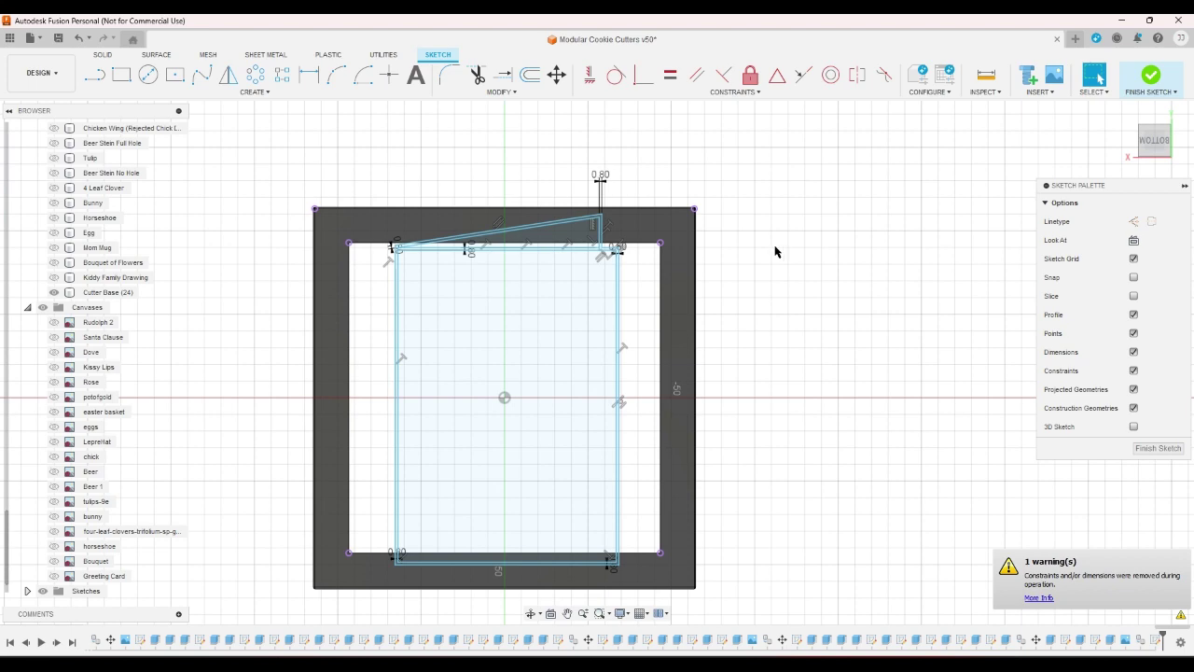
# Step: Draw a 0.8 mm vertical line upward from the outer top-right corner of the card outline
pyautogui.scroll(5, 621, 244)
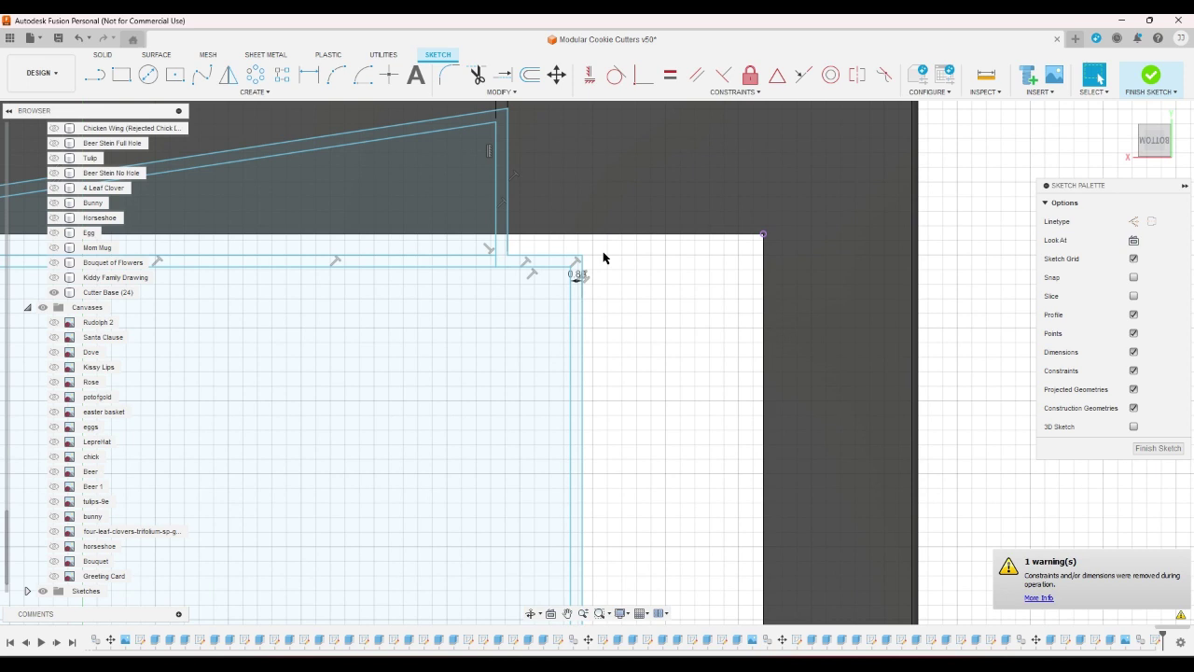
pyautogui.press('l')
pyautogui.scroll(3, 587, 277)
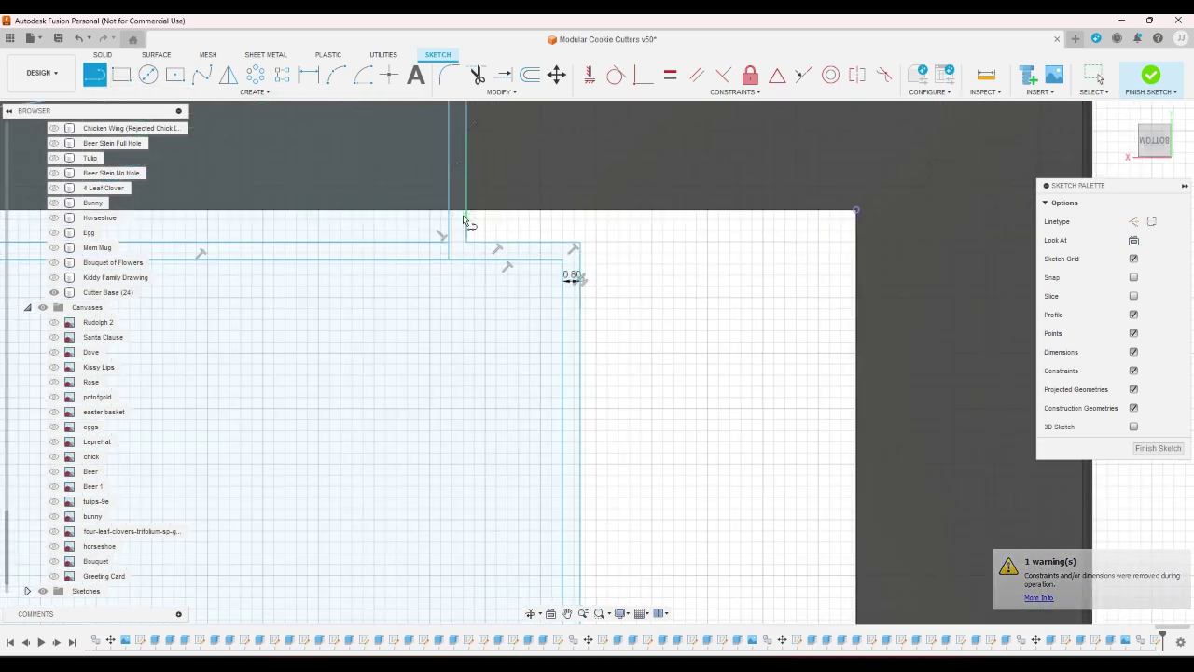
pyautogui.click(575, 242)
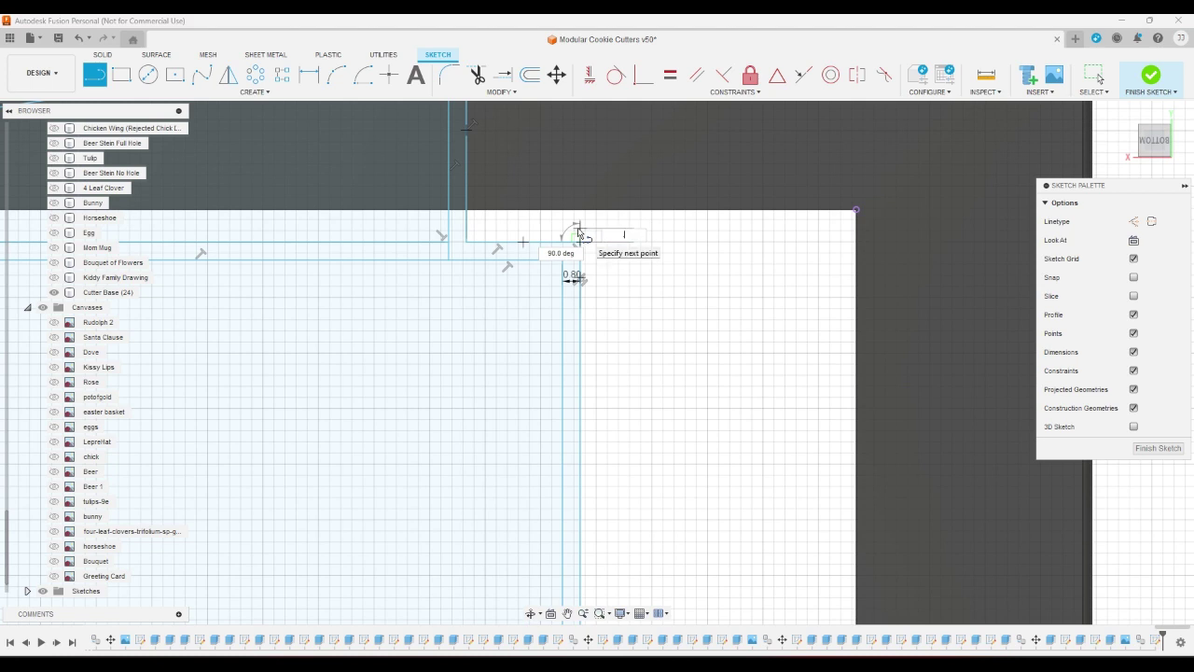
pyautogui.write('.8')
pyautogui.press('Return')
pyautogui.press('Escape')
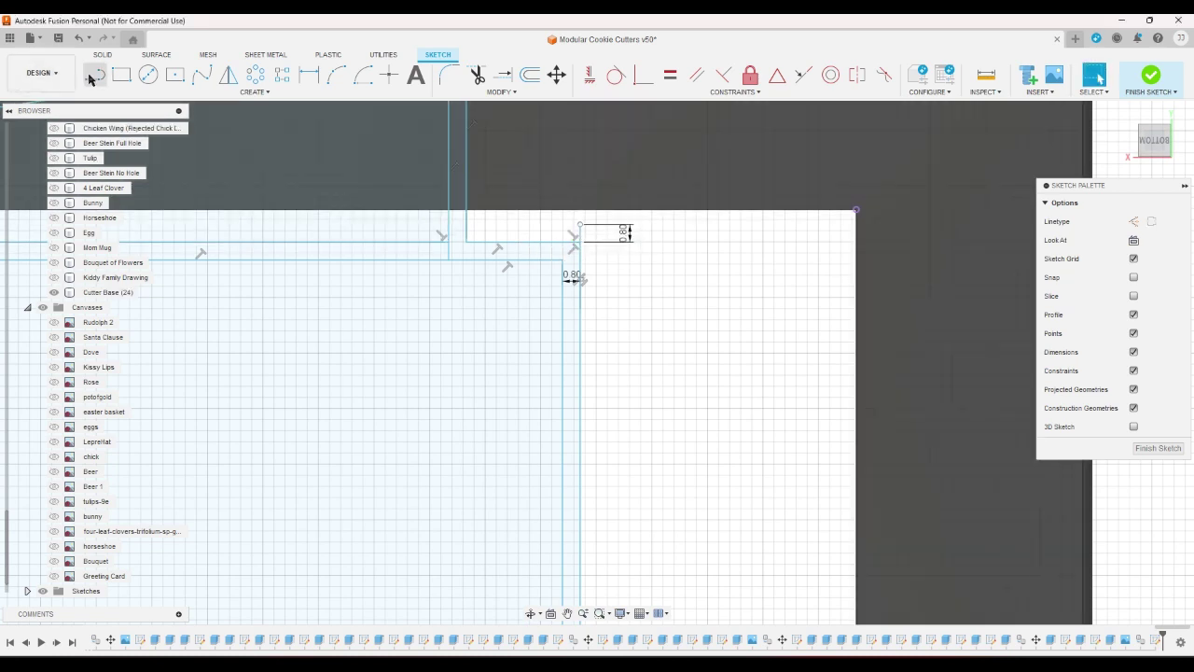
# Step: Draw a horizontal line from the new 0.8 mm line's top end to the flap's outer vertical line, and close the flap wall's base
pyautogui.click(94, 75)
pyautogui.click(580, 225)
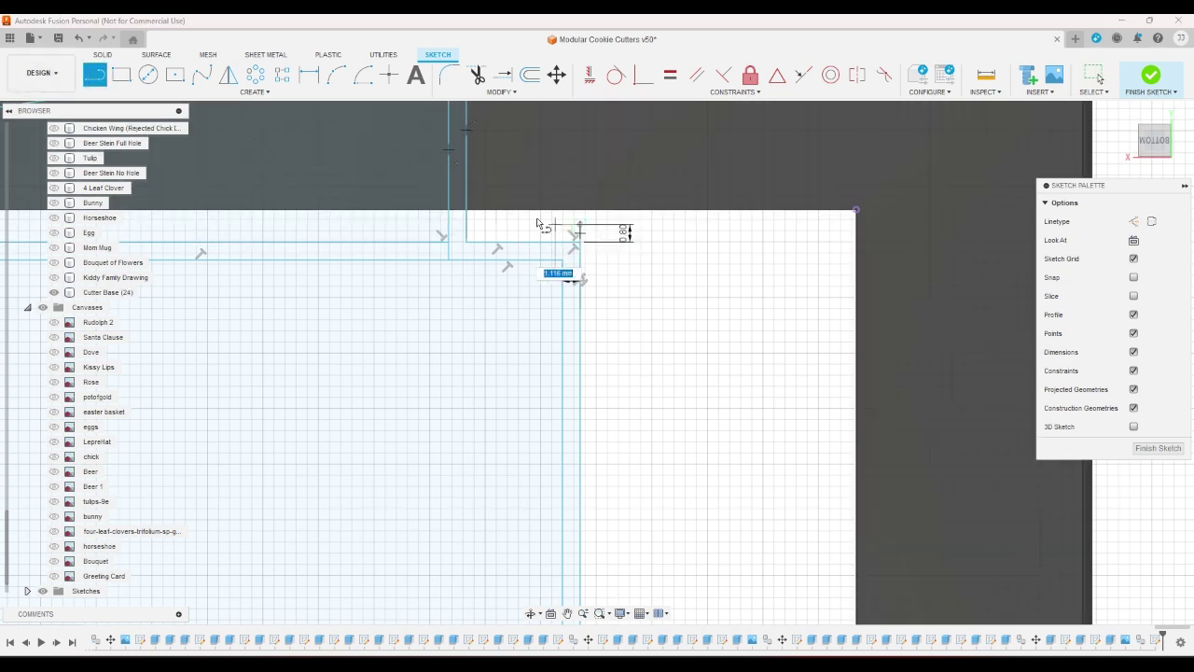
pyautogui.click(467, 225)
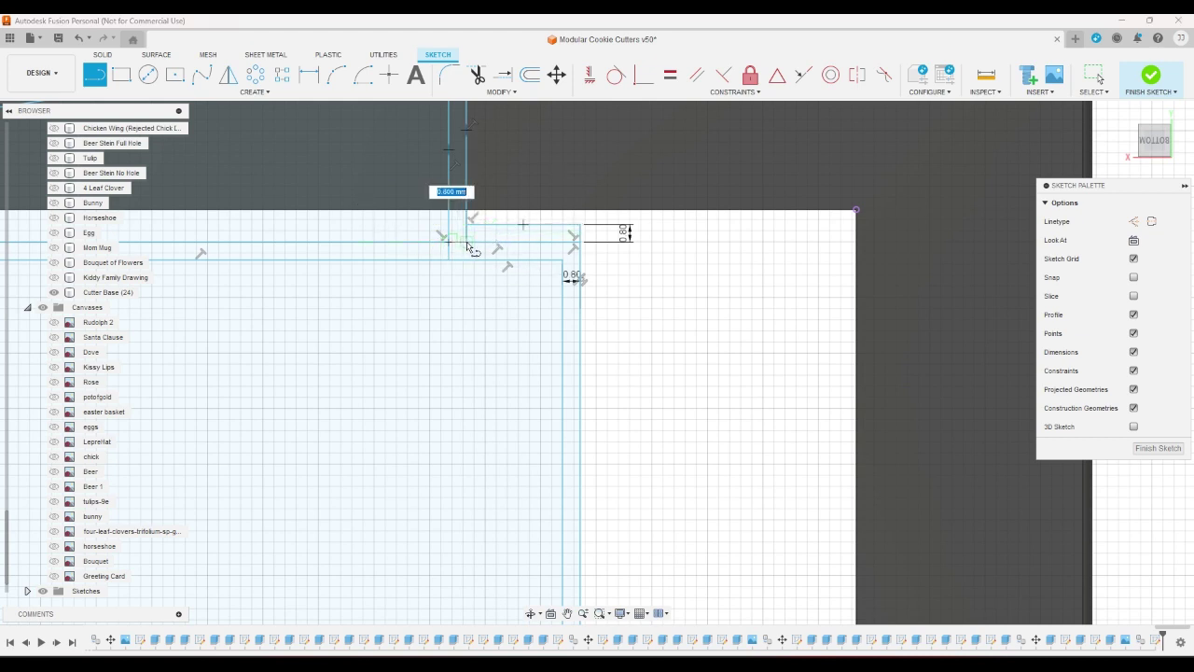
pyautogui.press('Escape')
# Step: Trim the flap's inner vertical stub between the card's top lines and draw a short vertical line from the inner top-right corner to the upper line
pyautogui.press('t')
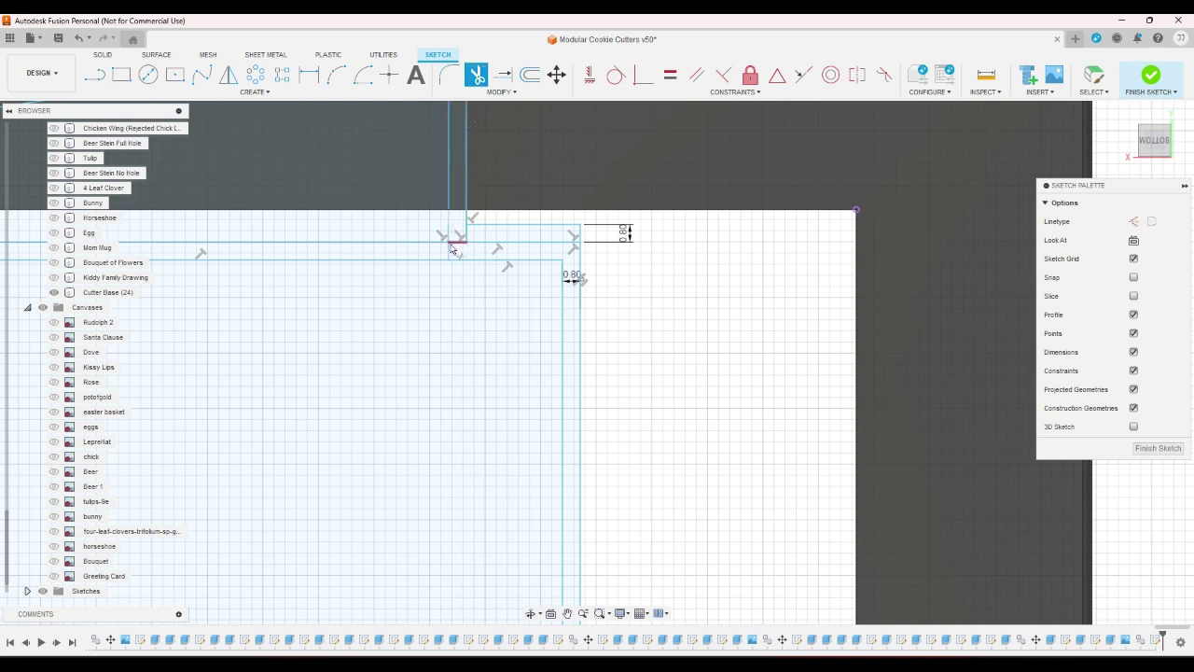
pyautogui.click(453, 245)
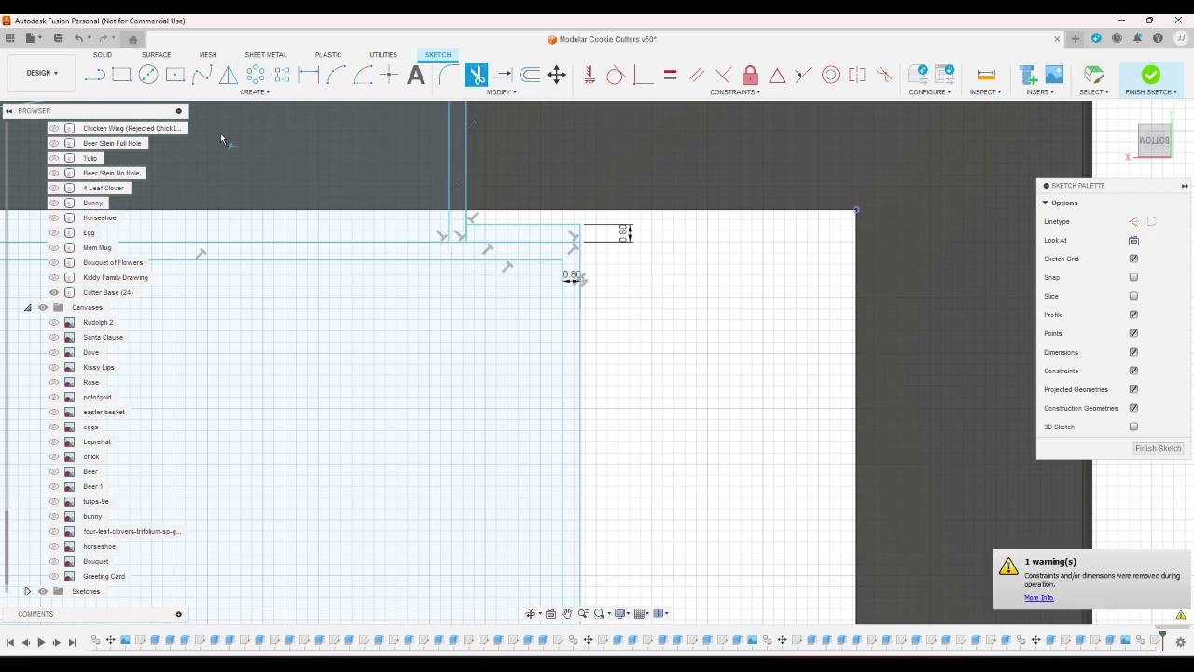
pyautogui.press('l')
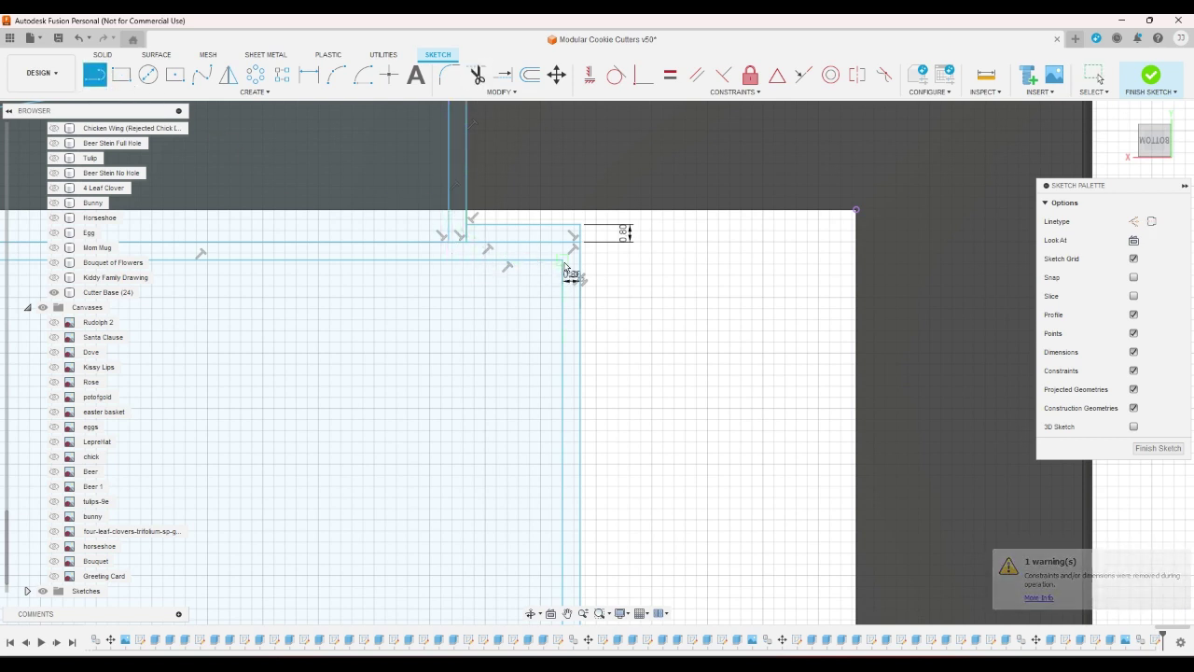
pyautogui.rightClick(617, 254)
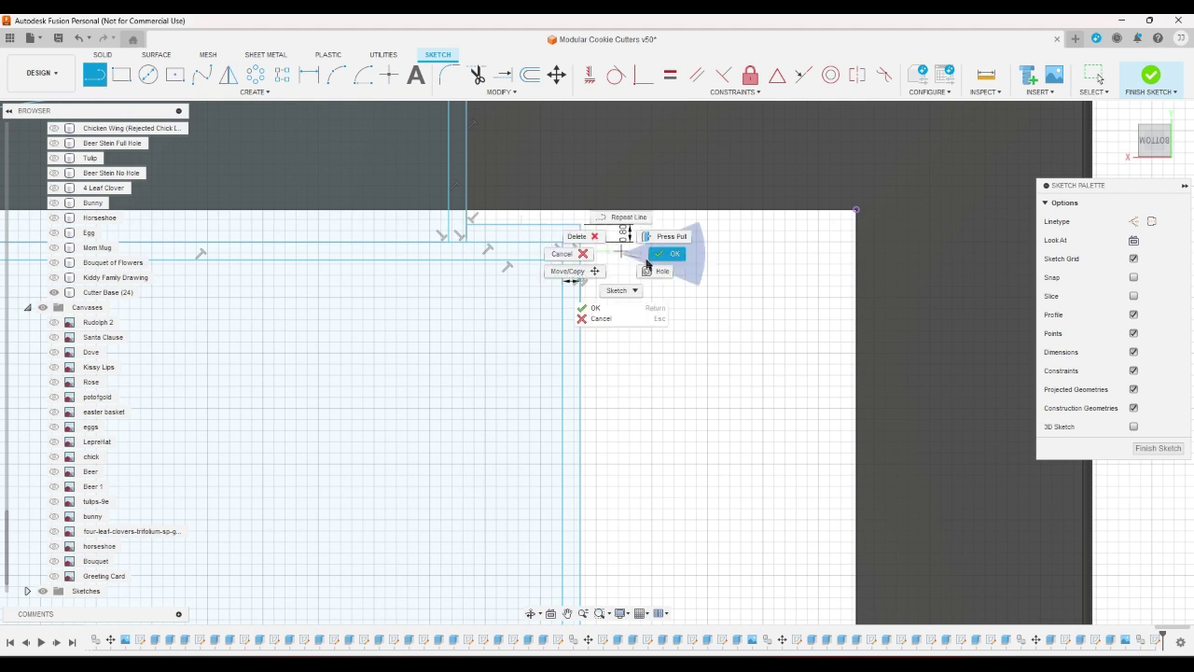
pyautogui.click(647, 264)
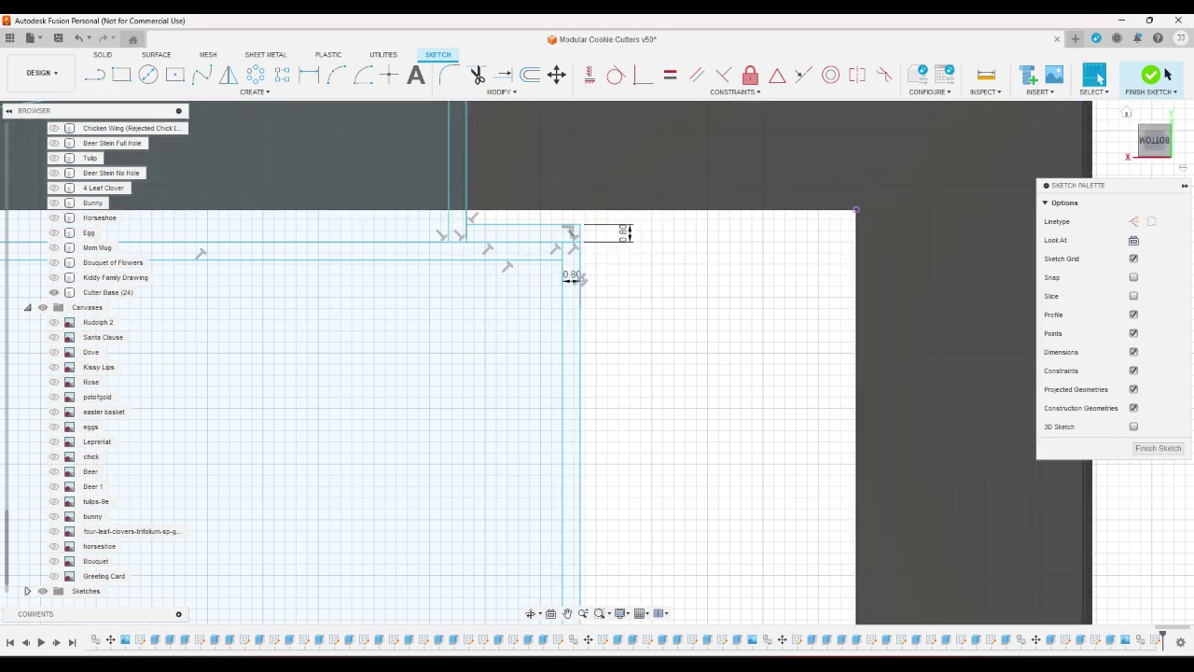
# Step: Finish the sketch and start an Extrude with the outer card-and-flap wall profile and the short corner wall segment as profiles
pyautogui.click(1153, 75)
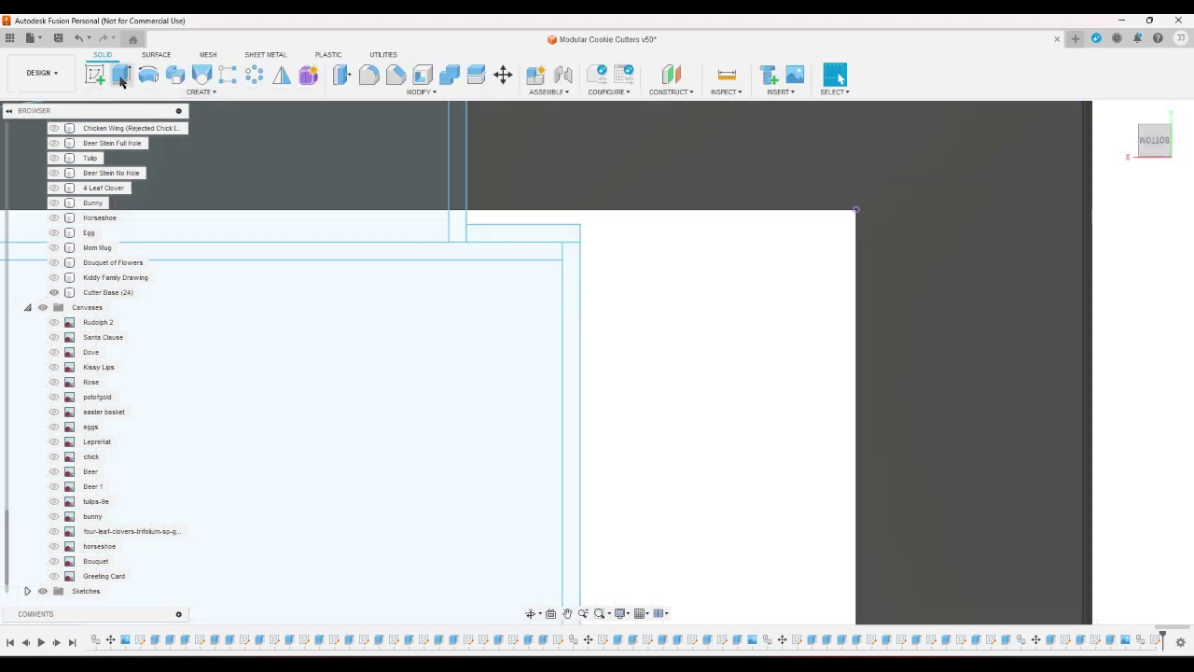
pyautogui.click(120, 77)
pyautogui.click(457, 178)
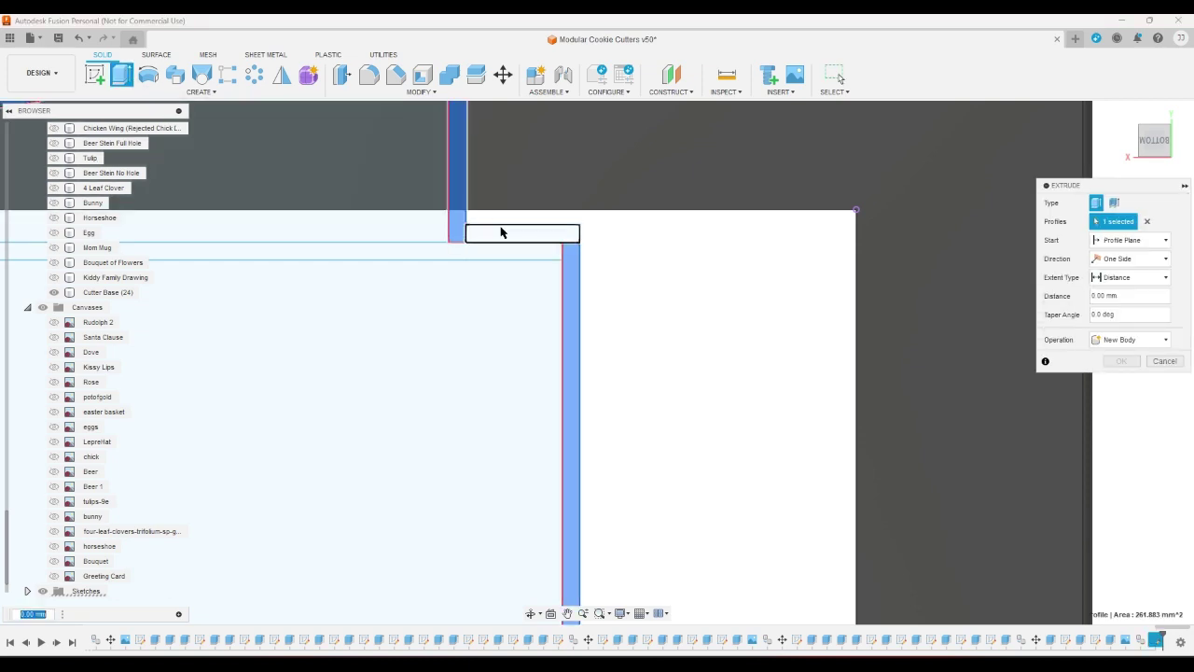
pyautogui.click(523, 233)
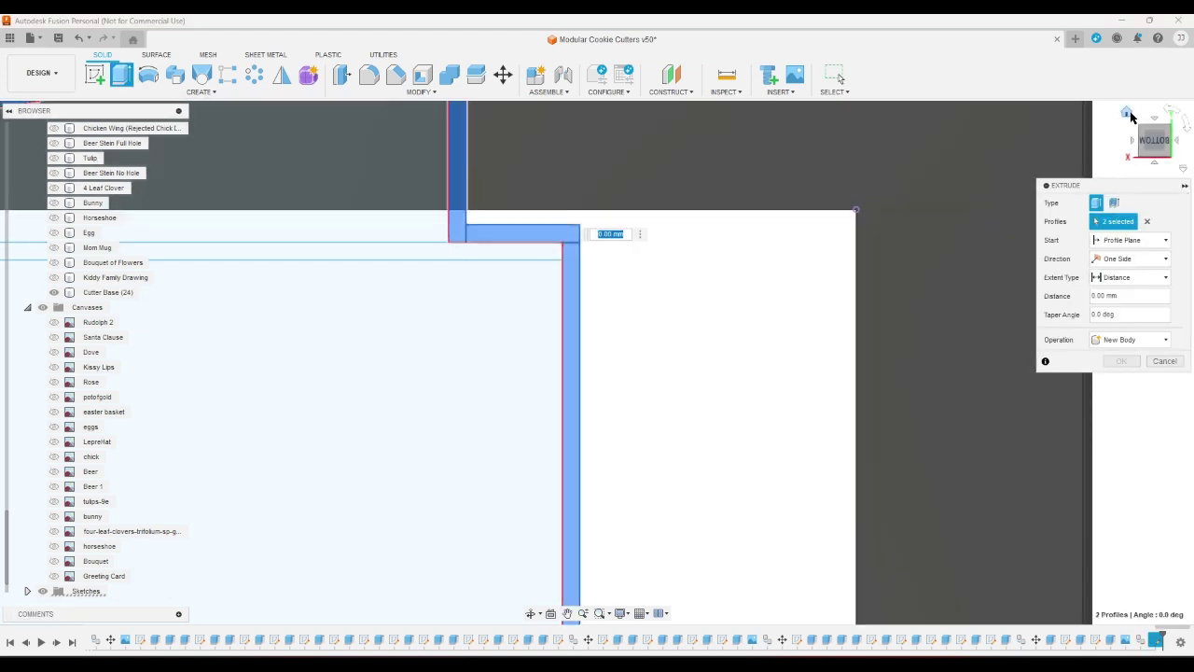
pyautogui.click(1128, 113)
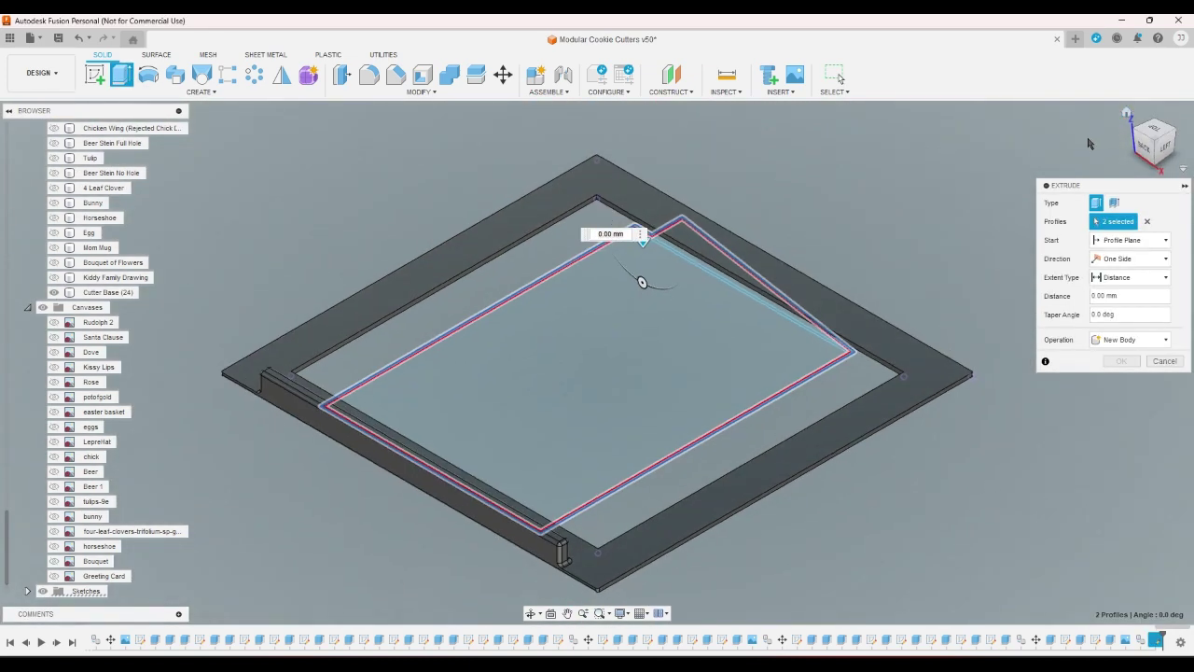
pyautogui.click(1153, 277)
pyautogui.click(1154, 279)
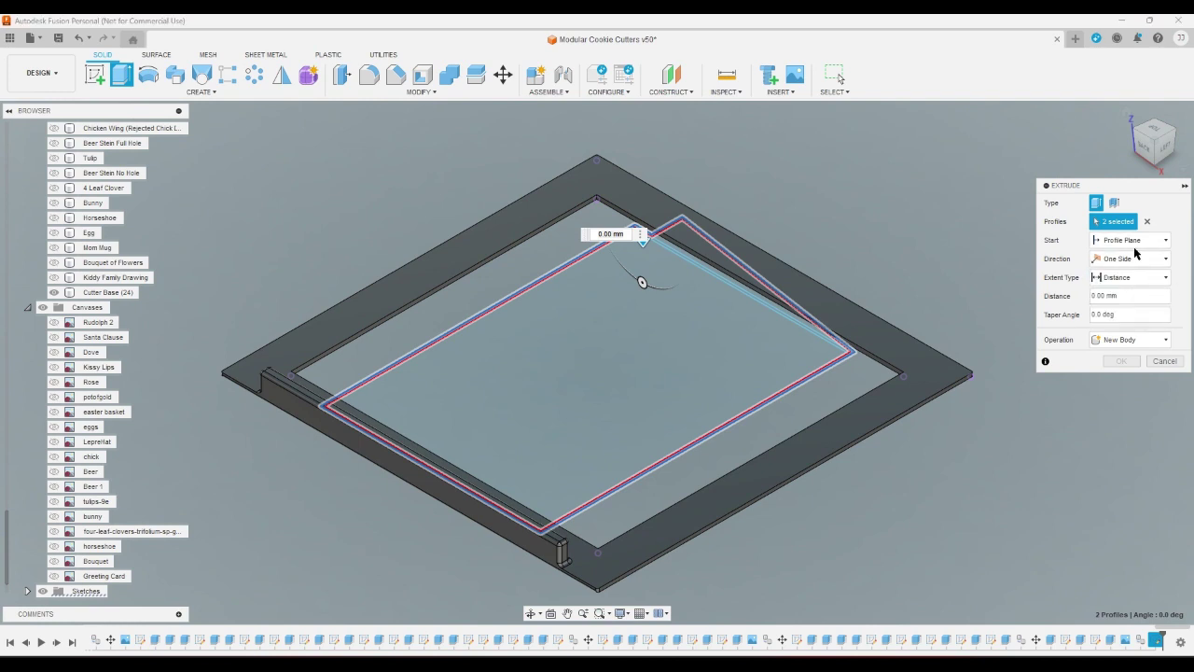
# Step: Extrude the selected wall profiles from the cutter base frame's top face by -cuttershortheight, joined to the base
pyautogui.click(1137, 245)
pyautogui.click(1128, 284)
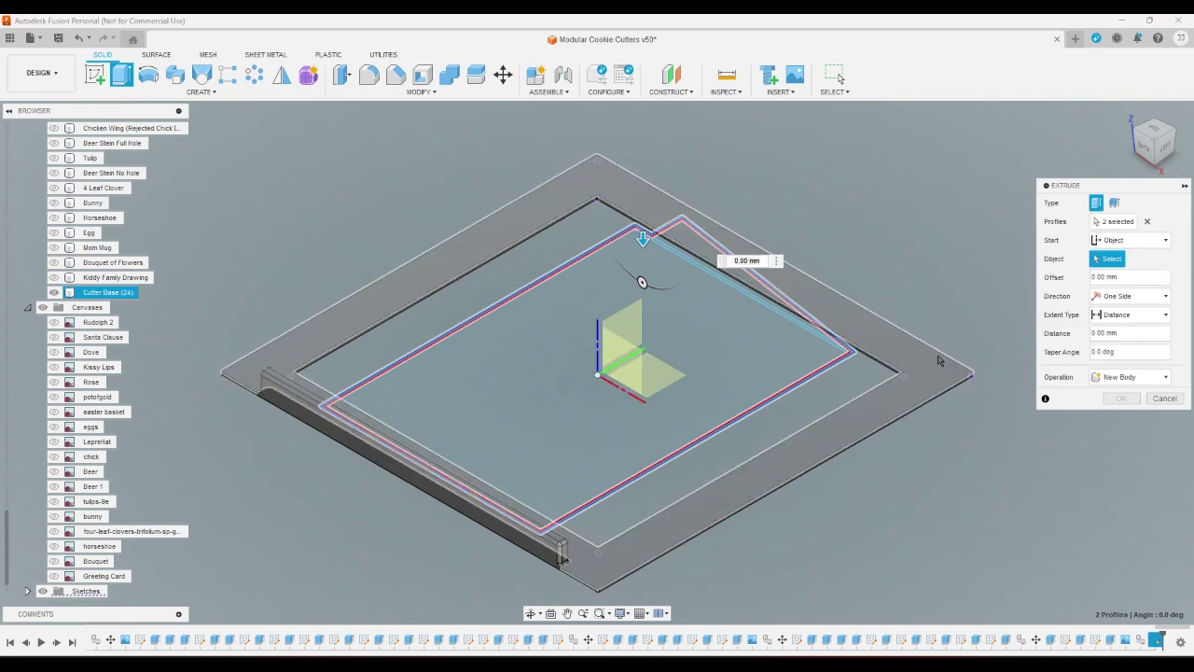
pyautogui.click(938, 365)
pyautogui.doubleClick(1133, 333)
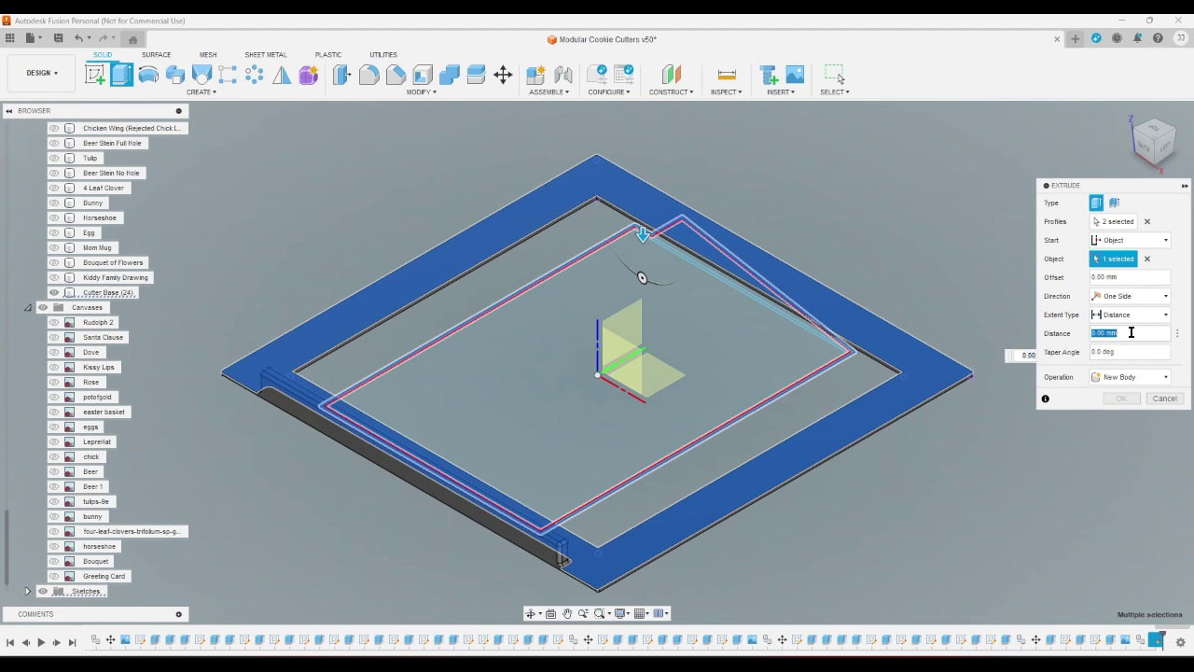
pyautogui.write('-c')
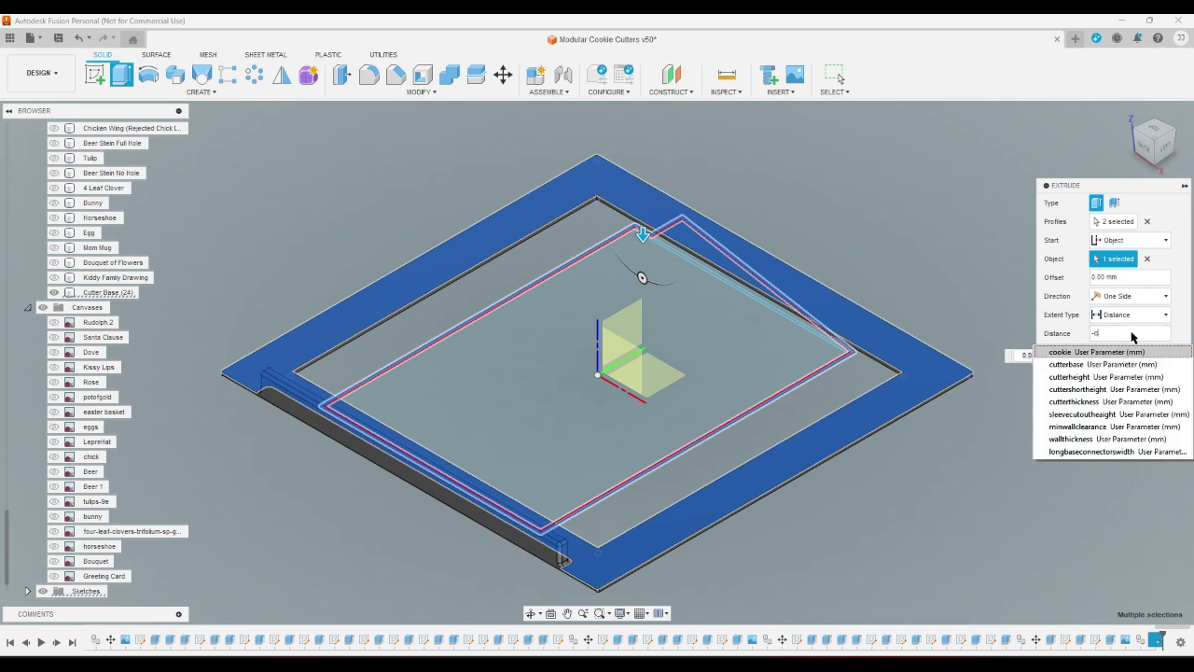
pyautogui.click(1101, 390)
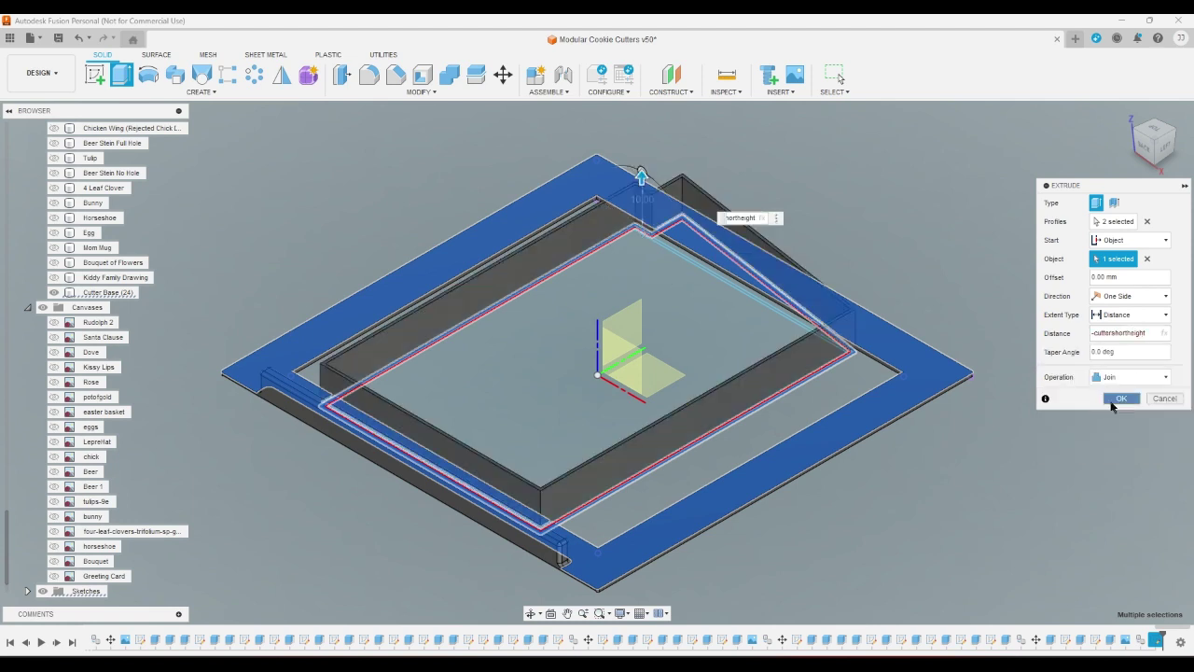
pyautogui.click(1120, 399)
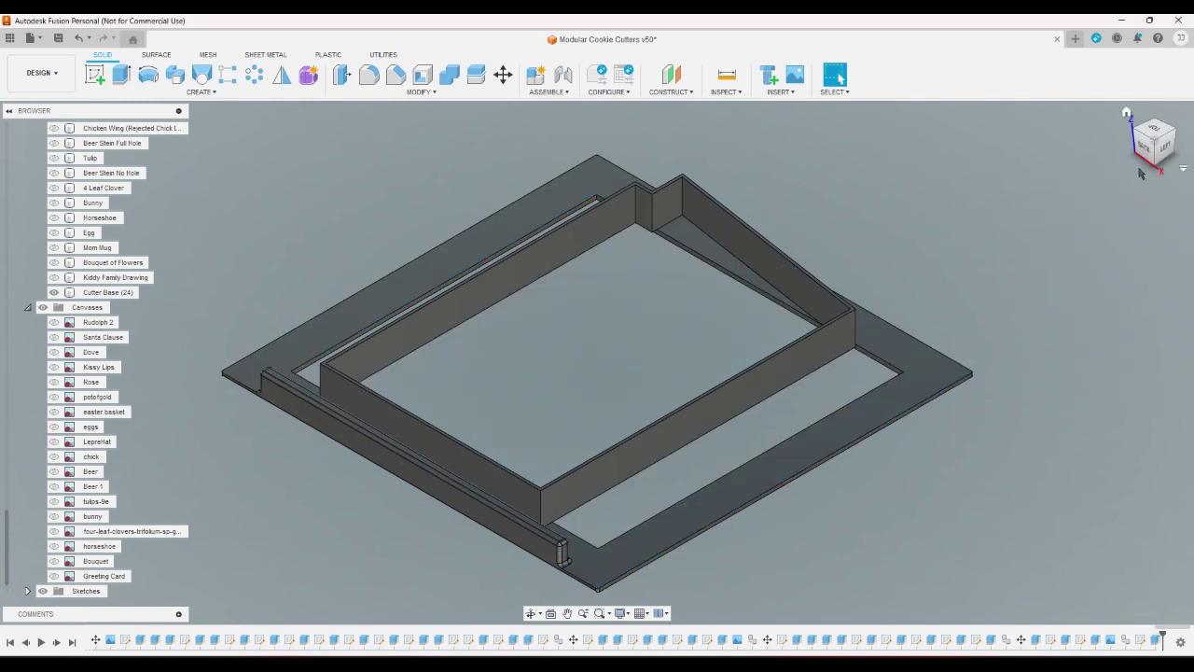
# Step: Find the wall sketch, Sketch120, among the design's sketches and make it visible again
pyautogui.click(1140, 639)
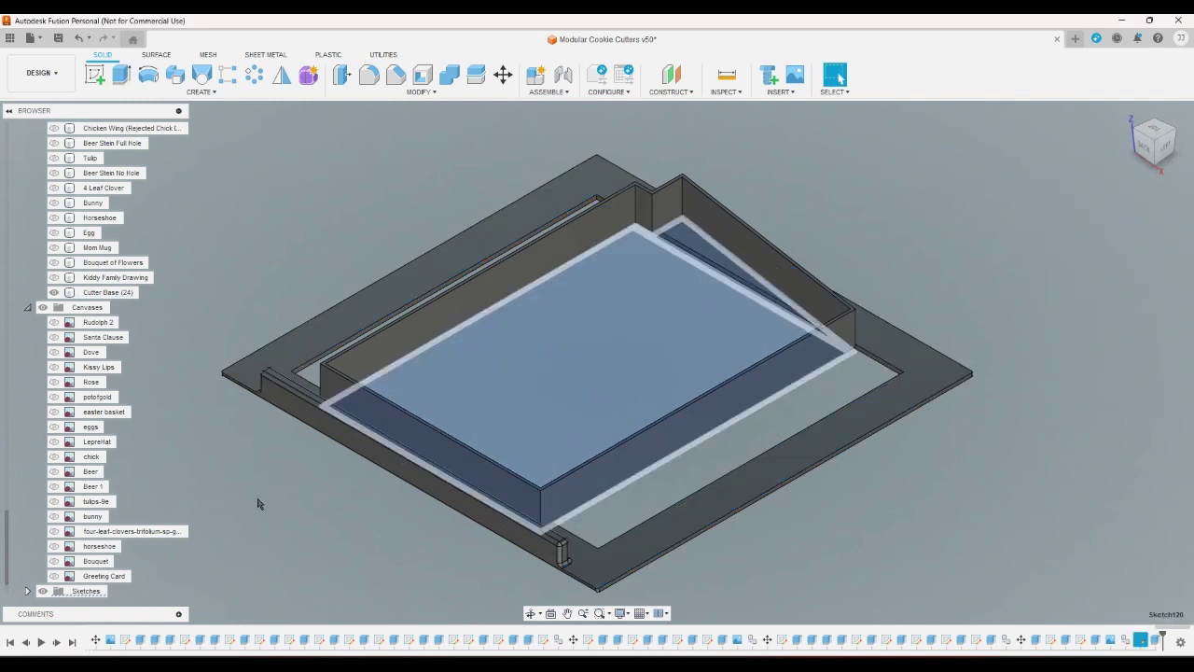
pyautogui.click(28, 591)
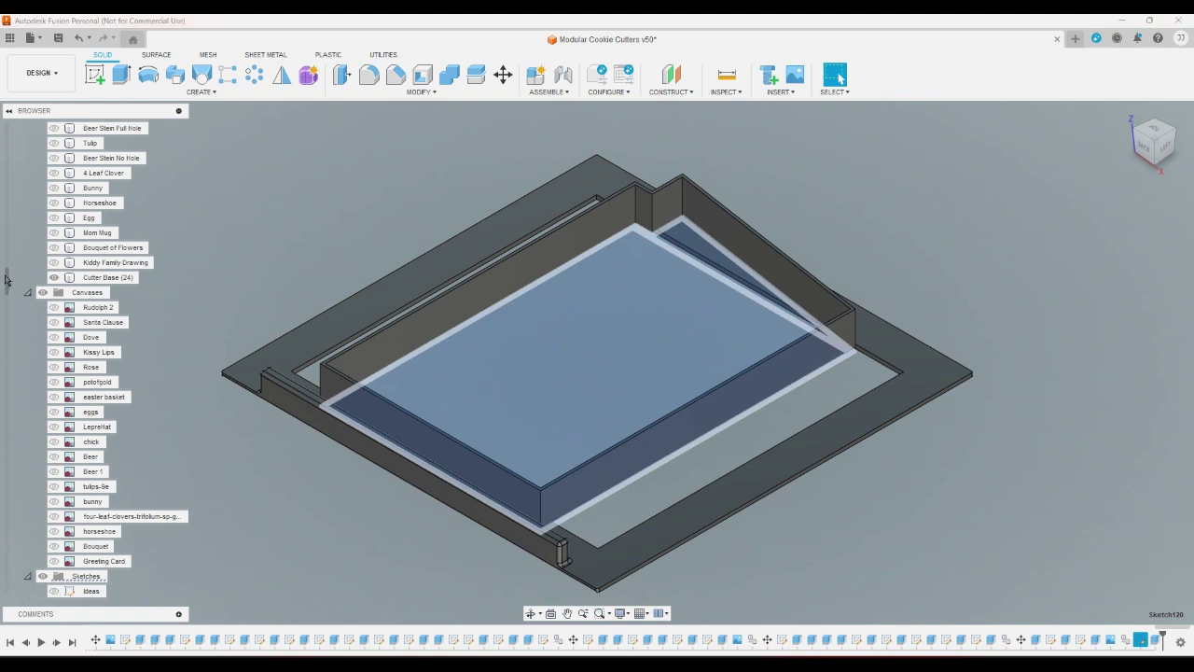
pyautogui.moveTo(5, 278); pyautogui.dragTo(30, 634)
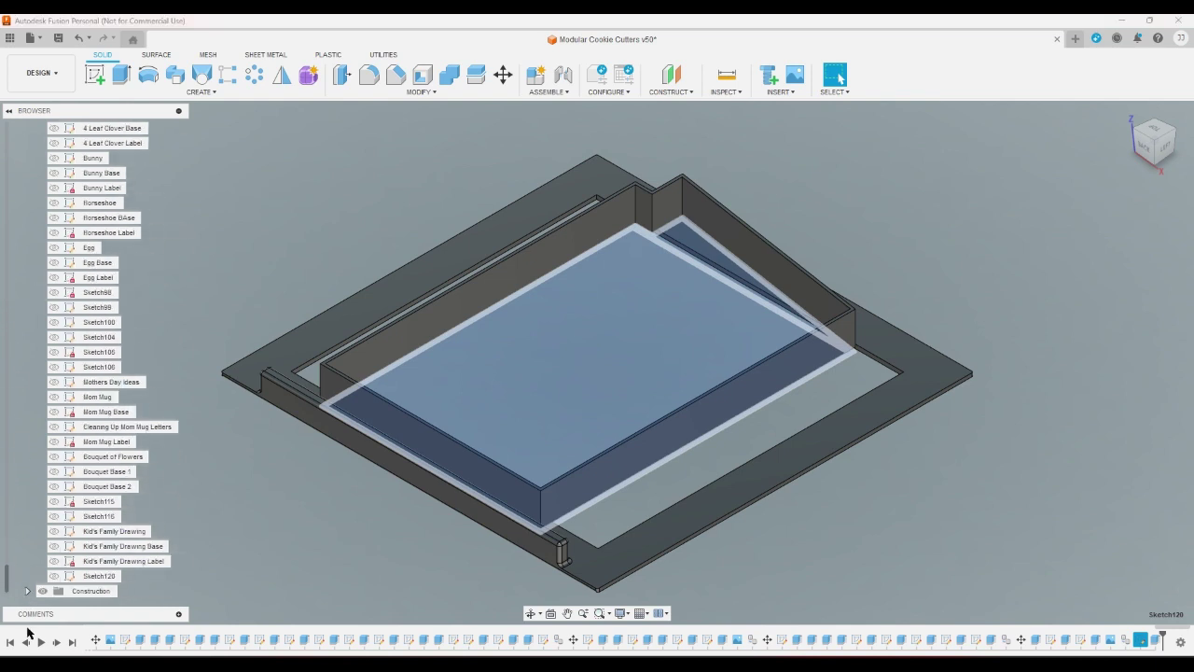
pyautogui.click(54, 577)
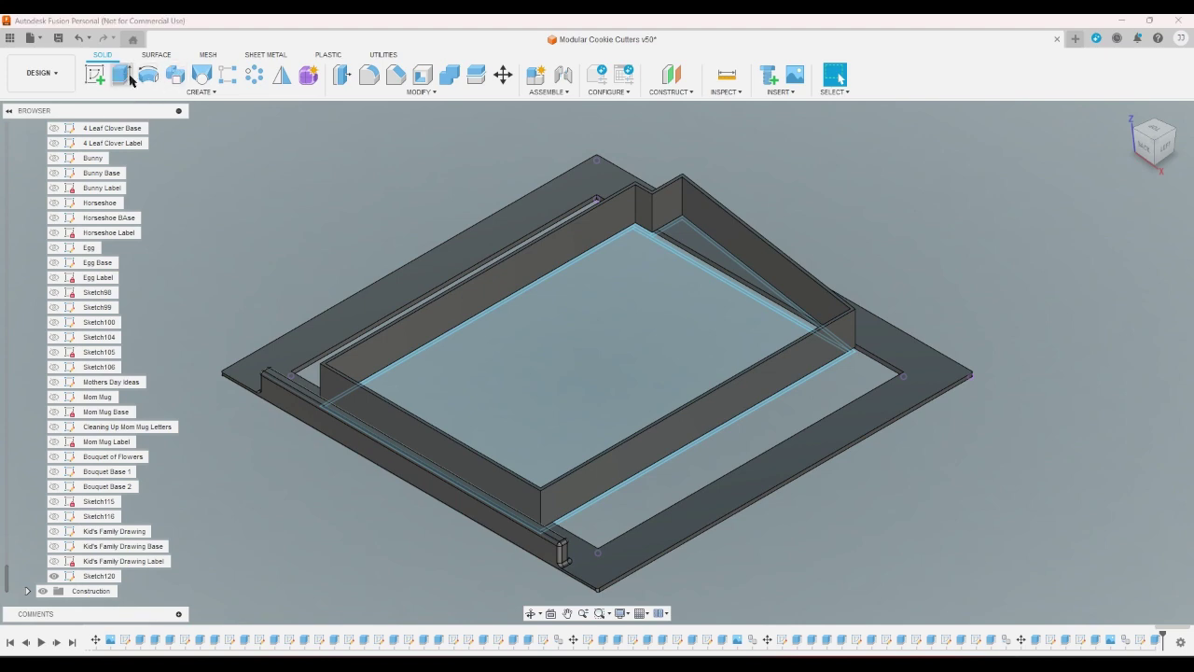
# Step: Start an Extrude of the narrow strip between card and flap, with the cutter base frame's top face as the start object
pyautogui.click(121, 75)
pyautogui.scroll(5, 845, 211)
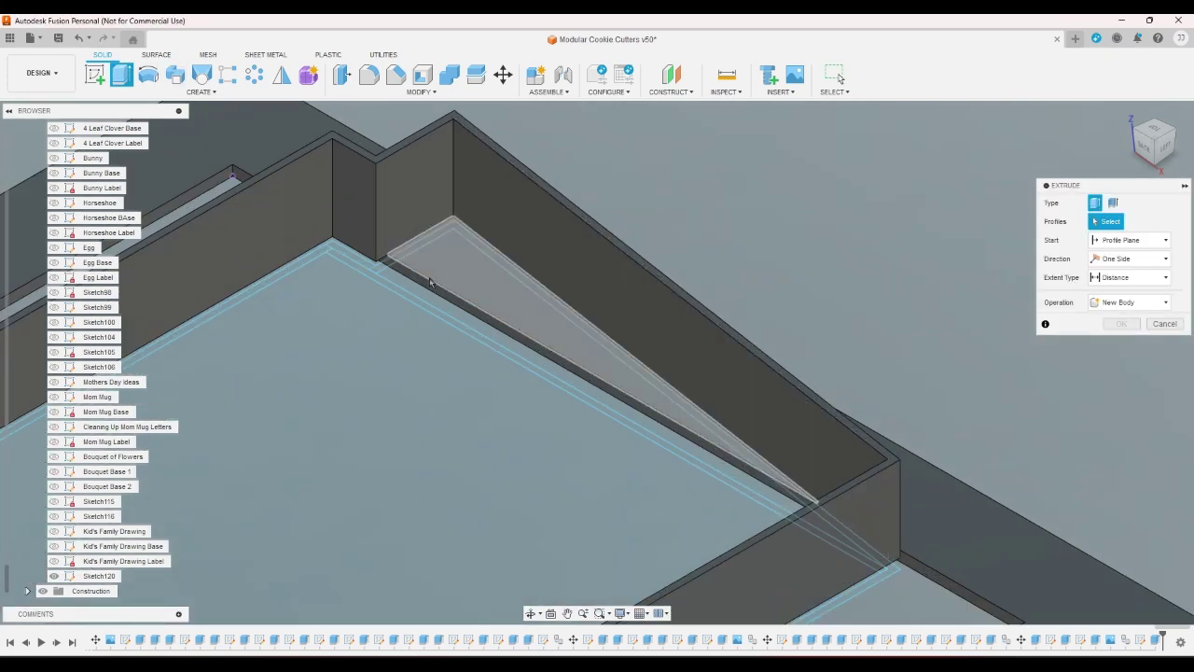
pyautogui.click(390, 290)
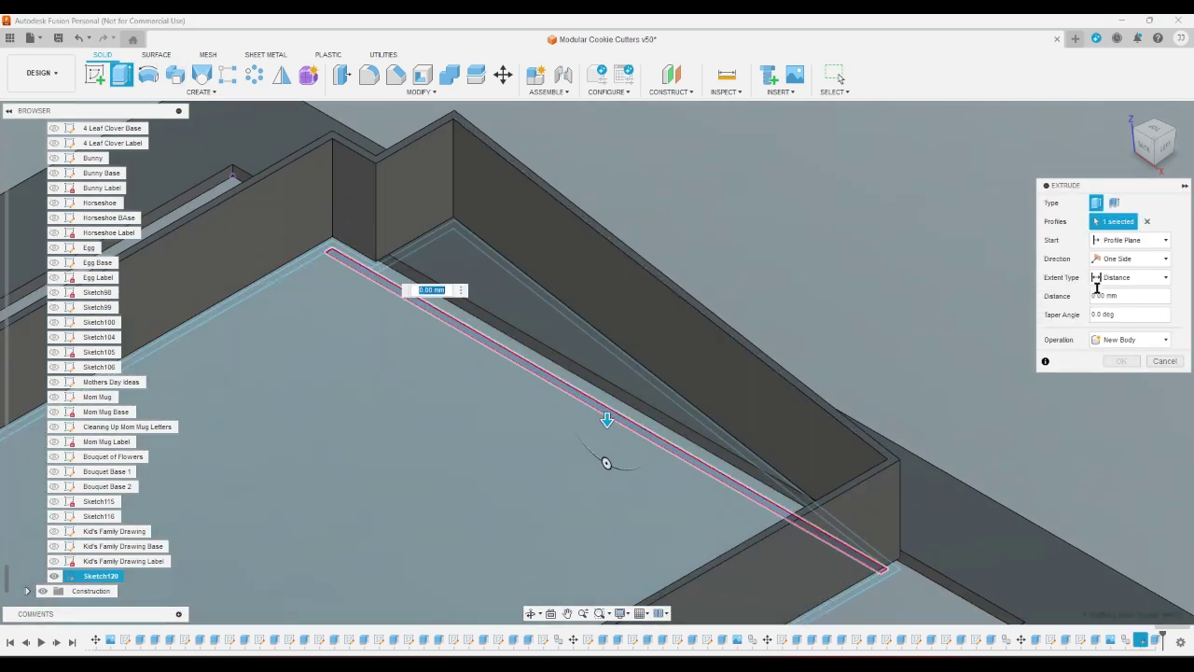
pyautogui.click(1134, 240)
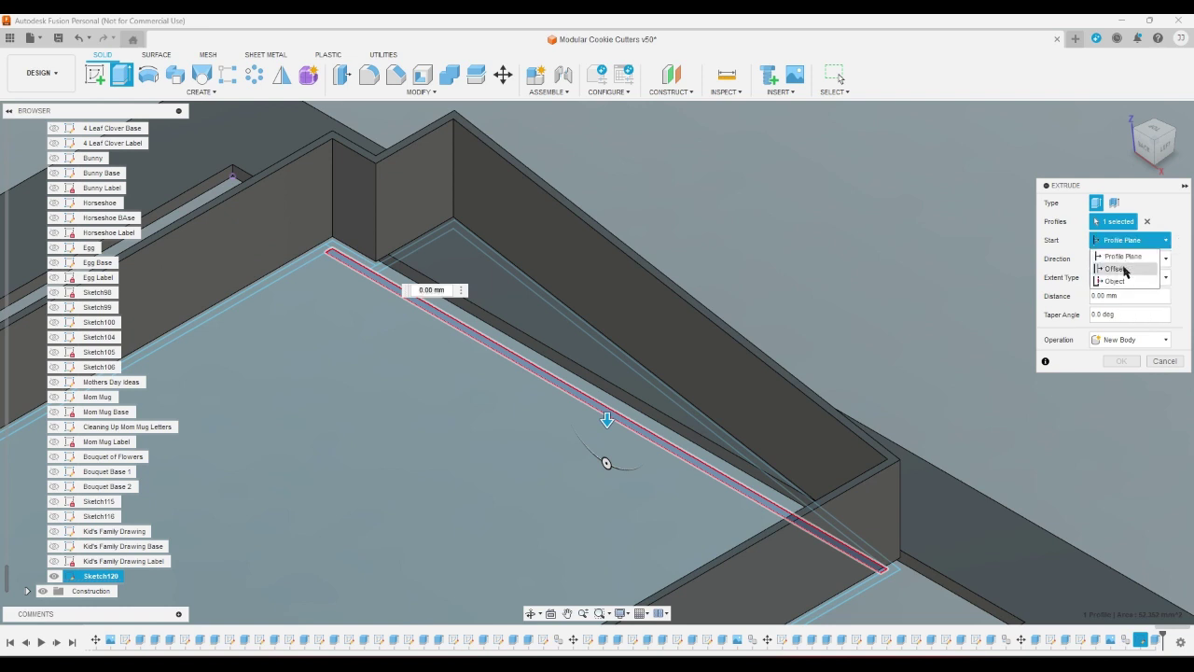
pyautogui.click(1124, 282)
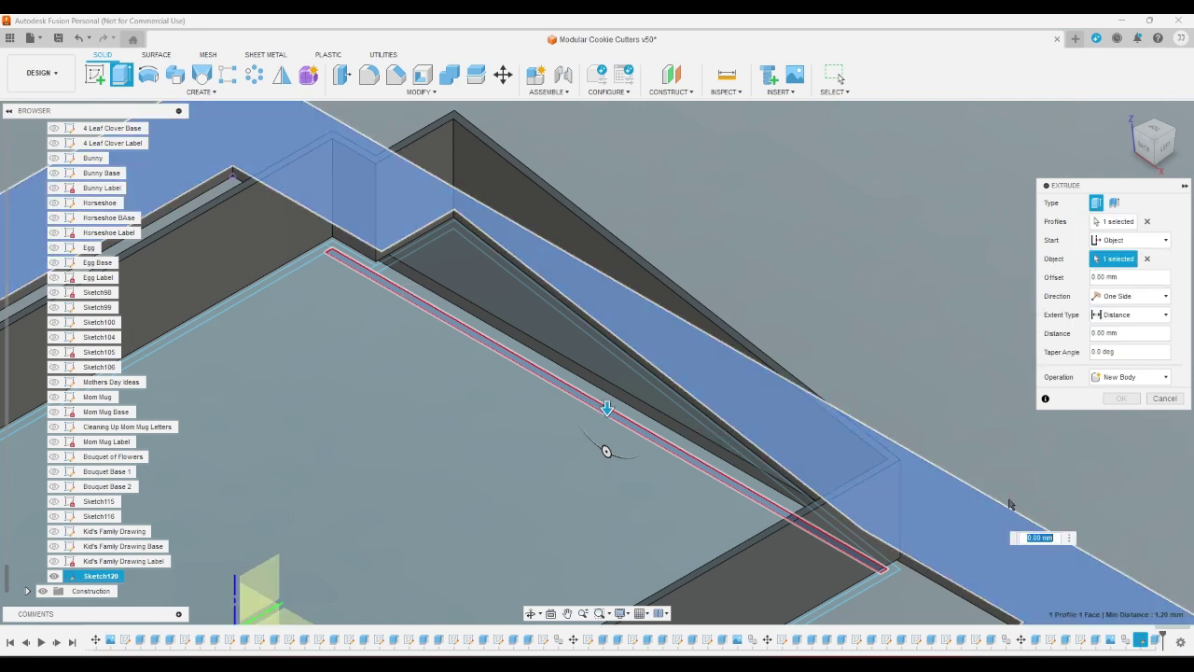
pyautogui.click(1008, 502)
# Step: Set the strip's extrusion distance to -(cuttershortheight-detaildepth) and join it to the cutter
pyautogui.click(1133, 334)
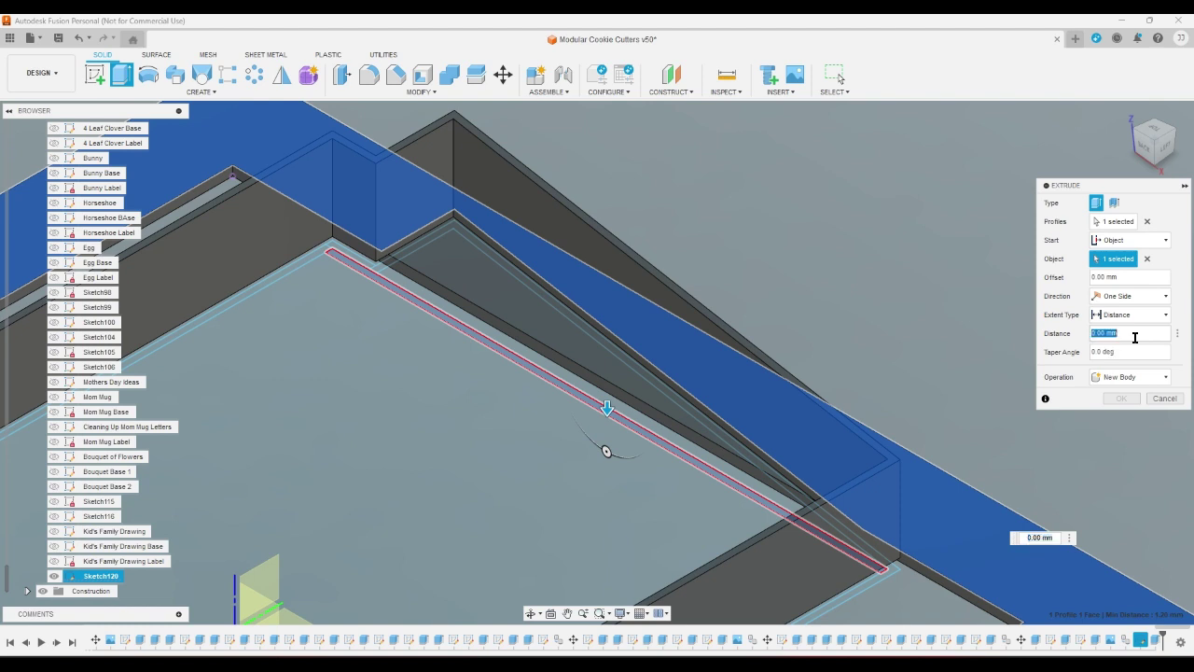
pyautogui.write('-0')
pyautogui.write('c')
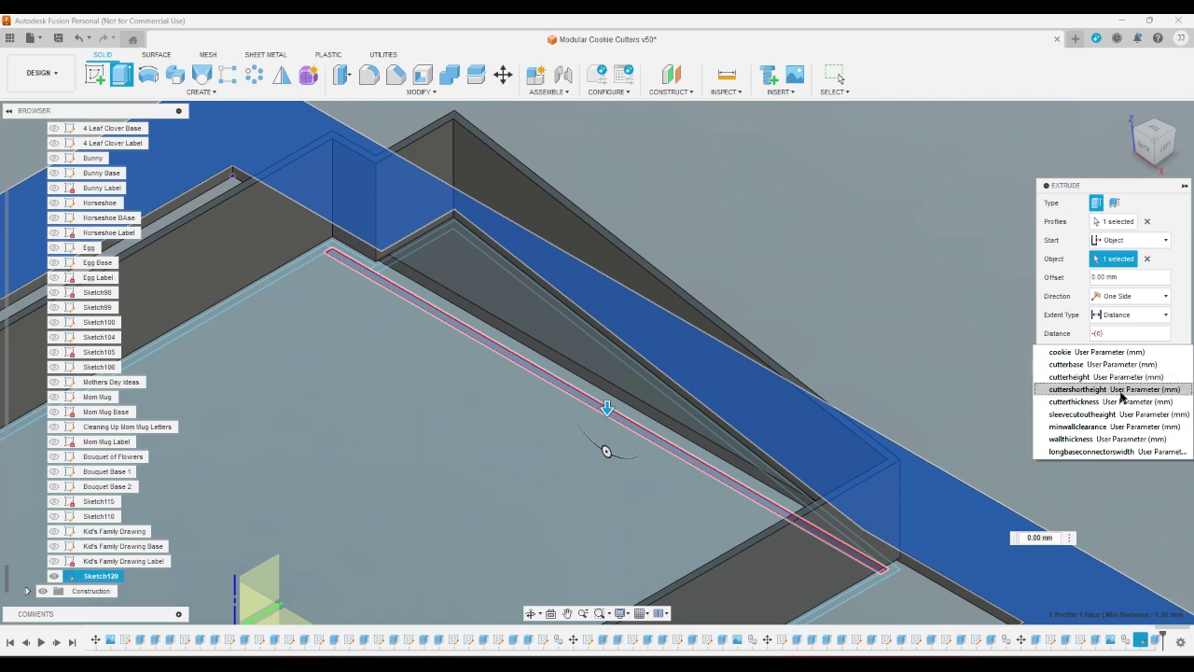
pyautogui.click(1121, 389)
pyautogui.write('-d')
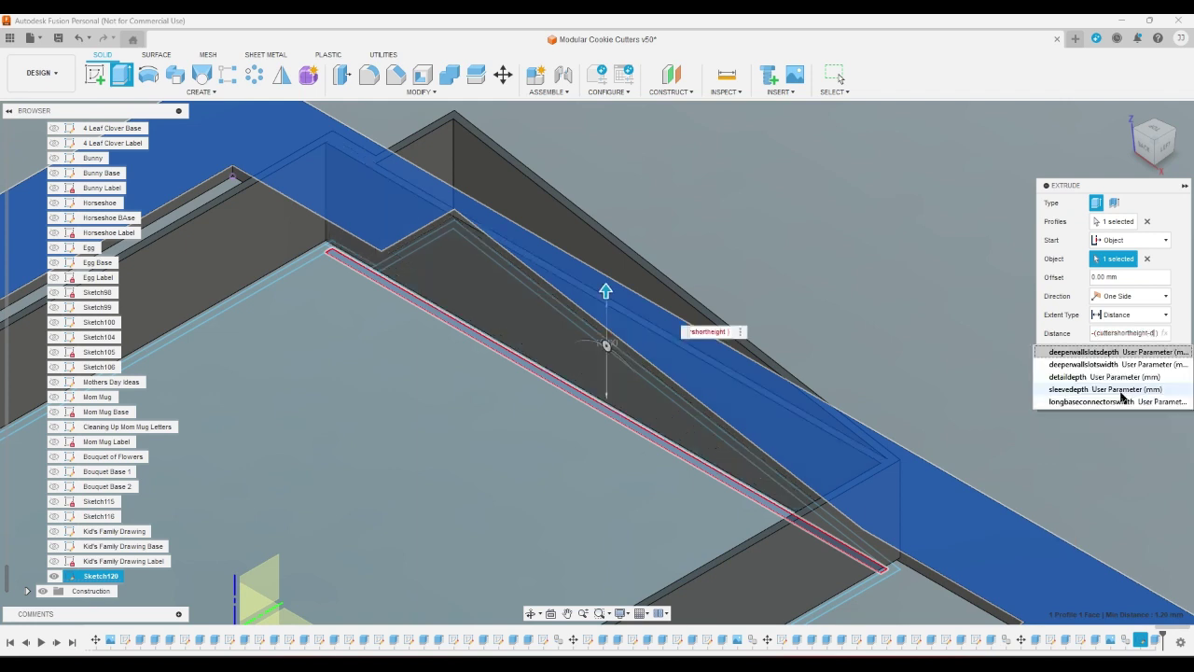
pyautogui.click(1115, 389)
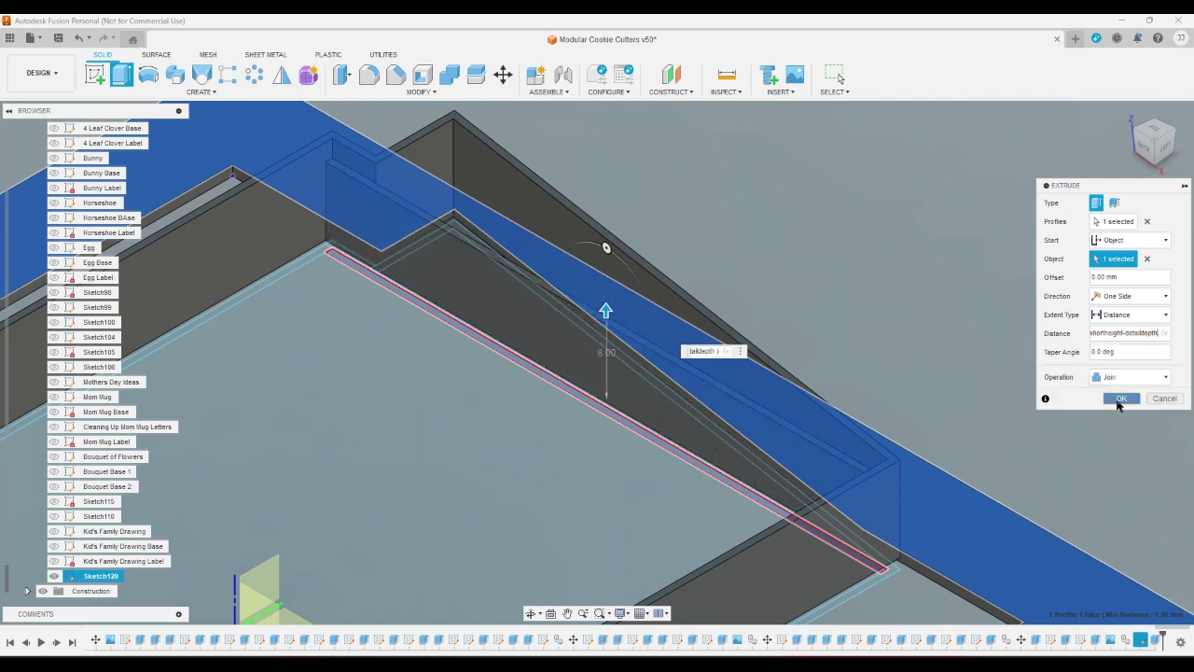
pyautogui.click(1121, 398)
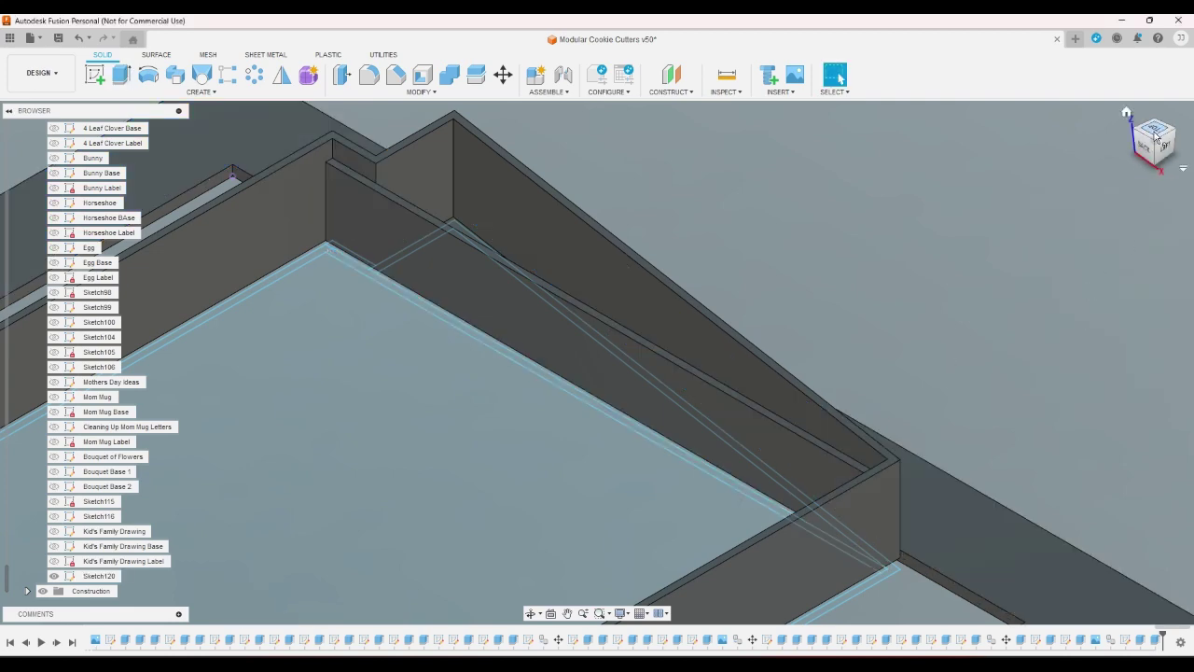
# Step: Examine from above how the card outline, the lower dividing wall and the flap meet, highlighting the flap and card interior profiles
pyautogui.click(1154, 129)
pyautogui.scroll(6, 994, 195)
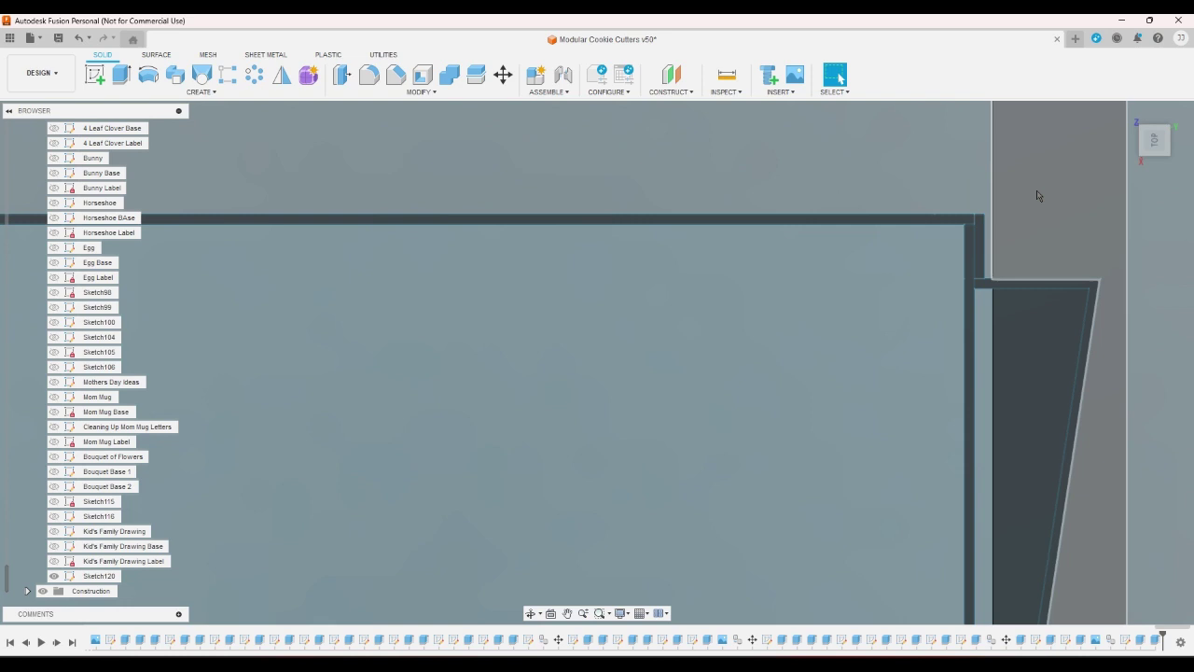
pyautogui.click(1152, 133)
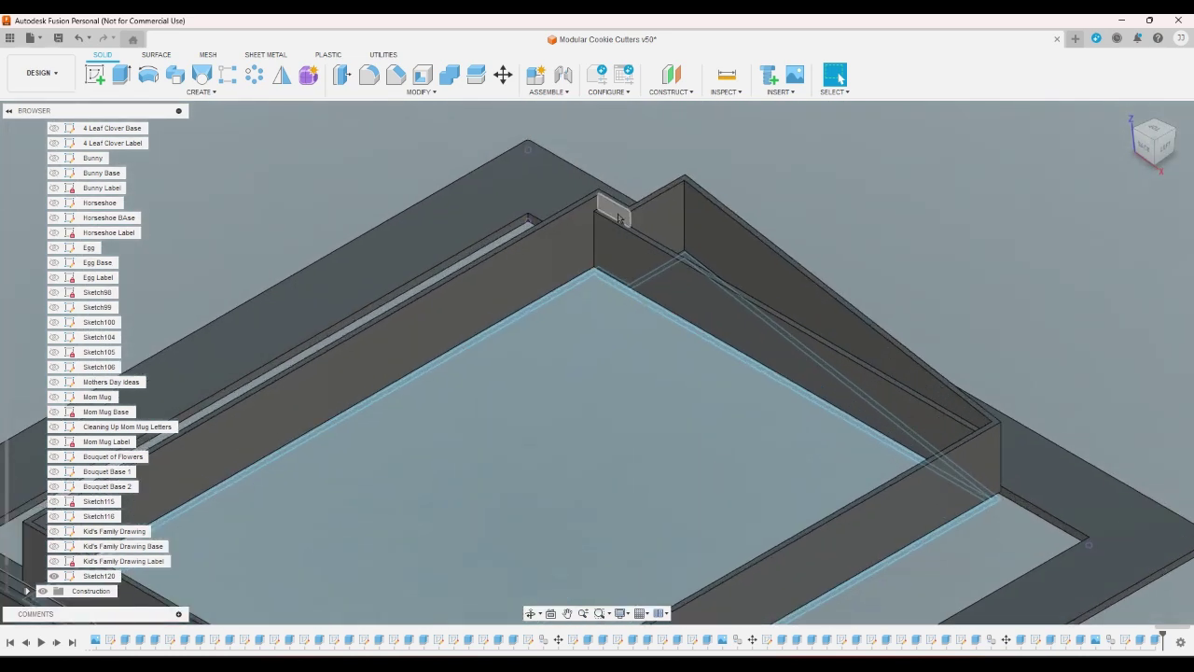
pyautogui.click(1161, 132)
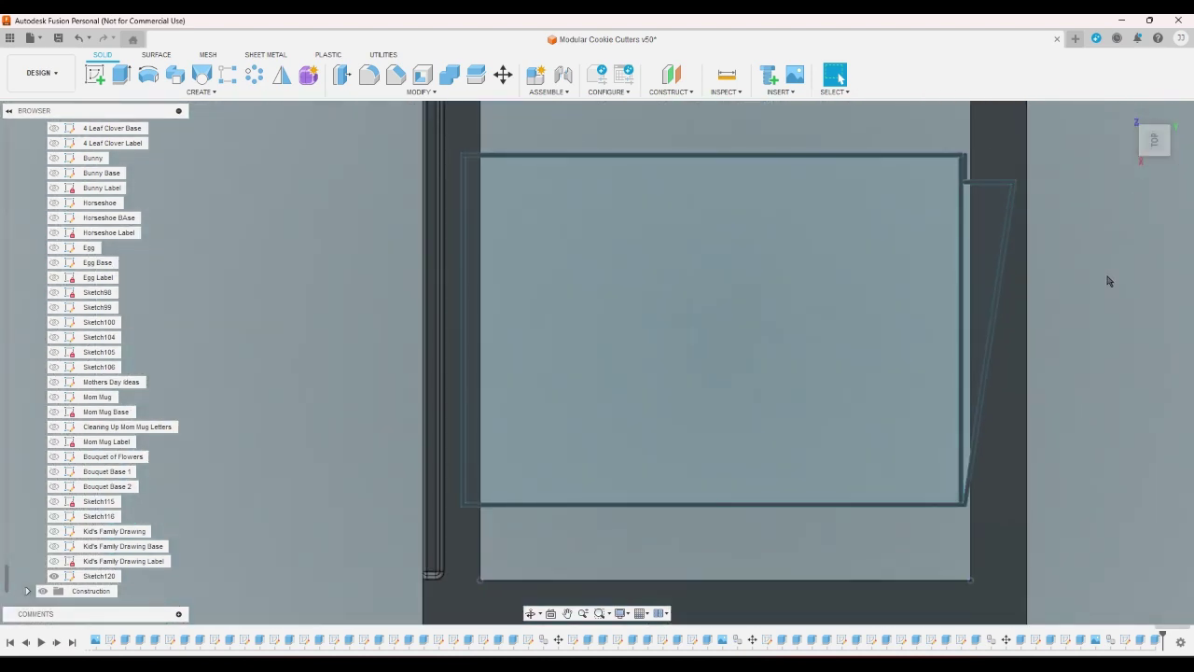
pyautogui.scroll(5, 1005, 166)
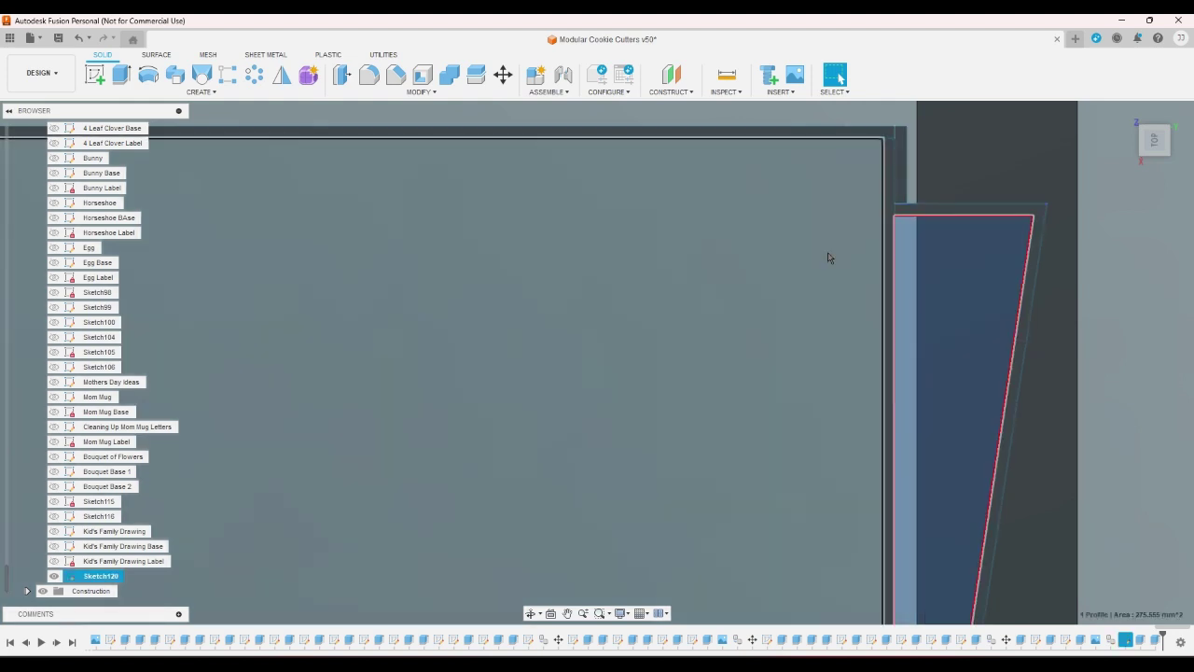
pyautogui.click(829, 258)
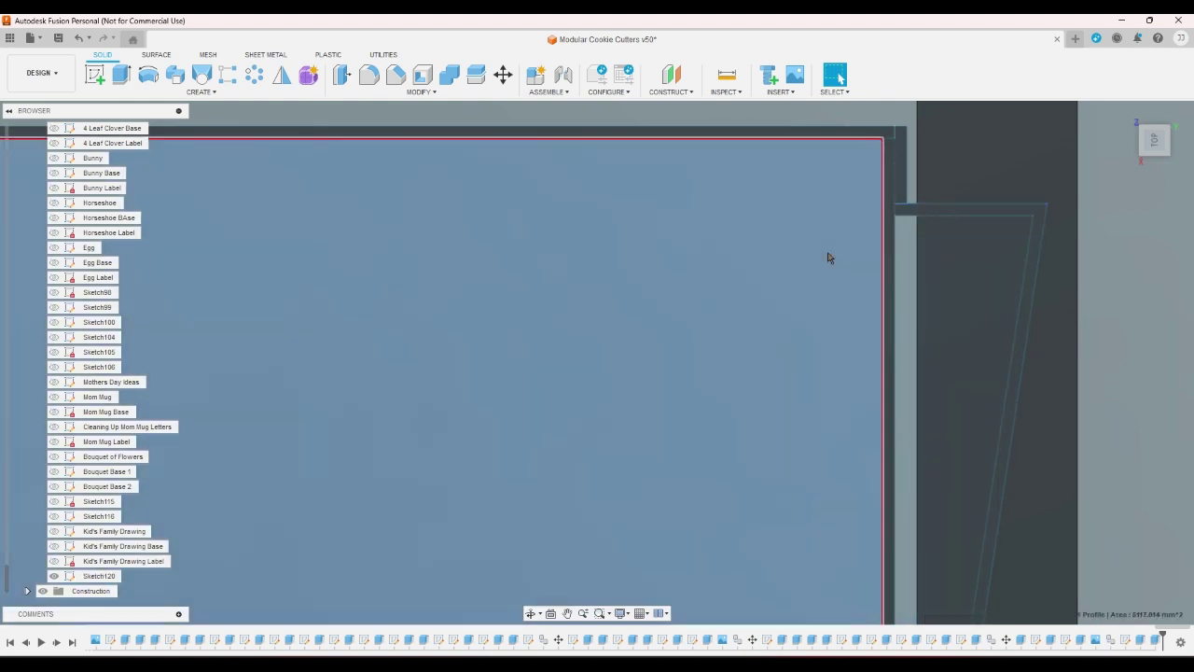
# Step: Examine the corner where the dividing wall meets the taller walls, and check the outer wall extrusion's settings without changing them
pyautogui.click(1139, 123)
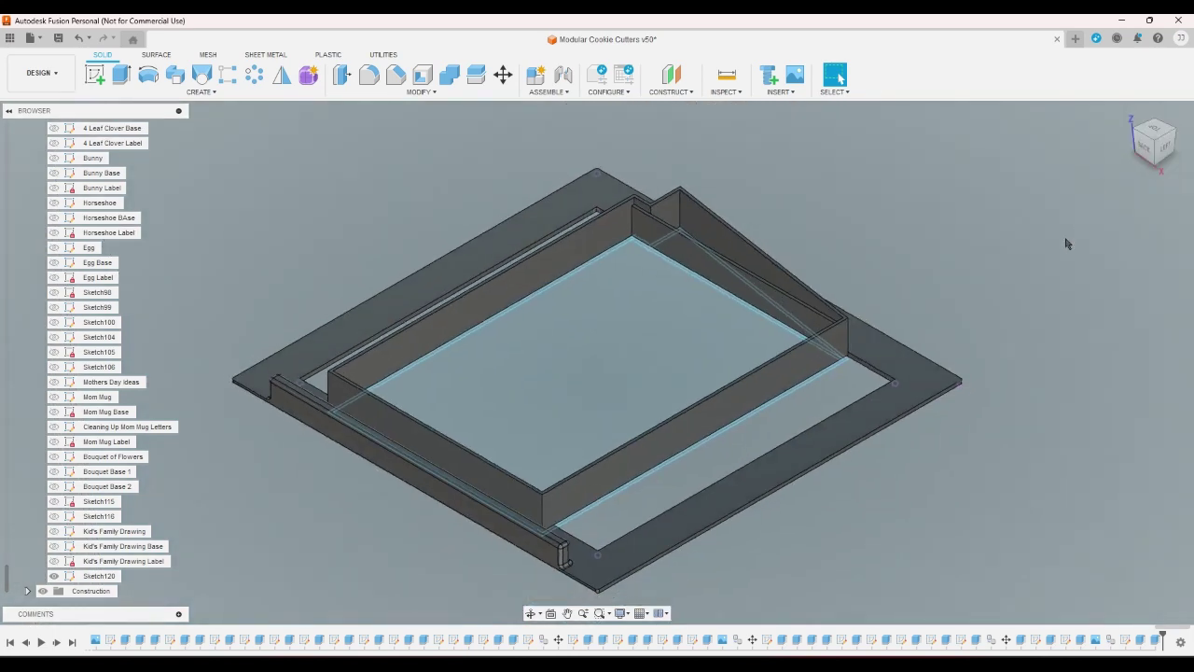
pyautogui.scroll(3, 579, 170)
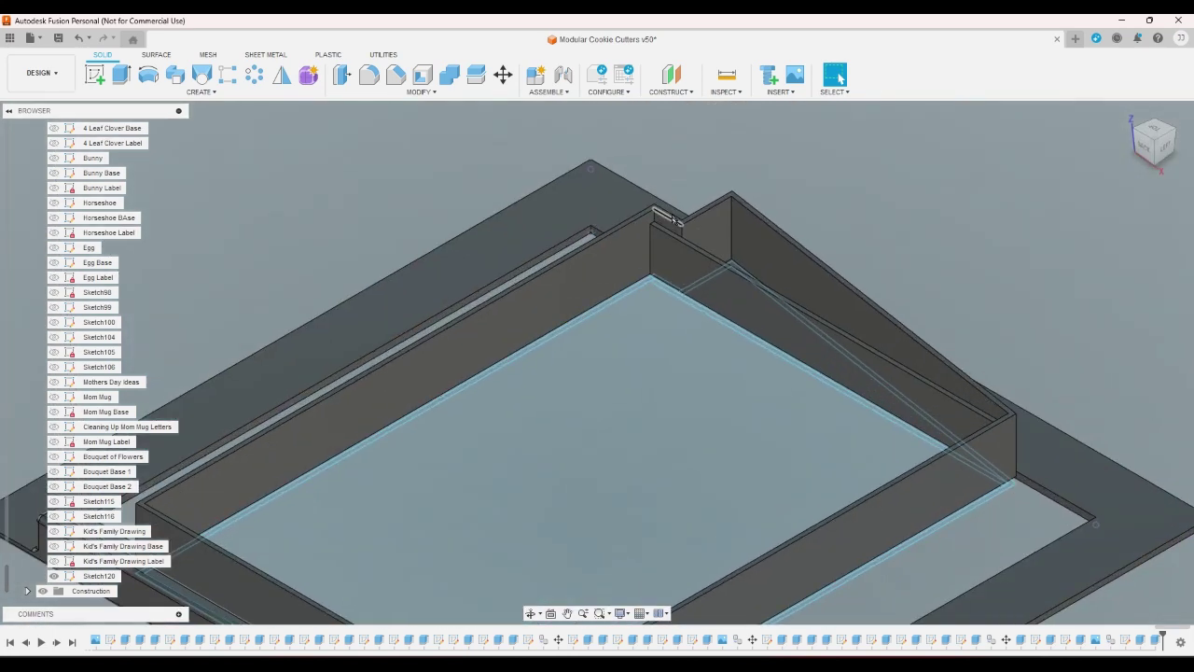
pyautogui.scroll(3, 672, 218)
pyautogui.scroll(2, 672, 218)
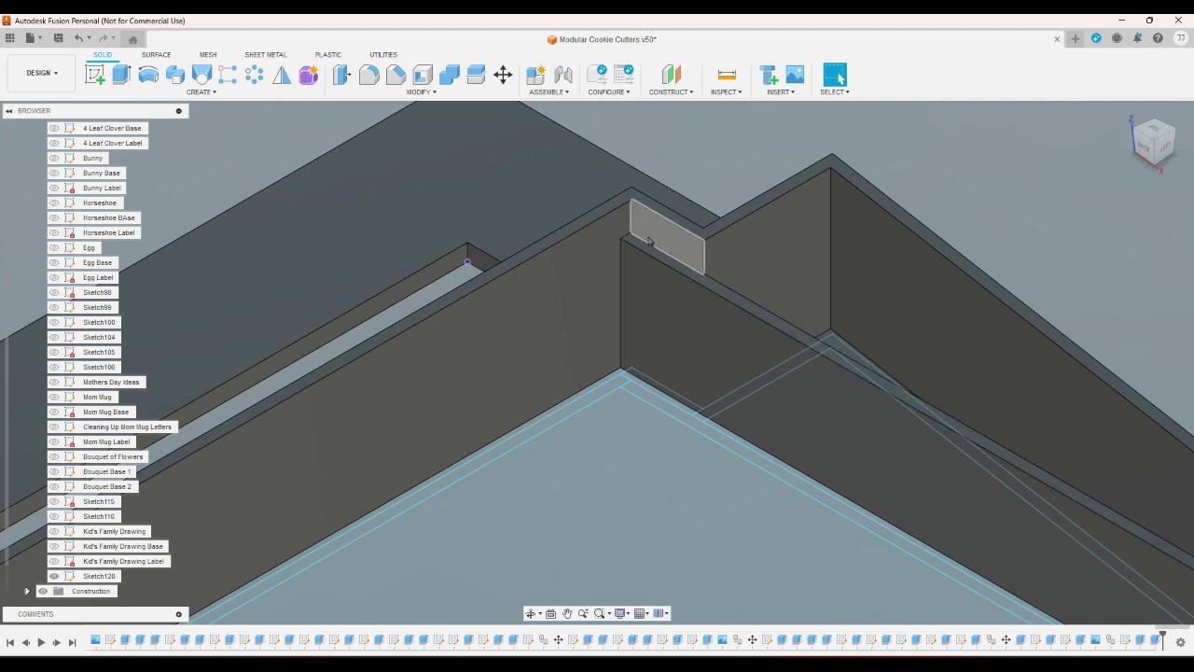
pyautogui.doubleClick(1127, 640)
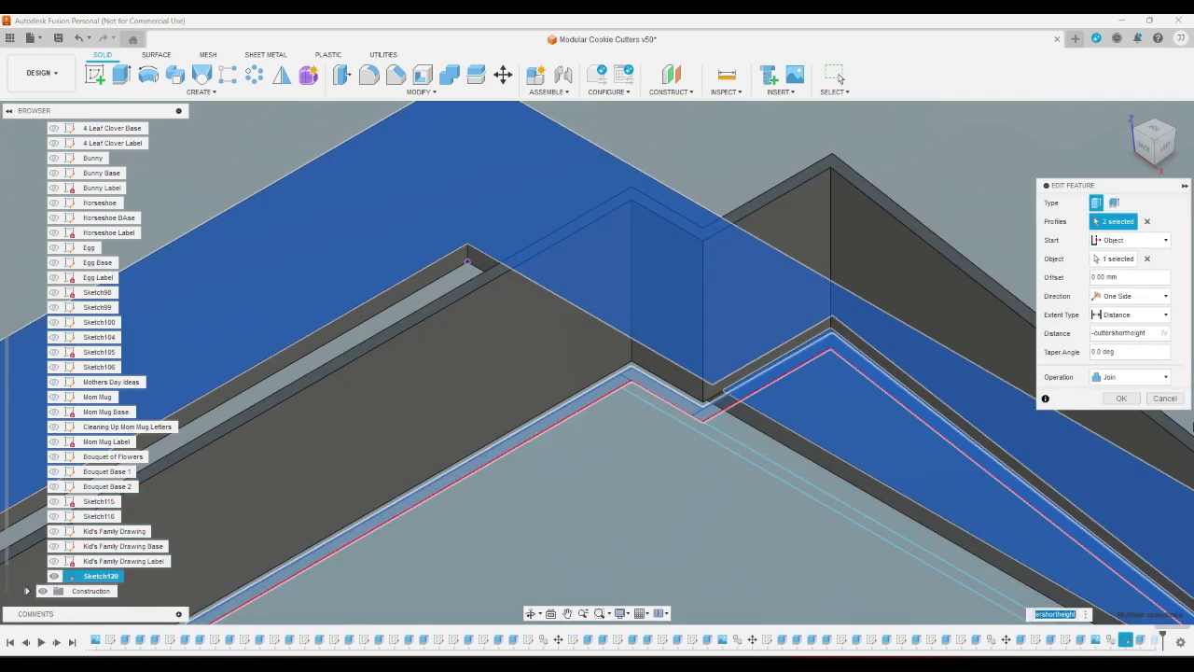
pyautogui.click(1165, 398)
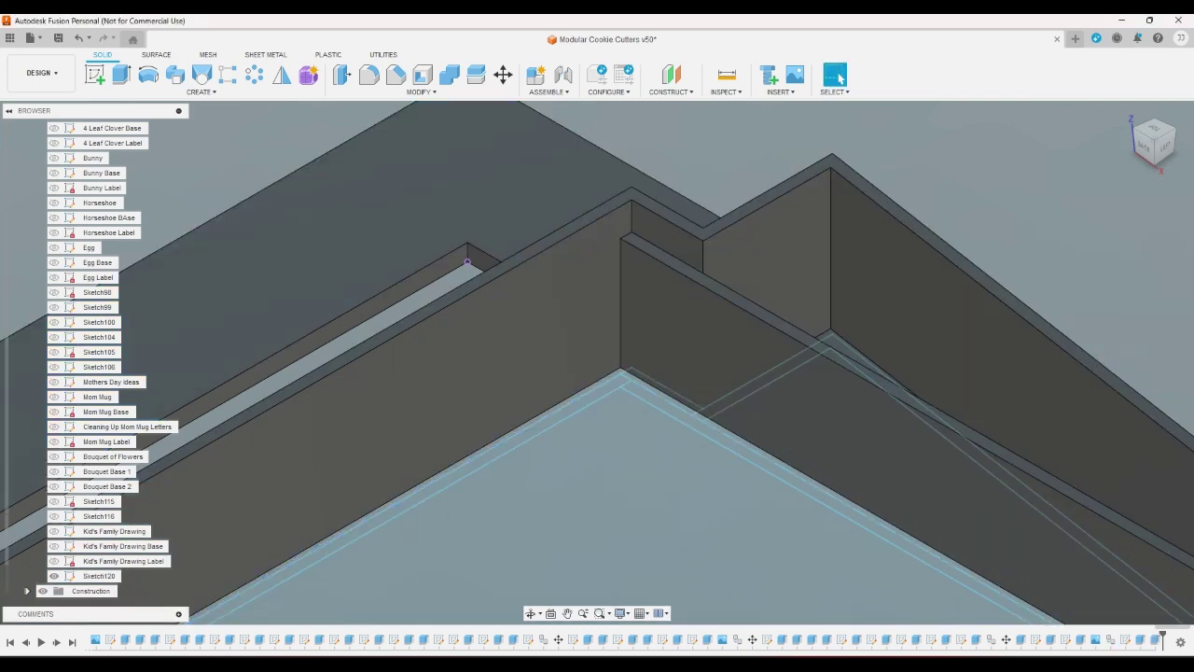
# Step: Edit the cutter sketch by adding a short line across the card's wall strip at the base of the angled flap's short side
pyautogui.doubleClick(1127, 642)
pyautogui.scroll(-8, 819, 563)
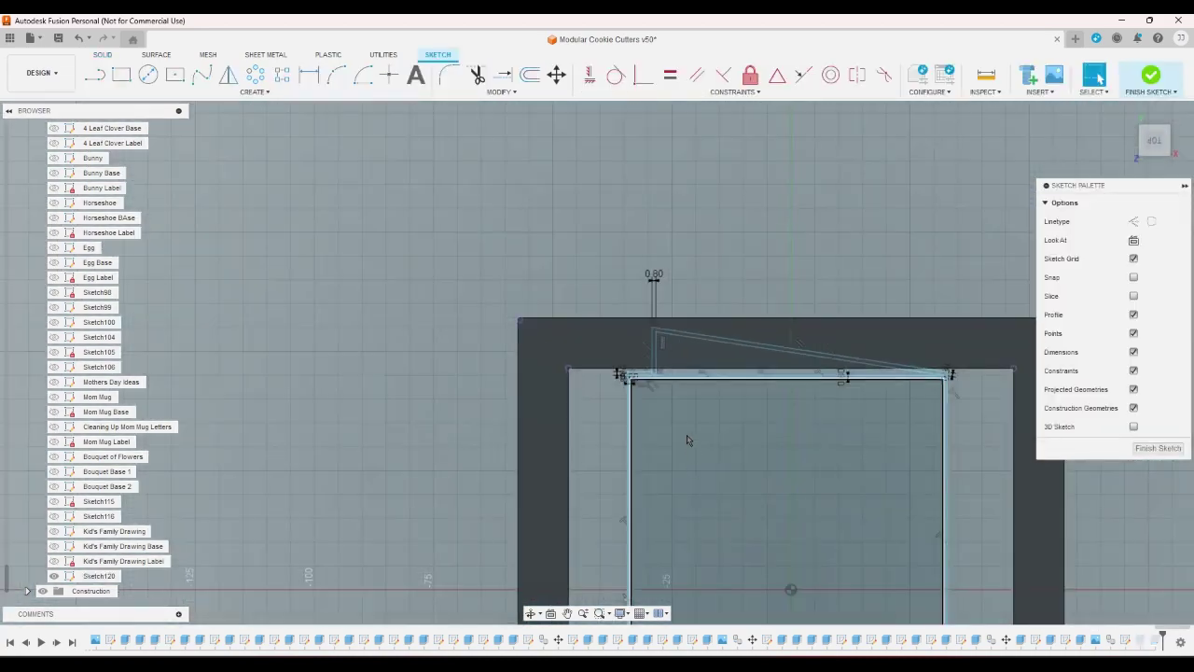
pyautogui.scroll(6, 675, 364)
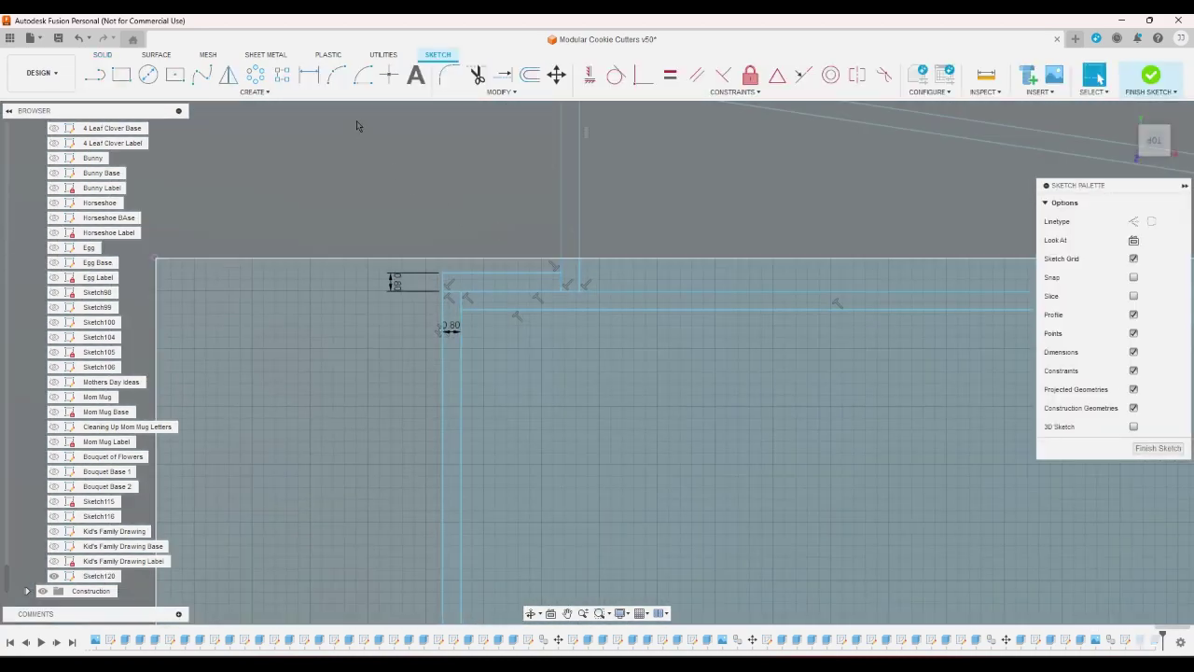
pyautogui.click(101, 78)
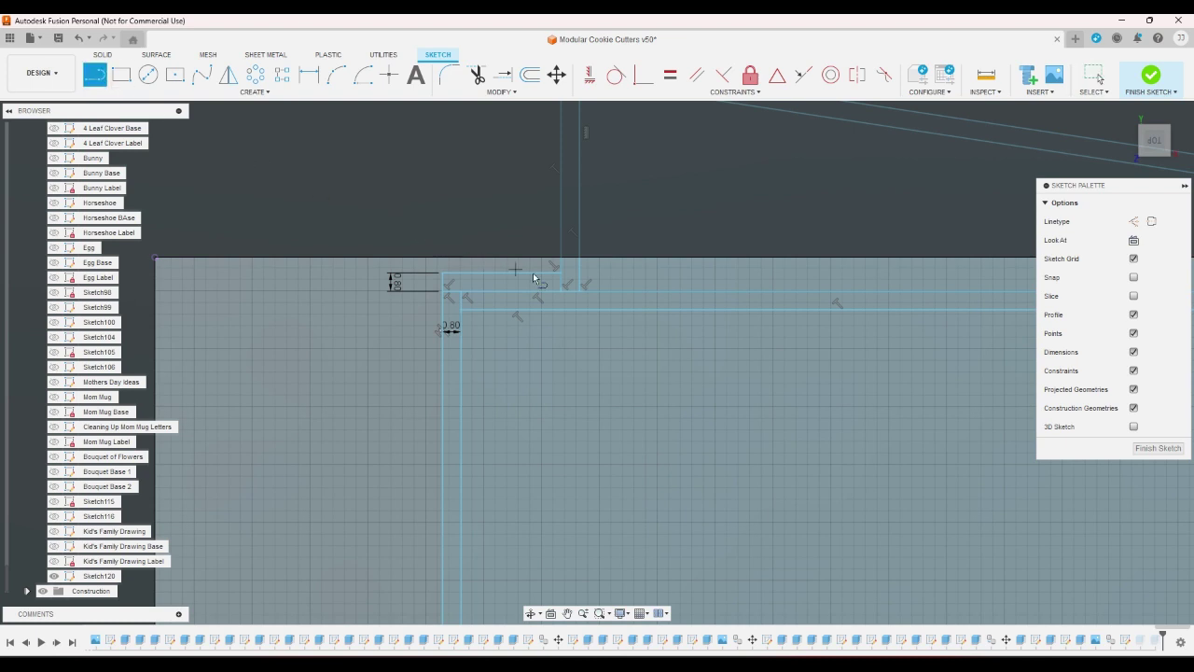
pyautogui.click(580, 291)
pyautogui.click(582, 310)
pyautogui.click(1152, 77)
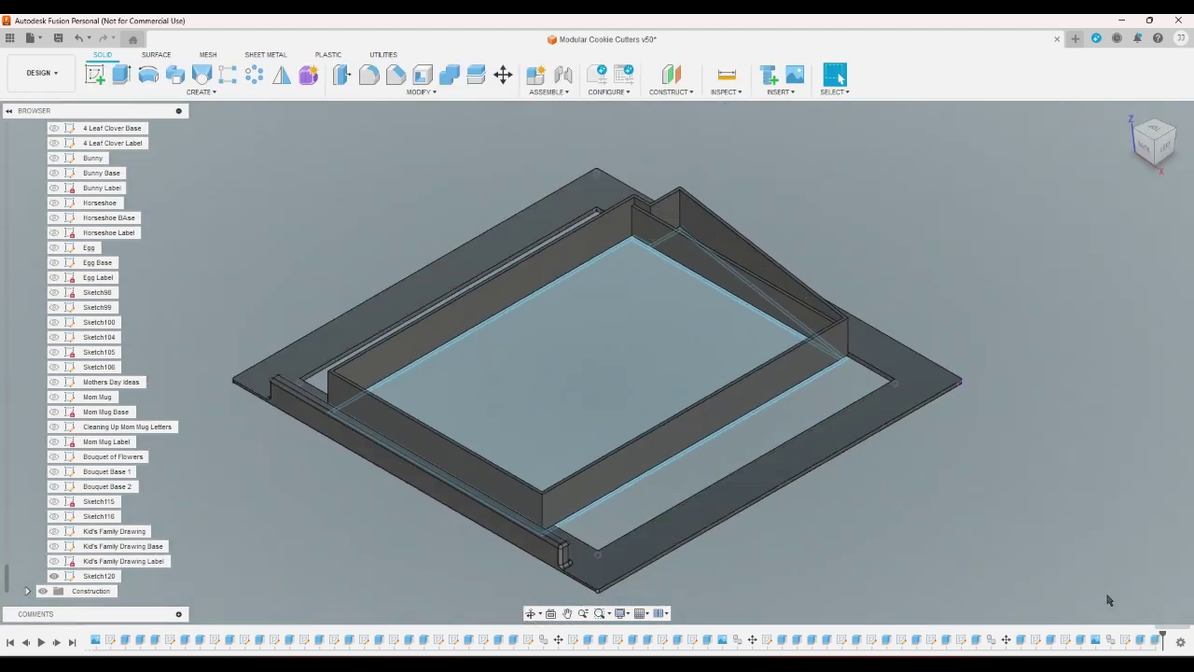
# Step: Edit the short-height cutter extrusion's profiles at the flap corner, leaving out the extra strip so the wall runs straight along the card edge
pyautogui.doubleClick(1126, 639)
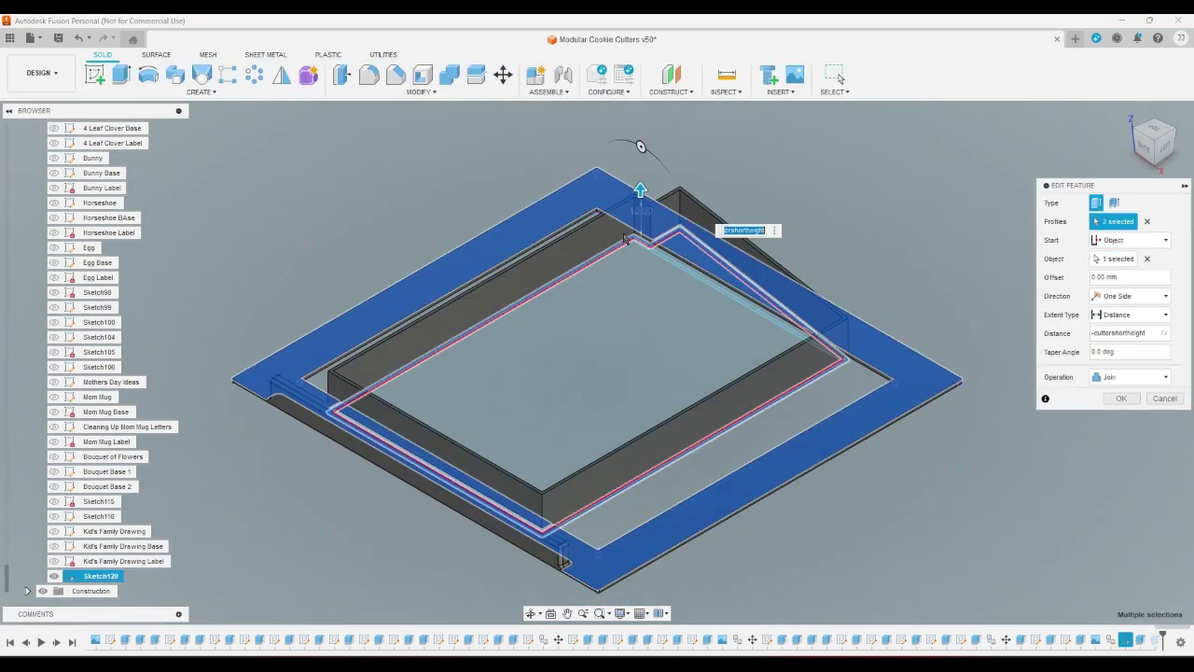
pyautogui.scroll(5, 634, 241)
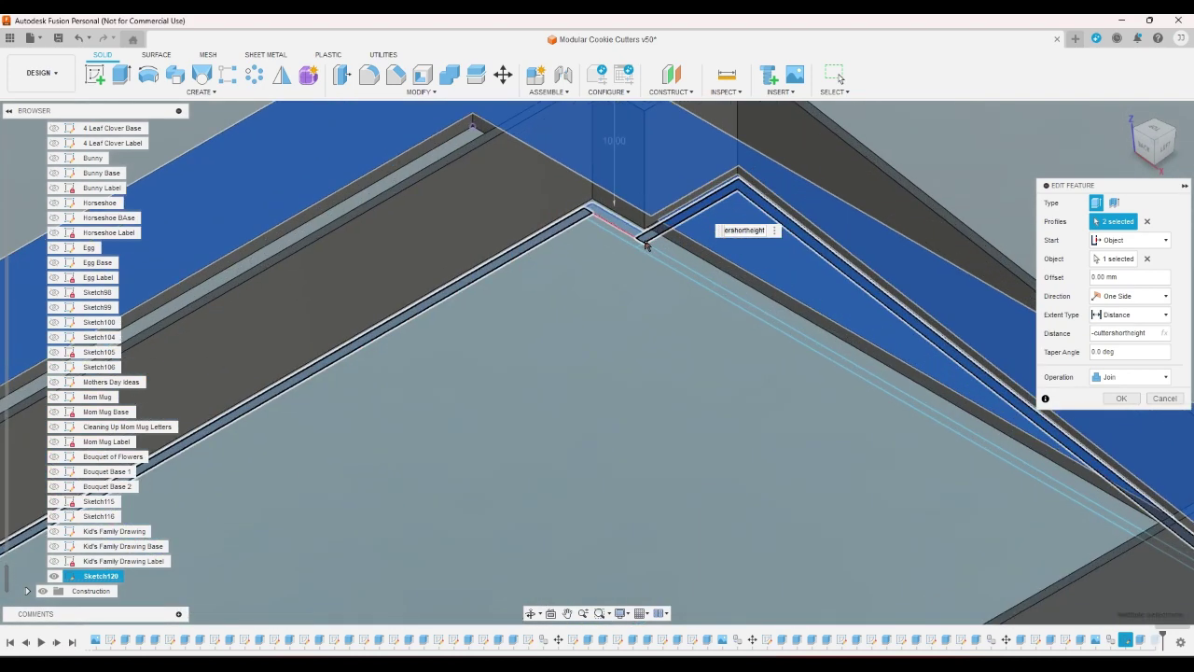
pyautogui.scroll(-3, 646, 241)
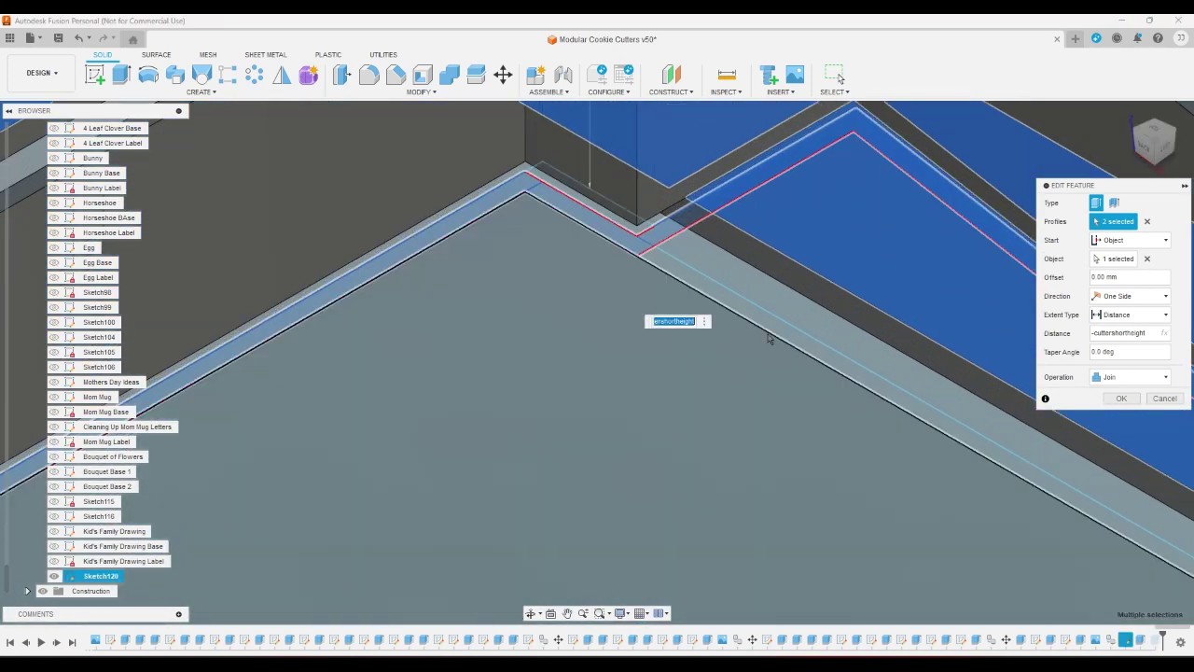
pyautogui.click(1123, 397)
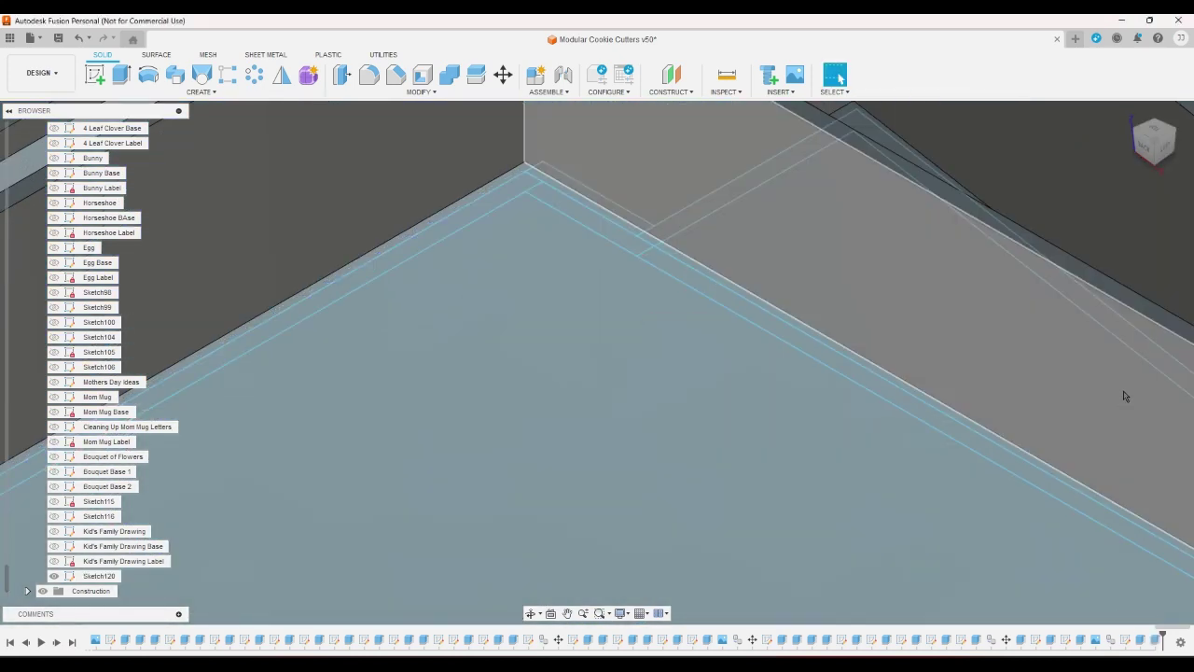
pyautogui.click(1127, 113)
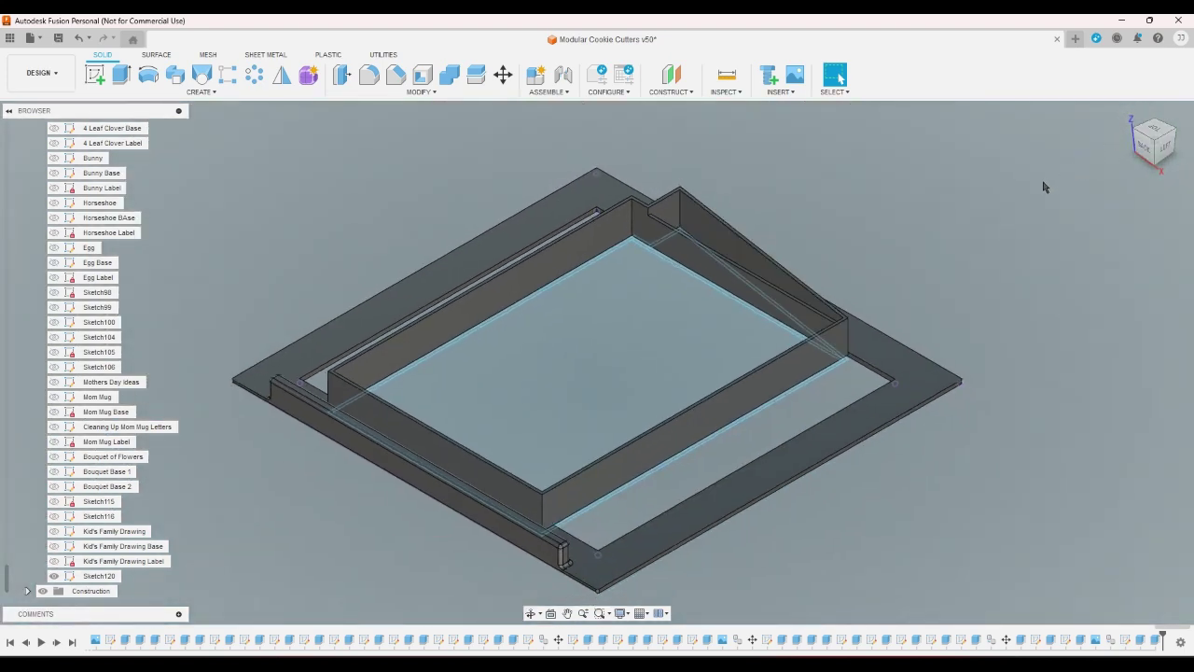
pyautogui.click(1152, 127)
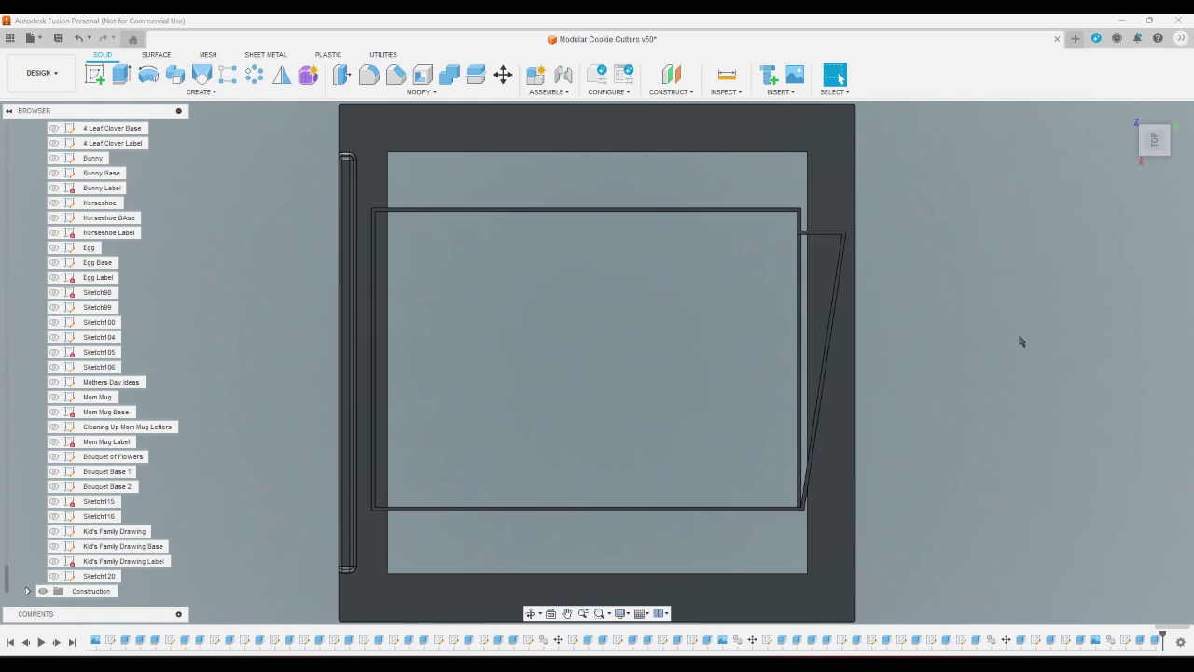
pyautogui.click(1127, 113)
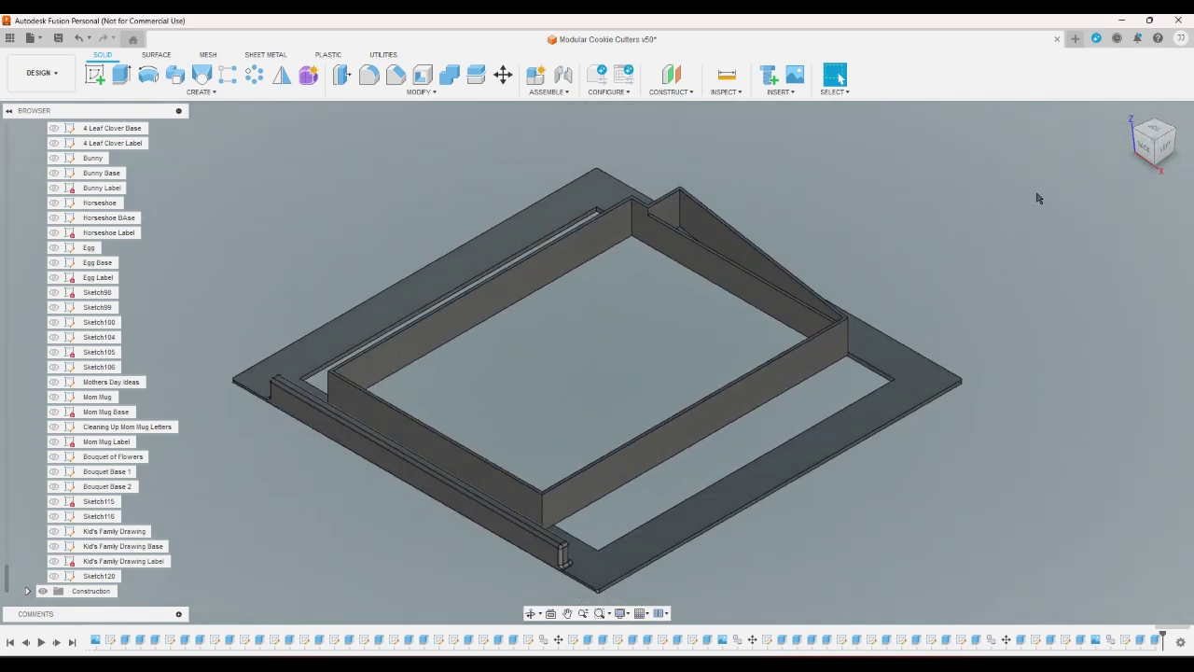
pyautogui.click(1158, 135)
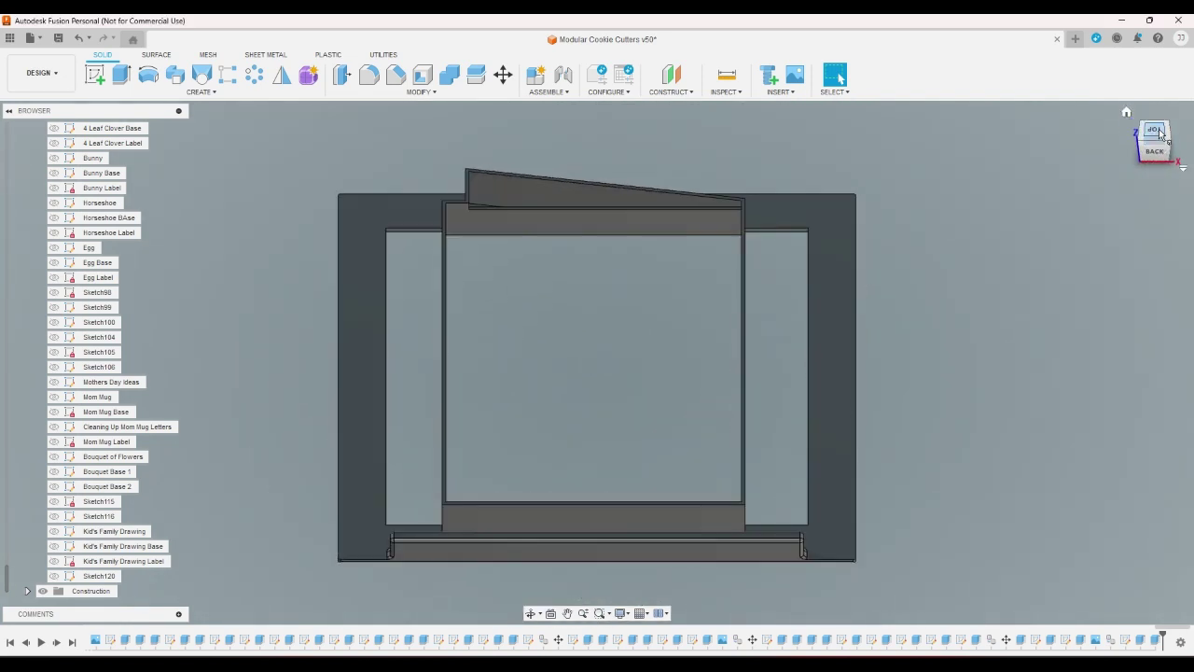
pyautogui.click(1158, 131)
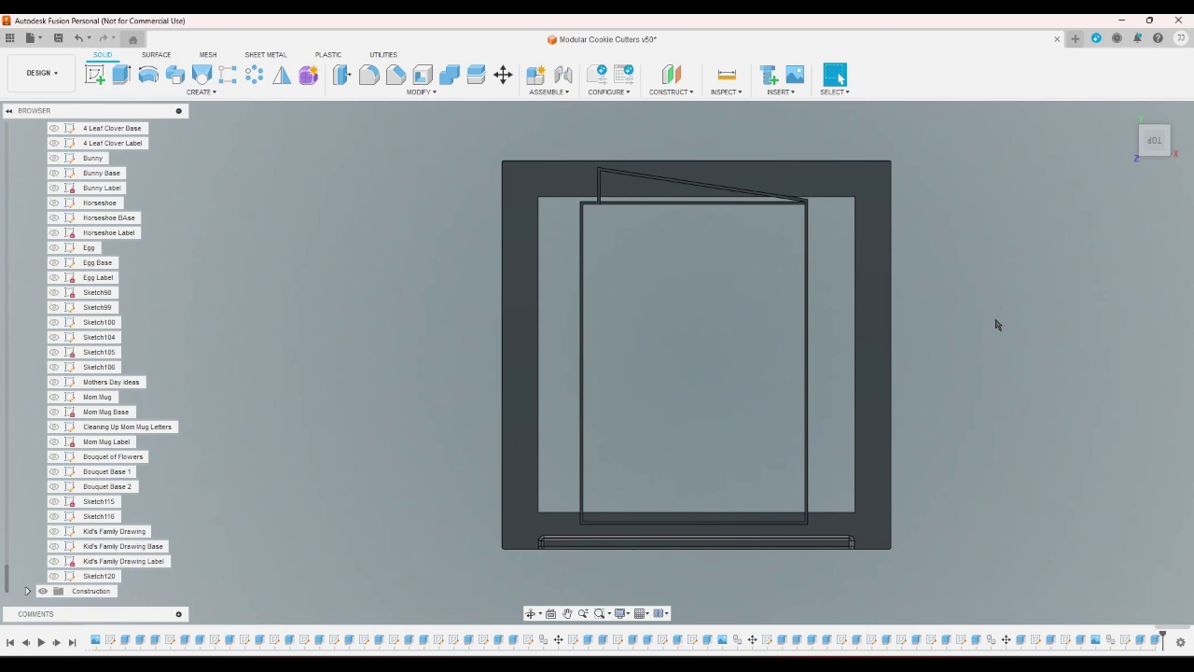
pyautogui.moveTo(1157, 135); pyautogui.dragTo(1102, 164)
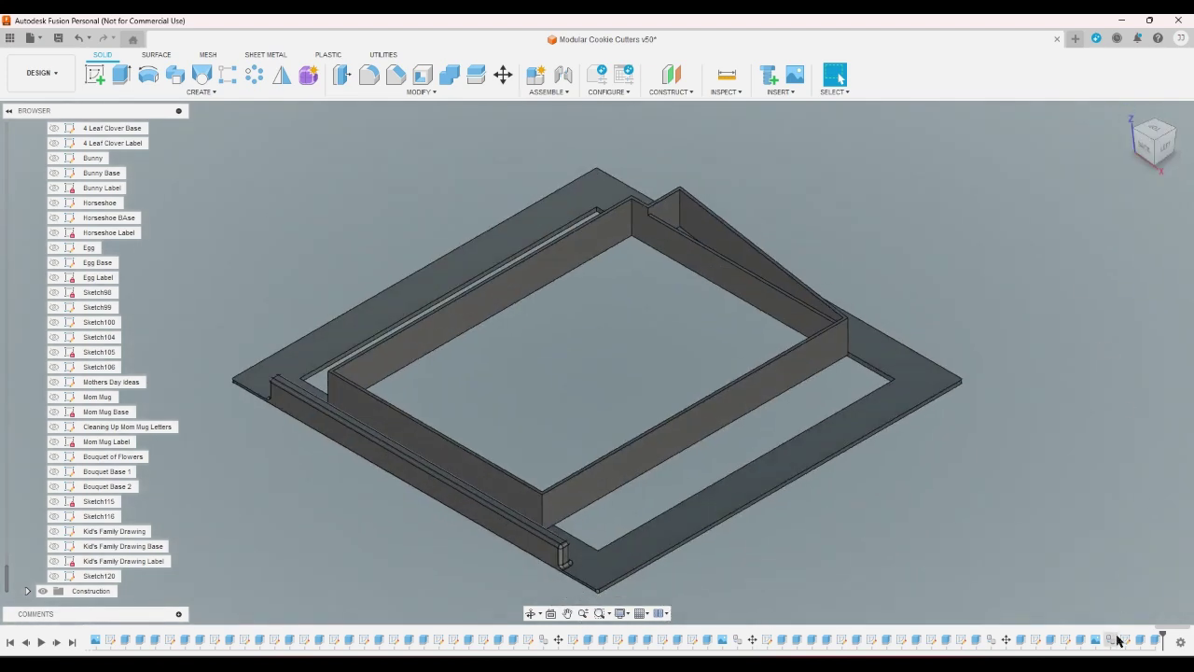
# Step: Open the cutter sketch for editing, viewed from below, and show the Greeting Card canvas as a reference
pyautogui.doubleClick(1126, 640)
pyautogui.click(1183, 138)
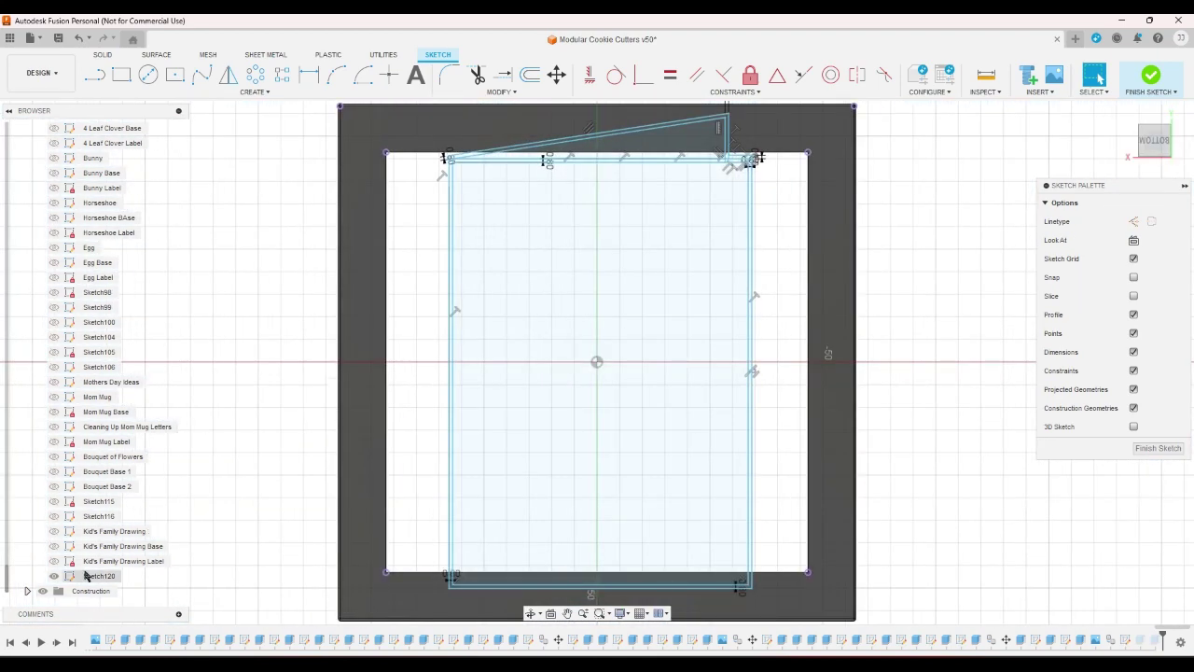
pyautogui.moveTo(6, 580); pyautogui.dragTo(13, 307)
pyautogui.click(53, 426)
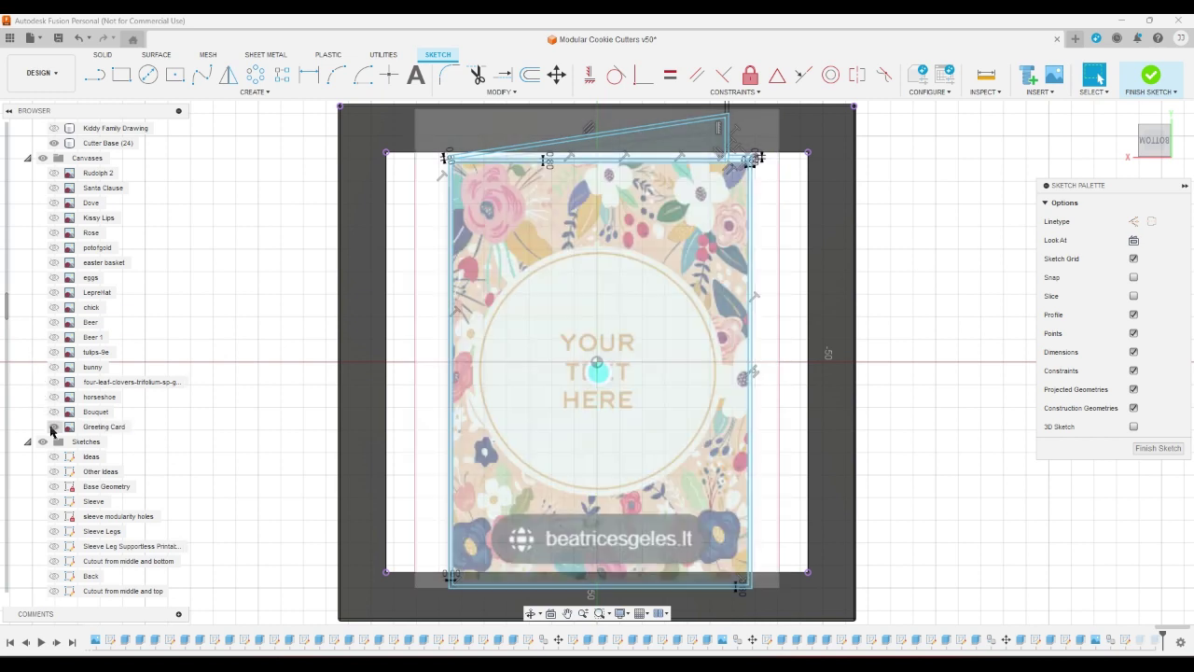
# Step: Sketch a center-diameter circle around the outside of the ring that frames the text on the greeting card image
pyautogui.click(151, 82)
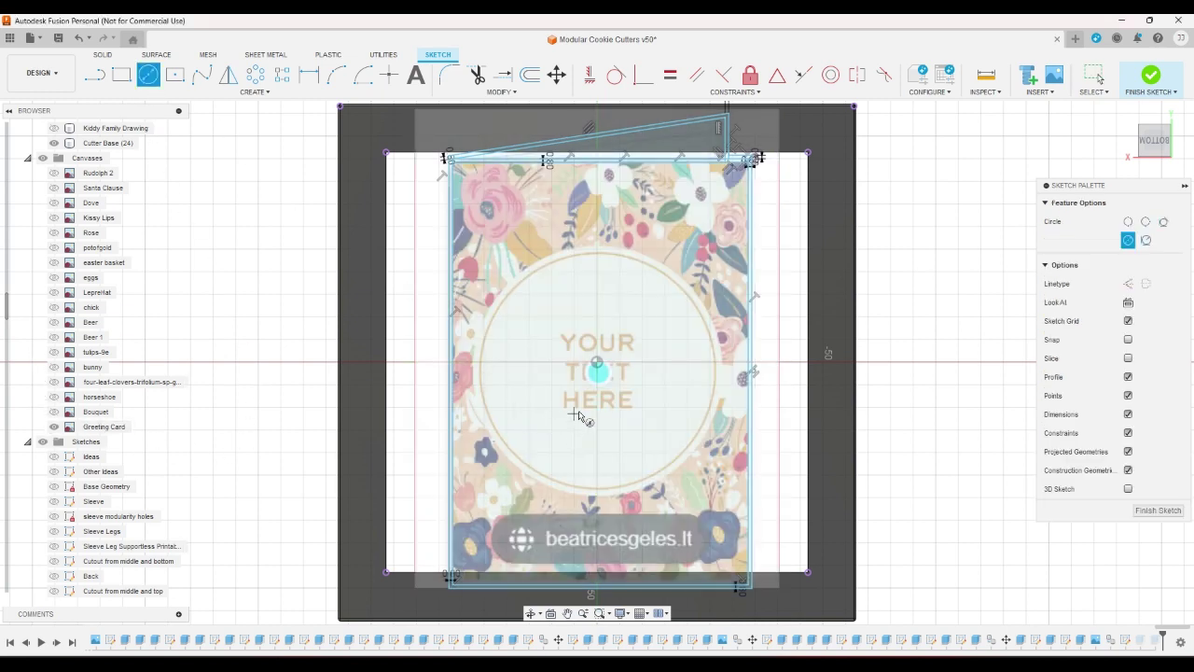
pyautogui.click(598, 372)
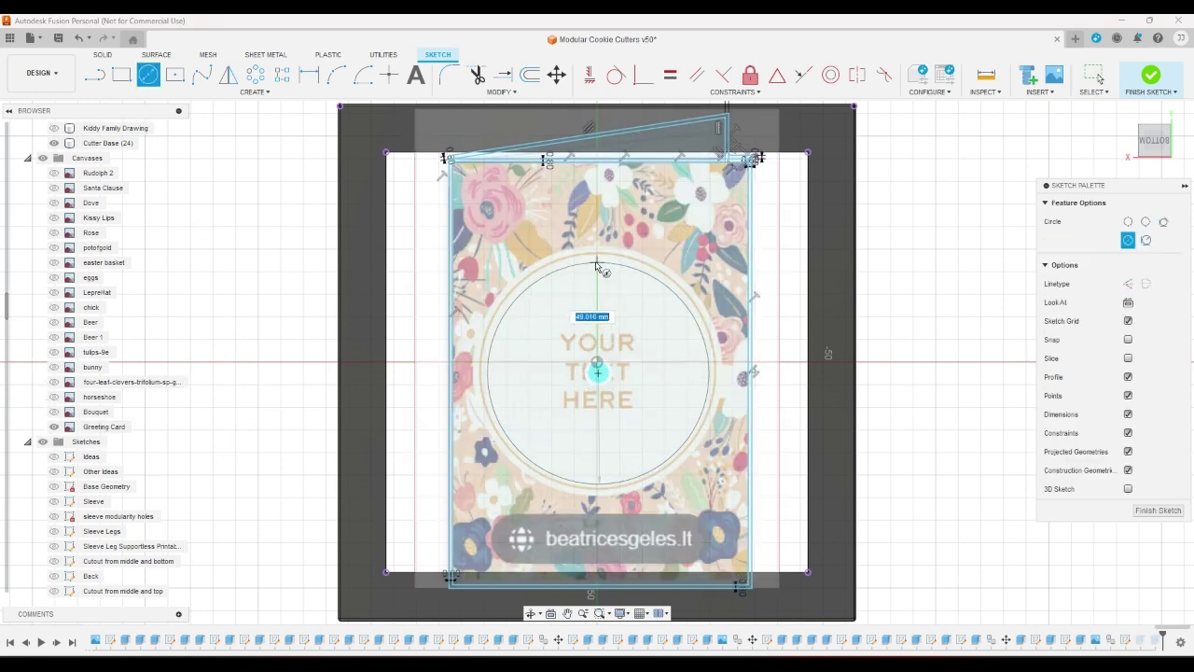
pyautogui.click(599, 250)
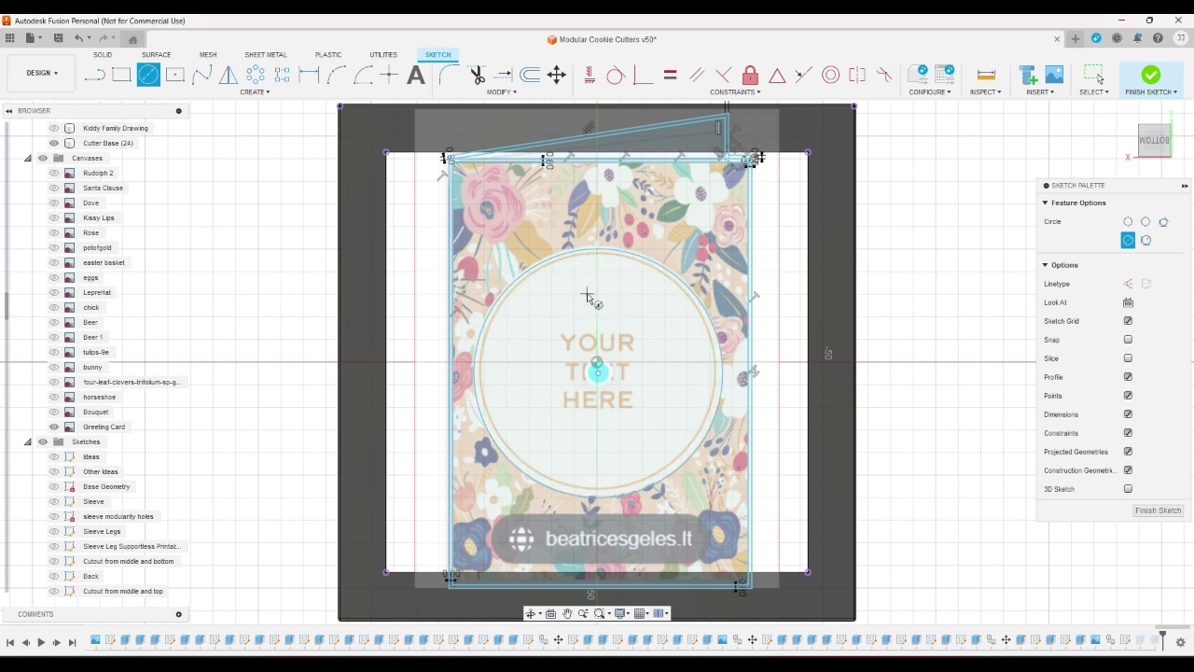
pyautogui.rightClick(598, 284)
pyautogui.click(569, 336)
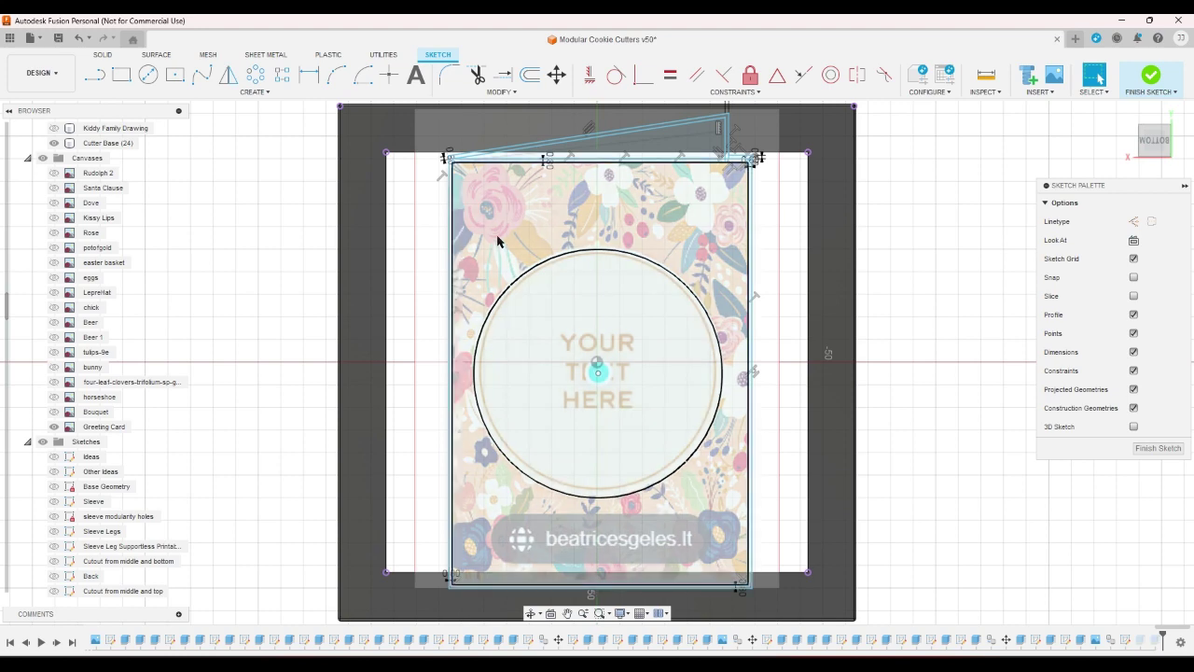
# Step: Place a text frame inside the circle and align its text to the horizontal center and vertical middle
pyautogui.scroll(1, 523, 286)
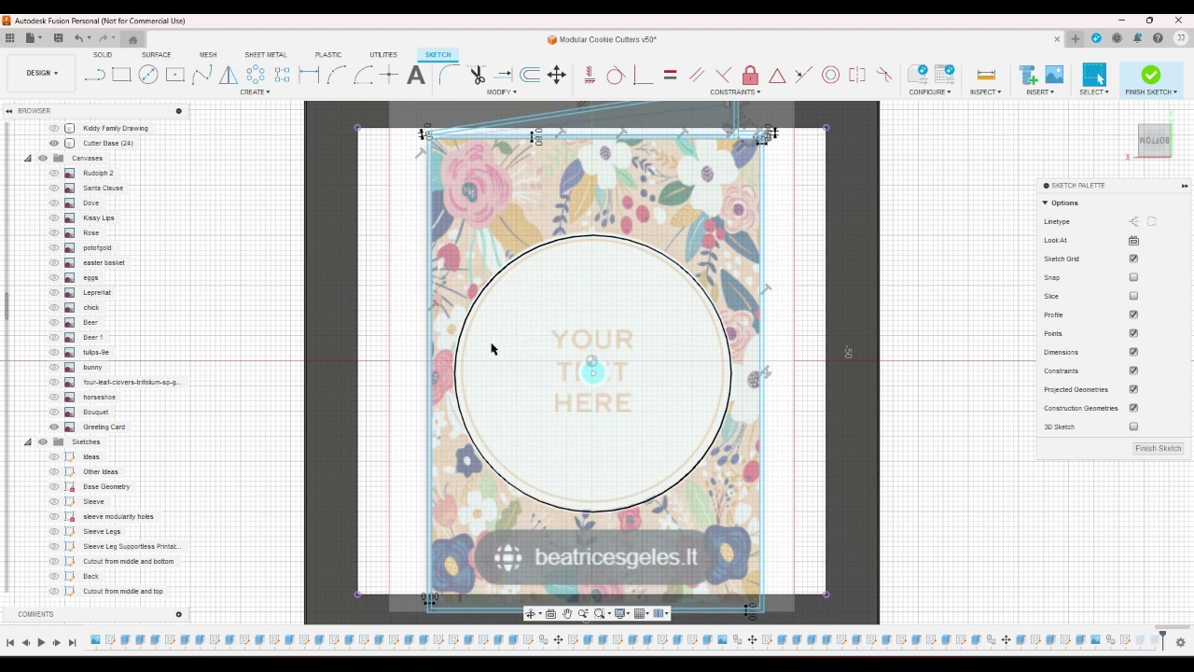
pyautogui.scroll(-1, 403, 326)
pyautogui.click(416, 75)
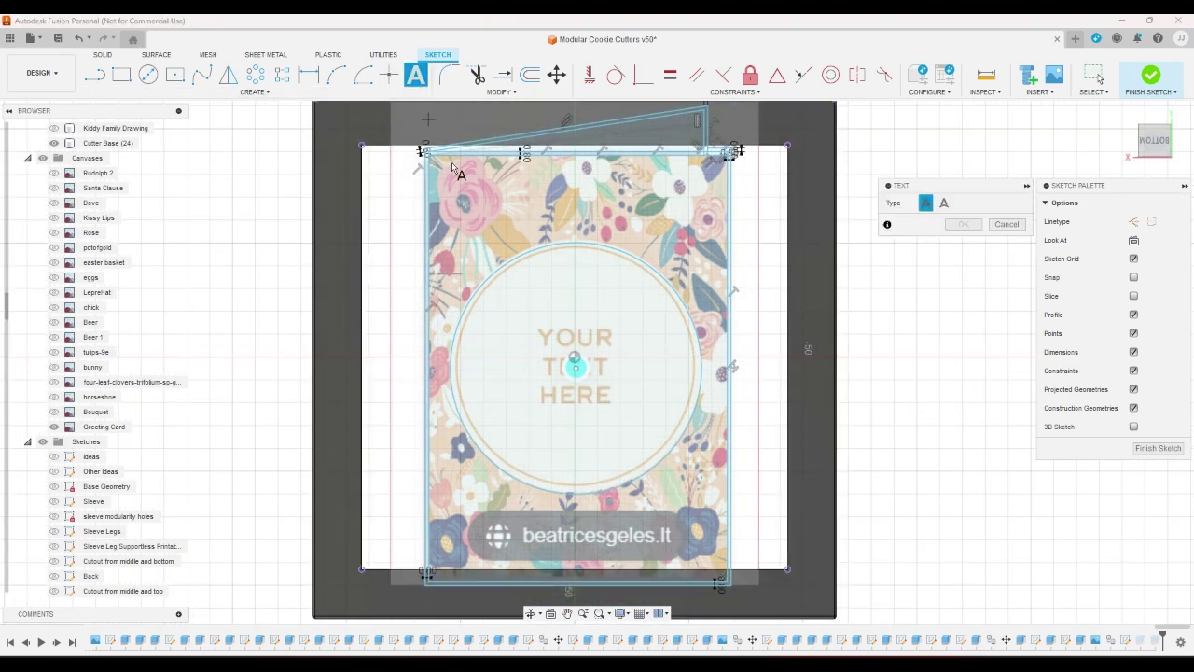
pyautogui.click(498, 272)
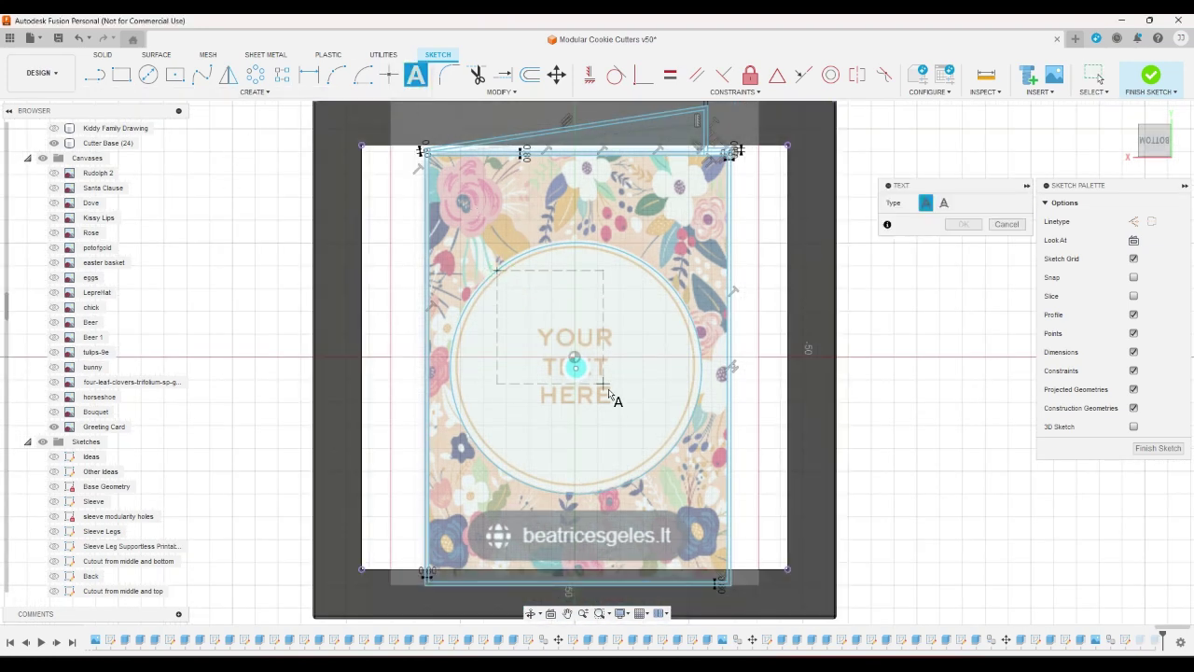
pyautogui.click(667, 461)
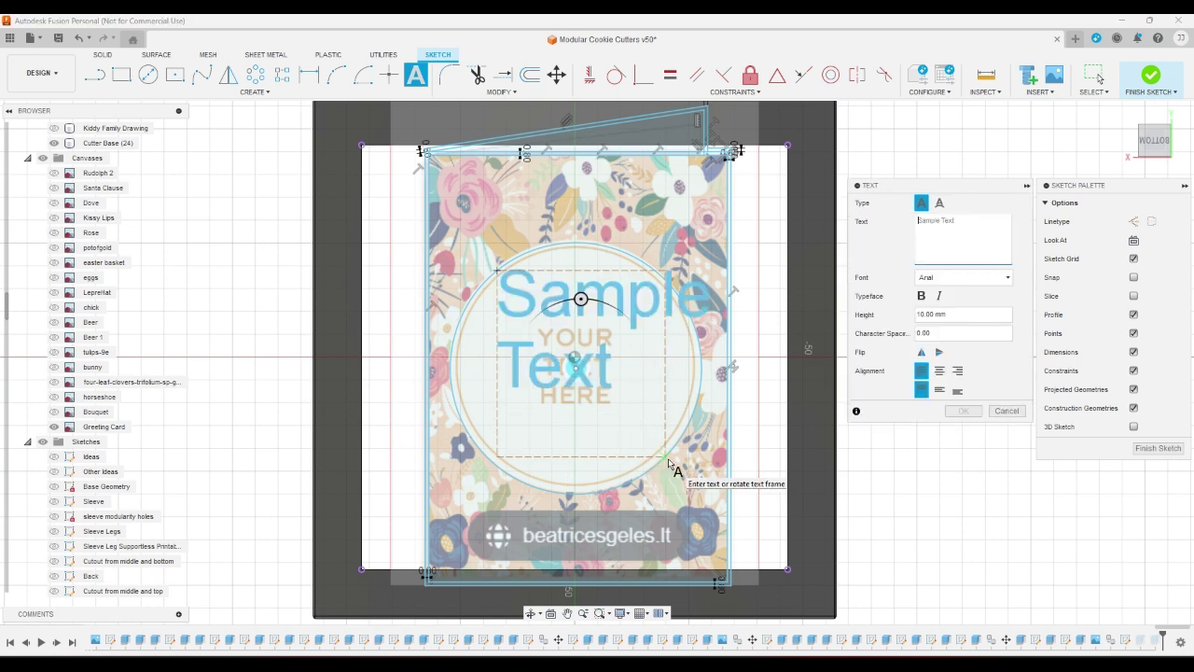
pyautogui.click(940, 371)
pyautogui.click(940, 390)
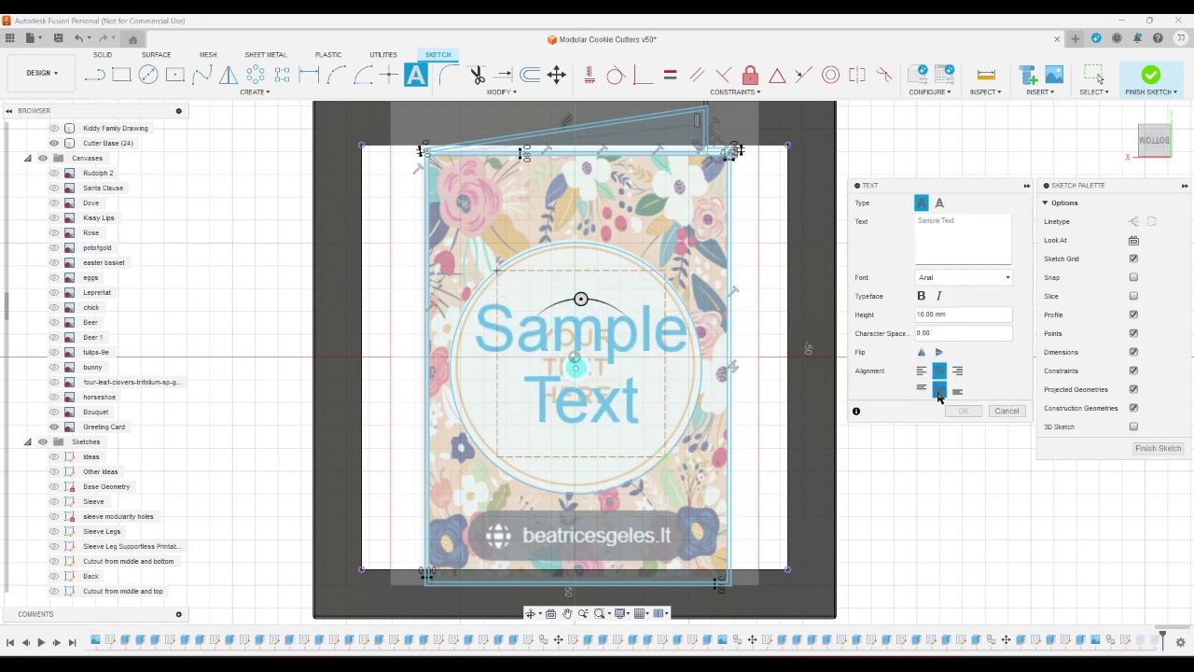
# Step: Enter "Joke" and "Set Up" on two lines as the content of the text frame
pyautogui.click(978, 234)
pyautogui.write('Joke')
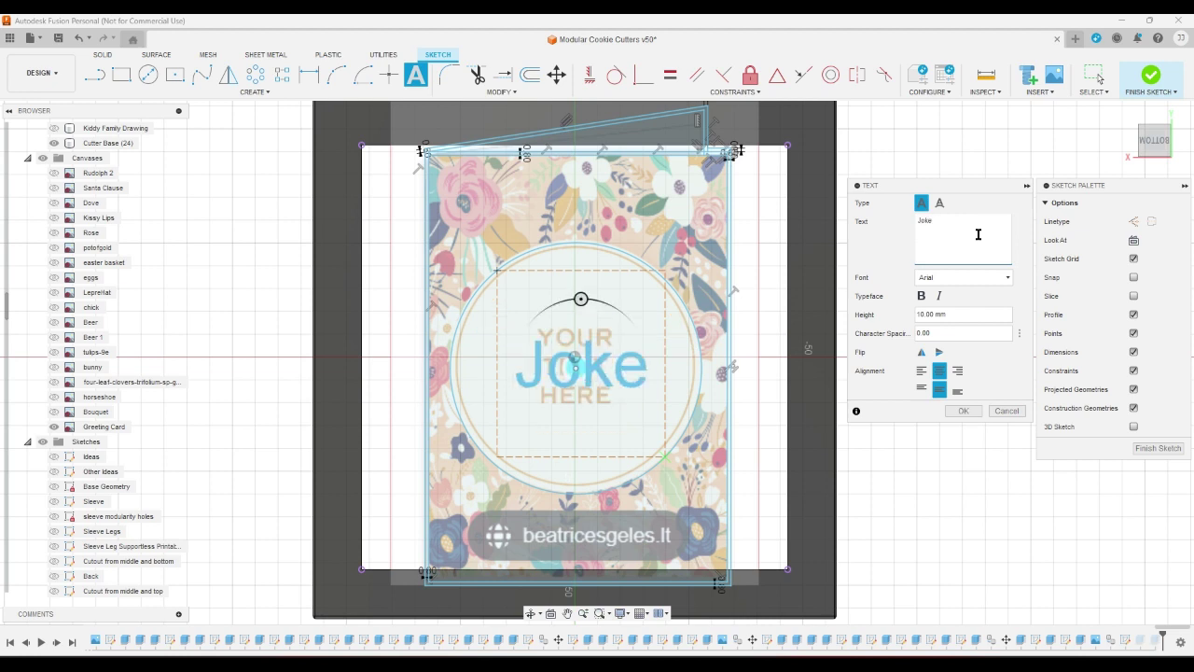
pyautogui.press('Return')
pyautogui.write('Set Up')
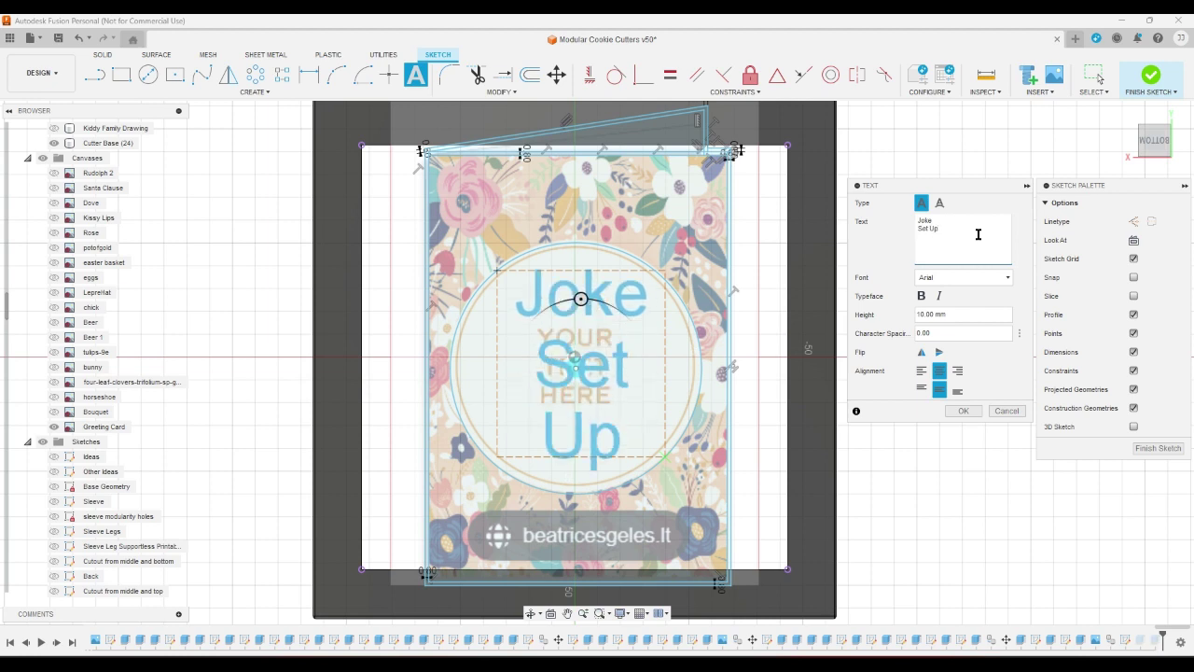
# Step: Replace the content of the text frame with "Yo Mama"
pyautogui.moveTo(978, 234); pyautogui.dragTo(882, 224)
pyautogui.write('Yo M')
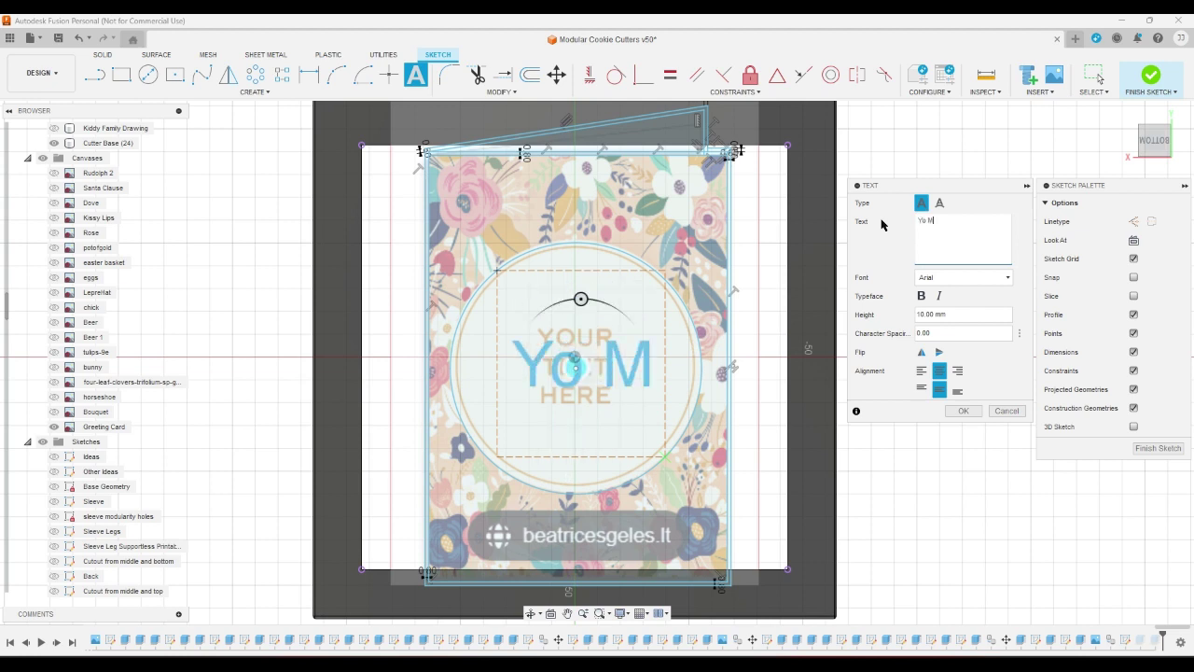
pyautogui.write('ama')
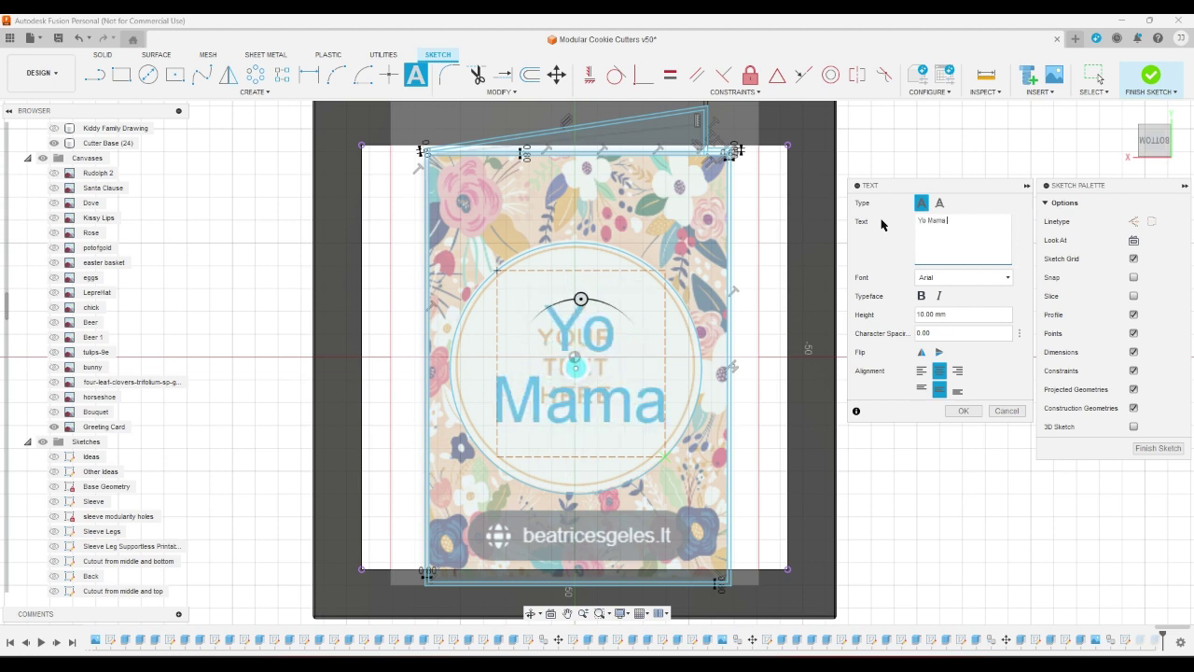
pyautogui.write(' Joke')
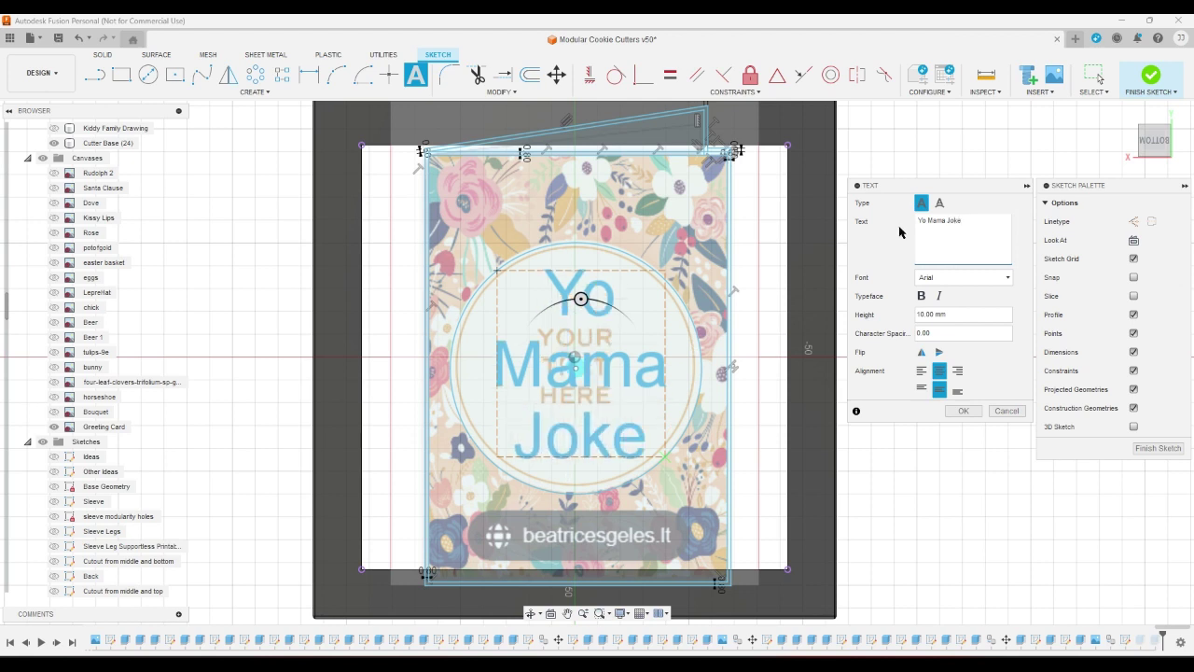
pyautogui.press('BackSpace')
pyautogui.press('BackSpace')
pyautogui.press('BackSpace')
pyautogui.press('BackSpace')
pyautogui.press('BackSpace')
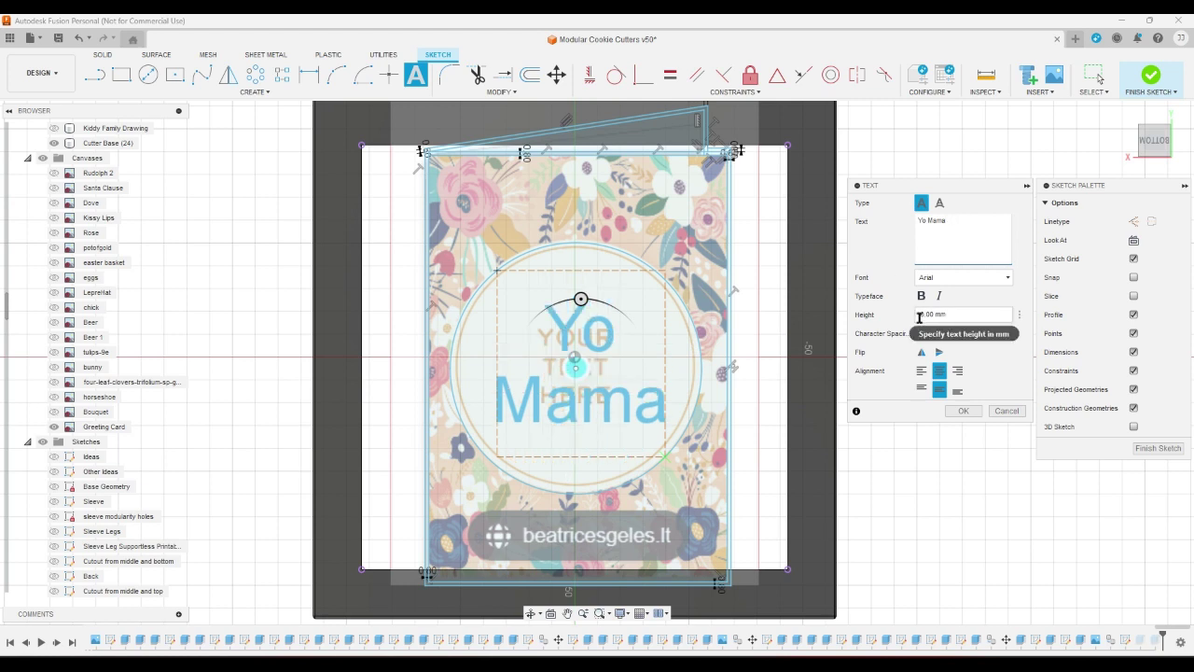
# Step: Try the spelling "Yo Mamma" in the text frame and restore the single-m spelling
pyautogui.click(957, 220)
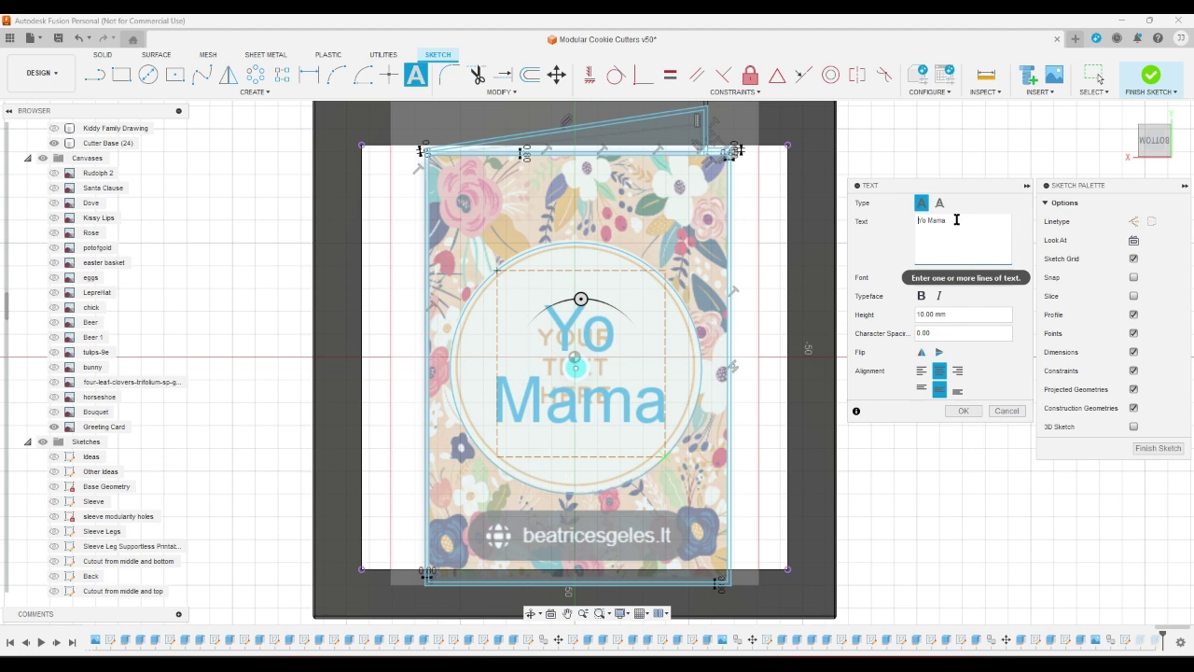
pyautogui.click(944, 221)
pyautogui.write('m')
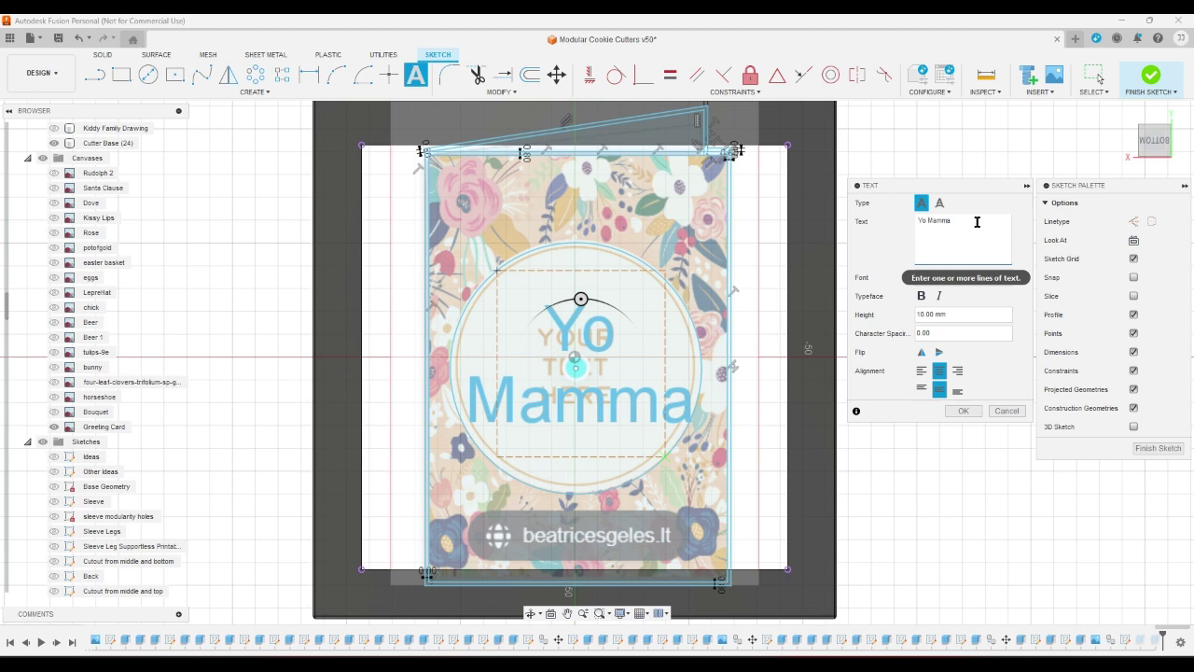
pyautogui.press('BackSpace')
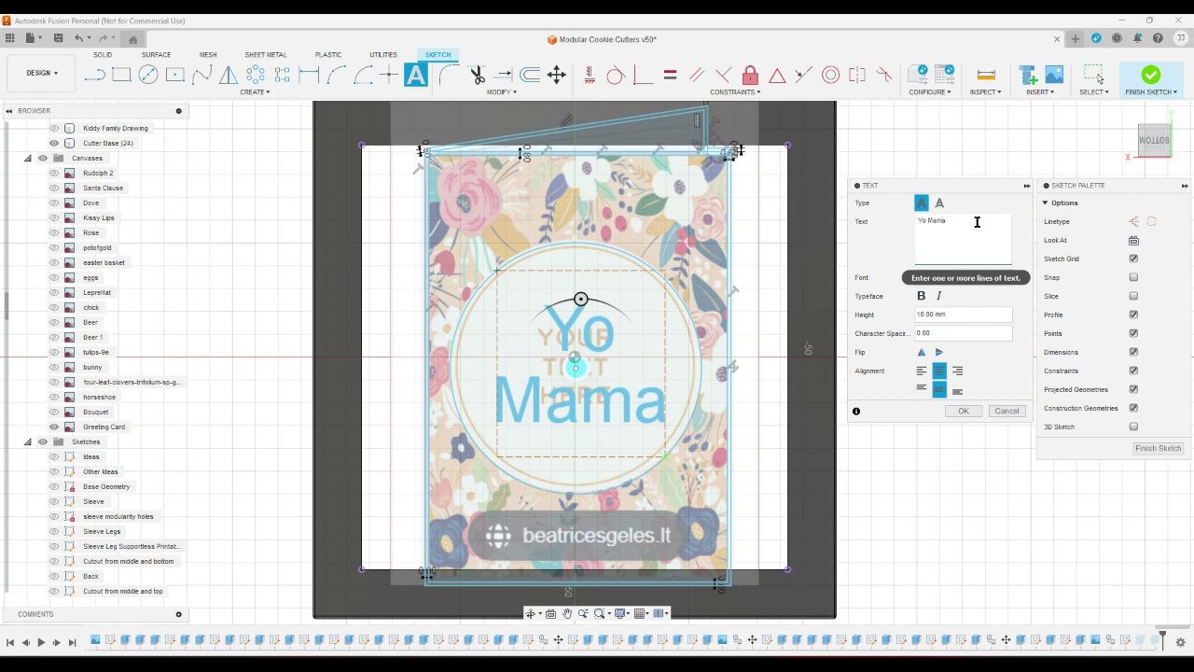
# Step: Set the font of the "Yo Mama" text to ThreeDPInvertedStencil and apply the text
pyautogui.tripleClick(977, 221)
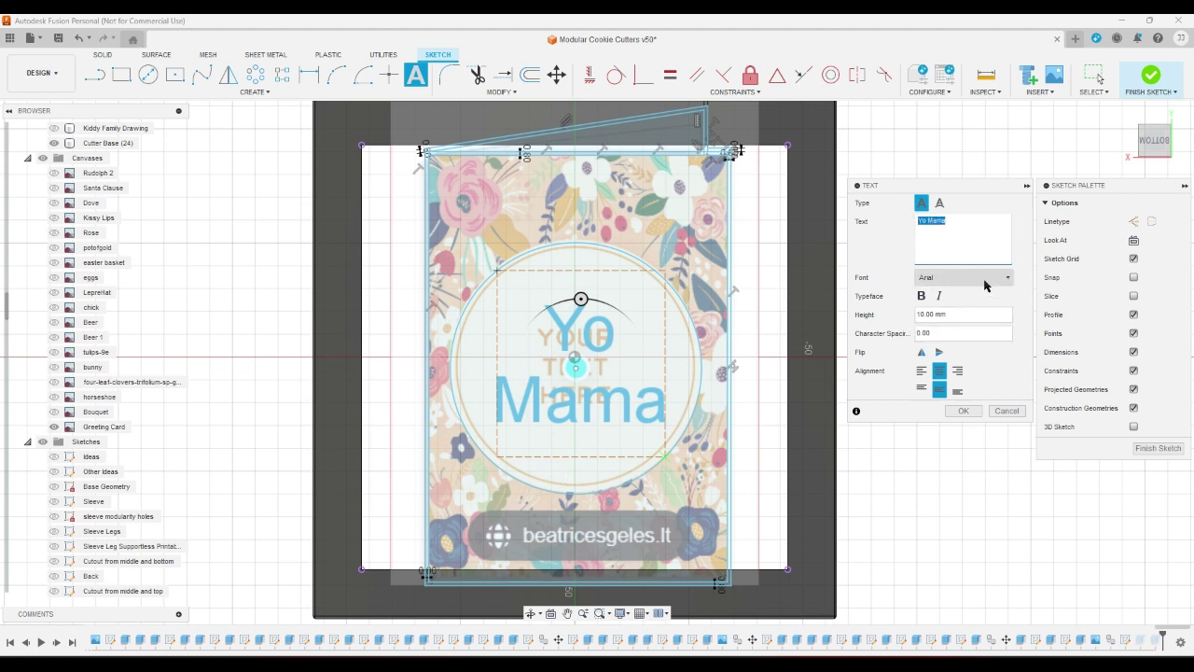
pyautogui.click(986, 278)
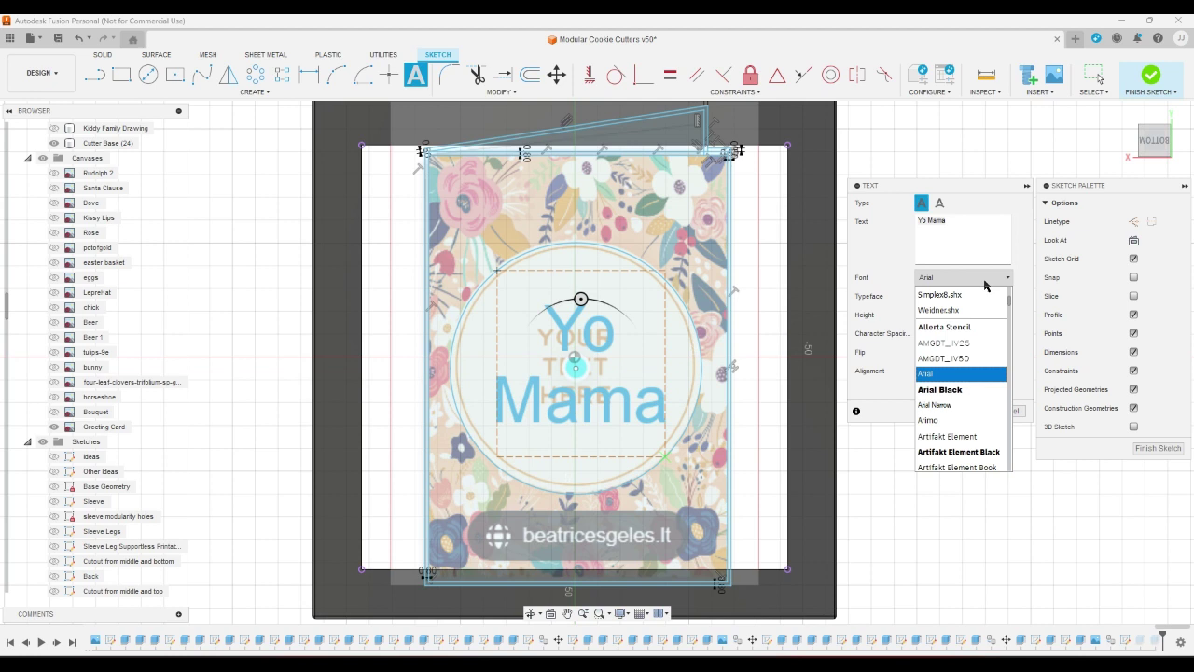
pyautogui.press('t')
pyautogui.scroll(4, 983, 357)
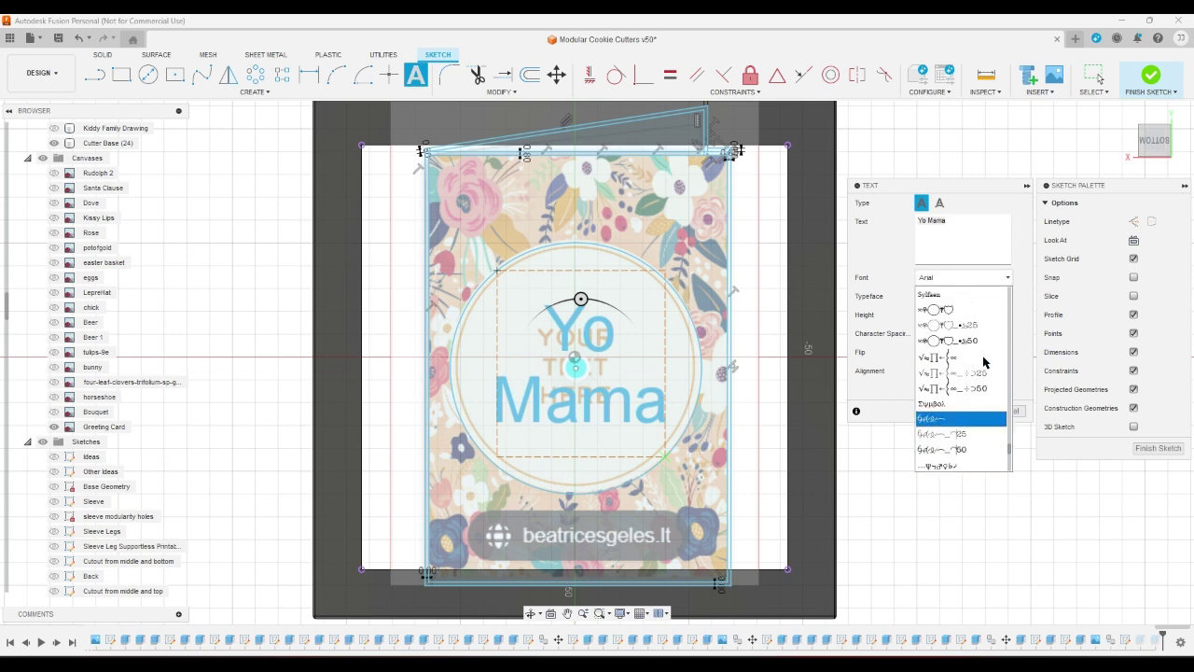
pyautogui.click(964, 408)
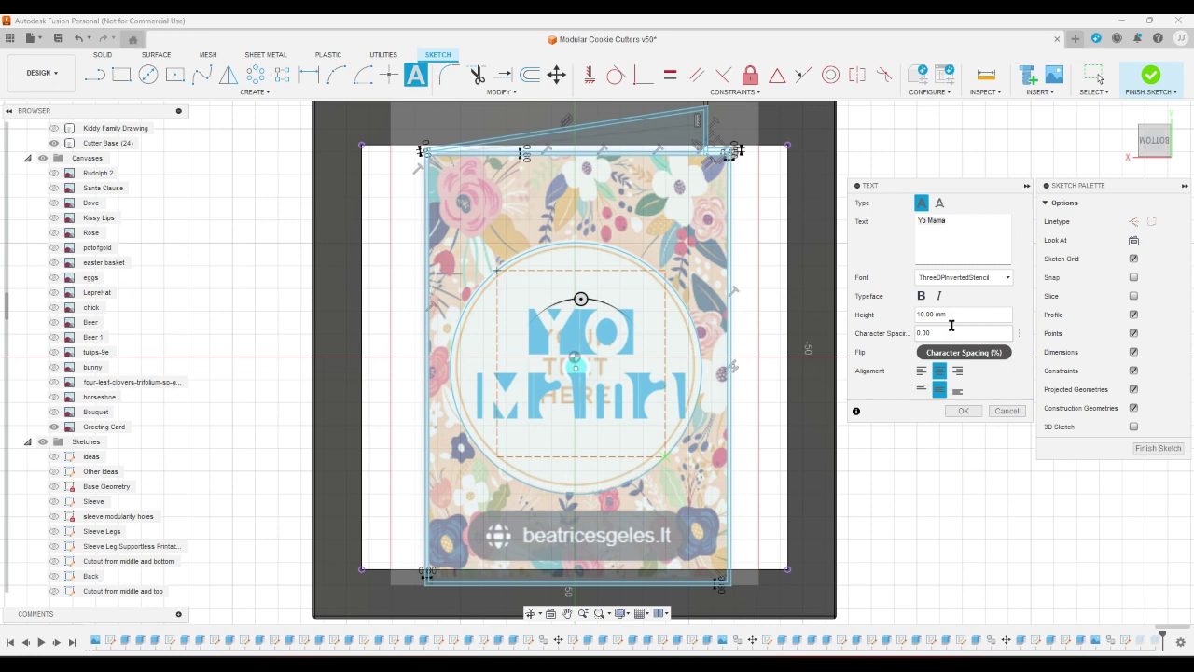
pyautogui.click(962, 412)
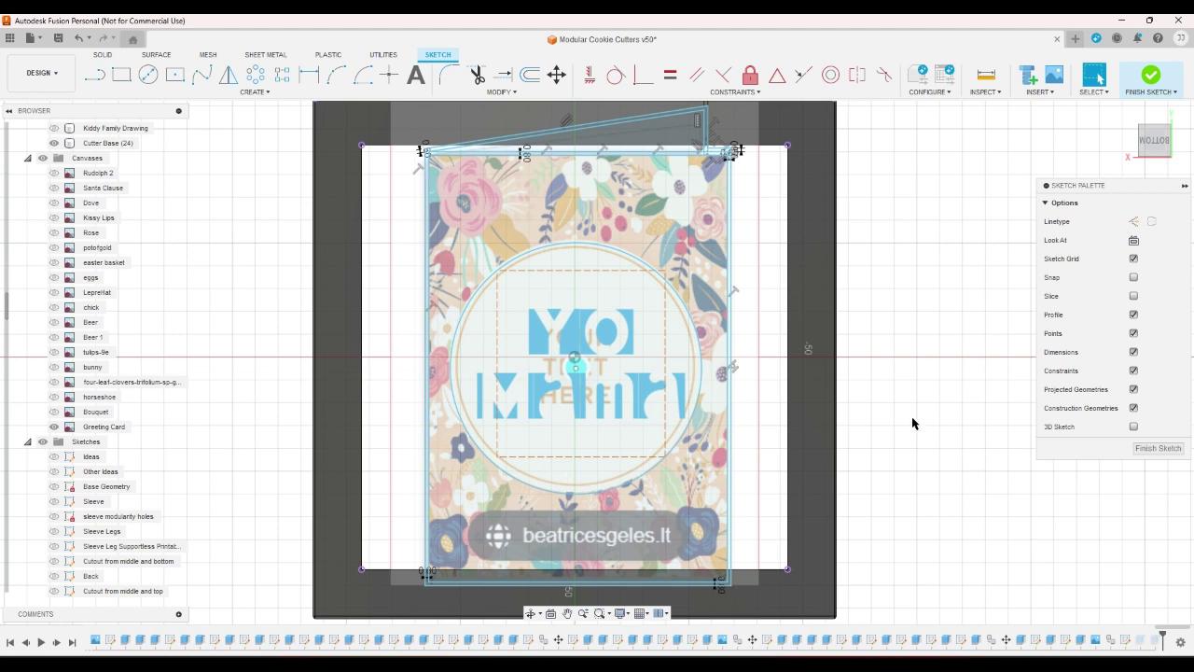
# Step: Draw a two-point rectangle inside the circle, closely surrounding the "Yo Mama" lettering
pyautogui.click(121, 74)
pyautogui.scroll(3, 495, 411)
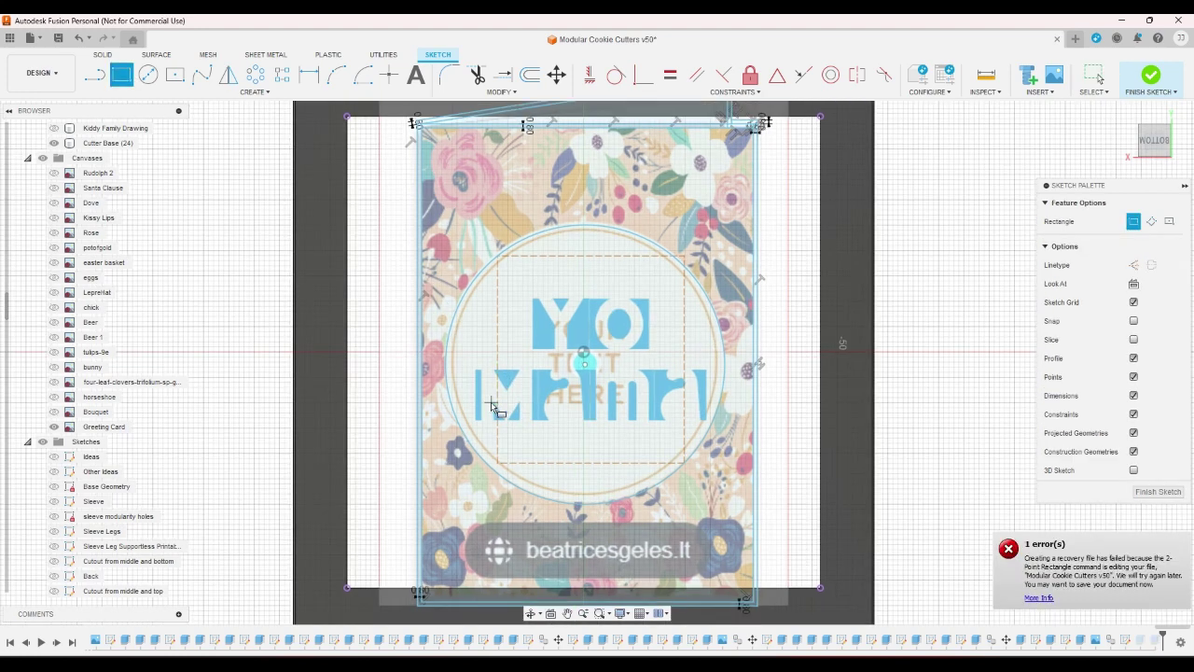
pyautogui.click(468, 429)
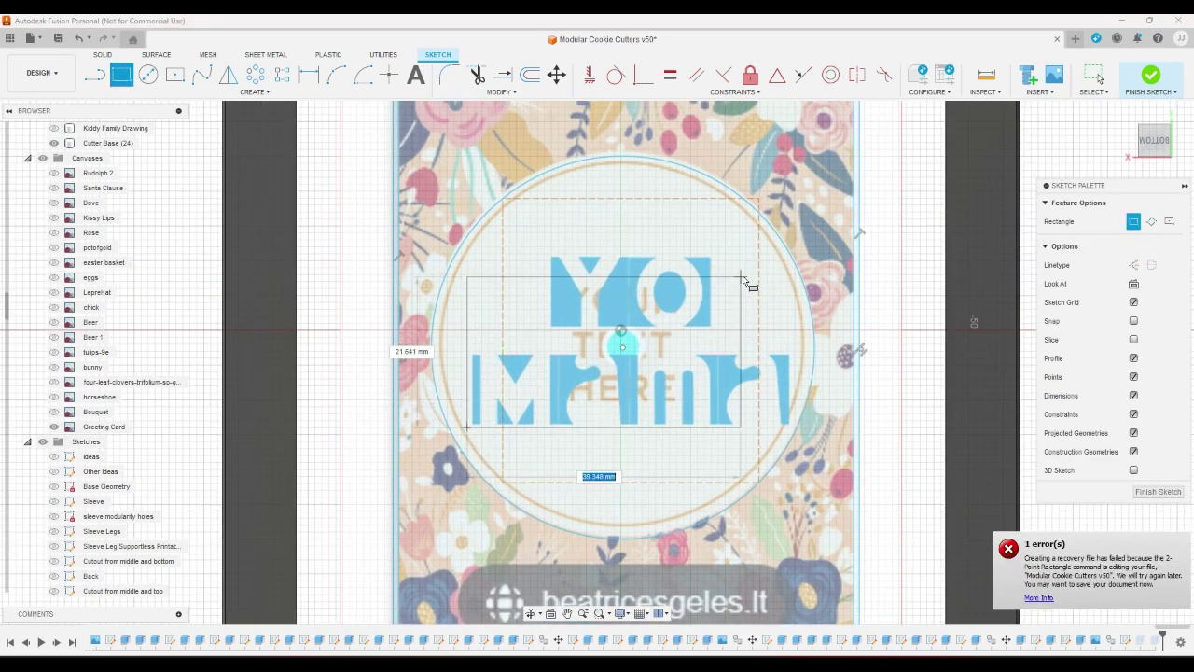
pyautogui.click(809, 253)
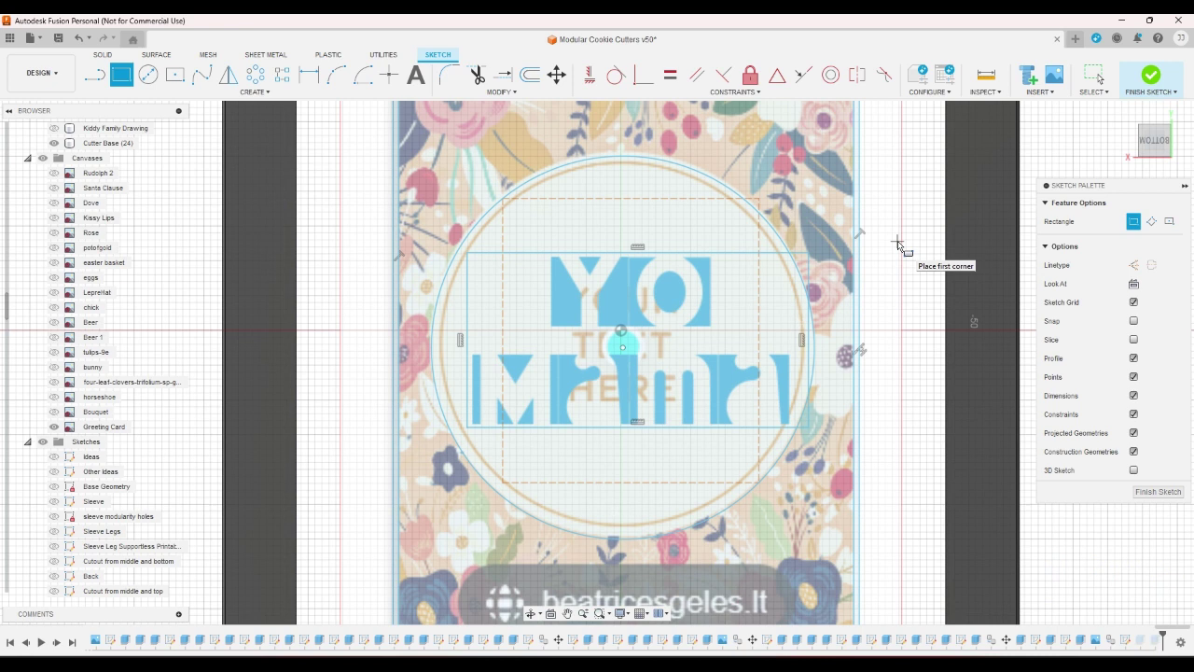
pyautogui.rightClick(888, 278)
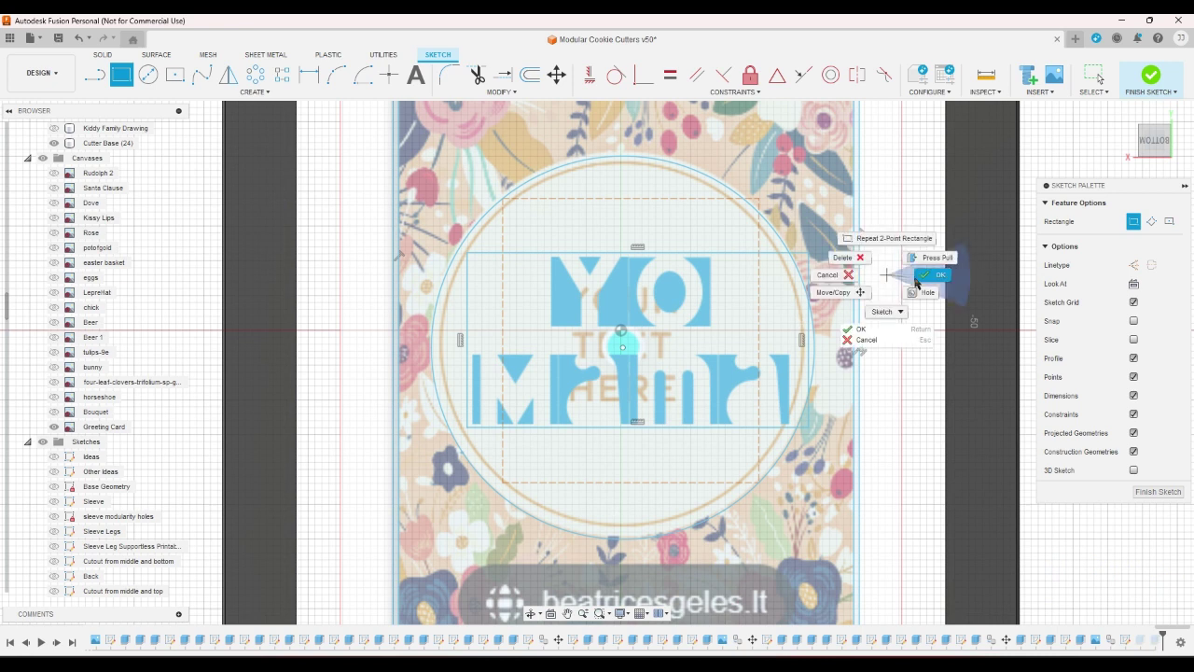
pyautogui.click(915, 277)
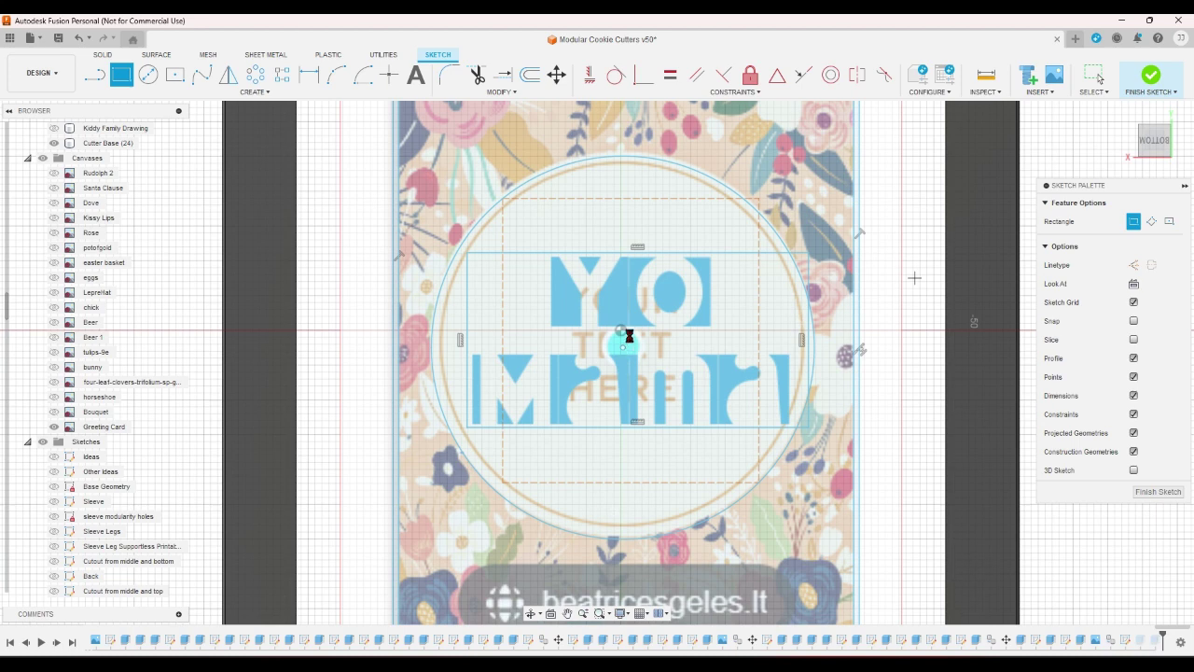
# Step: Try an Equal constraint between the text frame's upper edge and one of its side edges, and undo it
pyautogui.scroll(-3, 629, 340)
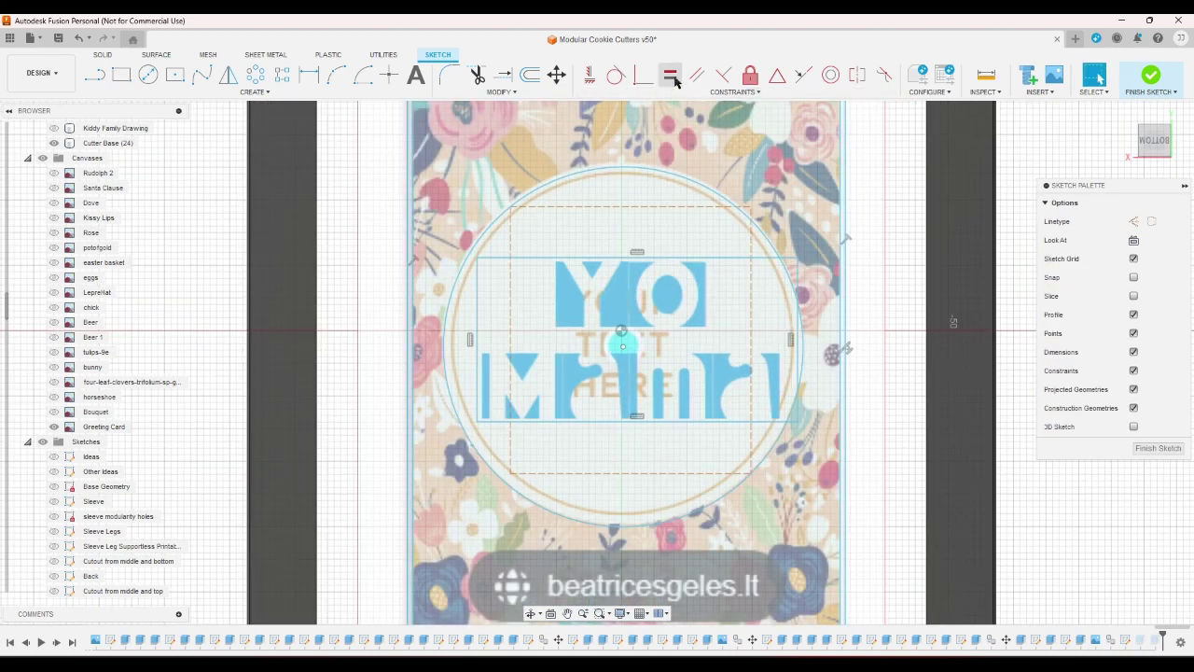
pyautogui.click(670, 75)
pyautogui.click(568, 207)
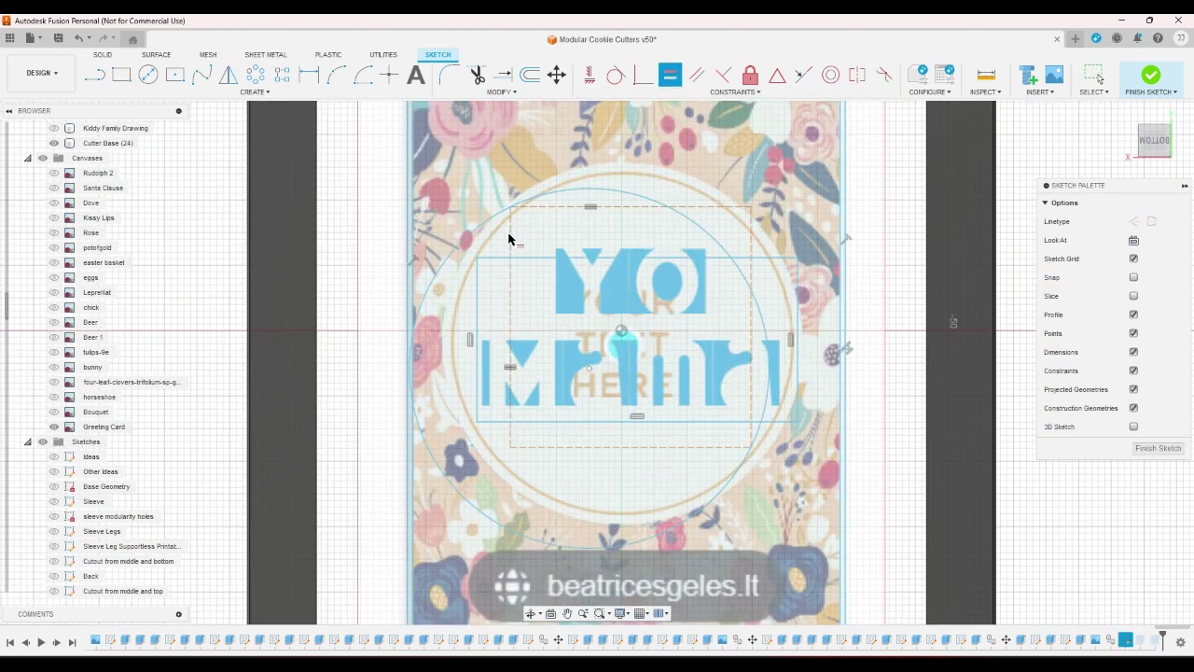
pyautogui.click(510, 239)
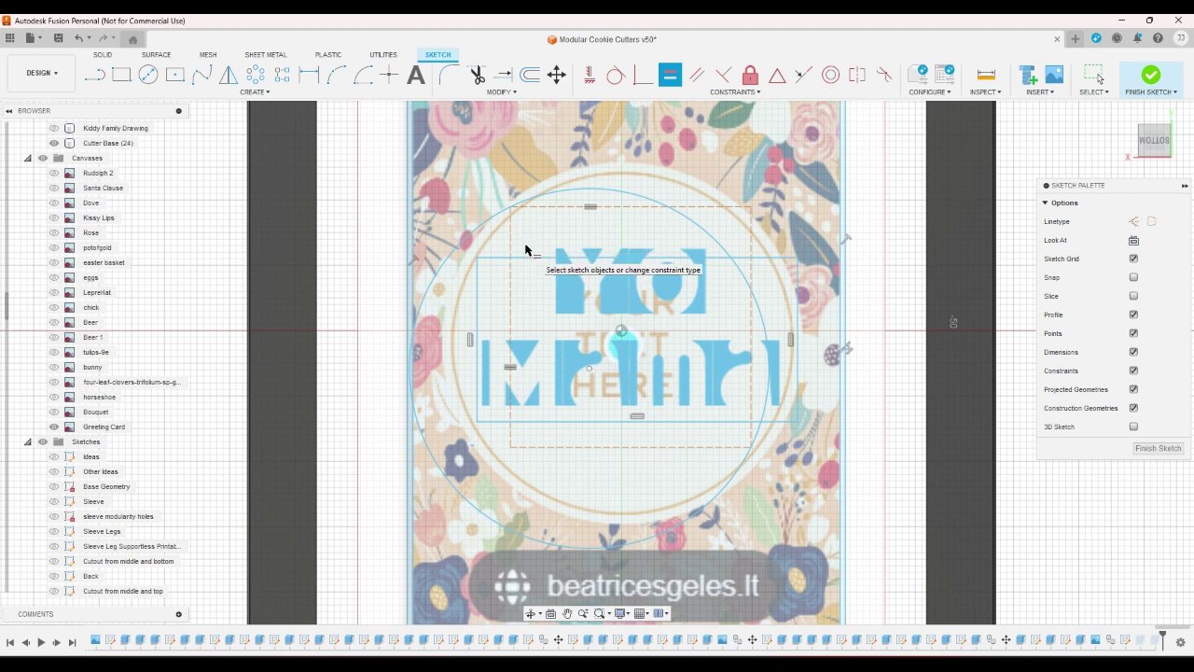
pyautogui.hotkey('ctrl', 'z')
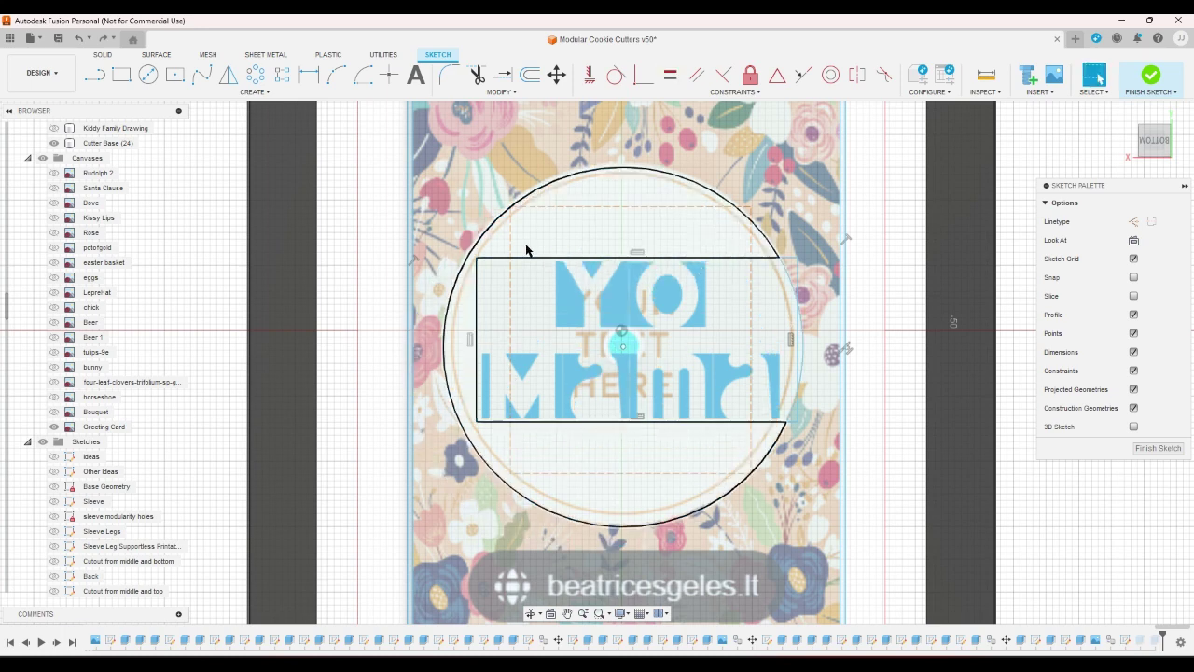
pyautogui.click(624, 348)
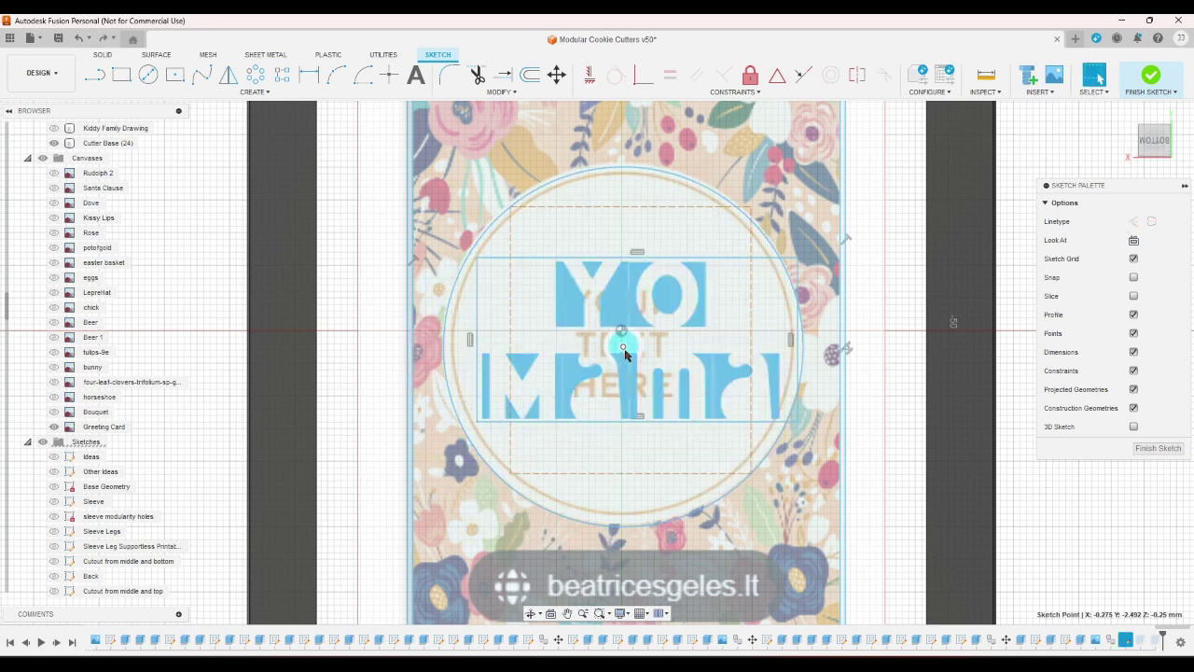
pyautogui.click(99, 72)
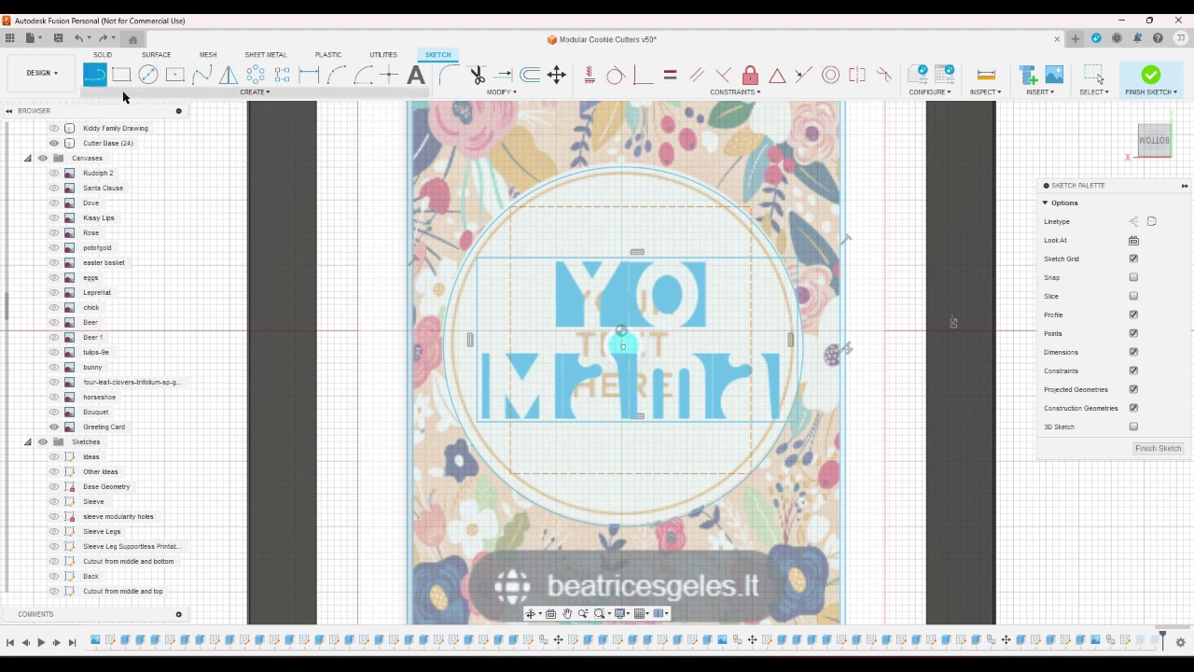
pyautogui.rightClick(757, 213)
pyautogui.click(733, 265)
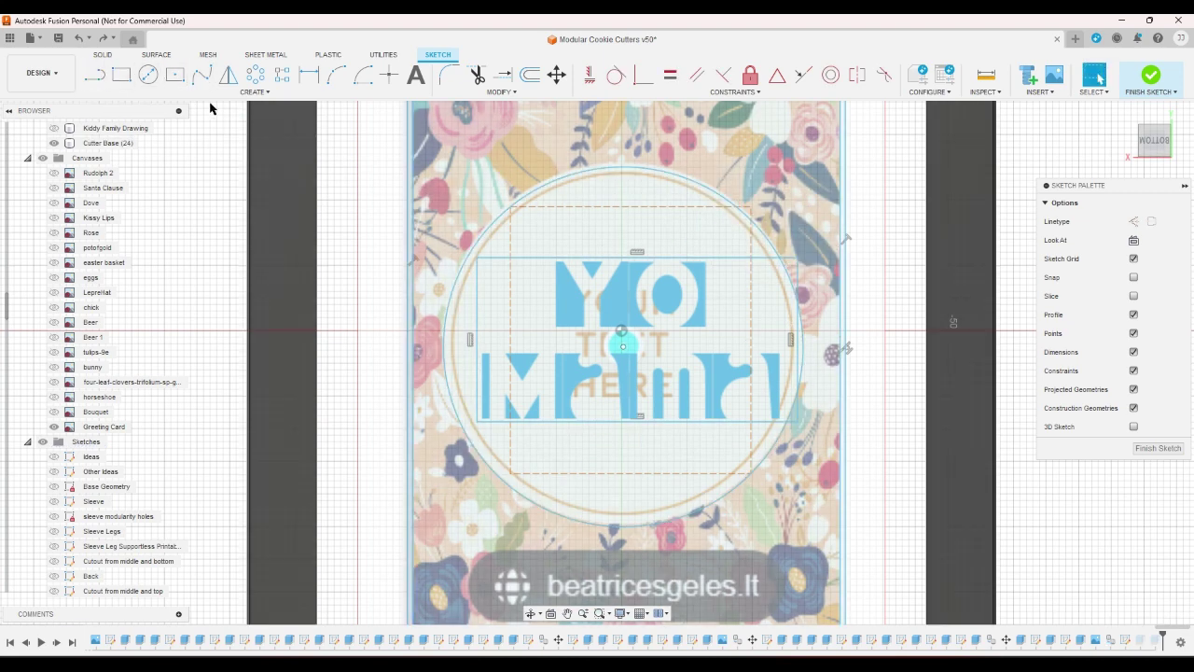
# Step: Draw a diagonal construction line between opposite corners of the text frame
pyautogui.press('l')
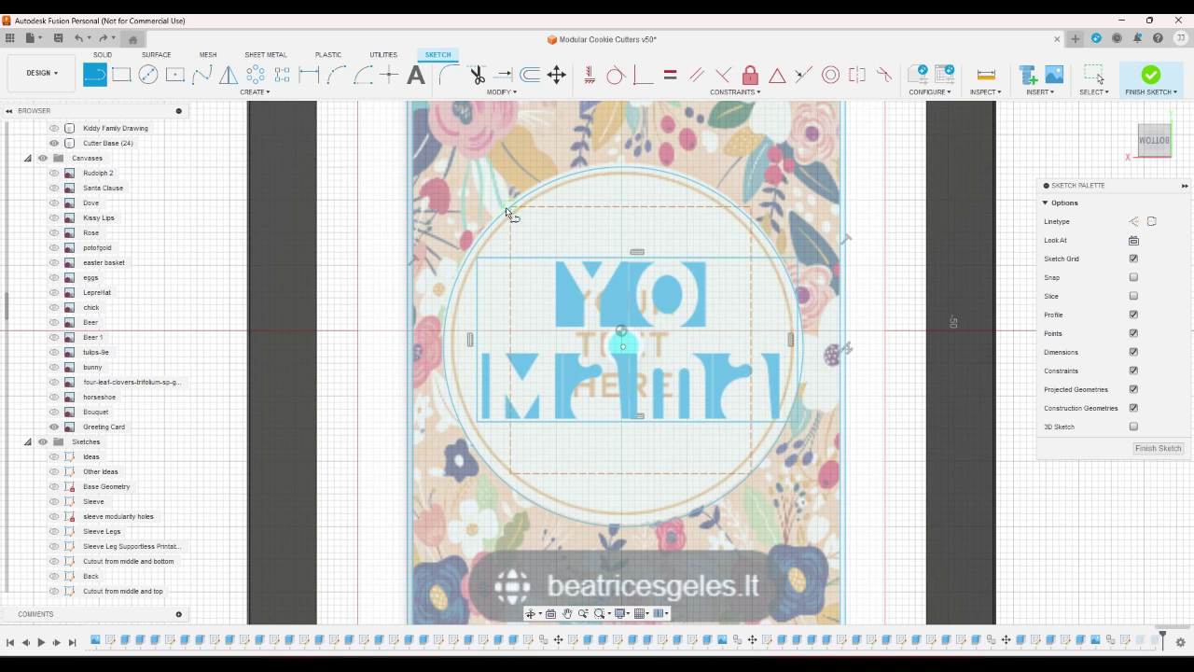
pyautogui.press('x')
pyautogui.click(511, 207)
pyautogui.click(751, 472)
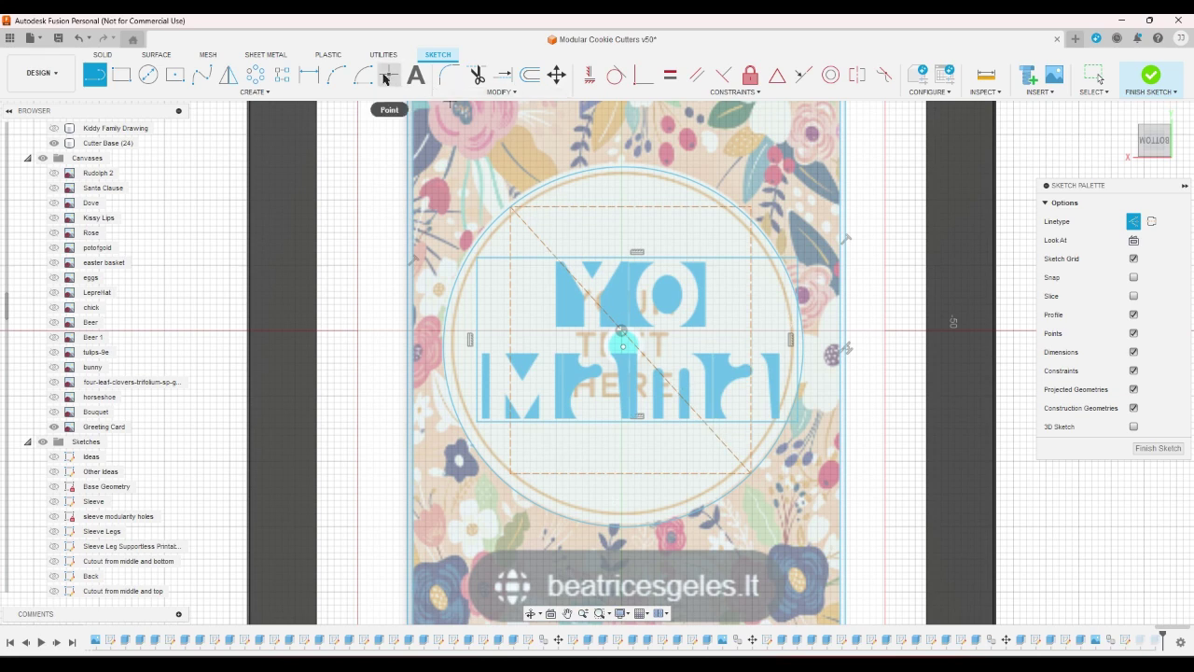
# Step: Make the midpoint of the text frame's diagonal coincident with the circle's center point
pyautogui.click(644, 74)
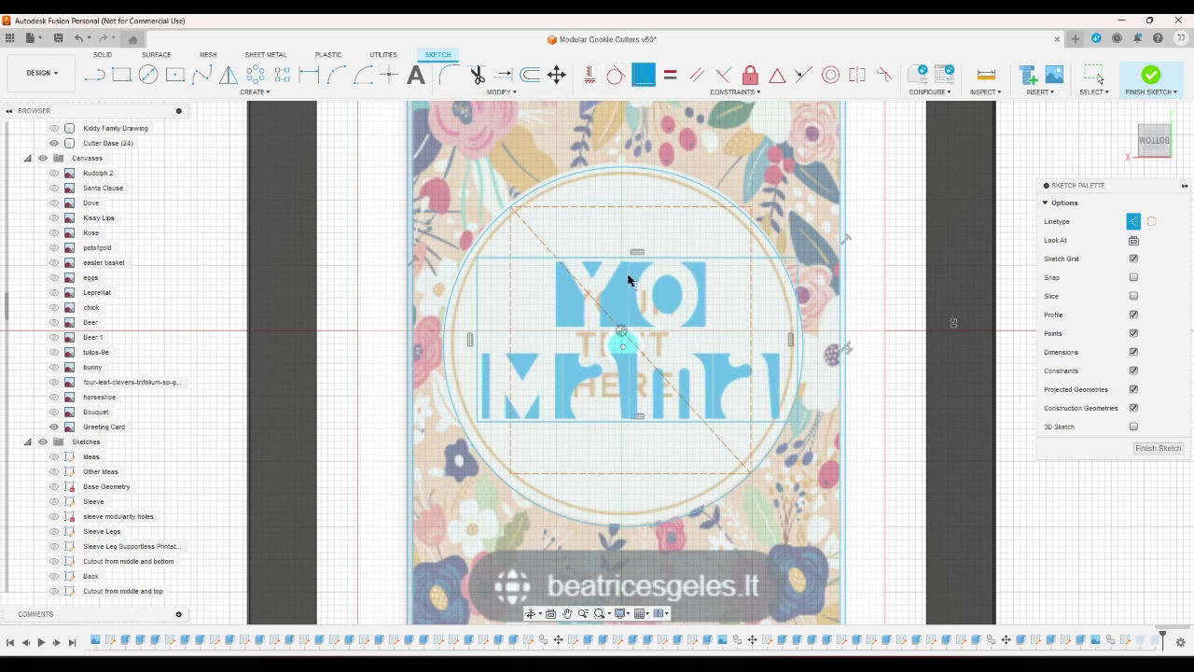
pyautogui.click(624, 348)
pyautogui.click(633, 341)
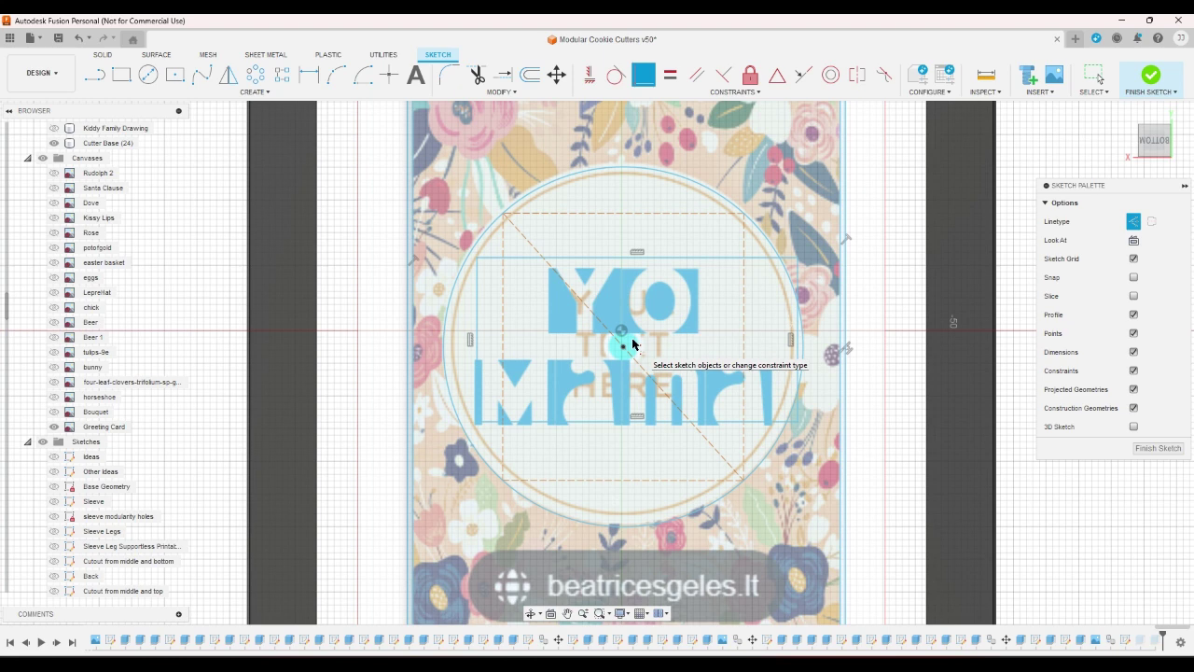
pyautogui.rightClick(895, 207)
pyautogui.click(933, 213)
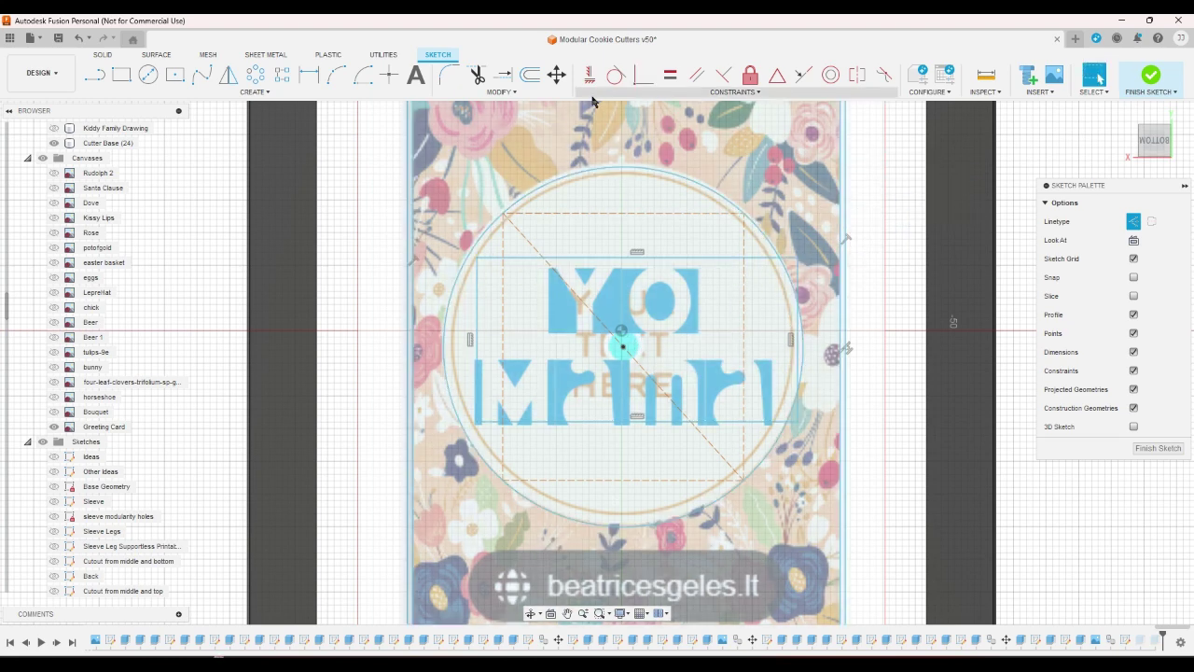
# Step: Constrain the text frame's upper edge and a side edge to equal length, and make the upper edge horizontal
pyautogui.click(670, 74)
pyautogui.click(654, 220)
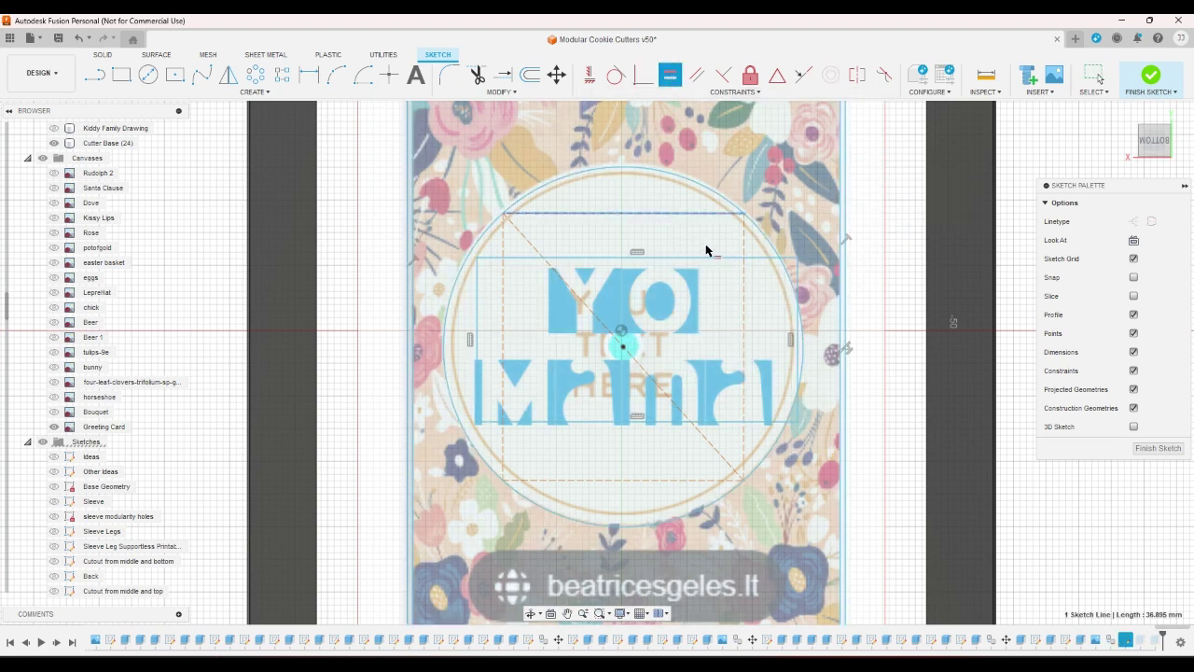
pyautogui.click(743, 247)
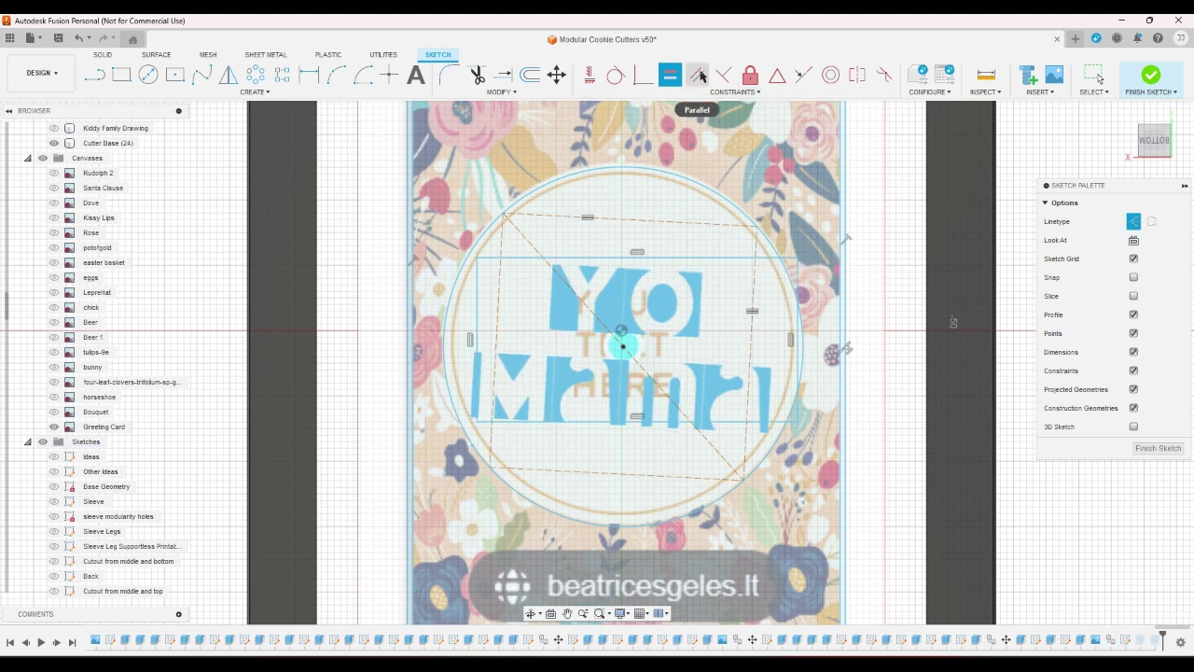
pyautogui.click(590, 75)
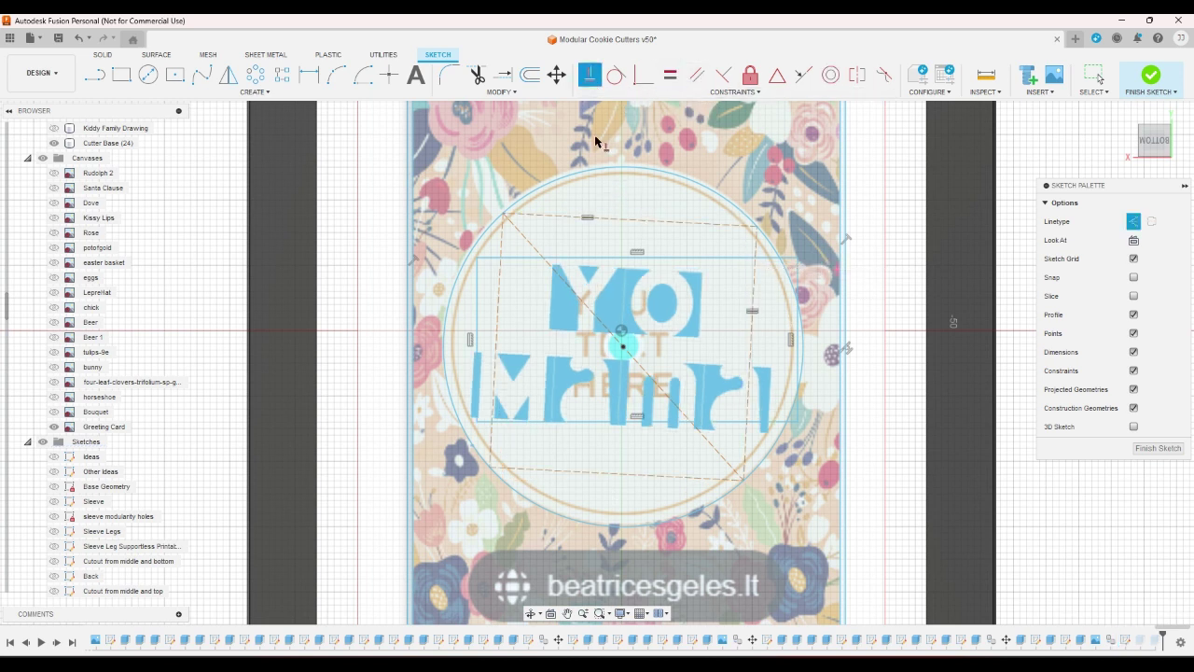
pyautogui.click(617, 223)
pyautogui.click(616, 222)
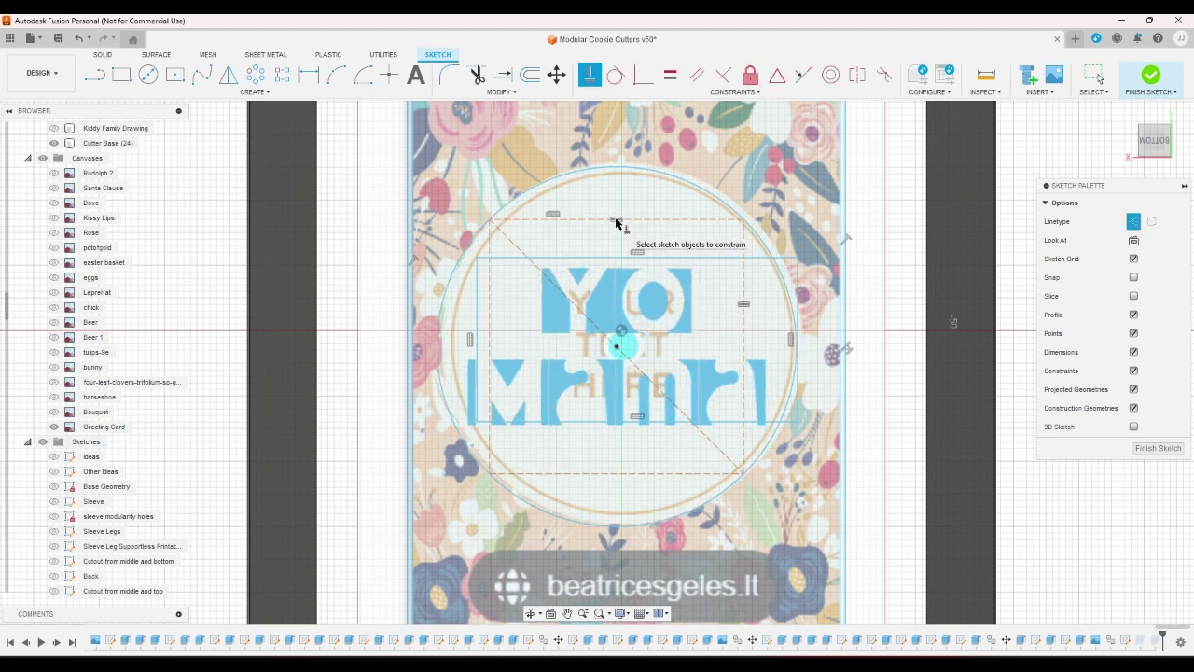
pyautogui.press('Escape')
# Step: Shift the circle and its text back over the reference circle, and stretch the rectangle's side and lower edges outward around the lettering
pyautogui.click(620, 345)
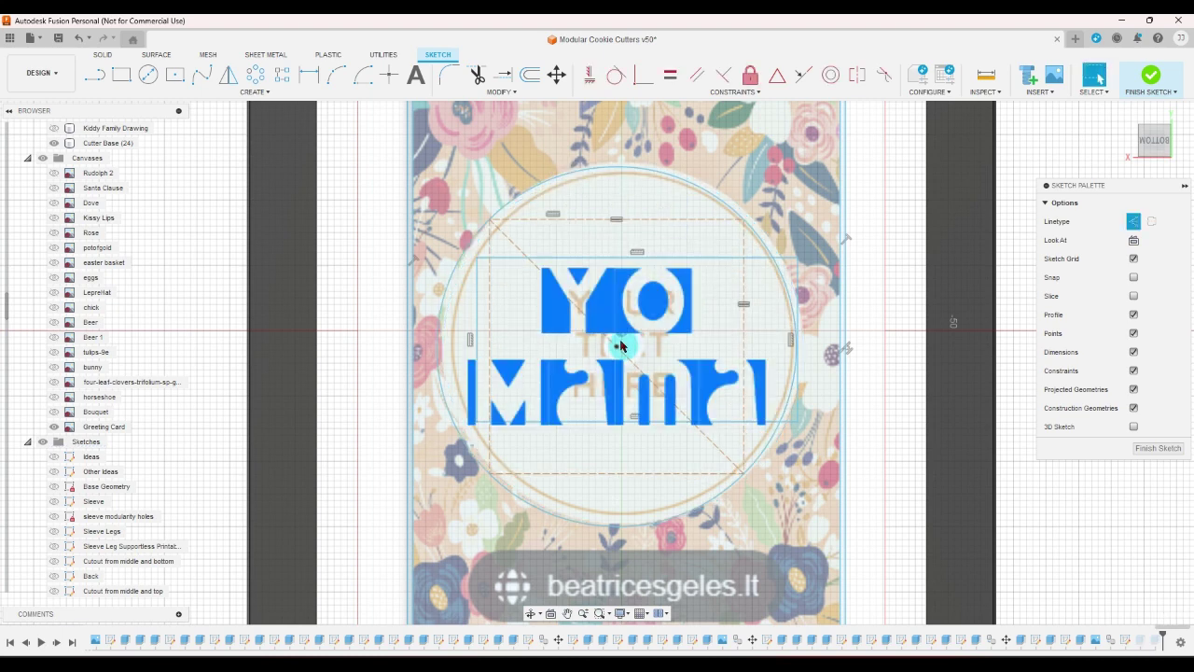
pyautogui.moveTo(621, 345); pyautogui.dragTo(626, 350)
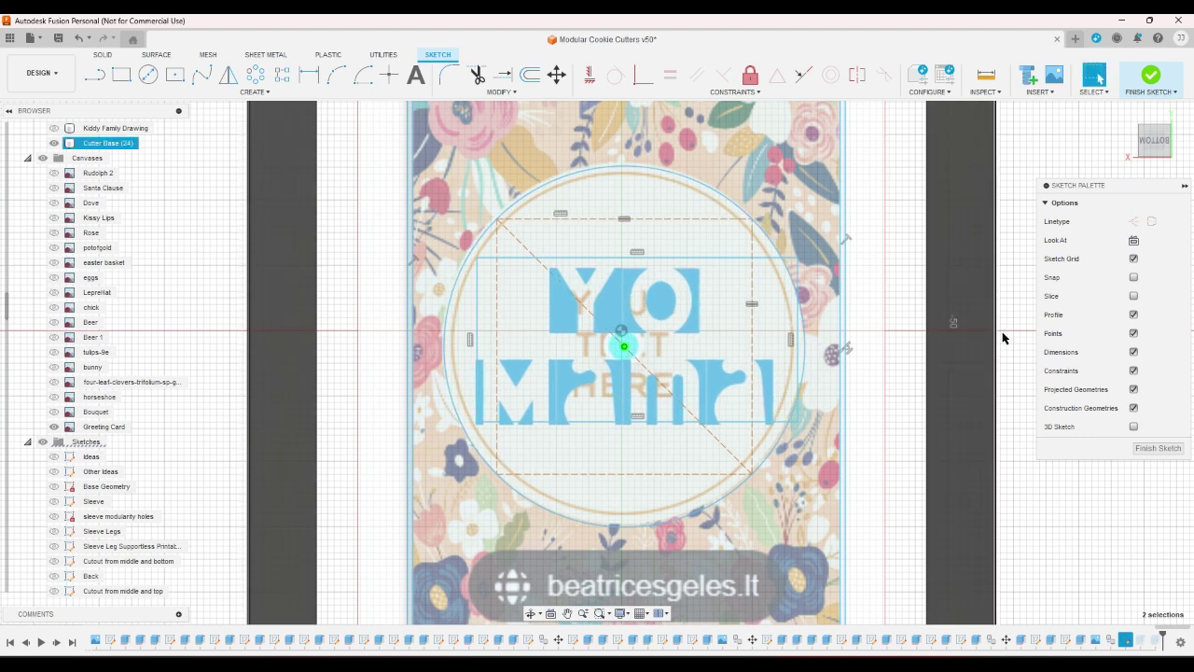
pyautogui.scroll(2, 778, 341)
pyautogui.scroll(2, 458, 380)
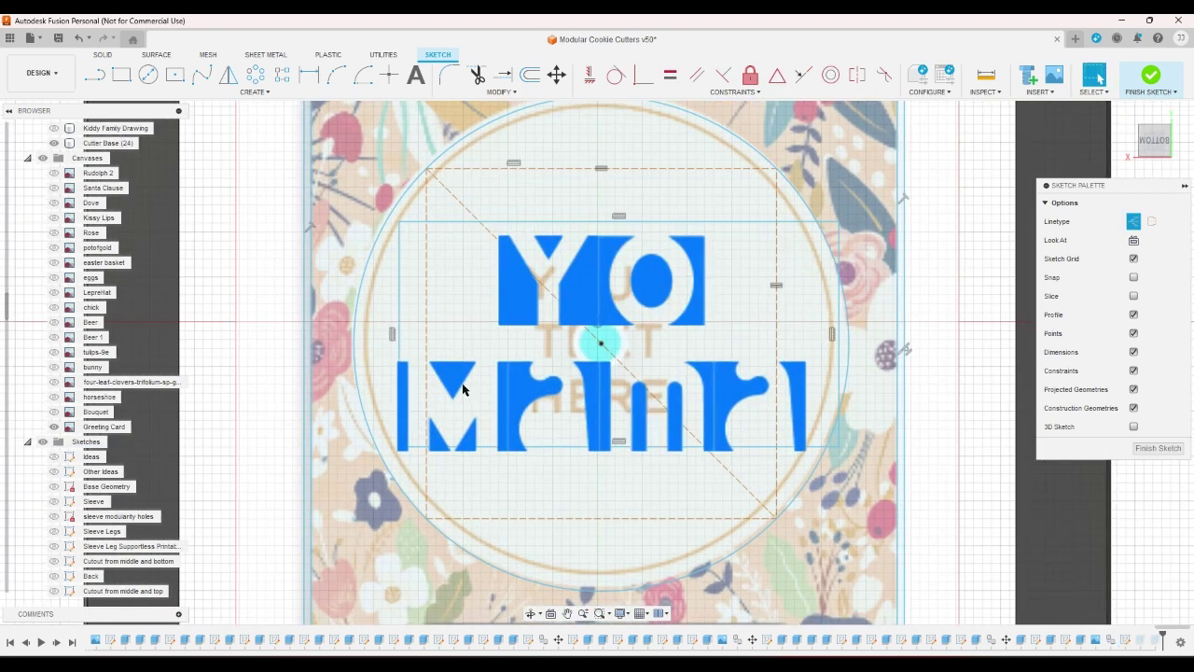
pyautogui.moveTo(394, 342); pyautogui.dragTo(384, 342)
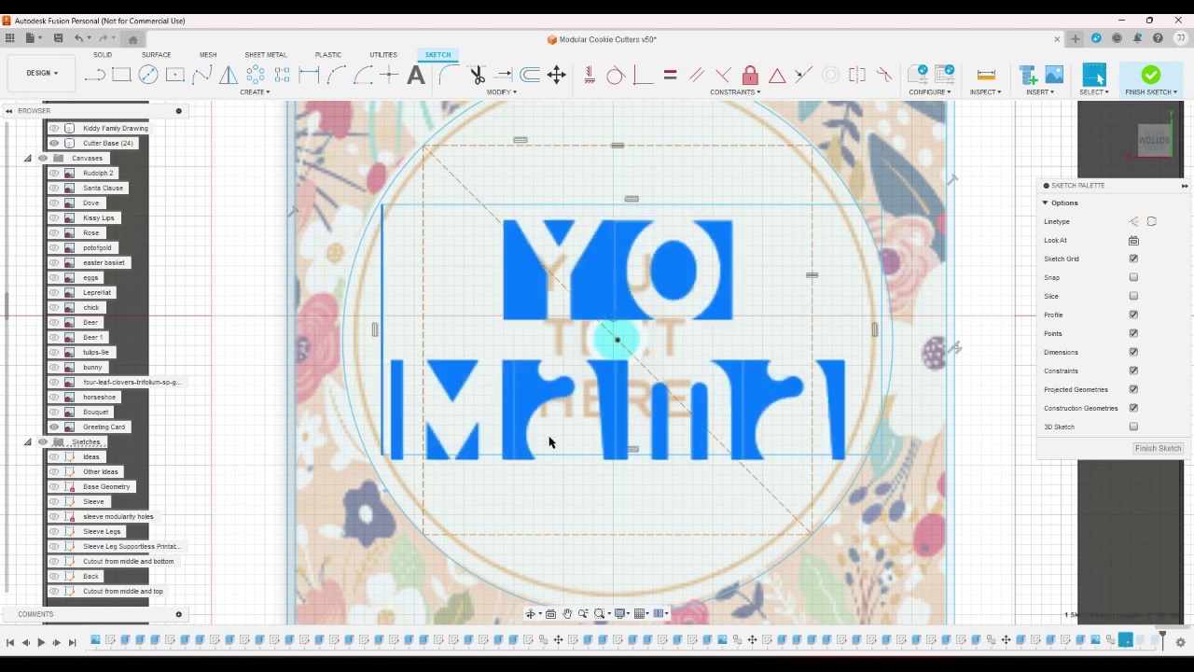
pyautogui.moveTo(565, 455); pyautogui.dragTo(564, 468)
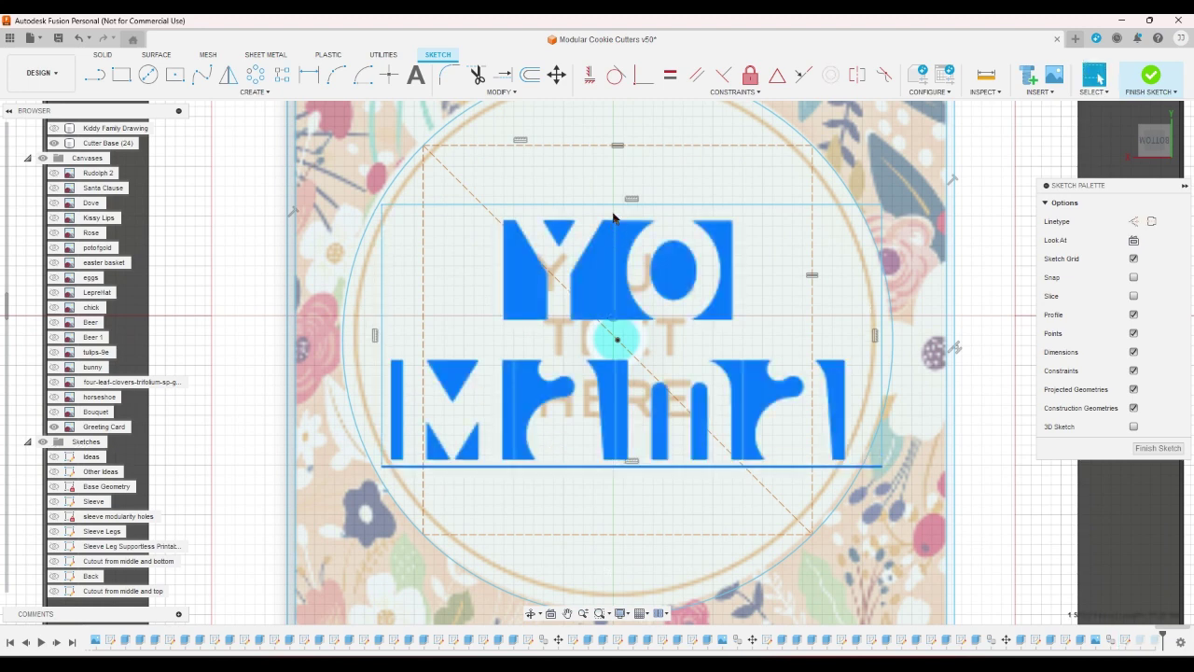
# Step: Finish the sketch and hide the Greeting Card canvas
pyautogui.click(1149, 75)
pyautogui.click(1129, 120)
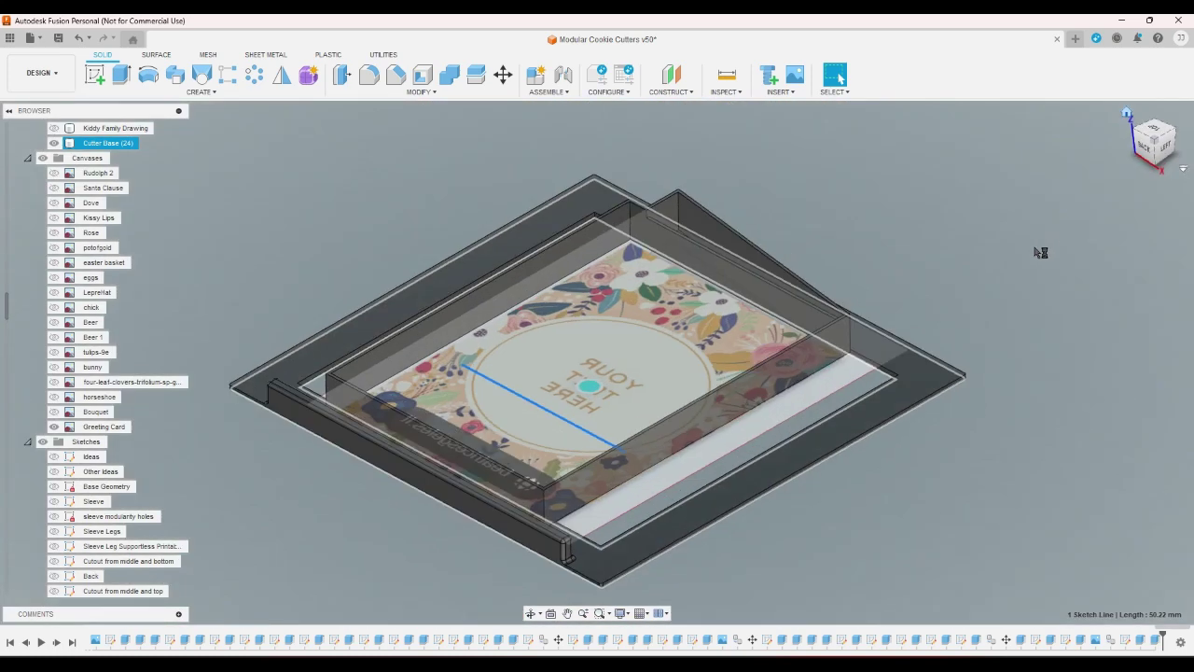
pyautogui.click(979, 228)
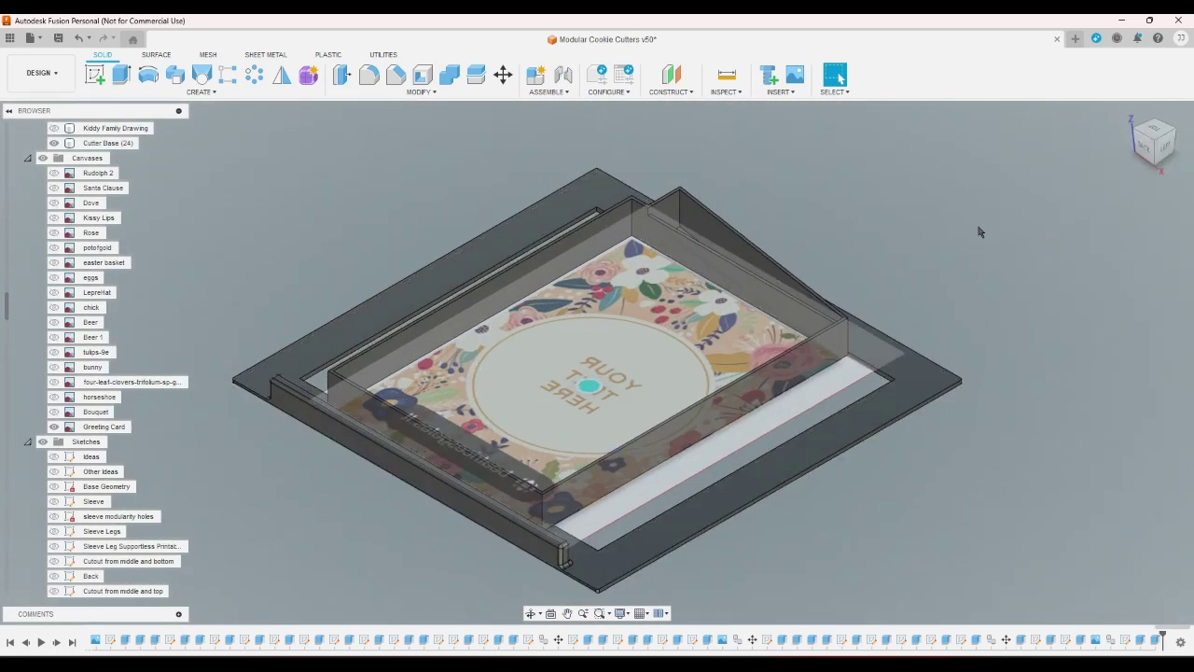
pyautogui.click(53, 426)
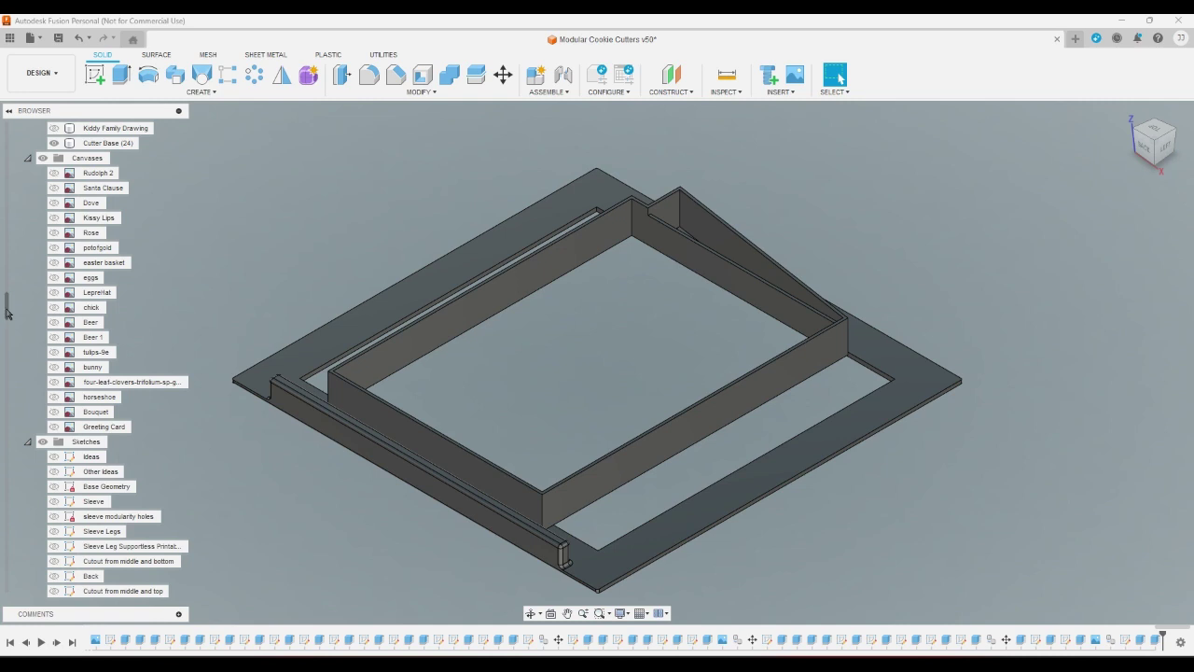
pyautogui.moveTo(7, 314); pyautogui.dragTo(19, 616)
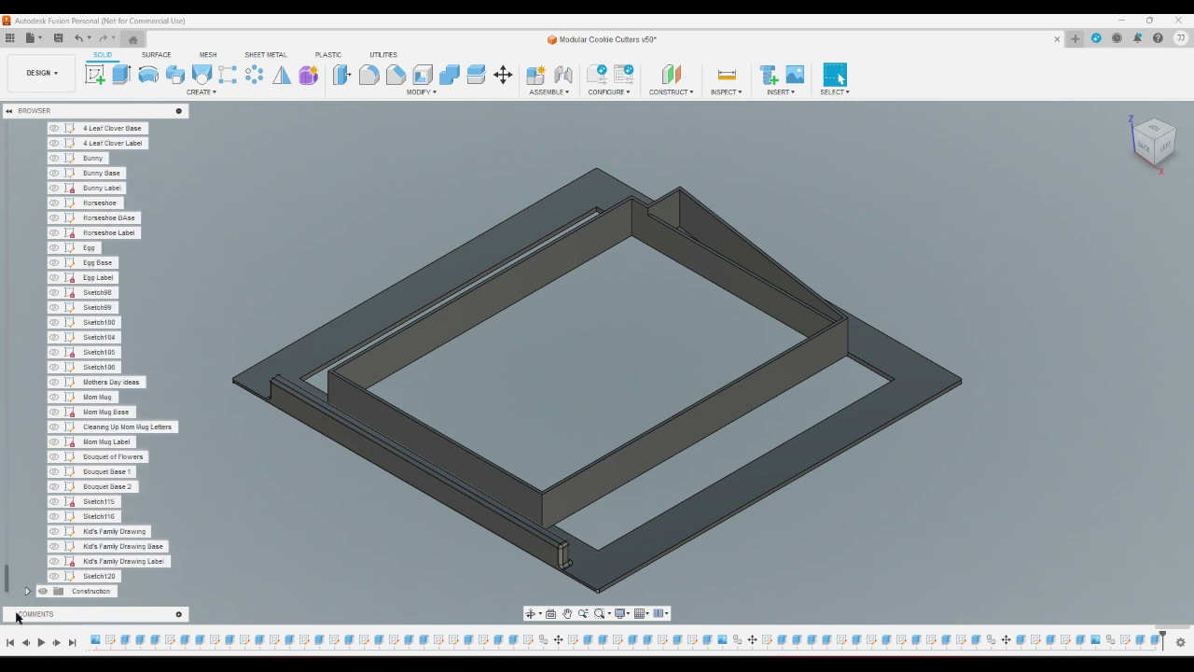
# Step: Show the text sketch and extrude the framing rectangle around the letter shapes as a new body up to the stepped flap wall's upper face
pyautogui.click(53, 576)
pyautogui.click(121, 74)
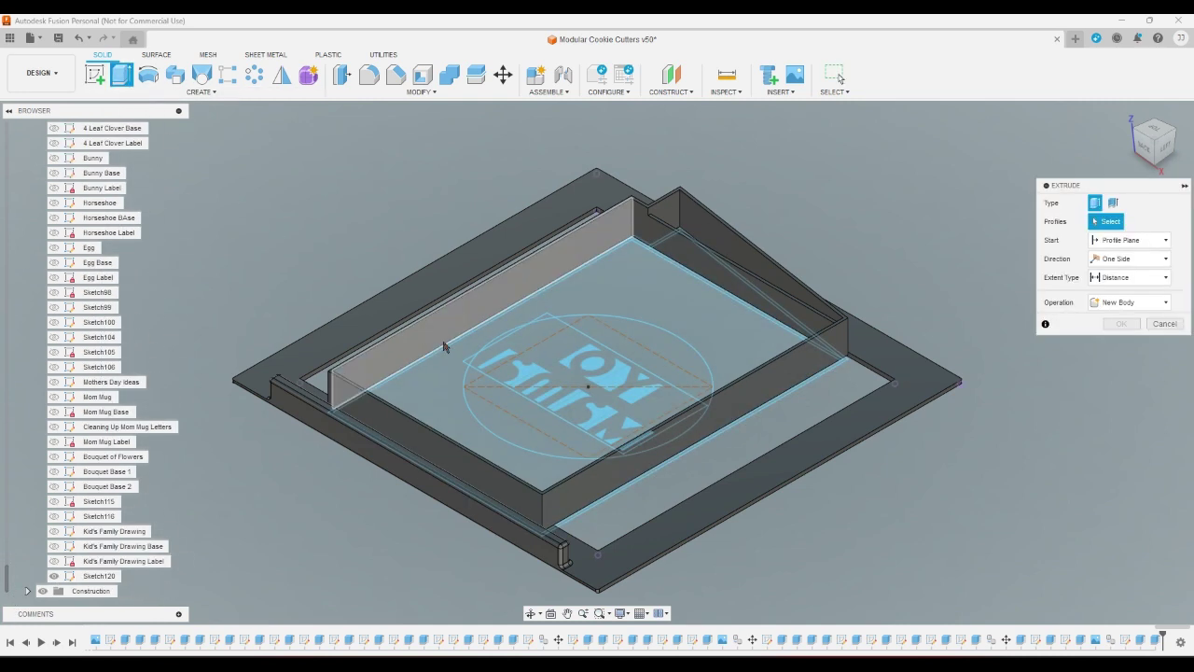
pyautogui.click(545, 334)
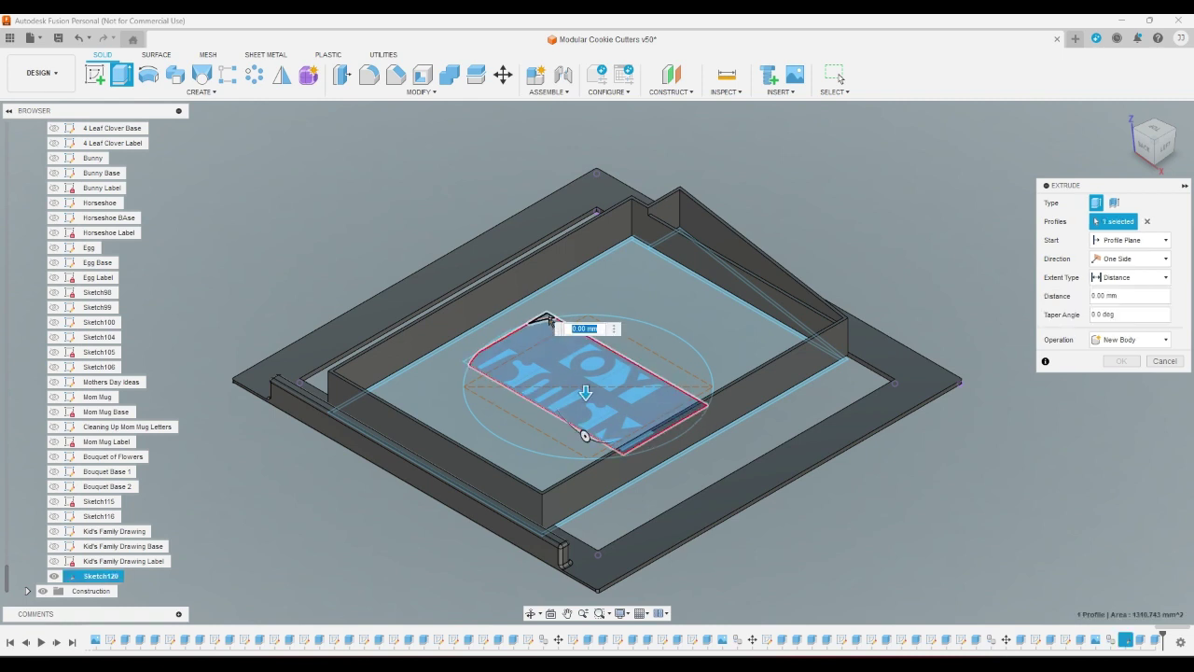
pyautogui.click(507, 351)
pyautogui.click(473, 366)
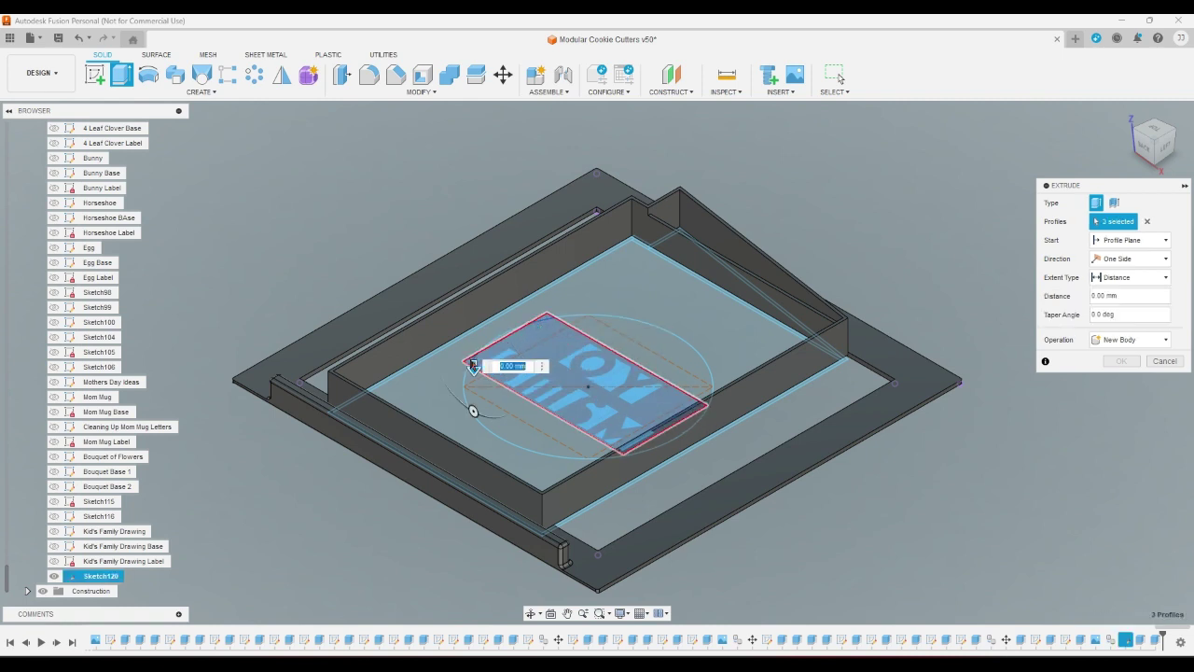
pyautogui.click(1157, 277)
pyautogui.click(1118, 297)
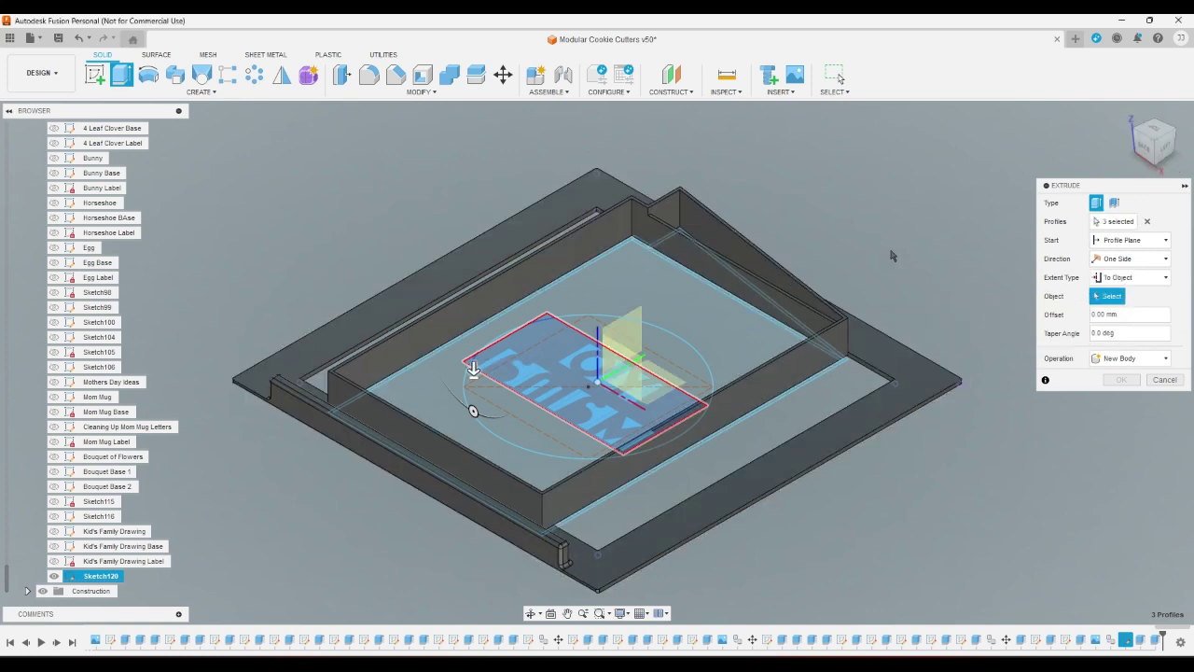
pyautogui.scroll(10, 410, 233)
pyautogui.click(408, 240)
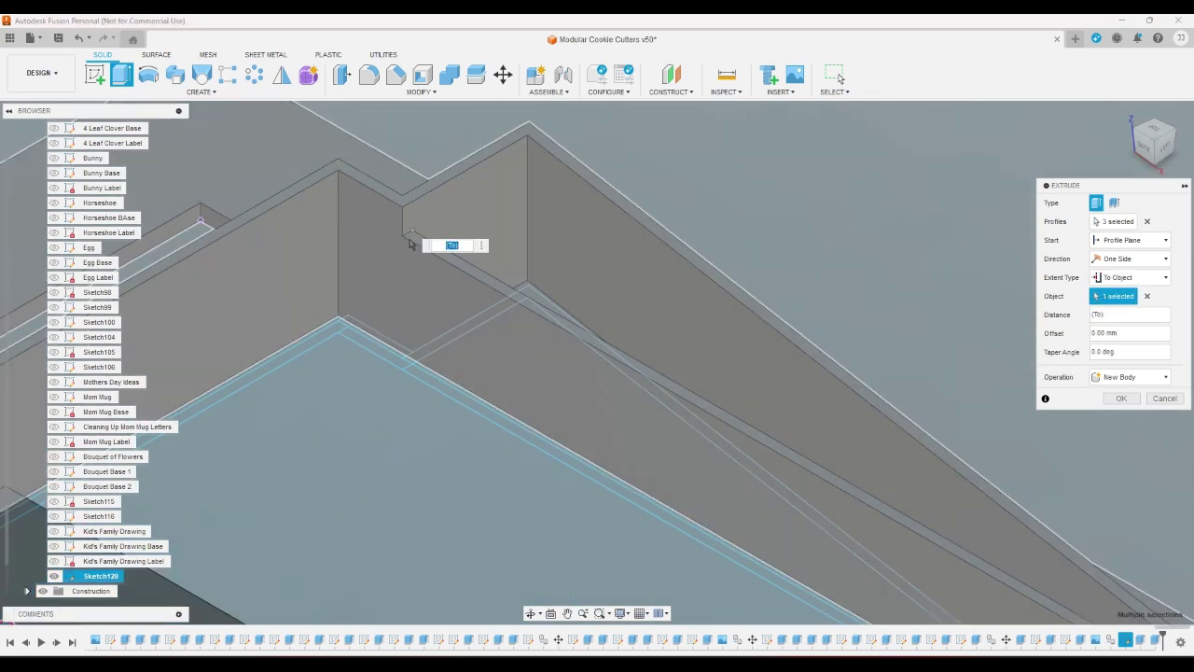
pyautogui.click(1121, 398)
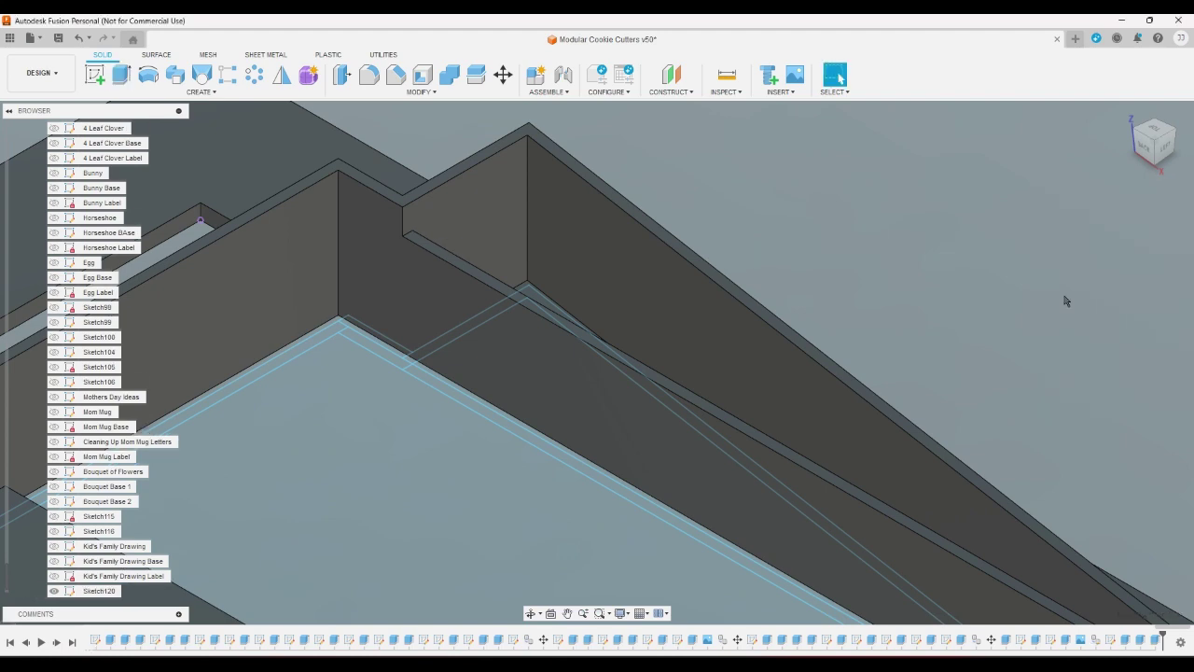
pyautogui.click(1124, 110)
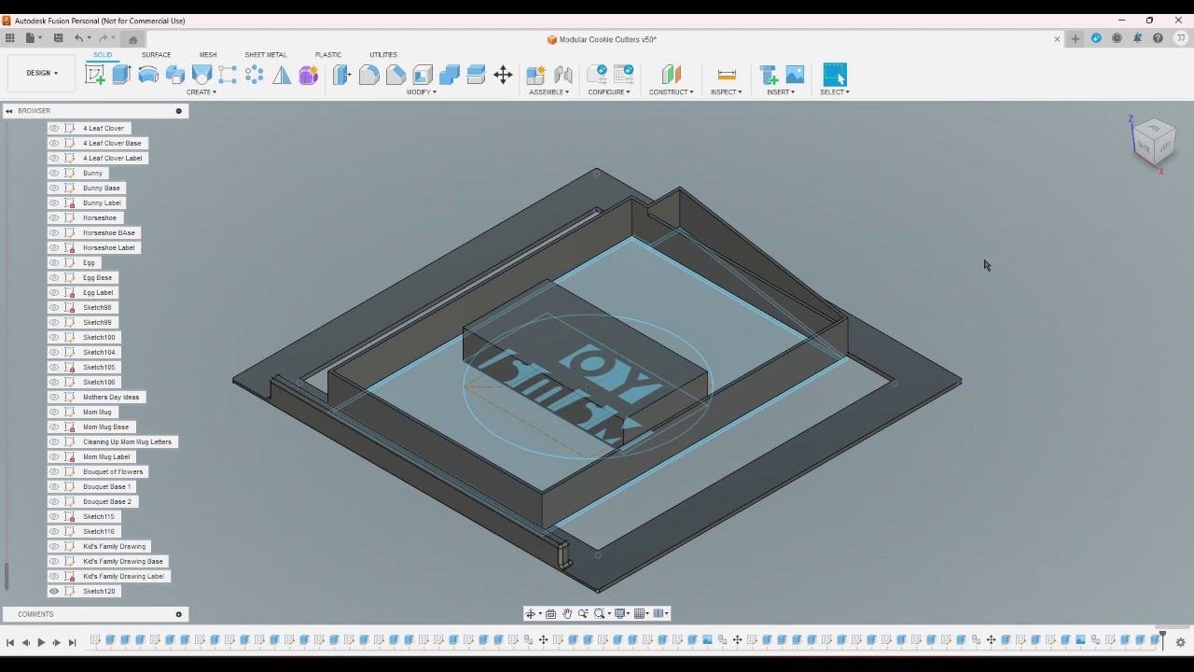
pyautogui.click(94, 75)
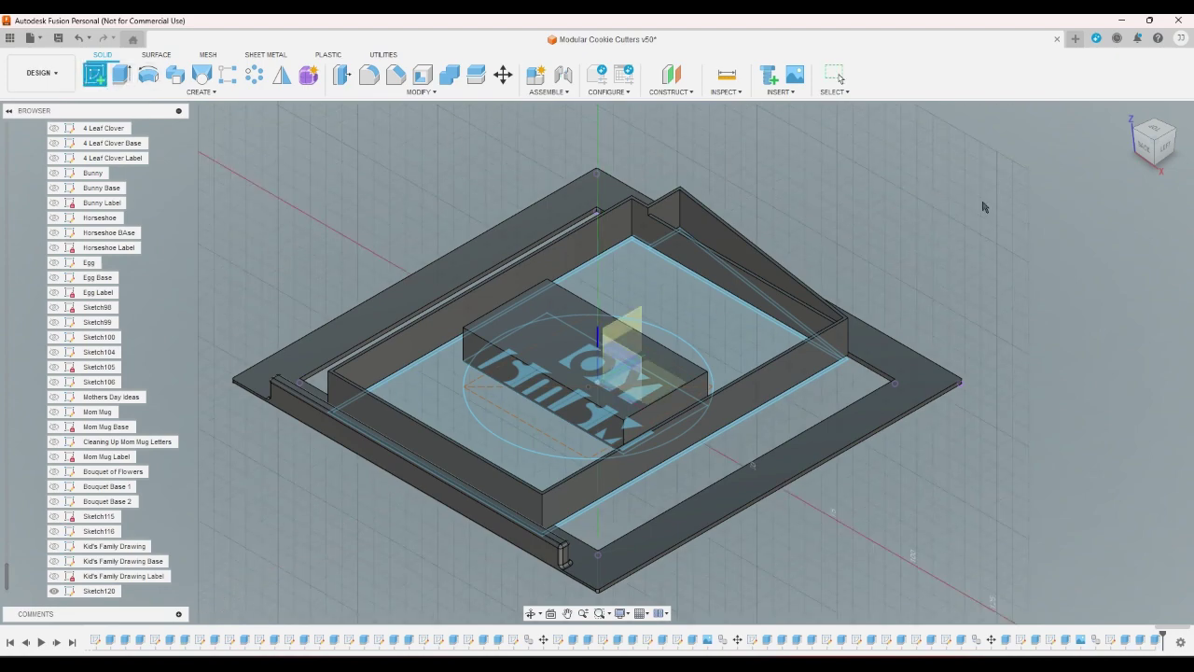
pyautogui.click(1173, 172)
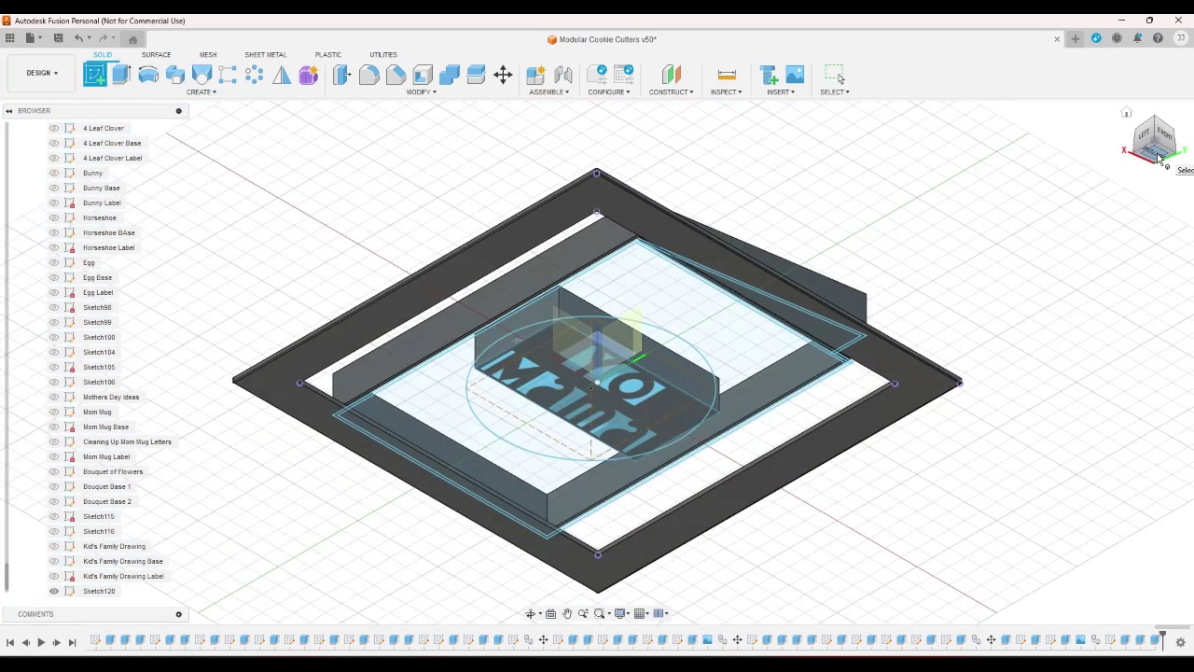
pyautogui.click(647, 280)
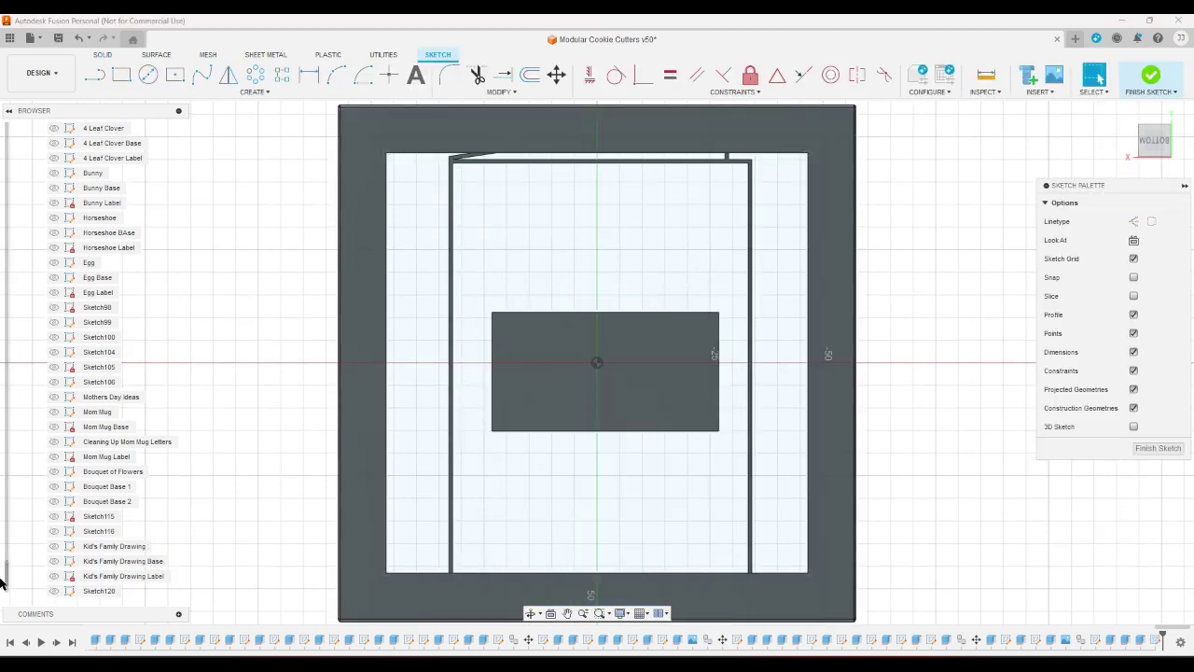
pyautogui.scroll(-1, 7, 580)
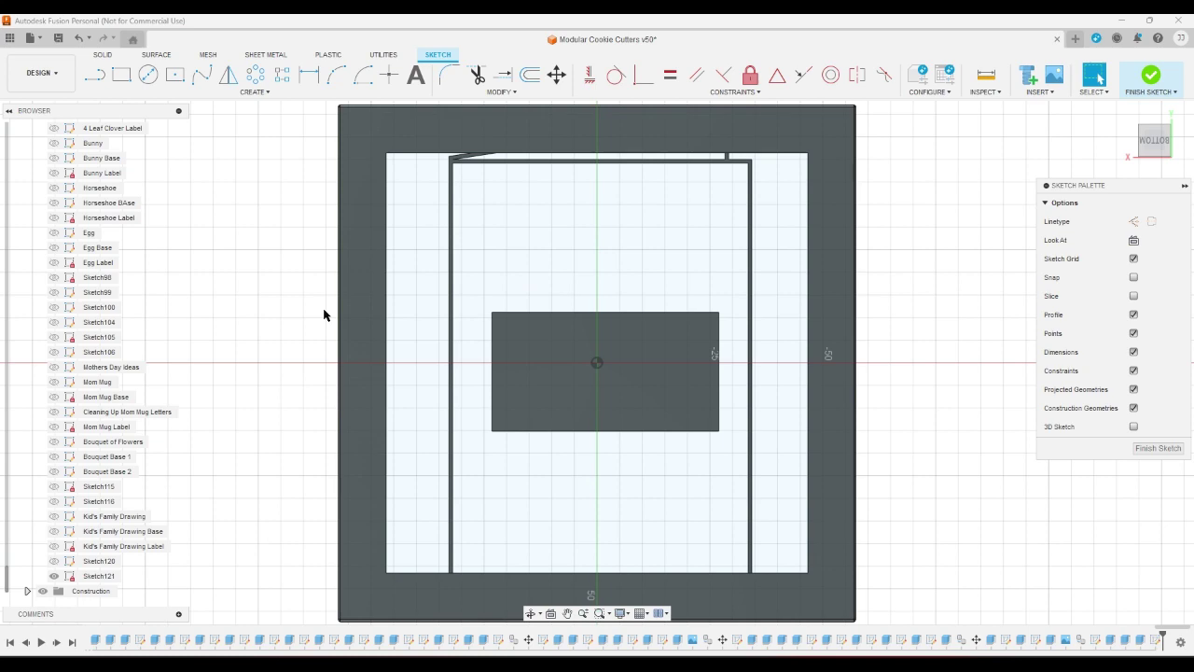
pyautogui.press('p')
pyautogui.click(1146, 134)
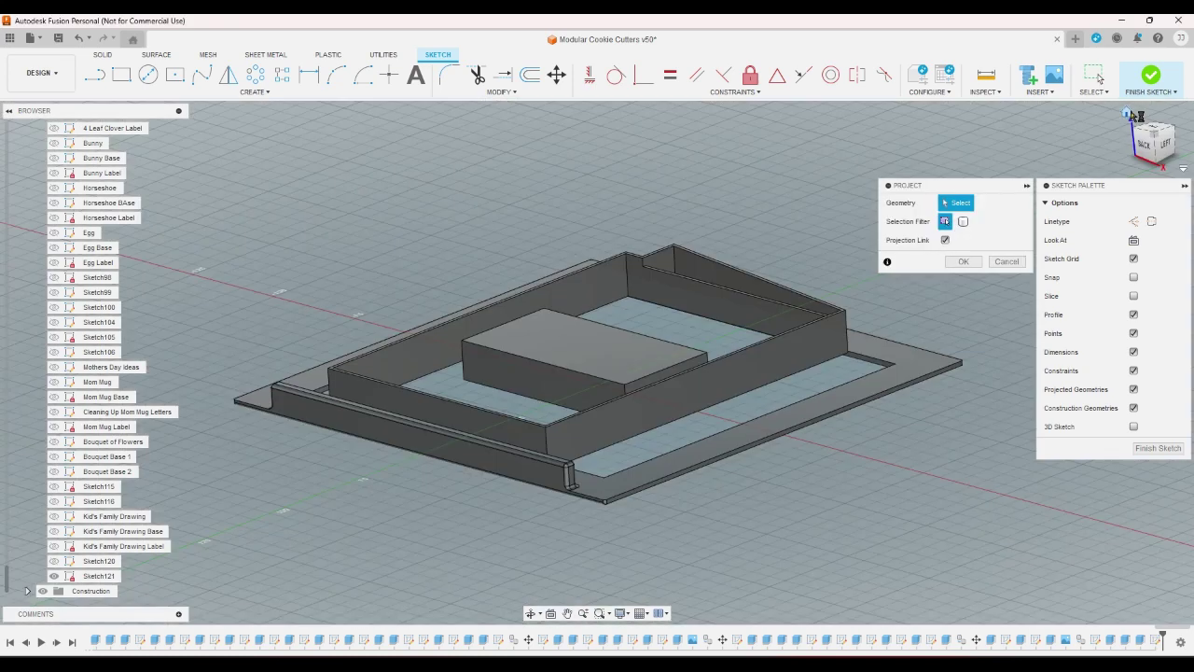
pyautogui.click(1148, 131)
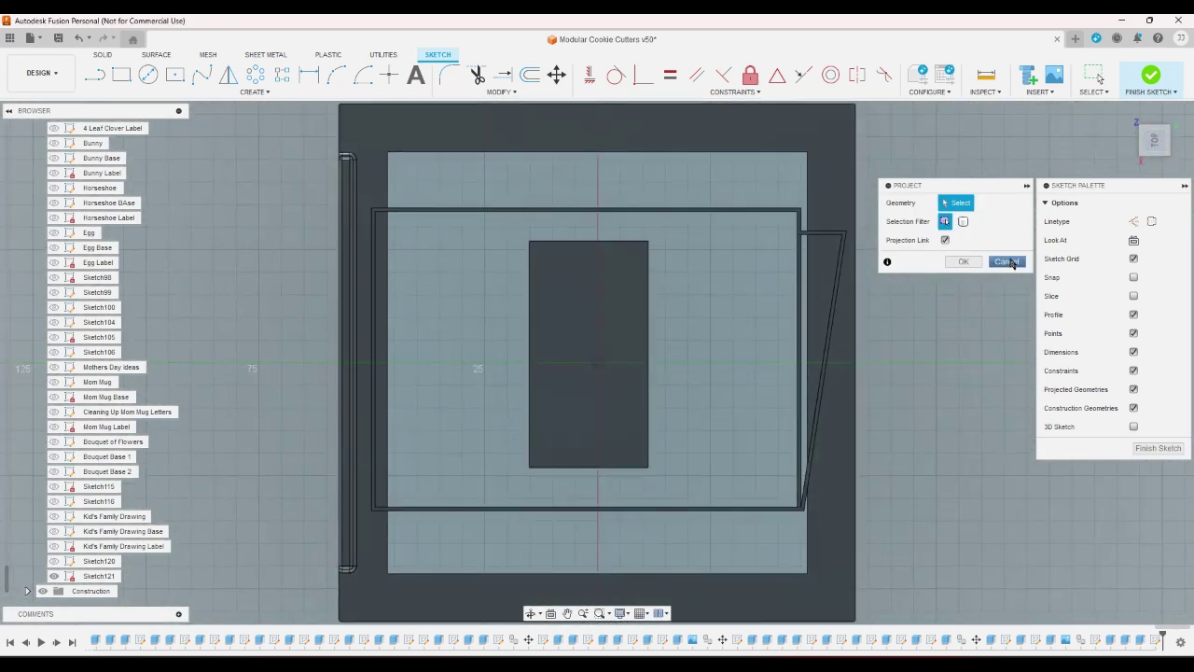
pyautogui.click(991, 263)
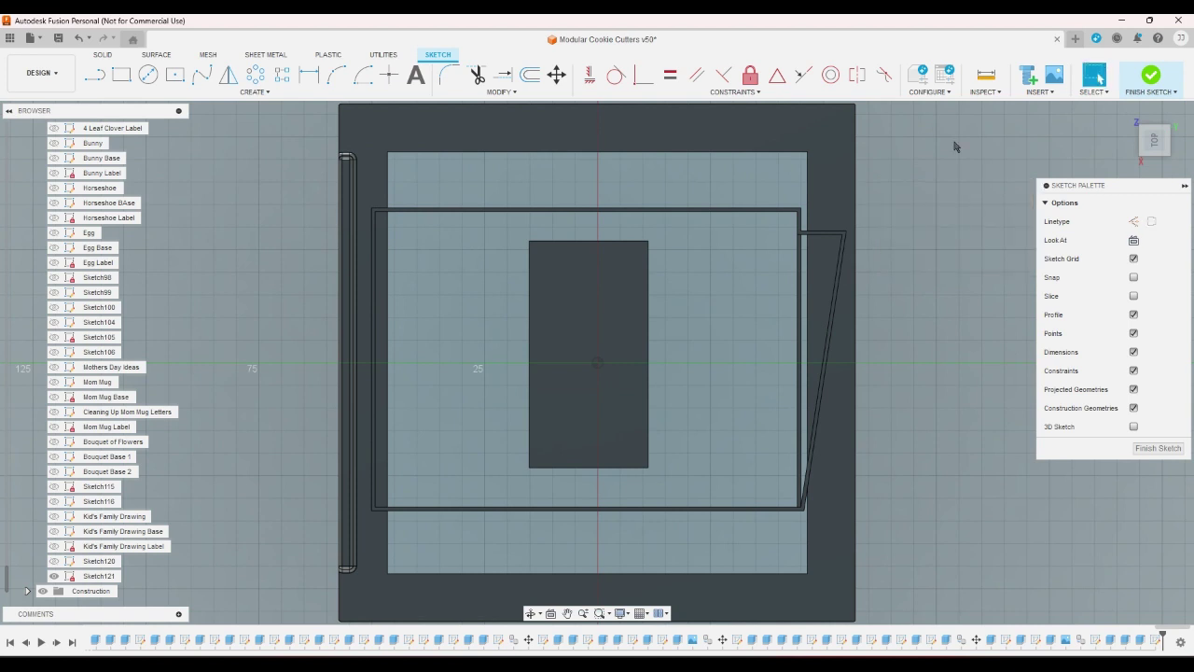
pyautogui.click(79, 39)
pyautogui.click(78, 38)
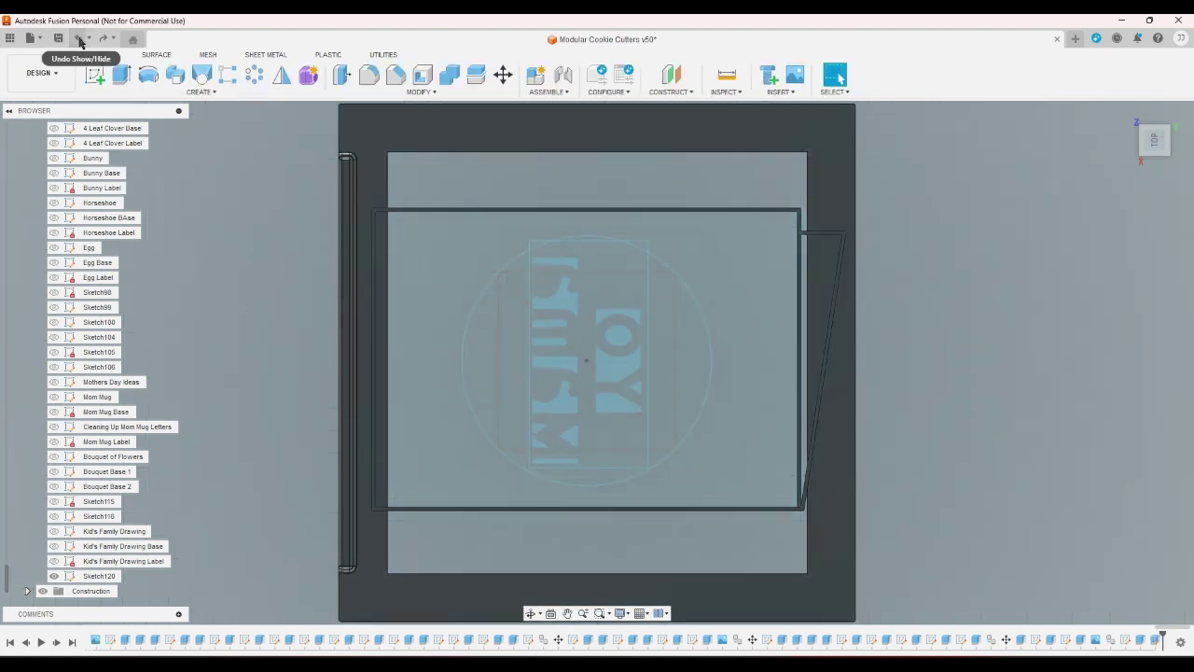
pyautogui.click(80, 42)
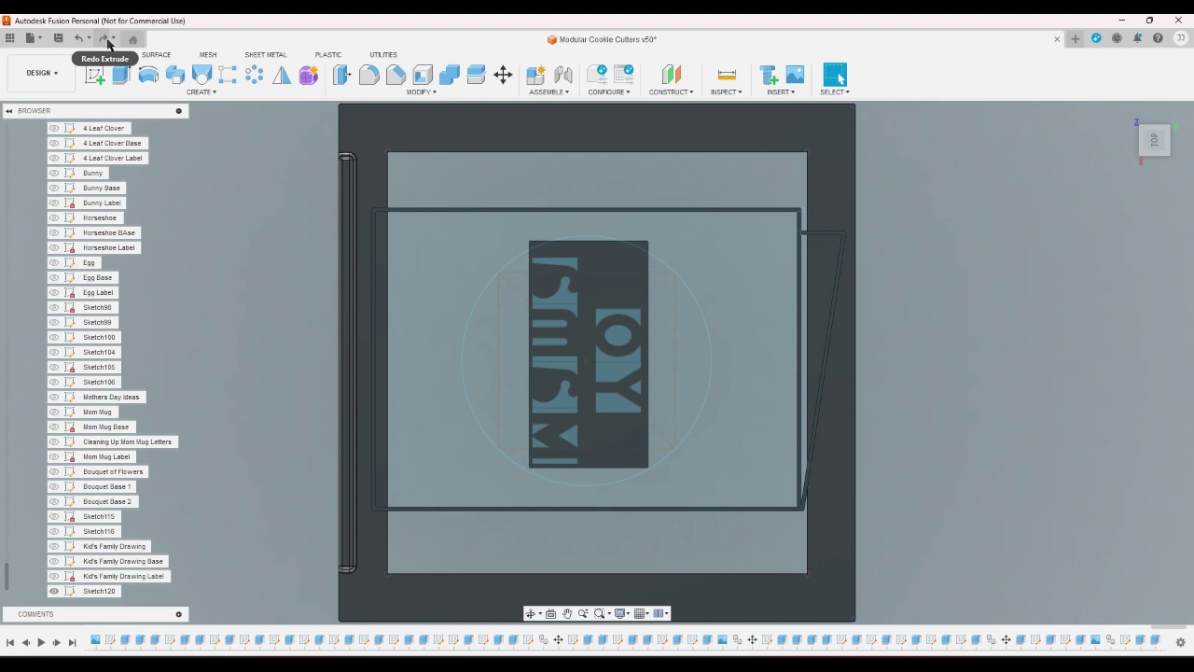
# Step: Extrude the base faces inside the card's end strip and angled flap downward to cut them out of the base
pyautogui.press('e')
pyautogui.click(381, 233)
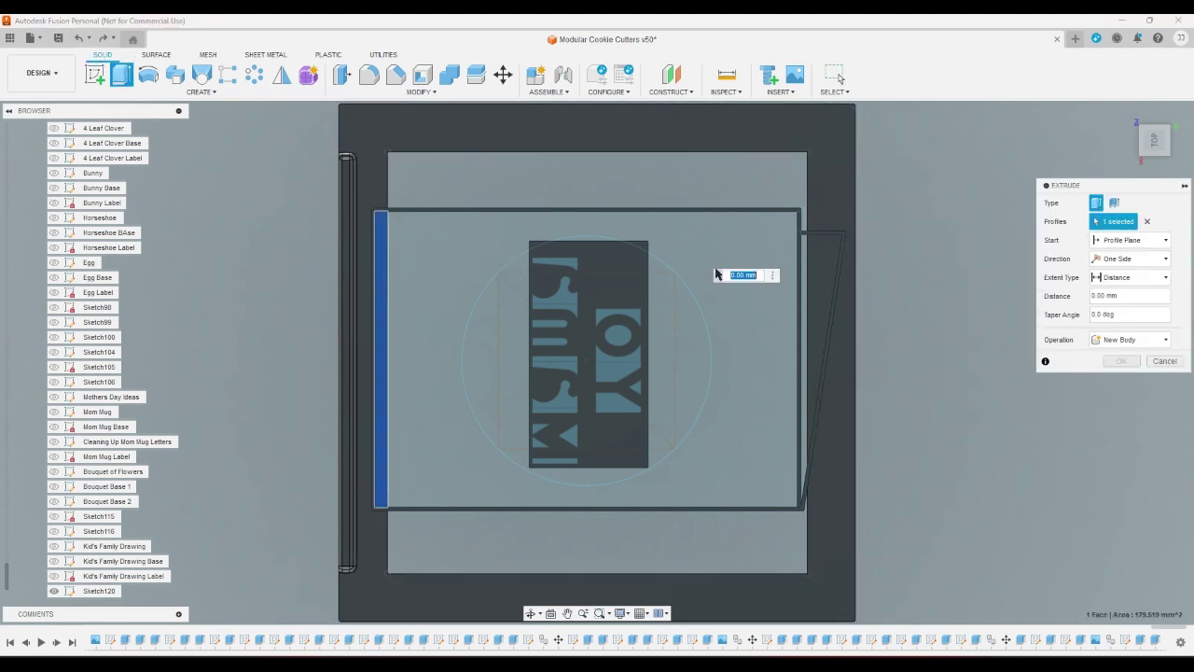
pyautogui.click(825, 252)
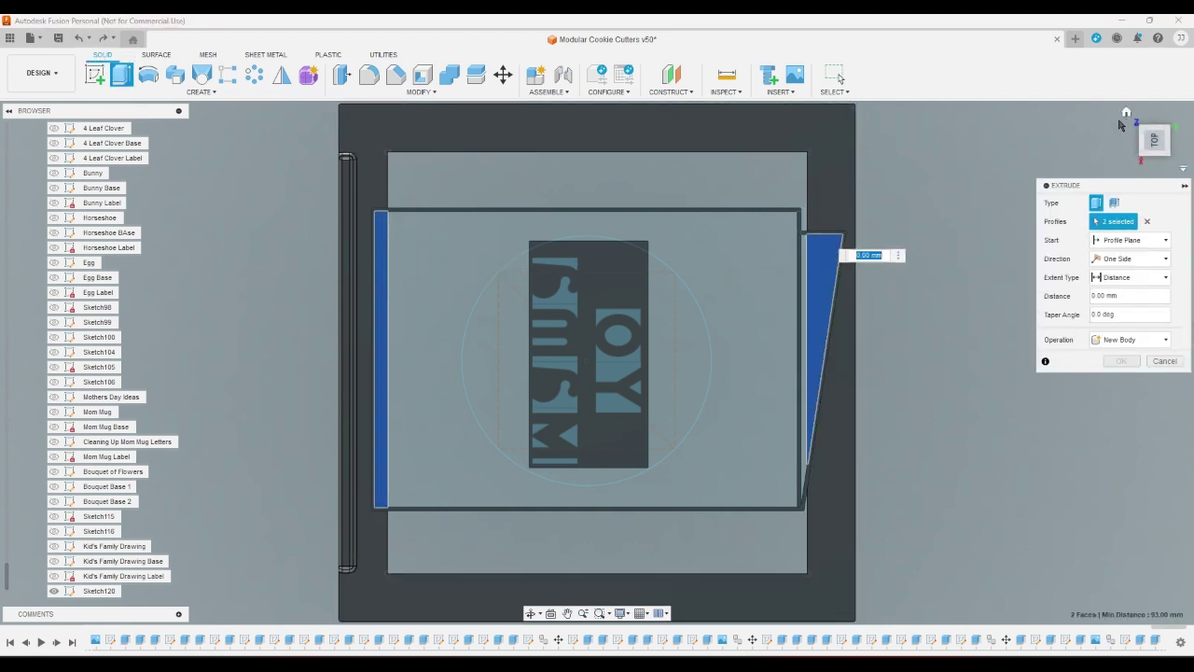
pyautogui.click(1128, 114)
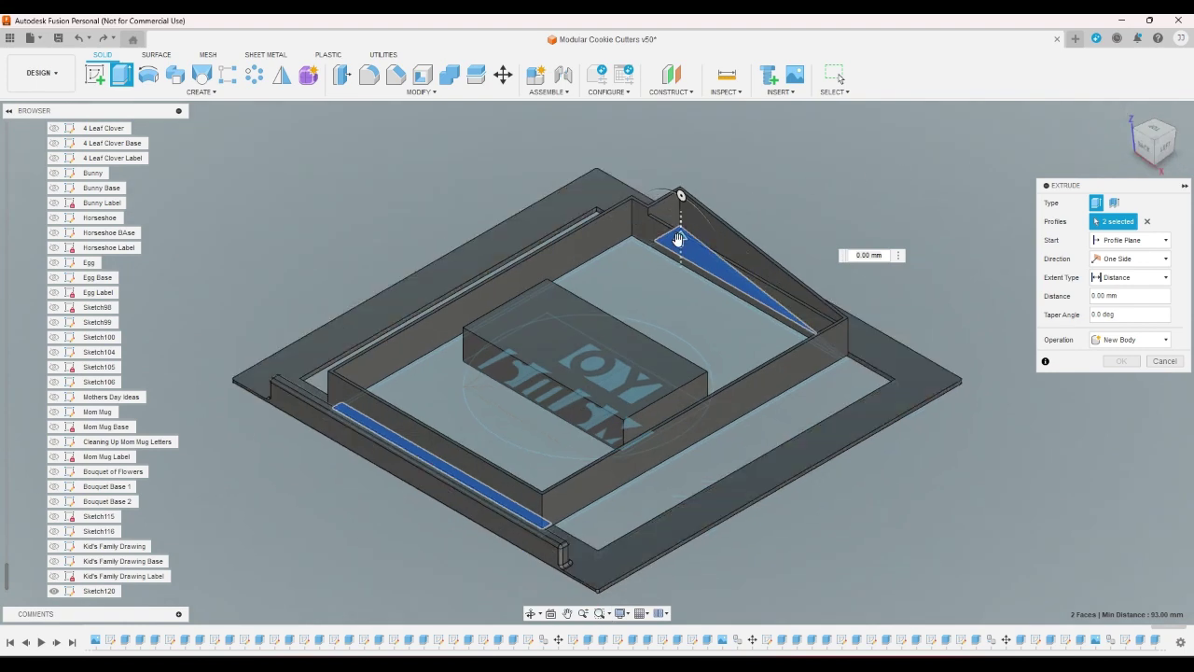
pyautogui.moveTo(680, 239); pyautogui.dragTo(683, 276)
pyautogui.click(1122, 382)
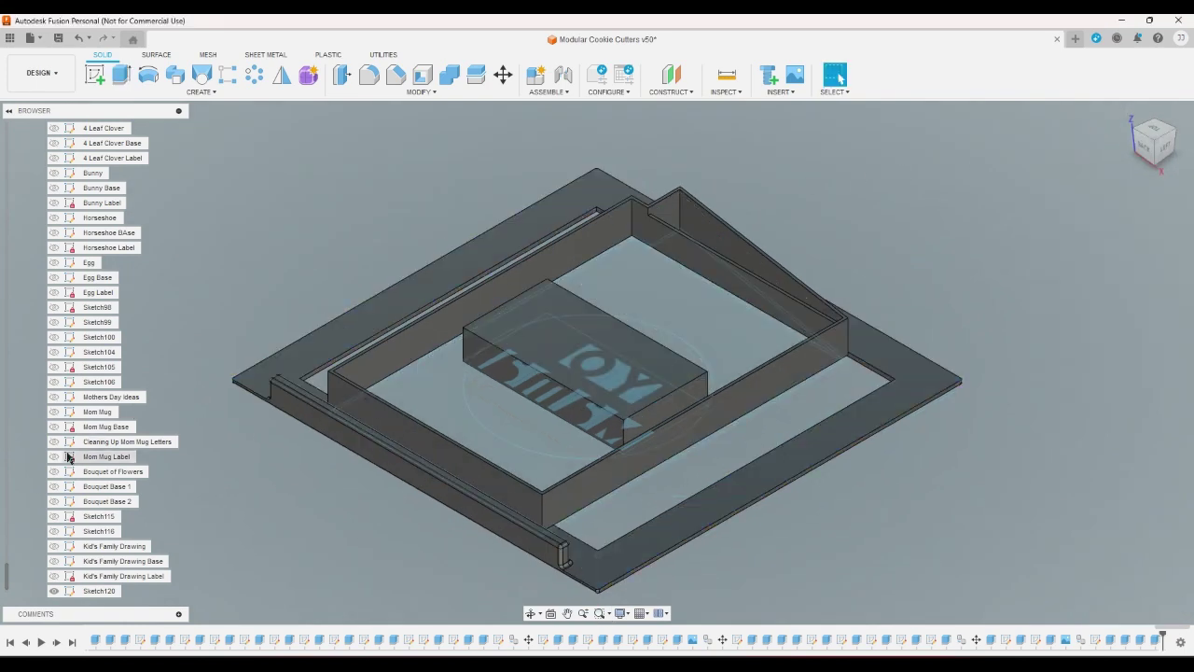
# Step: Start a new sketch on the underside of the cutter base
pyautogui.scroll(10, 13, 380)
pyautogui.moveTo(13, 381); pyautogui.dragTo(2, 131)
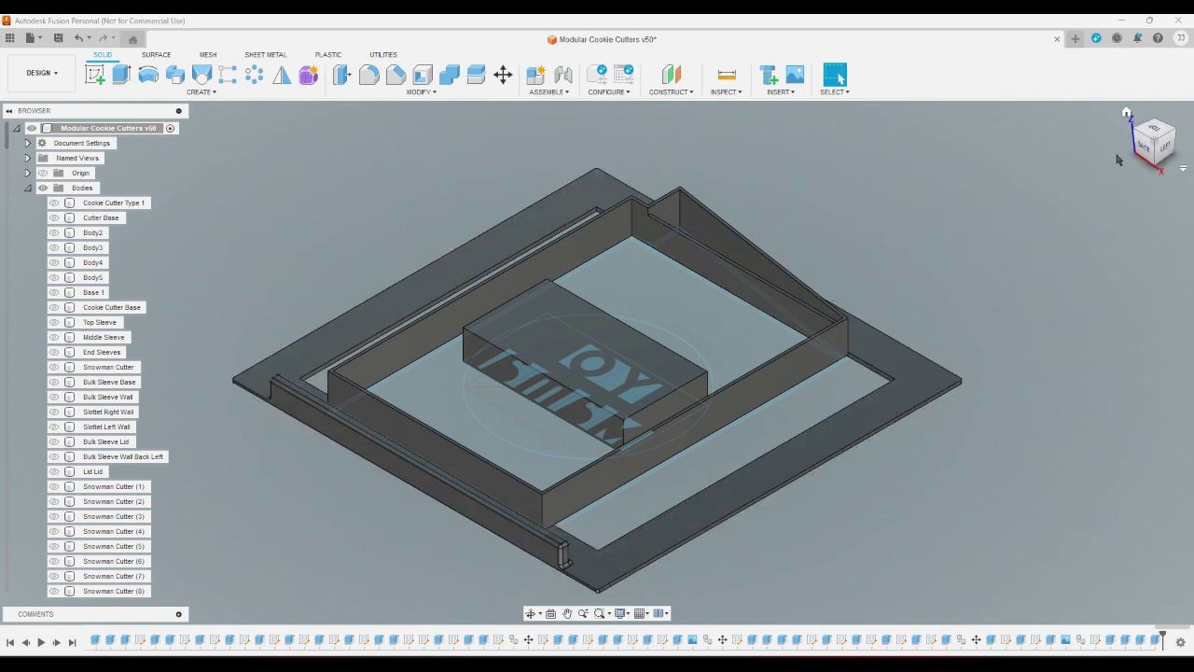
pyautogui.click(1154, 132)
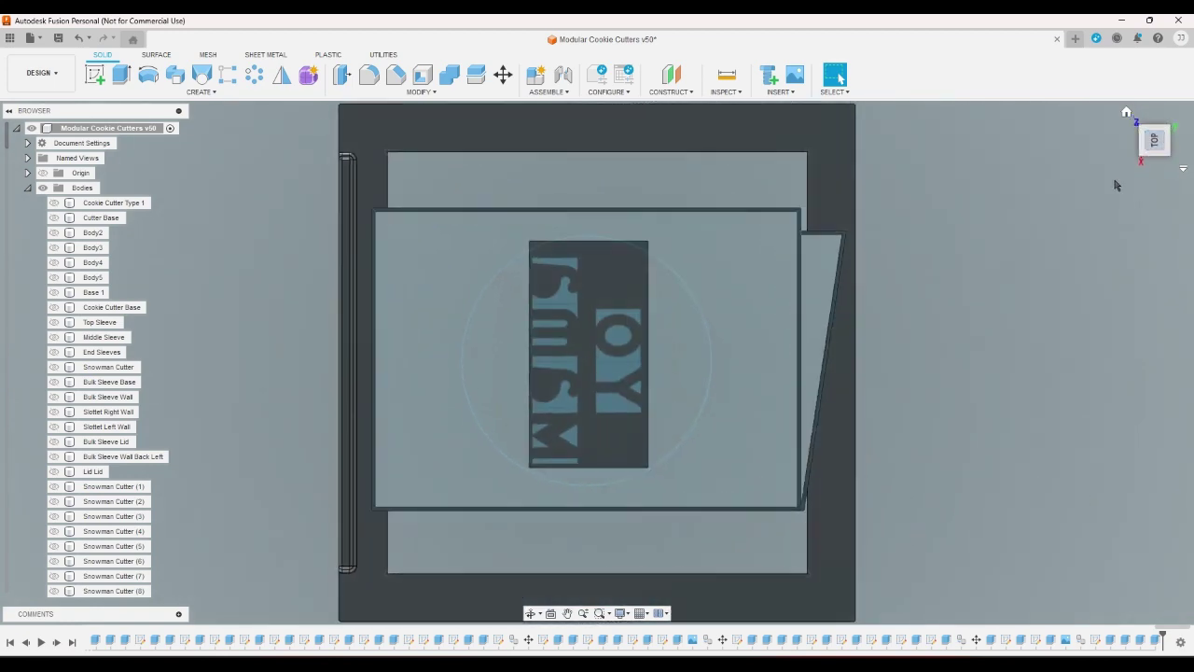
pyautogui.click(1126, 113)
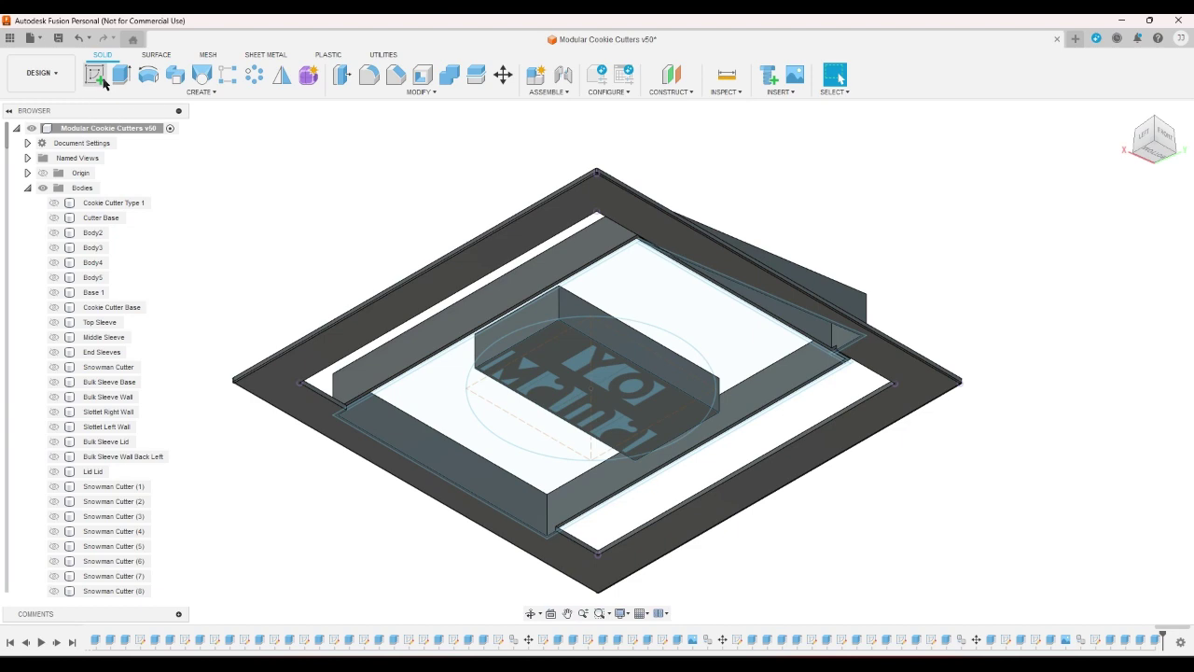
pyautogui.click(100, 80)
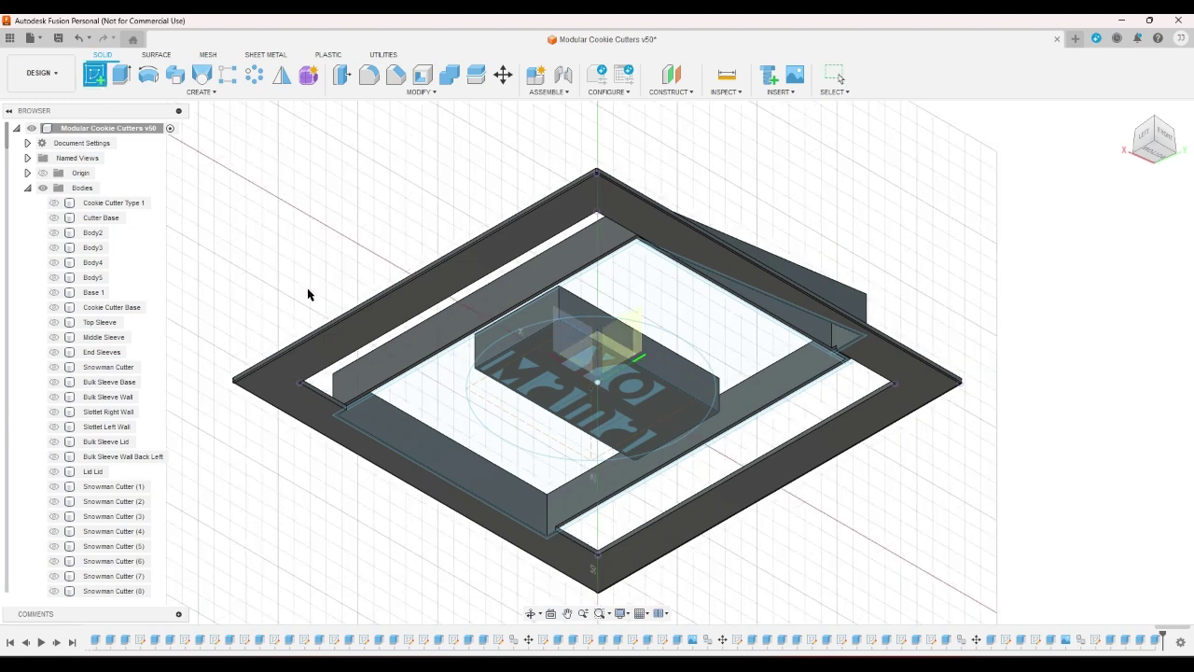
pyautogui.click(373, 331)
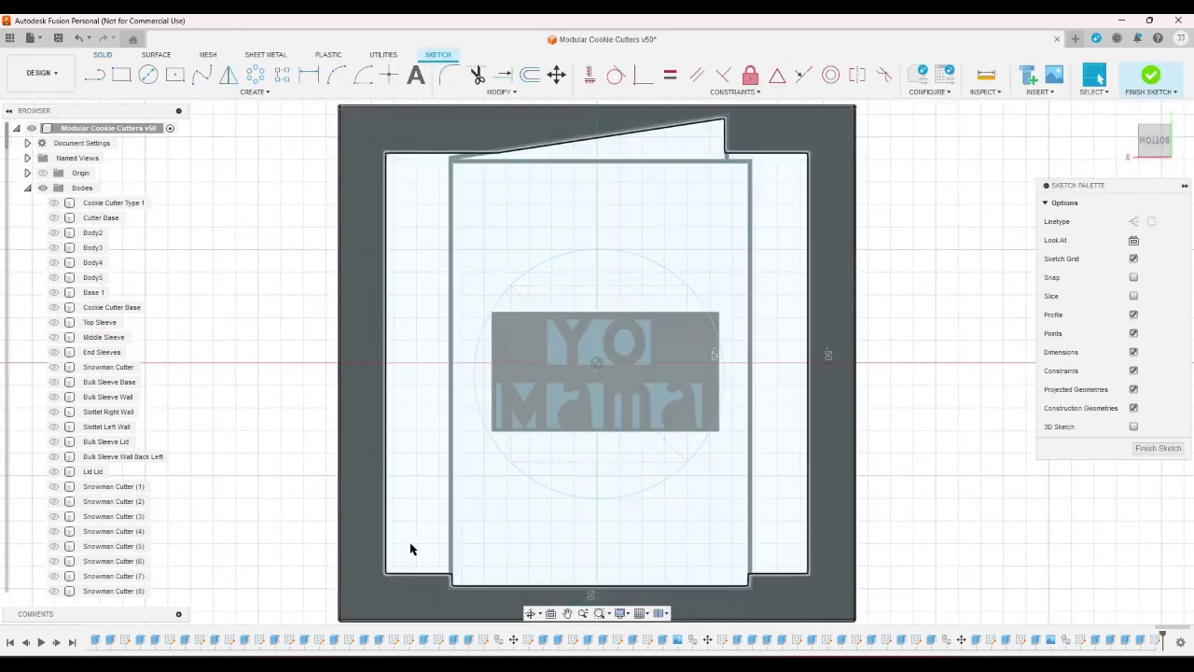
# Step: Project the underside faces of the card cutter walls and the text block into the sketch, and hide the text sketch
pyautogui.press('p')
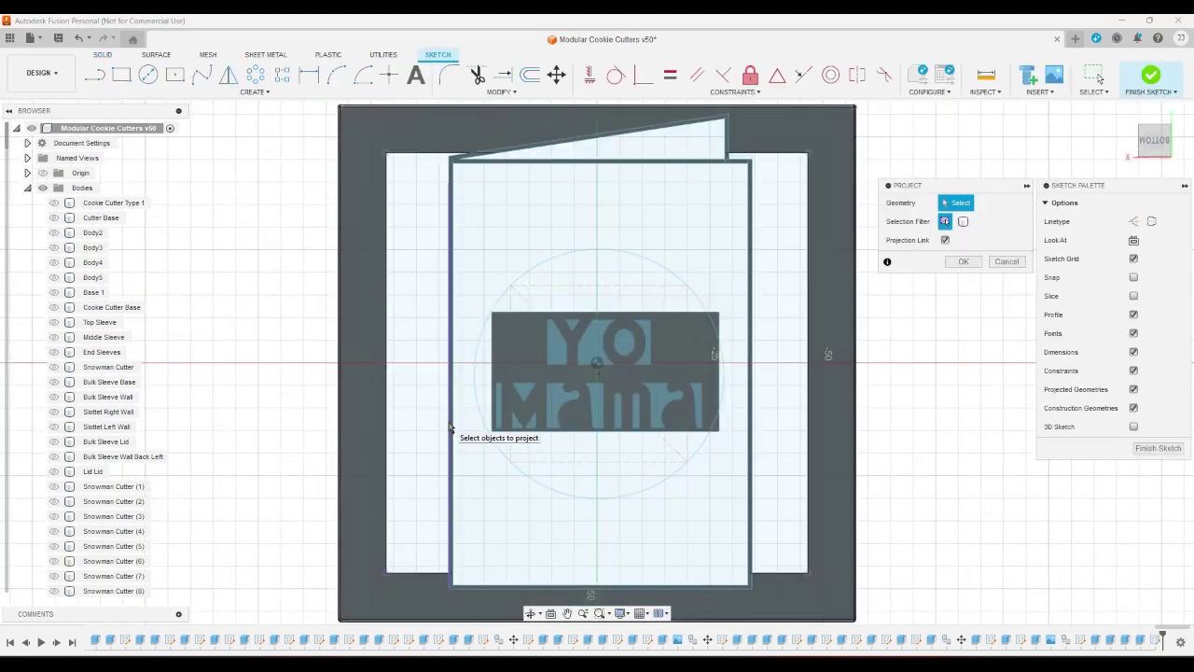
pyautogui.scroll(3, 819, 146)
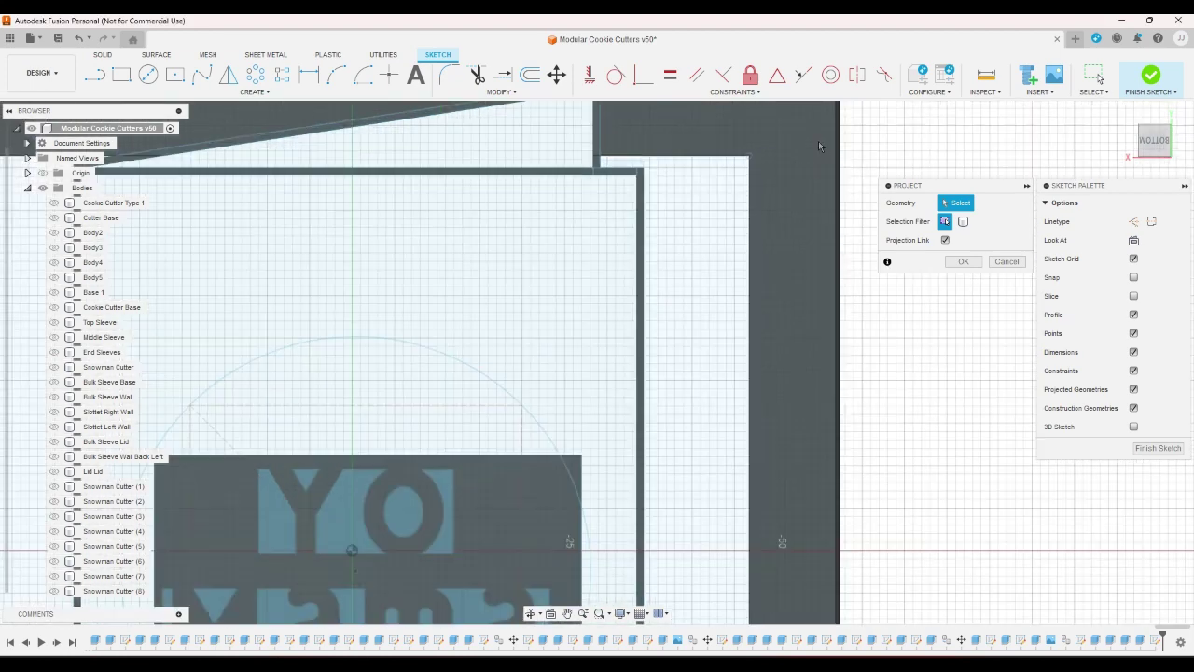
pyautogui.scroll(3, 698, 151)
pyautogui.click(589, 202)
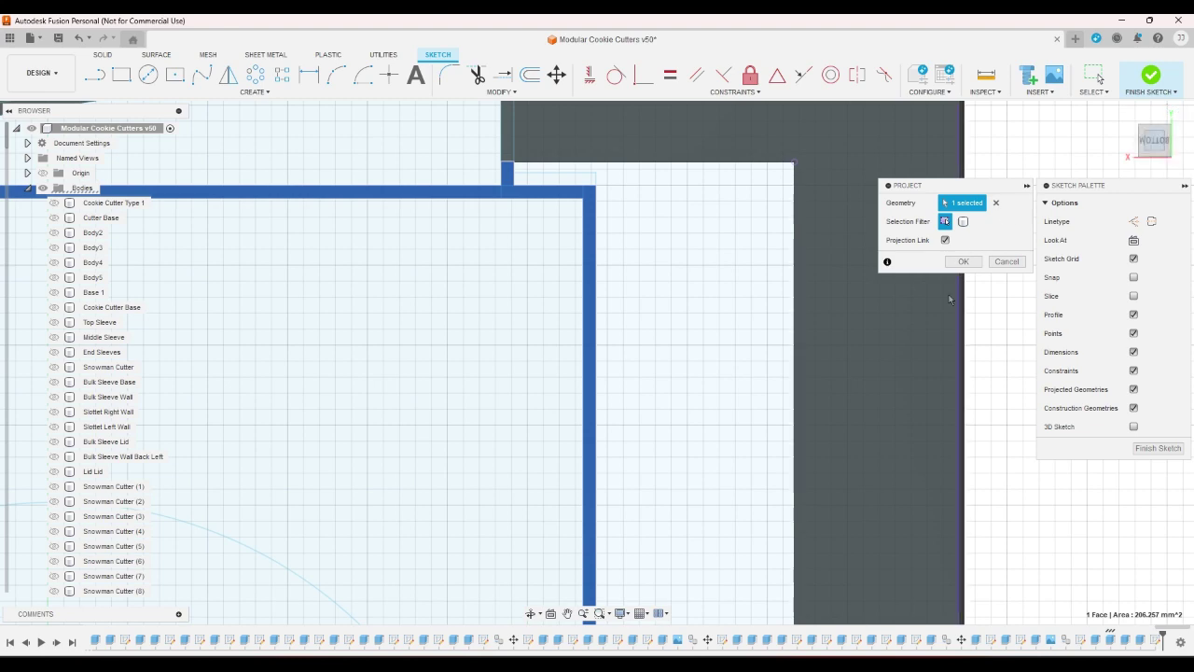
pyautogui.scroll(-2, 942, 318)
pyautogui.scroll(-2, 942, 317)
pyautogui.click(723, 509)
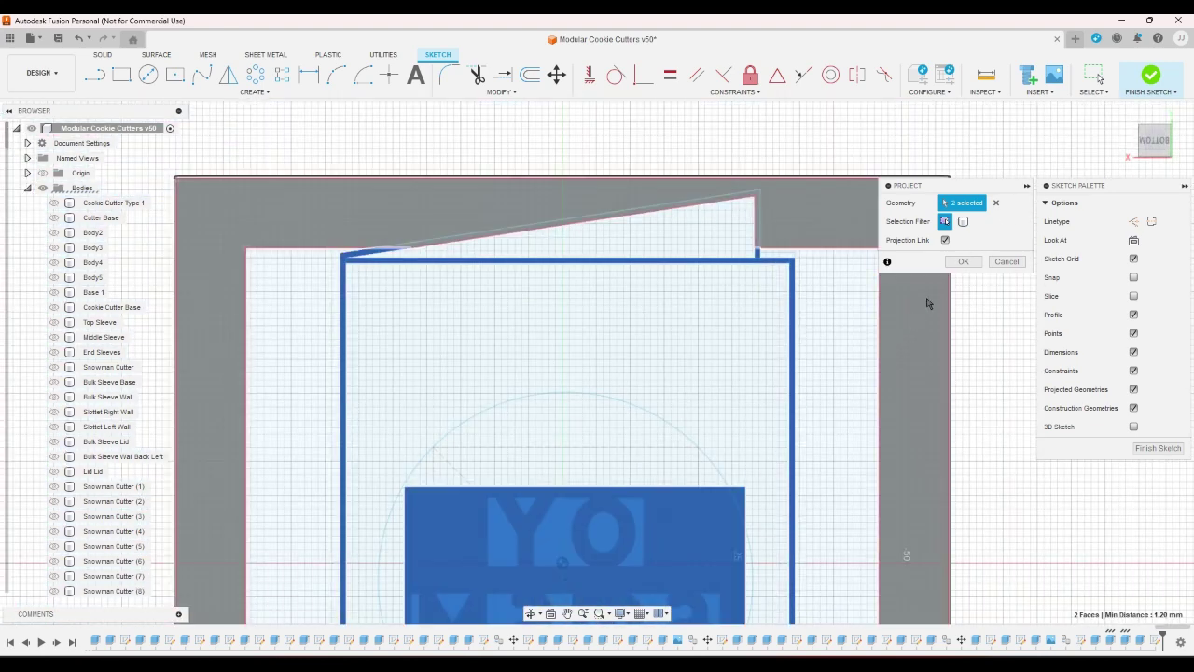
pyautogui.click(964, 262)
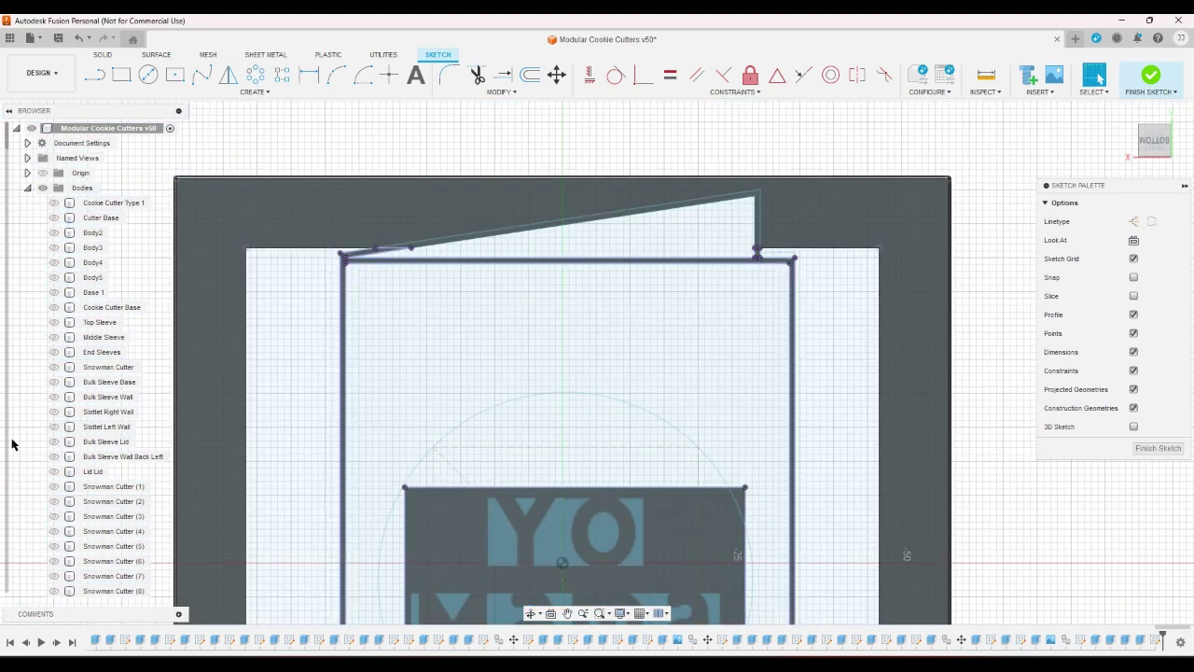
pyautogui.moveTo(5, 139)
pyautogui.mouseDown()
pyautogui.moveTo(16, 168)
pyautogui.moveTo(12, 594)
pyautogui.mouseUp()
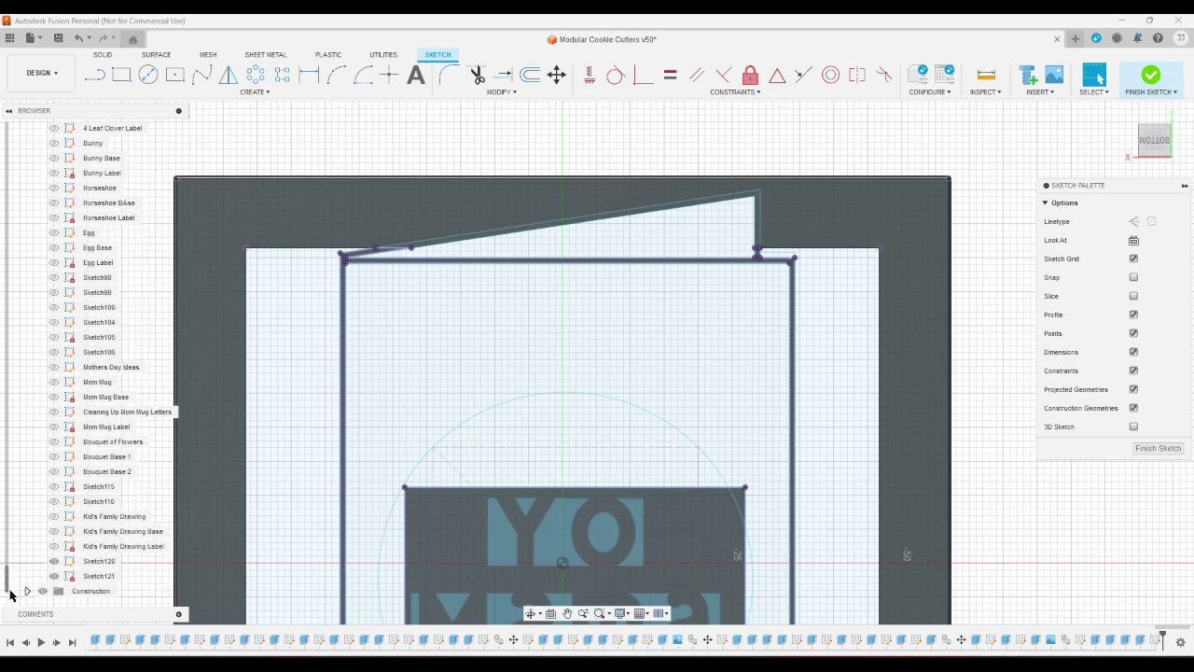
pyautogui.click(53, 563)
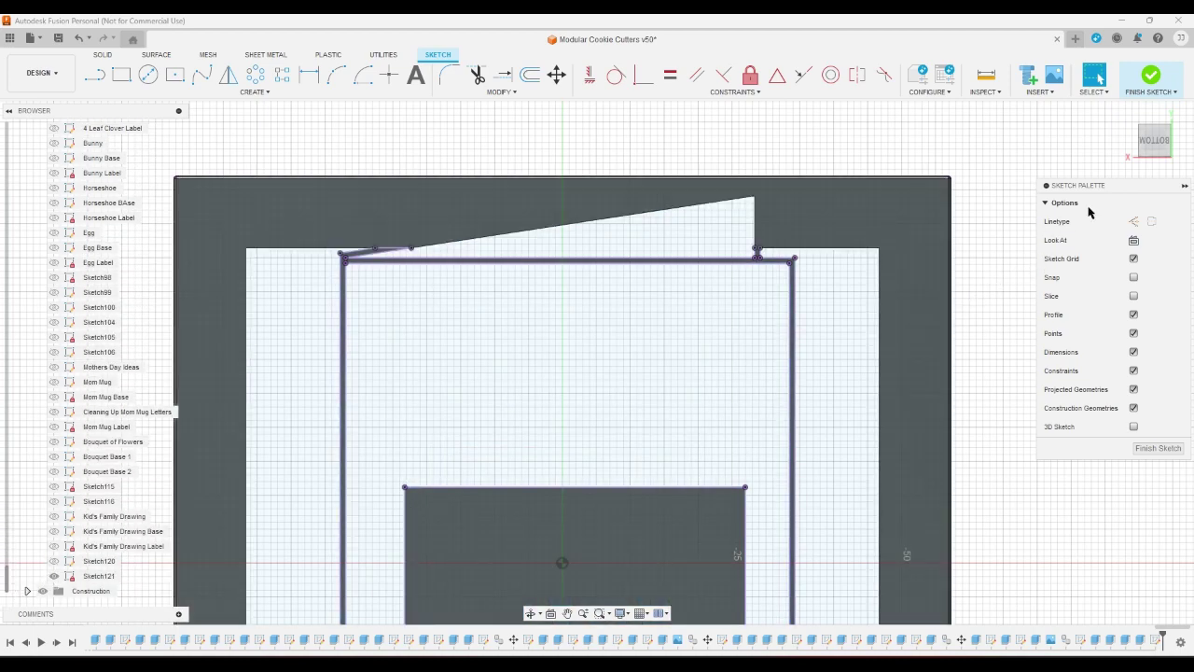
# Step: Project the inner and outer wall edges of the angled flap into the underside sketch
pyautogui.click(1128, 114)
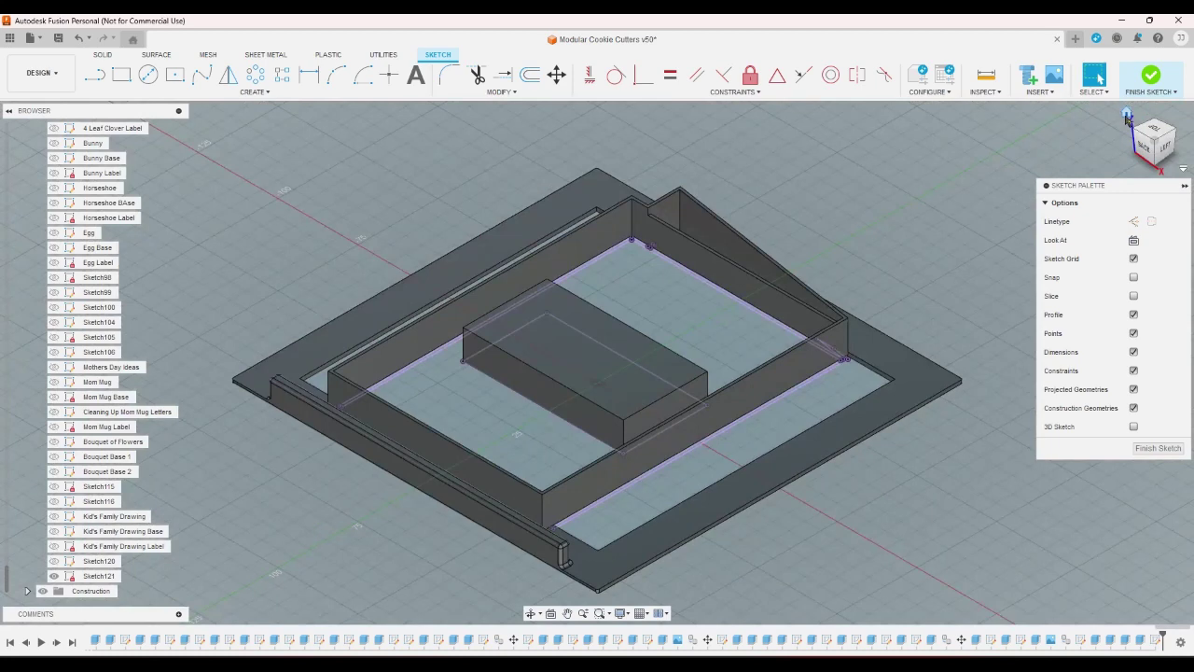
pyautogui.press('p')
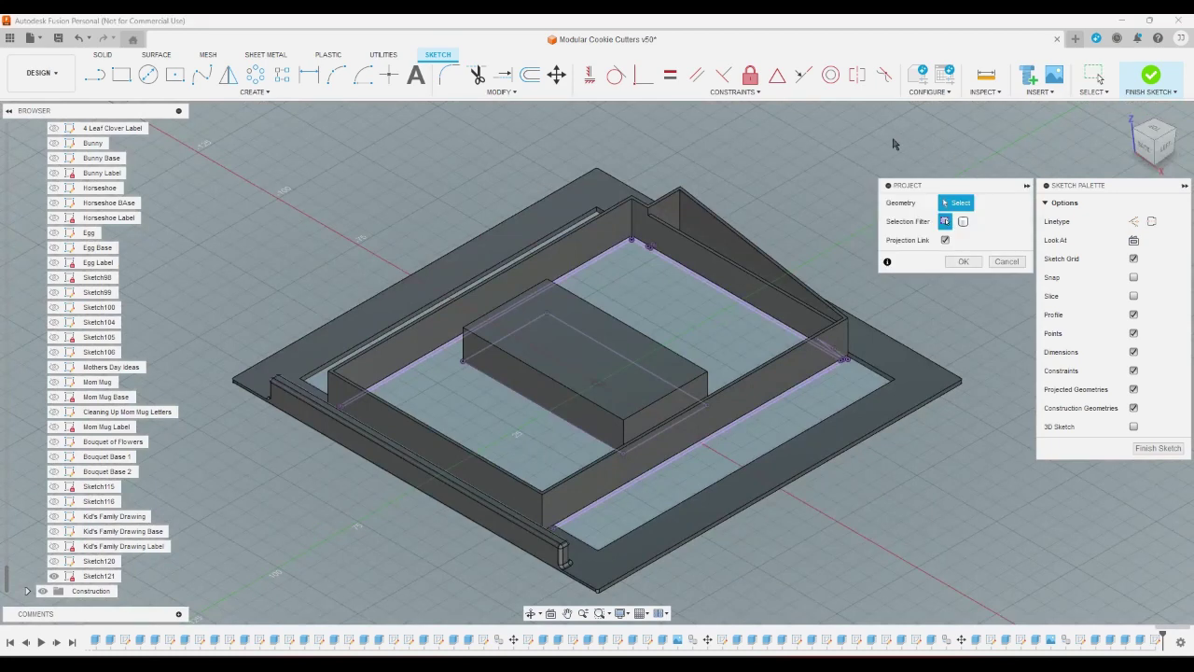
pyautogui.click(1154, 133)
pyautogui.scroll(10, 848, 234)
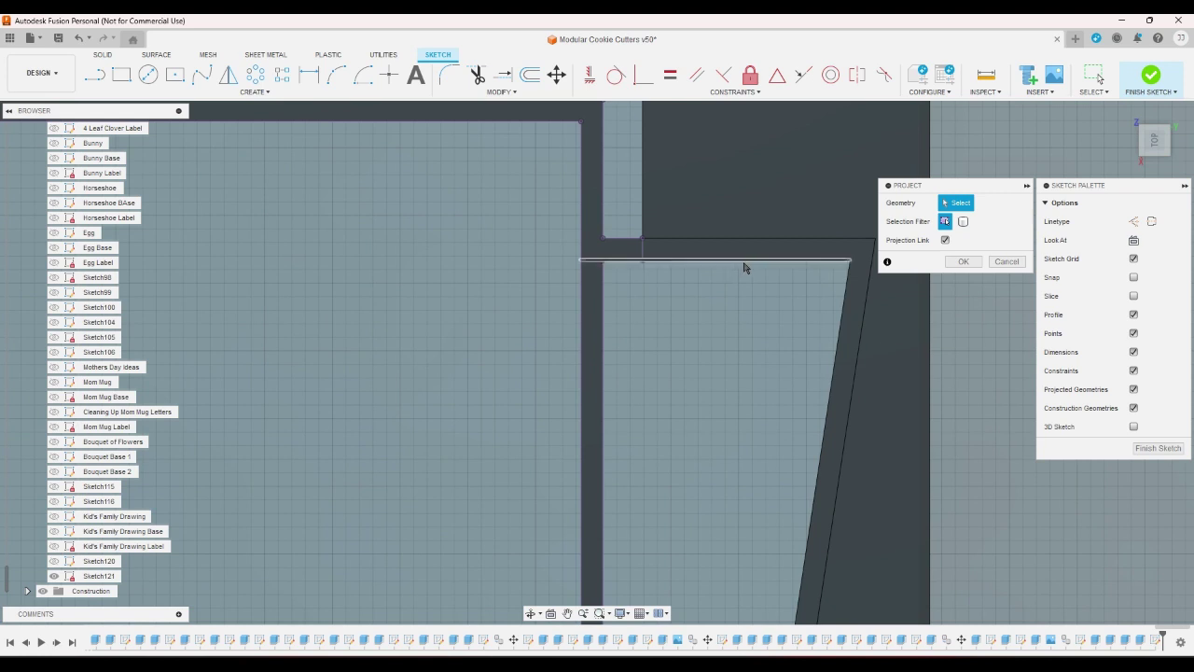
pyautogui.click(751, 262)
pyautogui.click(845, 299)
pyautogui.click(835, 240)
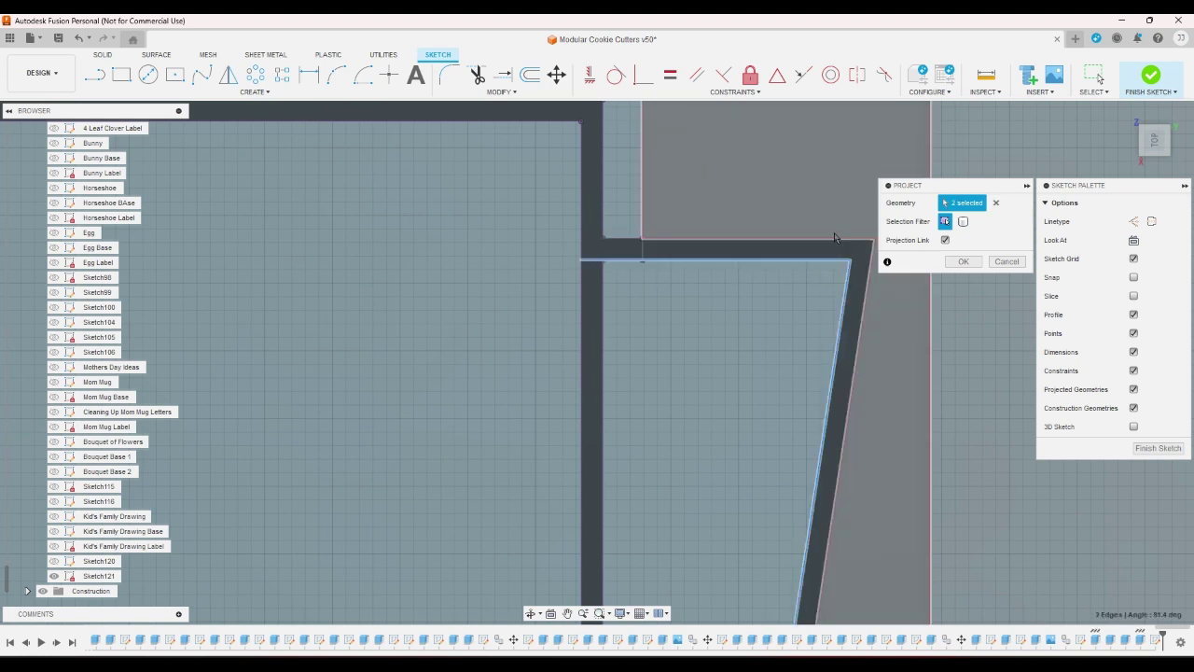
pyautogui.click(872, 275)
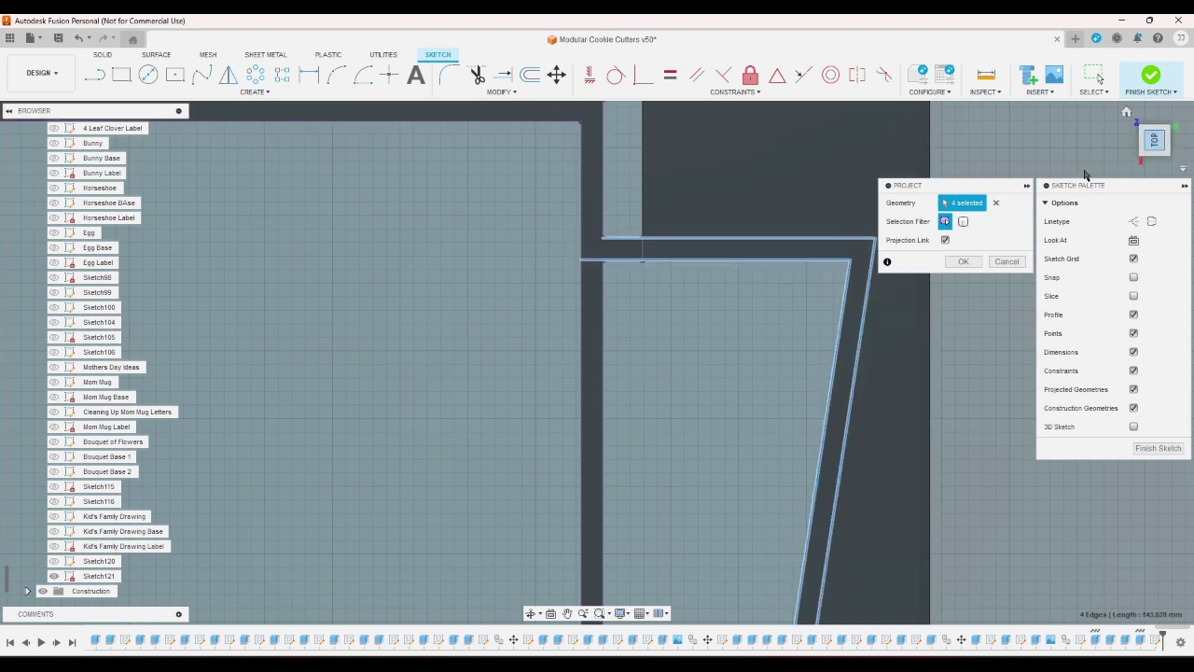
pyautogui.scroll(-8, 896, 157)
pyautogui.scroll(3, 874, 431)
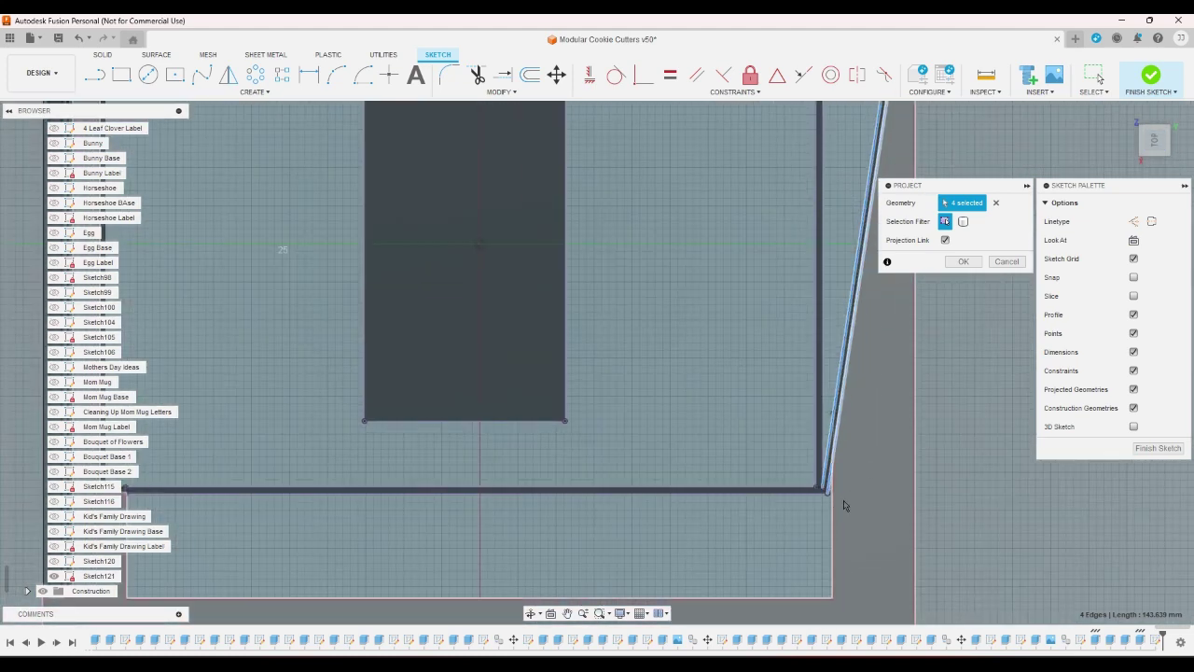
pyautogui.scroll(2, 845, 505)
pyautogui.scroll(3, 837, 413)
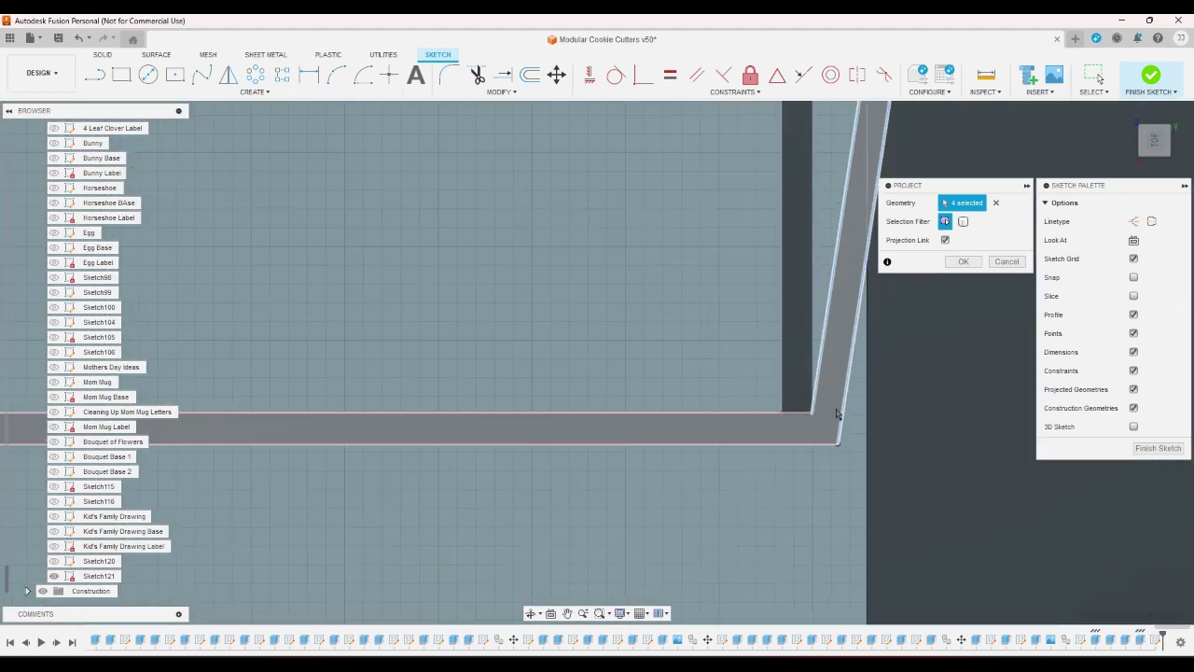
pyautogui.click(967, 263)
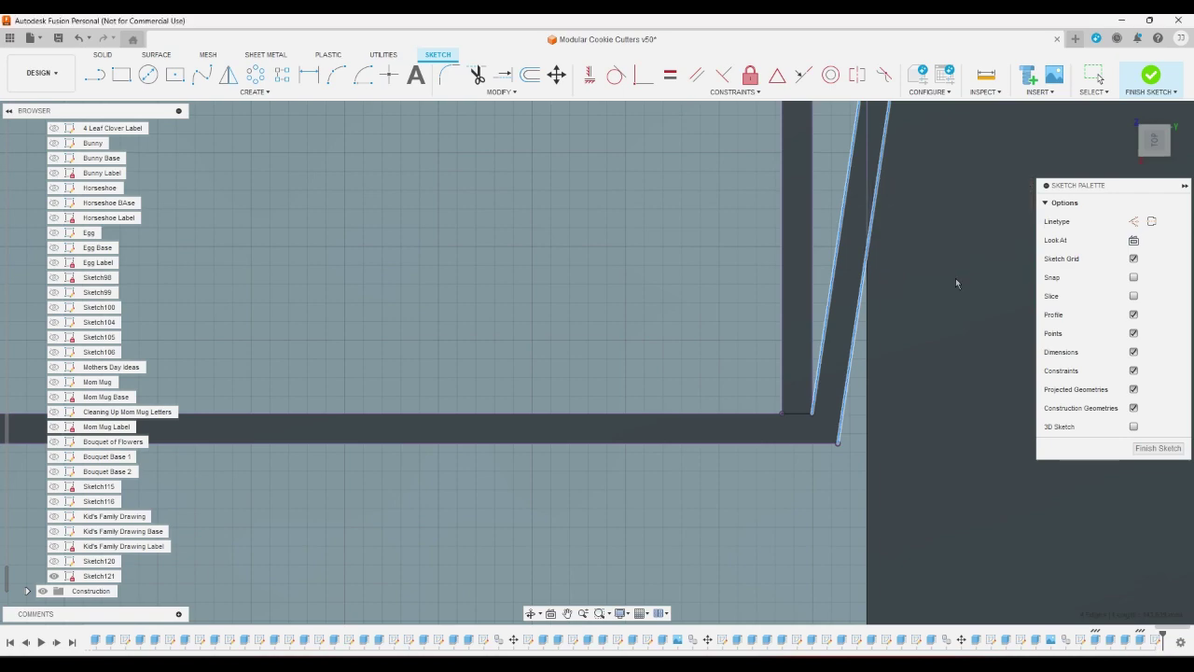
# Step: Offset the angled flap's inner outline inward by the wallthickness parameter, entered as a negative distance
pyautogui.click(1126, 112)
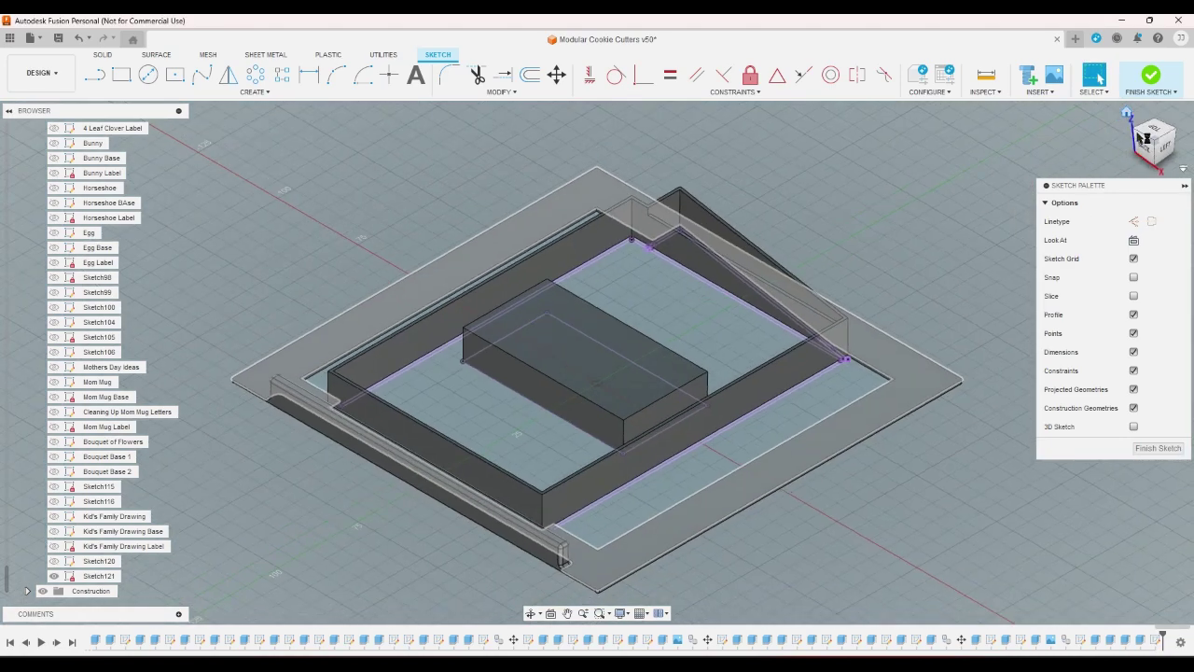
pyautogui.click(1165, 166)
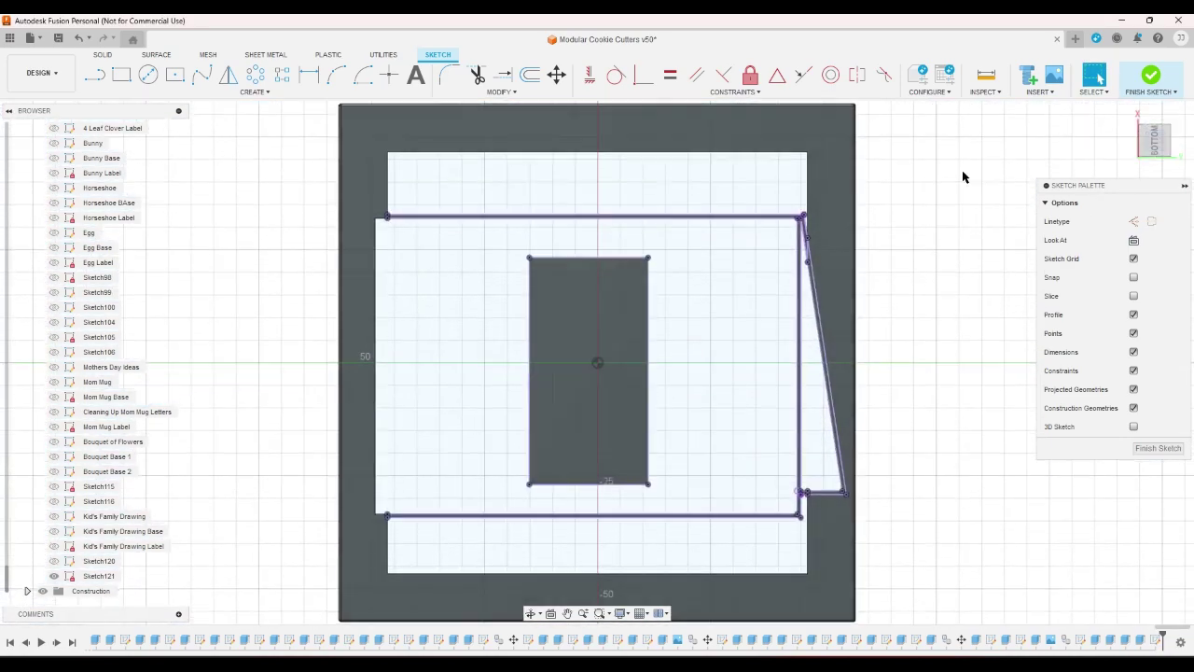
pyautogui.scroll(4, 829, 475)
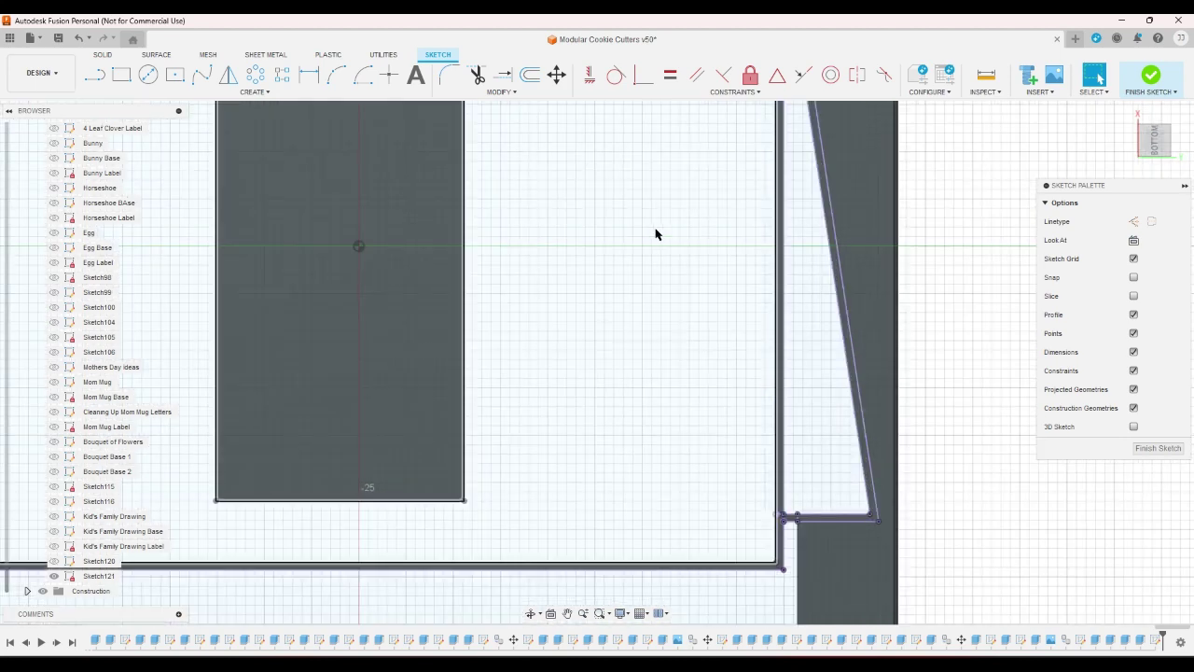
pyautogui.scroll(-2, 656, 233)
pyautogui.click(531, 74)
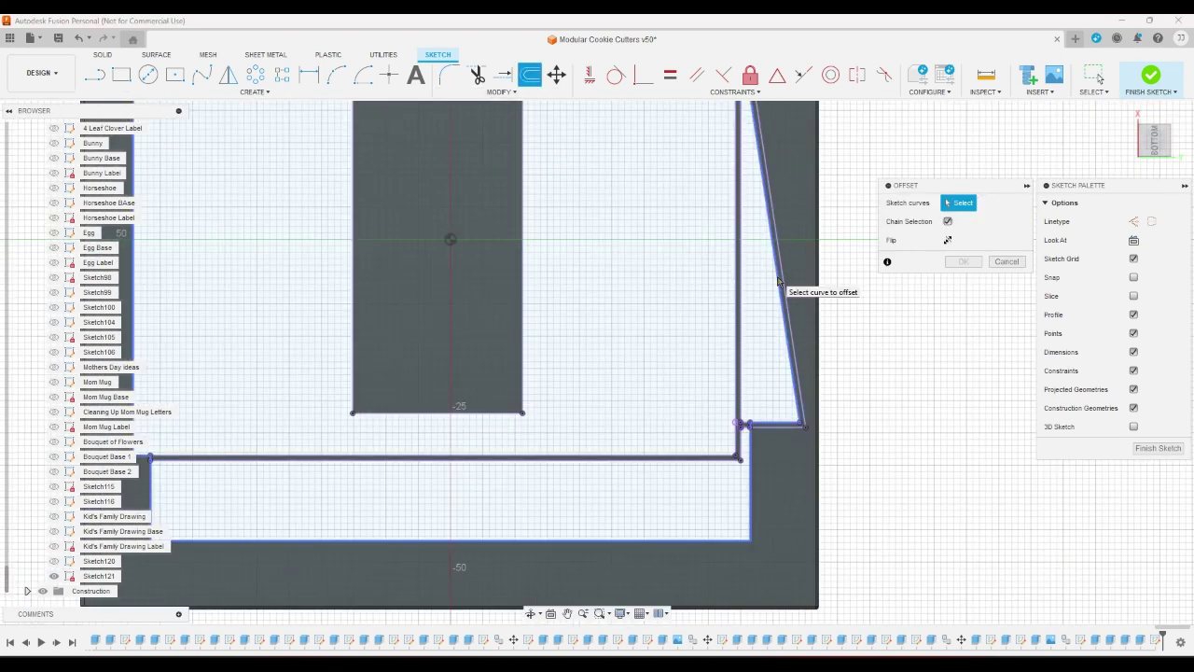
pyautogui.scroll(4, 904, 432)
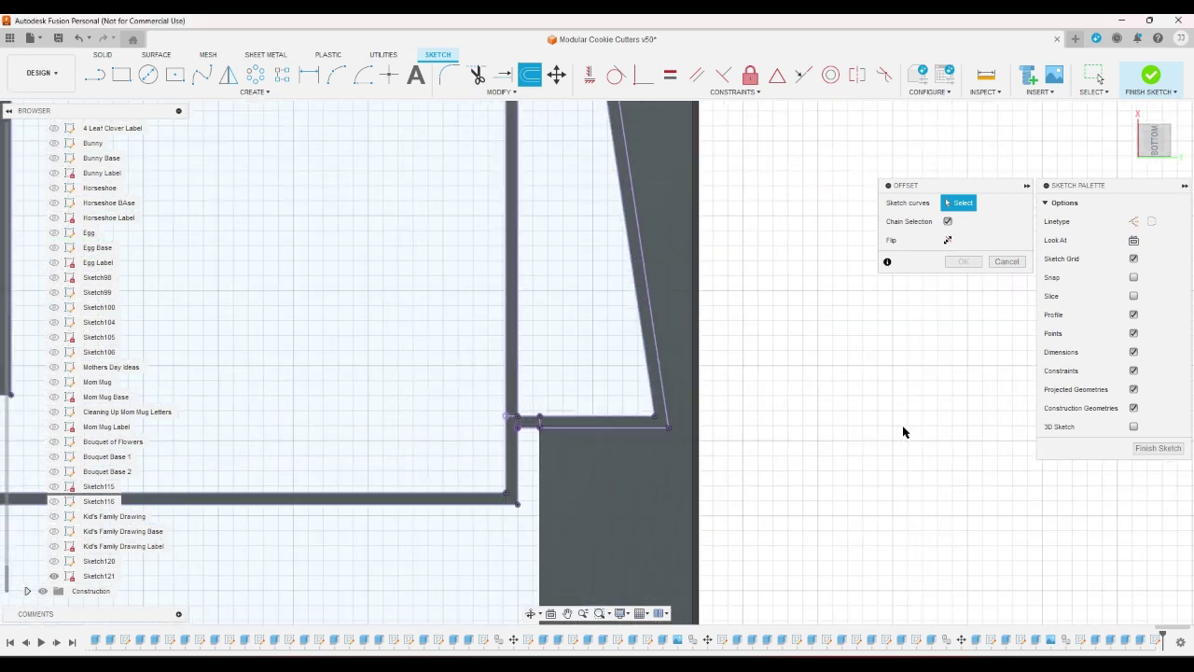
pyautogui.scroll(4, 709, 441)
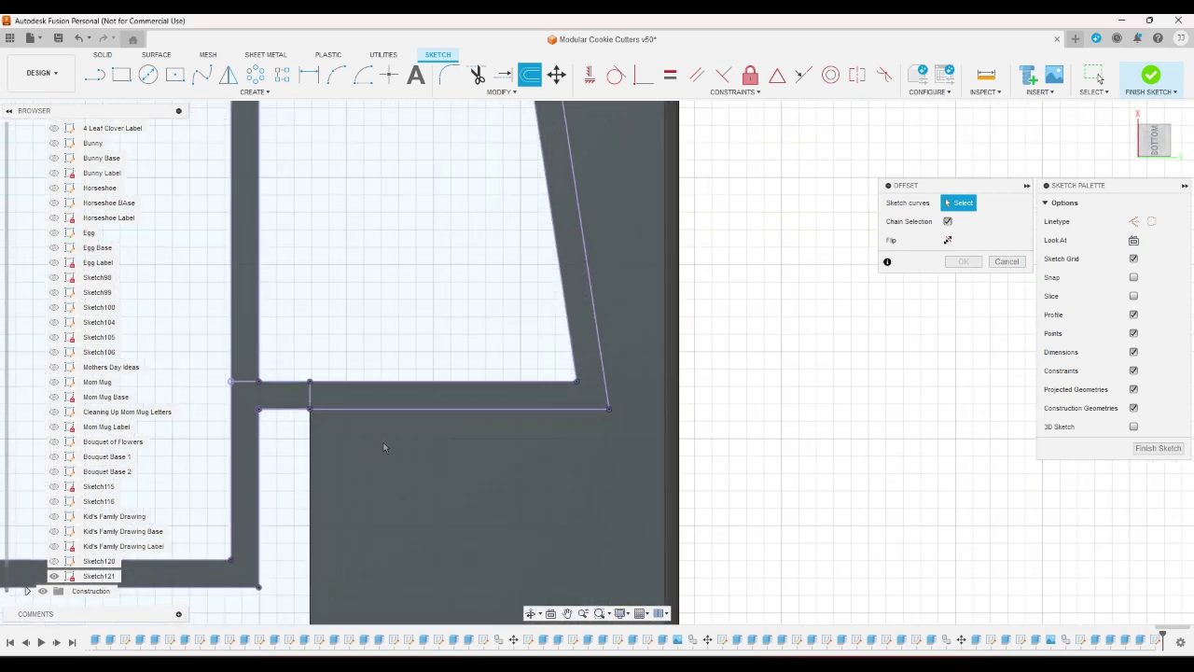
pyautogui.click(272, 381)
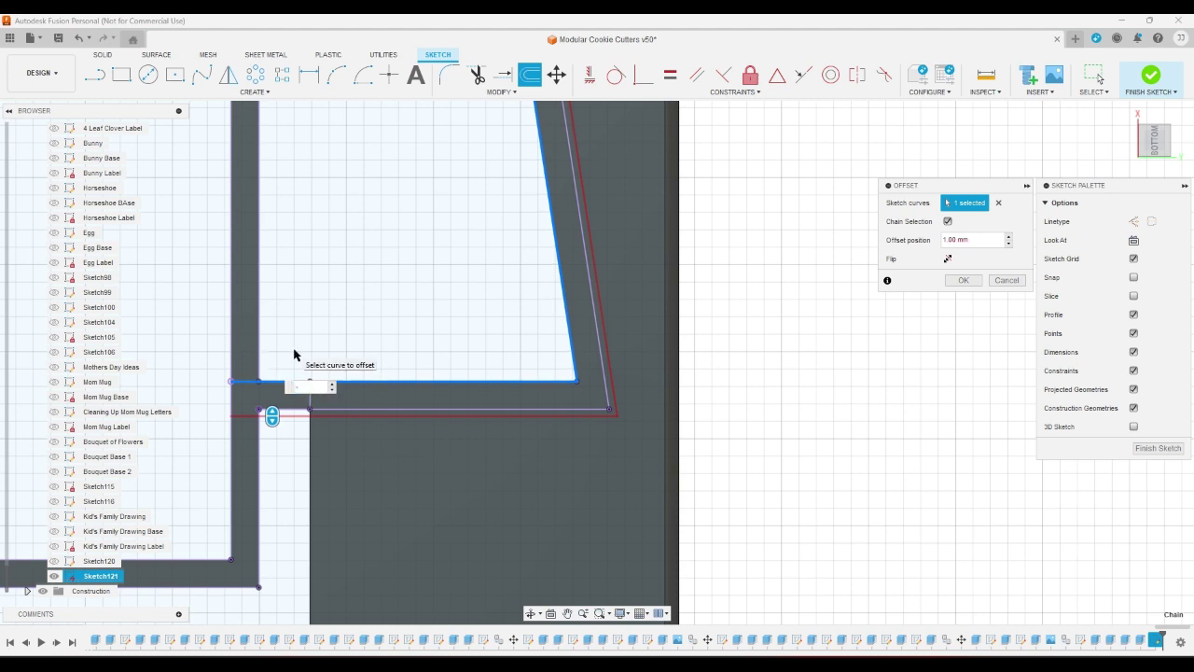
pyautogui.write('-w')
pyautogui.press('Return')
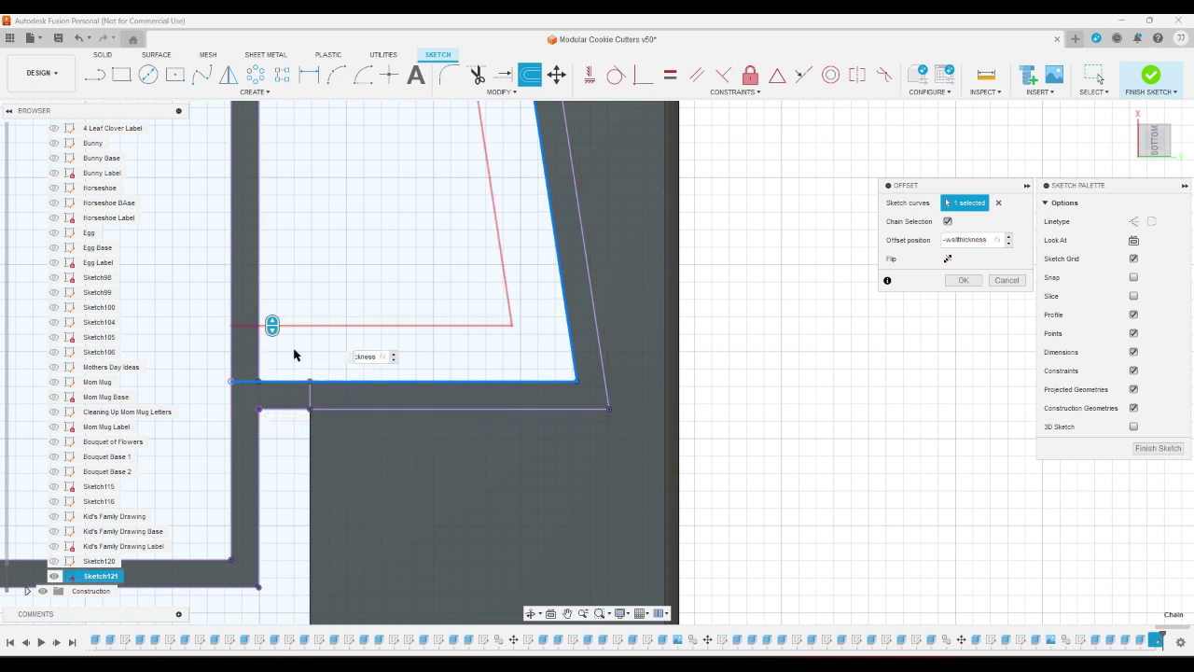
pyautogui.press('Return')
pyautogui.scroll(-3, 274, 314)
# Step: Offset the single card wall line beside the flap toward the flap by the wallthickness parameter, without chain selection
pyautogui.click(274, 314)
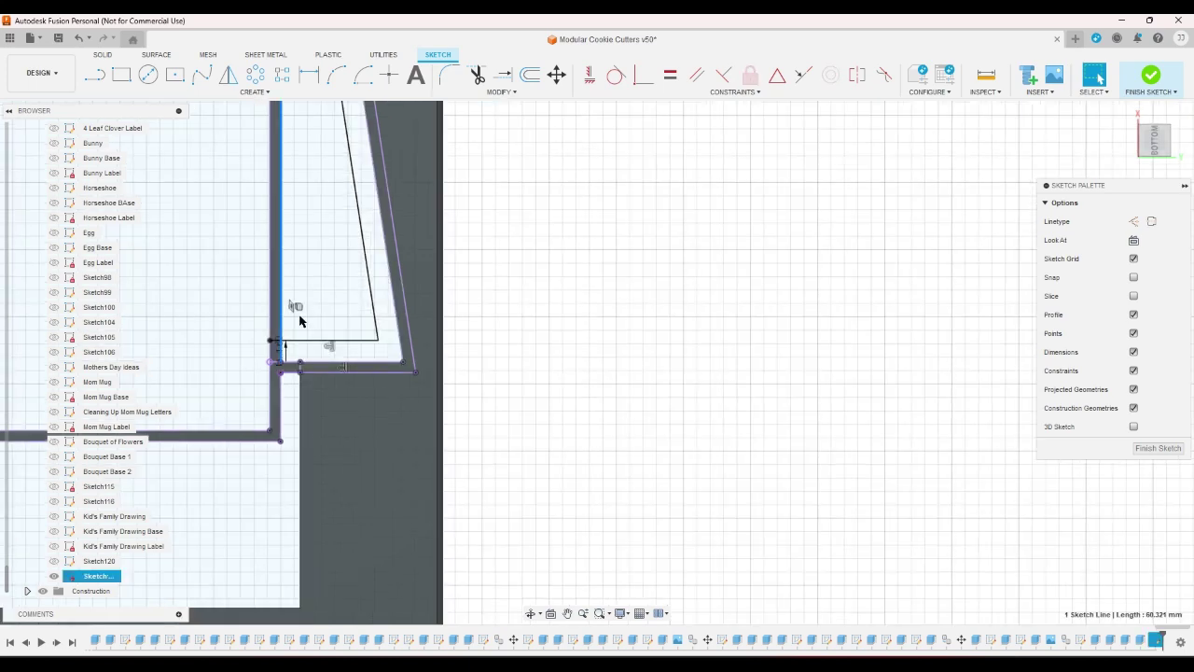
pyautogui.scroll(-3, 552, 371)
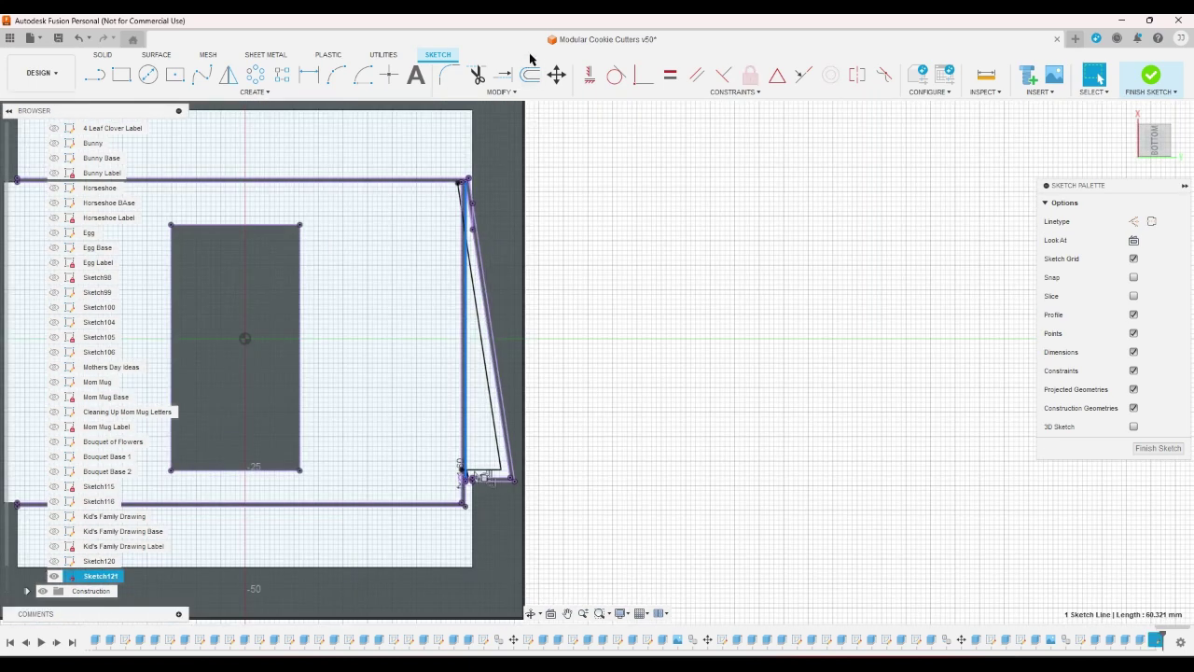
pyautogui.click(530, 75)
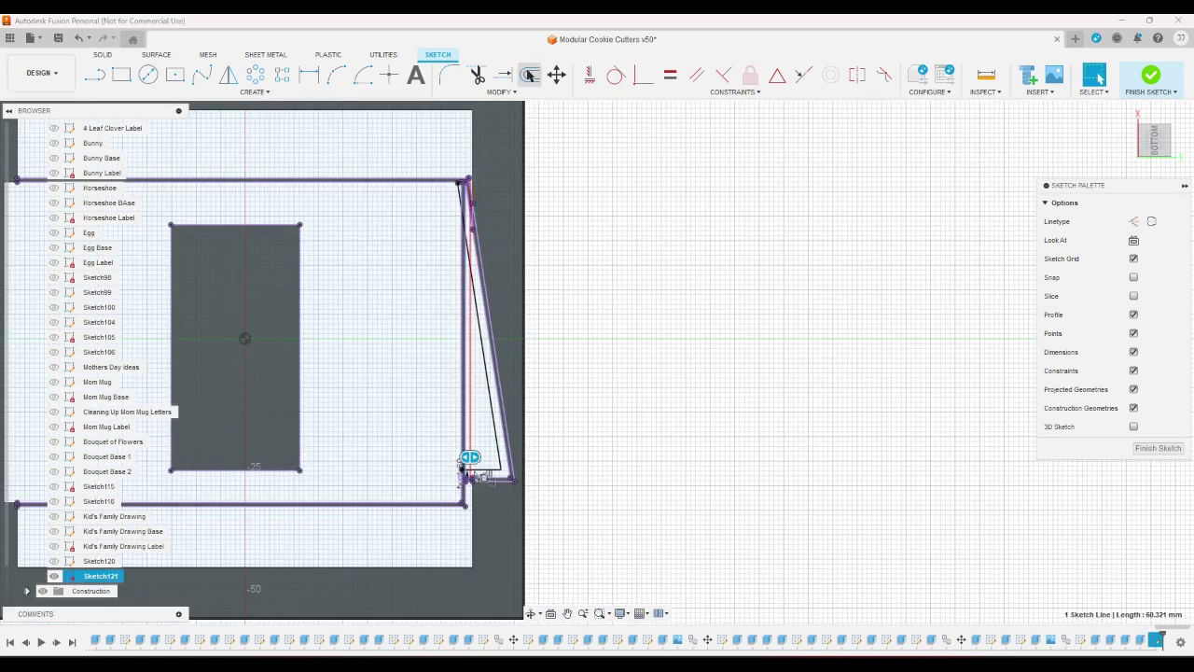
pyautogui.write('w')
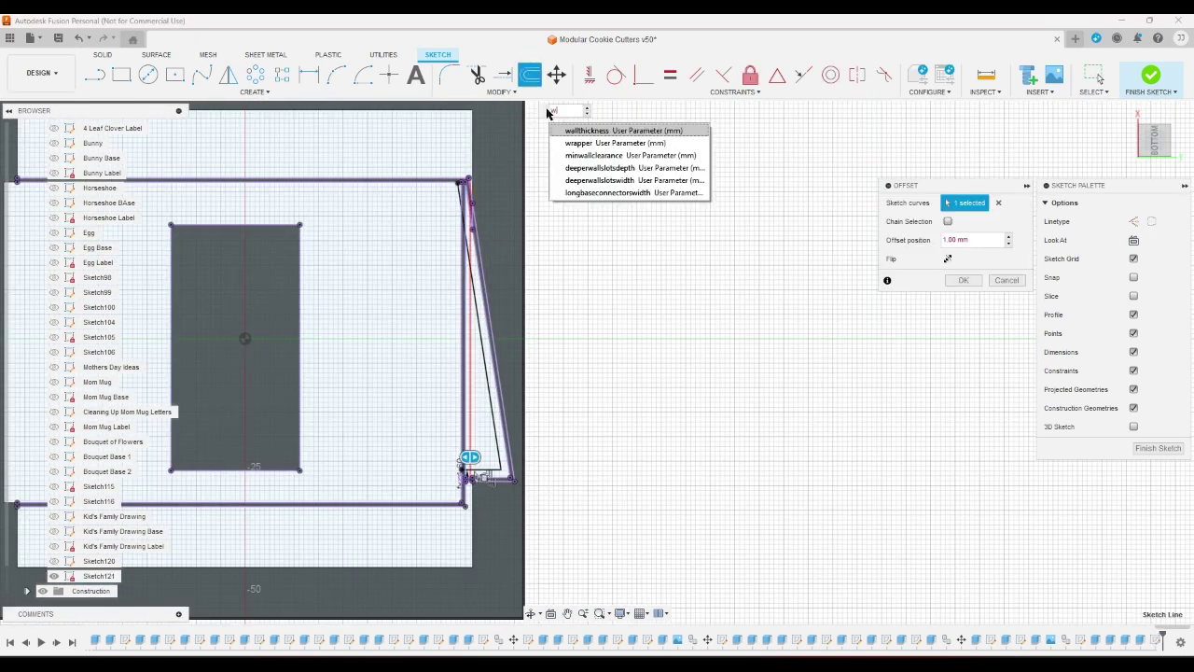
pyautogui.click(584, 130)
pyautogui.press('Return')
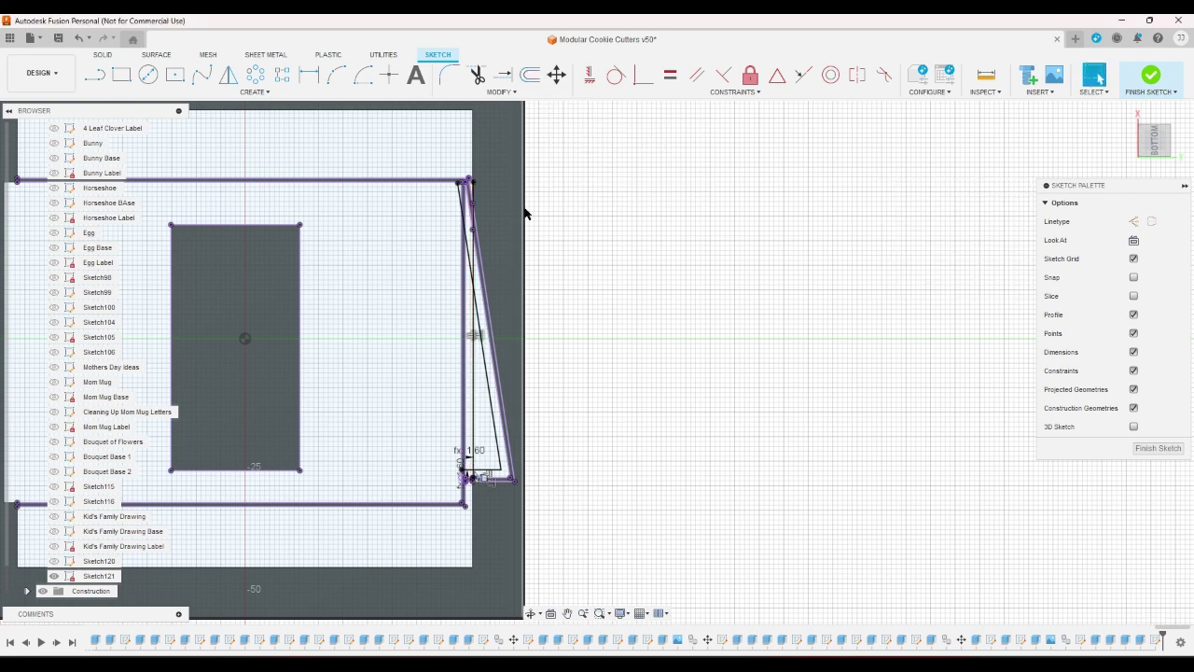
# Step: Trim the crossing offset lines at the flap's narrow end and delete the leftover segments
pyautogui.scroll(3, 462, 135)
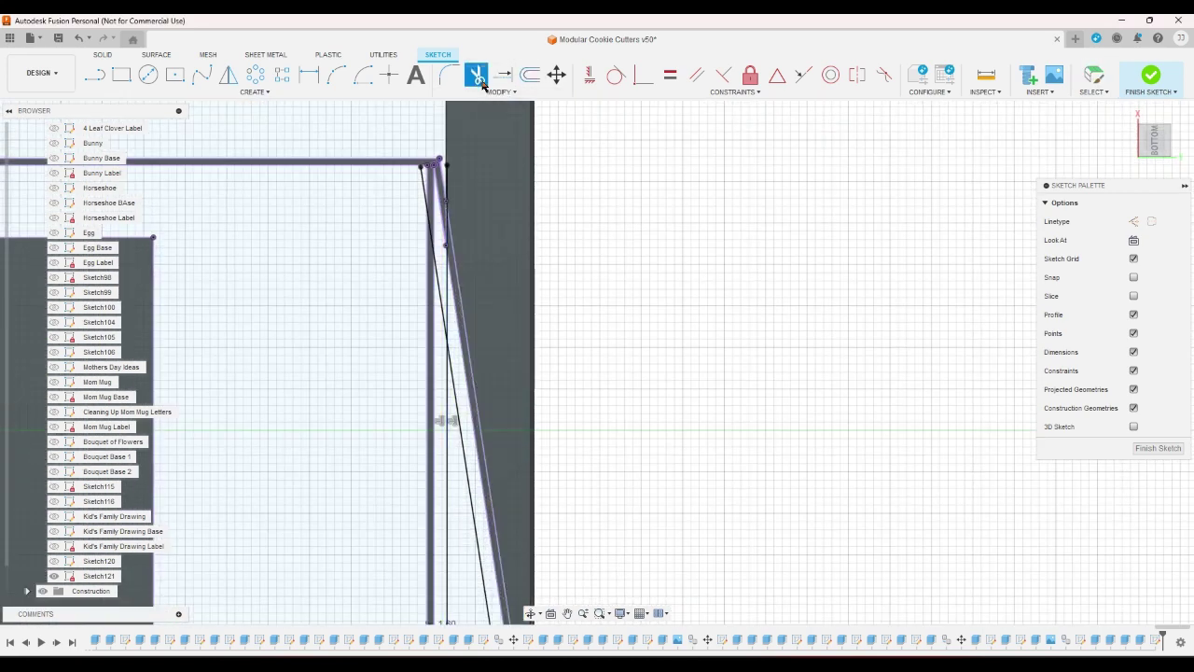
pyautogui.scroll(3, 443, 262)
pyautogui.click(448, 315)
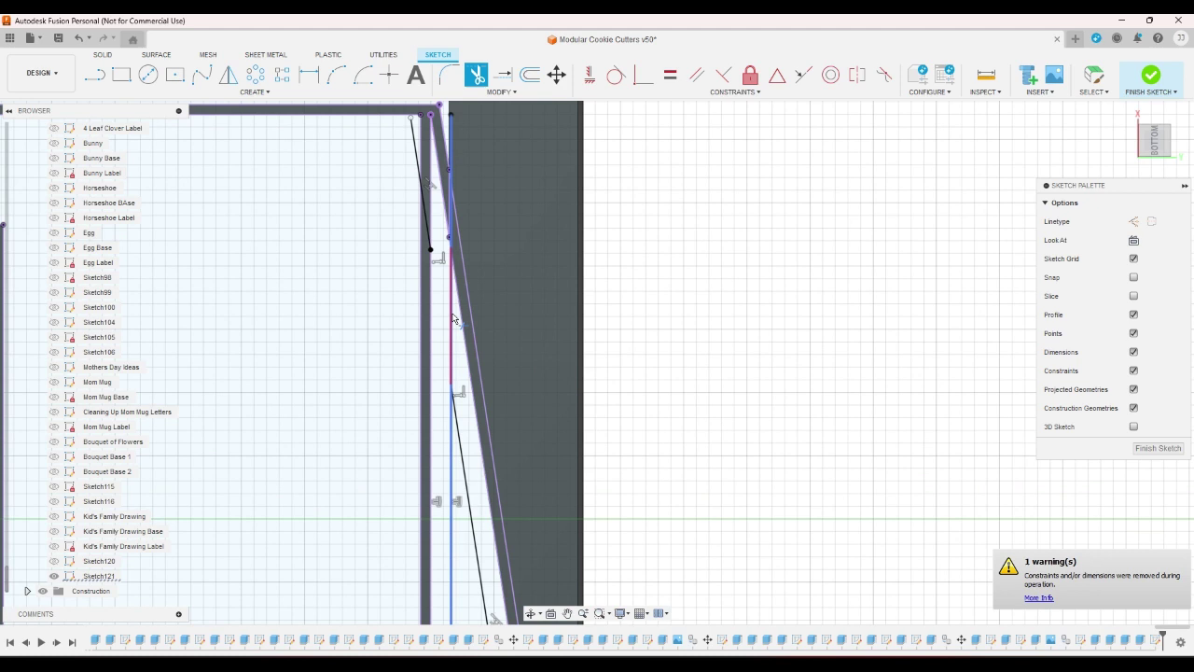
pyautogui.rightClick(561, 299)
pyautogui.click(586, 300)
pyautogui.rightClick(587, 301)
pyautogui.click(615, 301)
pyautogui.scroll(3, 488, 233)
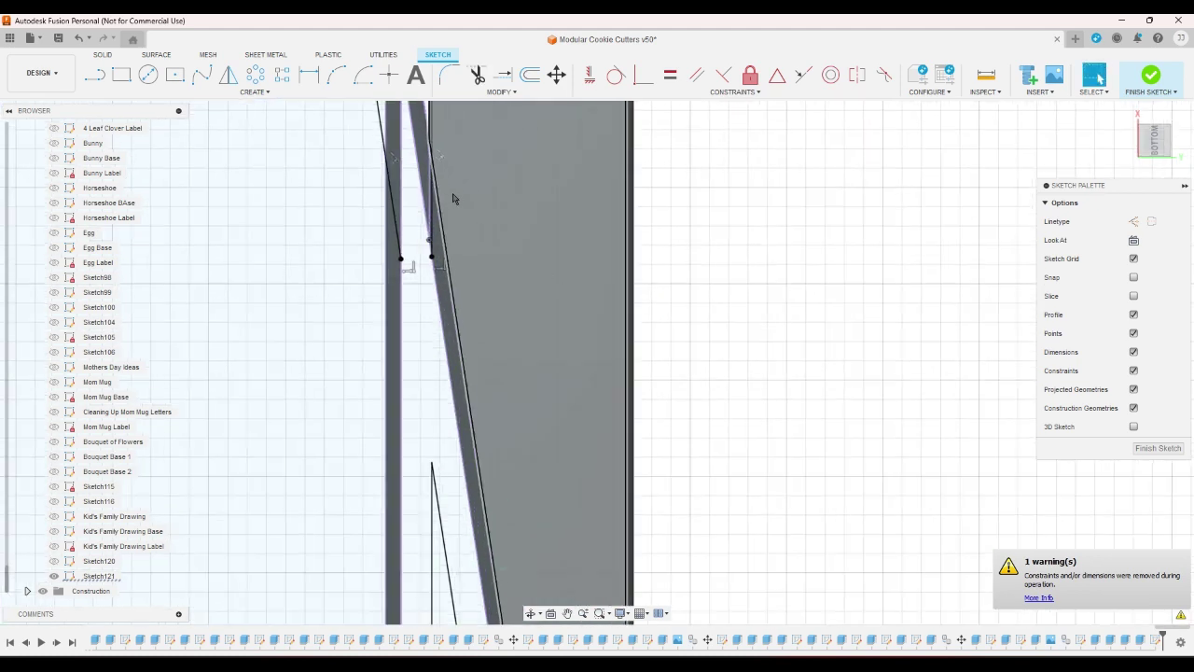
pyautogui.moveTo(454, 198); pyautogui.dragTo(486, 286, button='middle')
pyautogui.click(462, 188)
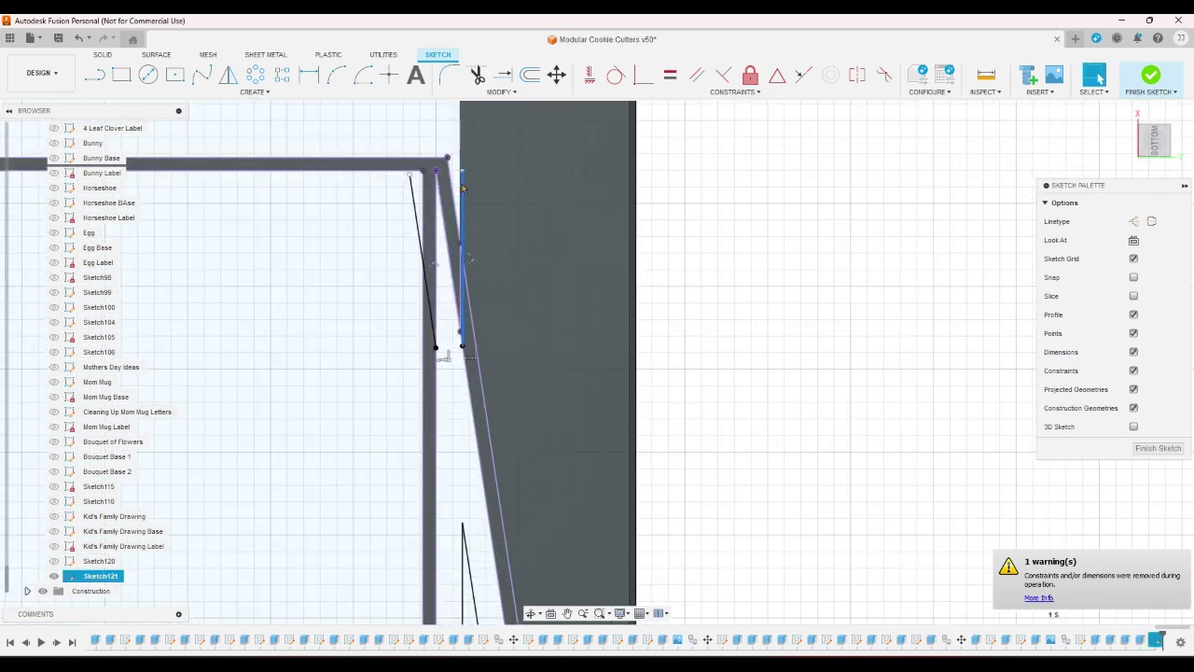
pyautogui.press('Delete')
pyautogui.click(435, 338)
pyautogui.press('Delete')
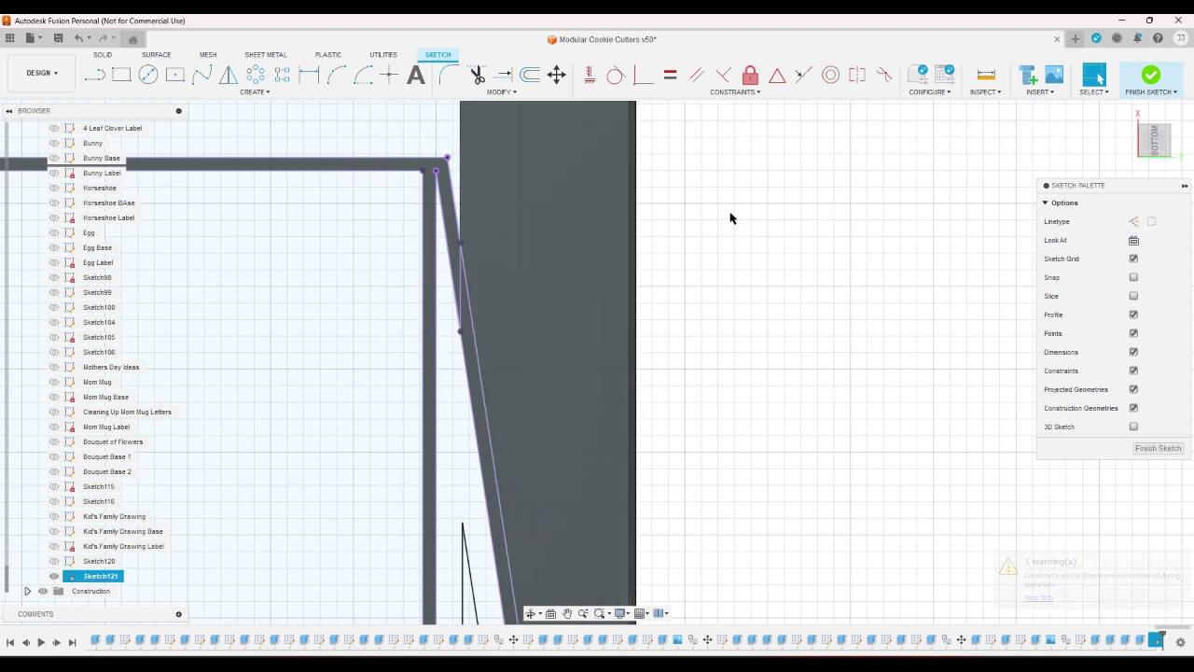
pyautogui.scroll(-2, 708, 199)
pyautogui.click(532, 78)
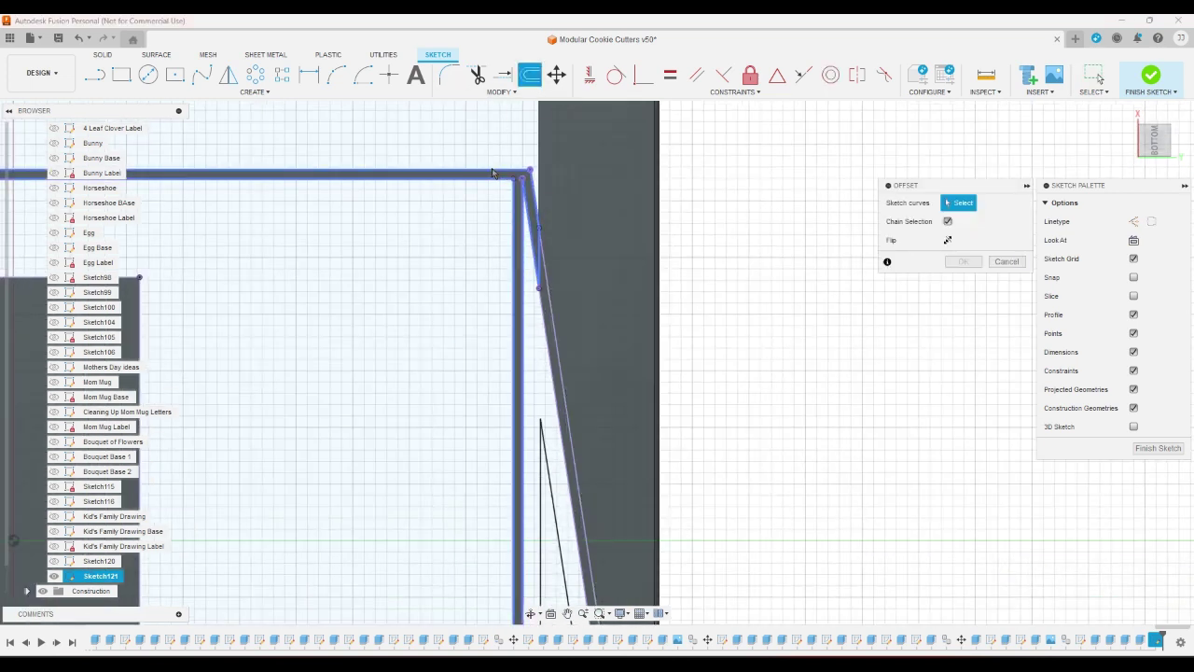
pyautogui.click(493, 173)
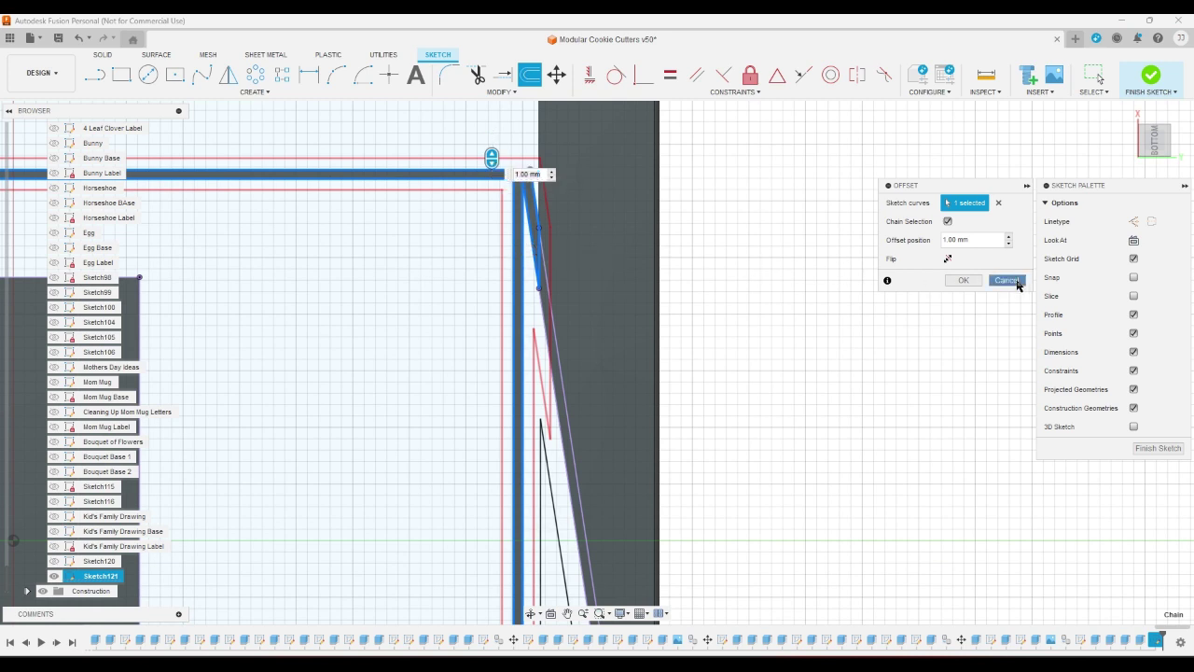
pyautogui.click(1006, 280)
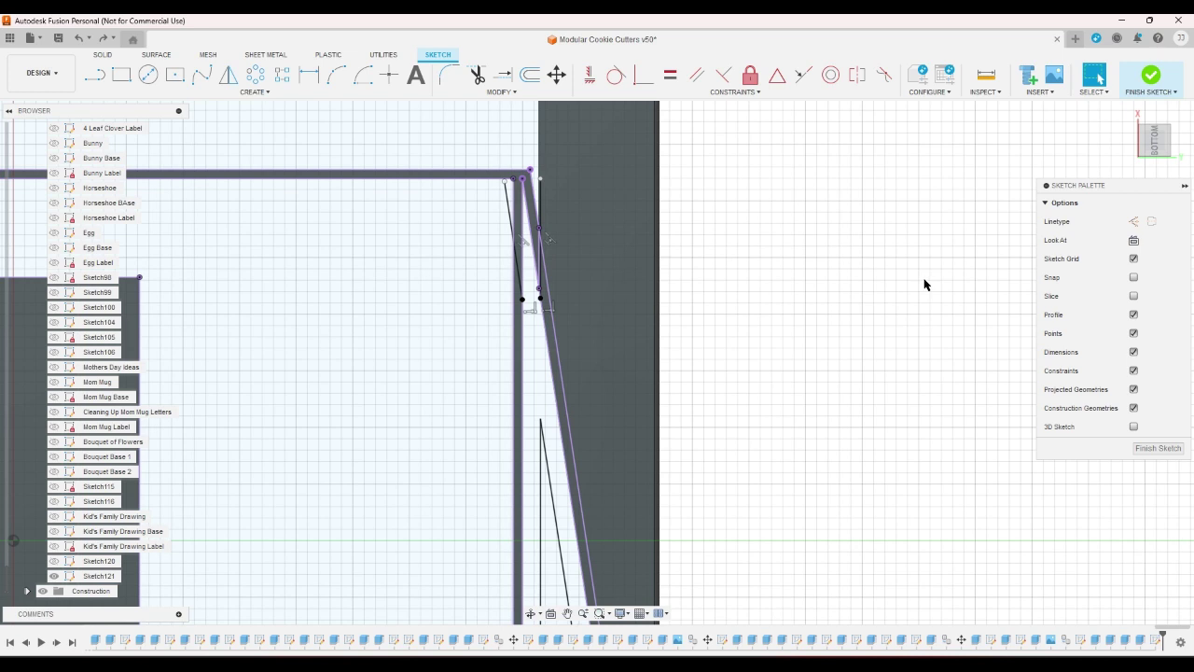
# Step: Undo the flap offset lines along with their trims and deletions
pyautogui.hotkey('ctrl', 'z')
pyautogui.hotkey('ctrl', 'z')
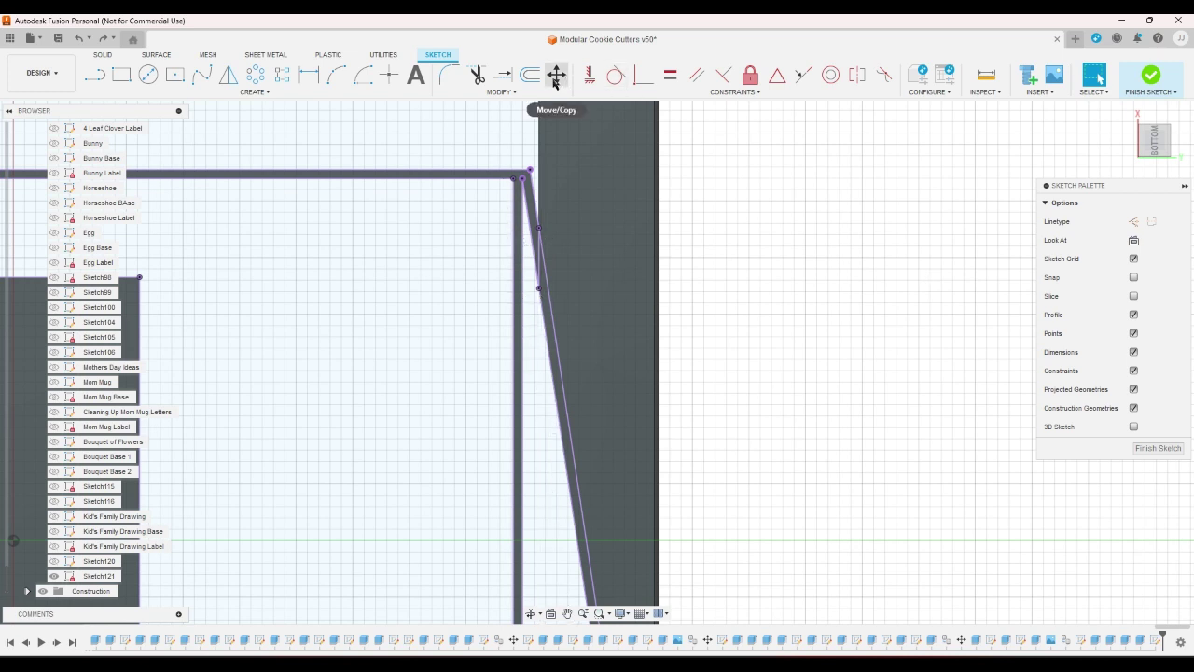
# Step: Offset the projected card wall outline as a chain by the wallthickness parameter
pyautogui.click(529, 74)
pyautogui.click(497, 174)
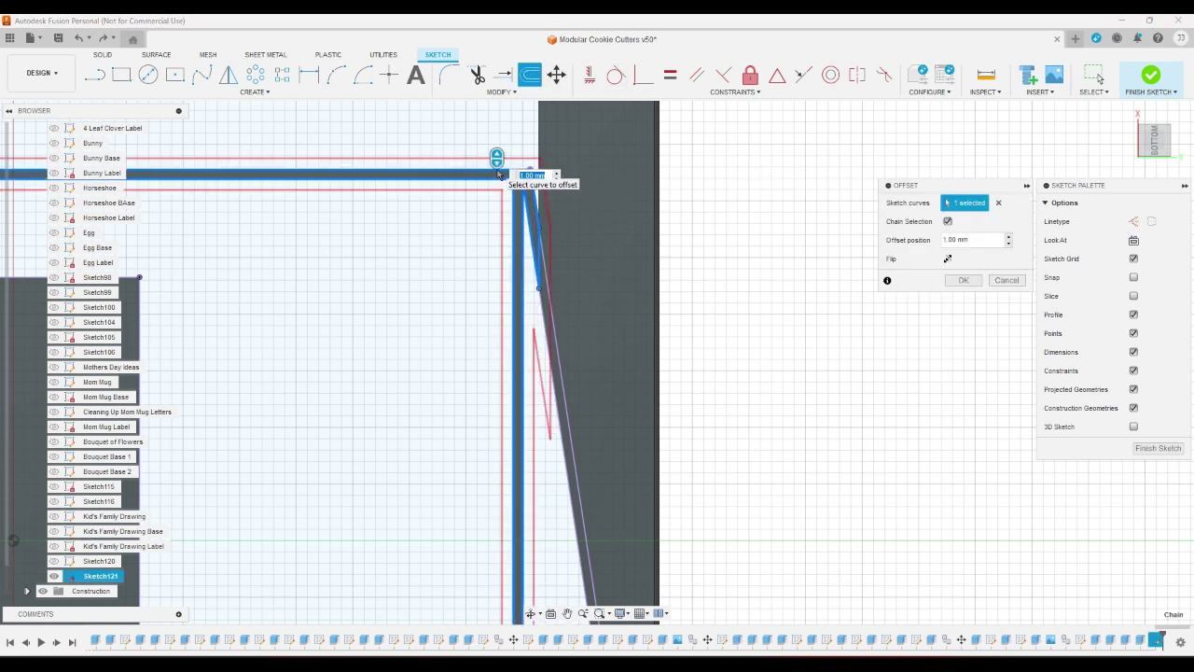
pyautogui.write('w')
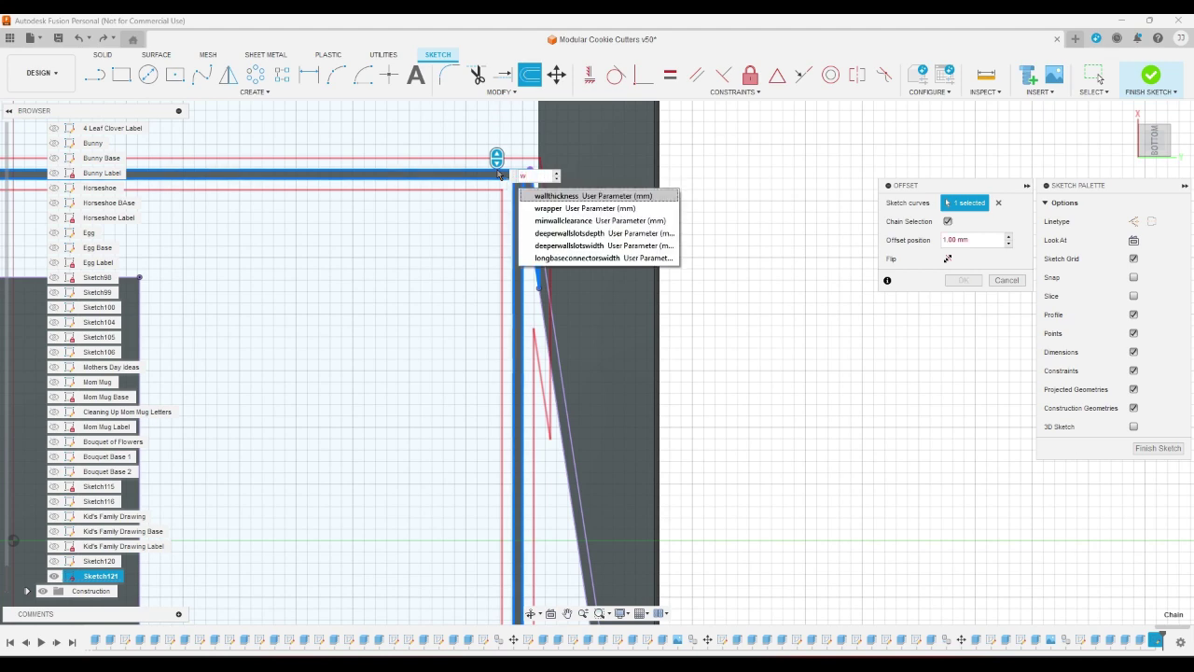
pyautogui.press('Return')
pyautogui.scroll(-5, 517, 110)
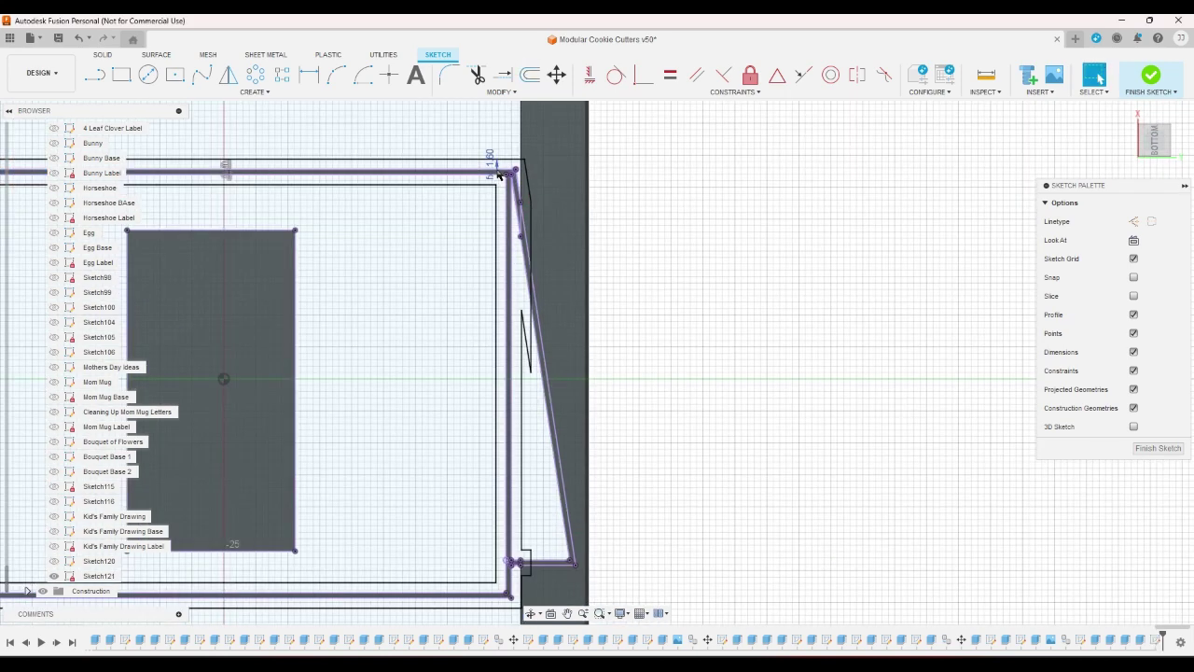
# Step: Offset the chained outline of the flap and base opening inward by the wallthickness parameter
pyautogui.click(530, 75)
pyautogui.click(523, 457)
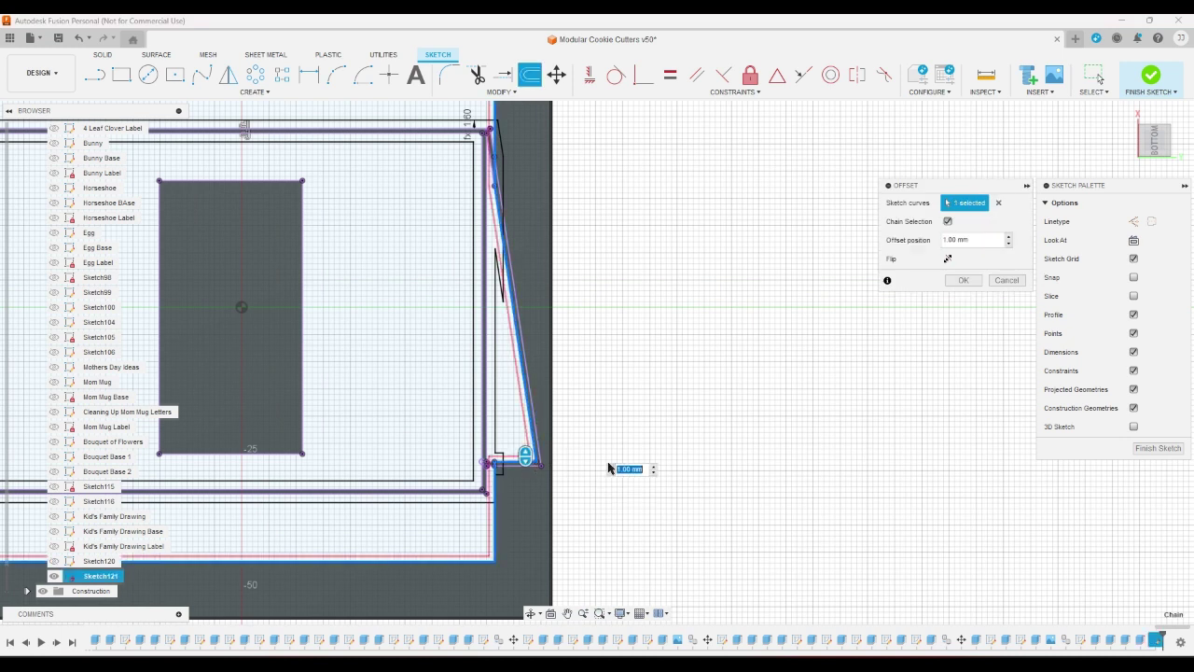
pyautogui.write('w')
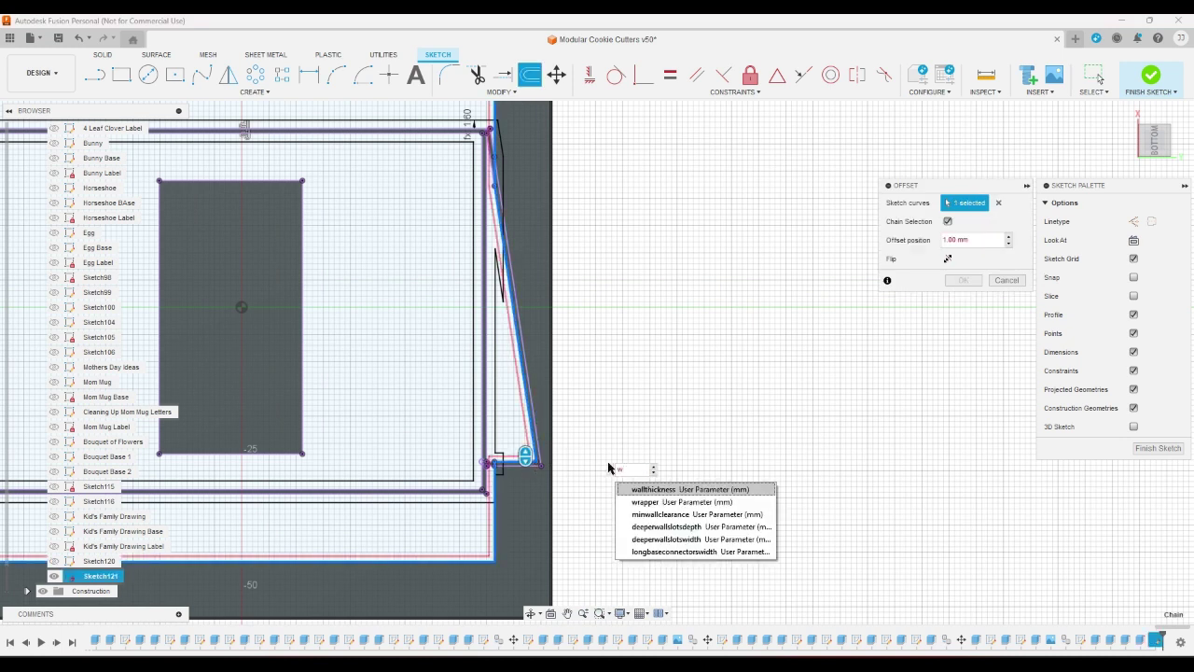
pyautogui.press('Return')
pyautogui.press('Return')
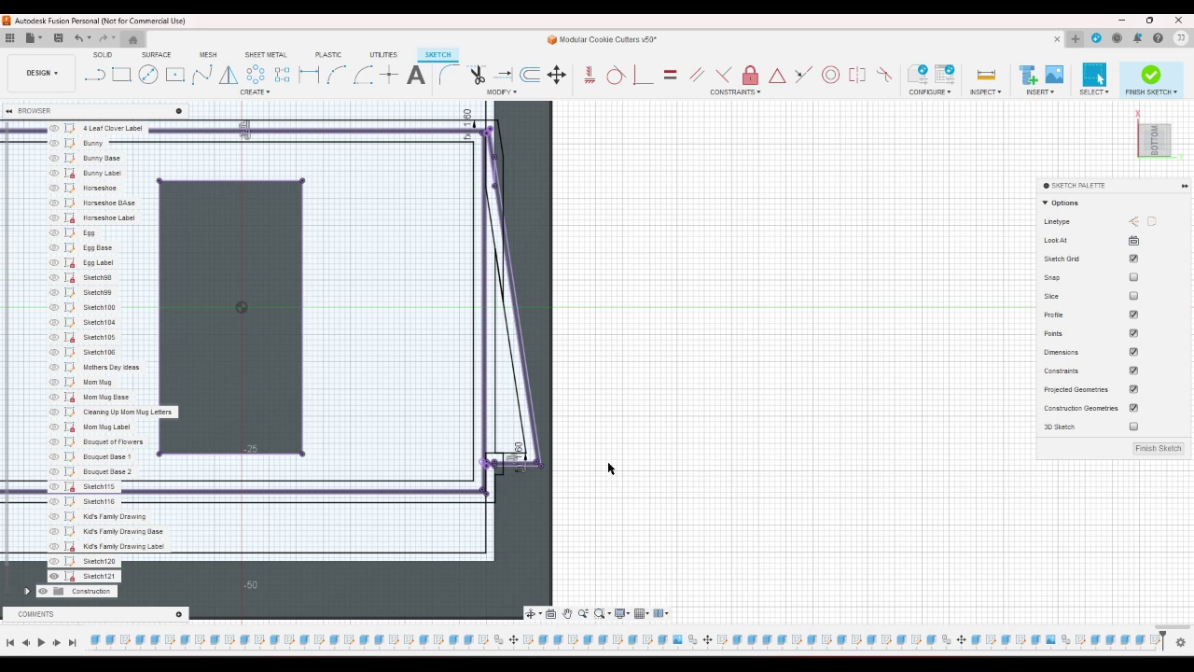
pyautogui.scroll(-5, 717, 469)
pyautogui.scroll(3, 338, 505)
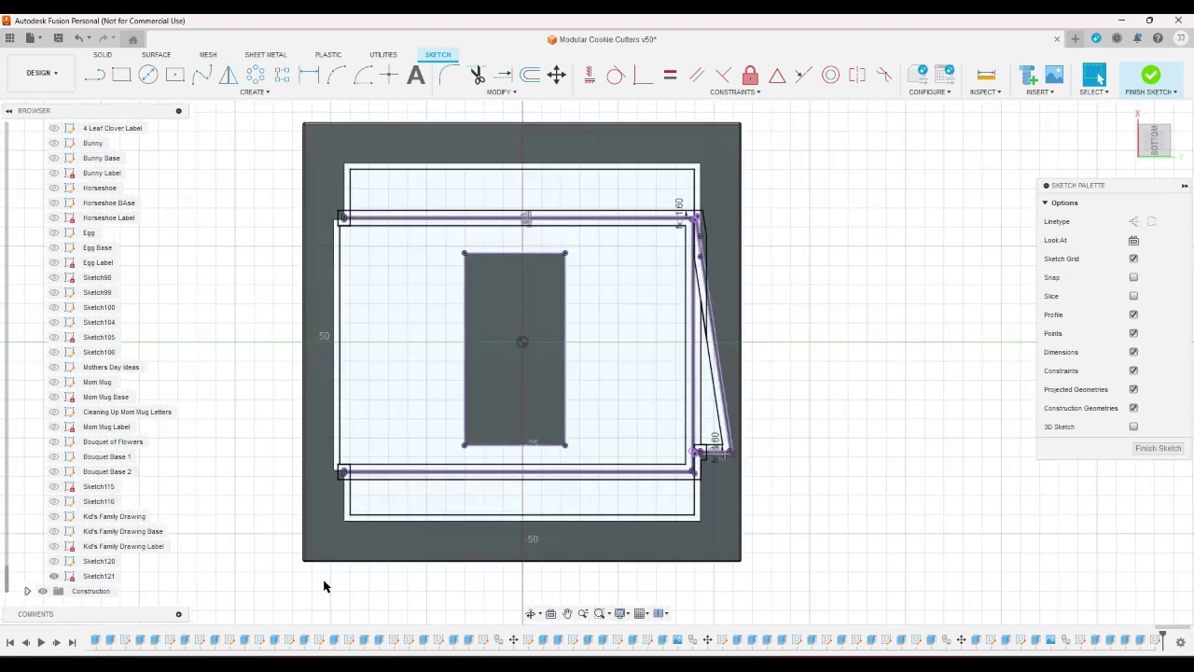
# Step: Offset the stencil text block's rectangle outward by the wallthickness parameter
pyautogui.click(529, 82)
pyautogui.click(508, 254)
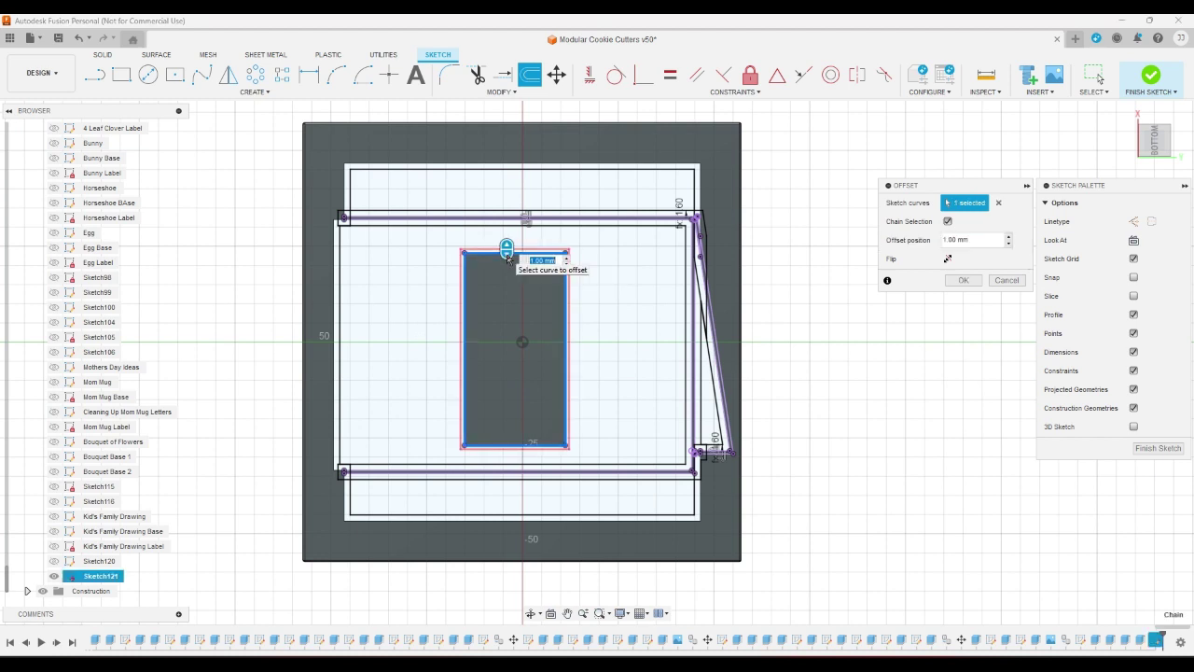
pyautogui.write('w')
pyautogui.press('Return')
pyautogui.press('Return')
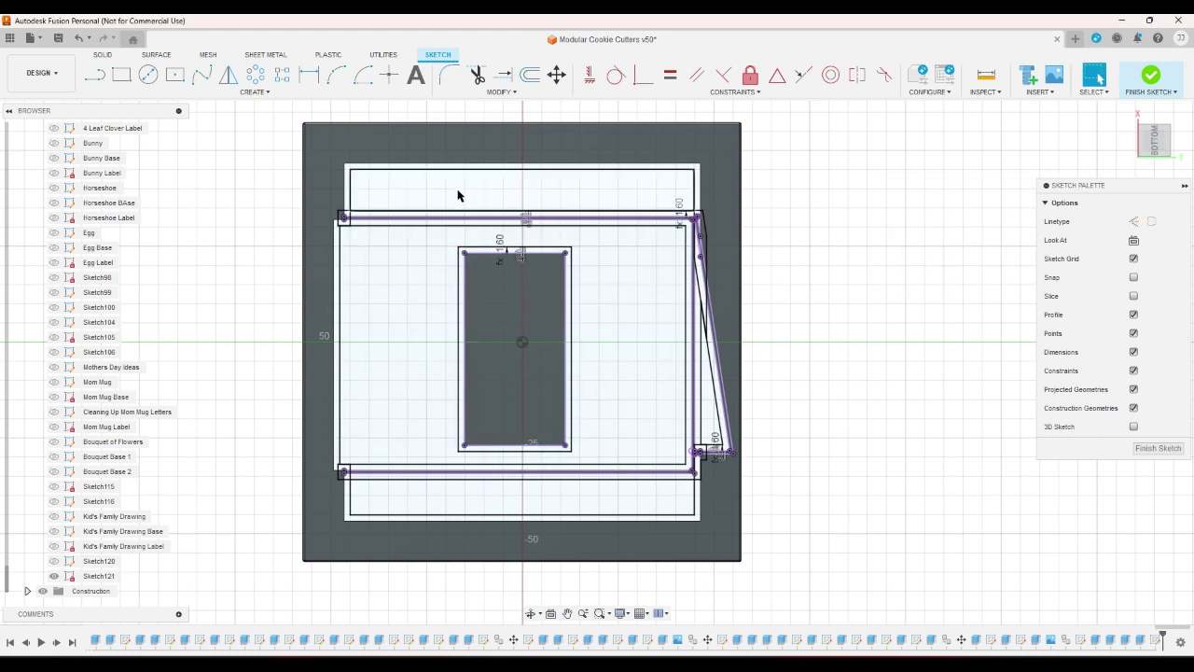
# Step: Delete the leftover offset lines of the base opening above the card outline
pyautogui.scroll(2, 386, 253)
pyautogui.scroll(2, 324, 255)
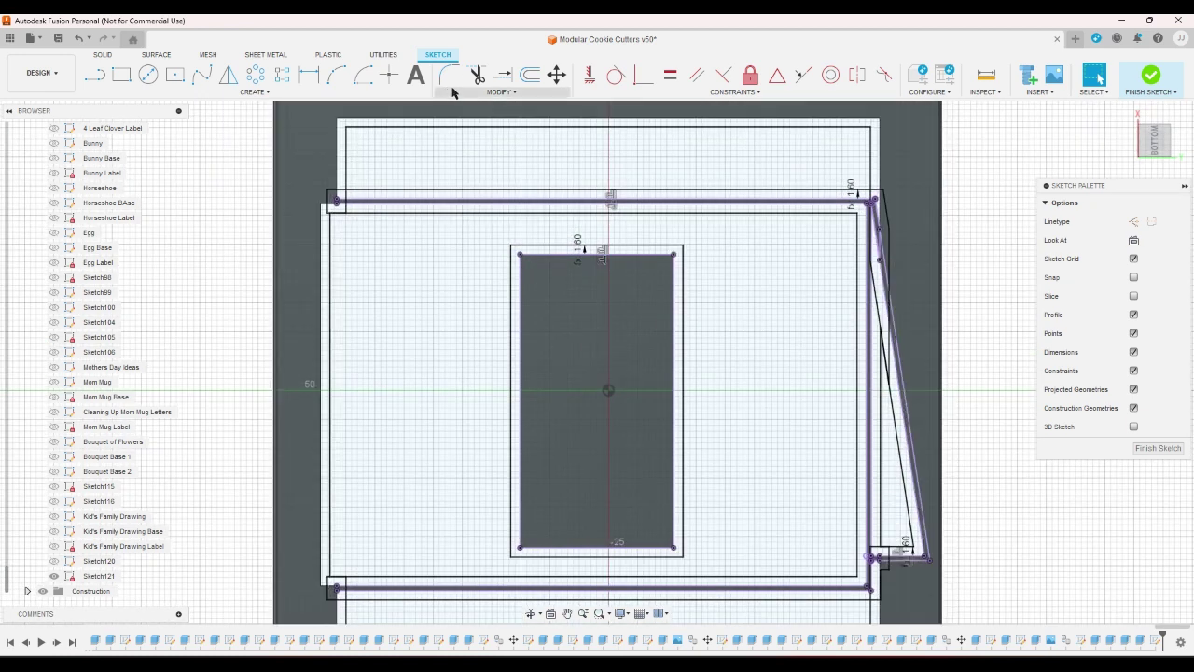
pyautogui.click(476, 75)
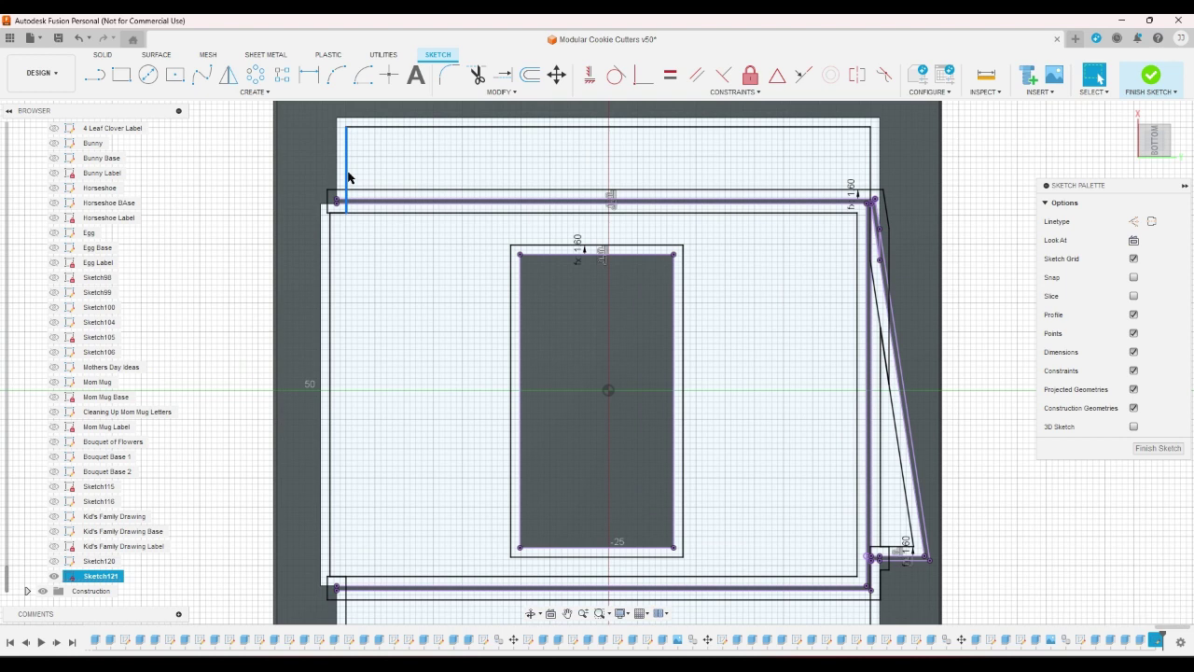
pyautogui.click(348, 177)
pyautogui.click(597, 128)
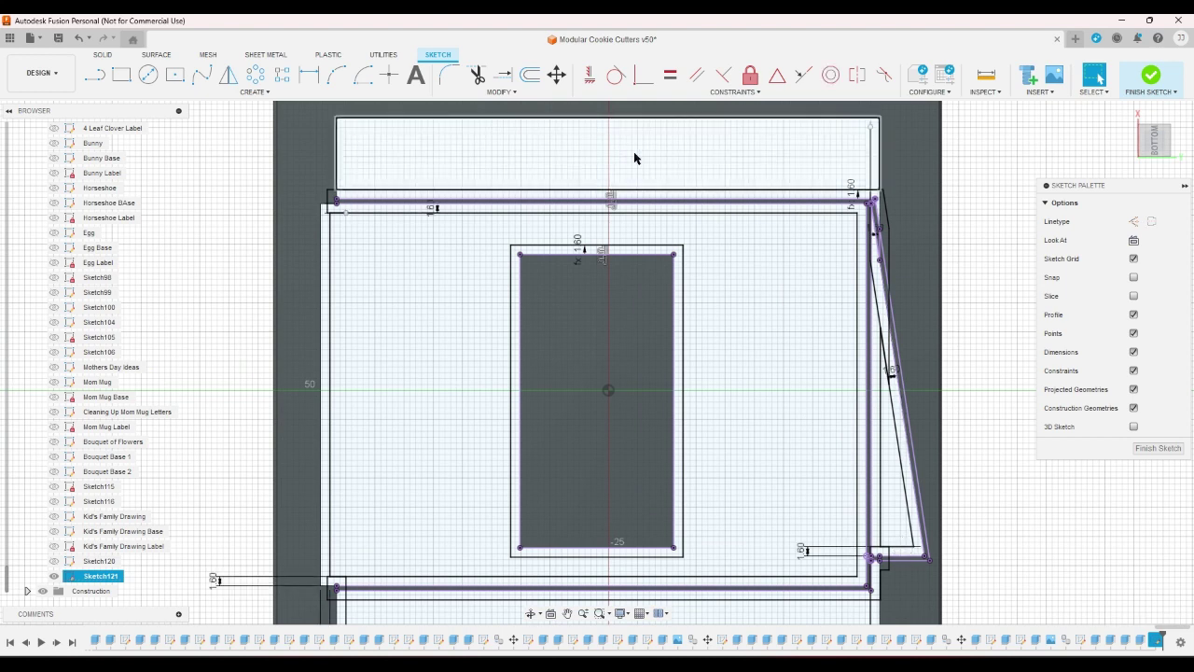
pyautogui.click(869, 152)
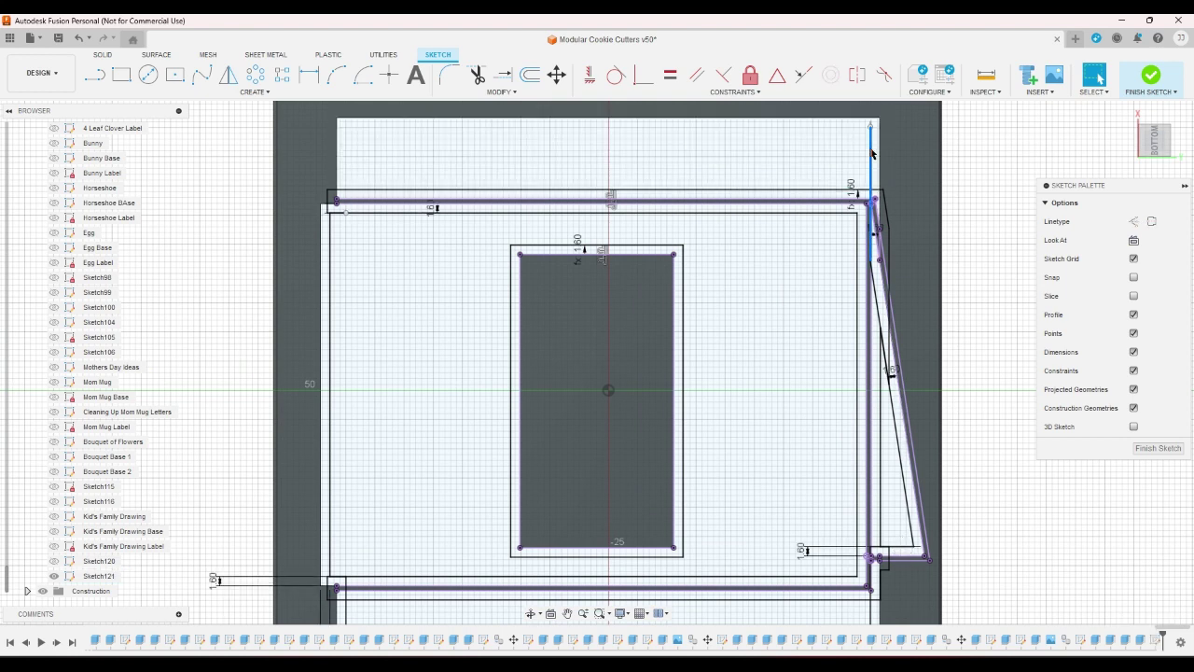
# Step: Delete the leftover offset lines of the base opening below the card outline
pyautogui.scroll(-3, 838, 362)
pyautogui.scroll(4, 874, 572)
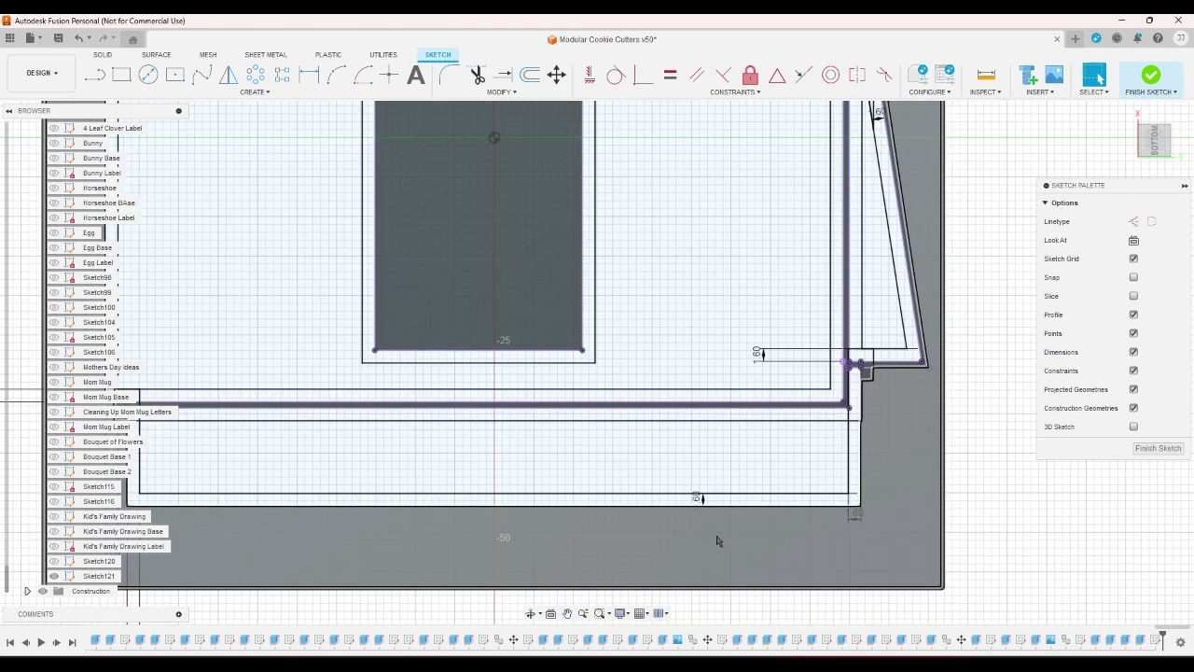
pyautogui.scroll(-2, 371, 530)
pyautogui.click(210, 484)
pyautogui.press('Delete')
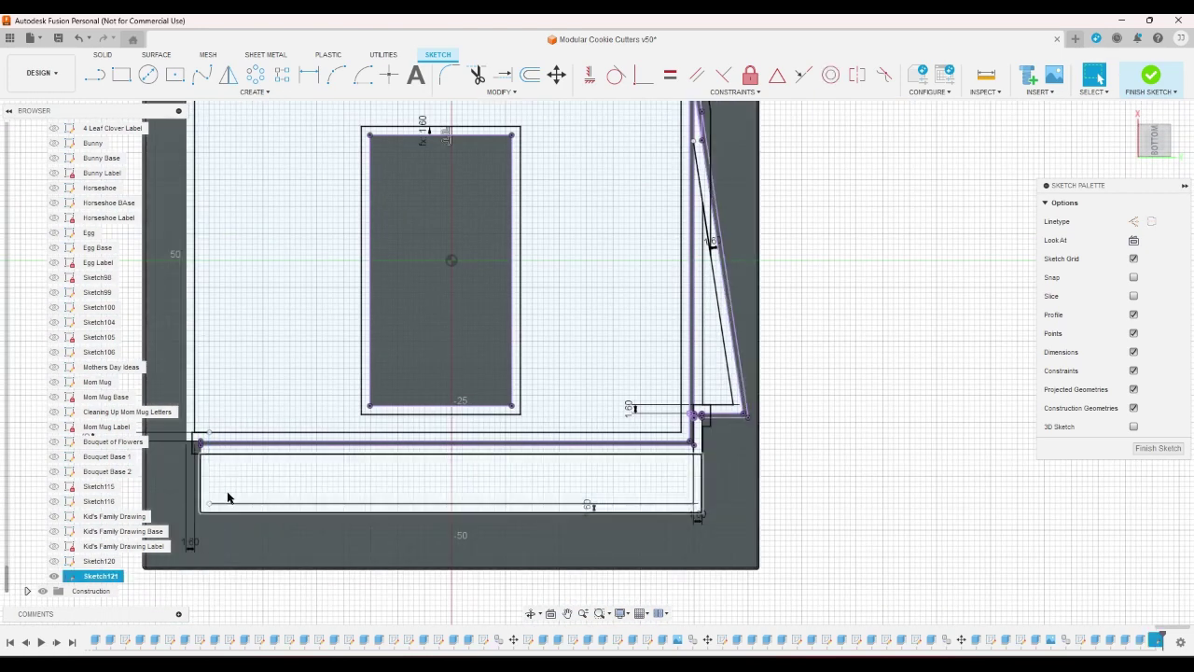
pyautogui.click(235, 505)
pyautogui.press('Delete')
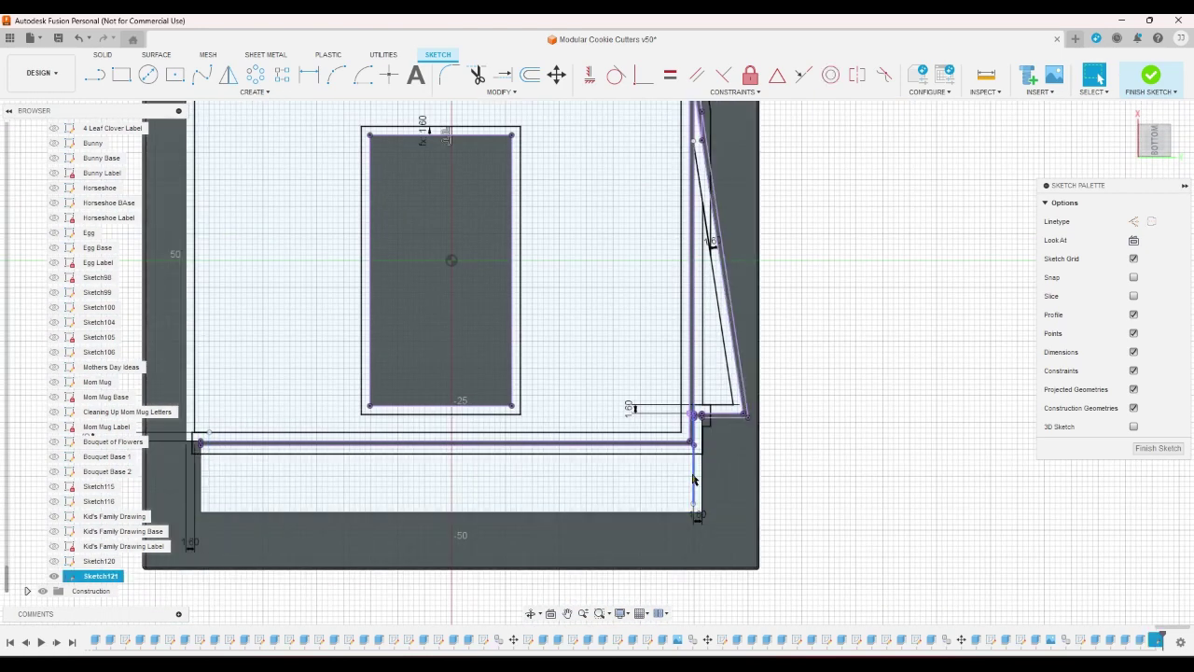
# Step: Delete the short stepped offset segments around the corner where the flap's wide end meets the card wall
pyautogui.scroll(8, 705, 425)
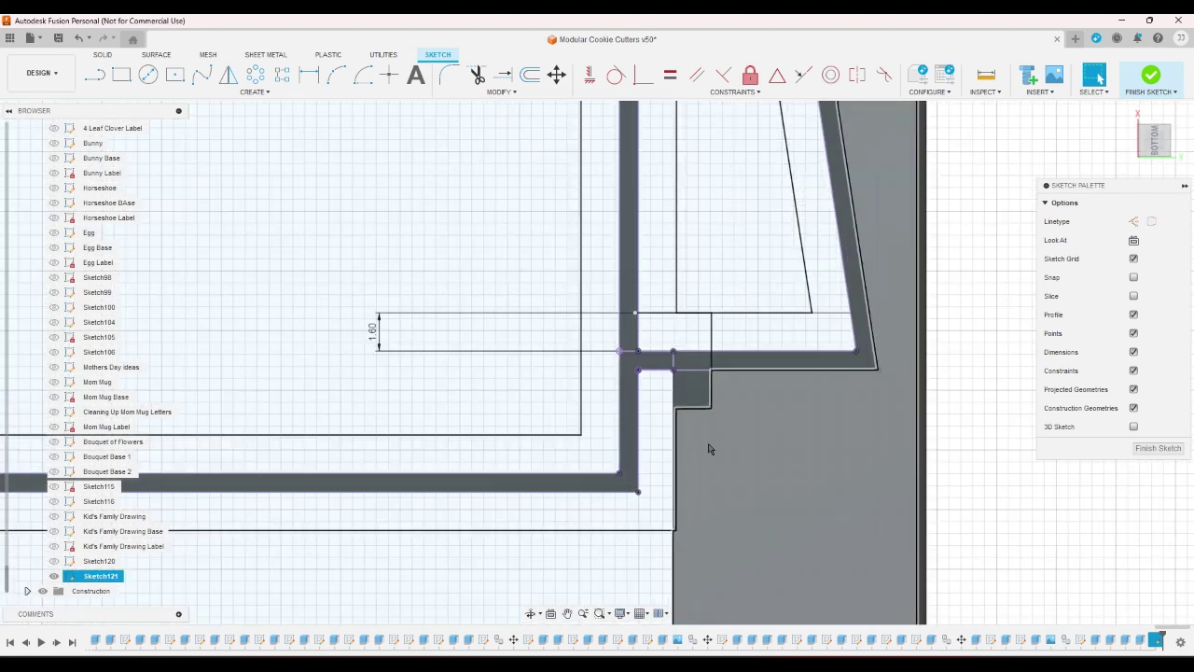
pyautogui.scroll(2, 708, 449)
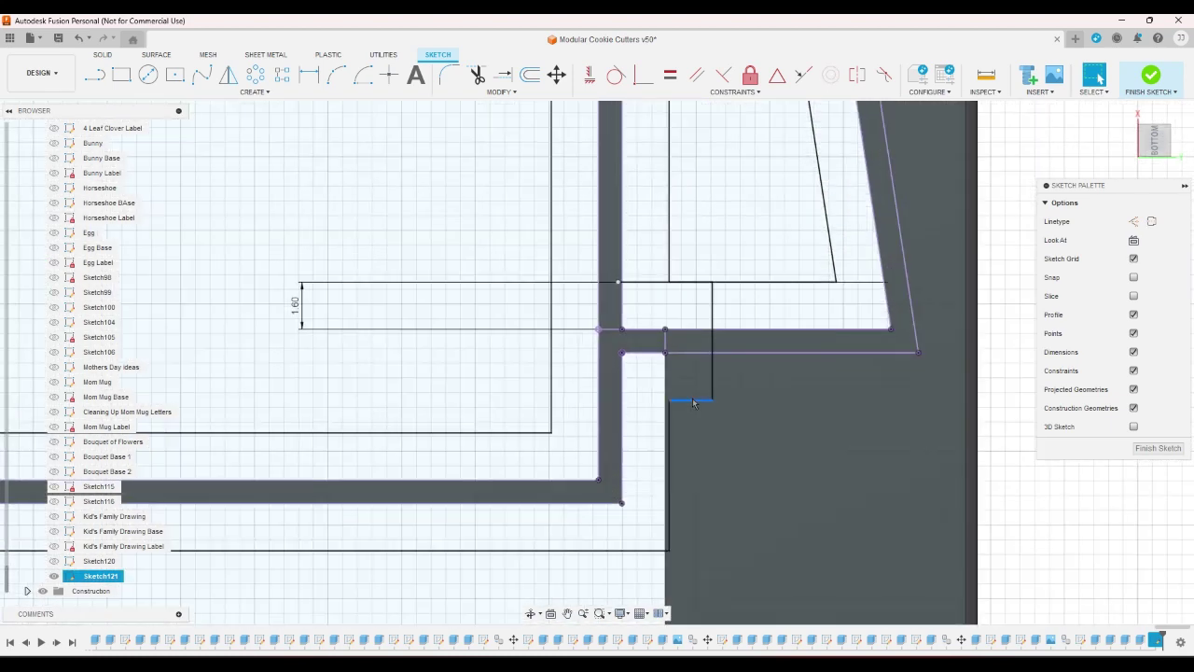
pyautogui.click(693, 402)
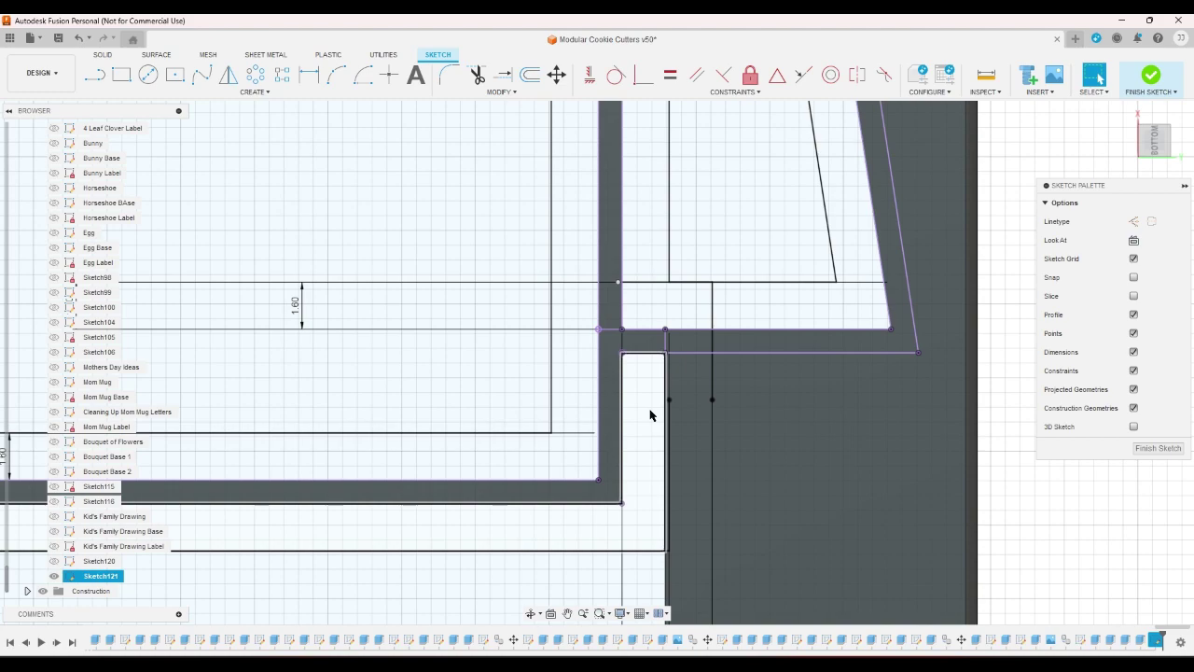
pyautogui.click(715, 305)
pyautogui.press('Delete')
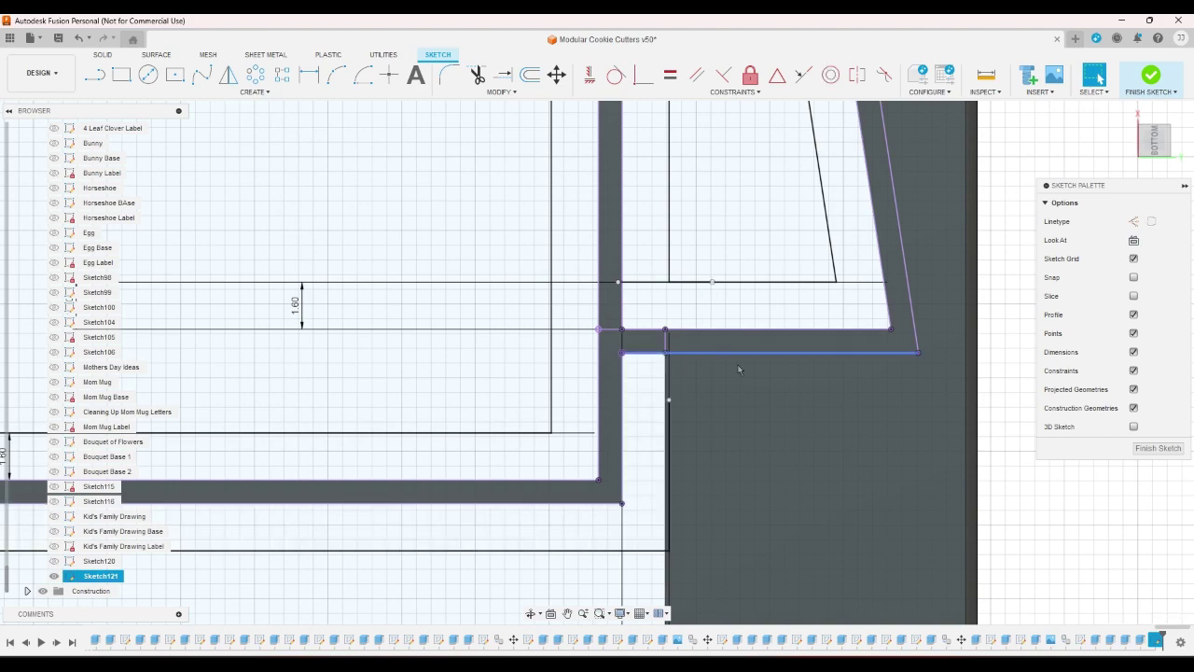
# Step: Remove the stray vertical offset line crossing the flap and trim the sloped inner offset line near the flap's narrow end
pyautogui.scroll(-4, 765, 531)
pyautogui.scroll(-3, 786, 538)
pyautogui.scroll(6, 794, 319)
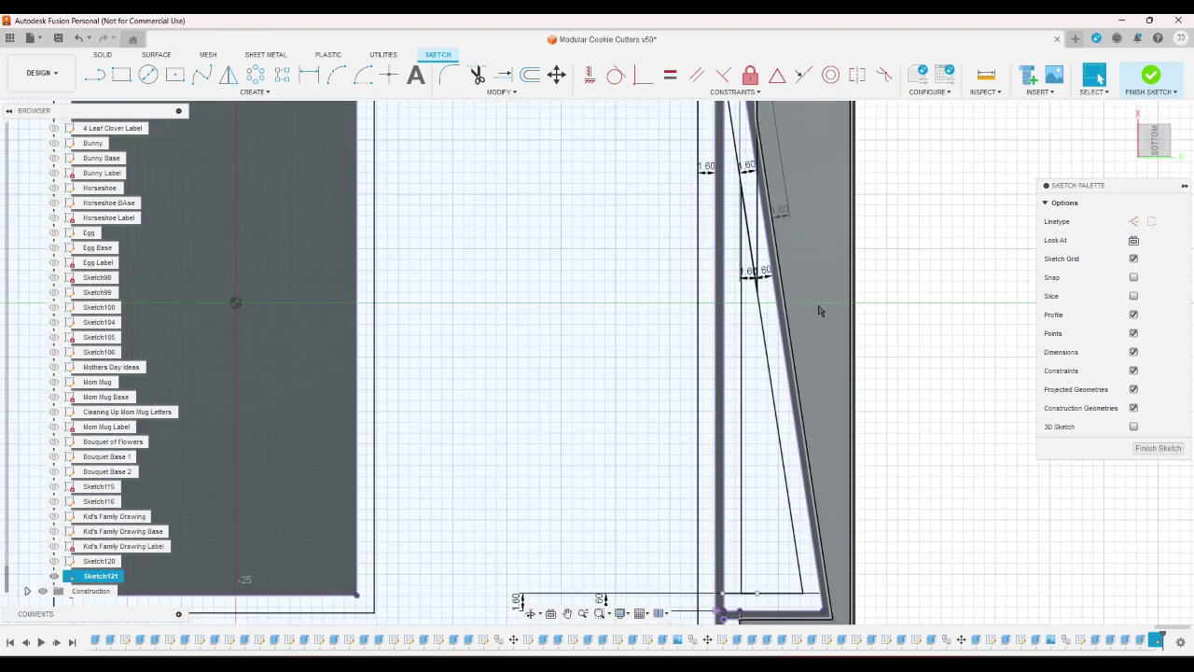
pyautogui.scroll(-4, 793, 319)
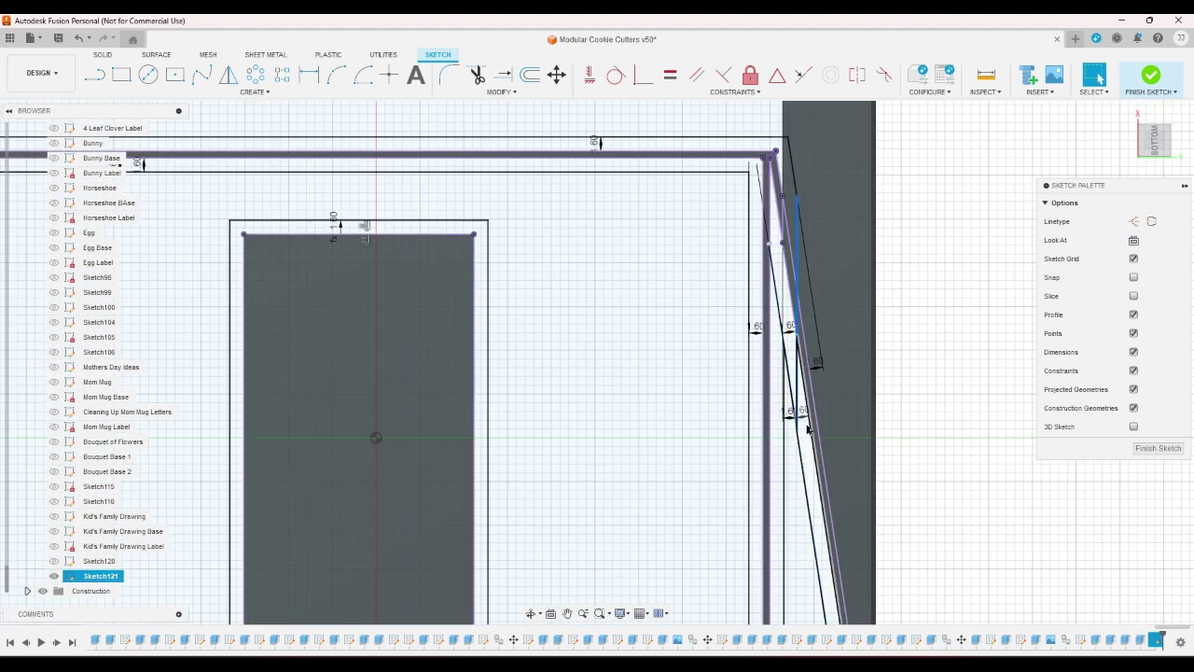
pyautogui.scroll(4, 770, 299)
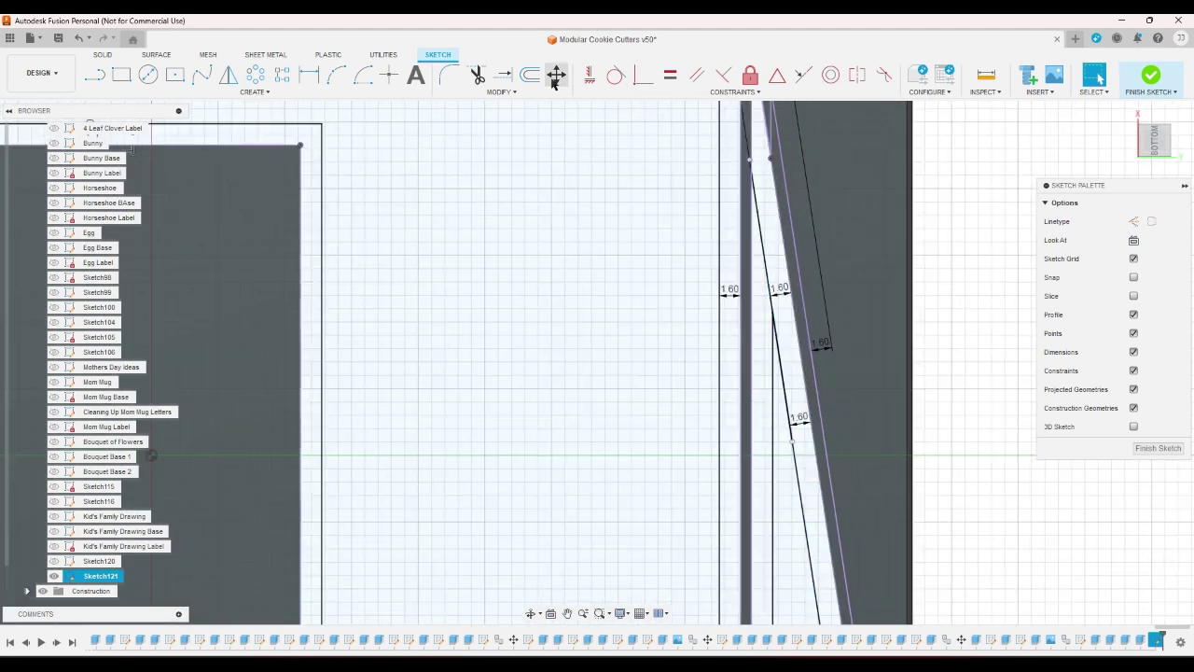
pyautogui.click(476, 74)
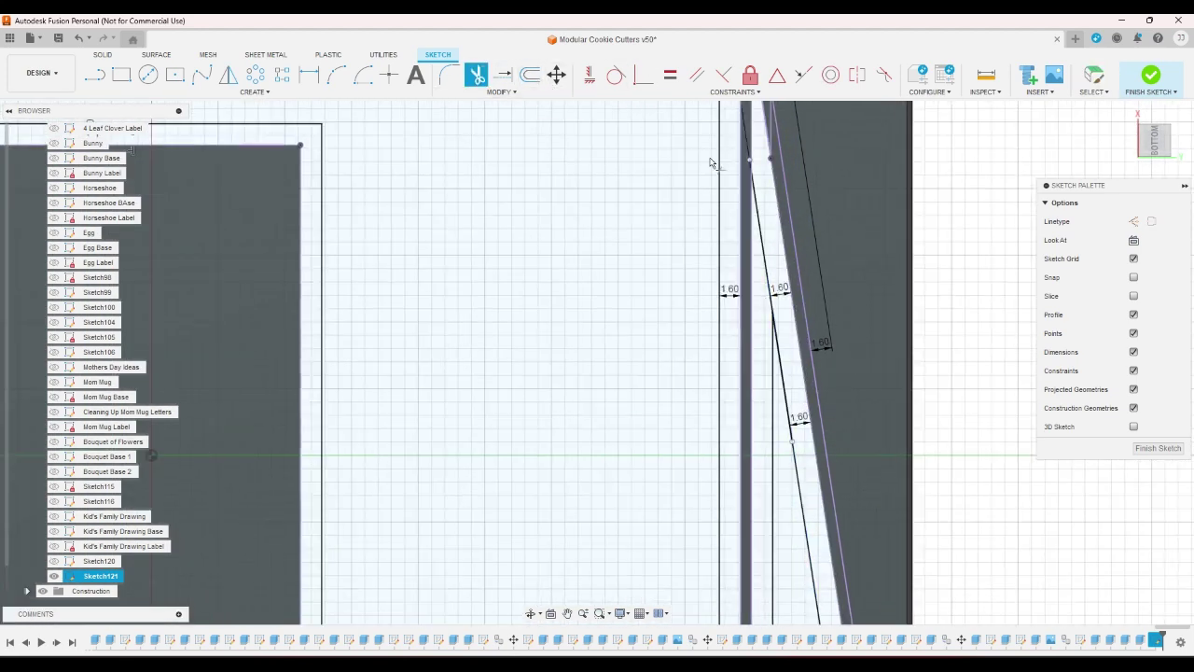
pyautogui.click(765, 235)
pyautogui.rightClick(676, 197)
pyautogui.click(716, 203)
# Step: Delete the sloped outer offset line beside the flap's narrow end
pyautogui.scroll(2, 757, 140)
pyautogui.scroll(3, 752, 177)
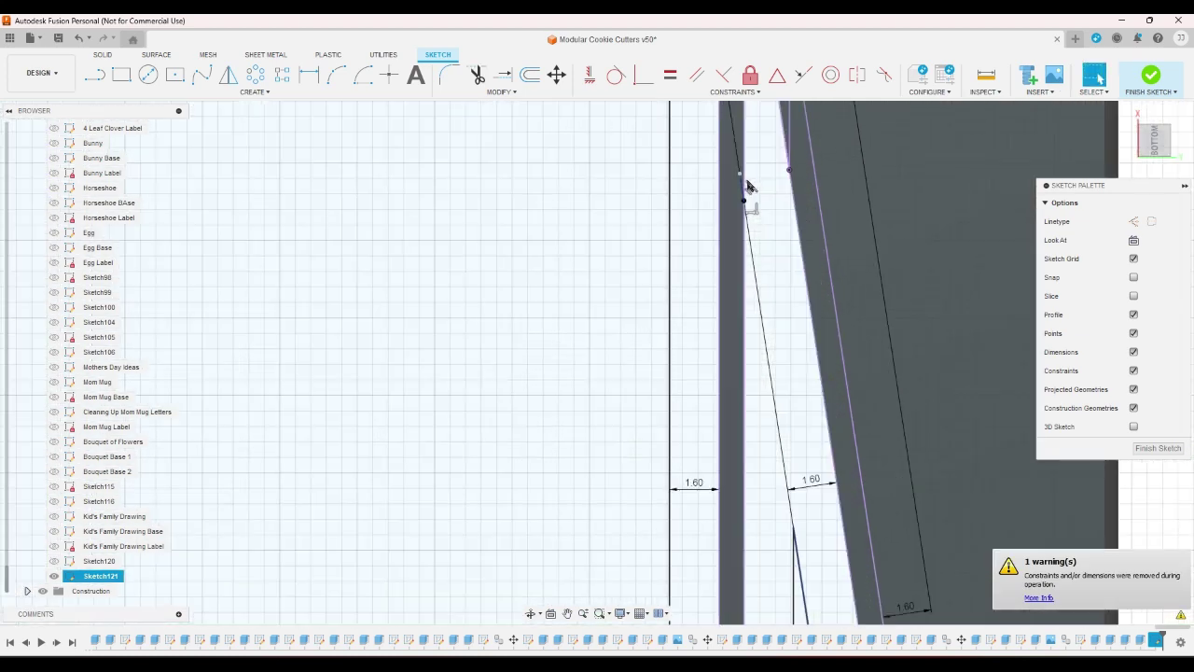
pyautogui.scroll(-5, 710, 336)
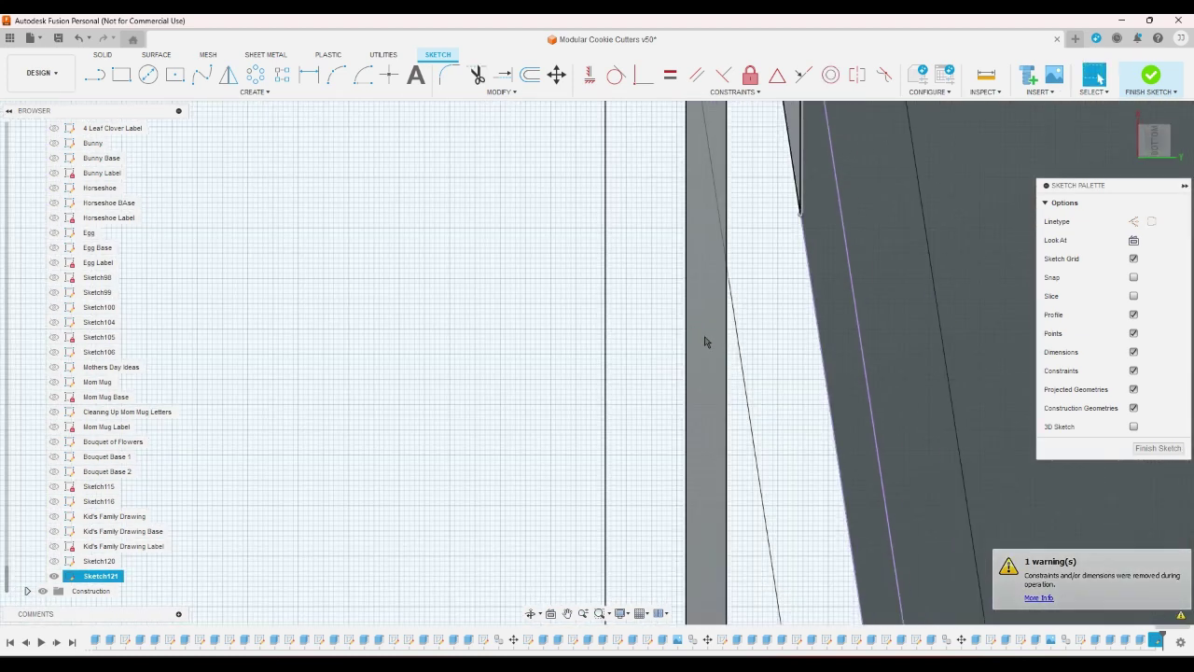
pyautogui.scroll(-2, 965, 378)
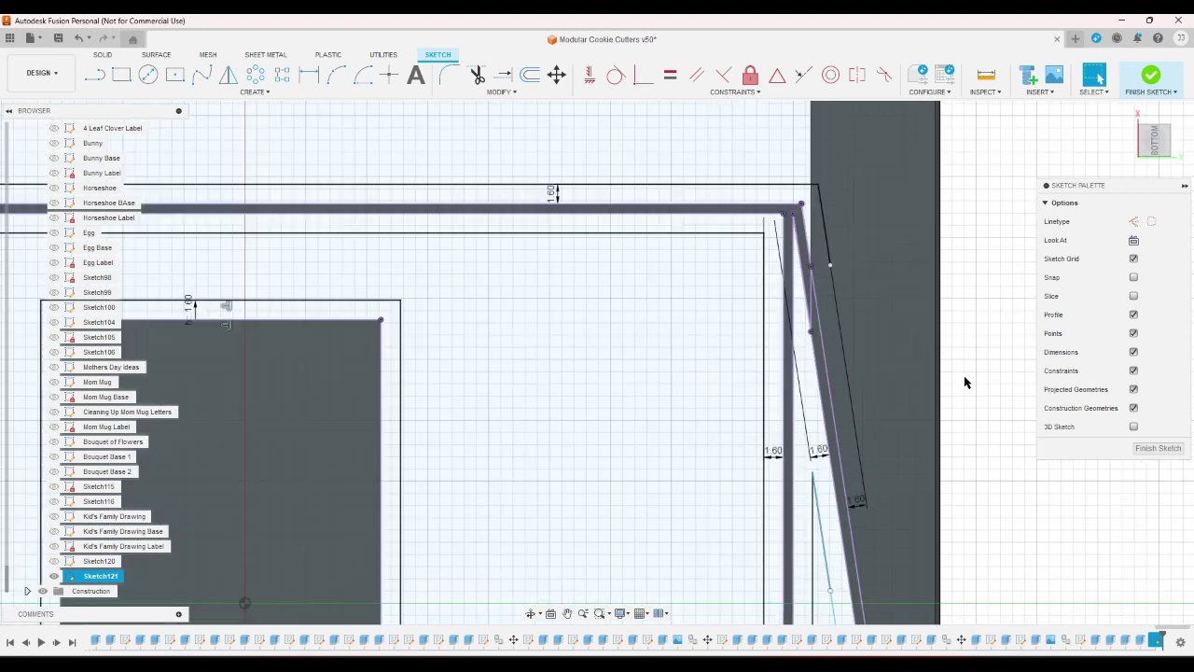
pyautogui.scroll(2, 849, 258)
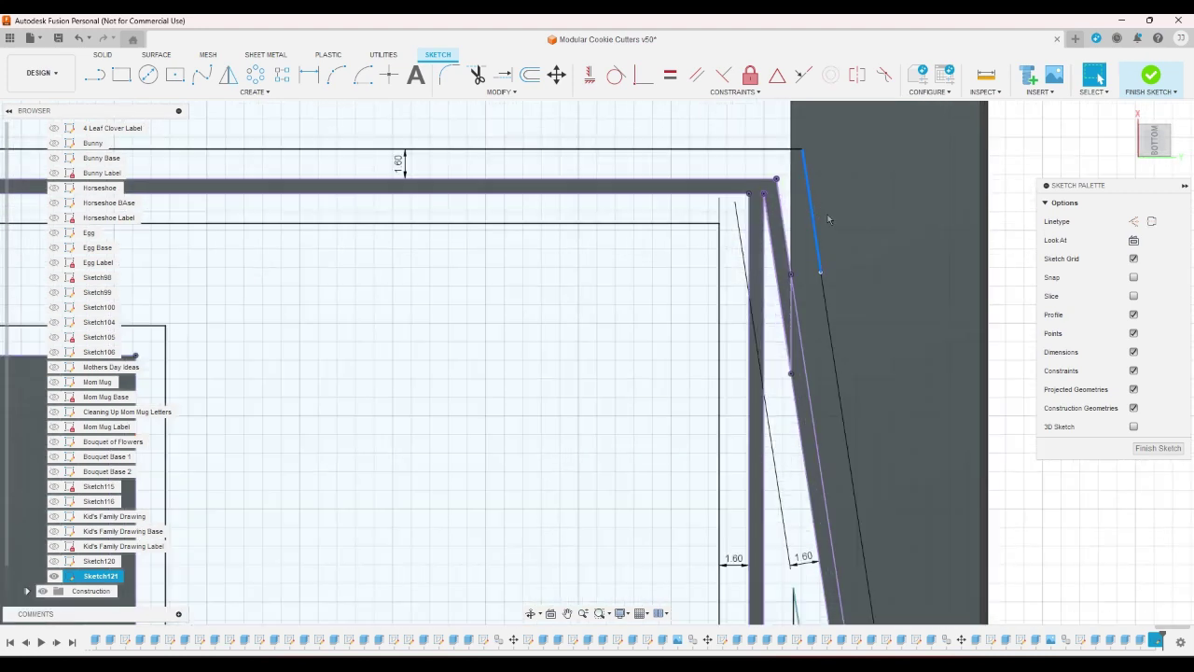
pyautogui.press('Delete')
# Step: Check the closed profiles along the card walls, the flap and the open side of the card outline
pyautogui.click(789, 165)
pyautogui.scroll(-4, 844, 260)
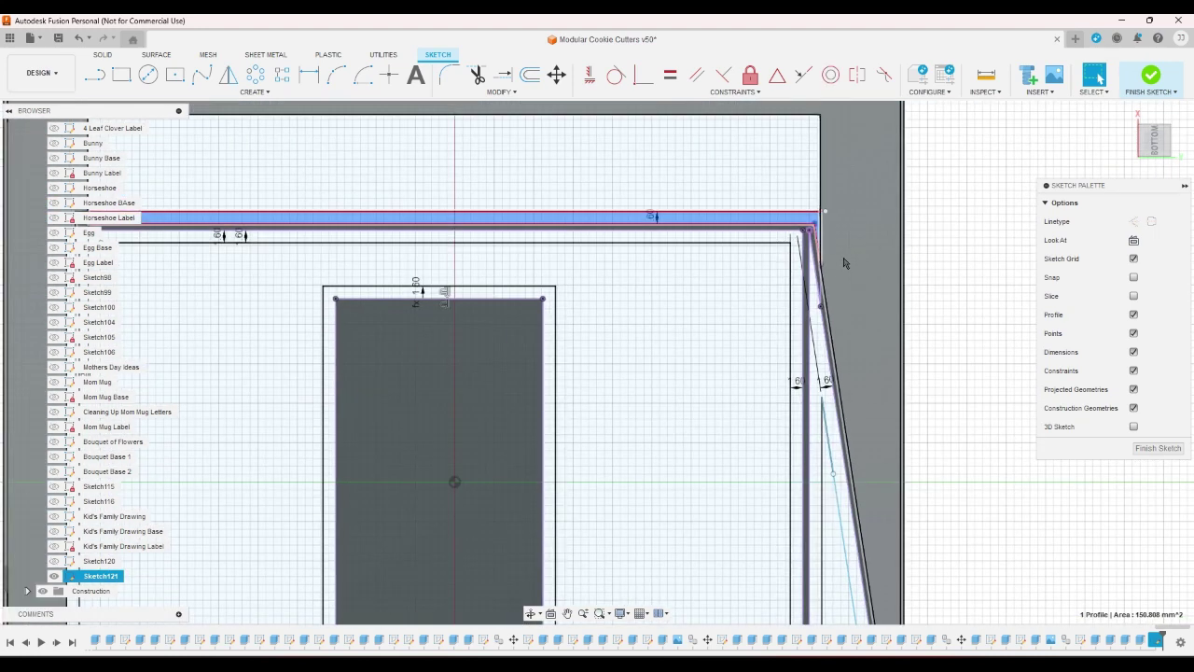
pyautogui.click(823, 358)
pyautogui.scroll(-5, 819, 326)
pyautogui.scroll(3, 809, 450)
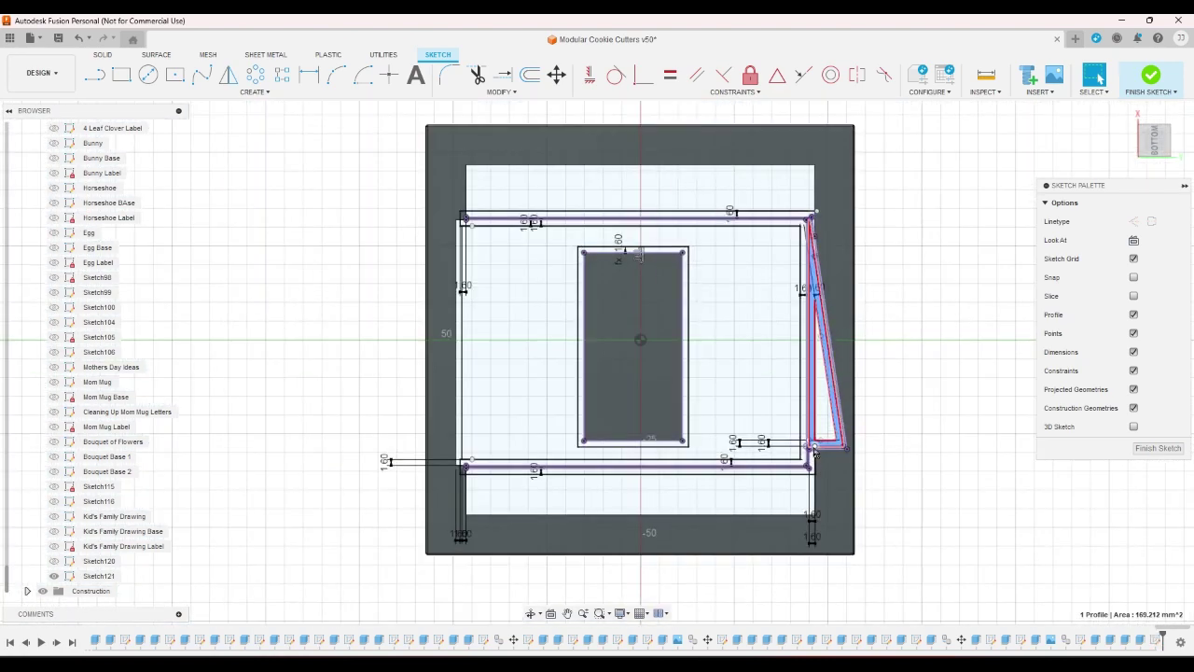
pyautogui.scroll(2, 808, 450)
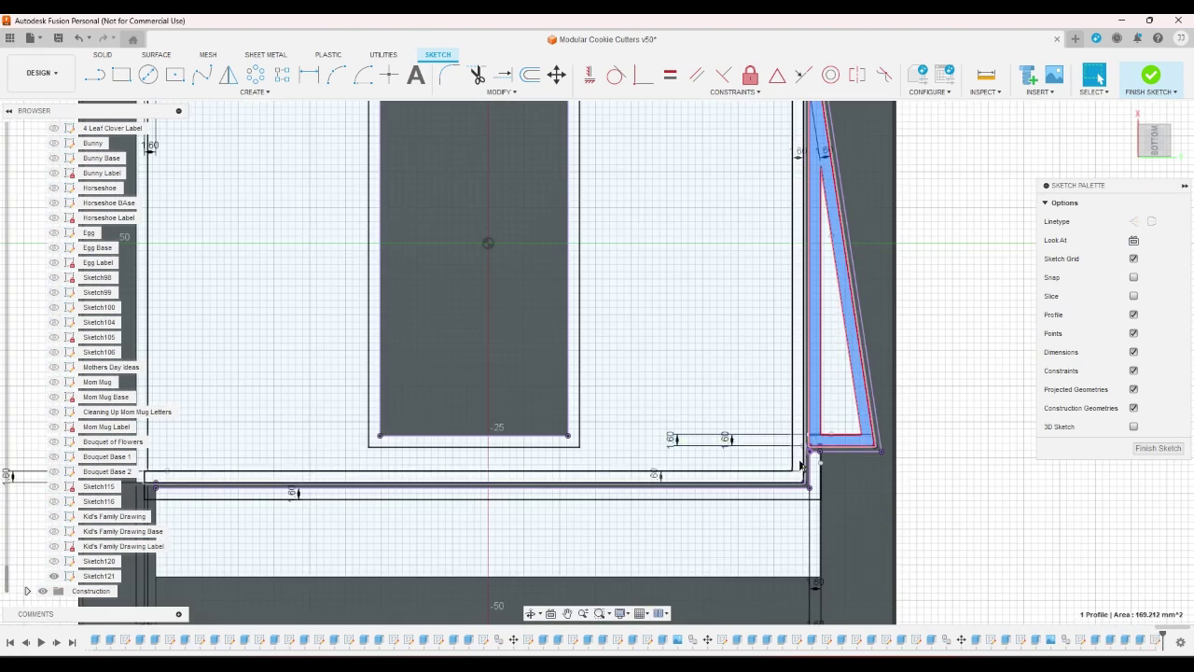
pyautogui.scroll(-5, 800, 471)
pyautogui.scroll(4, 541, 212)
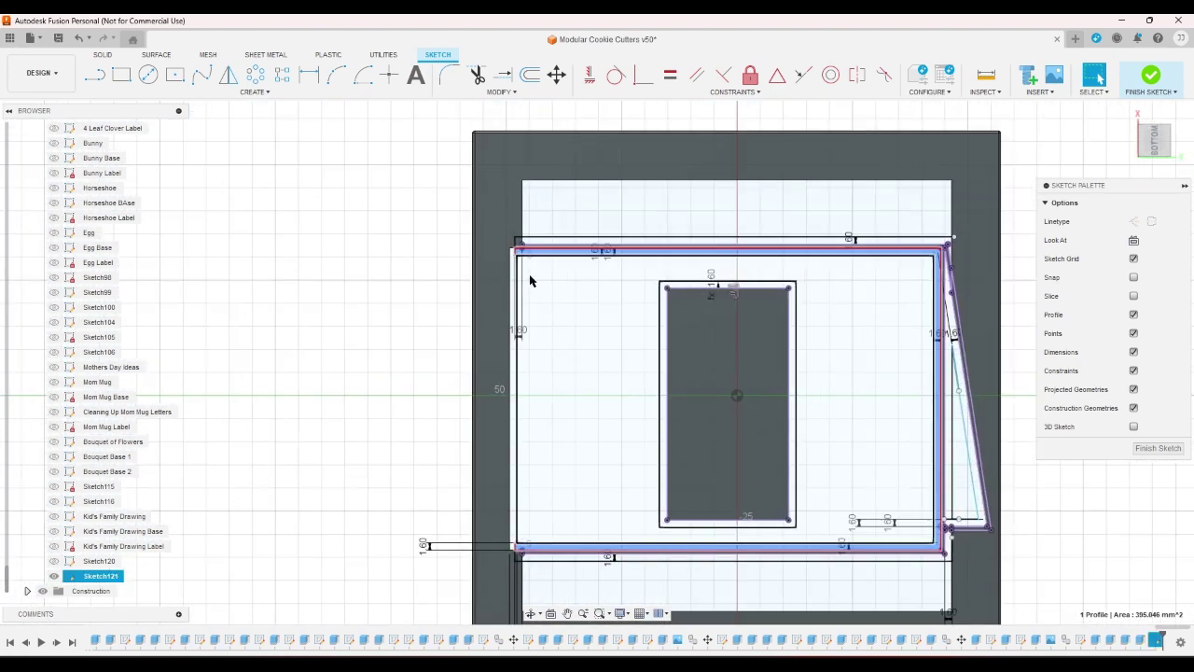
pyautogui.click(541, 213)
pyautogui.scroll(2, 541, 209)
pyautogui.click(532, 206)
pyautogui.scroll(-2, 513, 205)
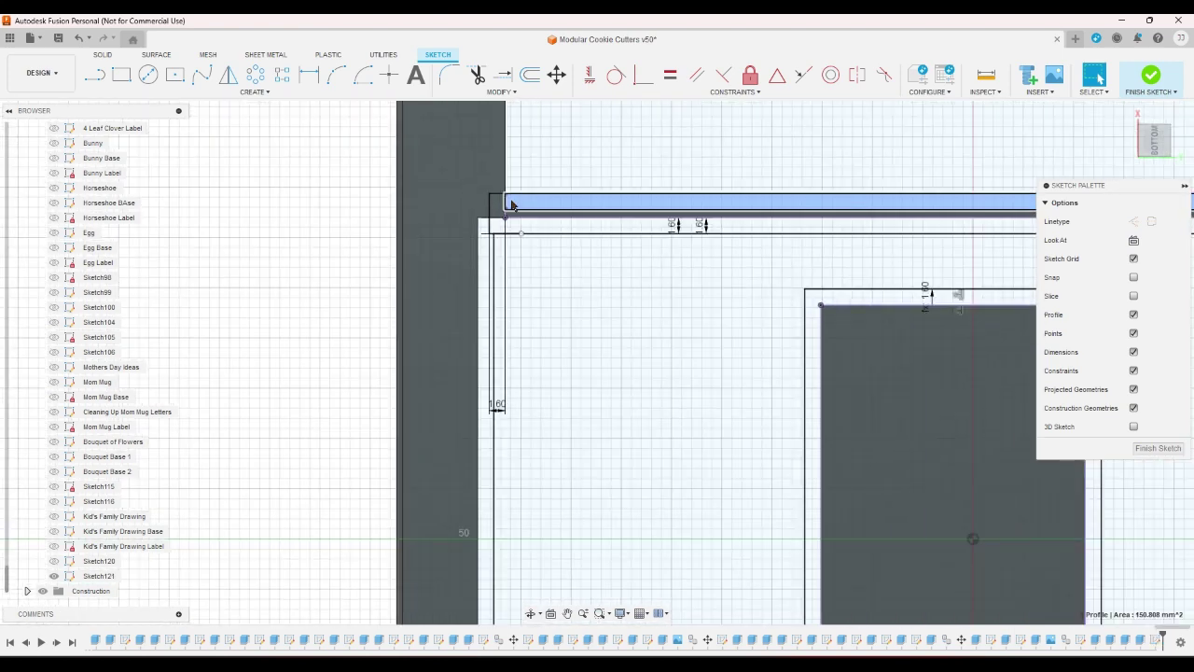
pyautogui.scroll(-2, 484, 247)
pyautogui.scroll(2, 485, 247)
pyautogui.click(482, 280)
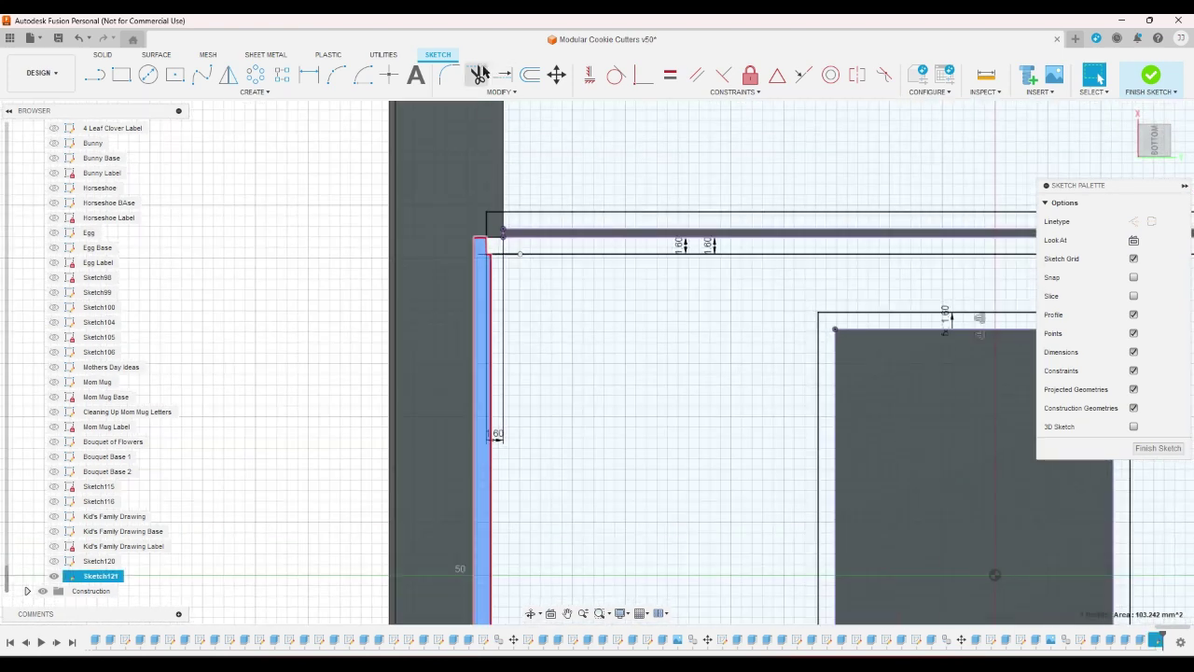
# Step: Trim the overhanging ends of the inner card wall offset lines at the two corners opposite the flap
pyautogui.scroll(4, 480, 202)
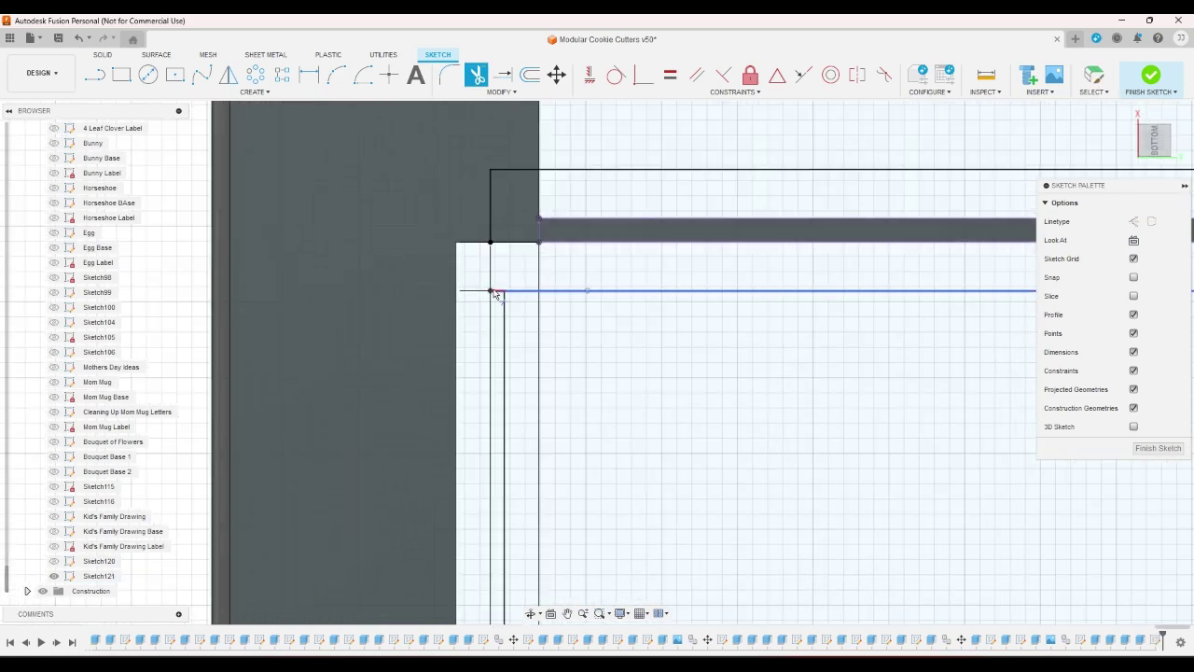
pyautogui.scroll(-5, 495, 394)
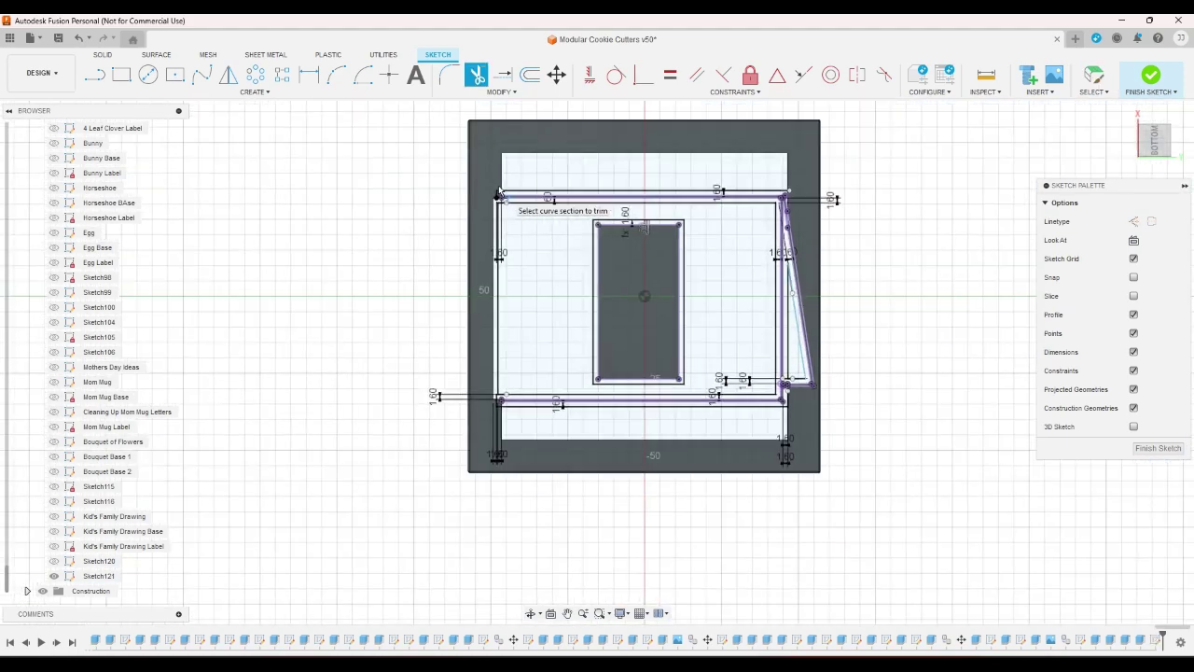
pyautogui.scroll(5, 495, 394)
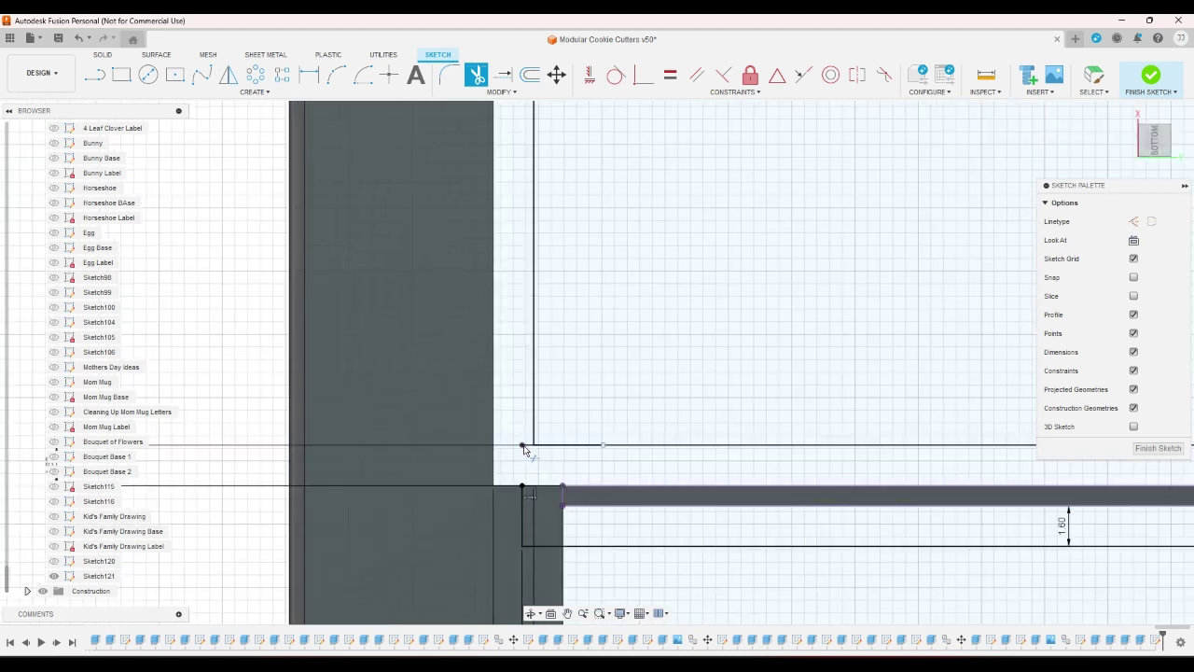
pyautogui.click(527, 445)
pyautogui.rightClick(514, 419)
pyautogui.click(549, 420)
pyautogui.press('Escape')
pyautogui.scroll(-5, 518, 457)
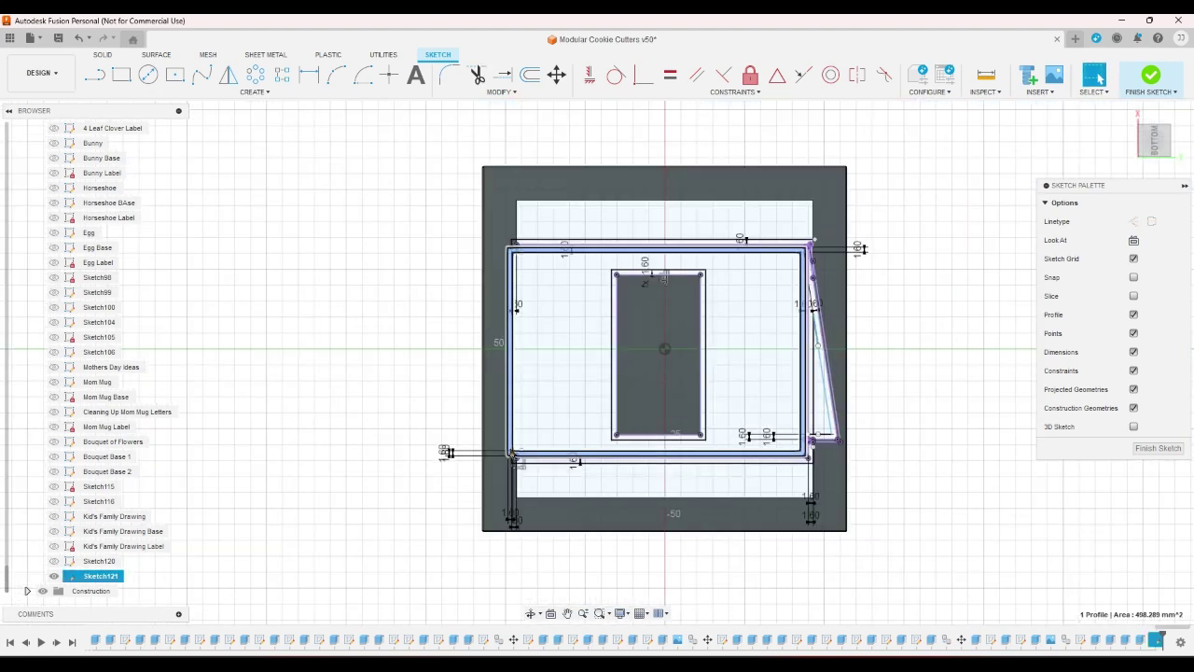
pyautogui.scroll(2, 886, 484)
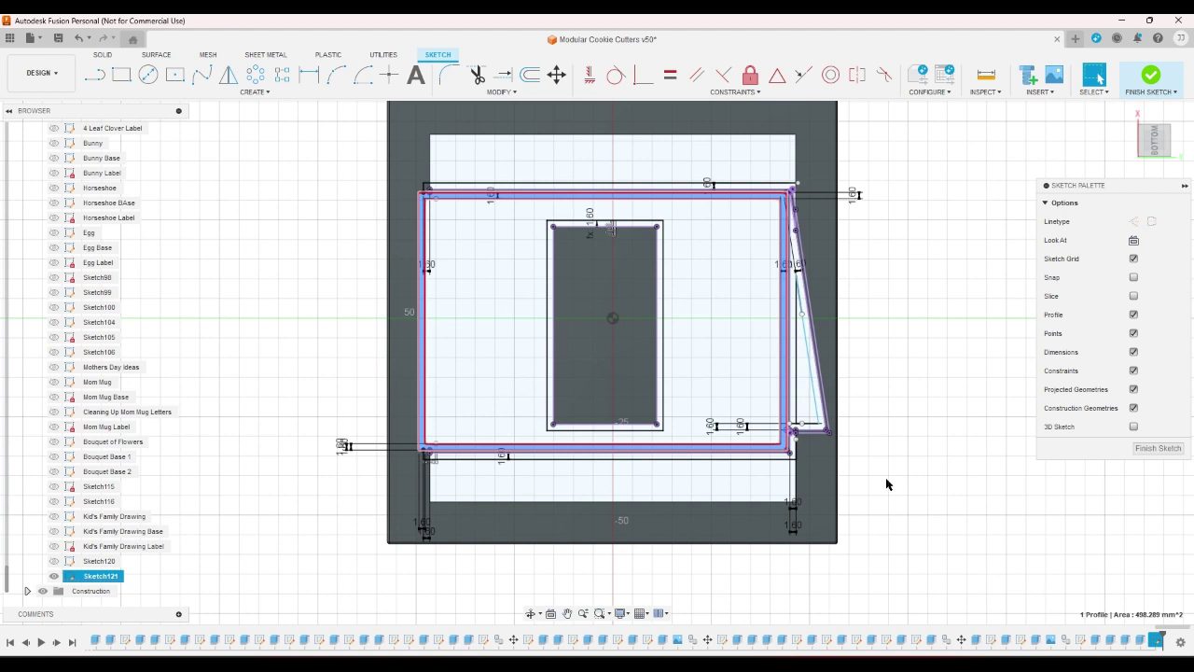
pyautogui.scroll(1, 576, 487)
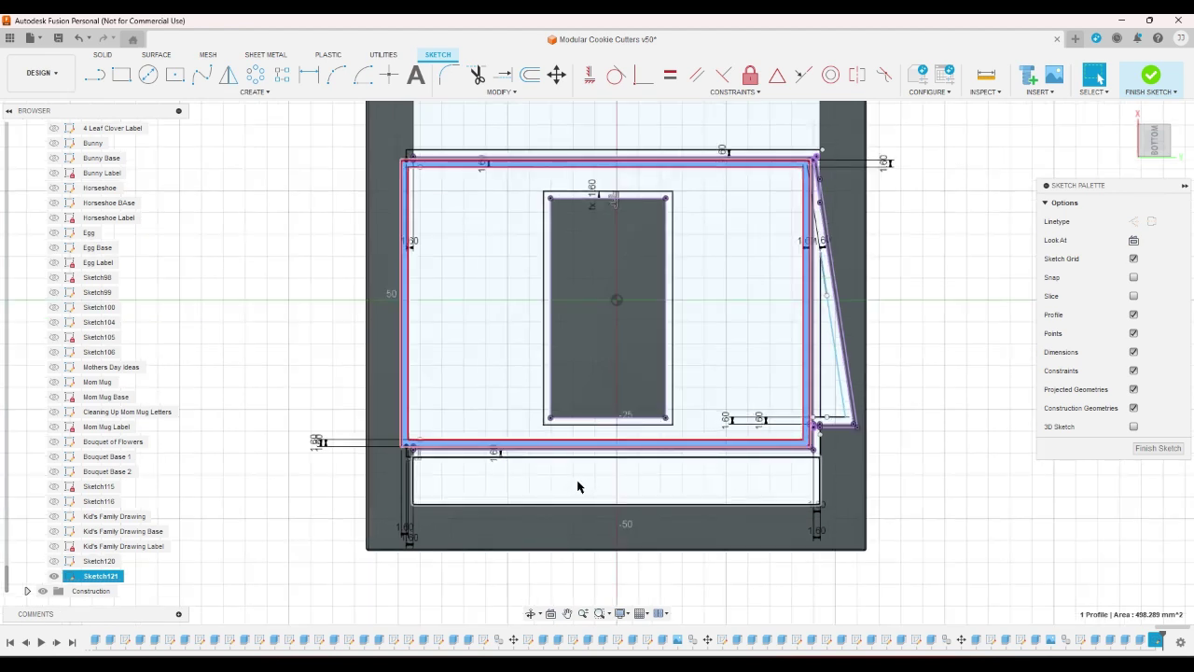
pyautogui.click(1150, 77)
pyautogui.click(58, 40)
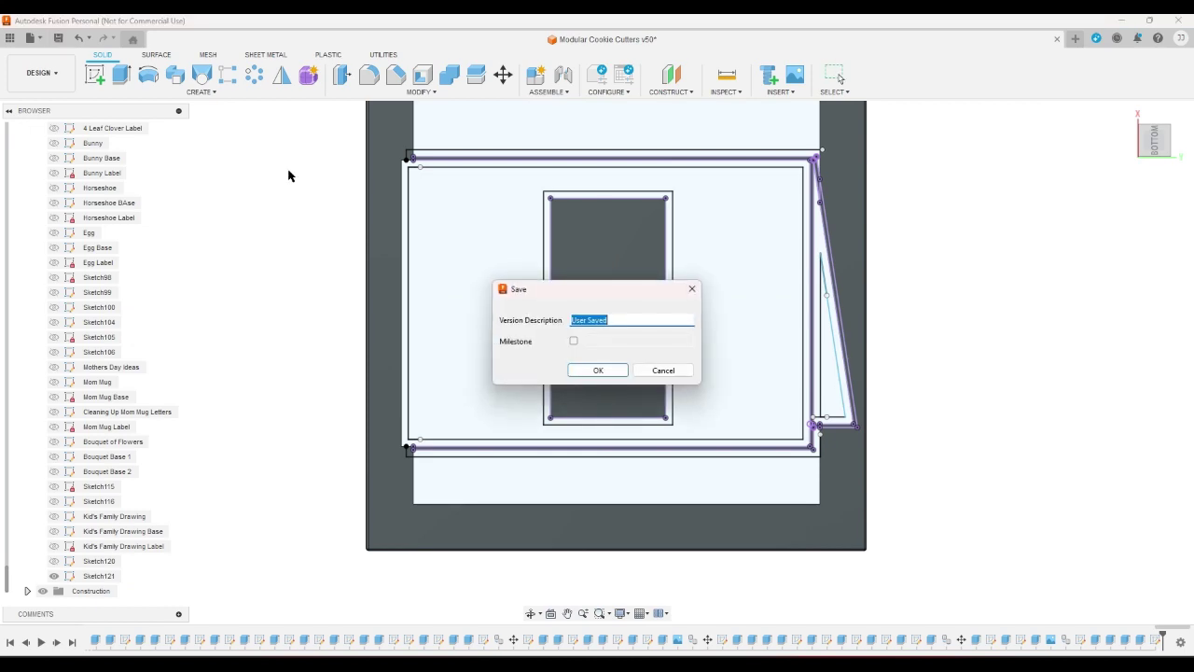
pyautogui.click(660, 370)
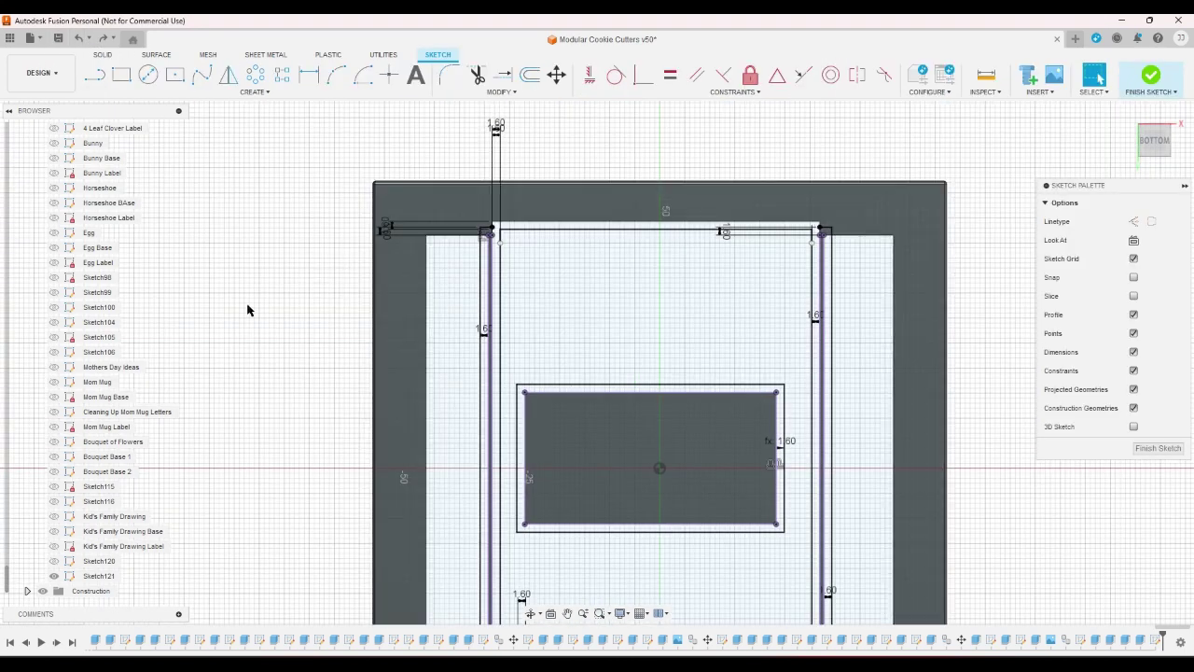
# Step: Try to join the text block outline's upper corners to the inner card wall corners with construction lines
pyautogui.click(93, 77)
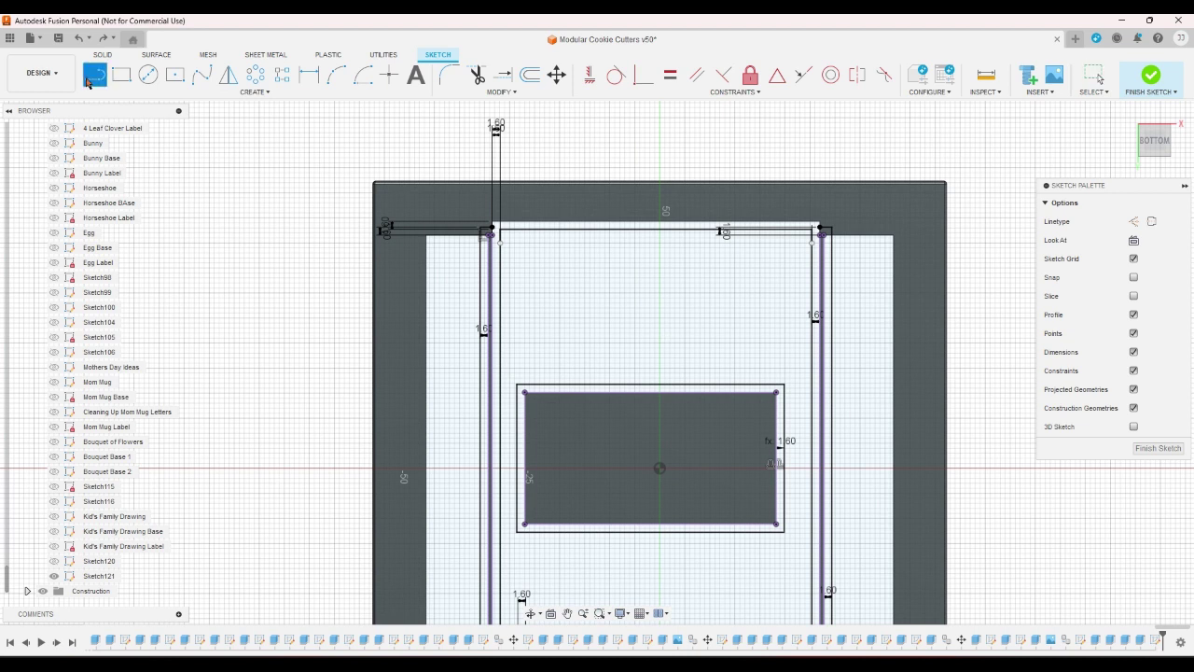
pyautogui.click(518, 387)
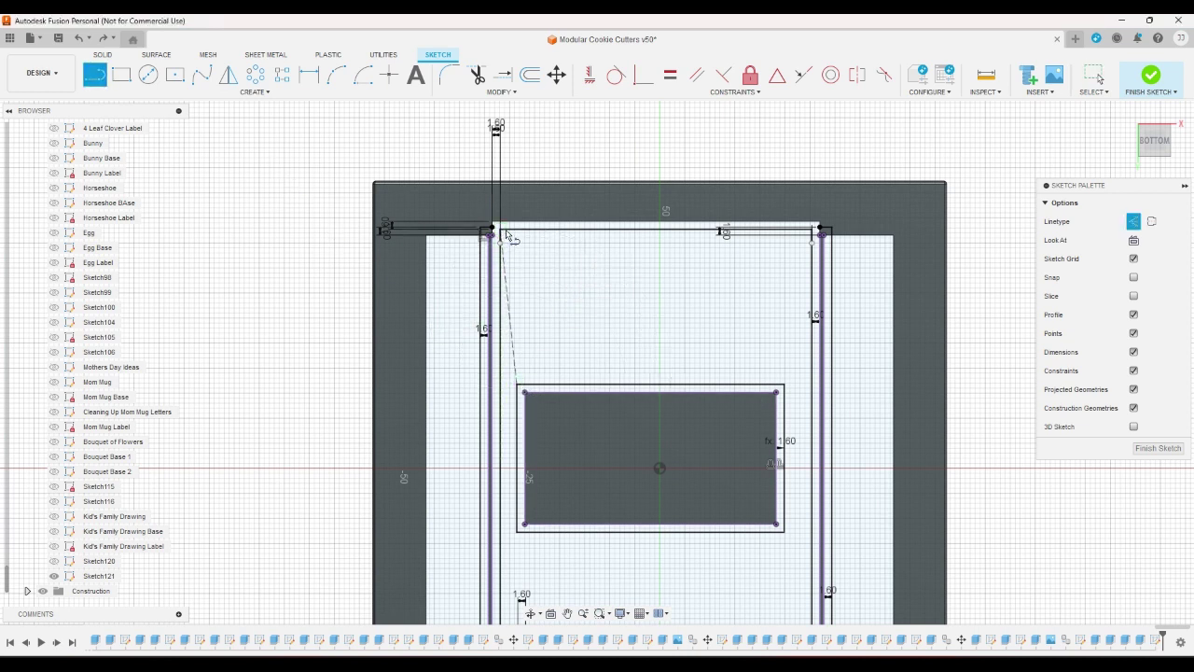
pyautogui.click(785, 386)
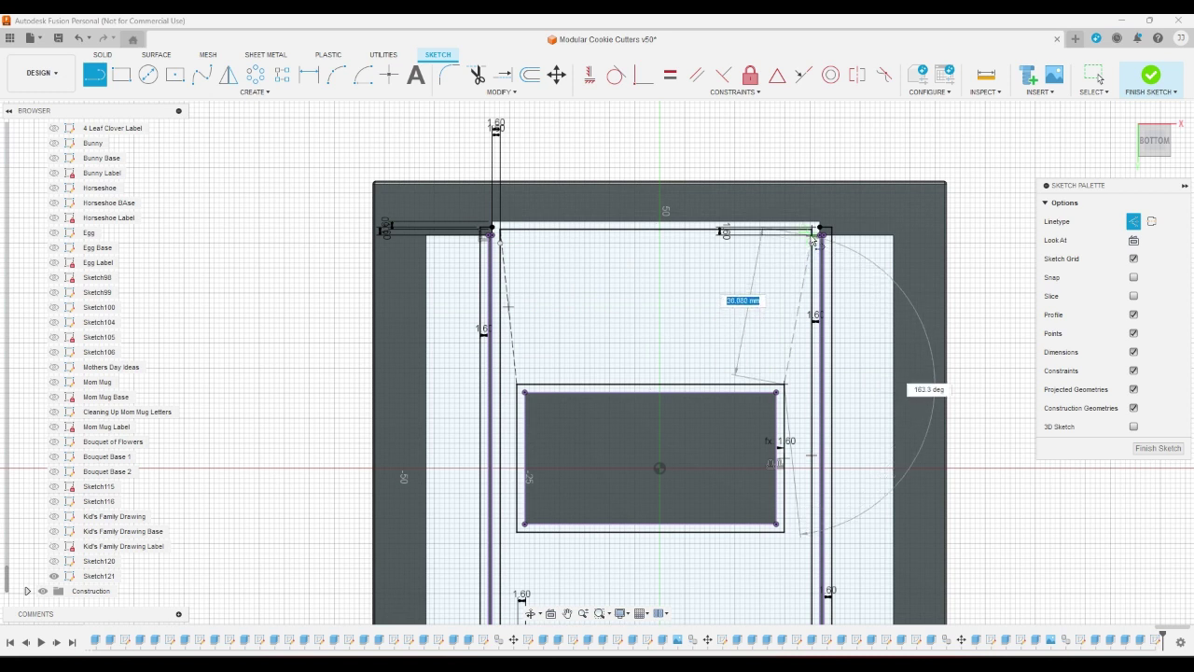
pyautogui.rightClick(756, 294)
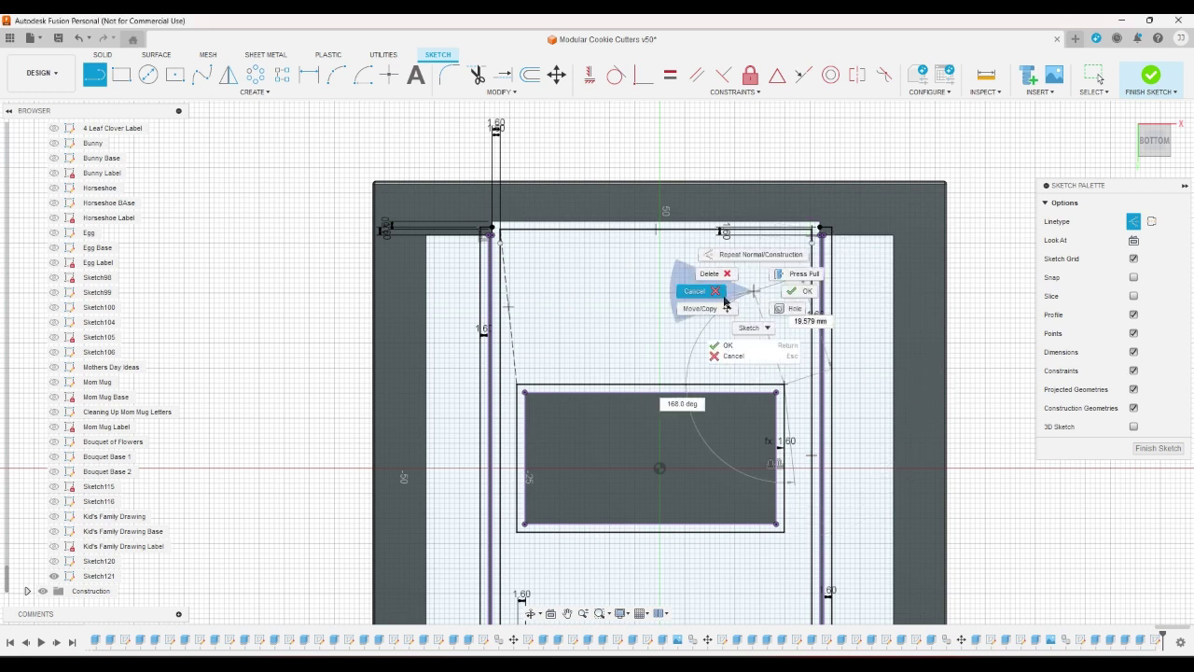
pyautogui.click(724, 300)
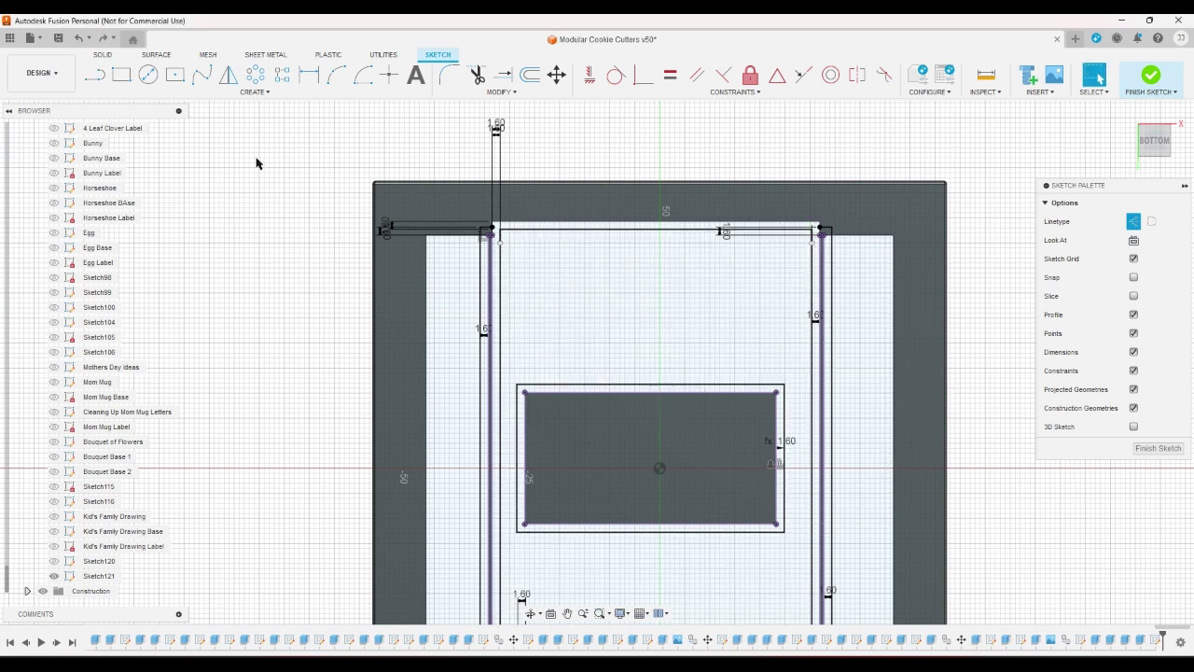
# Step: Draw horizontal lines about 3.3 mm long from both left corners of the text block outline to the inner card wall line
pyautogui.click(101, 81)
pyautogui.scroll(4, 532, 392)
pyautogui.click(492, 378)
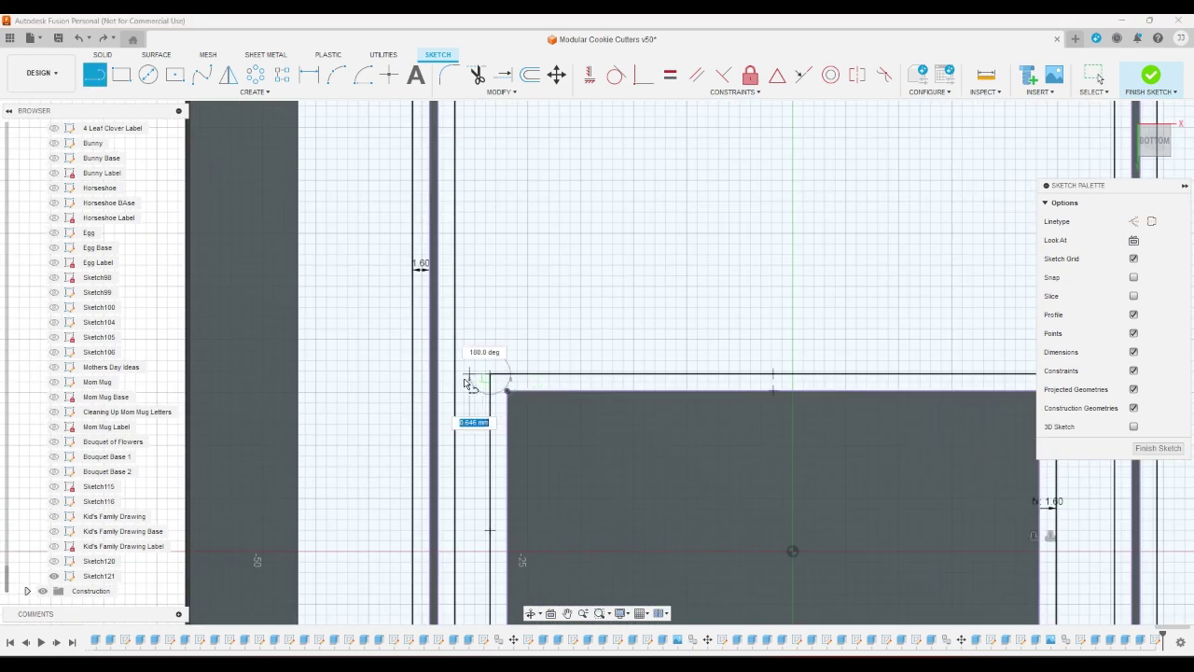
pyautogui.scroll(-2, 508, 323)
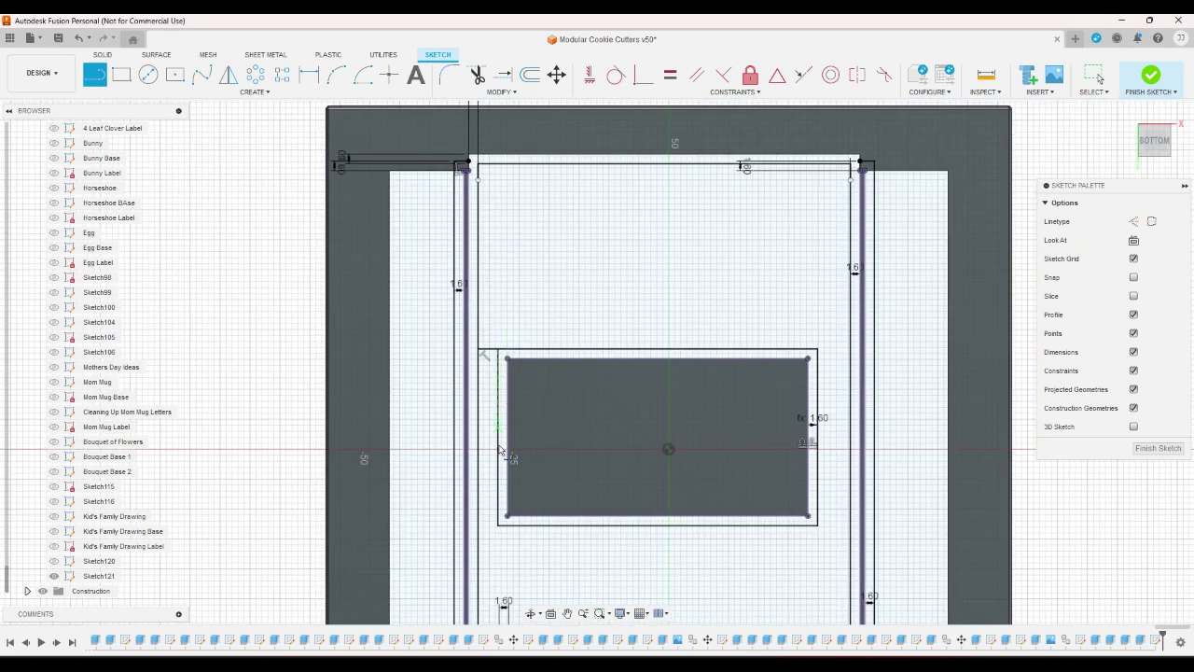
pyautogui.scroll(2, 499, 543)
pyautogui.click(497, 538)
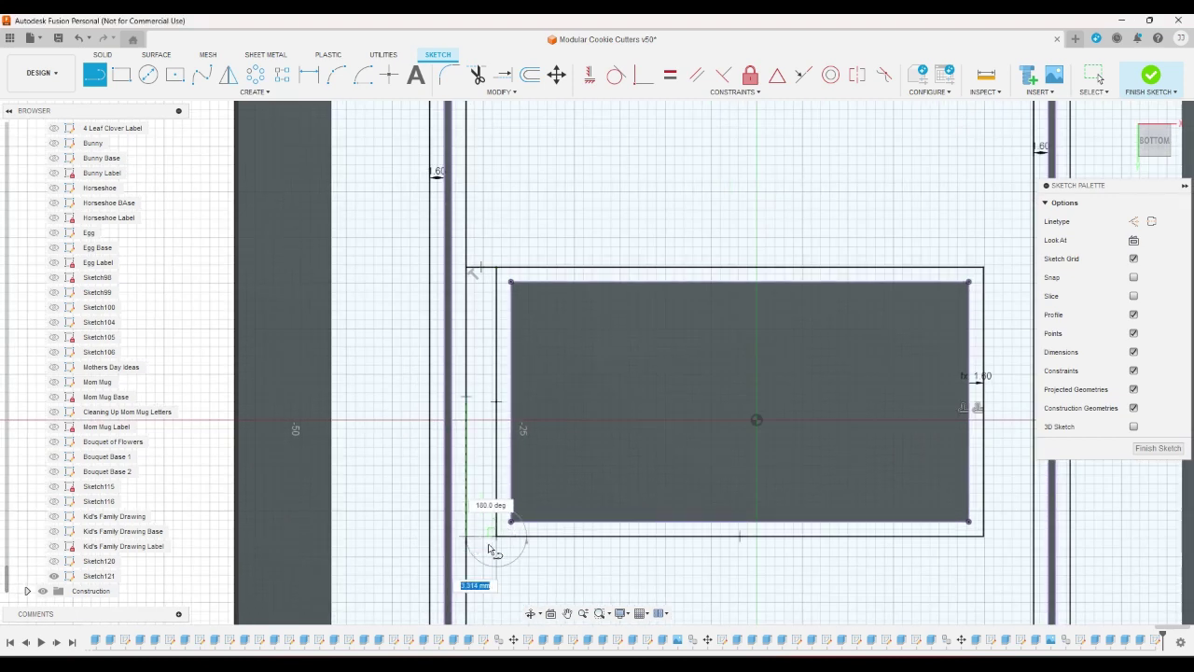
# Step: Draw horizontal lines from the text block outline's right corners to the inner card wall, adding parallels about 4.4 mm inside the upper and 4.6 mm inside the lower
pyautogui.scroll(-2, 495, 541)
pyautogui.scroll(1, 812, 556)
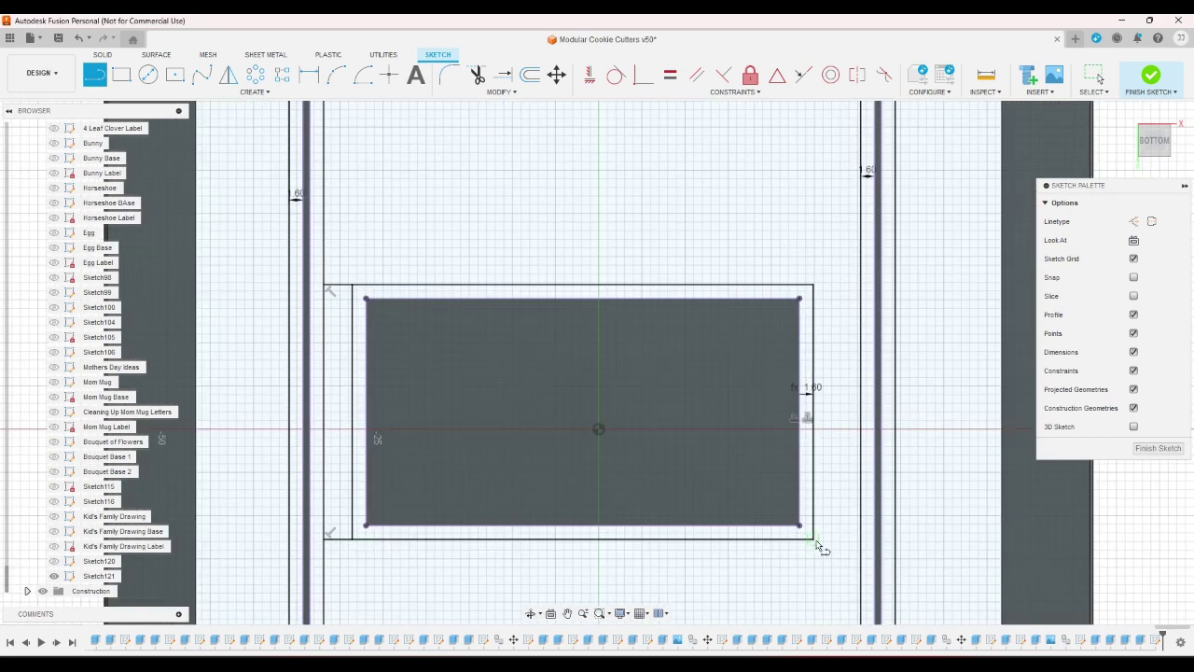
pyautogui.click(858, 538)
pyautogui.click(814, 500)
pyautogui.click(861, 499)
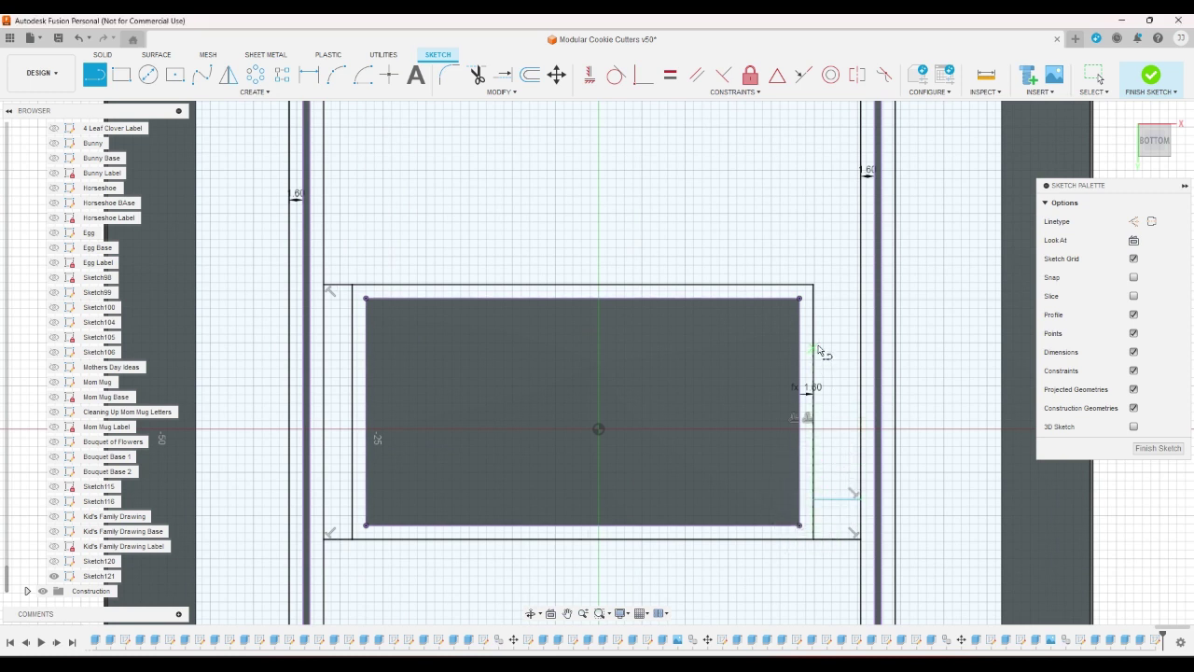
pyautogui.click(814, 284)
pyautogui.click(860, 284)
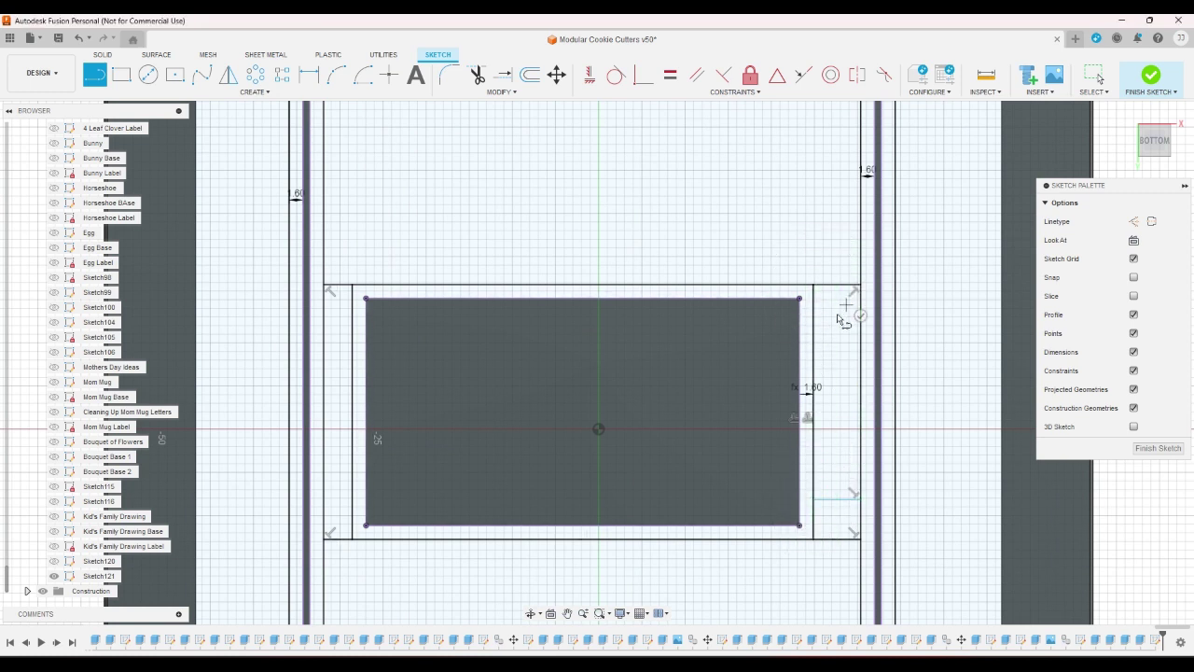
pyautogui.click(814, 322)
pyautogui.click(860, 323)
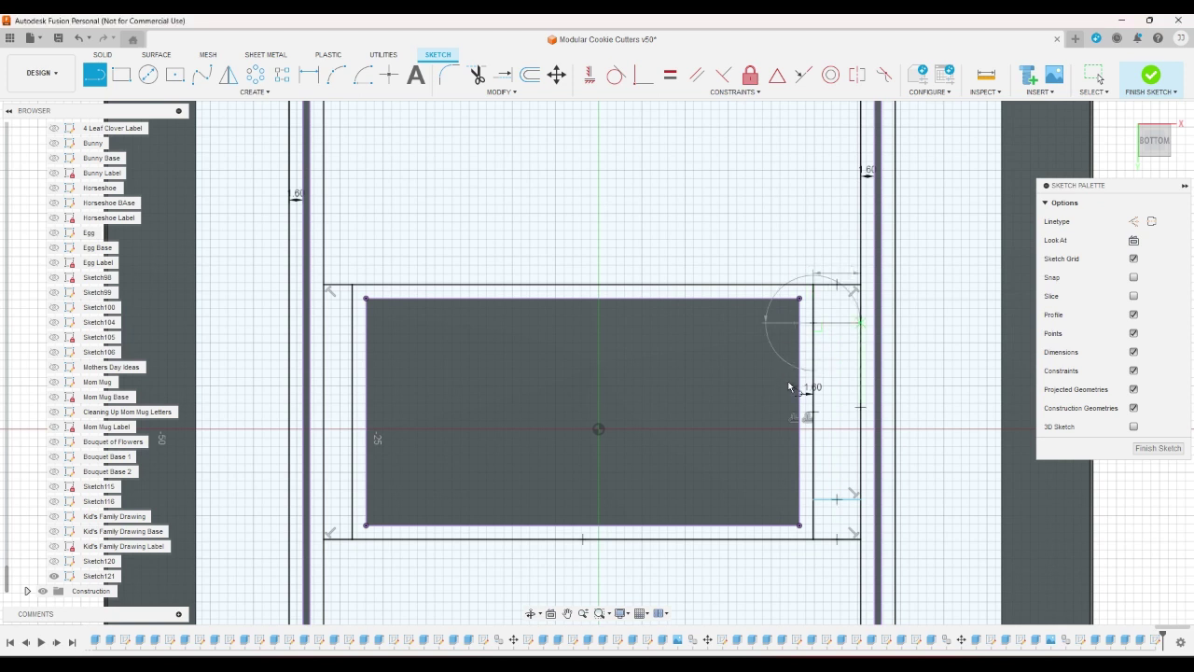
# Step: Draw parallel lines about 4 mm inside both left connector lines, between the text block outline and the card wall
pyautogui.click(352, 322)
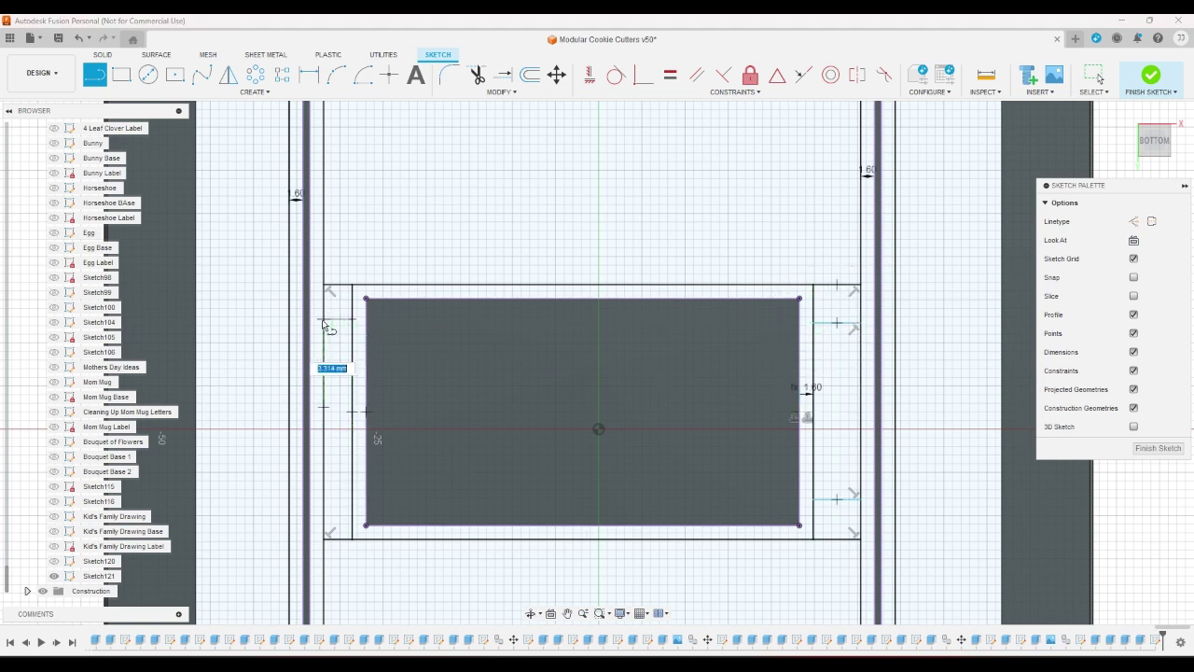
pyautogui.click(324, 323)
pyautogui.click(353, 499)
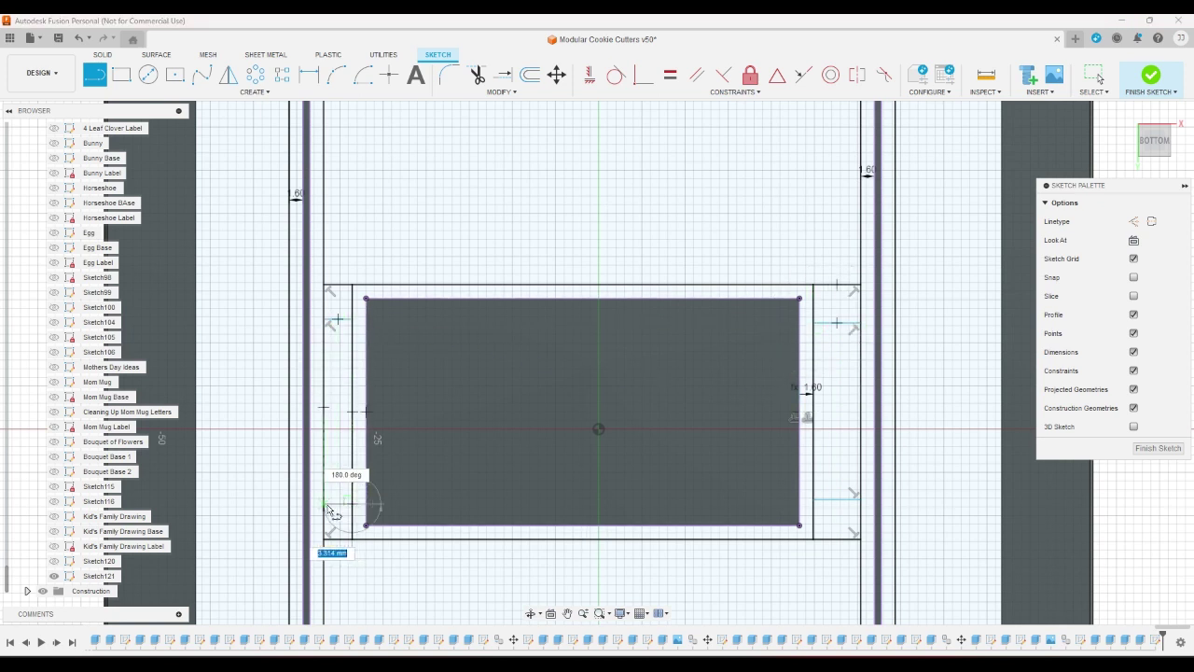
pyautogui.click(324, 498)
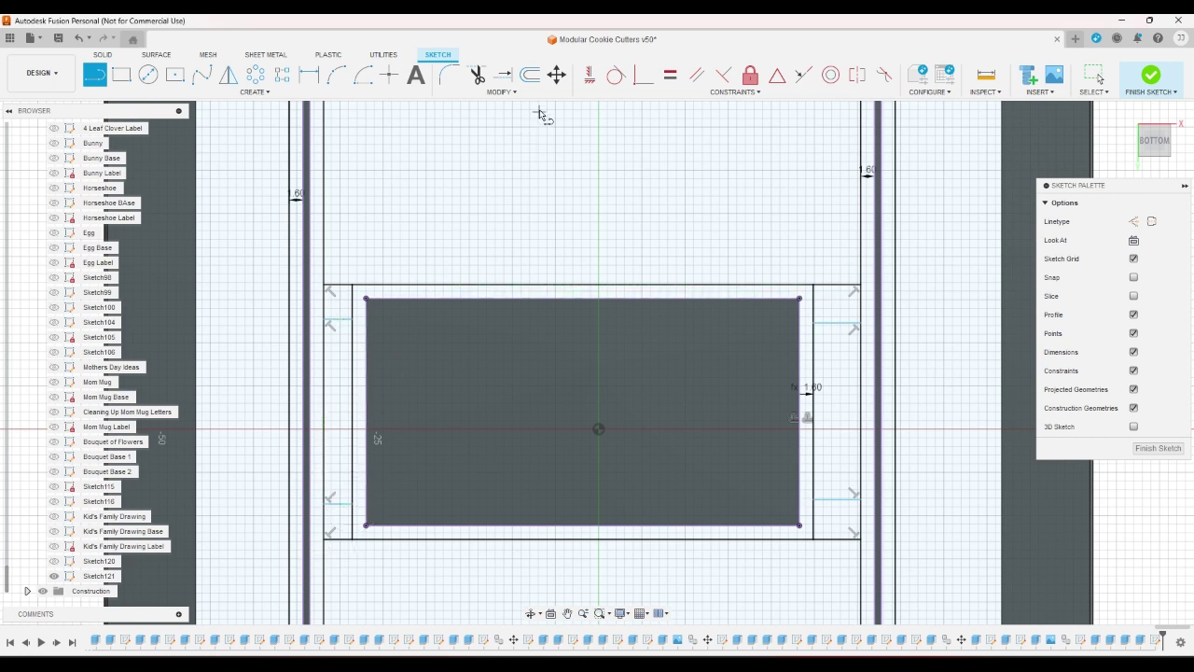
# Step: Dimension the upper-left connector's width and set it to the user parameter longbaseconnectorswidth
pyautogui.click(309, 74)
pyautogui.click(336, 320)
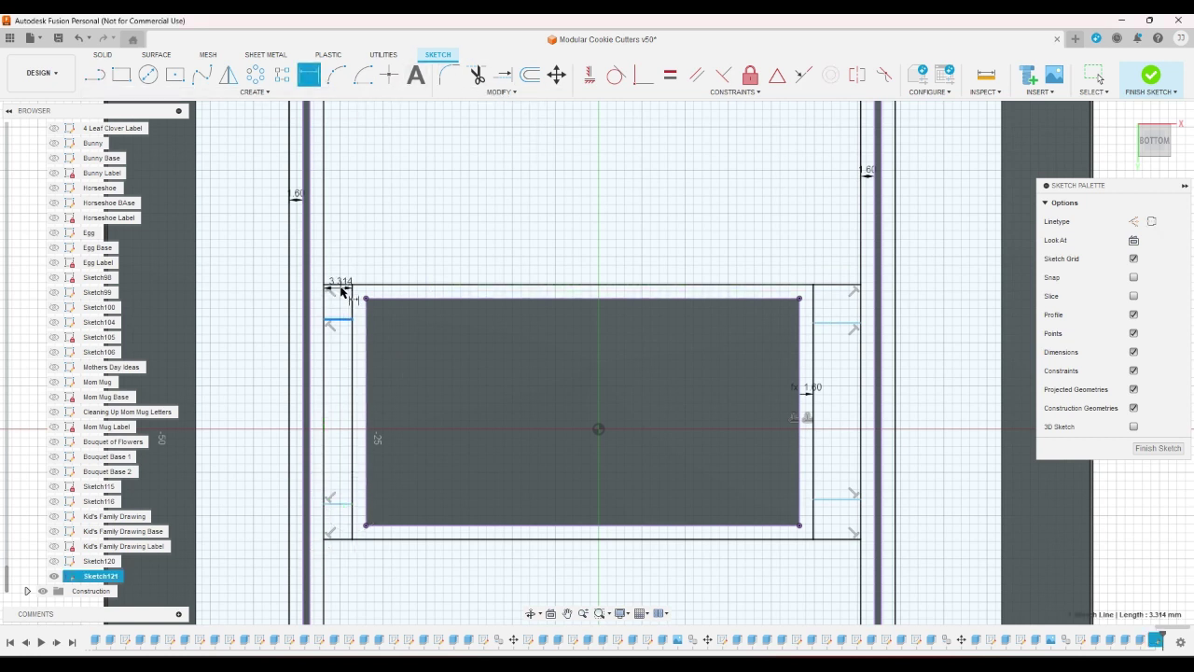
pyautogui.click(340, 296)
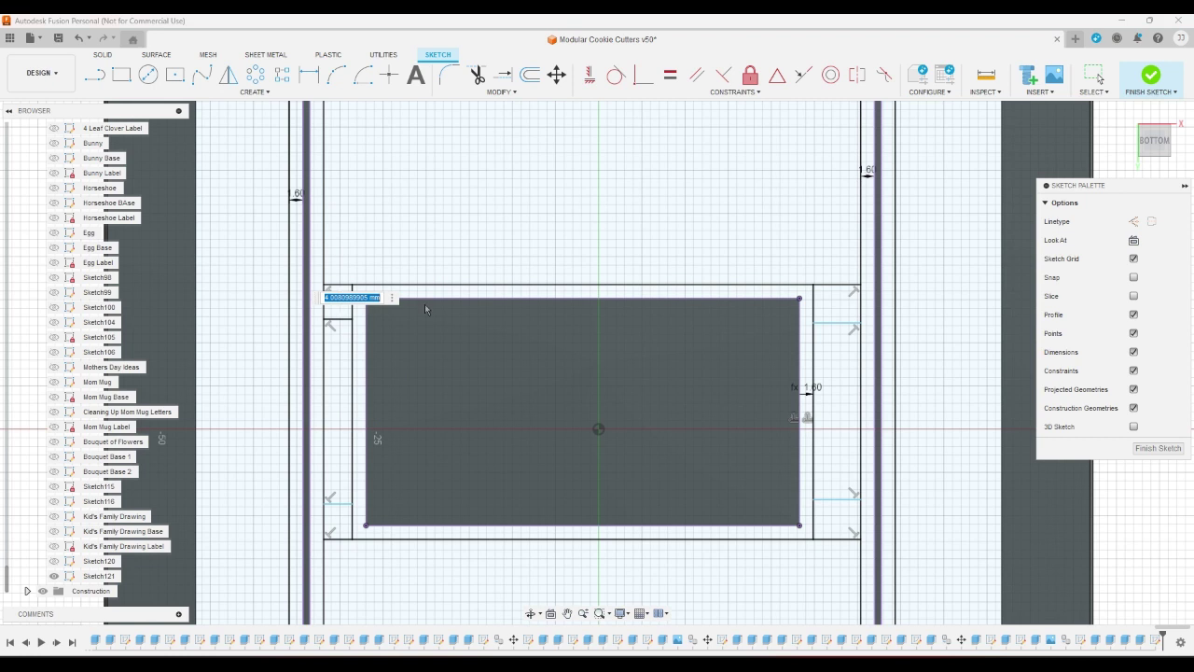
pyautogui.write('l')
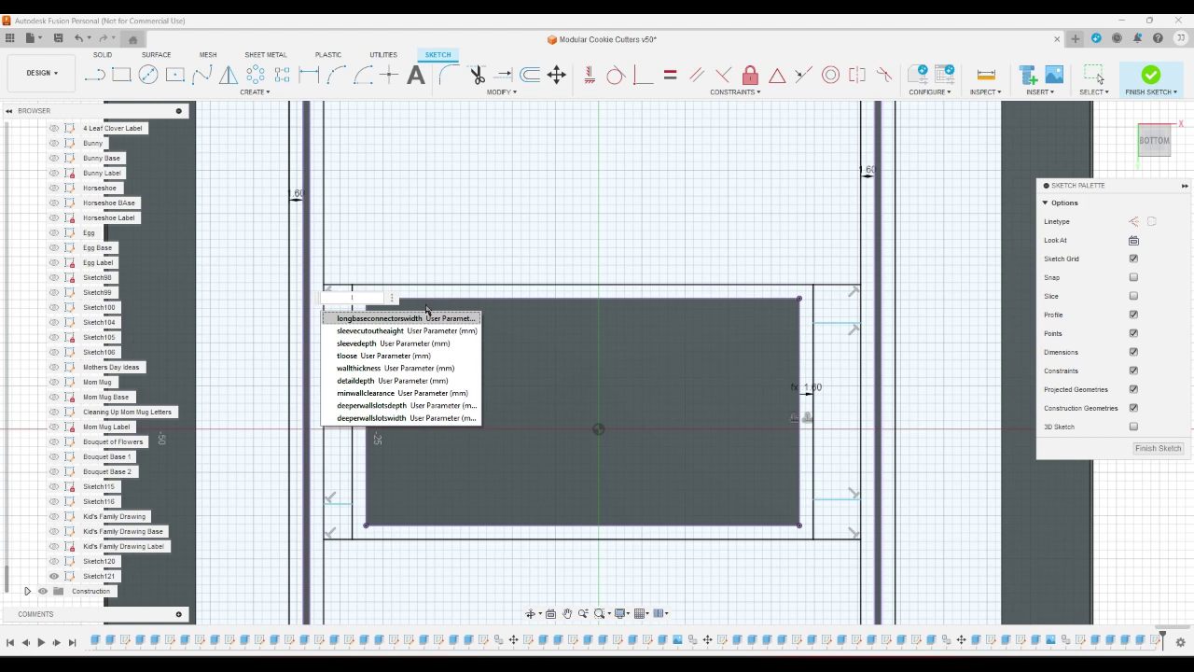
pyautogui.click(425, 320)
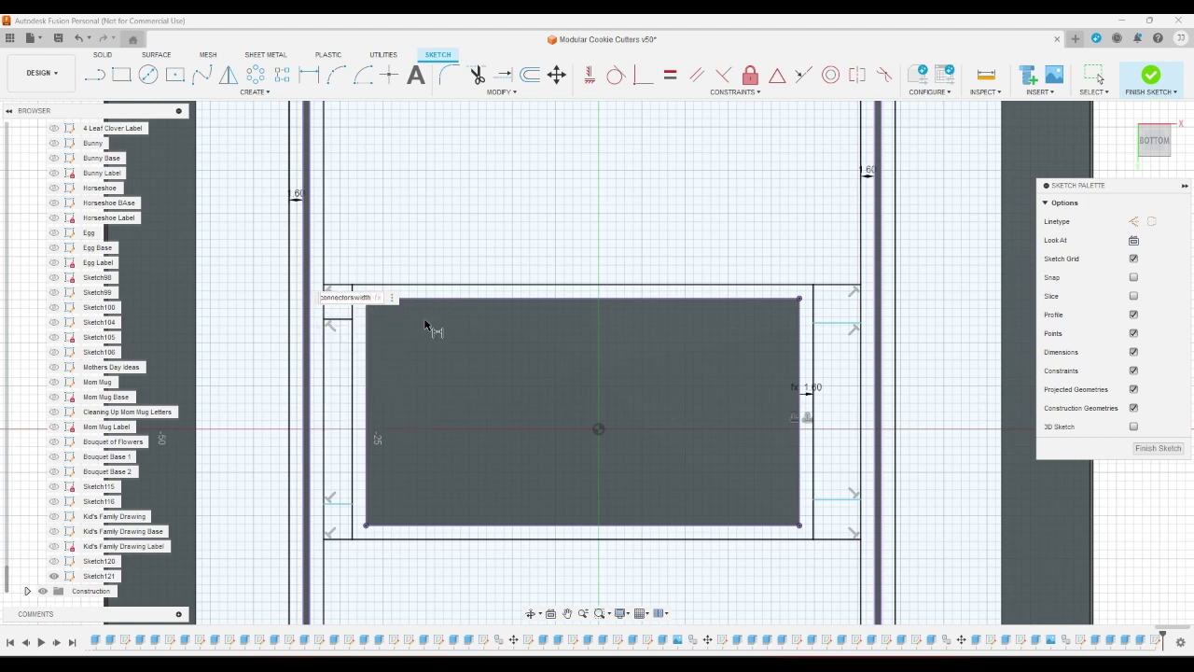
pyautogui.press('Return')
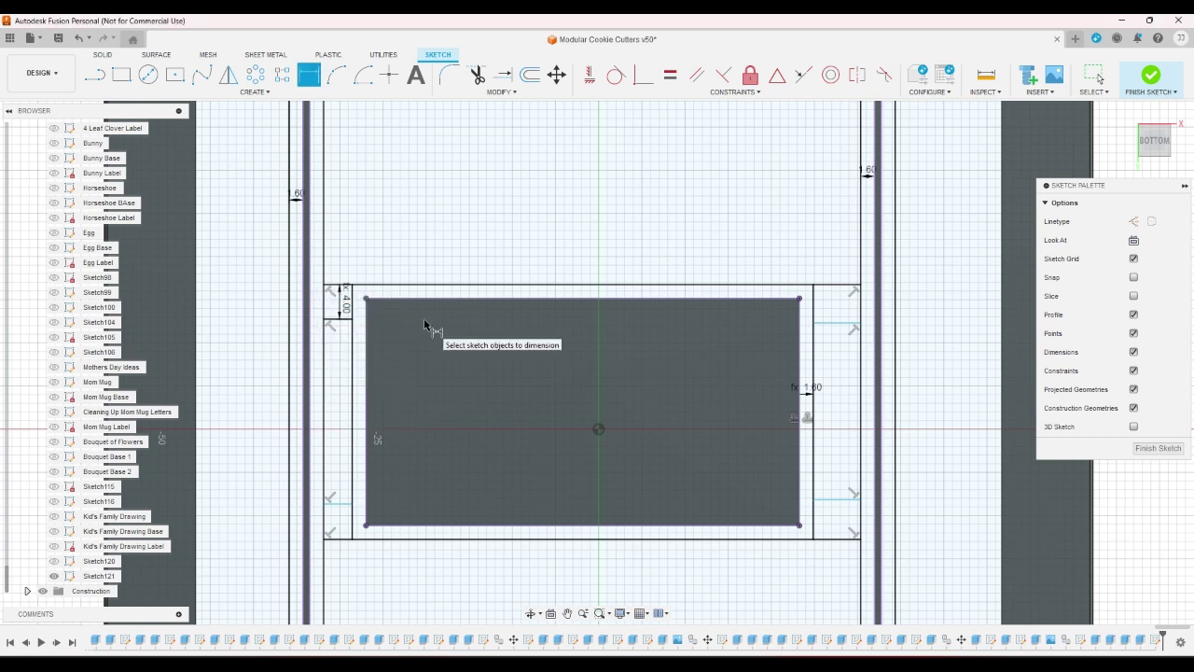
# Step: Dimension the lower-left connector's width and set it to the user parameter longbaseconnectorswidth
pyautogui.click(342, 505)
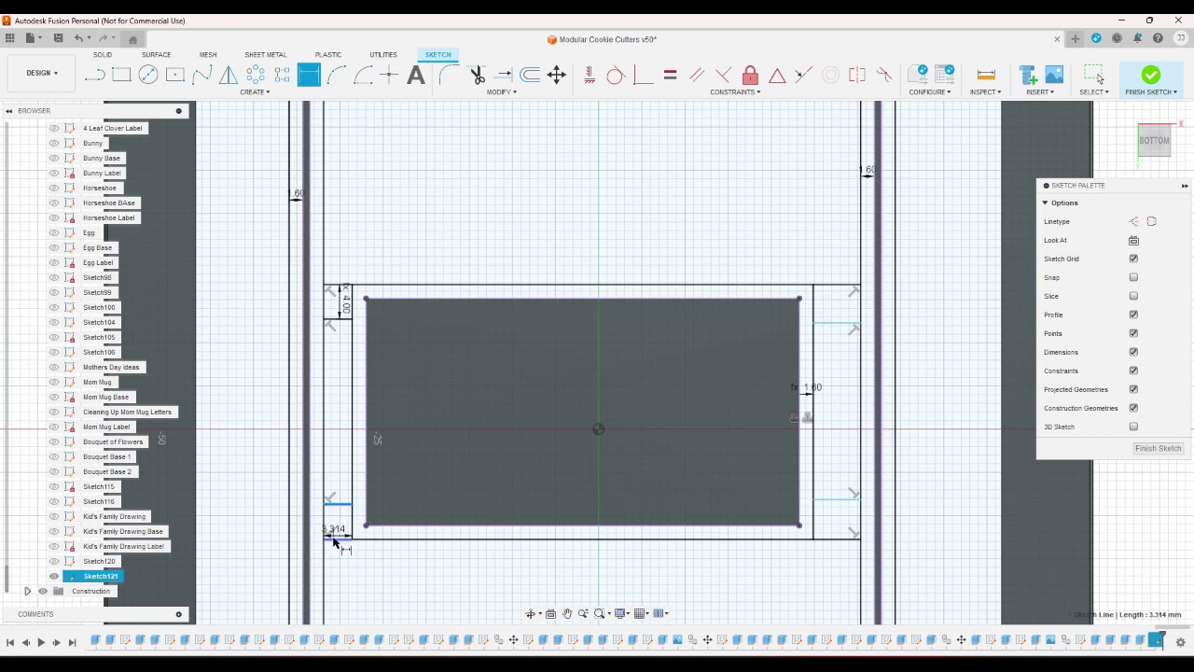
pyautogui.click(335, 537)
pyautogui.press('Escape')
pyautogui.press('l')
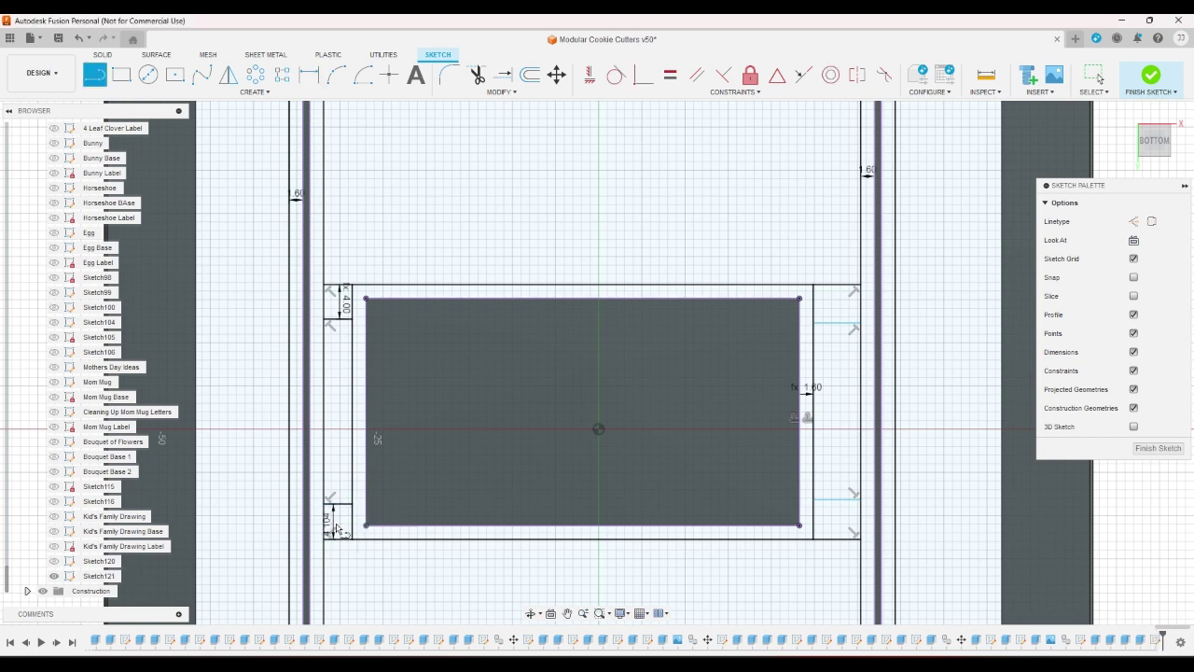
pyautogui.rightClick(334, 528)
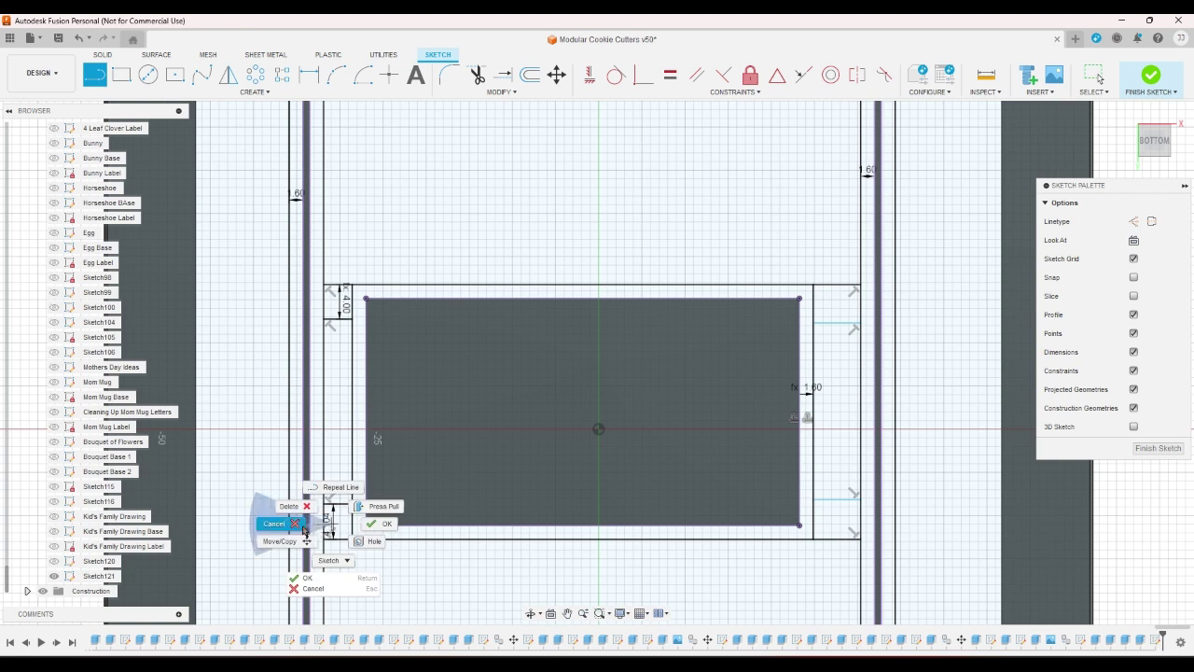
pyautogui.click(274, 524)
pyautogui.doubleClick(329, 529)
pyautogui.write('l')
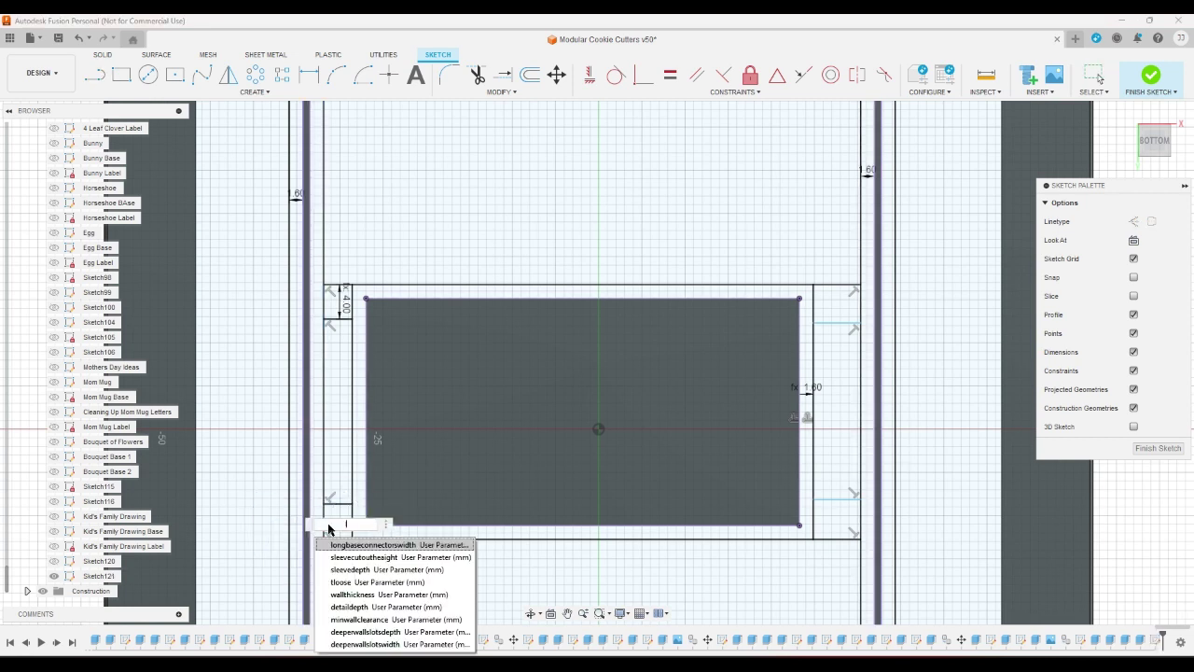
pyautogui.click(346, 554)
pyautogui.press('Return')
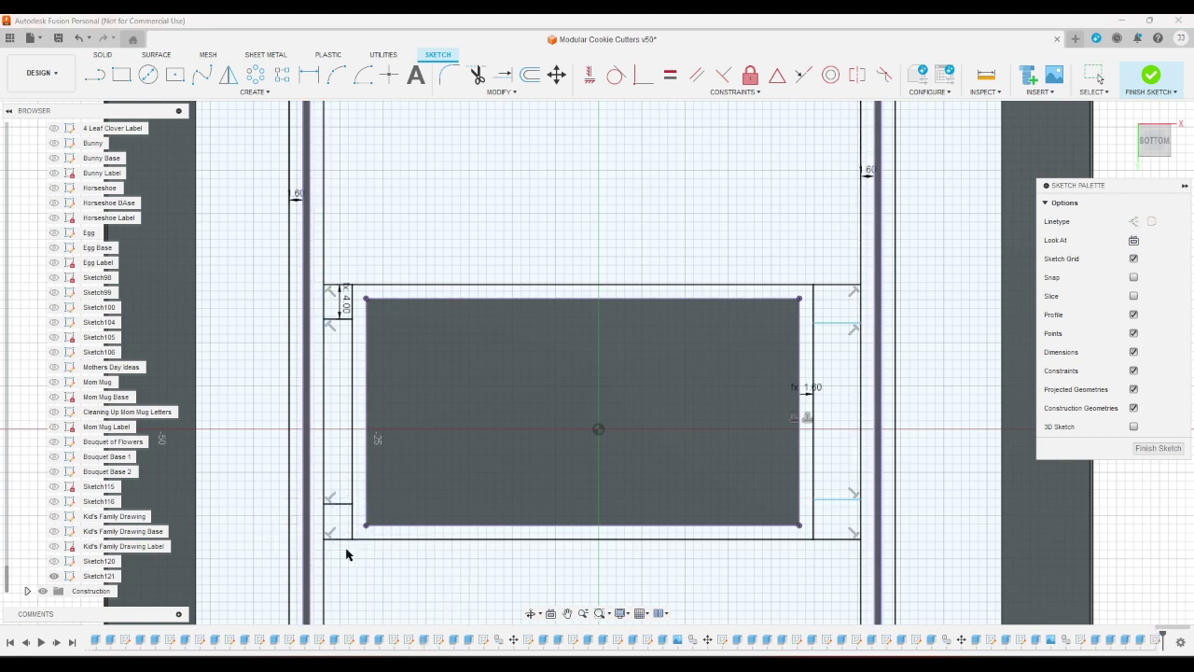
pyautogui.press('Escape')
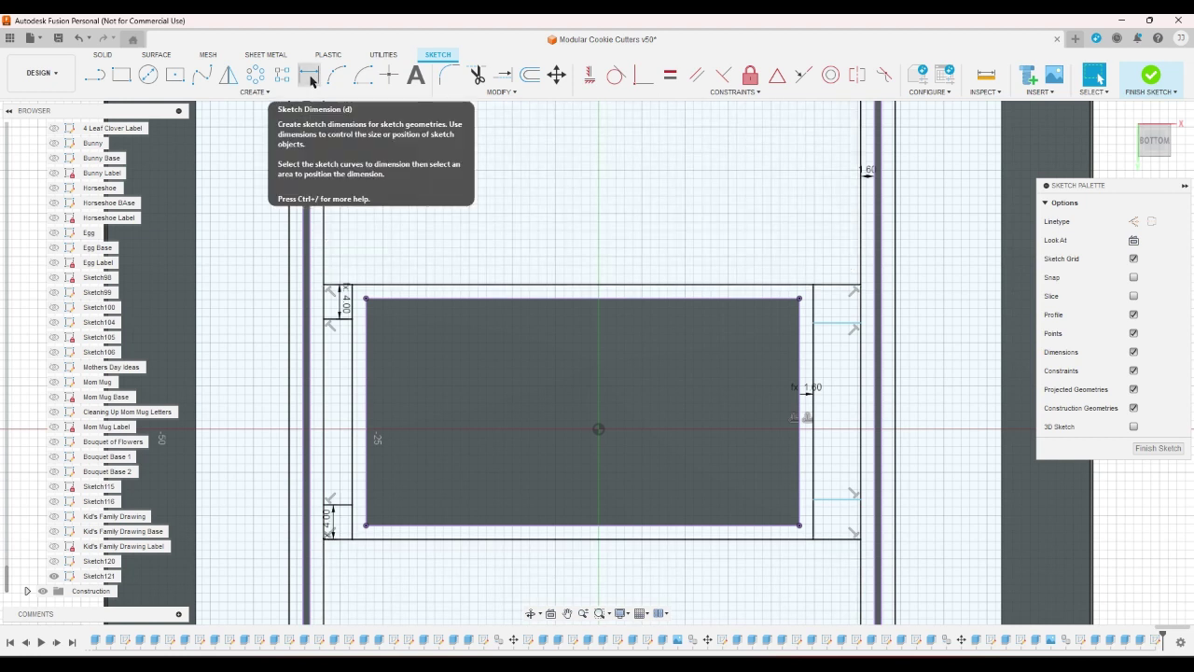
# Step: Dimension the upper-right connector's width and set it to the user parameter longbaseconnectorswidth
pyautogui.click(311, 81)
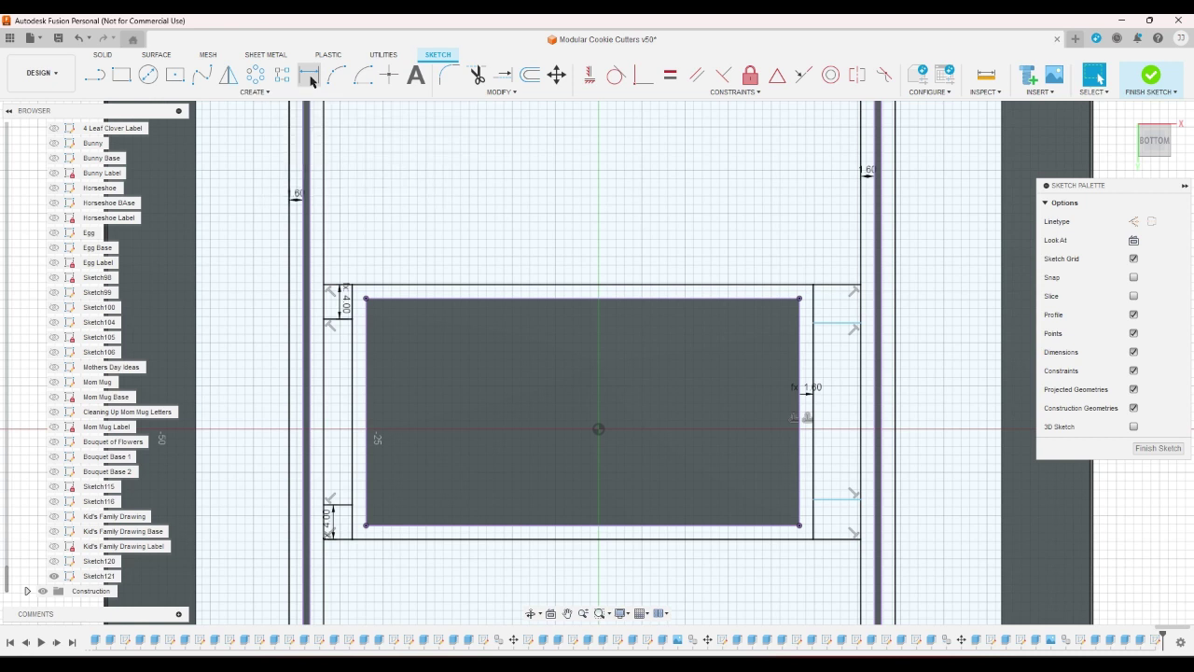
pyautogui.click(825, 324)
pyautogui.click(821, 299)
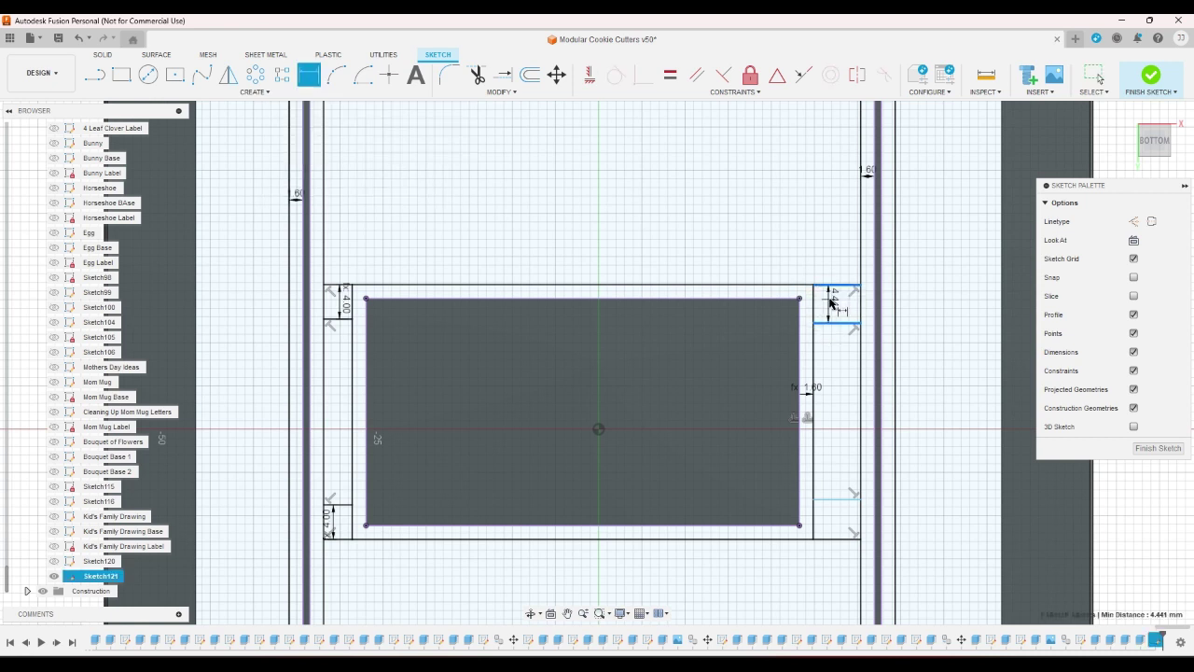
pyautogui.click(850, 300)
pyautogui.write('4')
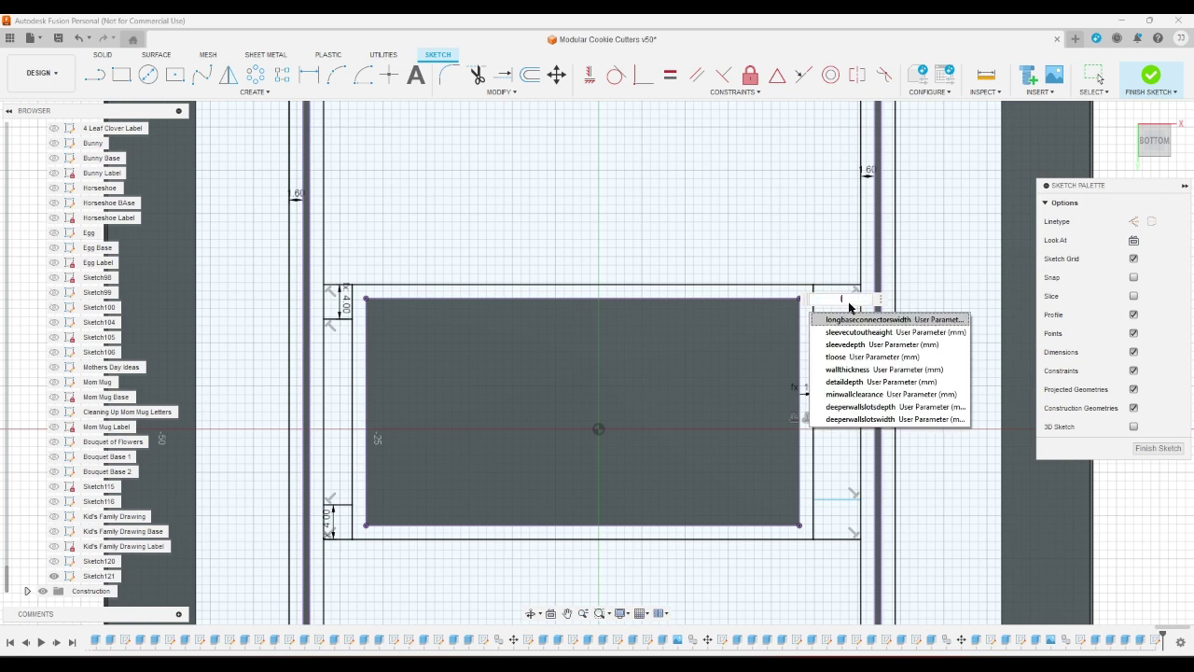
pyautogui.press('Return')
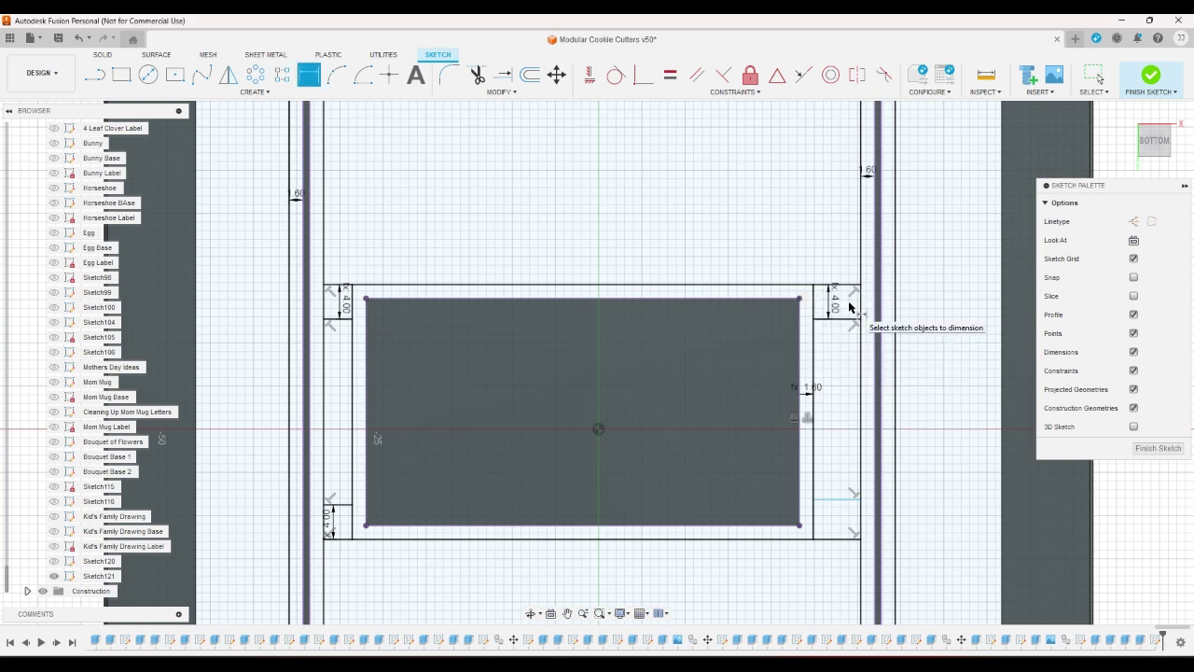
# Step: Dimension the lower-right connector's width, set it to the user parameter longbaseconnectorswidth, and finish the sketch
pyautogui.click(836, 502)
pyautogui.click(837, 538)
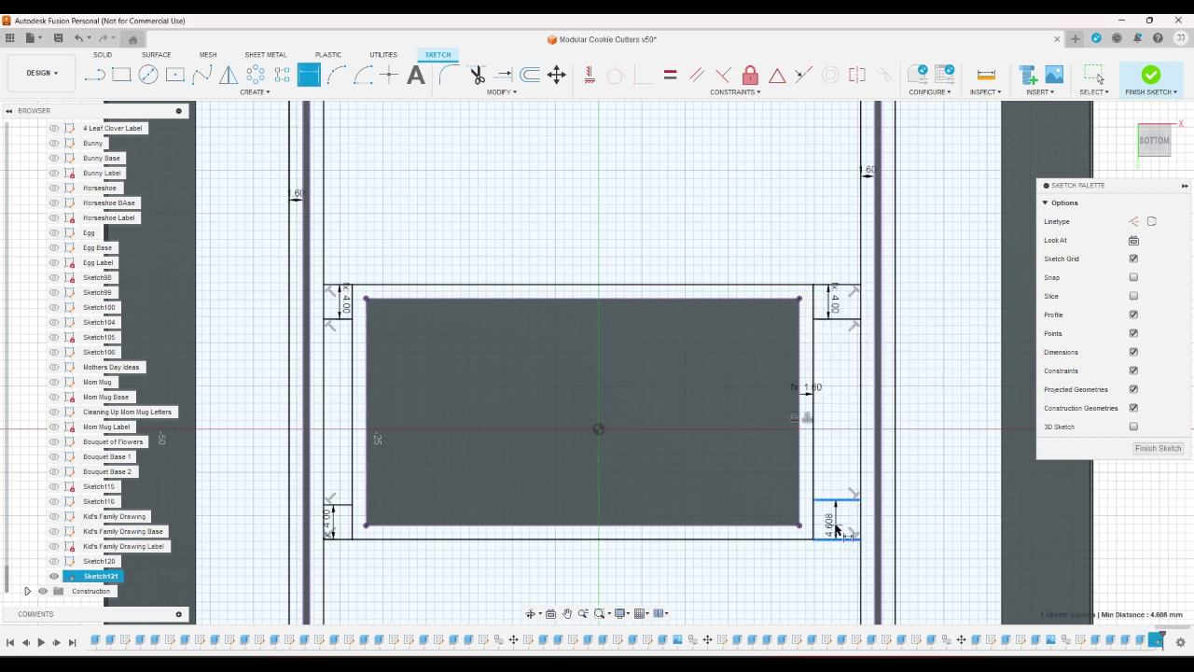
pyautogui.click(837, 529)
pyautogui.write('l')
pyautogui.press('Return')
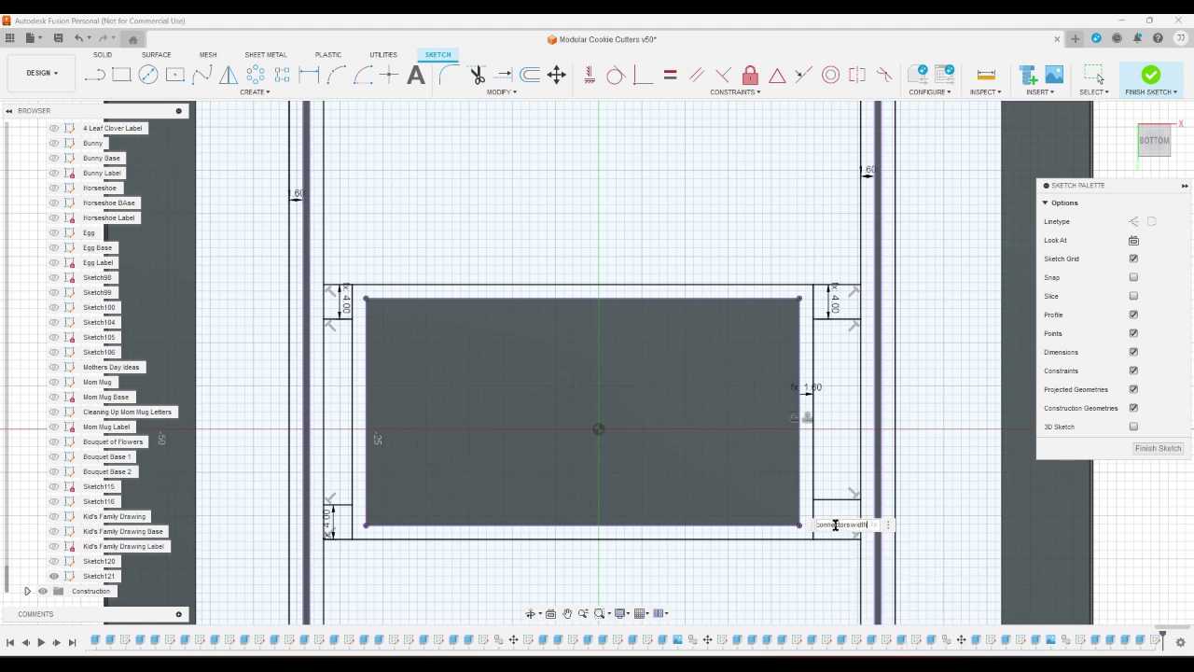
pyautogui.click(1151, 75)
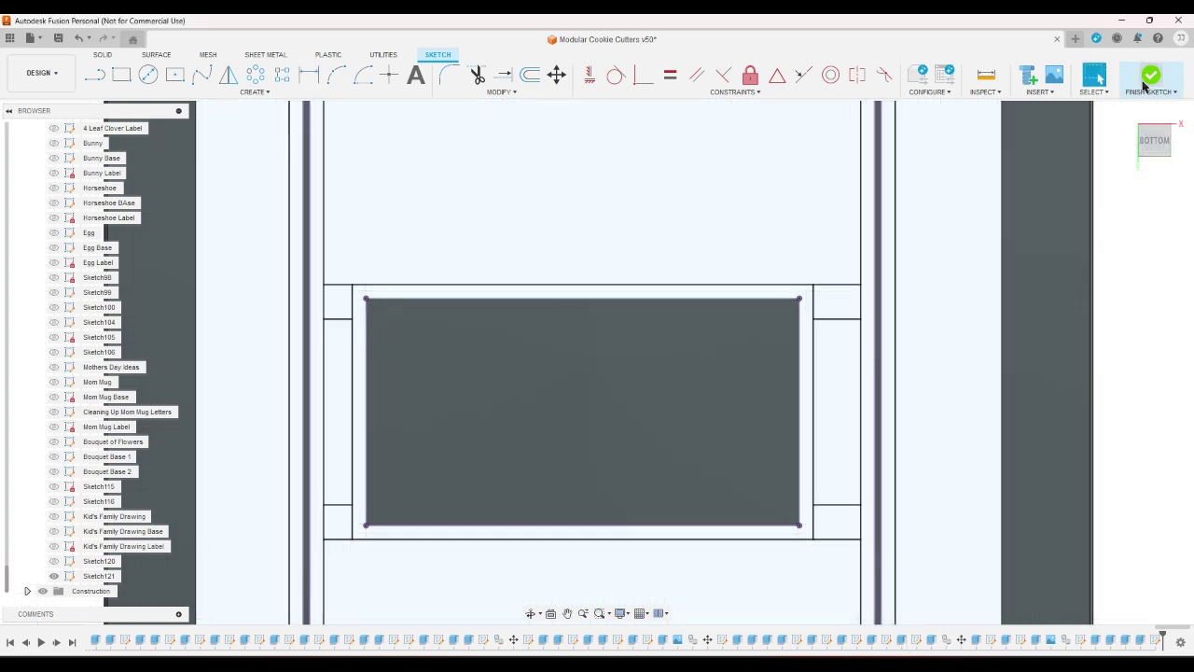
pyautogui.click(1130, 112)
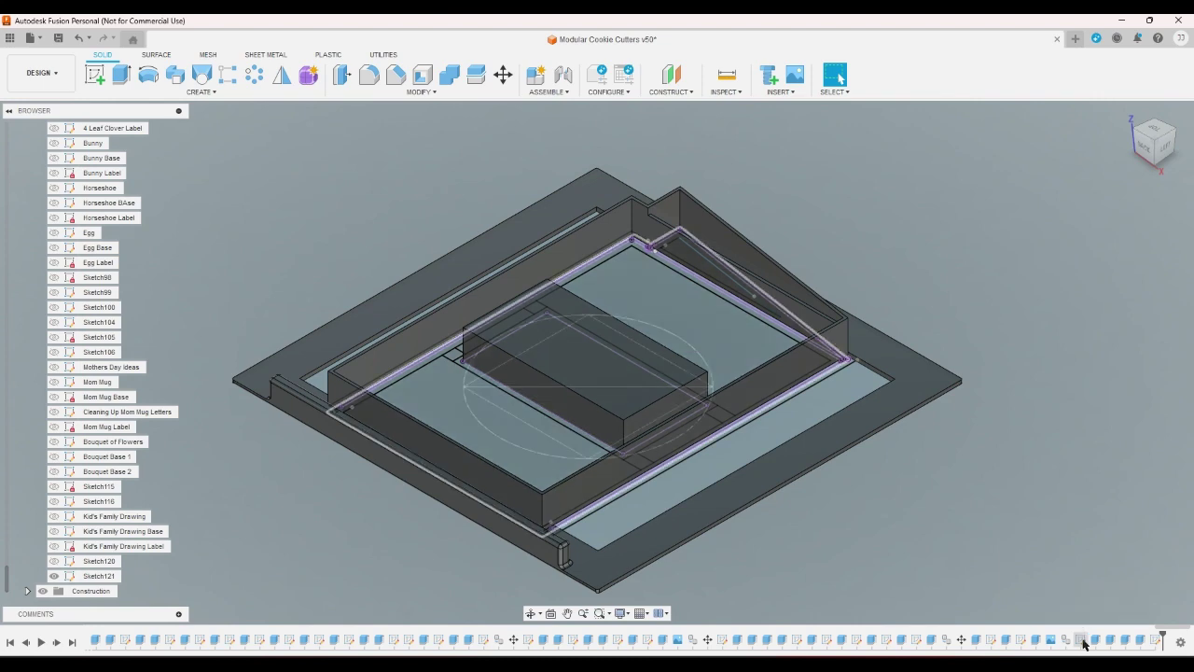
# Step: In Sketch120, draw horizontal construction lines from the midpoints of the text rectangle's left and right sides to the card walls
pyautogui.doubleClick(1082, 641)
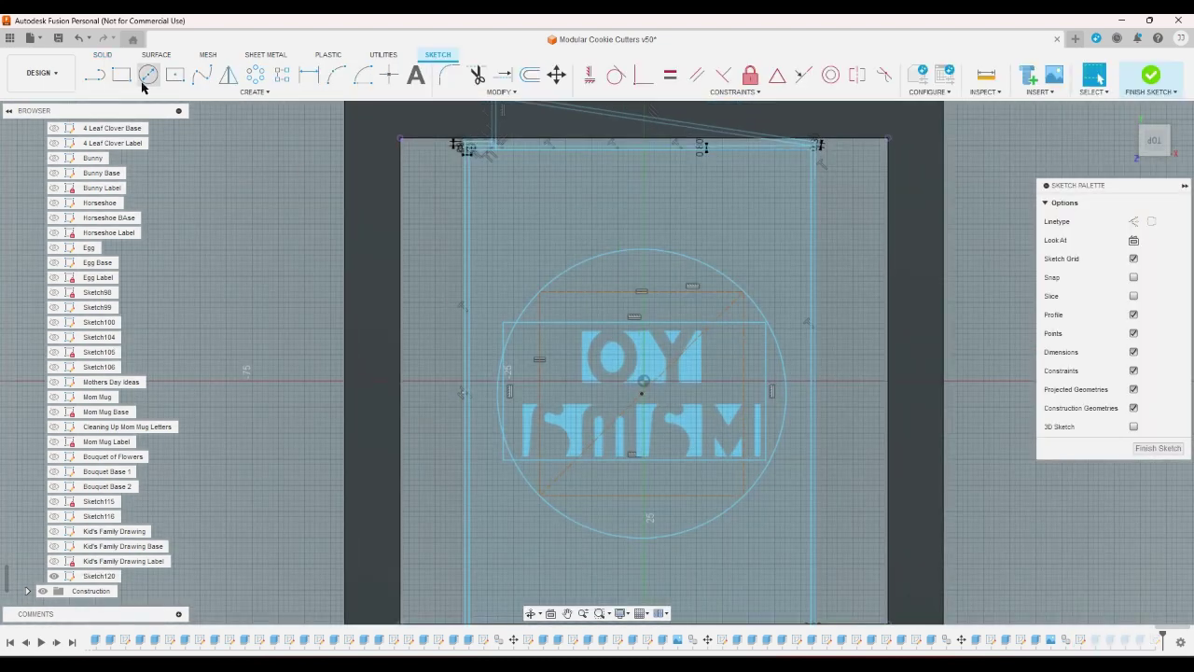
pyautogui.click(95, 77)
pyautogui.scroll(2, 490, 396)
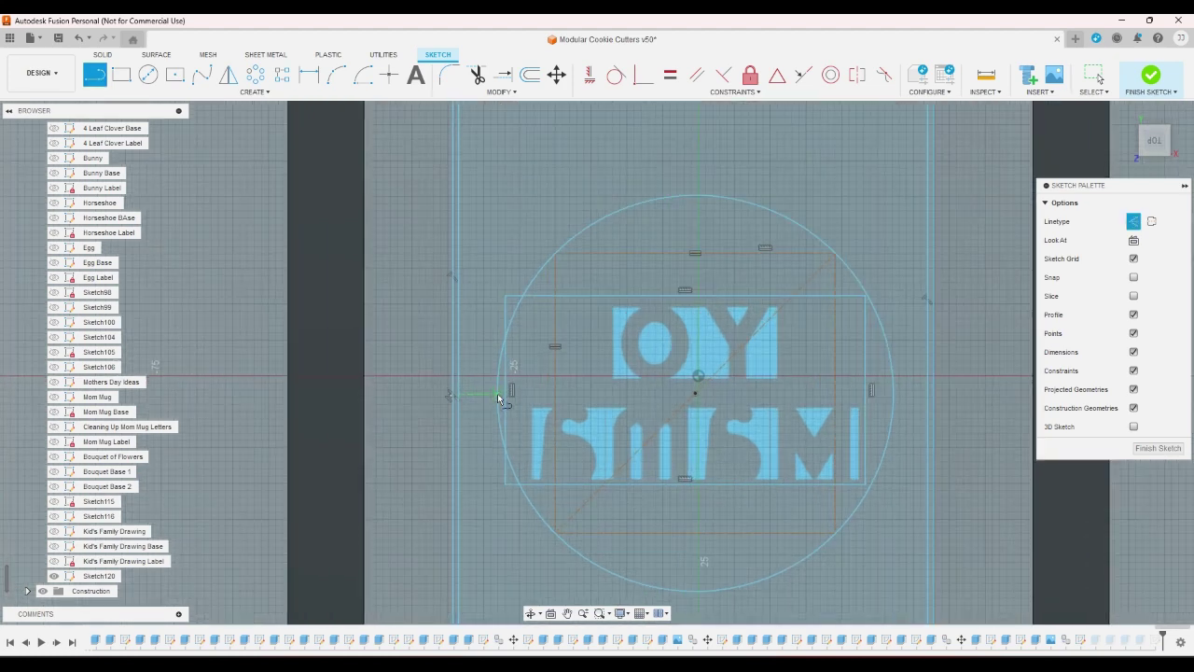
pyautogui.click(505, 393)
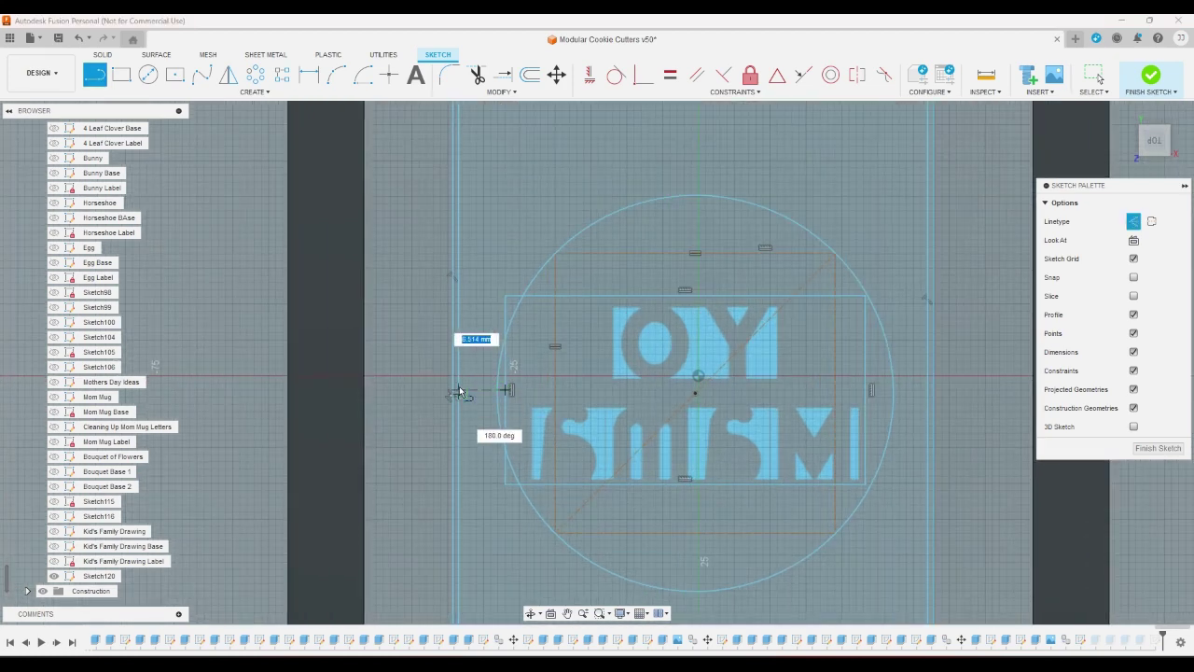
pyautogui.click(457, 391)
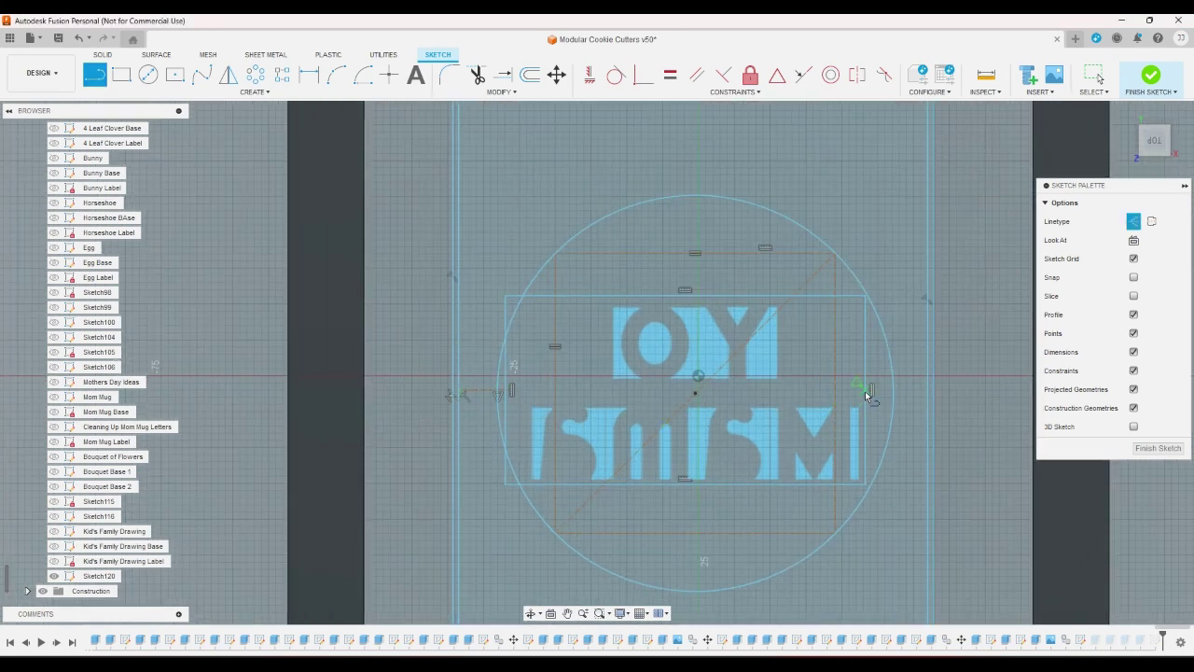
pyautogui.click(865, 391)
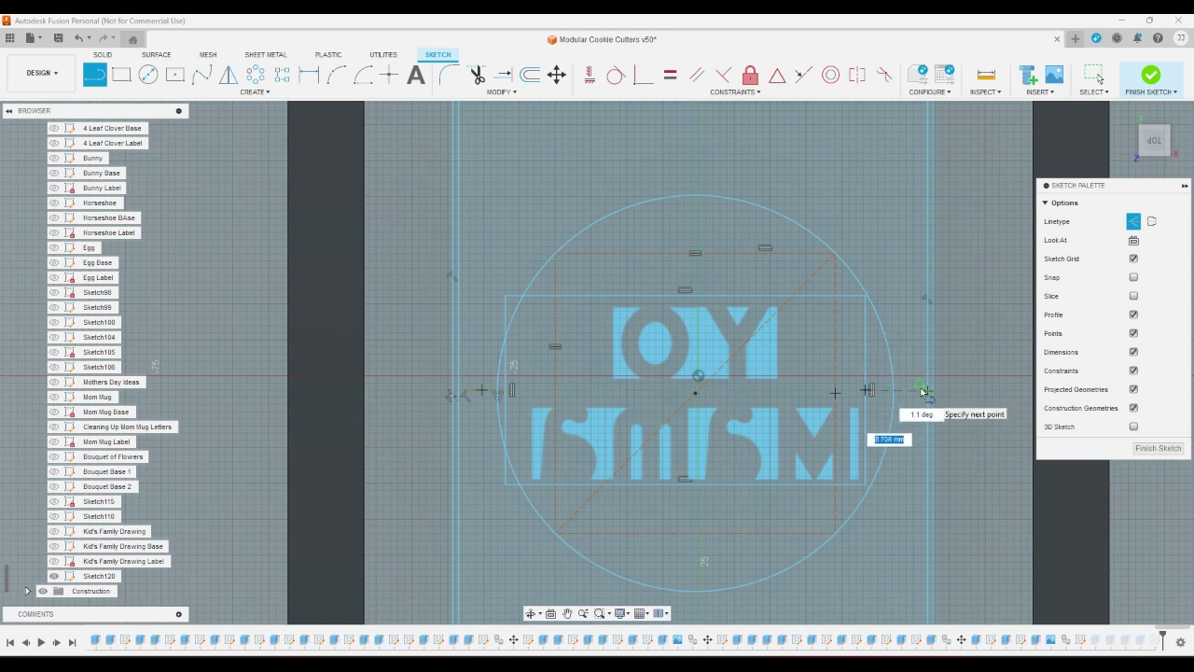
pyautogui.click(921, 391)
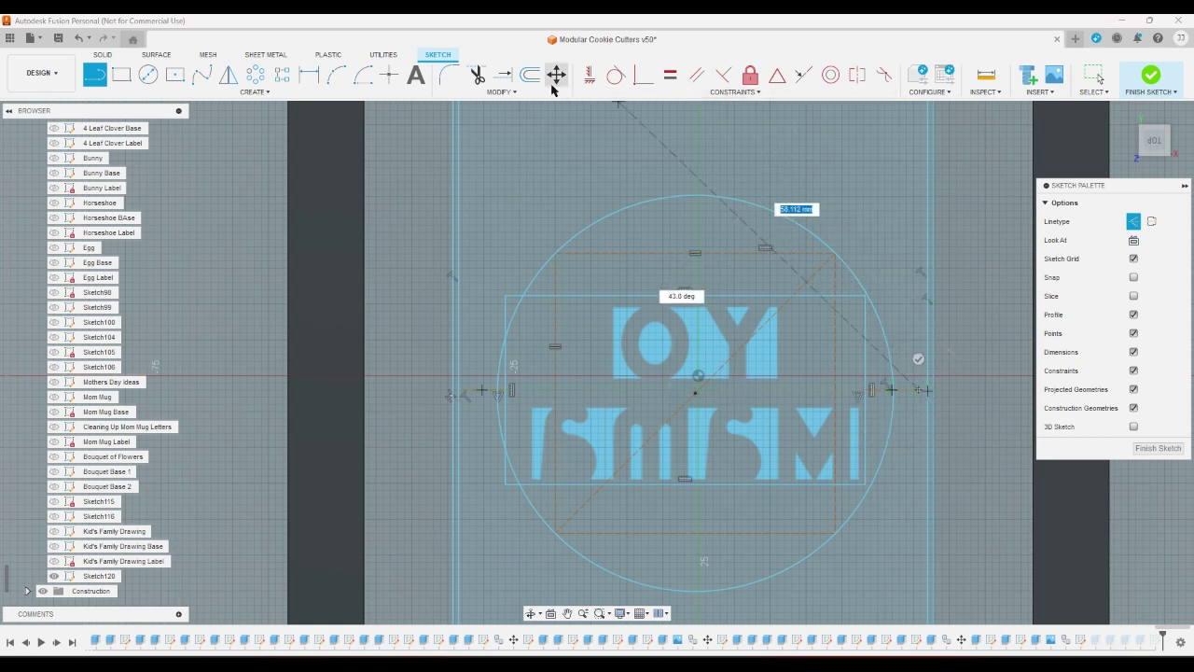
# Step: Constrain the two construction lines to equal length so the text rectangle is centred between the walls, and finish the sketch
pyautogui.click(503, 75)
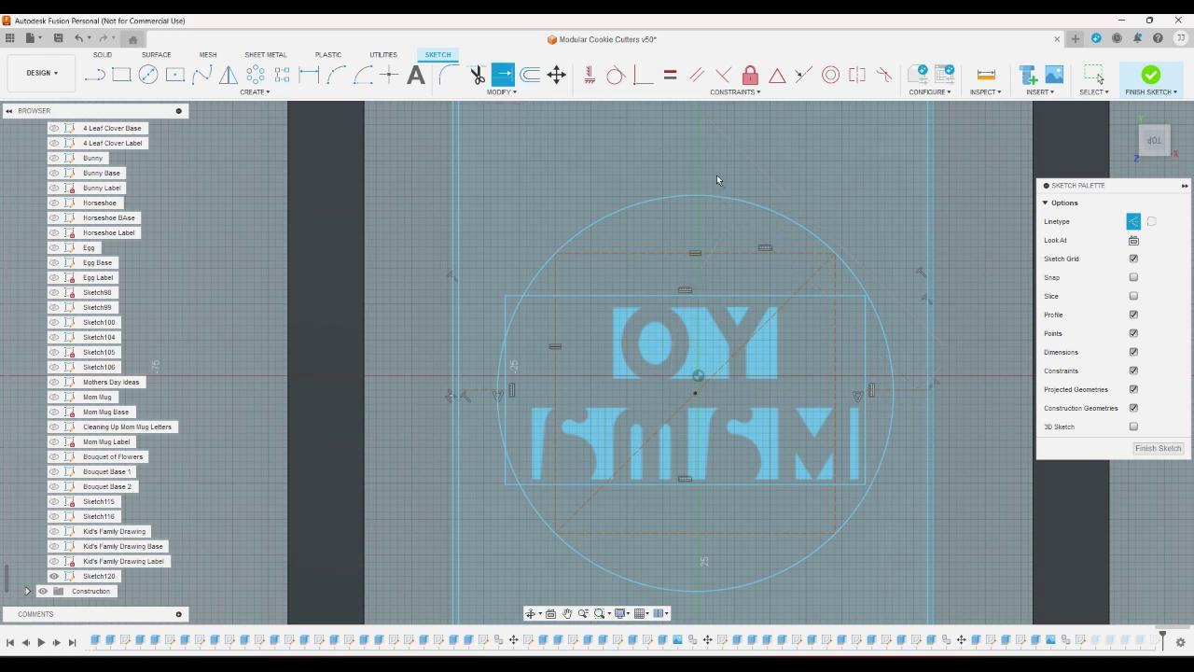
pyautogui.click(670, 75)
pyautogui.click(910, 389)
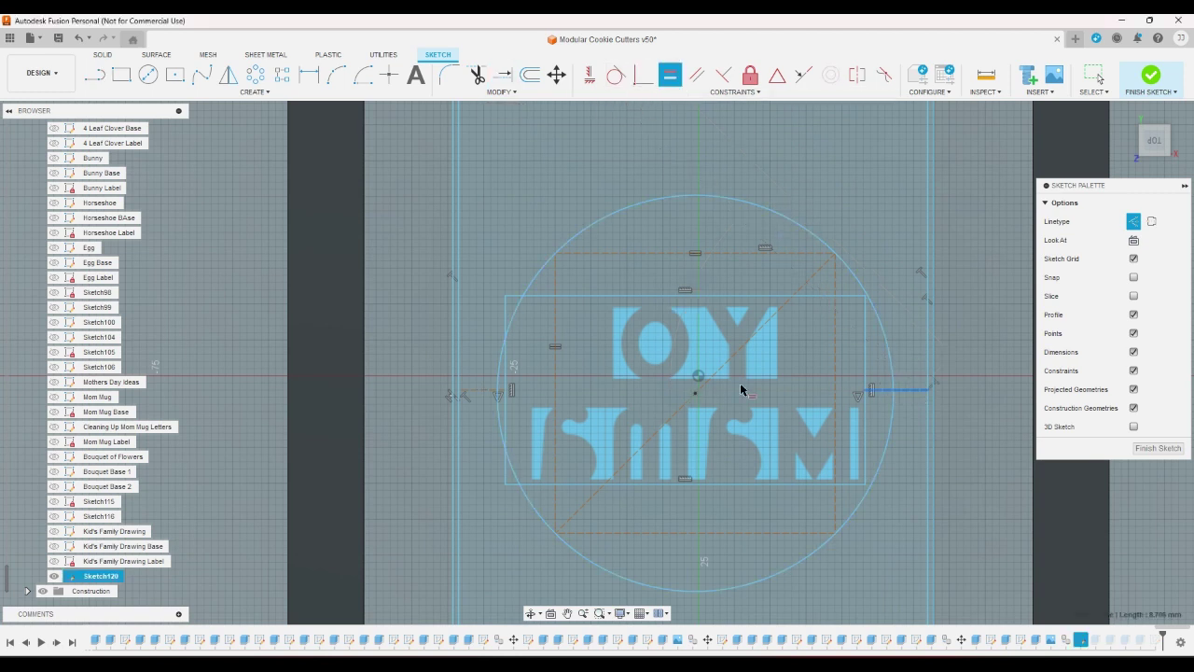
pyautogui.click(475, 395)
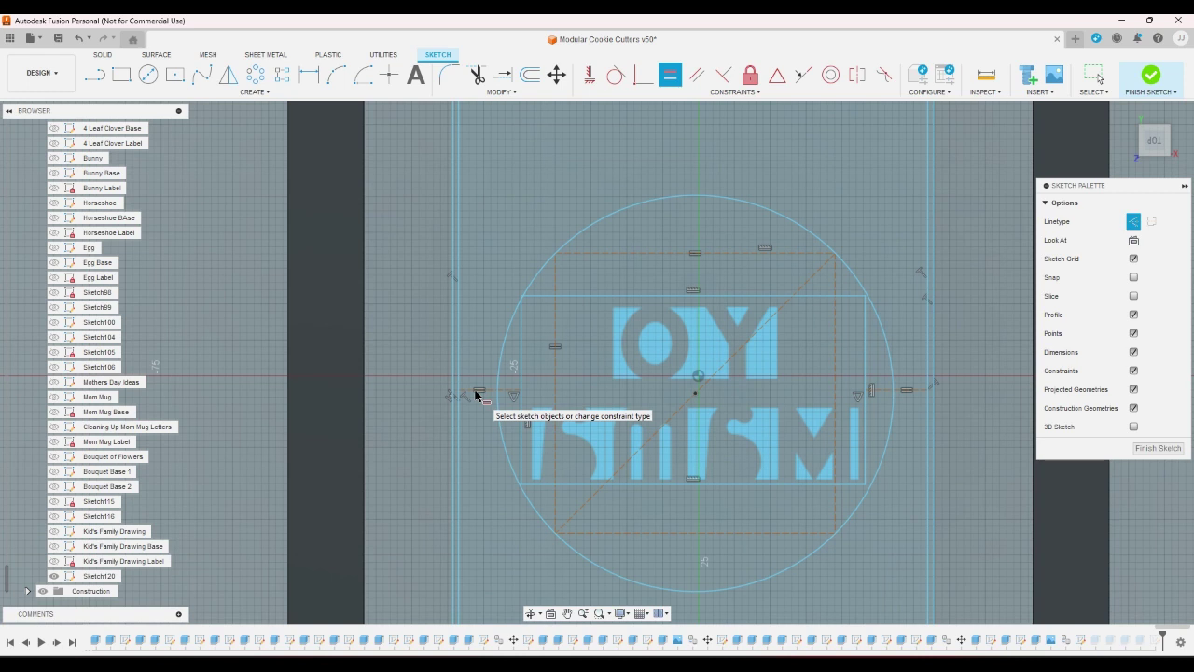
pyautogui.press('Escape')
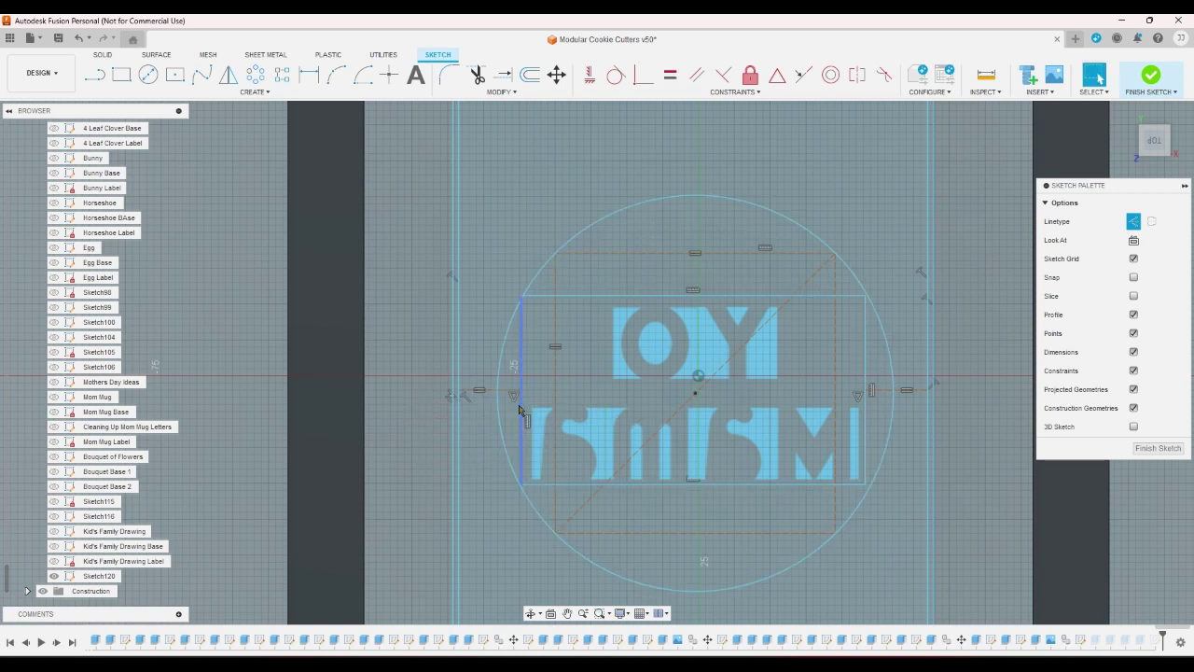
pyautogui.moveTo(520, 408); pyautogui.dragTo(516, 409)
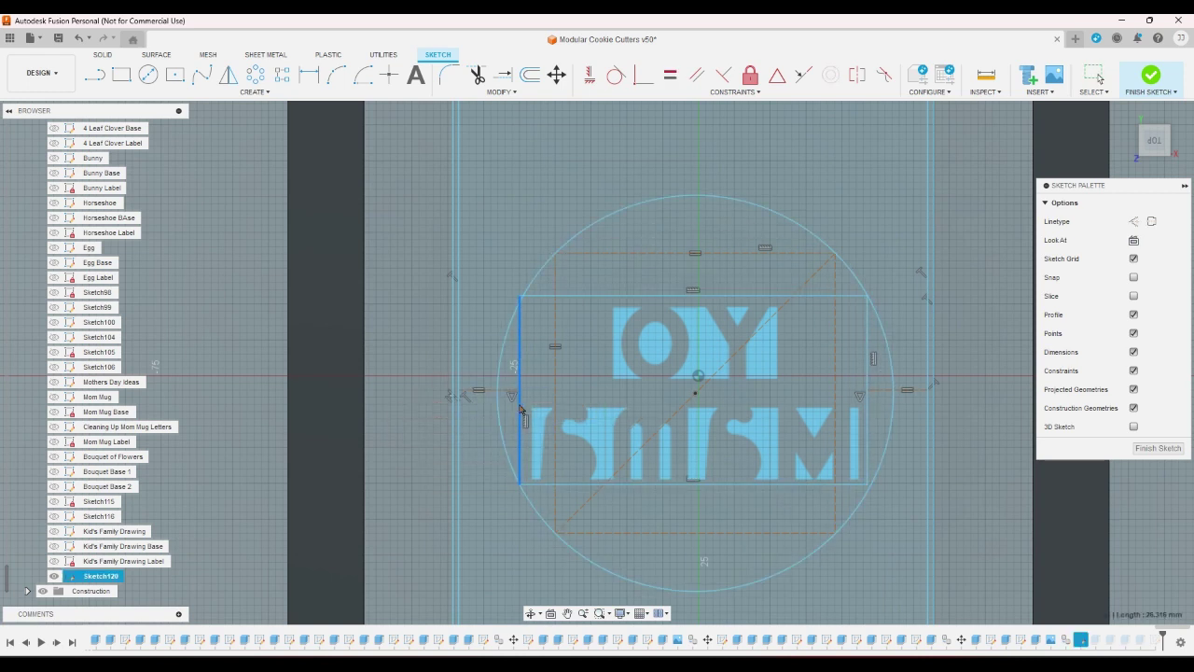
pyautogui.click(1150, 75)
pyautogui.click(1127, 113)
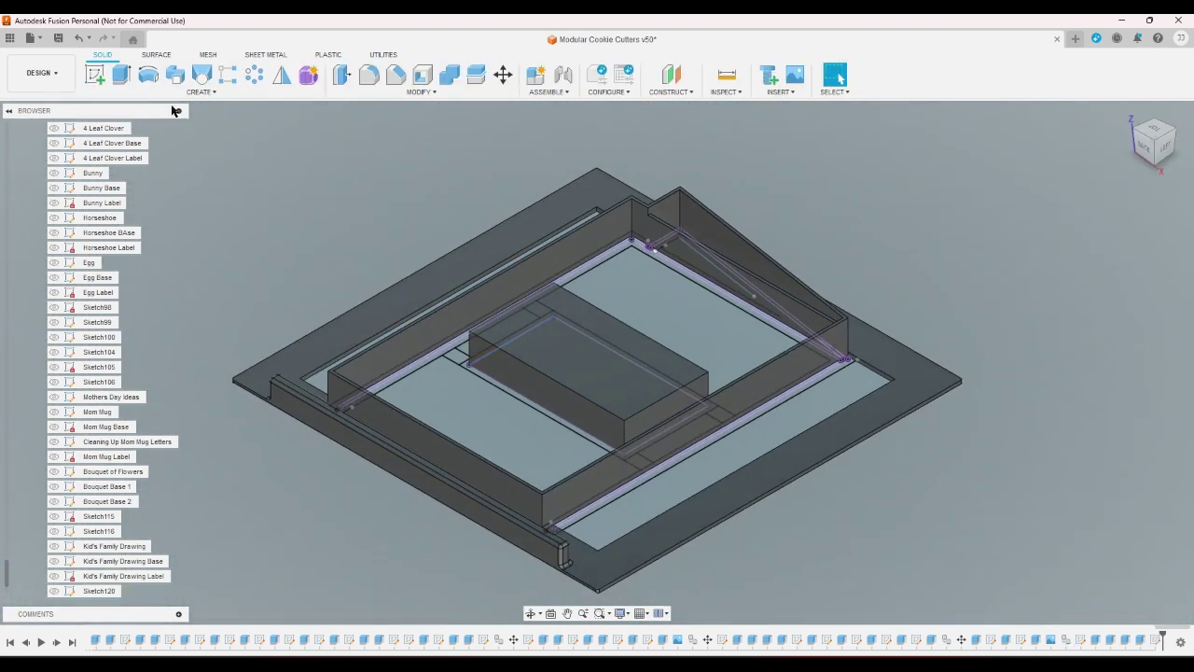
# Step: Start an Extrude and select the first outer wall strip, the flap base, the card's inner border, one connector and the text block rim
pyautogui.press('e')
pyautogui.click(1157, 140)
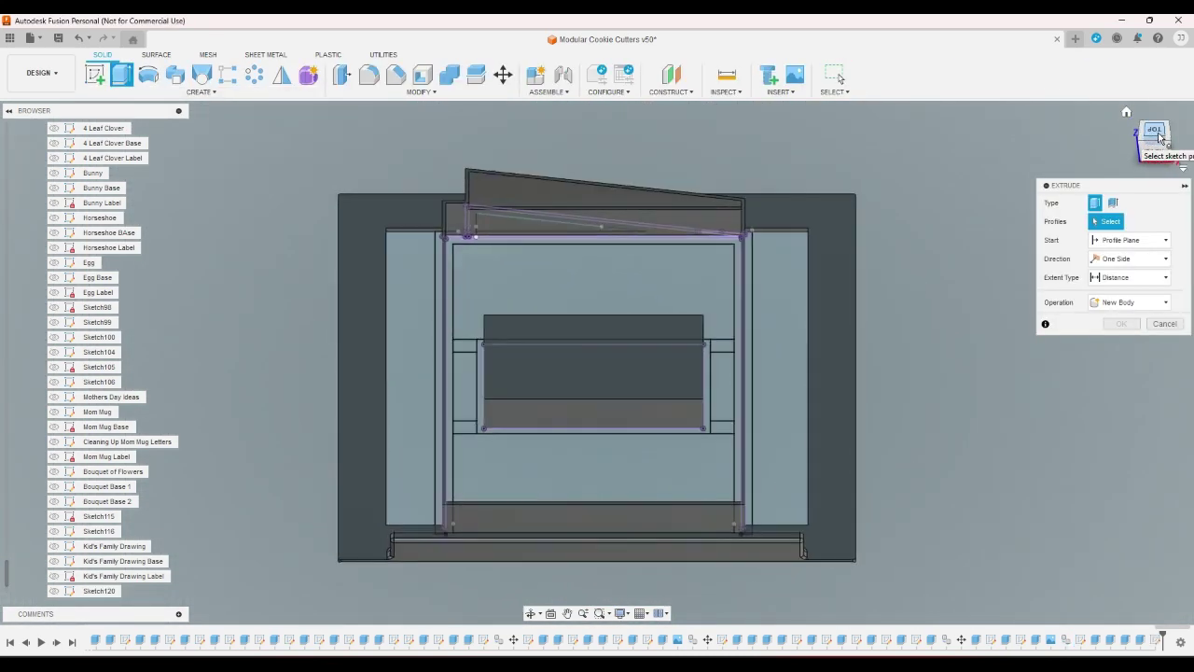
pyautogui.click(1131, 111)
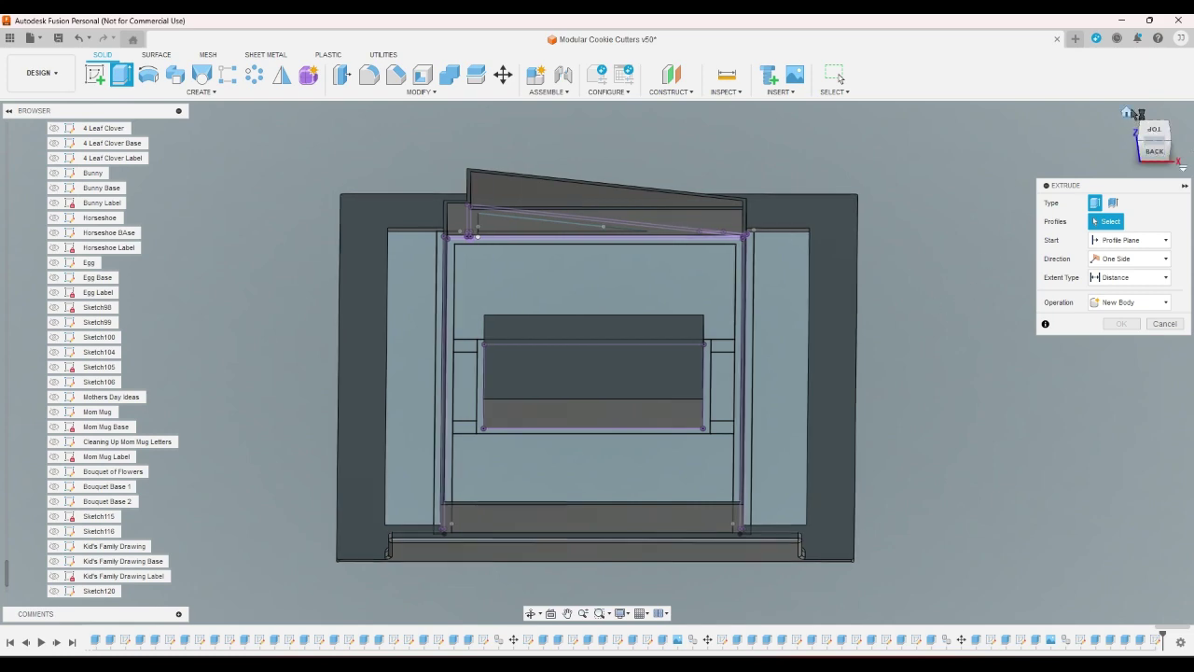
pyautogui.click(1172, 163)
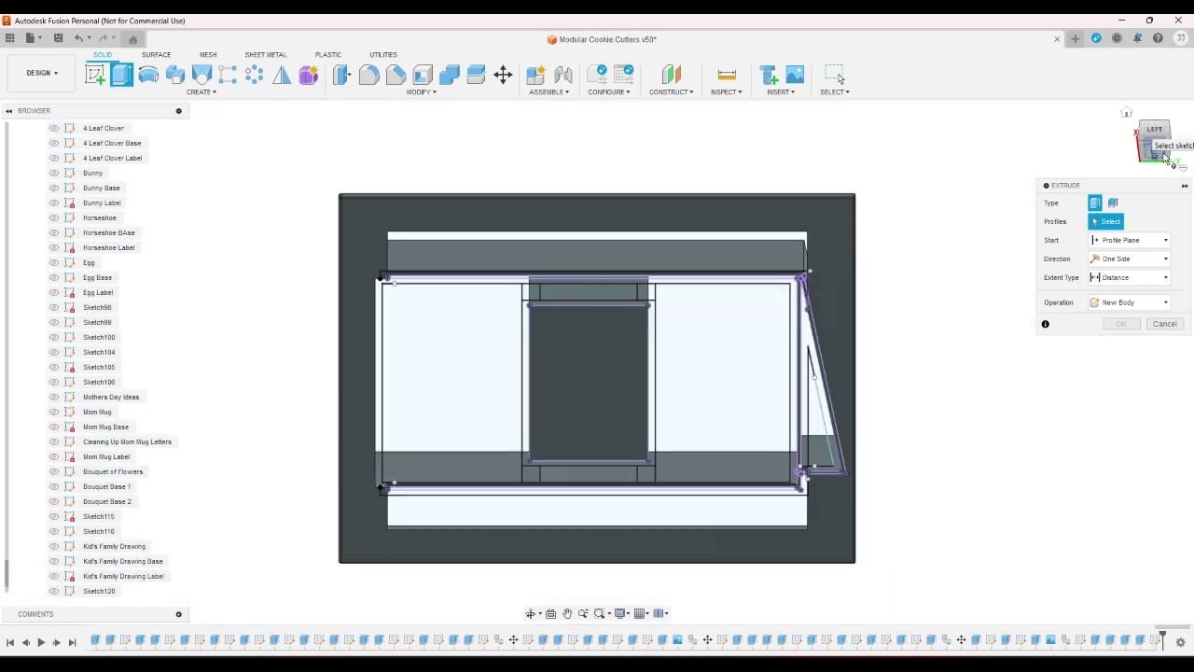
pyautogui.scroll(5, 913, 553)
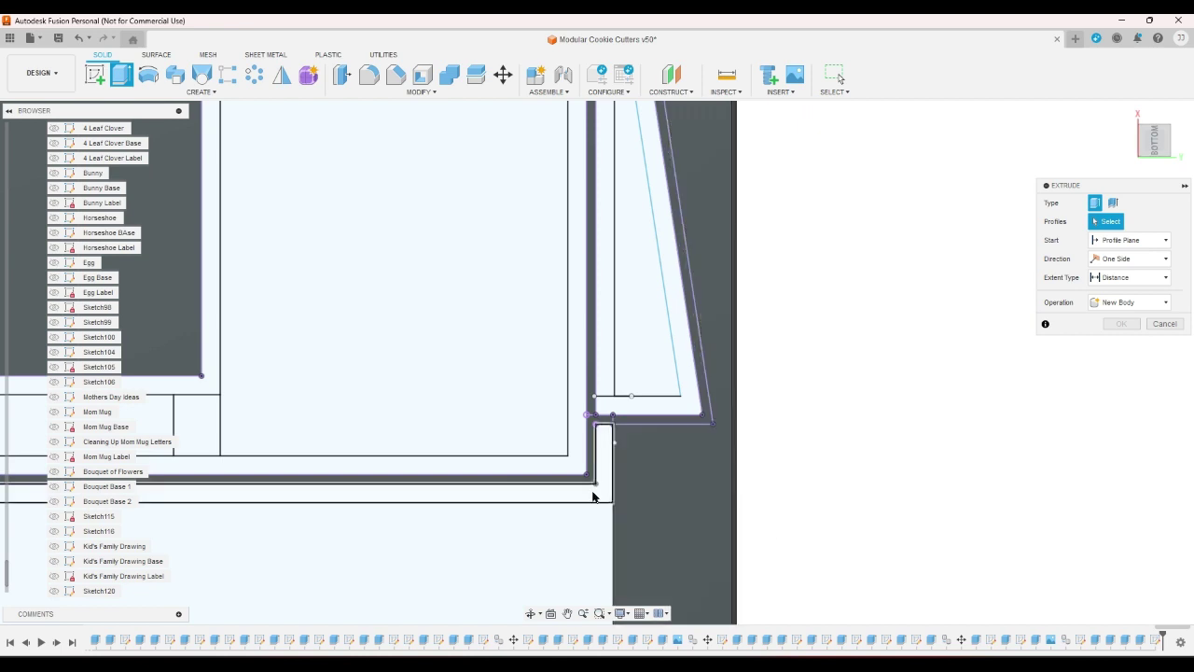
pyautogui.click(593, 496)
pyautogui.click(606, 408)
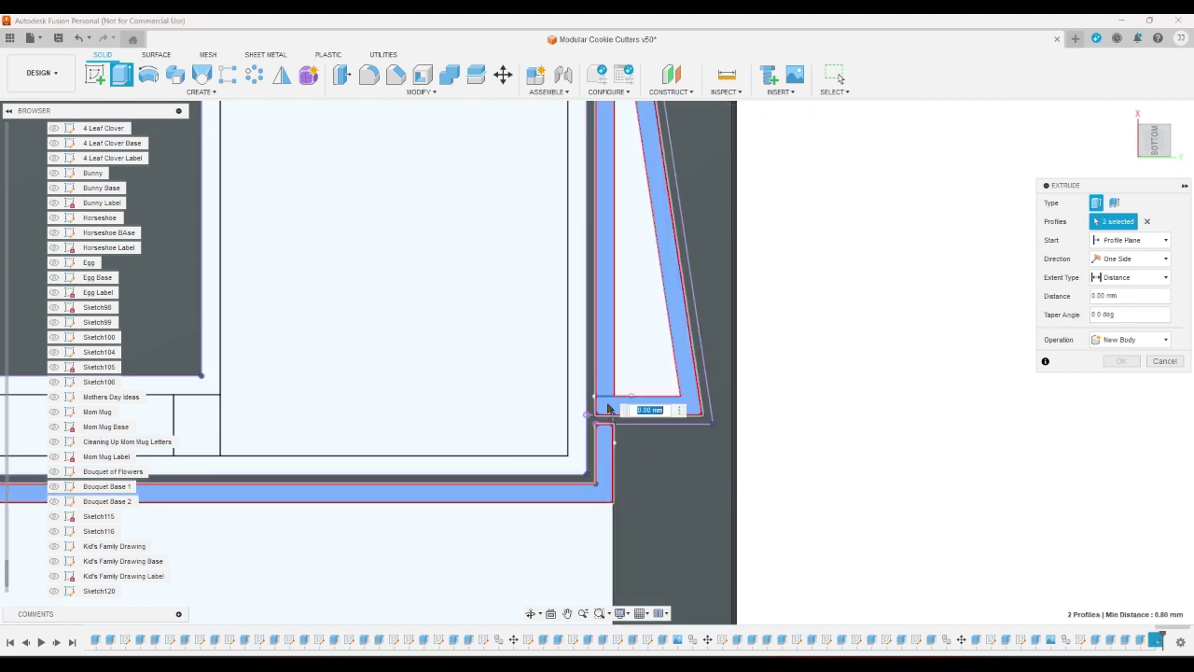
pyautogui.click(579, 446)
pyautogui.click(198, 411)
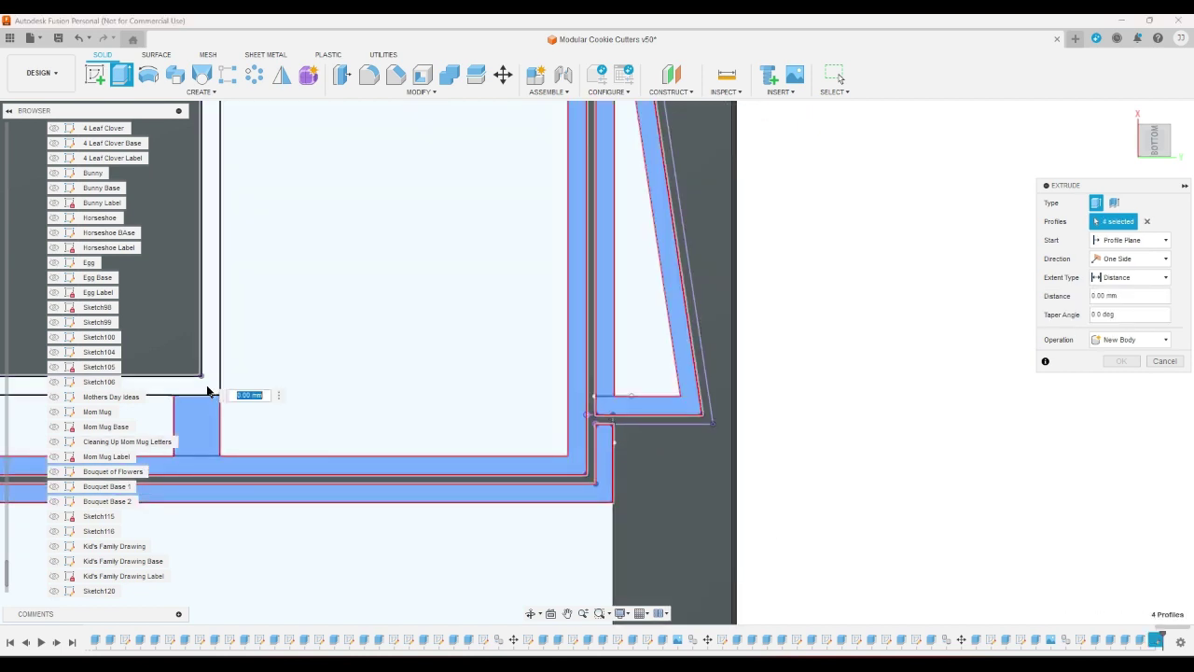
pyautogui.click(209, 392)
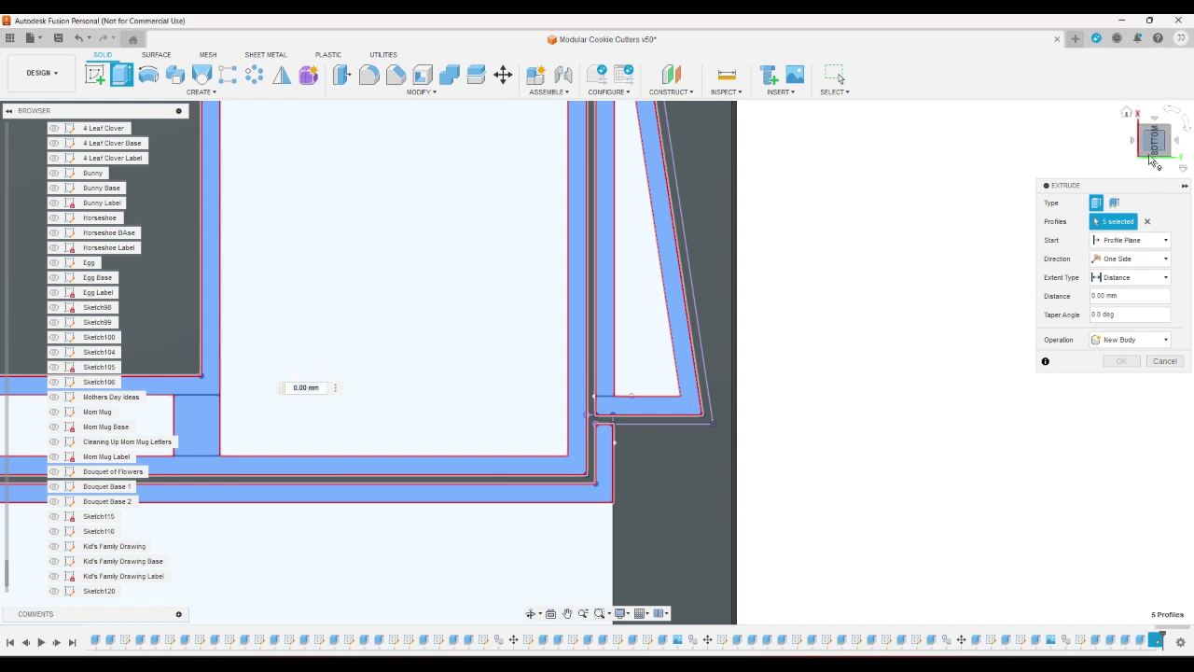
# Step: Add the three remaining connectors and the outer wall strip on the opposite side to the extrusion profiles
pyautogui.scroll(-4, 1024, 438)
pyautogui.scroll(3, 533, 465)
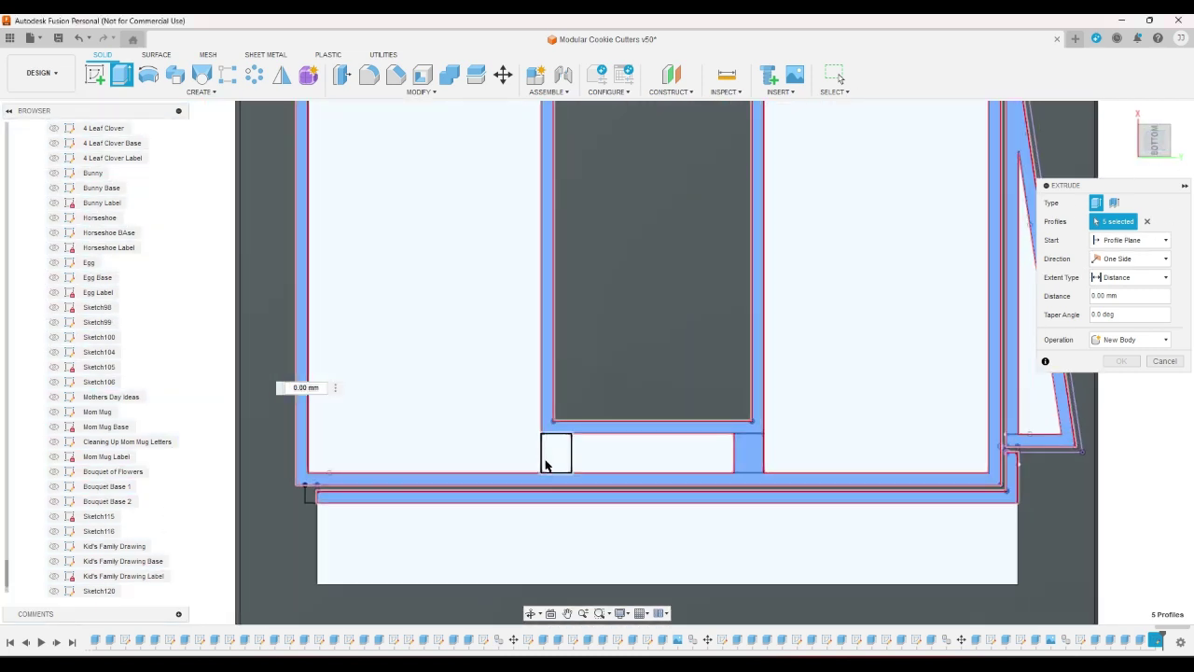
pyautogui.click(552, 458)
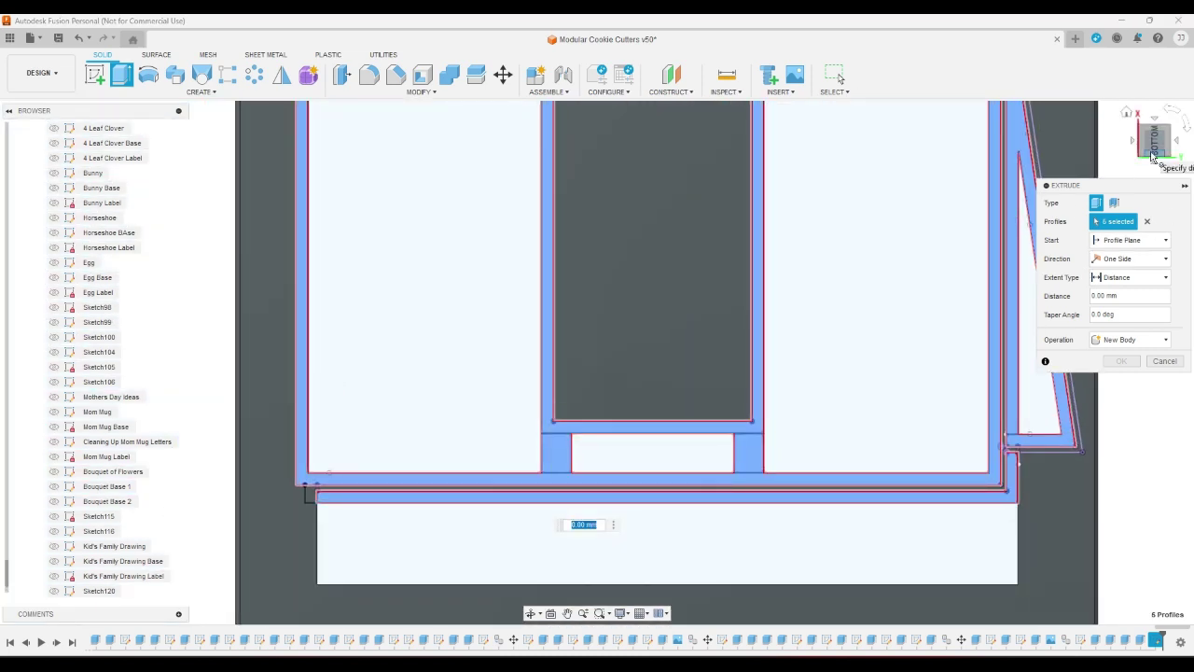
pyautogui.scroll(-6, 837, 526)
pyautogui.scroll(4, 810, 253)
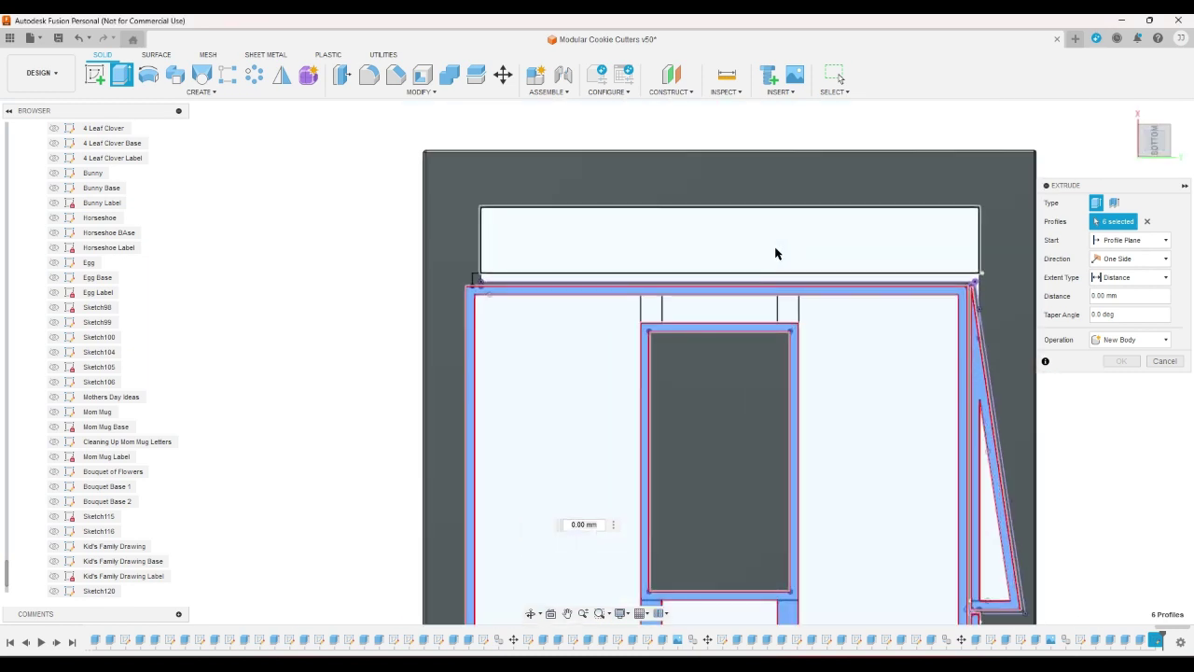
pyautogui.scroll(2, 776, 253)
pyautogui.click(774, 287)
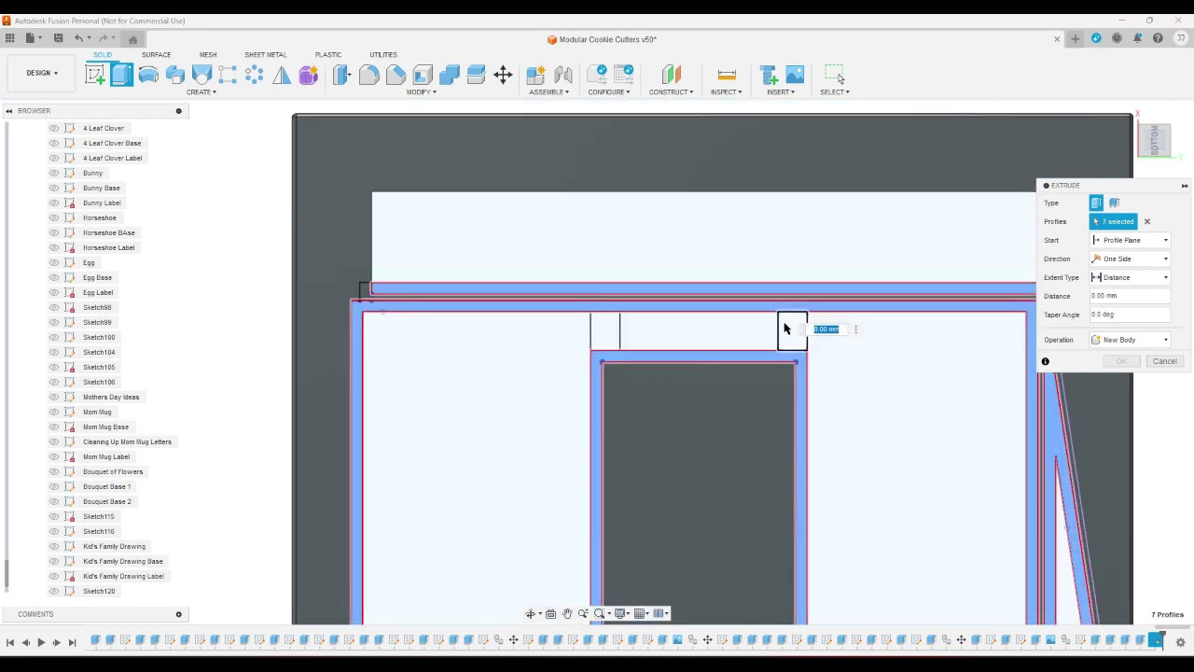
pyautogui.click(608, 326)
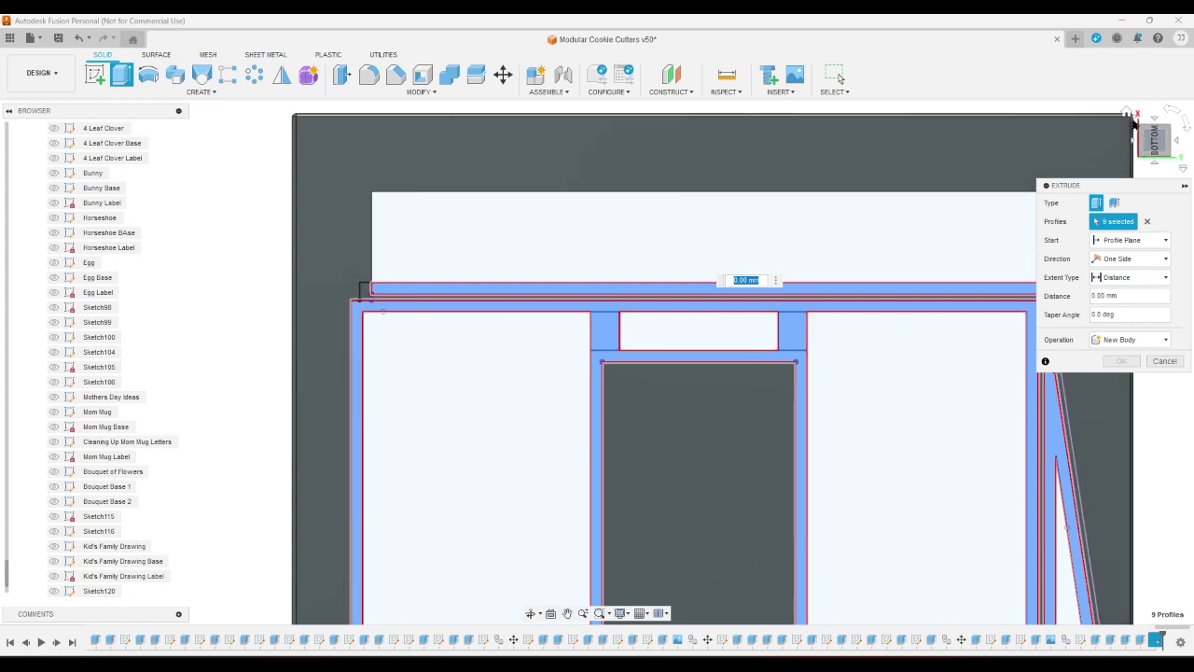
# Step: Extrude the selected base profiles up to the outer plate's top face, joining them to the existing bodies
pyautogui.scroll(-2, 444, 427)
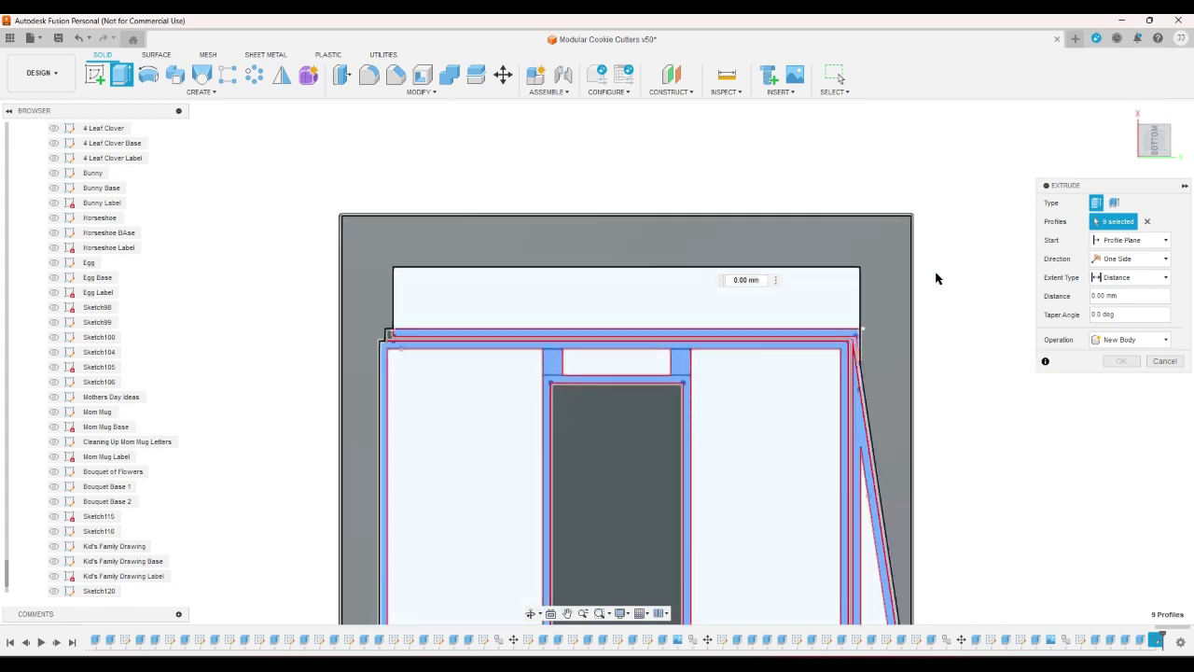
pyautogui.click(1127, 112)
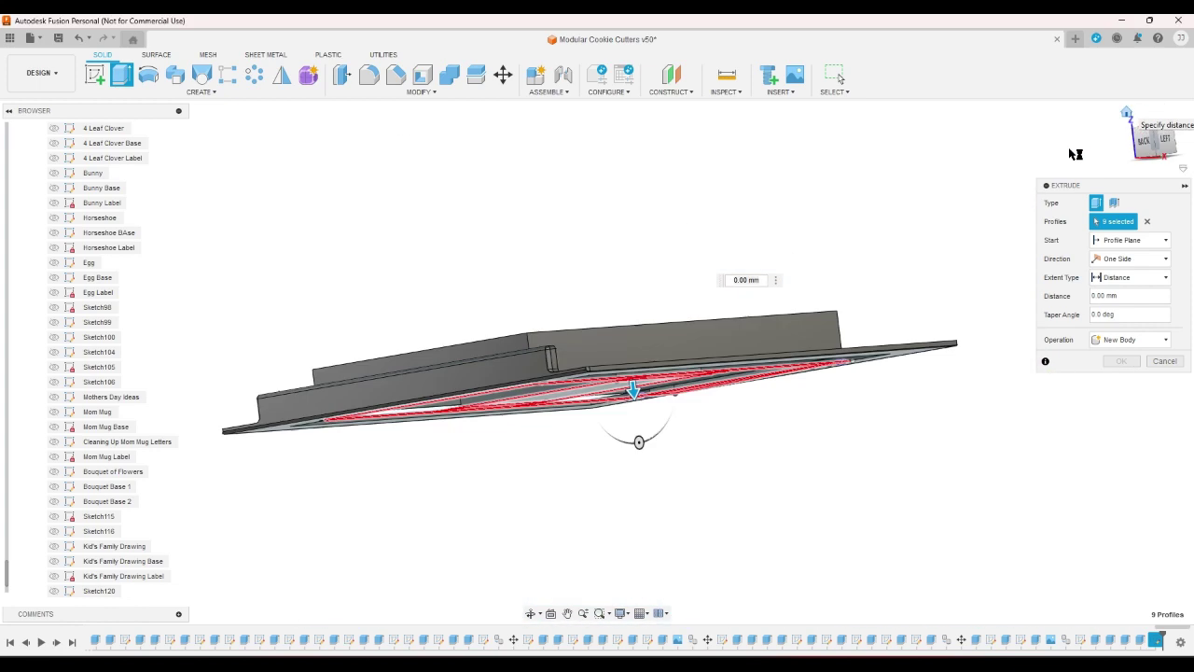
pyautogui.click(1120, 277)
pyautogui.click(1125, 314)
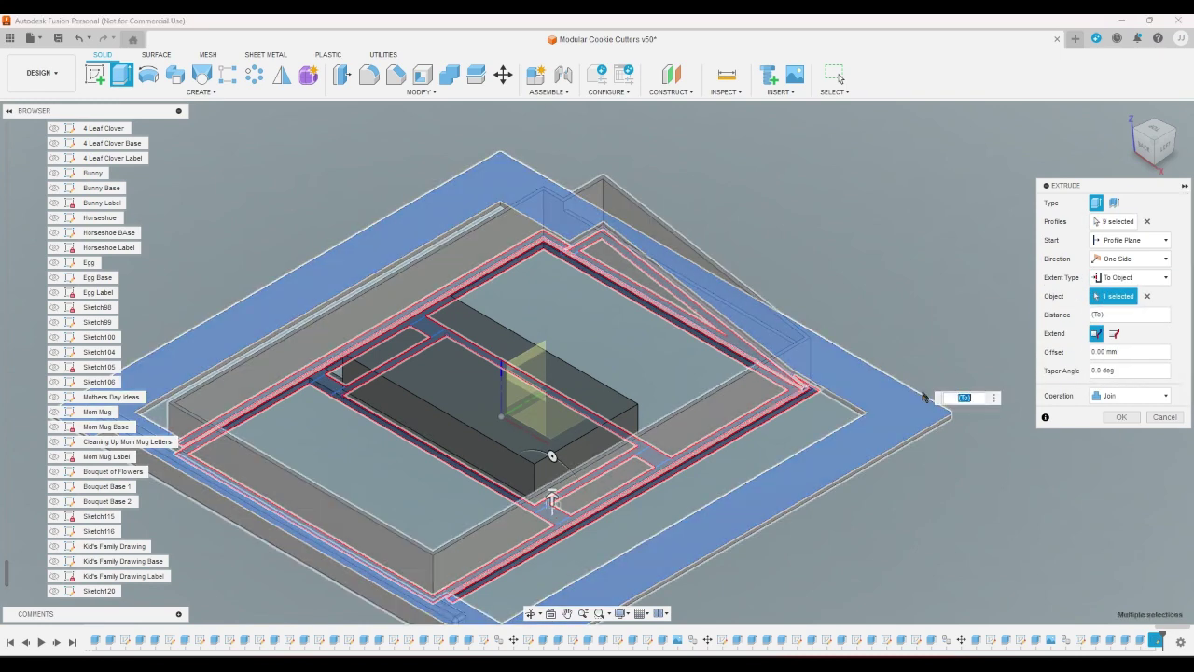
pyautogui.click(924, 400)
pyautogui.click(1120, 417)
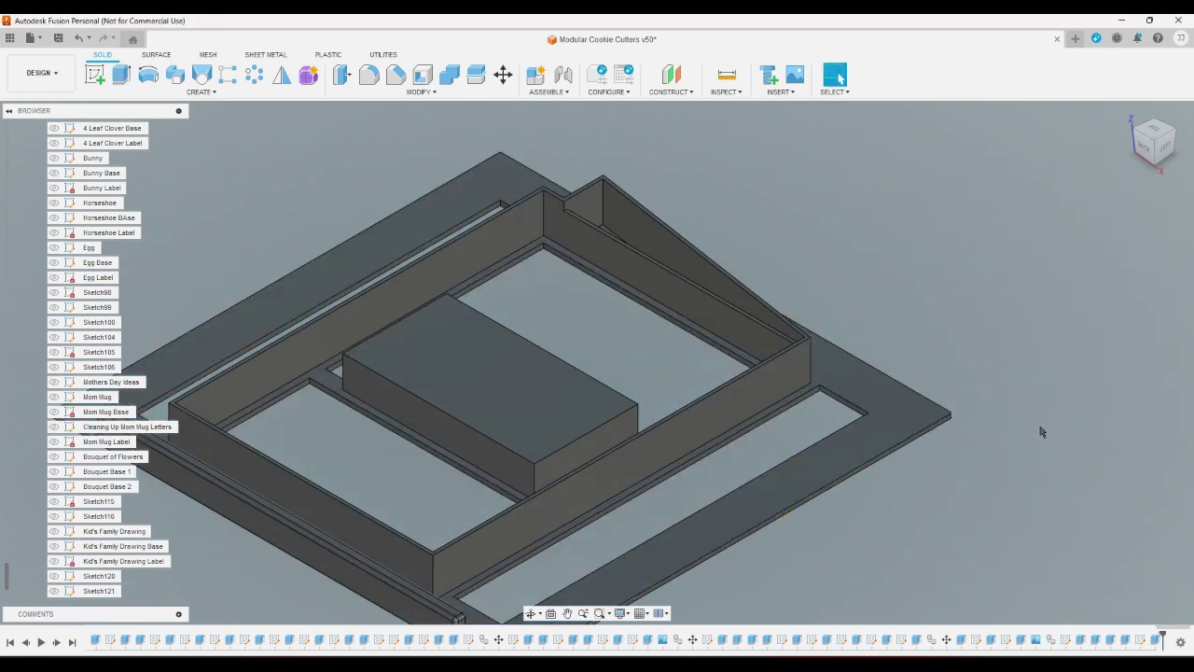
pyautogui.click(1154, 130)
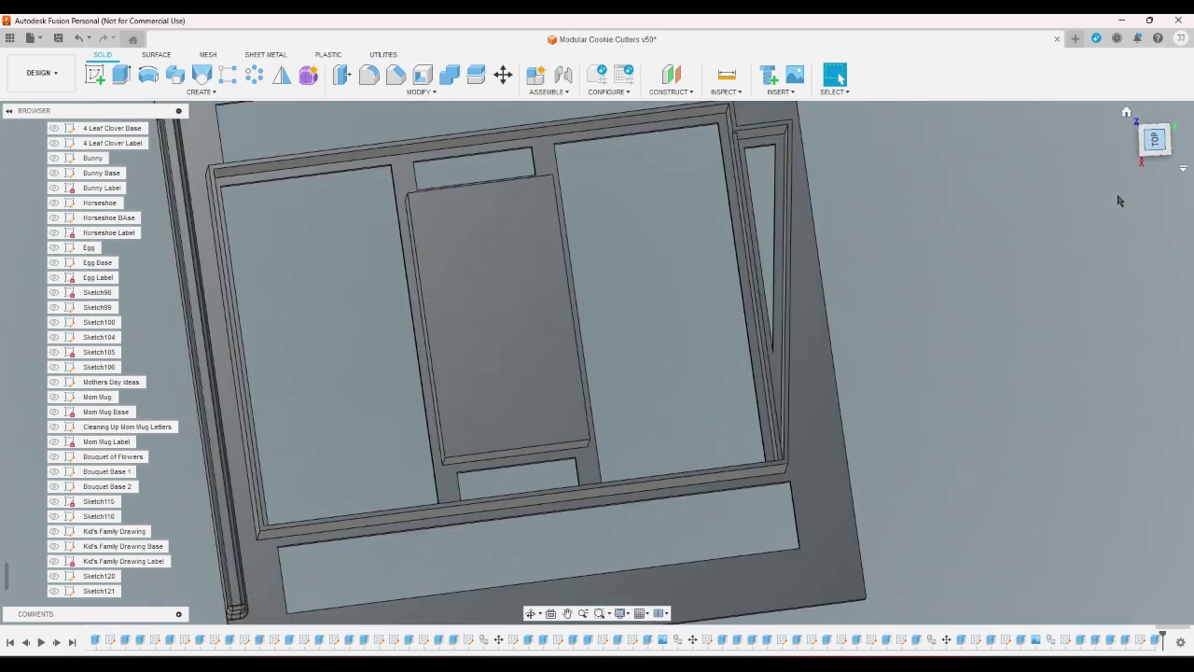
pyautogui.scroll(6, 909, 370)
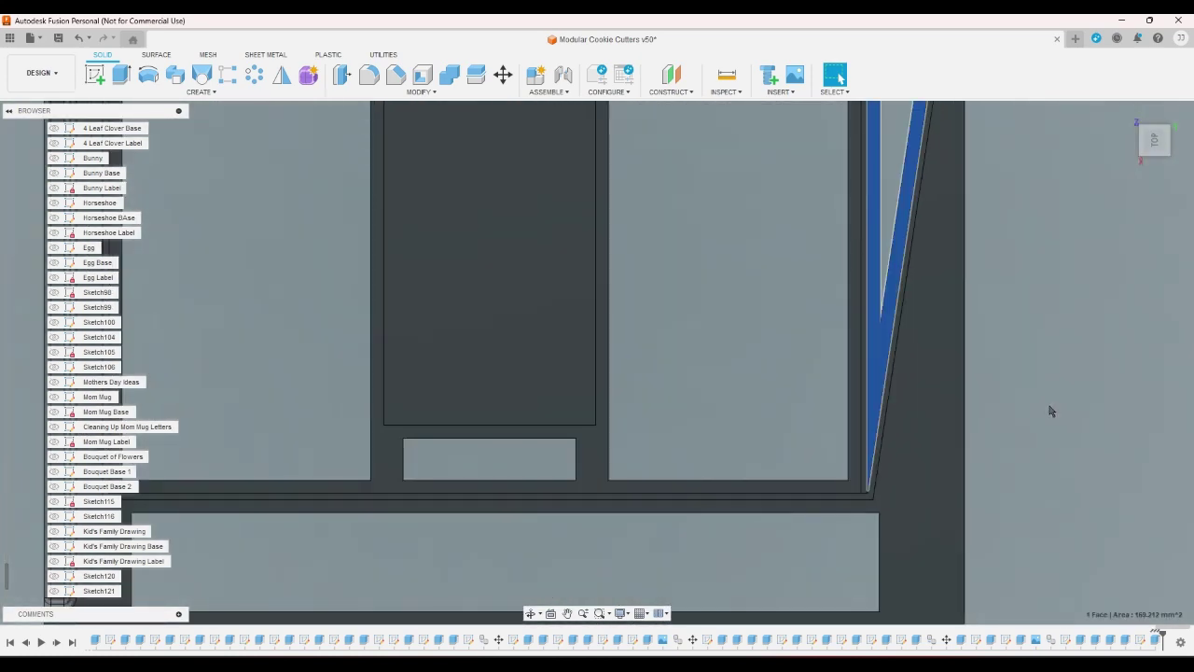
pyautogui.scroll(-3, 1051, 411)
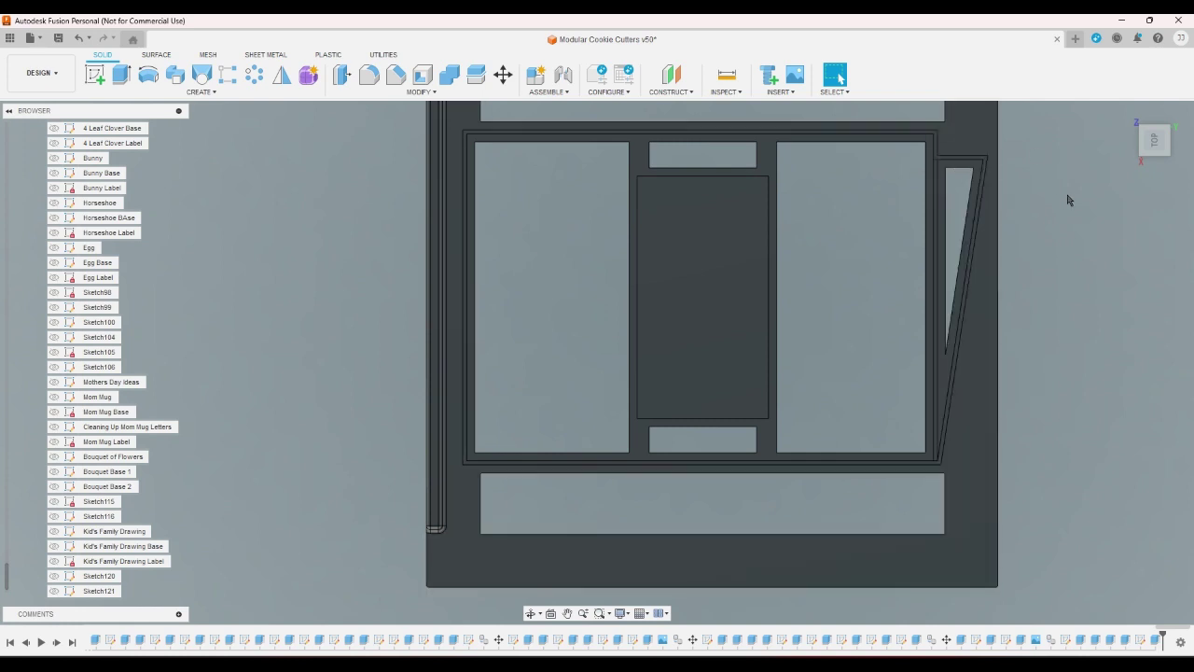
# Step: Show Sketch120 and start an extrusion of its text, hiding the Cutter Base (24) body for the selection and showing it again
pyautogui.click(1126, 113)
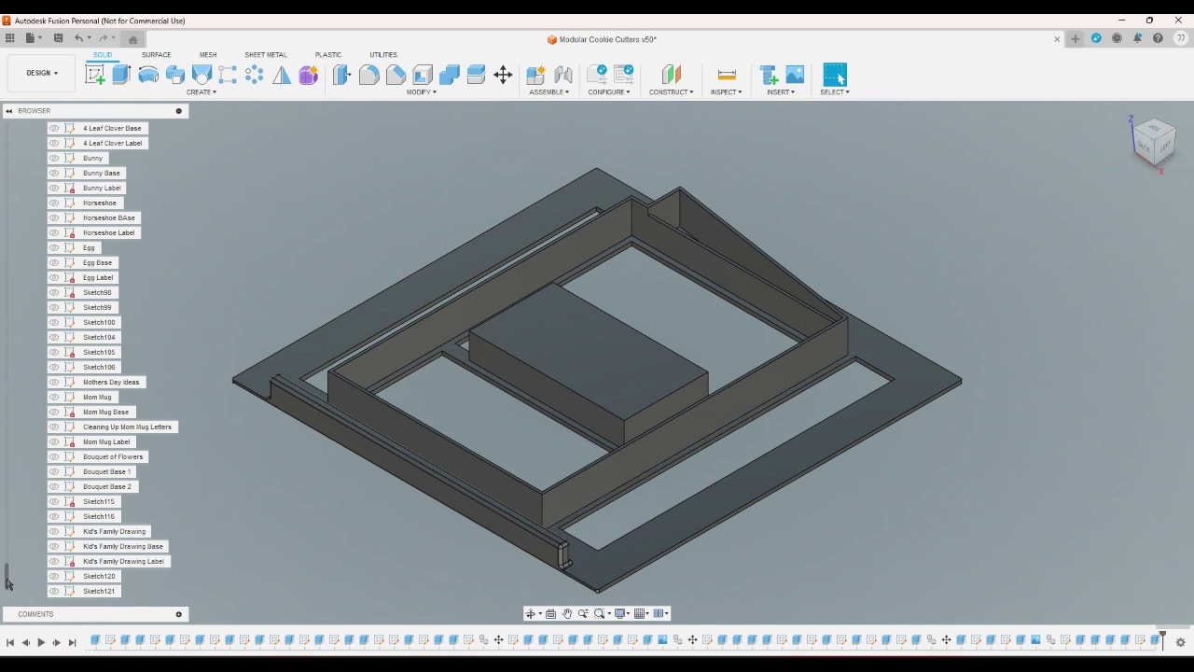
pyautogui.click(54, 576)
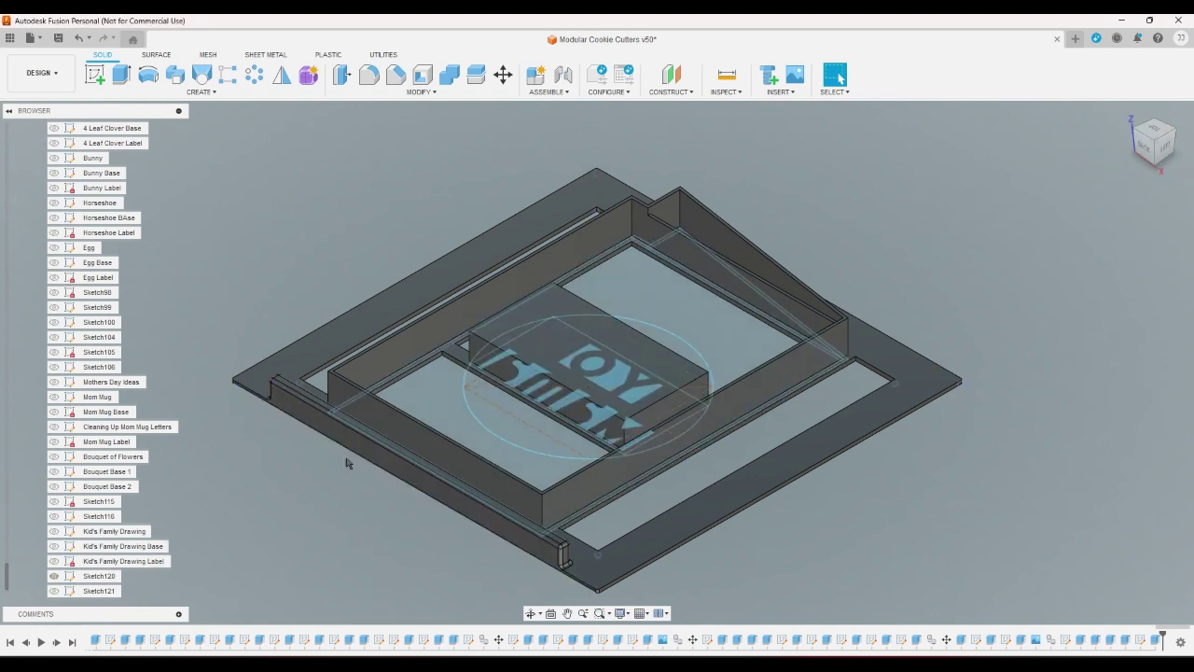
pyautogui.moveTo(7, 580); pyautogui.dragTo(8, 238)
pyautogui.click(55, 516)
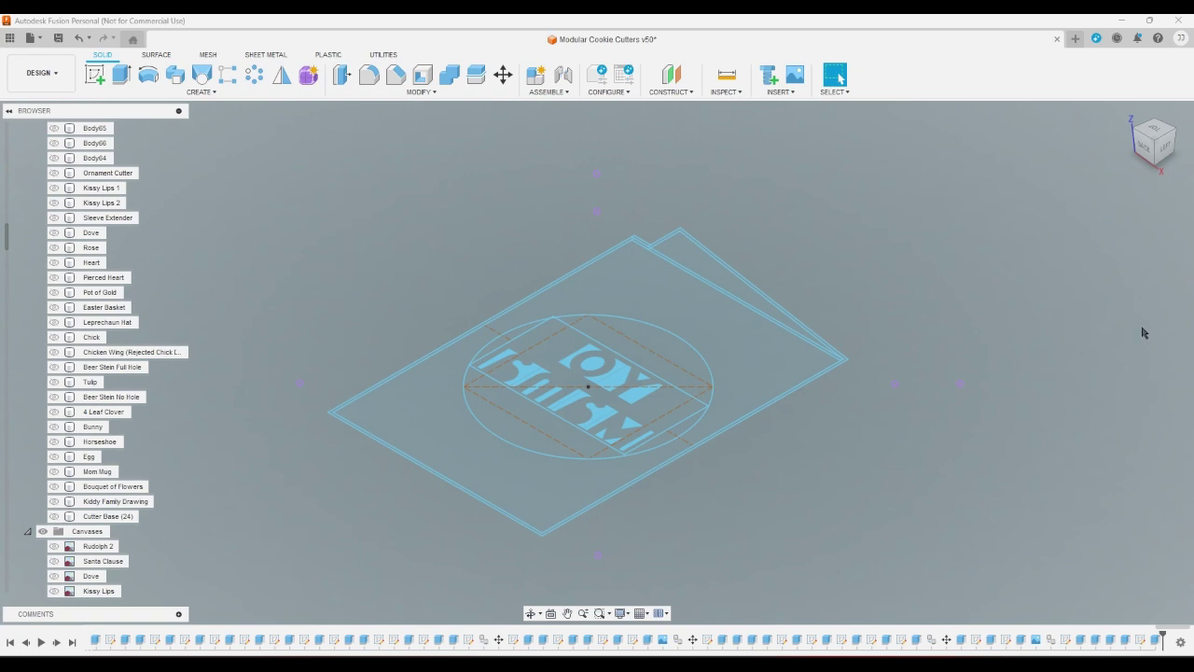
pyautogui.click(1157, 166)
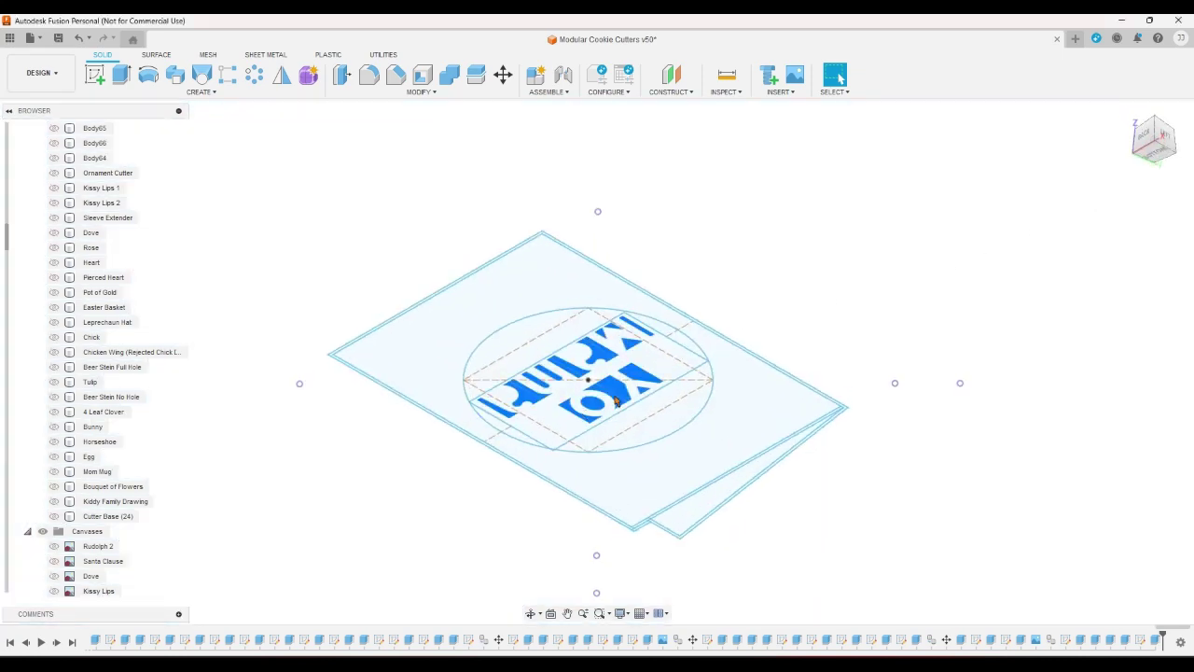
pyautogui.click(1131, 125)
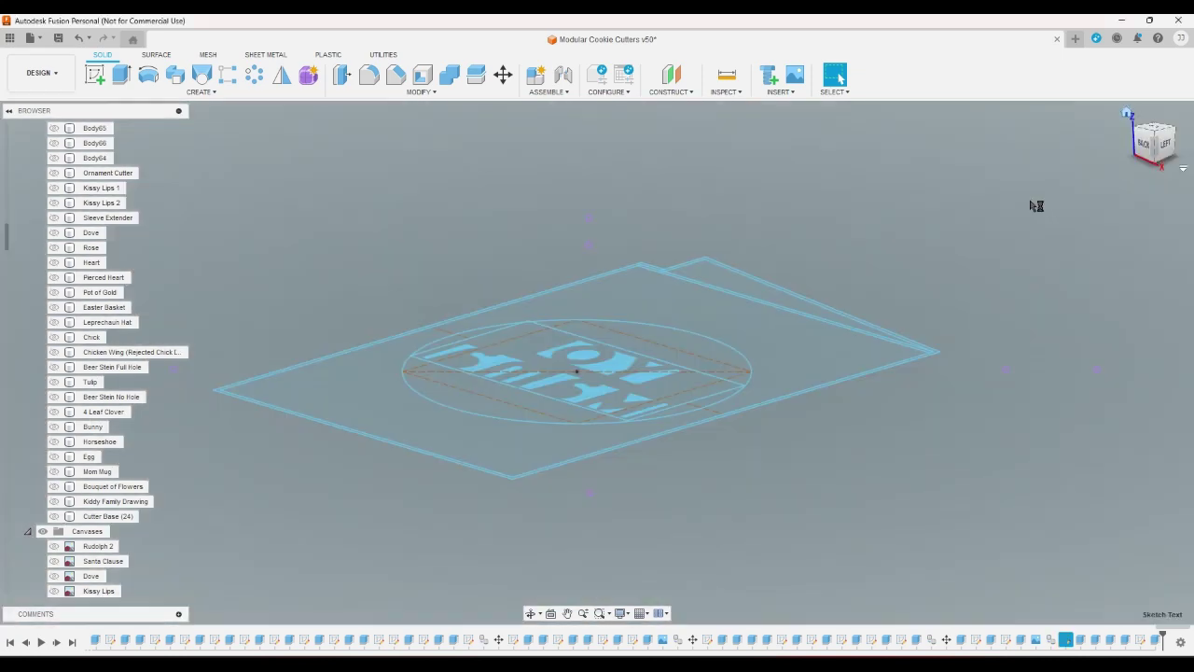
pyautogui.click(121, 77)
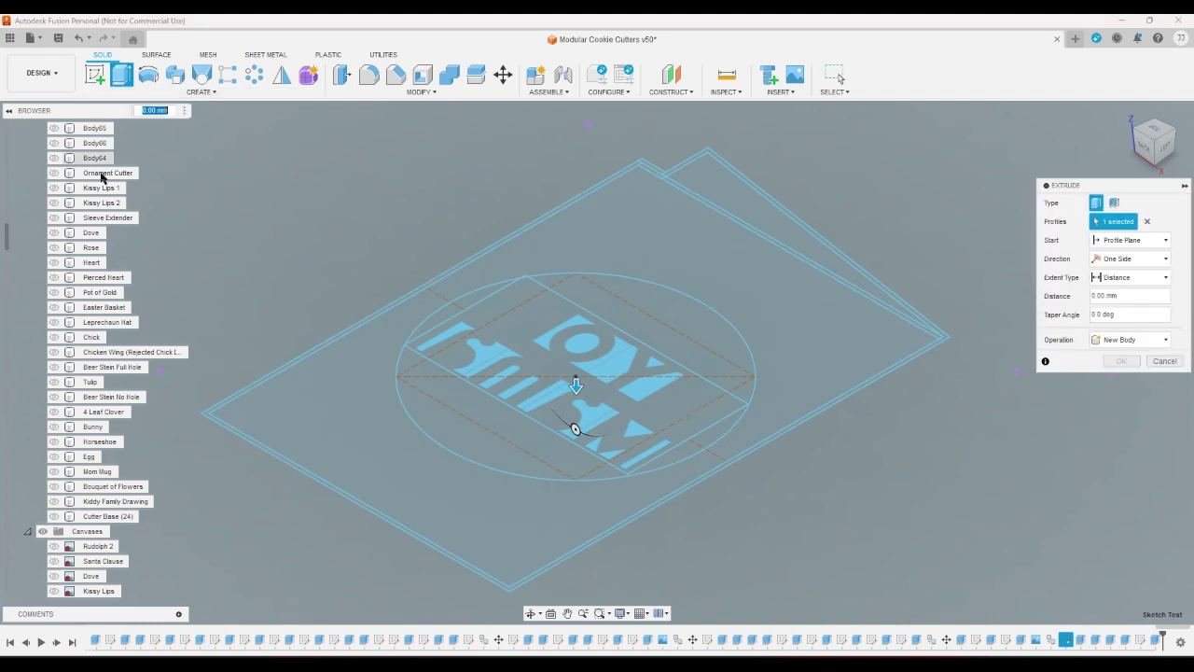
pyautogui.click(54, 516)
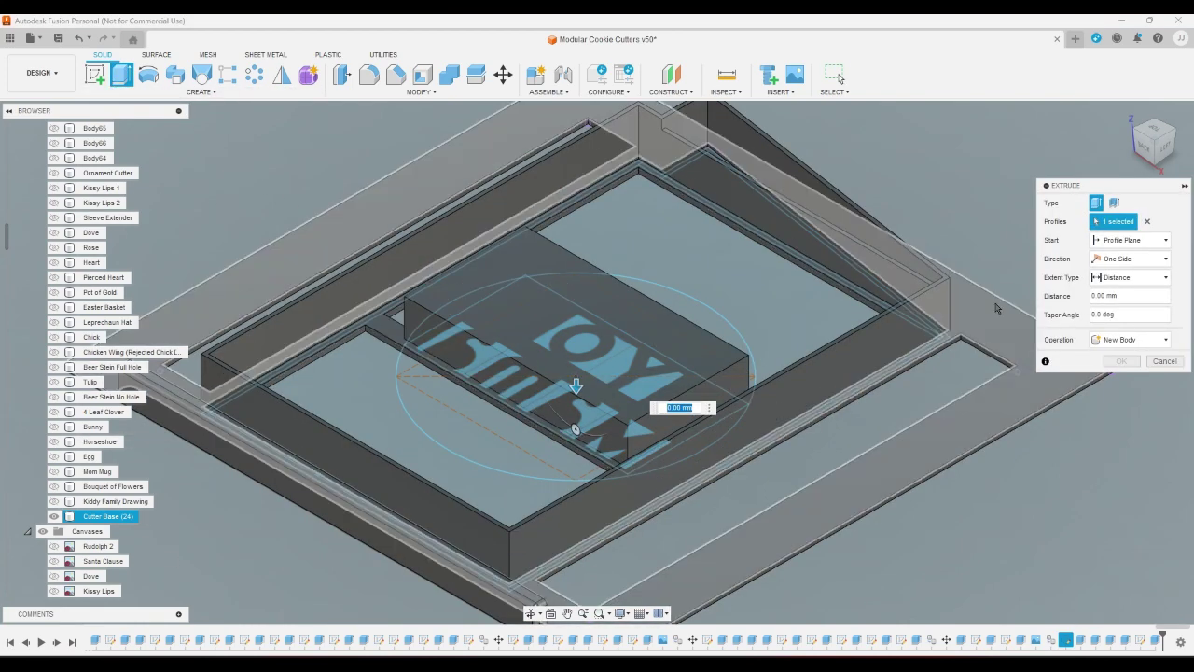
# Step: Cut the text 5 mm deep into the raised block, starting the extrusion from the block's top face
pyautogui.click(1129, 240)
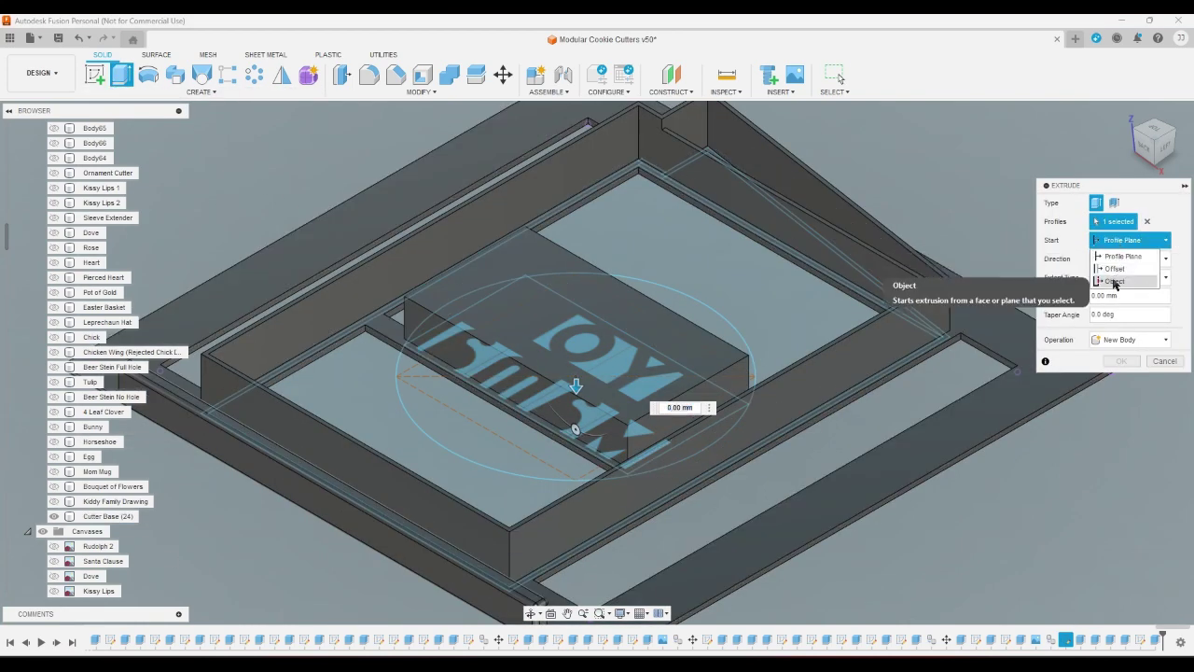
pyautogui.click(1116, 268)
pyautogui.click(1117, 240)
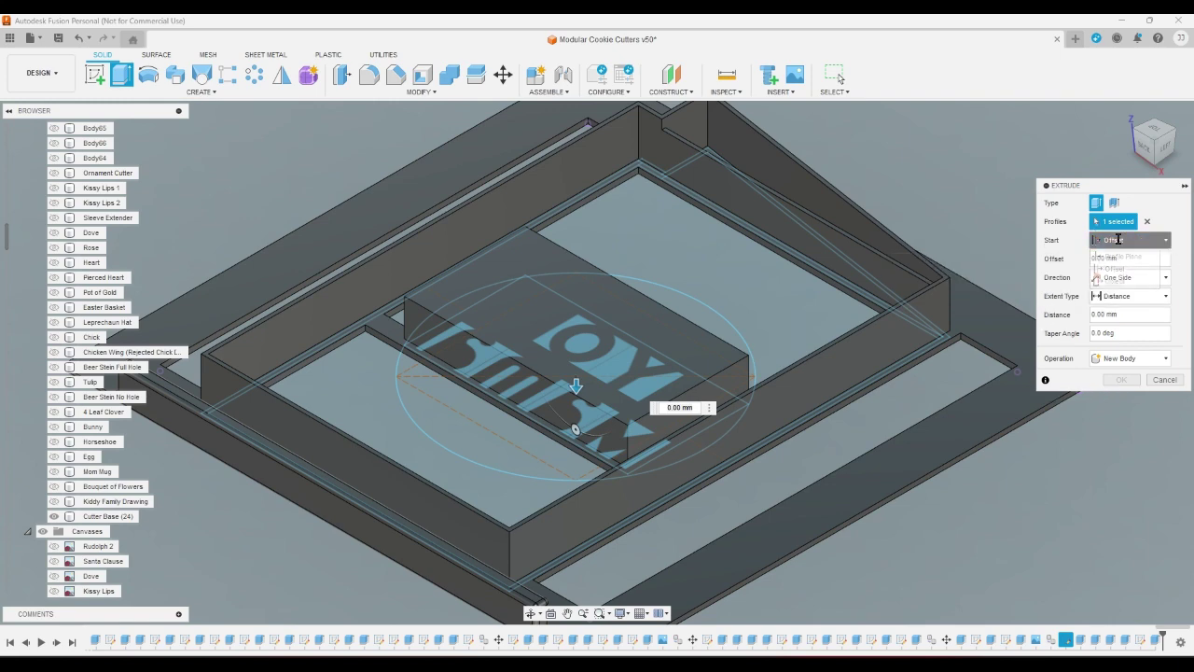
pyautogui.click(1116, 281)
pyautogui.click(560, 299)
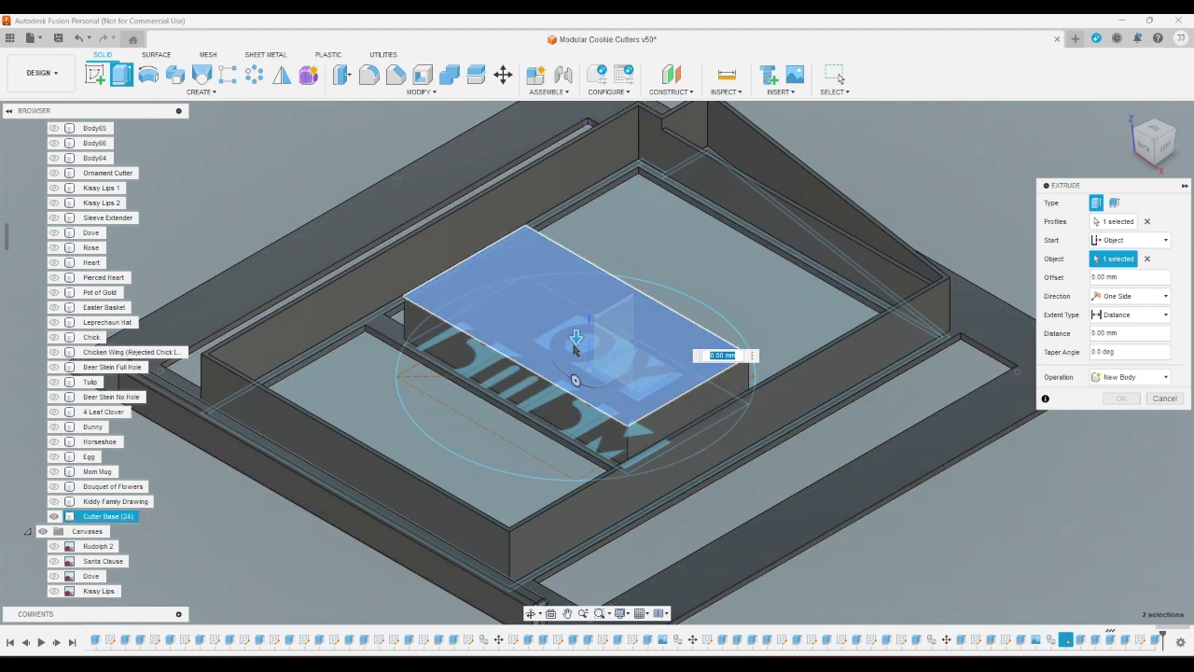
pyautogui.moveTo(578, 348); pyautogui.dragTo(578, 365)
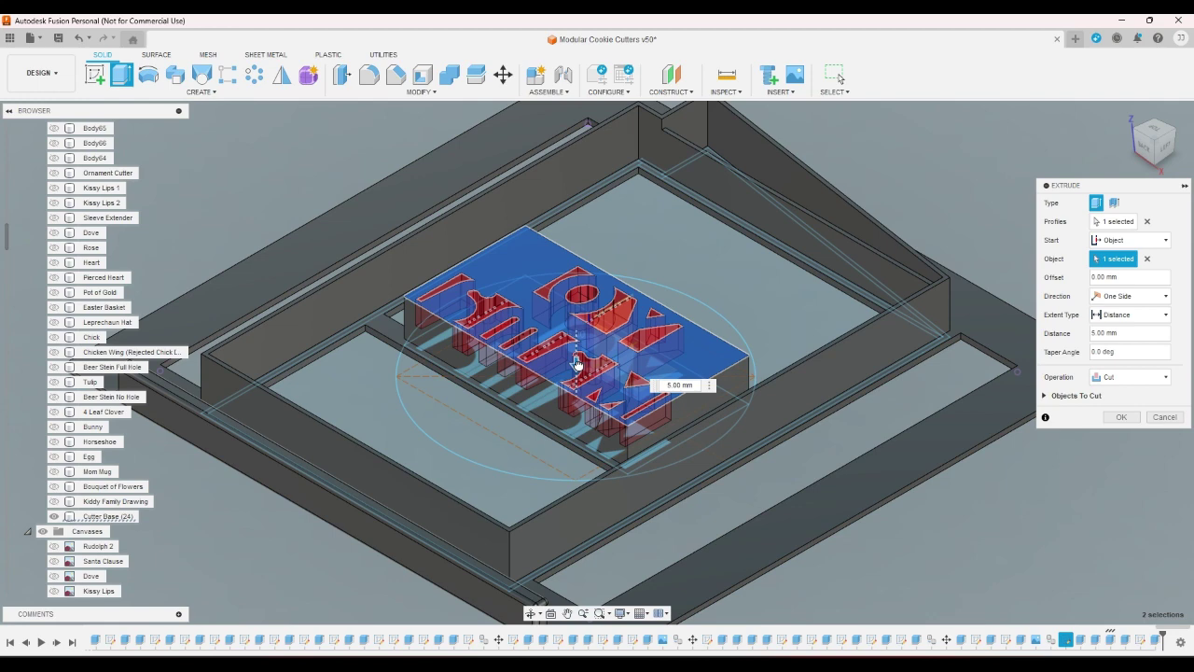
pyautogui.click(1117, 422)
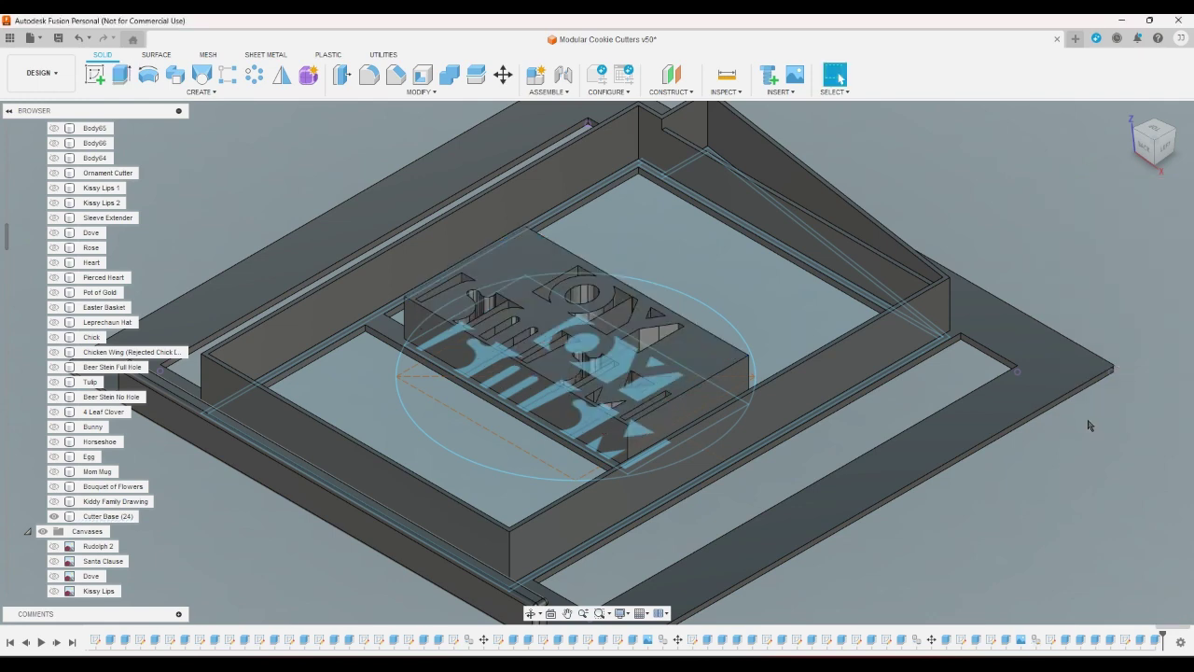
# Step: Hide Sketch120 and cut the recessed face inside the letter O downward with an extrusion of -15 mm
pyautogui.click(1154, 133)
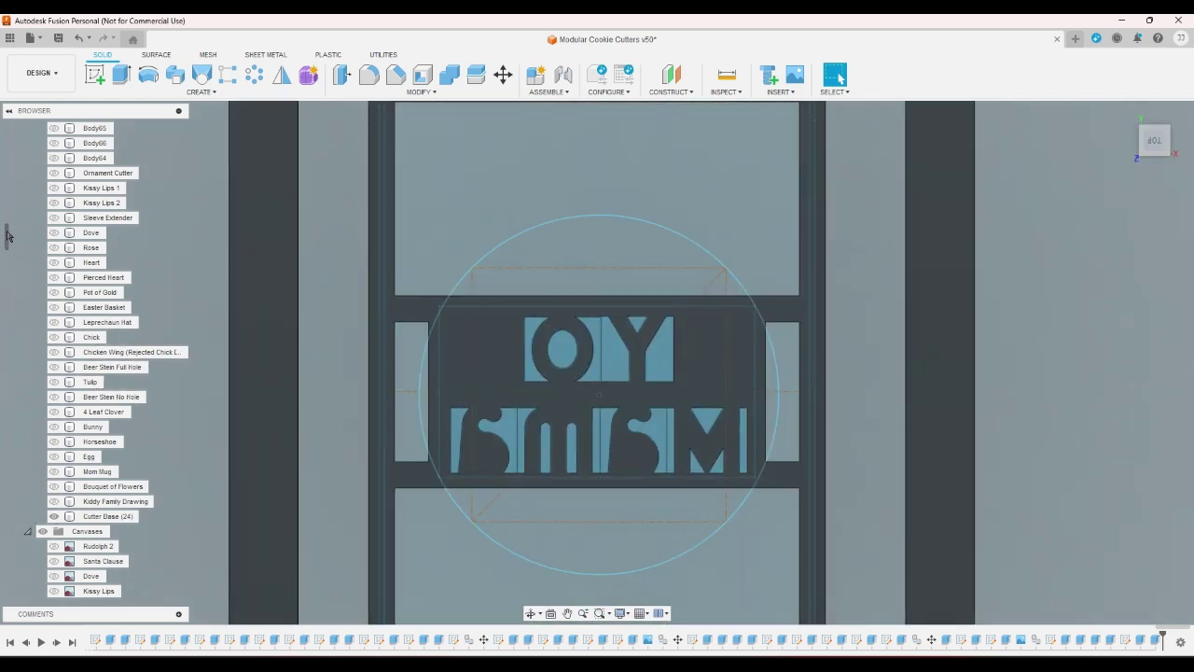
pyautogui.moveTo(7, 236); pyautogui.dragTo(6, 411)
pyautogui.moveTo(6, 456); pyautogui.dragTo(16, 588)
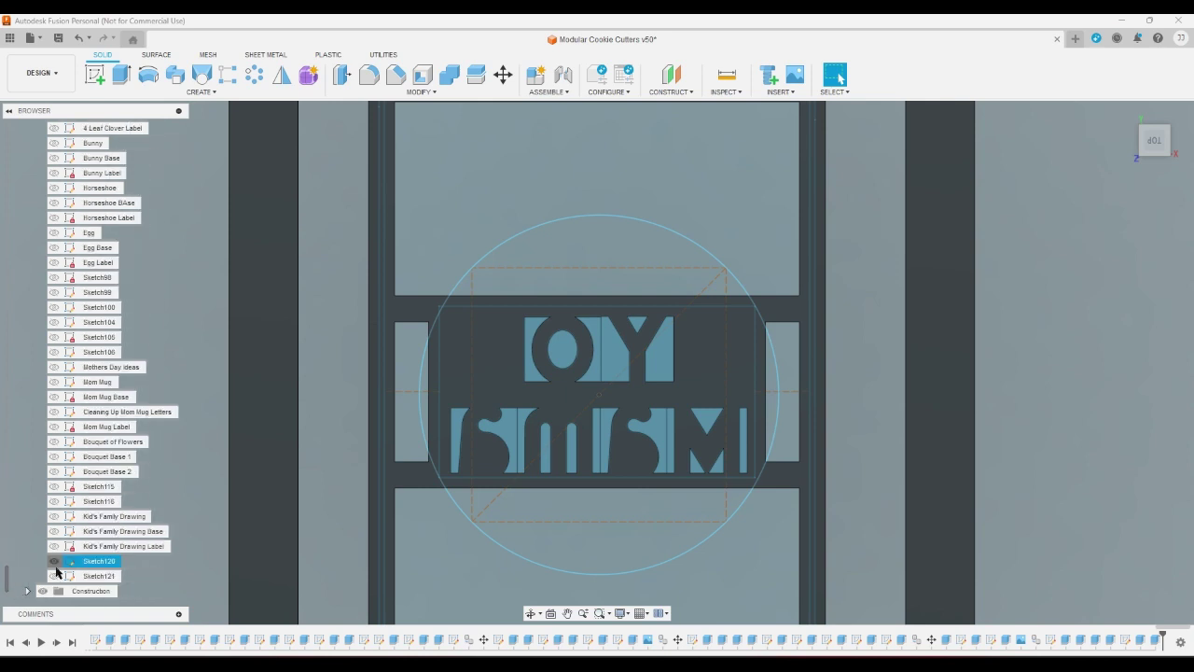
pyautogui.click(53, 561)
pyautogui.click(122, 75)
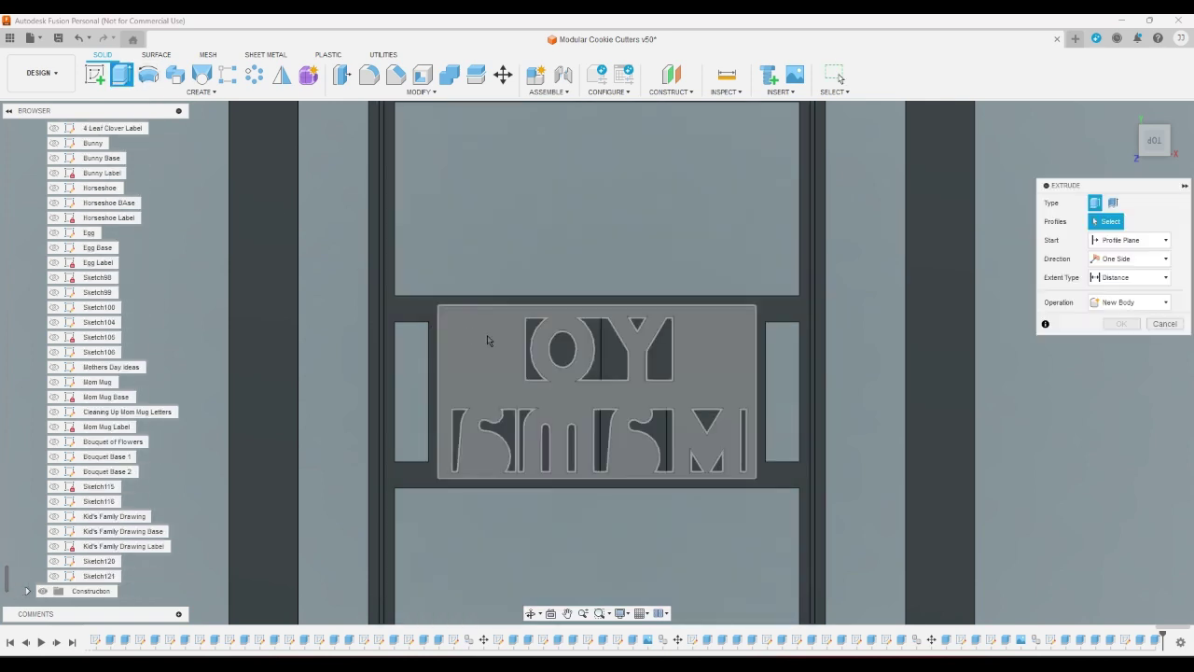
pyautogui.click(562, 349)
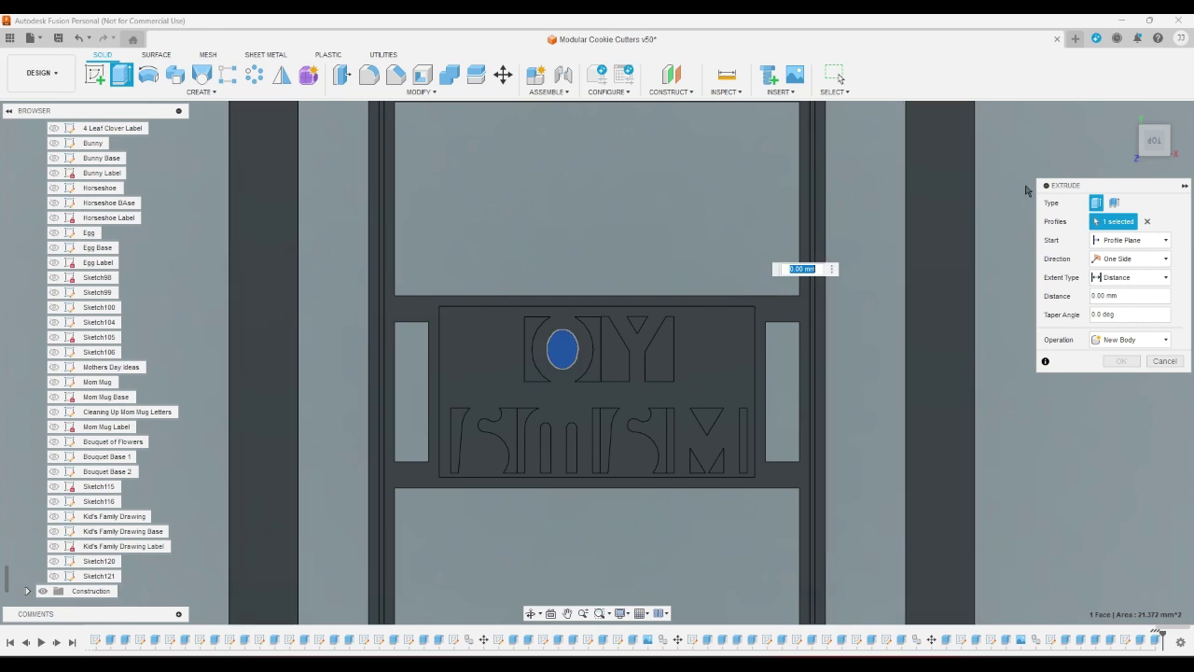
pyautogui.click(1128, 112)
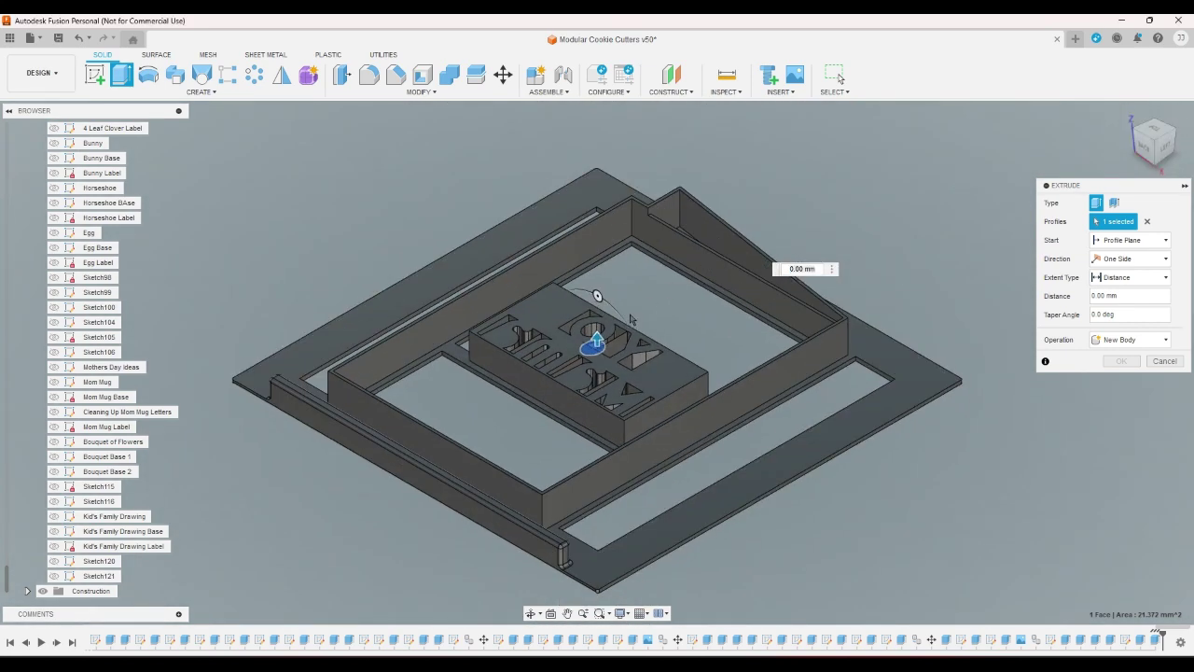
pyautogui.moveTo(597, 337); pyautogui.dragTo(597, 455)
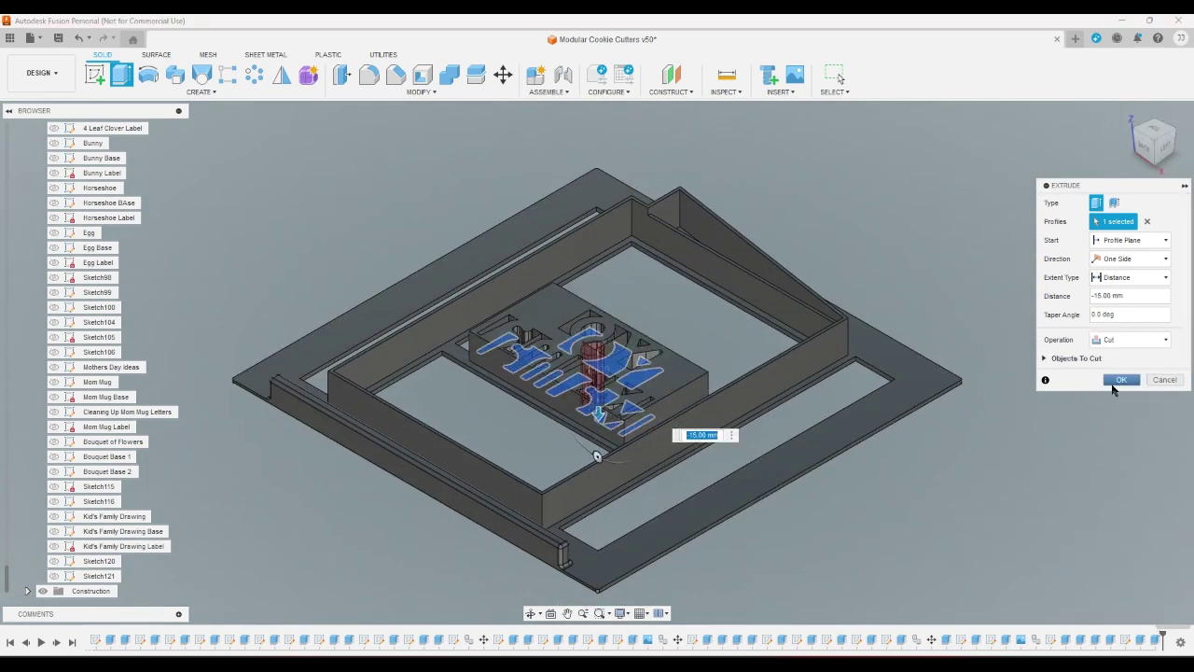
pyautogui.click(1121, 379)
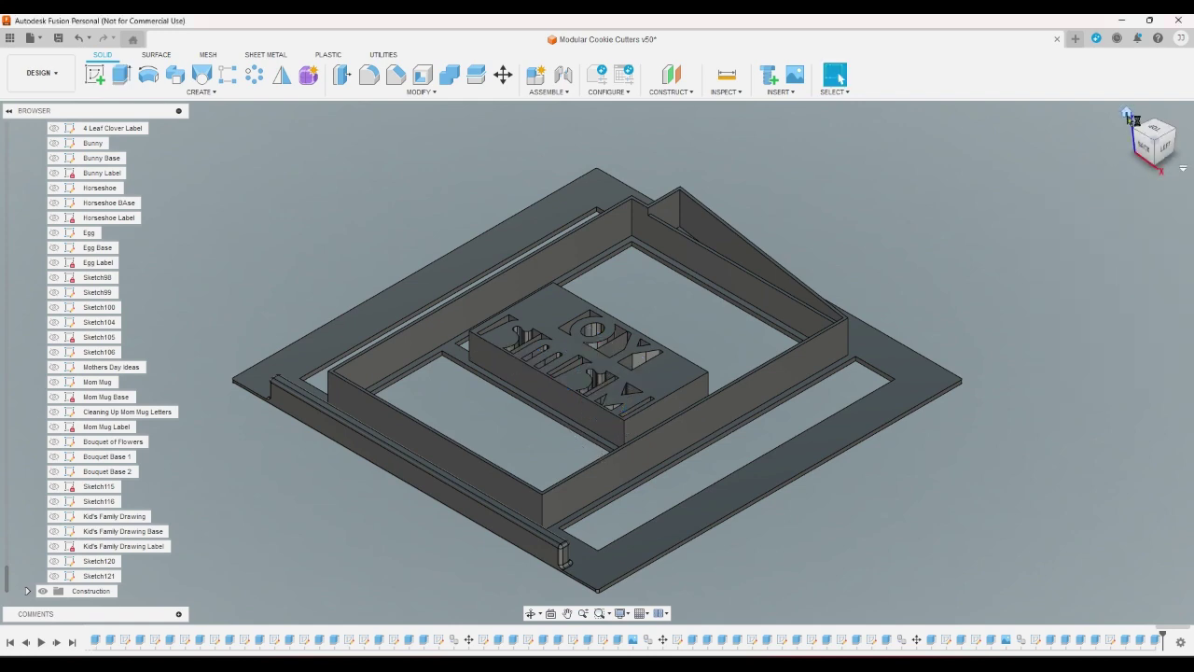
# Step: Start a sketch on the text block's top face and draw a two-point rectangle over the first part of the "Mama" row
pyautogui.click(1155, 134)
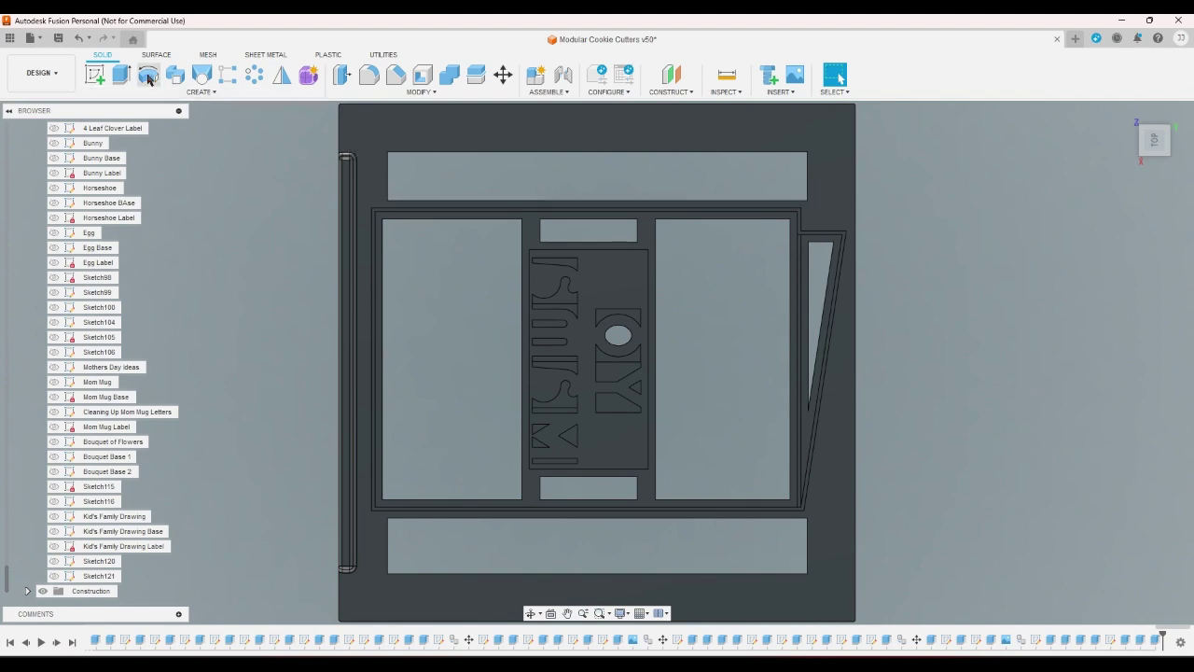
pyautogui.click(95, 75)
pyautogui.click(629, 282)
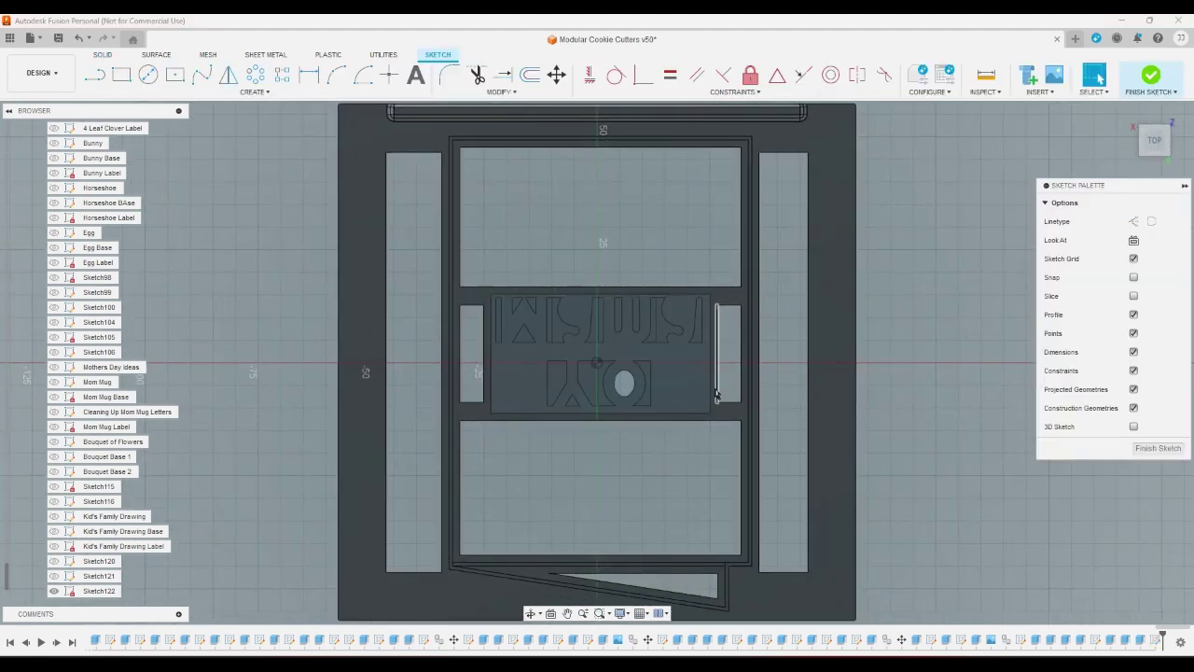
pyautogui.scroll(3, 922, 302)
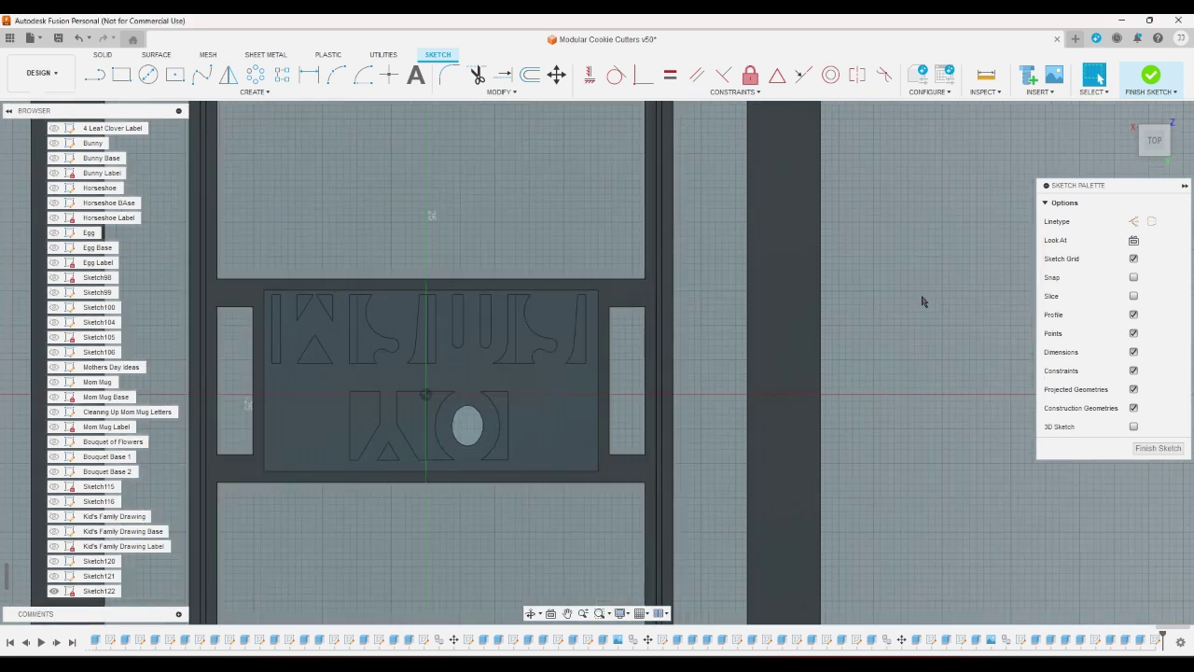
pyautogui.scroll(-1, 922, 301)
pyautogui.scroll(2, 410, 181)
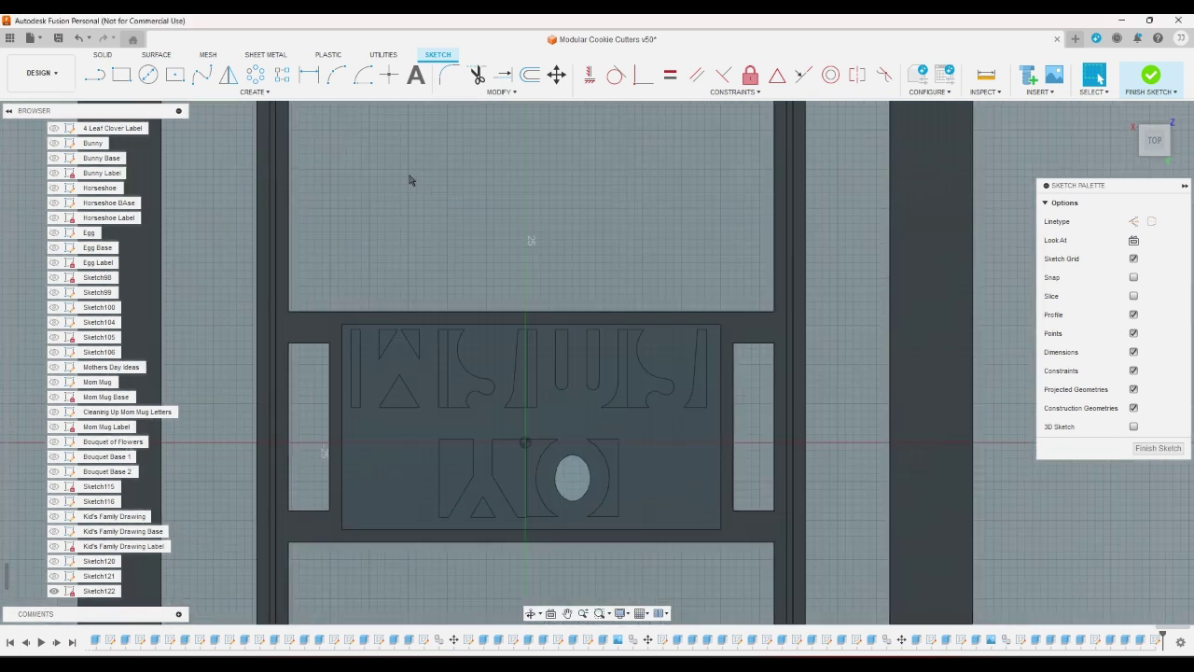
pyautogui.click(124, 80)
pyautogui.scroll(2, 352, 321)
pyautogui.scroll(2, 359, 329)
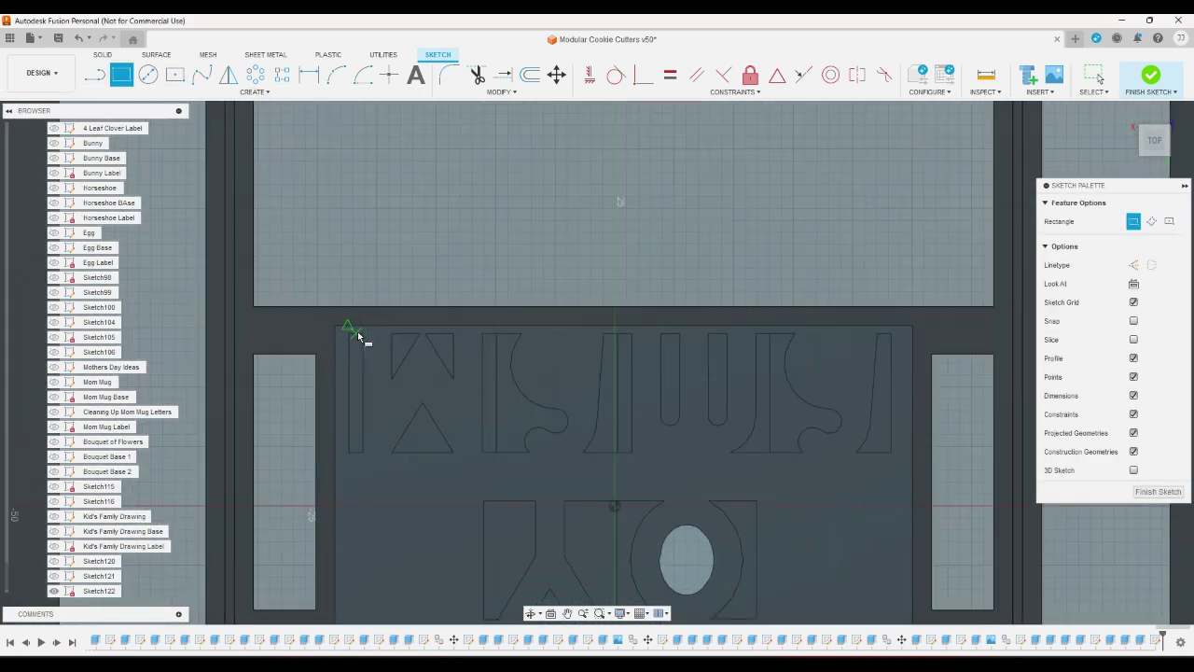
pyautogui.scroll(3, 357, 340)
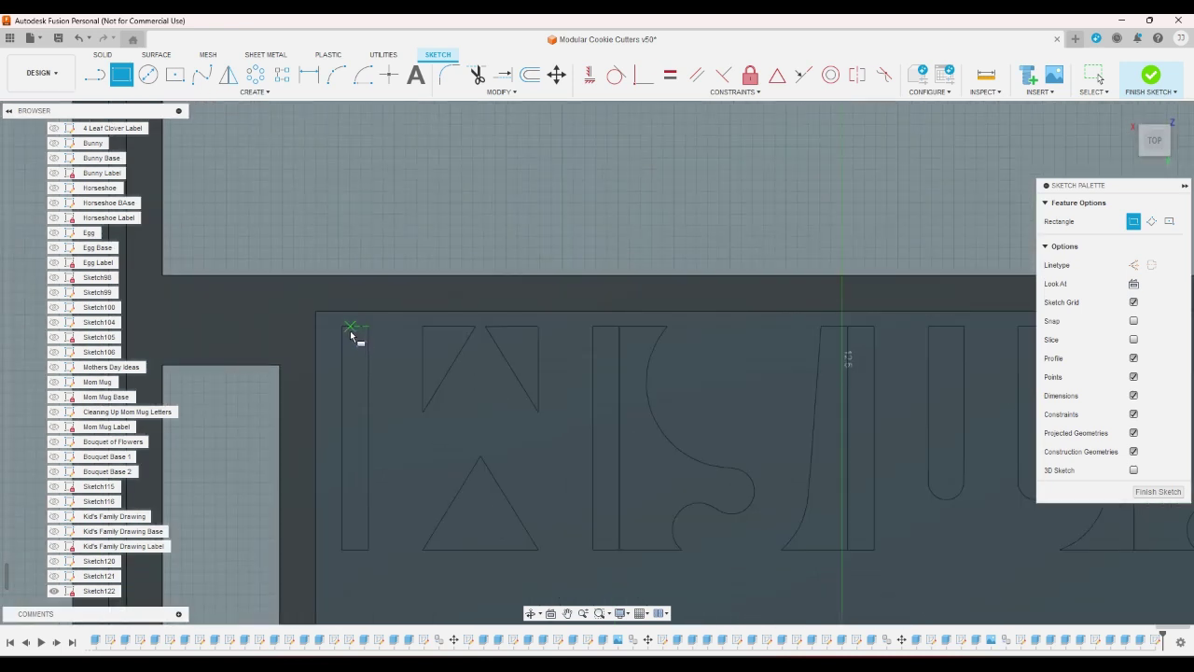
pyautogui.click(345, 327)
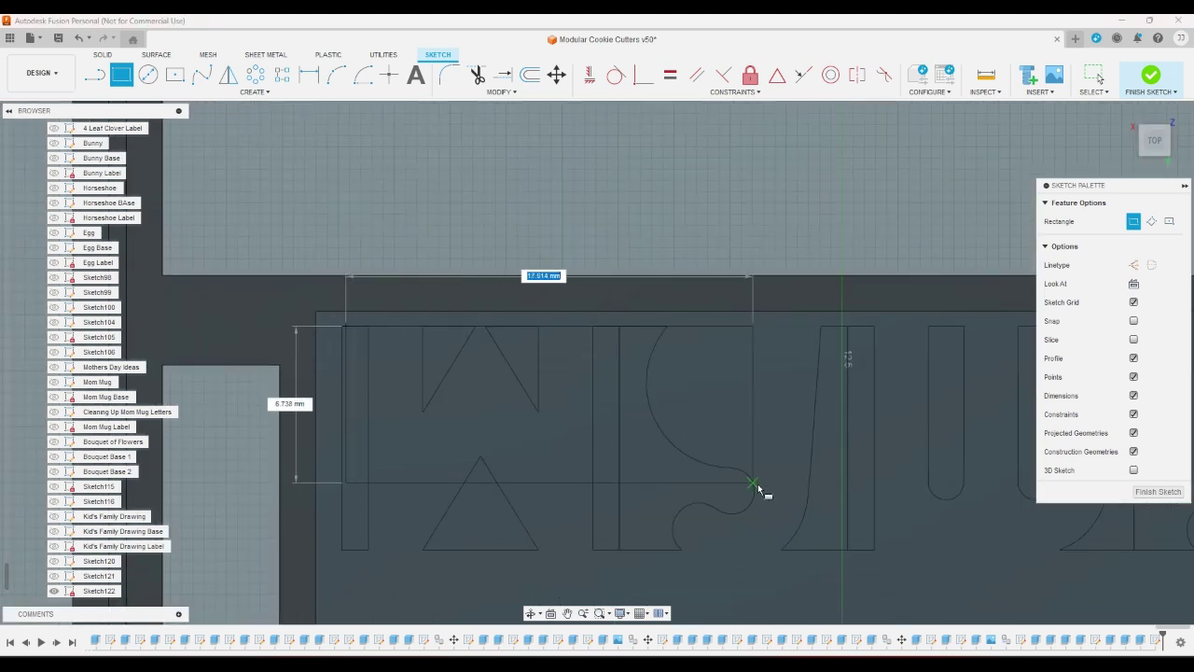
pyautogui.click(895, 542)
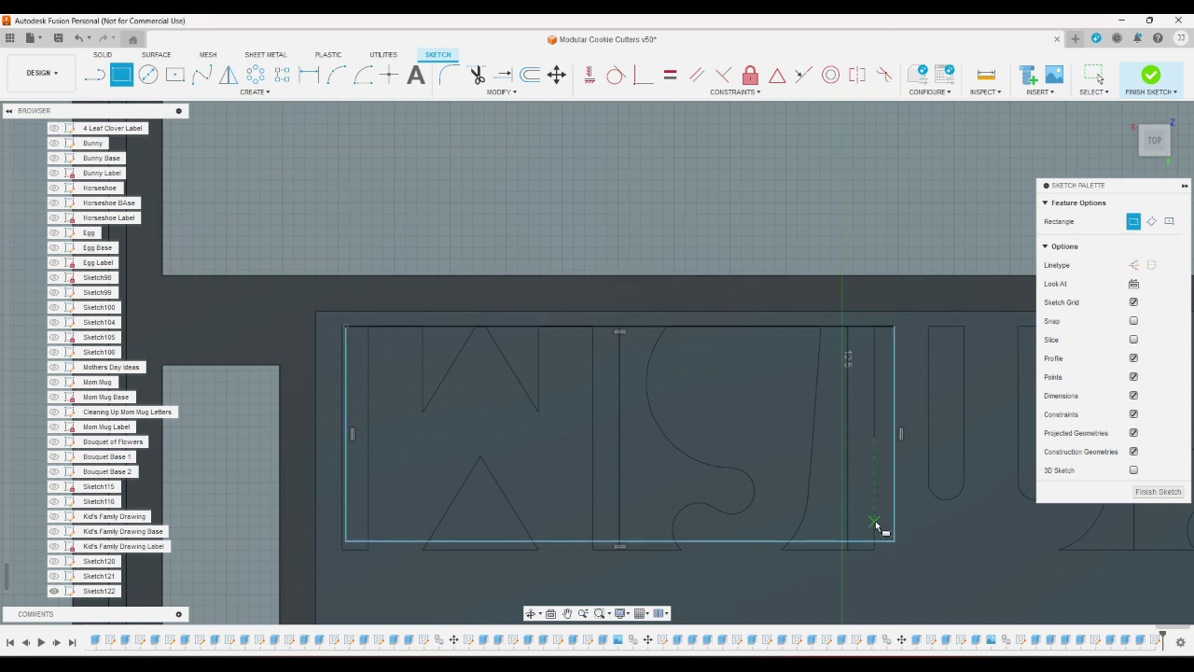
pyautogui.rightClick(874, 520)
pyautogui.click(919, 519)
# Step: Stretch the rectangle's short side outward until it spans the whole "Mama" row of letter recesses
pyautogui.scroll(-3, 715, 484)
pyautogui.scroll(-3, 653, 477)
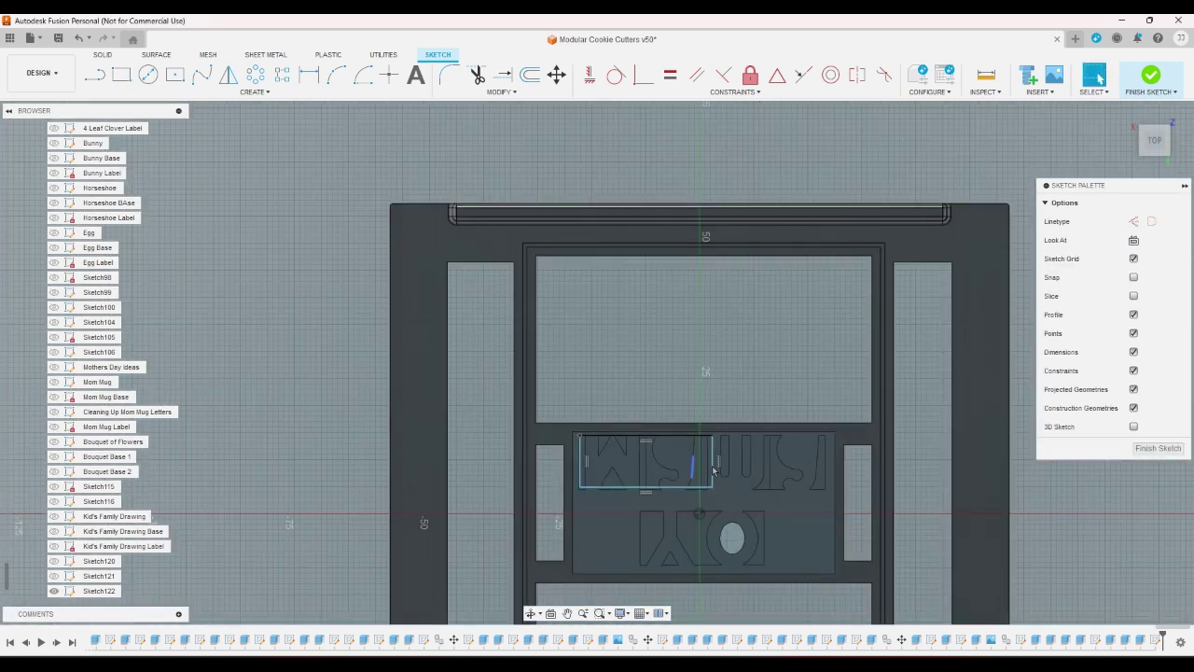
pyautogui.scroll(2, 710, 457)
pyautogui.moveTo(706, 444); pyautogui.dragTo(893, 457)
pyautogui.scroll(-2, 886, 448)
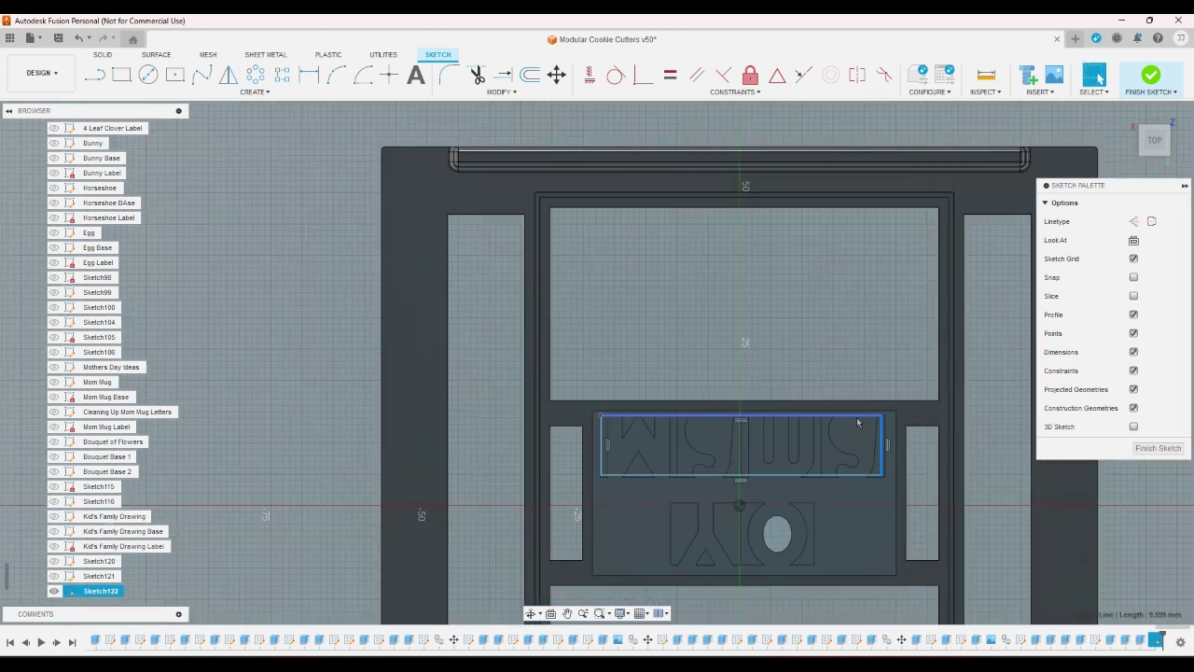
# Step: Draw a second rectangle of about 22.4 by 9.9 mm around the recesses of the "Yo" row
pyautogui.click(121, 74)
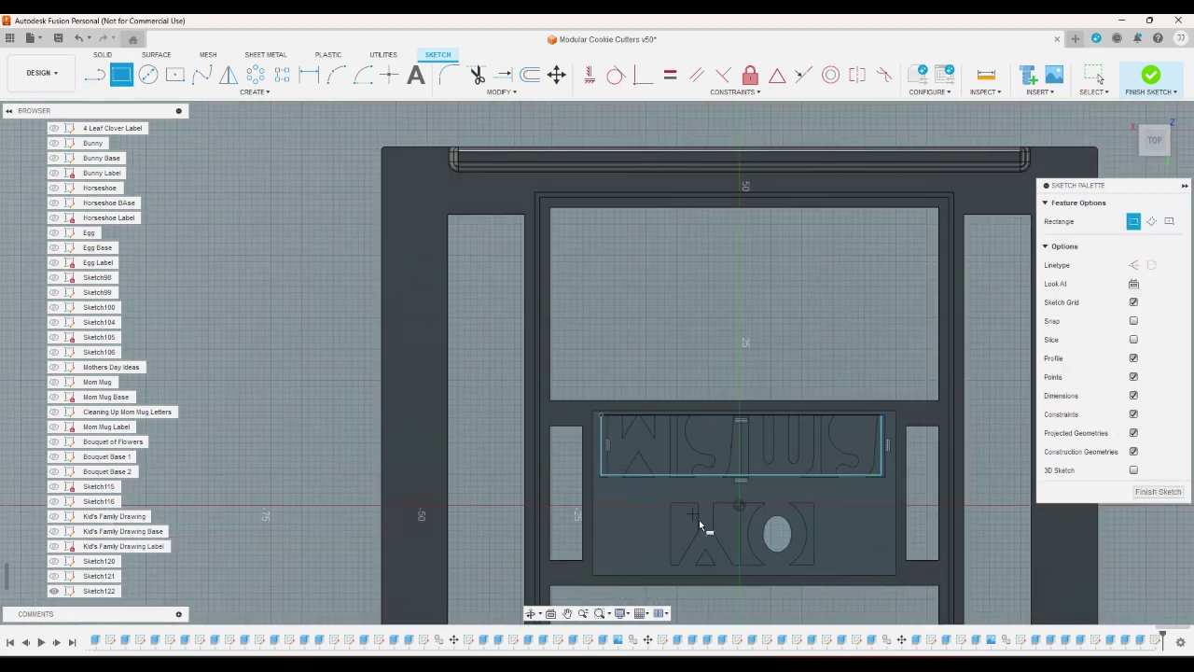
pyautogui.scroll(4, 700, 524)
pyautogui.scroll(-1, 665, 501)
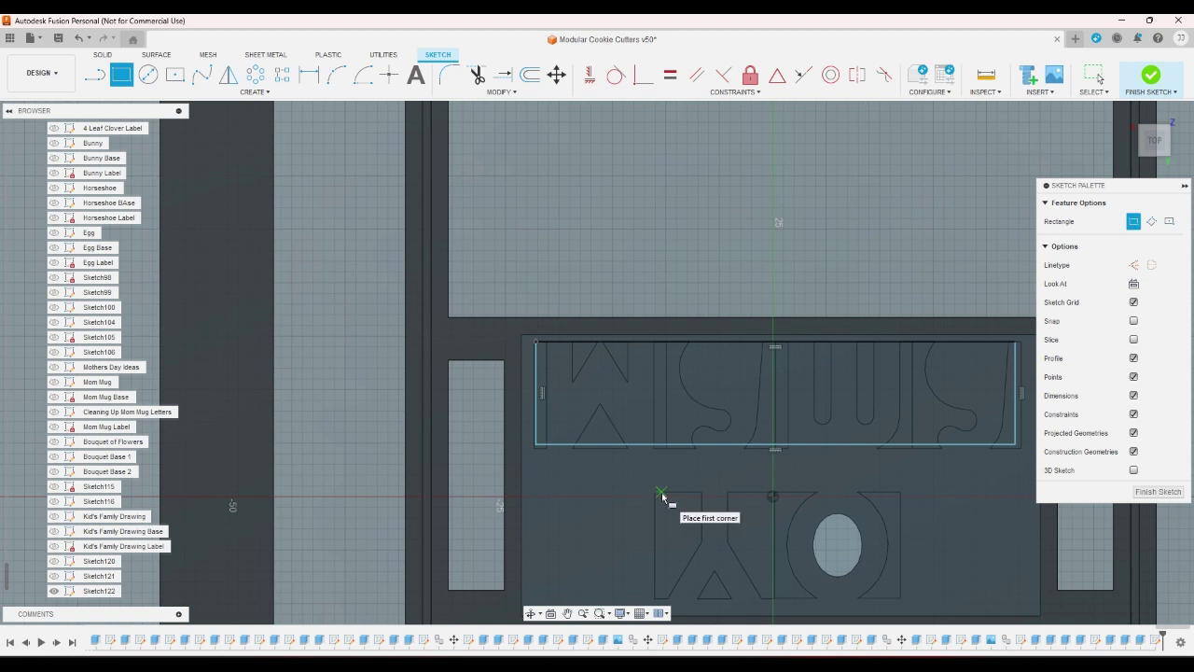
pyautogui.click(660, 493)
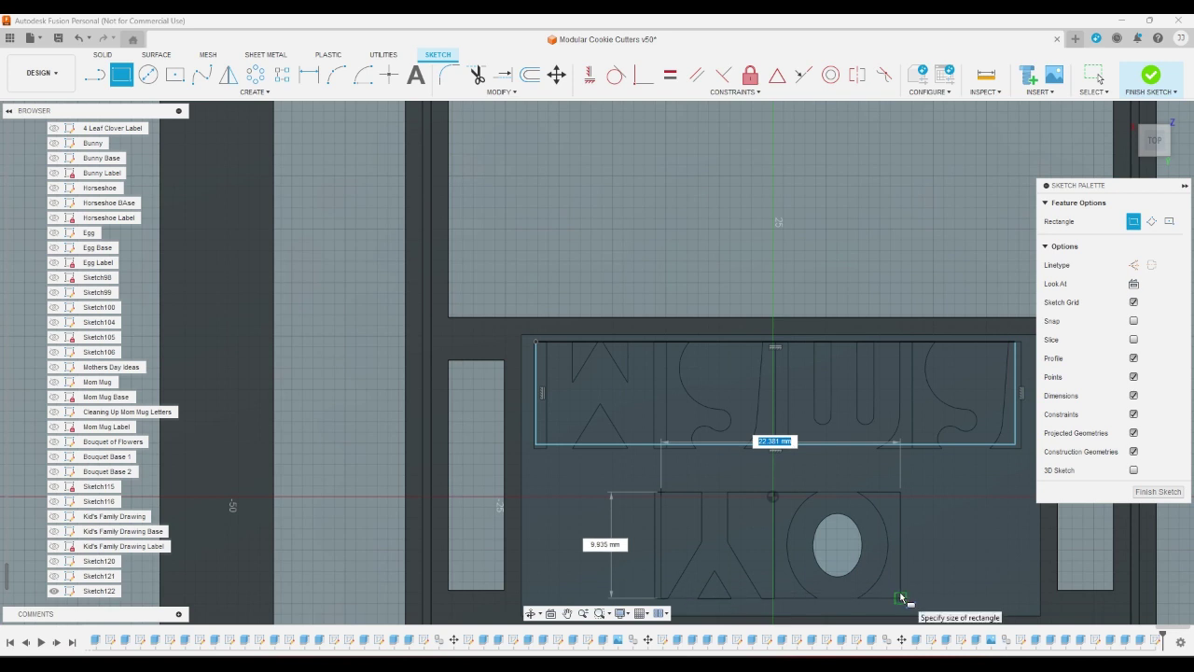
pyautogui.click(901, 597)
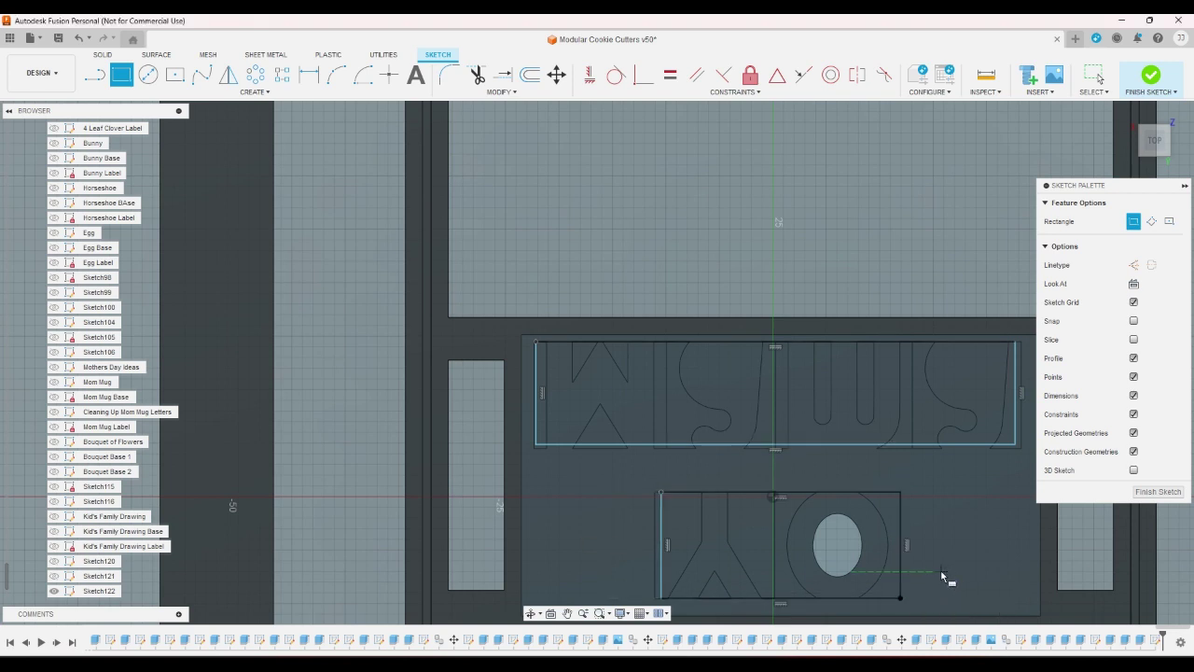
pyautogui.scroll(-5, 939, 571)
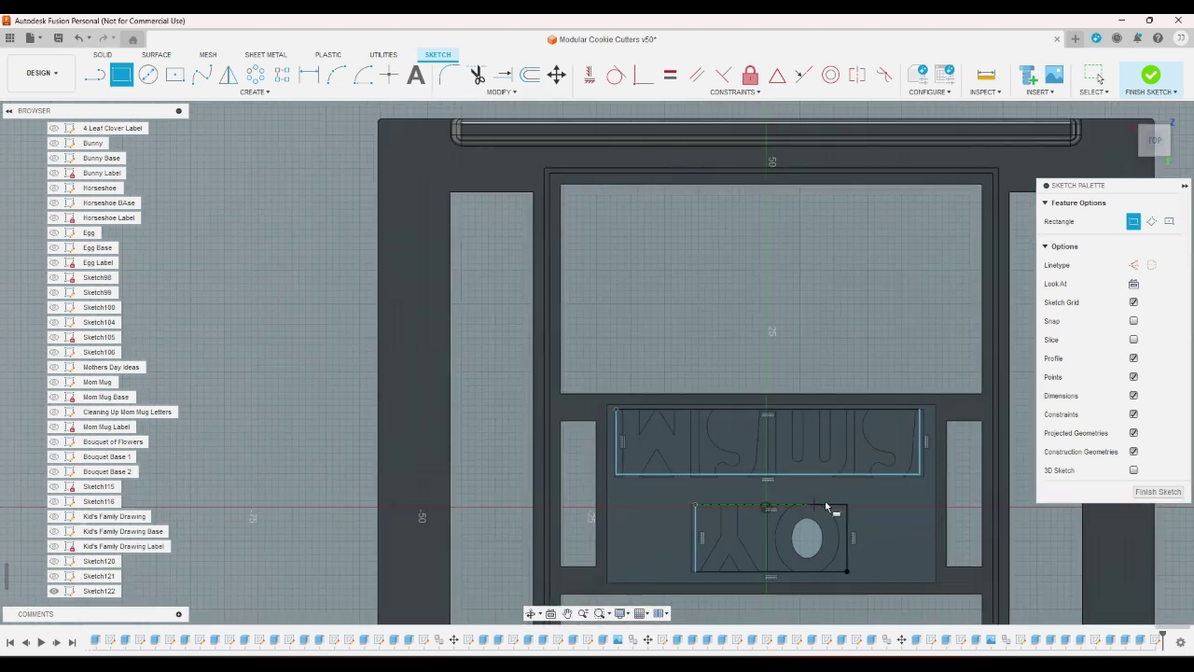
pyautogui.rightClick(902, 512)
pyautogui.click(866, 560)
pyautogui.scroll(5, 917, 474)
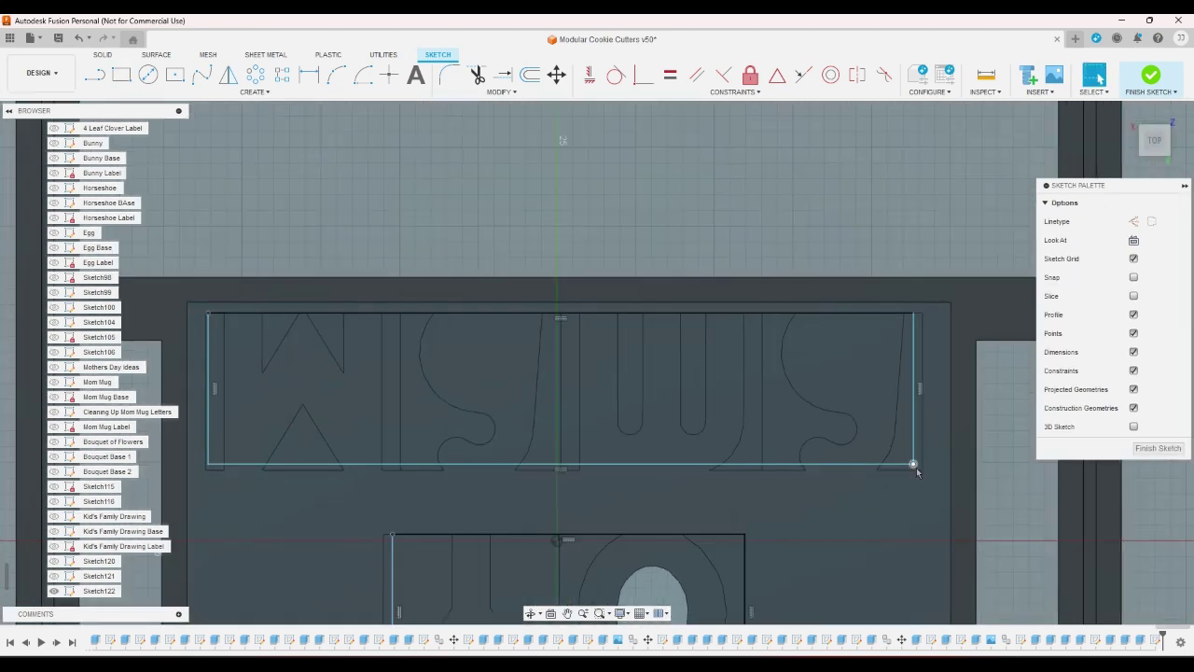
# Step: Stretch the "Mama" rectangle's corner out to the letter recesses' edge, select the surrounding block profile and finish the sketch
pyautogui.moveTo(915, 464); pyautogui.dragTo(923, 471)
pyautogui.scroll(-4, 923, 471)
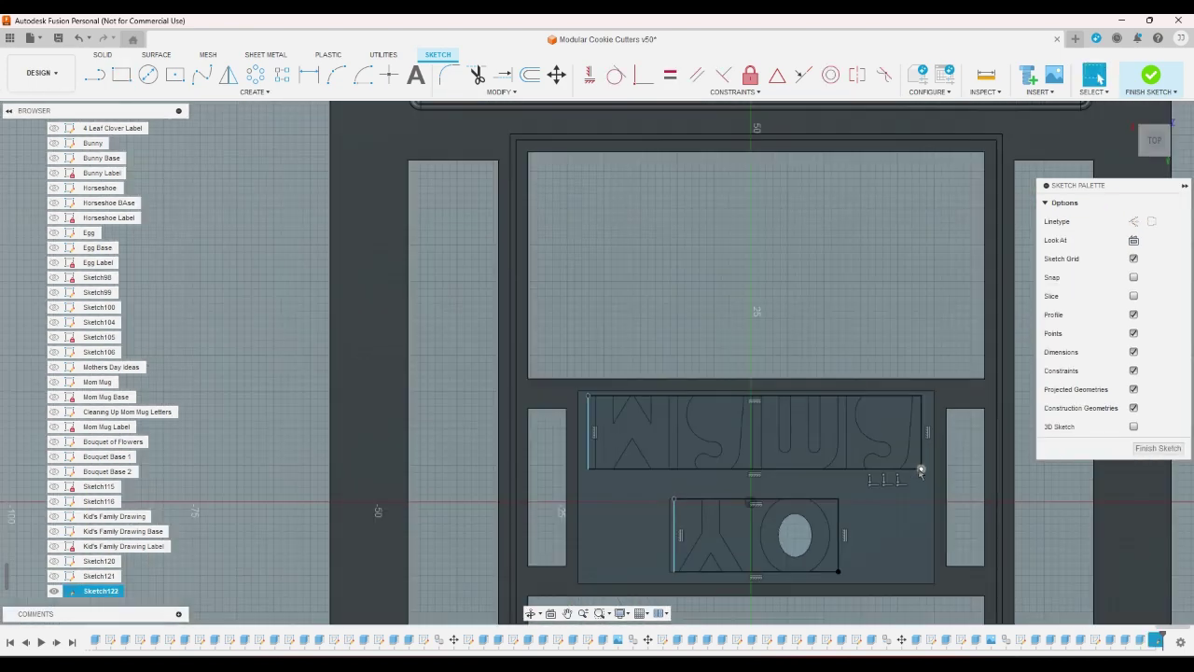
pyautogui.click(899, 513)
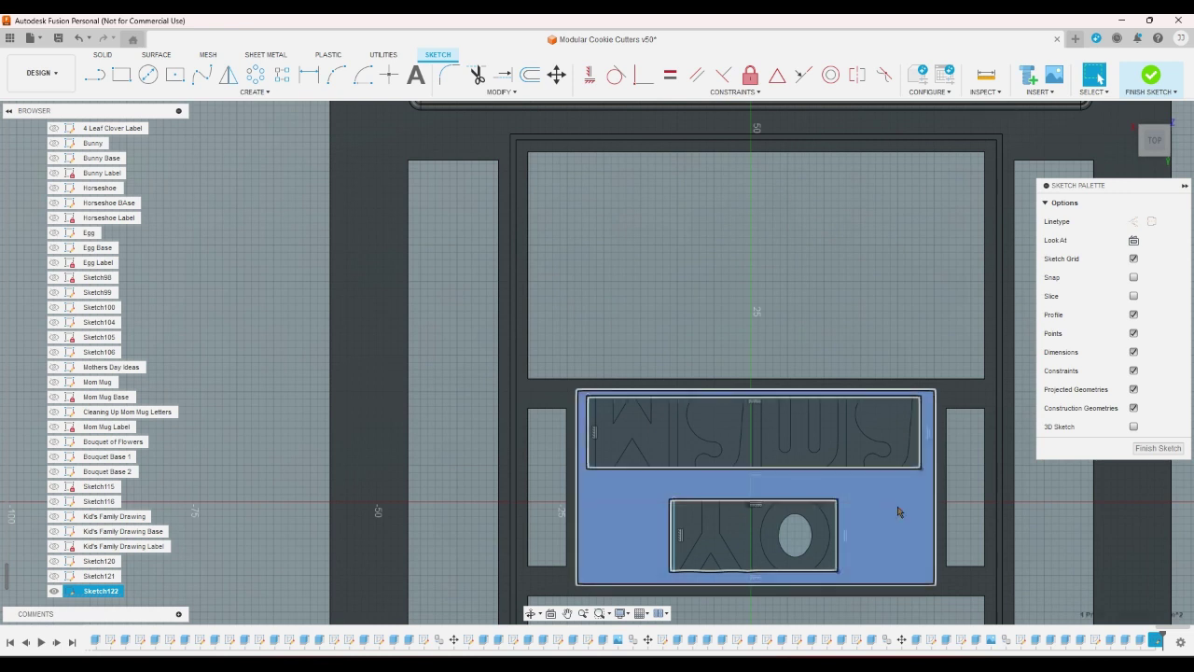
pyautogui.click(1151, 75)
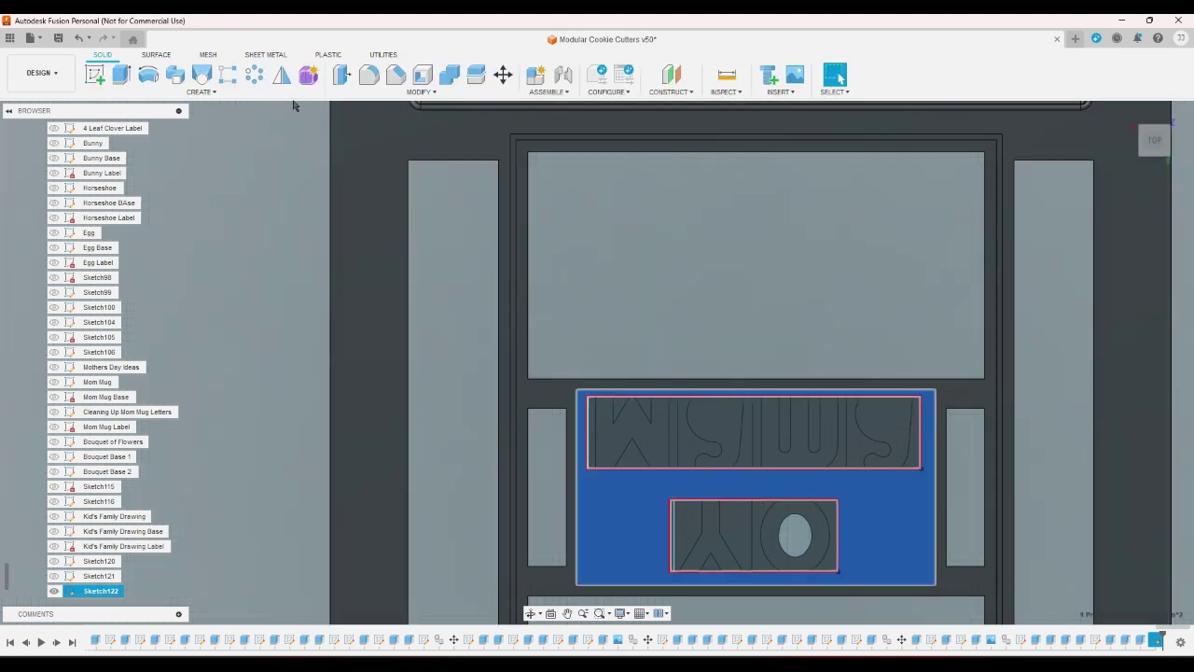
# Step: Extrude the selected surrounding profile as a cut, with the extent To Object at the recessed letter face
pyautogui.click(122, 76)
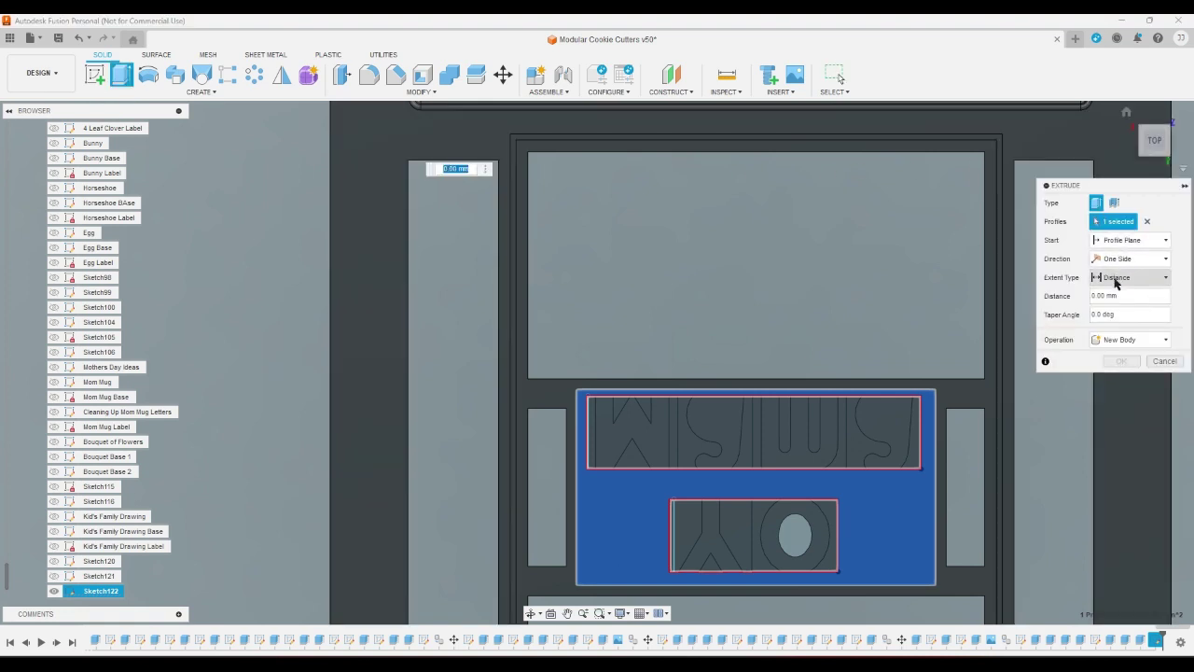
pyautogui.click(1116, 281)
pyautogui.click(1117, 305)
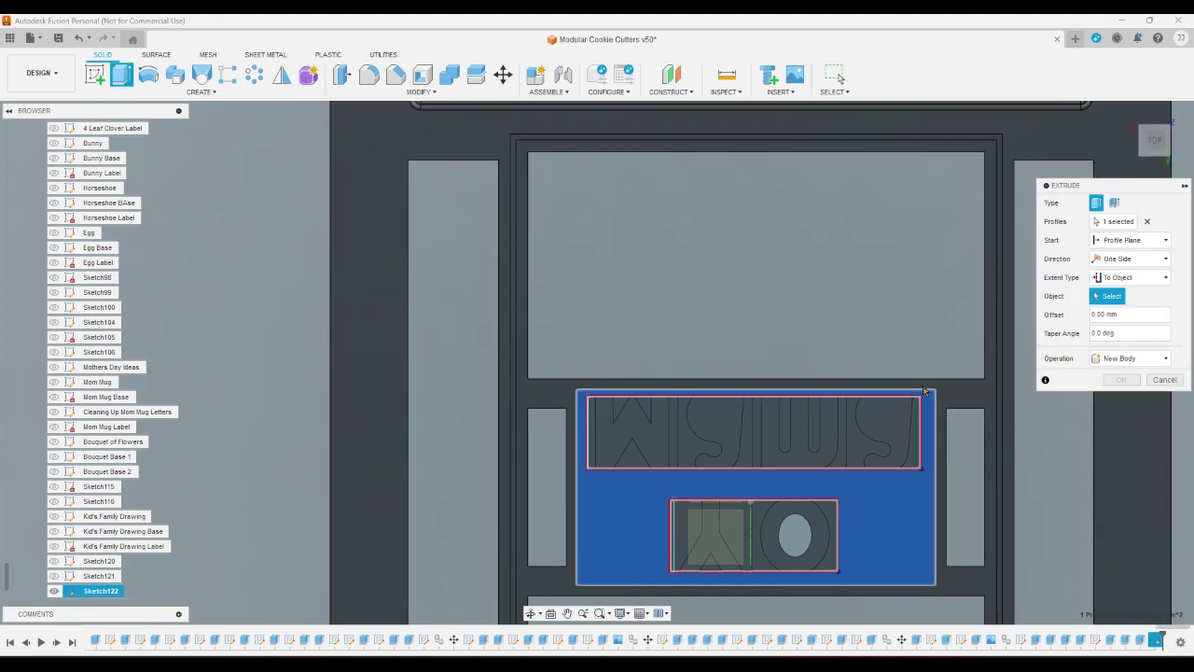
pyautogui.click(815, 420)
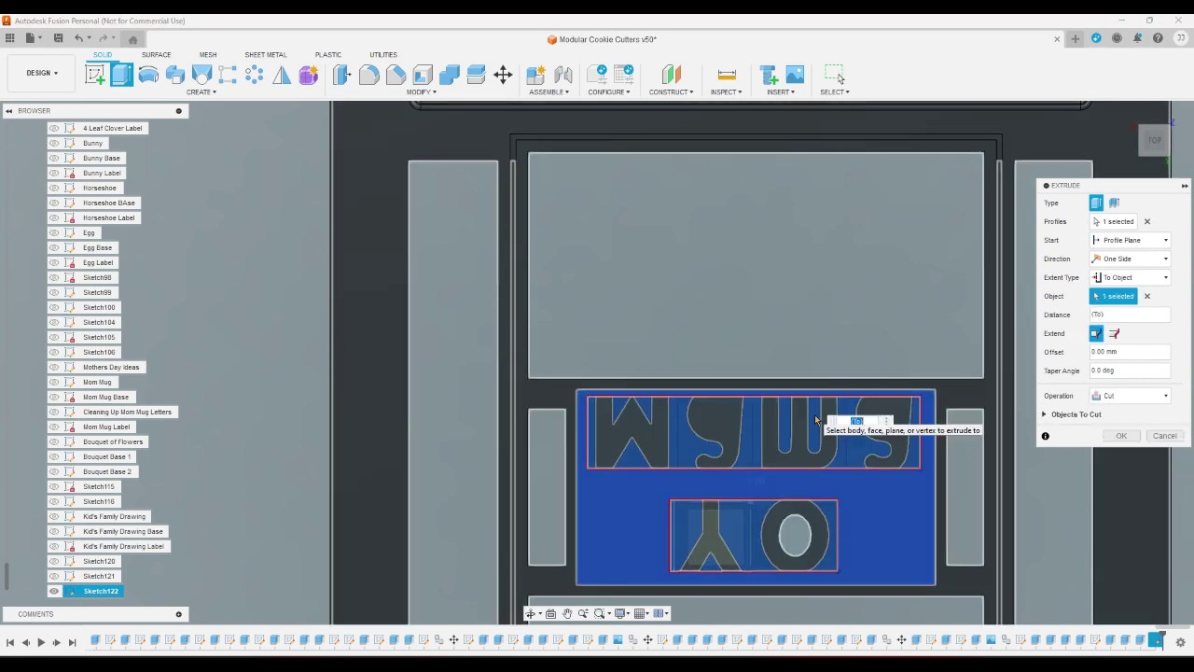
pyautogui.click(1105, 436)
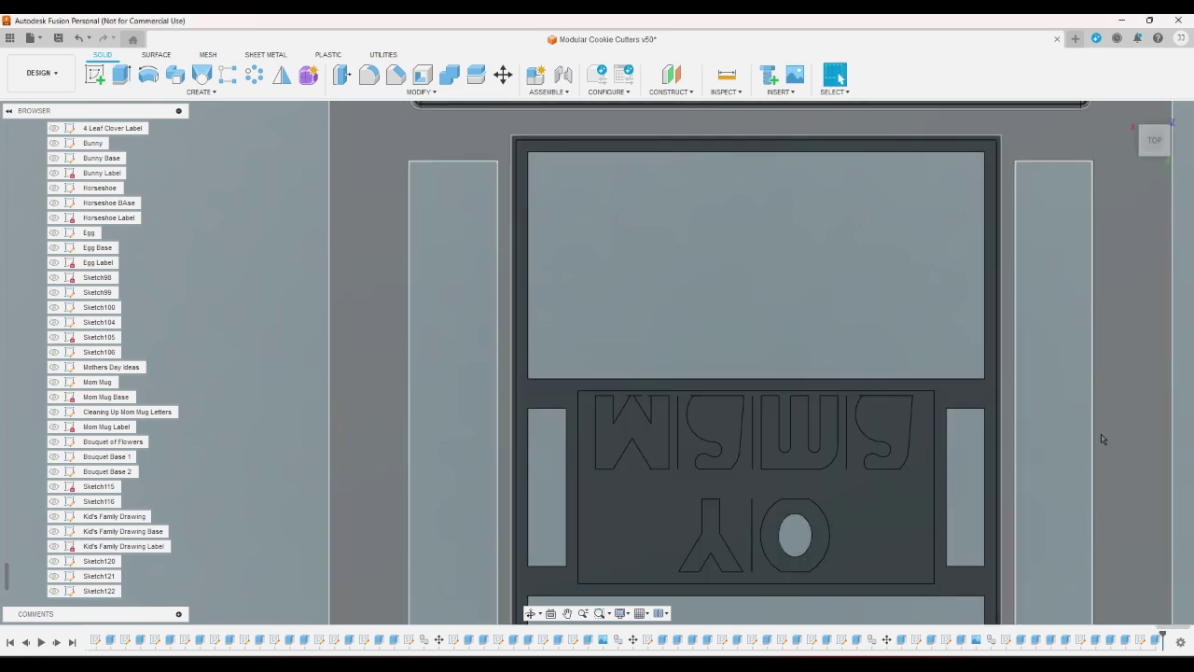
# Step: Reopen Sketch122 for editing and delete the coincident constraint on the lower line of the "Mama" row rectangle
pyautogui.click(1120, 122)
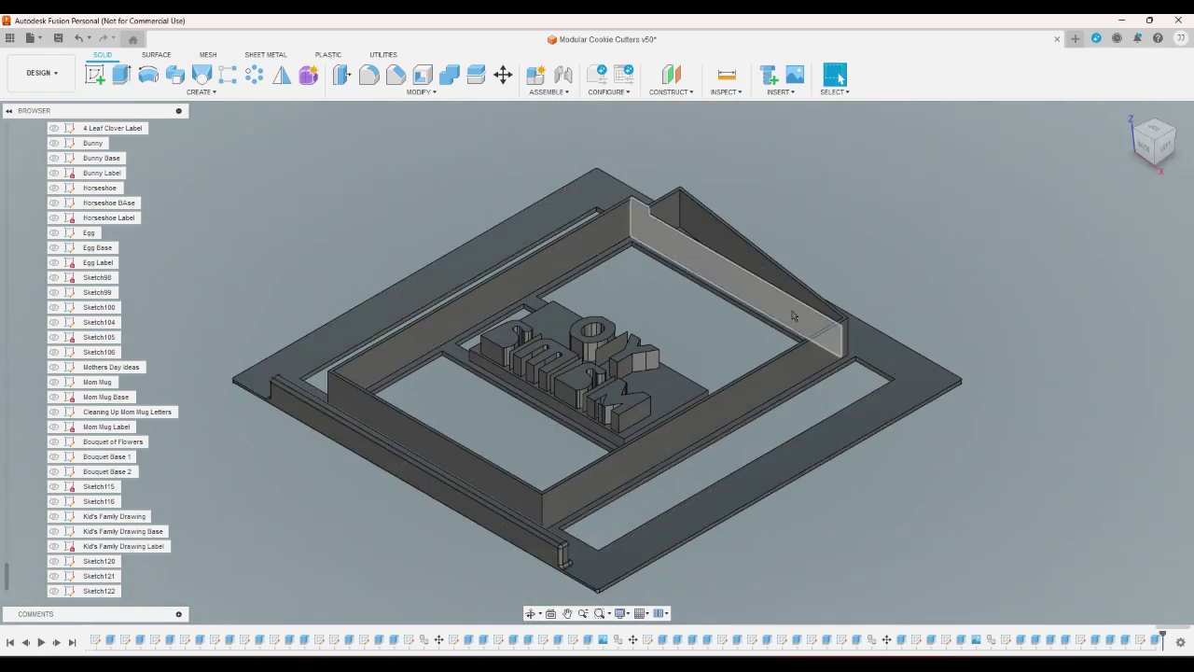
pyautogui.scroll(6, 626, 403)
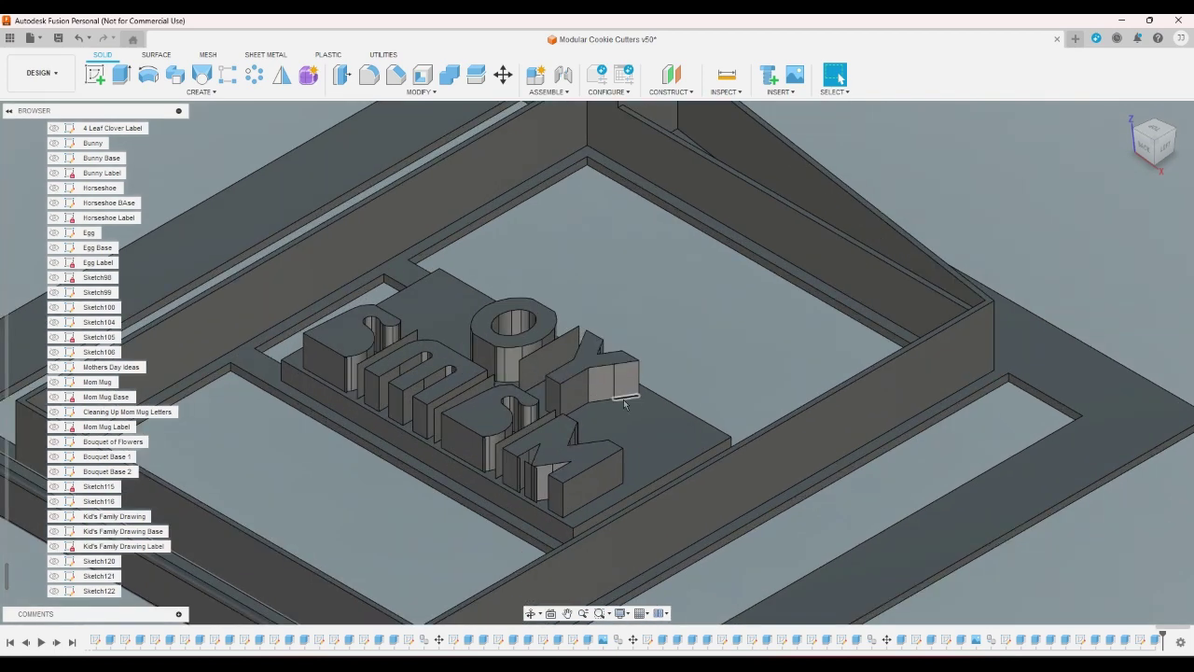
pyautogui.doubleClick(1148, 642)
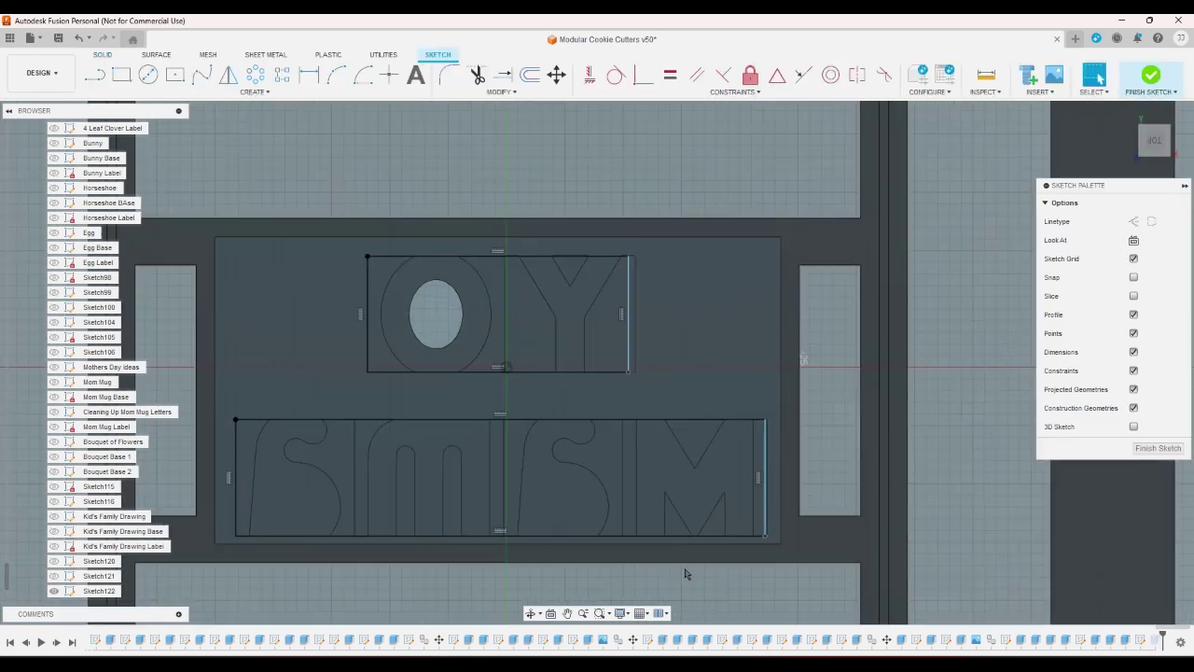
pyautogui.scroll(5, 747, 548)
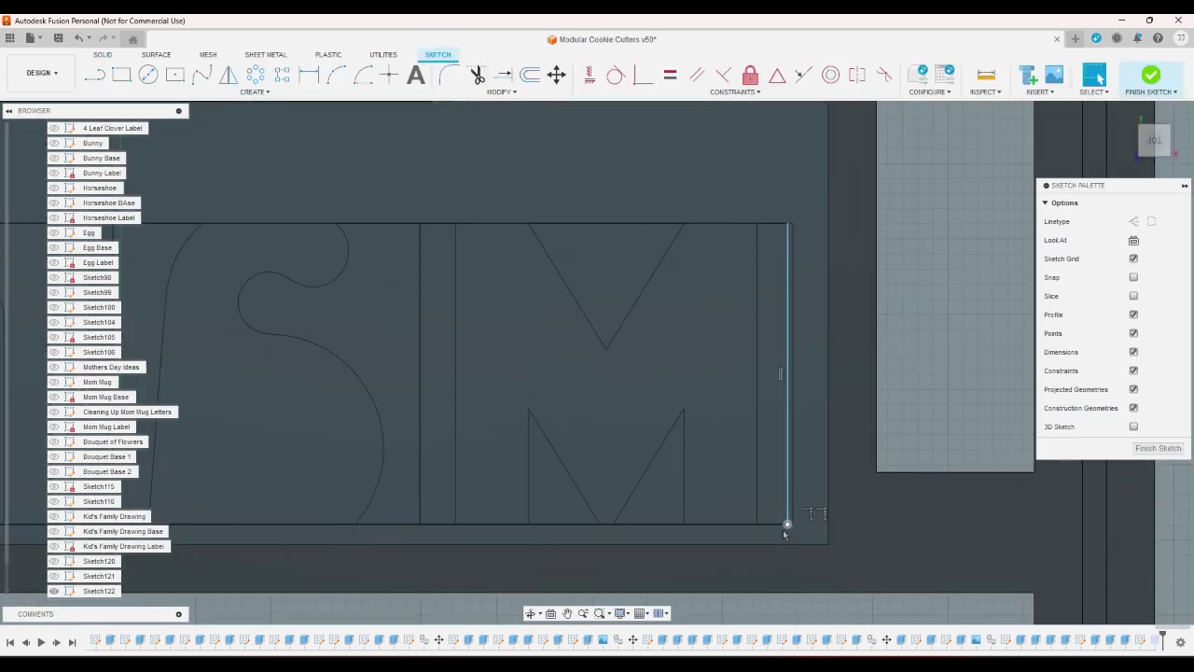
pyautogui.click(780, 526)
pyautogui.rightClick(778, 528)
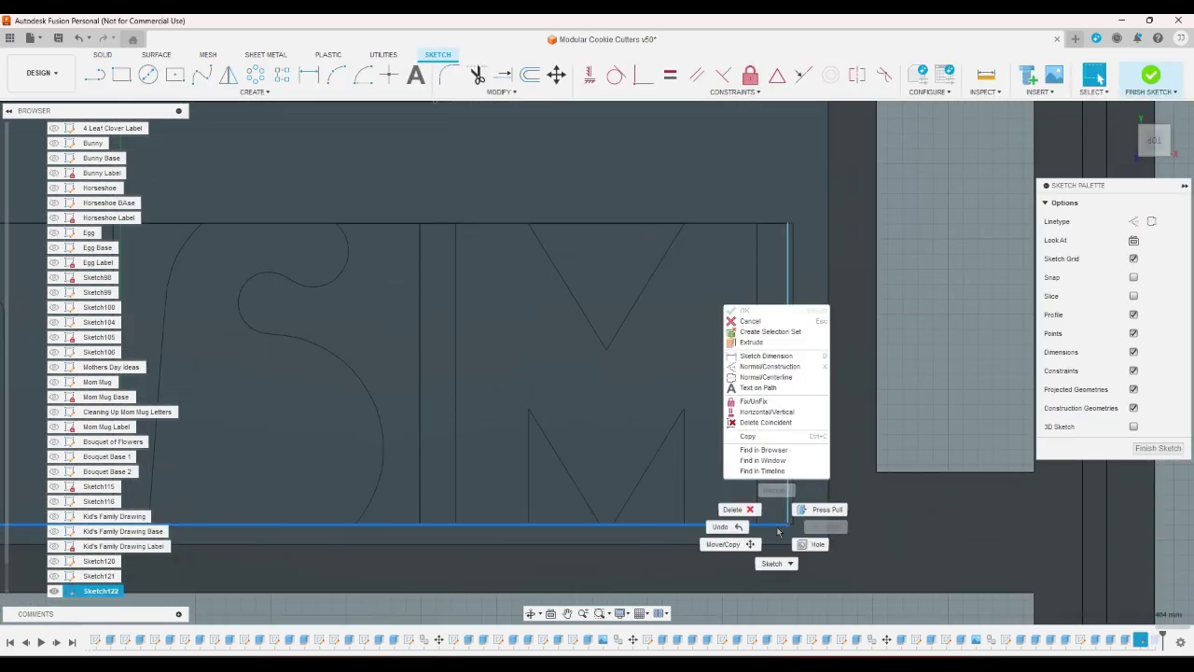
pyautogui.click(778, 423)
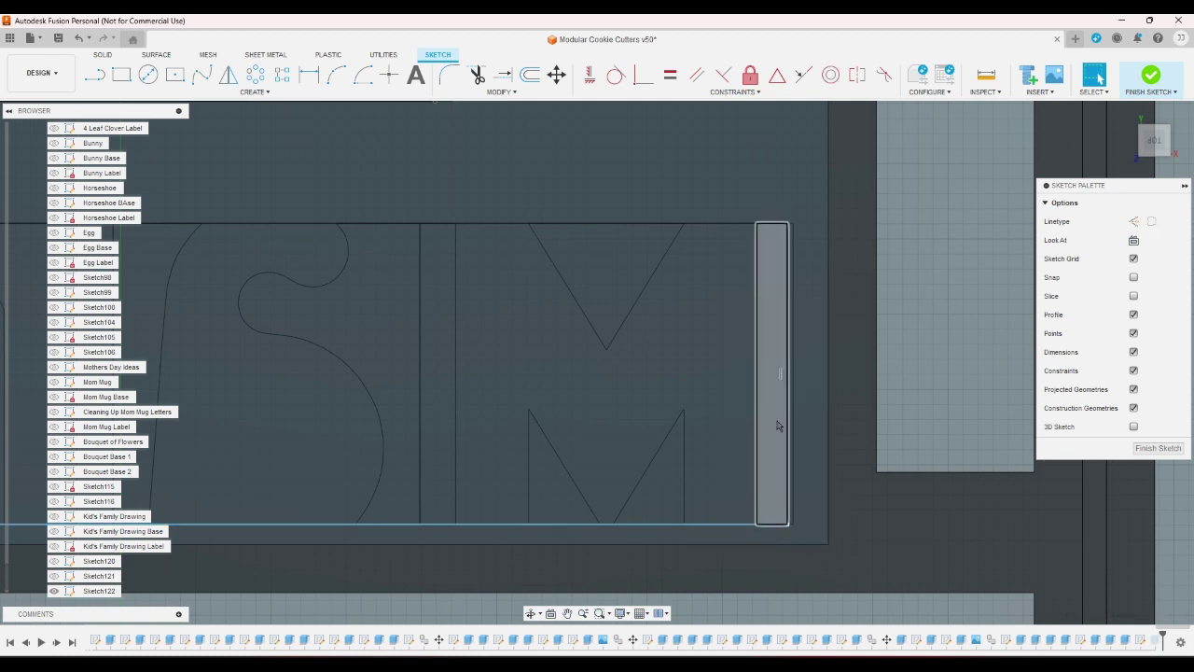
# Step: Move the "Mama" rectangle's detached lower line inward and dimension it 0.1 mm from the letters' bottom edge
pyautogui.moveTo(757, 528); pyautogui.dragTo(773, 513)
pyautogui.scroll(-3, 882, 489)
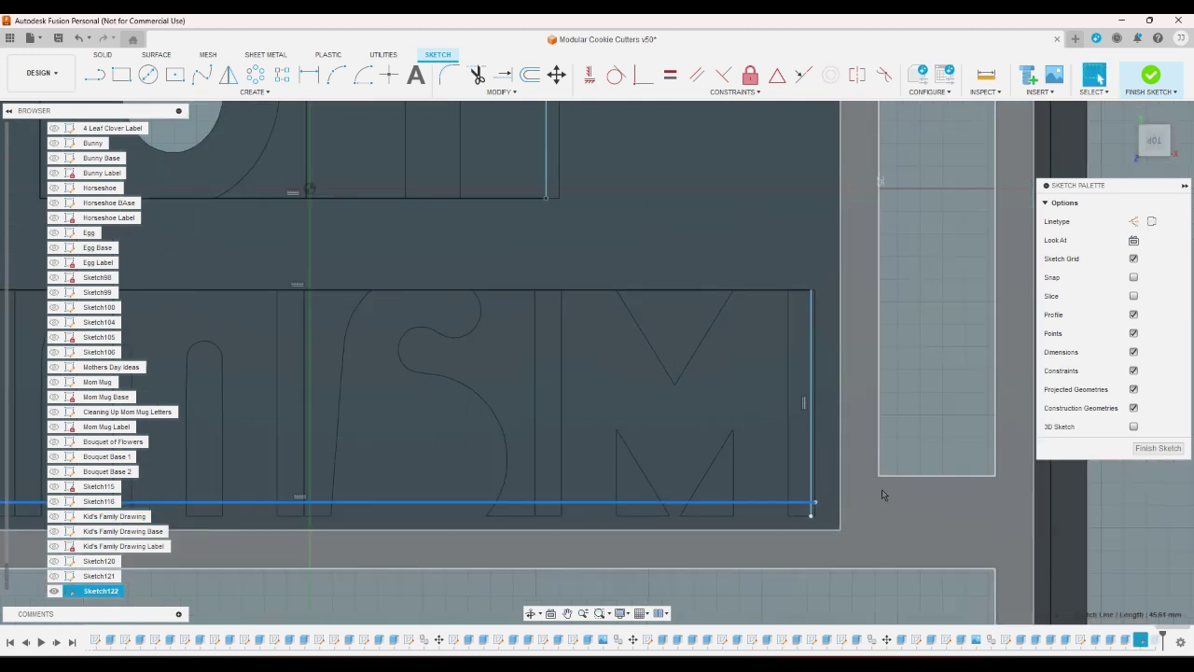
pyautogui.scroll(1, 579, 522)
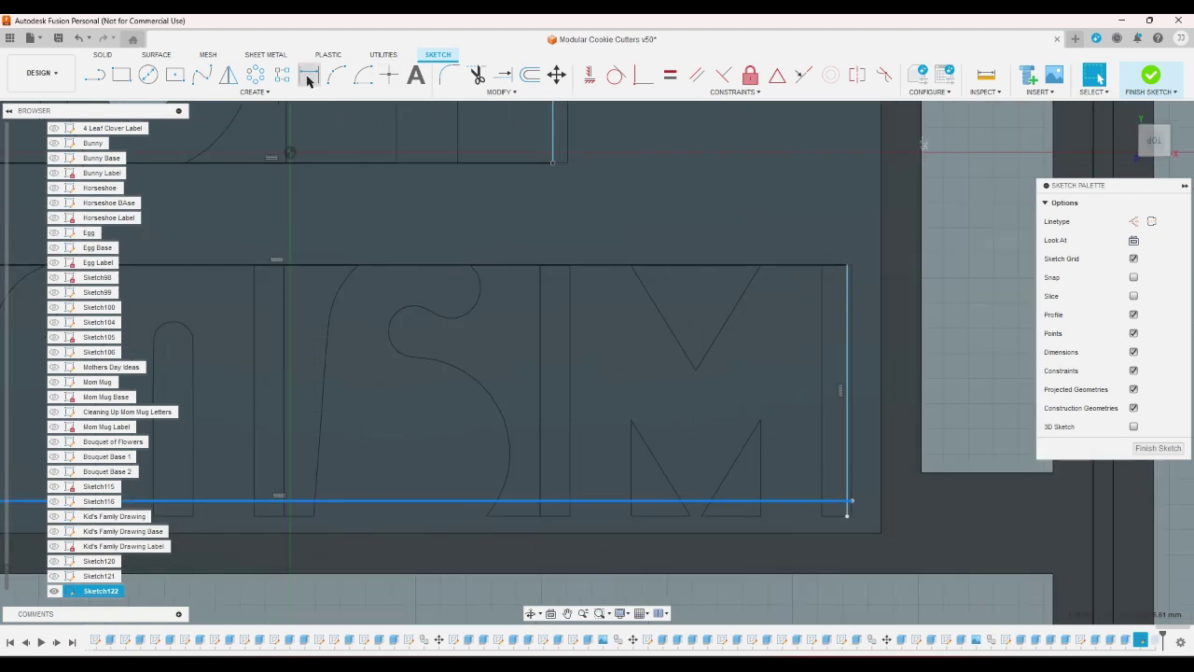
pyautogui.press('l')
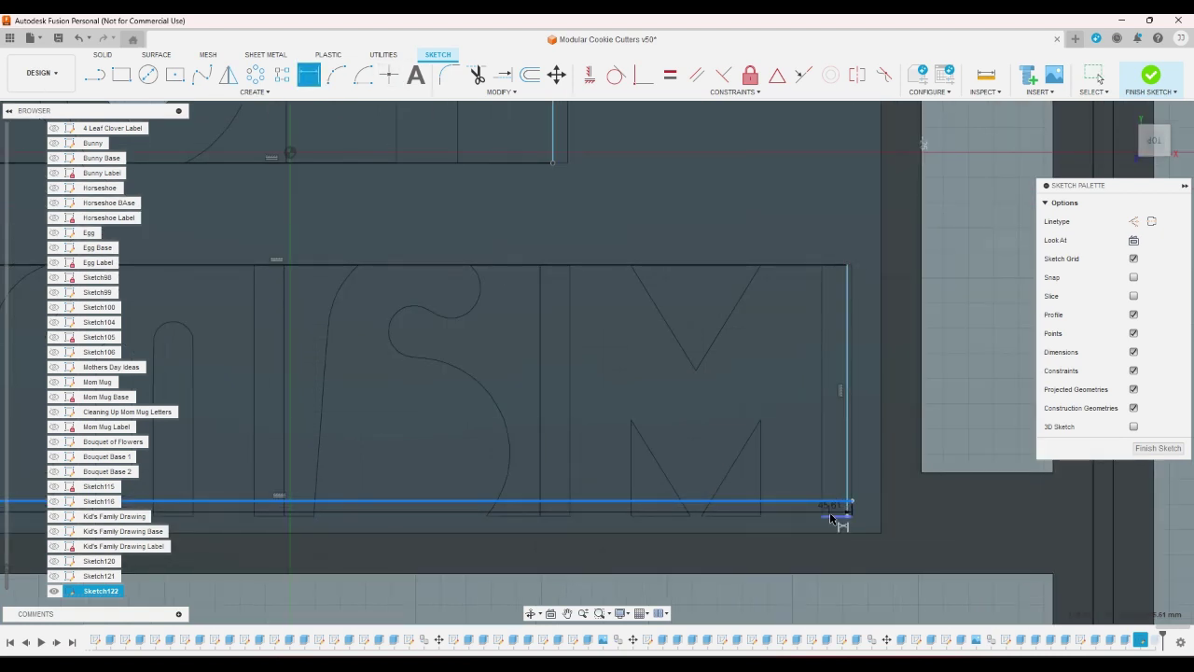
pyautogui.click(834, 515)
pyautogui.click(933, 510)
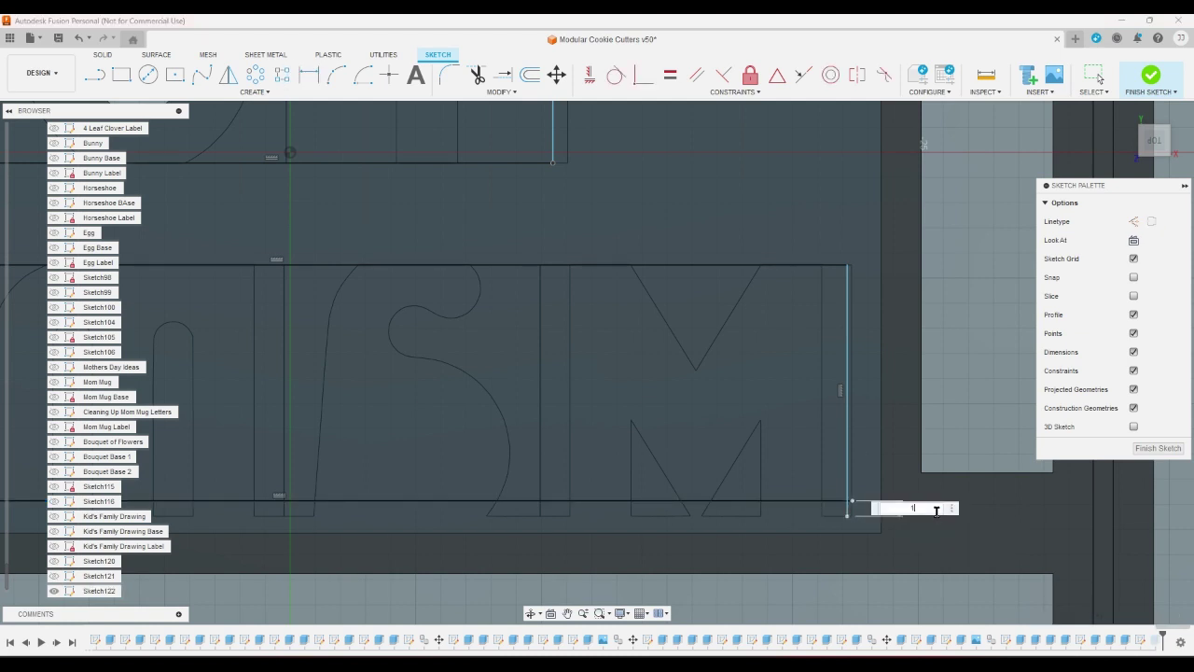
pyautogui.press('Return')
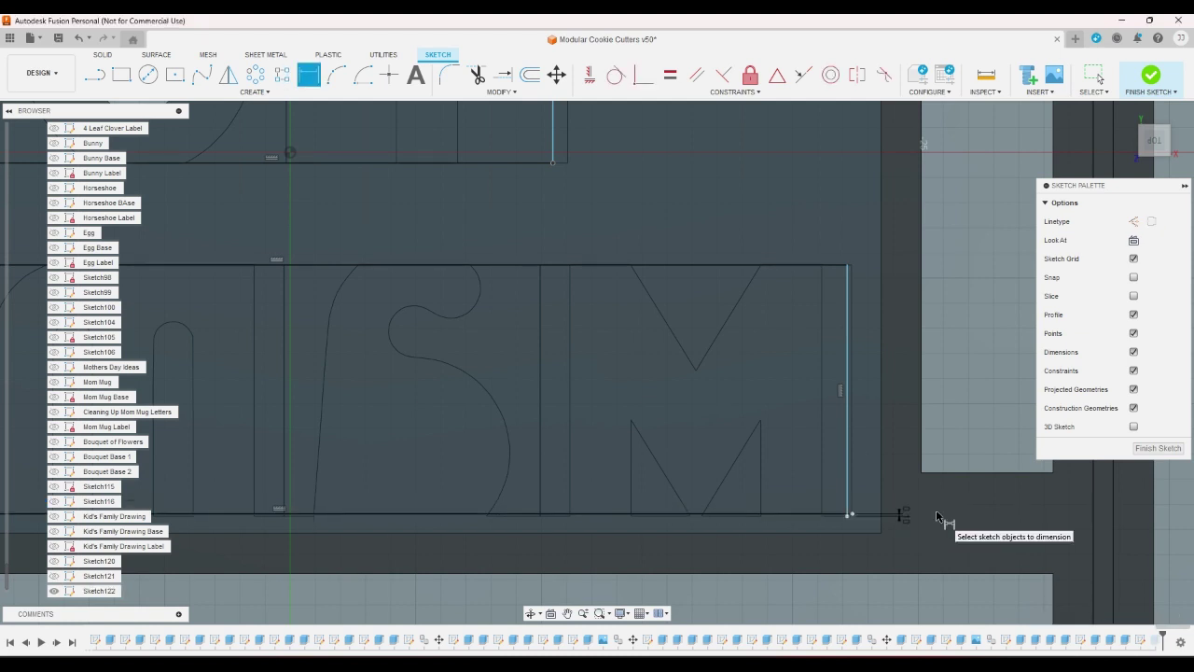
pyautogui.scroll(-3, 935, 523)
pyautogui.scroll(3, 720, 392)
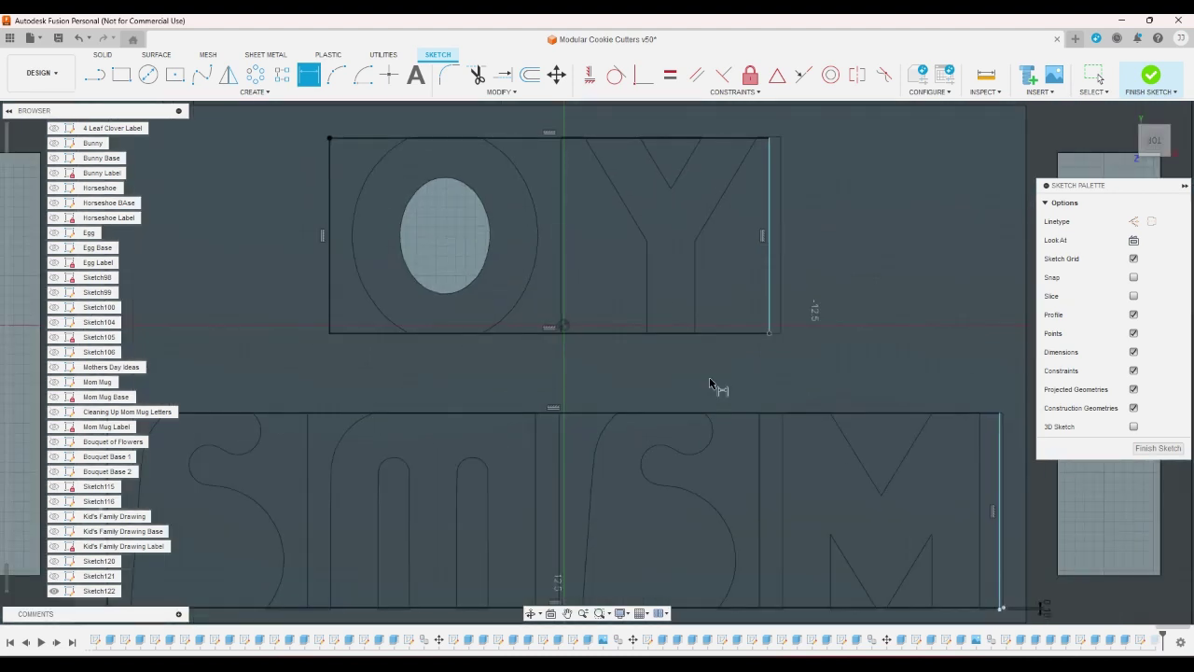
pyautogui.rightClick(711, 384)
pyautogui.click(653, 379)
# Step: Delete the coincident constraint on the "Yo" rectangle's lower line and pull the line slightly inward
pyautogui.scroll(5, 714, 342)
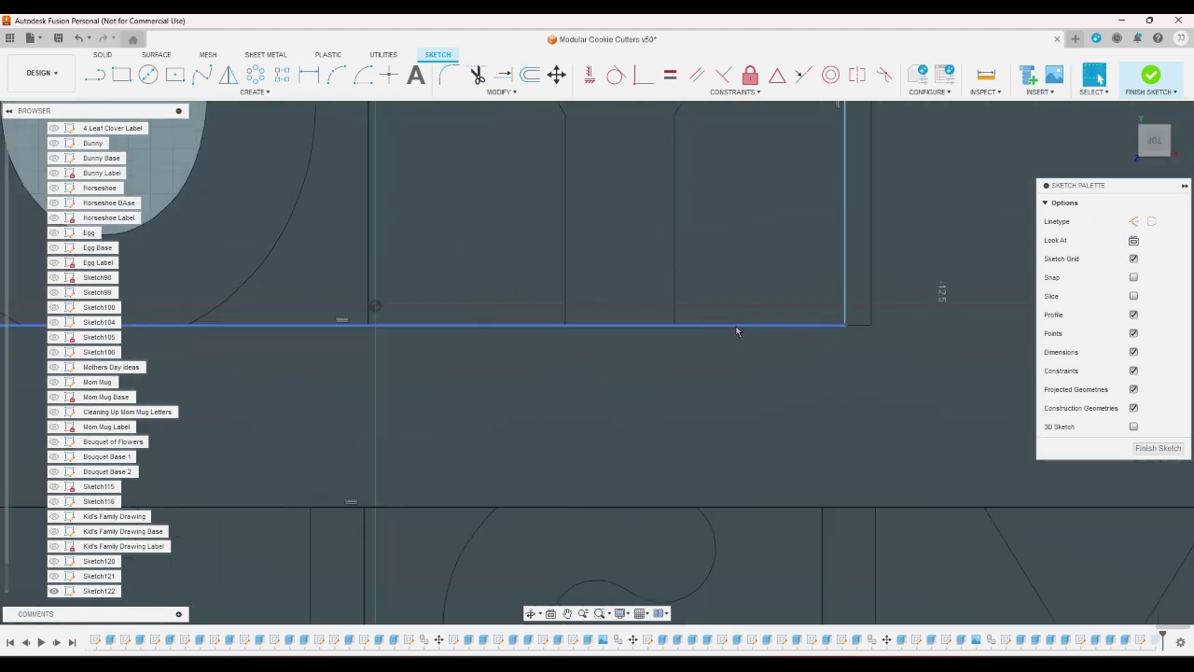
pyautogui.rightClick(737, 325)
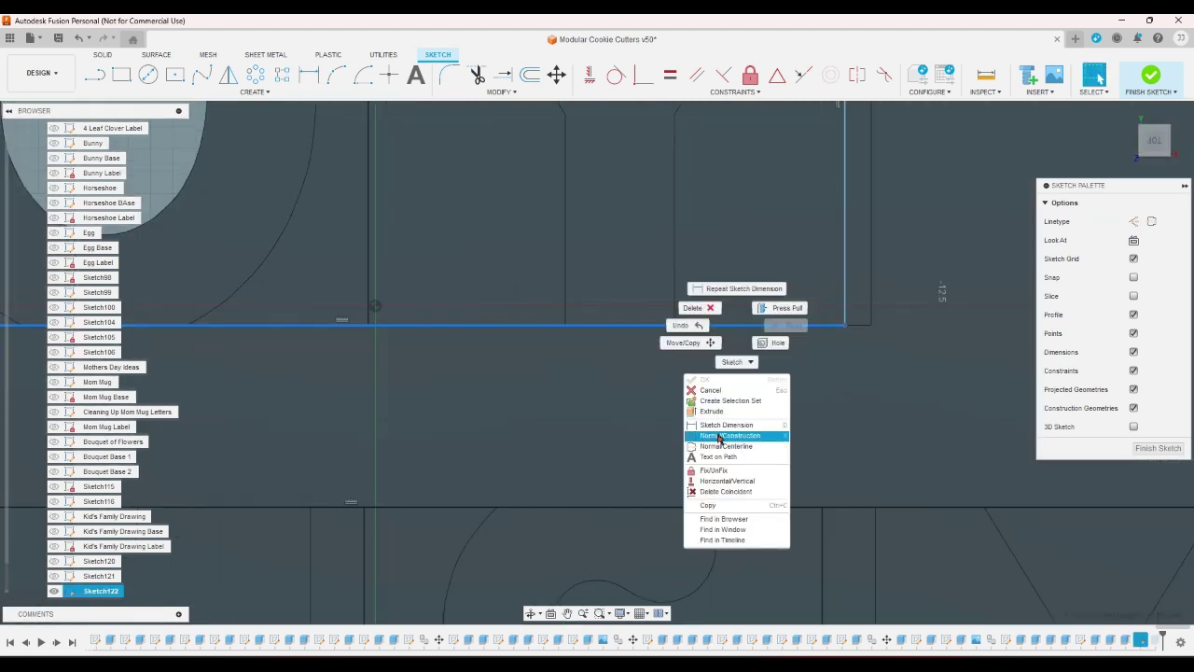
pyautogui.click(720, 499)
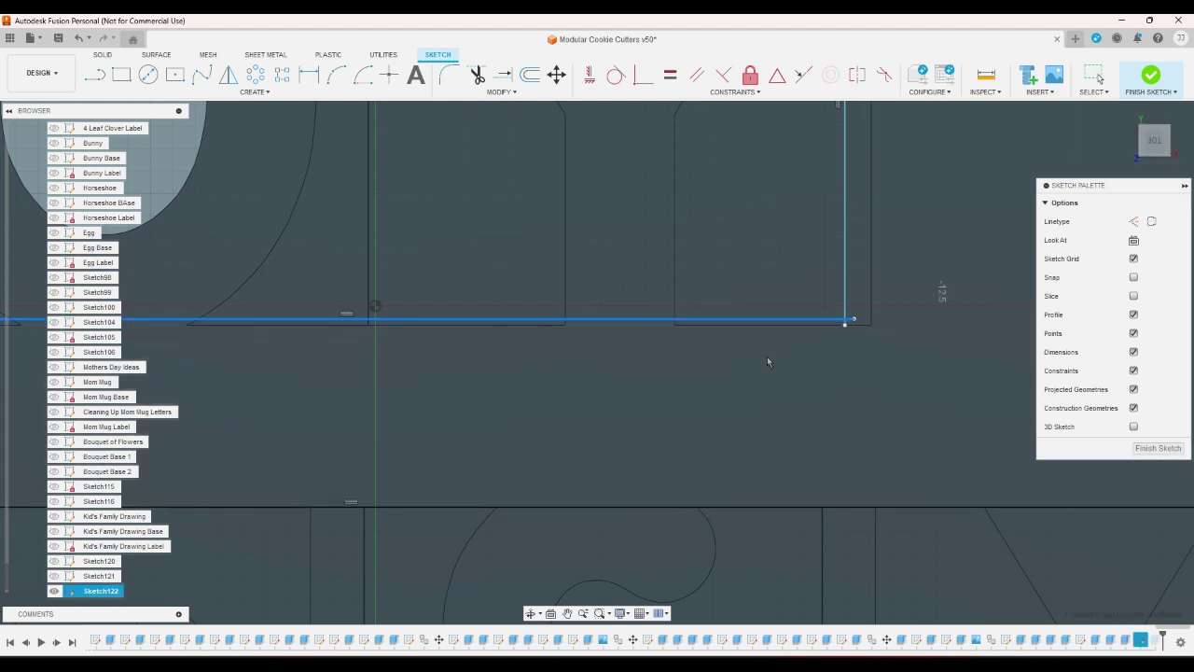
# Step: Dimension the "Yo" rectangle's lower line 0.1 mm from the letters' bottom edge and finish the sketch
pyautogui.click(309, 75)
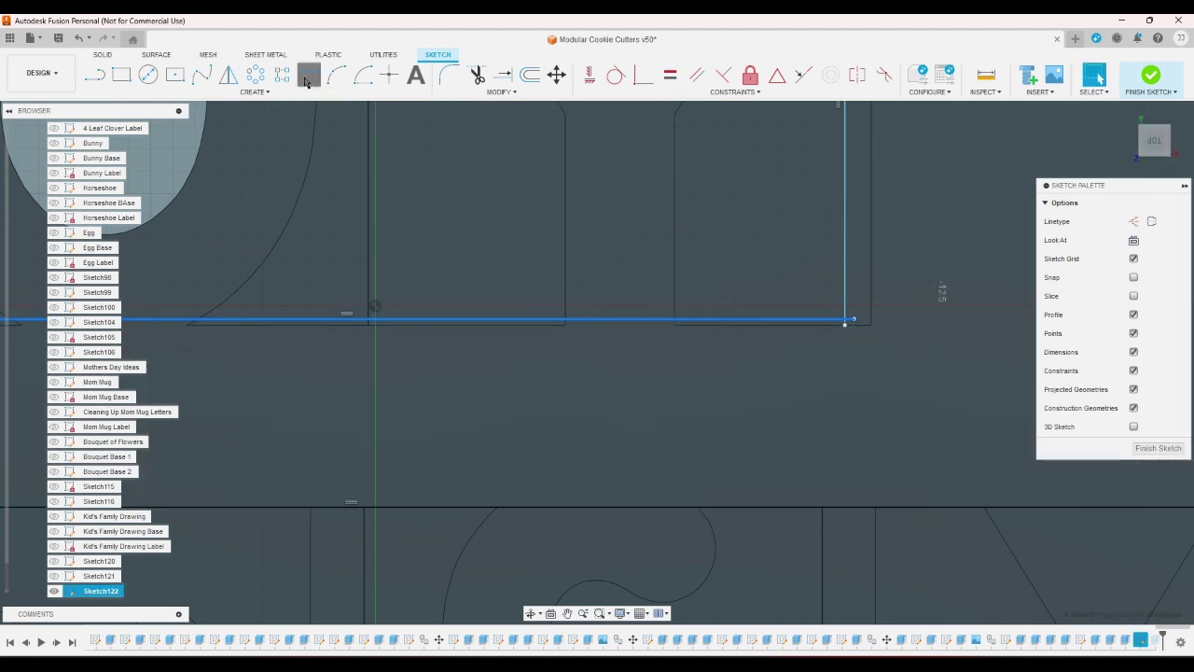
pyautogui.click(810, 324)
pyautogui.click(889, 334)
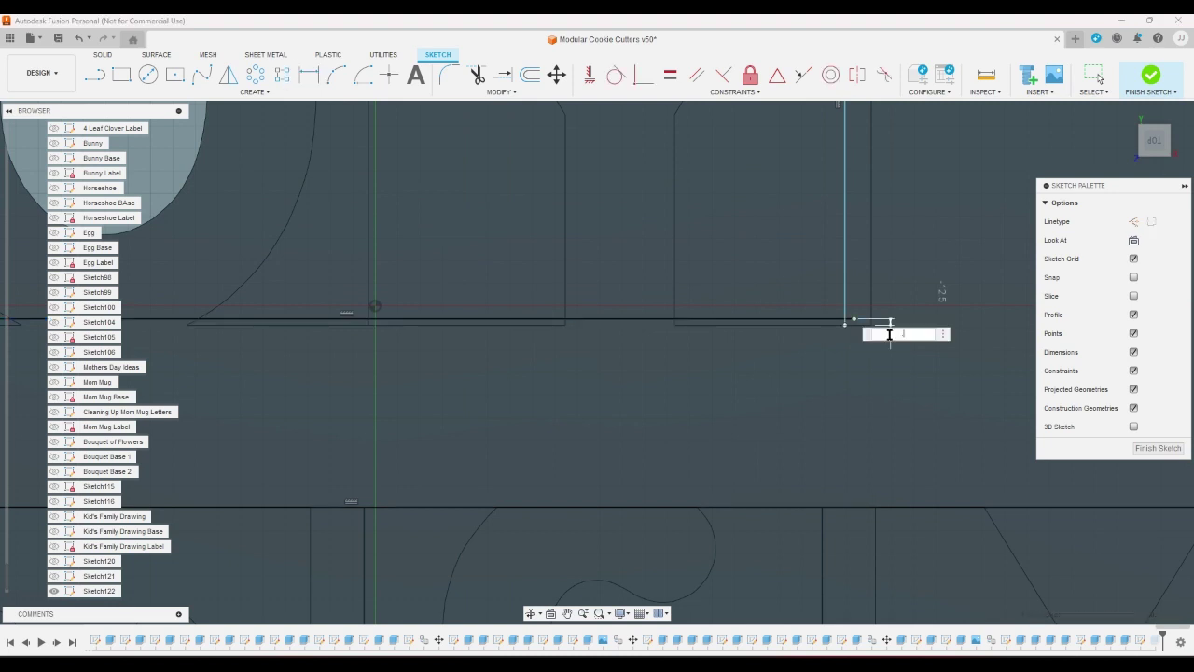
pyautogui.press('Return')
pyautogui.scroll(-5, 890, 333)
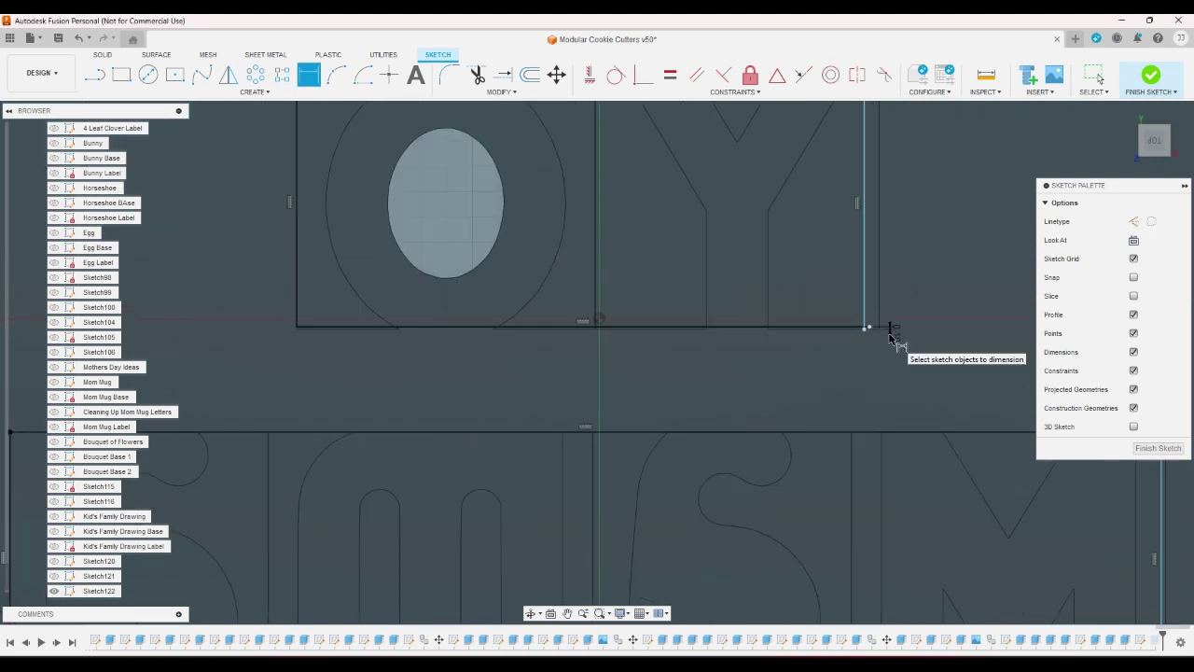
pyautogui.click(1150, 74)
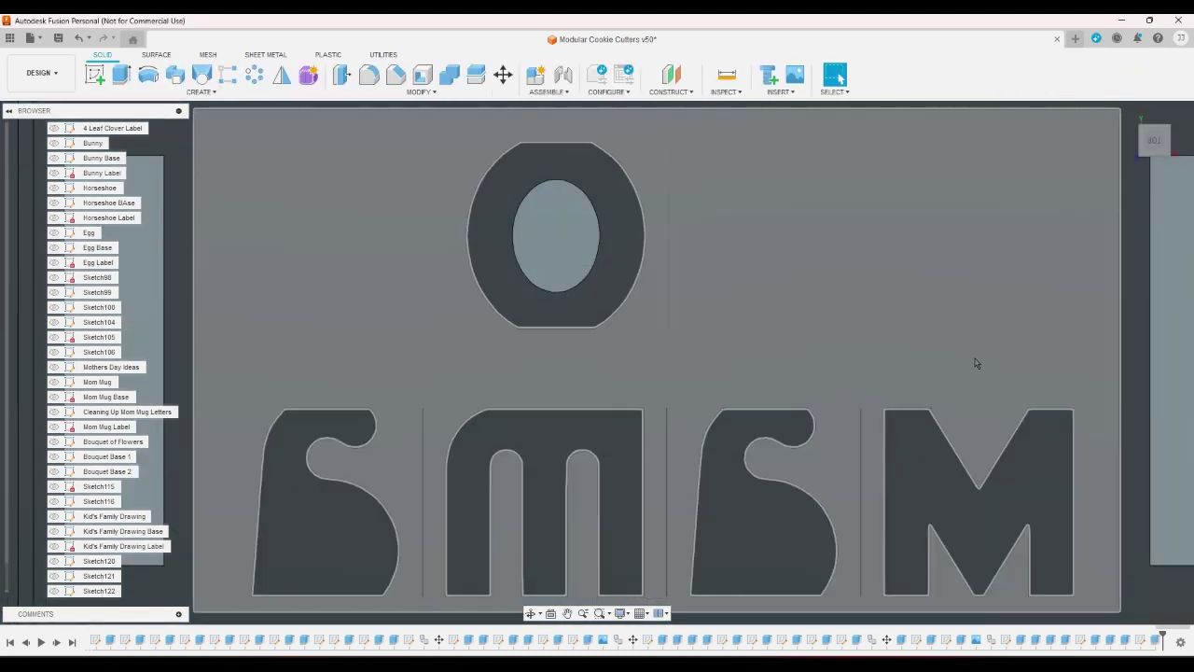
# Step: Edit the letter cut and add the thin sliver profiles between the M and first a, and between that a and the second m
pyautogui.scroll(-5, 912, 324)
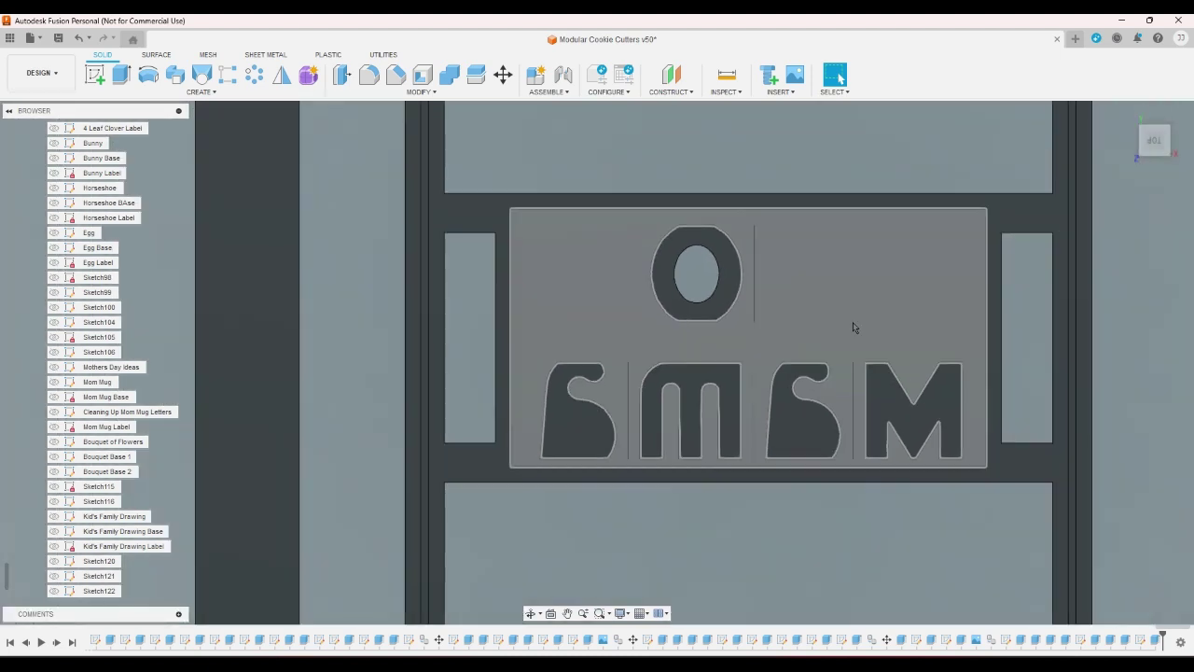
pyautogui.doubleClick(1144, 639)
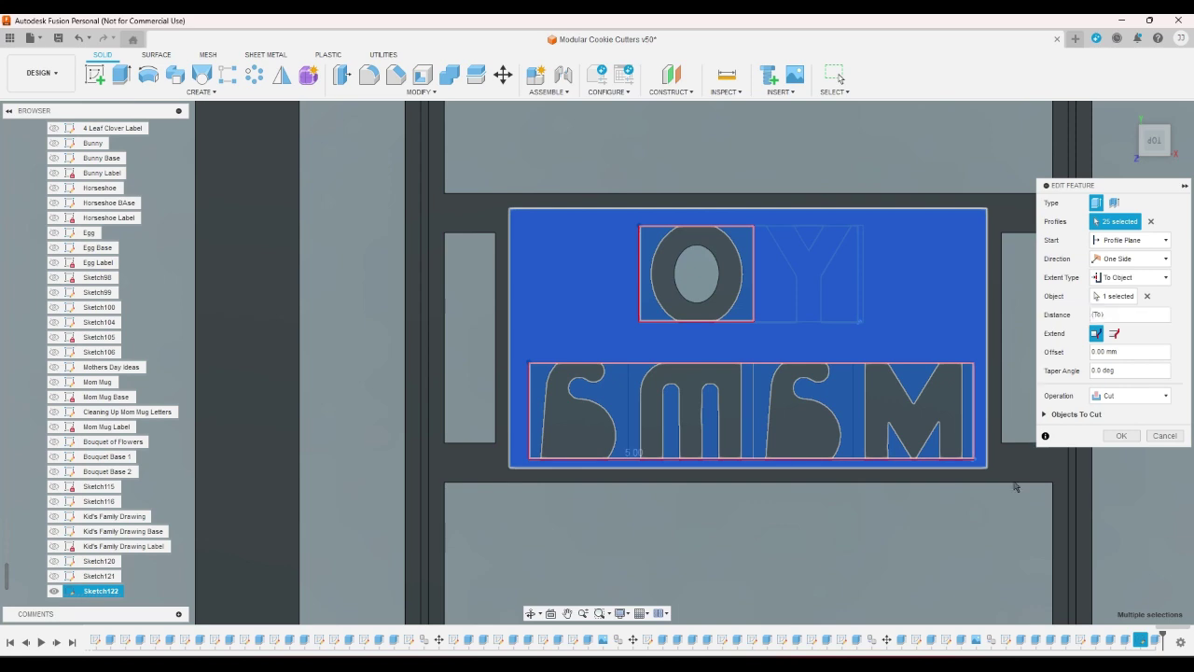
pyautogui.scroll(10, 649, 467)
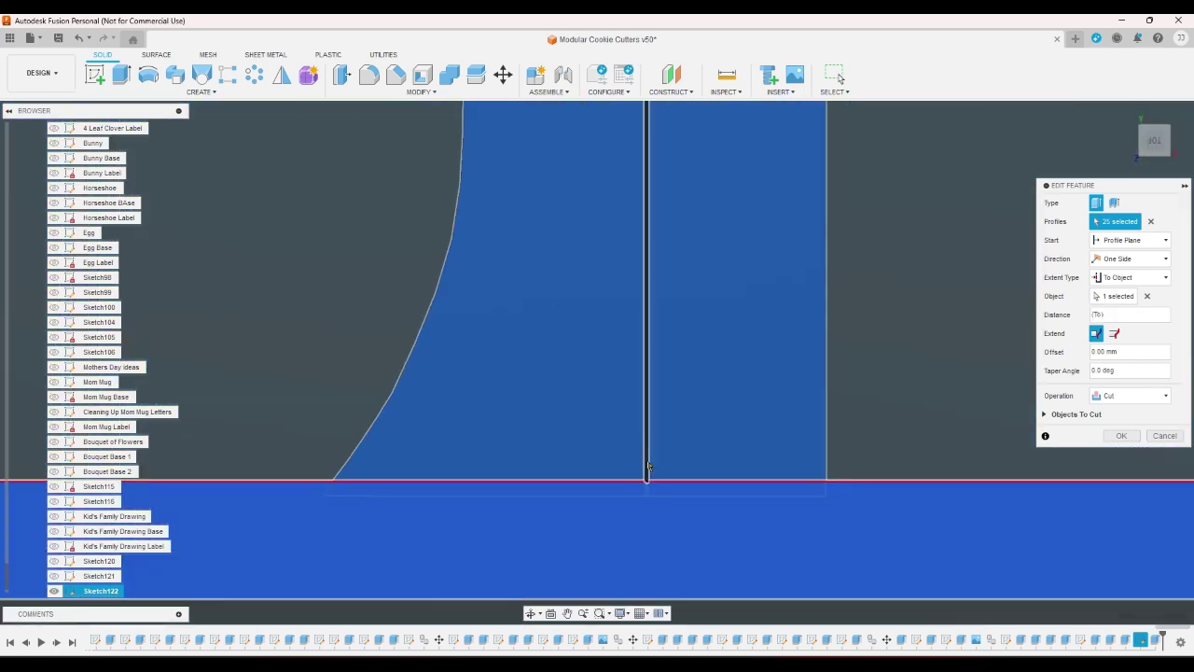
pyautogui.click(647, 463)
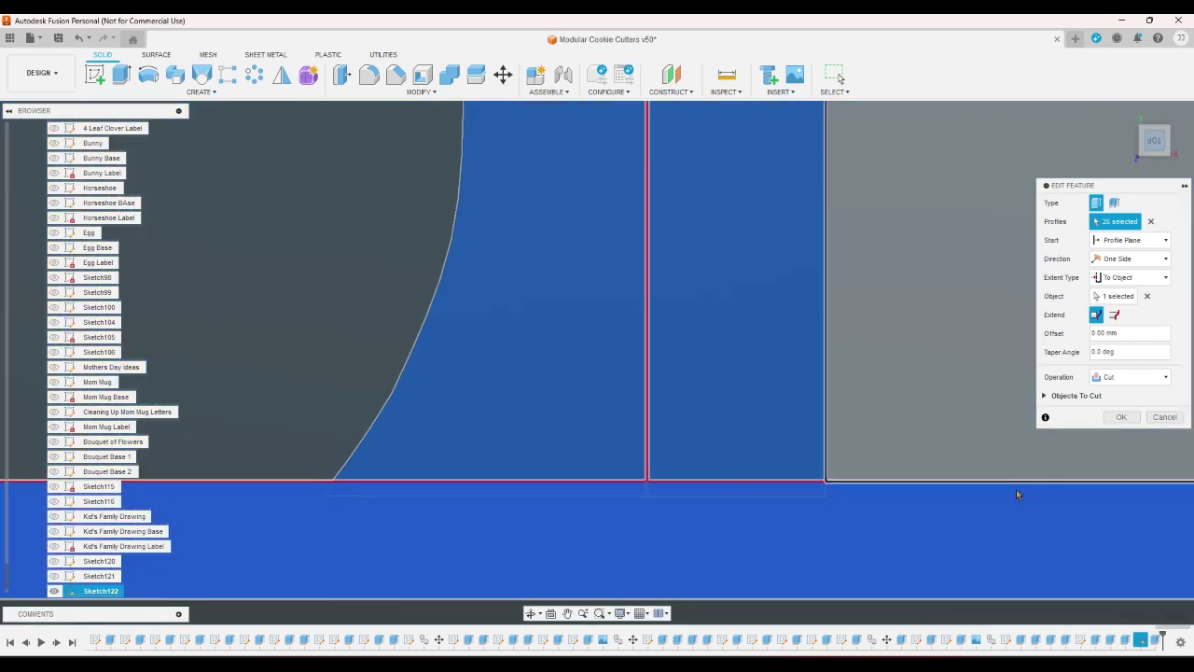
pyautogui.scroll(-3, 1014, 546)
pyautogui.scroll(-3, 1014, 545)
pyautogui.scroll(10, 656, 519)
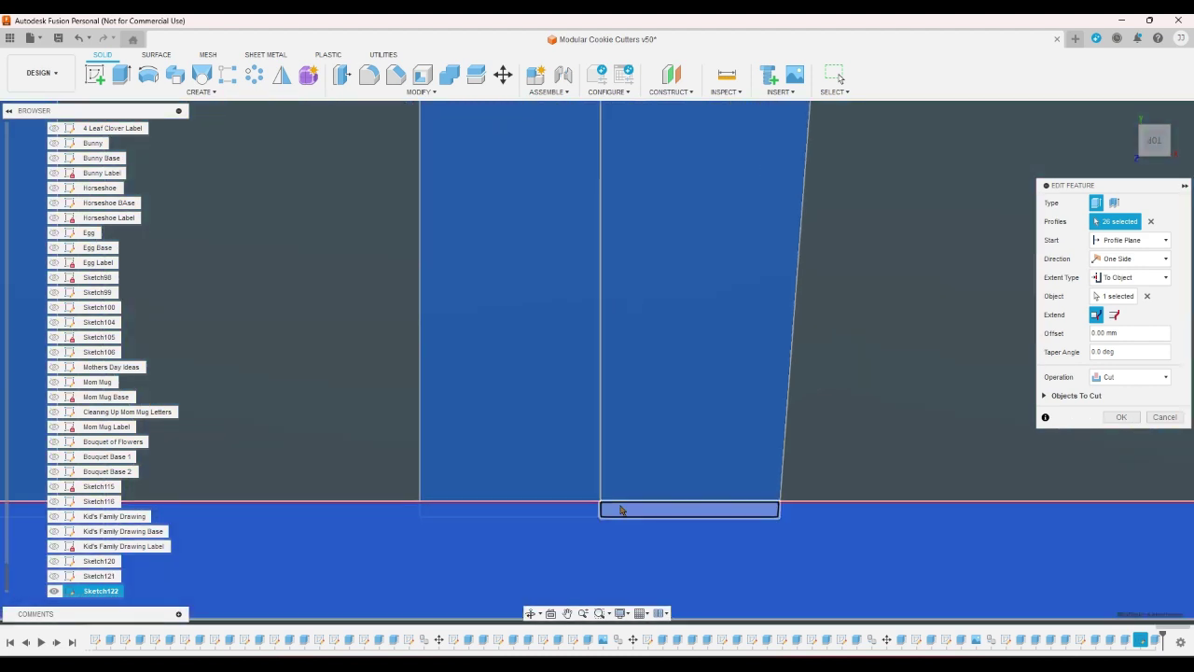
pyautogui.click(605, 493)
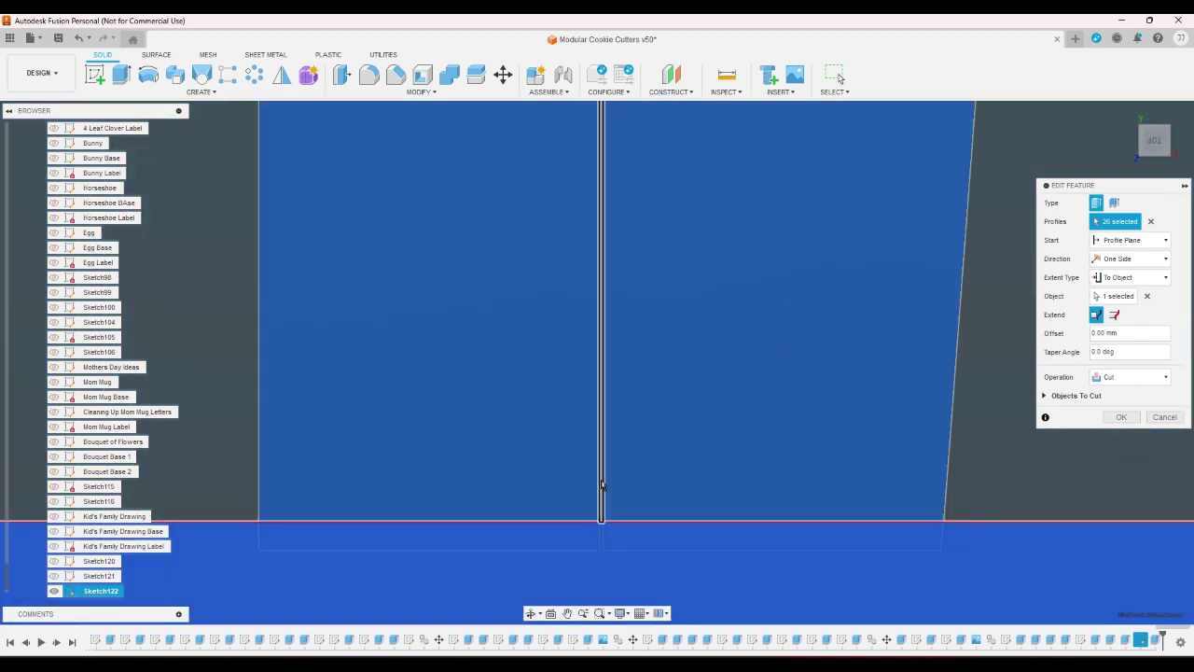
# Step: Add the sliver profile between the second m and last a, plus the one between the O and Y, to the cut
pyautogui.scroll(-3, 1052, 485)
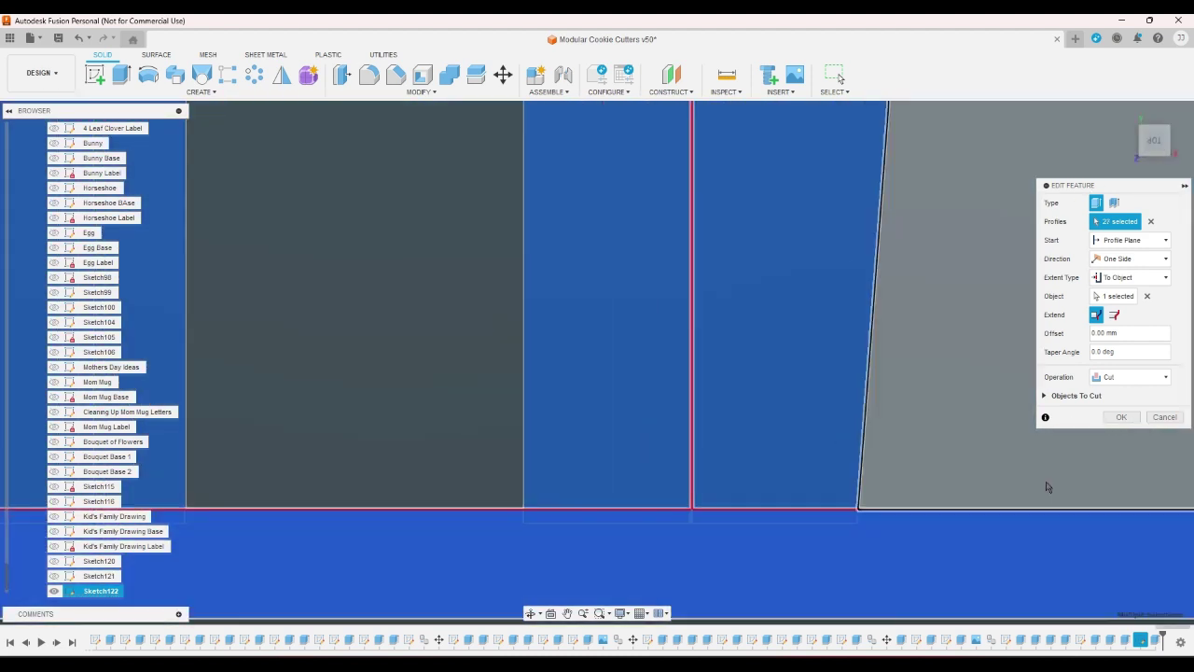
pyautogui.scroll(-3, 1037, 507)
pyautogui.scroll(10, 722, 435)
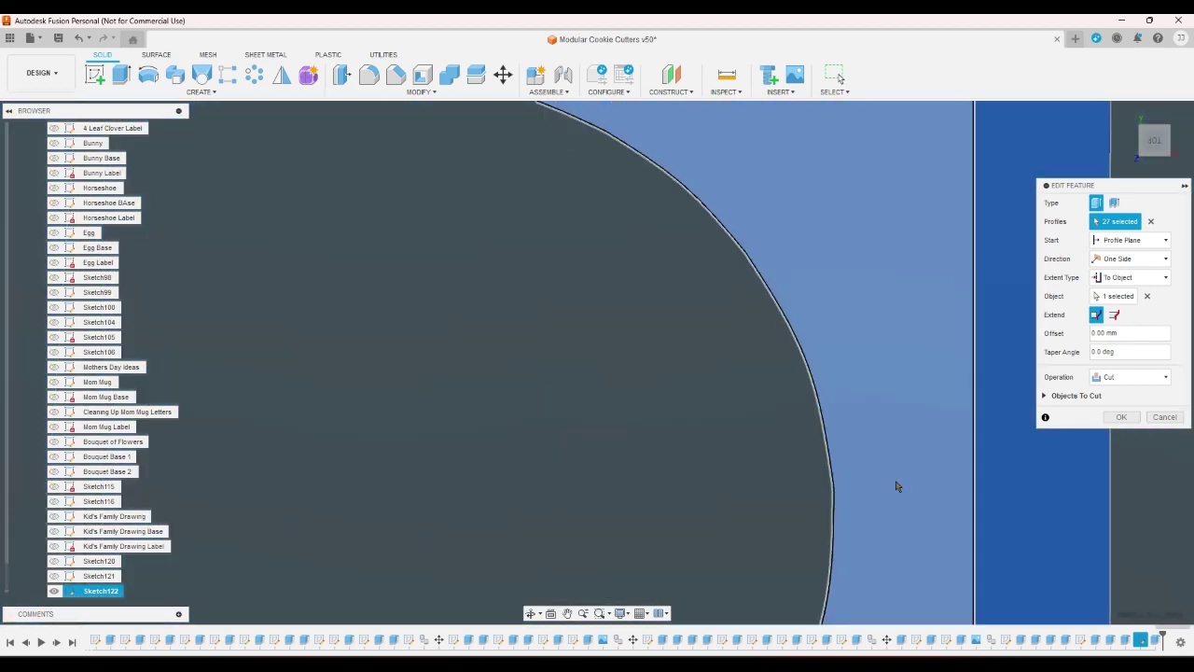
pyautogui.click(977, 489)
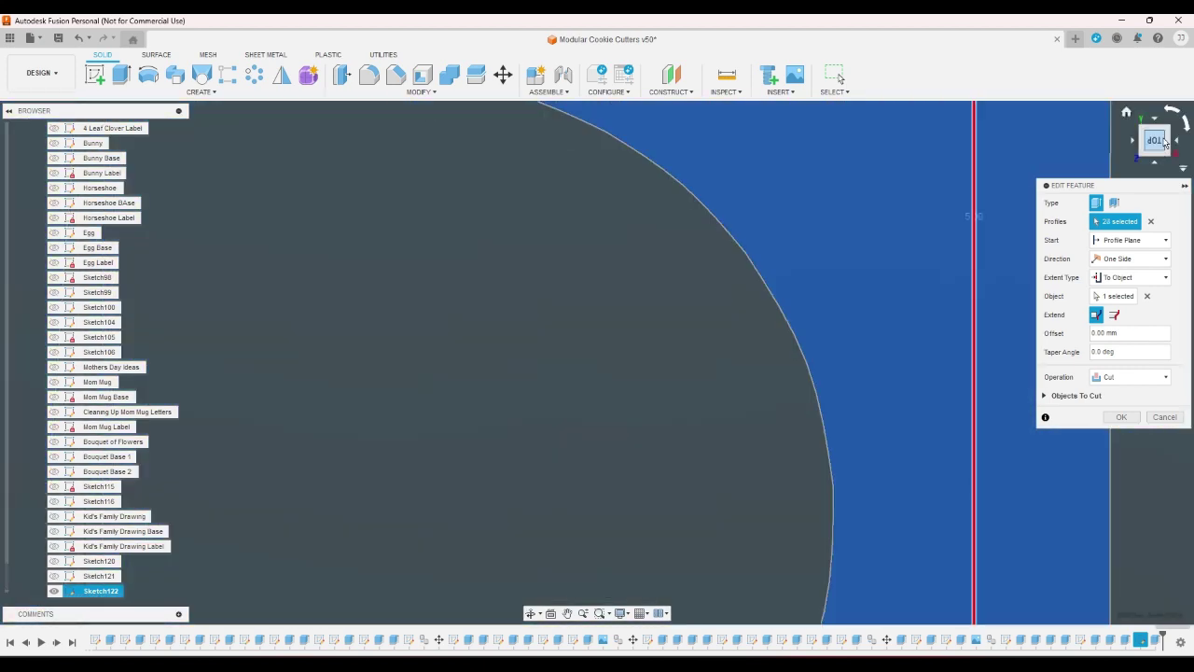
pyautogui.scroll(-10, 617, 504)
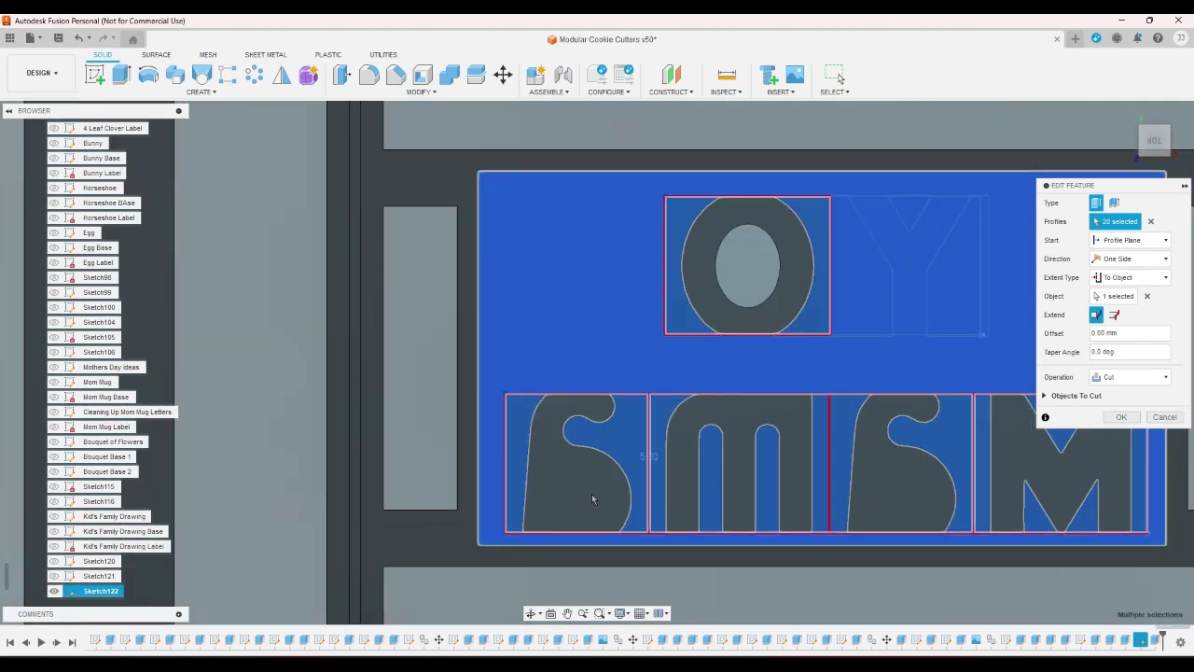
pyautogui.scroll(10, 829, 354)
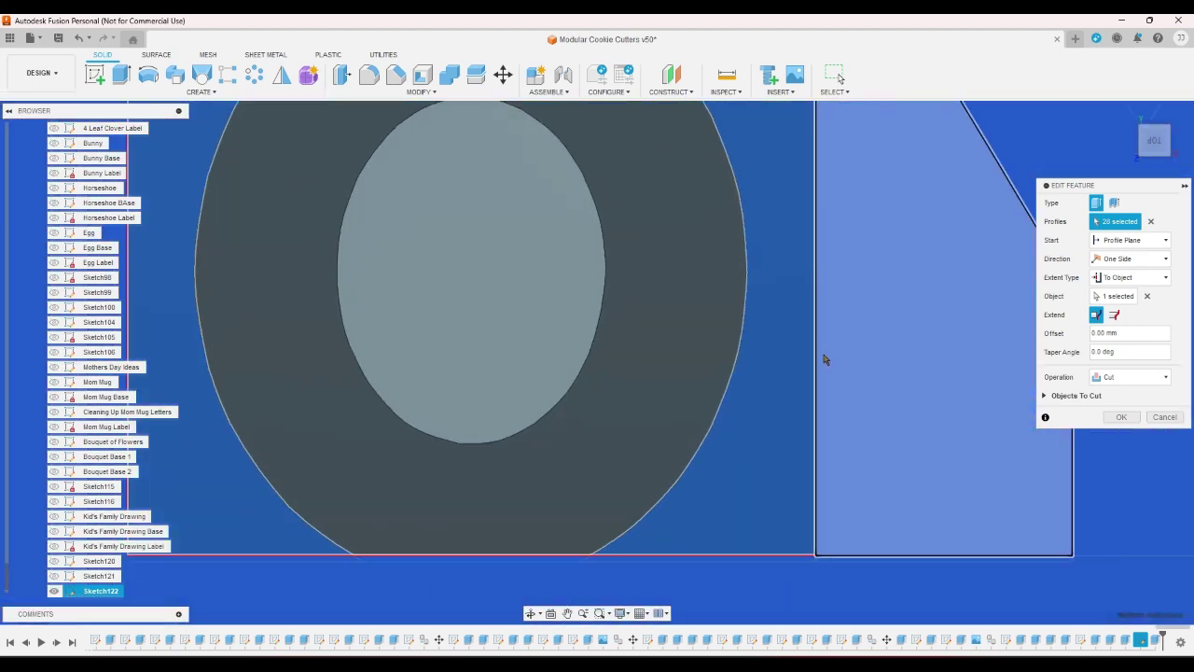
pyautogui.click(816, 357)
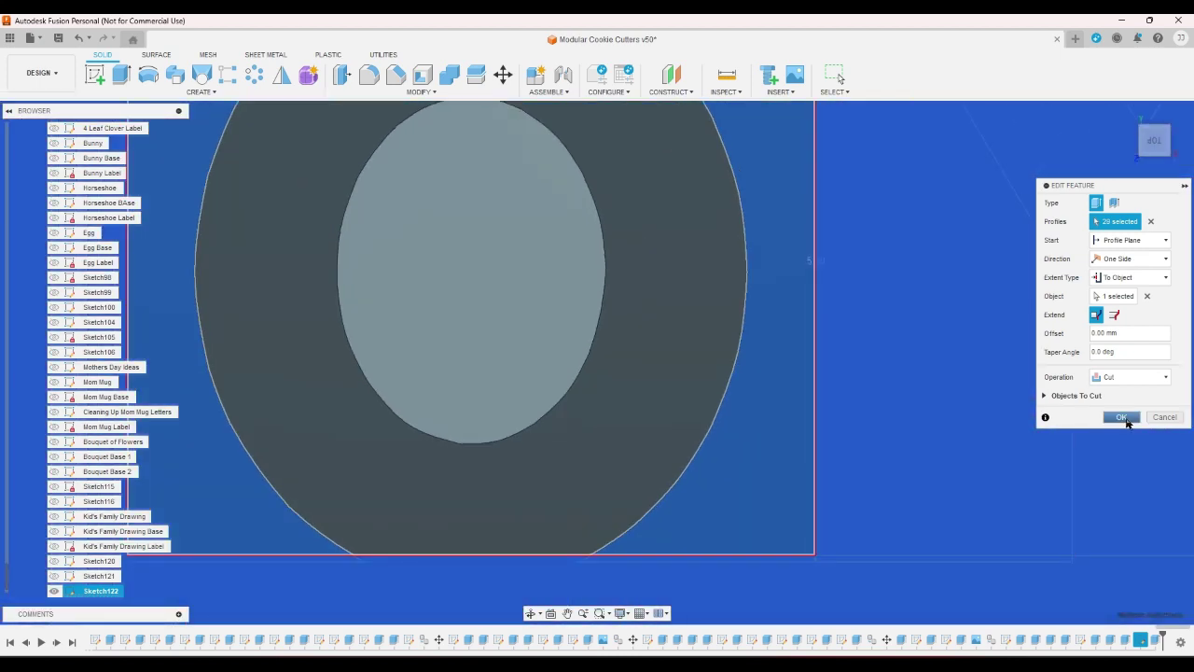
# Step: Edit the label plate's cut extrusion so the letters O and Y are left out of the cut profiles
pyautogui.press('Return')
pyautogui.scroll(-8, 672, 399)
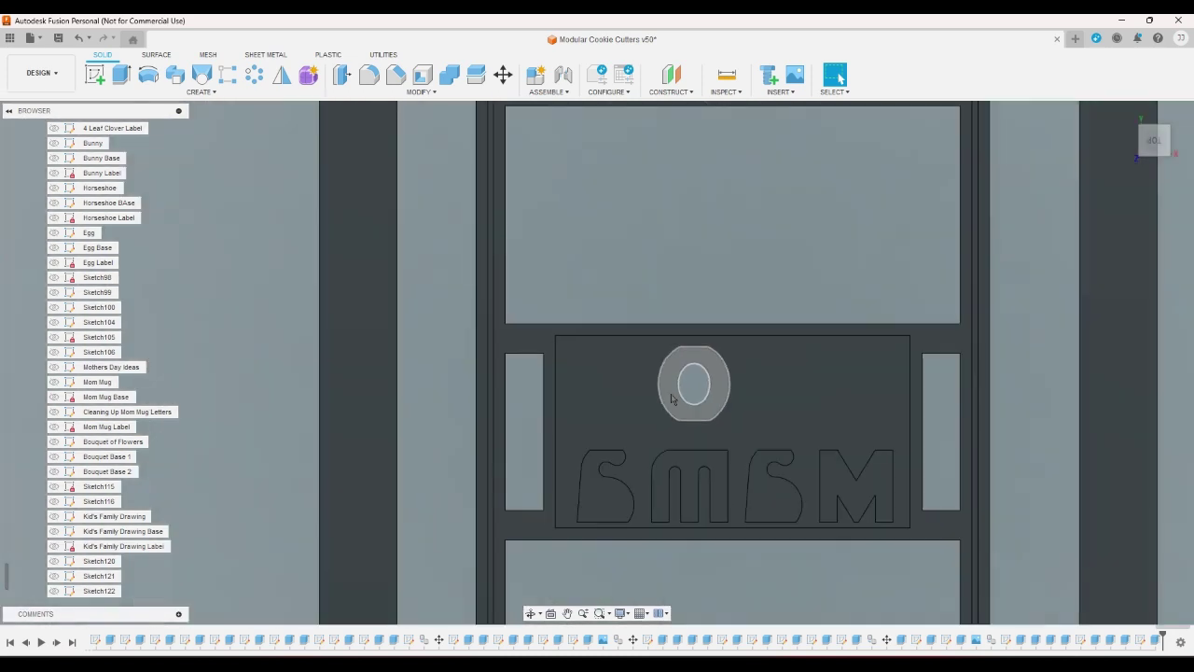
pyautogui.doubleClick(1140, 640)
pyautogui.scroll(10, 848, 442)
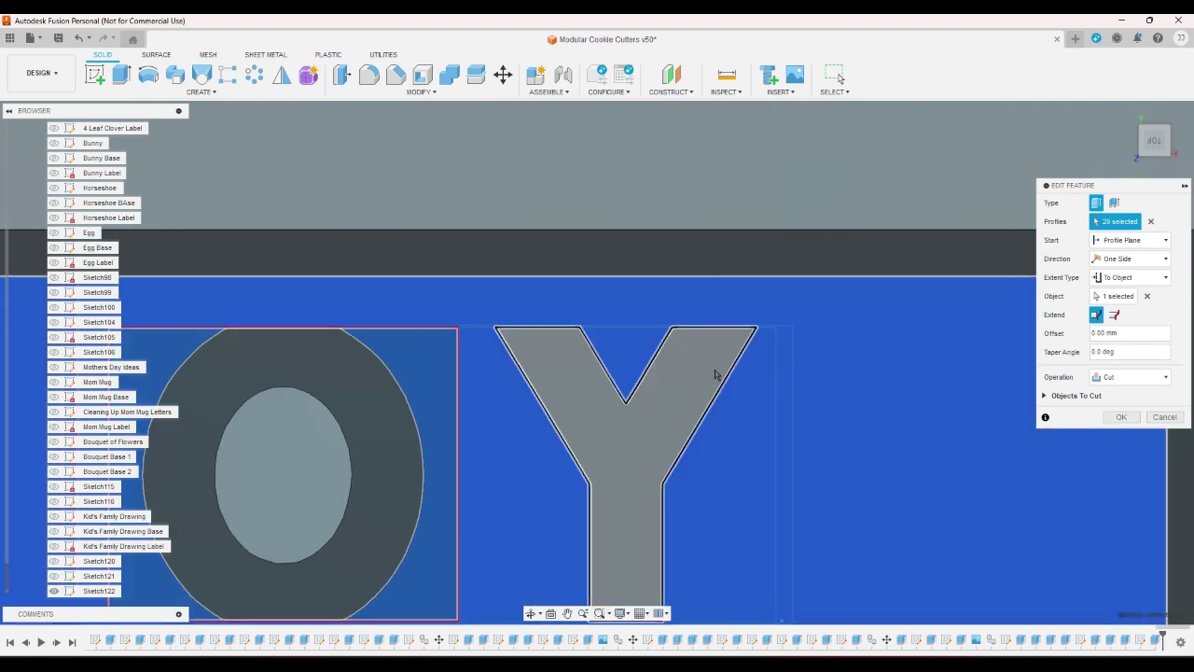
pyautogui.press('Return')
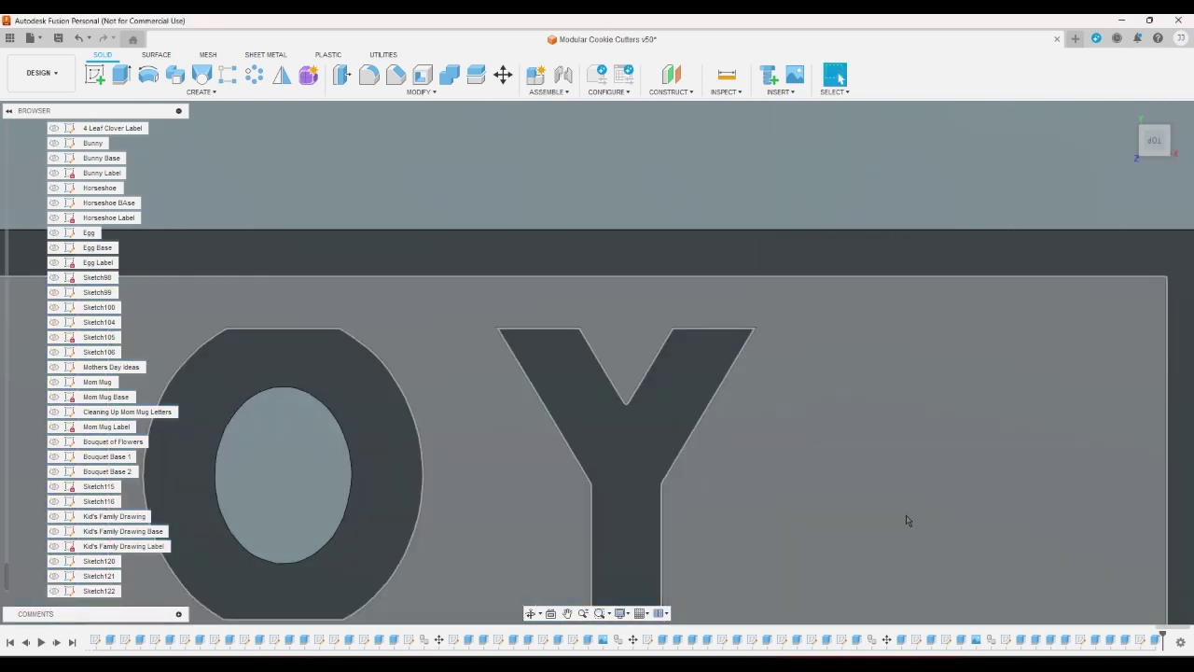
pyautogui.scroll(-8, 906, 519)
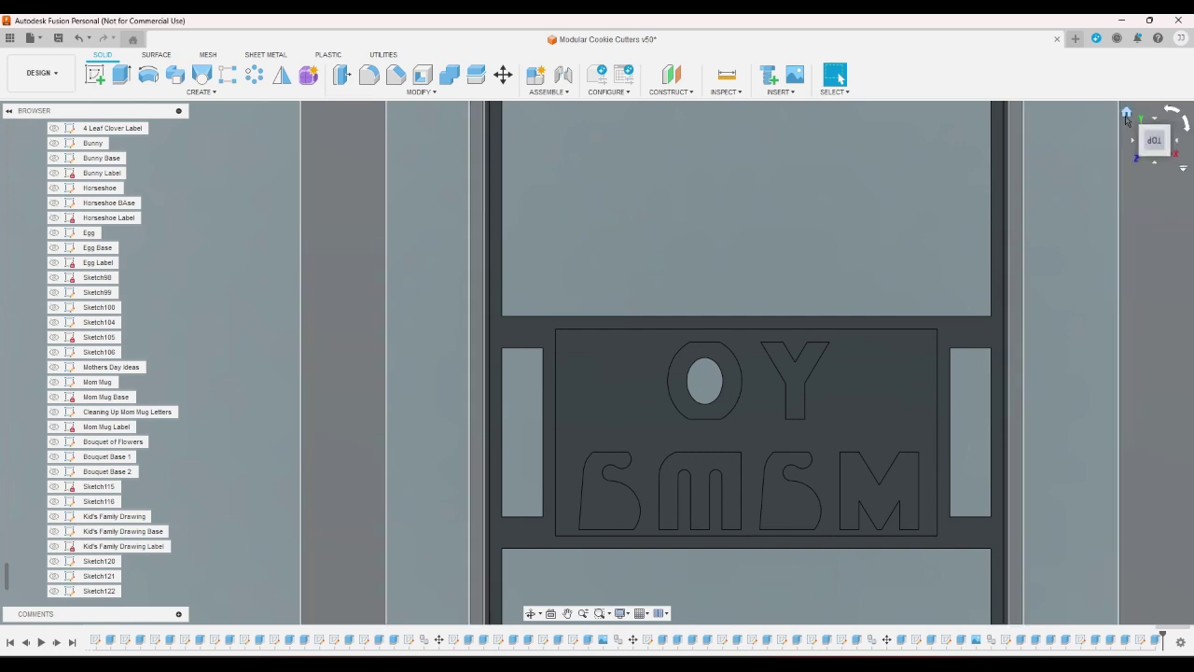
pyautogui.click(1128, 121)
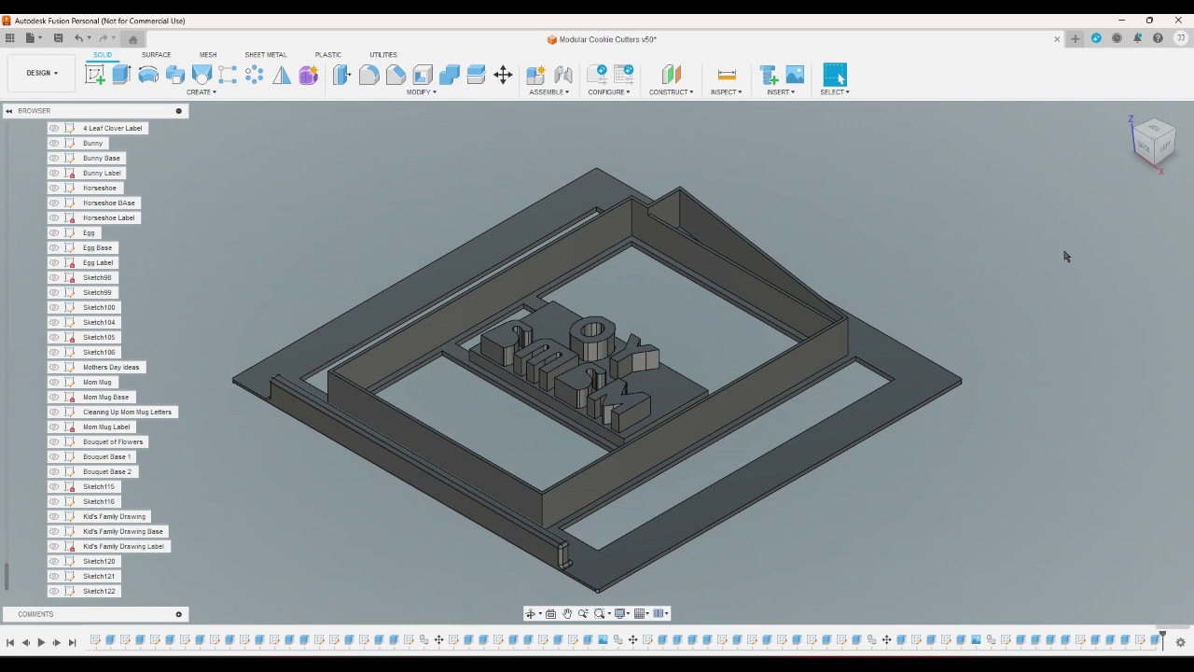
# Step: Edit Sketch120 and offset the circle around the lettering outward by 0.8 mm
pyautogui.click(1160, 131)
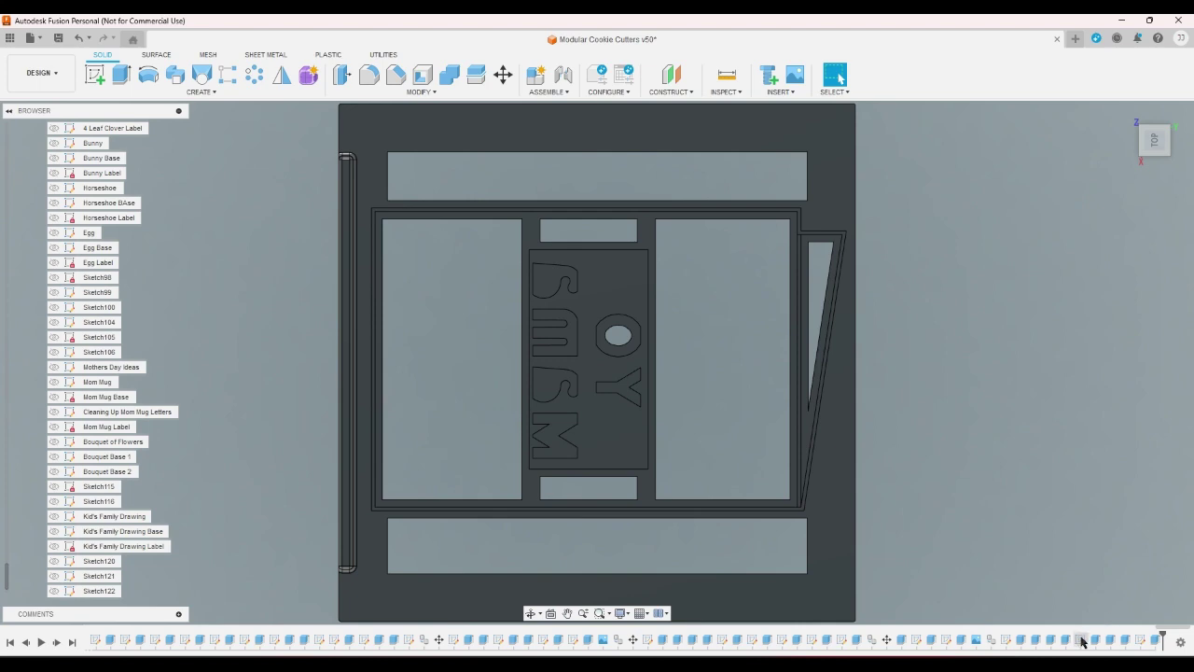
pyautogui.doubleClick(1006, 640)
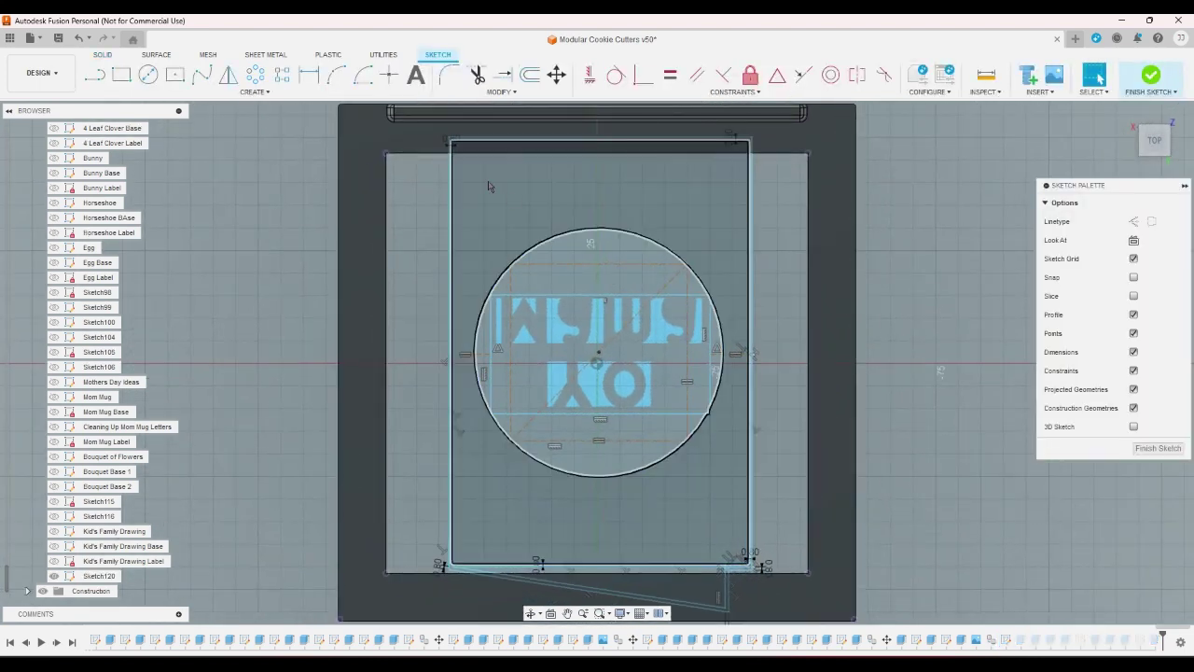
pyautogui.click(530, 75)
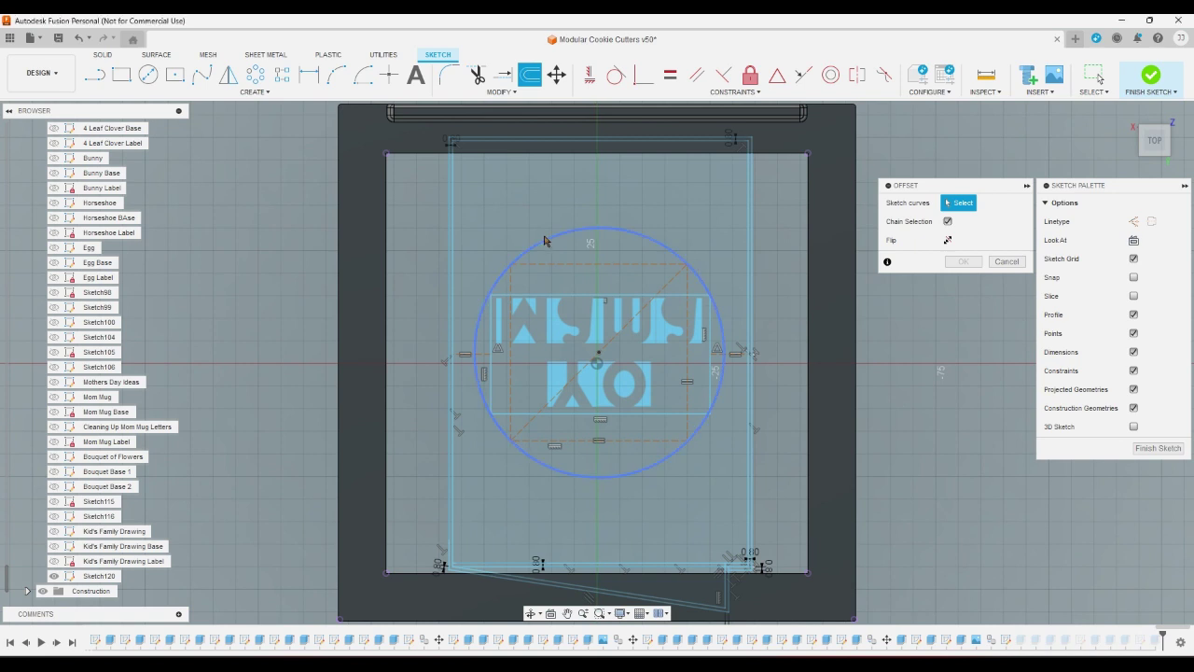
pyautogui.click(544, 239)
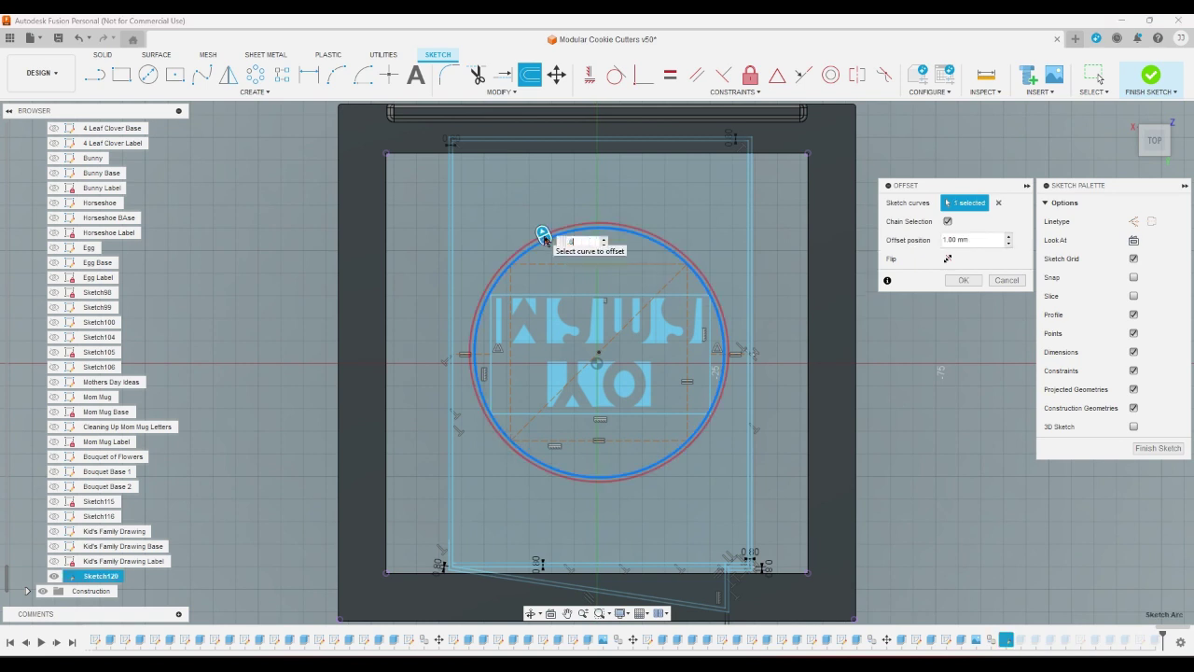
pyautogui.press('Return')
pyautogui.click(1152, 78)
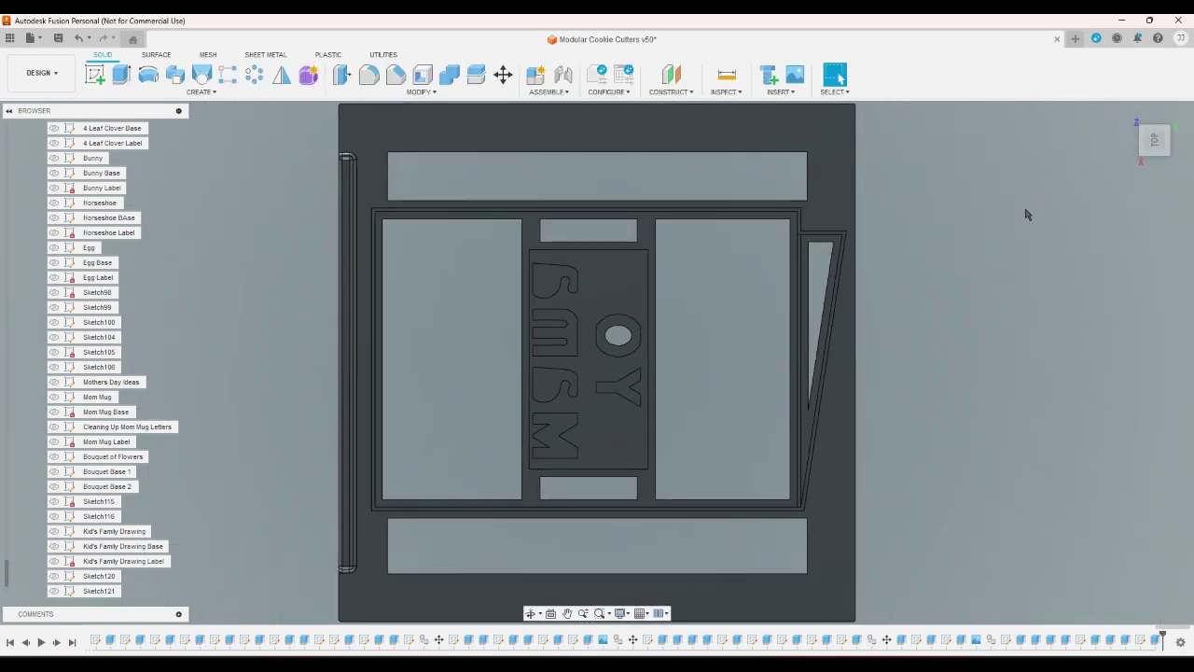
# Step: Make Sketch120 visible in the isometric home view
pyautogui.click(1126, 113)
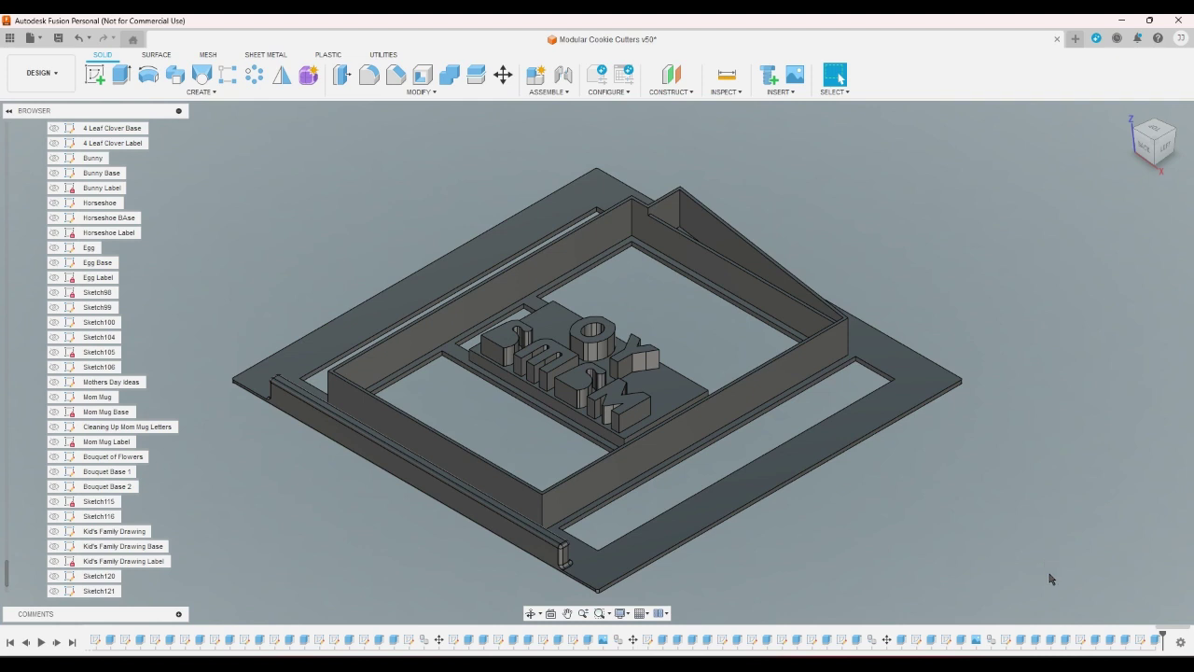
pyautogui.scroll(-1, 8, 569)
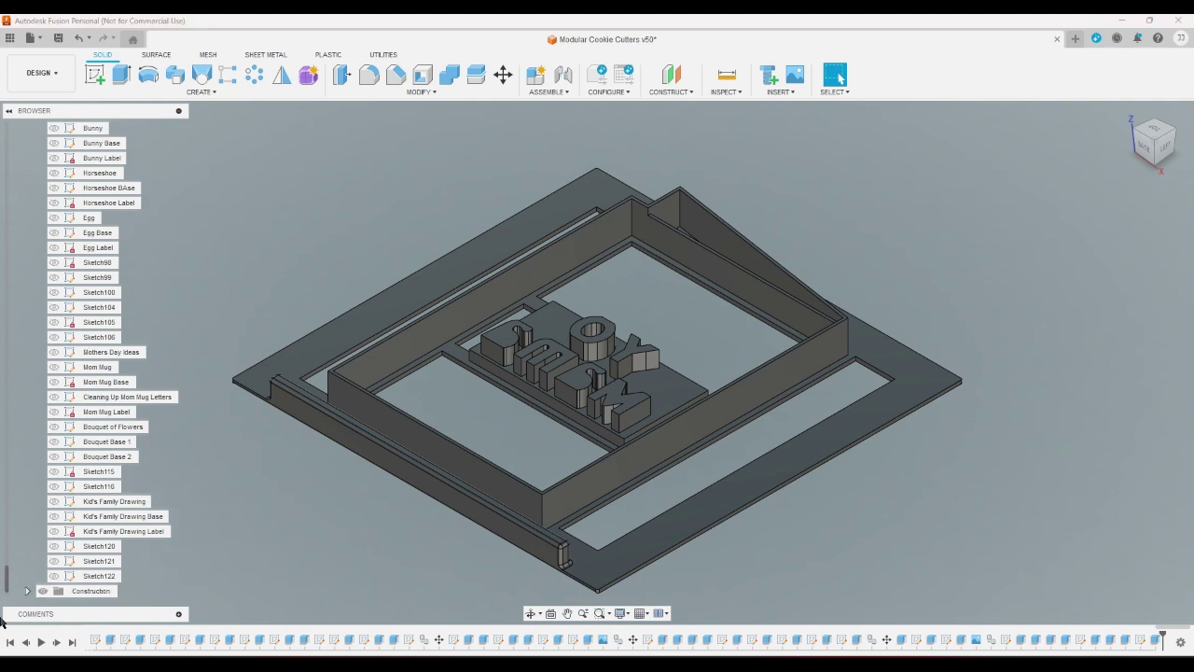
pyautogui.click(53, 546)
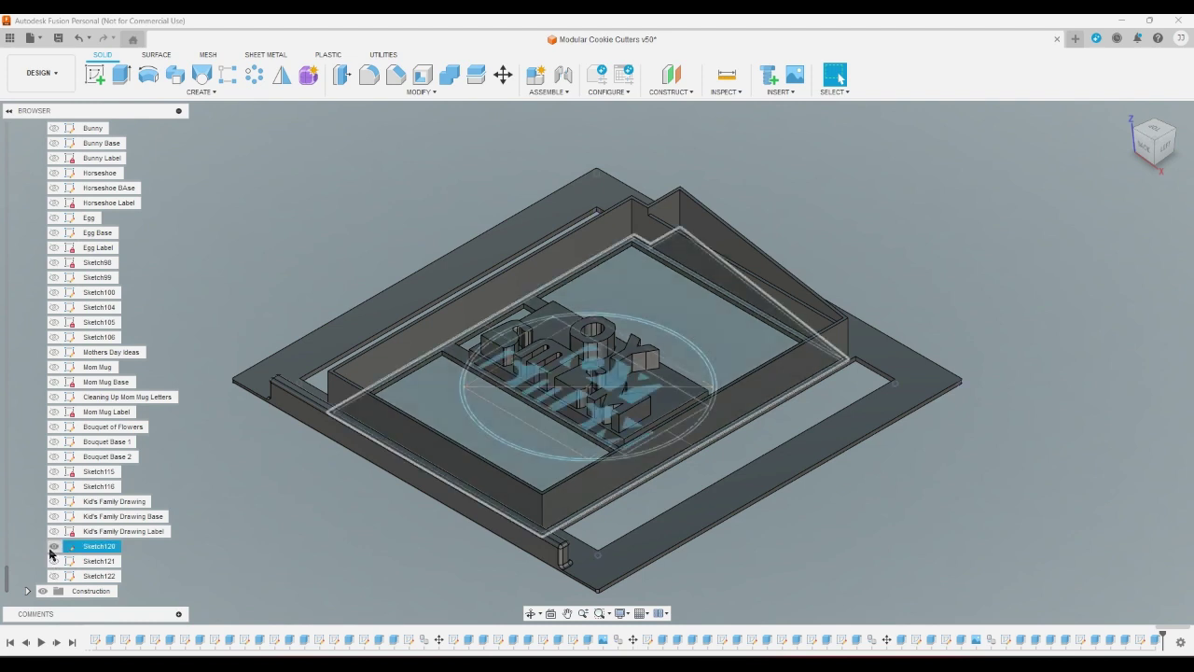
# Step: Extrude the thin circular ring up to the top face of the low wall beside the triangular section, using Join
pyautogui.click(121, 76)
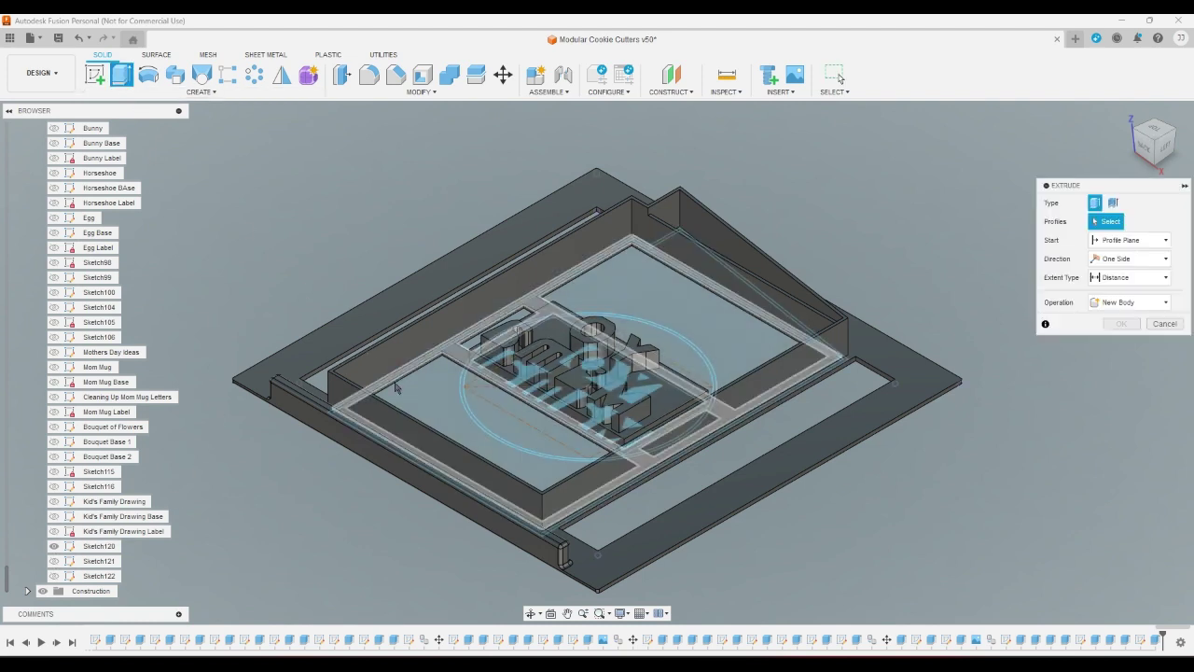
pyautogui.click(465, 397)
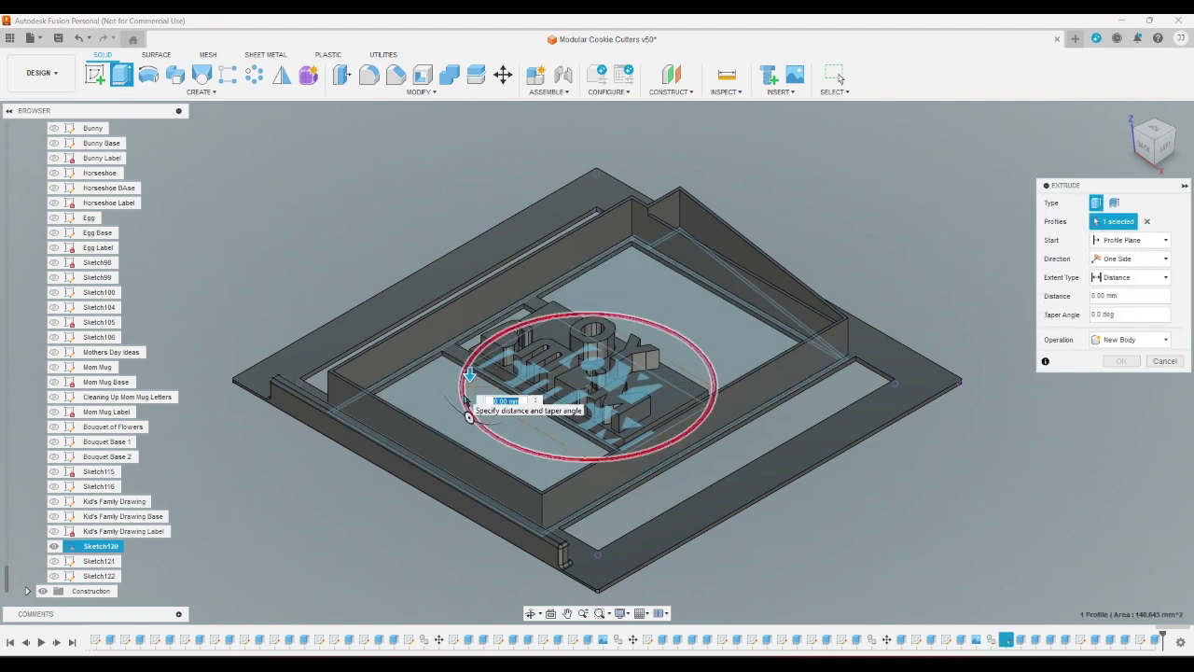
pyautogui.click(1133, 277)
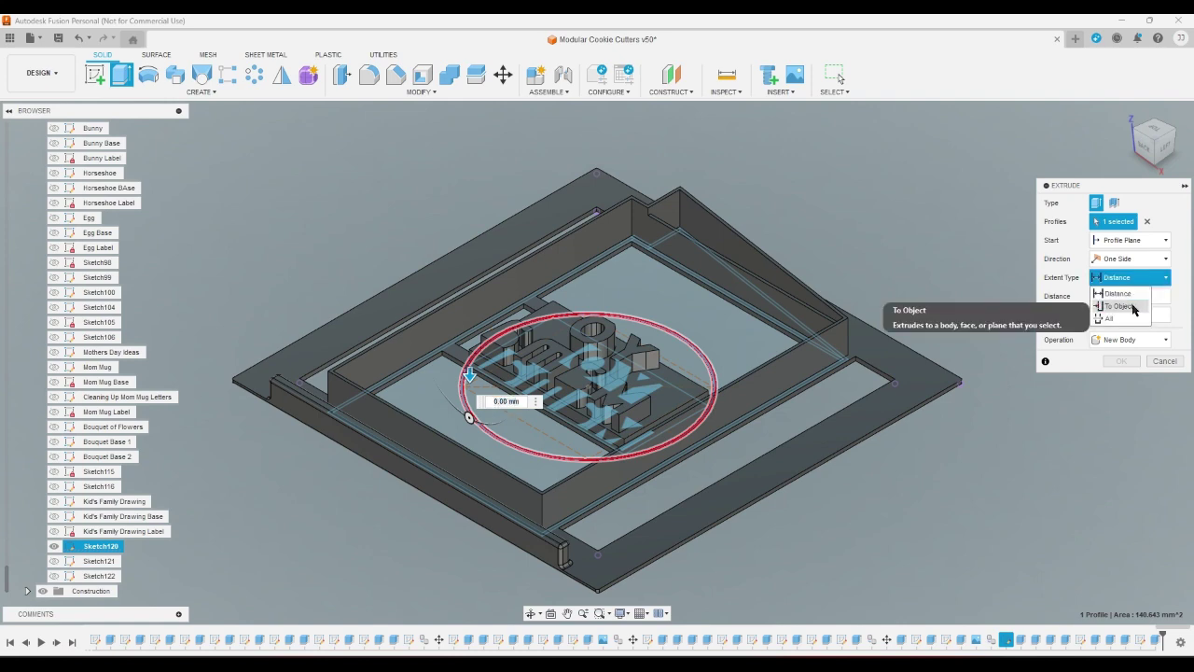
pyautogui.click(1121, 306)
pyautogui.scroll(1, 809, 197)
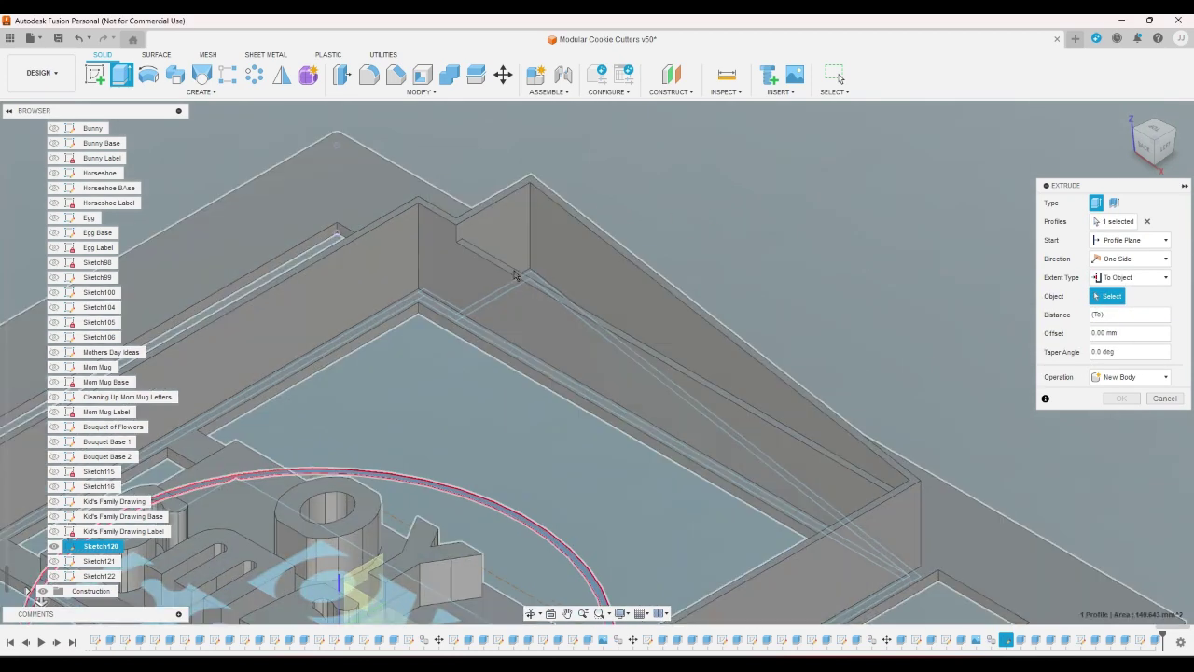
pyautogui.scroll(4, 526, 278)
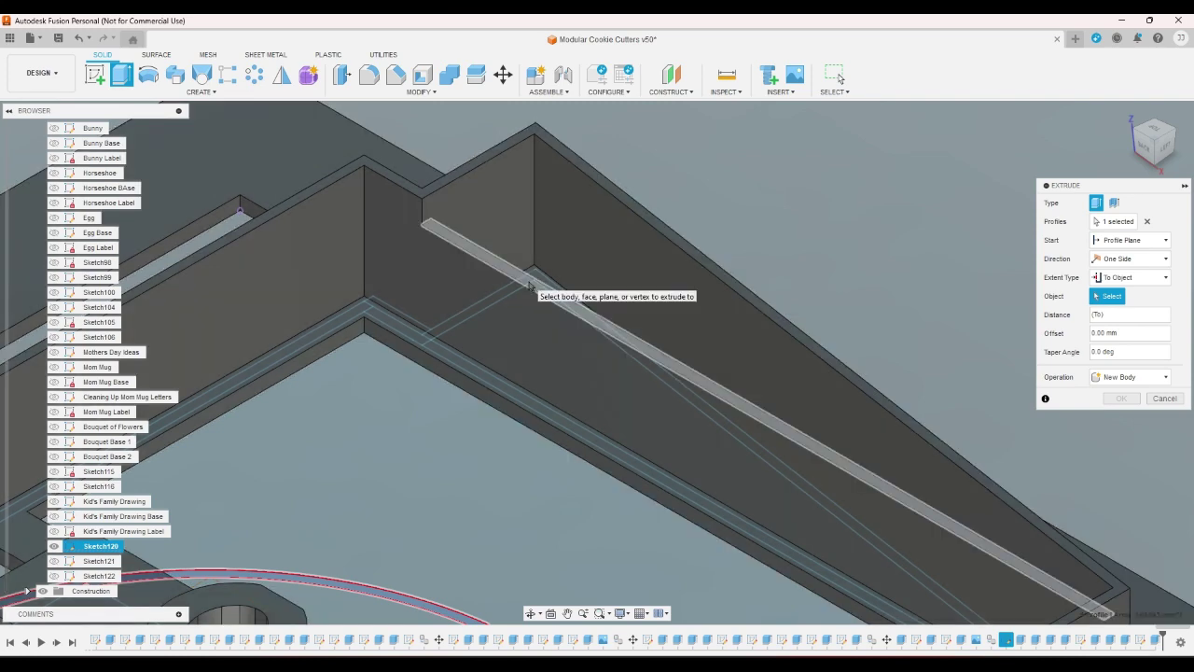
pyautogui.click(535, 289)
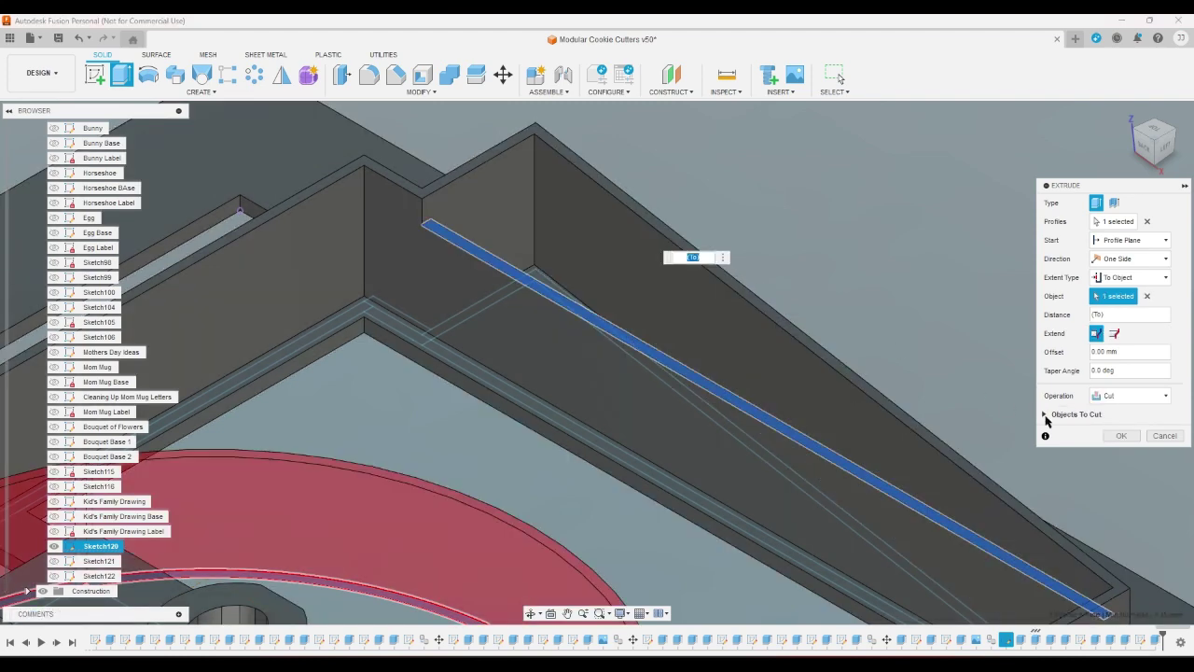
pyautogui.click(1143, 396)
pyautogui.click(1135, 408)
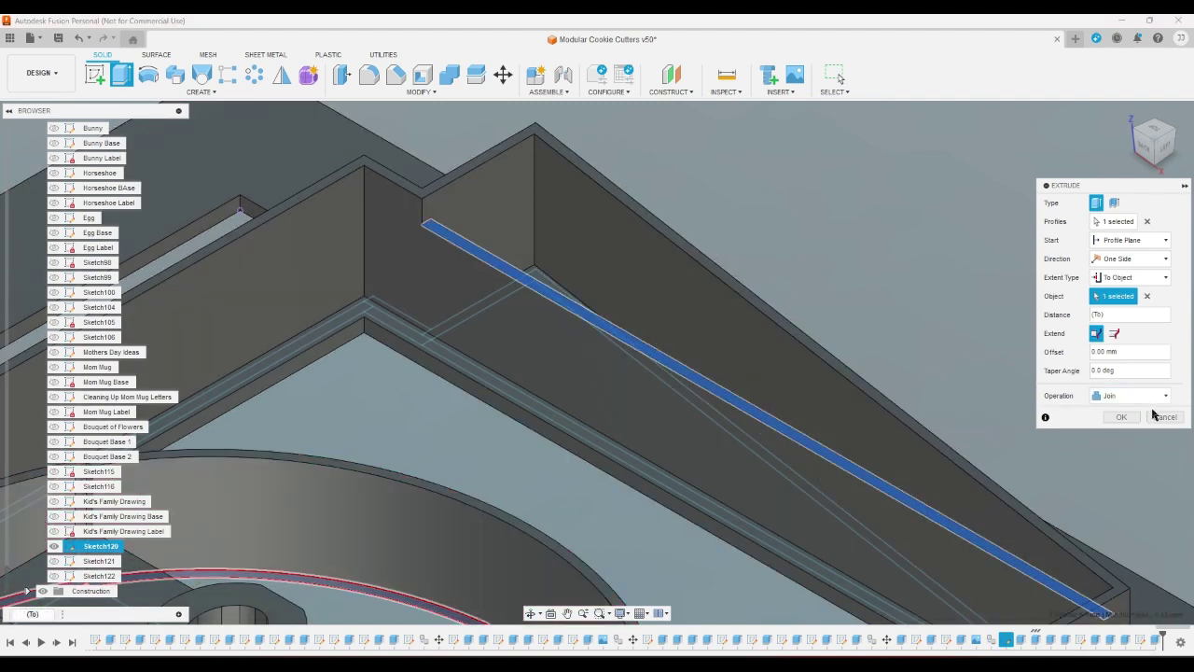
pyautogui.click(1123, 418)
# Step: Hide Sketch120 and check the circular wall from above and from underneath
pyautogui.scroll(-3, 1017, 299)
pyautogui.scroll(-3, 1013, 280)
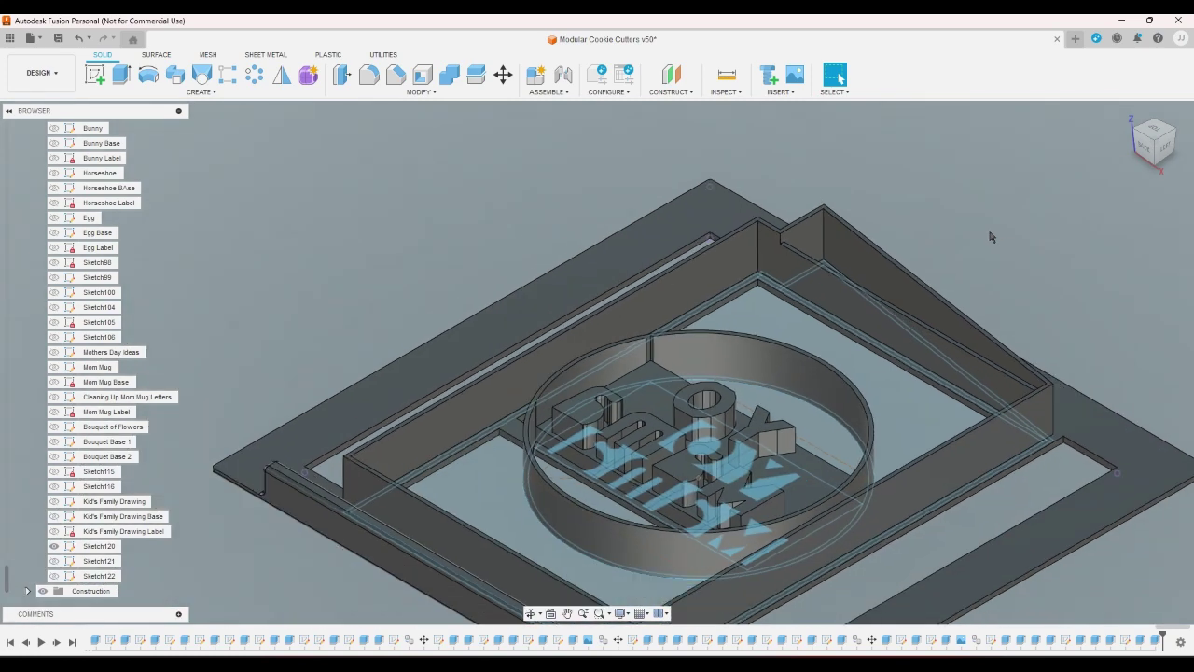
pyautogui.scroll(1, 992, 237)
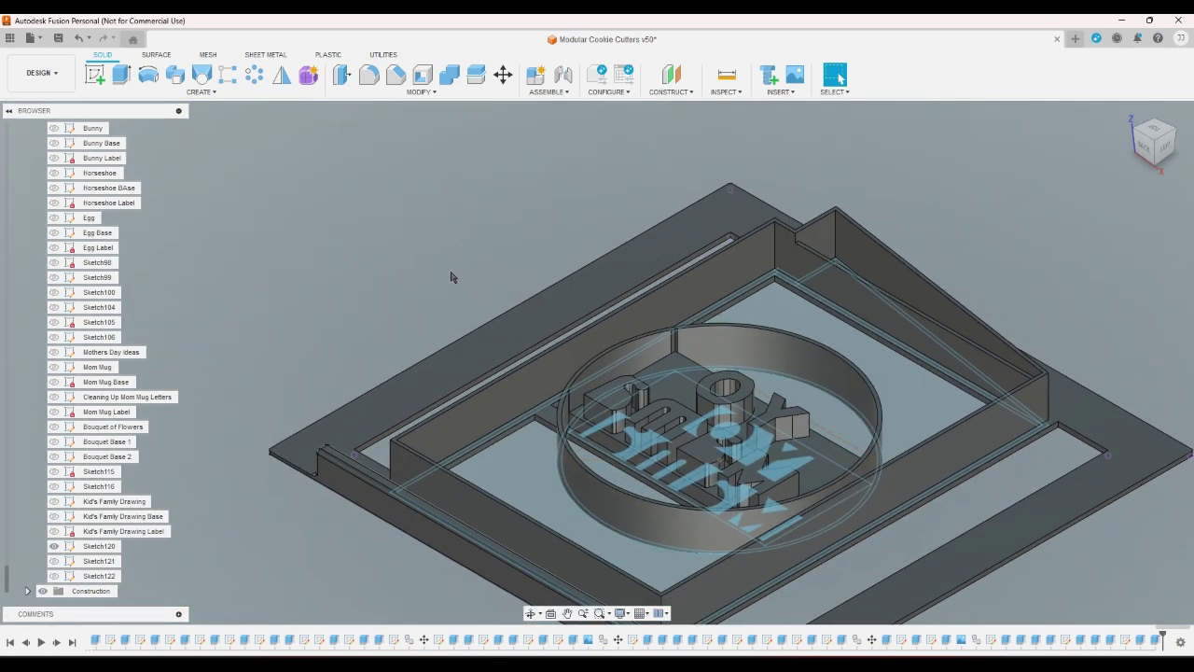
pyautogui.click(53, 546)
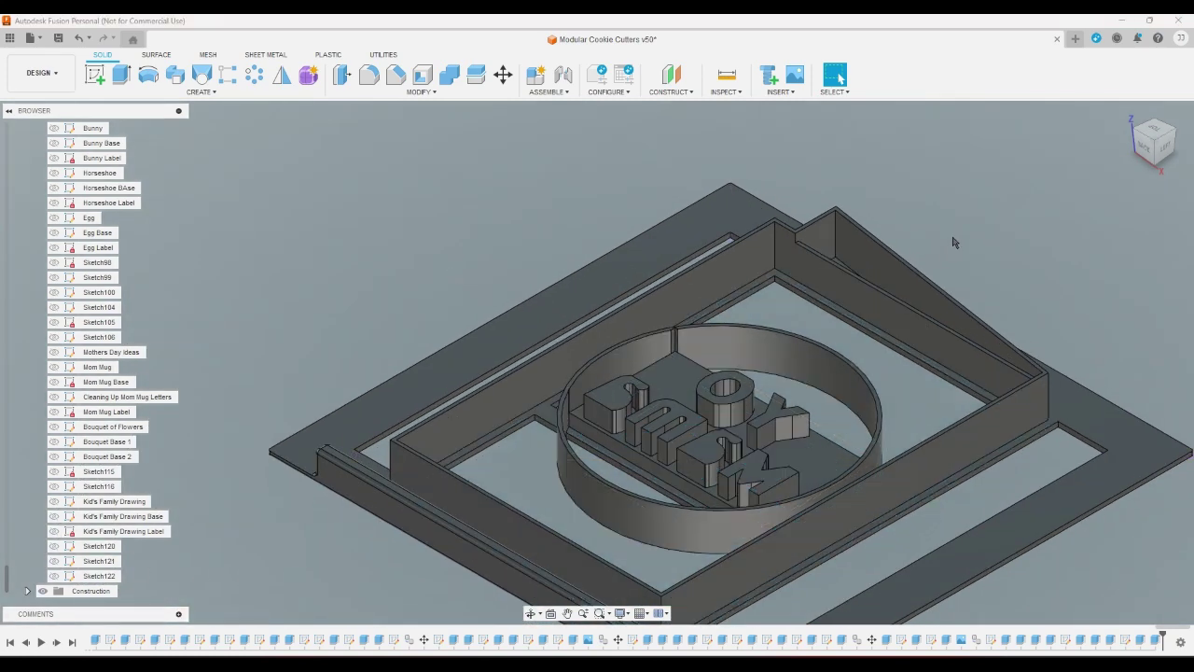
pyautogui.click(1168, 168)
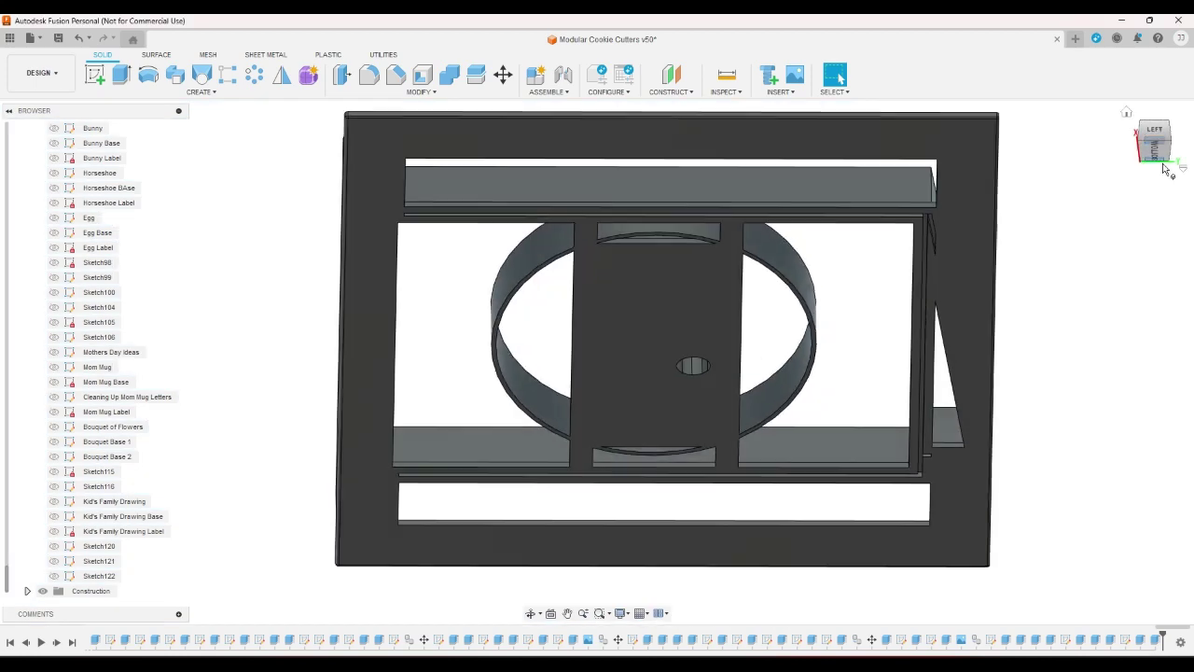
pyautogui.click(1127, 114)
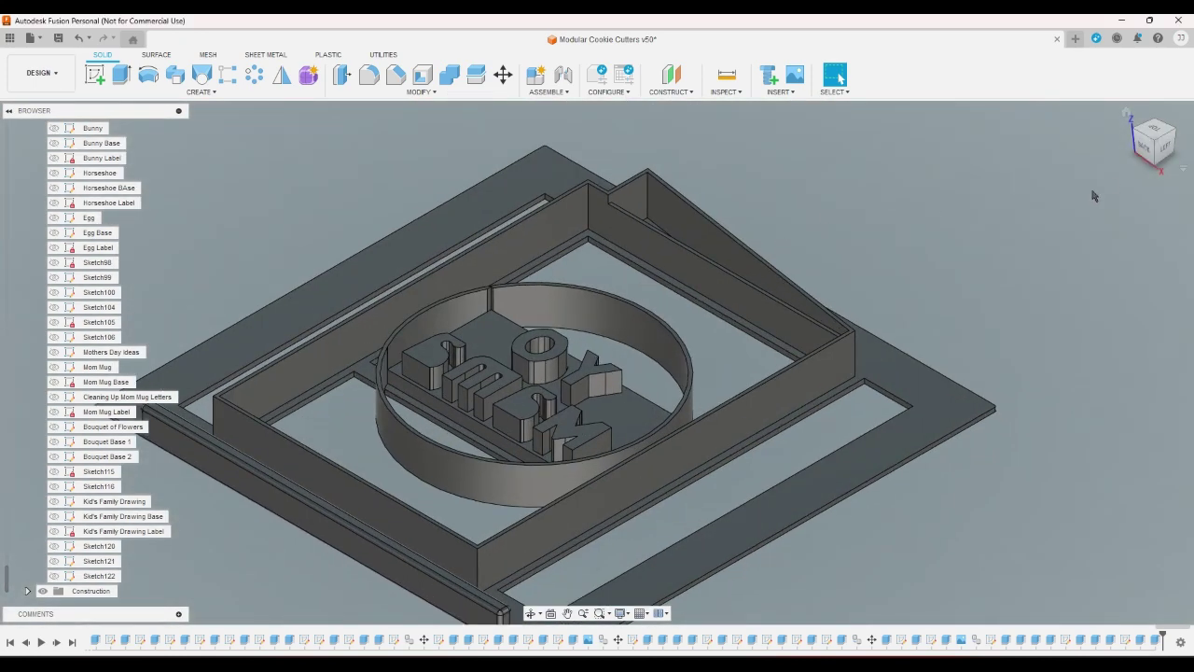
# Step: Edit the ring extrusion and add the small sliver profile at the label plate's corner near the letter O
pyautogui.click(1155, 131)
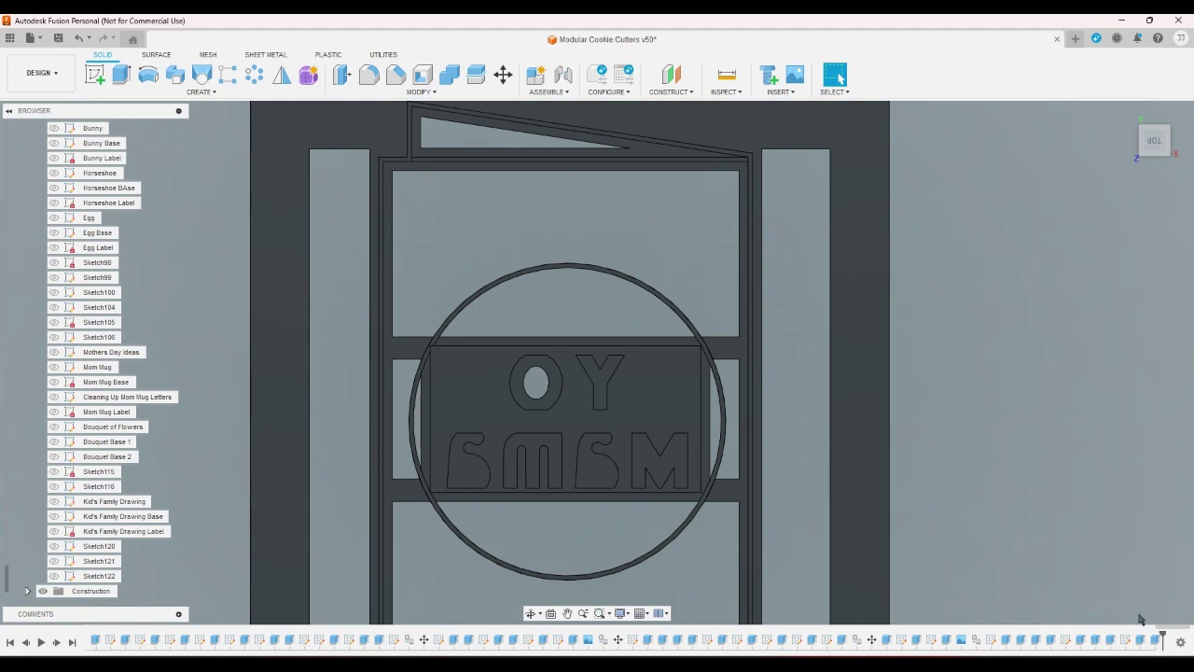
pyautogui.doubleClick(1155, 641)
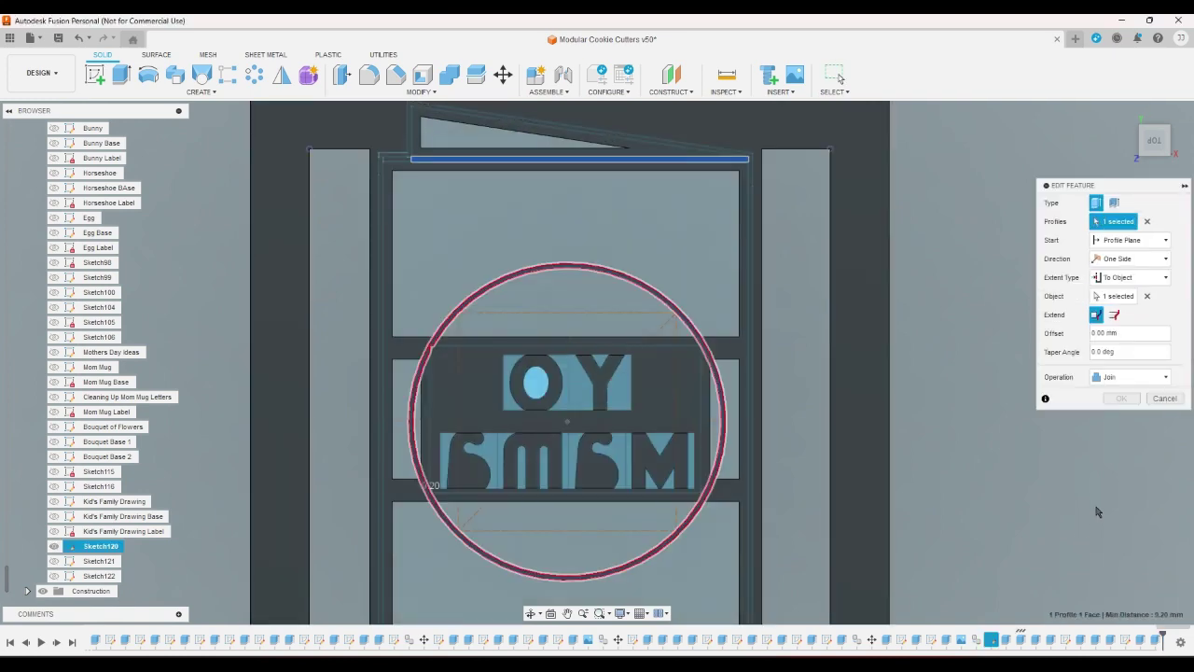
pyautogui.scroll(5, 438, 343)
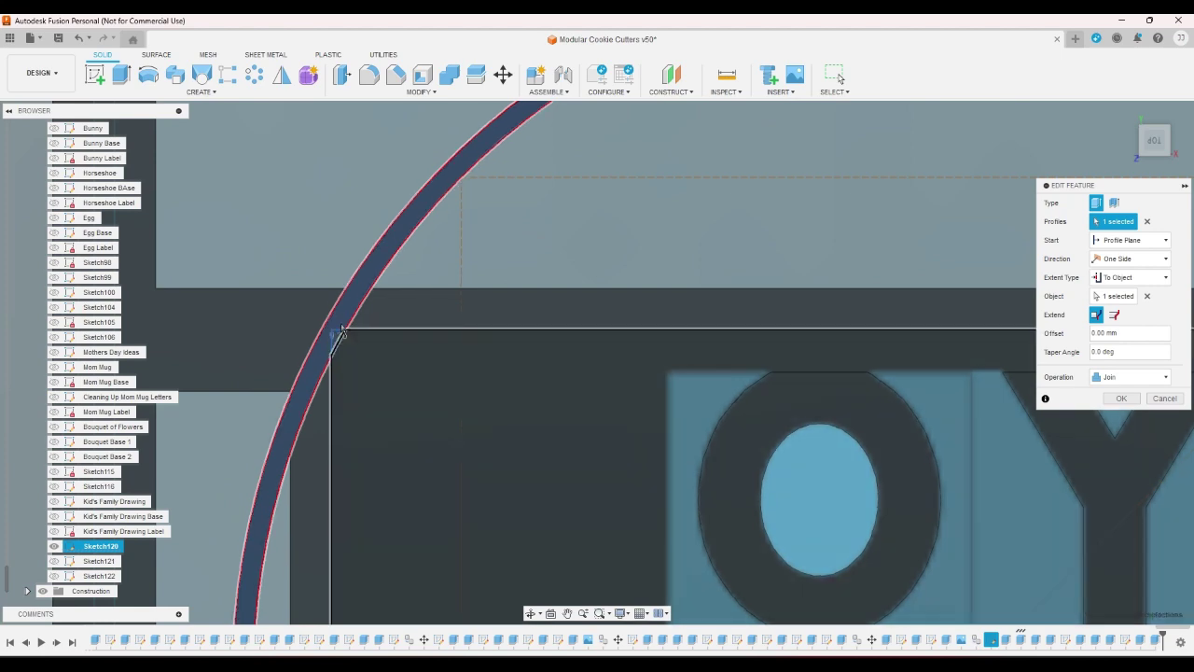
pyautogui.click(343, 331)
pyautogui.scroll(-5, 343, 326)
# Step: Add the sliver profile at the label plate's lower corner, check the remaining ring crossings, and apply the ring extrusion edit
pyautogui.scroll(5, 354, 487)
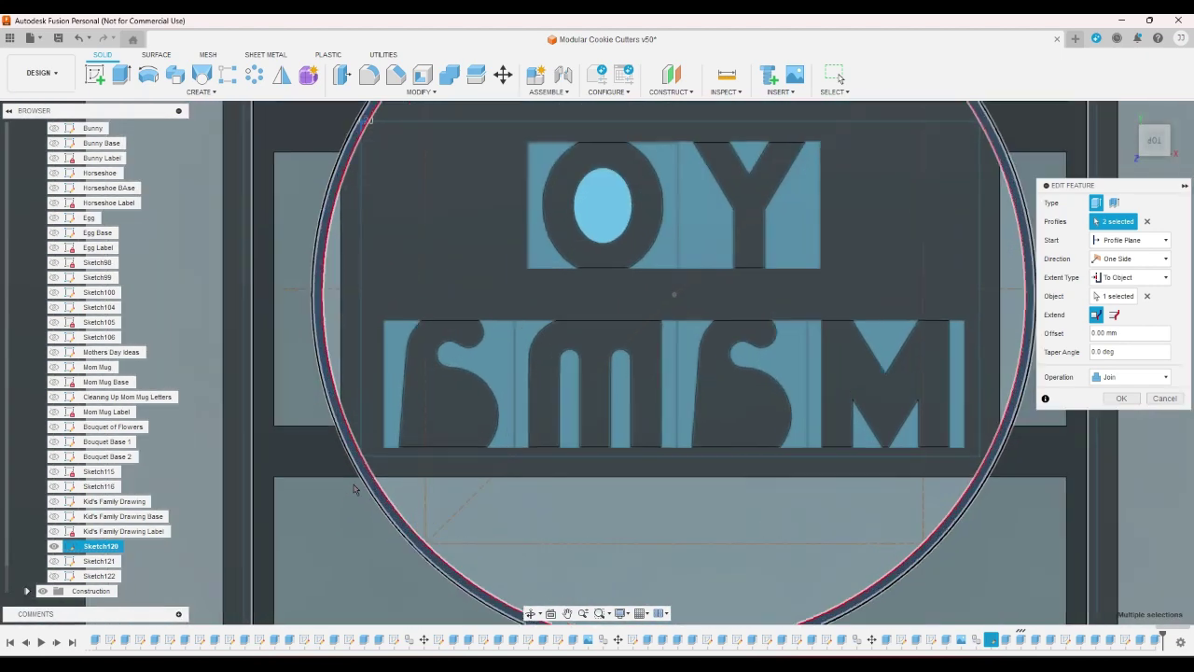
pyautogui.scroll(5, 365, 430)
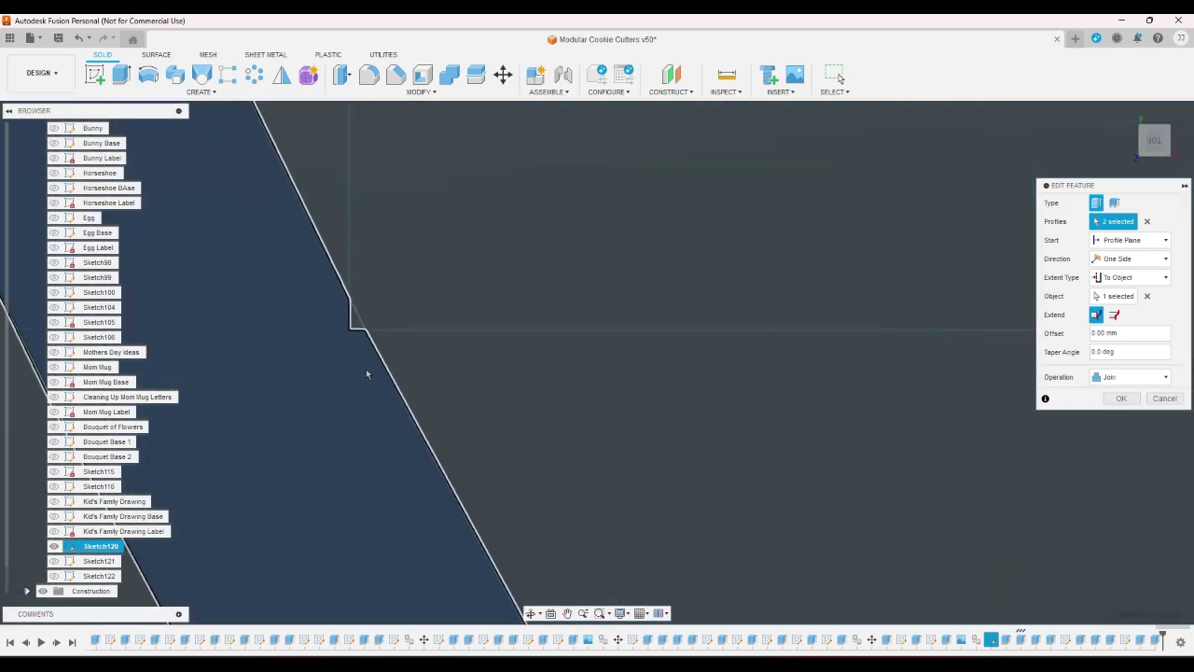
pyautogui.click(353, 320)
pyautogui.scroll(-5, 347, 374)
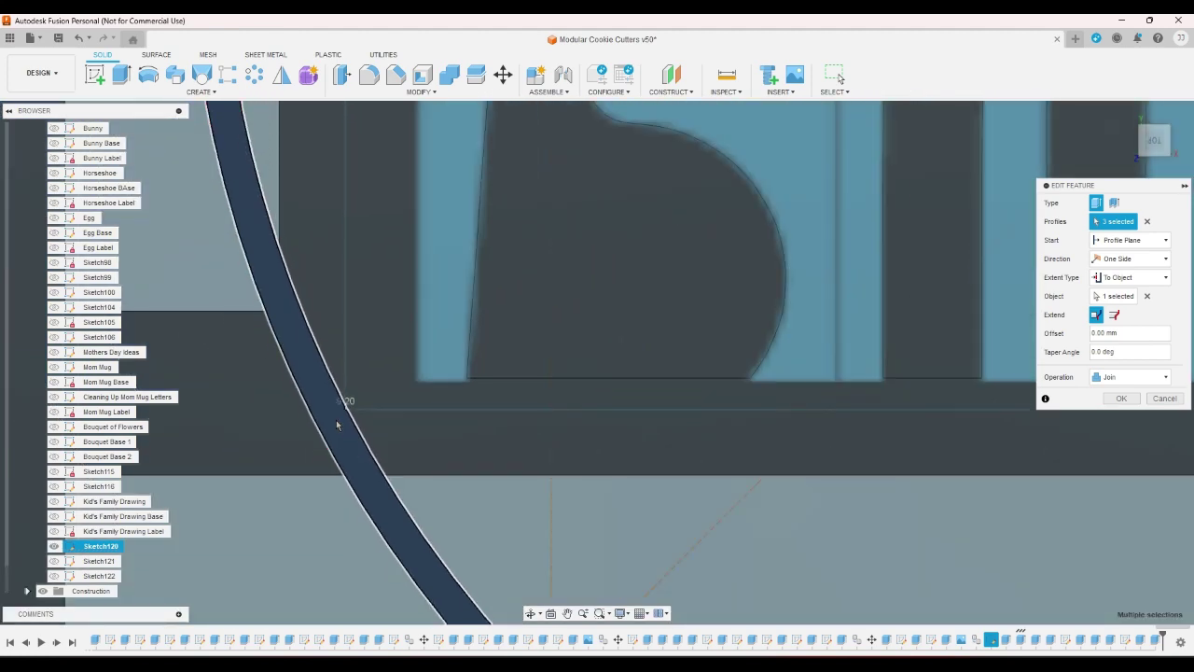
pyautogui.scroll(-3, 800, 475)
pyautogui.scroll(5, 725, 392)
pyautogui.scroll(-6, 725, 400)
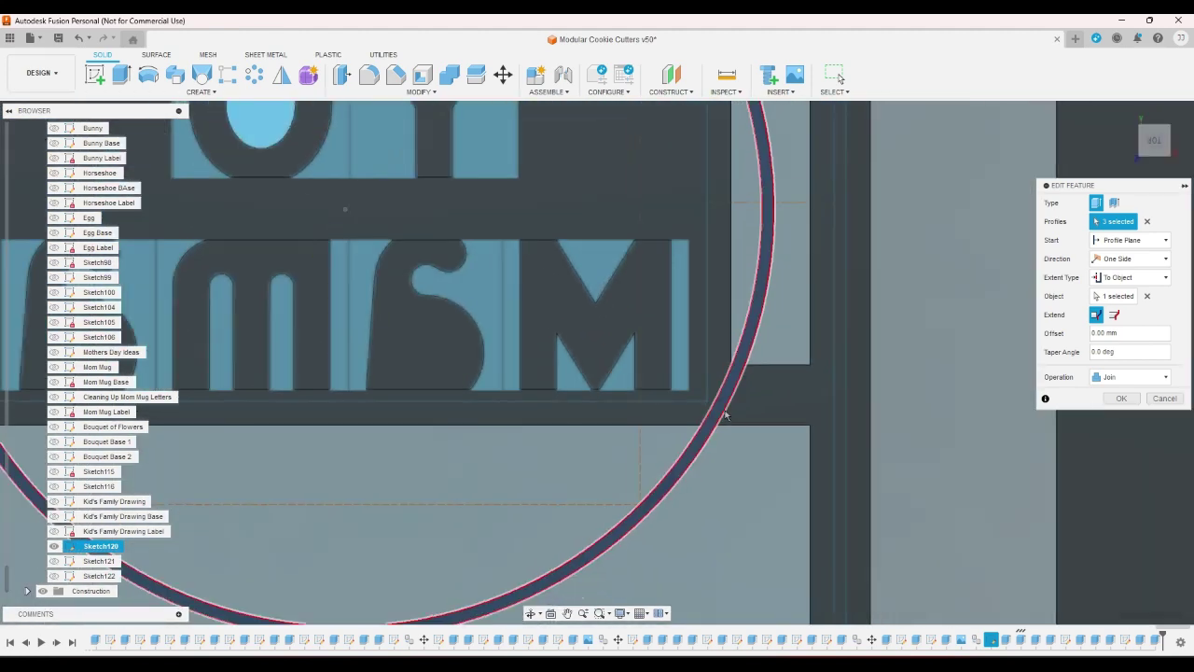
pyautogui.scroll(10, 734, 257)
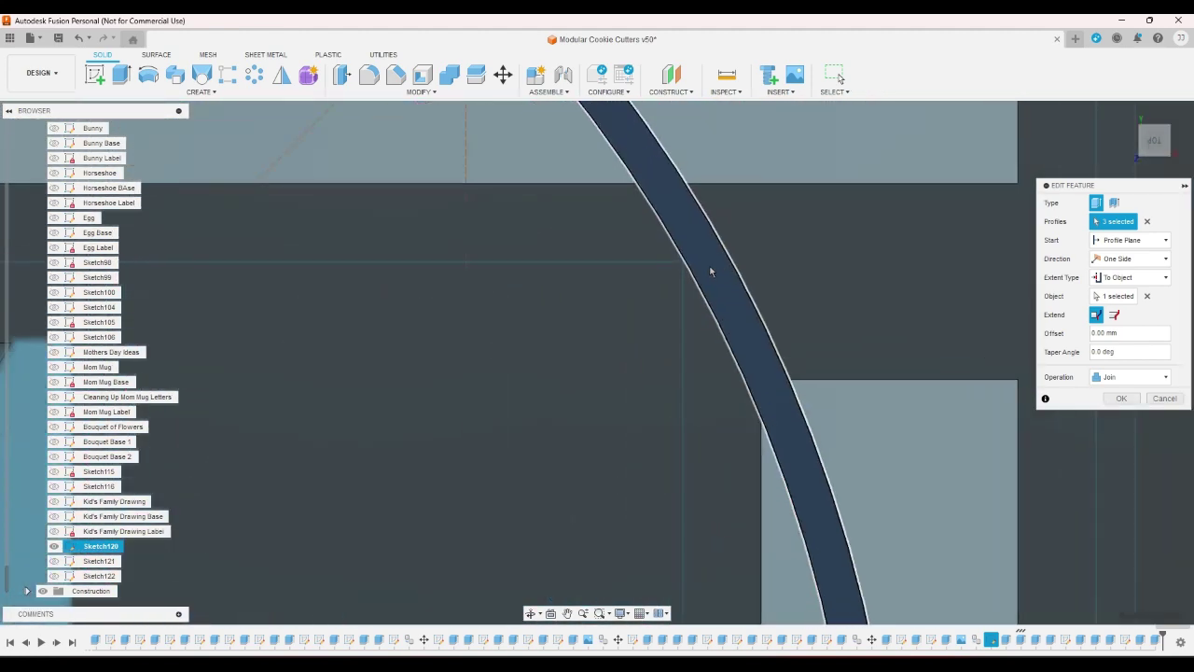
pyautogui.scroll(-3, 693, 259)
pyautogui.click(1122, 399)
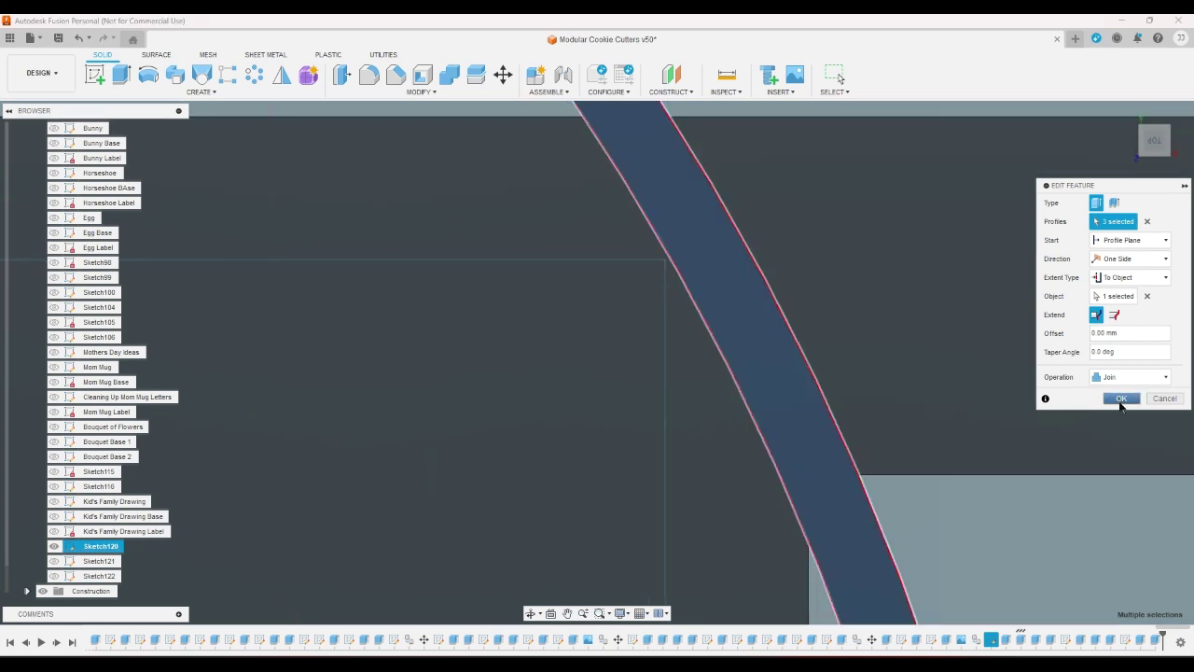
pyautogui.click(1127, 112)
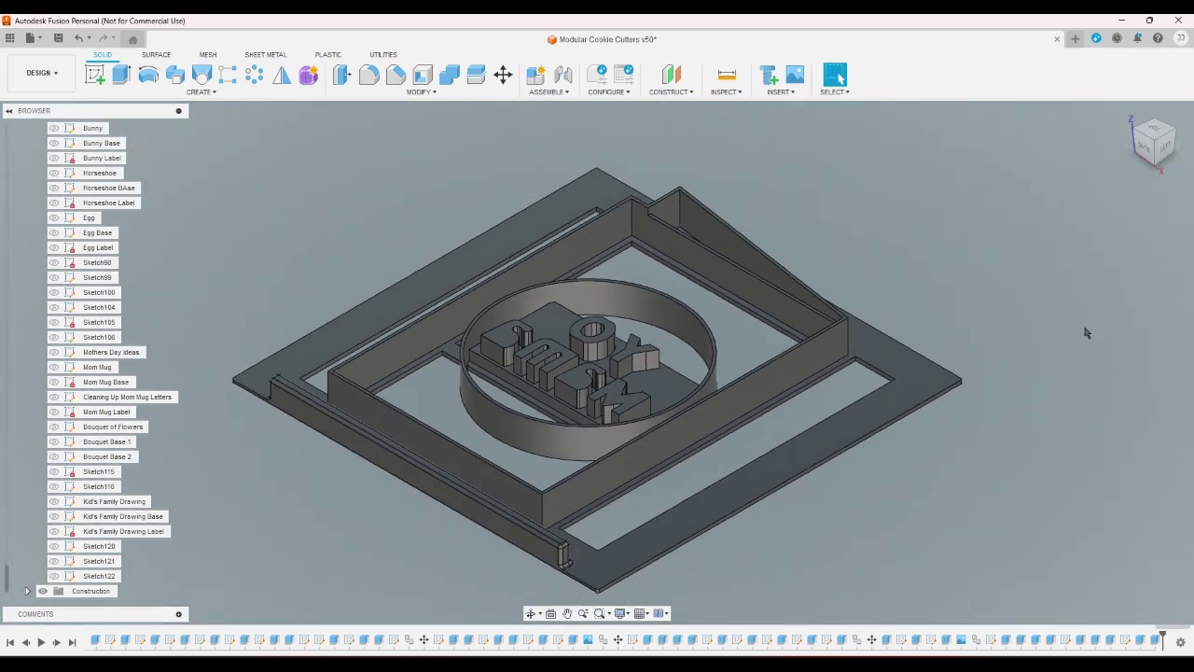
# Step: Start a new sketch on the underside face of the base and label plate
pyautogui.click(1153, 129)
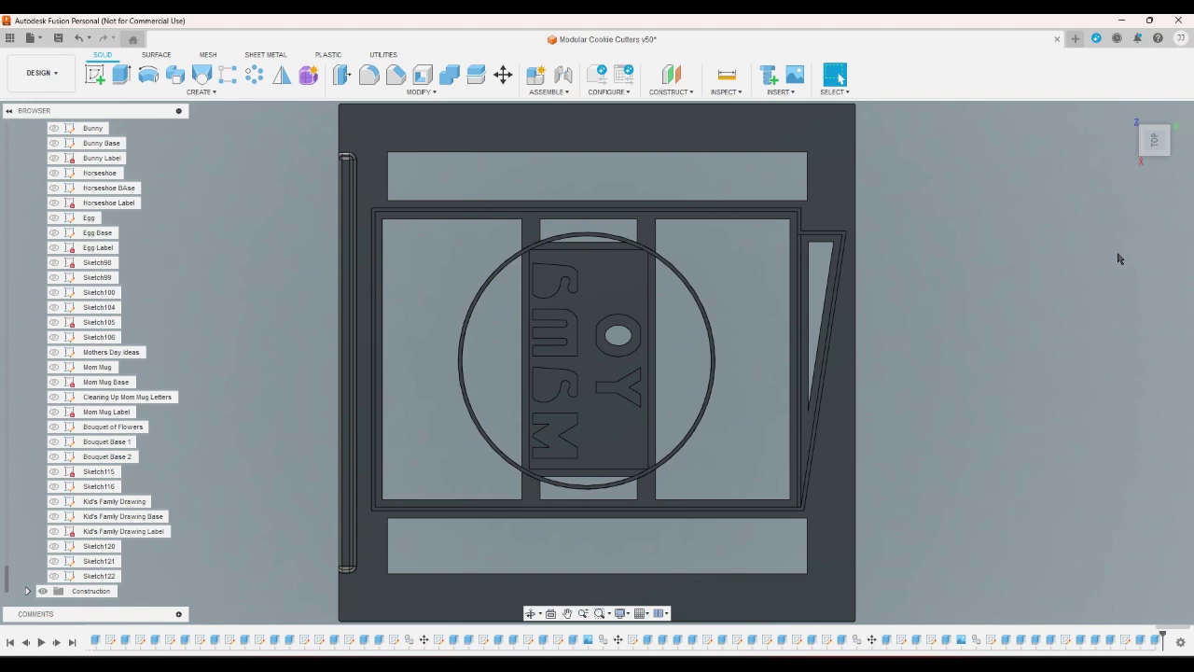
pyautogui.click(1126, 113)
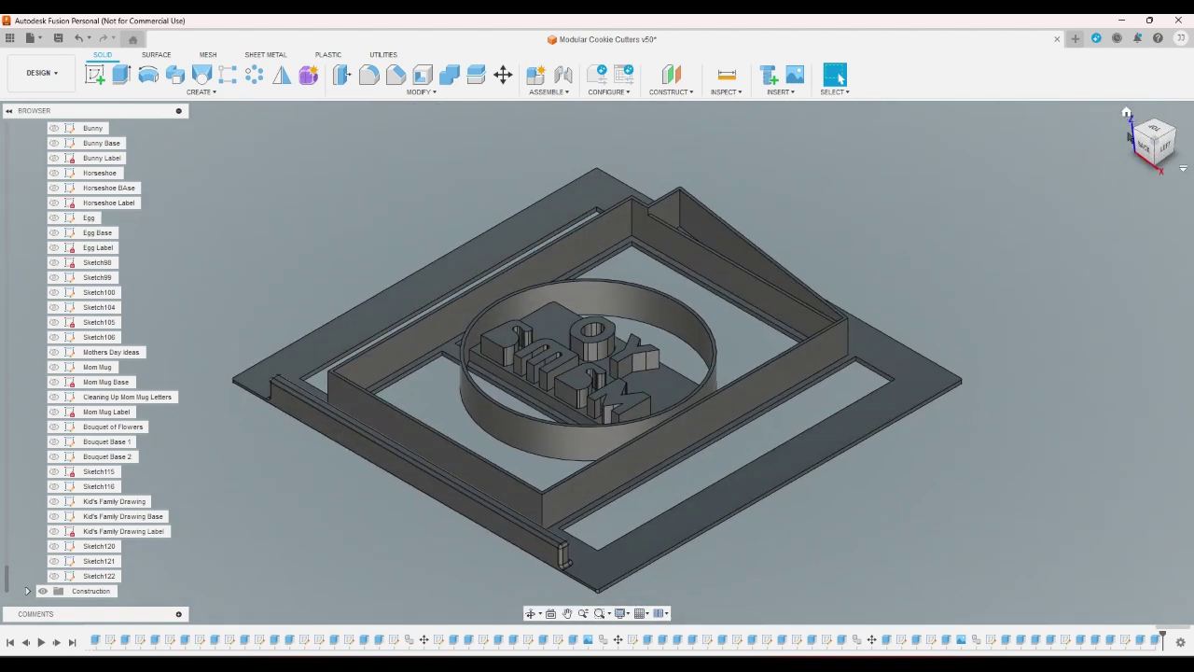
pyautogui.click(1158, 169)
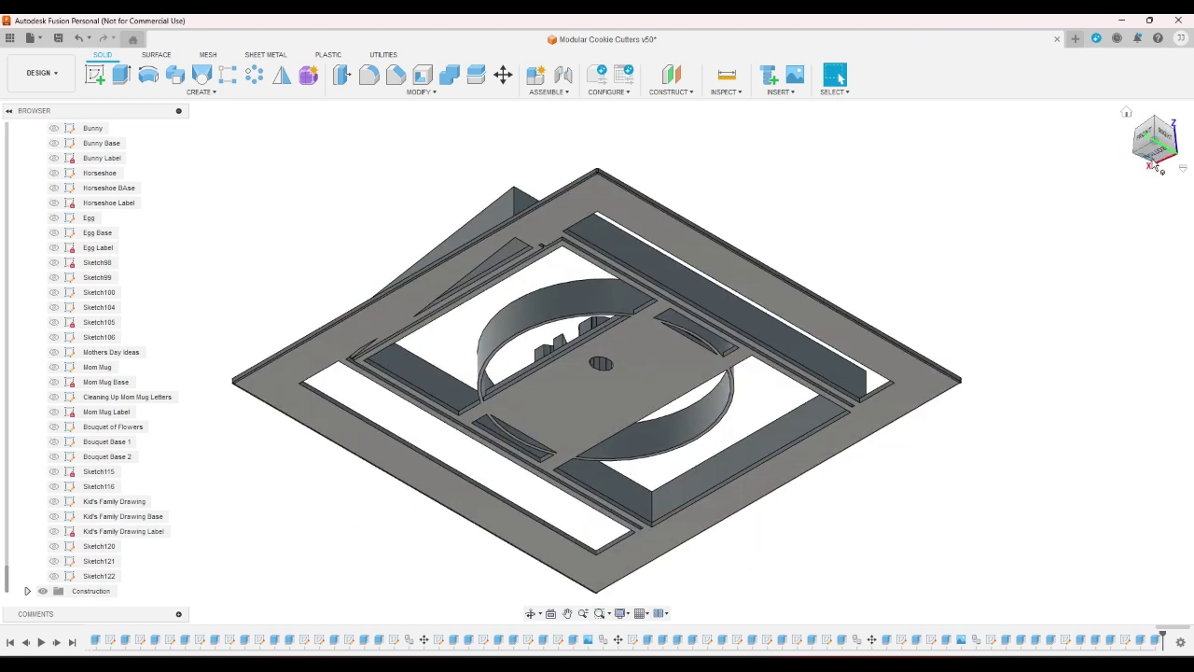
pyautogui.click(1151, 162)
pyautogui.click(1153, 159)
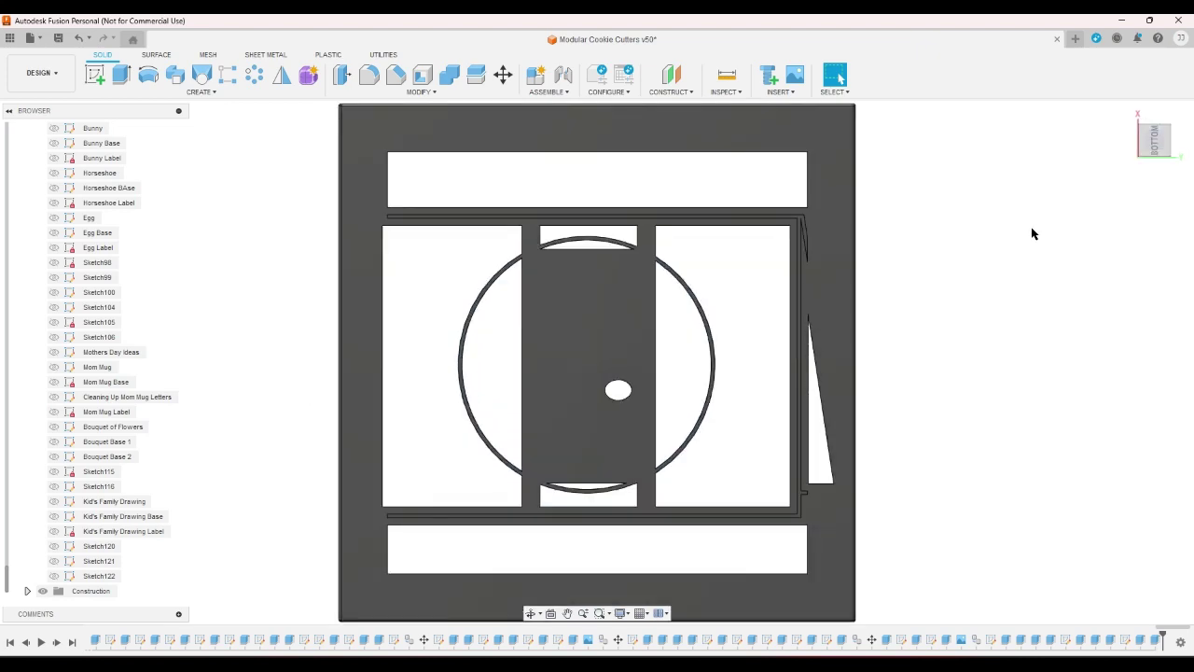
pyautogui.click(104, 83)
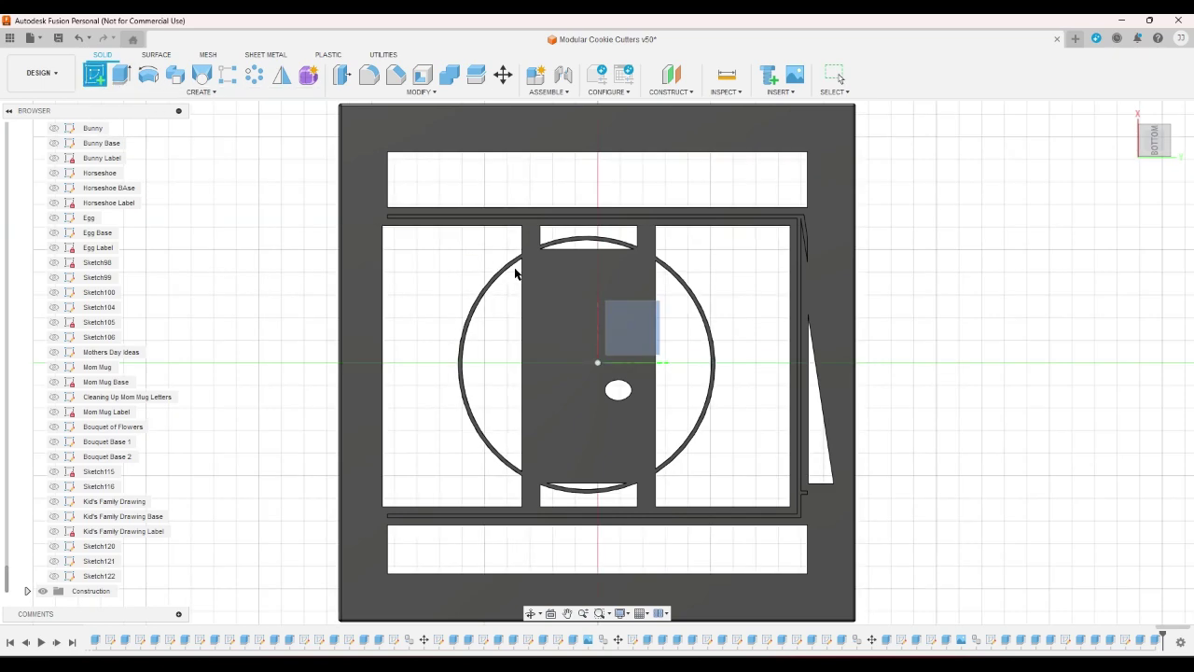
pyautogui.click(547, 278)
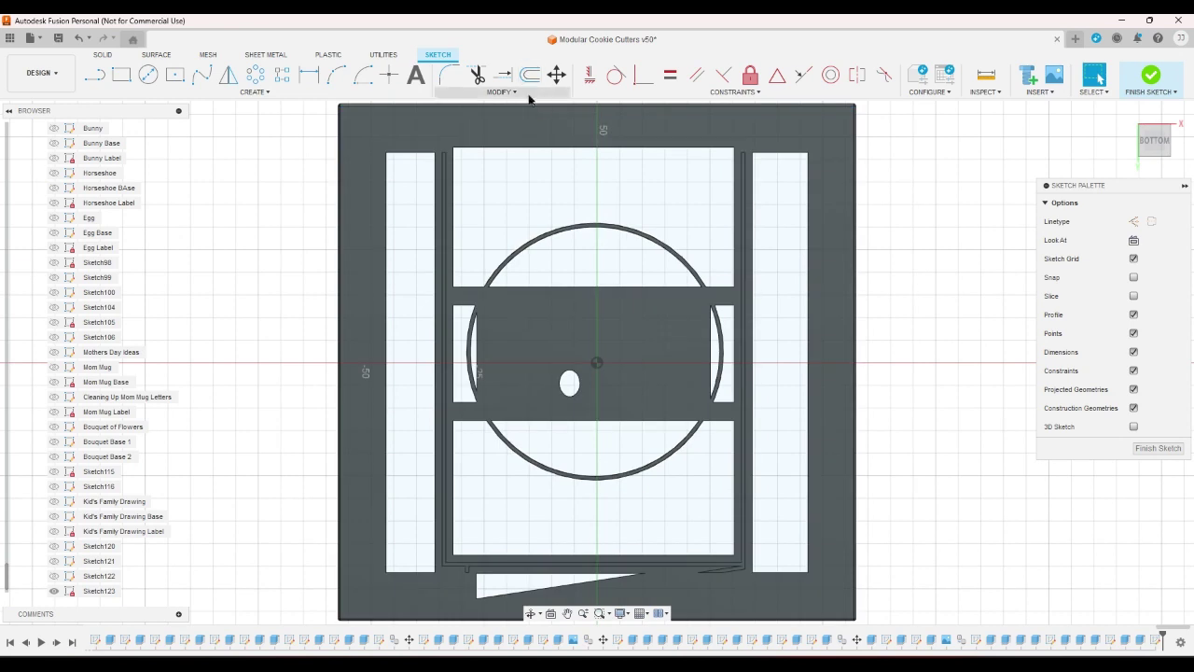
# Step: Offset the two large segment-shaped openings inside the ring, above and below the label plate, inward by wallthickness
pyautogui.click(530, 75)
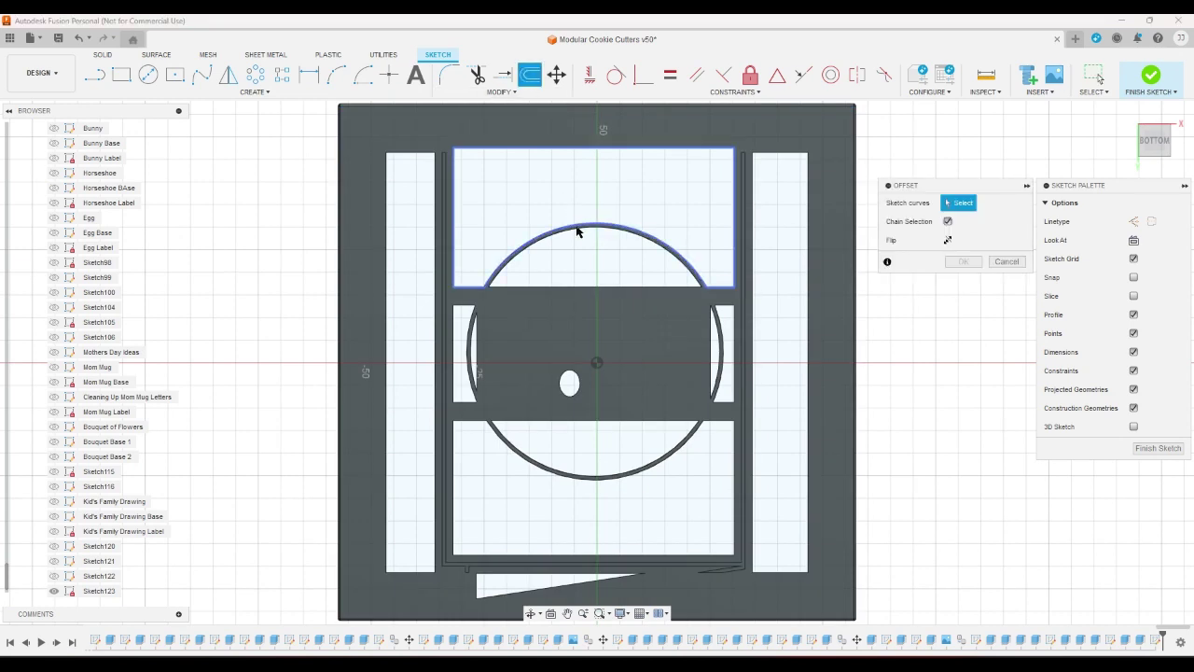
pyautogui.click(570, 234)
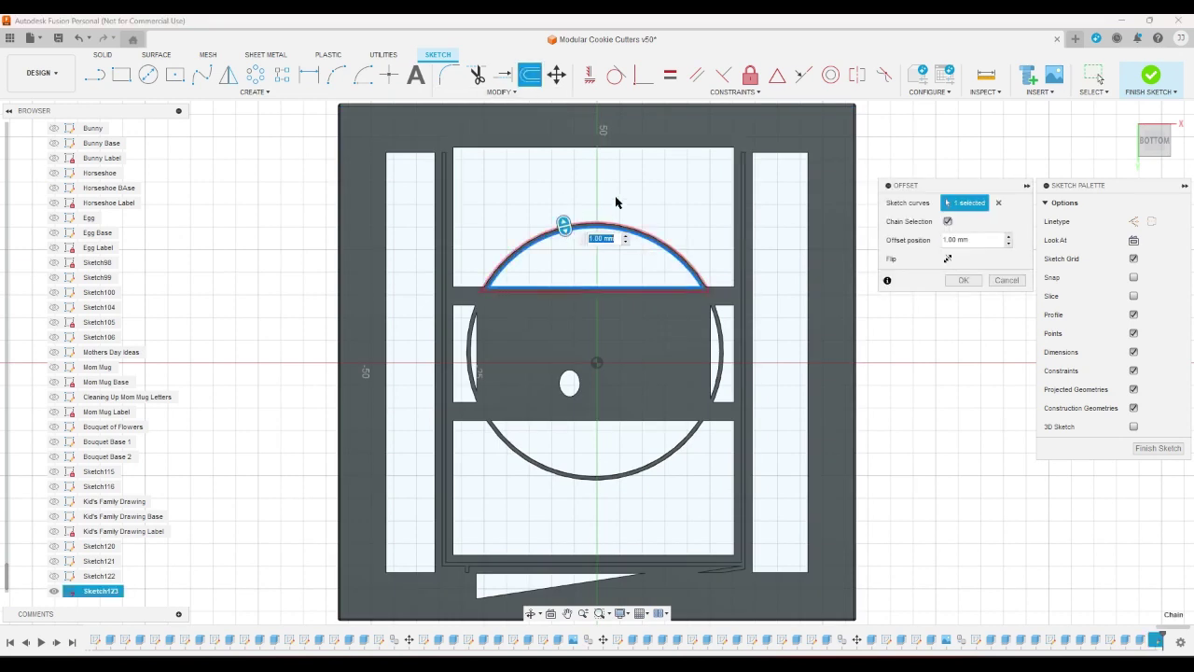
pyautogui.write('-')
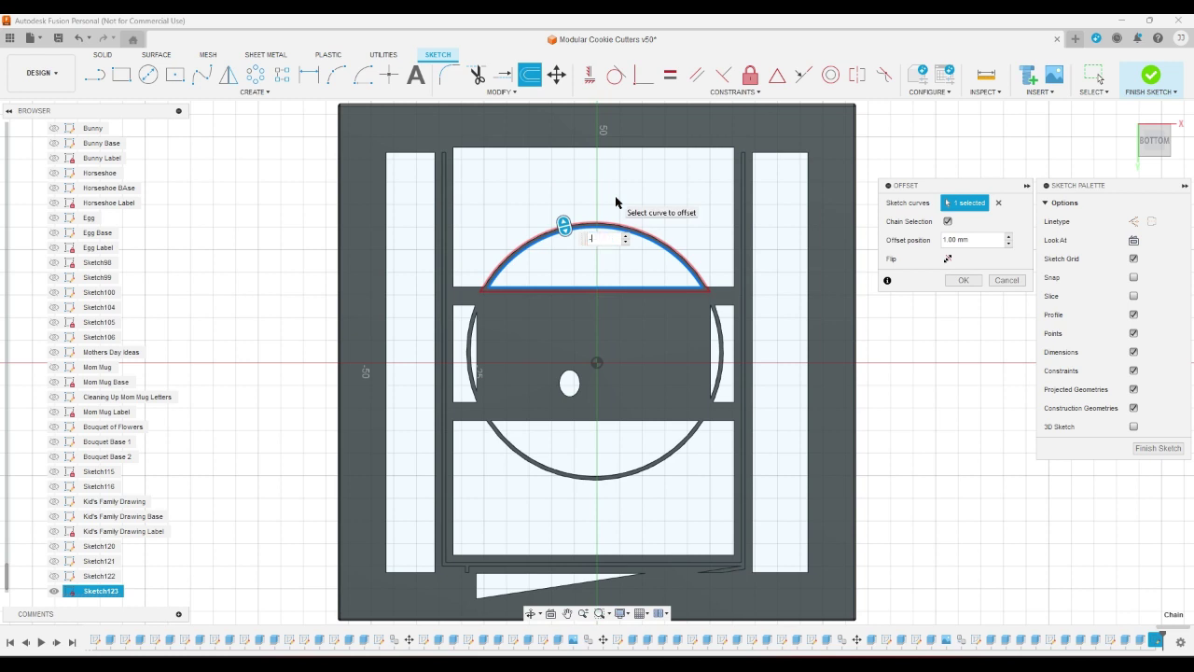
pyautogui.write('wallthickness')
pyautogui.press('Return')
pyautogui.press('Return')
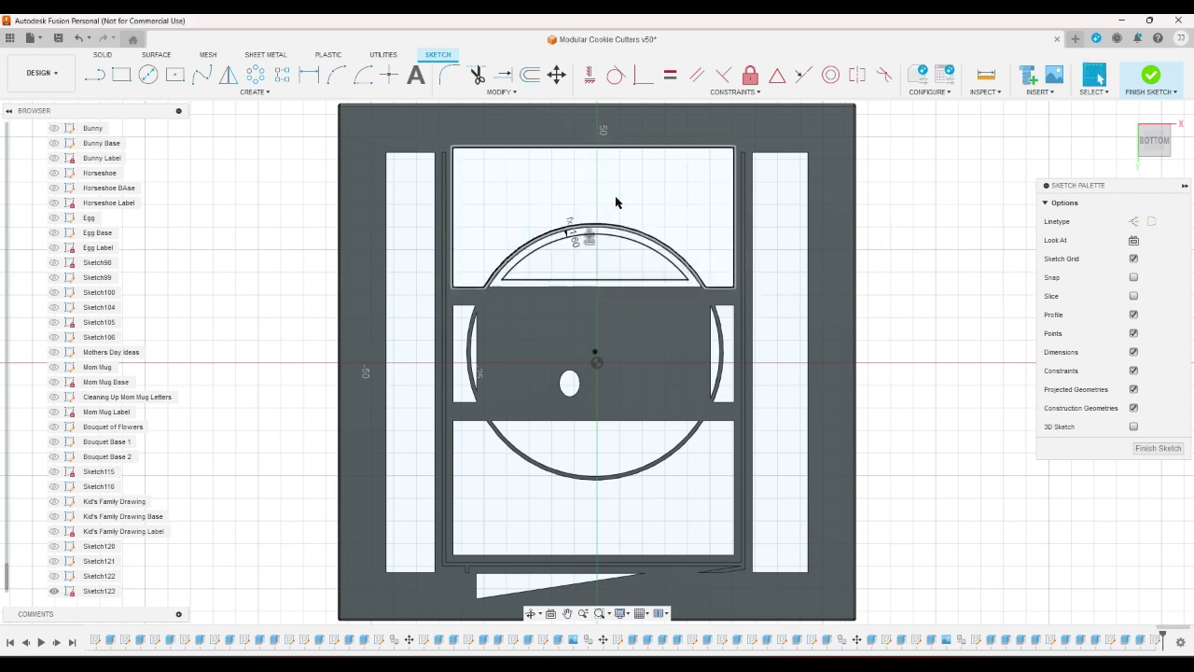
pyautogui.press('o')
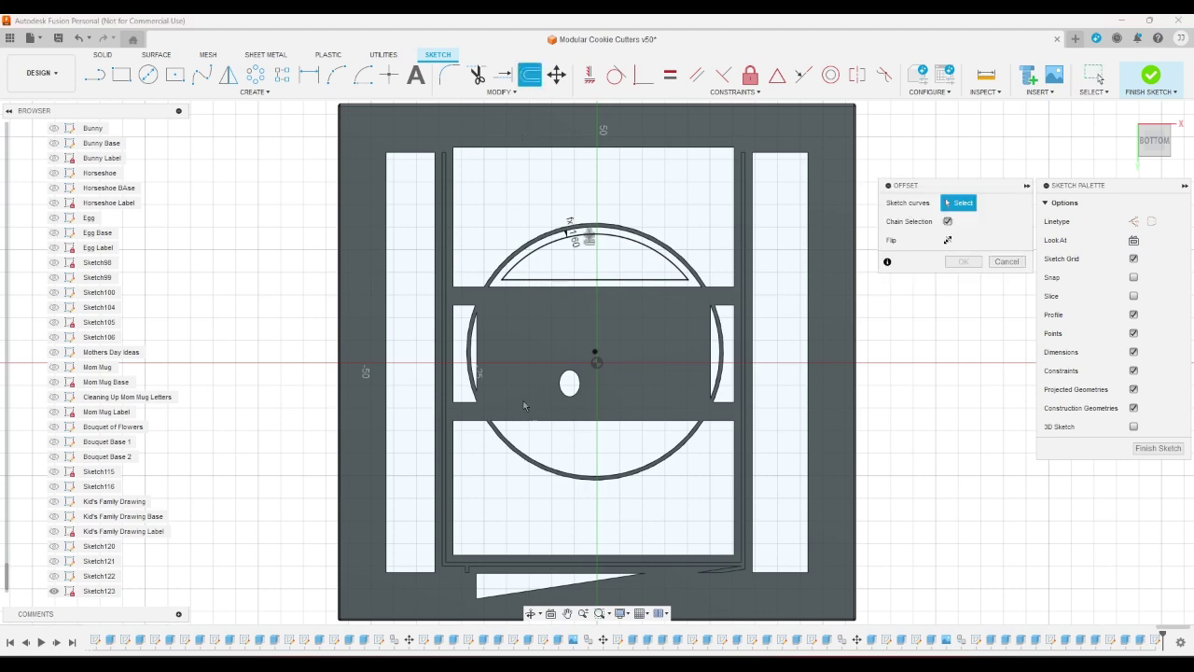
pyautogui.click(524, 452)
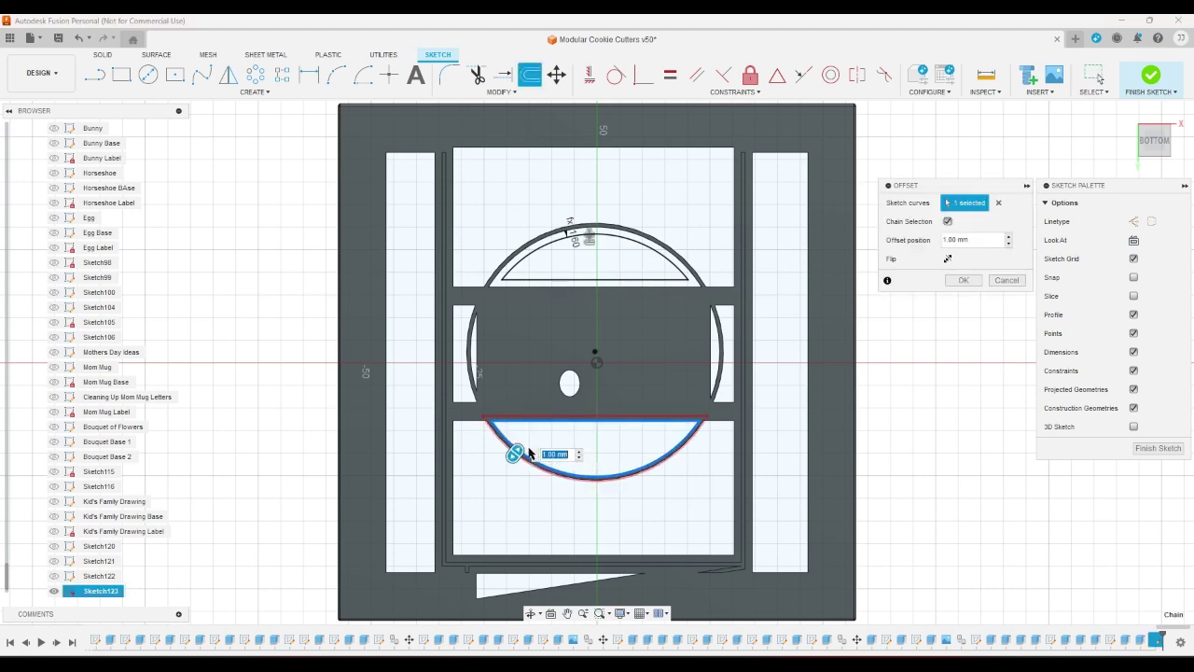
pyautogui.press('Return')
# Step: Try to offset the narrow sliver opening between the ring and the label plate's end by -wallthickness
pyautogui.scroll(5, 487, 390)
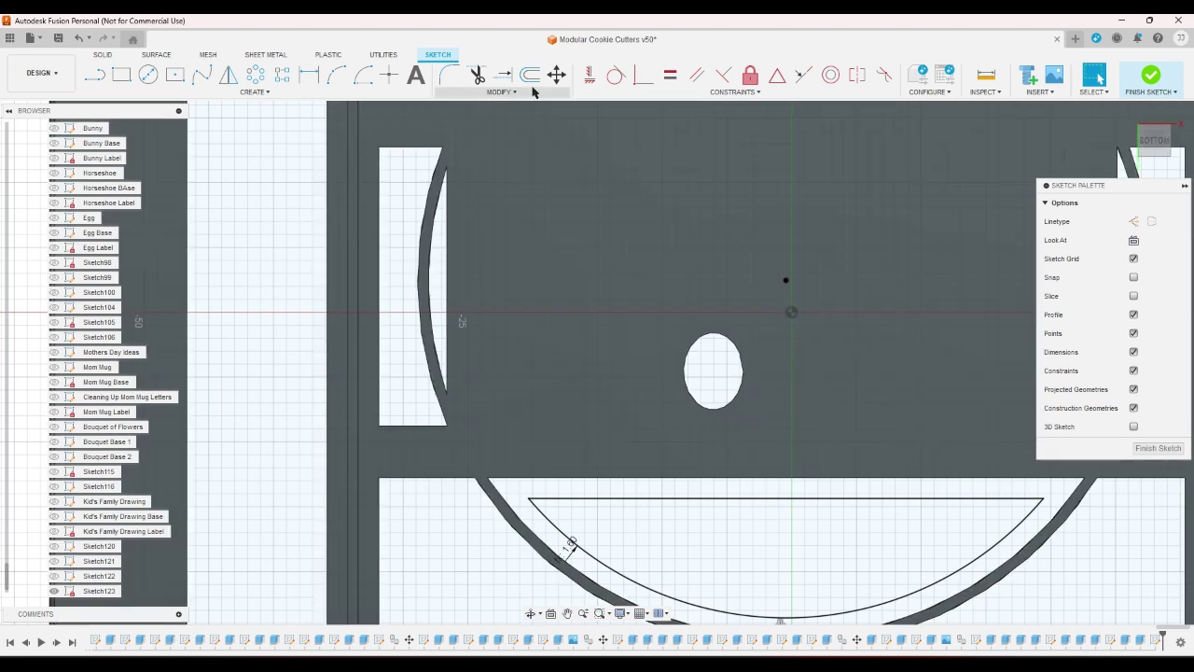
pyautogui.click(530, 75)
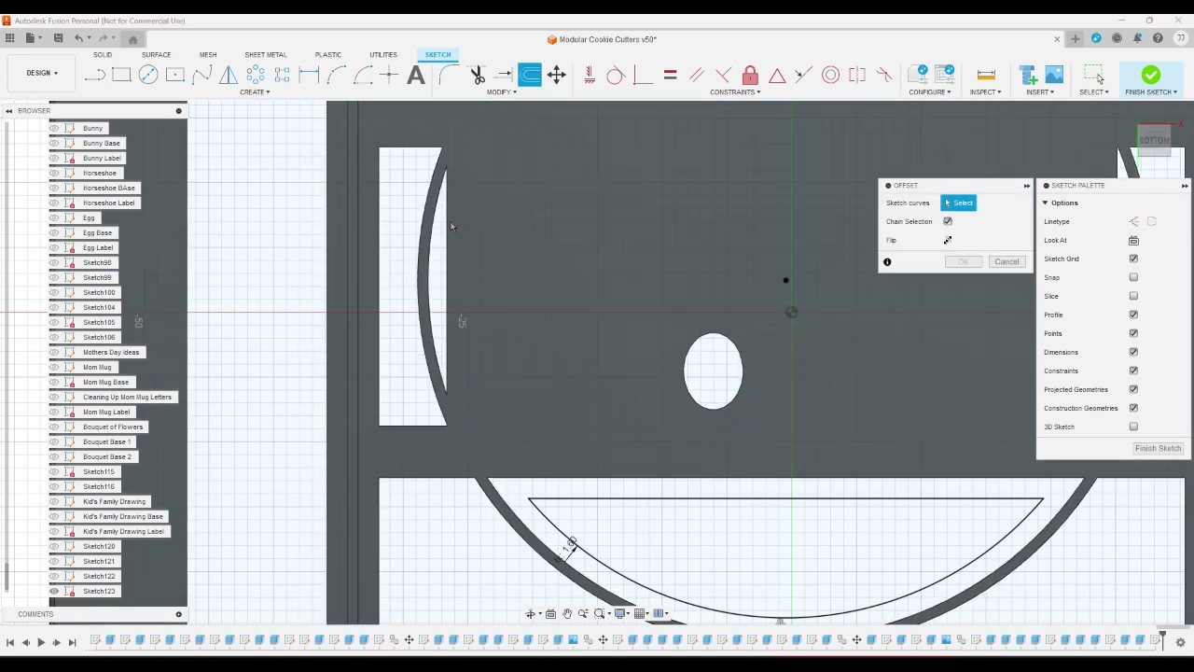
pyautogui.click(449, 228)
pyautogui.write('-1')
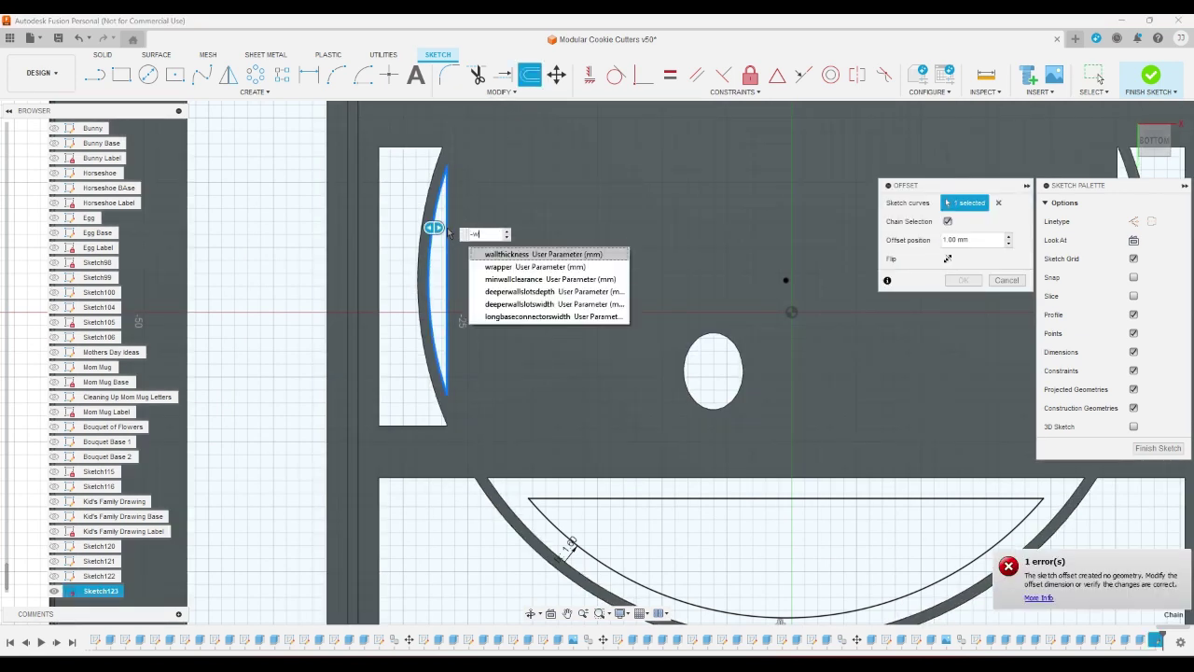
pyautogui.press('Return')
pyautogui.press('Return')
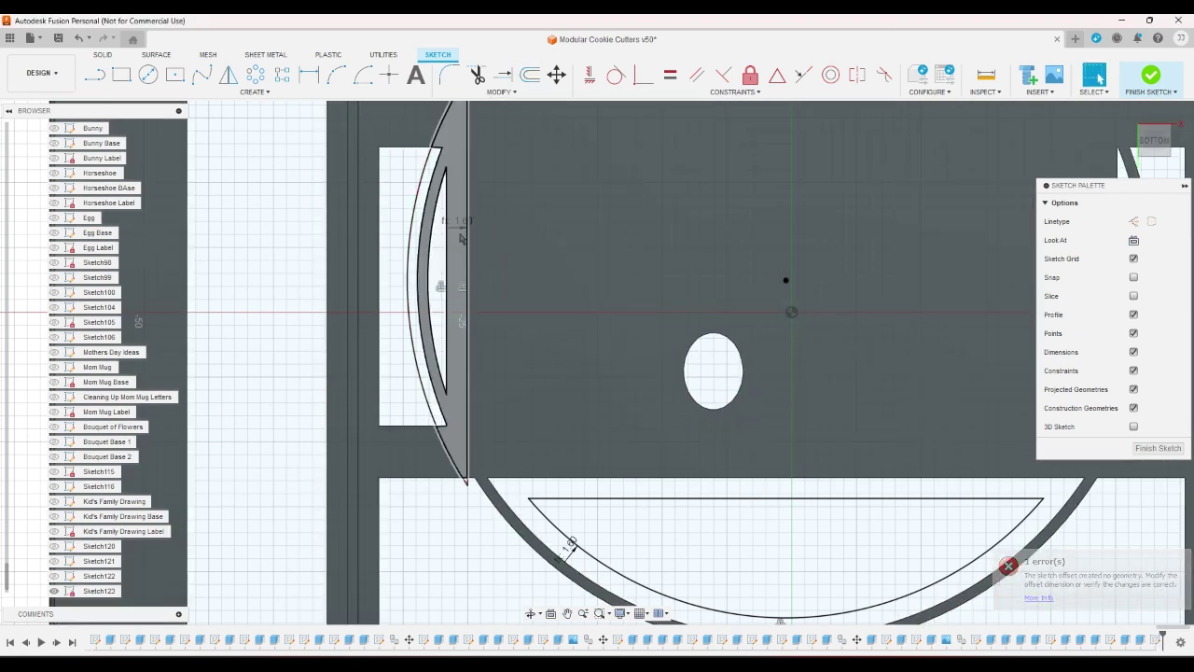
# Step: Try setting the sliver offset's dimension to wallthickness, and discard that offset
pyautogui.doubleClick(446, 226)
pyautogui.hotkey('ctrl', 'c')
pyautogui.write('w')
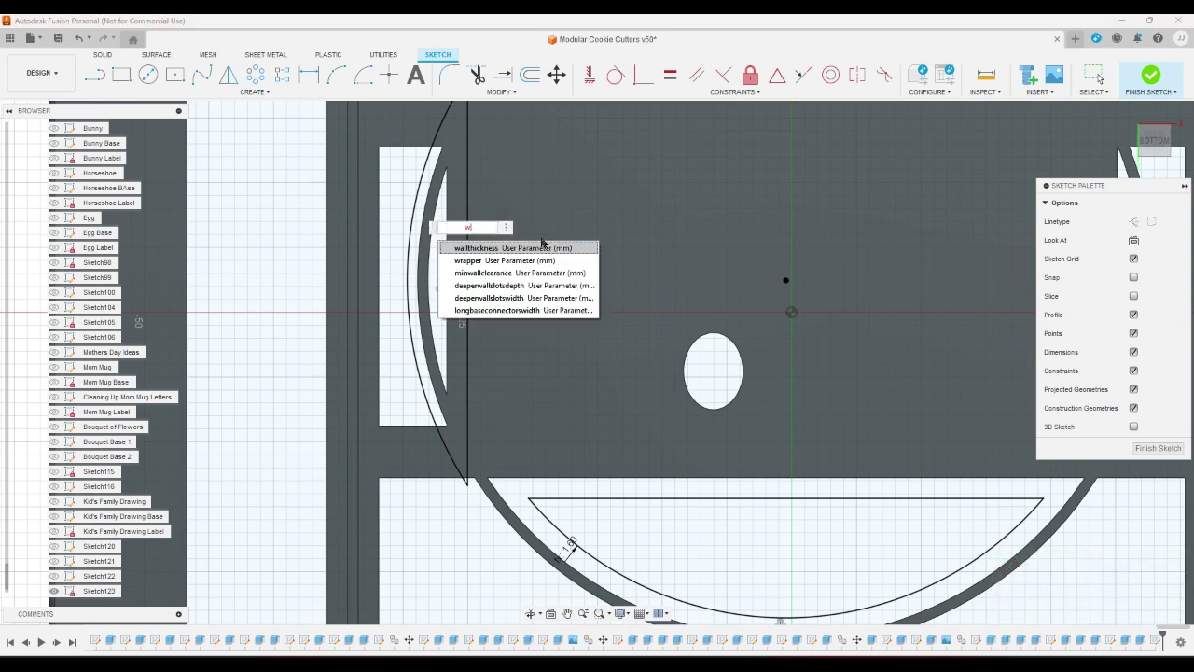
pyautogui.press('Return')
pyautogui.press('Return')
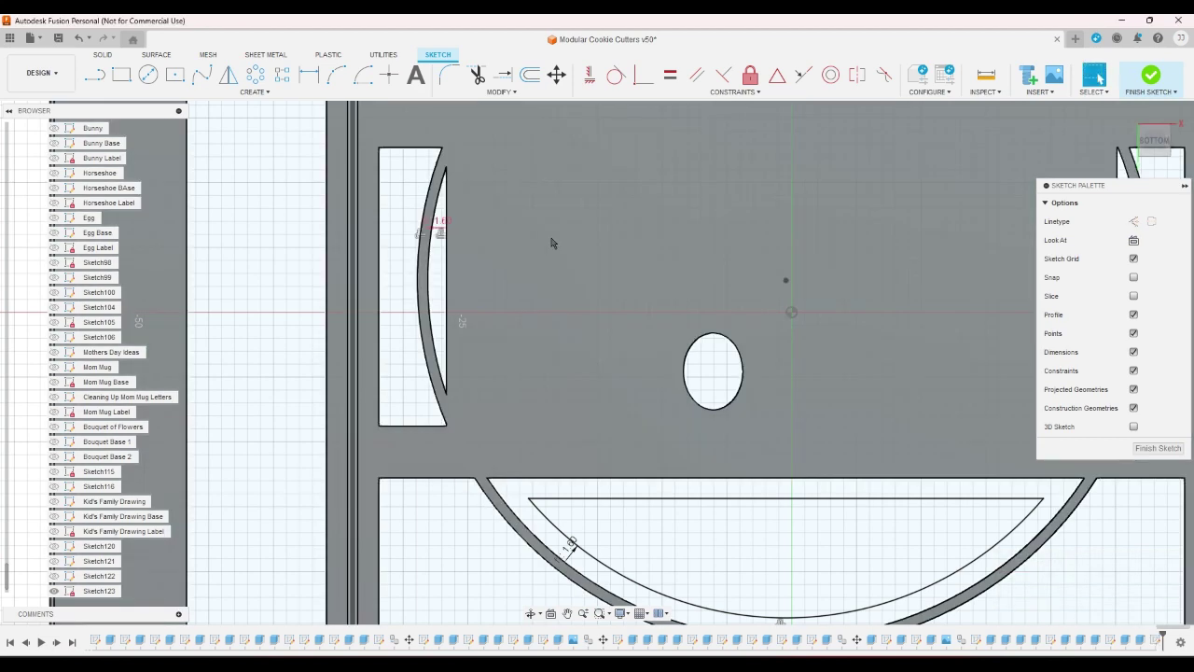
pyautogui.scroll(2, 551, 243)
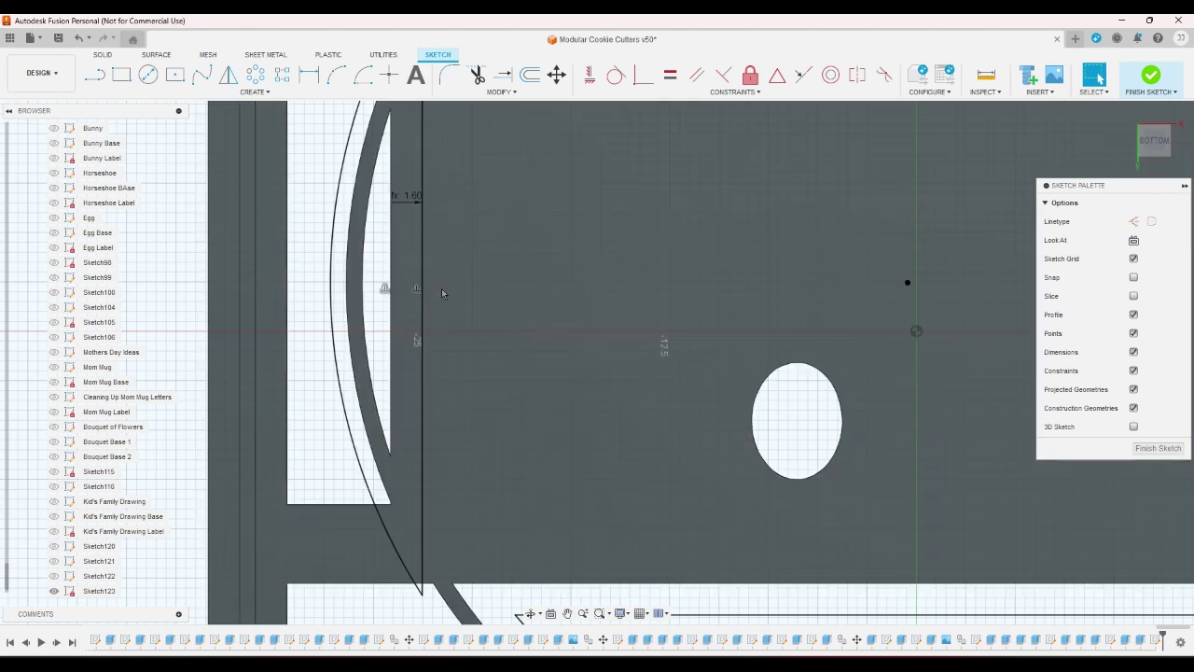
pyautogui.scroll(-4, 443, 291)
pyautogui.scroll(-2, 401, 389)
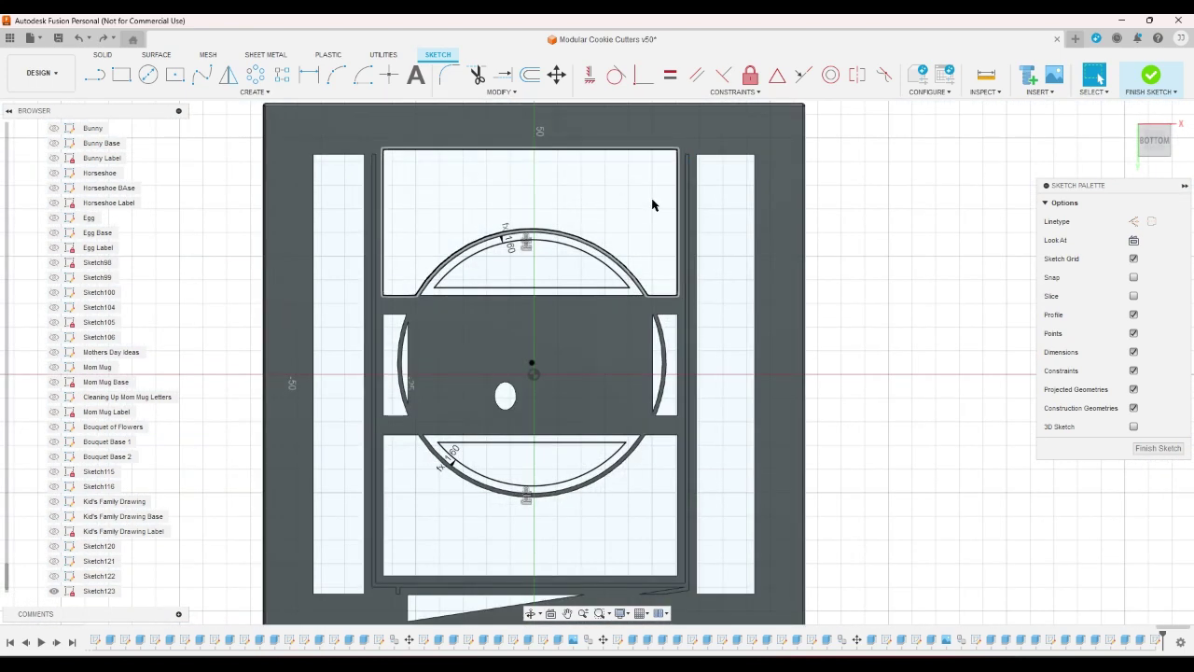
# Step: Offset only the ring's upper outer arc outward by wallthickness, without chain selection
pyautogui.click(530, 75)
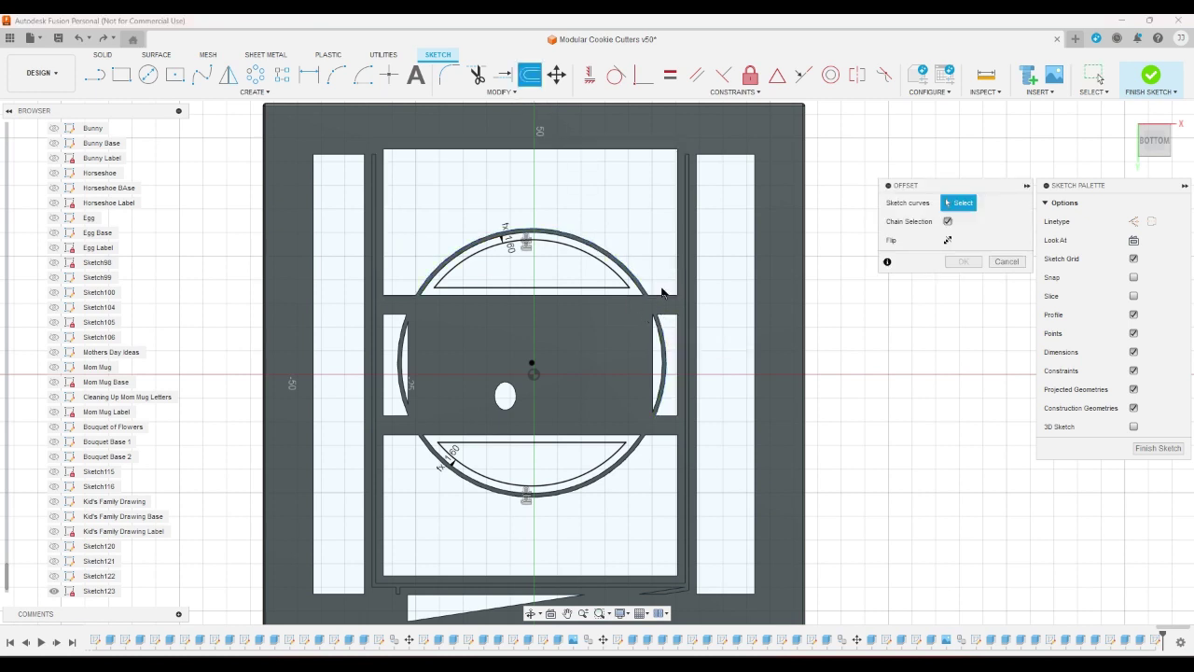
pyautogui.click(1007, 261)
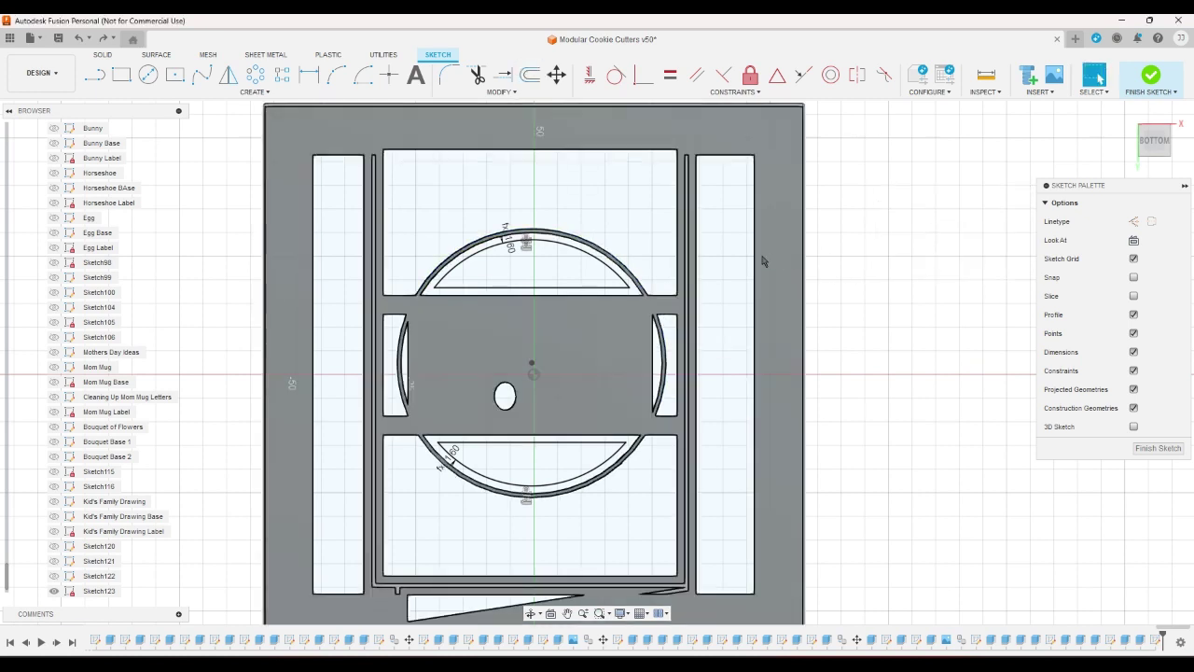
pyautogui.click(646, 282)
pyautogui.click(530, 75)
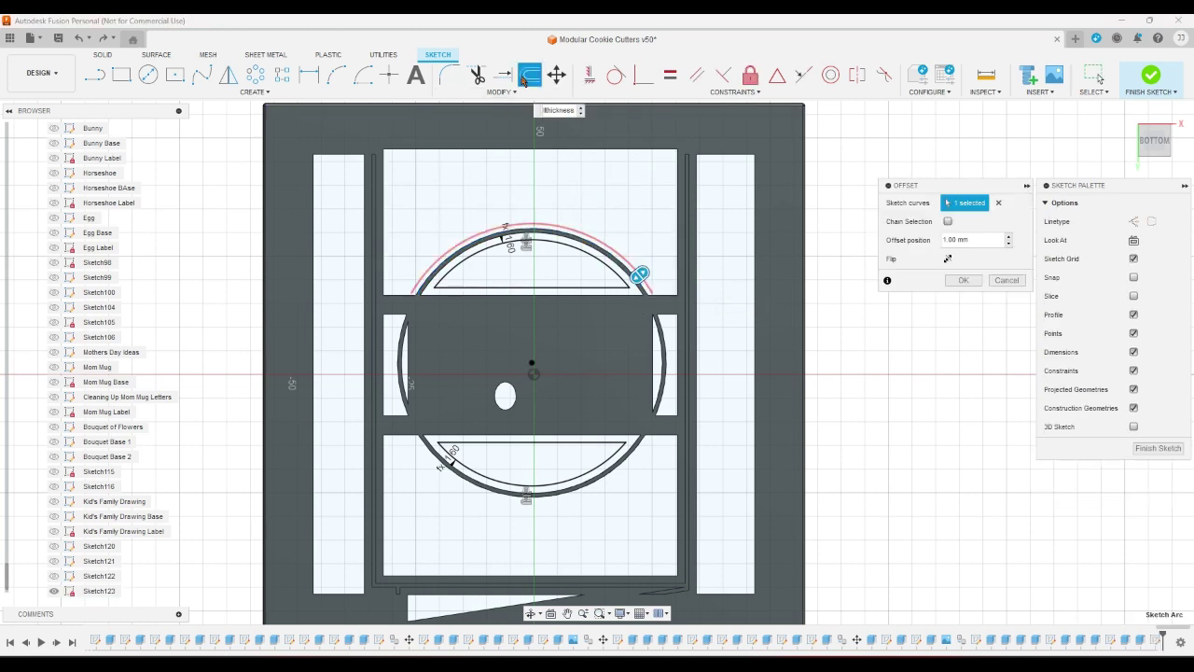
pyautogui.hotkey('ctrl', 'v')
pyautogui.press('Return')
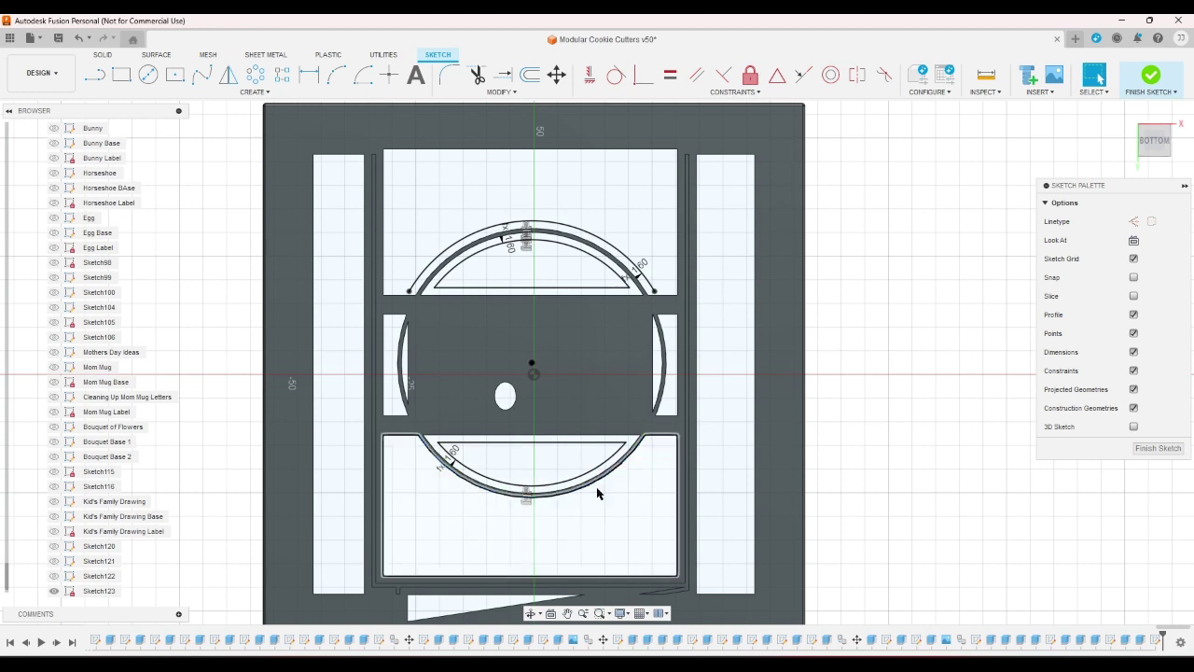
# Step: Offset the ring's lower outer arc outward by wallthickness
pyautogui.click(594, 488)
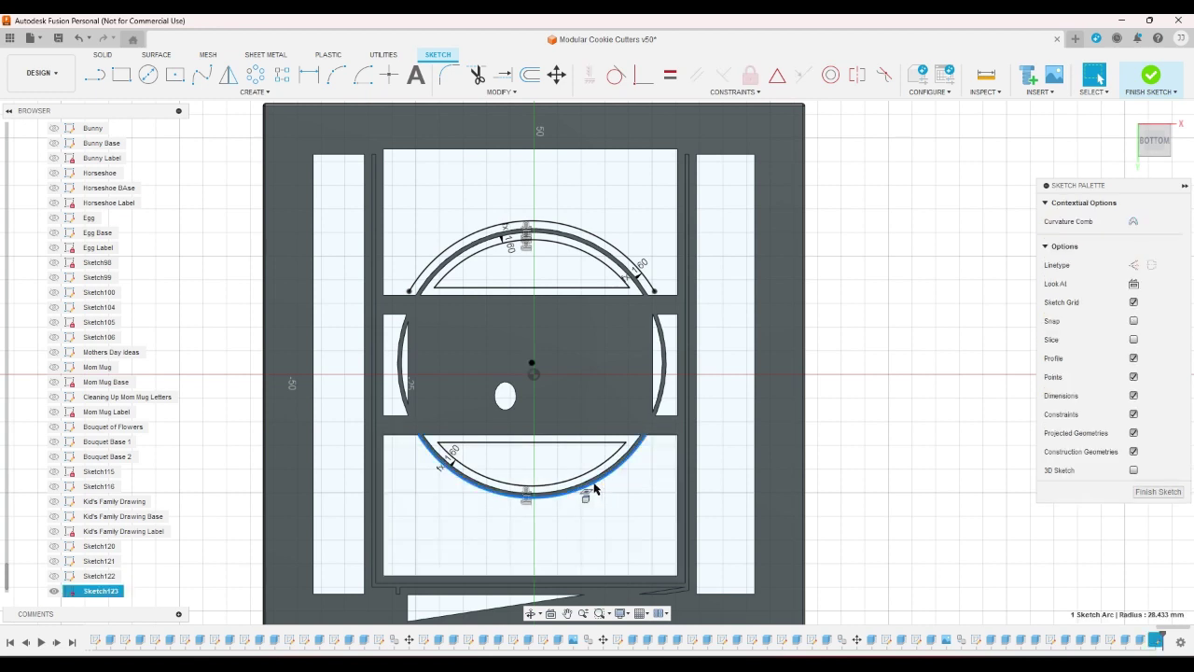
pyautogui.write('ow')
pyautogui.press('Return')
pyautogui.press('Return')
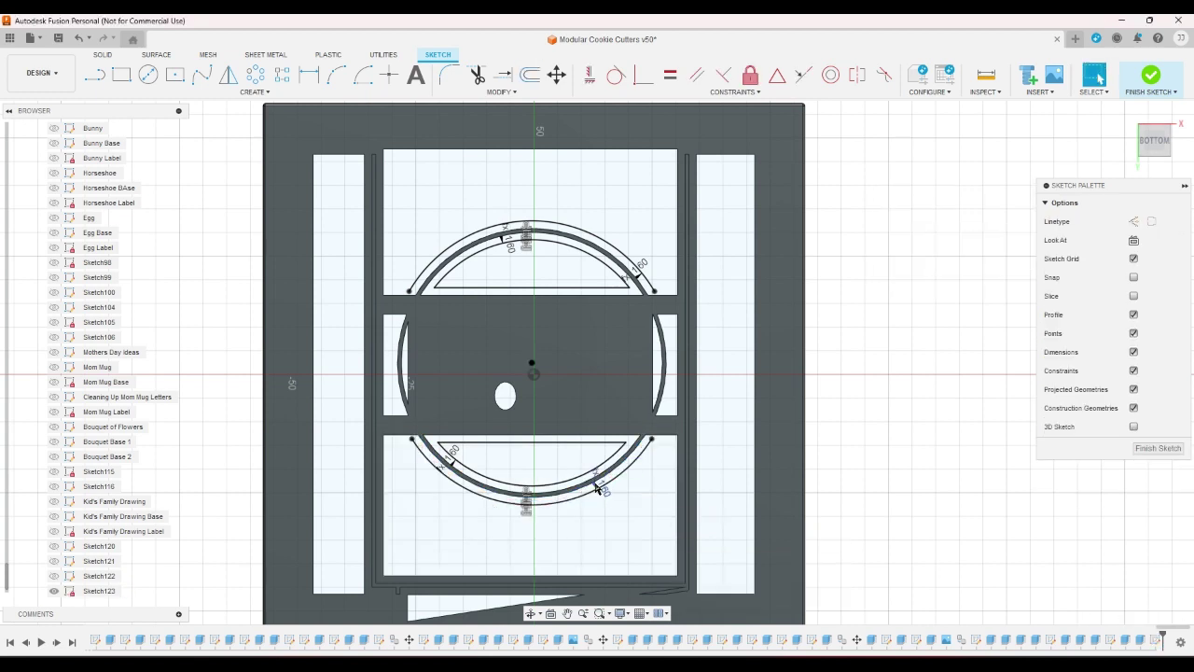
# Step: Offset the two short outer arcs of the ring at the label plate's ends outward by wallthickness
pyautogui.click(663, 384)
pyautogui.press('o')
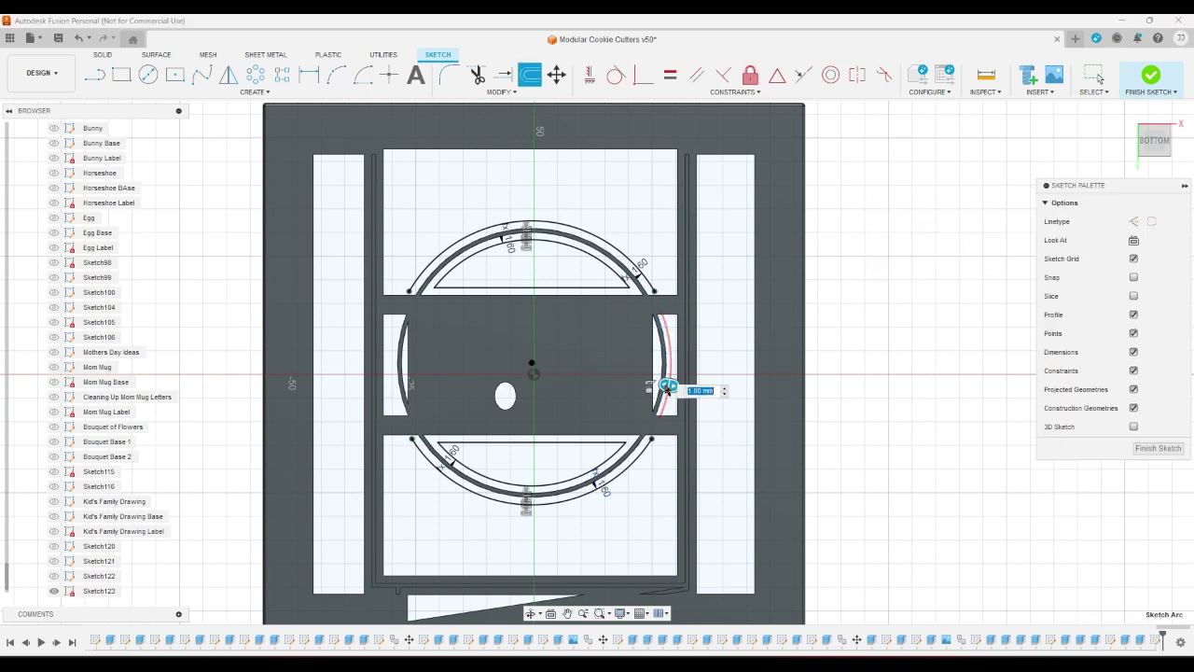
pyautogui.press('Return')
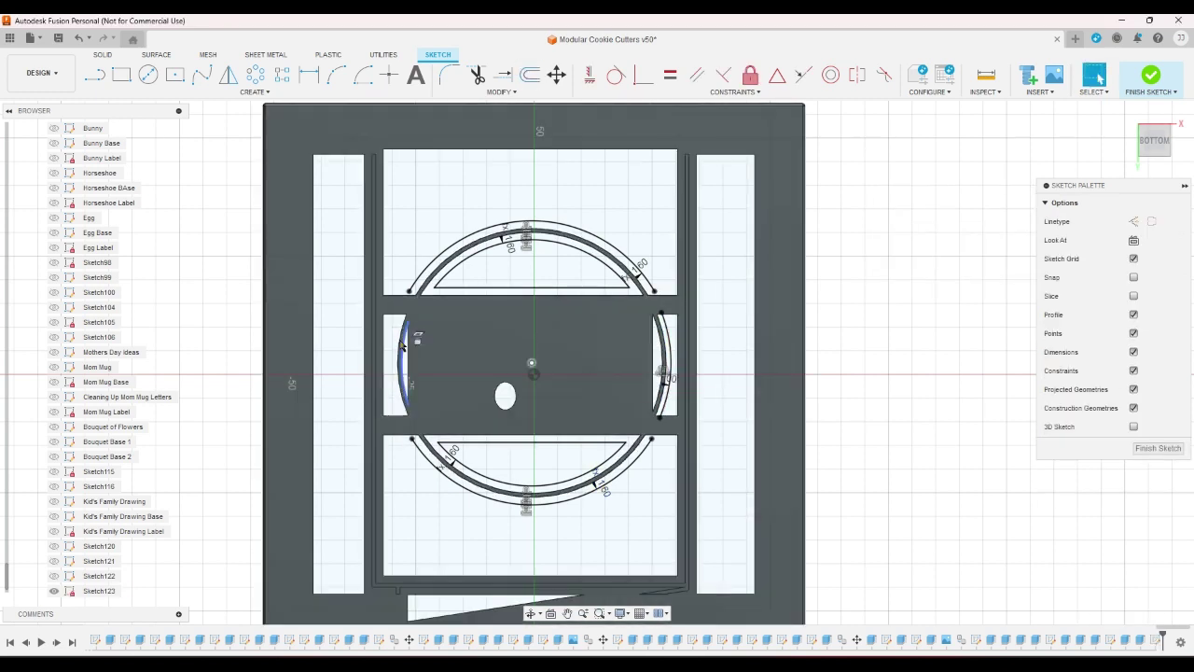
pyautogui.click(403, 345)
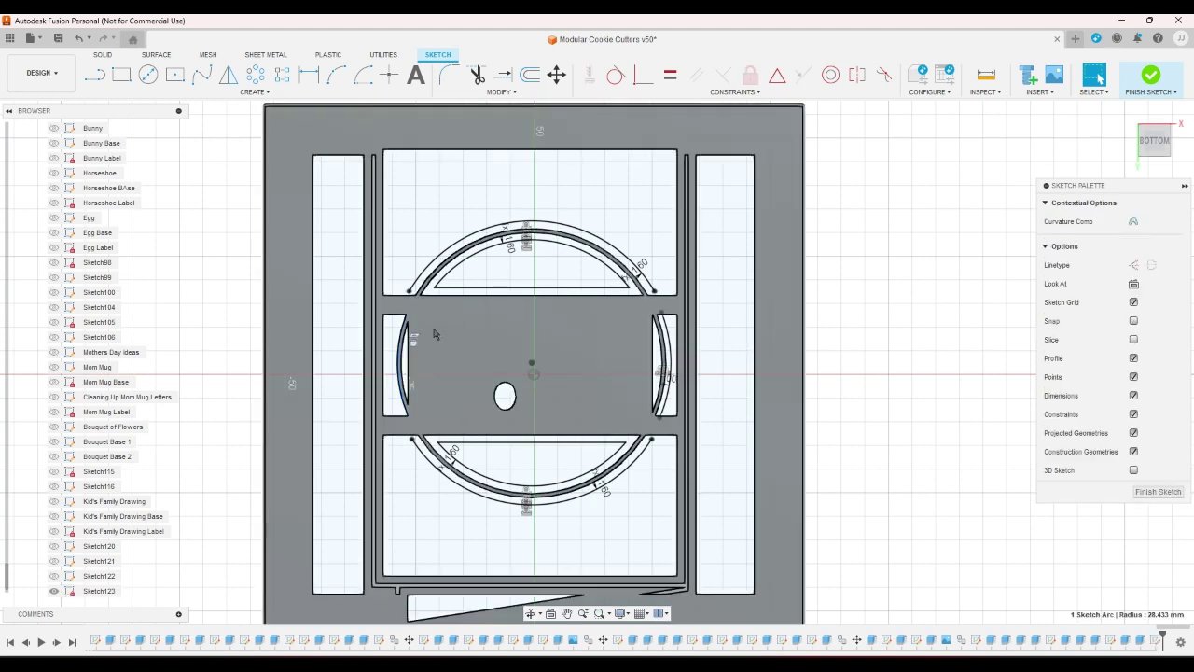
pyautogui.press('o')
pyautogui.press('Return')
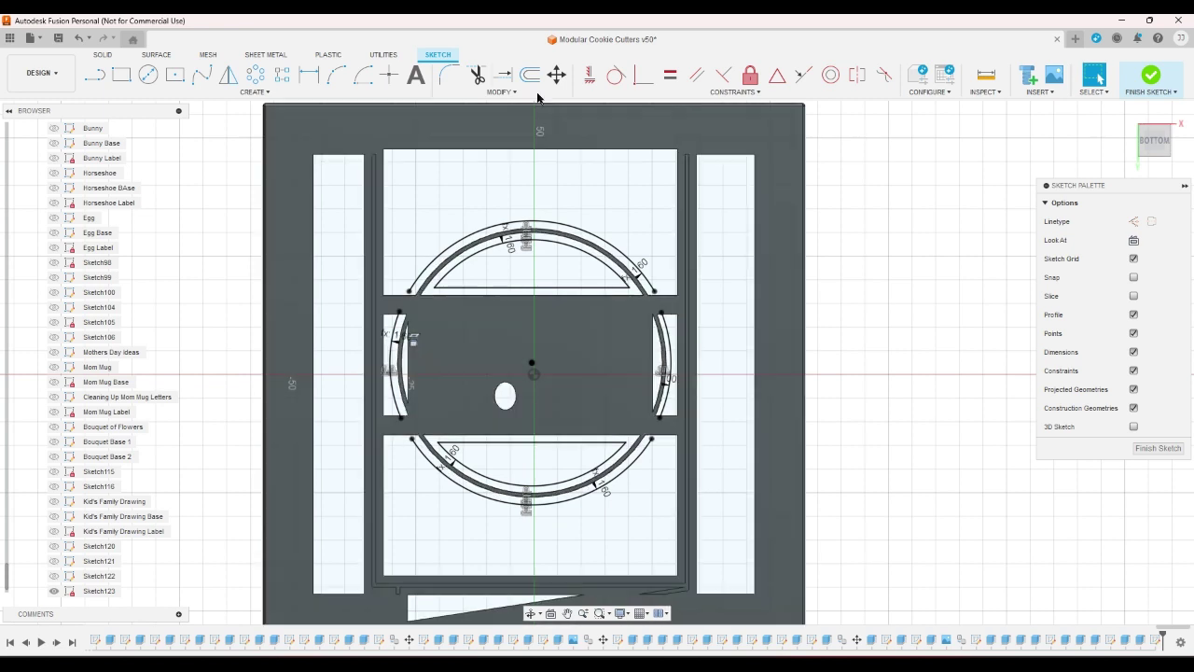
# Step: Extend both ends of the two long outer offset arcs to the crossbar edges and finish the sketch
pyautogui.click(502, 74)
pyautogui.click(647, 268)
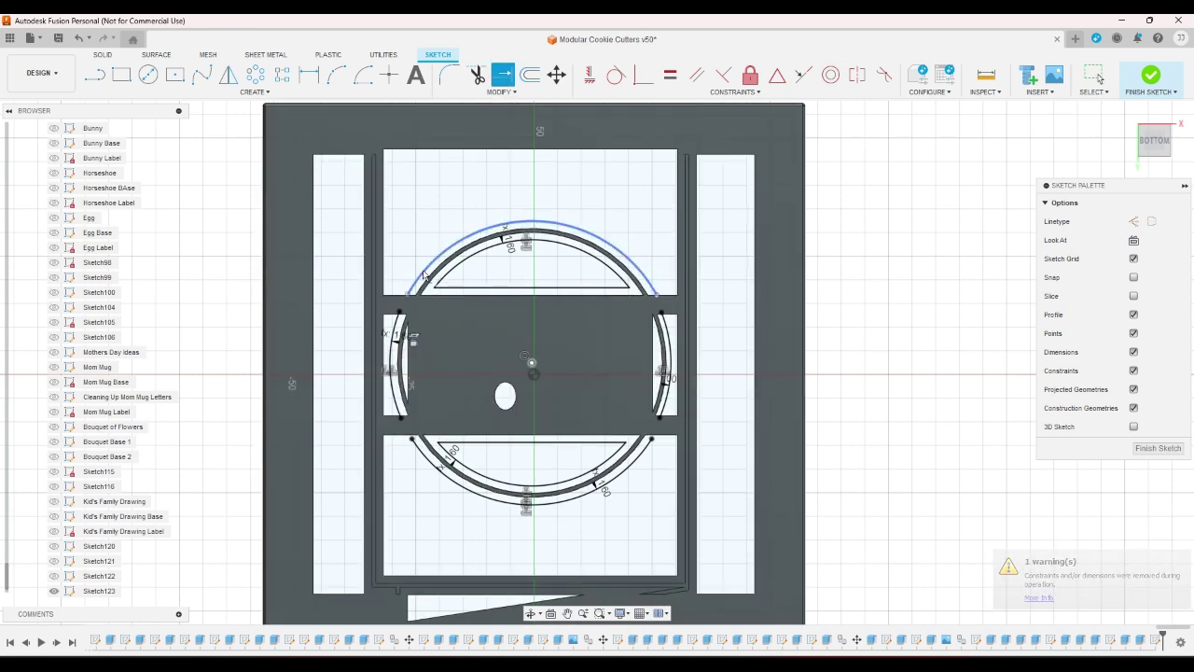
pyautogui.click(423, 272)
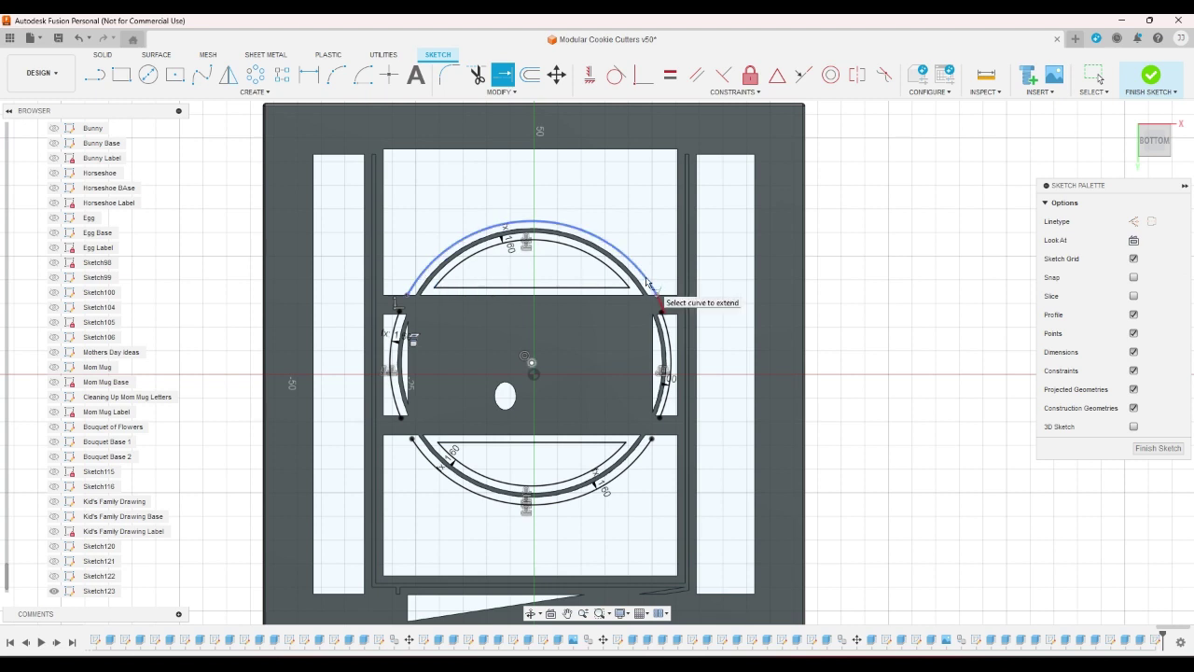
pyautogui.click(418, 454)
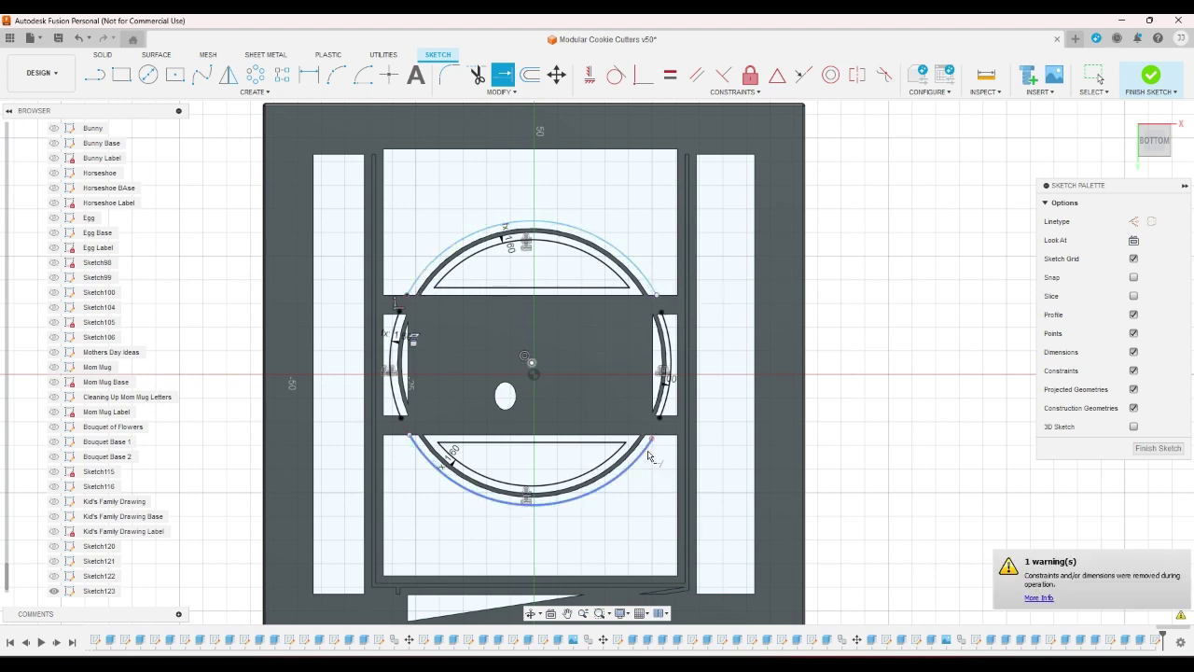
pyautogui.rightClick(933, 376)
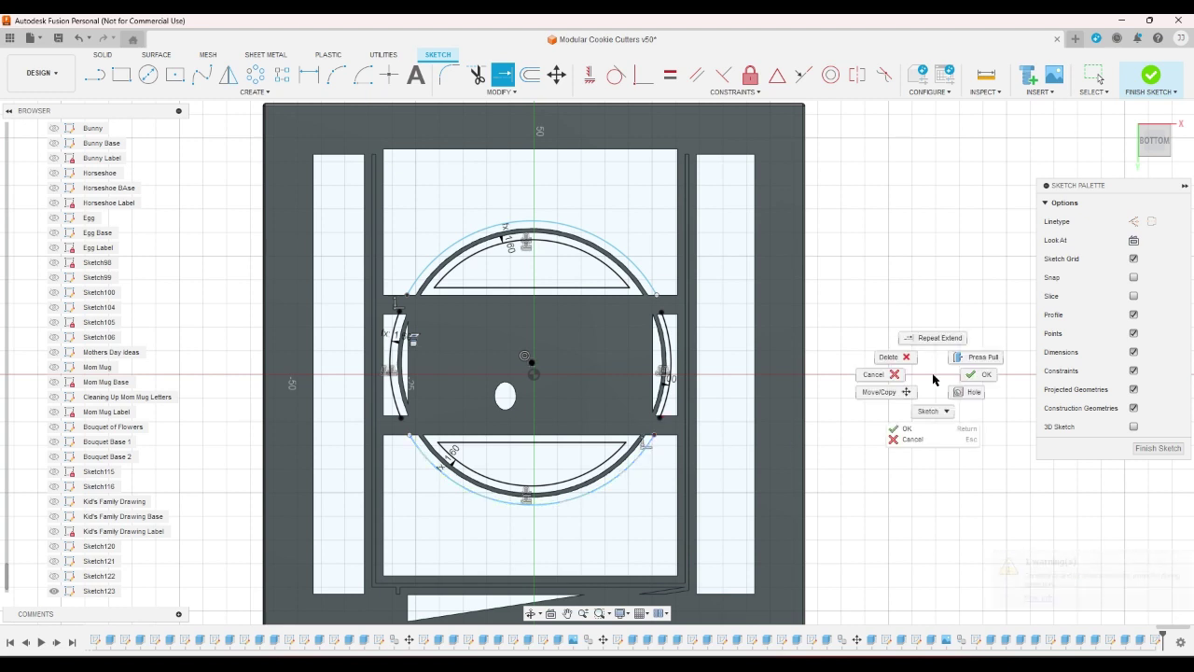
pyautogui.click(964, 378)
pyautogui.click(1151, 75)
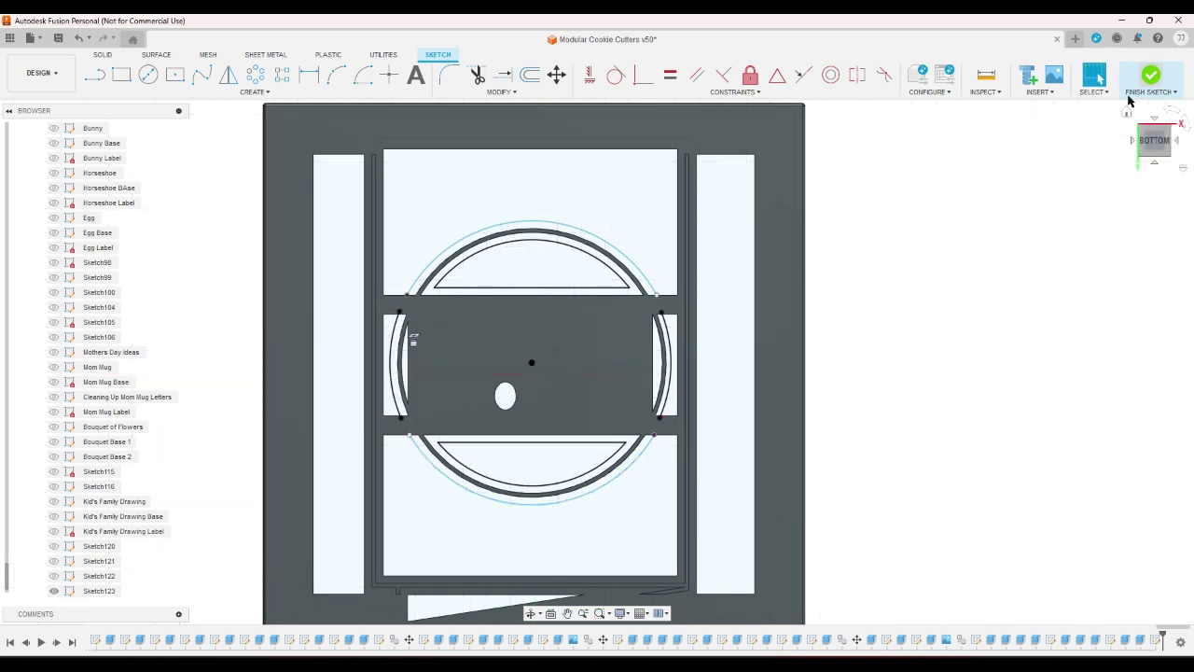
# Step: Extrude the eight inner and outer base profiles around the circular wall up to the frame plate's top face, joining them to the body
pyautogui.click(121, 76)
pyautogui.click(462, 250)
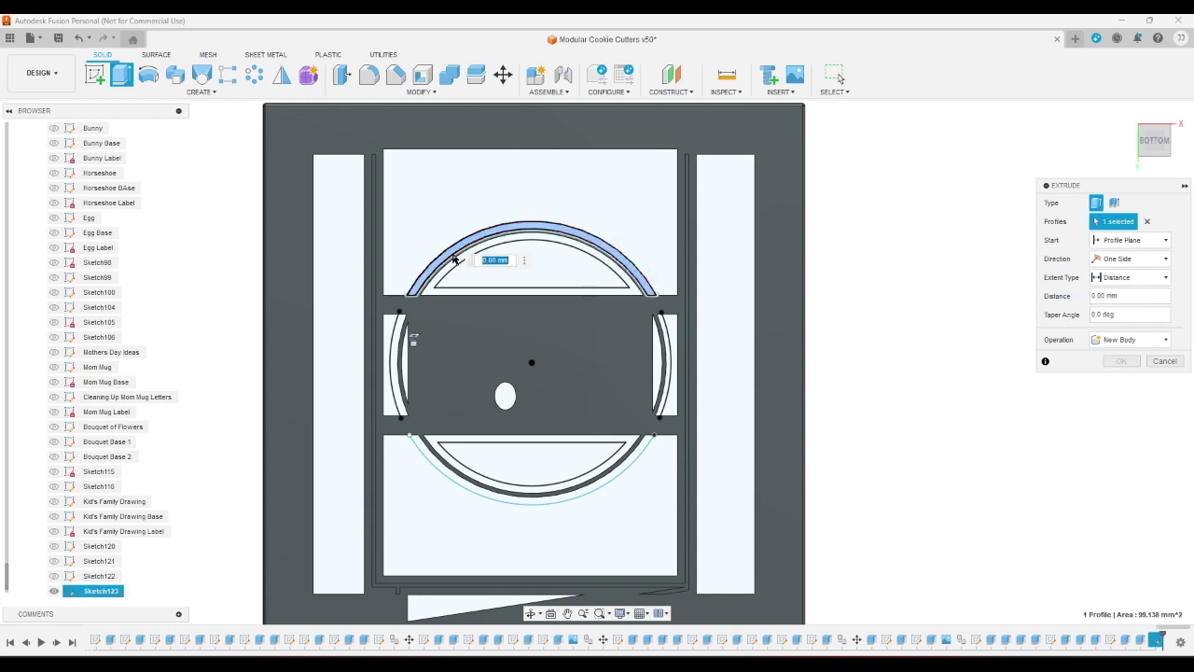
pyautogui.click(419, 296)
pyautogui.click(401, 329)
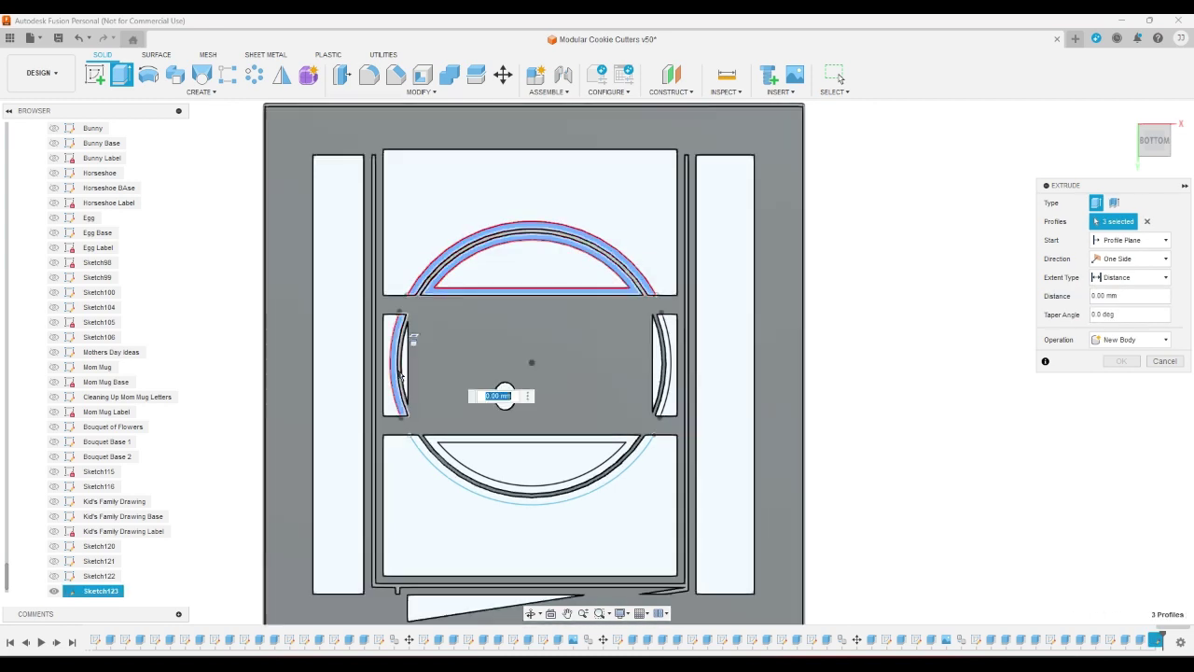
pyautogui.click(421, 450)
pyautogui.click(436, 451)
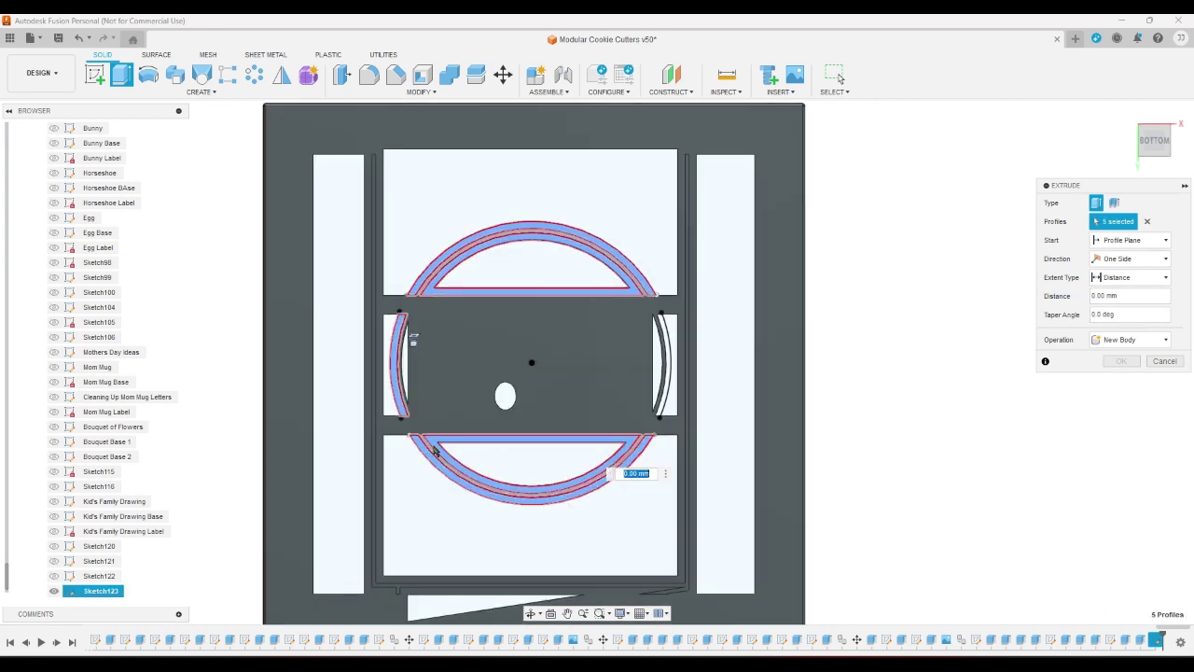
pyautogui.click(660, 364)
pyautogui.click(664, 341)
pyautogui.click(665, 342)
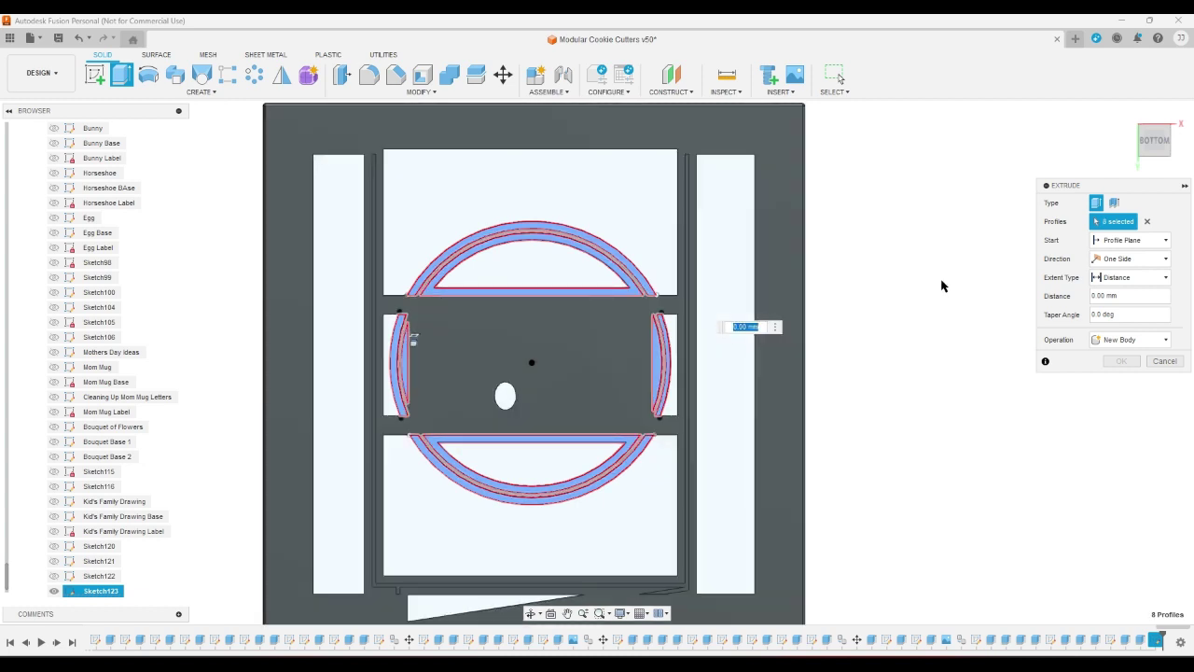
pyautogui.click(1138, 277)
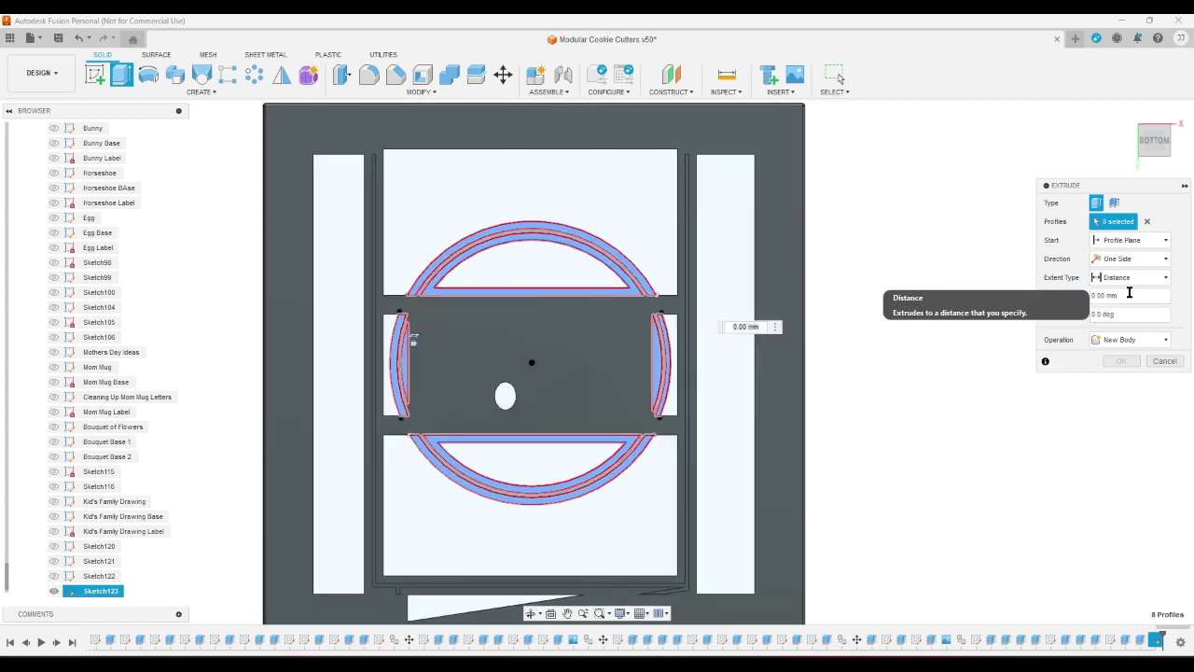
pyautogui.click(1129, 304)
pyautogui.click(1127, 116)
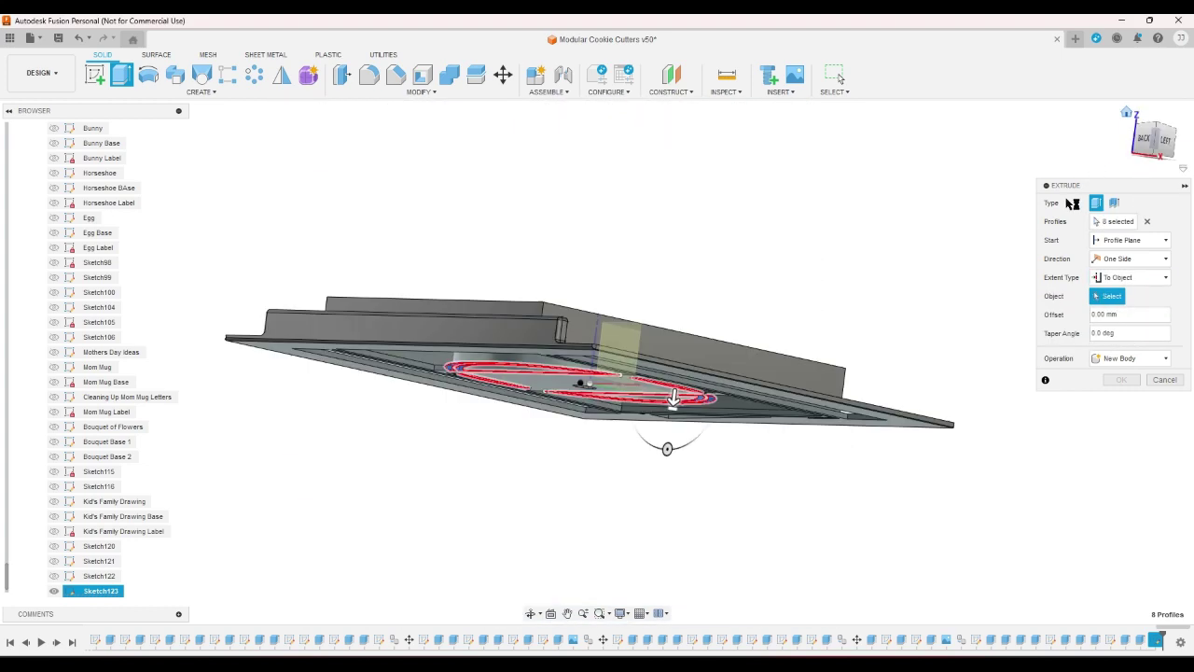
pyautogui.click(922, 377)
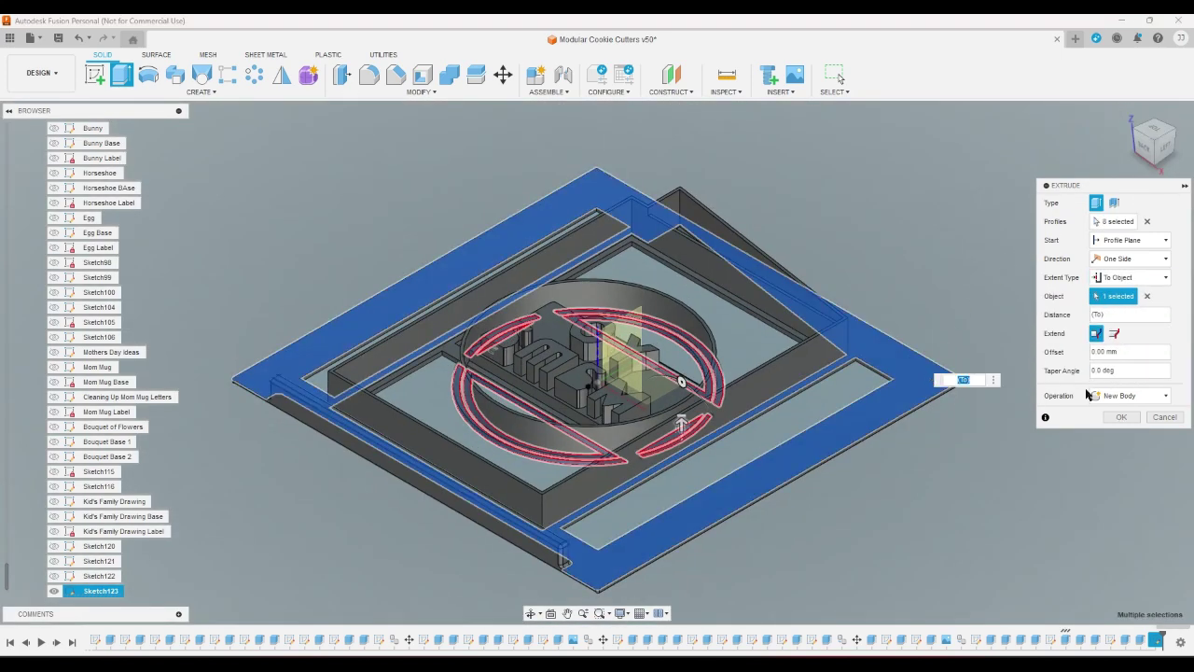
pyautogui.click(1125, 396)
pyautogui.click(1119, 401)
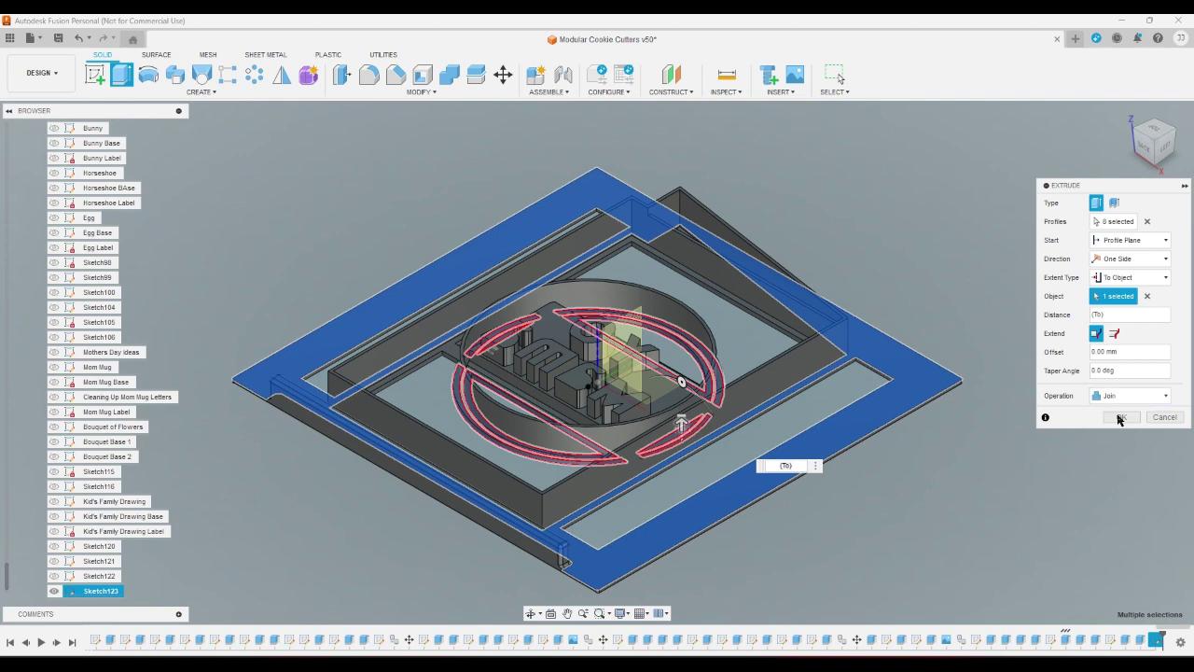
pyautogui.click(1120, 417)
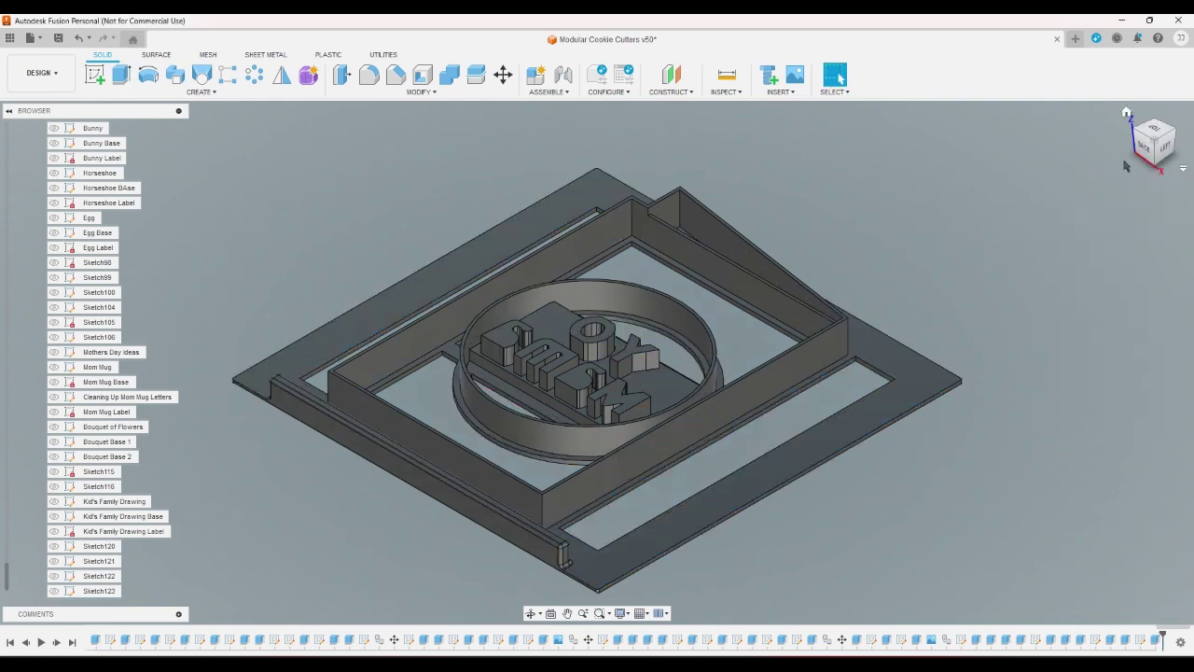
pyautogui.click(1160, 138)
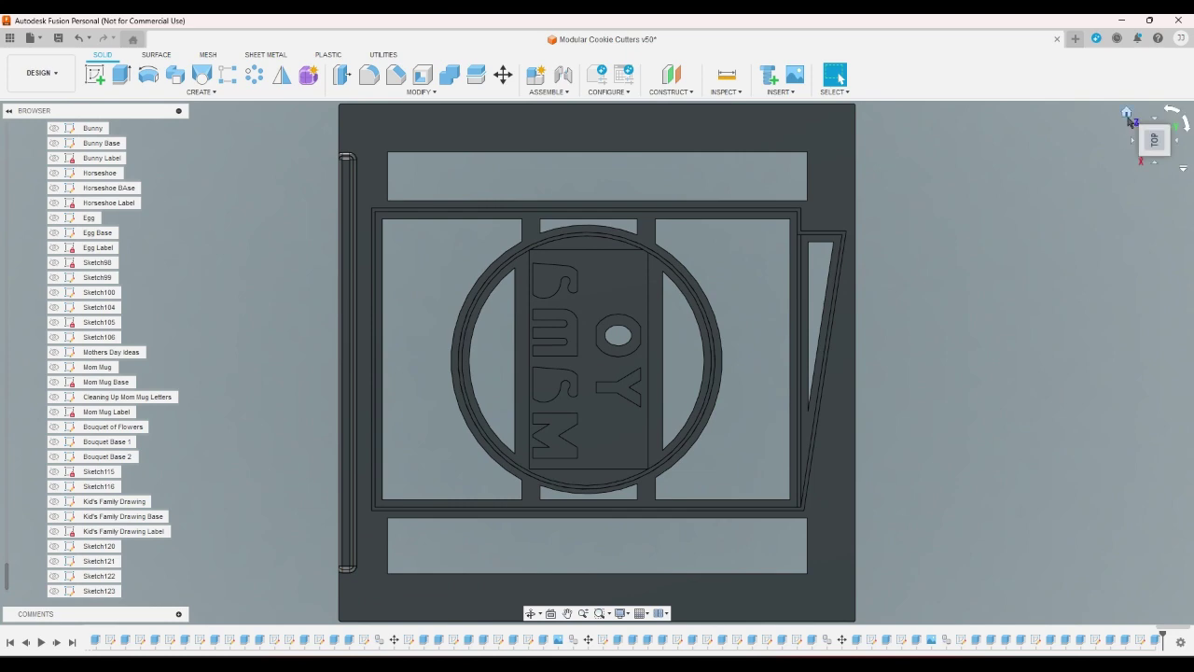
pyautogui.click(1130, 120)
pyautogui.click(1144, 140)
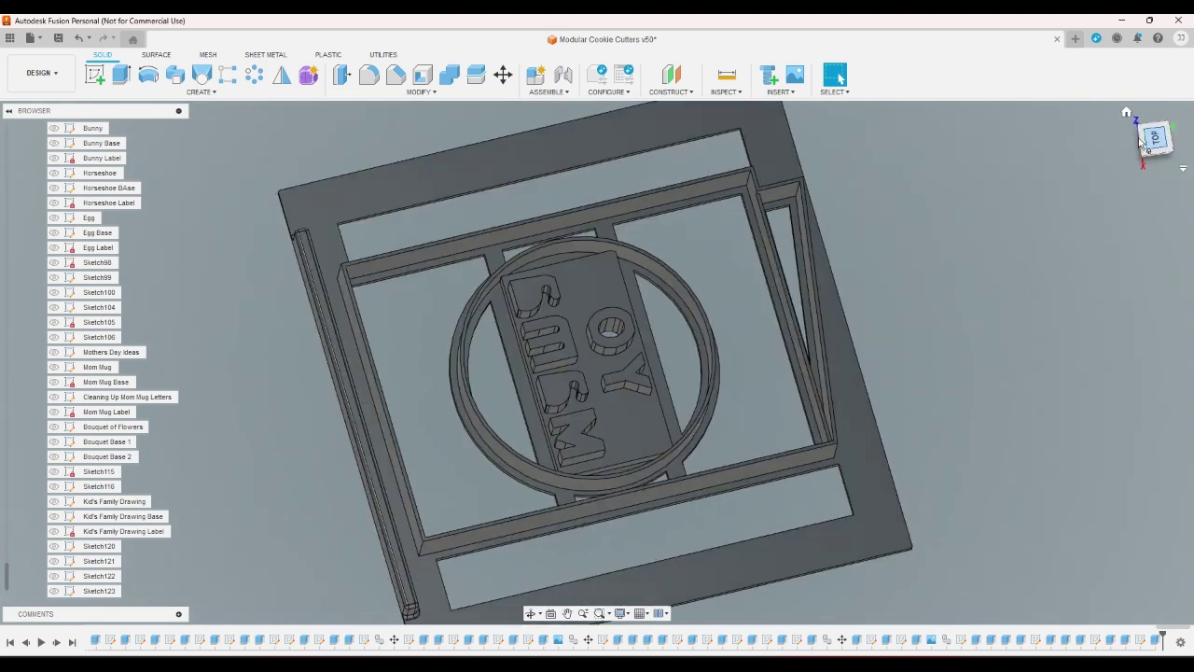
pyautogui.scroll(5, 566, 320)
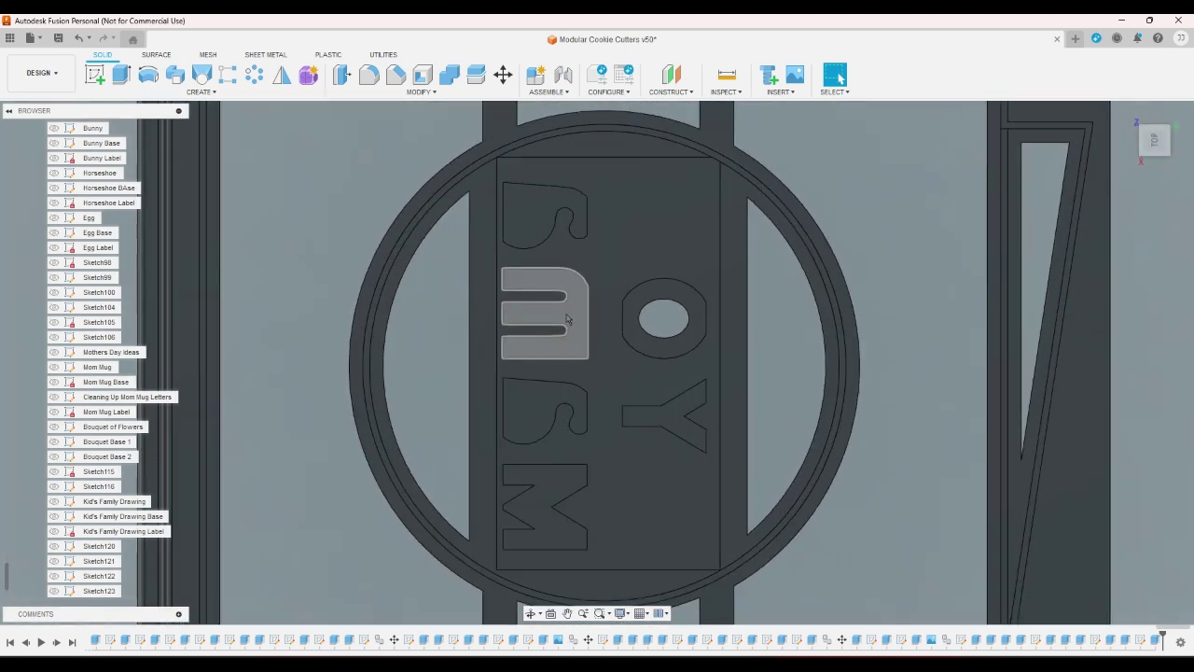
pyautogui.scroll(-3, 566, 319)
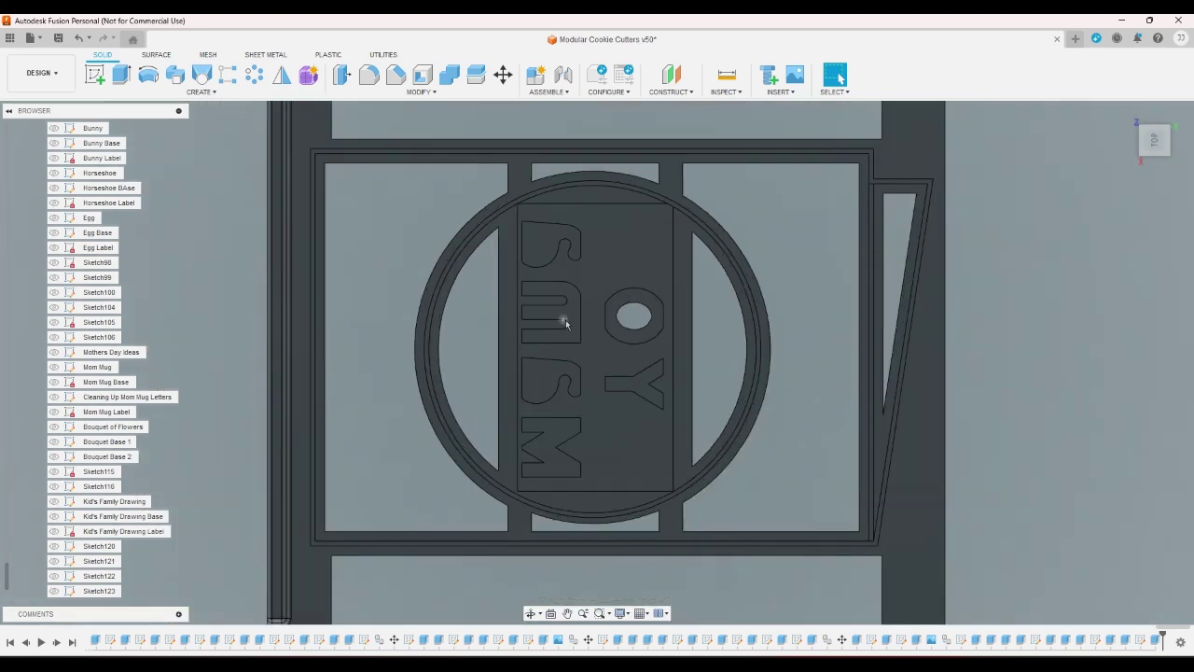
pyautogui.doubleClick(1085, 641)
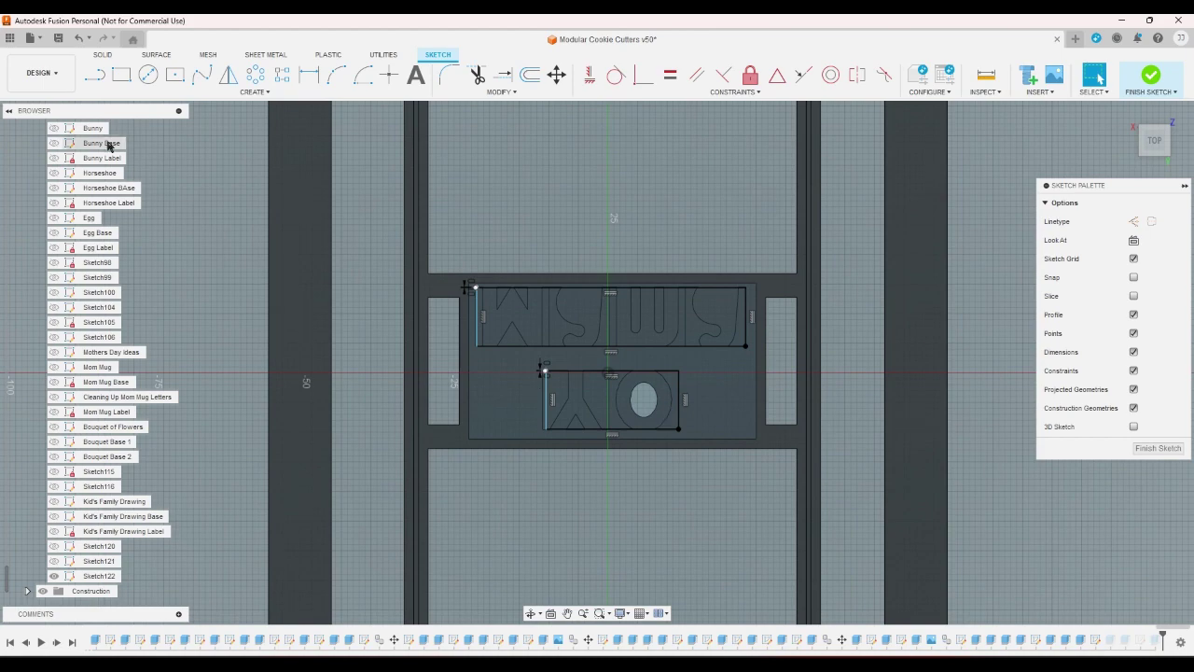
pyautogui.click(78, 39)
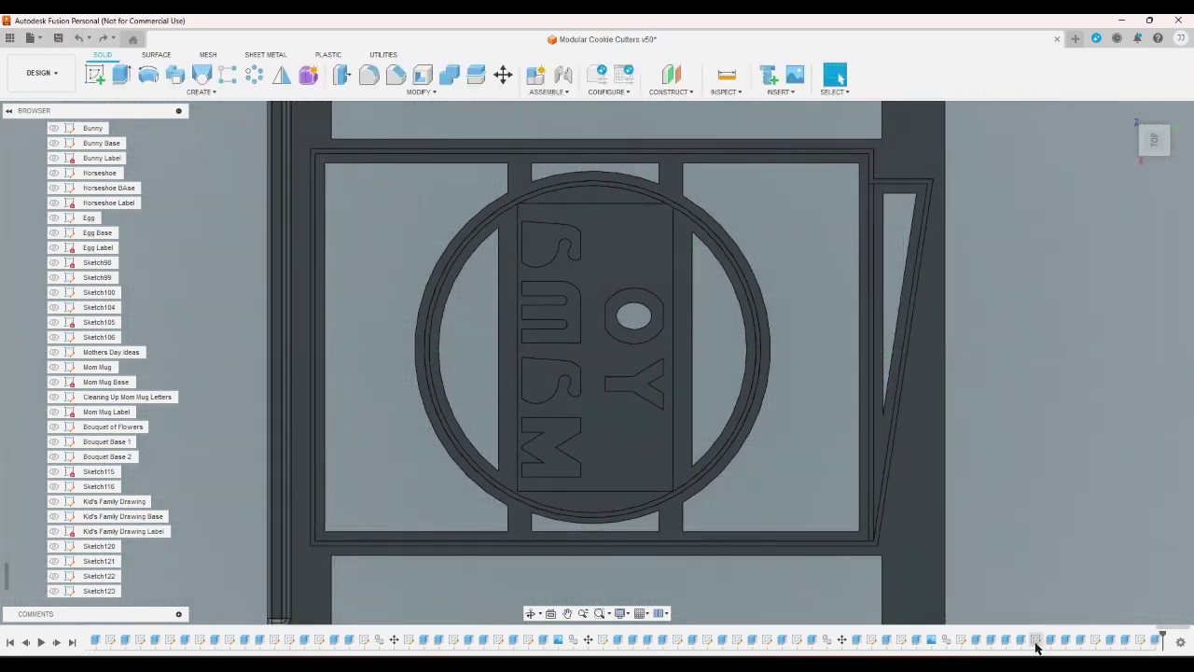
pyautogui.doubleClick(1035, 641)
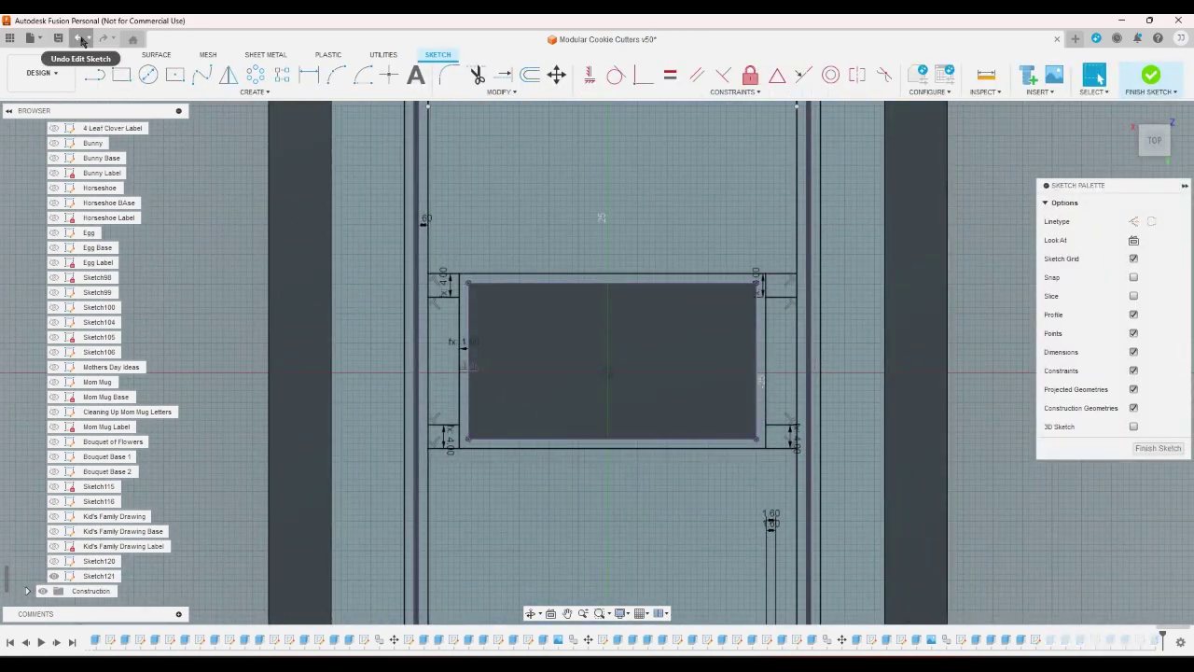
pyautogui.click(81, 39)
# Step: Edit the label text in the cutter outline sketch to read YO MAMA in capitals, and finish the sketch
pyautogui.doubleClick(961, 640)
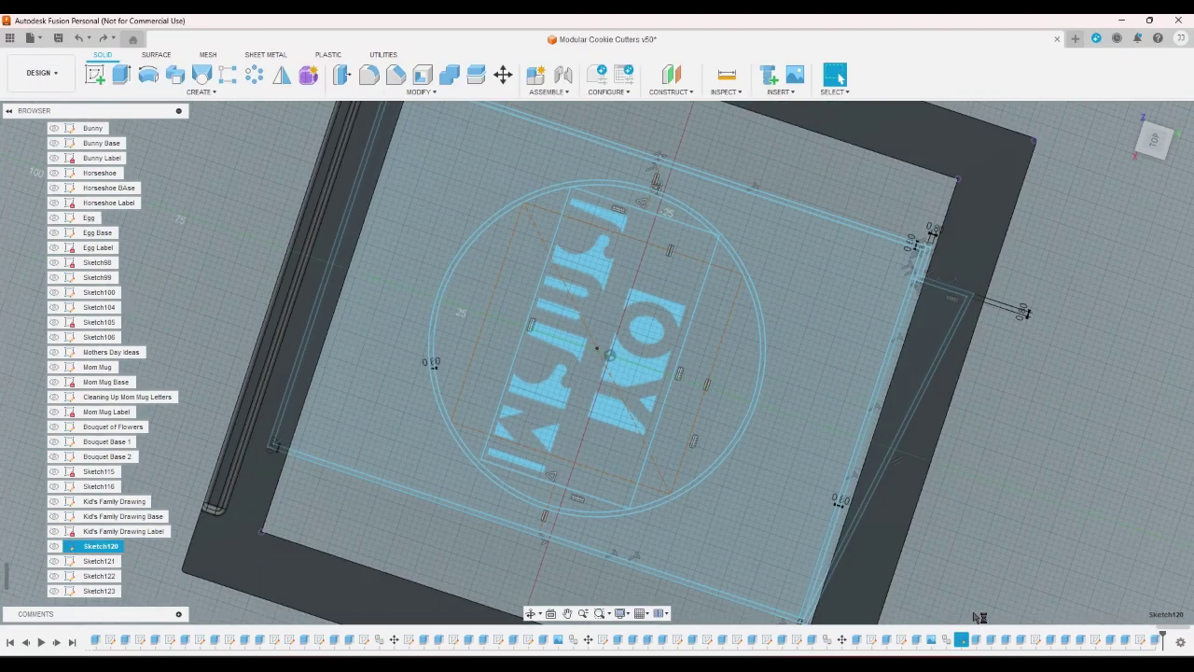
pyautogui.click(613, 392)
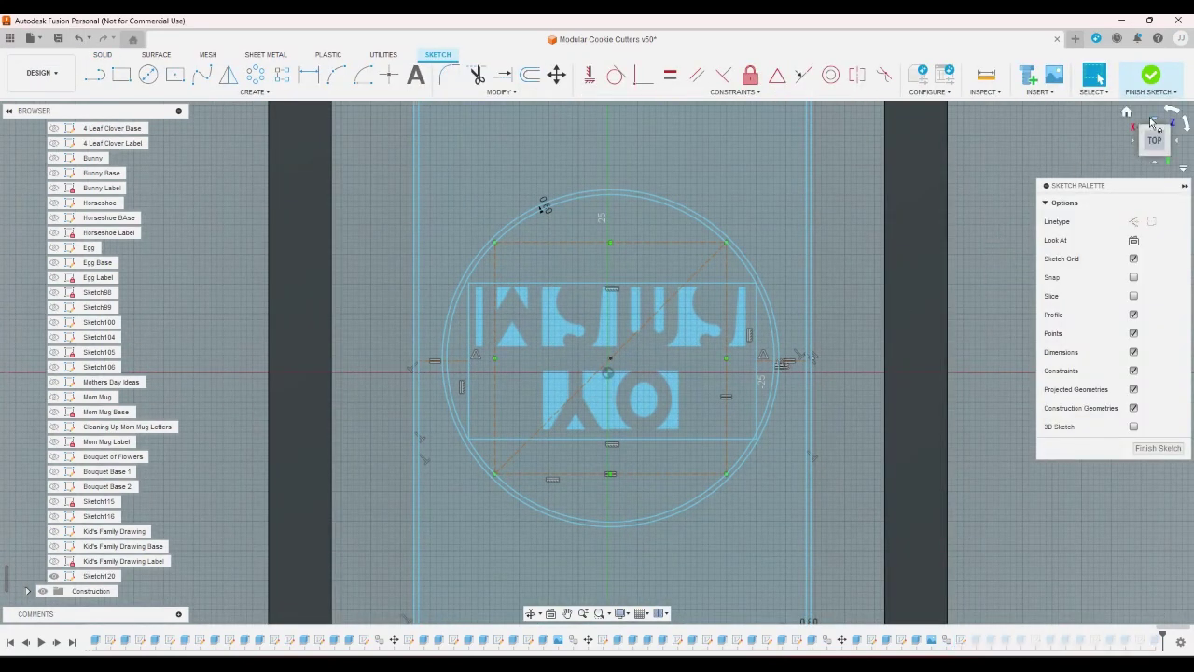
pyautogui.click(1153, 121)
pyautogui.click(1154, 121)
pyautogui.click(670, 320)
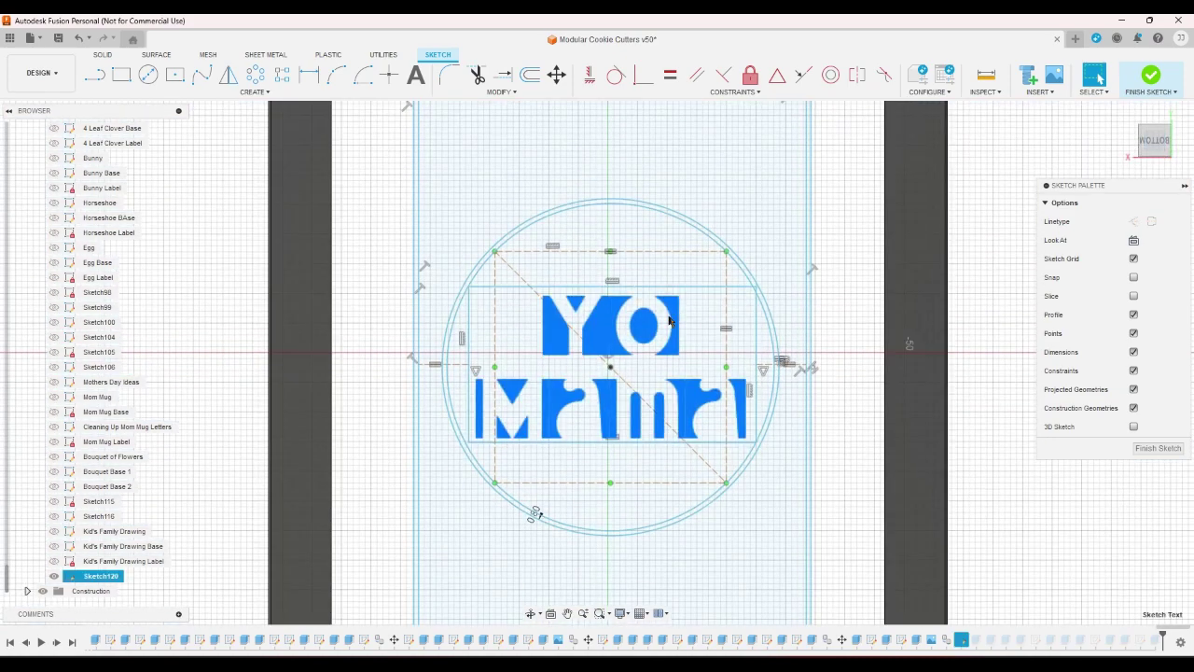
pyautogui.doubleClick(670, 320)
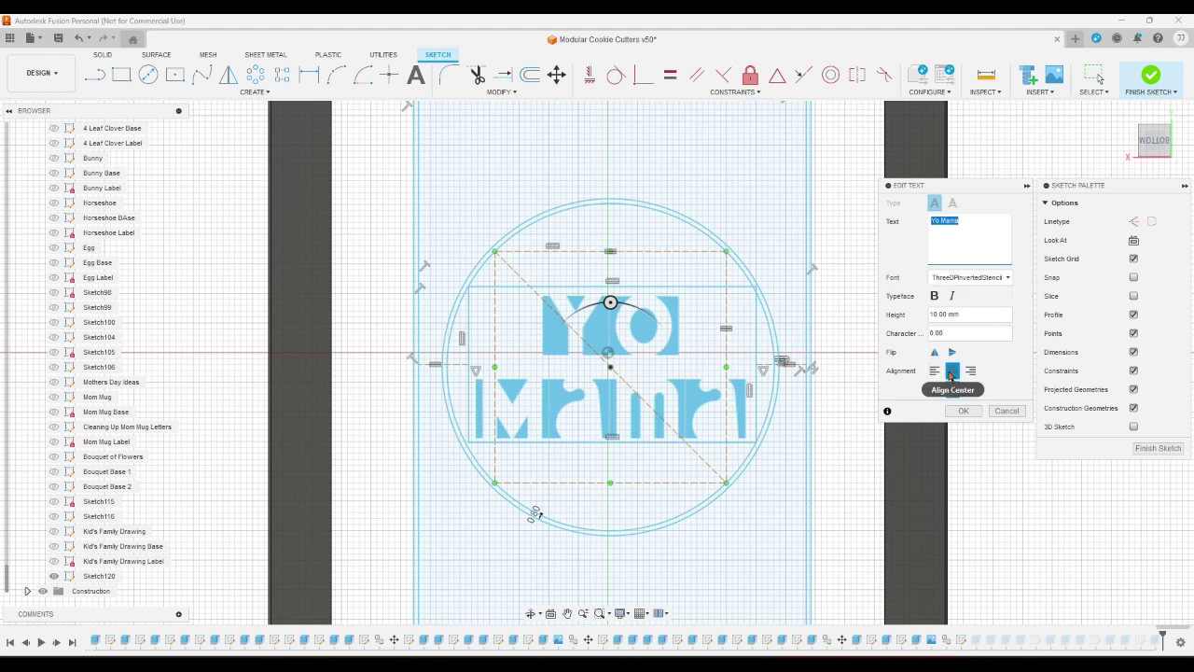
pyautogui.write('YO')
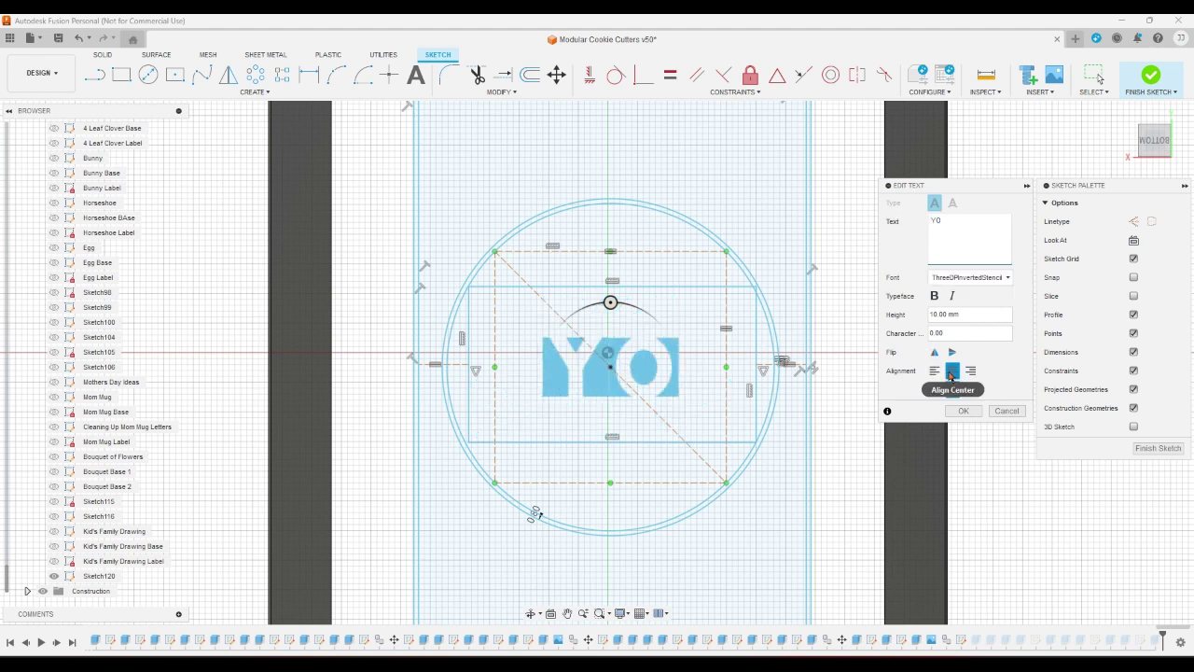
pyautogui.write(' MAMA')
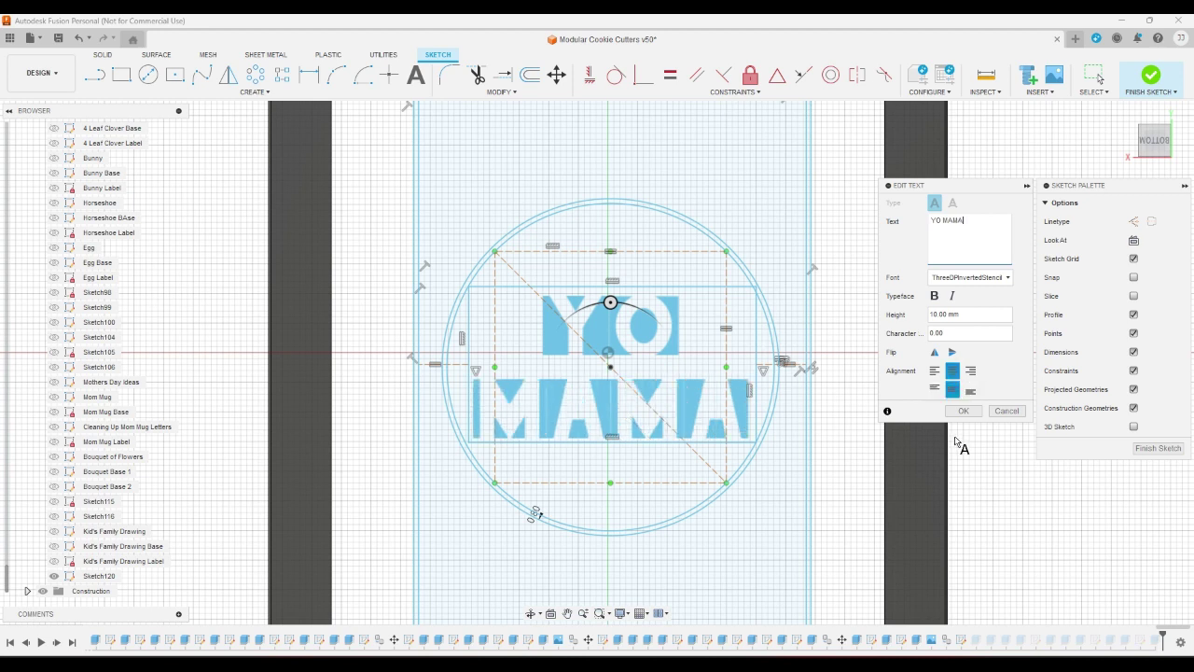
pyautogui.click(964, 411)
pyautogui.click(1160, 85)
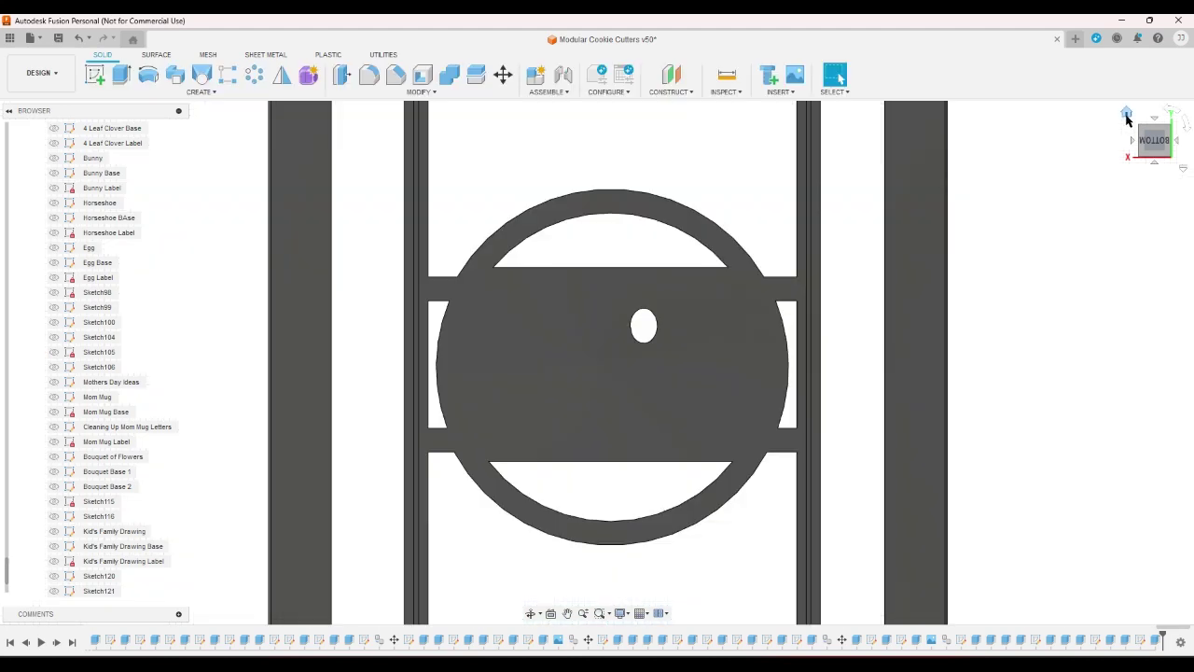
pyautogui.click(1126, 114)
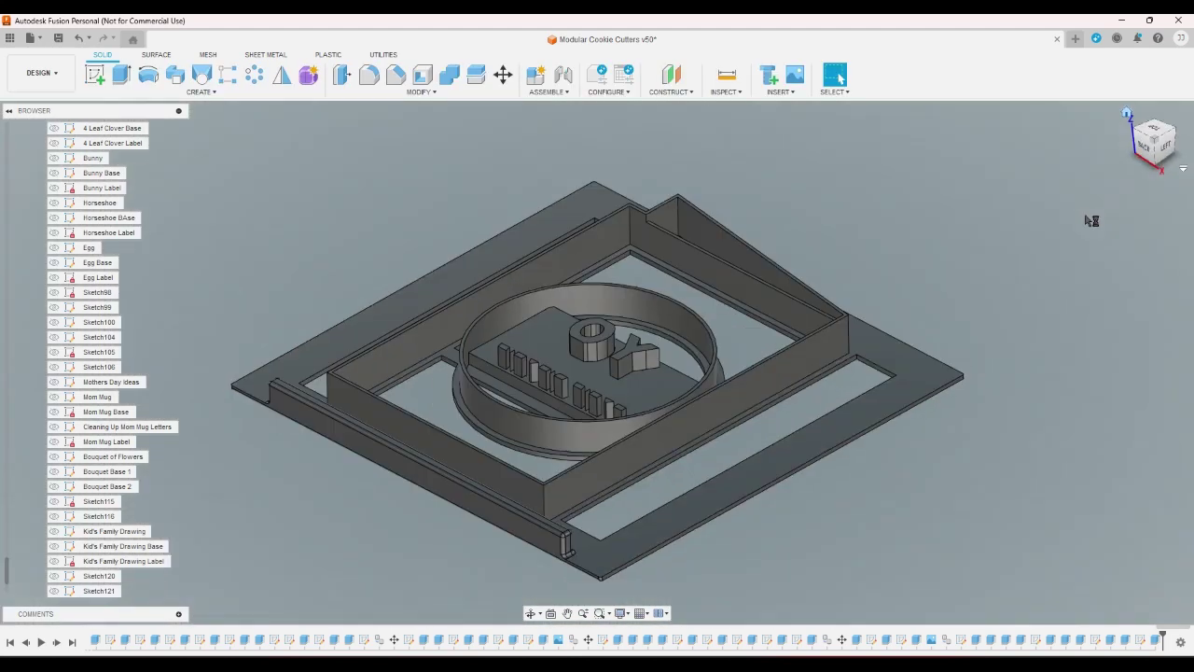
pyautogui.click(1156, 131)
pyautogui.click(1142, 640)
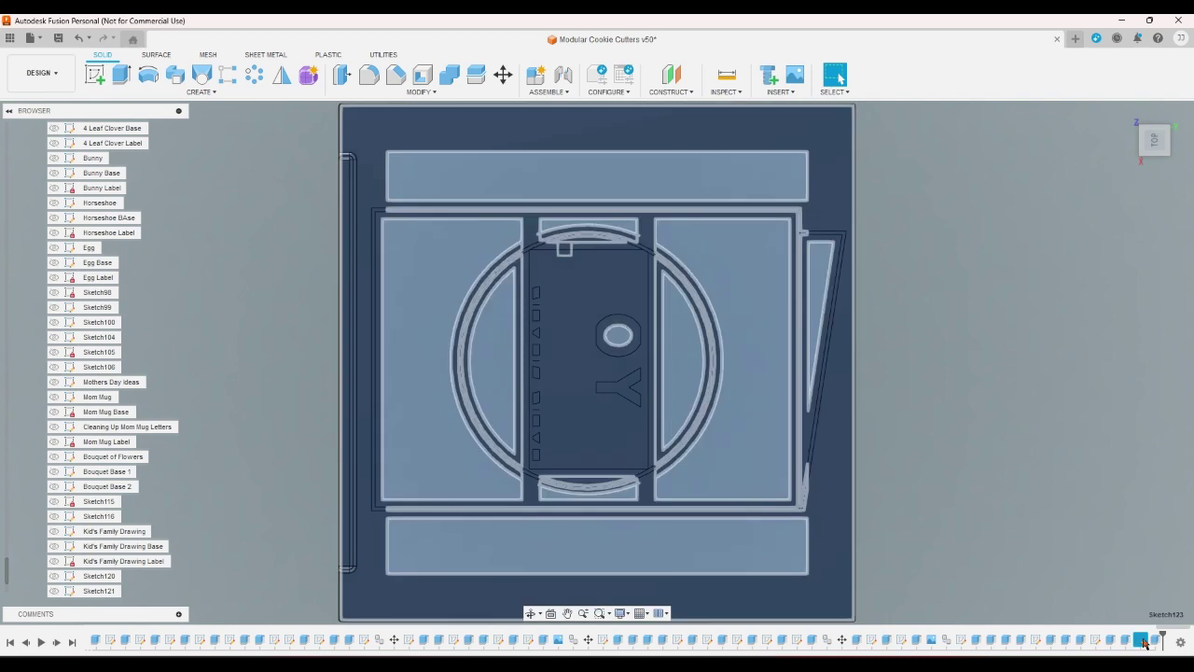
pyautogui.click(1123, 577)
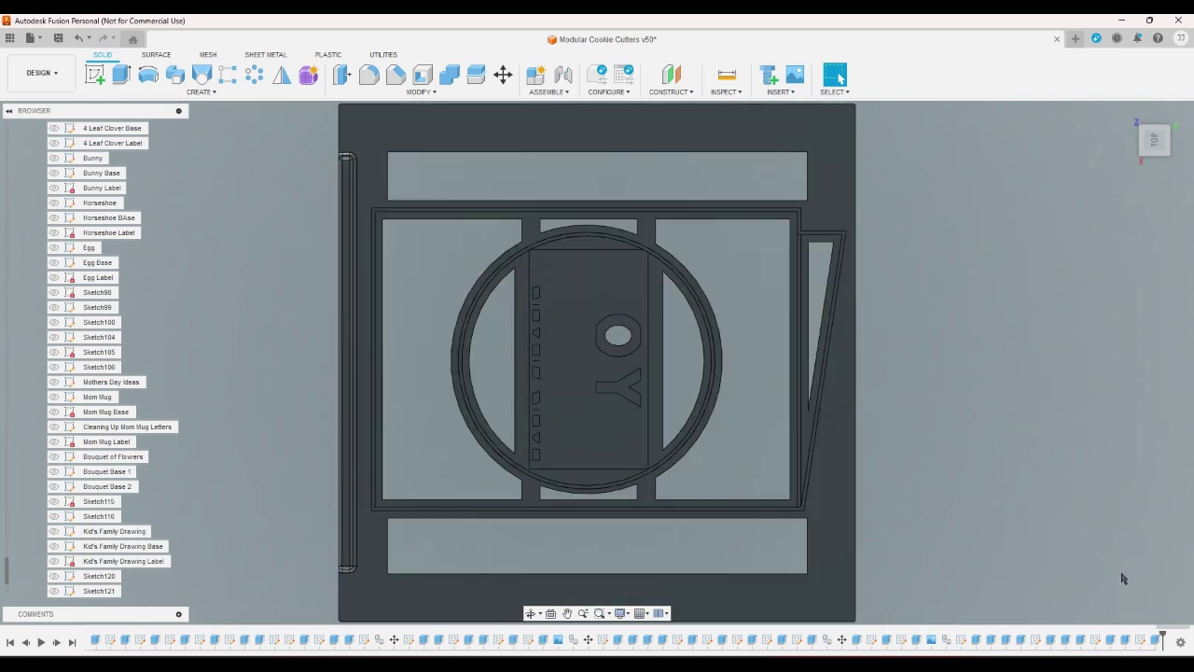
# Step: In the letter rectangle sketch, delete the MAMA rectangle's corner coincidence, move that corner to the last letter's outer corner, and finish the sketch
pyautogui.doubleClick(1099, 641)
pyautogui.scroll(3, 775, 342)
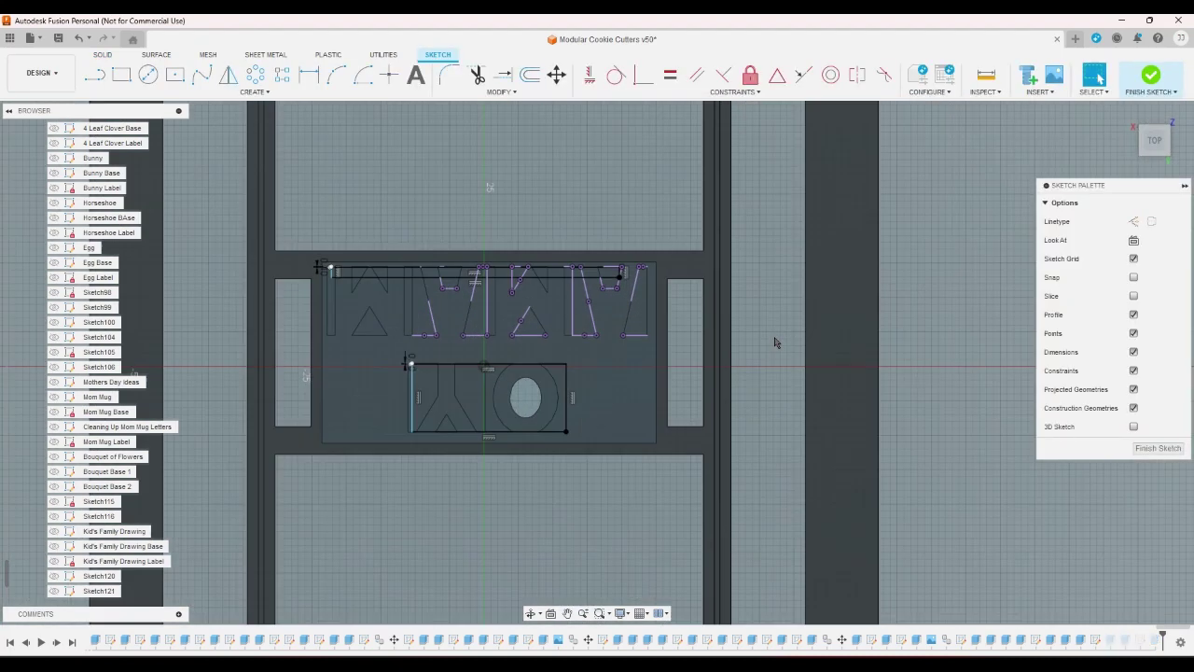
pyautogui.scroll(3, 443, 326)
pyautogui.scroll(2, 640, 278)
pyautogui.click(651, 257)
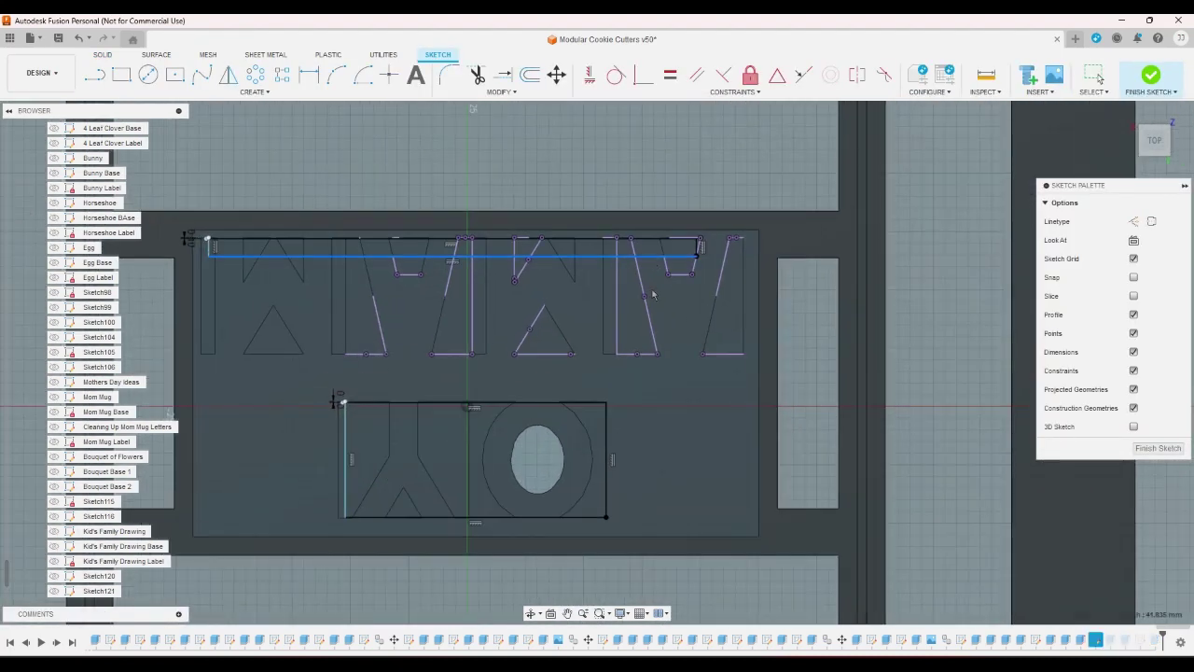
pyautogui.click(940, 329)
pyautogui.scroll(2, 771, 258)
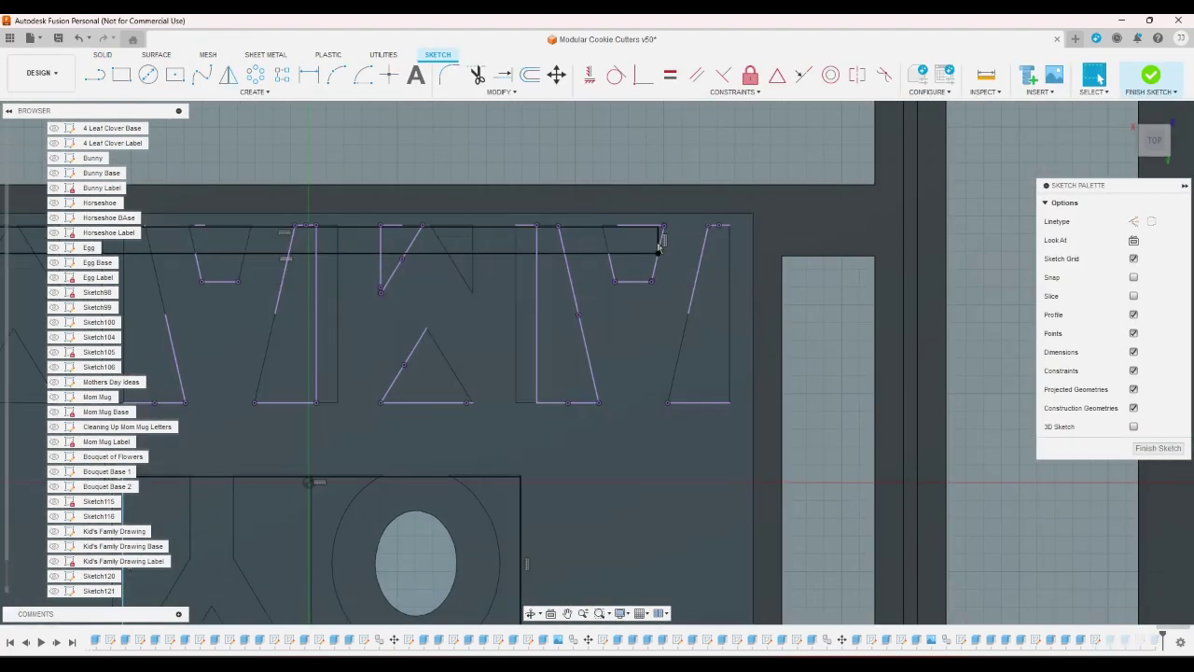
pyautogui.scroll(2, 660, 256)
pyautogui.rightClick(660, 257)
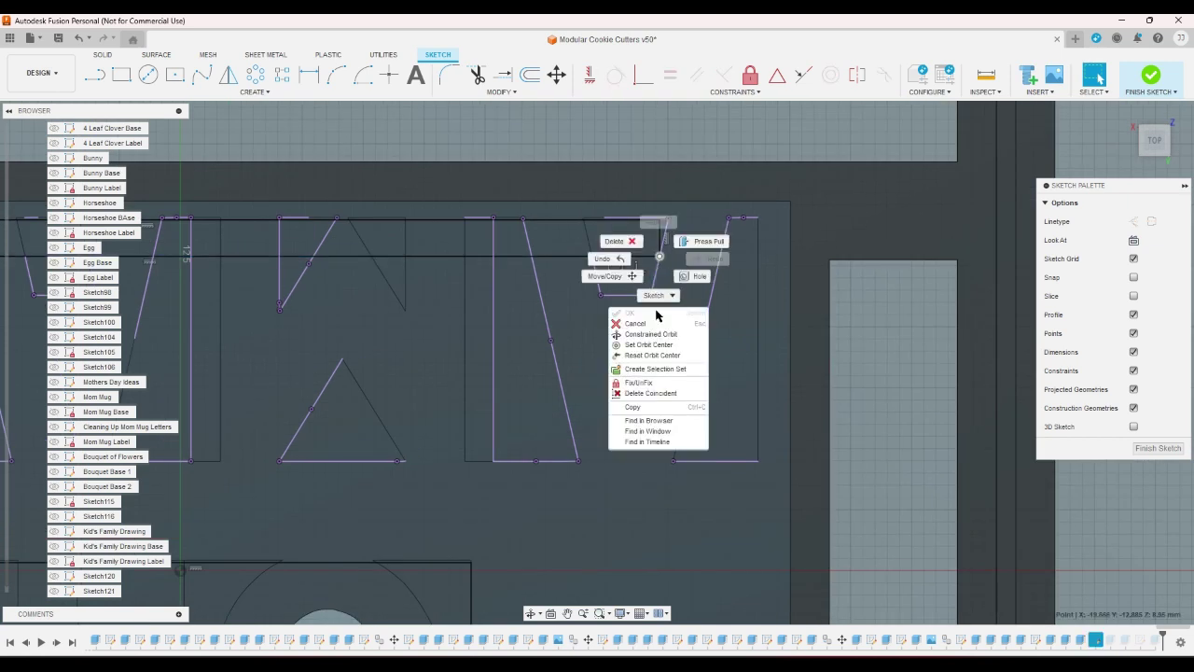
pyautogui.click(657, 393)
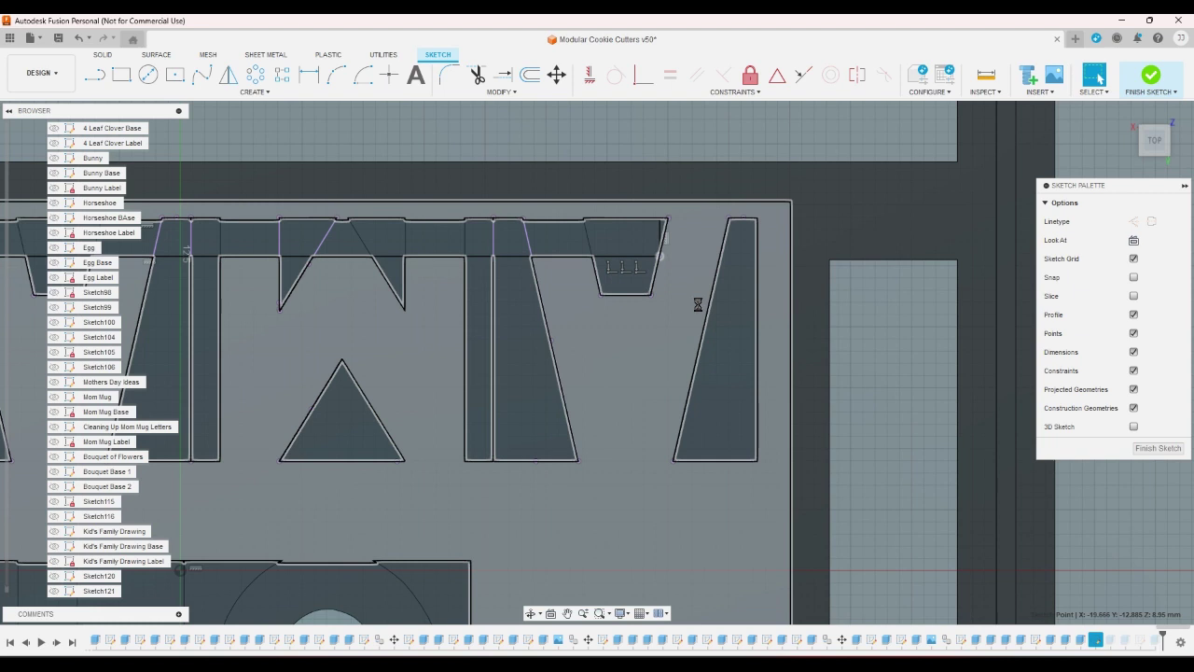
pyautogui.moveTo(660, 258)
pyautogui.mouseDown()
pyautogui.moveTo(658, 247)
pyautogui.moveTo(681, 307)
pyautogui.moveTo(759, 413)
pyautogui.moveTo(762, 466)
pyautogui.mouseUp()
pyautogui.moveTo(660, 257); pyautogui.dragTo(762, 468)
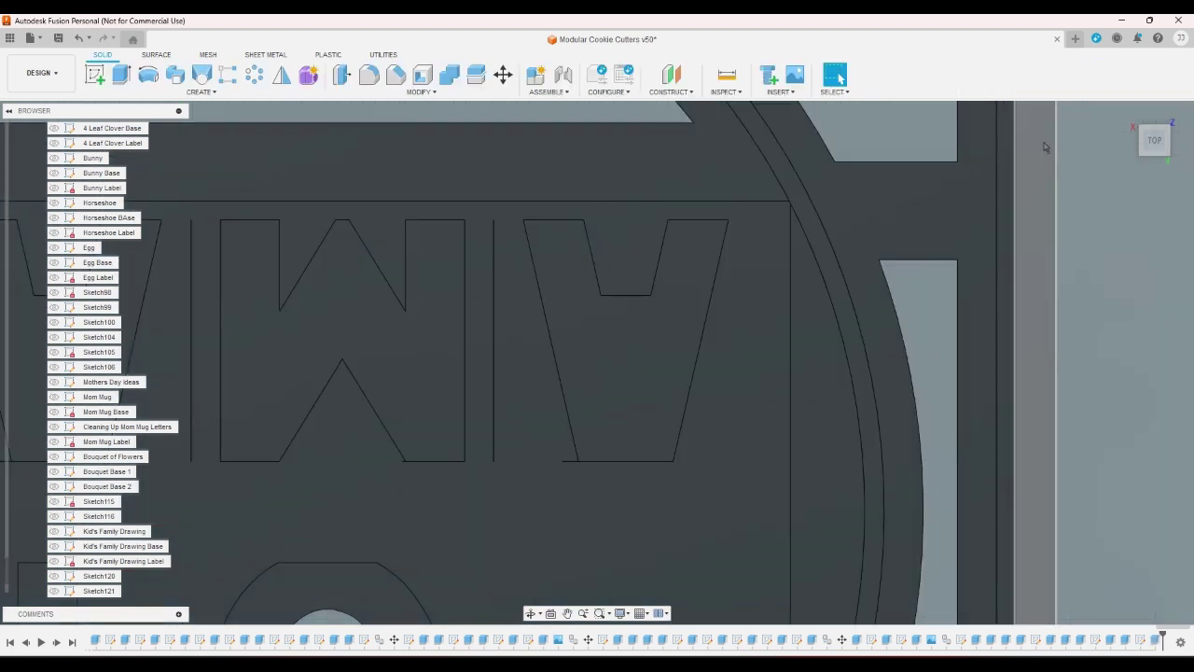
# Step: In the letter rectangle sketch, delete the coincidence on the MAMA rectangle's long edge facing YO and move the edge slightly off the letter corner
pyautogui.scroll(-5, 1043, 219)
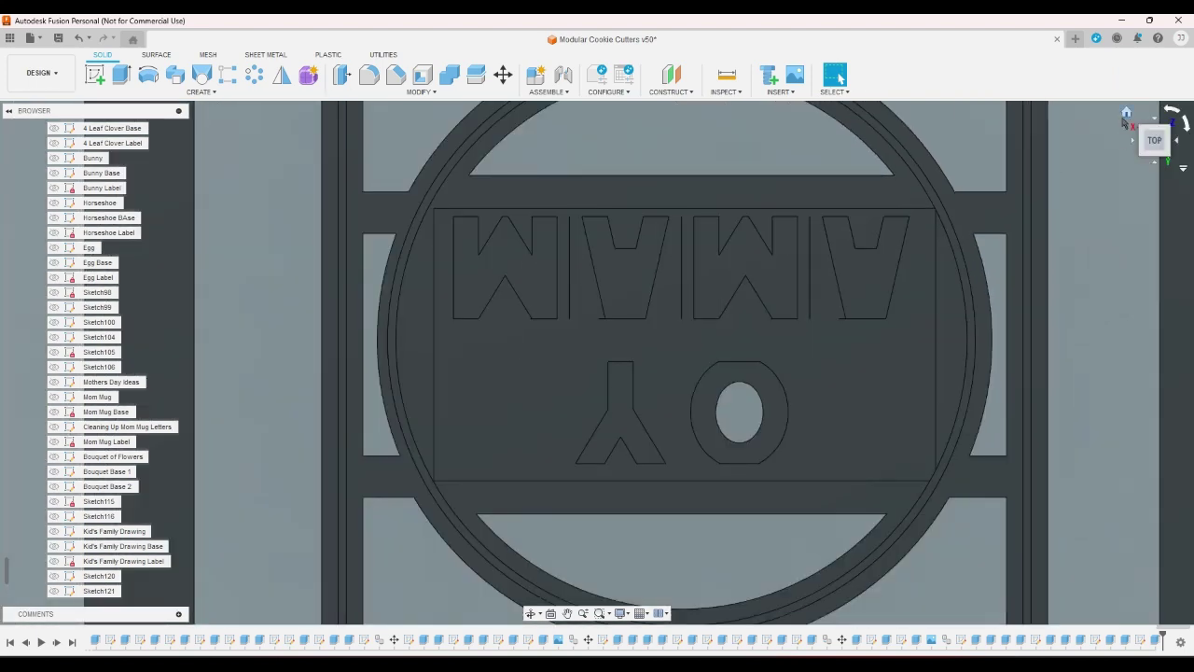
pyautogui.click(1126, 113)
pyautogui.click(1152, 132)
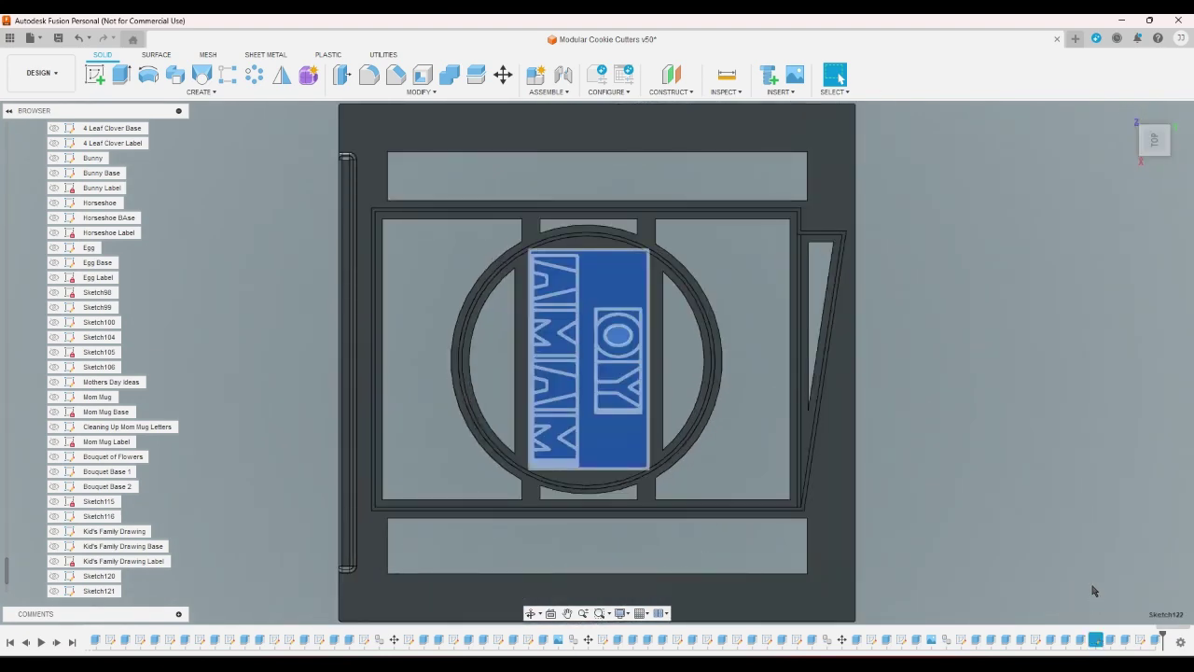
pyautogui.doubleClick(1098, 641)
pyautogui.scroll(8, 702, 331)
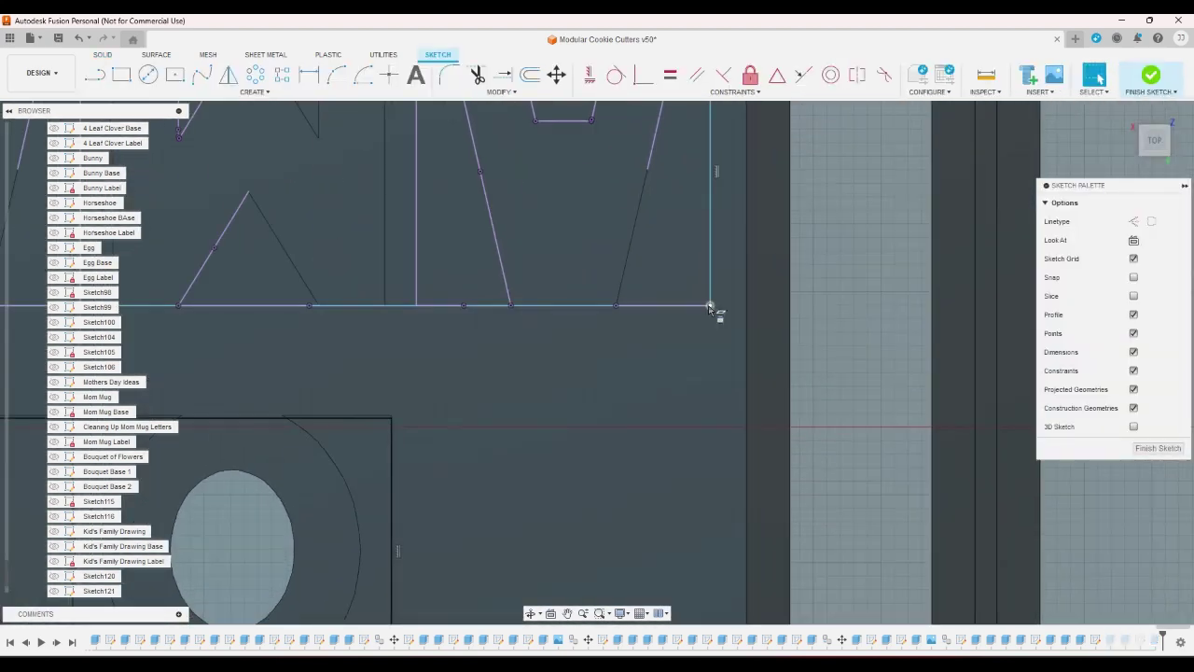
pyautogui.rightClick(594, 303)
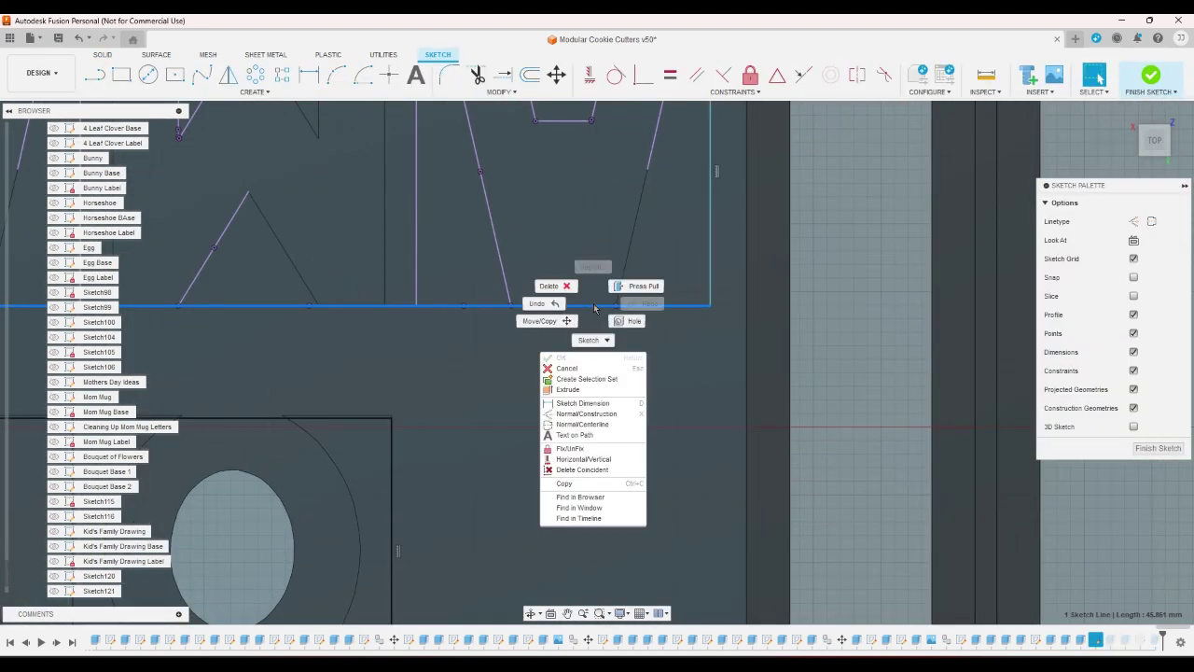
pyautogui.click(600, 460)
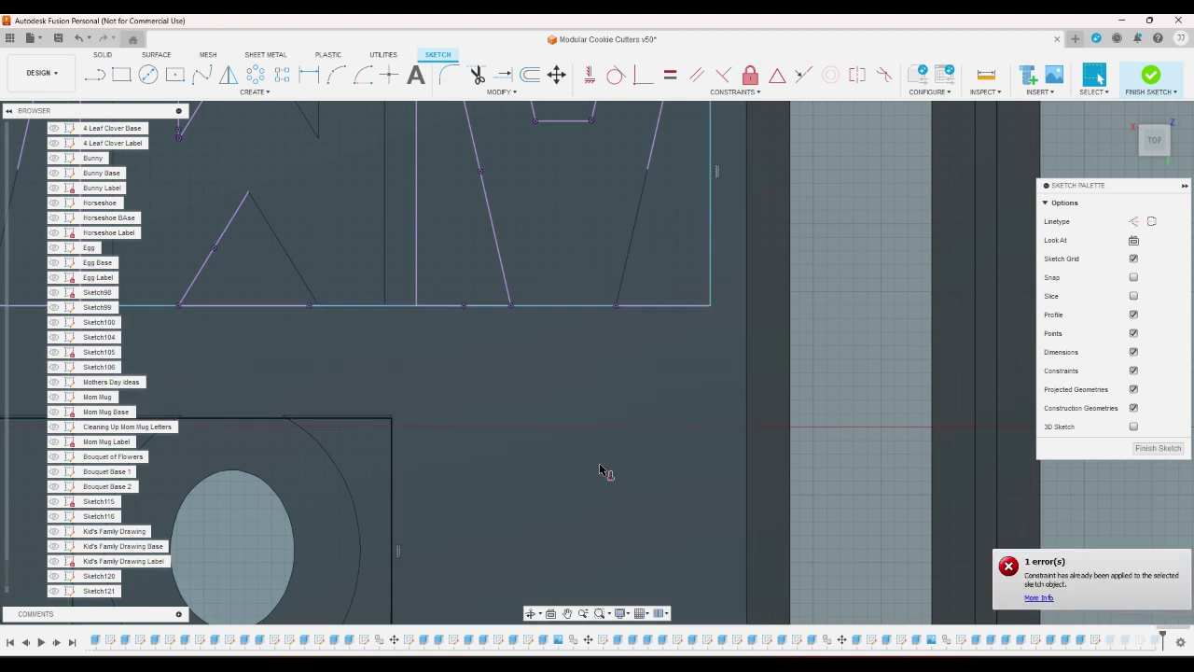
pyautogui.rightClick(598, 329)
pyautogui.click(577, 388)
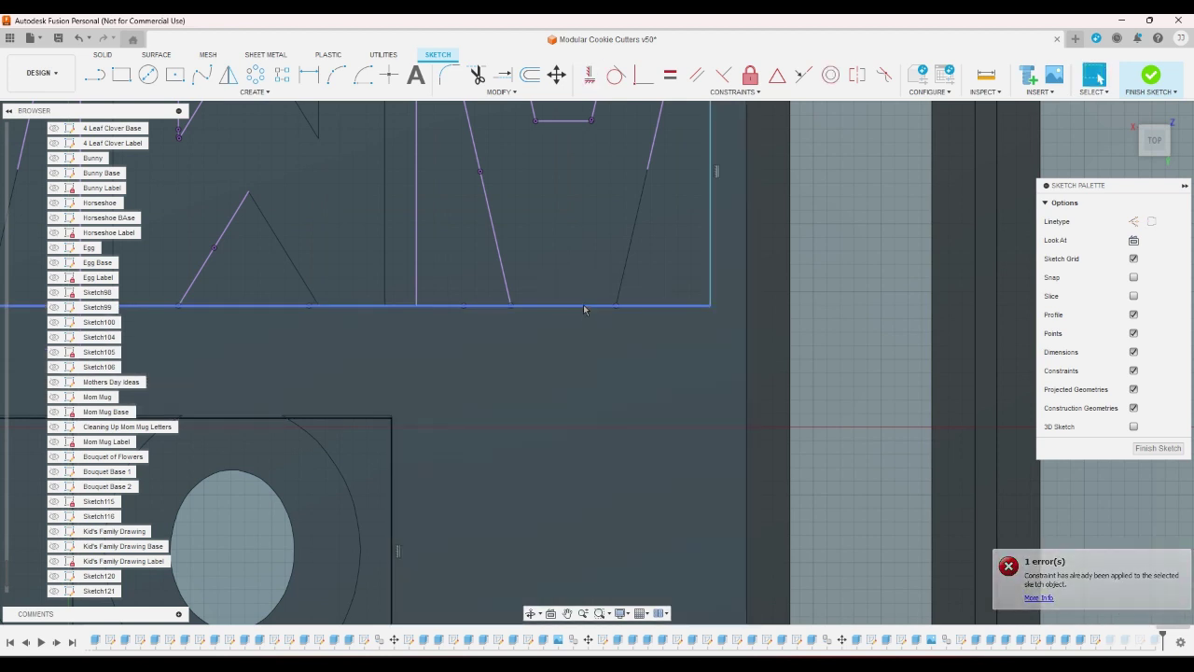
pyautogui.rightClick(584, 308)
pyautogui.click(571, 472)
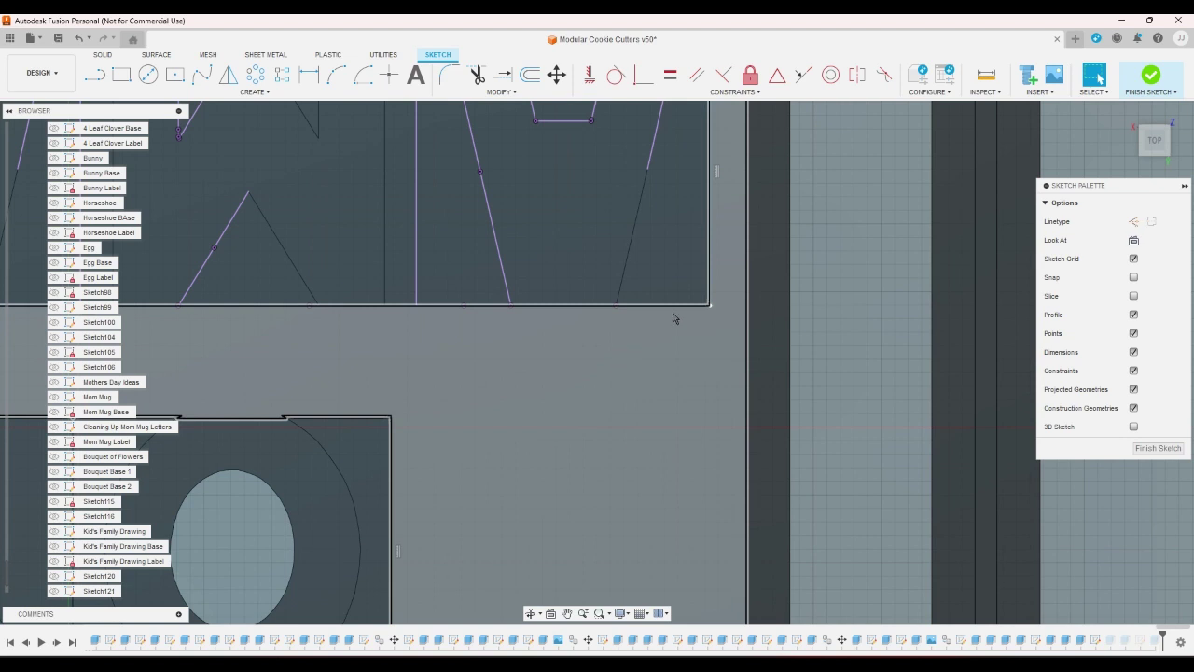
pyautogui.click(684, 305)
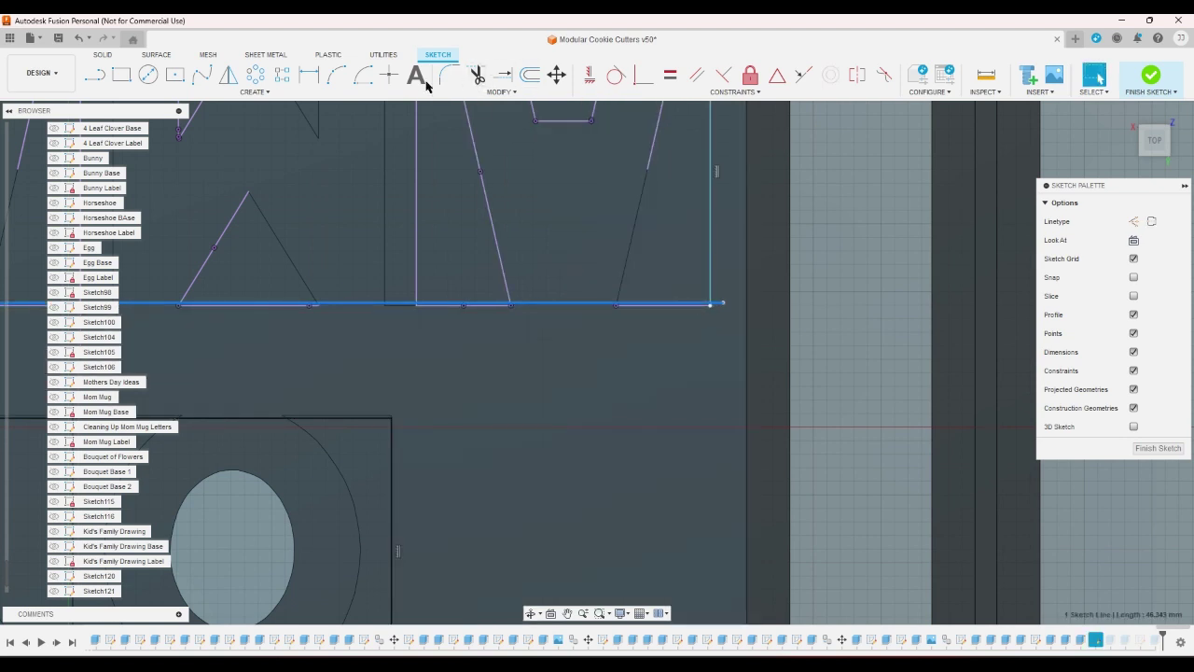
# Step: Dimension the gap between the moved rectangle edge and the last letter's outer corner to 0.10 mm, and finish the sketch
pyautogui.click(309, 74)
pyautogui.scroll(2, 723, 285)
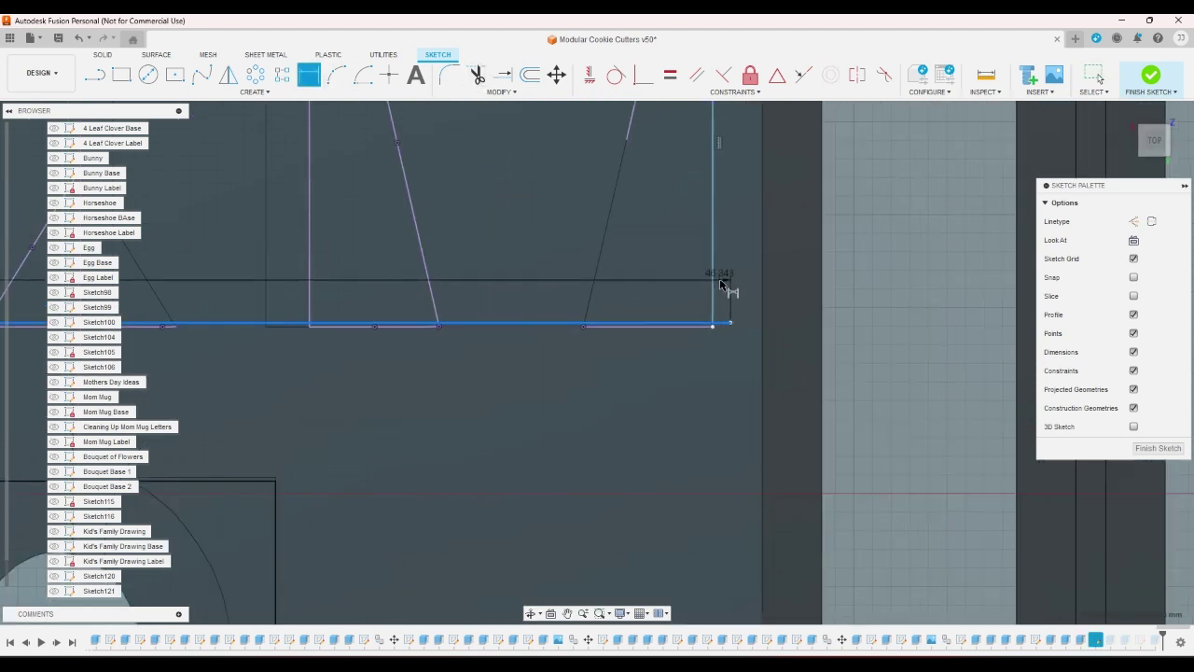
pyautogui.click(709, 328)
pyautogui.click(733, 346)
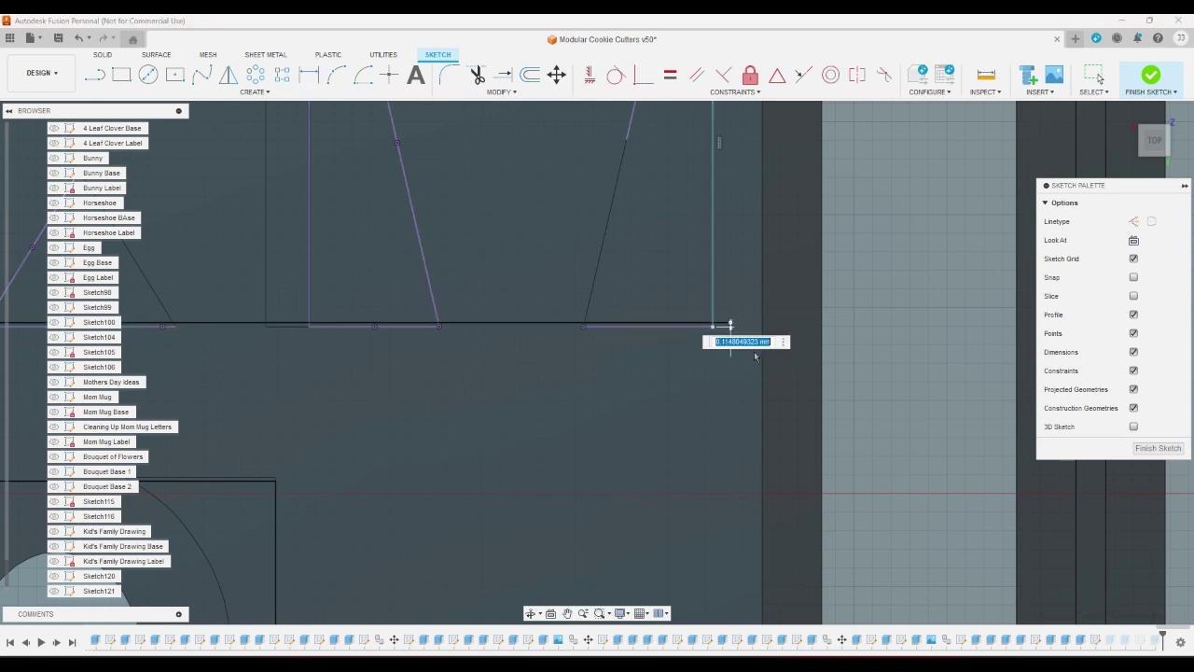
pyautogui.write('0')
pyautogui.press('Return')
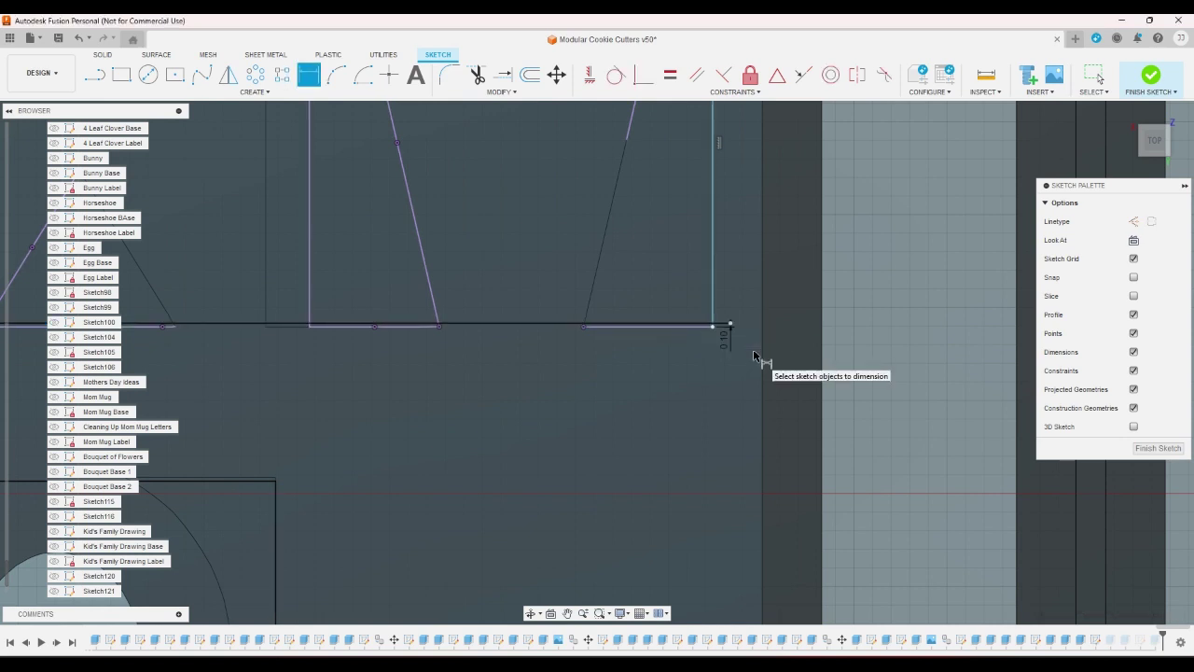
pyautogui.scroll(-2, 761, 359)
pyautogui.click(1137, 93)
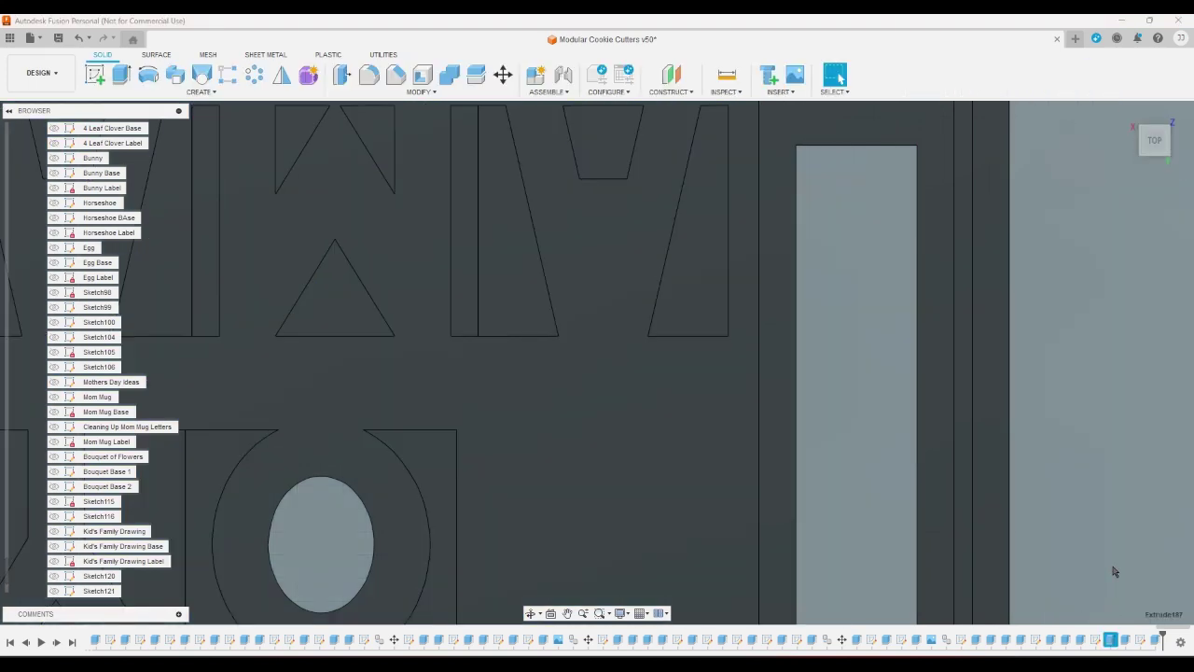
# Step: Edit the cut extrude around the label letters and add the thin sliver profiles between adjacent MAMA letter rectangles
pyautogui.doubleClick(1110, 639)
pyautogui.scroll(5, 475, 318)
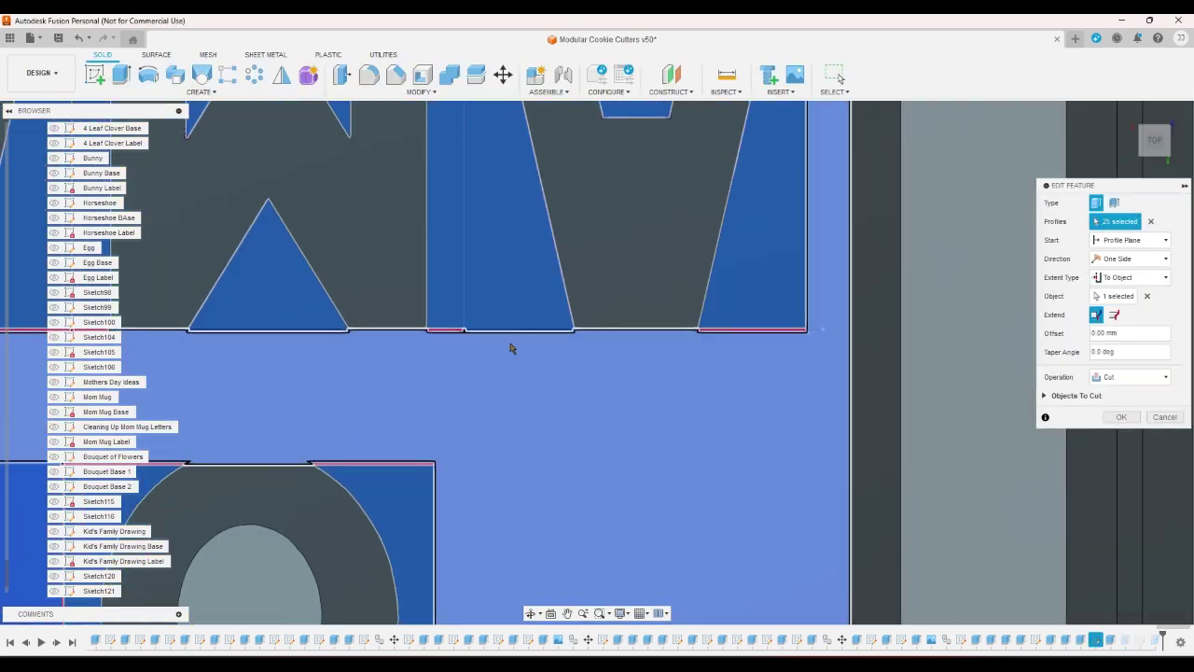
pyautogui.scroll(2, 416, 323)
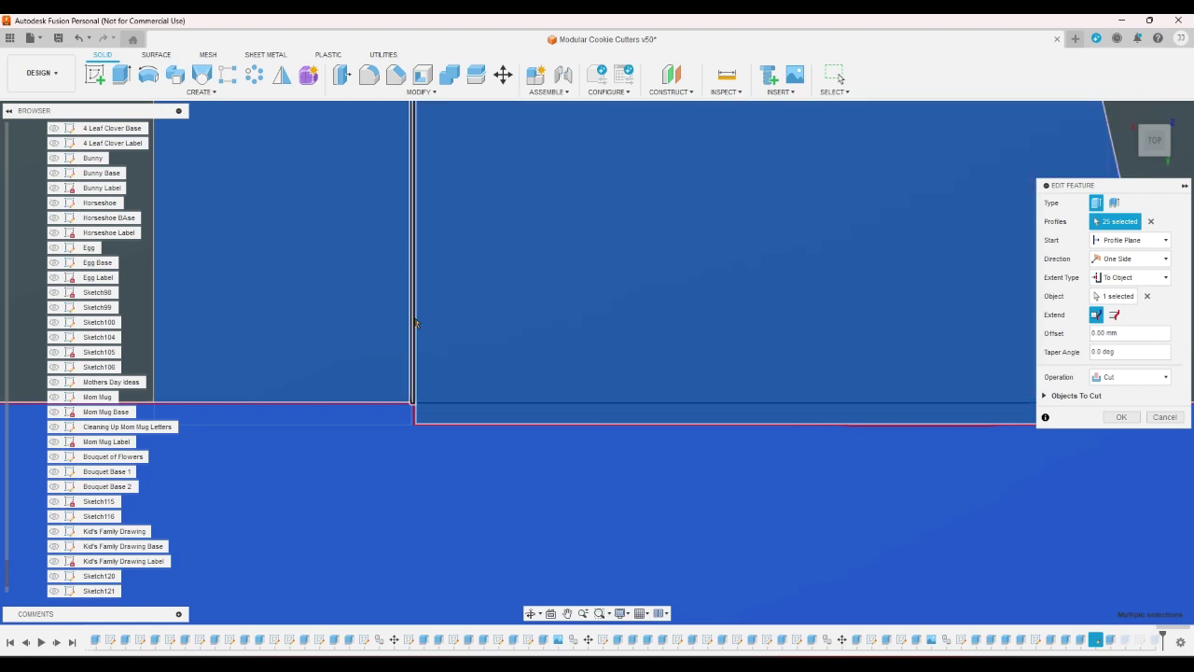
pyautogui.click(416, 323)
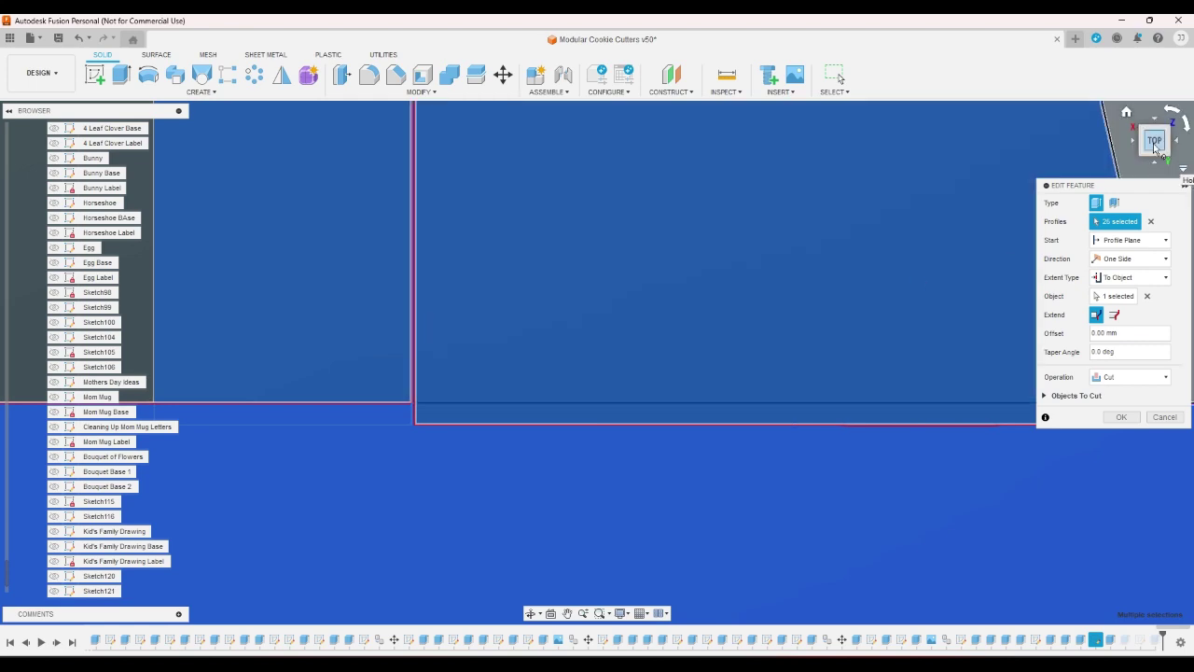
pyautogui.scroll(-5, 906, 269)
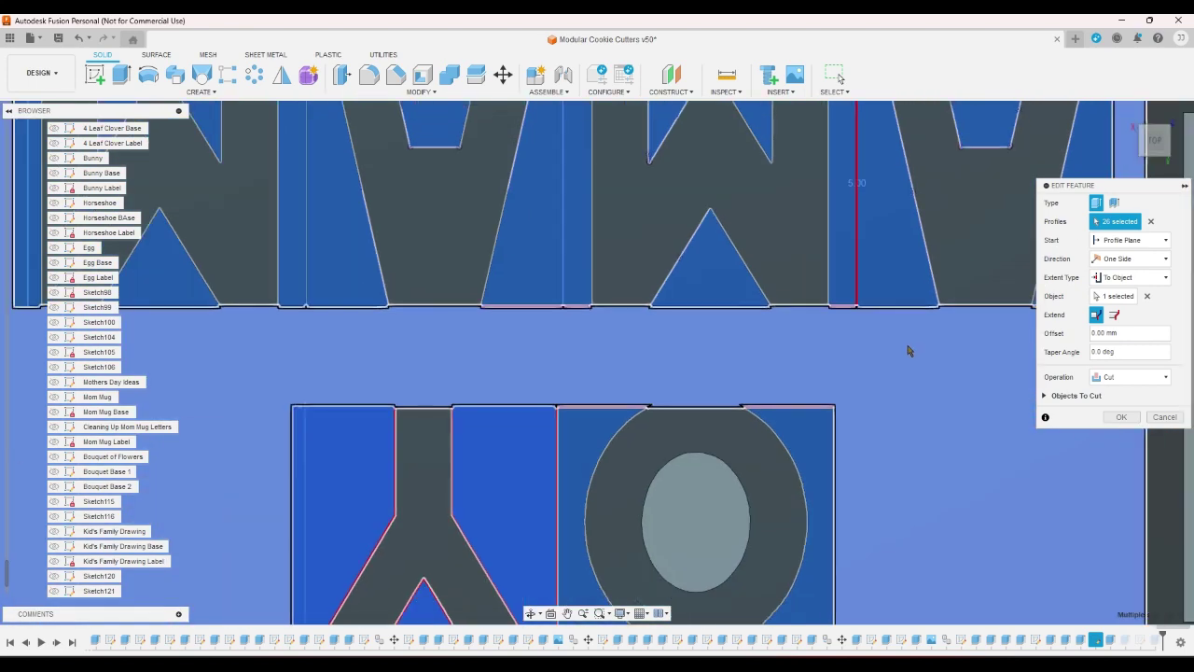
pyautogui.scroll(2, 619, 214)
pyautogui.scroll(5, 734, 364)
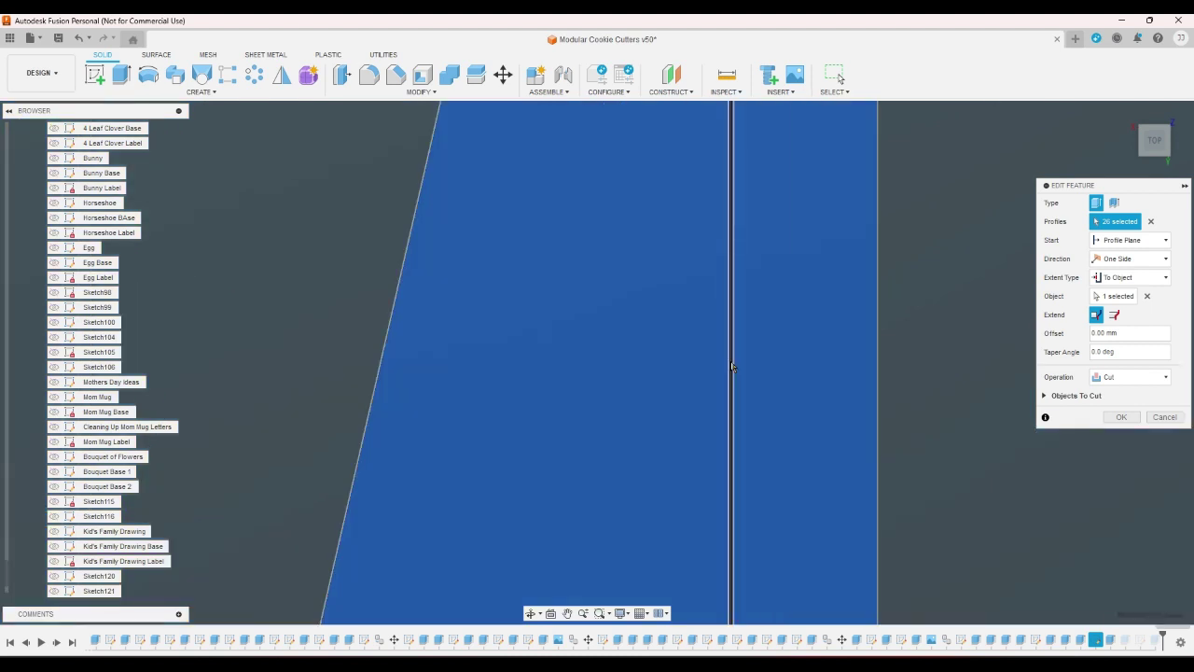
# Step: Add the remaining strip and thin sliver between the M and A to the cut's profiles, and apply the edit
pyautogui.scroll(-5, 763, 351)
pyautogui.scroll(4, 715, 339)
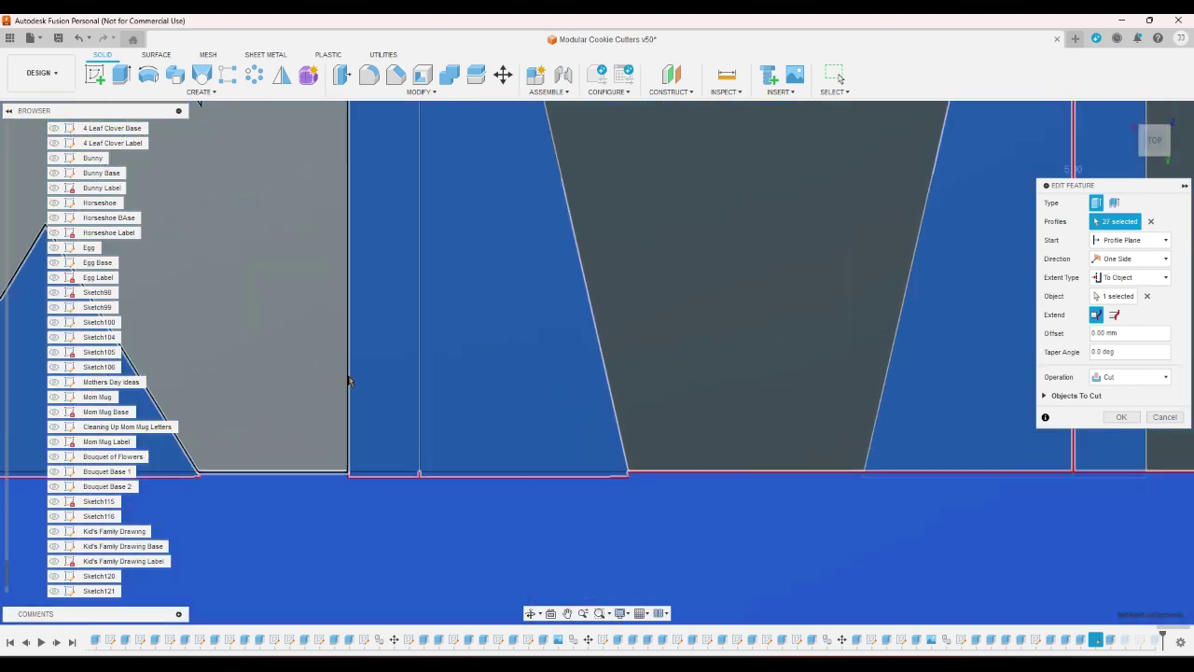
pyautogui.click(419, 399)
pyautogui.scroll(1, 421, 399)
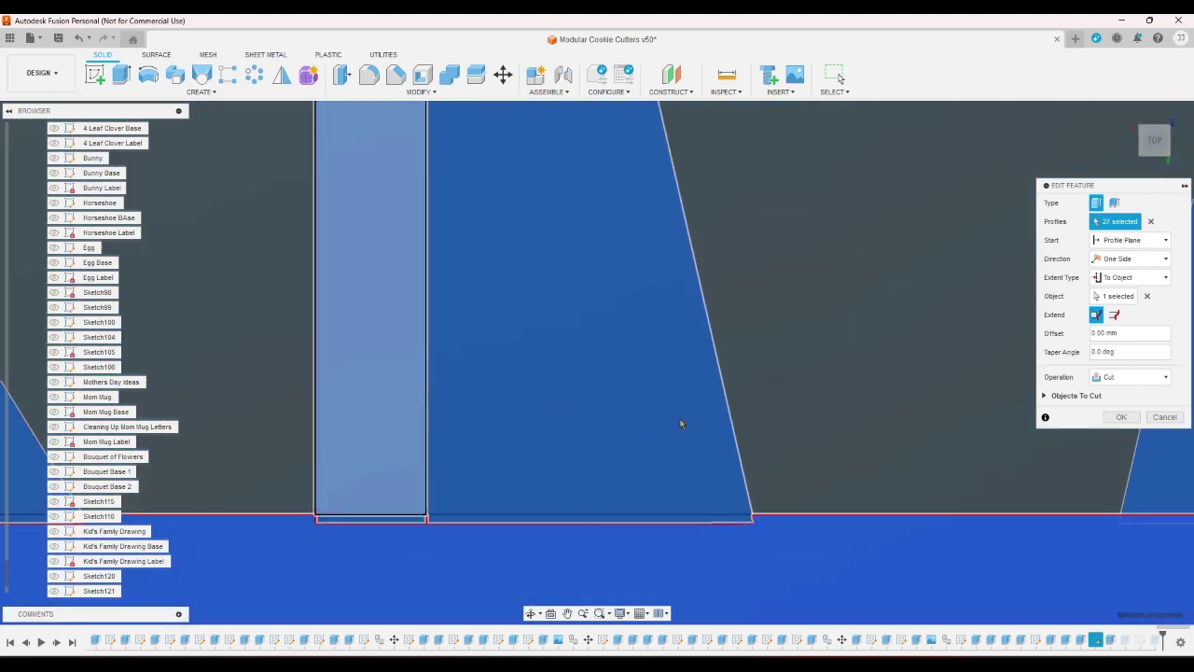
pyautogui.click(577, 412)
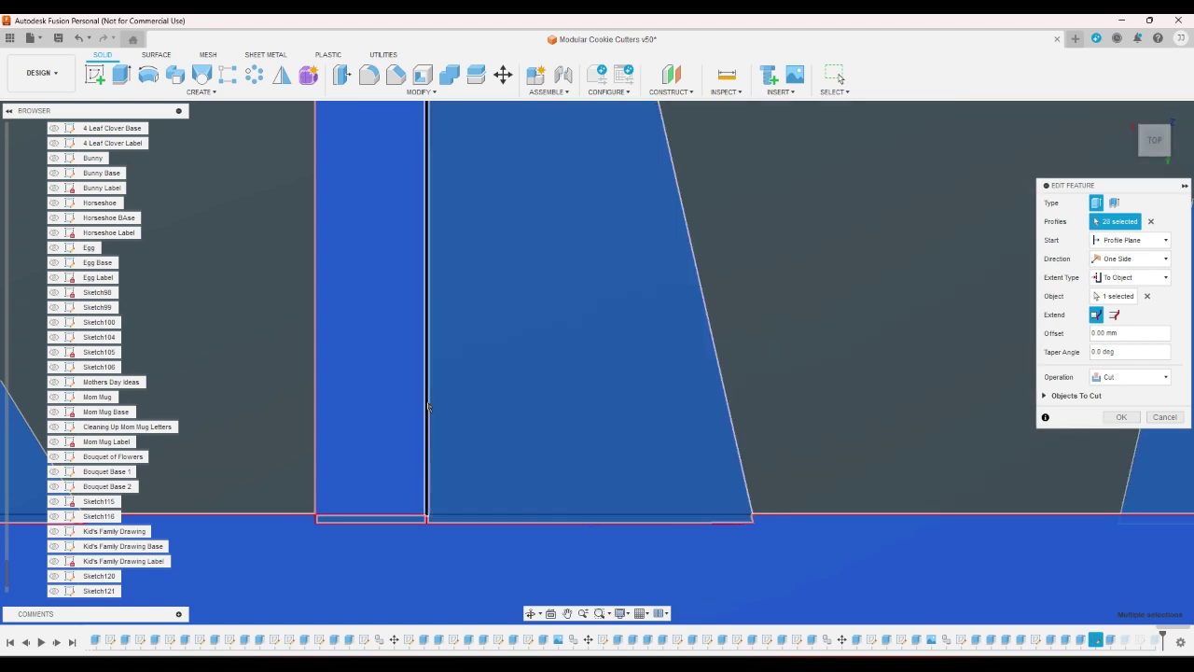
pyautogui.scroll(5, 448, 407)
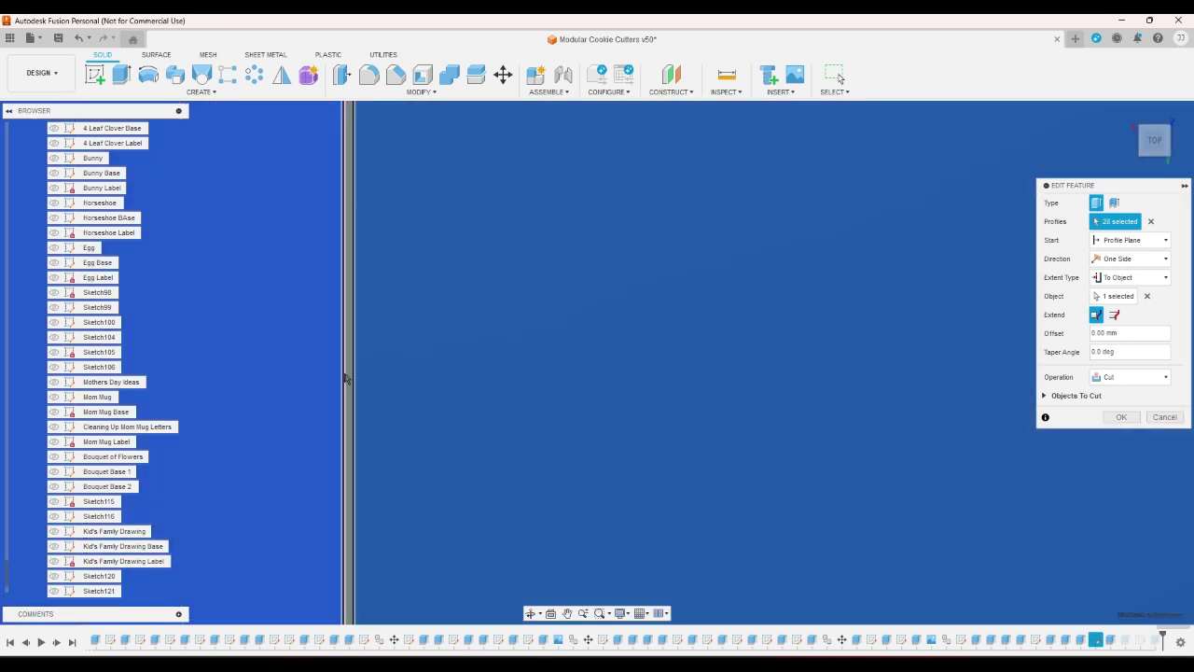
pyautogui.click(334, 379)
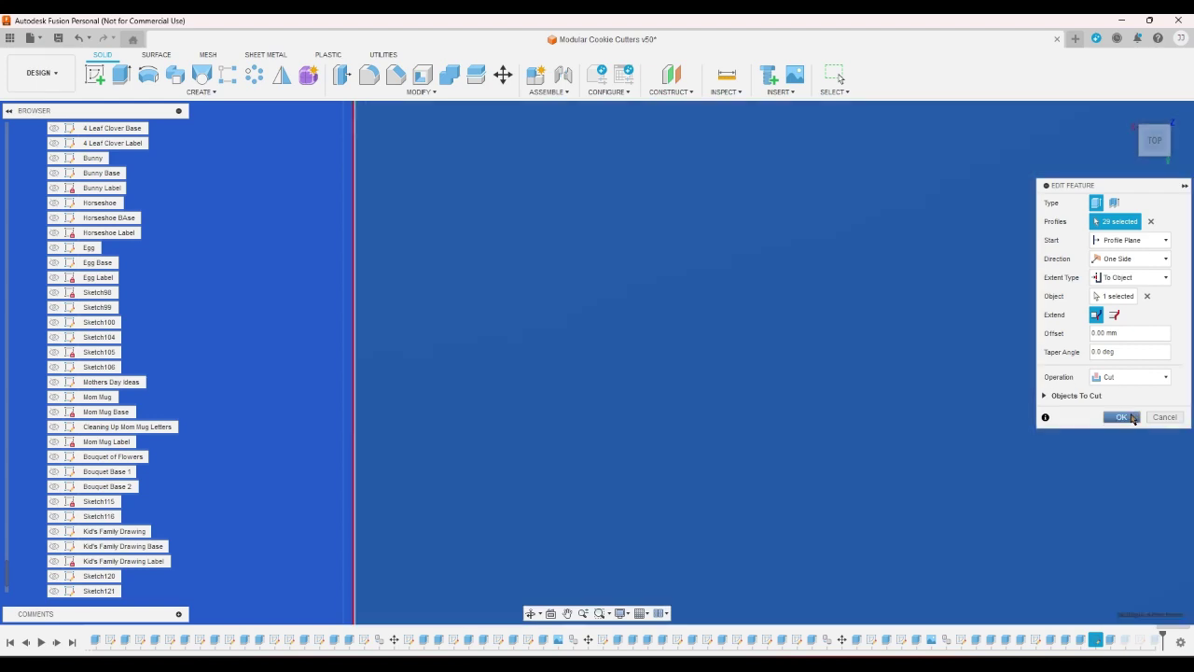
pyautogui.press('Return')
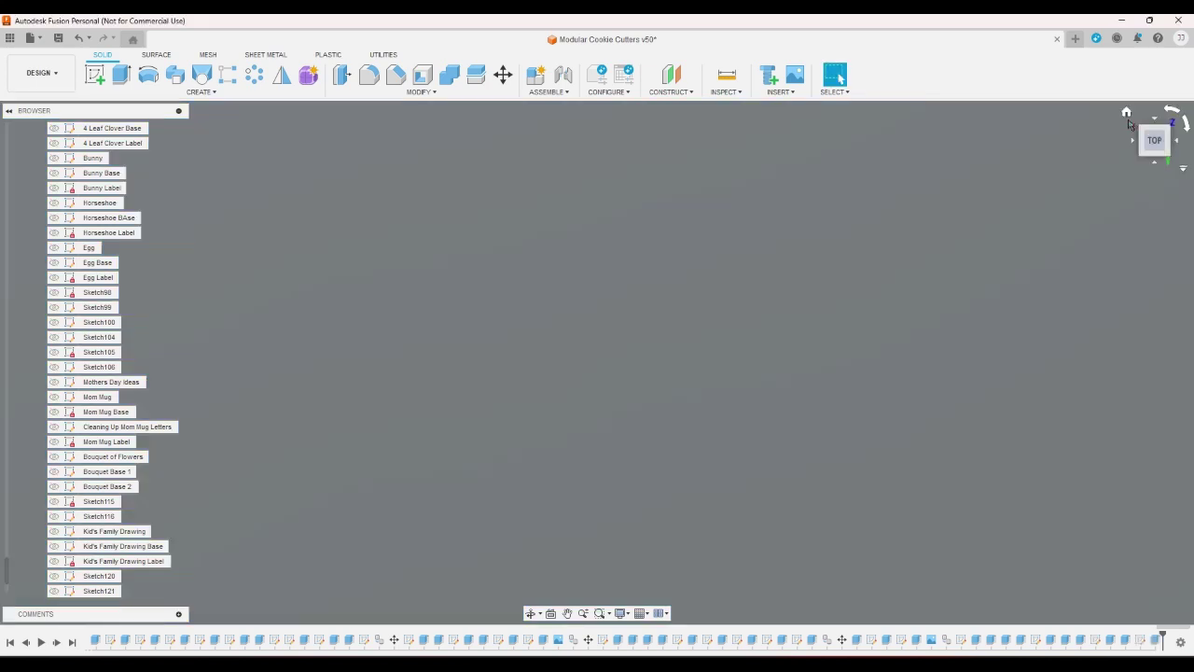
# Step: Inspect the YO MAMA letters and the whole cutter from the home, top, front and bottom views
pyautogui.click(1127, 113)
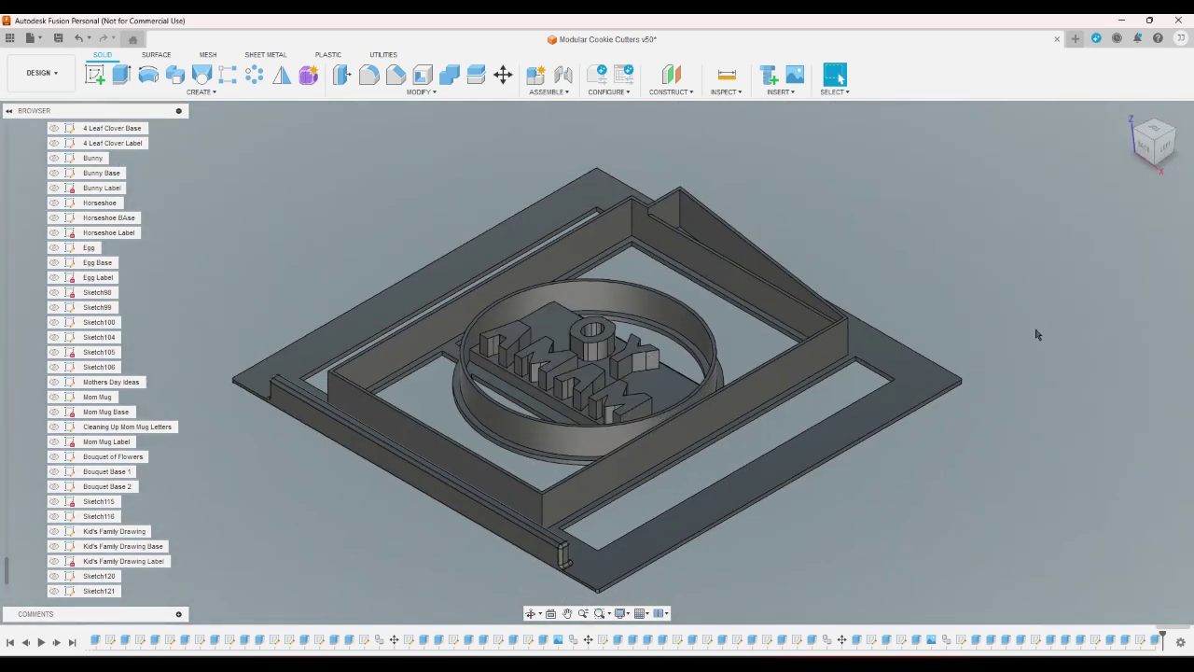
pyautogui.click(1155, 130)
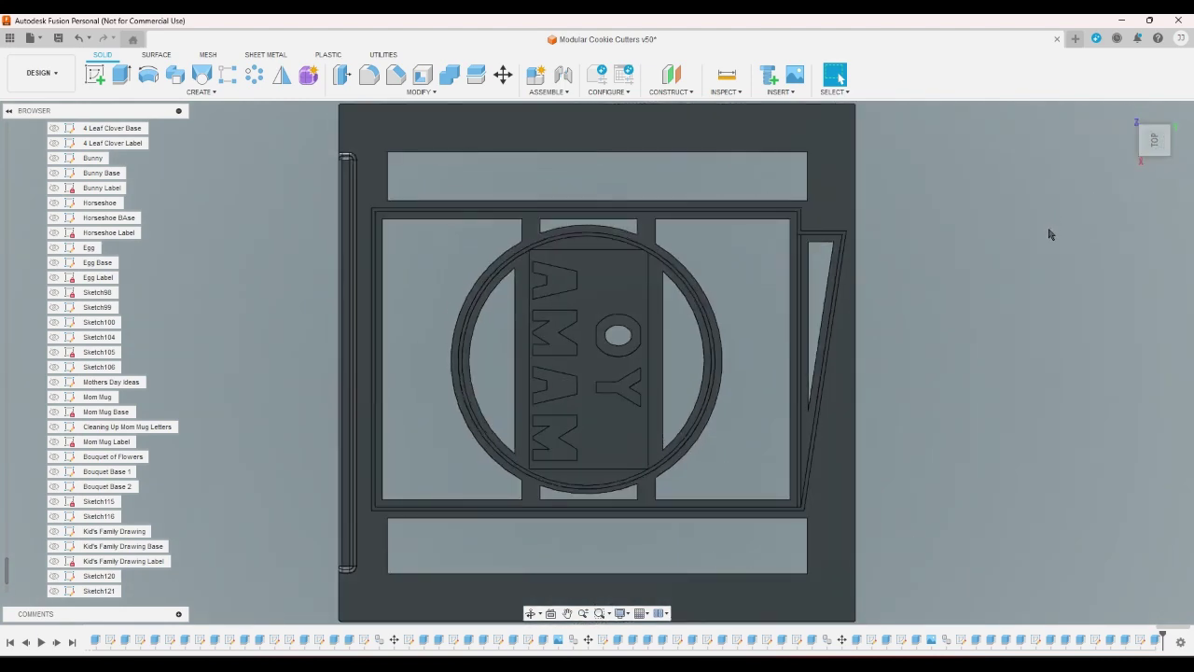
pyautogui.click(1182, 147)
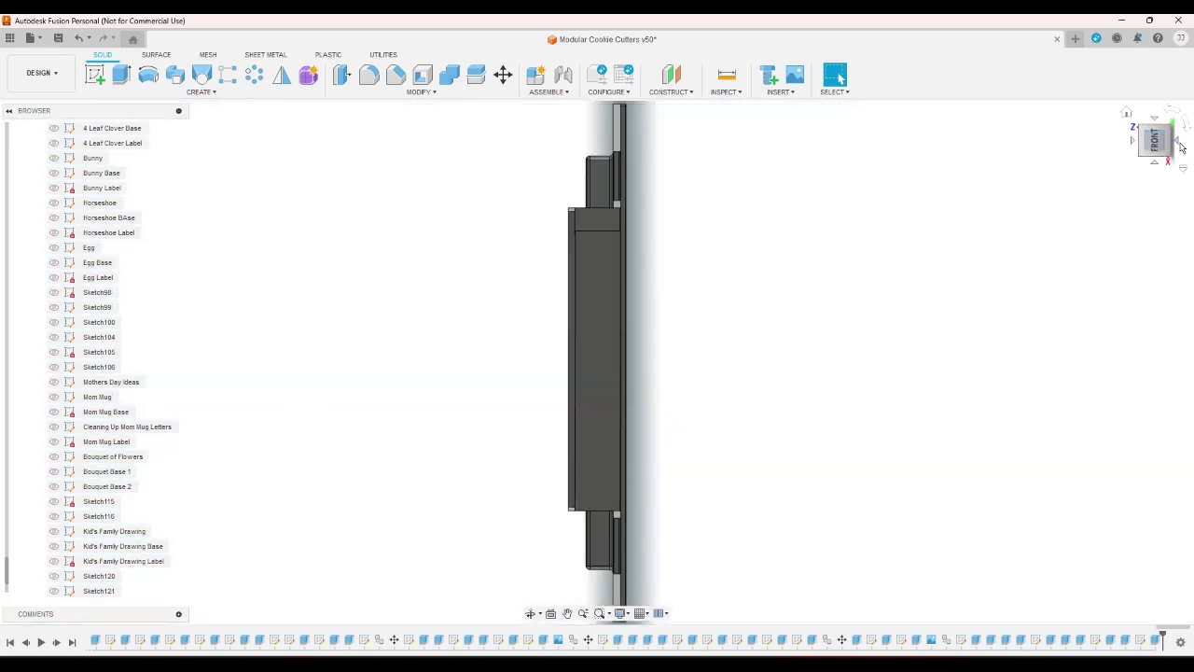
pyautogui.click(1187, 131)
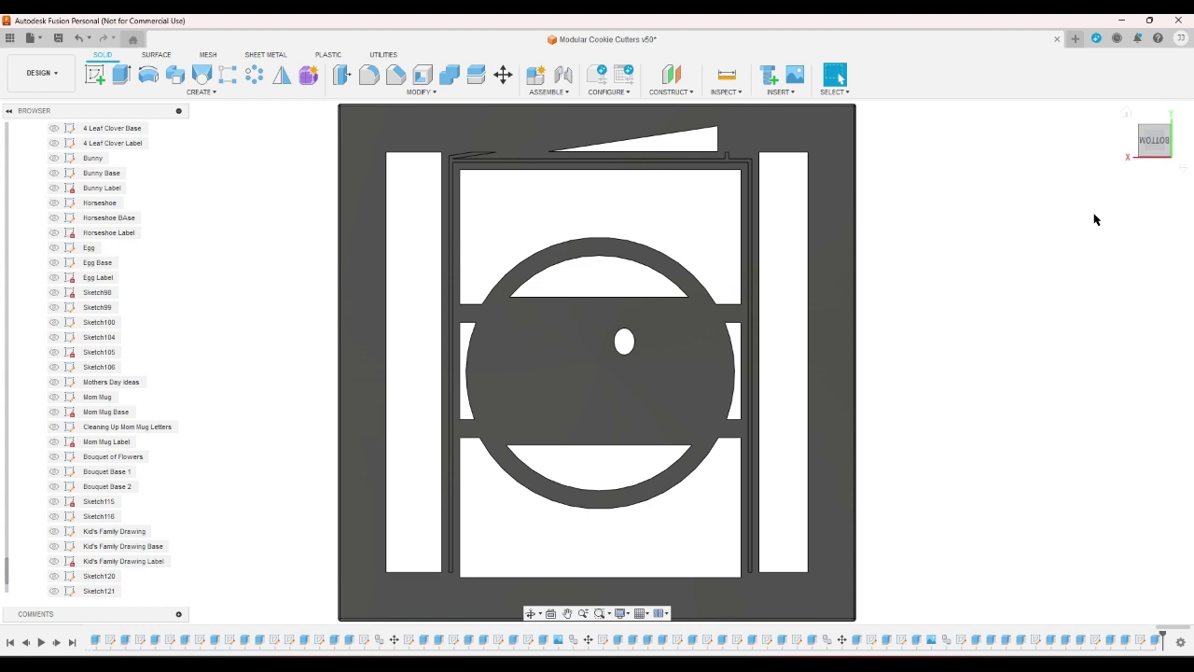
pyautogui.scroll(10, 771, 440)
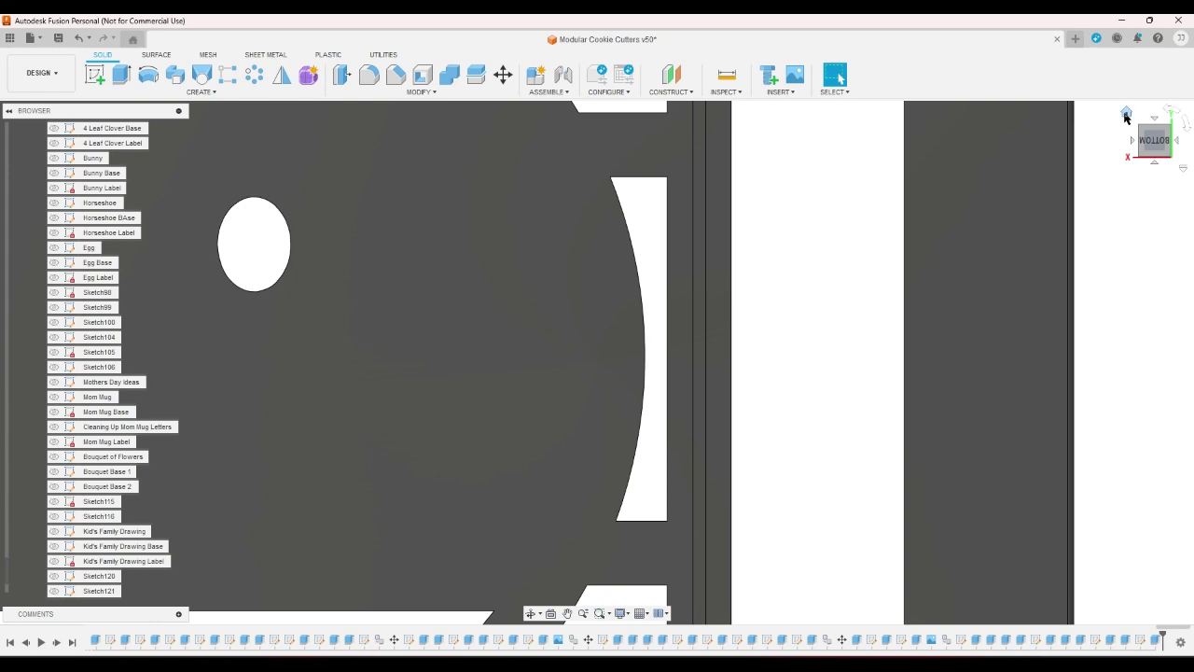
pyautogui.click(1128, 113)
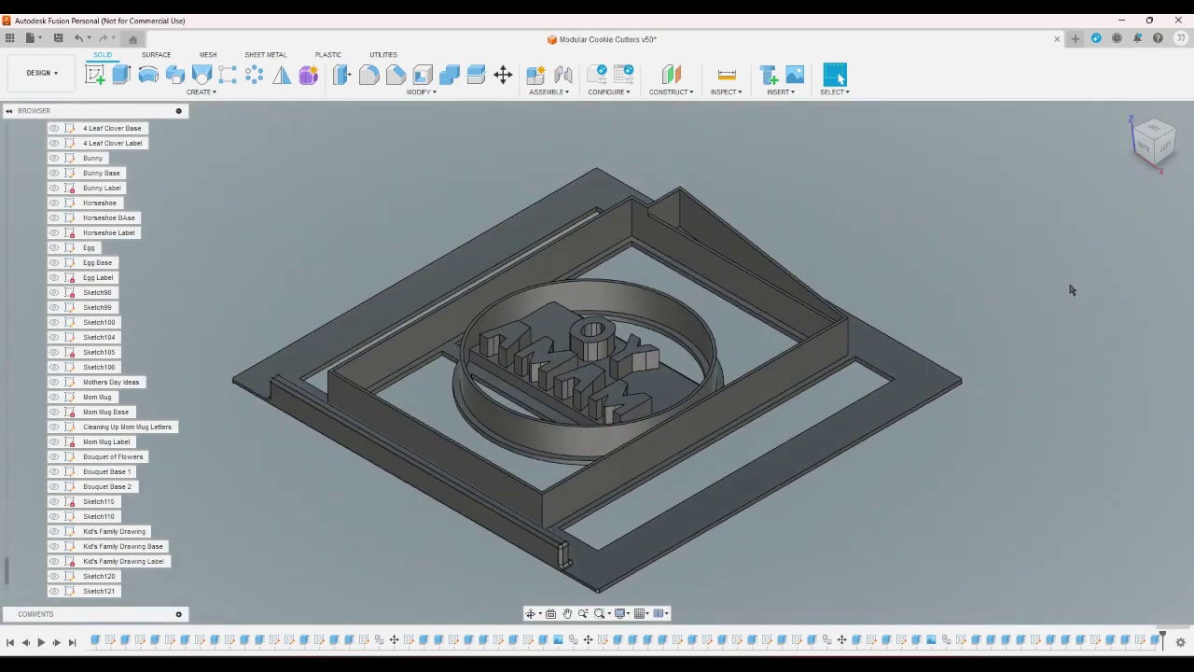
# Step: Examine the plate's underside near the mug handle, checking its bottom face and the recessed groove face beneath the mug wall
pyautogui.click(1167, 160)
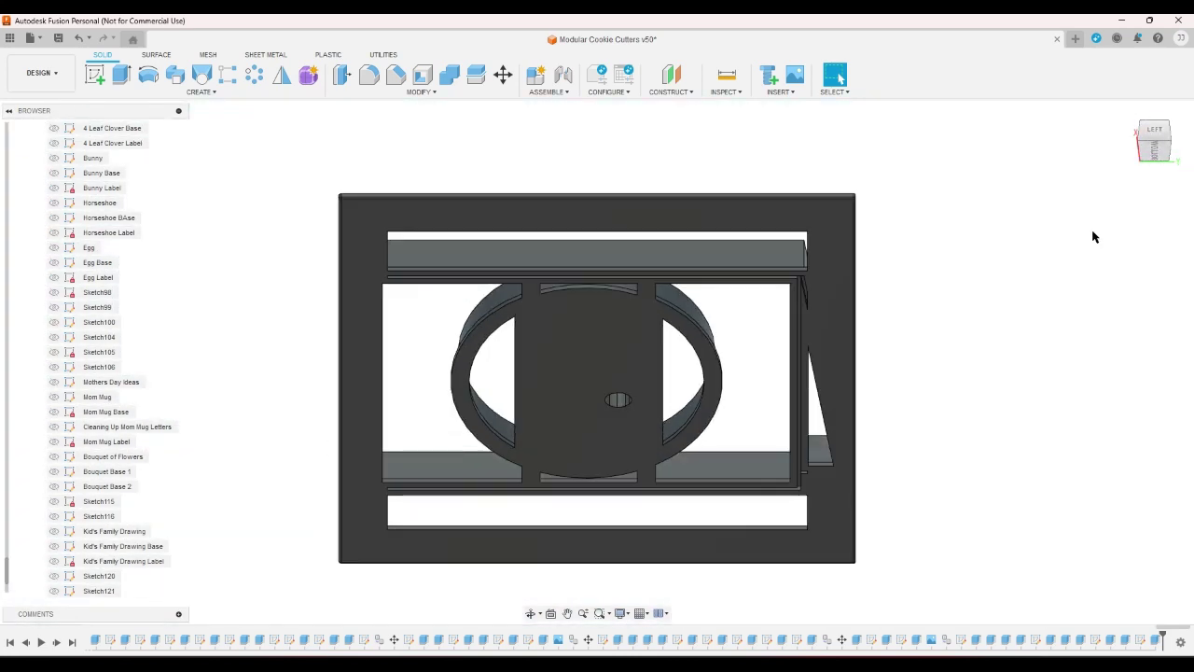
pyautogui.scroll(8, 910, 287)
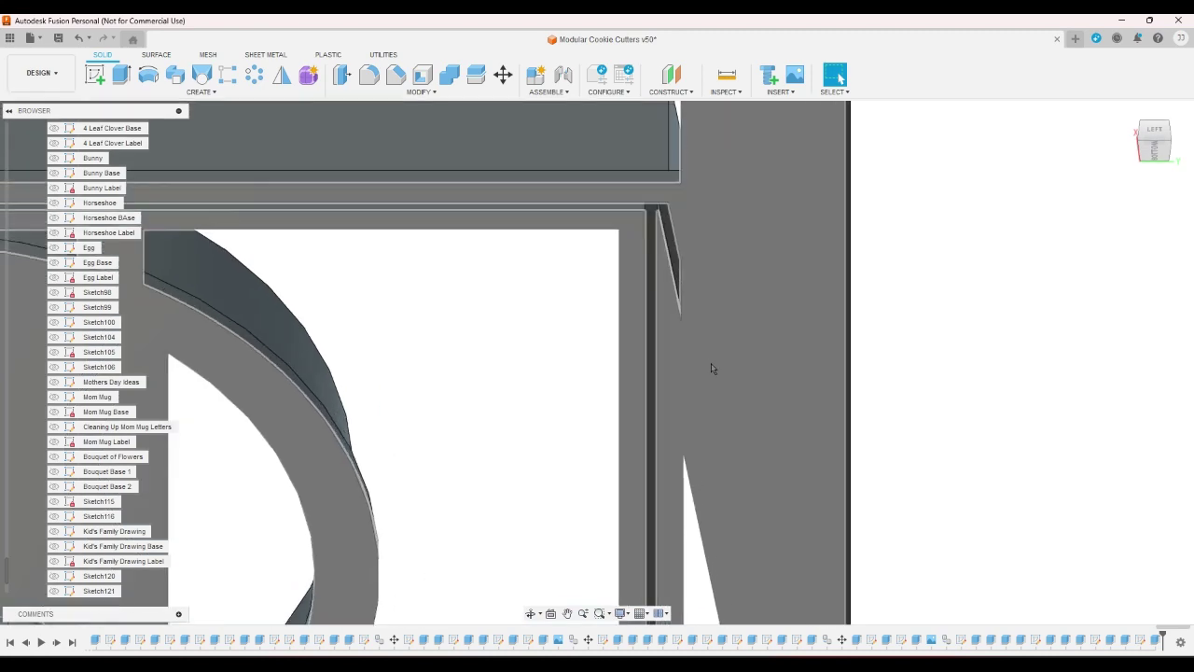
pyautogui.click(828, 315)
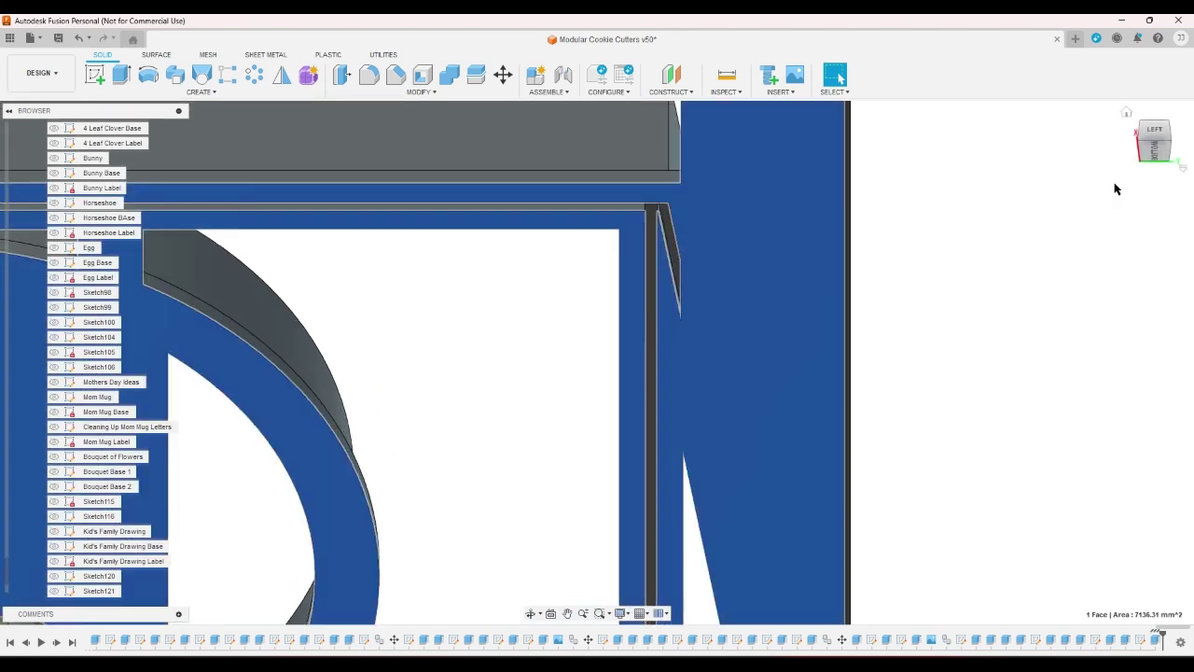
pyautogui.click(1156, 152)
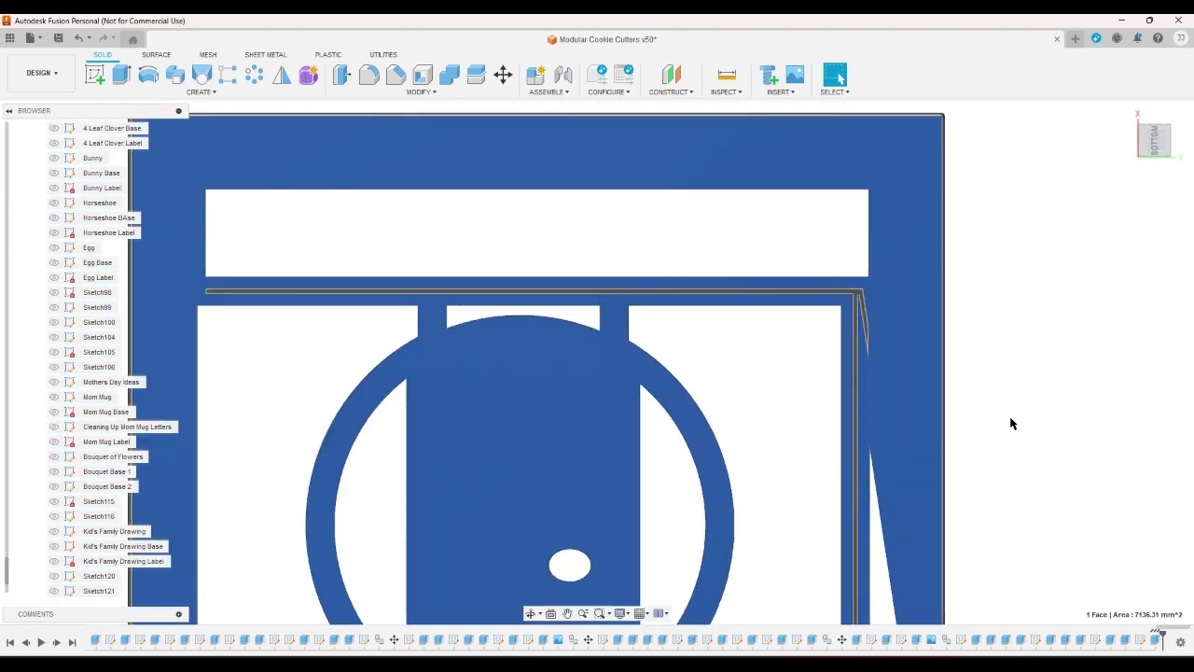
pyautogui.click(1011, 423)
pyautogui.scroll(10, 903, 399)
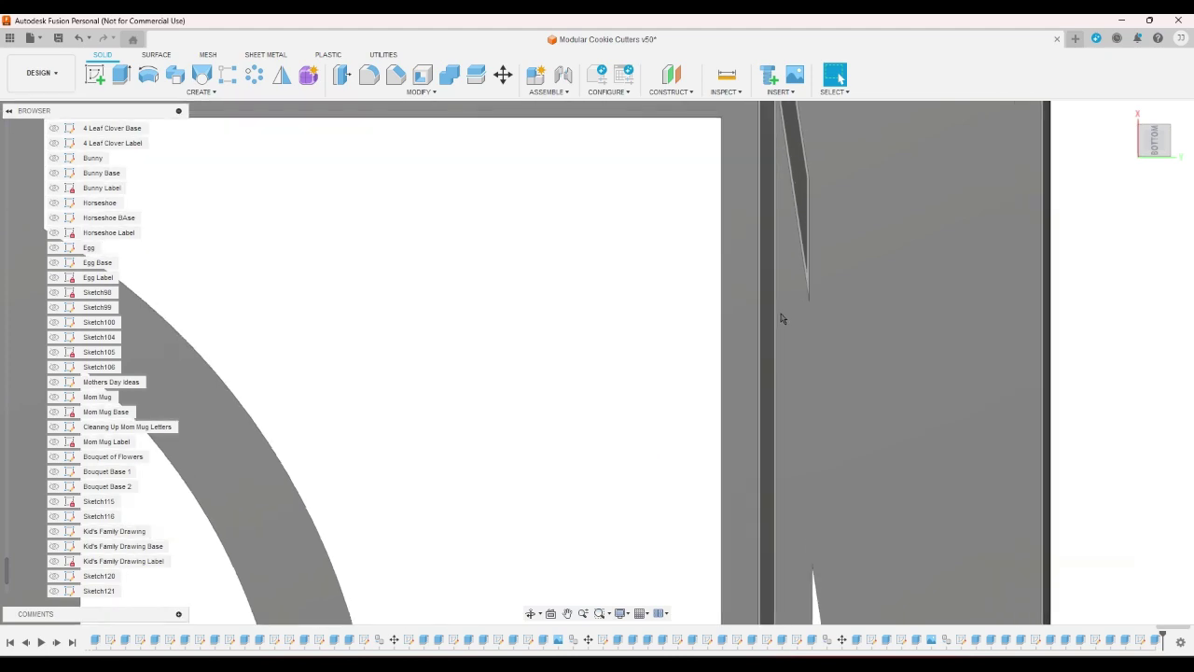
pyautogui.click(763, 311)
pyautogui.scroll(-6, 871, 338)
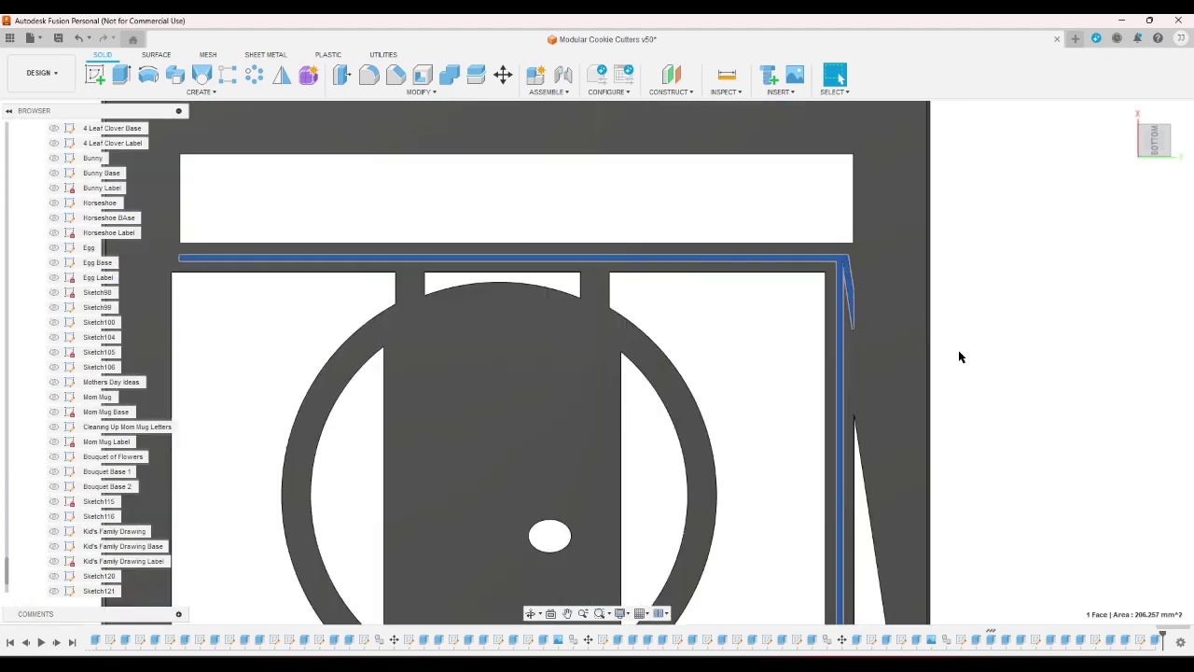
# Step: Inspect the cutter's walls, letters and underside from the home, top and angled bottom views, toggling the Cutter Base (24) body's visibility
pyautogui.click(1127, 115)
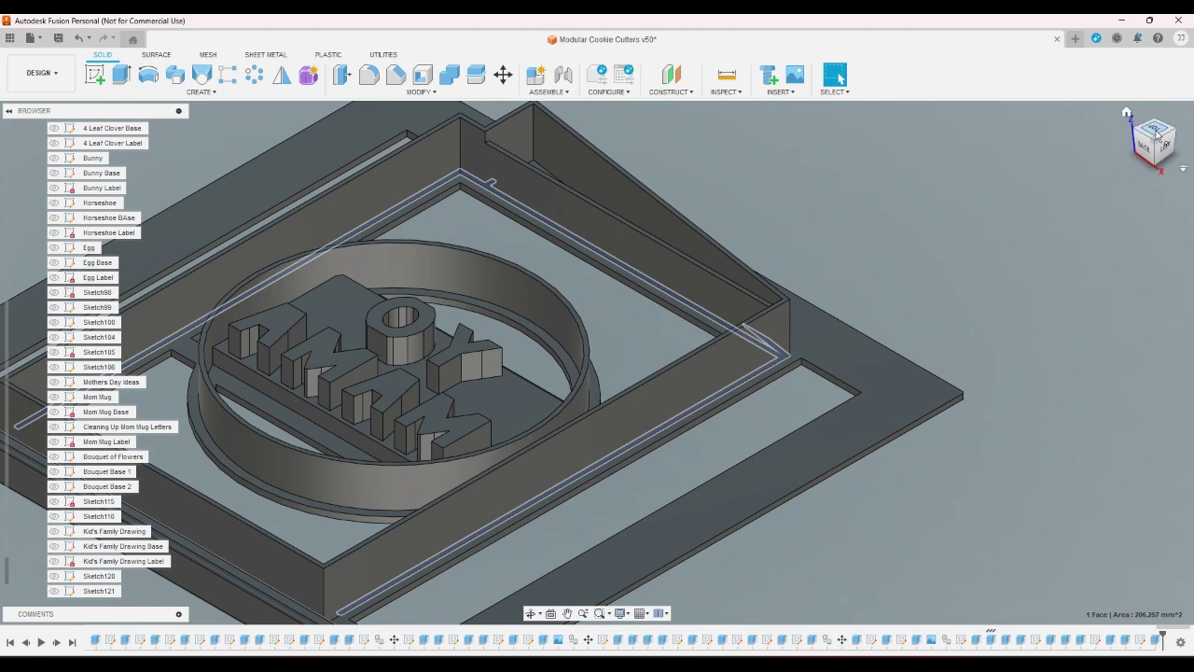
pyautogui.click(1157, 131)
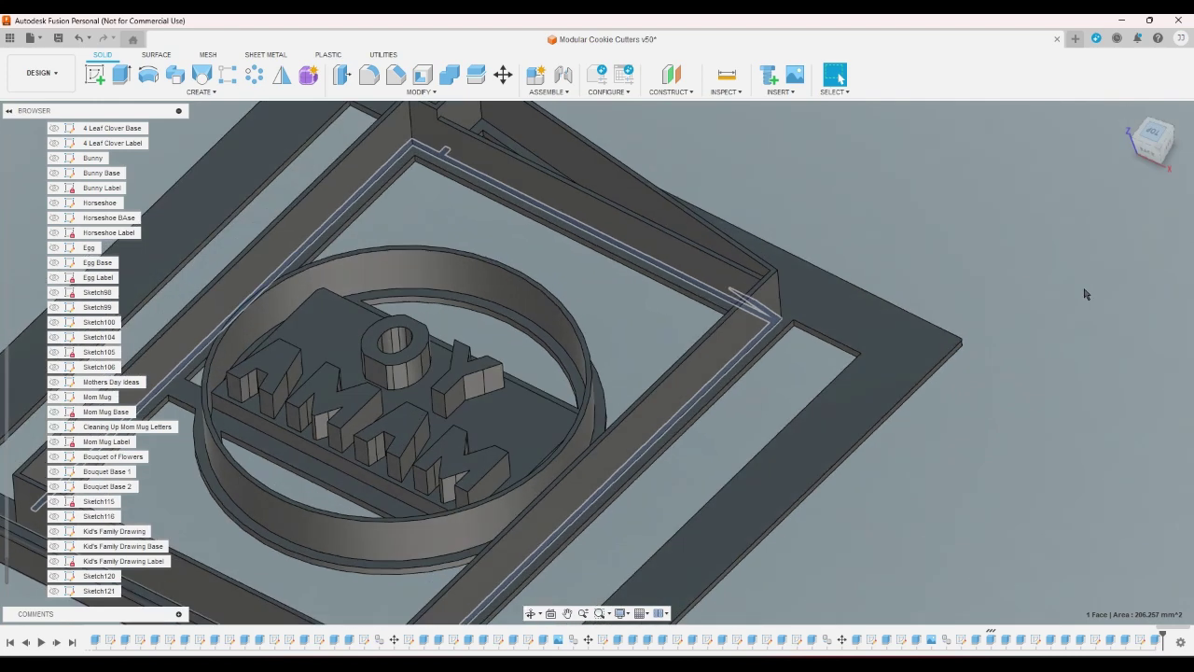
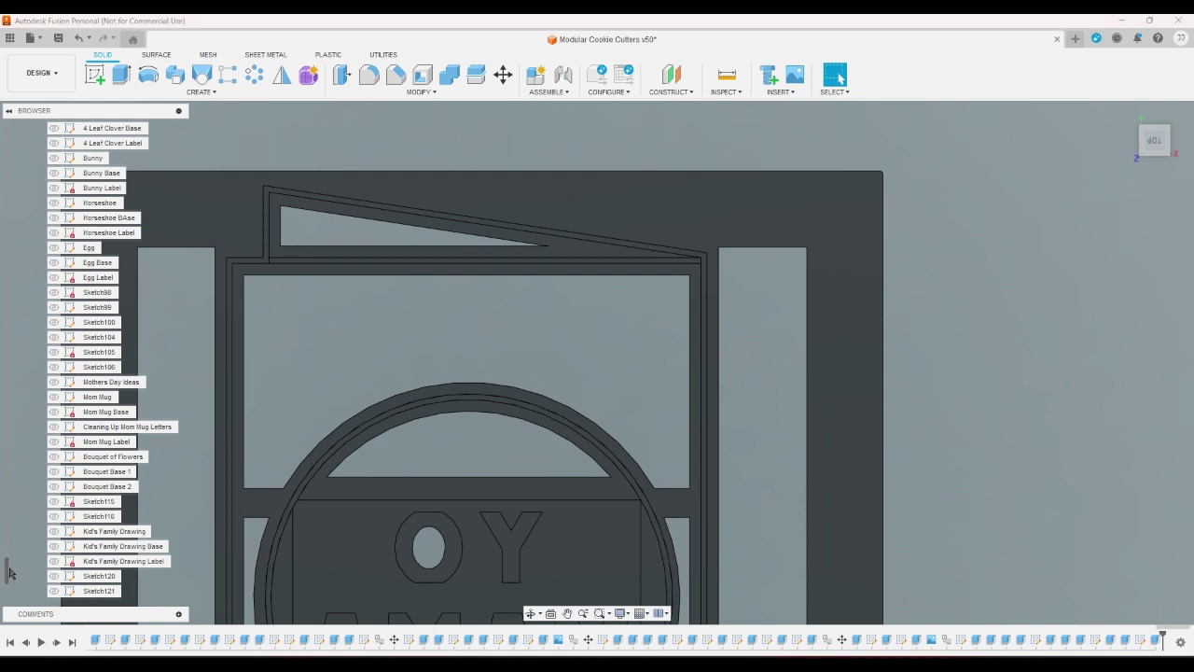
pyautogui.moveTo(7, 571); pyautogui.dragTo(3, 265)
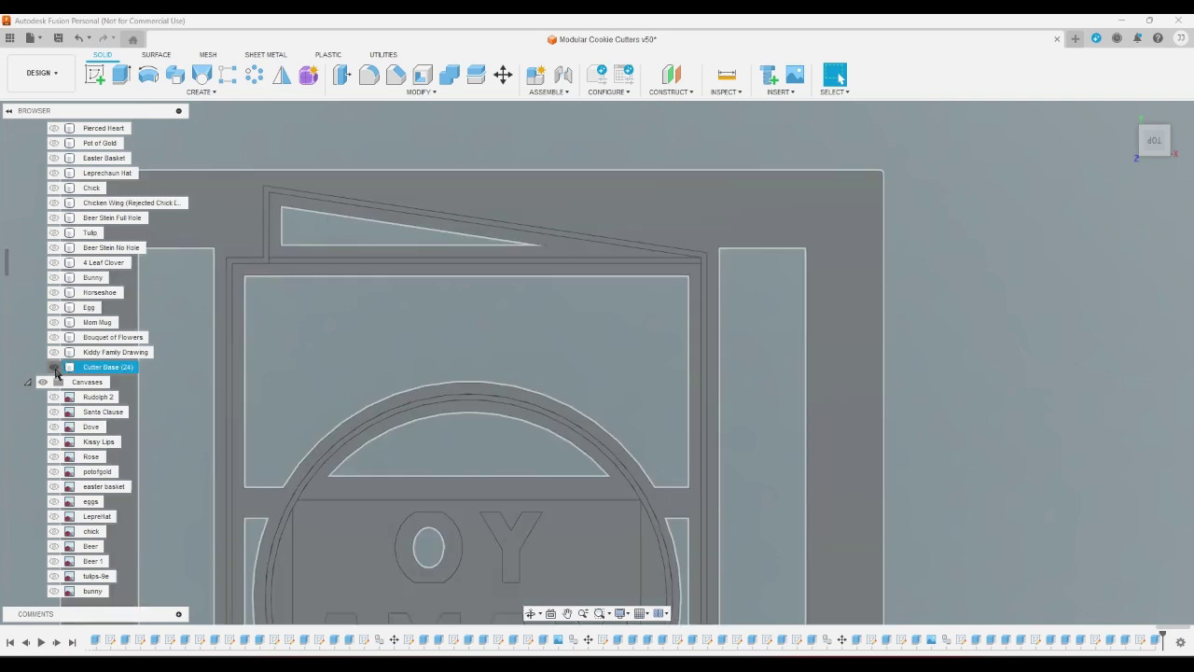
pyautogui.click(56, 369)
pyautogui.click(56, 370)
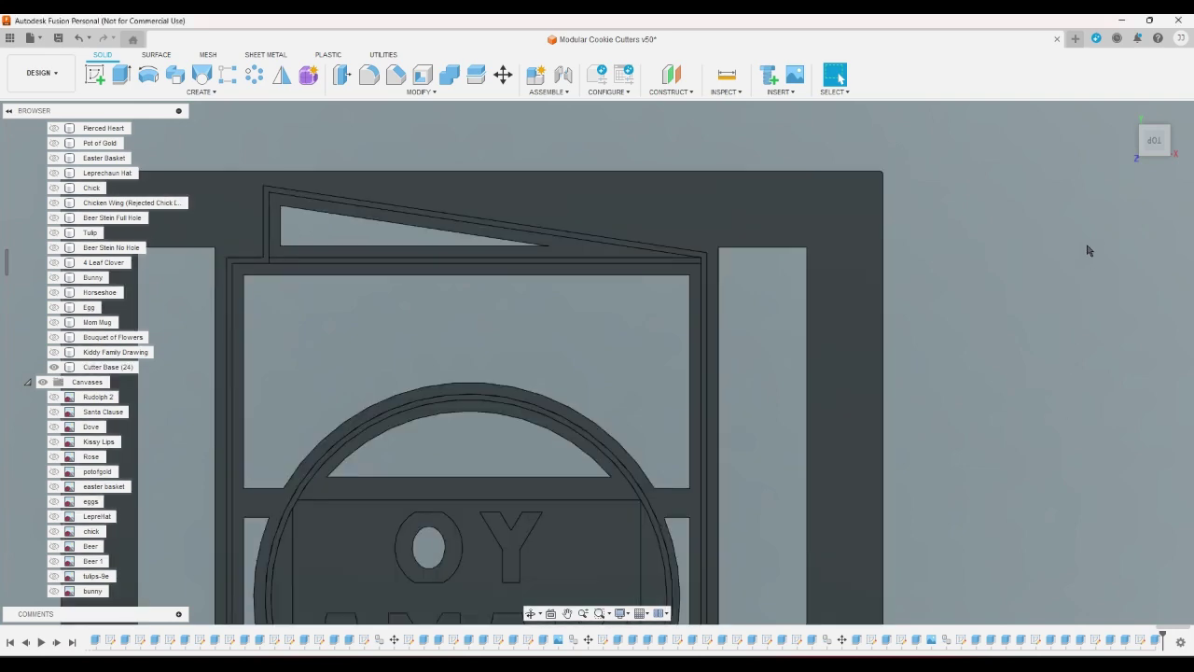
pyautogui.click(1164, 137)
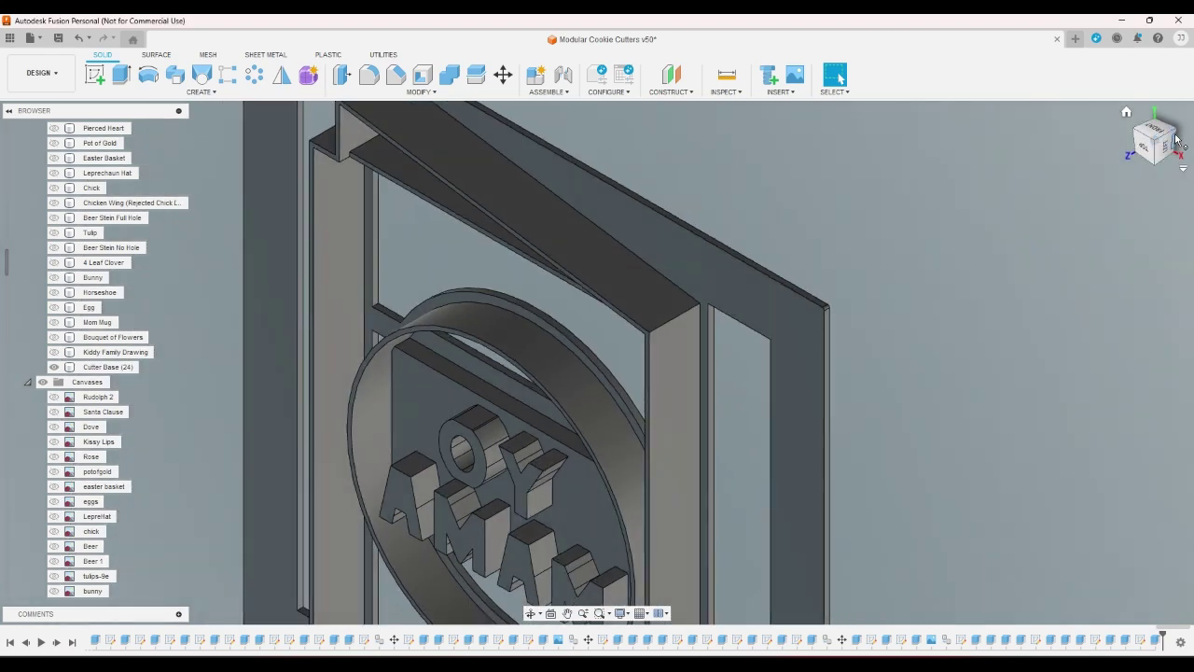
pyautogui.click(1176, 139)
pyautogui.scroll(5, 608, 121)
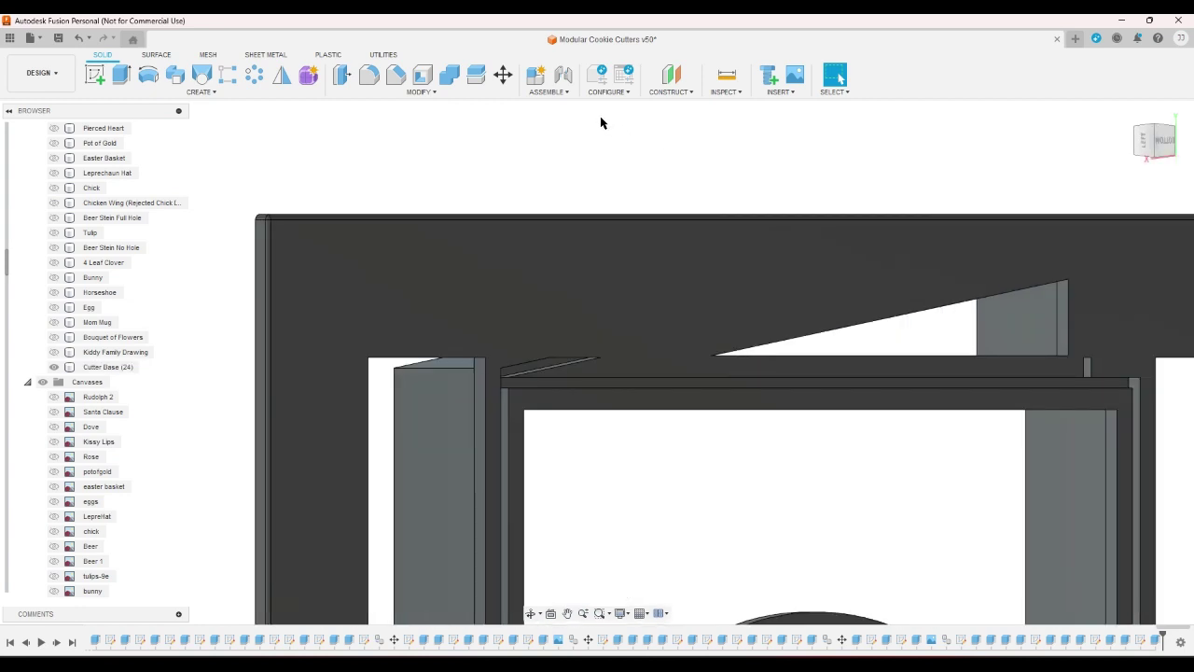
pyautogui.scroll(-6, 851, 379)
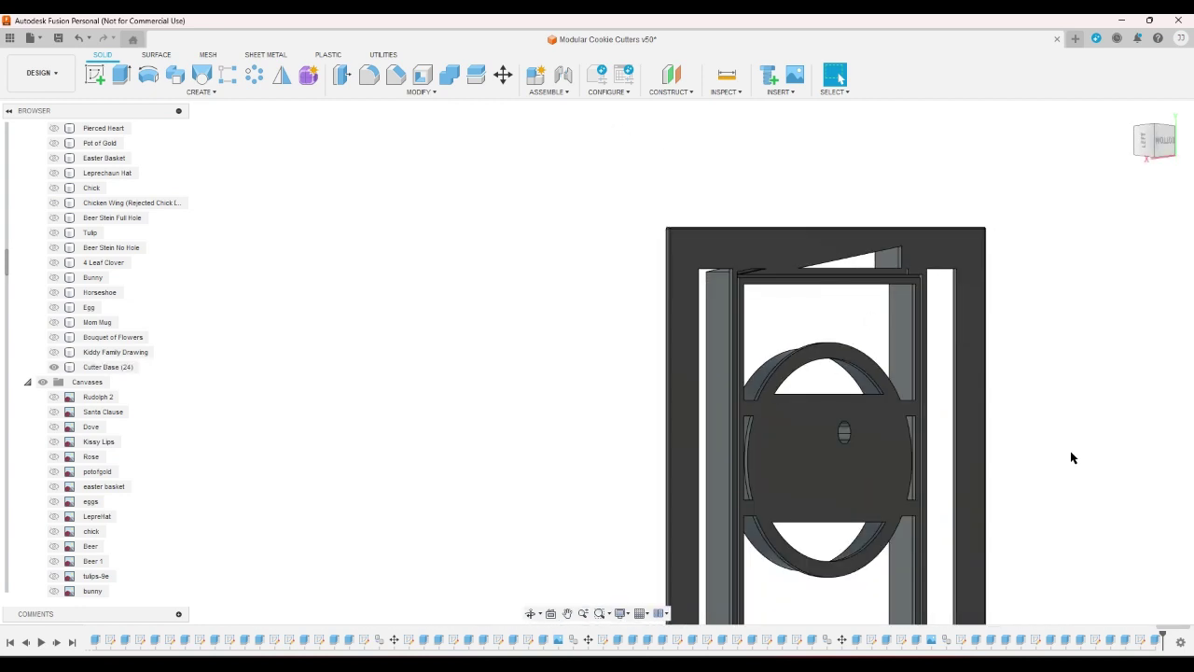
# Step: Edit the join extrude of the mug's base frame and add the unselected wall strips at the corner where the slanted edge meets the frame
pyautogui.click(1034, 640)
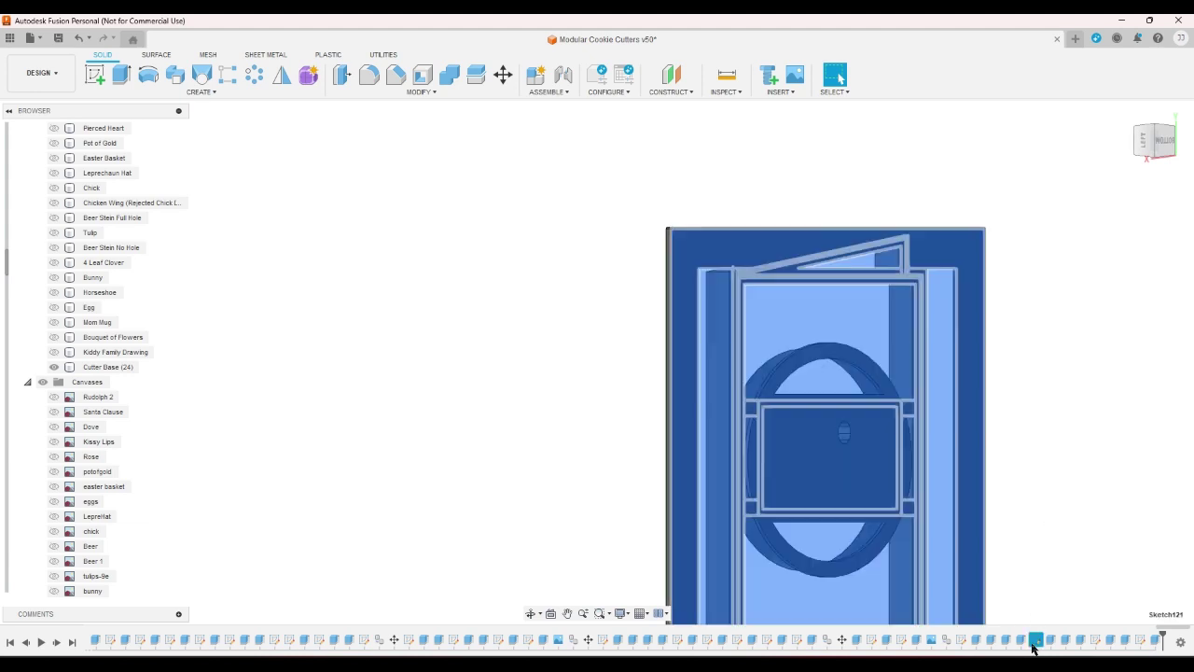
pyautogui.click(1050, 550)
pyautogui.click(1052, 641)
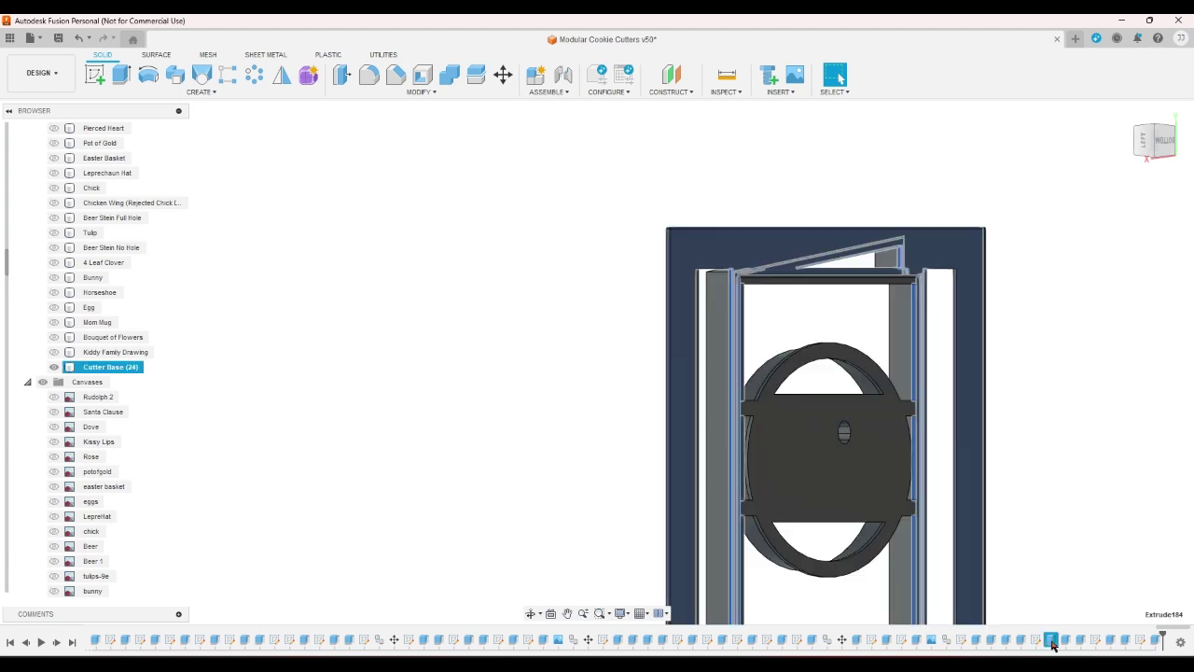
pyautogui.click(1057, 591)
pyautogui.doubleClick(1052, 641)
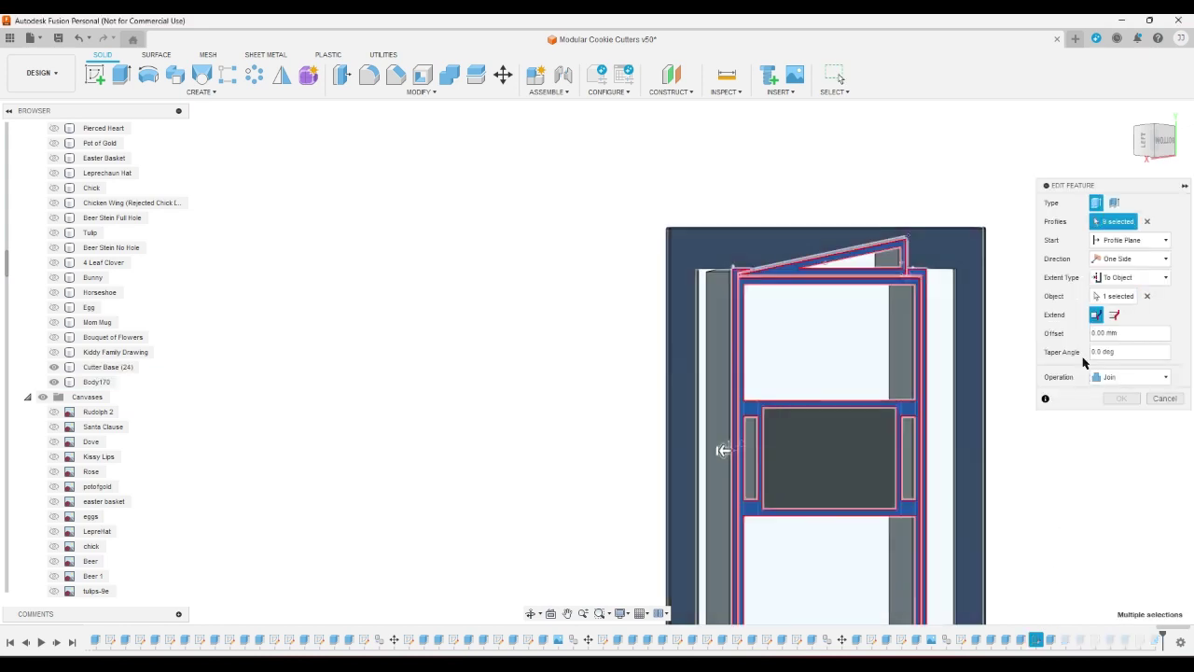
pyautogui.click(1164, 144)
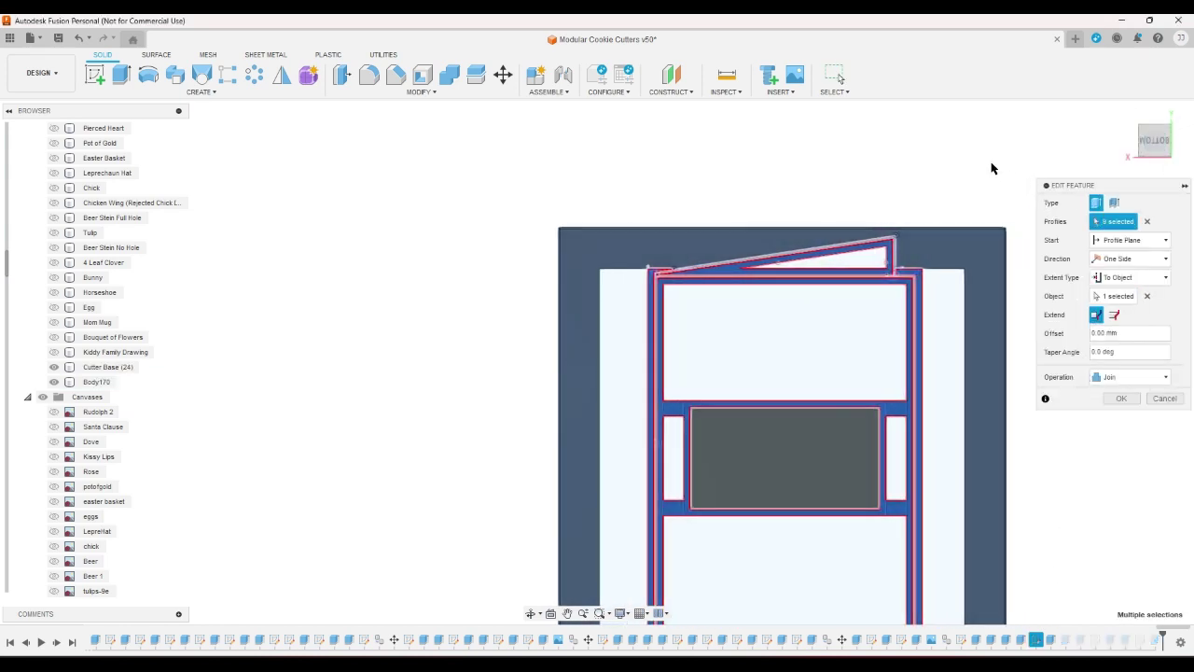
pyautogui.scroll(5, 702, 210)
pyautogui.scroll(2, 607, 312)
pyautogui.click(566, 385)
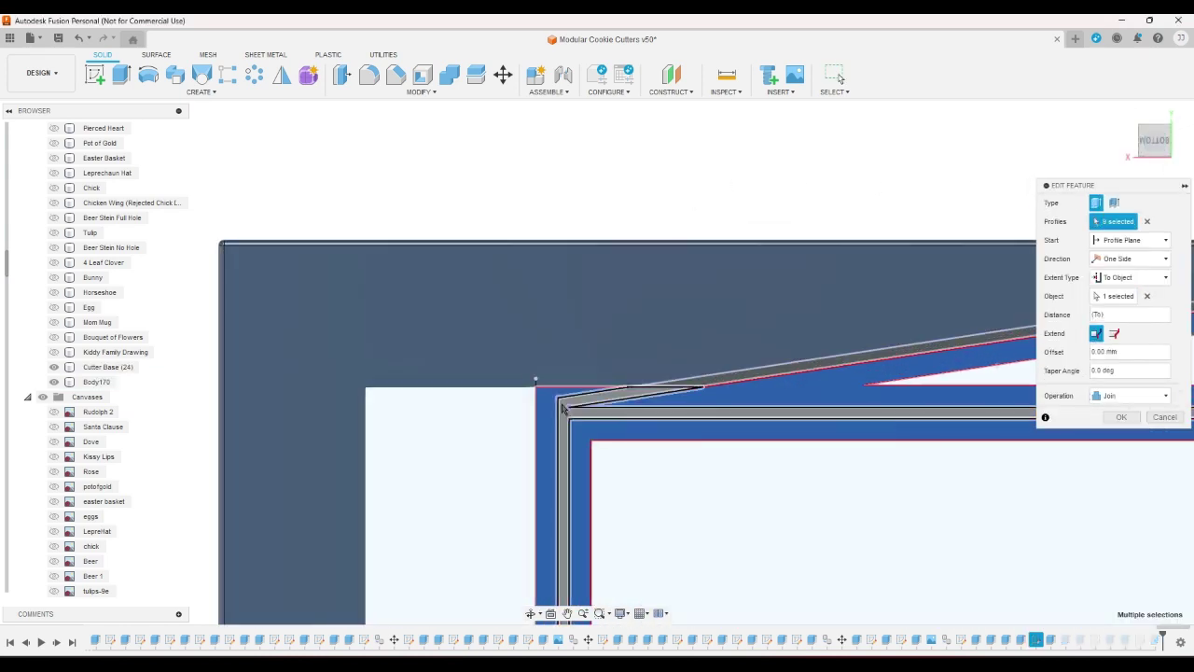
pyautogui.click(739, 382)
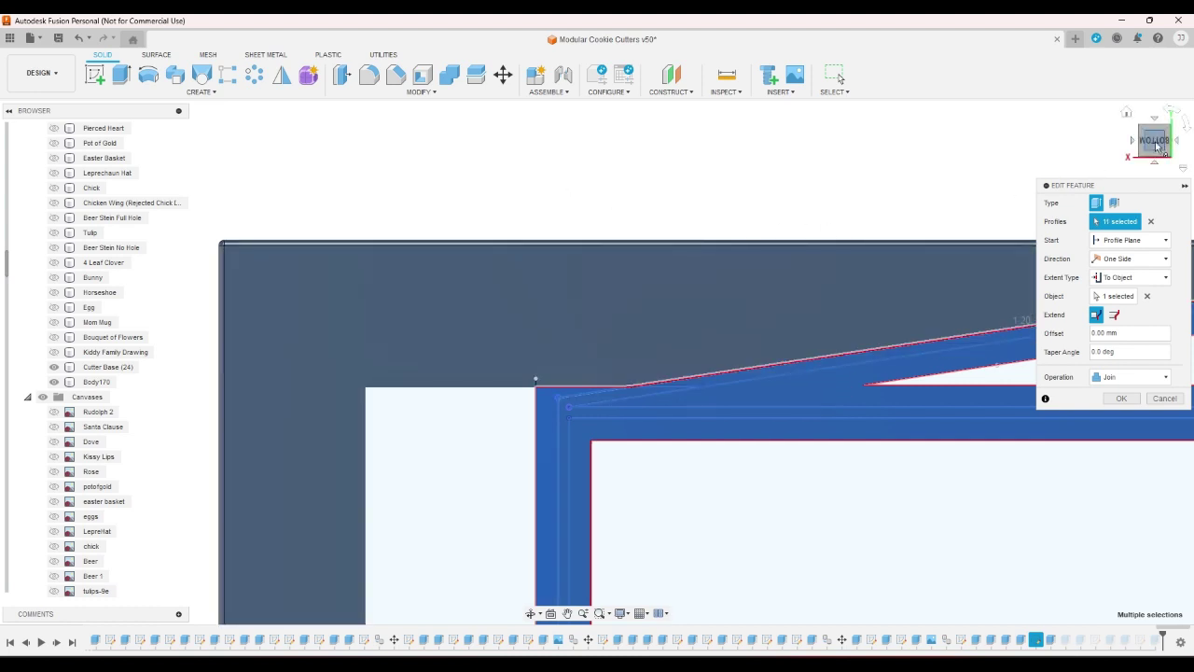
# Step: Add the central label rectangle and the remaining side wall strip to the base extrude's profiles, and apply the edit
pyautogui.scroll(-1, 744, 216)
pyautogui.scroll(-6, 280, 274)
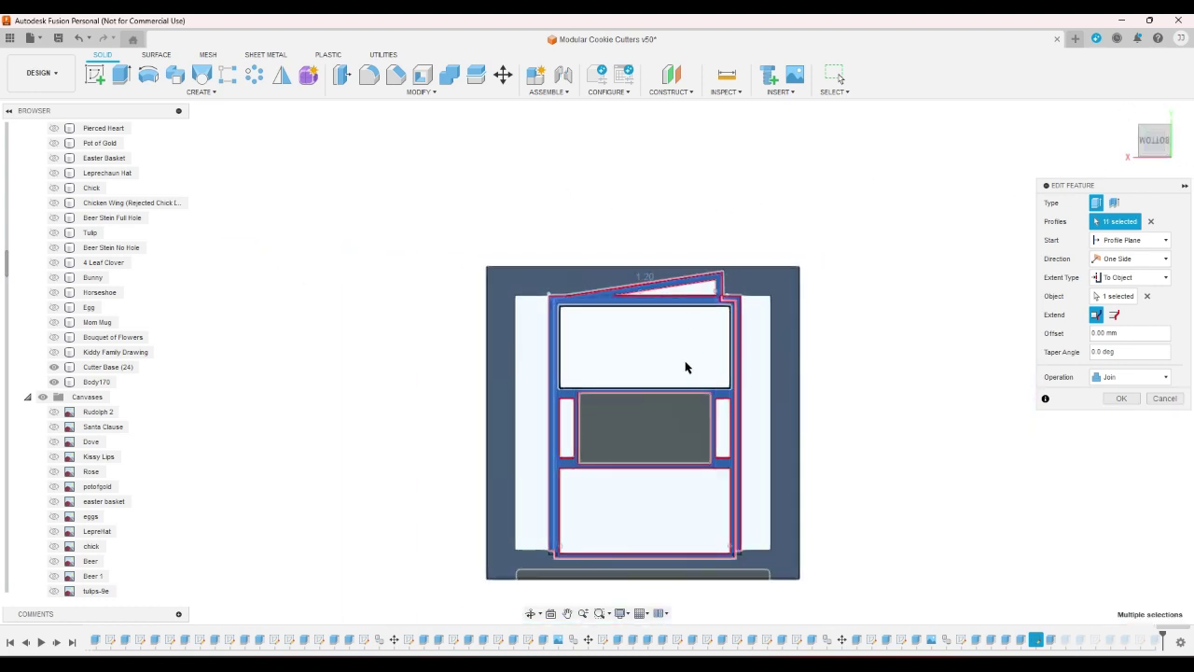
pyautogui.click(681, 432)
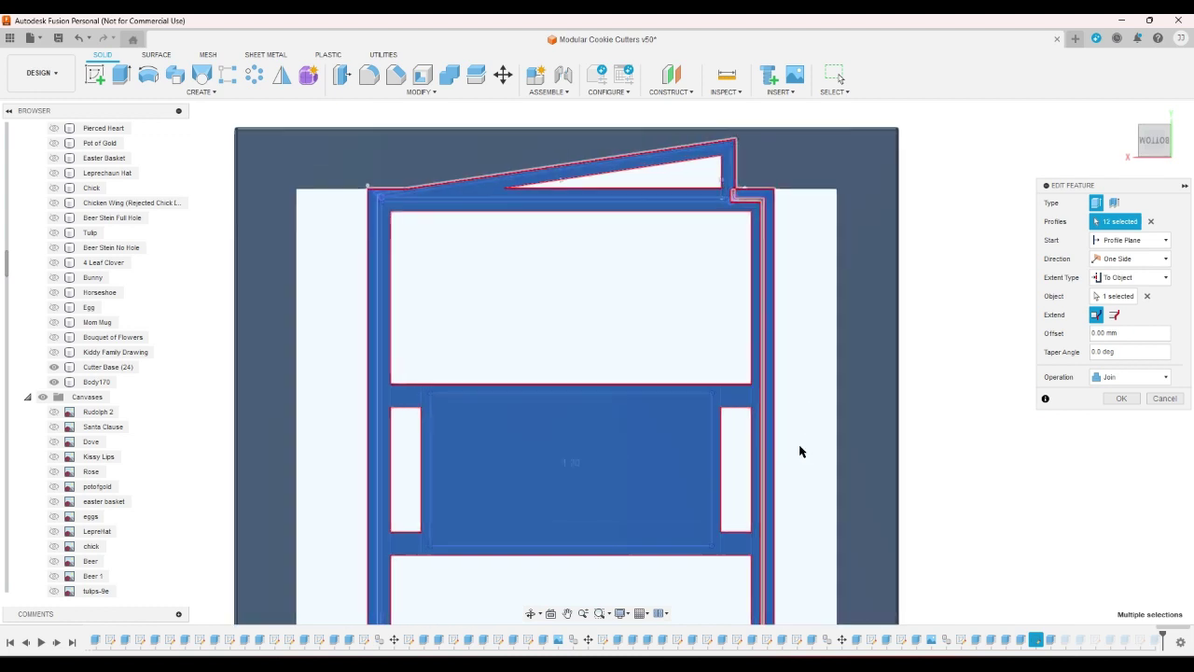
pyautogui.scroll(2, 805, 445)
pyautogui.scroll(-2, 789, 341)
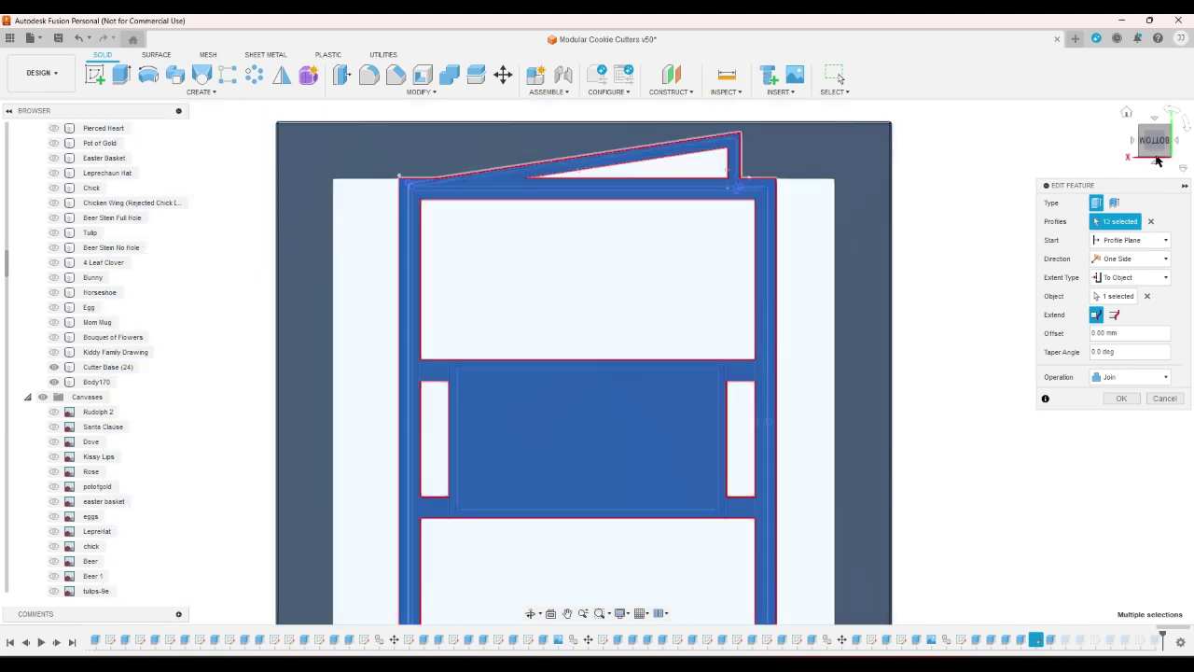
pyautogui.scroll(-3, 986, 227)
pyautogui.scroll(2, 964, 350)
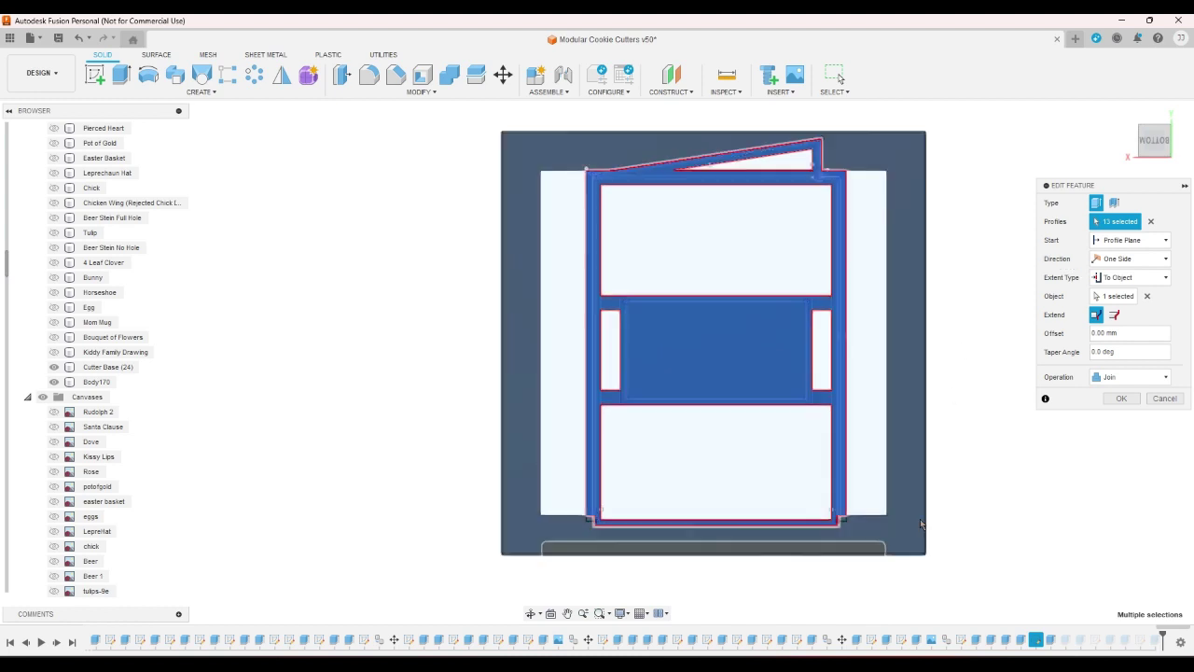
pyautogui.scroll(5, 965, 581)
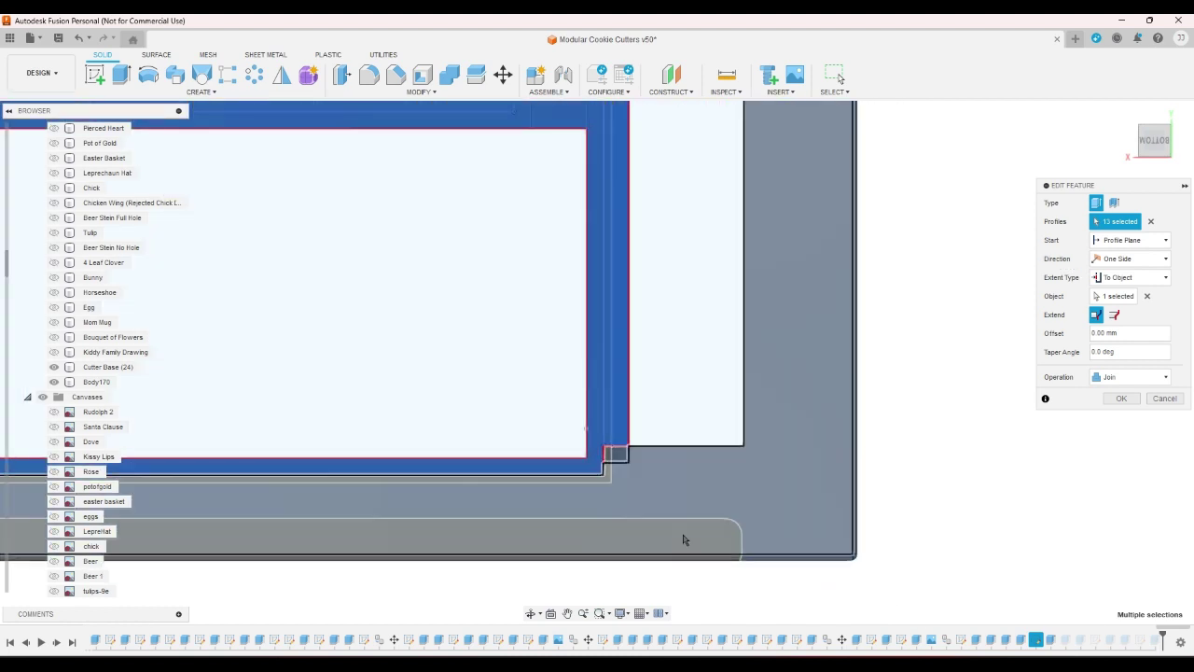
pyautogui.scroll(1, 601, 413)
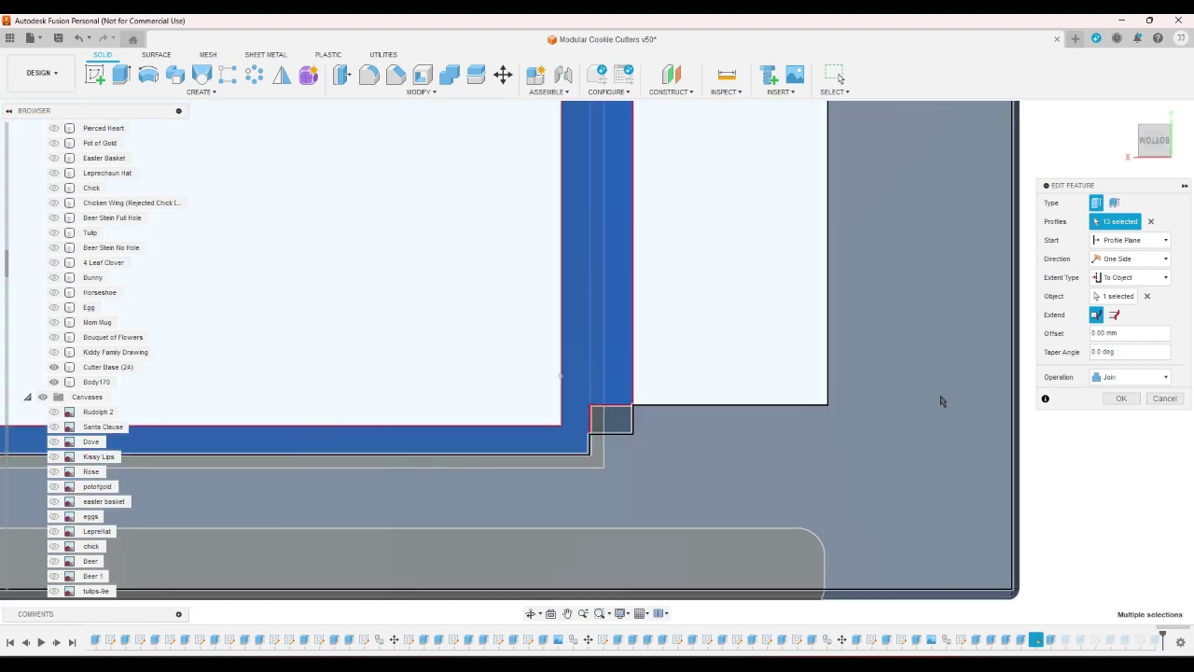
pyautogui.click(1120, 399)
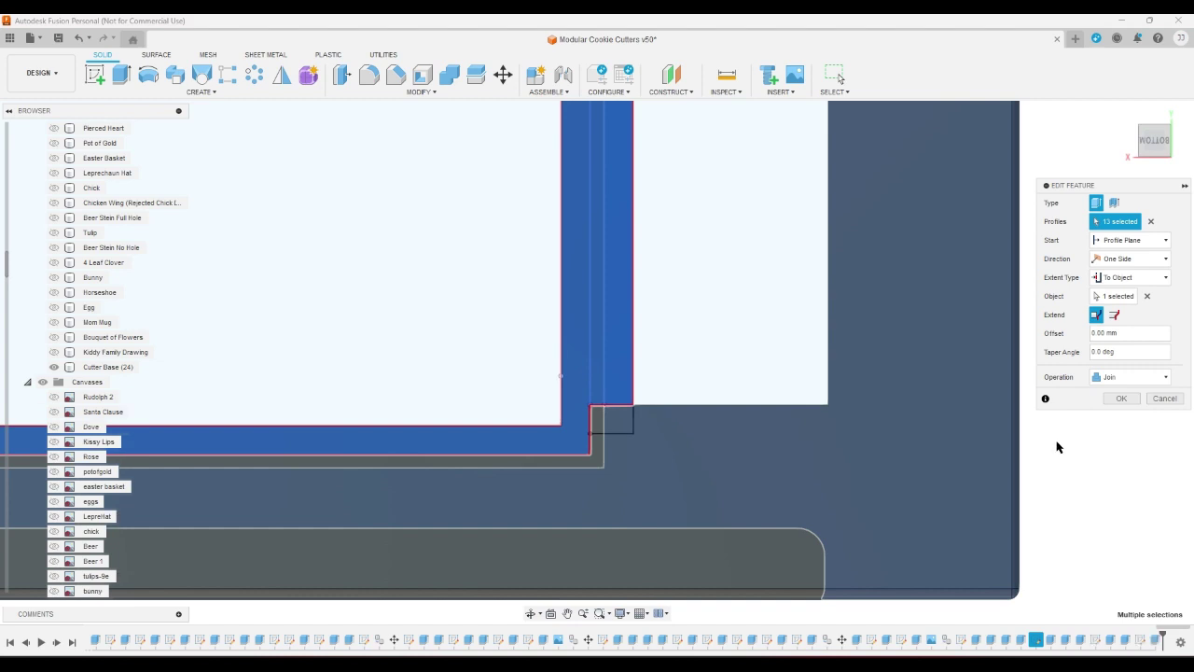
# Step: Hide the Cutter Base (24) body, briefly view Bouquet of Flowers, and show the Mom Mug body instead
pyautogui.scroll(-6, 1059, 447)
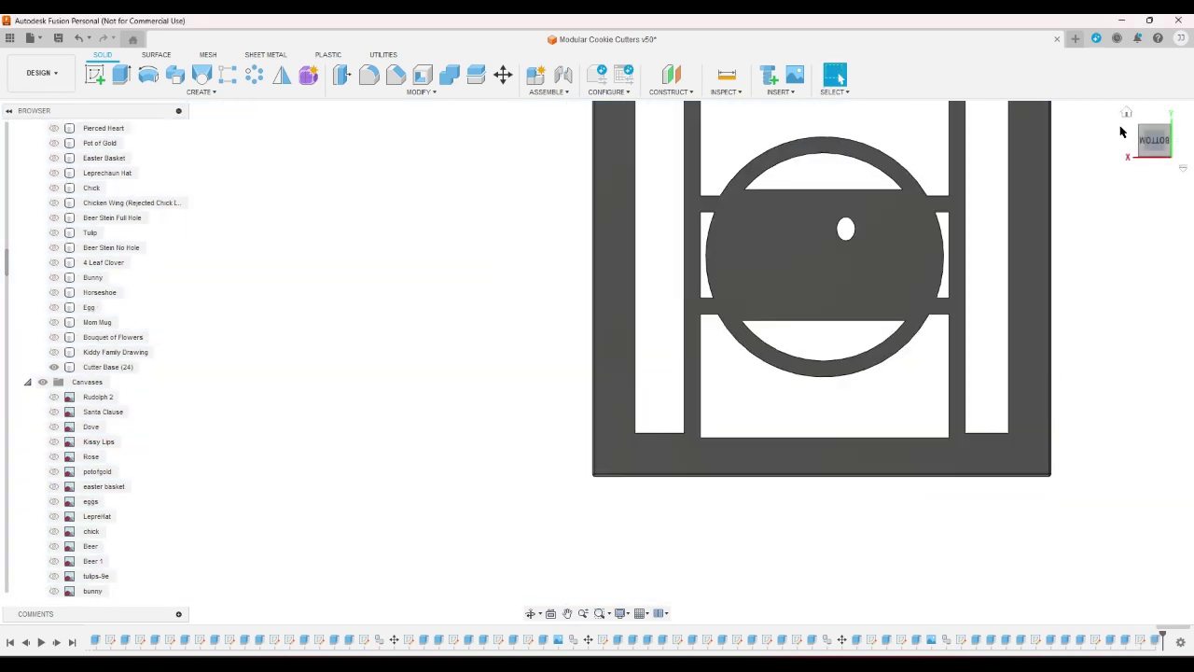
pyautogui.click(1128, 113)
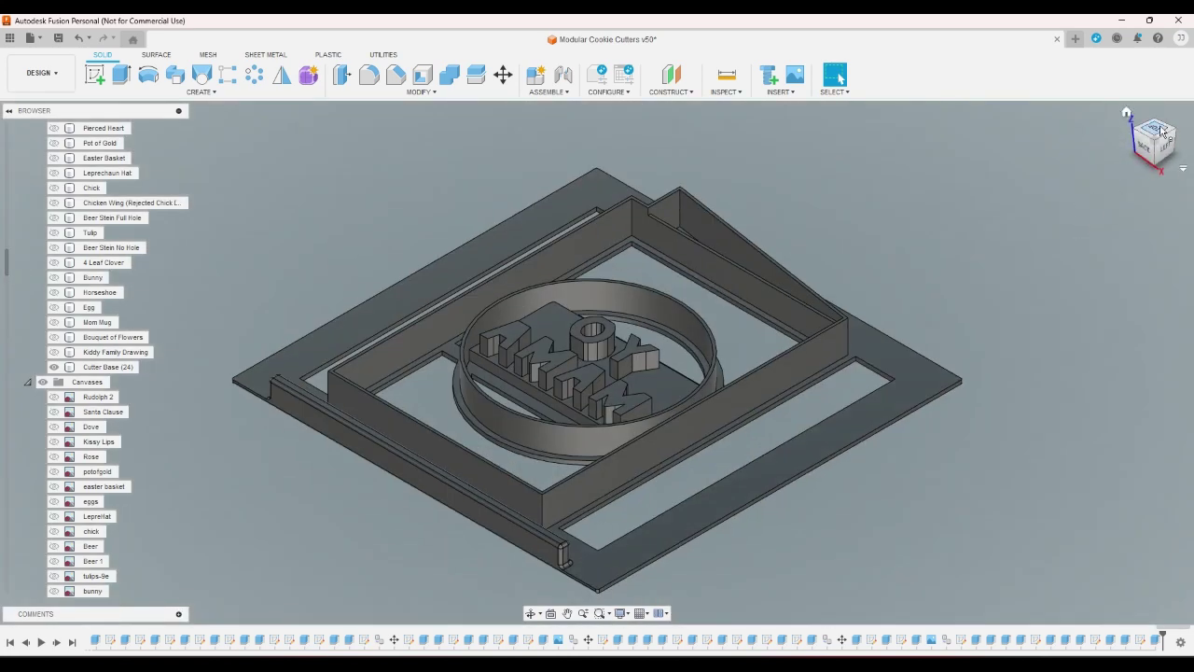
pyautogui.click(53, 368)
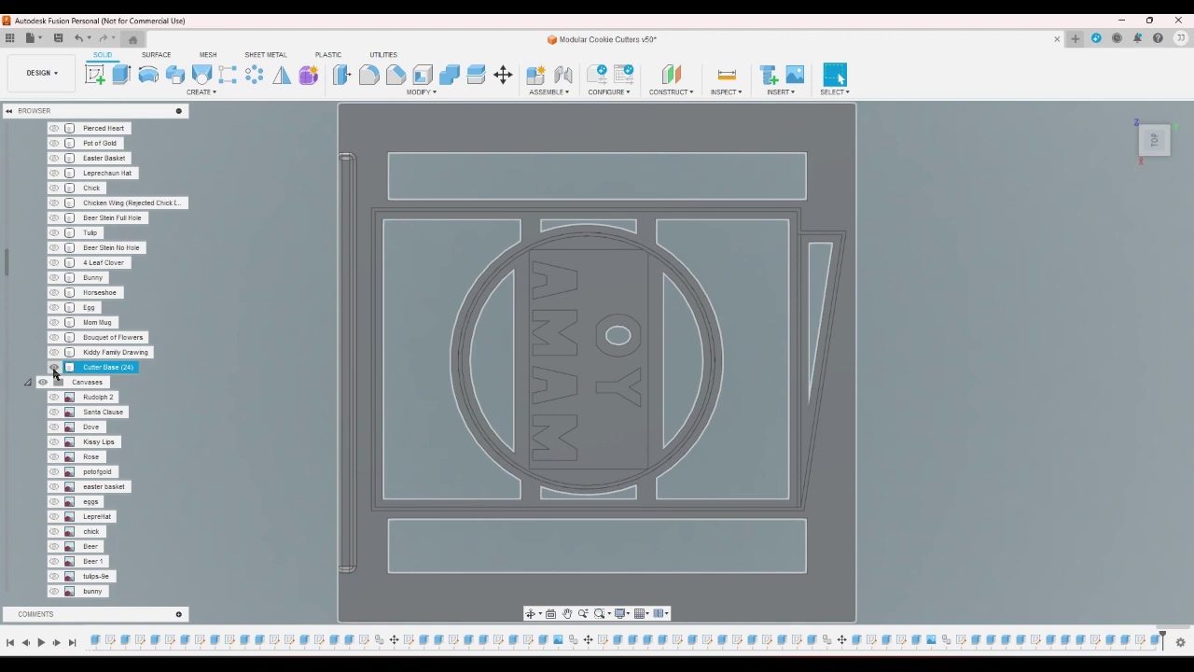
pyautogui.click(53, 367)
pyautogui.click(53, 337)
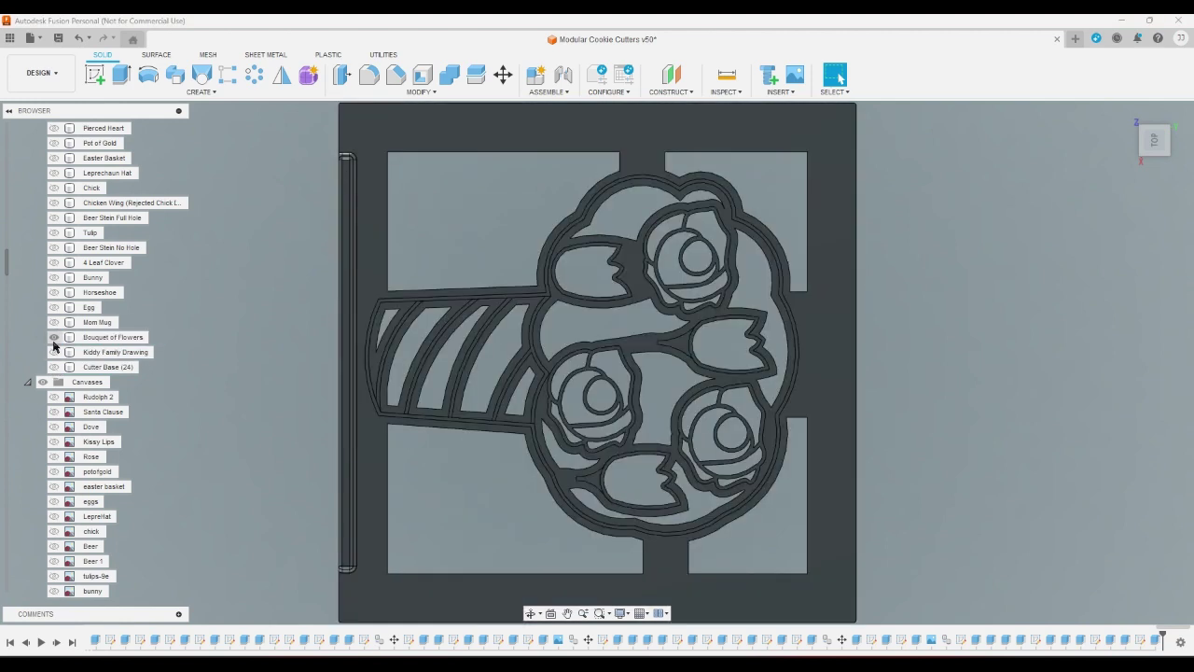
pyautogui.click(53, 336)
pyautogui.click(54, 322)
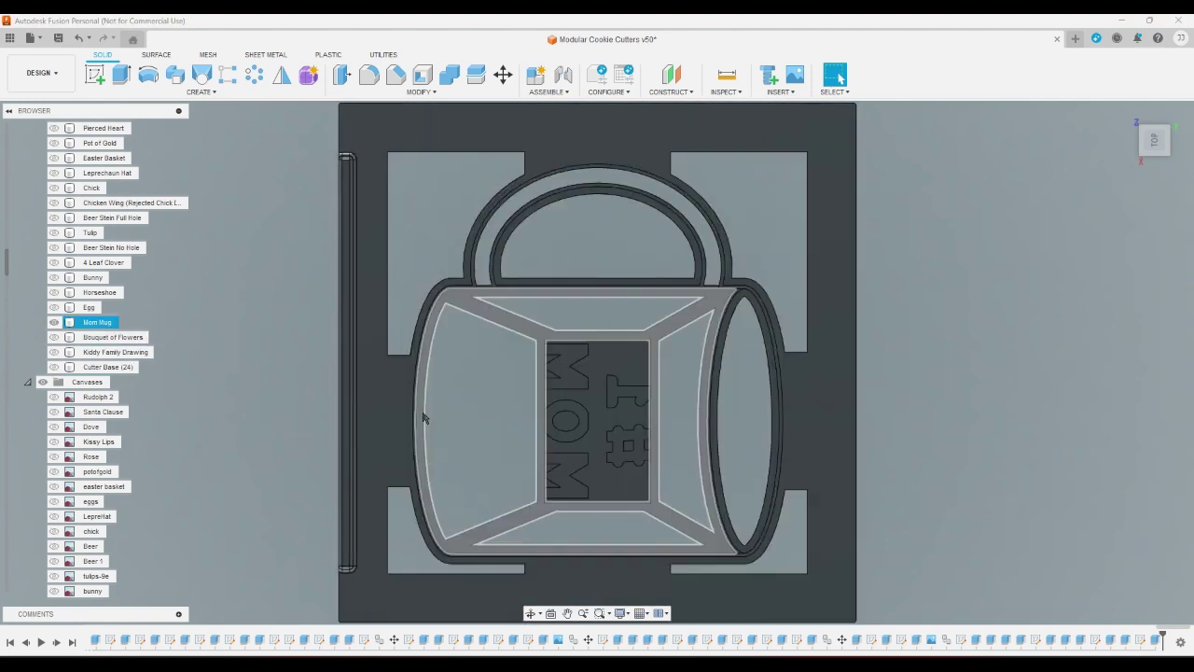
# Step: Extrude the face inside the O of MOM as a cut with extent All through the Mom Mug body
pyautogui.click(121, 75)
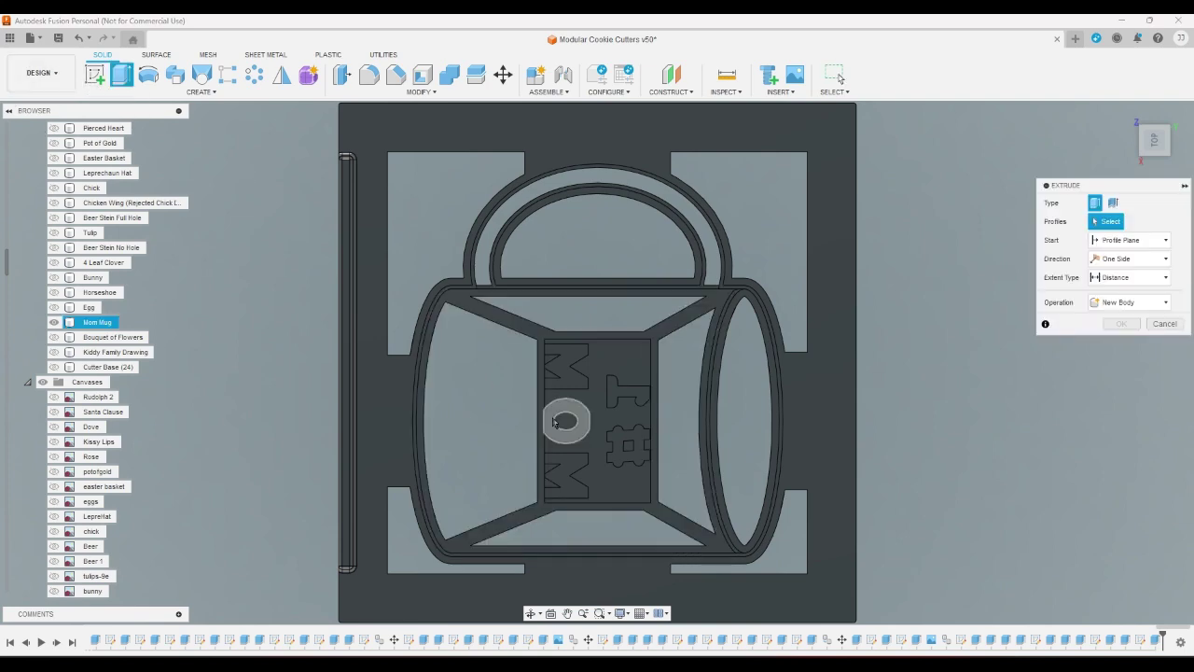
pyautogui.click(566, 421)
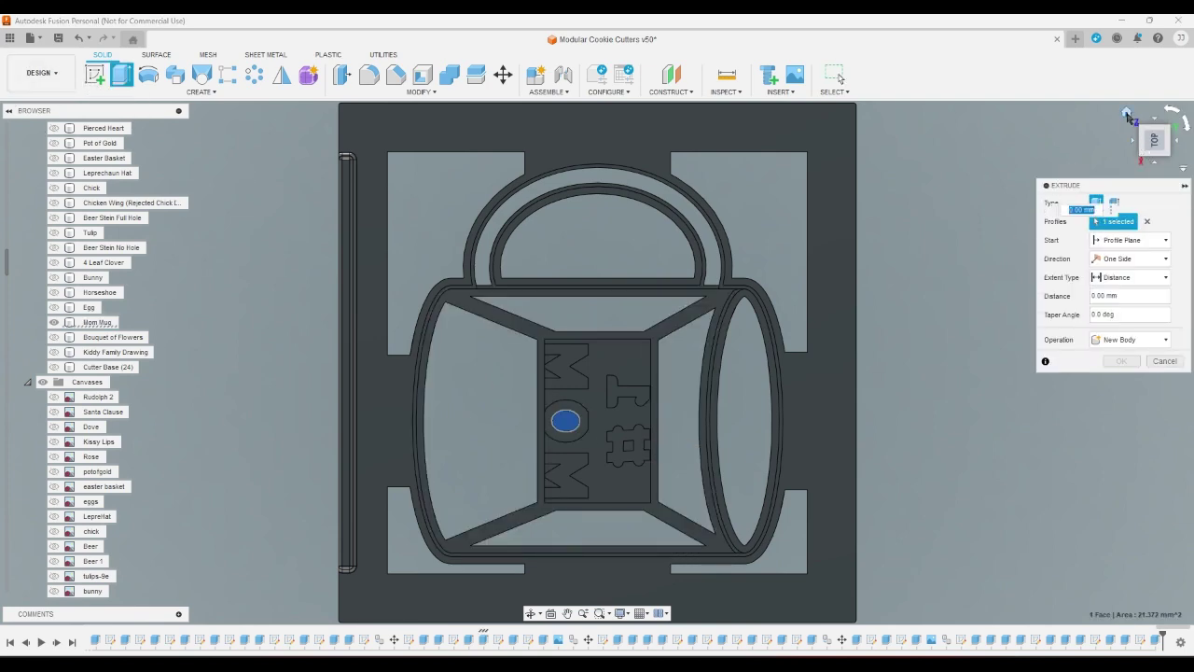
pyautogui.click(1126, 112)
pyautogui.moveTo(612, 401); pyautogui.dragTo(613, 440)
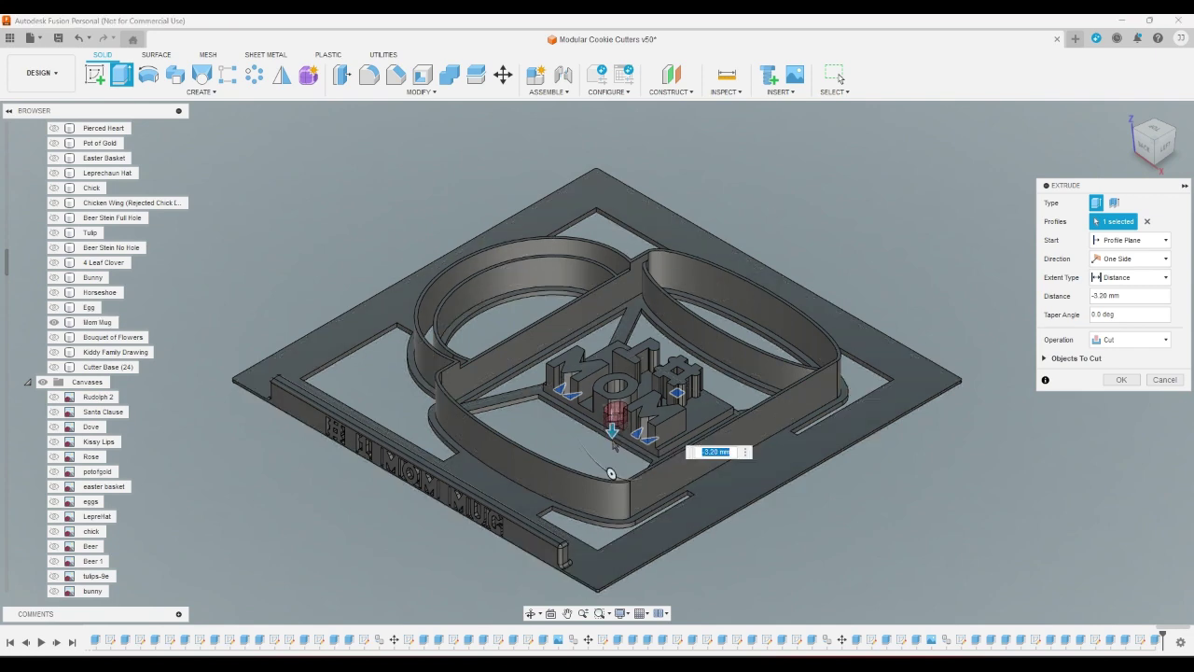
pyautogui.click(1140, 280)
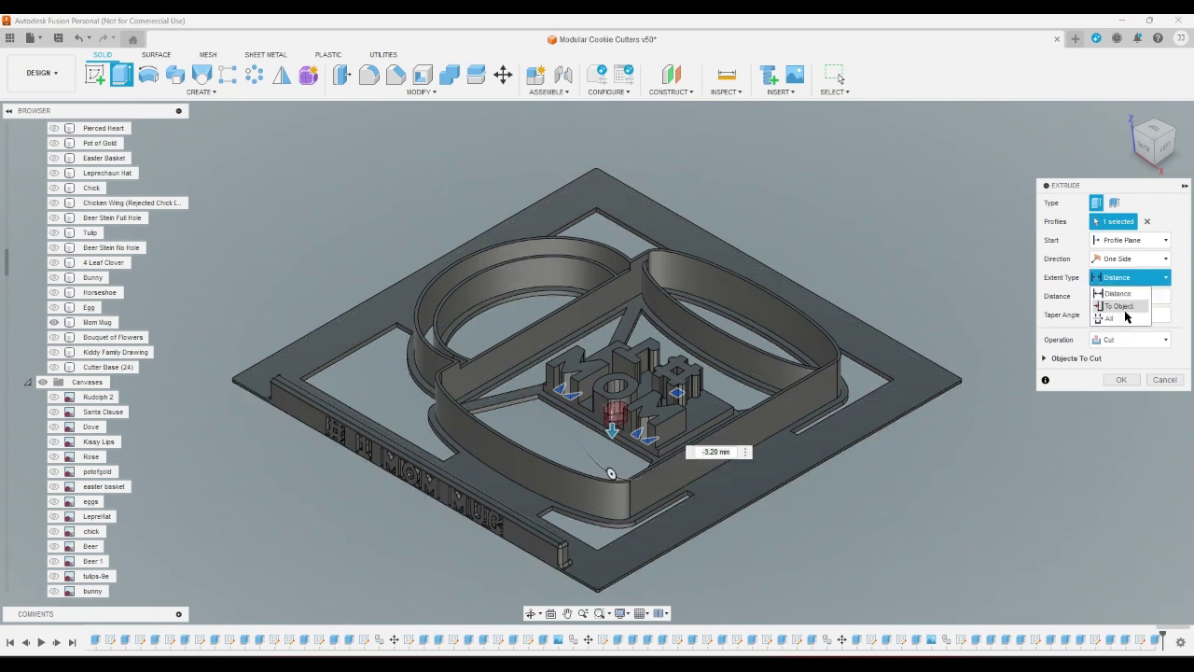
pyautogui.click(1124, 317)
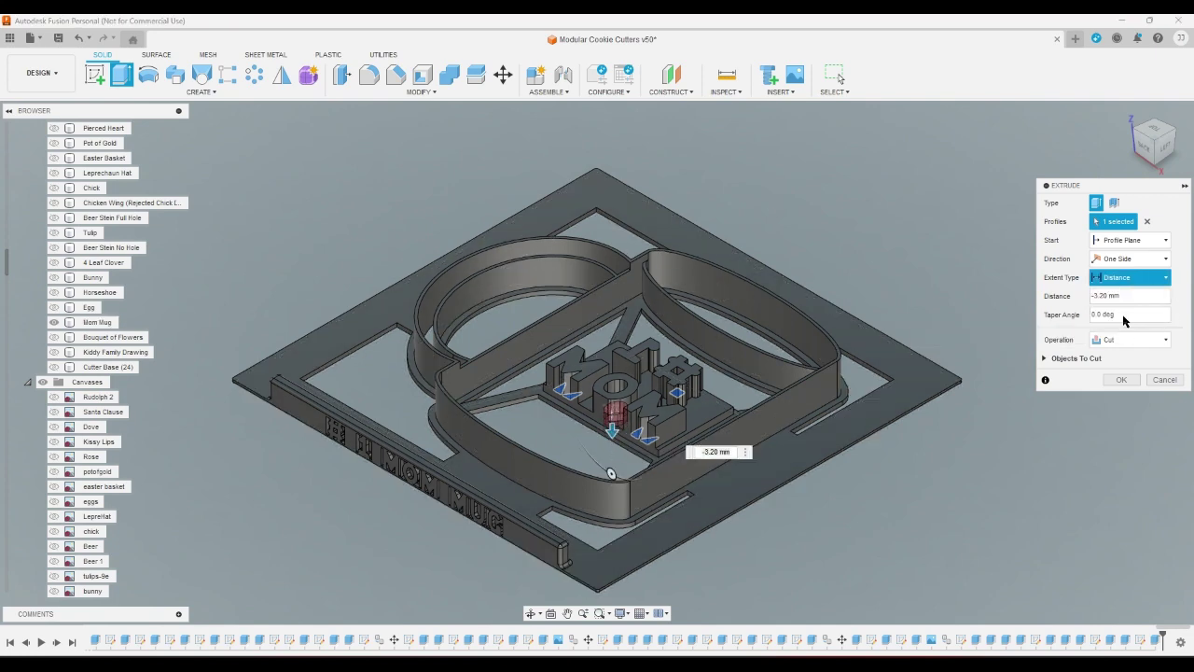
pyautogui.click(1120, 380)
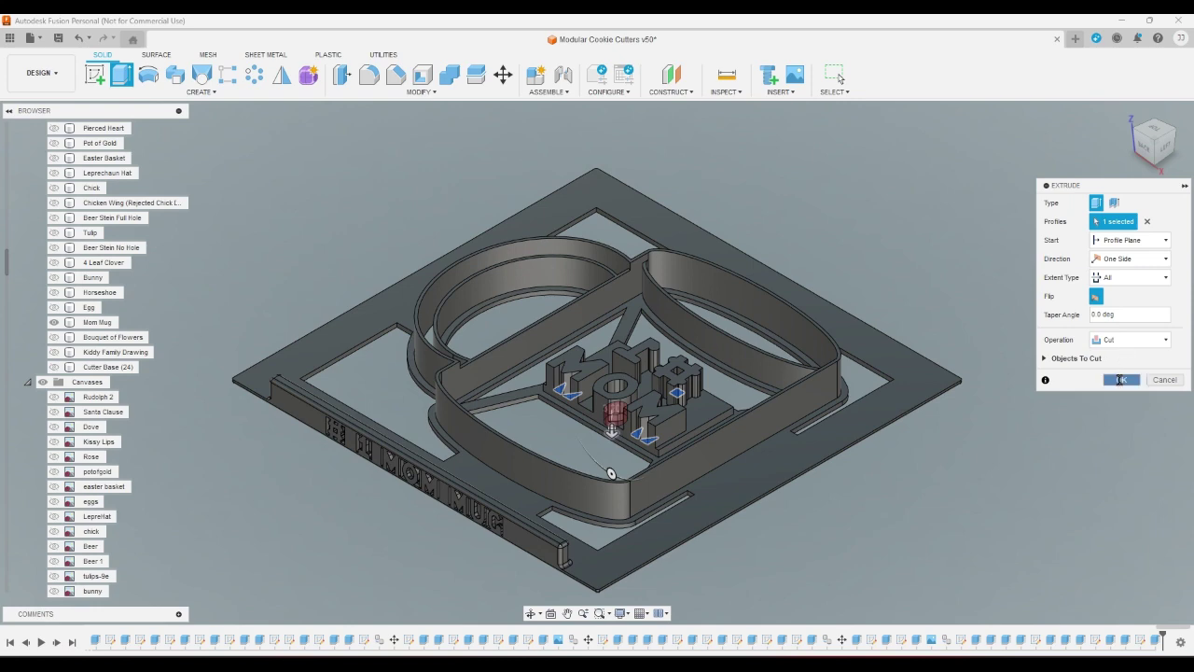
# Step: Check the Mom Mug's O hole from the underside, hide that body and show Cutter Base (24) again
pyautogui.click(1155, 171)
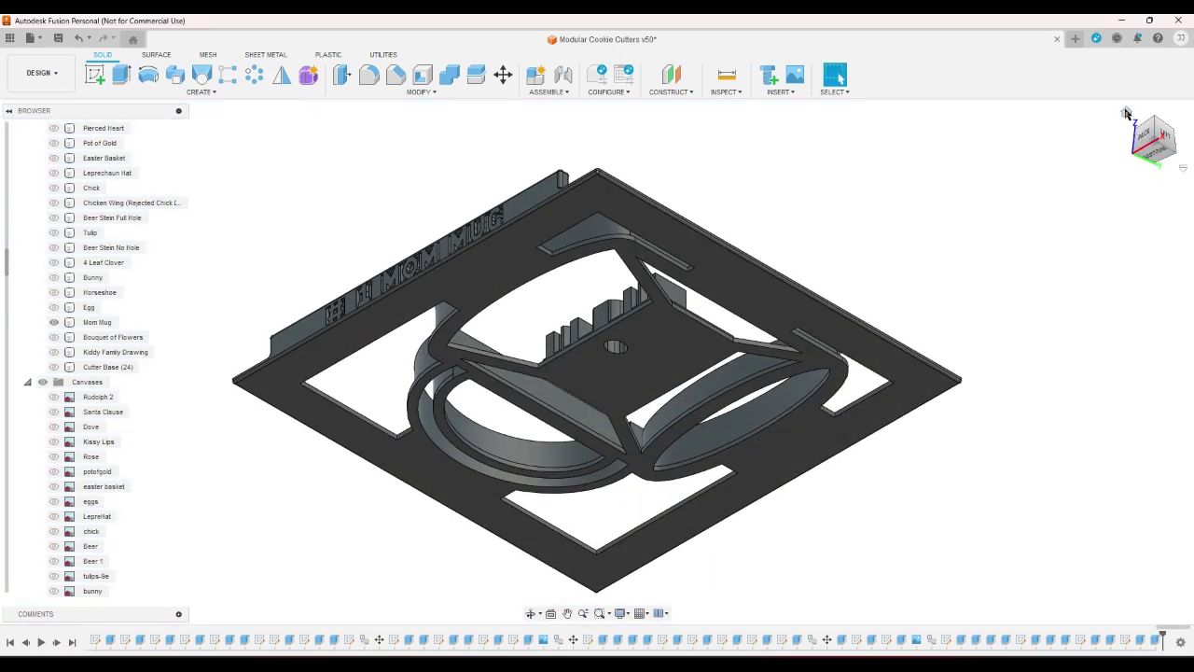
pyautogui.click(56, 324)
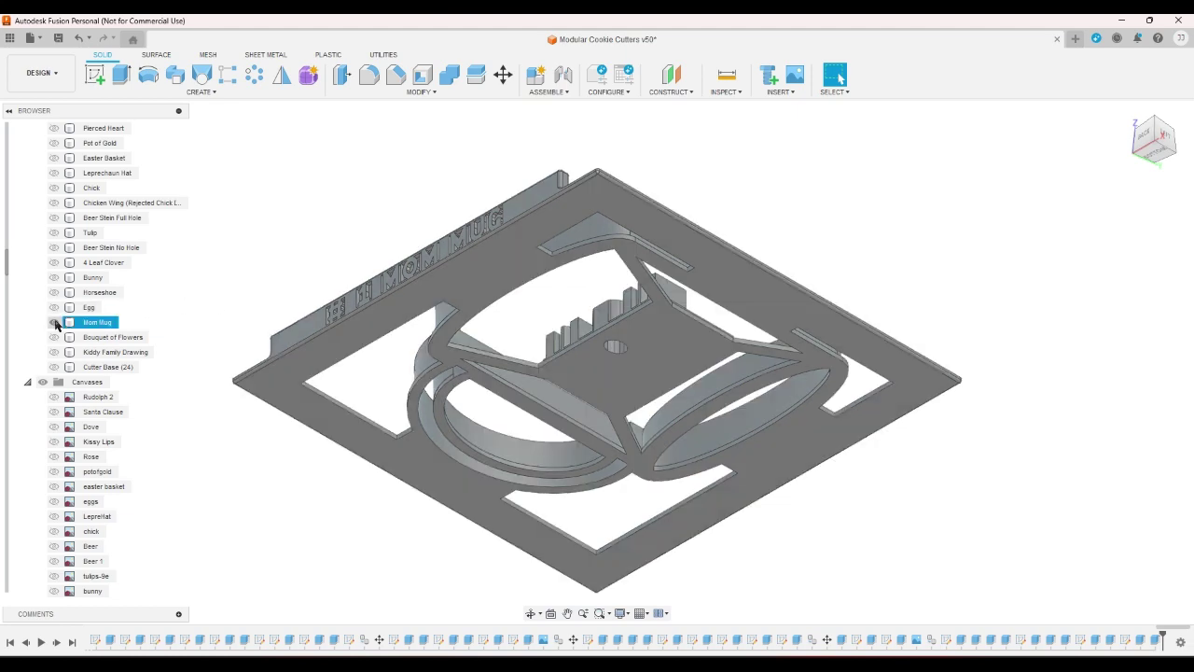
pyautogui.click(54, 323)
pyautogui.click(56, 366)
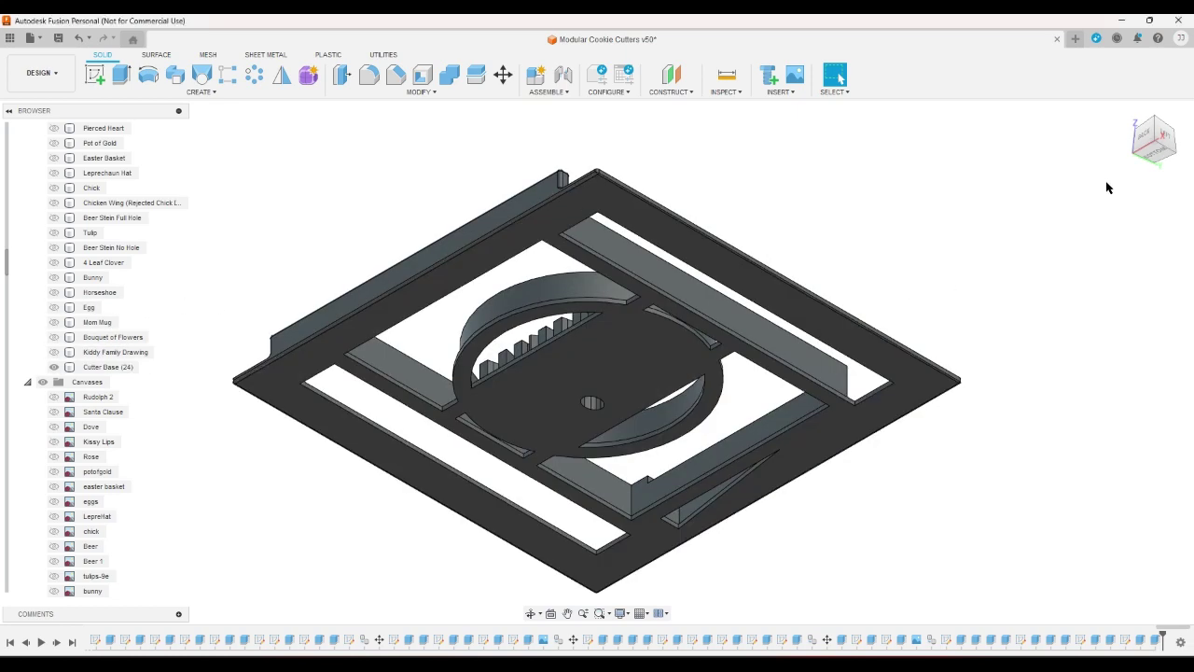
# Step: Return to the home view, show the Mom Mug body and hide Cutter Base (24)
pyautogui.click(1127, 114)
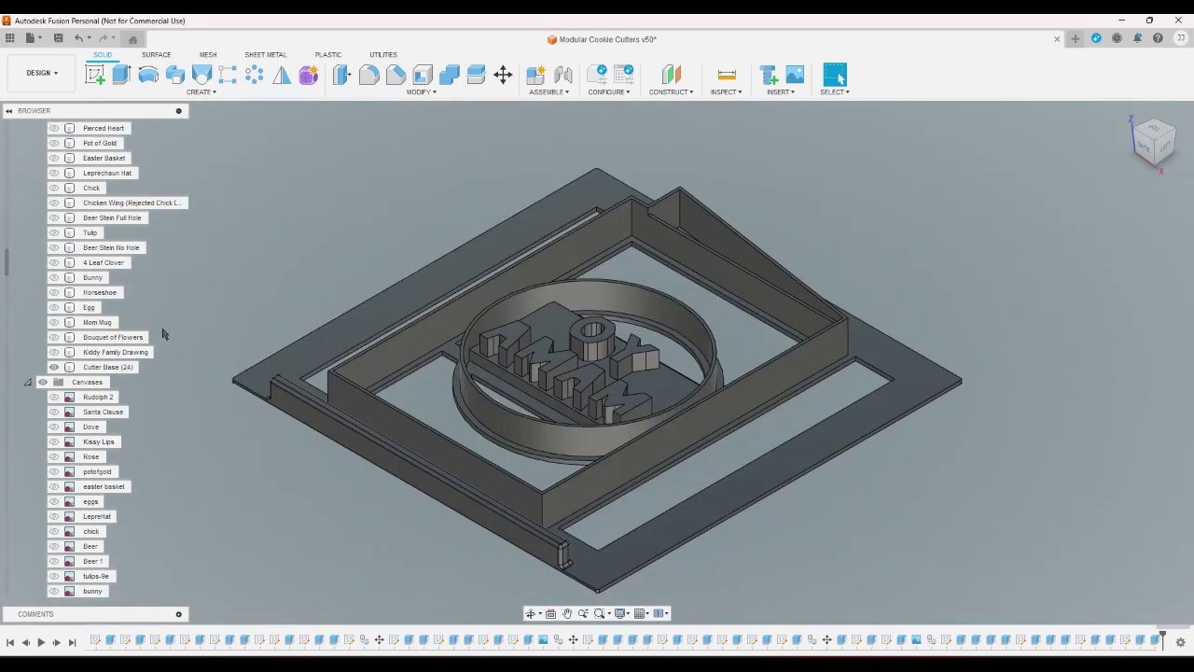
pyautogui.click(62, 339)
pyautogui.click(54, 322)
pyautogui.click(54, 367)
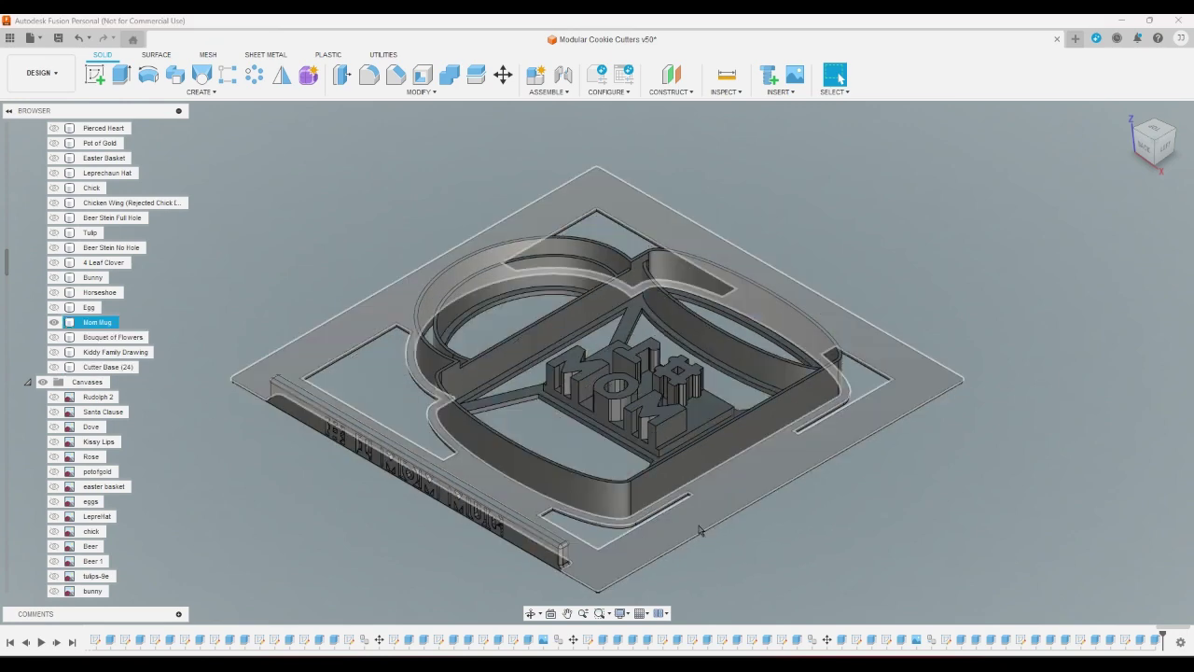
pyautogui.click(1158, 641)
pyautogui.doubleClick(1160, 642)
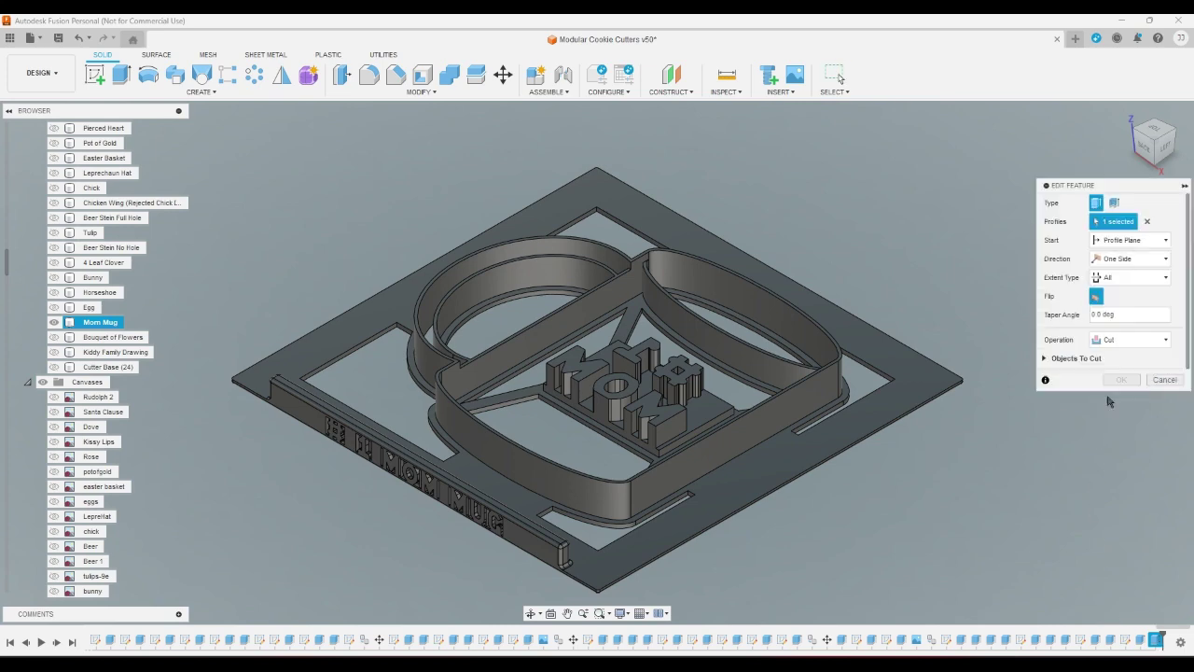
pyautogui.moveTo(1154, 125); pyautogui.dragTo(933, 244)
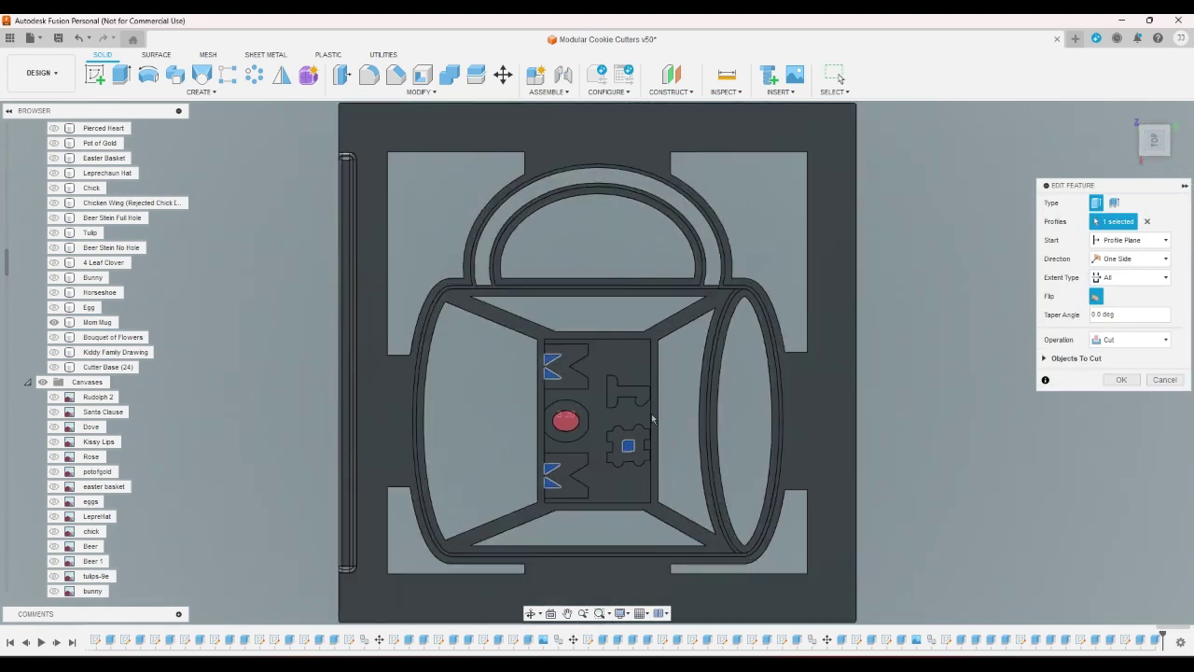
pyautogui.scroll(5, 952, 419)
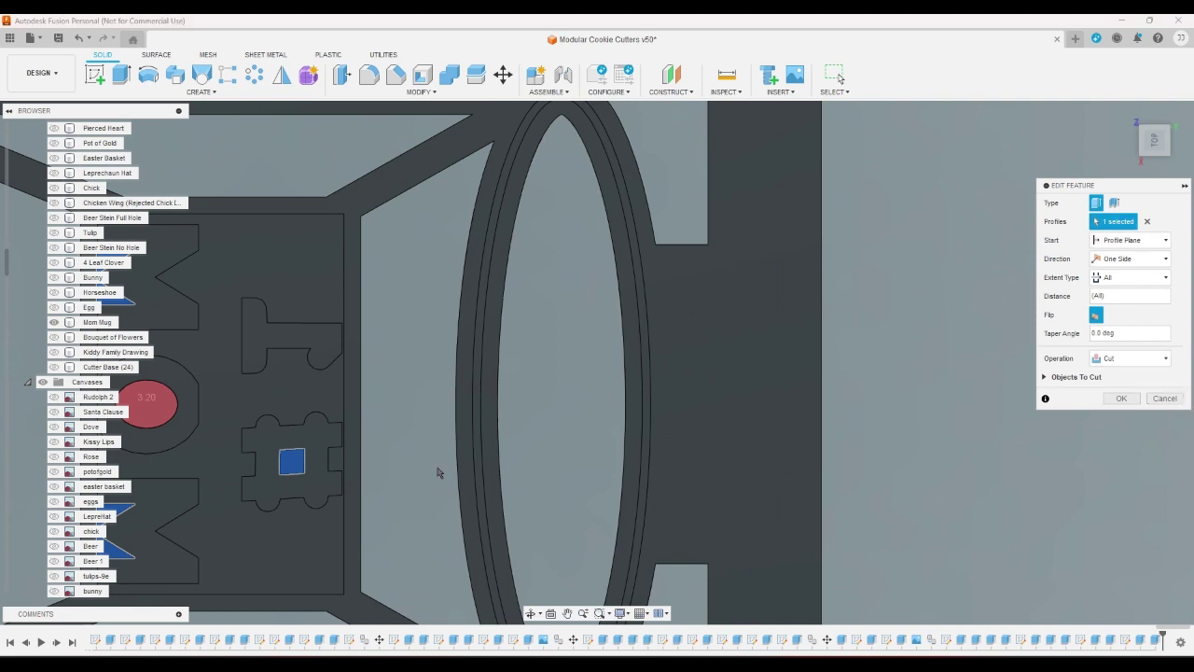
pyautogui.click(998, 363)
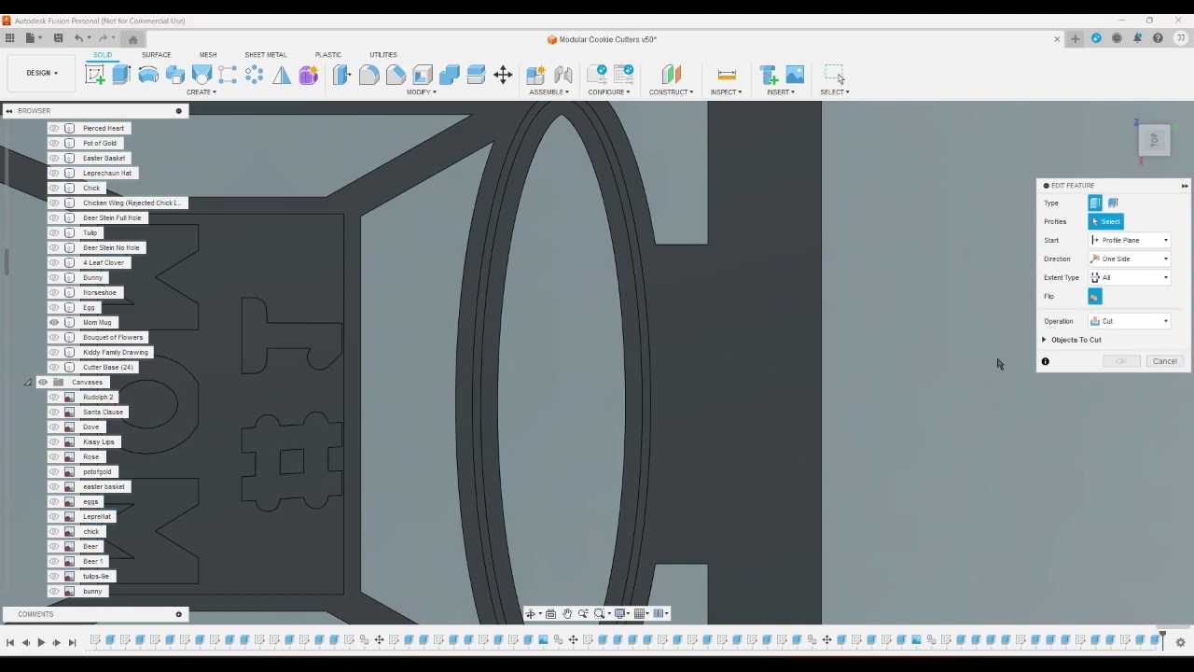
pyautogui.click(282, 462)
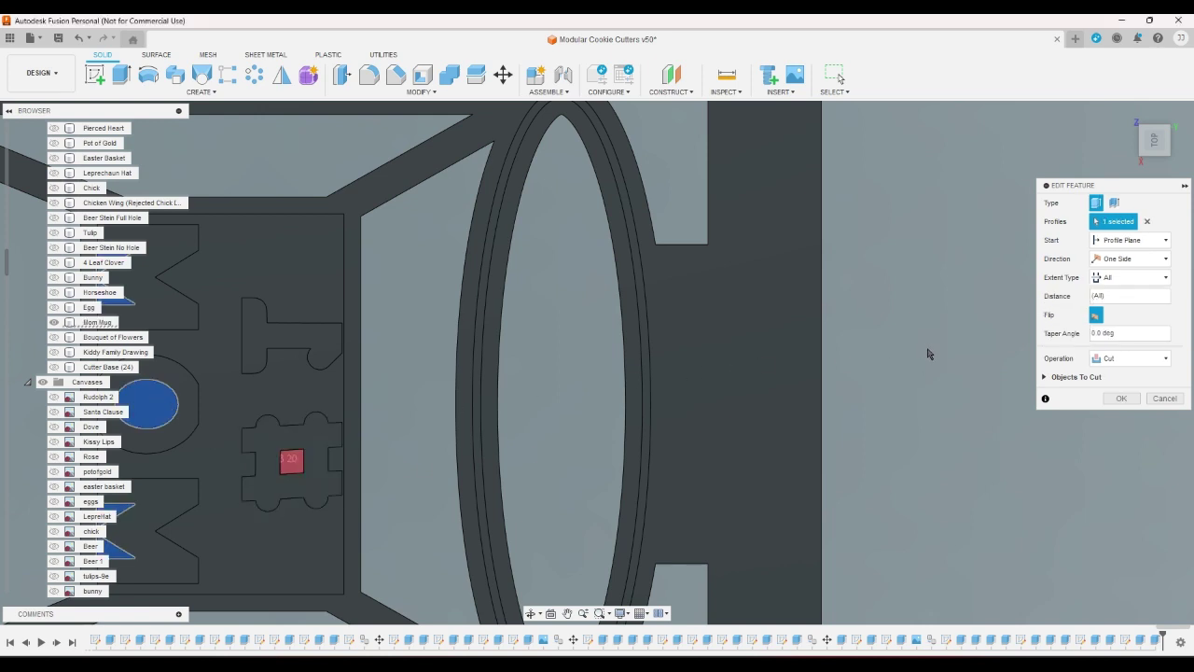
pyautogui.click(1126, 120)
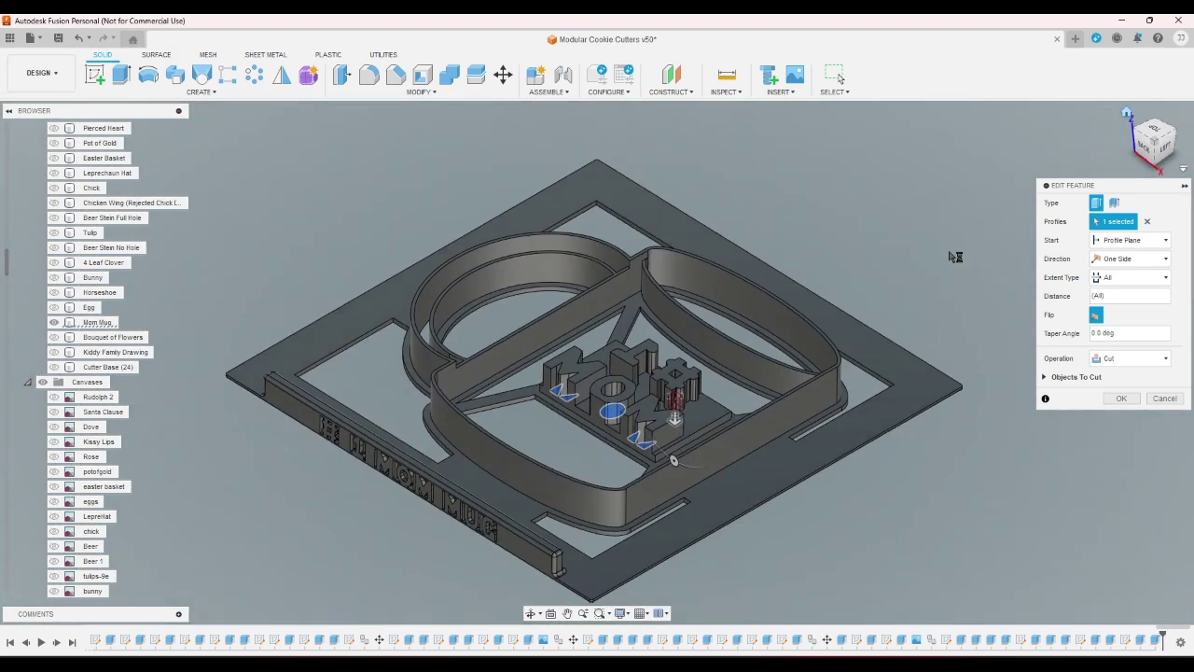
pyautogui.scroll(3, 666, 420)
pyautogui.moveTo(667, 420); pyautogui.dragTo(666, 432)
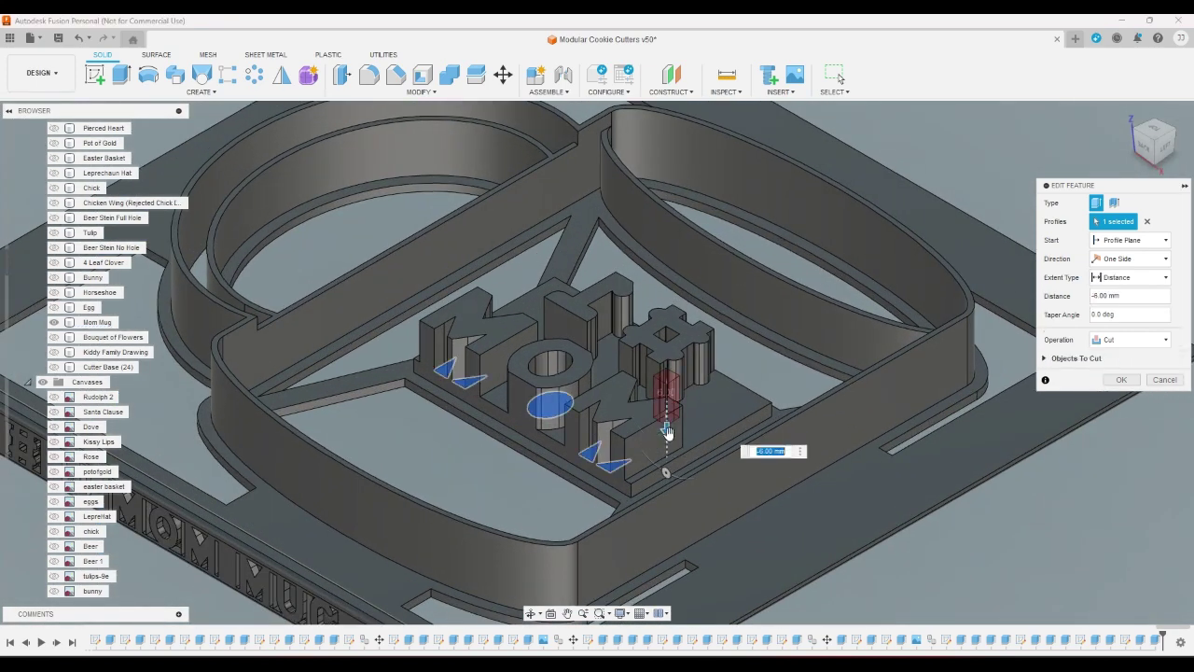
pyautogui.click(1165, 380)
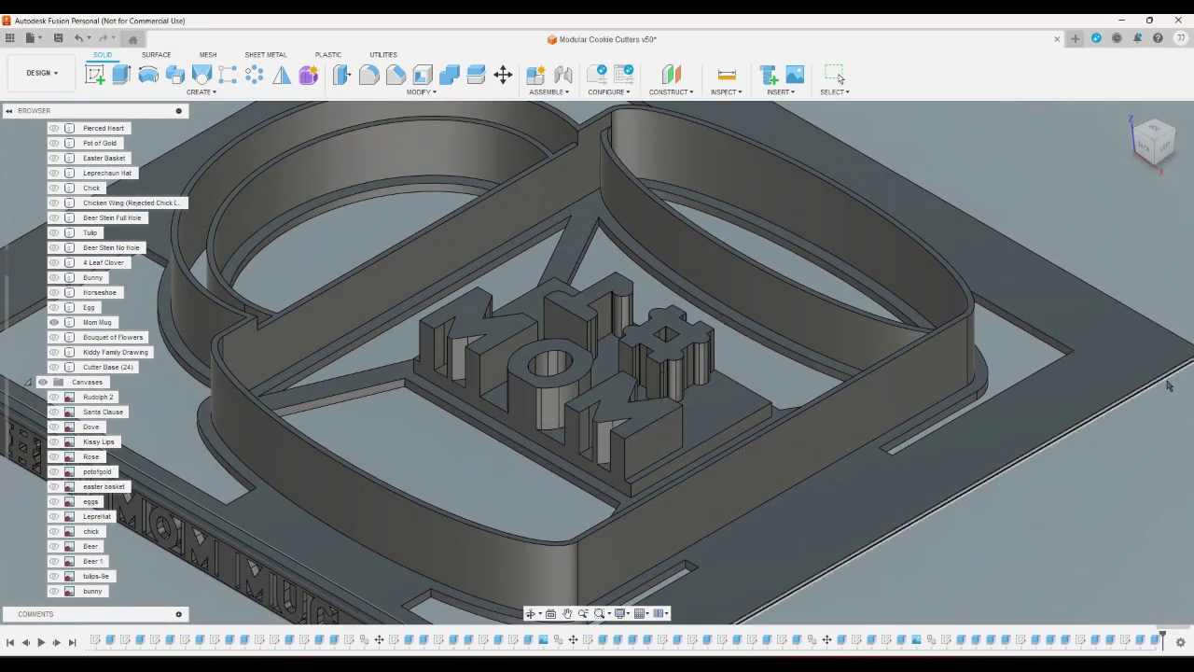
# Step: Set up an extrude of the square face inside the # symbol on the Mom Mug, with extent All and operation Cut
pyautogui.click(1155, 175)
pyautogui.click(1126, 113)
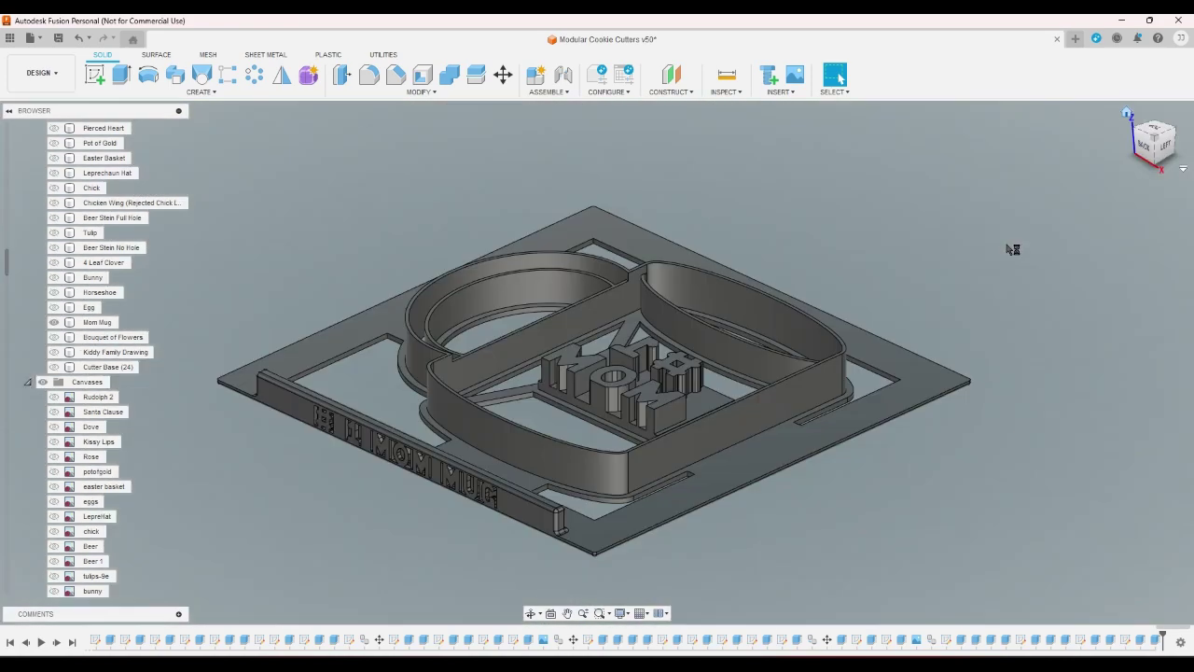
pyautogui.click(1148, 140)
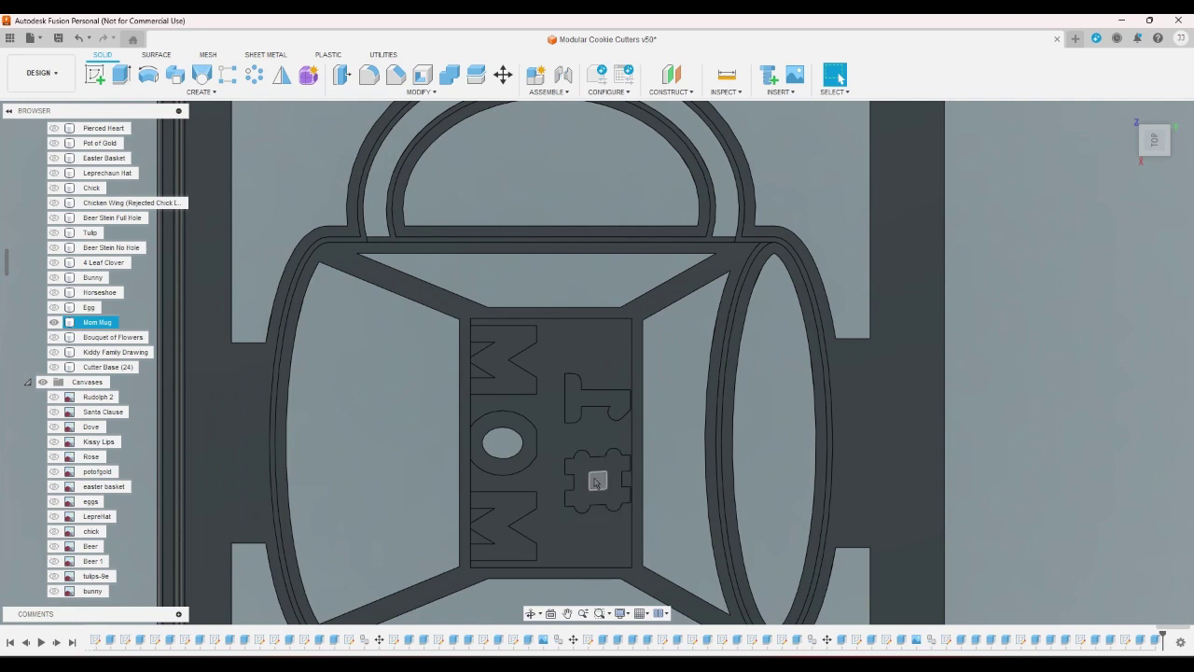
pyautogui.click(597, 482)
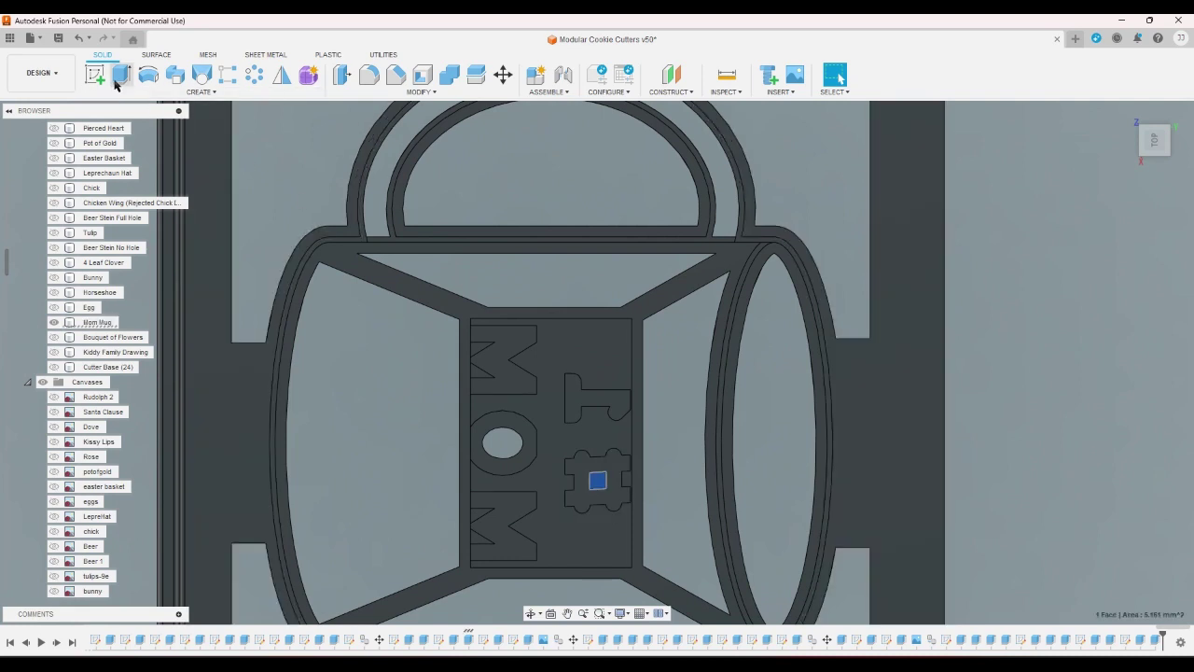
pyautogui.press('e')
pyautogui.click(1106, 275)
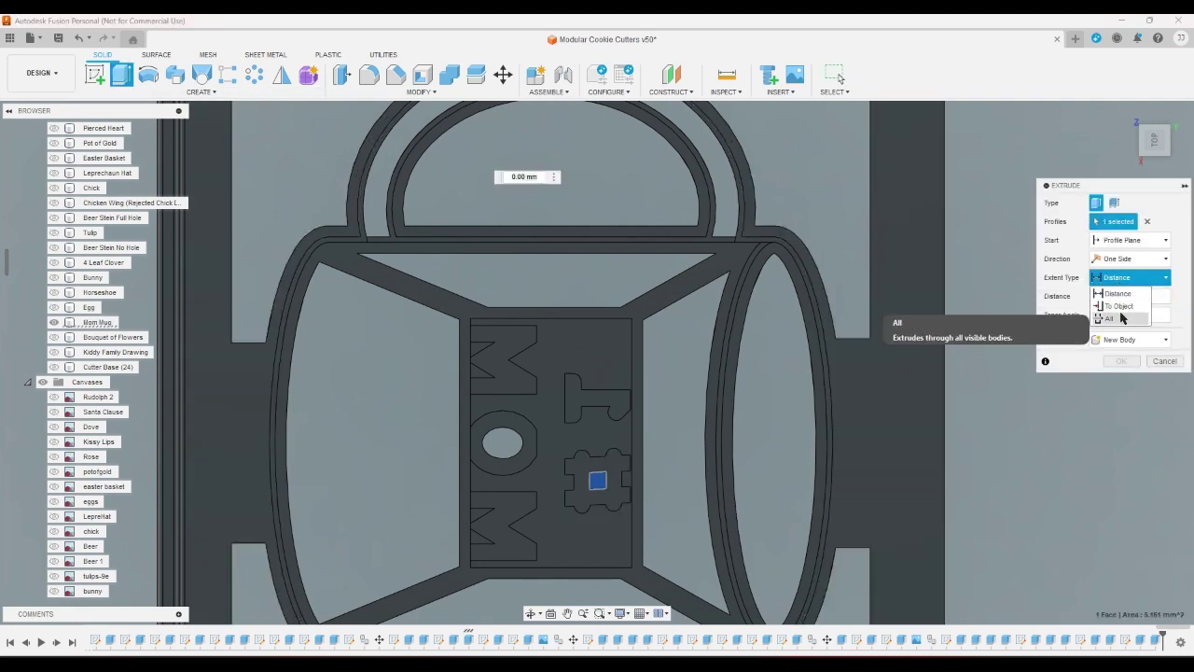
pyautogui.click(1122, 313)
pyautogui.click(1125, 336)
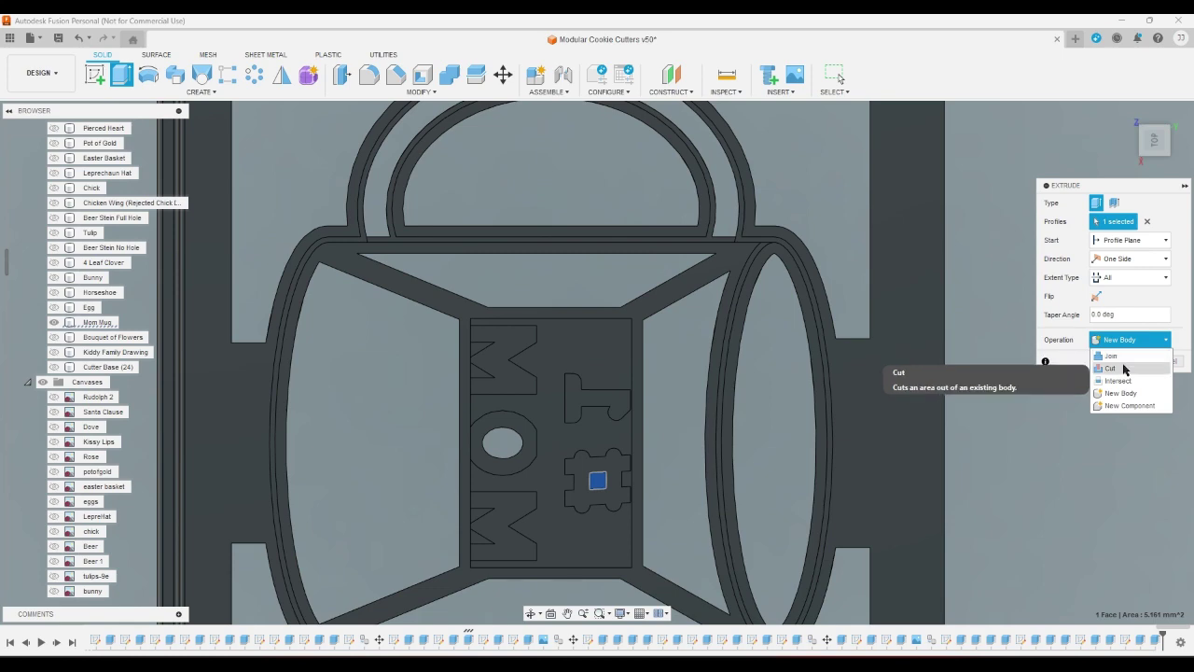
pyautogui.click(1112, 368)
# Step: Direct the # hole's cut downward through the label plate, reset its extent to All and apply the extrude
pyautogui.click(1128, 114)
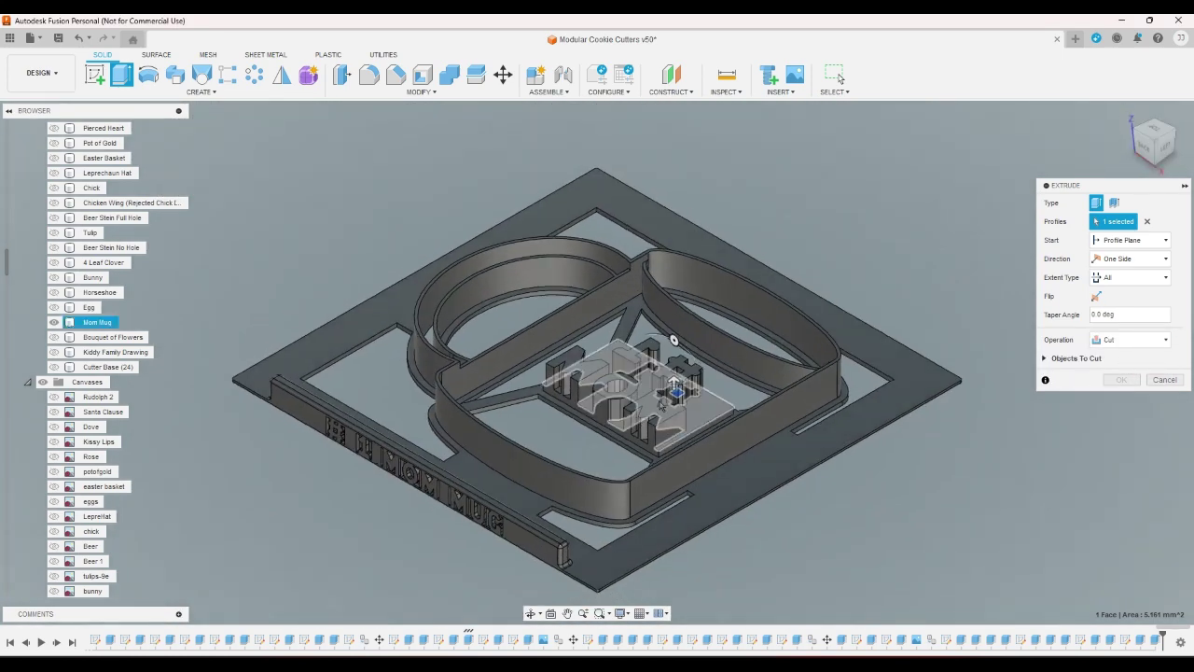
pyautogui.click(678, 387)
pyautogui.moveTo(687, 392); pyautogui.dragTo(674, 462)
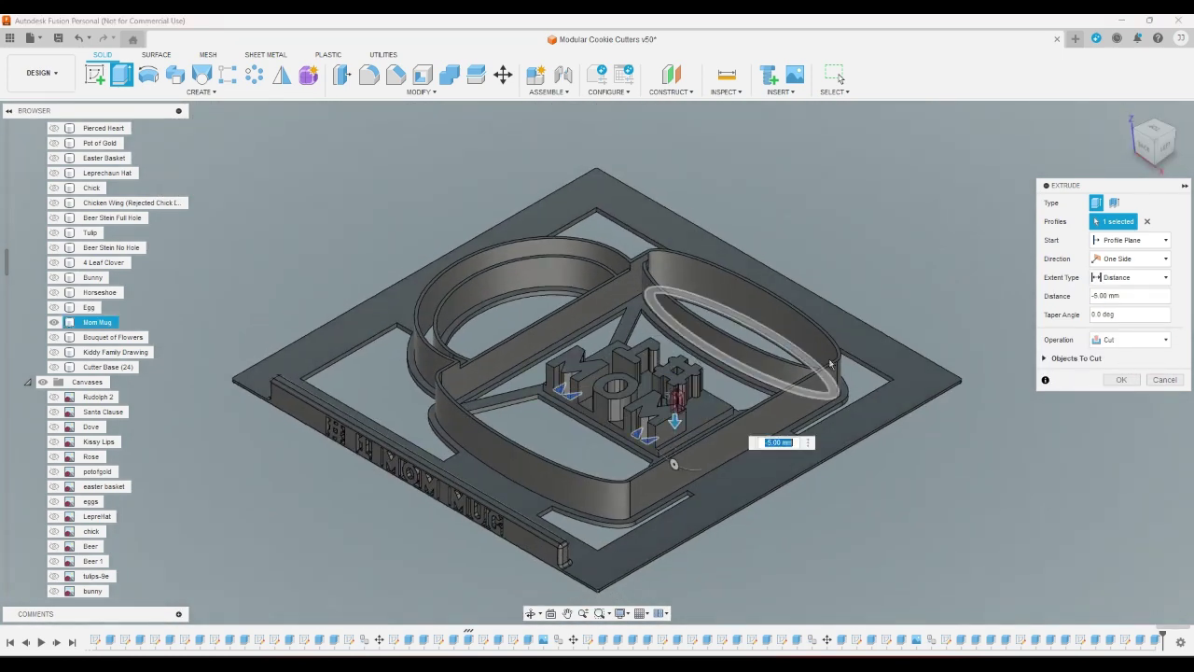
pyautogui.click(1133, 279)
pyautogui.click(1110, 317)
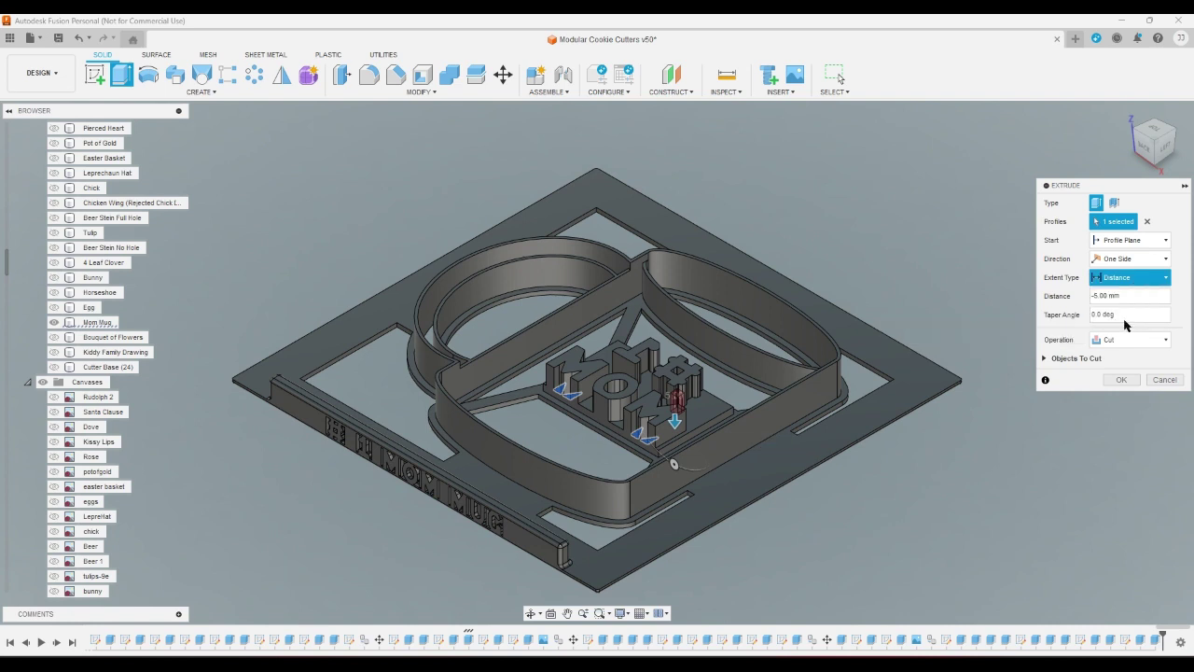
pyautogui.click(1117, 380)
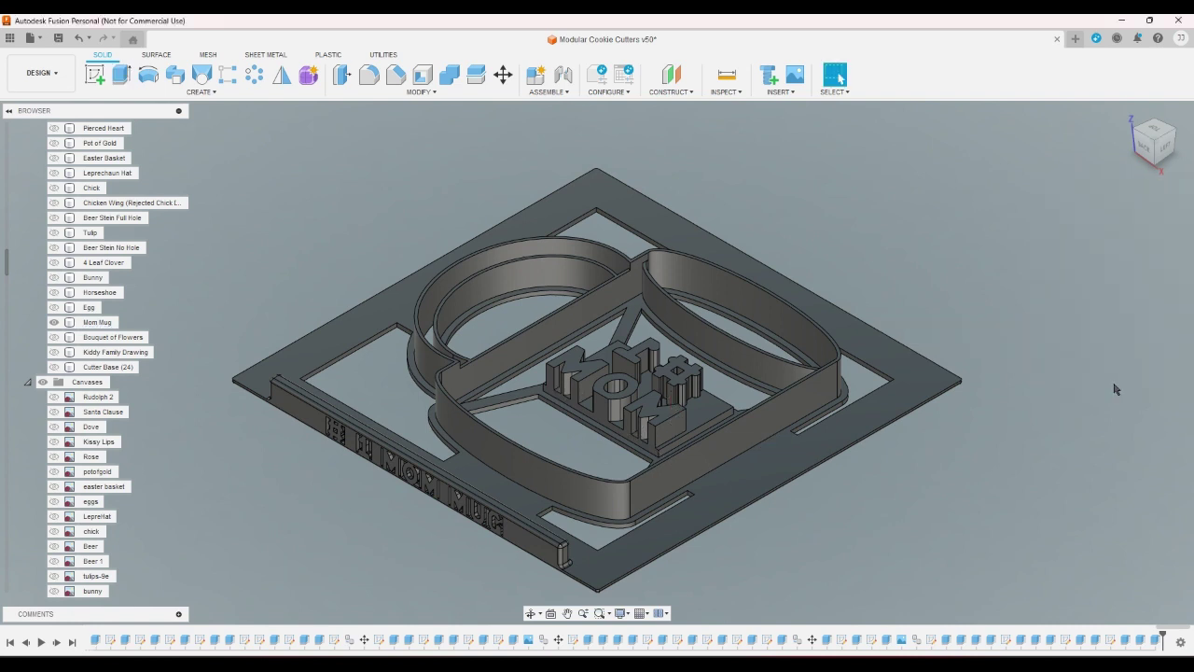
# Step: Inspect the Mom Mug's # and O holes from above and from the underside, and return to the home view
pyautogui.click(1155, 129)
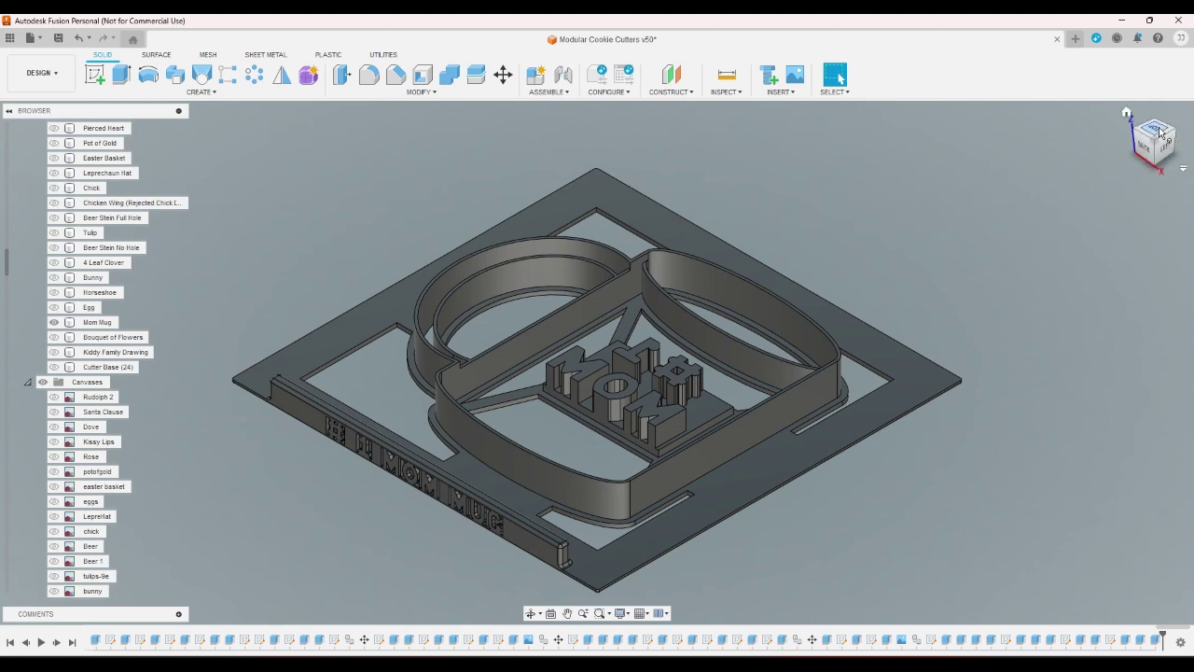
pyautogui.moveTo(1184, 156)
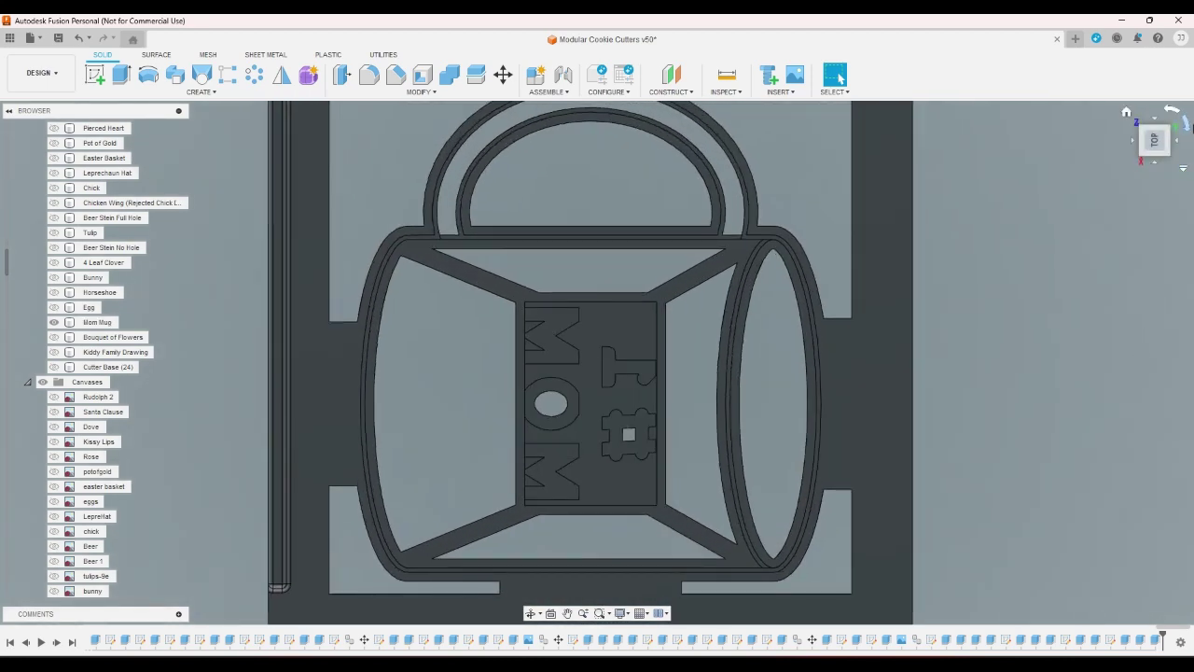
pyautogui.click(1173, 163)
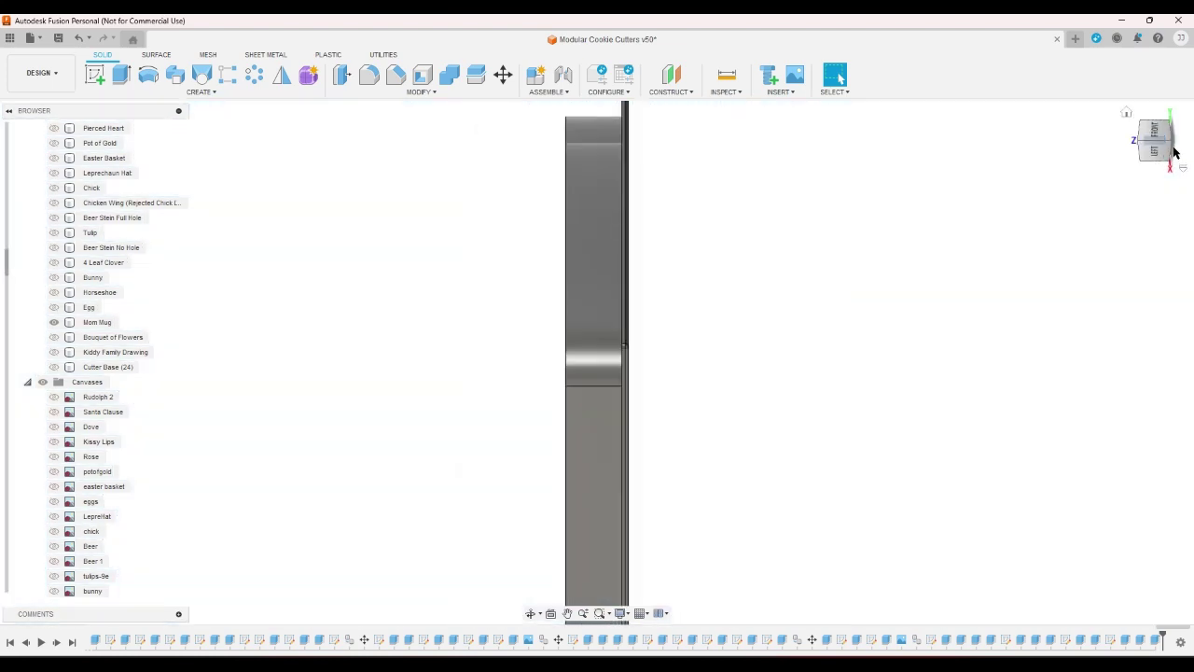
pyautogui.click(1175, 152)
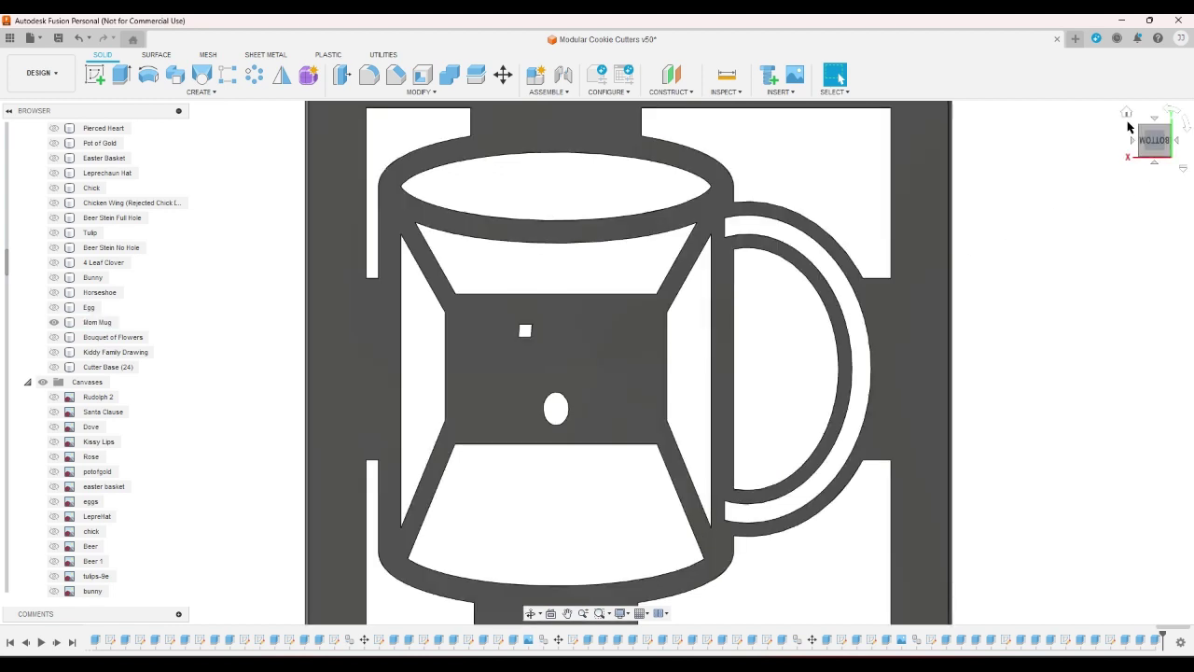
pyautogui.click(1127, 113)
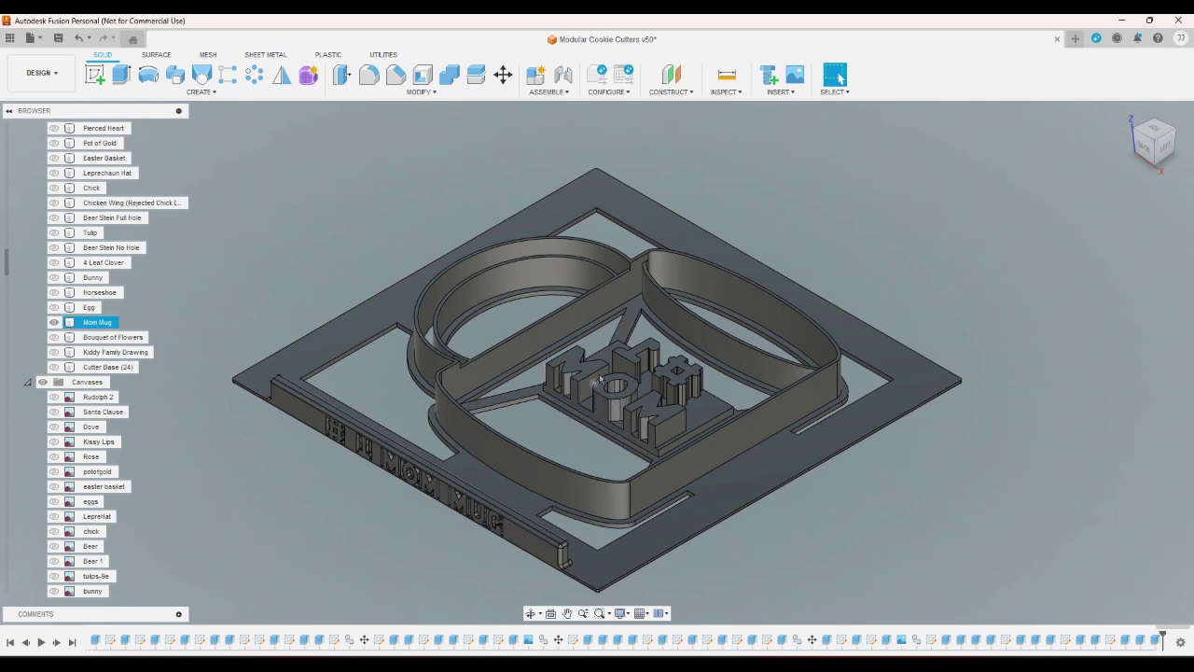
# Step: Show Cutter Base (24) in place of the Mom Mug and rename that body as Yo Mama Greeting Cards
pyautogui.click(54, 322)
pyautogui.click(55, 367)
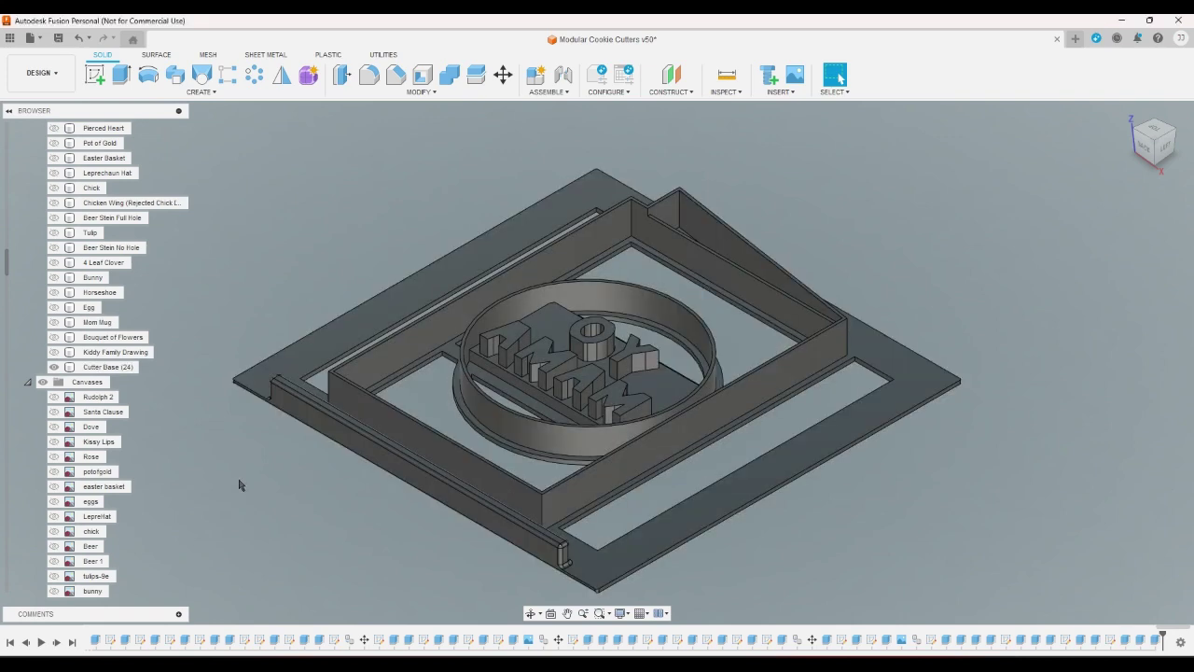
pyautogui.rightClick(122, 372)
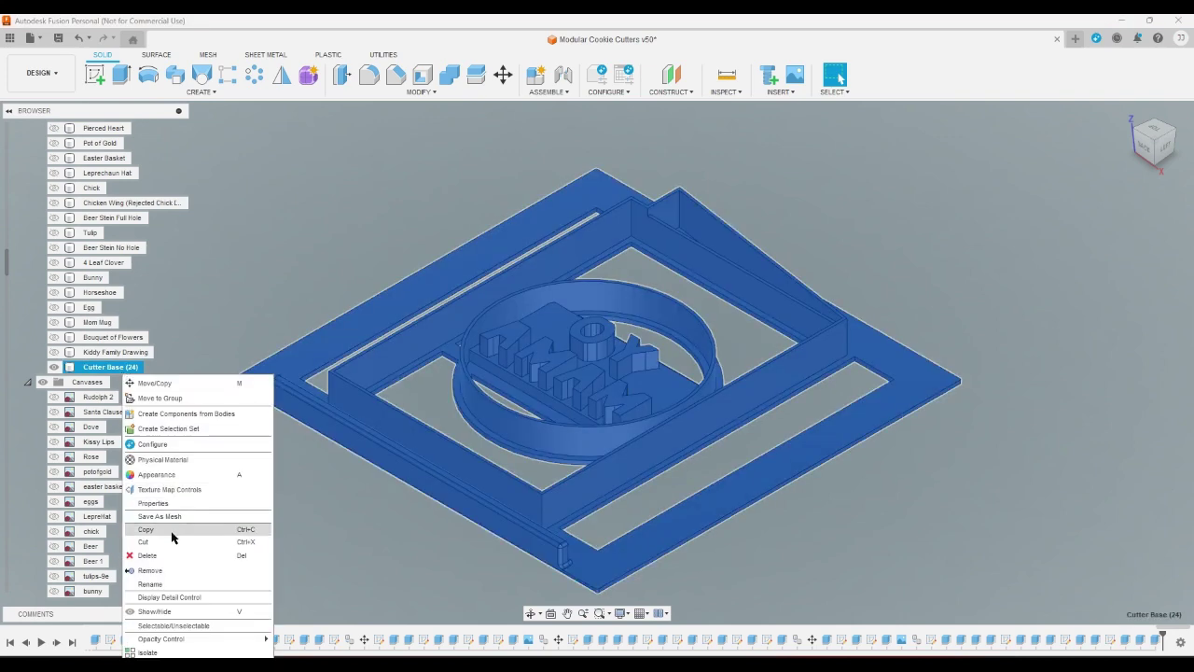
pyautogui.click(163, 584)
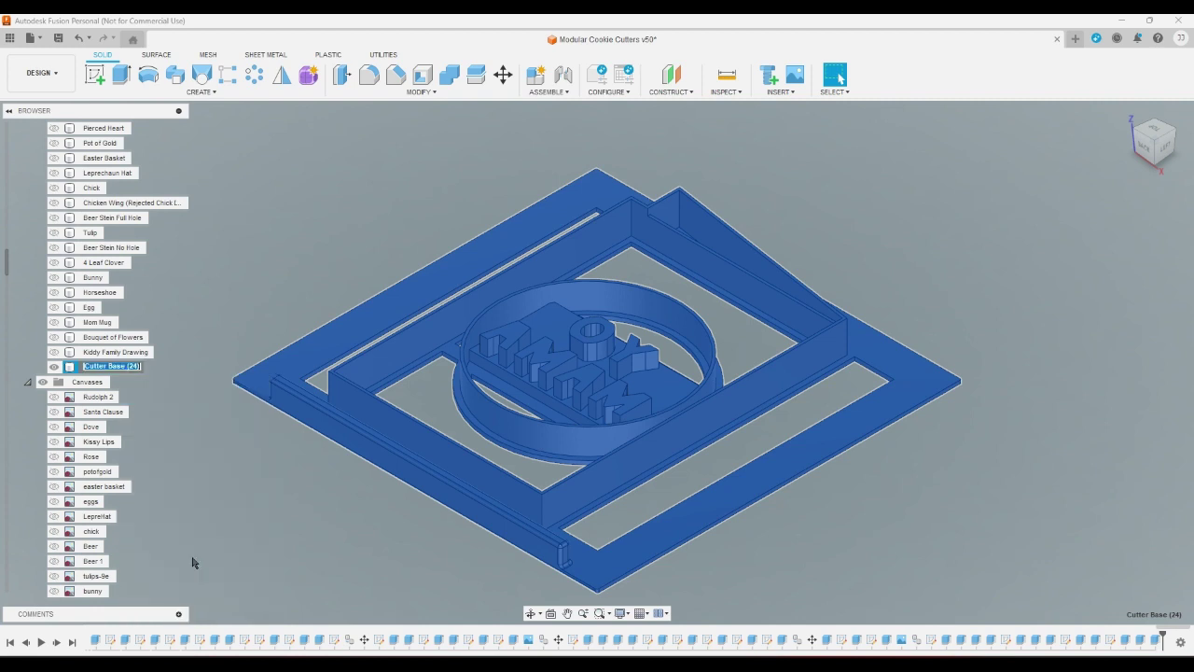
pyautogui.write('y')
pyautogui.write('Yo M')
pyautogui.write('ama Greeting')
pyautogui.write(' Card')
pyautogui.write('s')
pyautogui.click(192, 563)
# Step: Rename Sketch120, which holds the envelope and circle outlines, as Yo mamas greeting card
pyautogui.moveTo(8, 264)
pyautogui.mouseDown()
pyautogui.moveTo(8, 560)
pyautogui.moveTo(29, 580)
pyautogui.mouseUp()
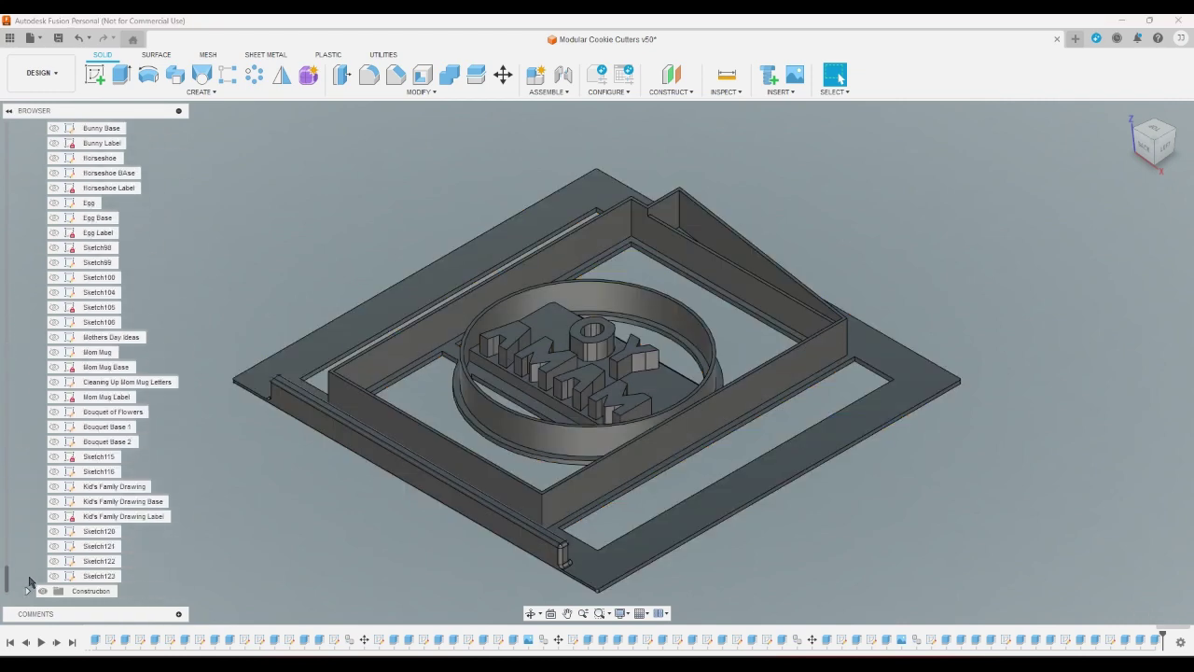
pyautogui.click(101, 532)
pyautogui.rightClick(101, 536)
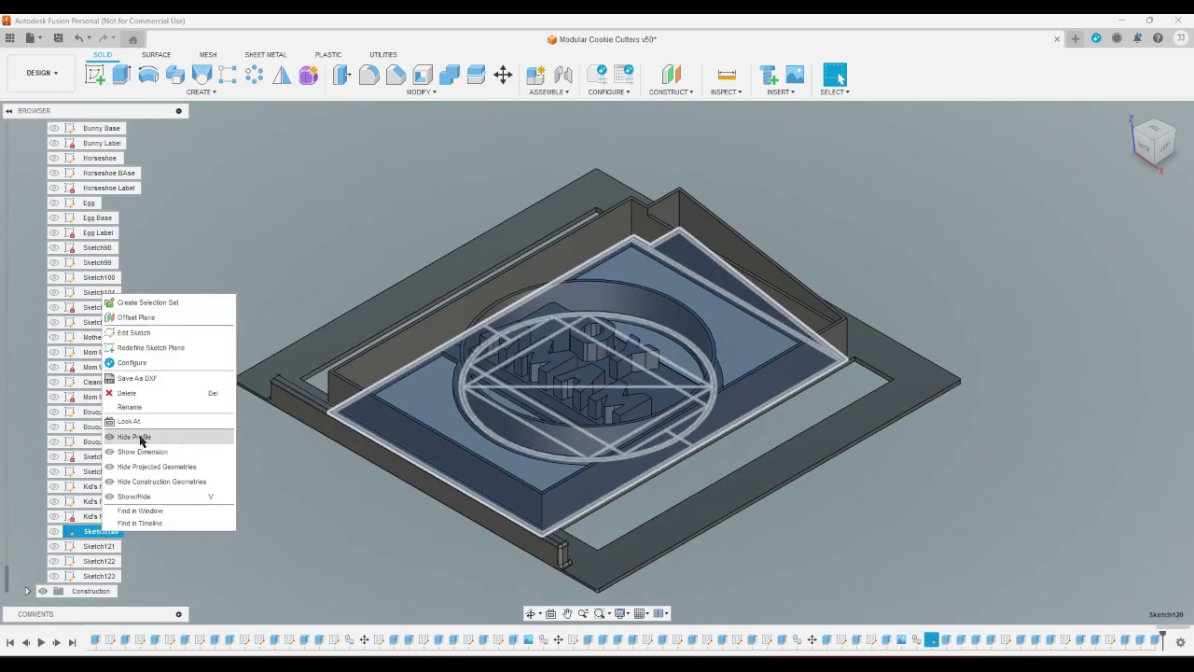
pyautogui.click(147, 404)
pyautogui.click(632, 366)
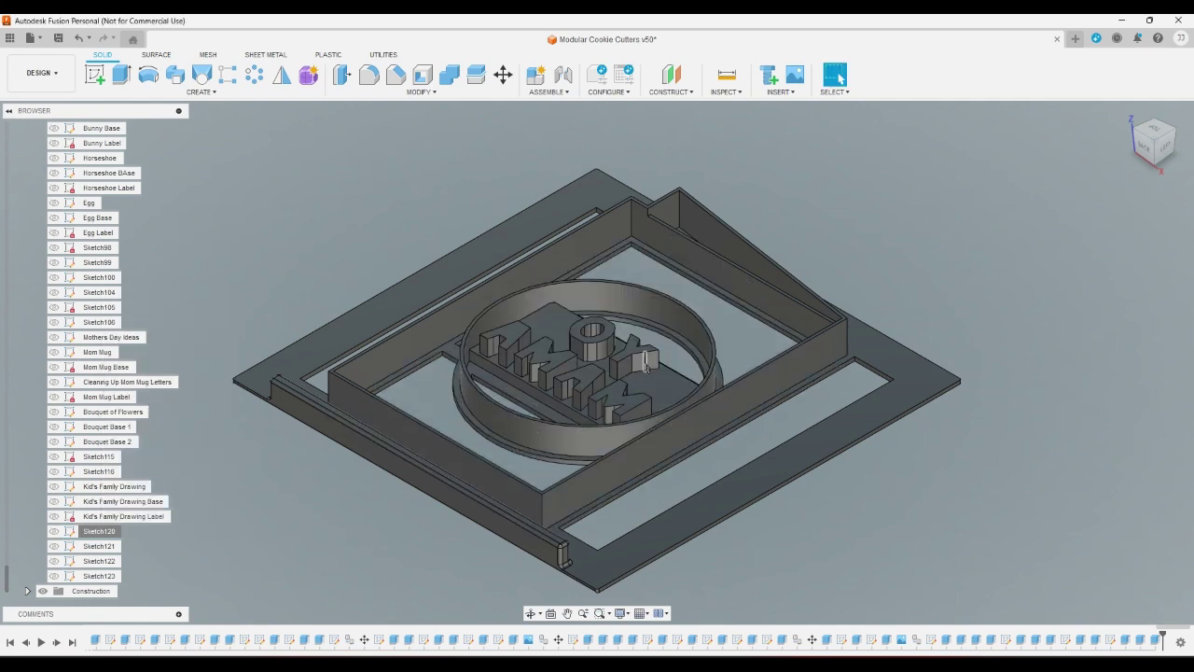
pyautogui.rightClick(94, 540)
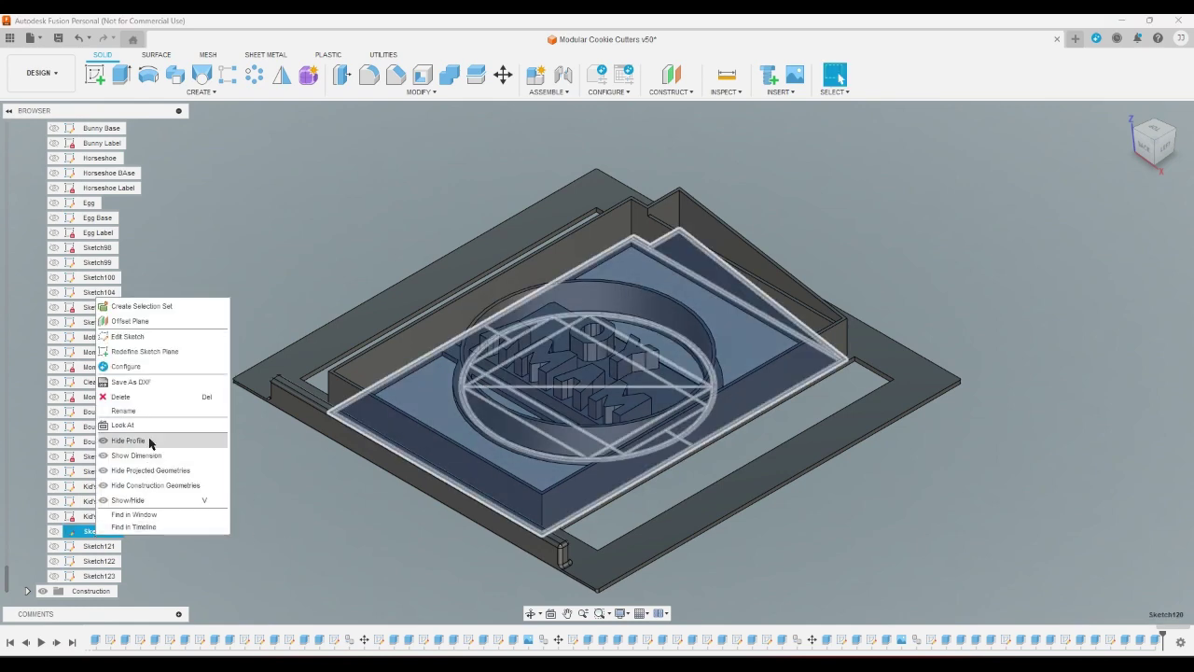
pyautogui.click(155, 412)
pyautogui.write('Yo mamas greeting')
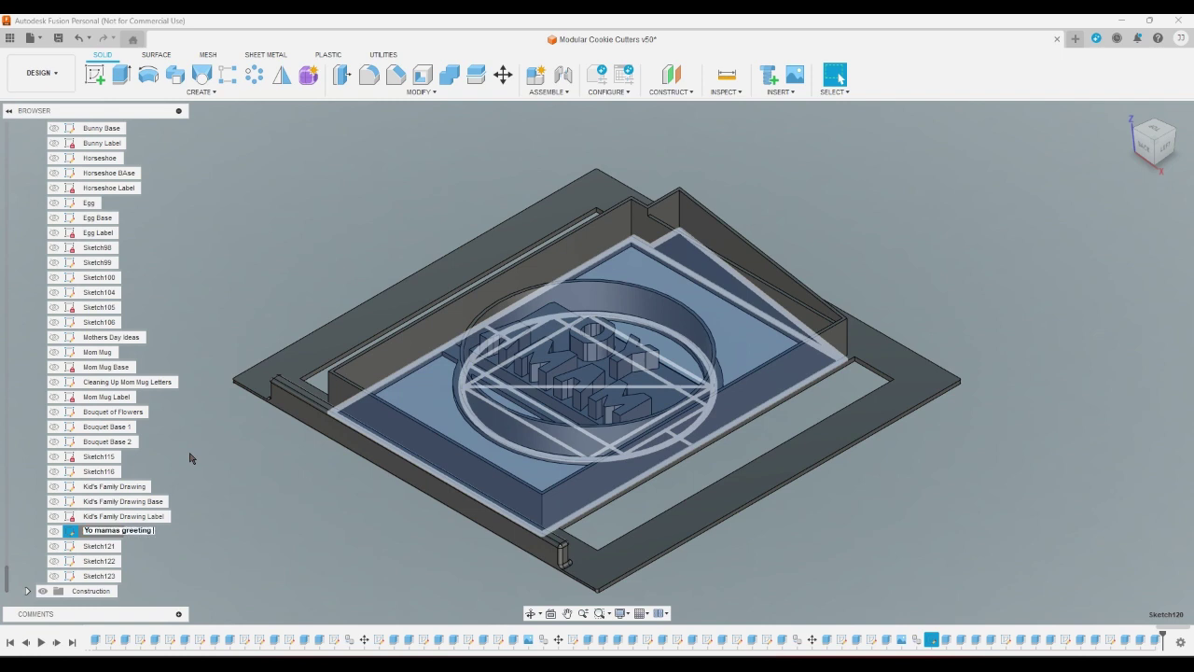
pyautogui.write('card')
pyautogui.press('Return')
# Step: Rename Sketch121, the sketch of the base frame, as Yo mamas greeting card base
pyautogui.click(101, 546)
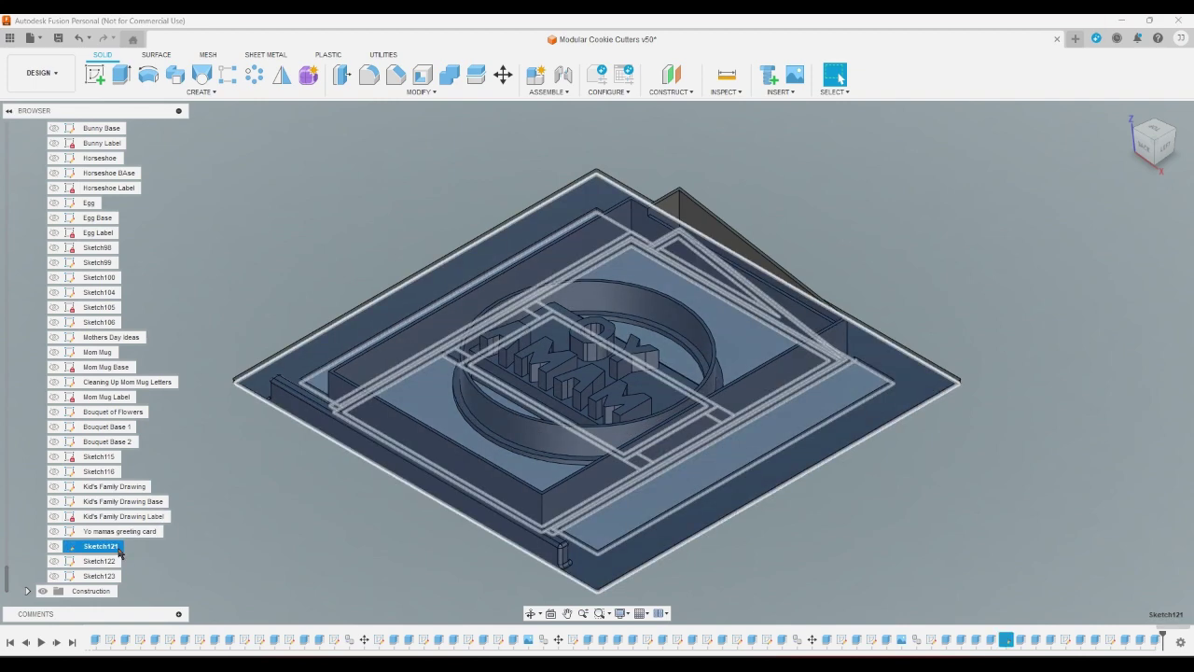
pyautogui.rightClick(119, 547)
pyautogui.click(185, 424)
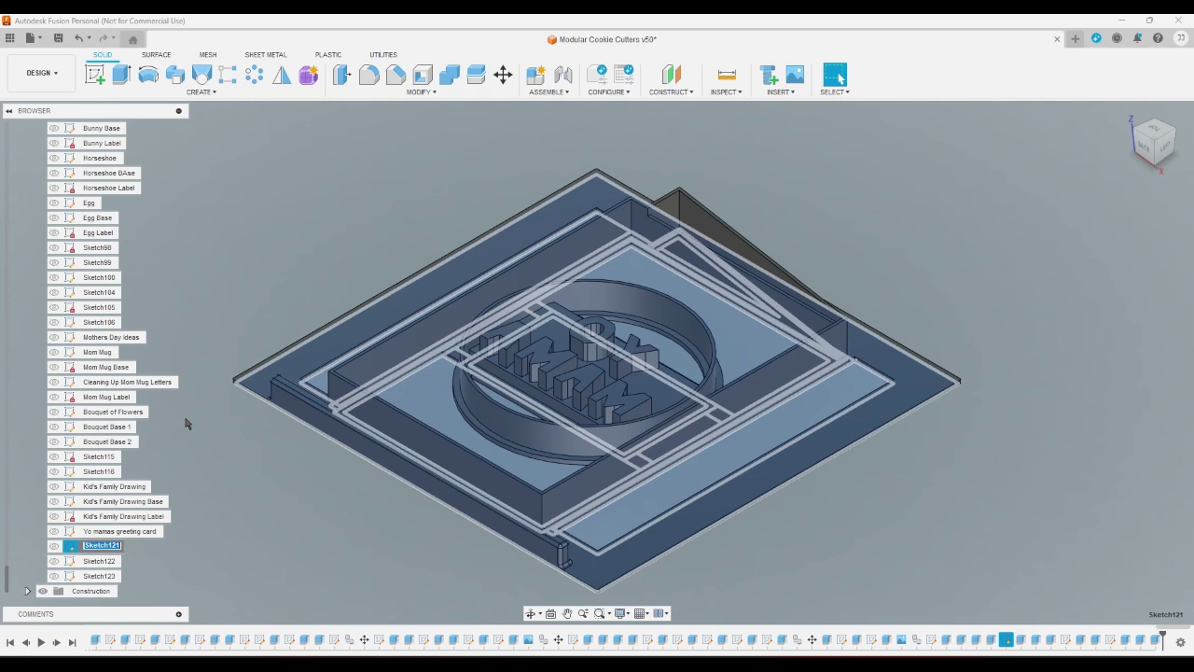
pyautogui.write('Yo mamas greeting card base')
pyautogui.press('Return')
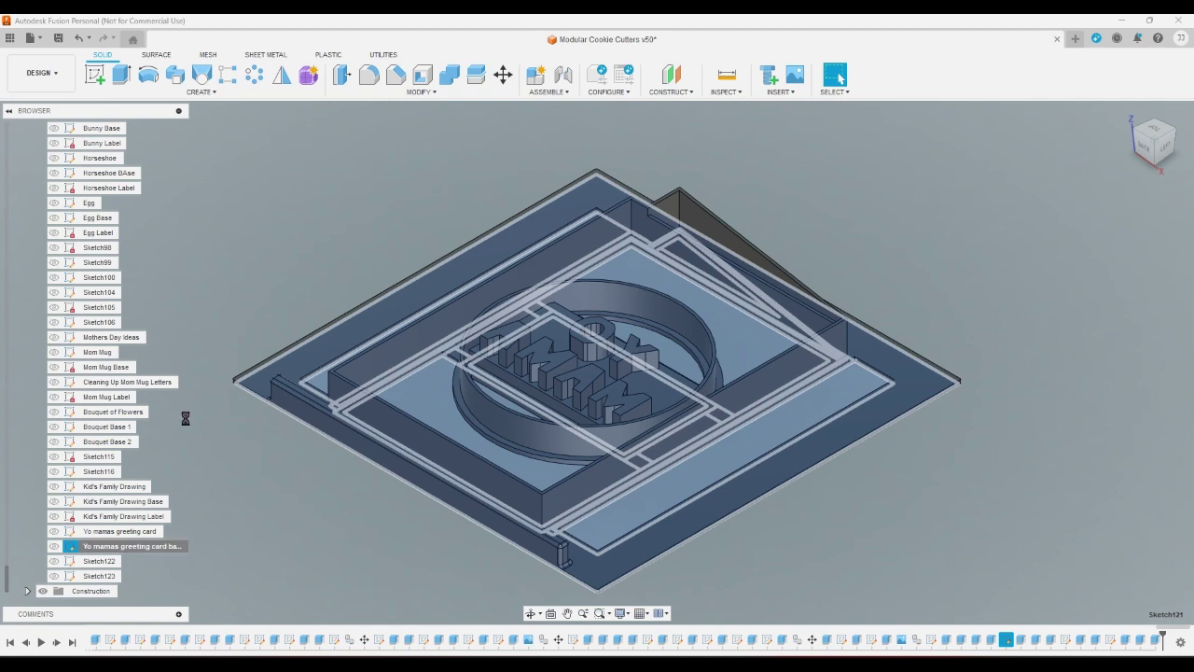
# Step: Rename Sketch122, which holds the YO MAMA lettering, as Yo mamas letters
pyautogui.click(110, 562)
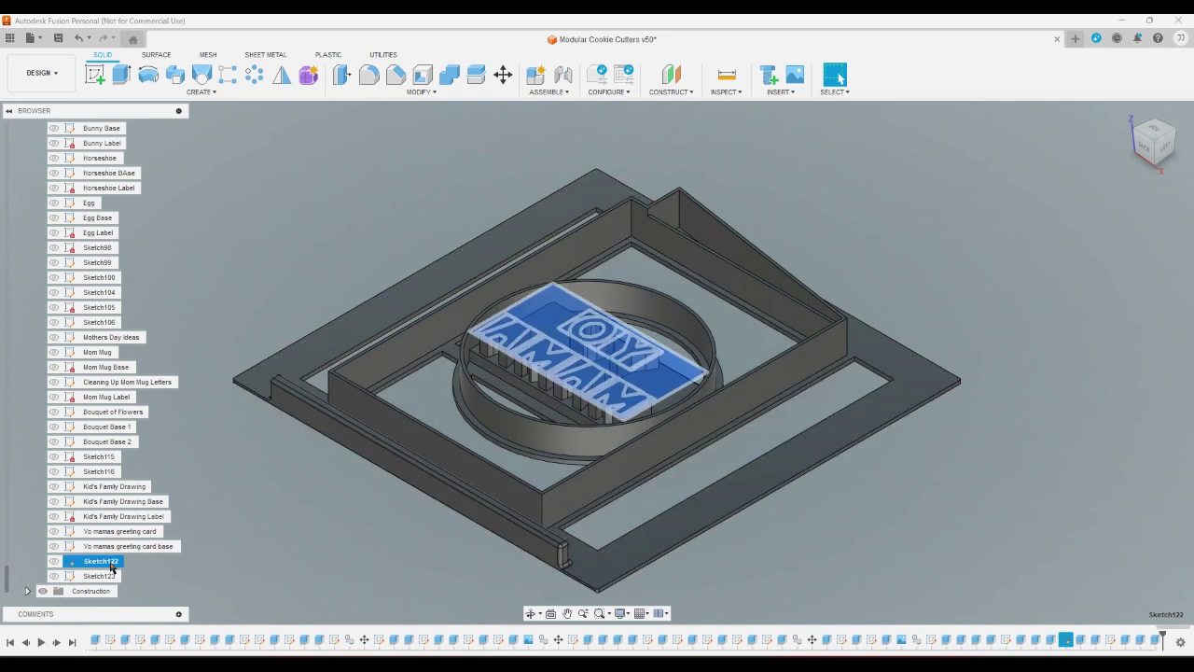
pyautogui.rightClick(110, 562)
pyautogui.click(165, 438)
pyautogui.write('Yo mamas letter')
pyautogui.press('Return')
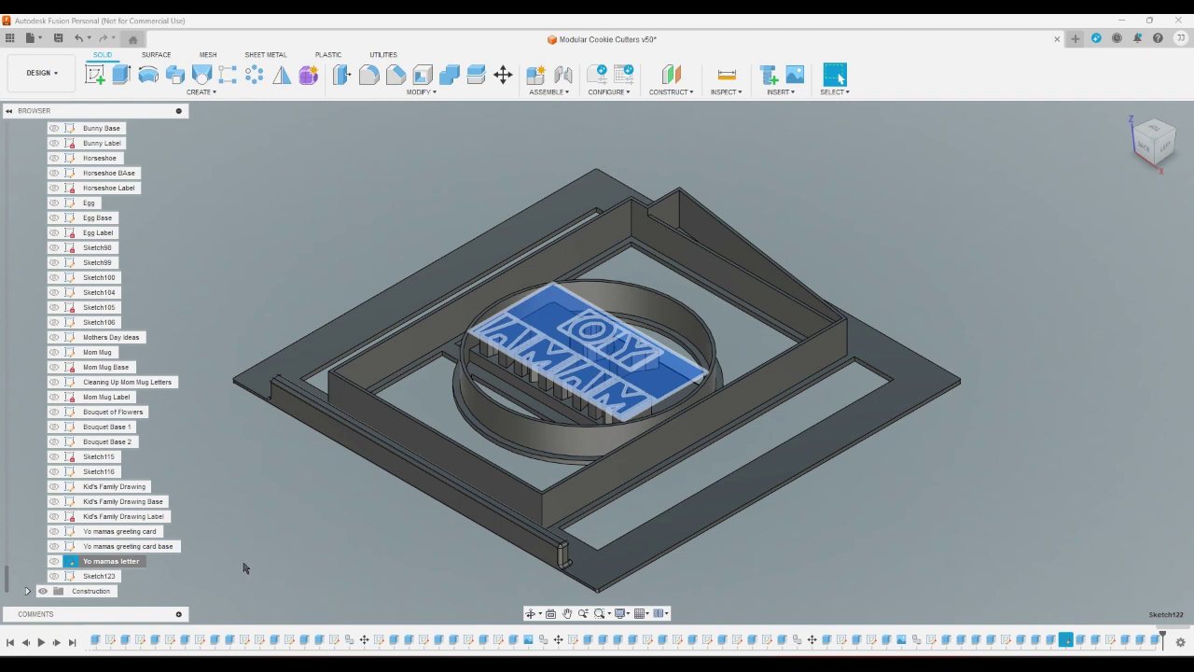
pyautogui.rightClick(132, 563)
pyautogui.click(159, 436)
pyautogui.write('s')
pyautogui.write('s')
pyautogui.press('Return')
# Step: Rename Sketch123, which holds the inner circle and frame cutouts, as Yo mamas circle
pyautogui.click(112, 578)
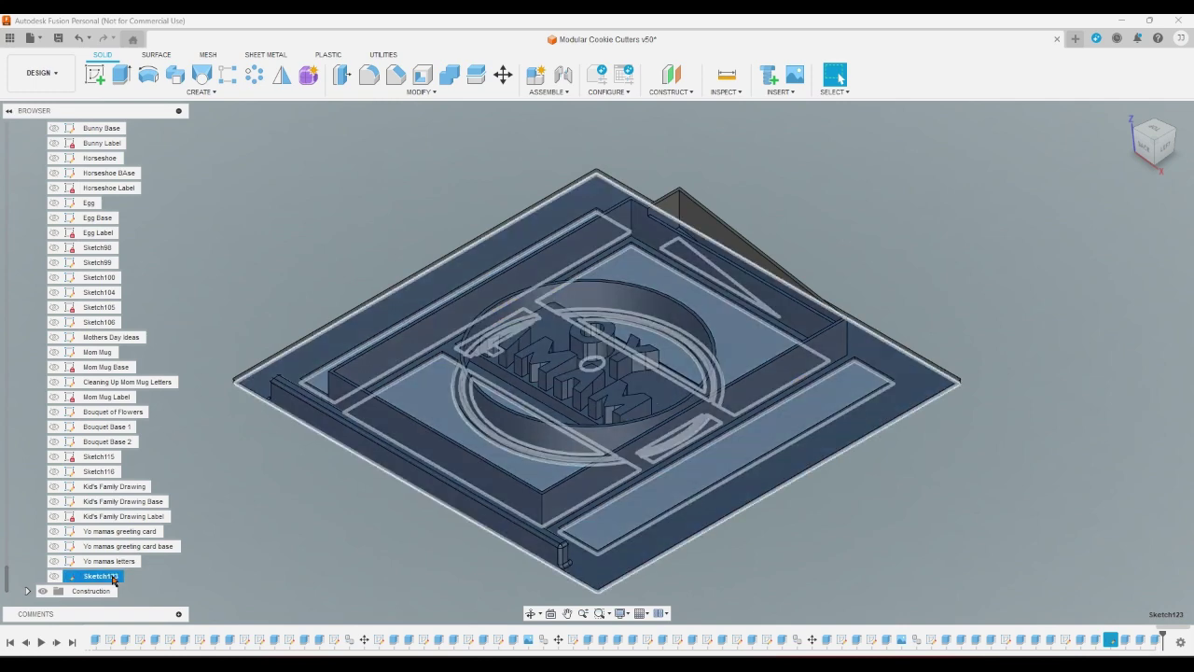
pyautogui.rightClick(108, 576)
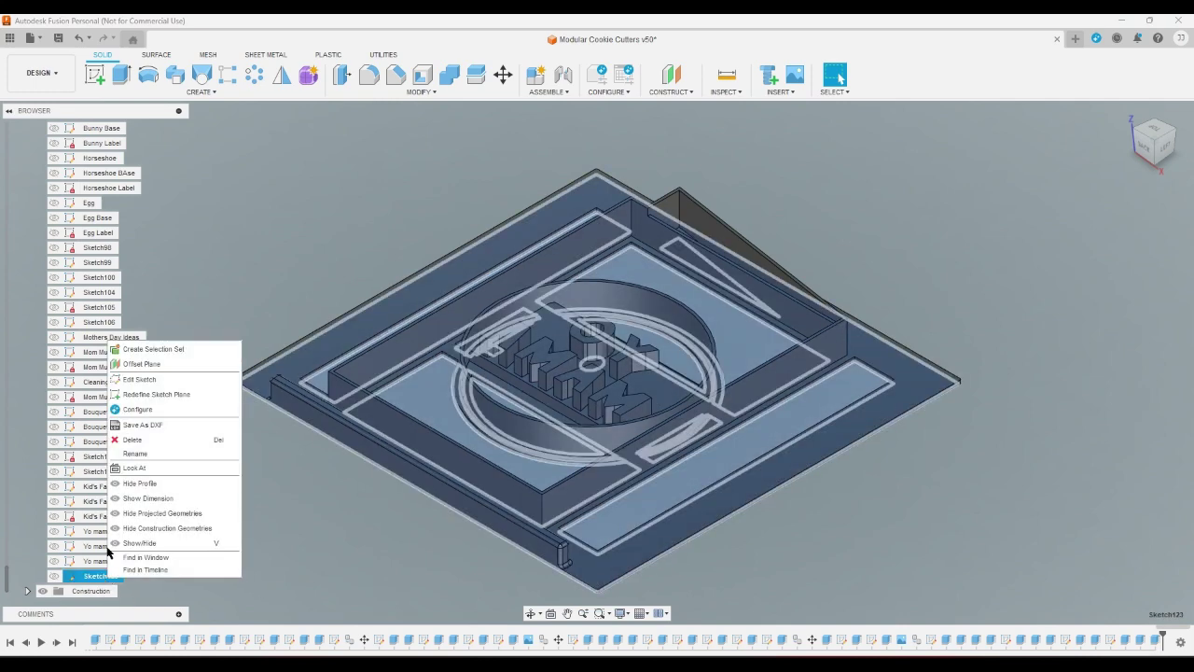
pyautogui.click(136, 454)
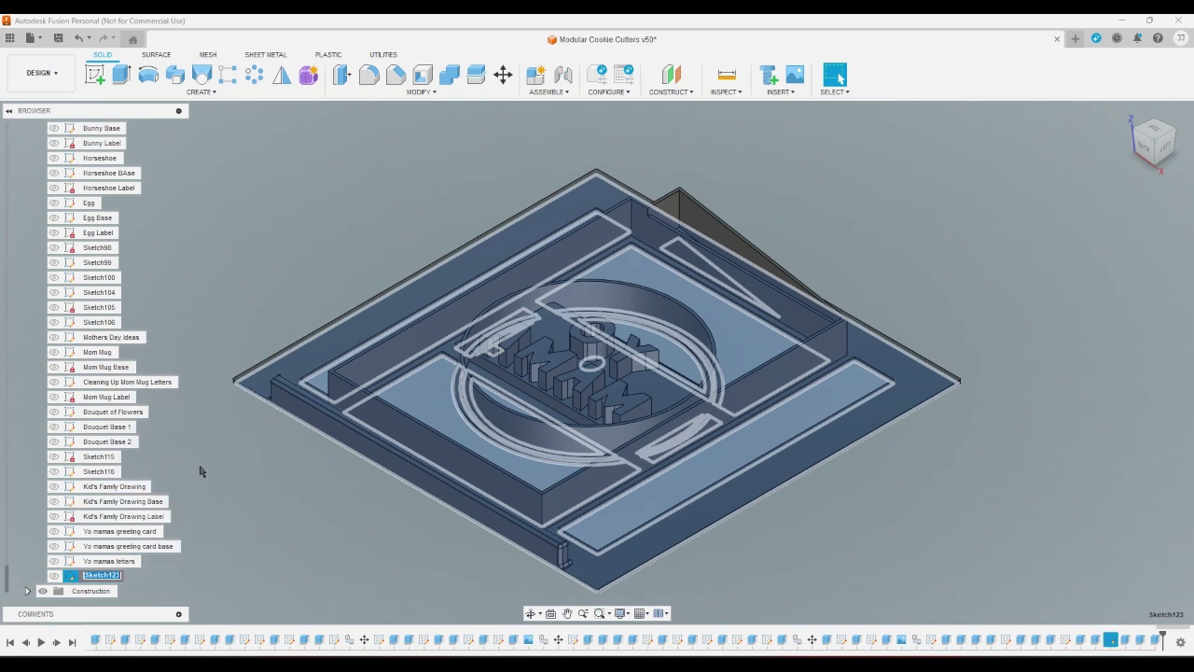
pyautogui.write('Yo mamas circle')
pyautogui.press('Return')
pyautogui.click(200, 471)
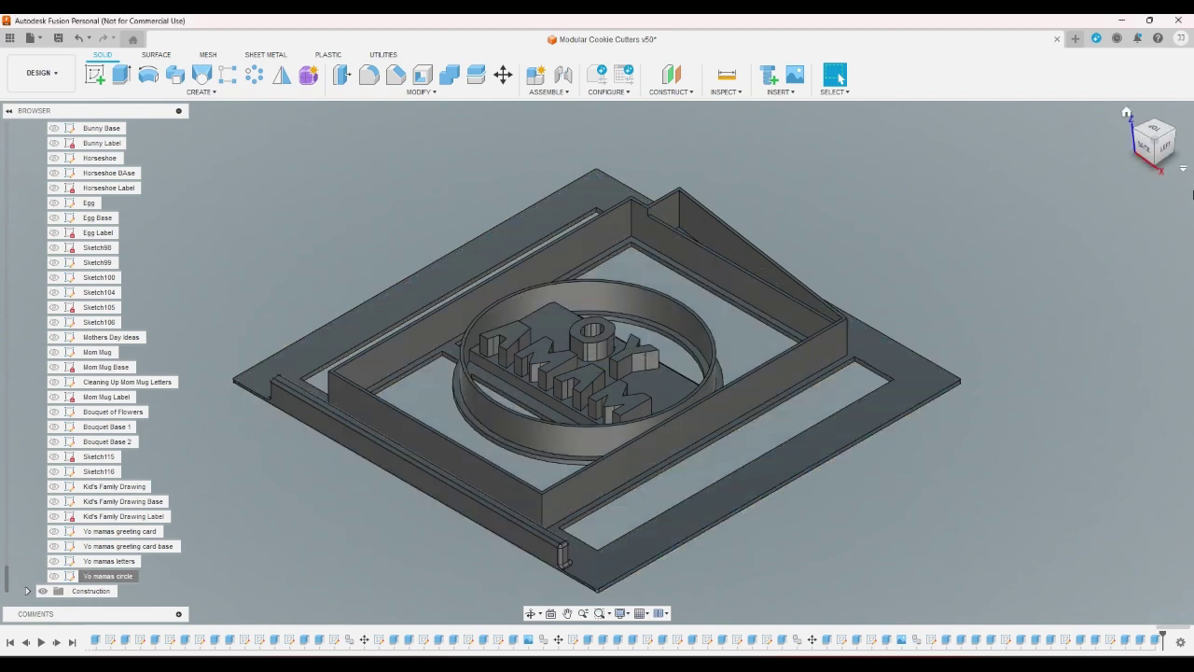
# Step: Start a sketch on the outer face of the raised edge strip and draw a text box across it
pyautogui.click(1154, 129)
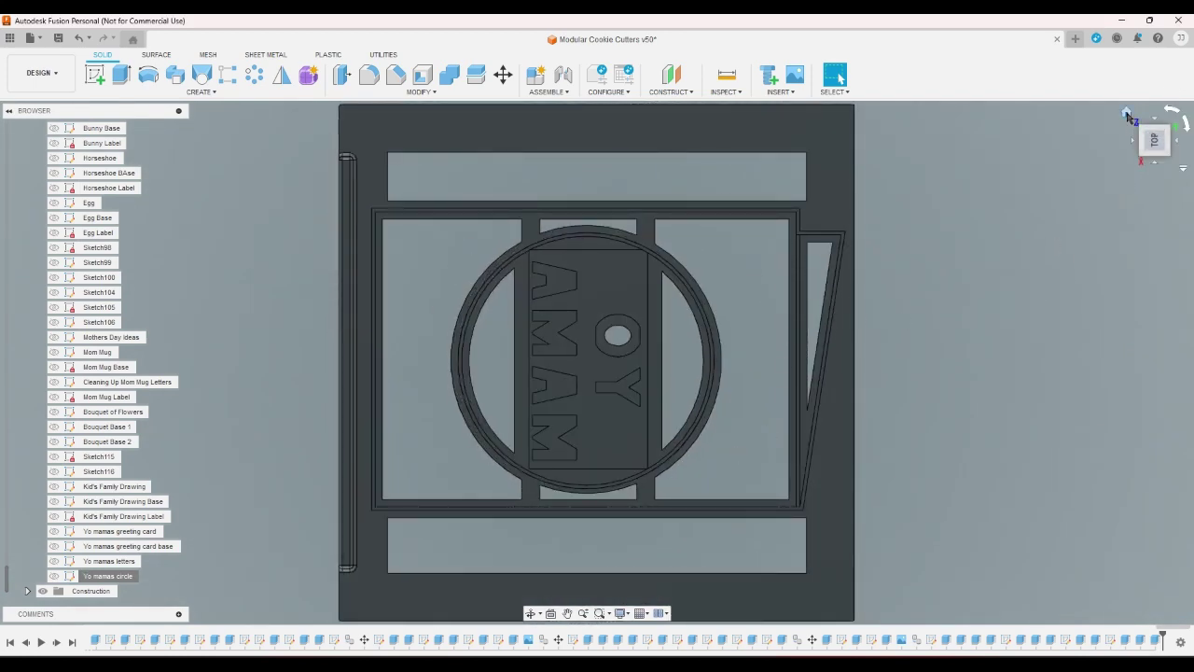
pyautogui.click(1126, 113)
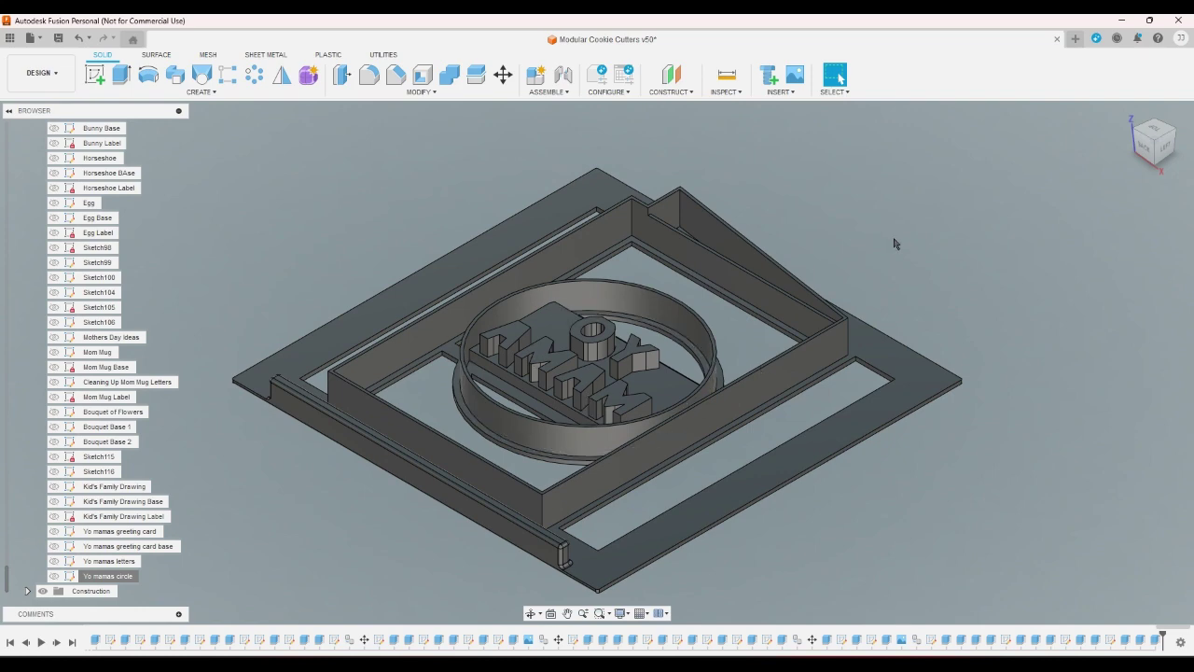
pyautogui.scroll(2, 268, 497)
pyautogui.scroll(-3, 268, 497)
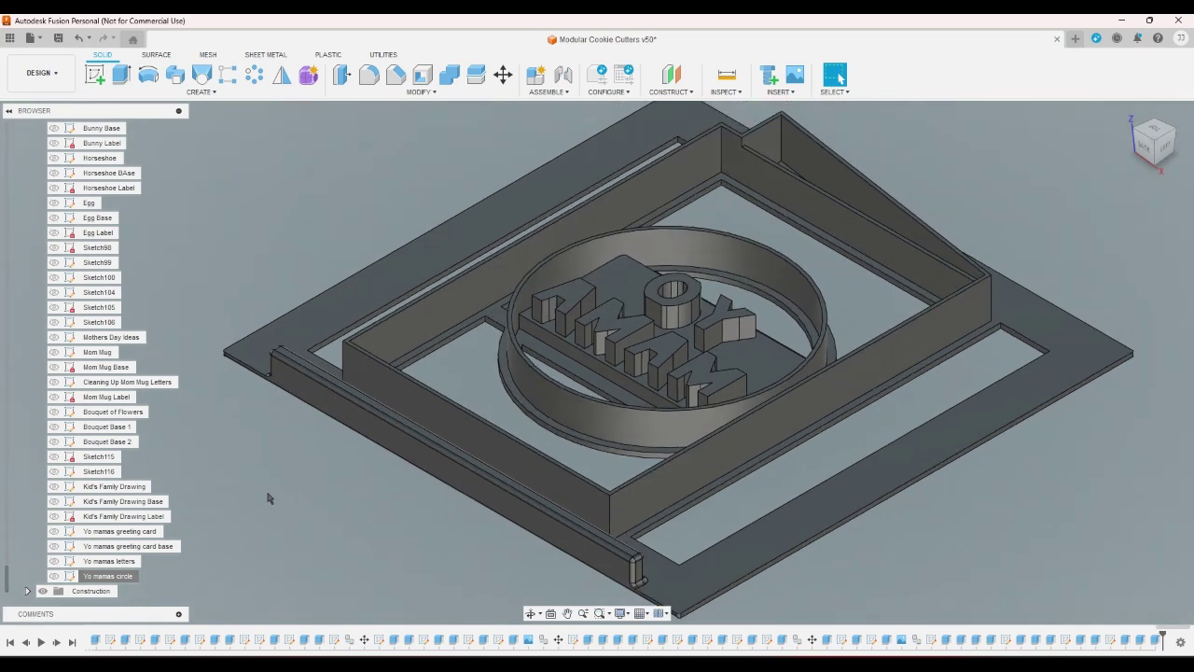
pyautogui.click(94, 75)
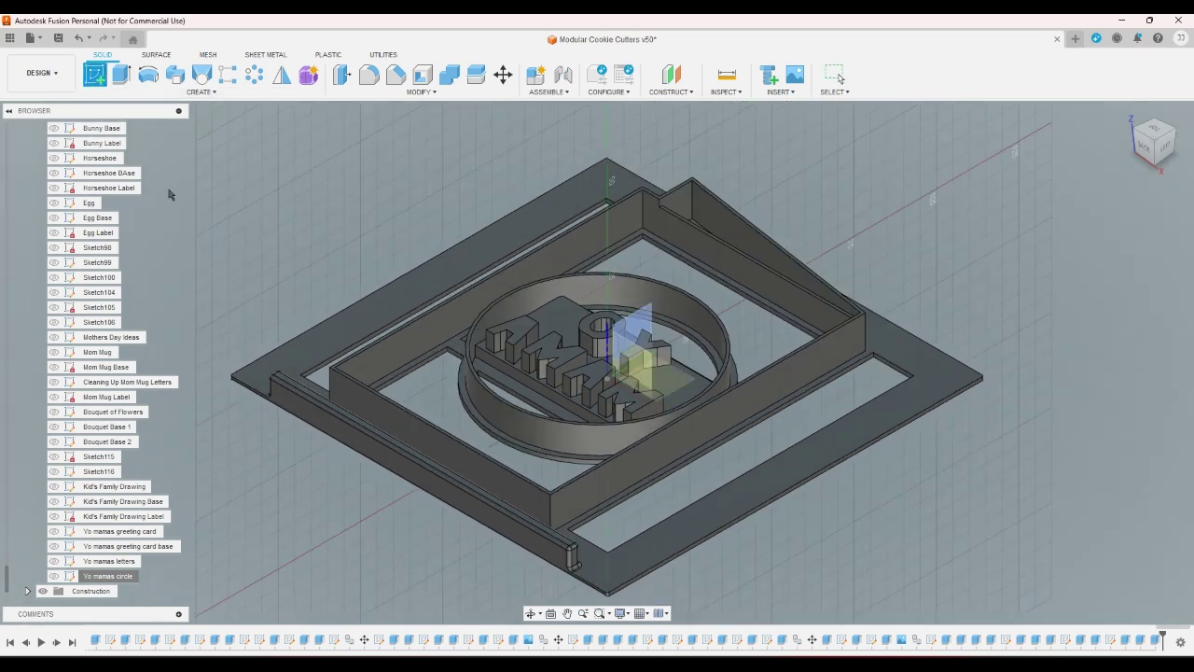
pyautogui.click(299, 403)
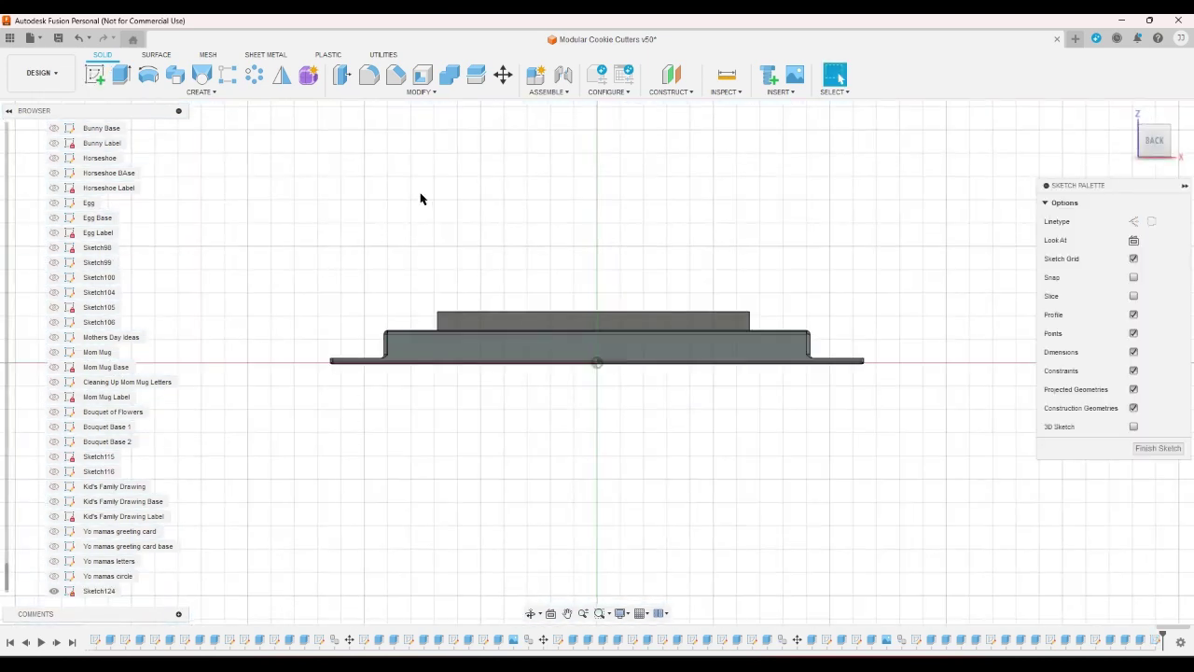
pyautogui.click(417, 76)
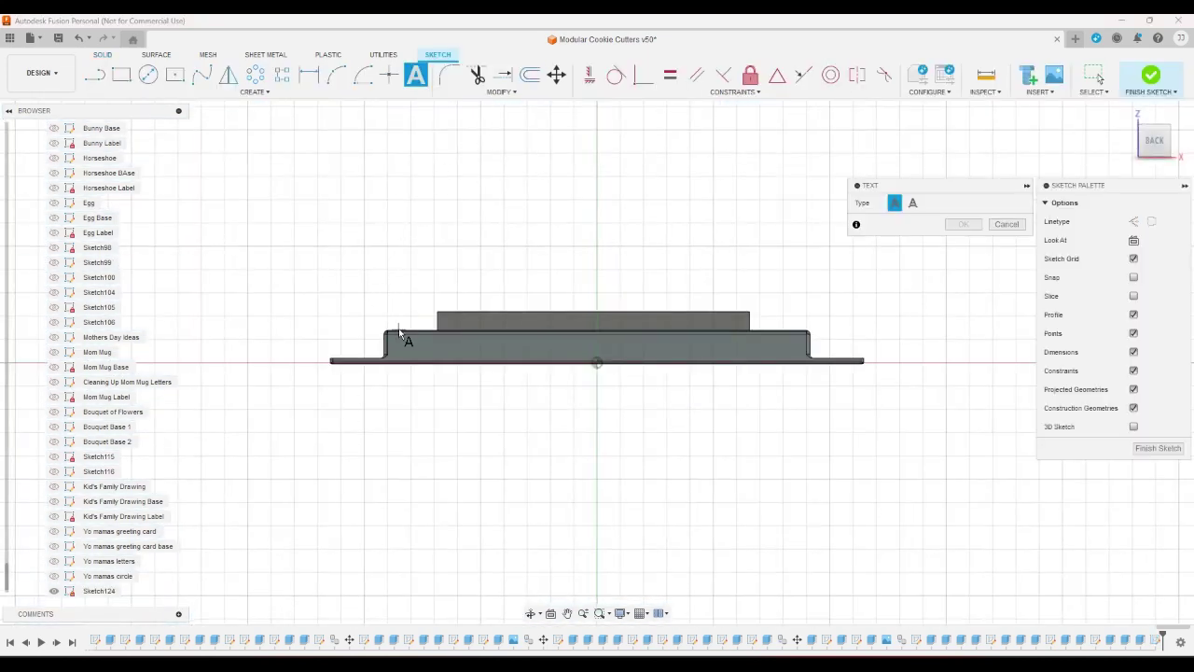
pyautogui.click(352, 306)
pyautogui.click(817, 423)
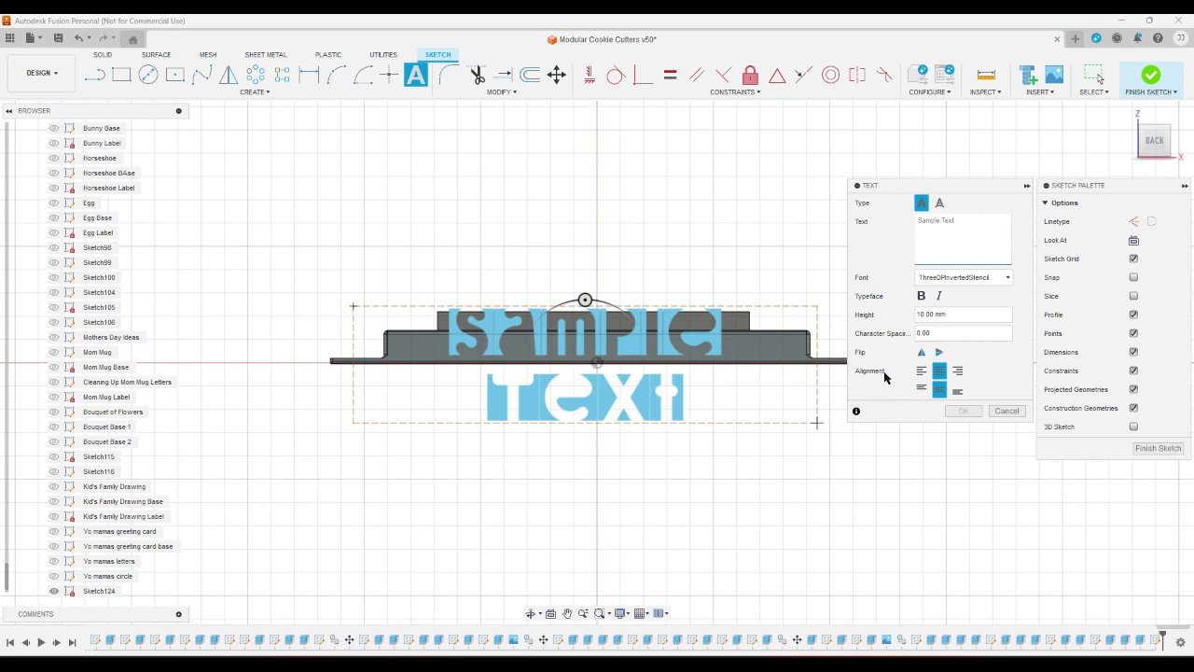
# Step: Set the text height to 5 mm and enter Yo Mamas Greeting Card as the label text
pyautogui.moveTo(972, 315); pyautogui.dragTo(885, 321)
pyautogui.write('5')
pyautogui.click(941, 234)
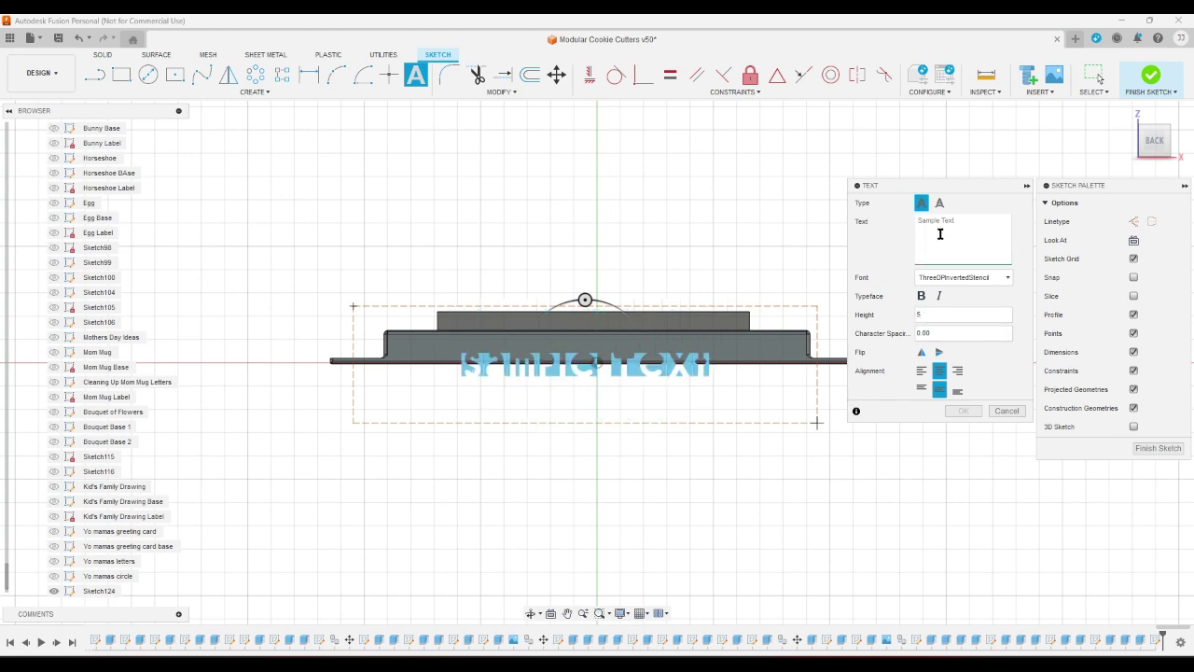
pyautogui.write('Yo Mama')
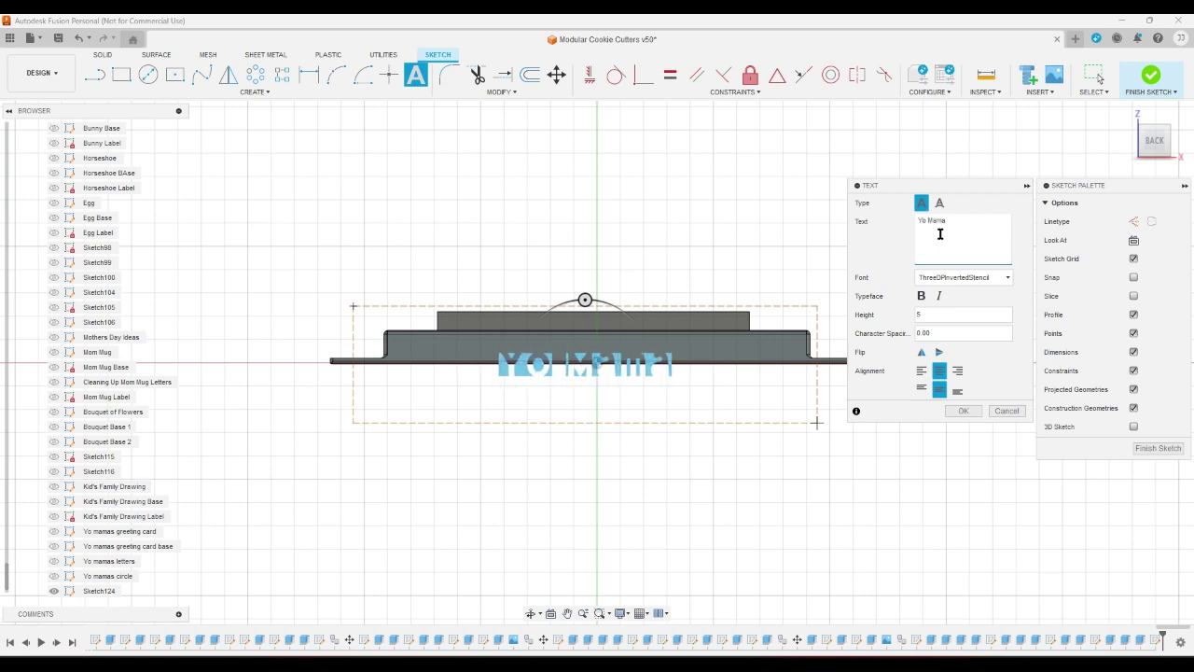
pyautogui.write('s Gree')
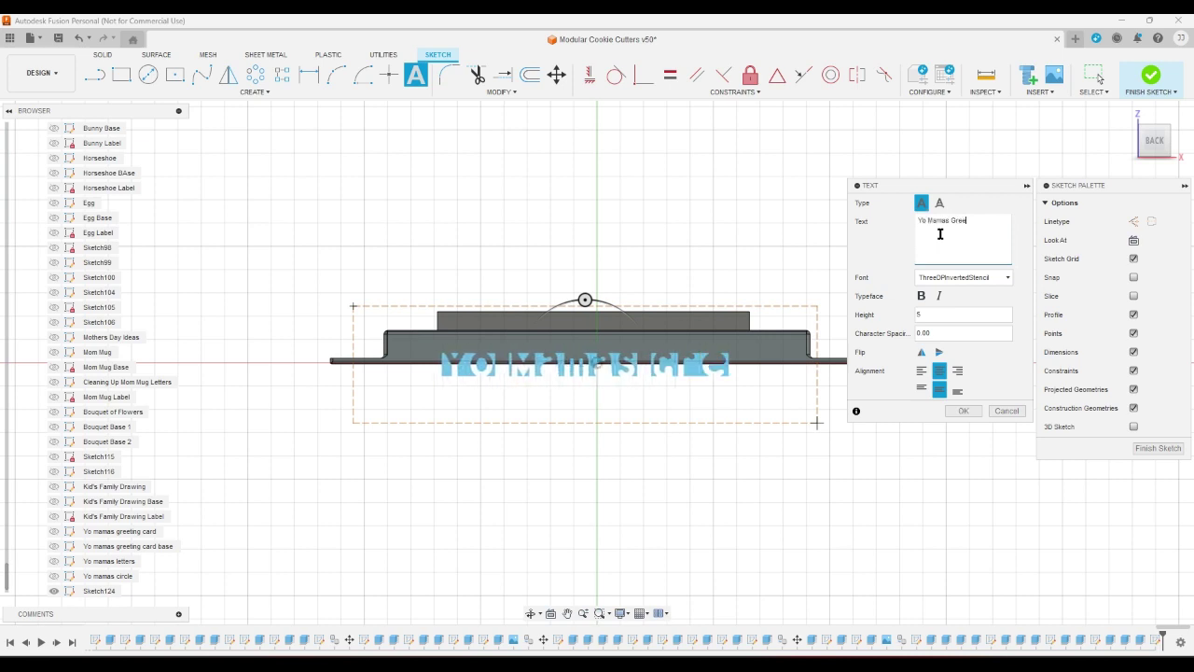
pyautogui.write('ting kCard')
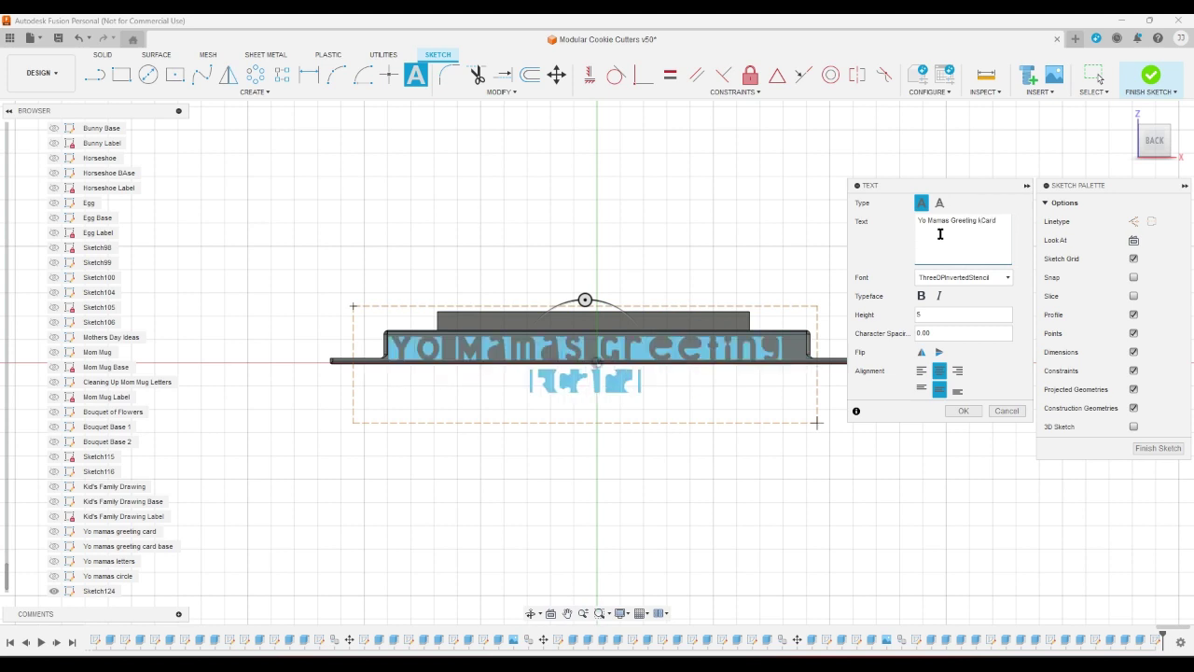
pyautogui.press('BackSpace')
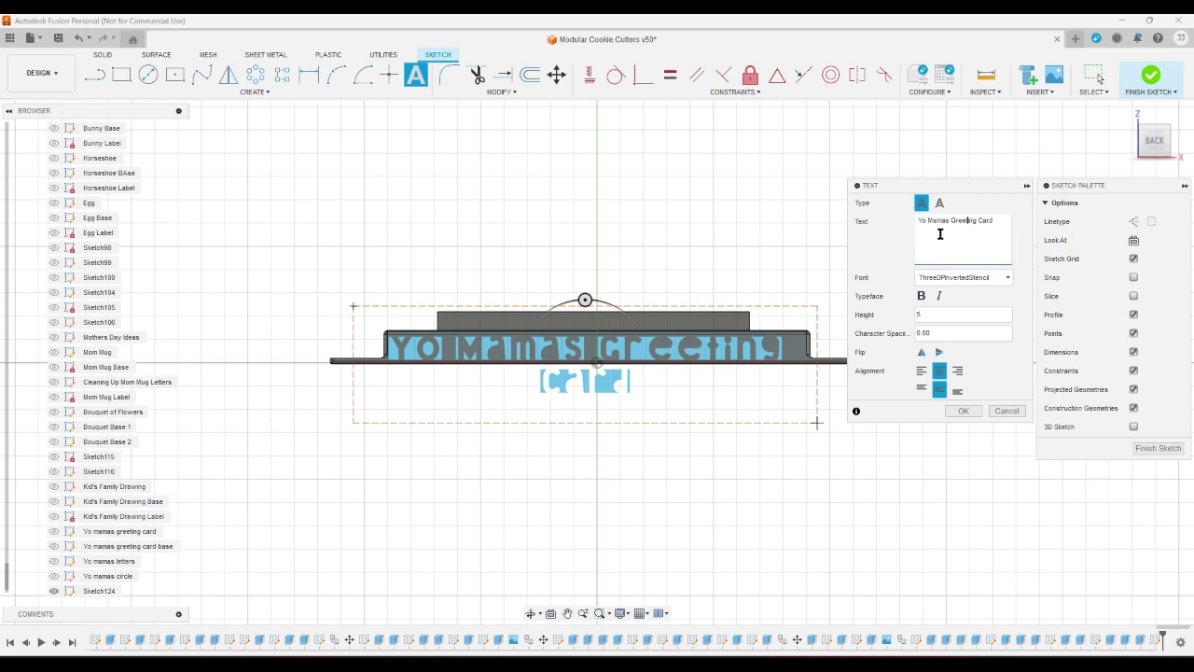
# Step: Shorten the label text to Greeting Card and accept the text
pyautogui.press('BackSpace')
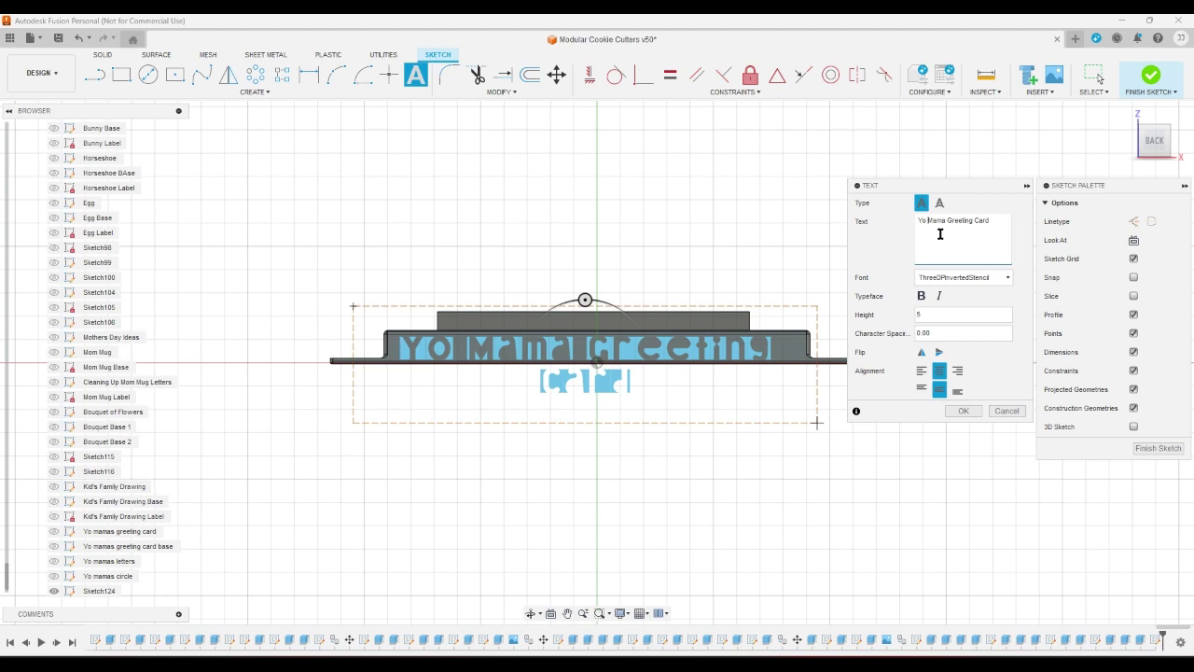
pyautogui.press('BackSpace')
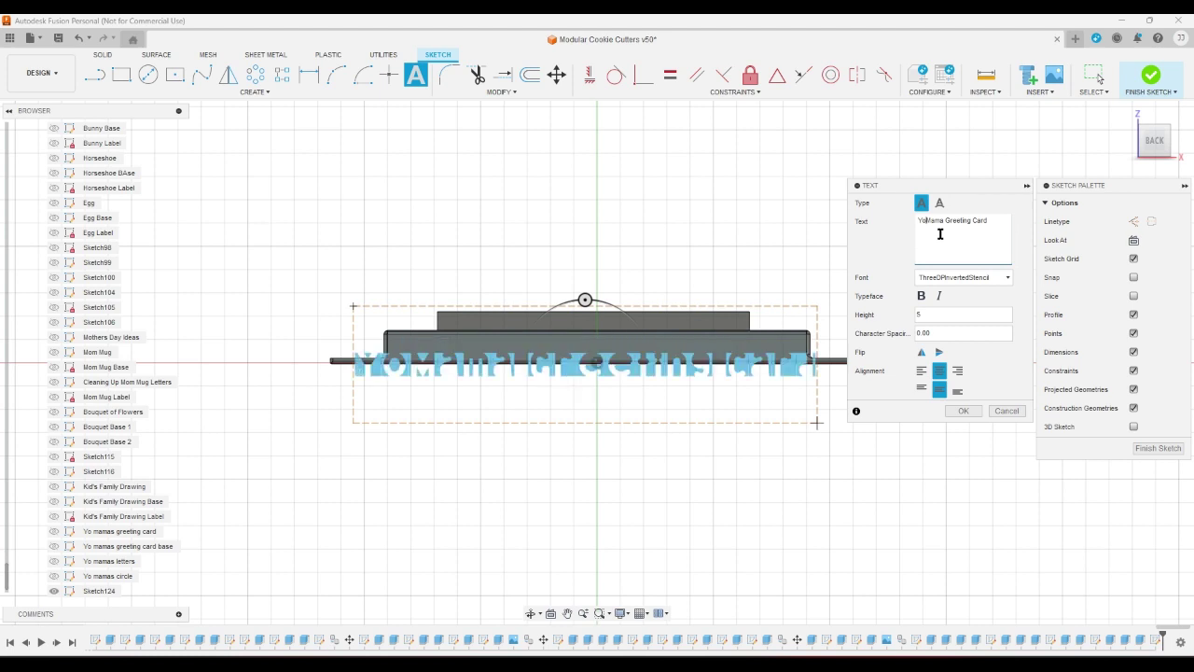
pyautogui.press('BackSpace')
pyautogui.press('BackSpace')
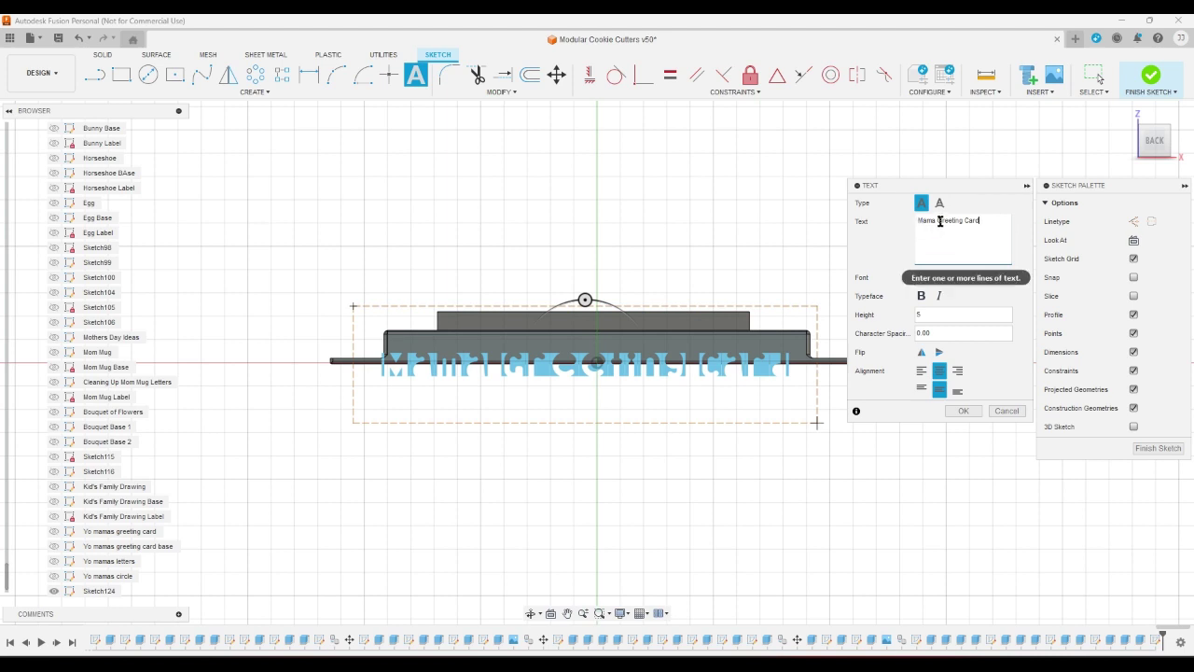
pyautogui.click(937, 222)
pyautogui.hotkey('shift', 'End')
pyautogui.moveTo(937, 221); pyautogui.dragTo(912, 224)
pyautogui.press('BackSpace')
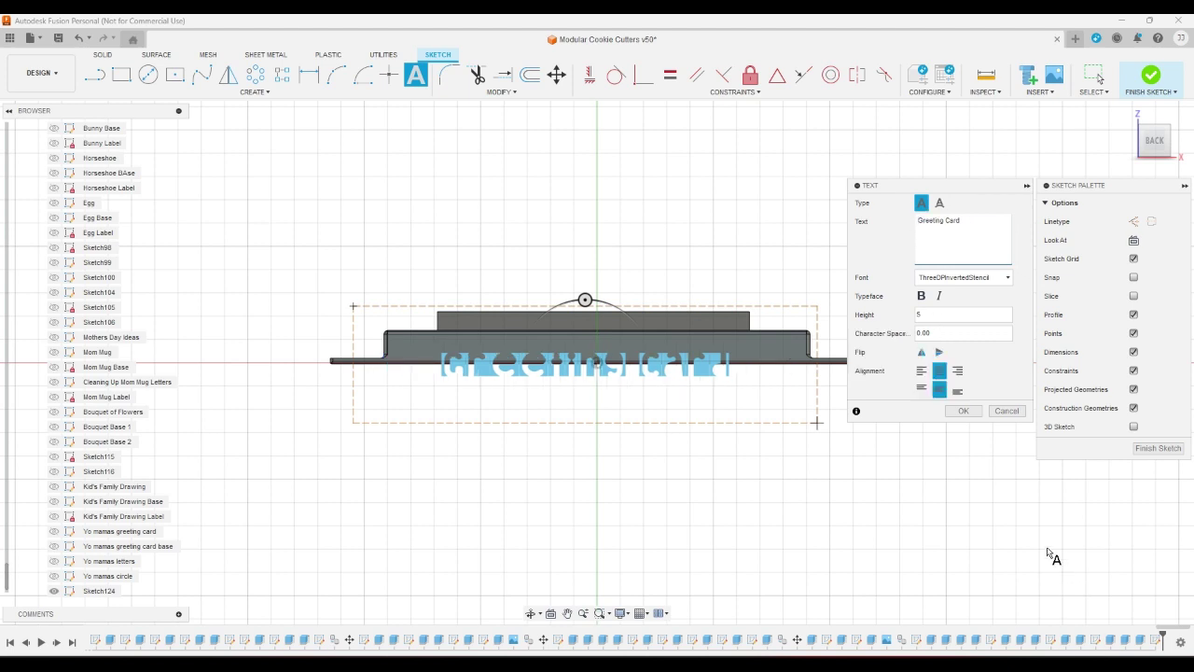
pyautogui.click(964, 411)
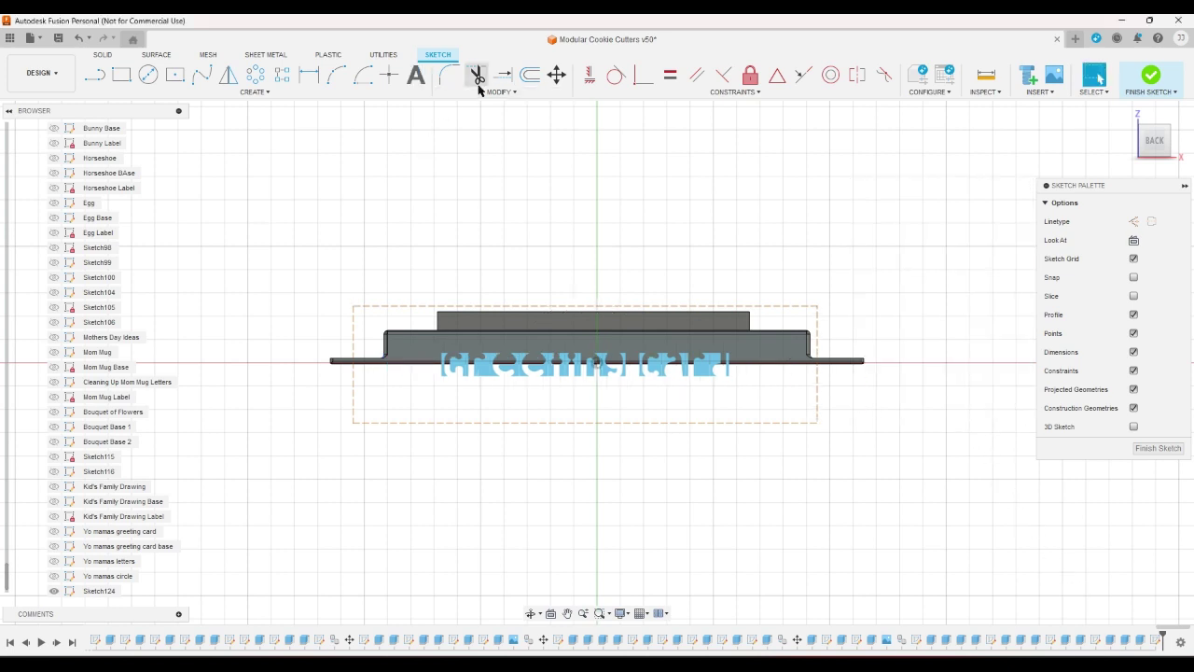
# Step: Make both vertical sides of the text box collinear with the side edges of the strip
pyautogui.click(804, 75)
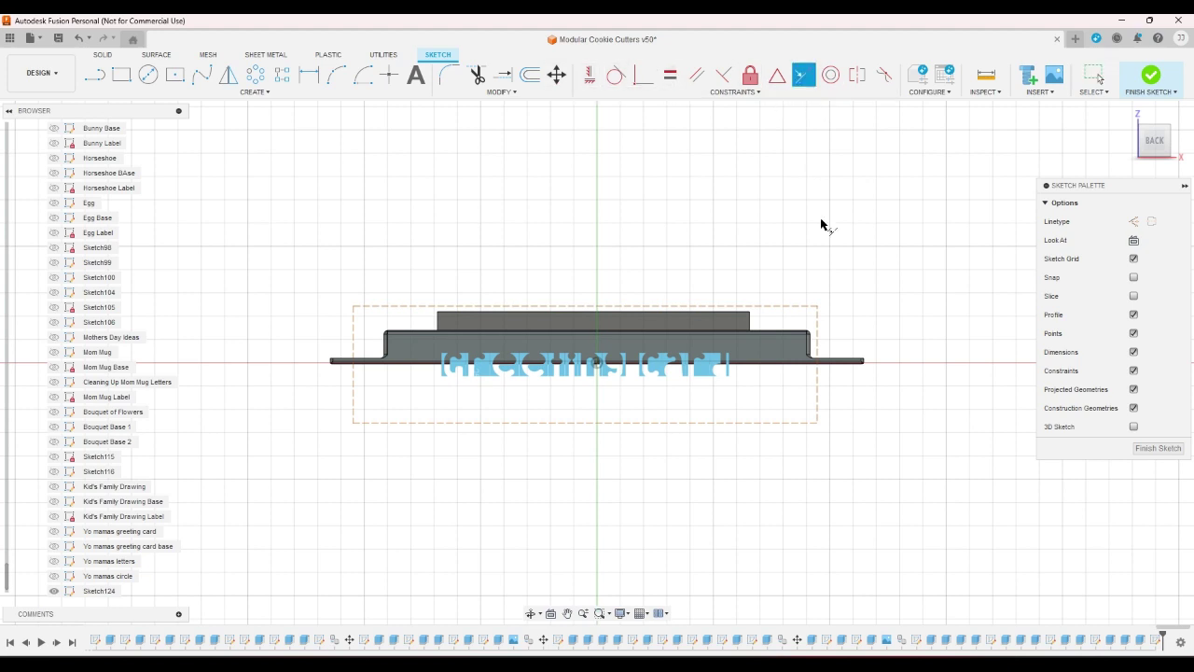
pyautogui.click(814, 341)
pyautogui.click(808, 344)
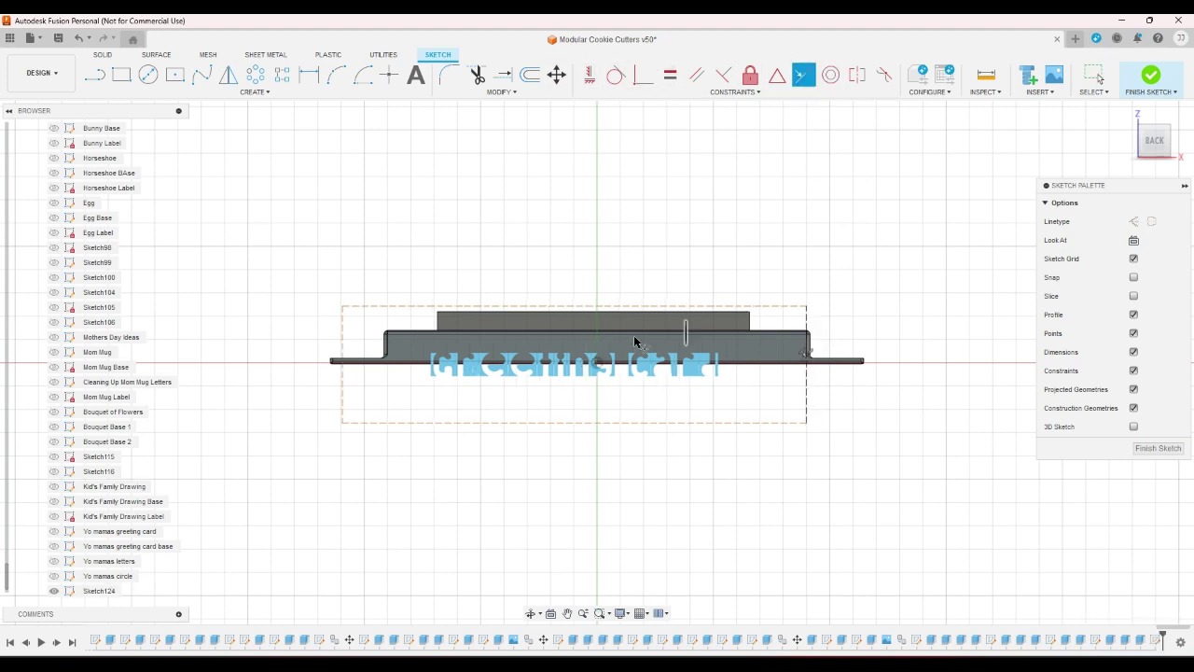
pyautogui.click(342, 335)
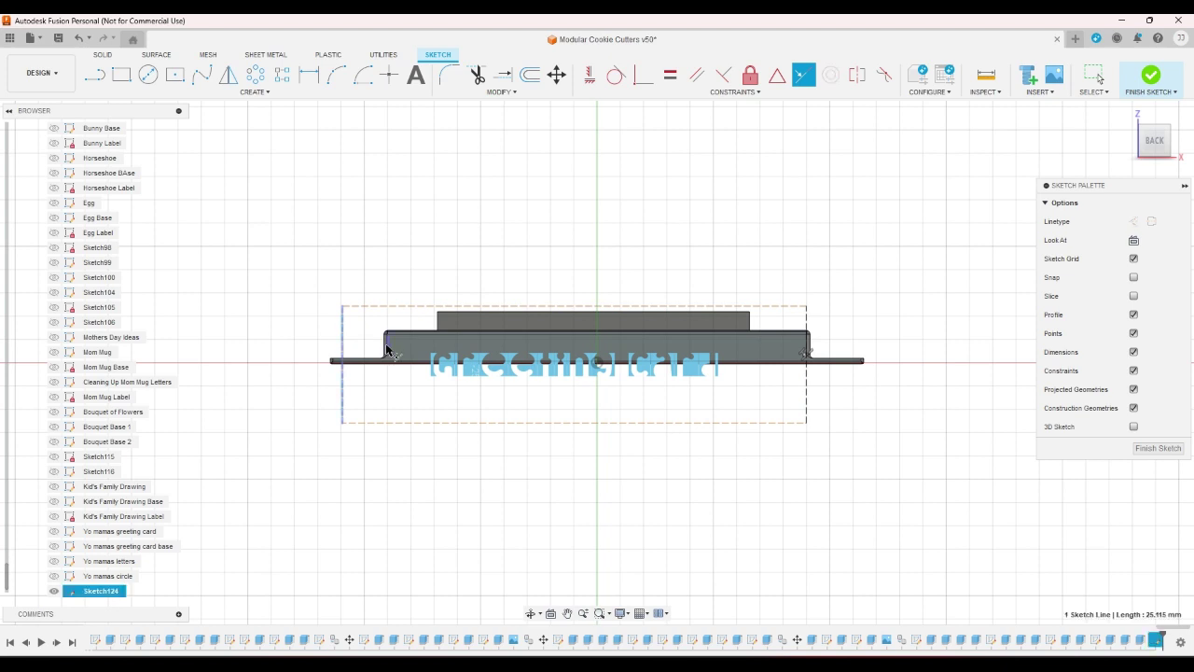
pyautogui.click(386, 347)
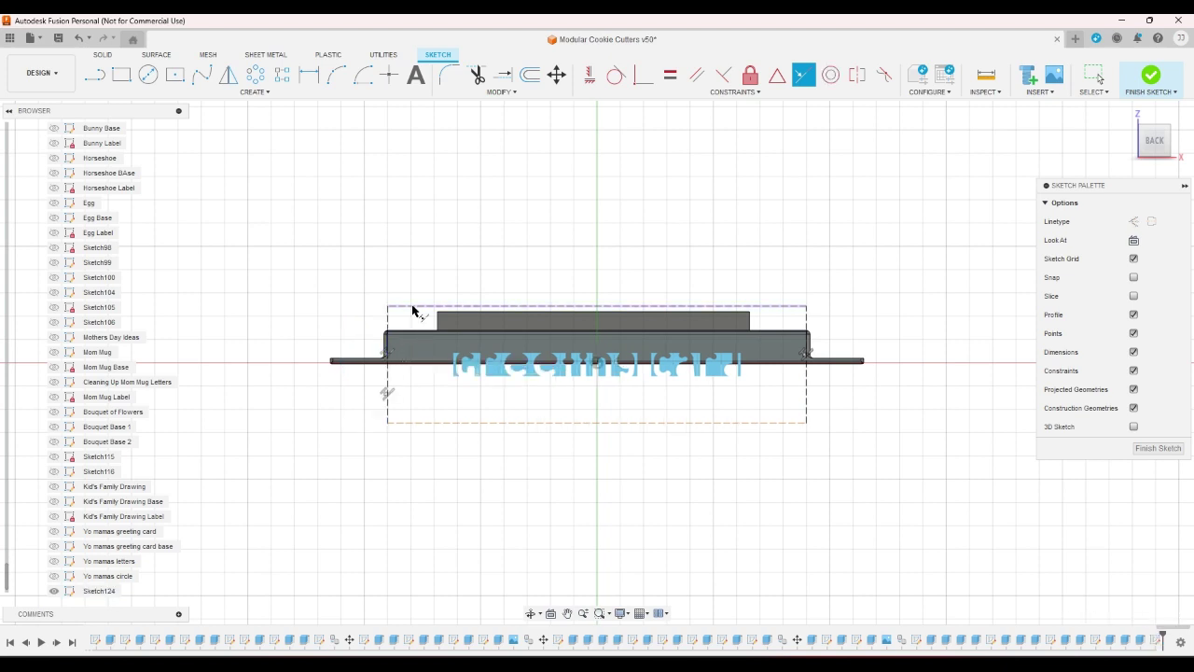
# Step: Make the text box's upper and lower lines collinear with the strip's matching edges and finish the sketch
pyautogui.click(413, 307)
pyautogui.click(407, 338)
pyautogui.click(414, 449)
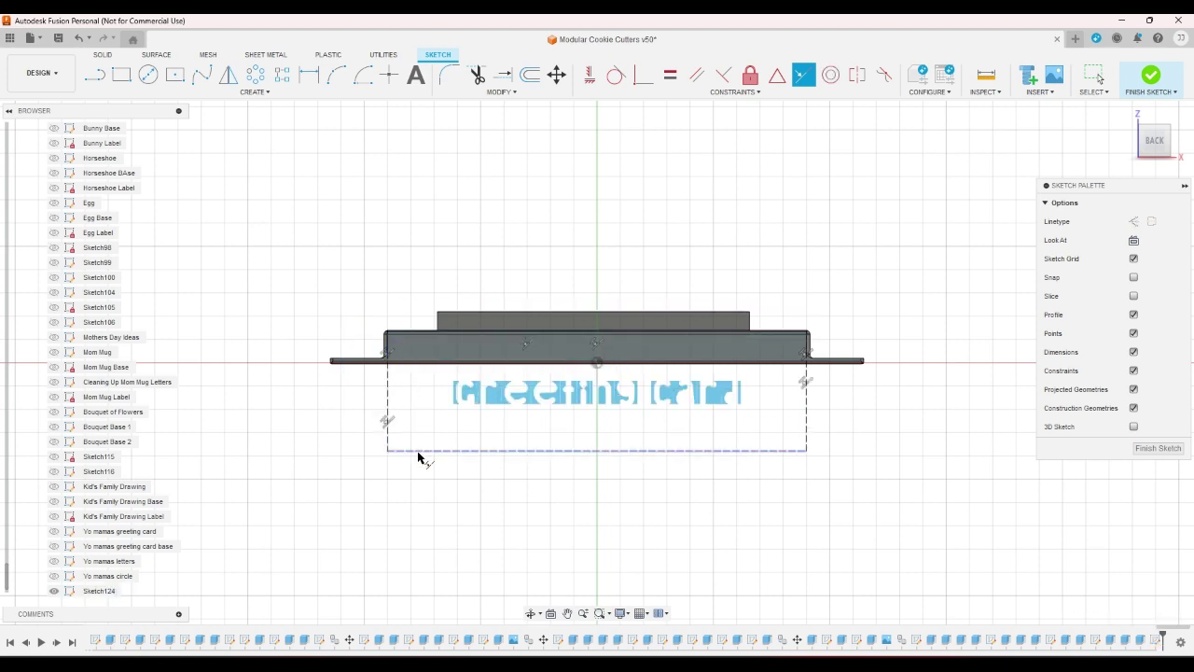
pyautogui.click(413, 362)
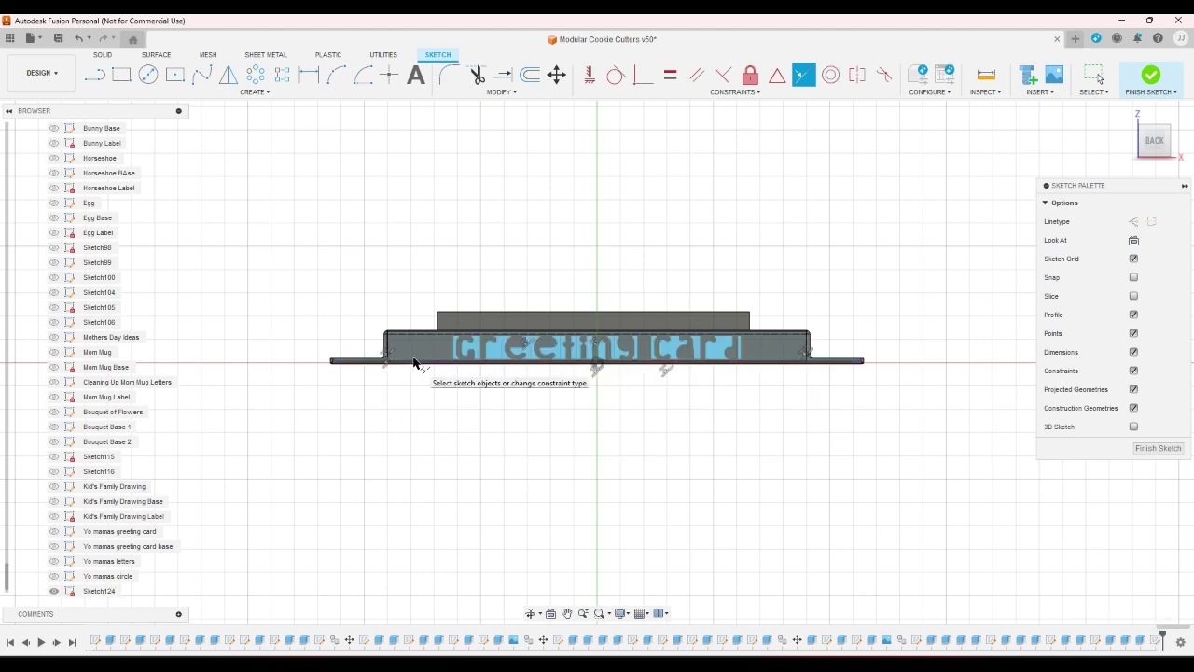
pyautogui.click(1162, 74)
# Step: Extrude the Greeting Card text by -1 mm into the edge strip
pyautogui.click(1128, 113)
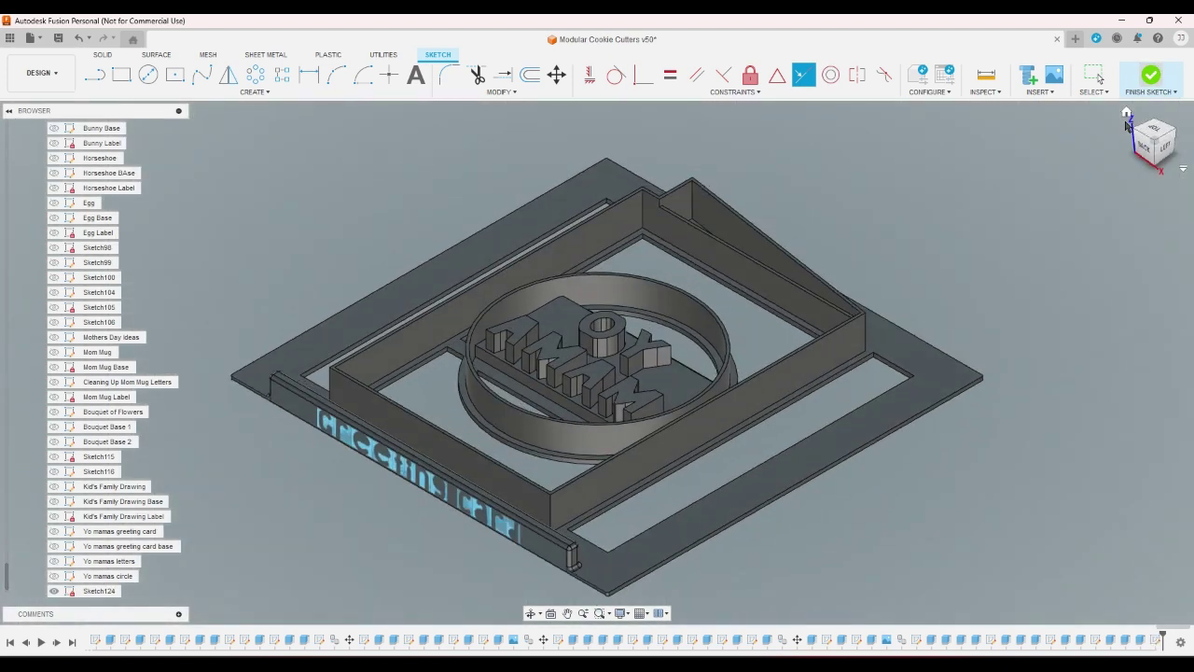
pyautogui.click(425, 474)
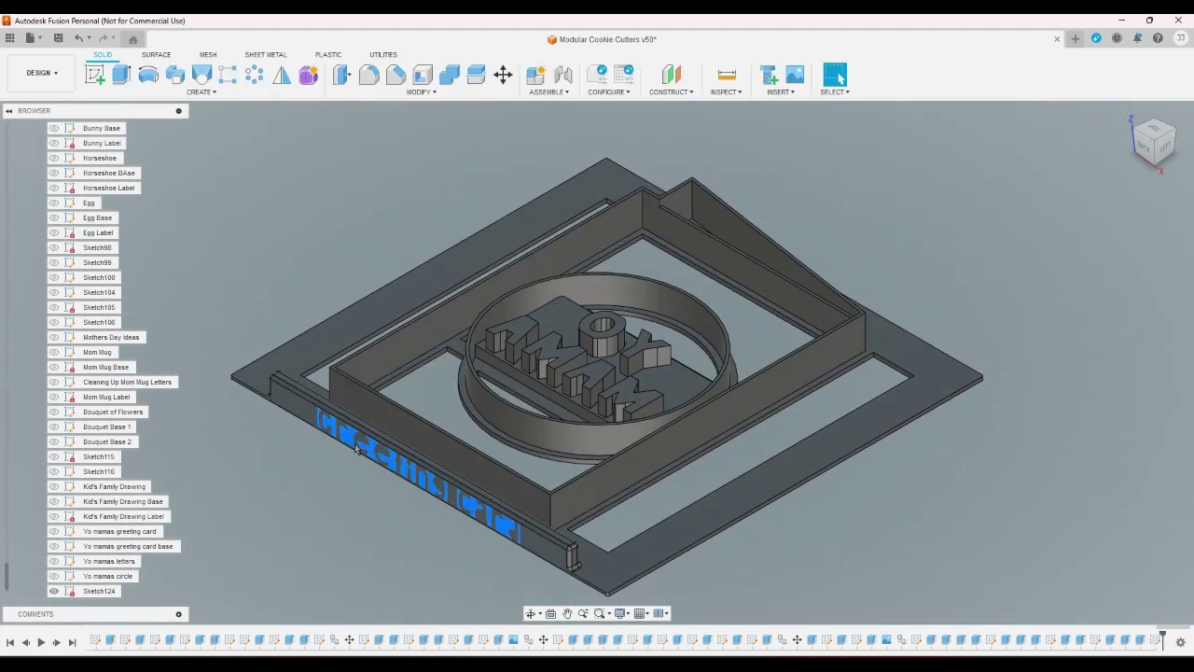
pyautogui.click(127, 84)
pyautogui.write('-1')
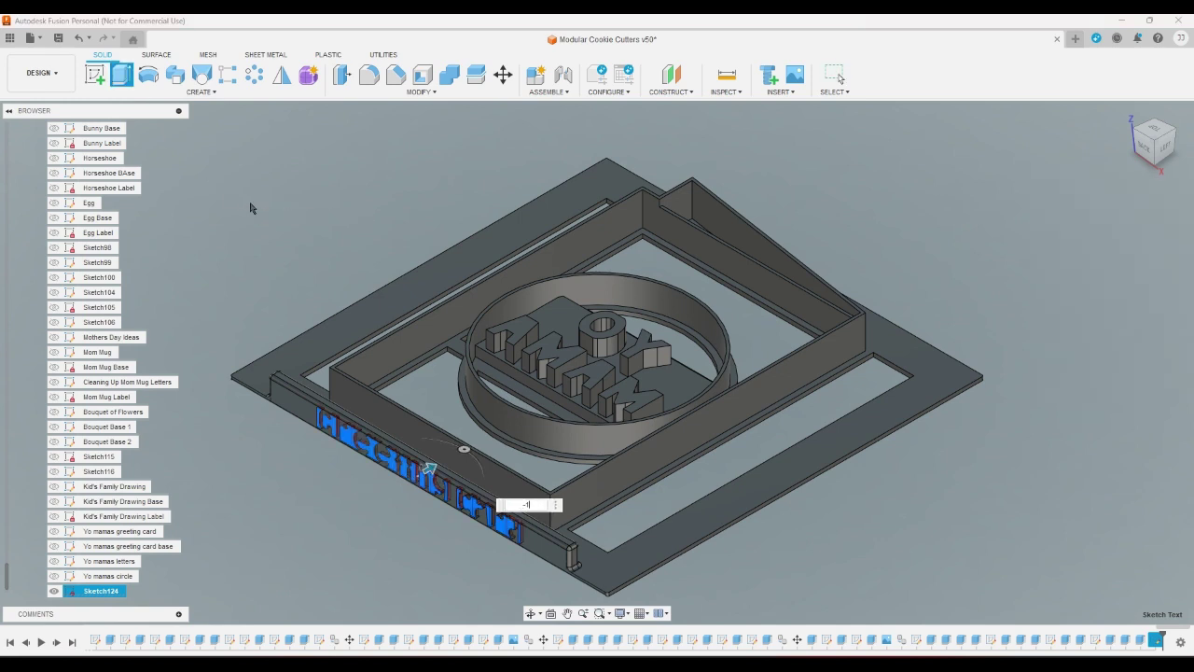
pyautogui.press('Return')
# Step: Rename the newest label sketch as Yo mamas Greeting Card Label
pyautogui.scroll(-1, 181, 592)
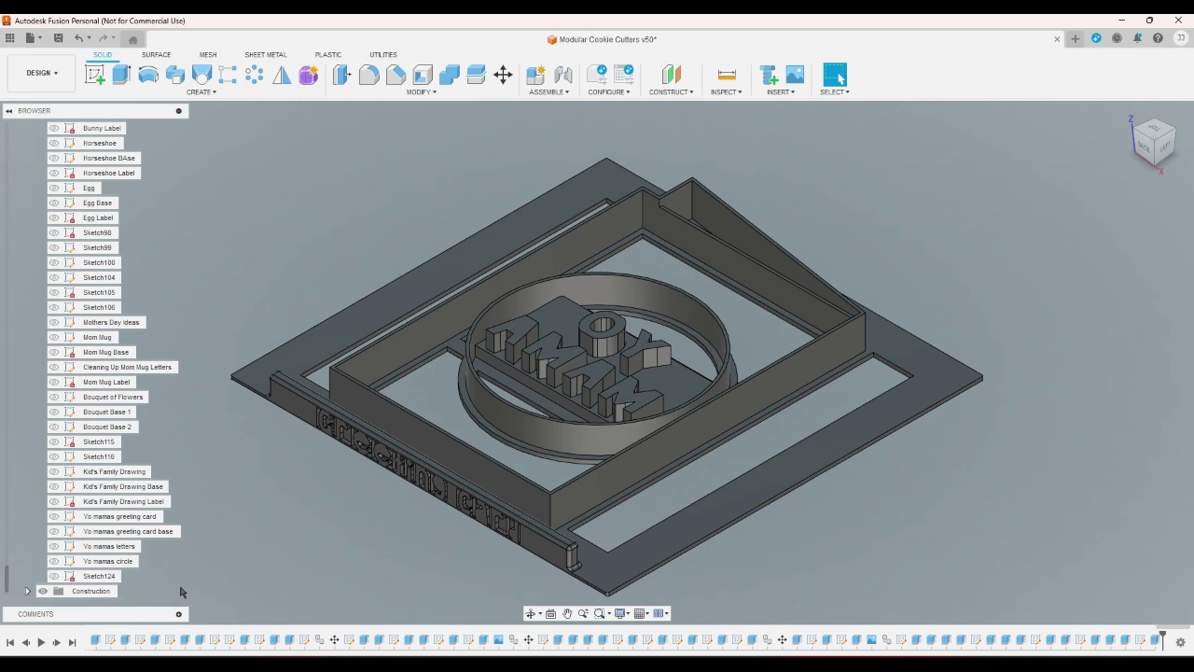
pyautogui.rightClick(98, 576)
pyautogui.click(144, 455)
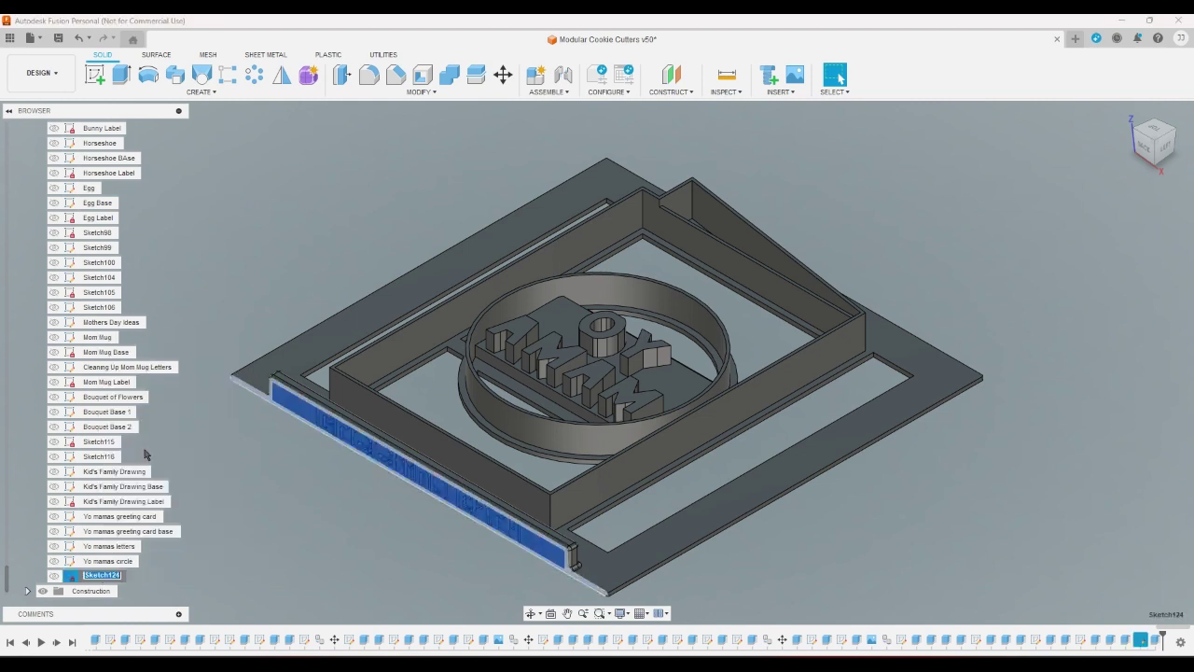
pyautogui.write('Yo mamas Greeting Card Label')
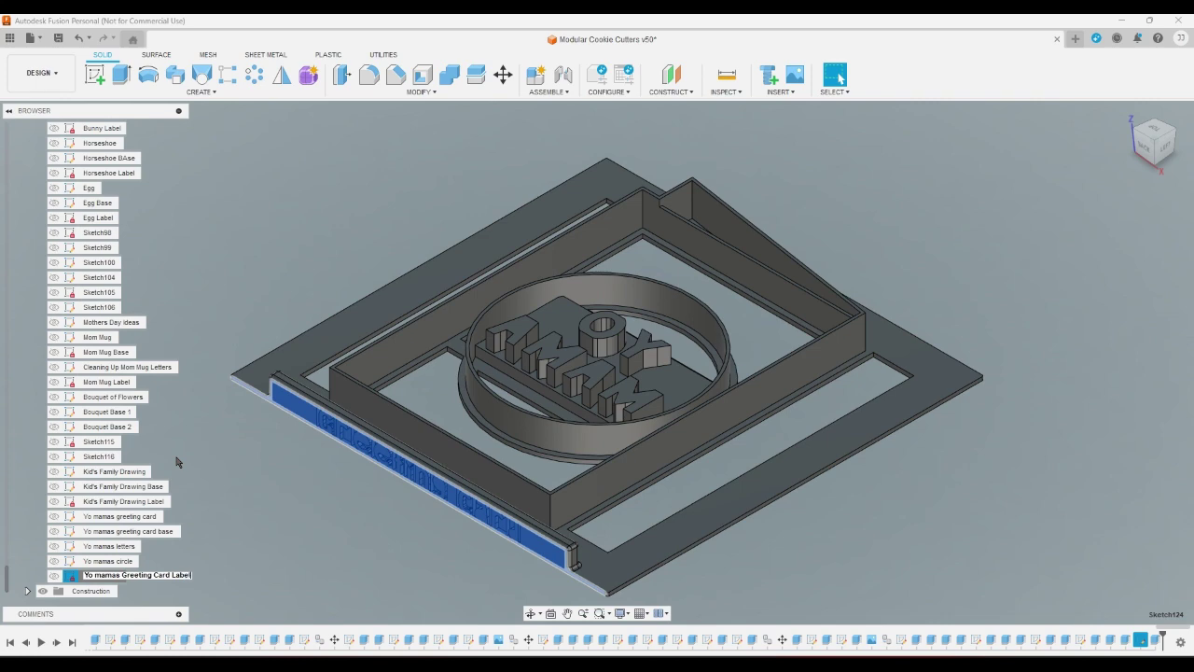
pyautogui.press('Return')
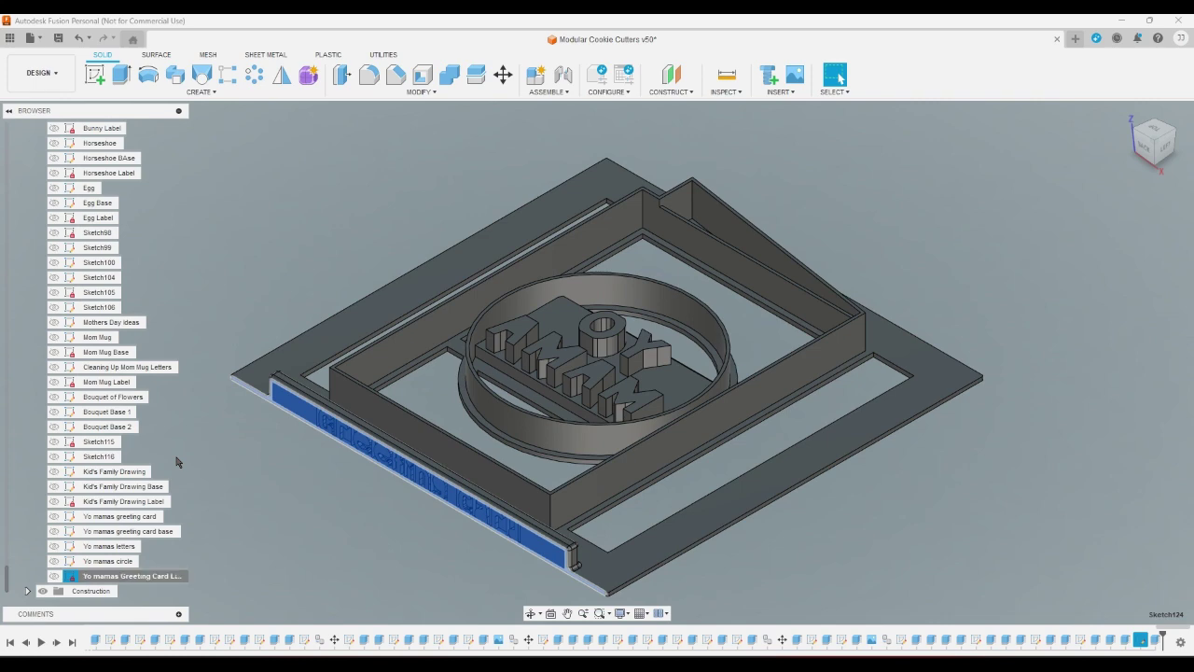
# Step: Examine the finished greeting card cutter from above and below, including the corner where the slanted flap meets the card outline
pyautogui.click(1157, 132)
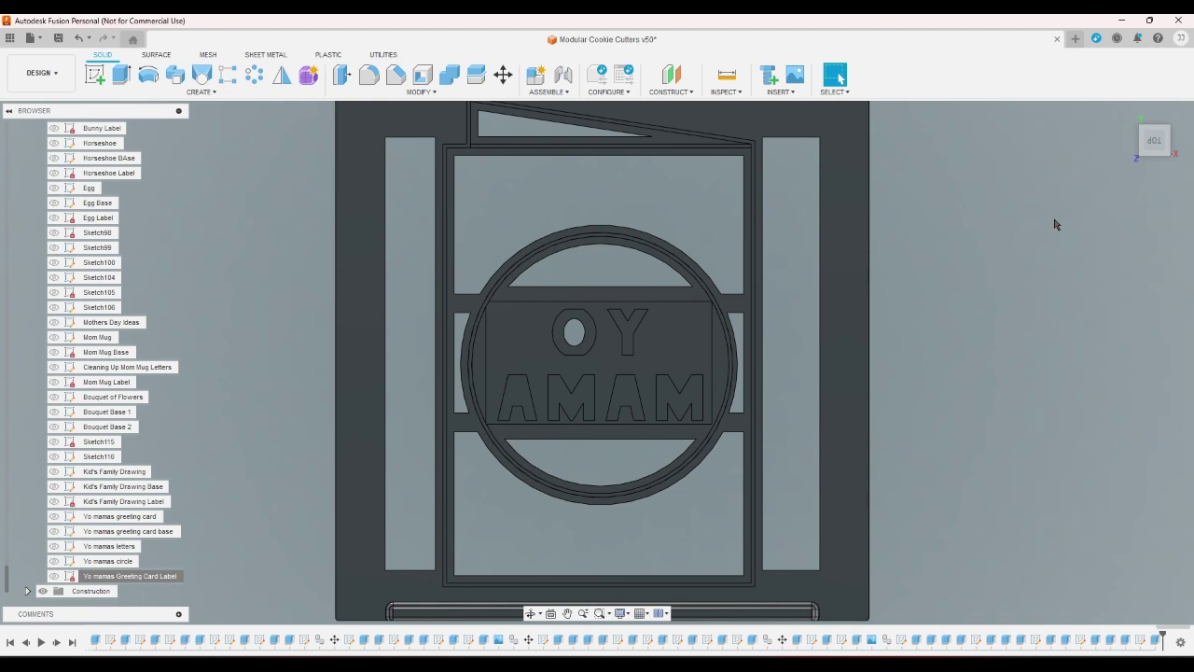
pyautogui.scroll(-1, 1055, 250)
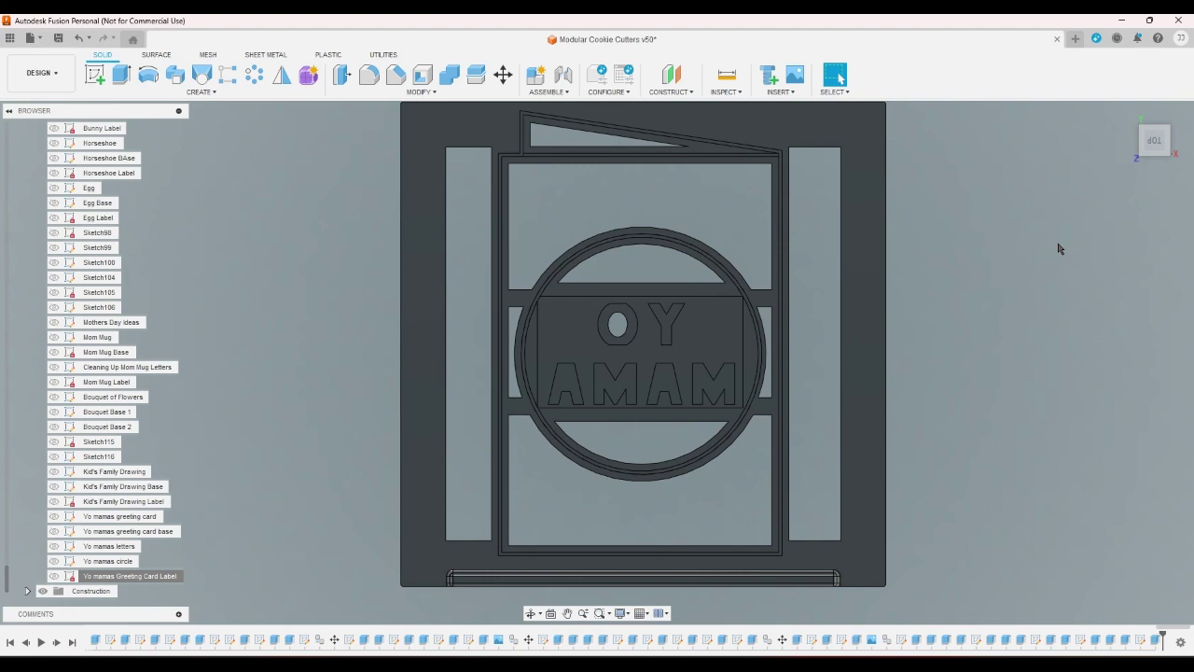
pyautogui.click(1127, 119)
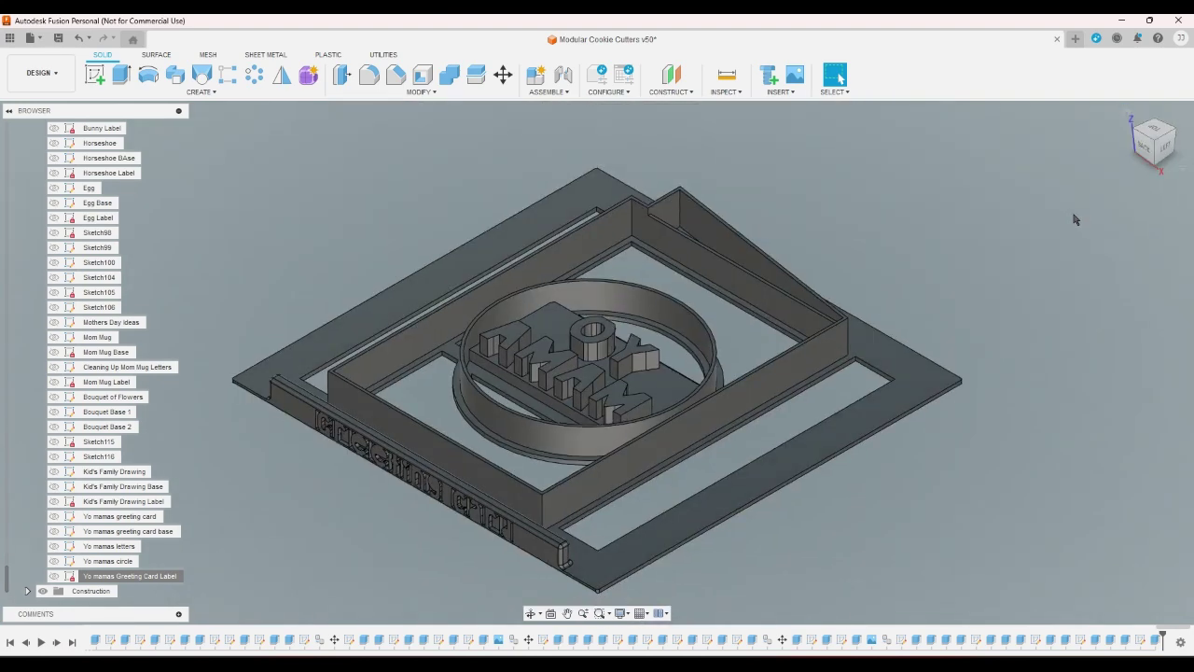
pyautogui.click(1167, 164)
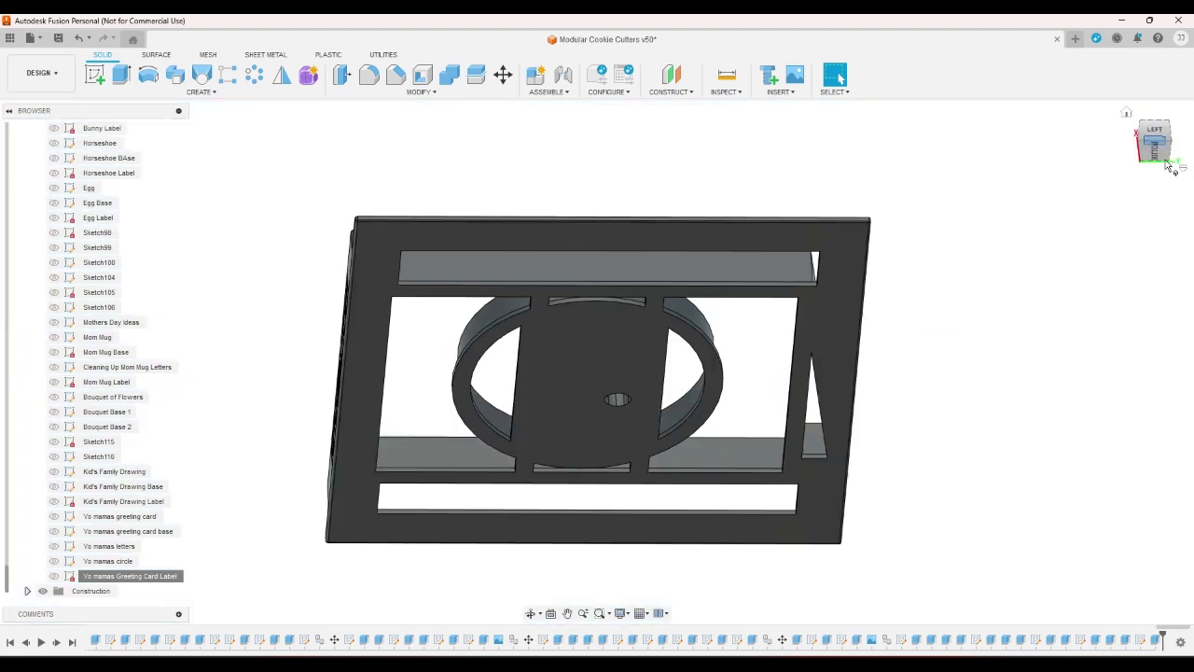
pyautogui.click(1170, 165)
pyautogui.click(1159, 140)
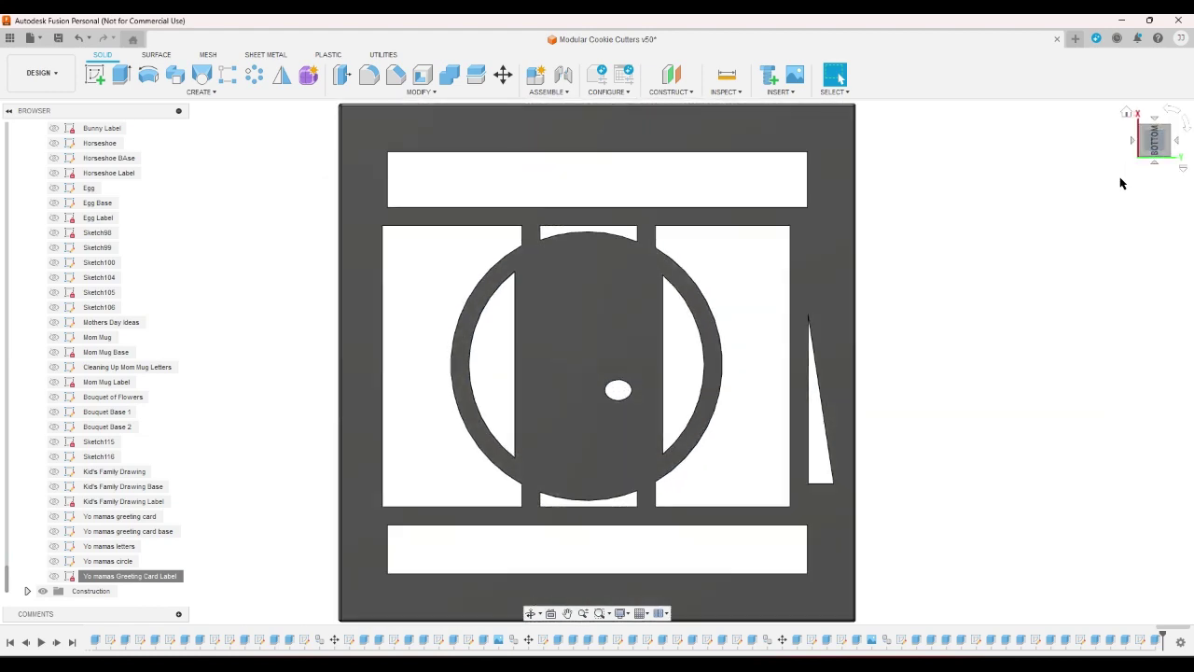
pyautogui.click(1172, 116)
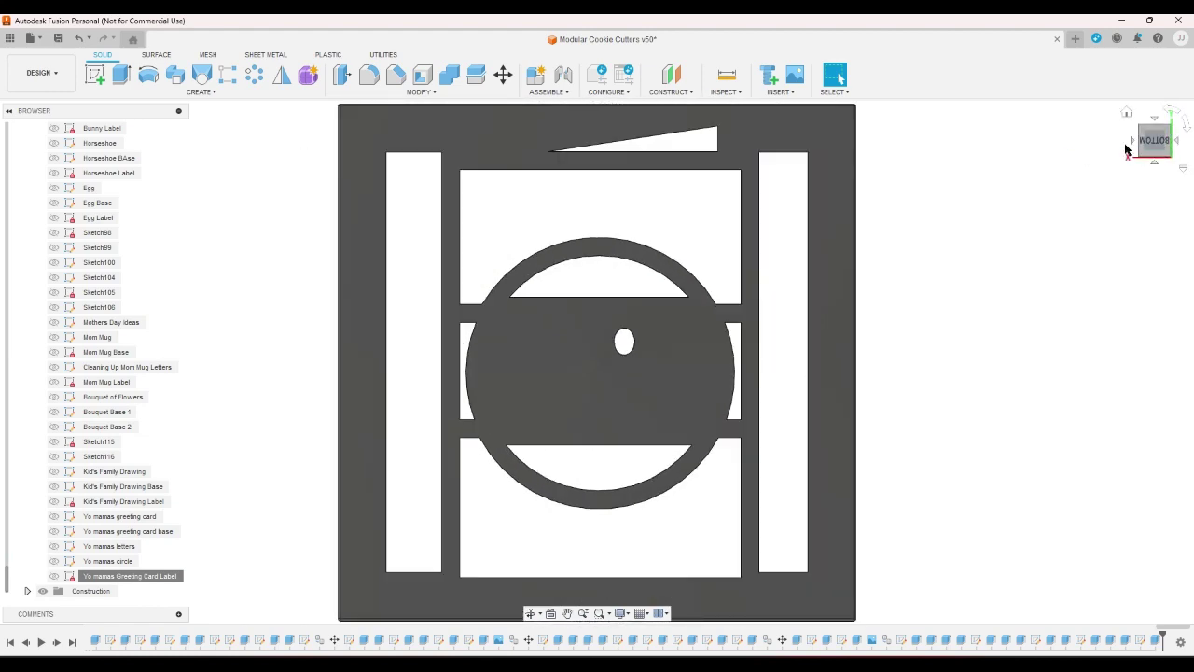
pyautogui.click(1126, 113)
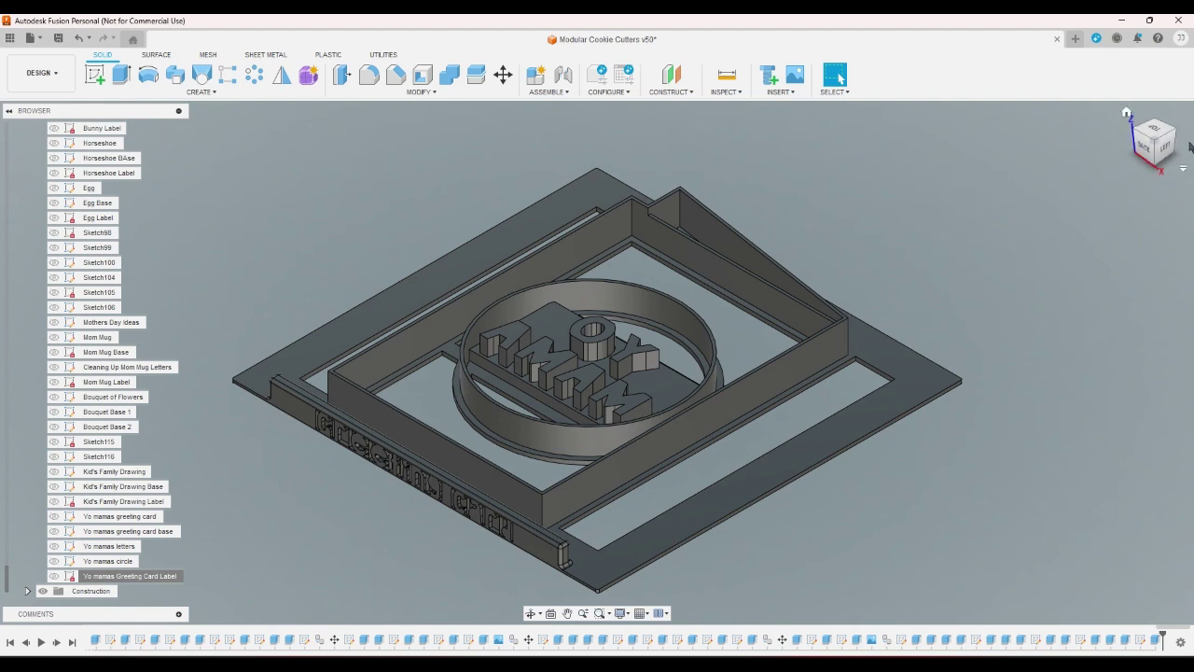
pyautogui.click(1159, 133)
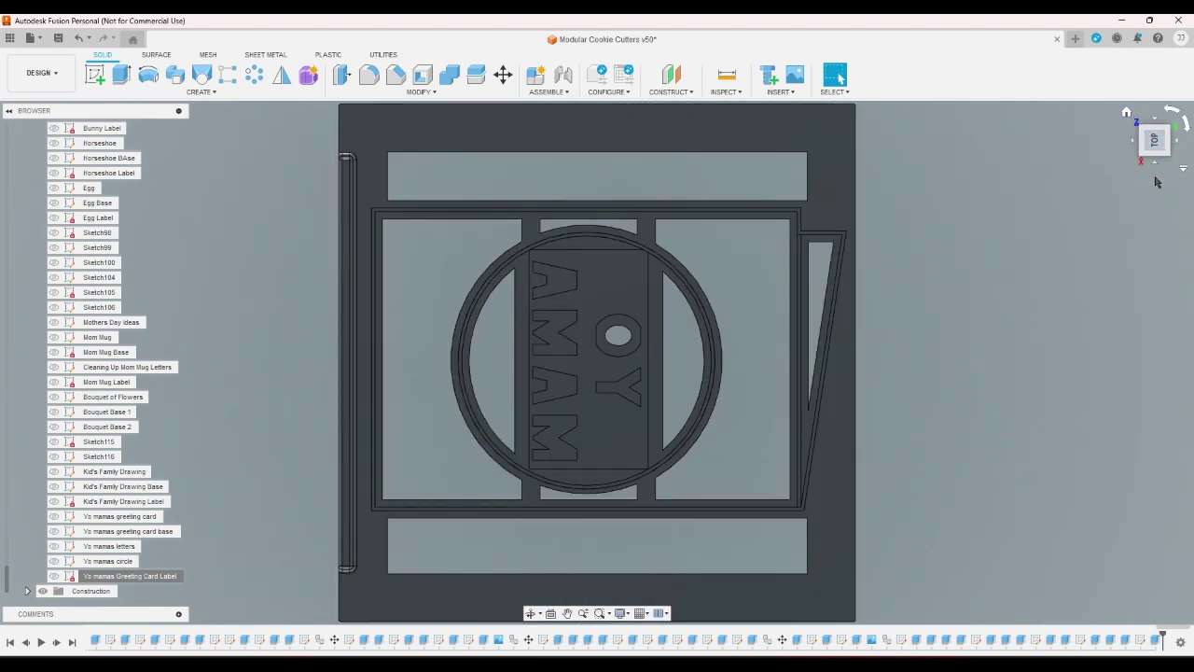
pyautogui.scroll(10, 799, 471)
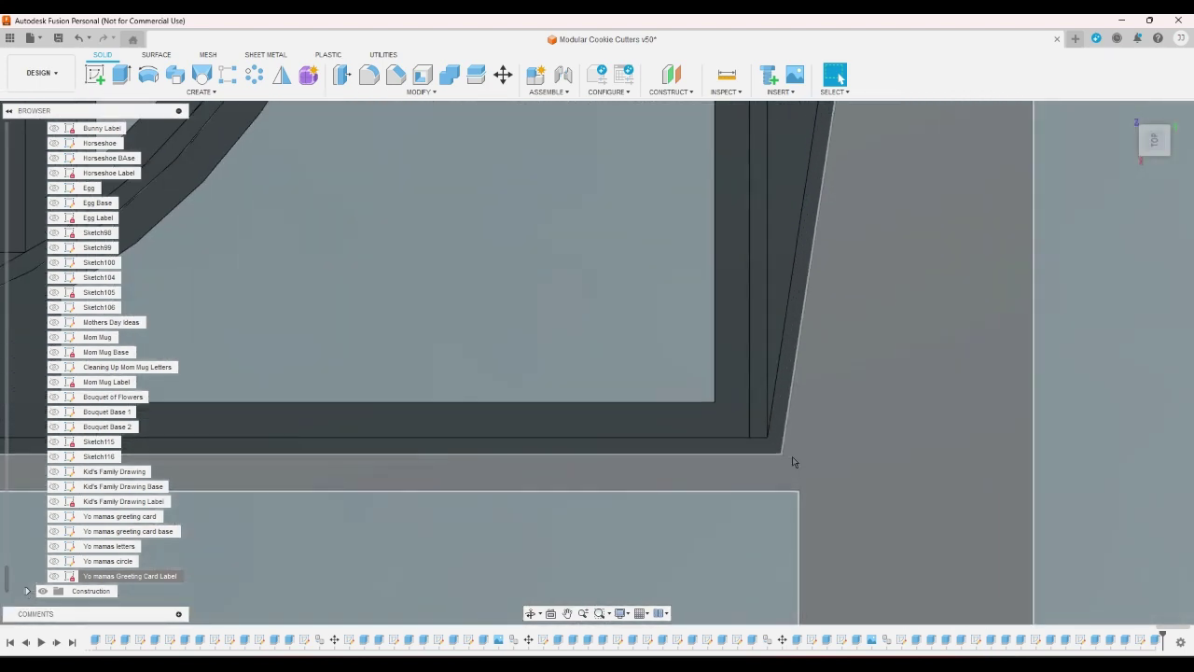
pyautogui.scroll(2, 797, 458)
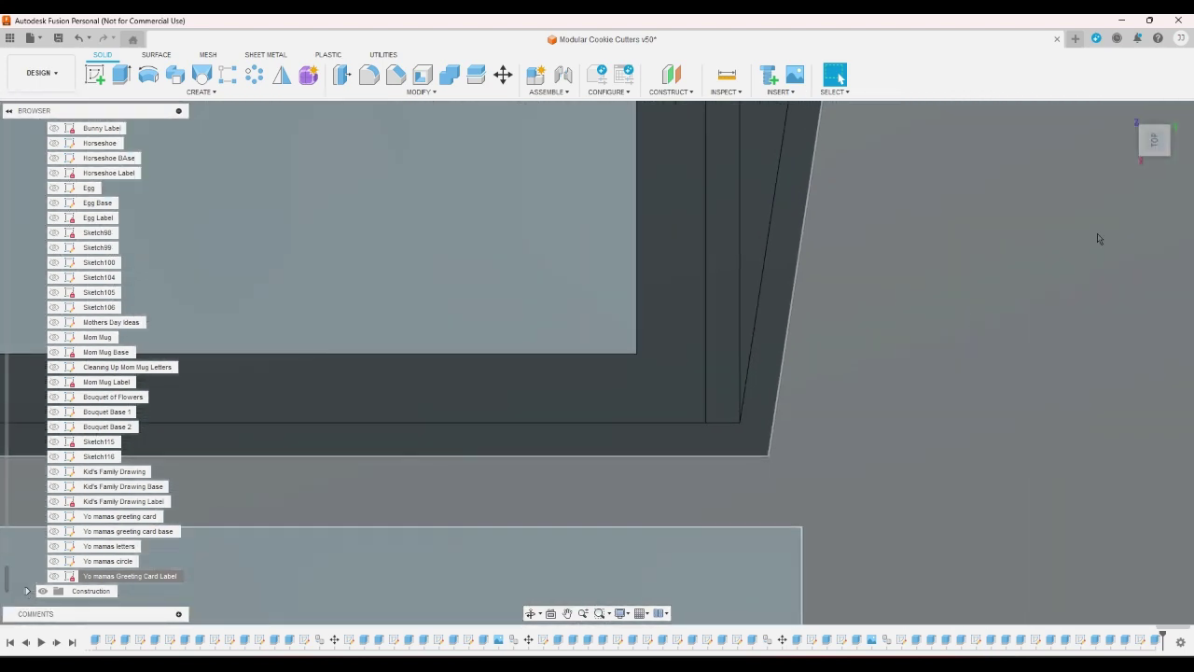
pyautogui.click(1124, 116)
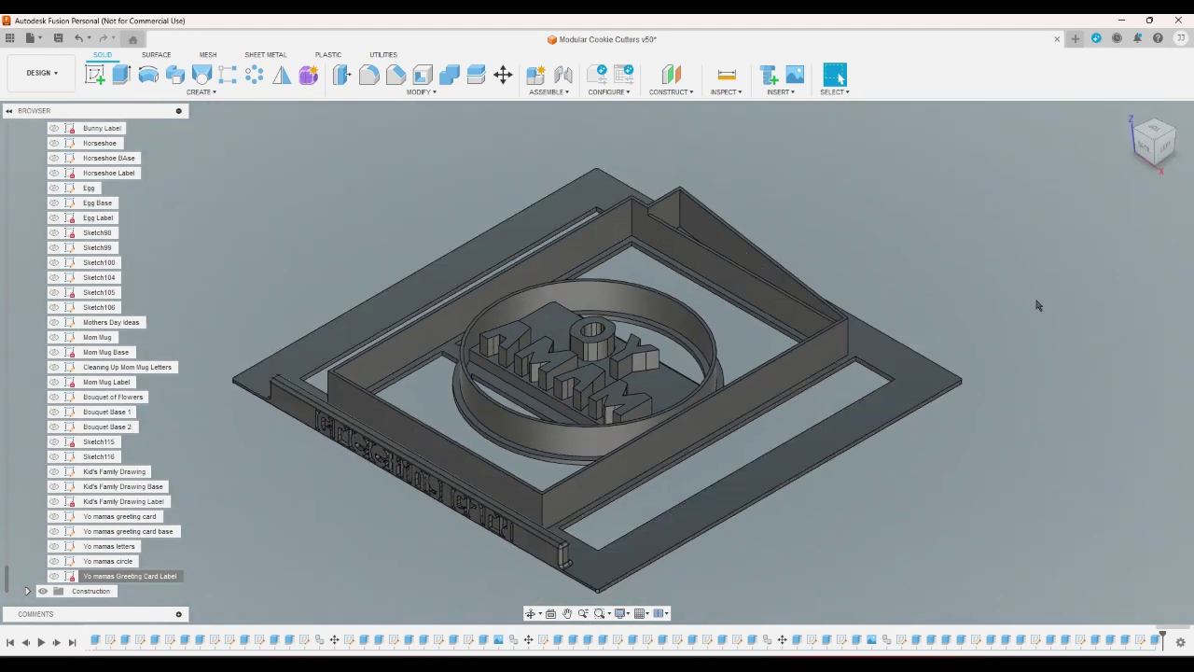
pyautogui.click(1158, 135)
pyautogui.click(1126, 113)
# Step: Save the design as a new version
pyautogui.moveTo(8, 576); pyautogui.dragTo(11, 449)
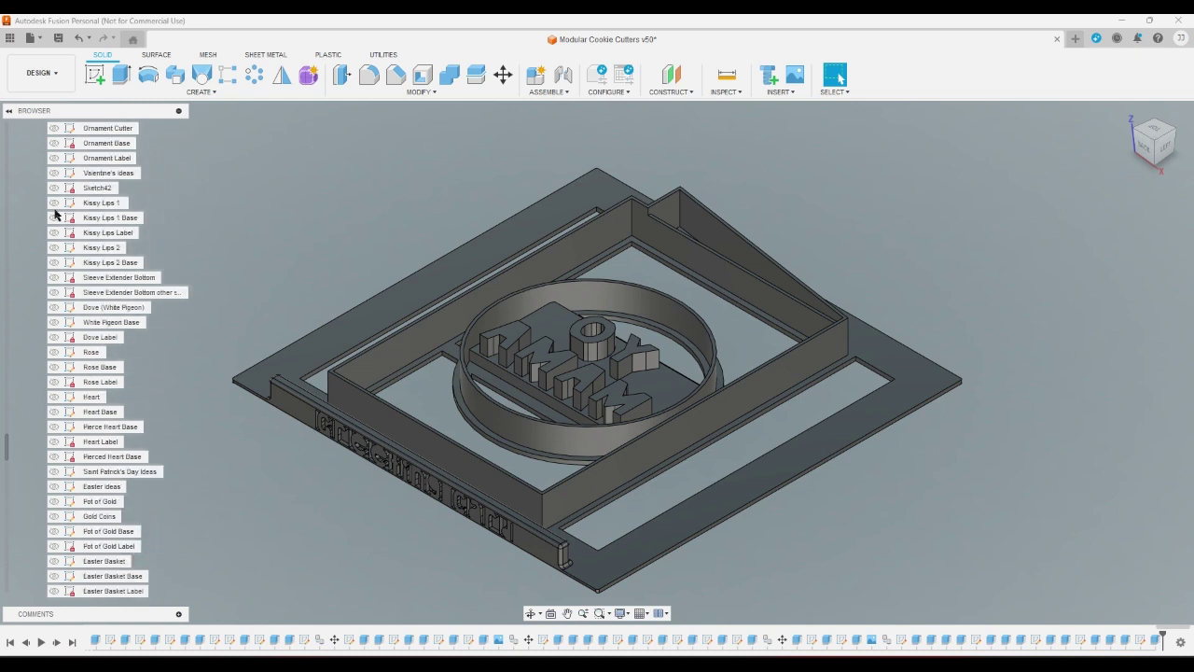
pyautogui.click(58, 38)
pyautogui.click(589, 371)
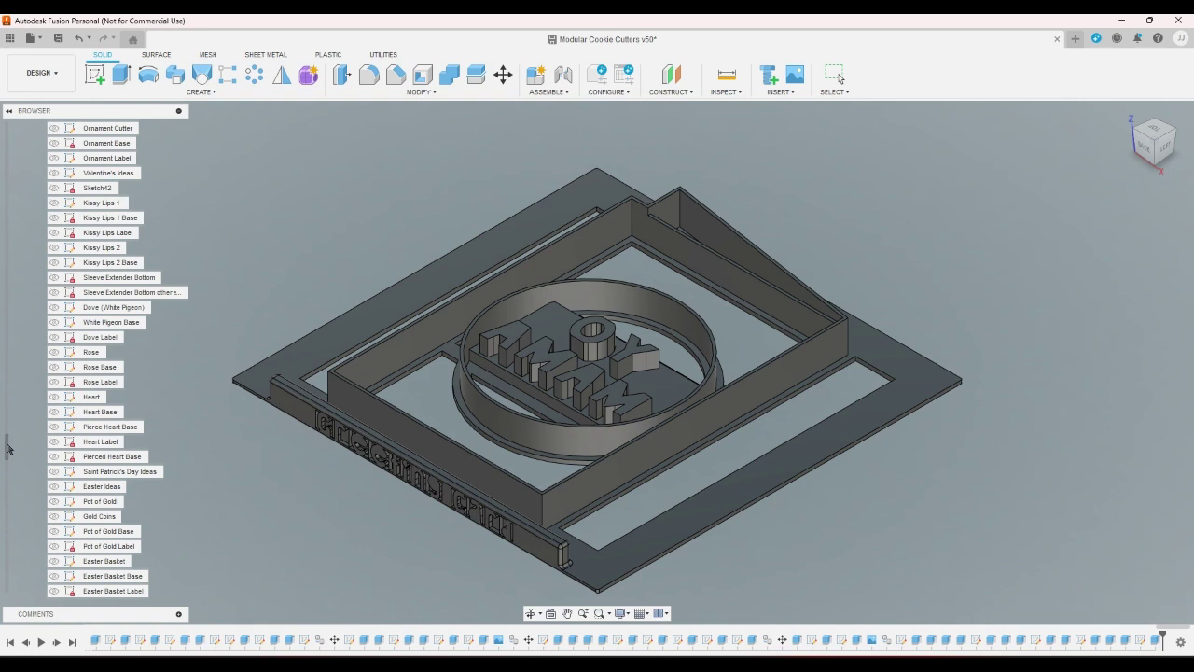
# Step: Collapse the Canvases and Sketches folders in the model tree
pyautogui.moveTo(8, 449); pyautogui.dragTo(10, 306)
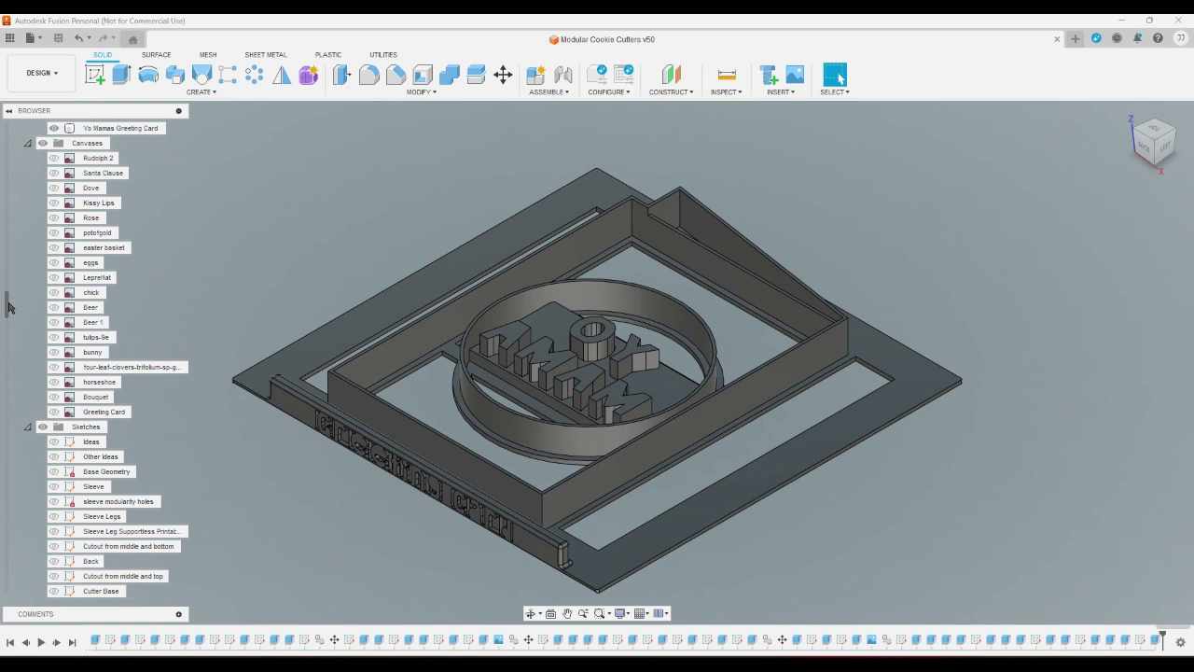
pyautogui.click(28, 143)
pyautogui.click(28, 160)
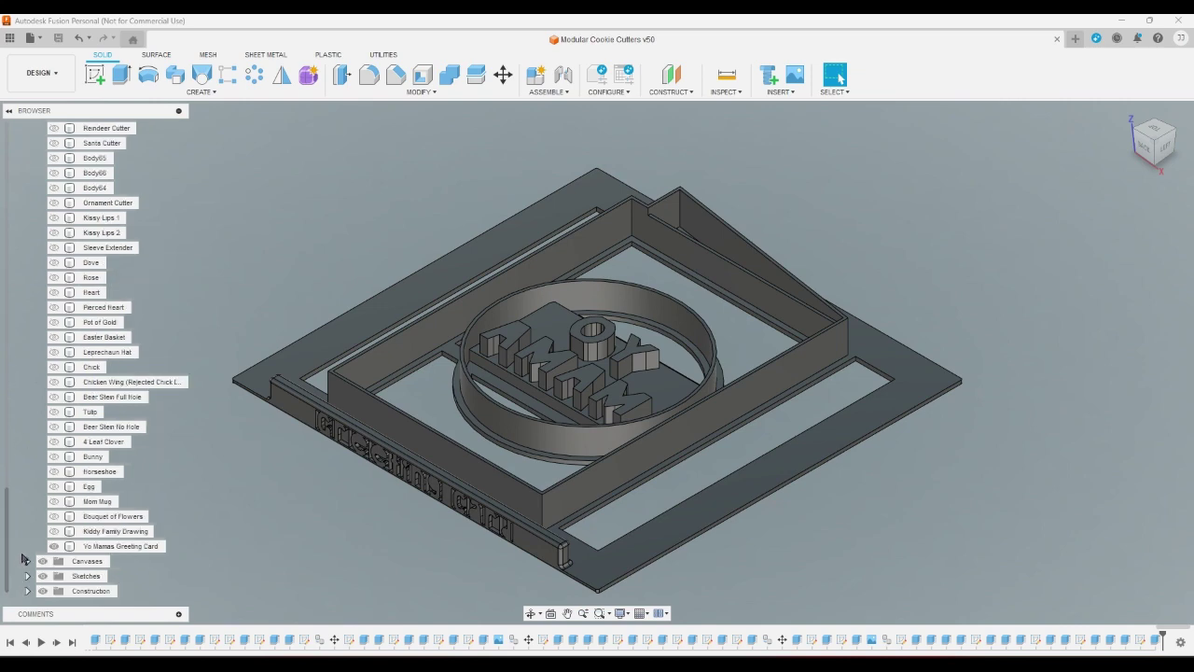
# Step: Set up a 3MF mesh export of the Yo Mamas Greeting Card body with medium refinement and the mesh preview enabled
pyautogui.rightClick(105, 546)
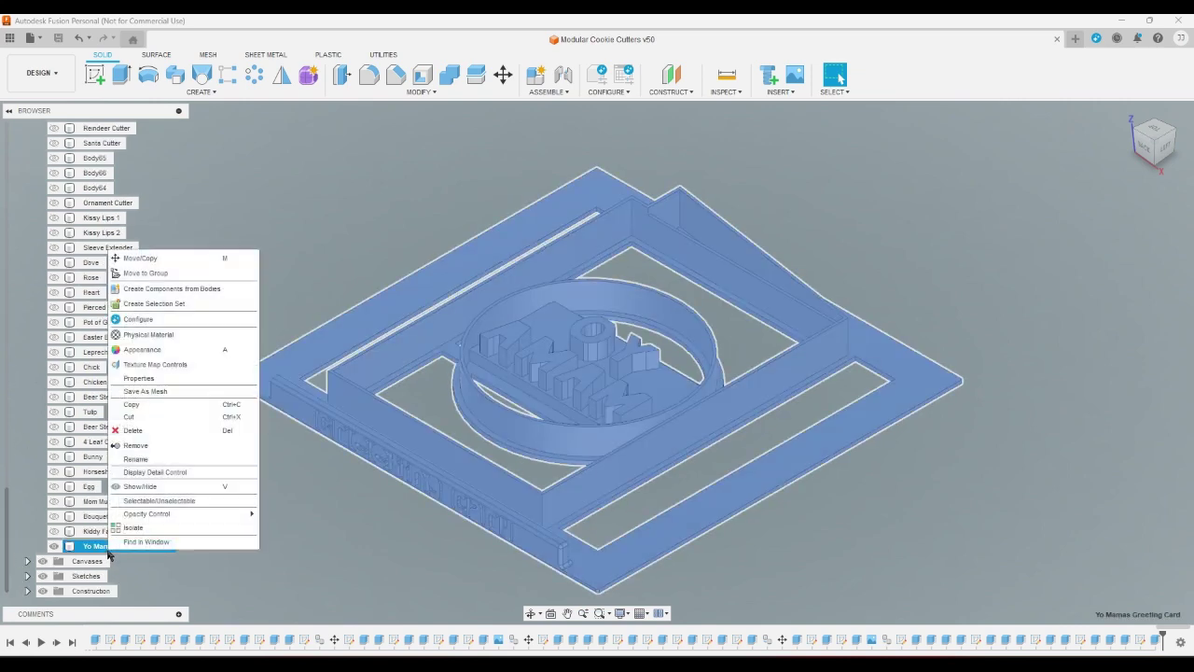
pyautogui.click(145, 392)
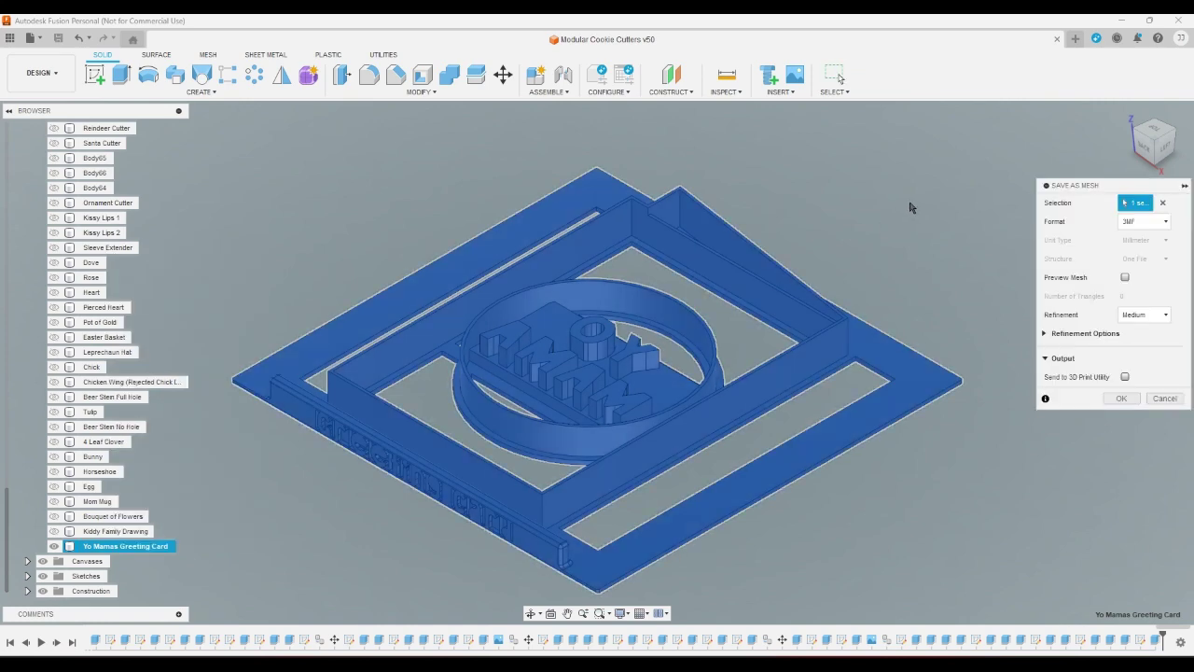
pyautogui.click(1125, 277)
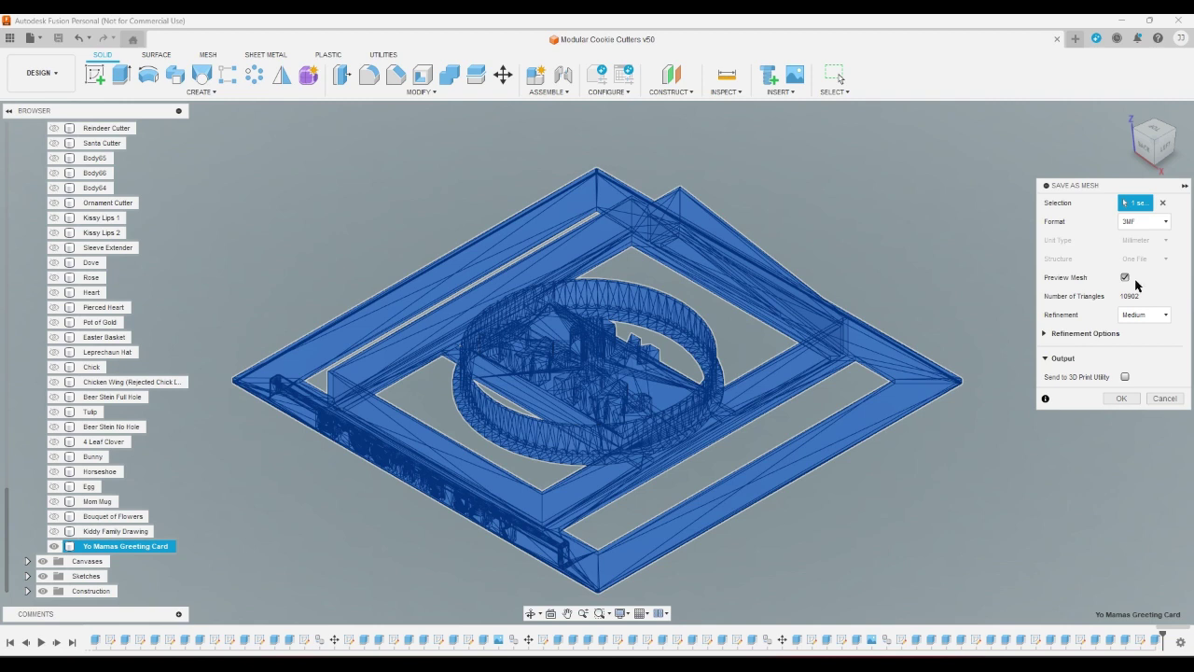
pyautogui.click(1121, 399)
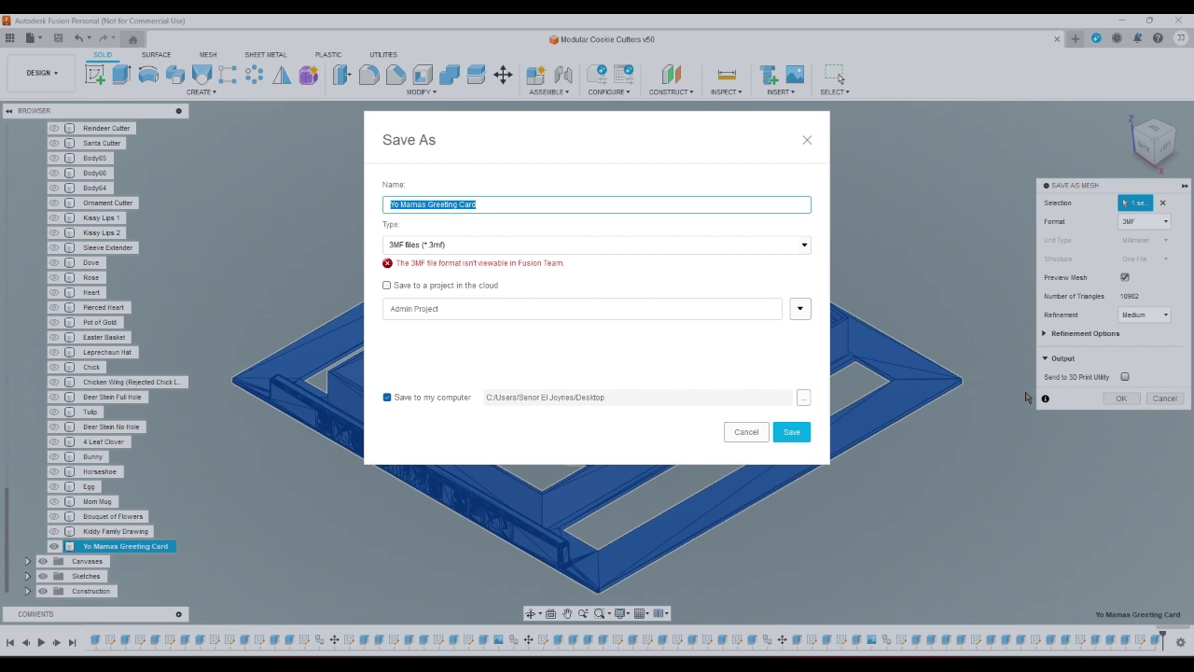
# Step: Save the mesh as Yo Mamas Greeting Card.3mf in Desktop/3D/Fusion Exports/Miscelaneous/Modular Cookie Cutters/Cutters/Mothers Day
pyautogui.click(804, 398)
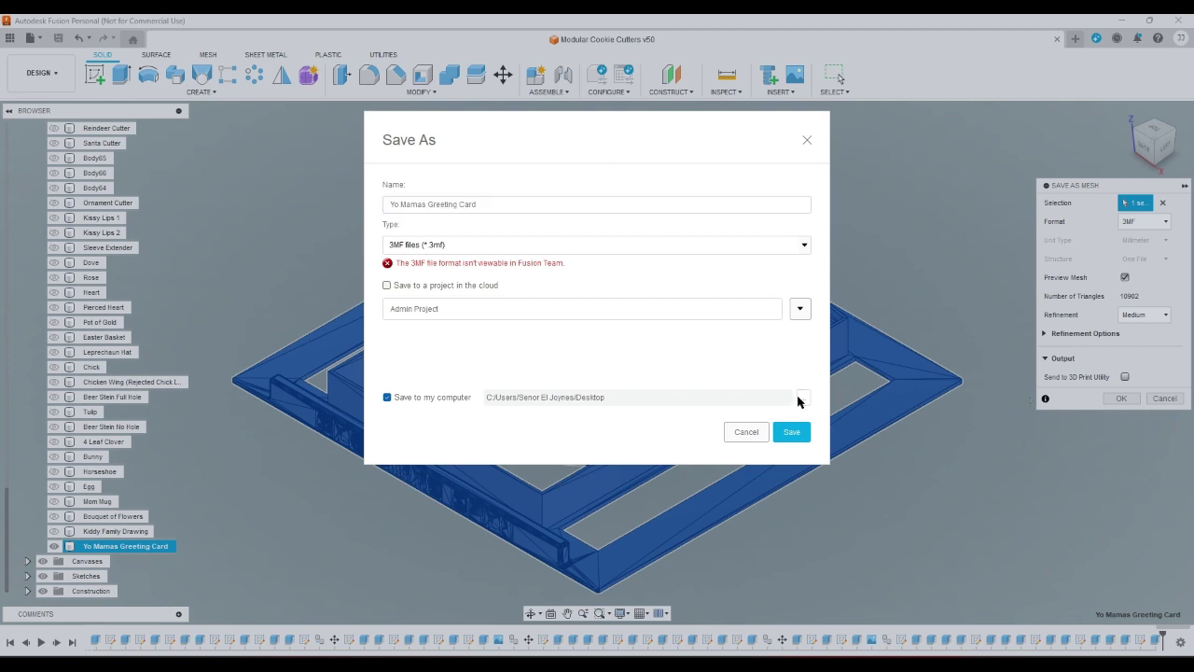
pyautogui.doubleClick(495, 211)
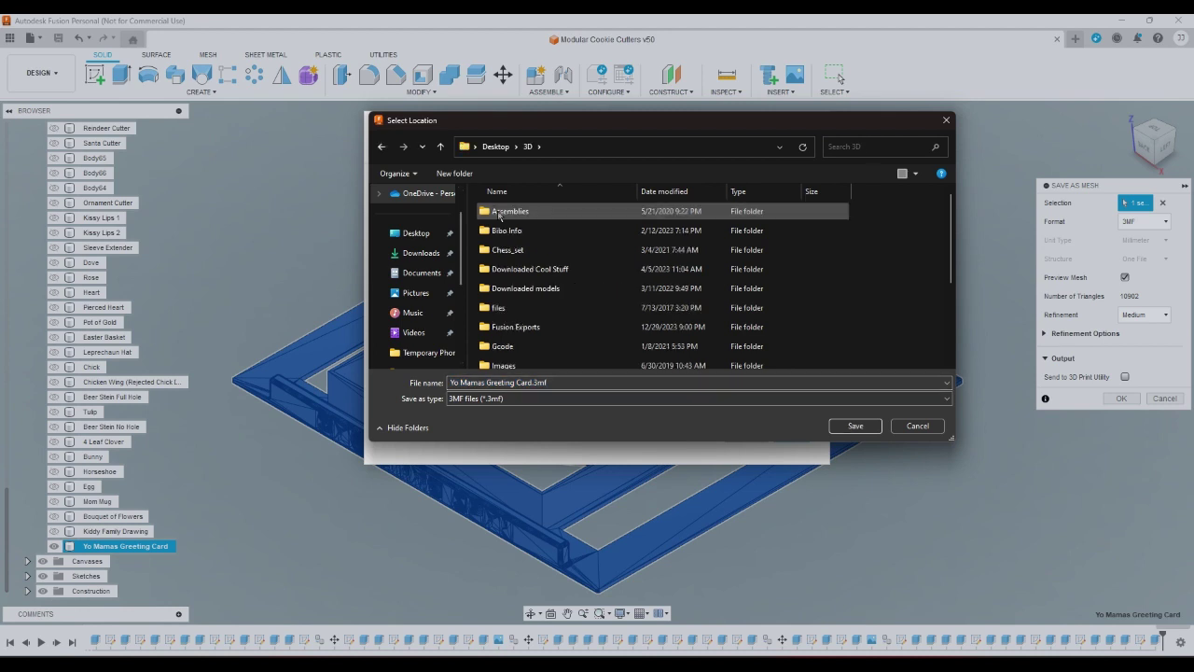
pyautogui.doubleClick(520, 325)
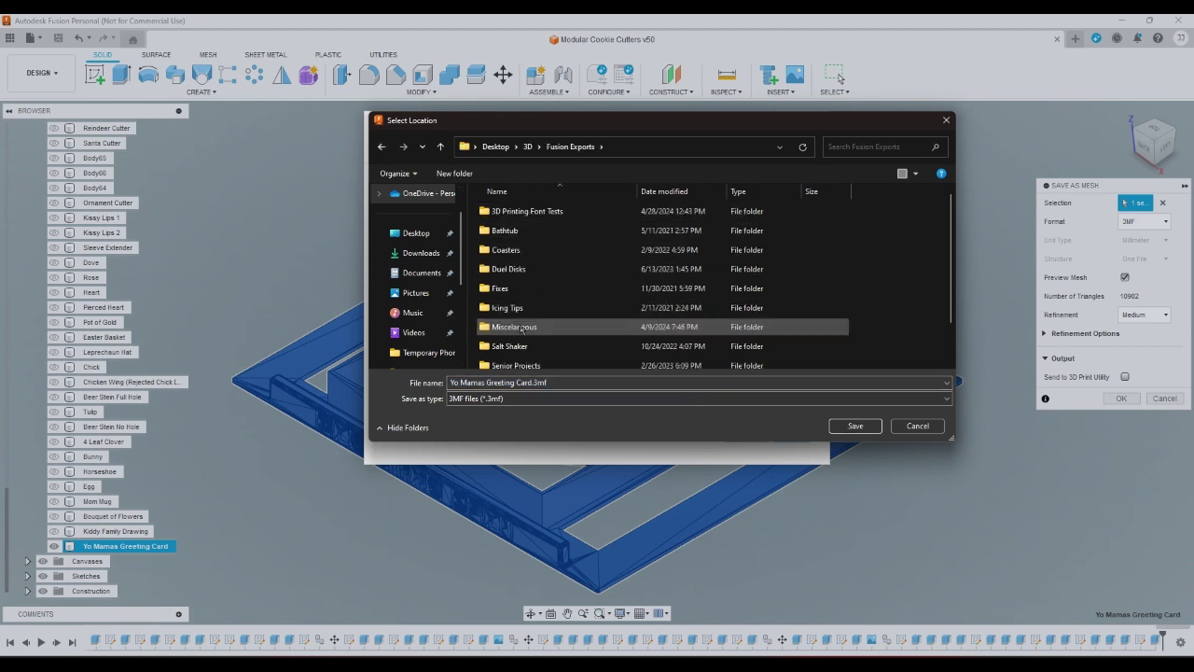
pyautogui.doubleClick(515, 326)
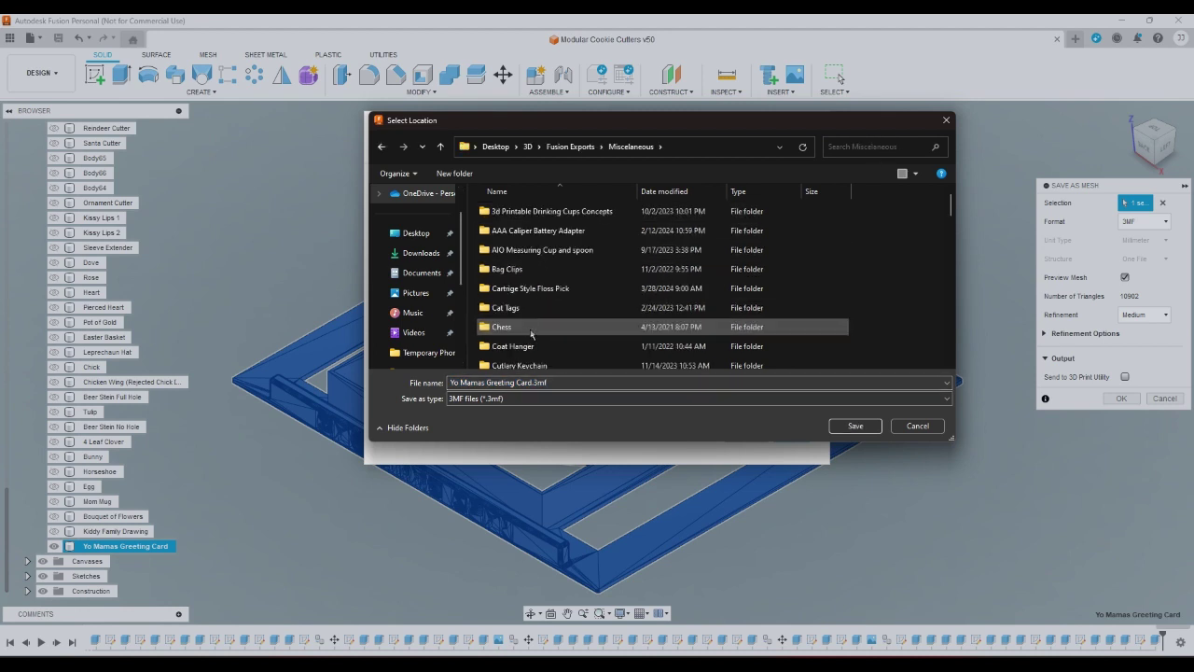
pyautogui.scroll(-3, 812, 322)
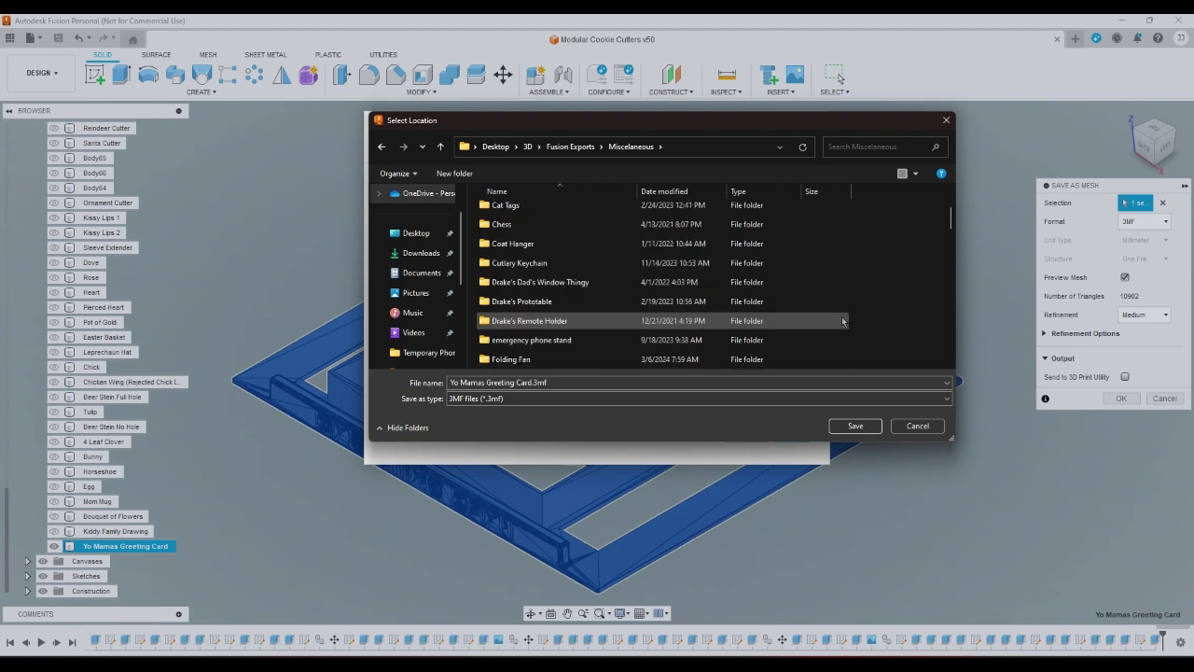
pyautogui.scroll(-1, 838, 323)
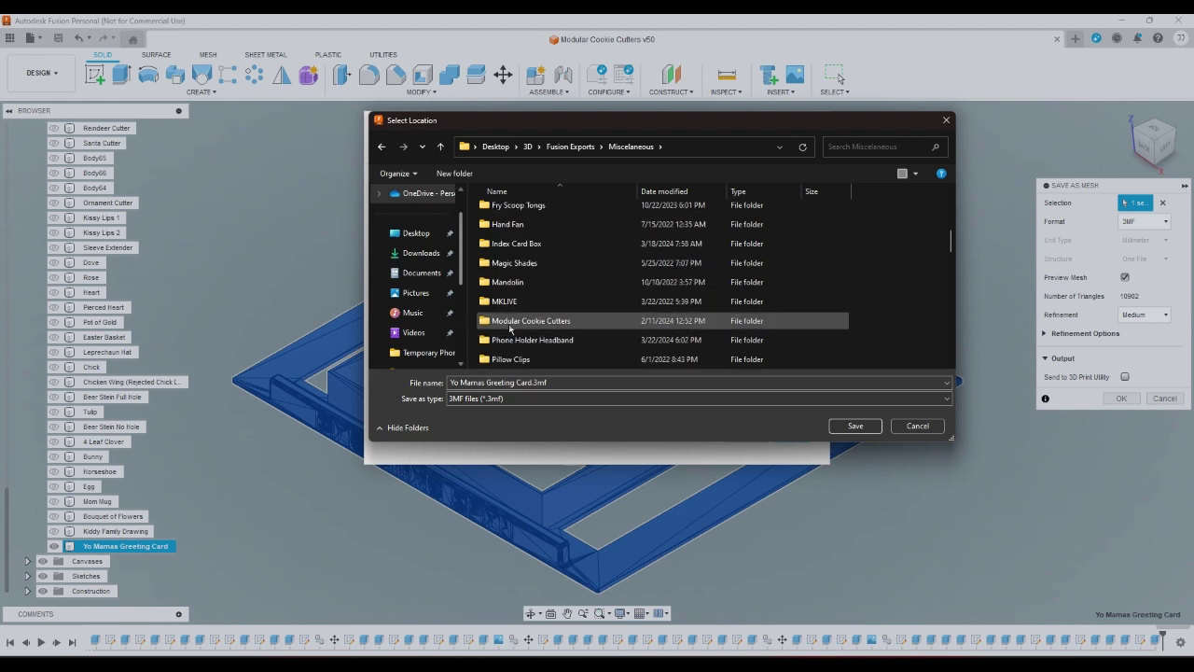
pyautogui.doubleClick(837, 321)
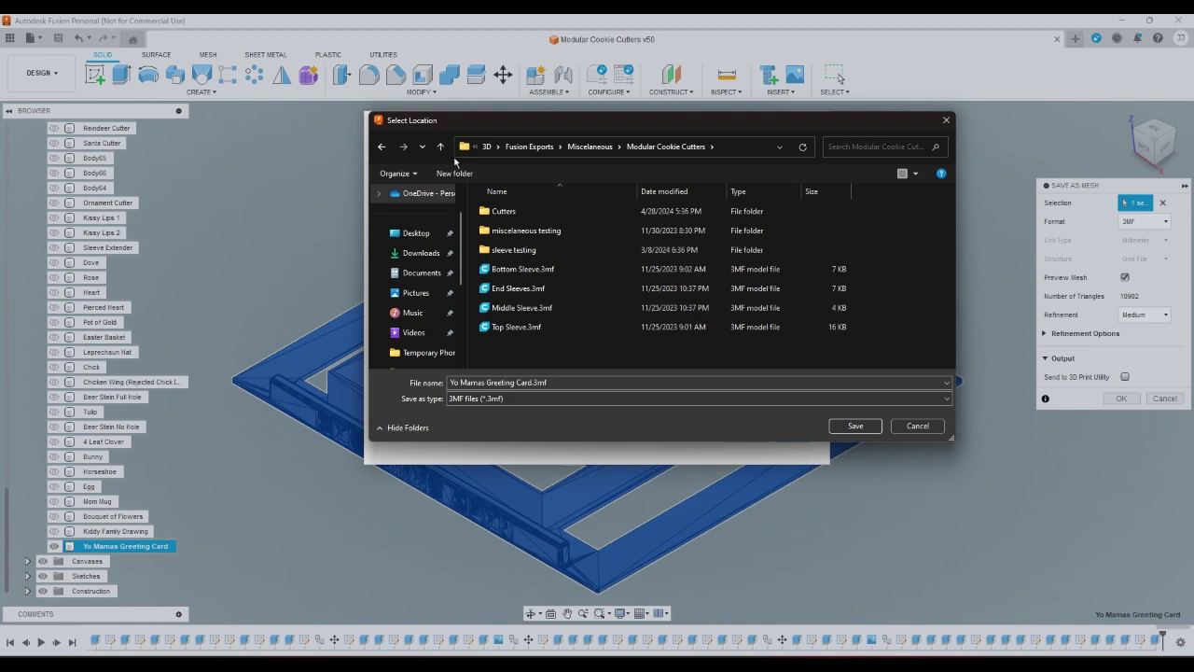
pyautogui.doubleClick(519, 211)
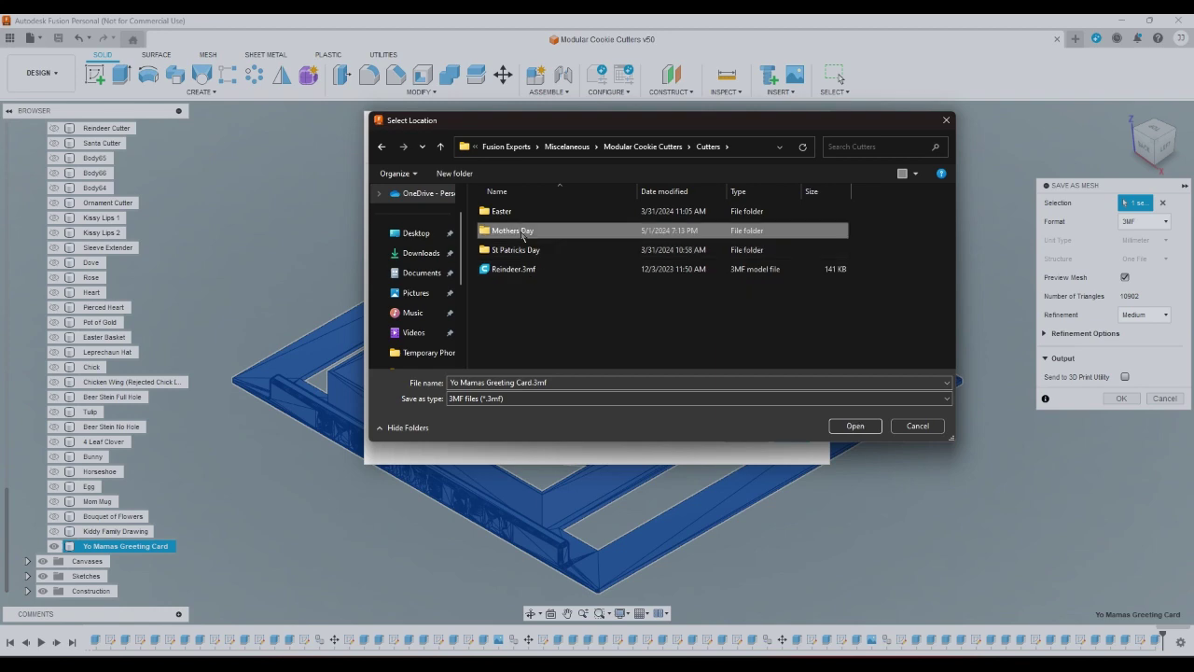
pyautogui.doubleClick(518, 230)
pyautogui.click(857, 425)
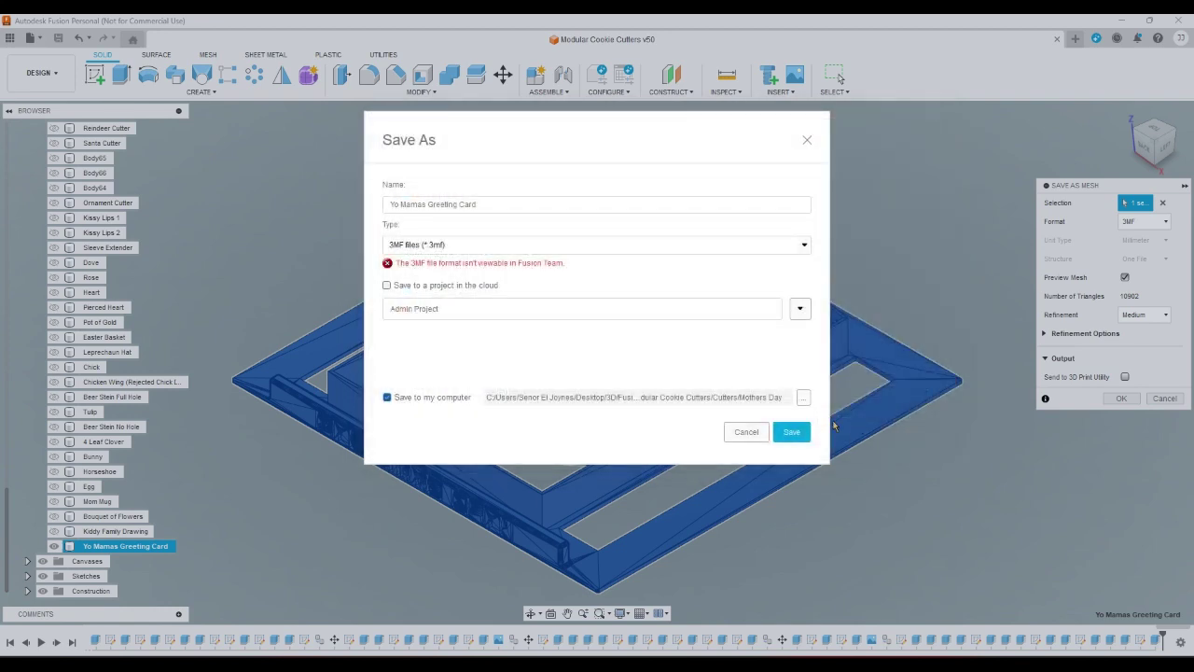
pyautogui.click(789, 431)
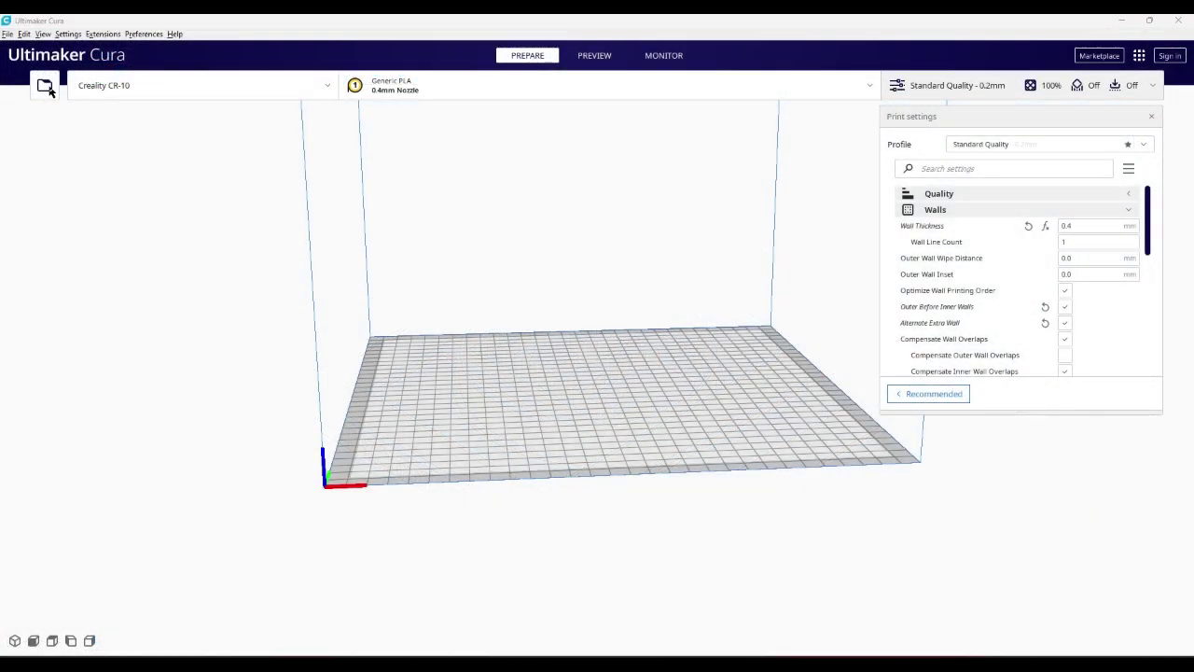
# Step: Switch to Ultimaker Cura and load Yo Mamas Greeting Card.3mf from the Mothers Day folder
pyautogui.click(44, 85)
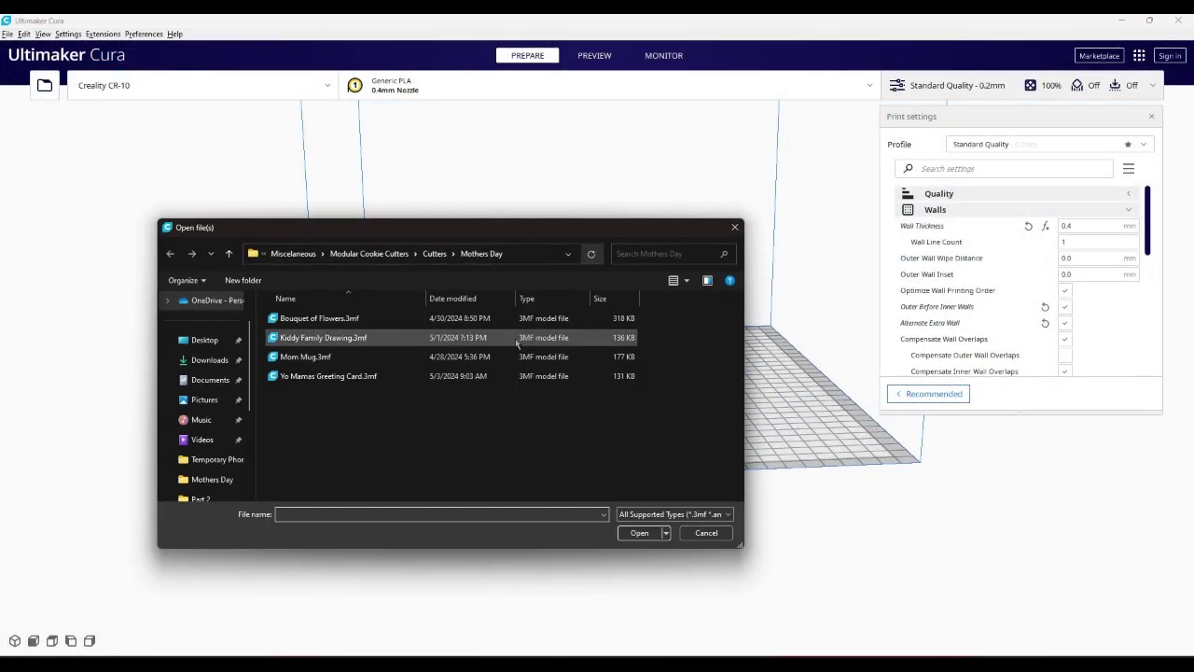
pyautogui.click(365, 378)
pyautogui.click(640, 533)
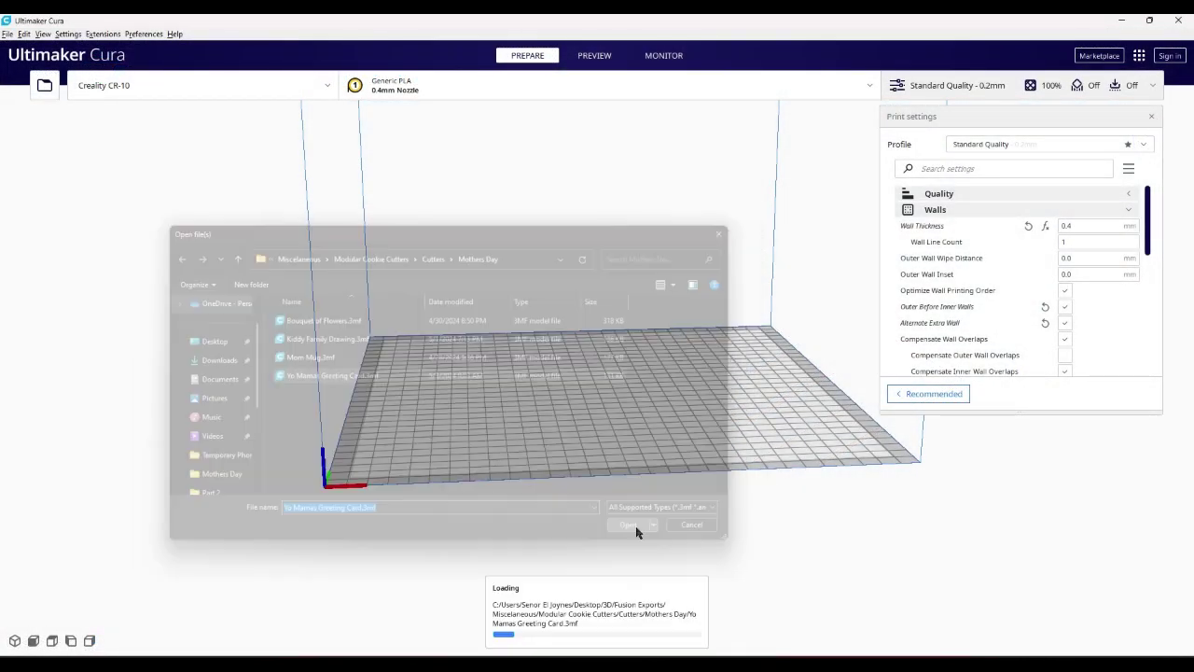
# Step: Center the greeting card cutter on the build plate and show its sliced layer preview
pyautogui.rightClick(494, 510)
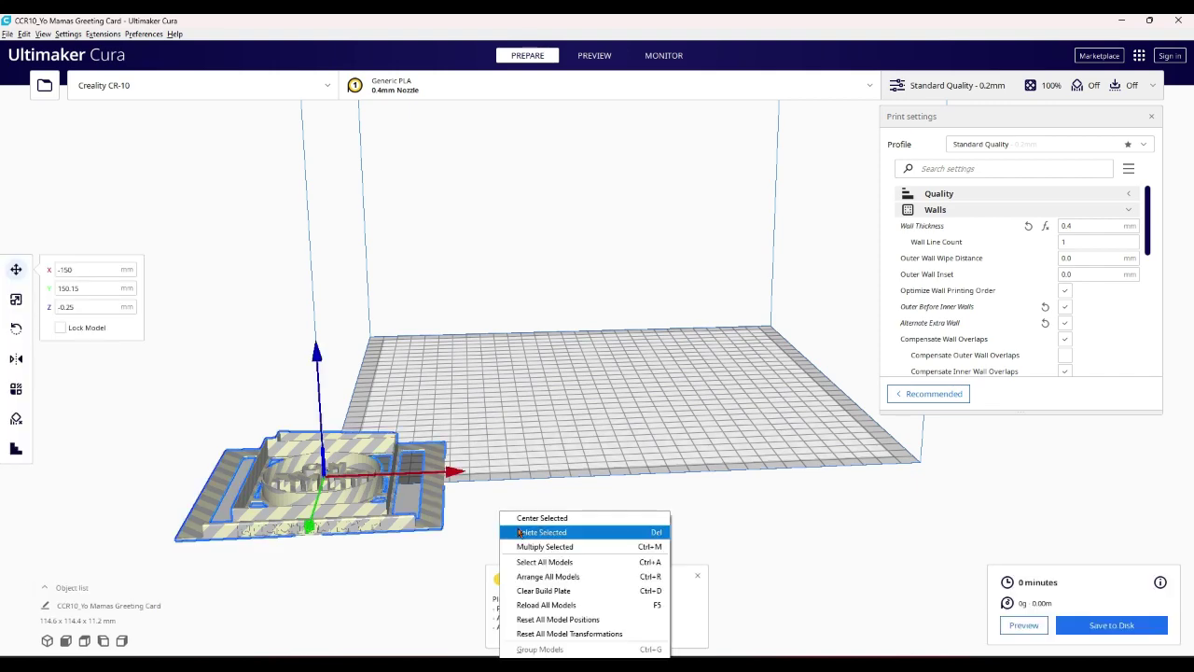
pyautogui.click(527, 519)
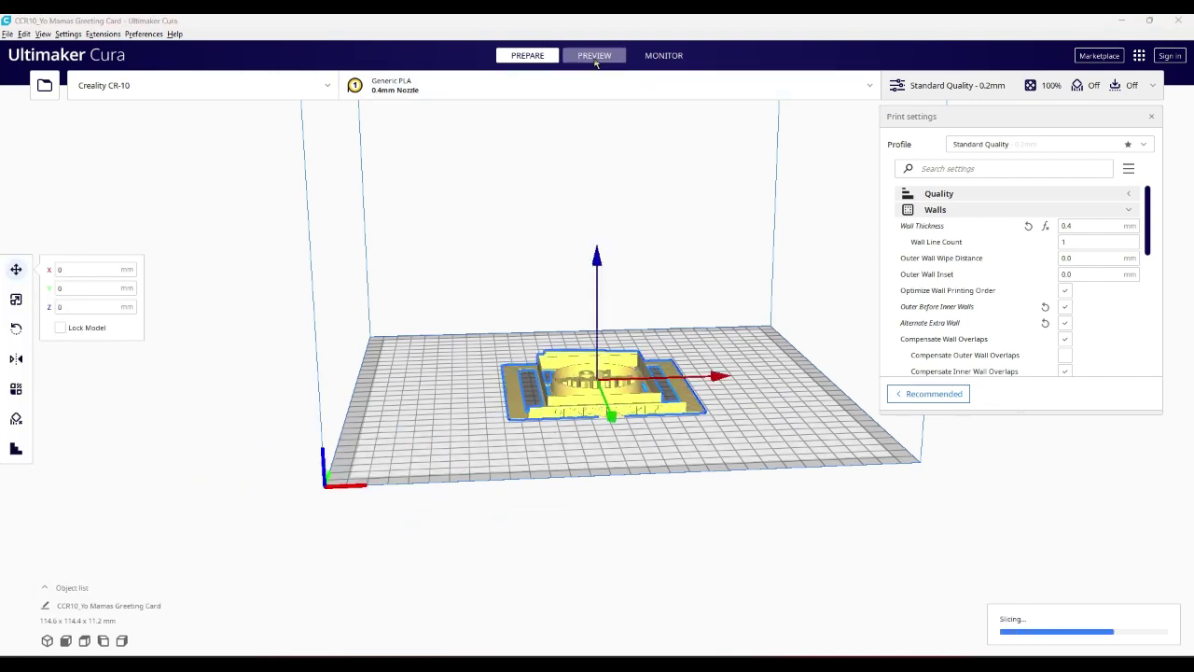
pyautogui.moveTo(676, 218); pyautogui.dragTo(778, 541, button='right')
pyautogui.scroll(3, 692, 465)
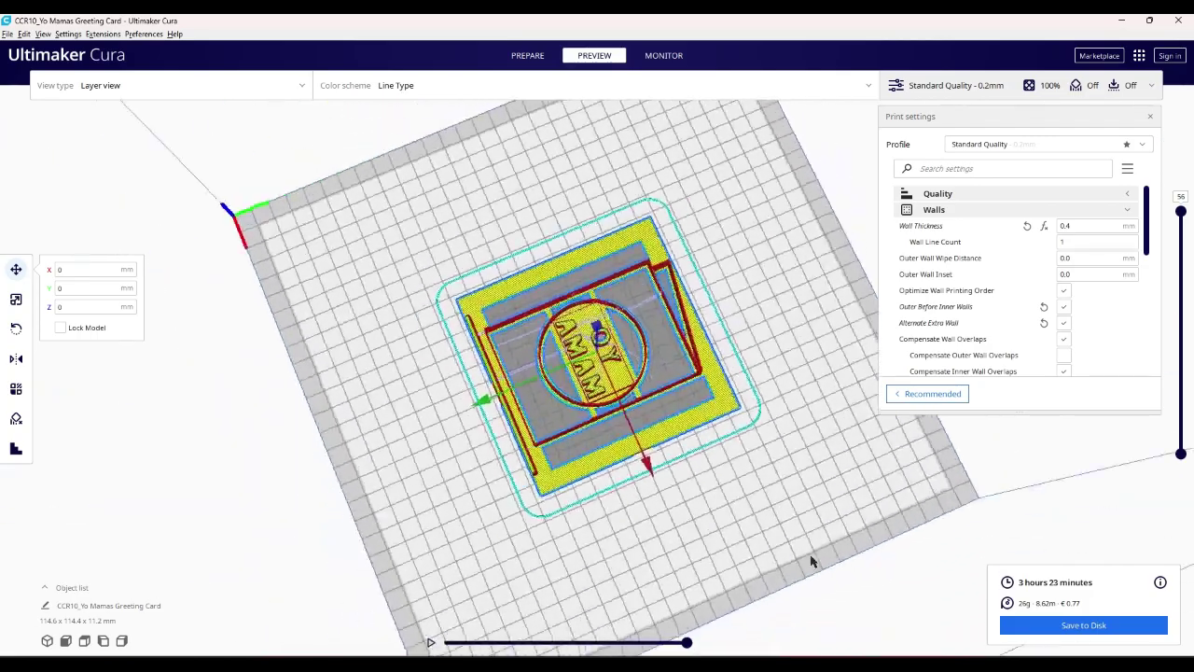
# Step: Examine the sliced cutter from above, from underneath and at an angle
pyautogui.scroll(3, 735, 519)
pyautogui.scroll(3, 734, 519)
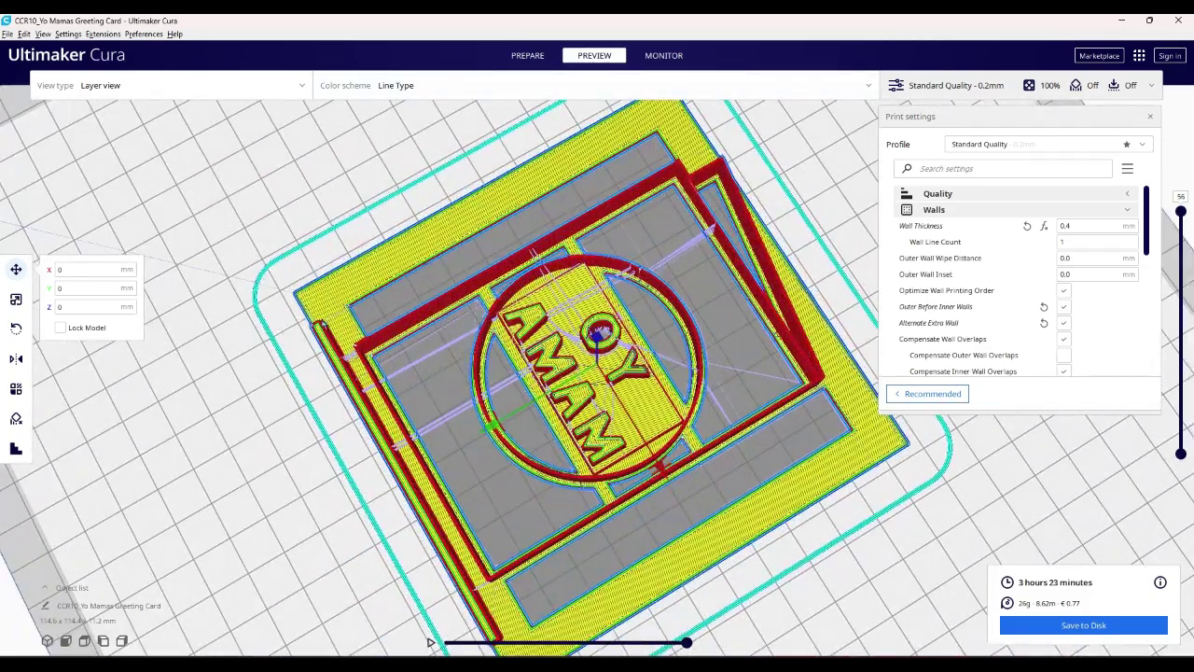
pyautogui.moveTo(806, 562); pyautogui.dragTo(733, 654, button='right')
pyautogui.scroll(-5, 799, 536)
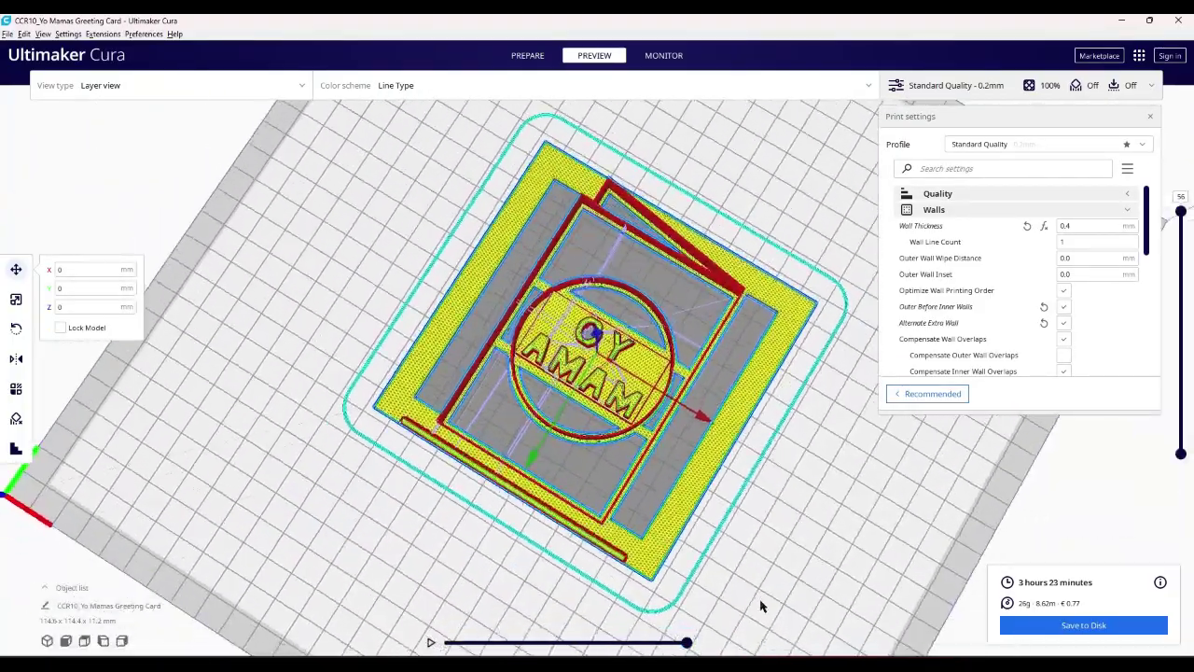
pyautogui.moveTo(793, 551); pyautogui.dragTo(757, 547, button='right')
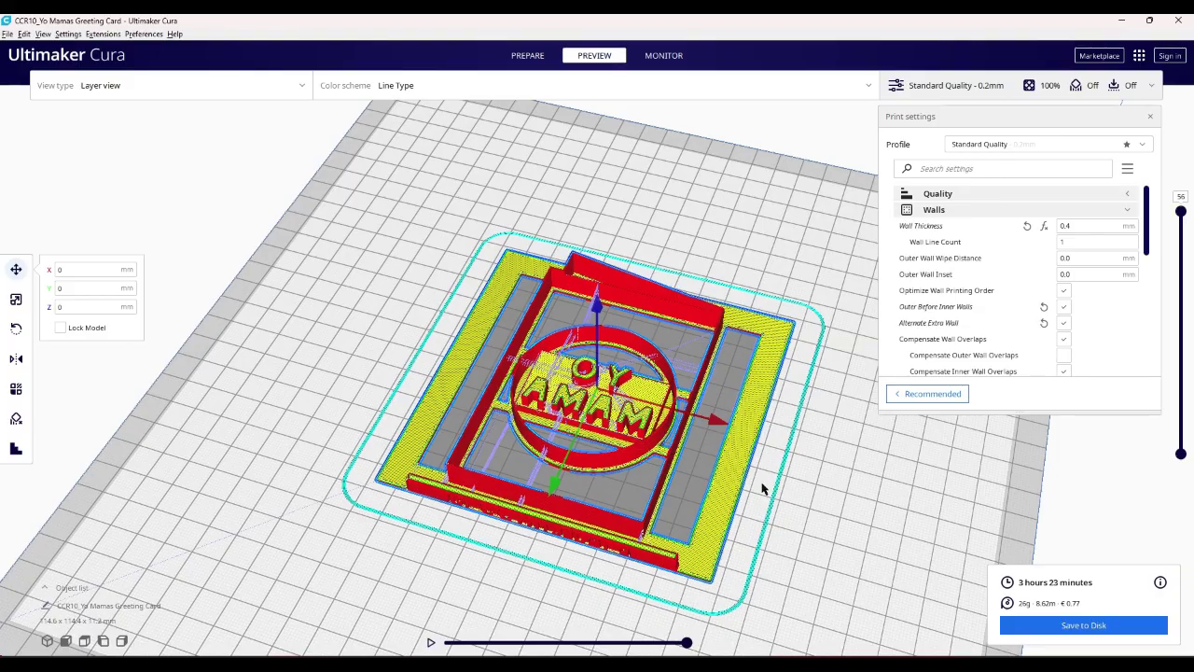
pyautogui.moveTo(765, 489); pyautogui.dragTo(797, 358, button='right')
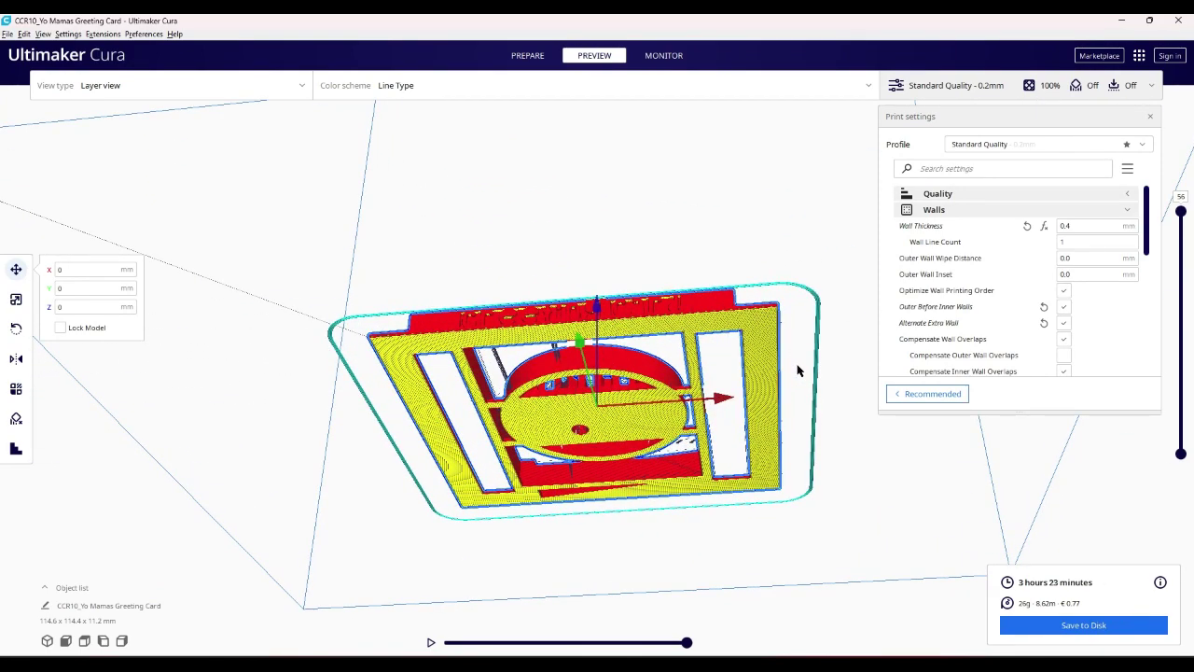
pyautogui.moveTo(798, 371); pyautogui.dragTo(744, 550, button='right')
pyautogui.scroll(2, 720, 563)
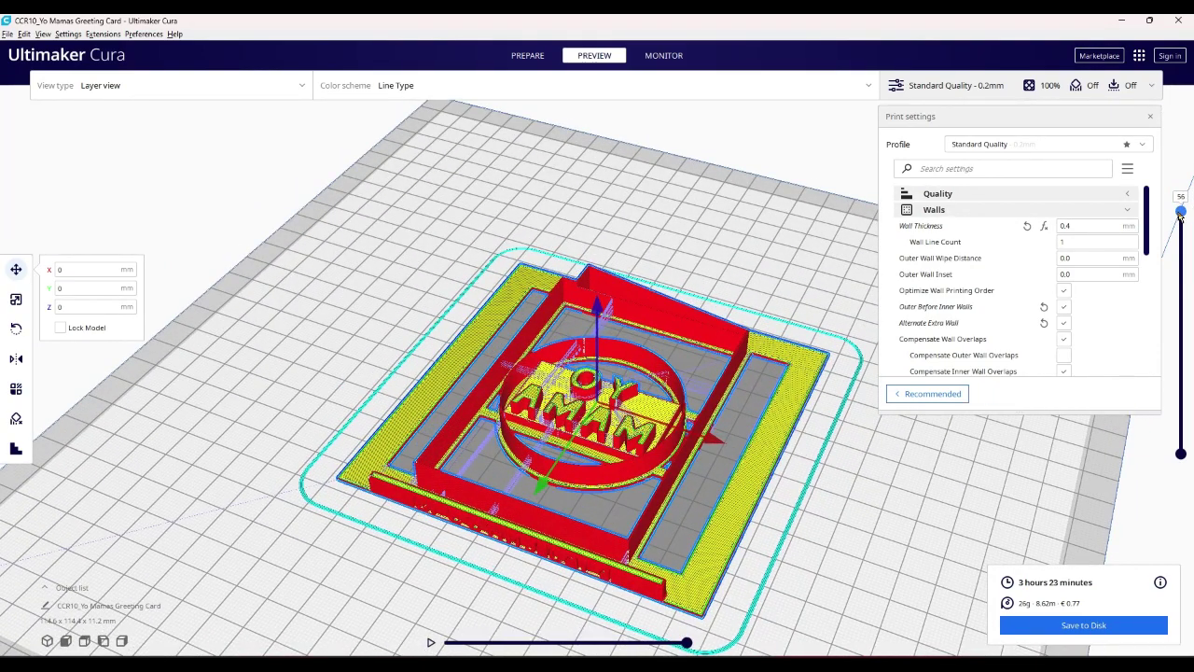
# Step: Limit the preview to layer 9 to view the cutter from the side, and restore it to layer 56
pyautogui.moveTo(1181, 211); pyautogui.dragTo(1192, 413)
pyautogui.moveTo(686, 532); pyautogui.dragTo(756, 528, button='right')
pyautogui.scroll(4, 728, 629)
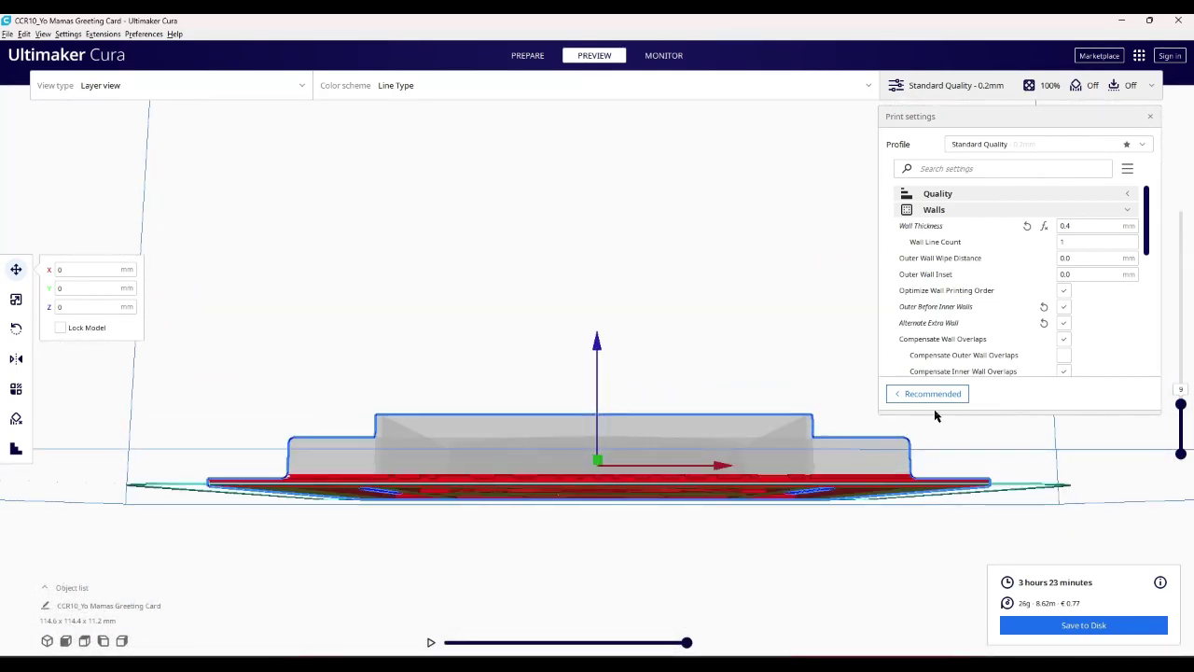
pyautogui.moveTo(1181, 404); pyautogui.dragTo(1187, 178)
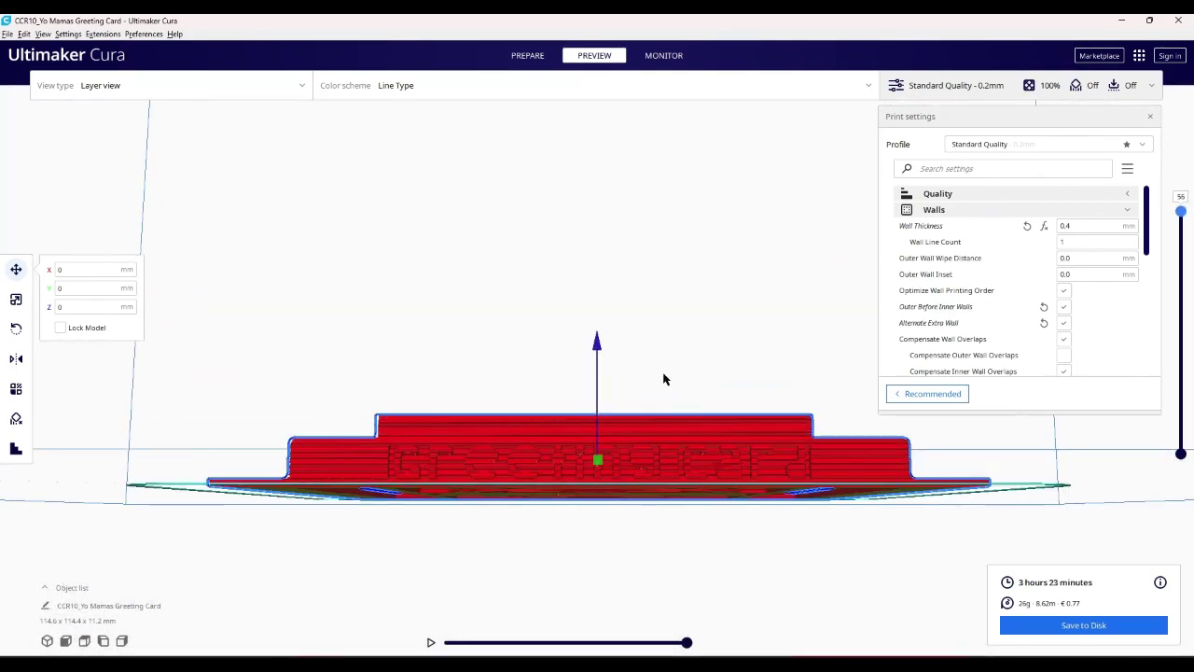
pyautogui.moveTo(663, 376); pyautogui.dragTo(457, 509, button='right')
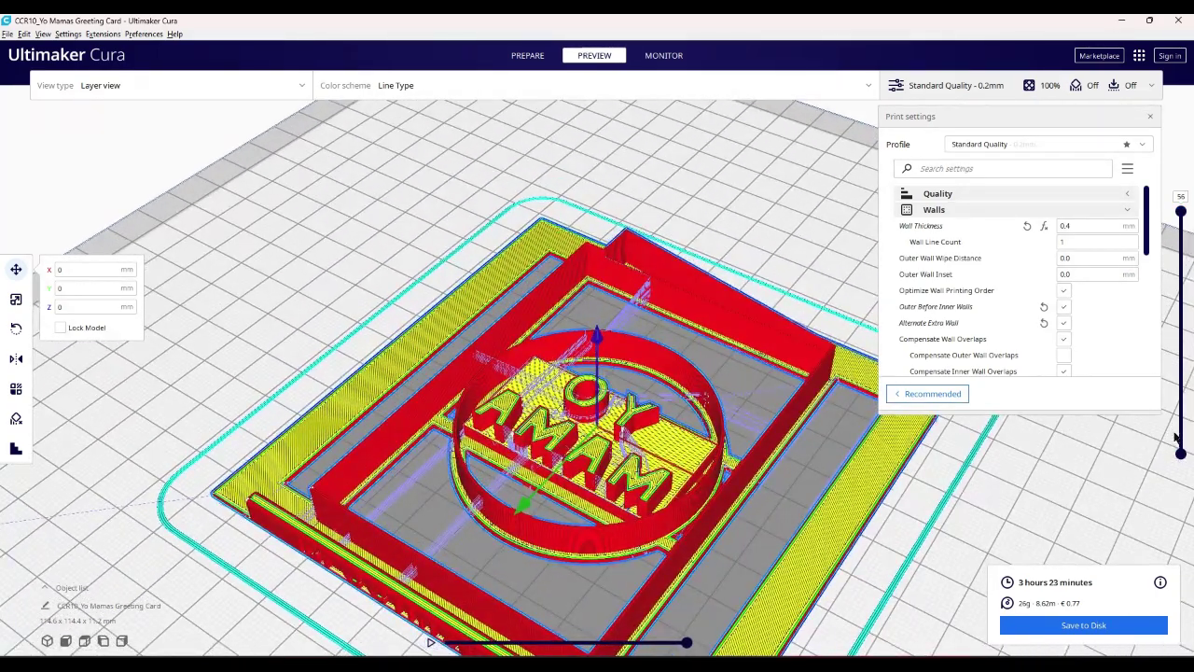
# Step: Inspect the Yo Mama lettering, circular wall and card outline up close in the layer preview
pyautogui.moveTo(776, 485); pyautogui.dragTo(825, 508, button='right')
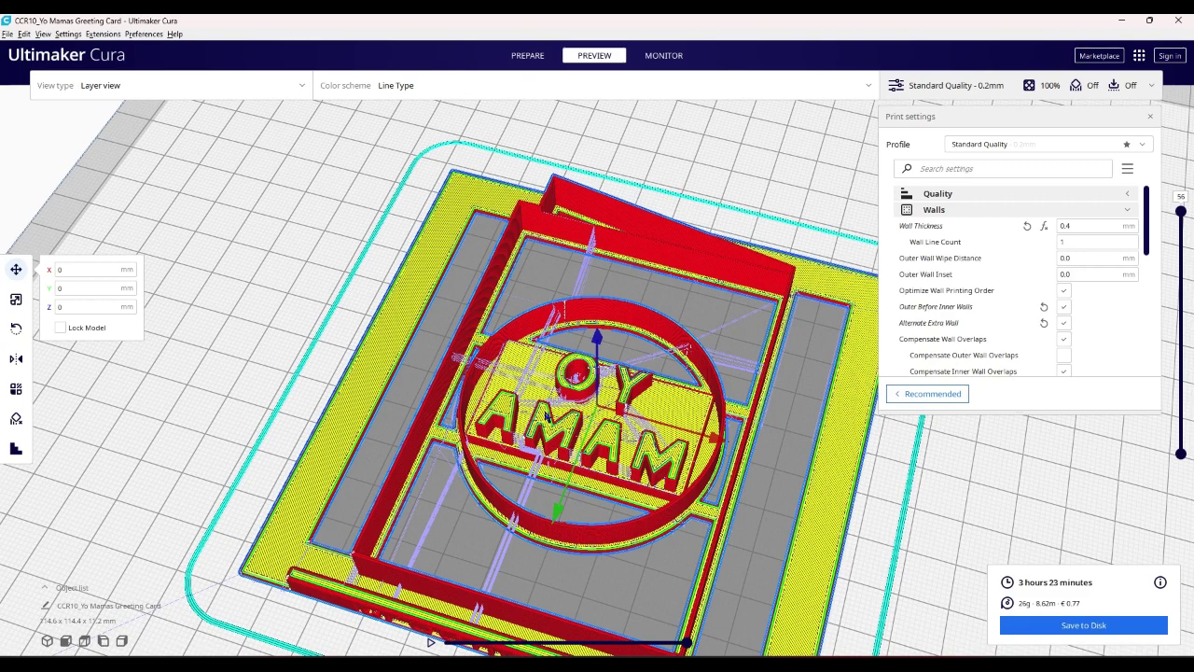
pyautogui.moveTo(548, 417); pyautogui.dragTo(751, 504, button='right')
pyautogui.scroll(5, 737, 476)
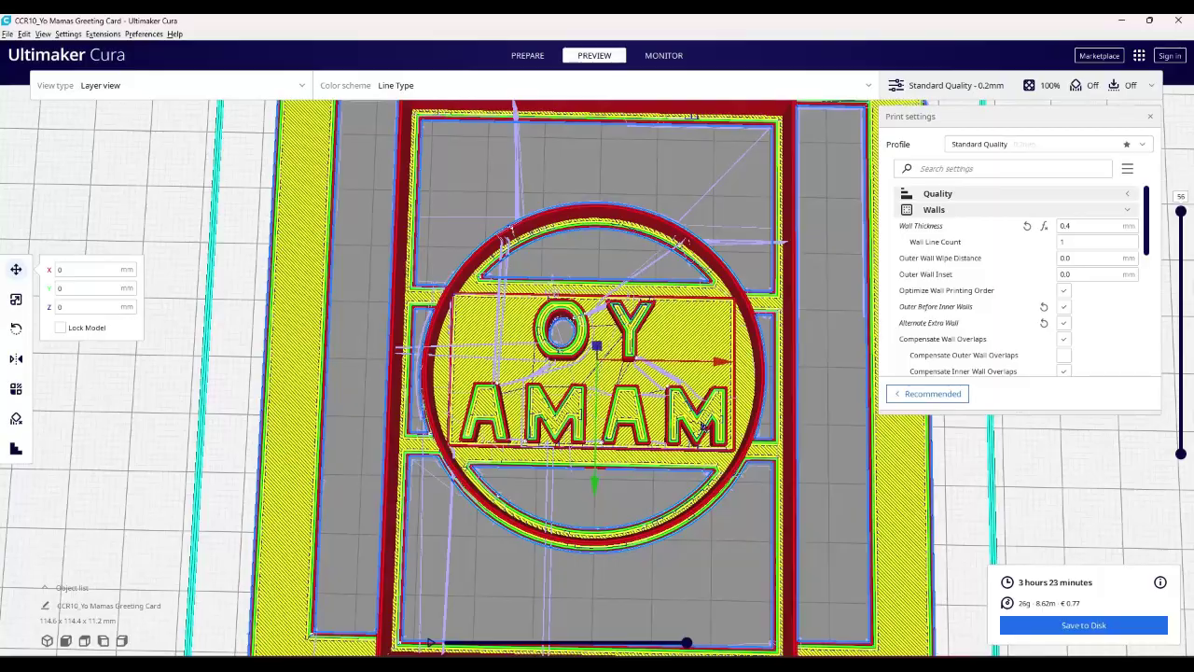
pyautogui.scroll(-5, 704, 426)
pyautogui.moveTo(705, 427); pyautogui.dragTo(652, 480, button='right')
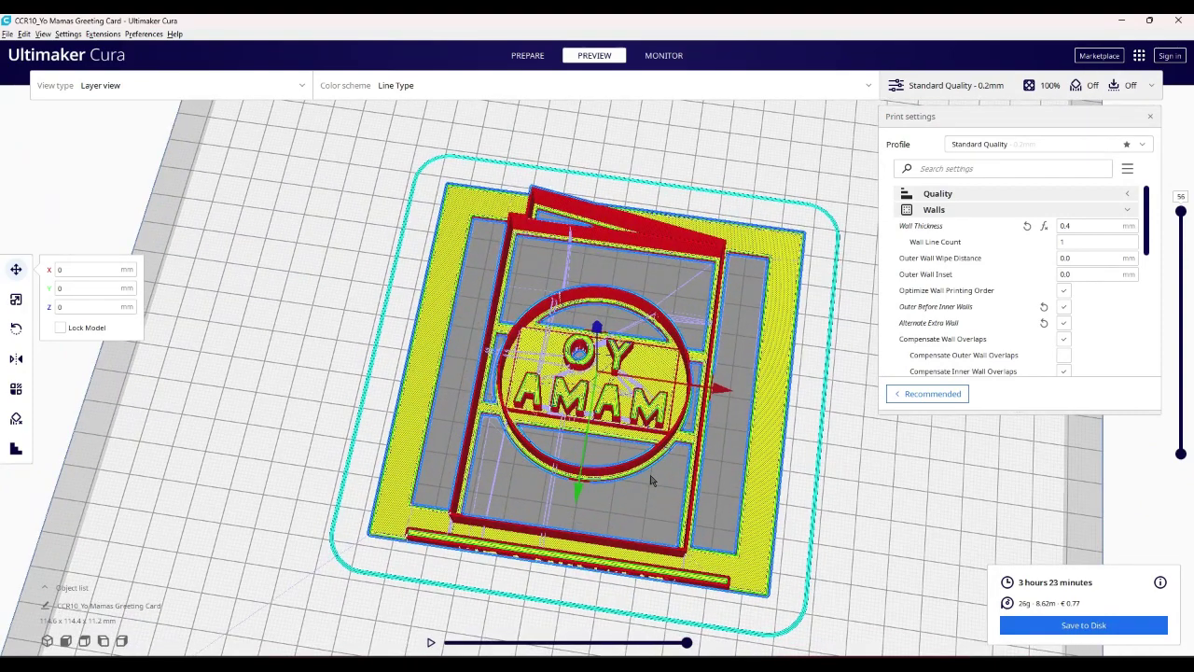
pyautogui.scroll(2, 651, 480)
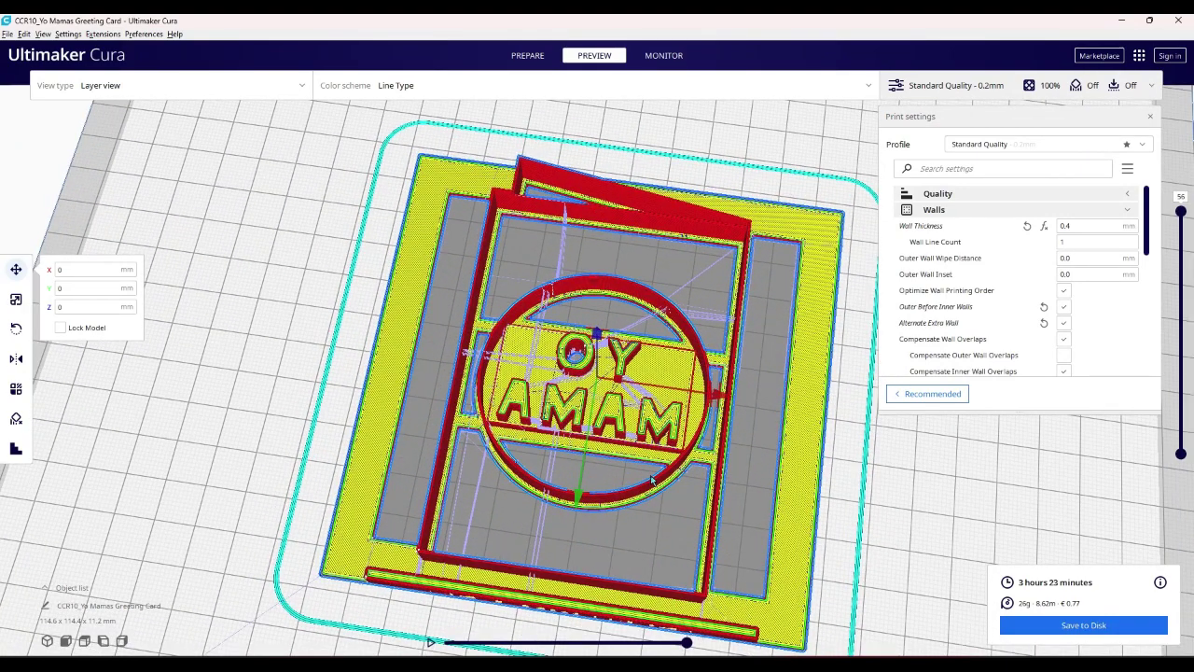
pyautogui.scroll(2, 651, 481)
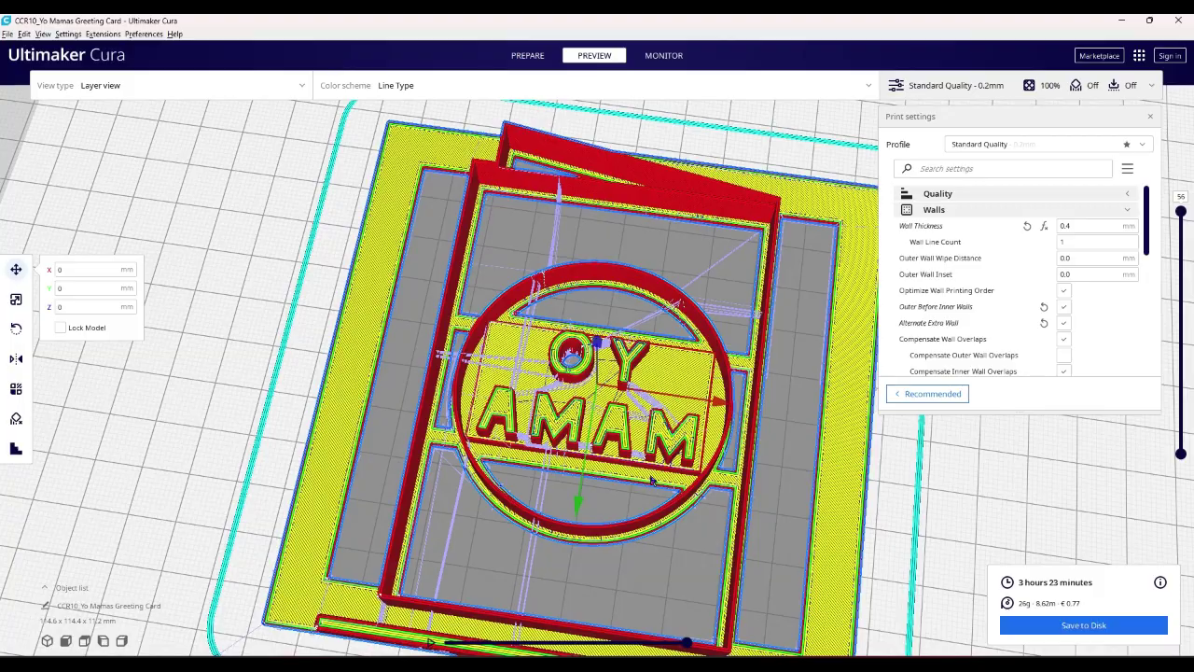
pyautogui.moveTo(651, 480); pyautogui.dragTo(636, 530, button='right')
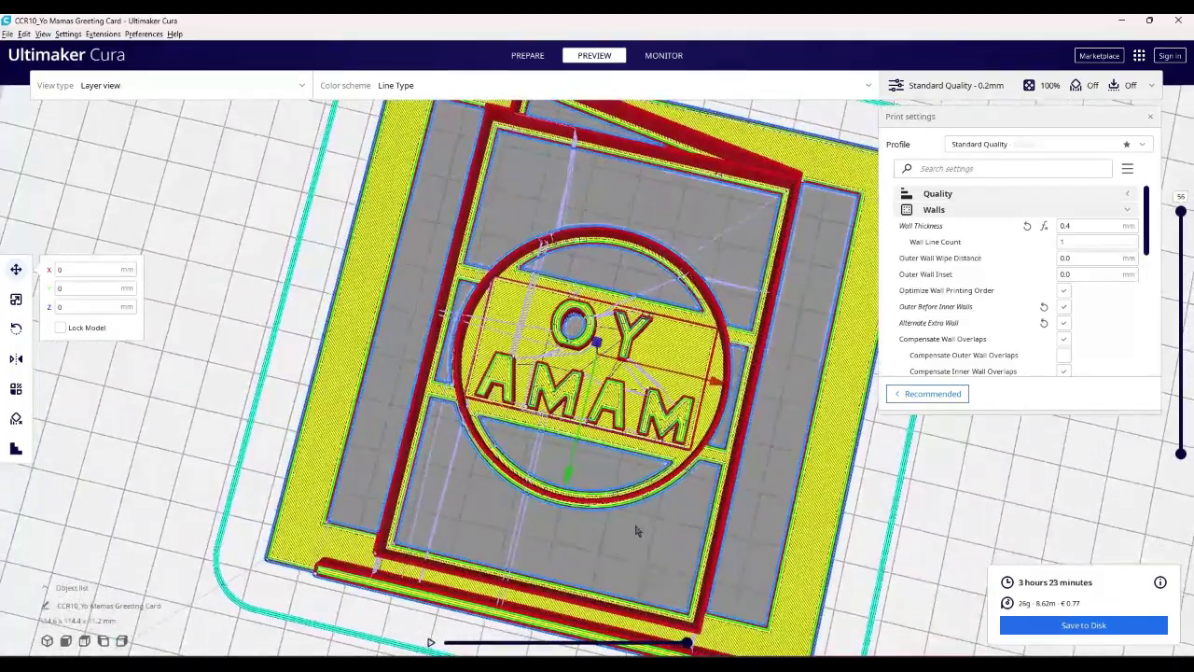
# Step: Collapse the Walls print settings and keep the preview range at layers 1 to 56
pyautogui.click(956, 215)
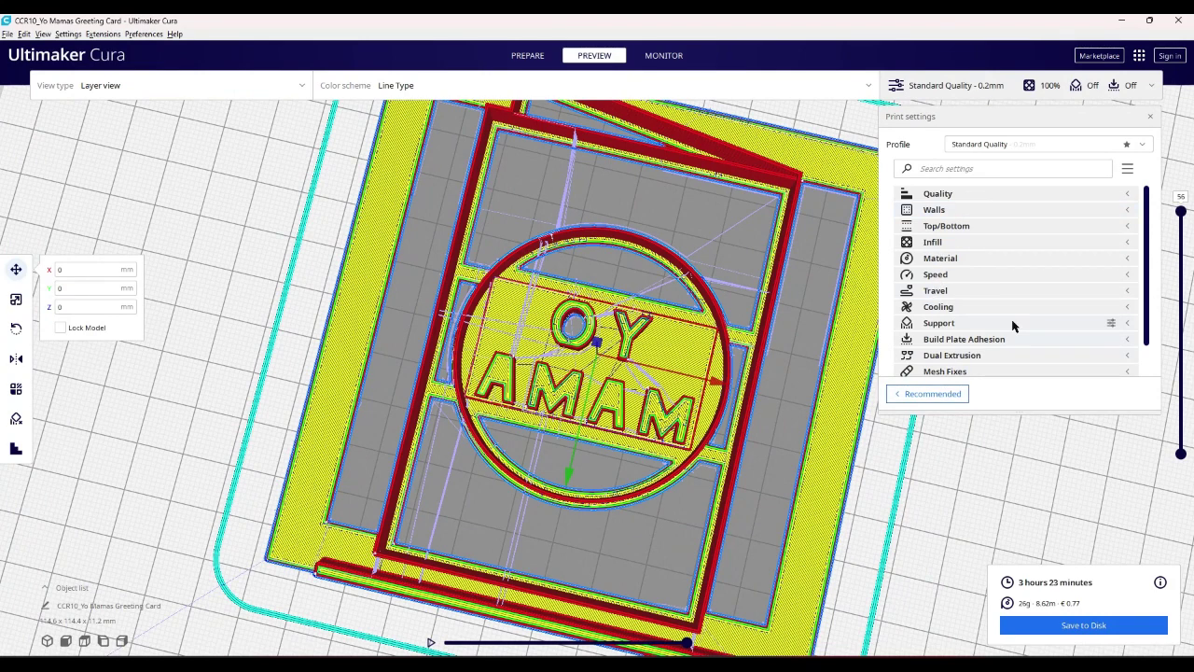
pyautogui.moveTo(1181, 211)
pyautogui.mouseDown()
pyautogui.moveTo(1192, 477)
pyautogui.moveTo(1189, 207)
pyautogui.mouseUp()
pyautogui.moveTo(1182, 455)
pyautogui.mouseDown()
pyautogui.moveTo(1192, 241)
pyautogui.moveTo(1192, 504)
pyautogui.moveTo(1191, 247)
pyautogui.moveTo(1192, 471)
pyautogui.mouseUp()
pyautogui.moveTo(788, 501); pyautogui.dragTo(807, 484, button='right')
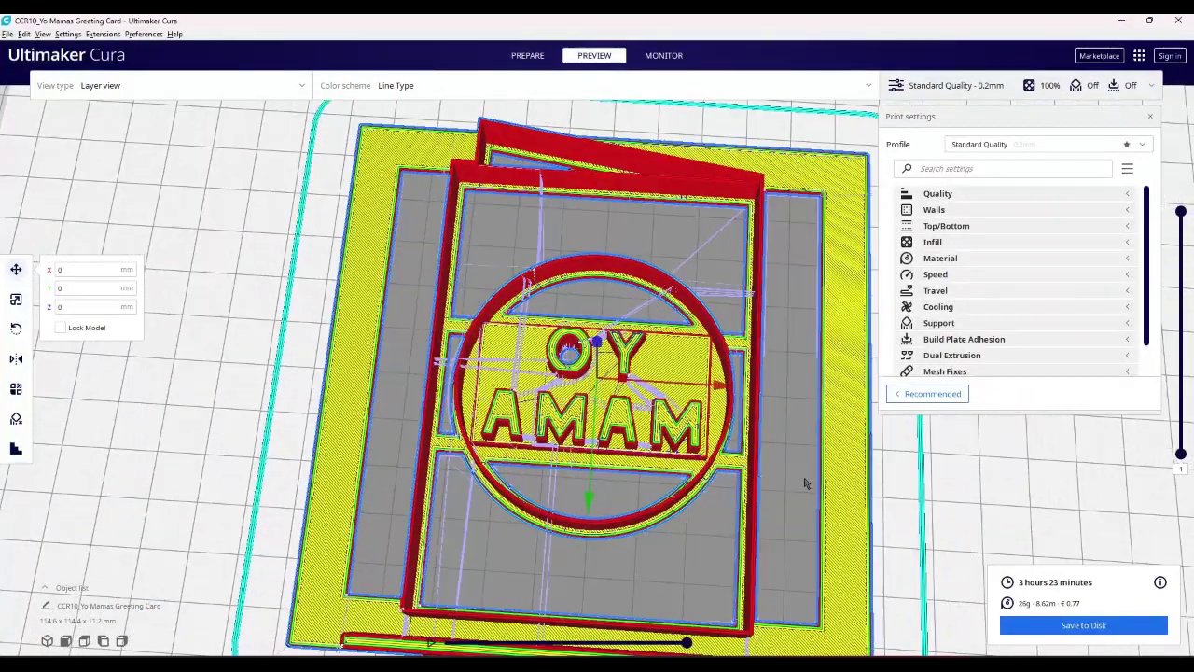
# Step: Save the G-code as Yo Mamas Greeting Card.gcode in SD Card Backup/organized cookie cutters/Cutters/Mothers Day and dismiss the save notification
pyautogui.click(1083, 625)
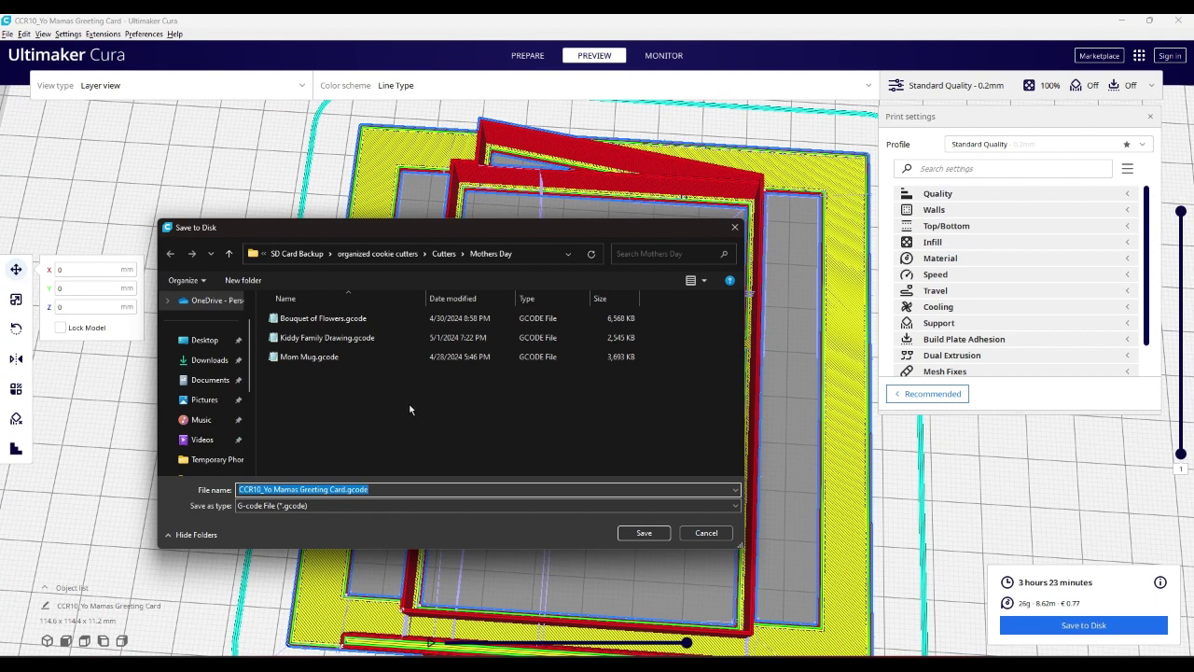
pyautogui.press('Home')
pyautogui.press('Delete')
pyautogui.press('Delete')
pyautogui.press('Delete')
pyautogui.press('Delete')
pyautogui.press('Delete')
pyautogui.press('Delete')
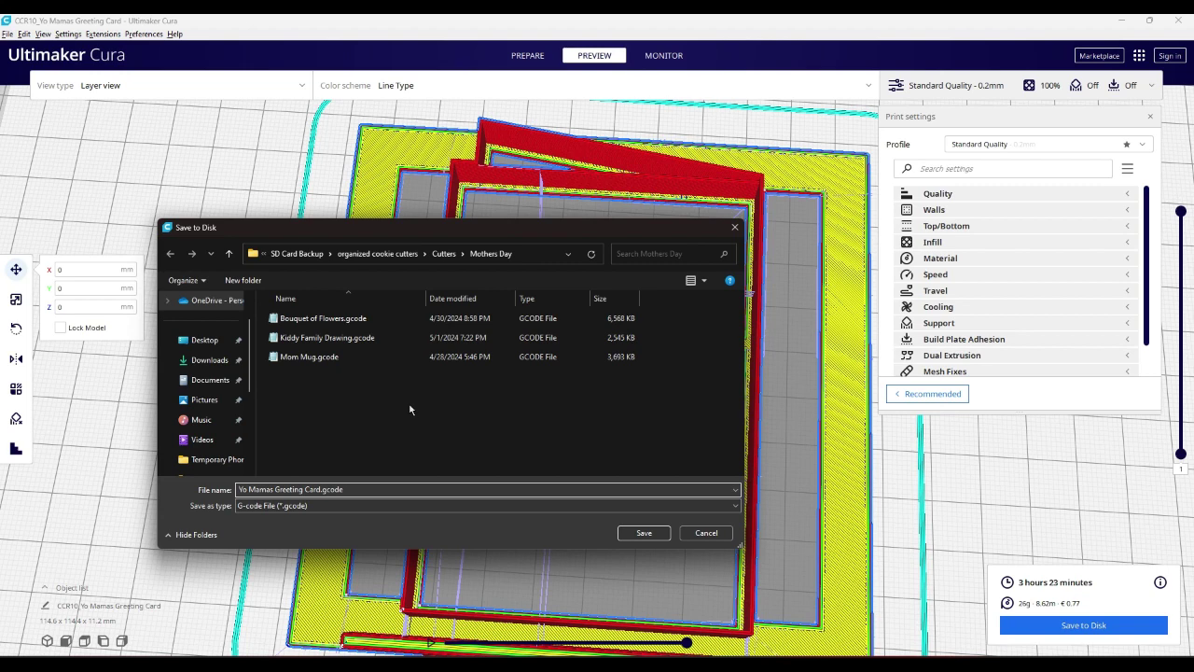
pyautogui.press('Return')
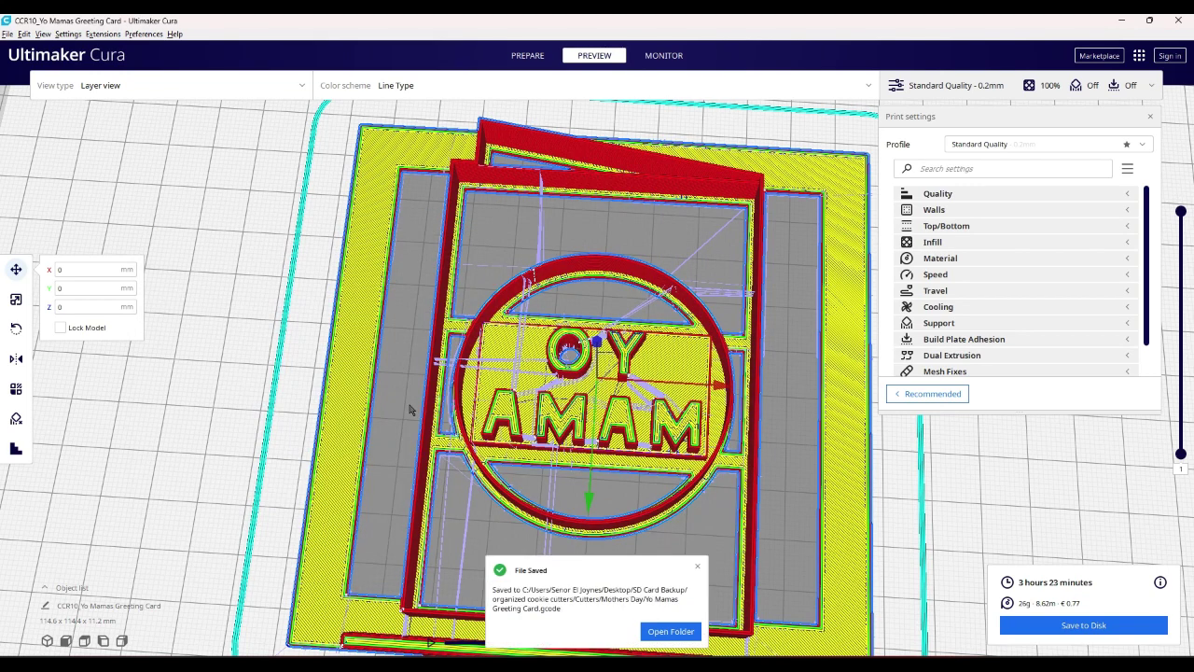
pyautogui.click(698, 569)
# Step: Examine the cutter's underside and the Greeting Card lettering on its side wall, undoing any accidental move of the model
pyautogui.moveTo(701, 573); pyautogui.dragTo(698, 502, button='right')
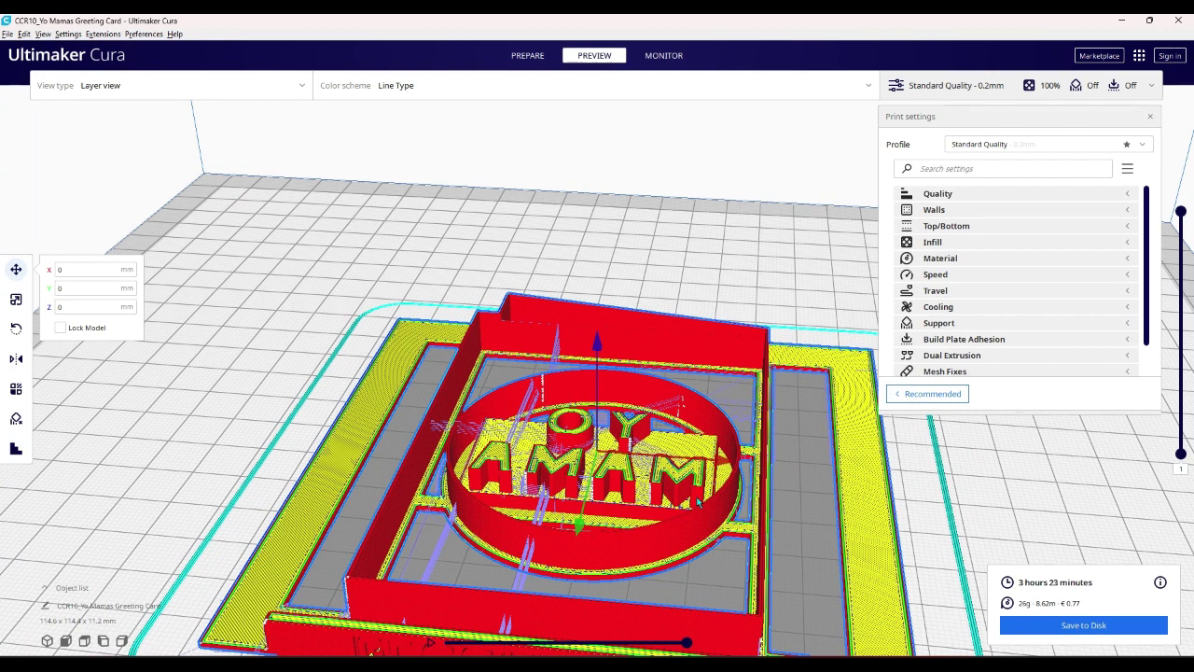
pyautogui.moveTo(698, 502); pyautogui.dragTo(695, 446, button='right')
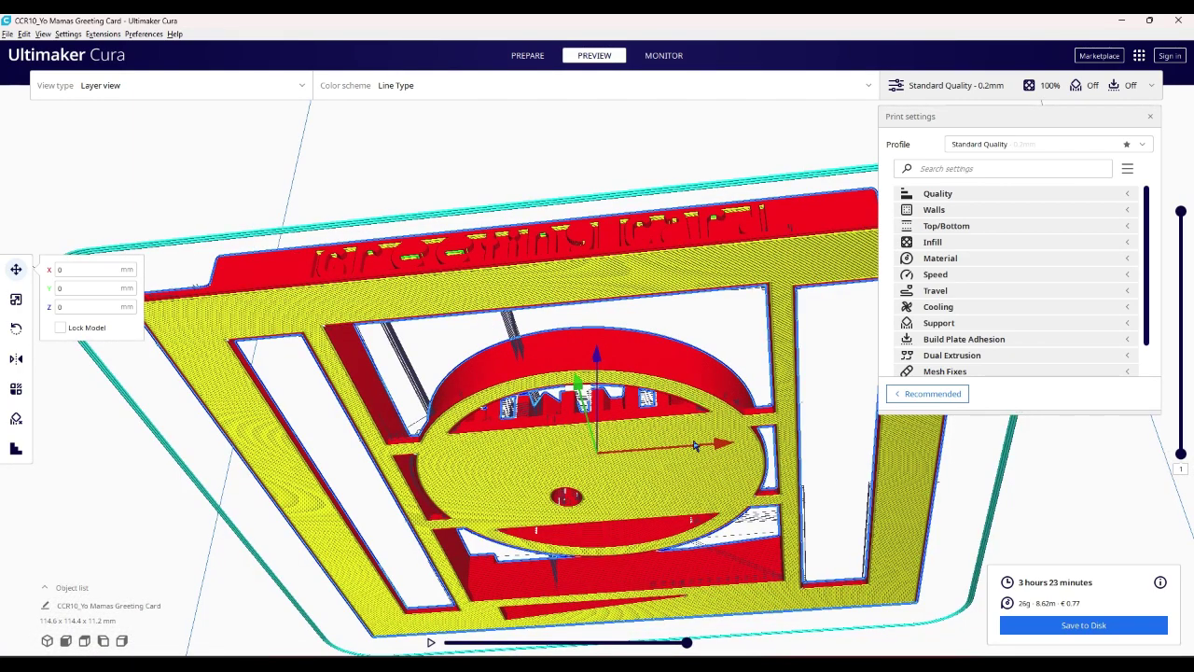
pyautogui.moveTo(696, 446); pyautogui.dragTo(804, 439, button='right')
pyautogui.moveTo(517, 448); pyautogui.dragTo(384, 452, button='right')
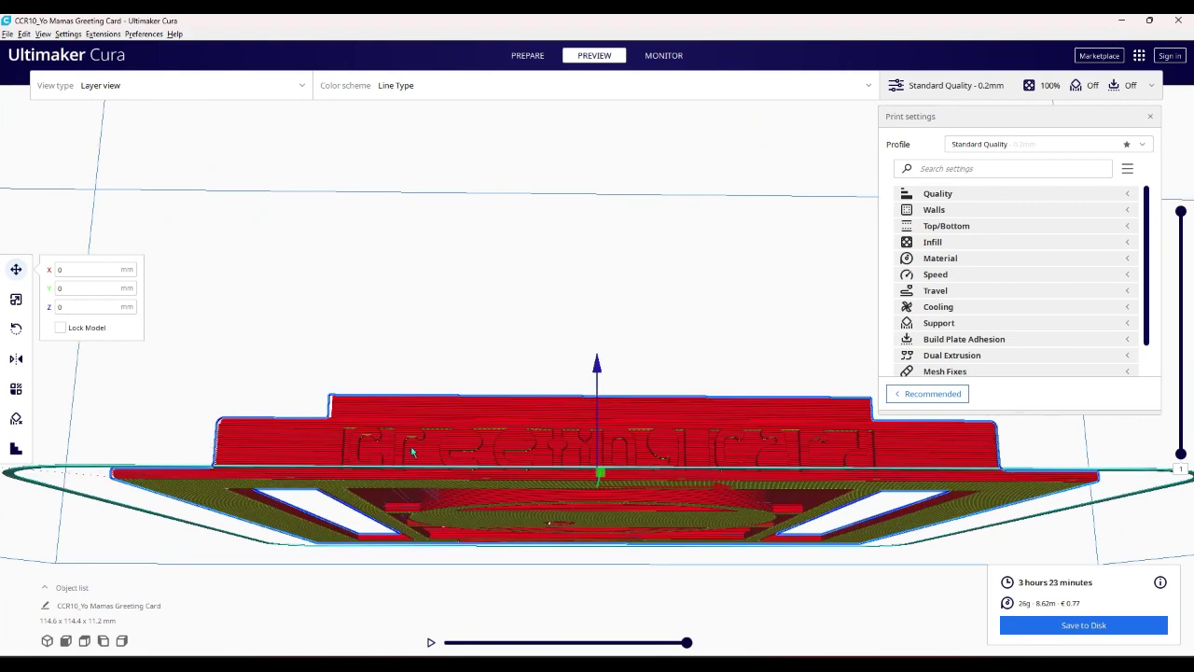
pyautogui.moveTo(730, 462); pyautogui.dragTo(785, 456, button='right')
pyautogui.scroll(2, 740, 426)
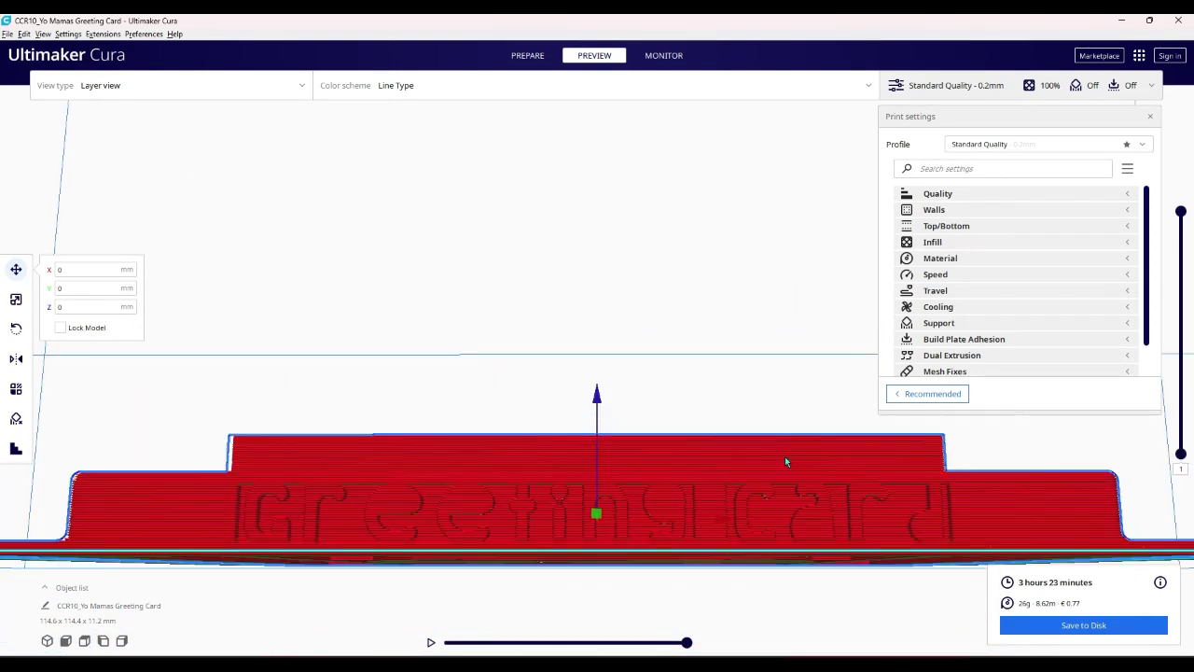
pyautogui.moveTo(973, 512); pyautogui.dragTo(952, 491)
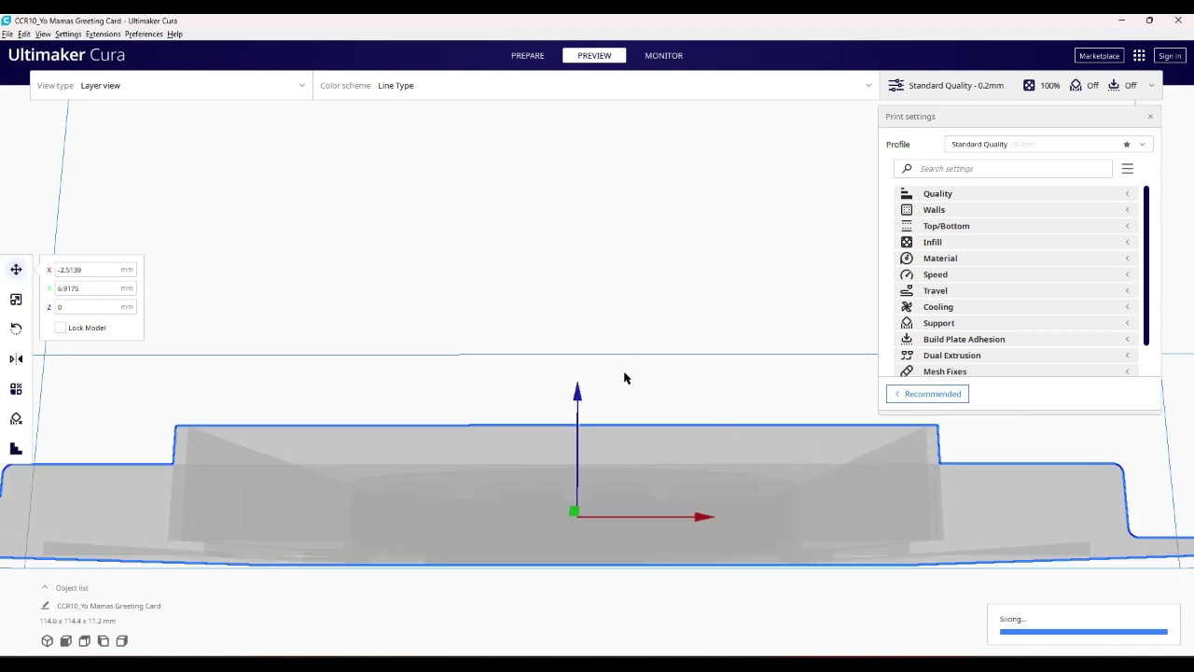
pyautogui.hotkey('ctrl', 'z')
# Step: Inspect the overhangs of the Greeting Card side lettering from low angles and at different distances
pyautogui.moveTo(607, 355); pyautogui.dragTo(493, 404, button='right')
pyautogui.scroll(8, 617, 383)
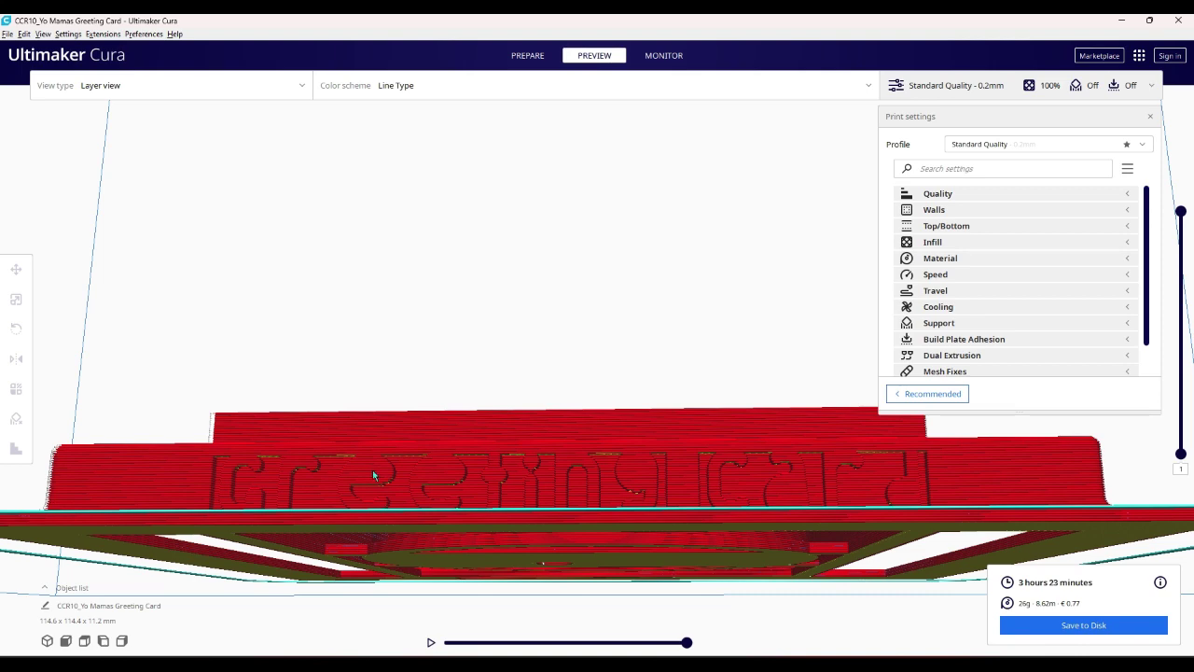
pyautogui.moveTo(372, 472)
pyautogui.mouseDown(button='right')
pyautogui.moveTo(442, 478)
pyautogui.moveTo(372, 471)
pyautogui.mouseUp(button='right')
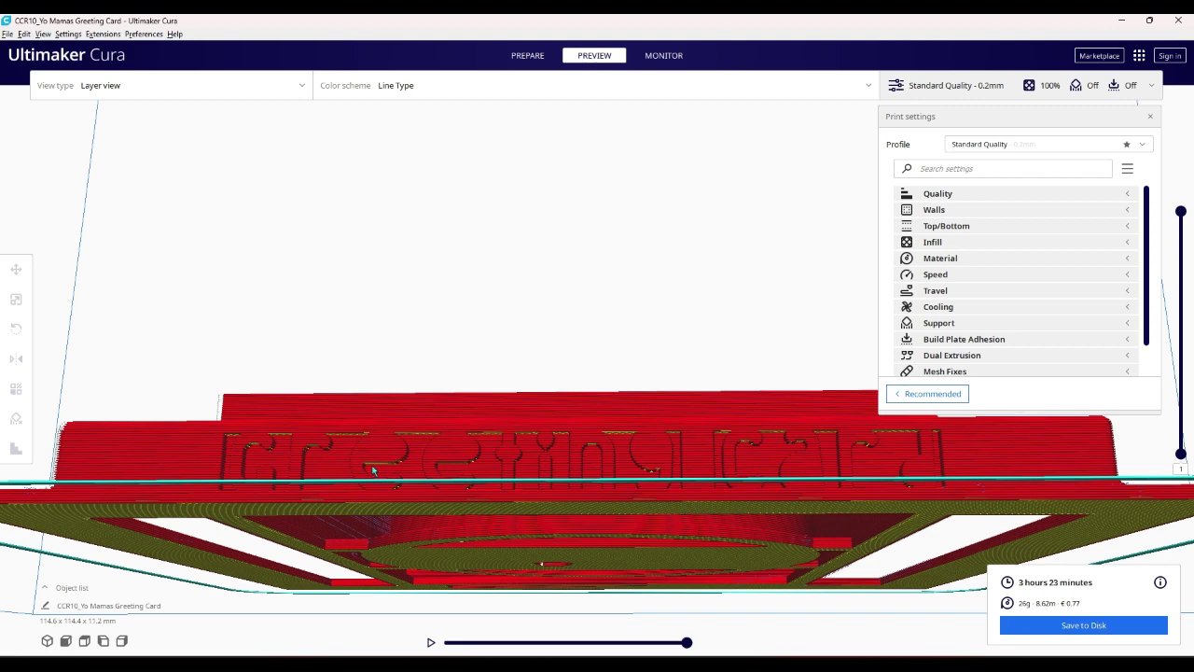
pyautogui.moveTo(372, 471); pyautogui.dragTo(372, 471, button='right')
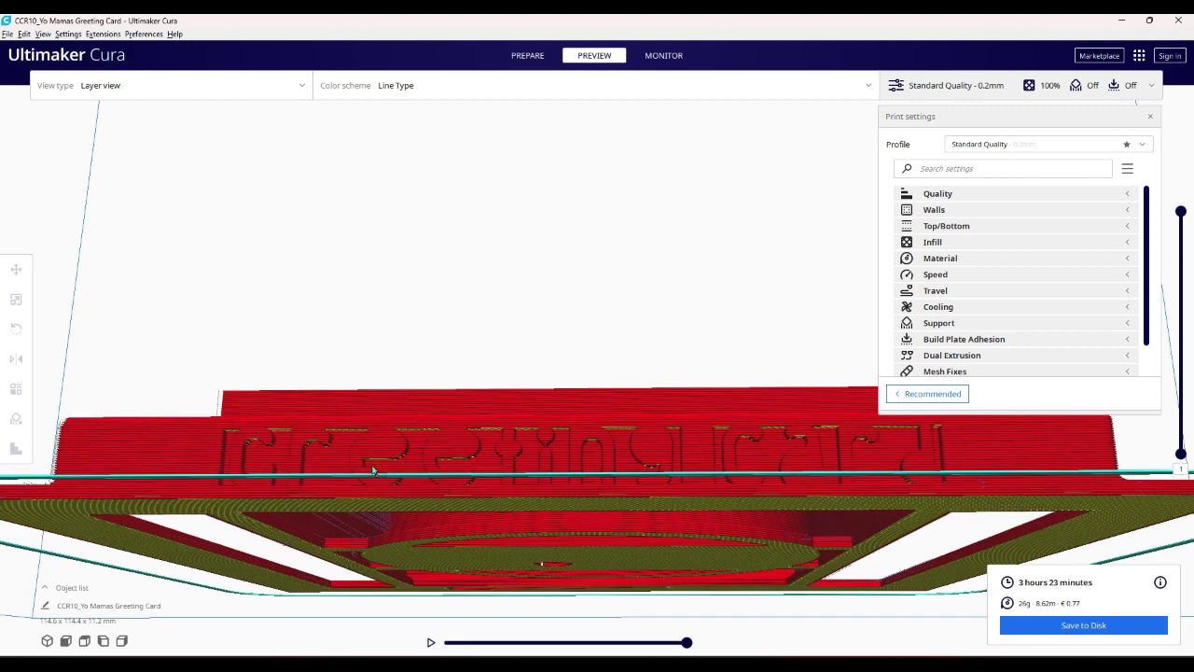
pyautogui.moveTo(372, 471); pyautogui.dragTo(391, 454, button='right')
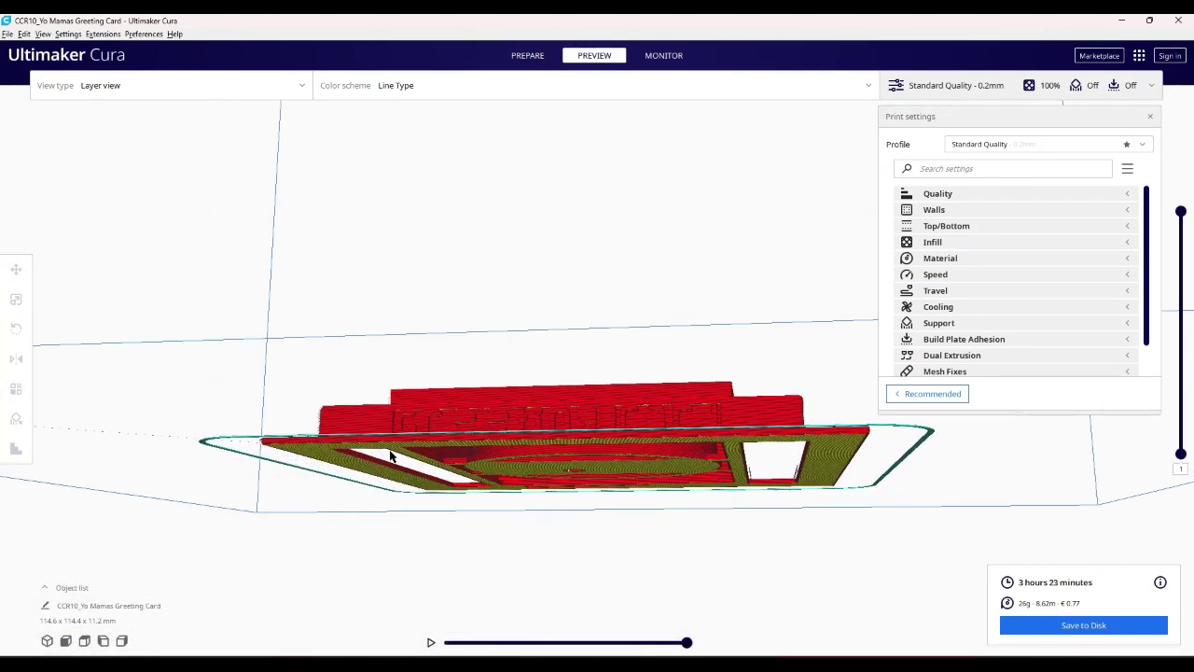
pyautogui.scroll(5, 392, 454)
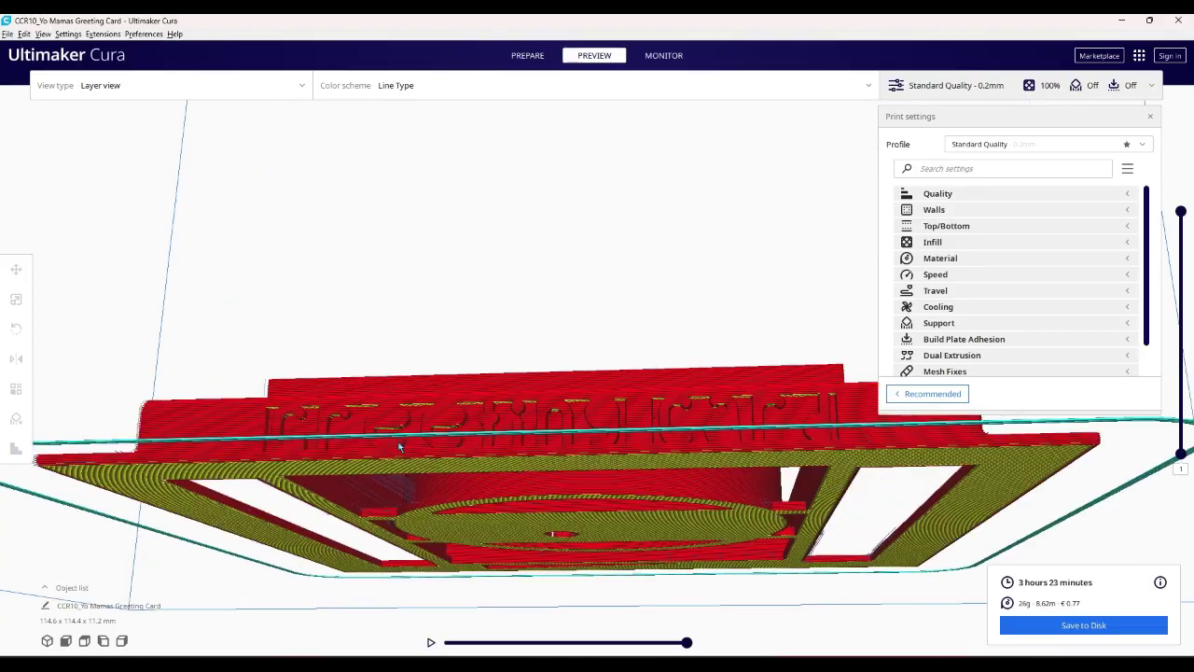
pyautogui.scroll(3, 402, 447)
pyautogui.scroll(-5, 423, 469)
pyautogui.moveTo(406, 445); pyautogui.dragTo(516, 486, button='right')
pyautogui.scroll(3, 422, 483)
pyautogui.moveTo(518, 486); pyautogui.dragTo(444, 461, button='right')
pyautogui.scroll(3, 440, 432)
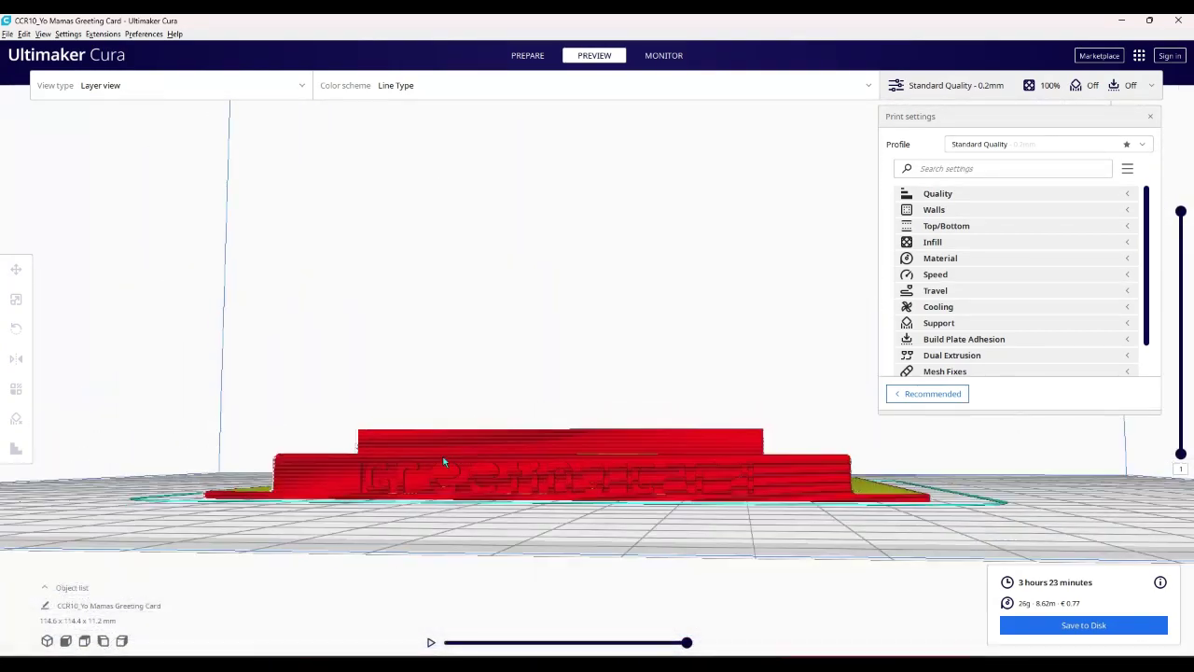
# Step: Examine the whole sliced cutter on the build plate from the side and from raised angles
pyautogui.click(382, 473)
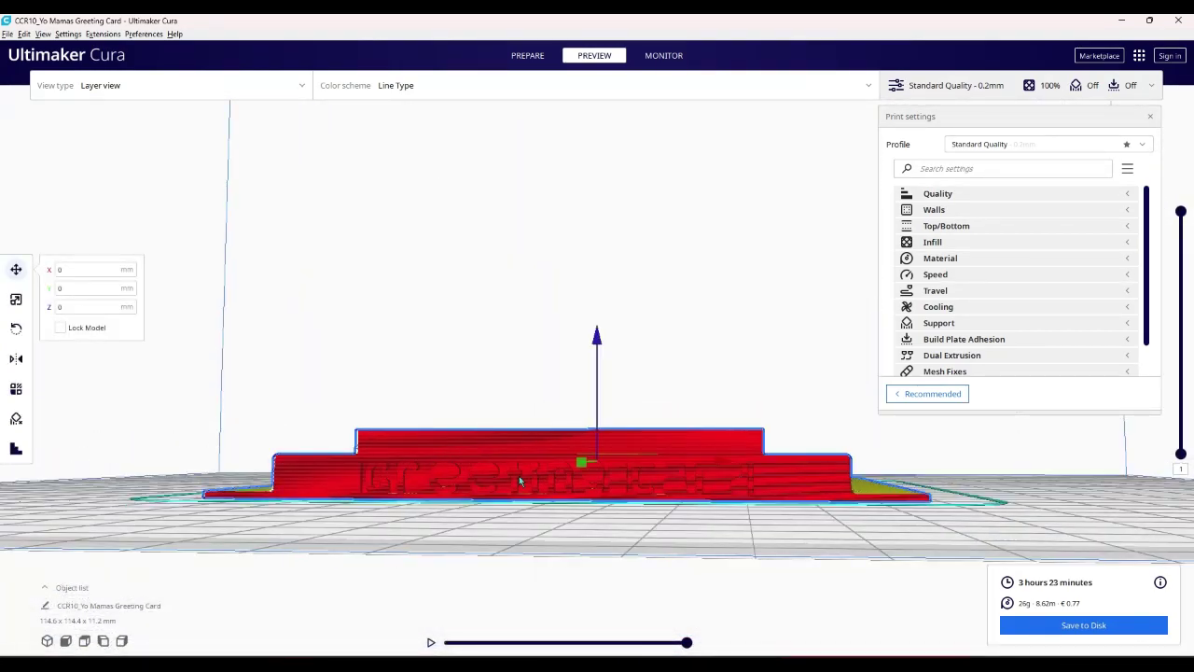
pyautogui.moveTo(628, 485); pyautogui.dragTo(679, 490)
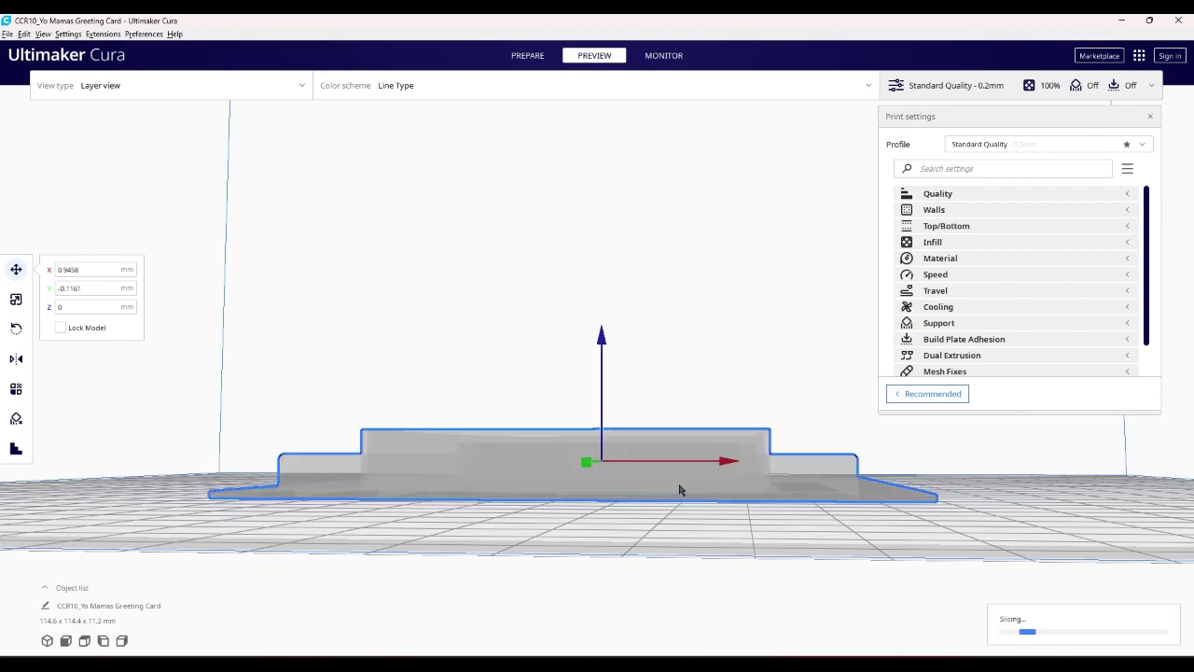
pyautogui.moveTo(666, 520); pyautogui.dragTo(527, 566, button='right')
pyautogui.moveTo(530, 508); pyautogui.dragTo(532, 540, button='right')
pyautogui.scroll(-4, 532, 541)
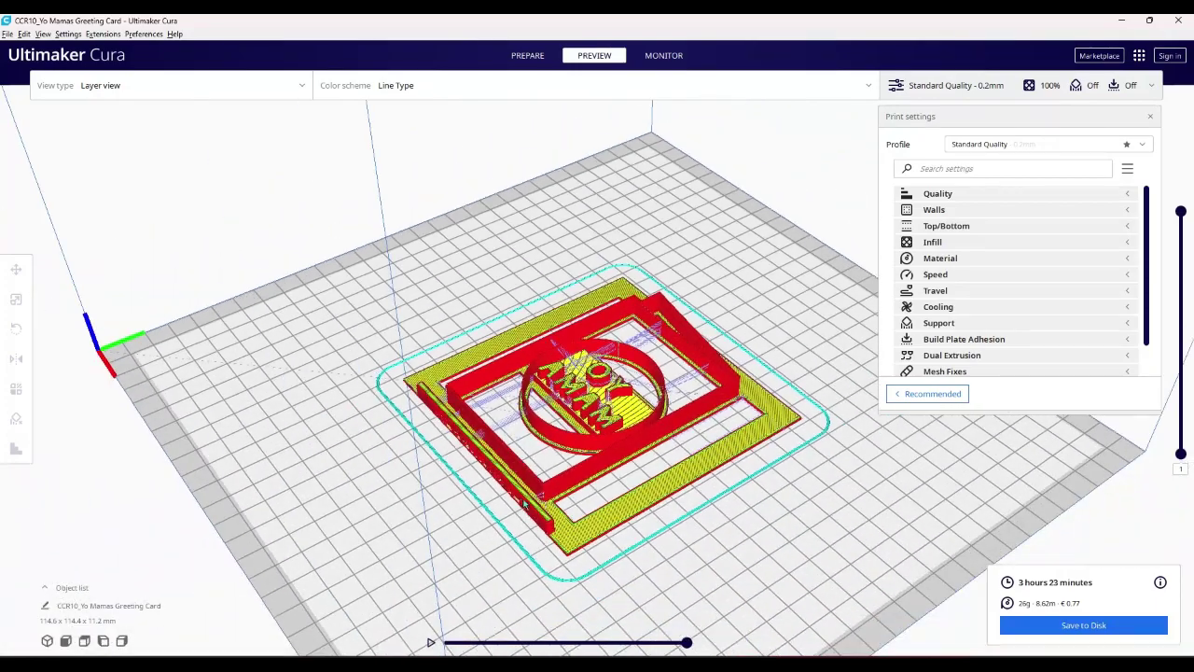
pyautogui.moveTo(519, 499); pyautogui.dragTo(522, 548, button='right')
pyautogui.moveTo(540, 496); pyautogui.dragTo(650, 413, button='right')
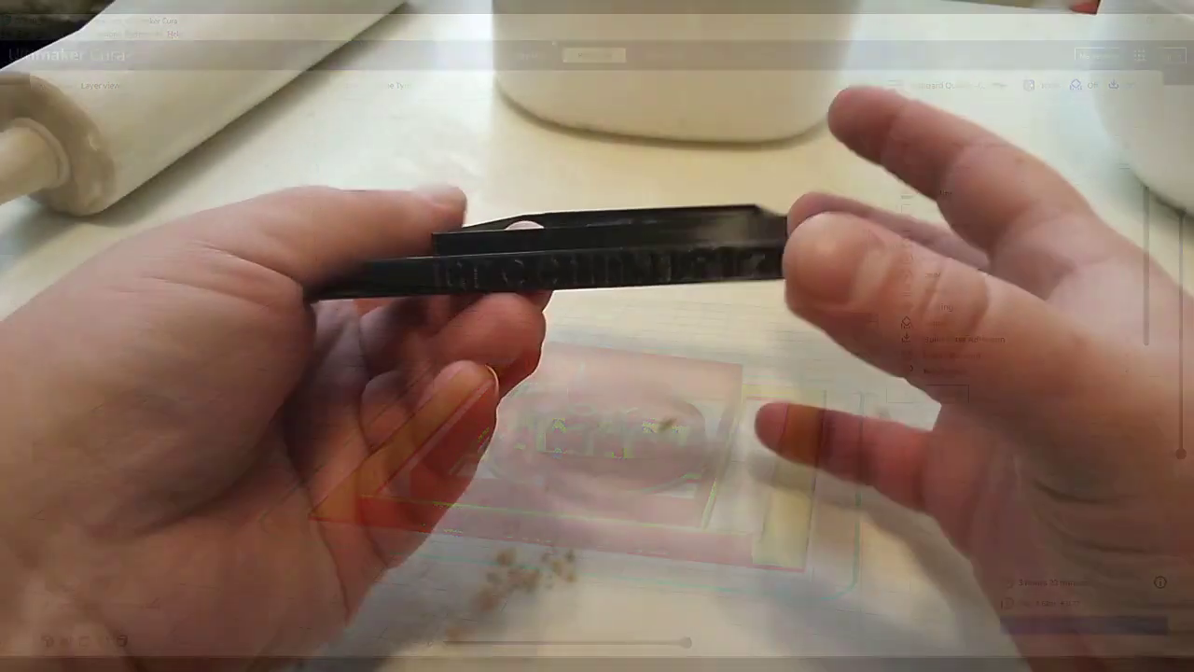